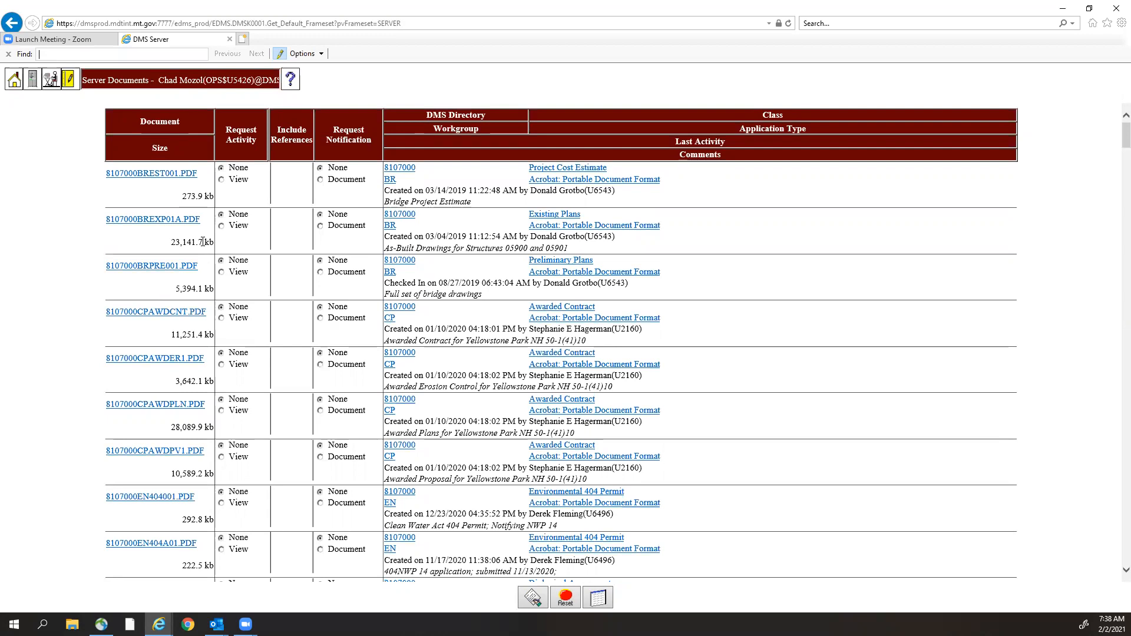
Find "rdcrr" in the server document list and mark 8107000RDCRR001.DGN for viewing.
{"action": "type", "text": "rdcrr"}
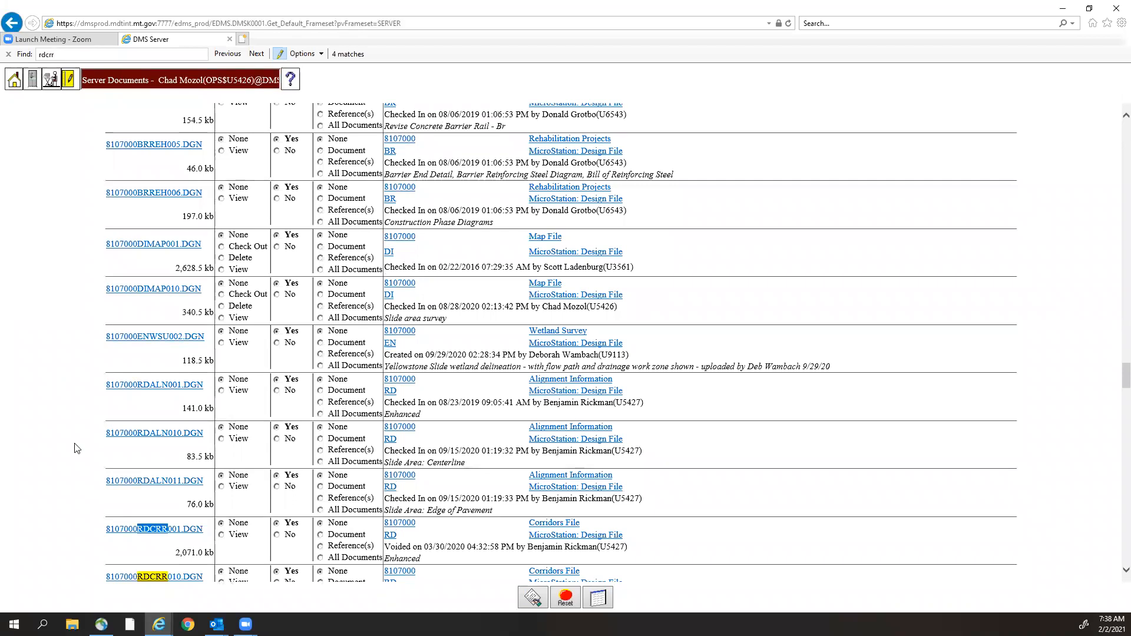
{"action": "scroll", "coordinate": [71, 442], "scroll_direction": "down", "scroll_amount": 5}
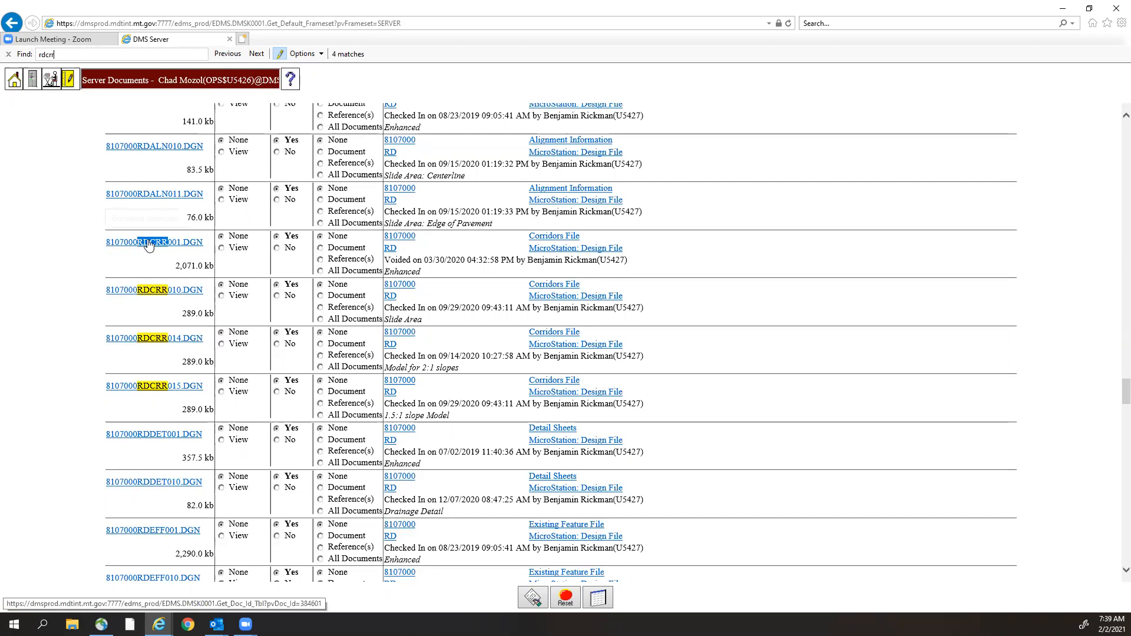
{"action": "left_click", "coordinate": [222, 248]}
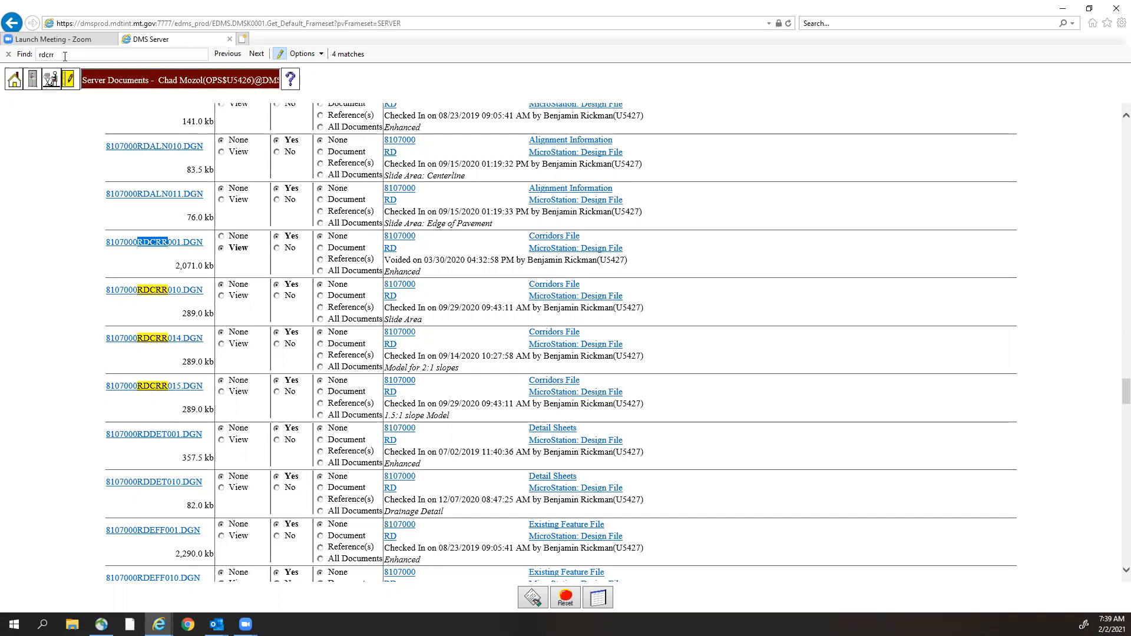
Find "sucon" in the document list and mark the control survey file 8107000SUCON001.IFT for viewing.
{"action": "left_click_drag", "start_coordinate": [65, 56], "coordinate": [40, 54]}
{"action": "type", "text": "sucon"}
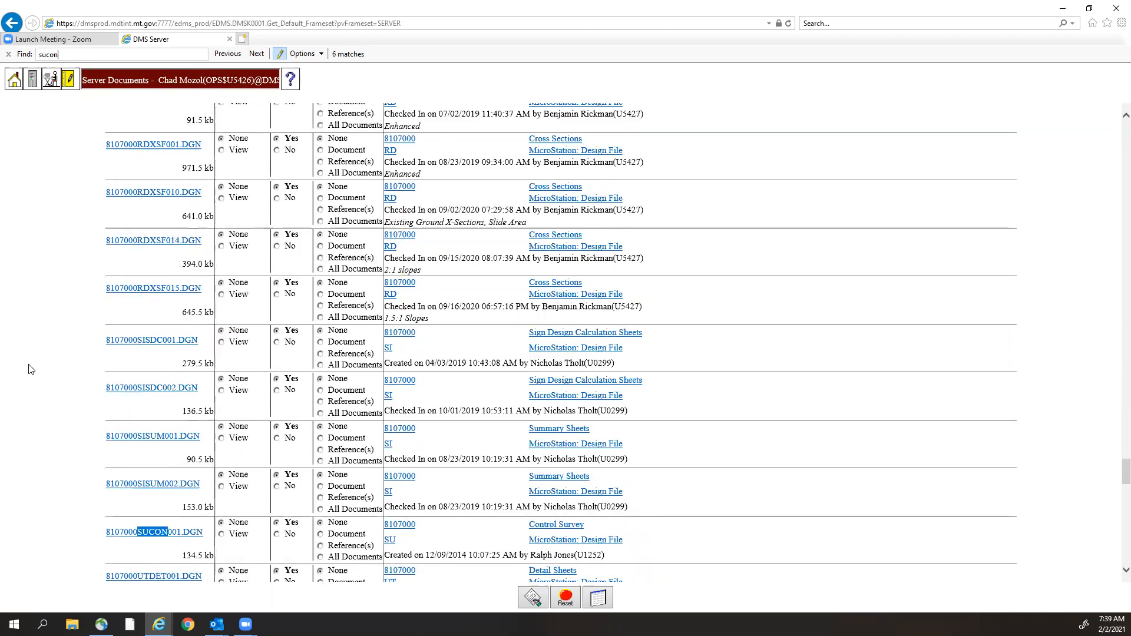
{"action": "key", "text": "Return"}
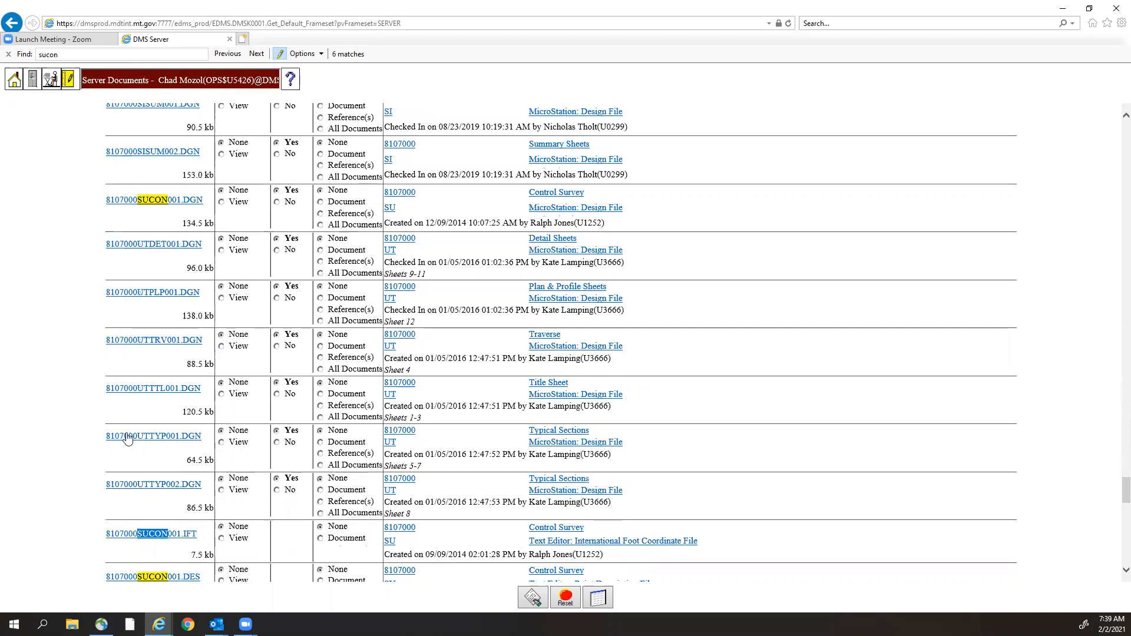
{"action": "left_click", "coordinate": [222, 538]}
Find "surme" in the document list and mark the read-me file 8107000SURME001.TXT for viewing.
{"action": "left_click", "coordinate": [61, 55]}
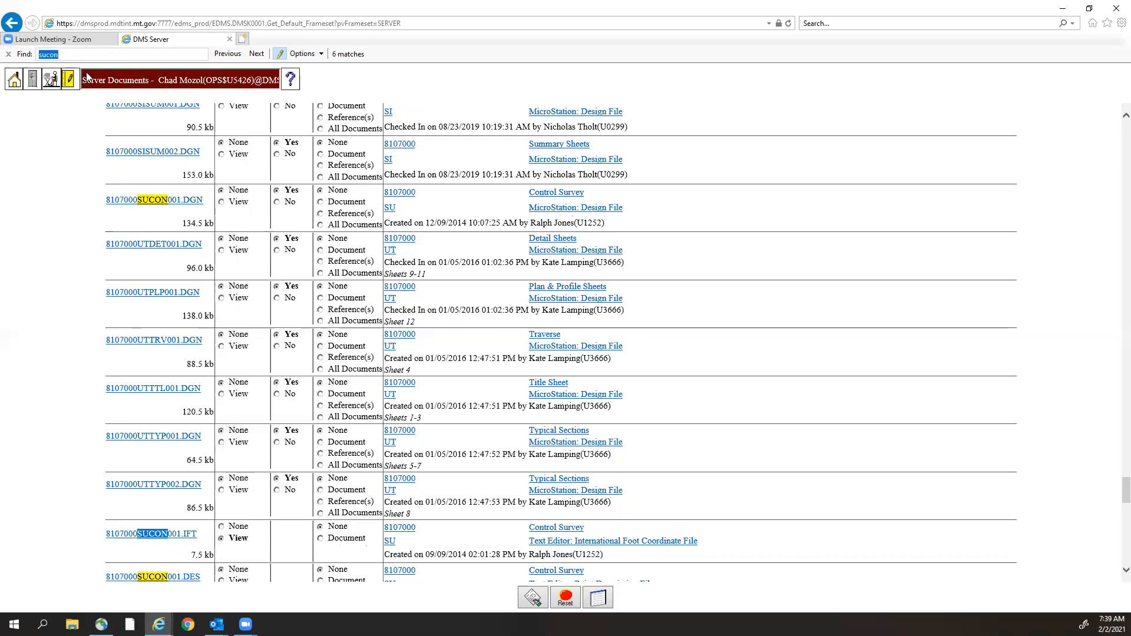
{"action": "type", "text": "surme"}
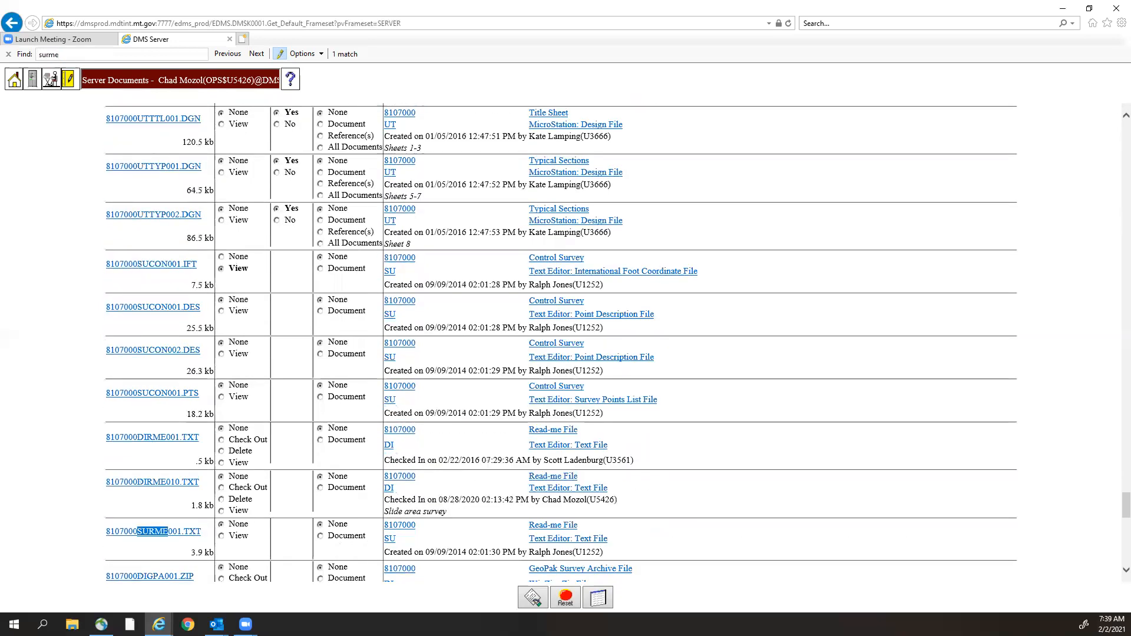
{"action": "left_click", "coordinate": [239, 537]}
Submit the request for the marked documents and close the browser with all its tabs.
{"action": "left_click", "coordinate": [531, 597]}
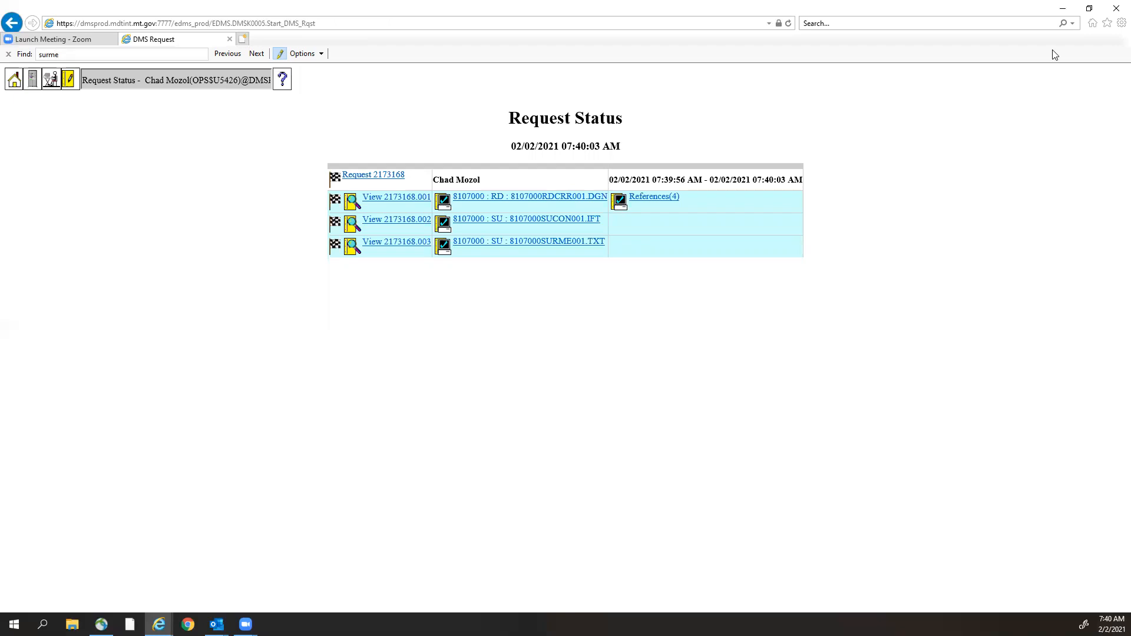
{"action": "left_click", "coordinate": [1114, 10]}
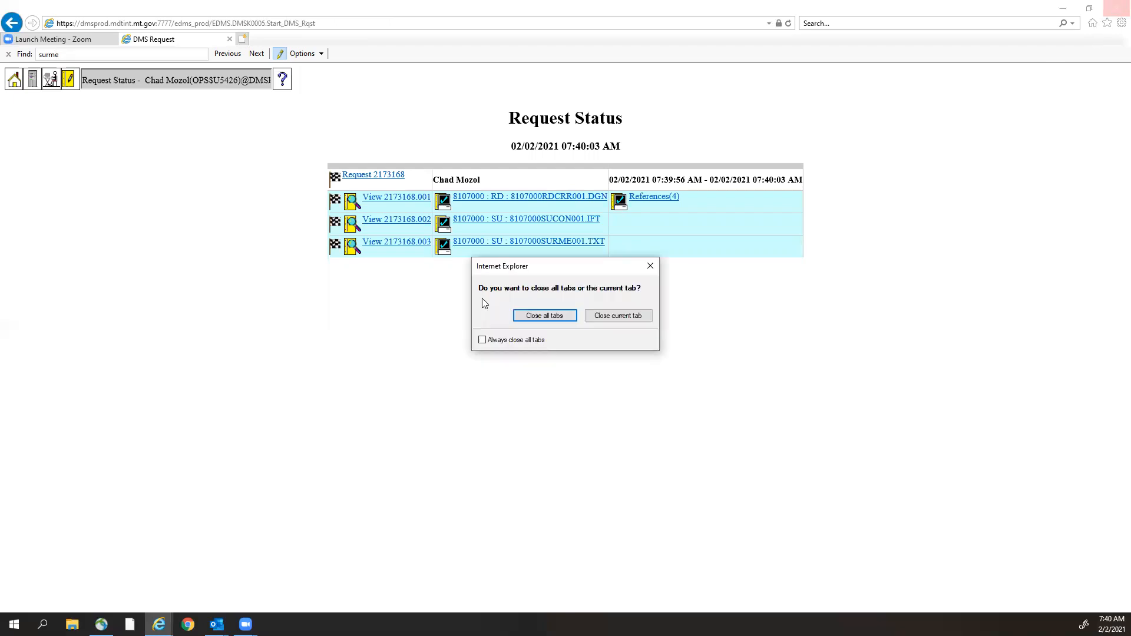
{"action": "left_click", "coordinate": [535, 319]}
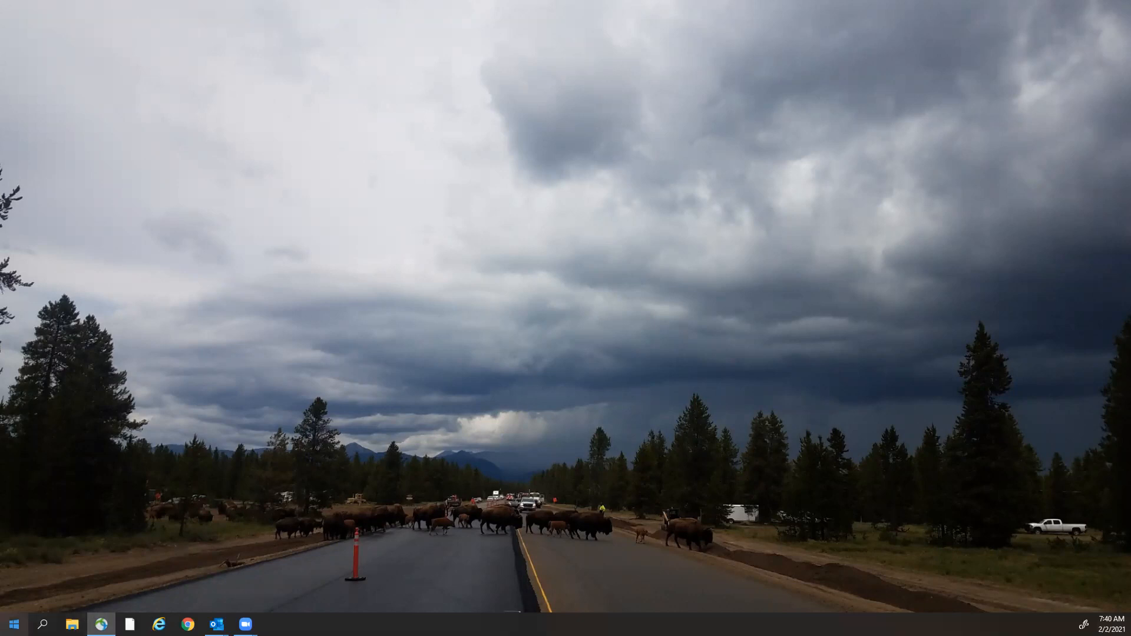
Search Windows for "create" and launch the Create Project Directories app.
{"action": "left_click", "coordinate": [14, 624]}
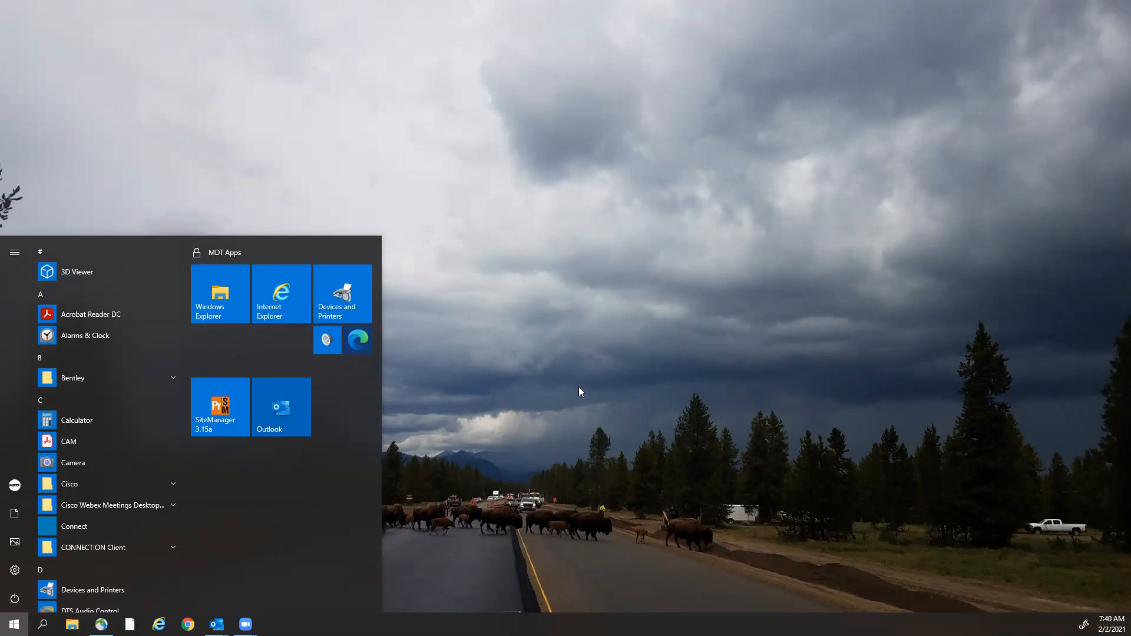
{"action": "type", "text": "c"}
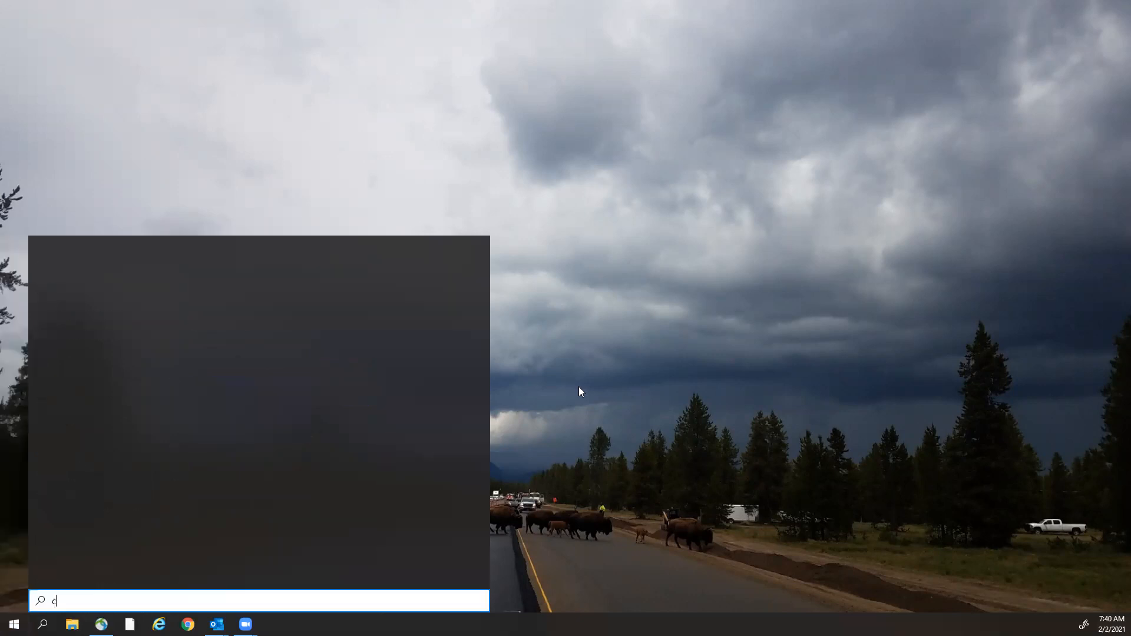
{"action": "type", "text": "reate"}
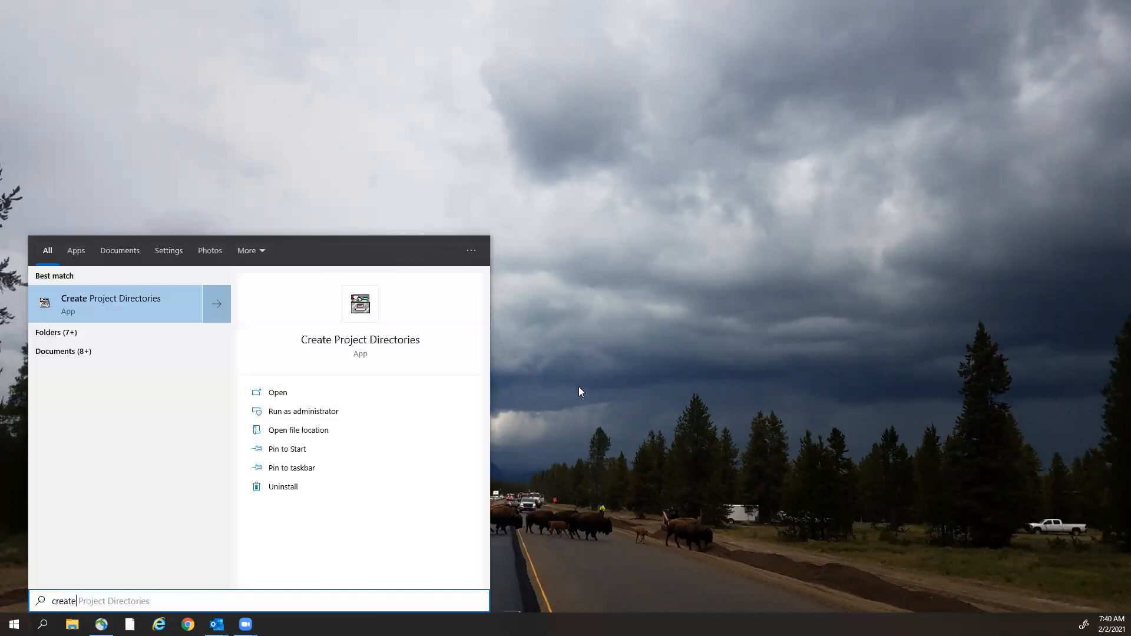
{"action": "left_click", "coordinate": [110, 298]}
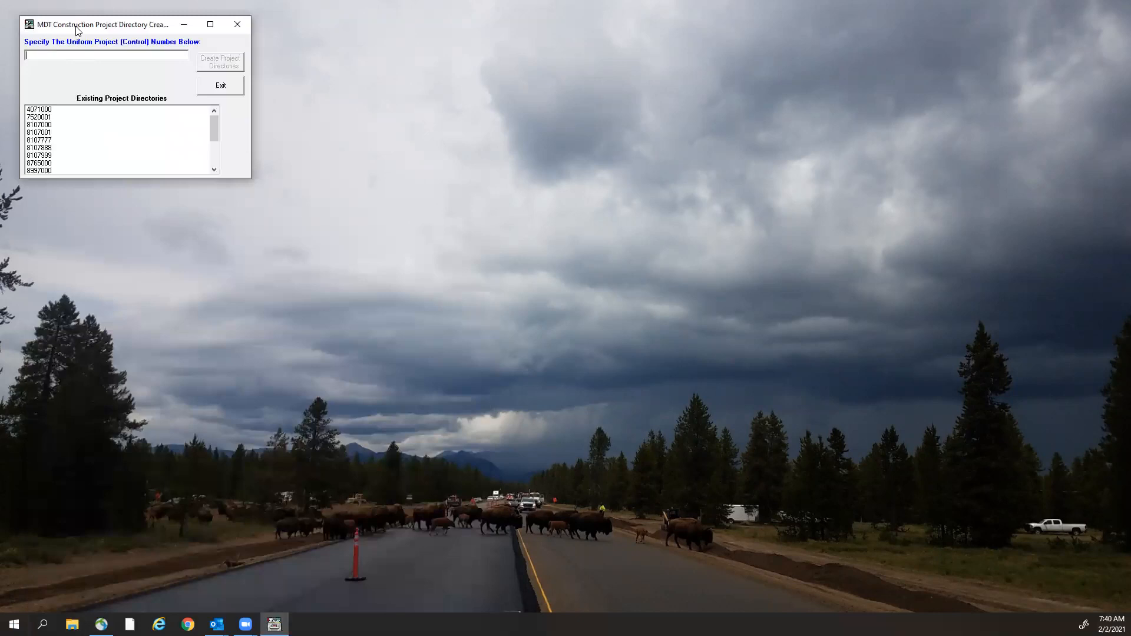
Create the project directories for project control number 8107111 and close the directory creator.
{"action": "left_click_drag", "start_coordinate": [76, 27], "coordinate": [699, 188]}
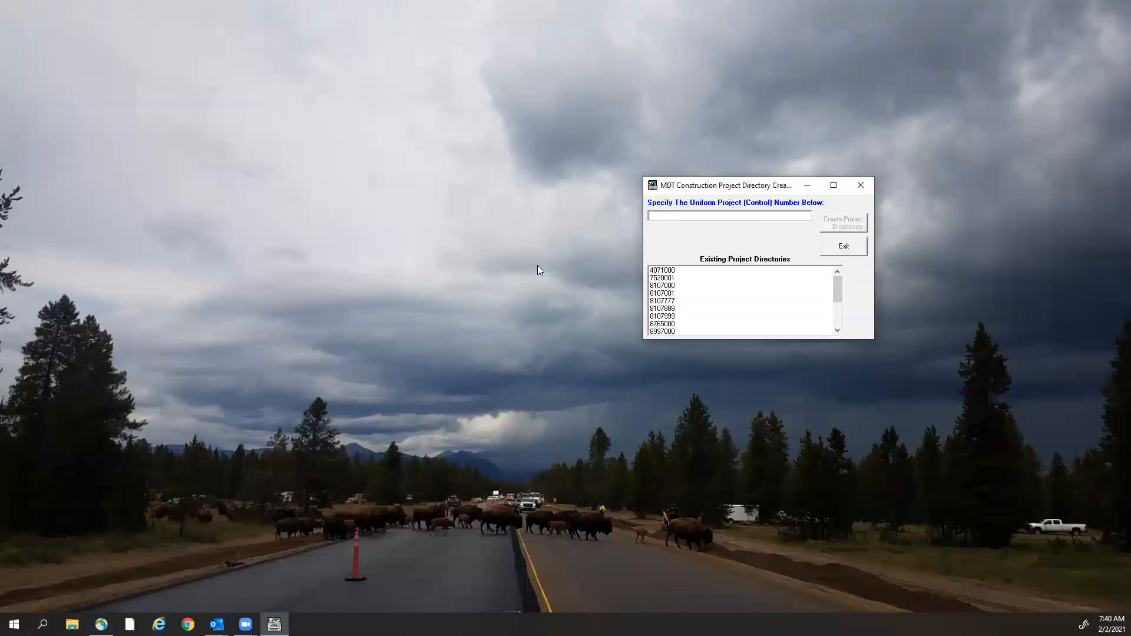
{"action": "type", "text": "8107111"}
{"action": "left_click", "coordinate": [842, 228]}
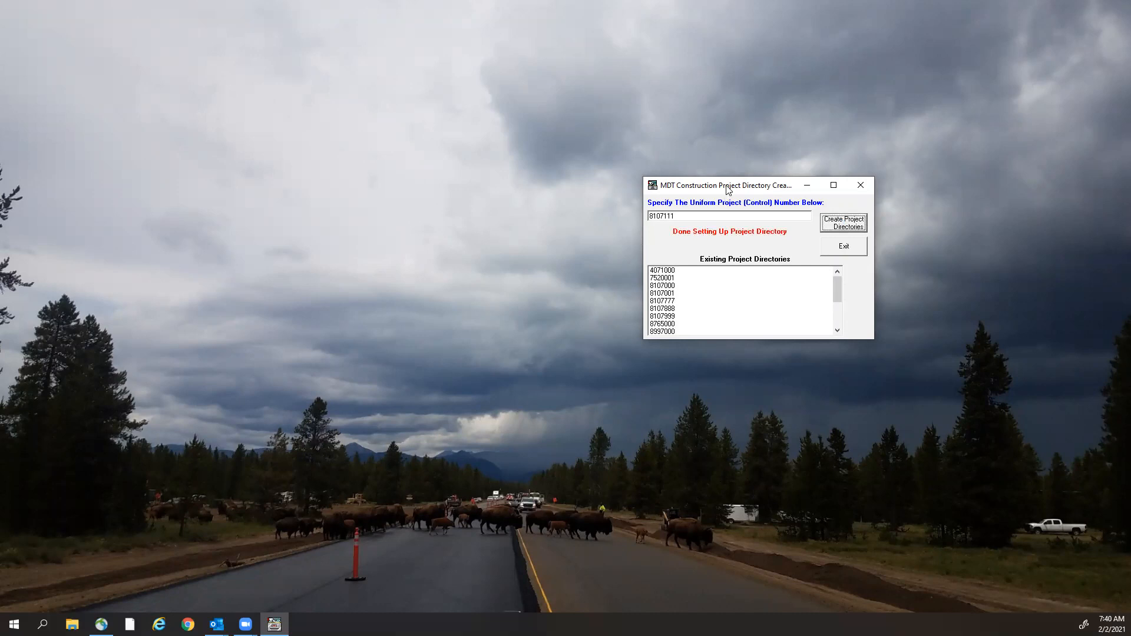
{"action": "left_click", "coordinate": [864, 185]}
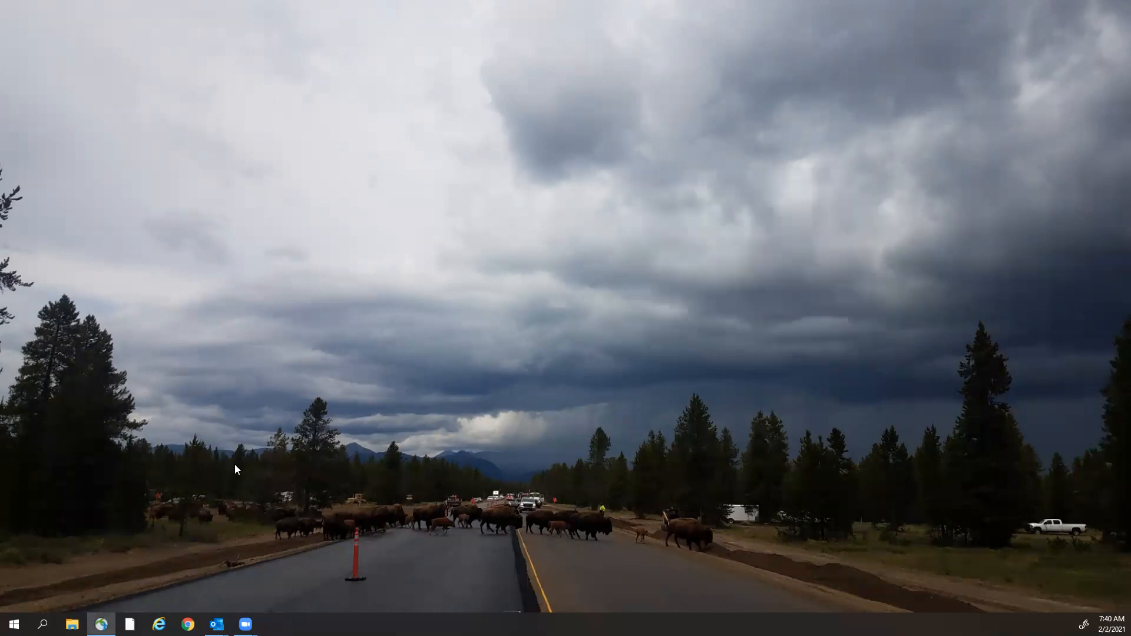
Launch Construction Survey Startup, choose the Enhanced workspace and the Helena CADD standard share, and update the standards to start Power GEOPAK.
{"action": "key", "text": "super"}
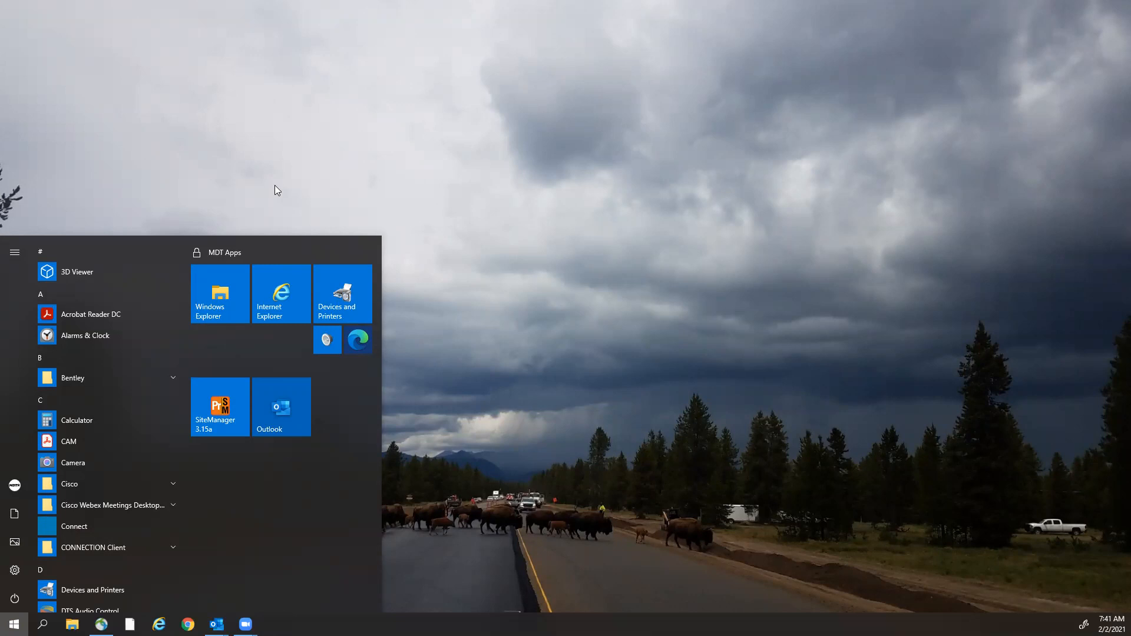
{"action": "type", "text": "const"}
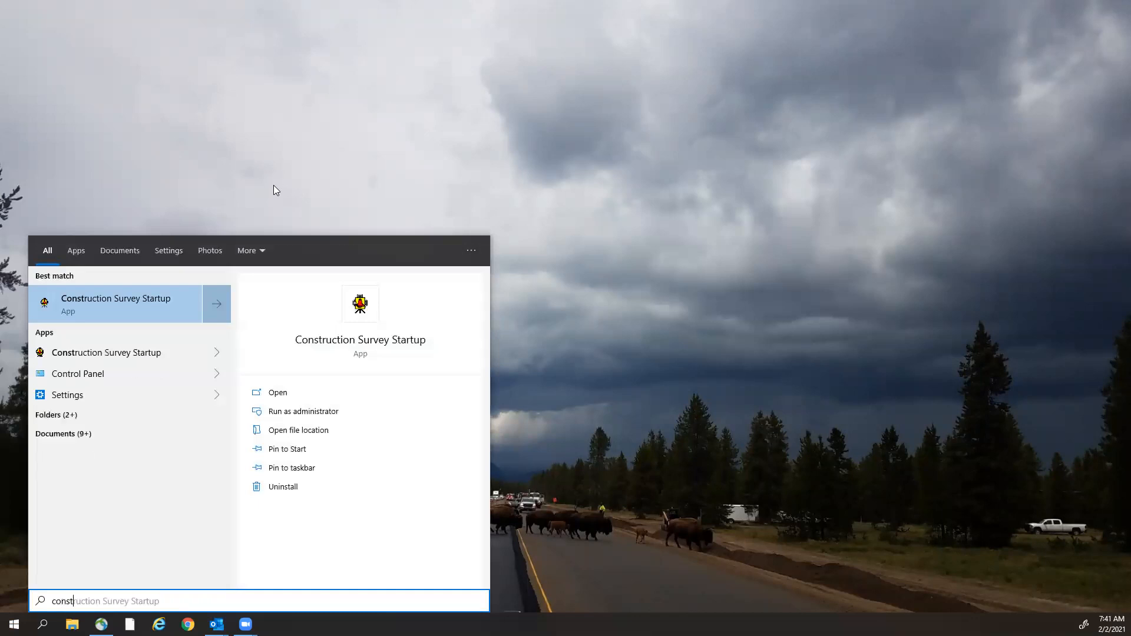
{"action": "left_click", "coordinate": [122, 301]}
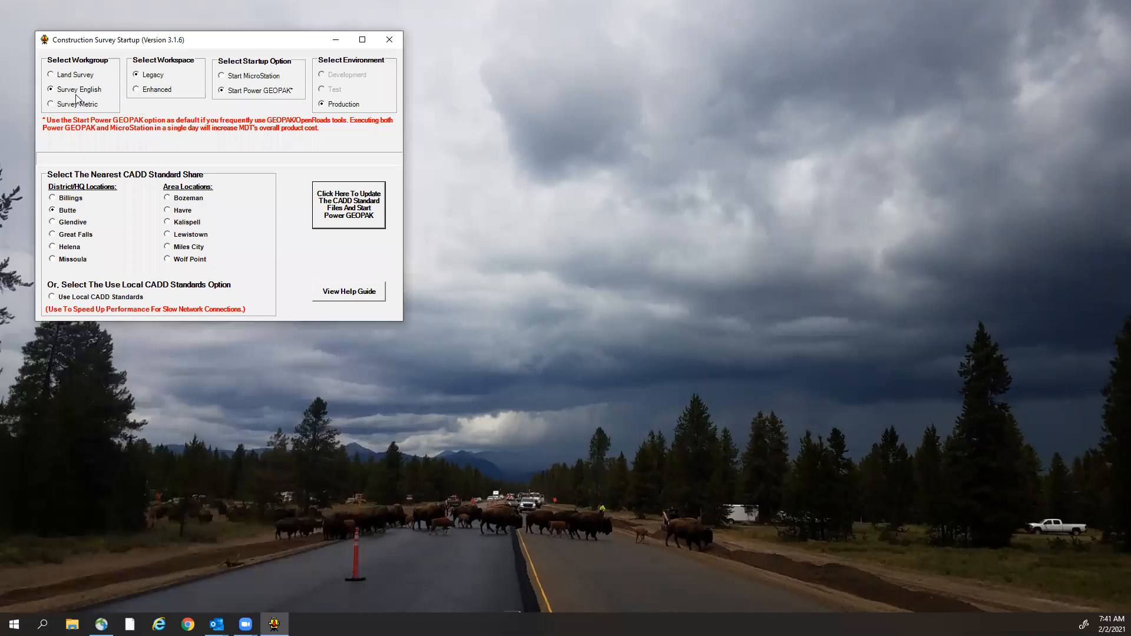
{"action": "left_click", "coordinate": [138, 90]}
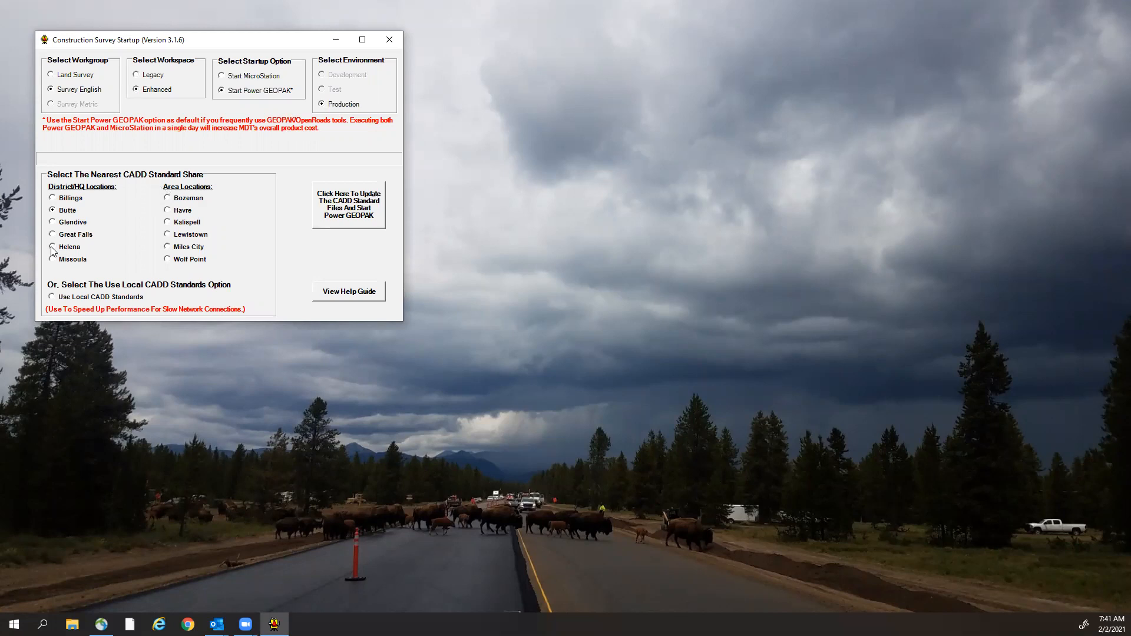
{"action": "left_click", "coordinate": [350, 209]}
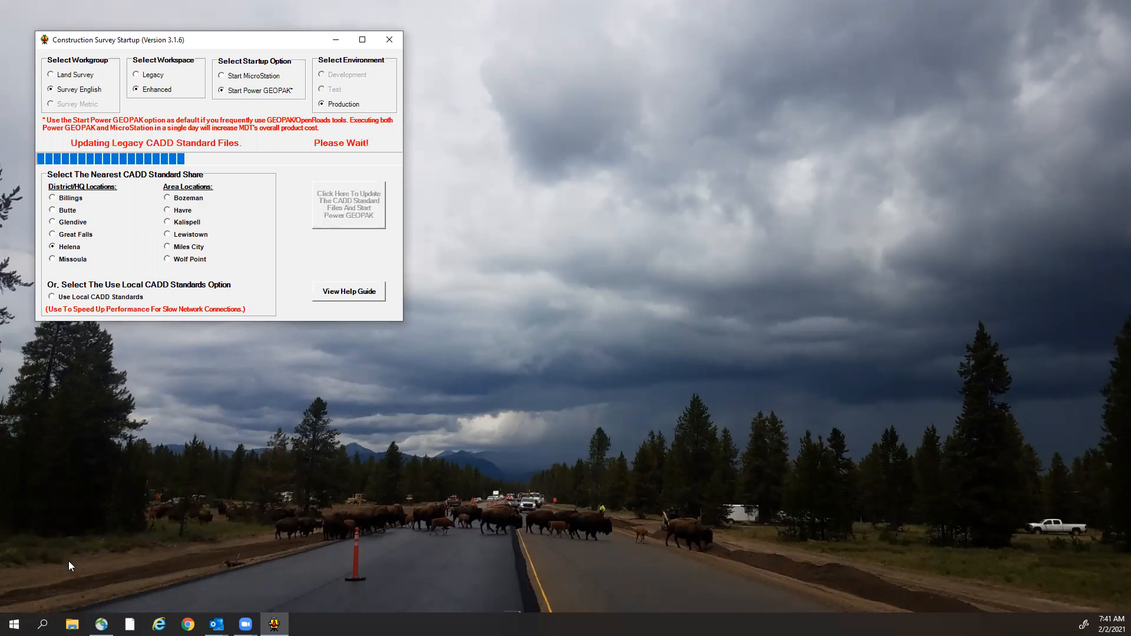
Open File Explorer and go to the dgn folder on Local Disk (C:).
{"action": "left_click", "coordinate": [72, 624]}
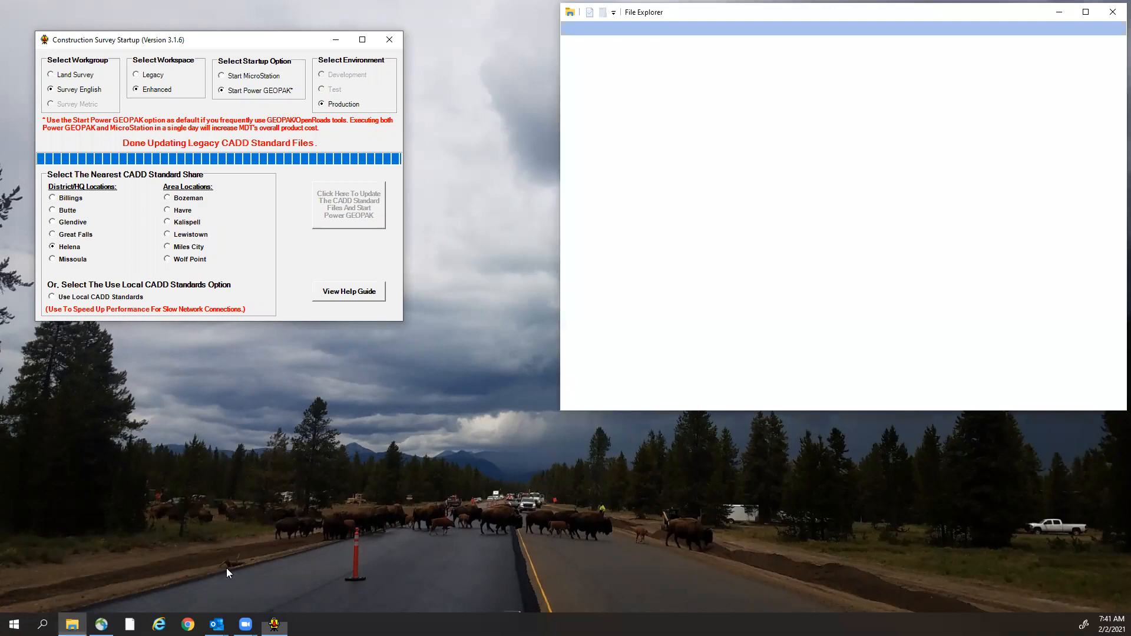
{"action": "left_click_drag", "start_coordinate": [822, 31], "coordinate": [725, 114]}
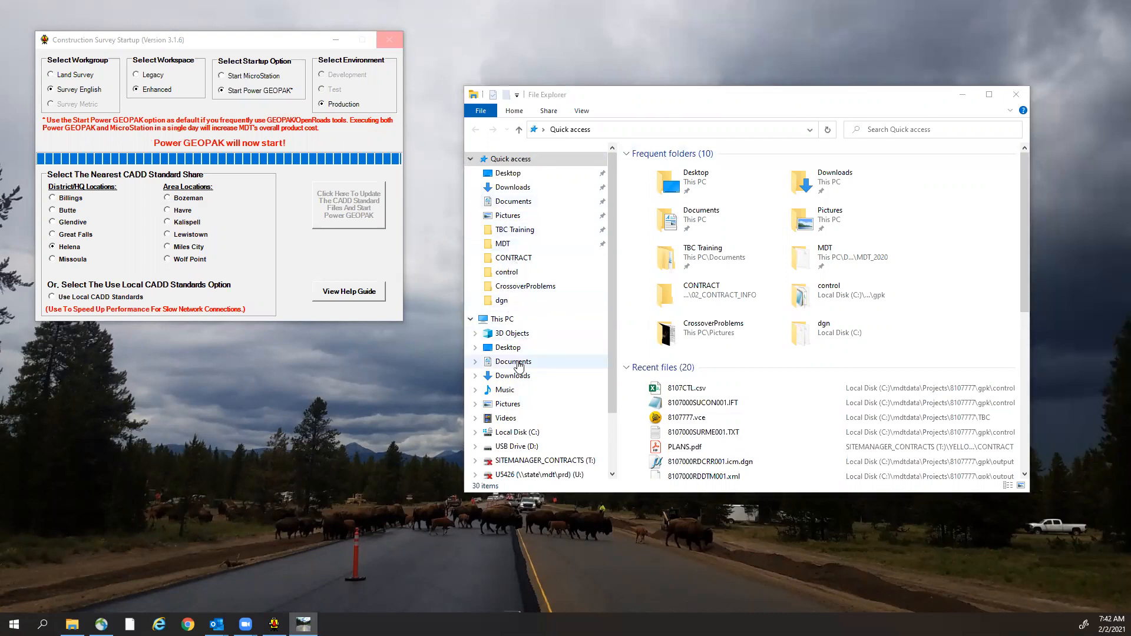
{"action": "left_click", "coordinate": [522, 434]}
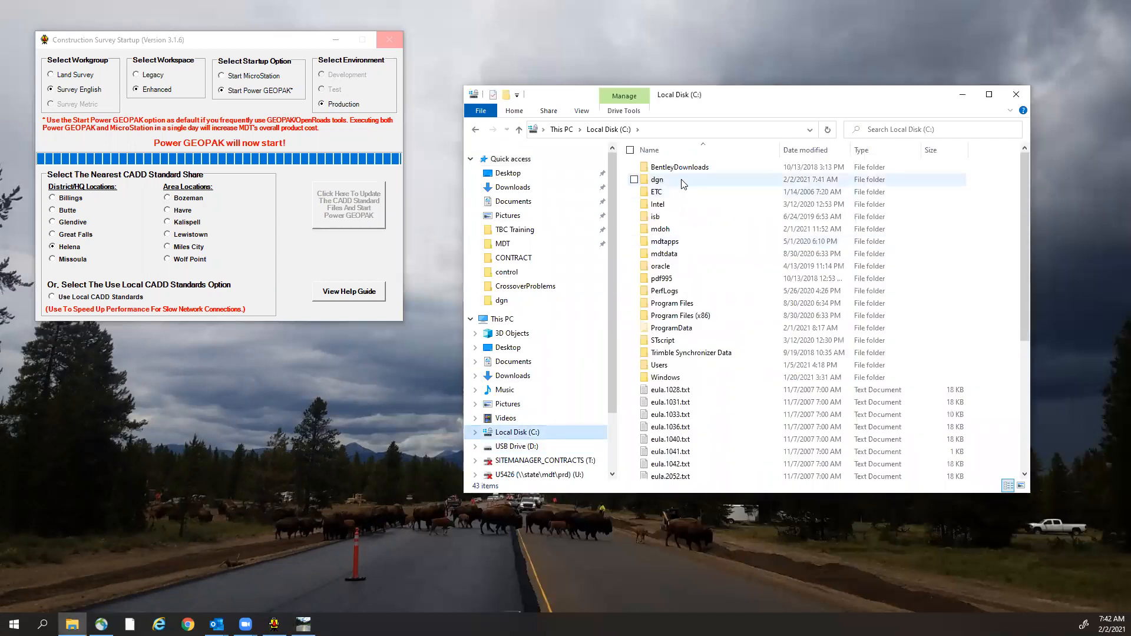
{"action": "double_click", "coordinate": [681, 179]}
Copy the files 8107000RDCRR001.DGN, 8107000SUCON001.IFT and 8107000SURME001.TXT from the dgn folder.
{"action": "scroll", "coordinate": [706, 320], "scroll_direction": "down", "scroll_amount": 20}
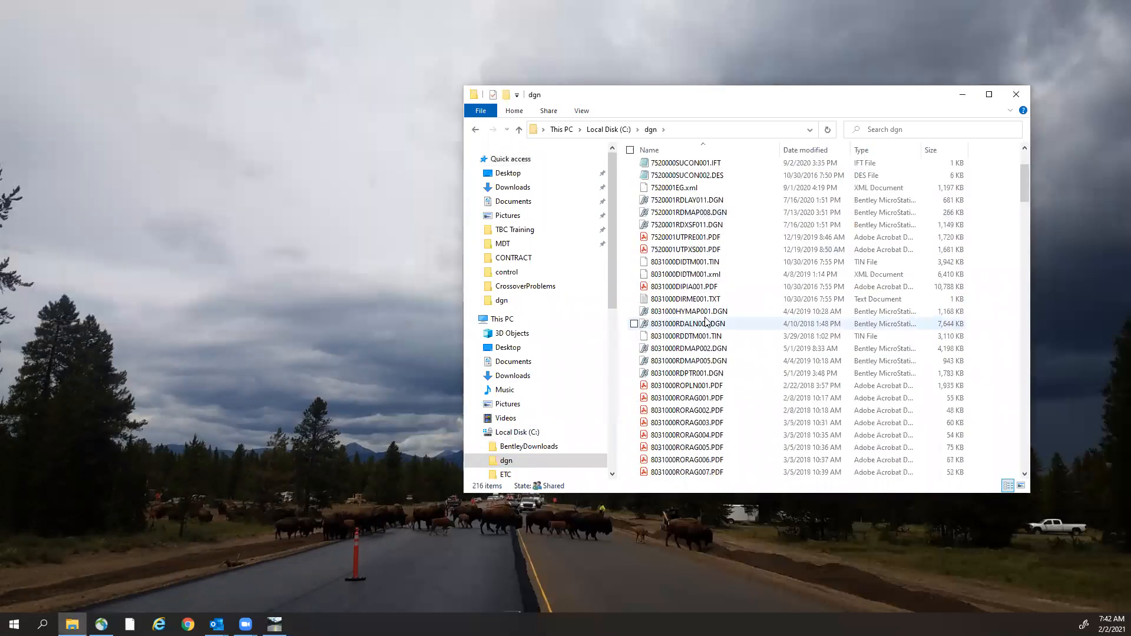
{"action": "scroll", "coordinate": [706, 320], "scroll_direction": "down", "scroll_amount": 16}
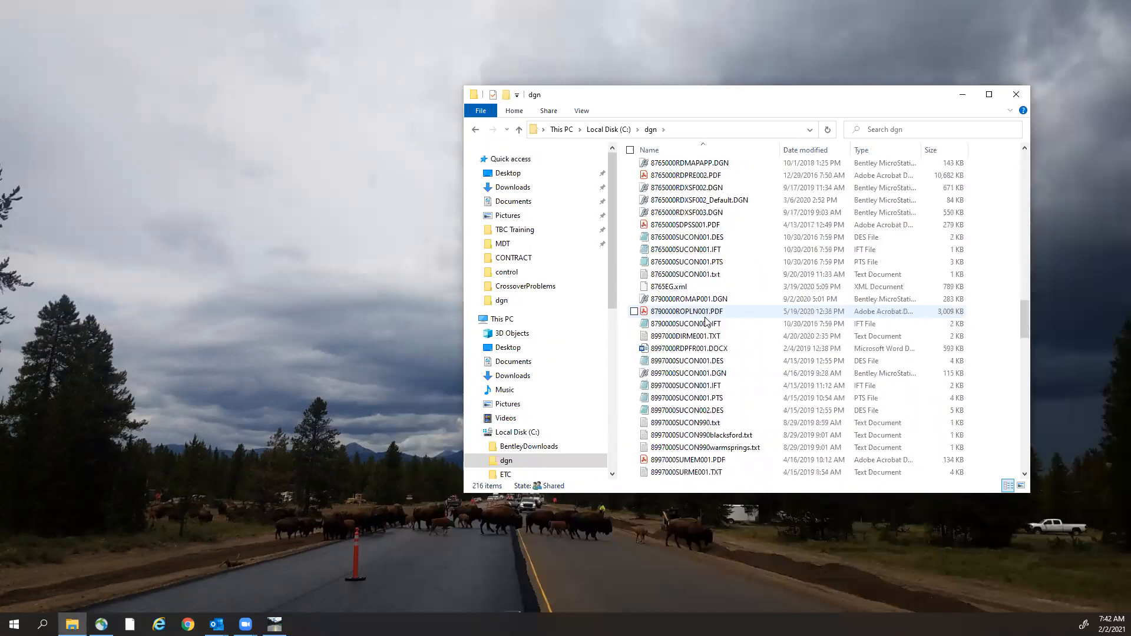
{"action": "scroll", "coordinate": [706, 320], "scroll_direction": "up", "scroll_amount": 18}
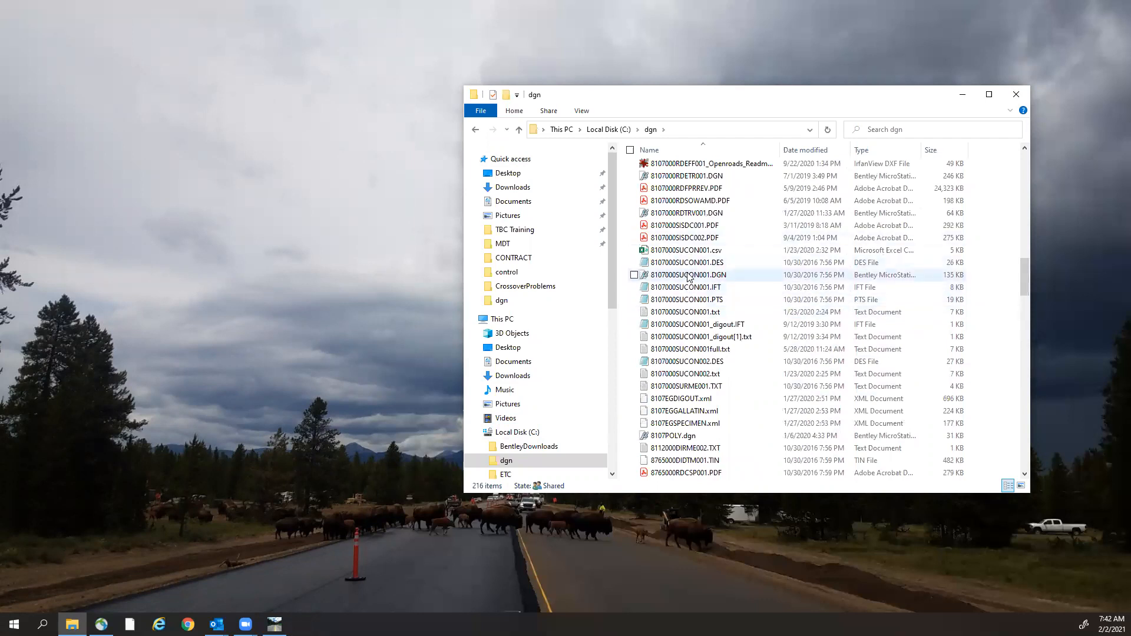
{"action": "scroll", "coordinate": [693, 279], "scroll_direction": "up", "scroll_amount": 6}
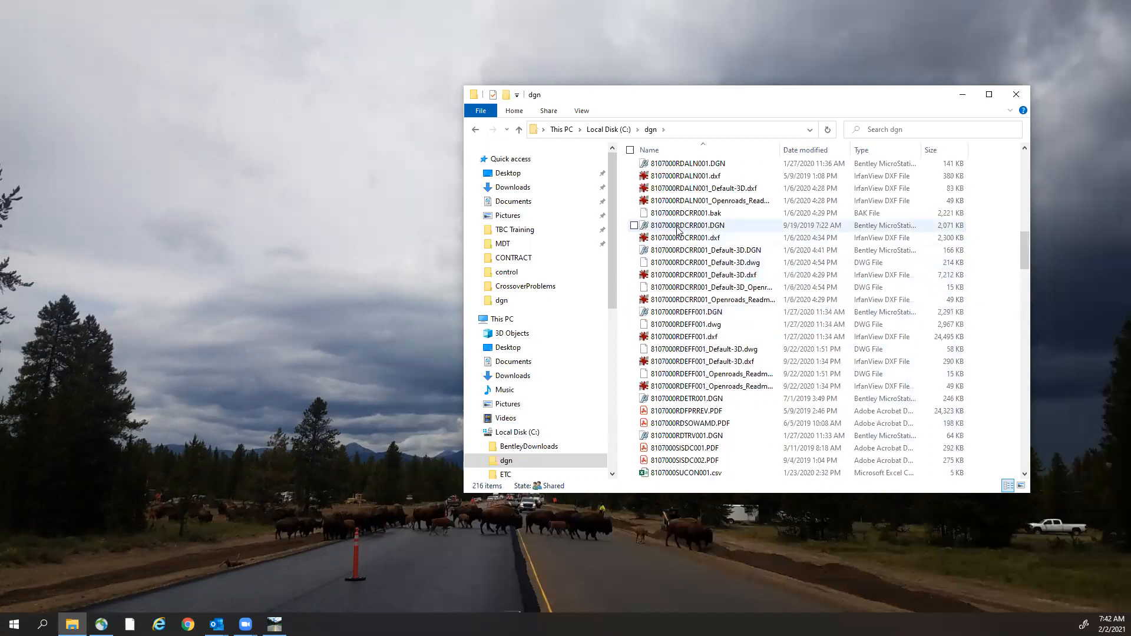
{"action": "left_click", "coordinate": [678, 226]}
{"action": "scroll", "coordinate": [695, 339], "scroll_direction": "down", "scroll_amount": 4}
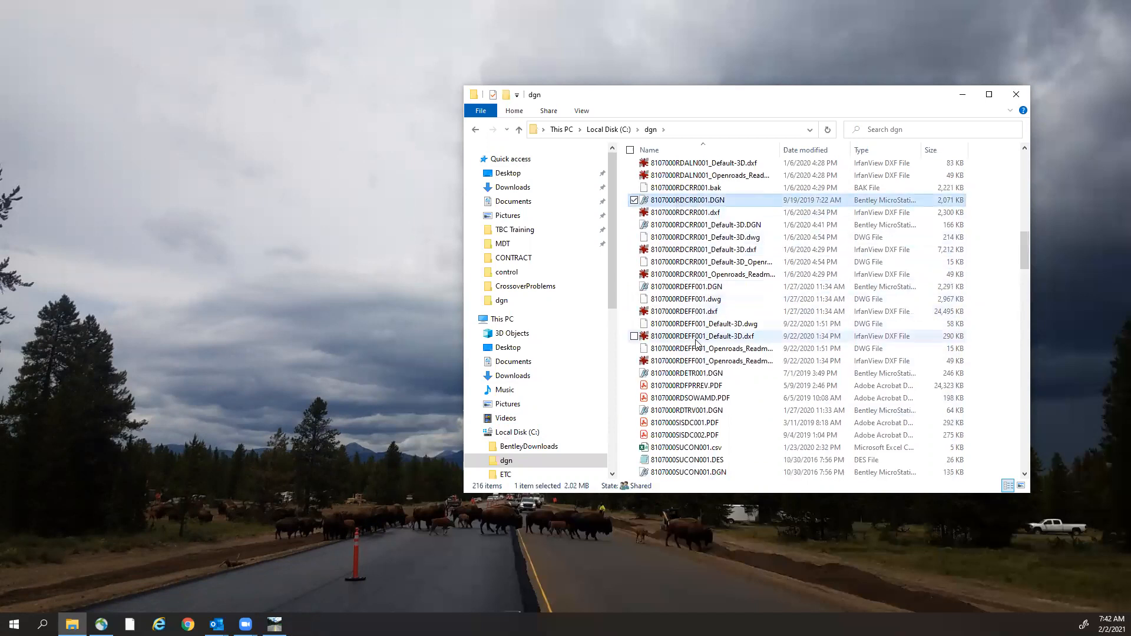
{"action": "scroll", "coordinate": [697, 344], "scroll_direction": "down", "scroll_amount": 2}
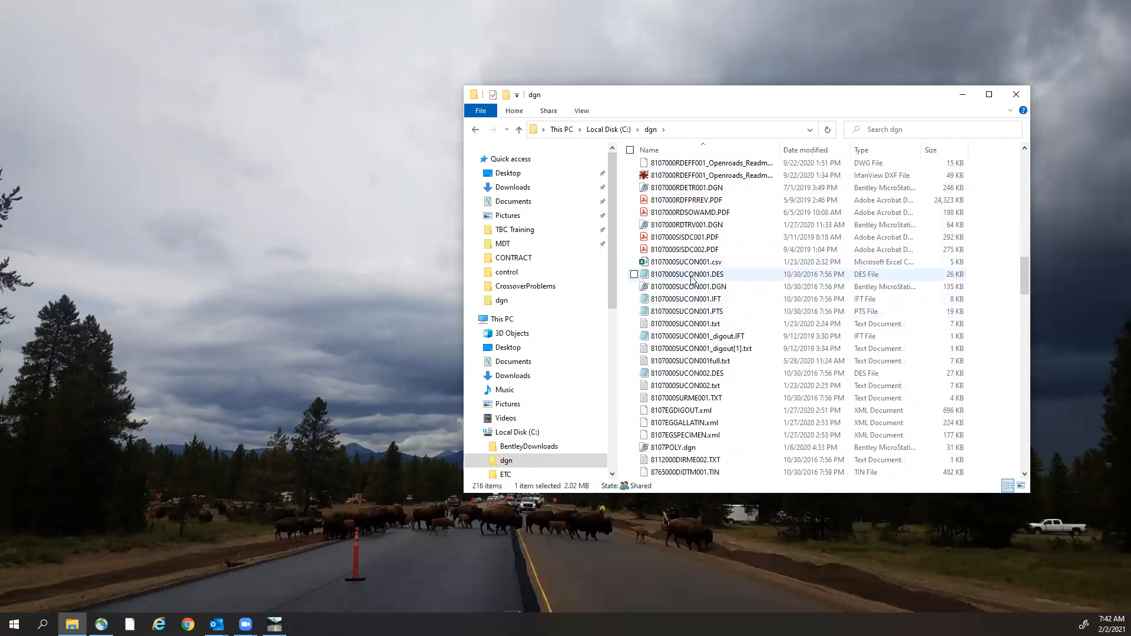
{"action": "left_click", "coordinate": [677, 301], "text": "ctrl"}
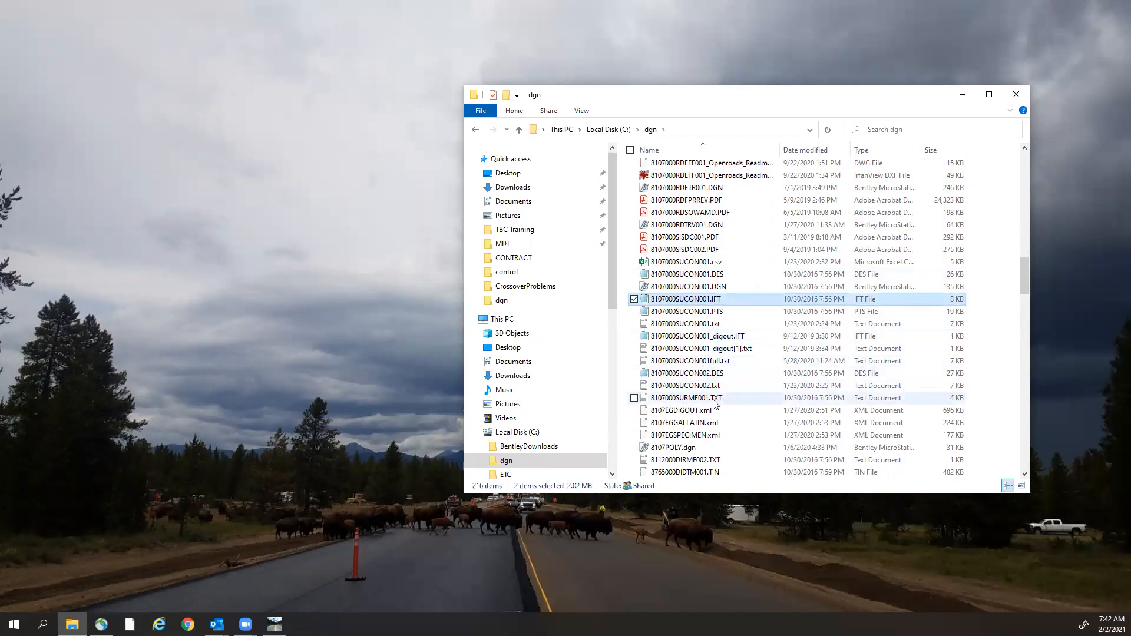
{"action": "left_click", "coordinate": [684, 401], "text": "ctrl"}
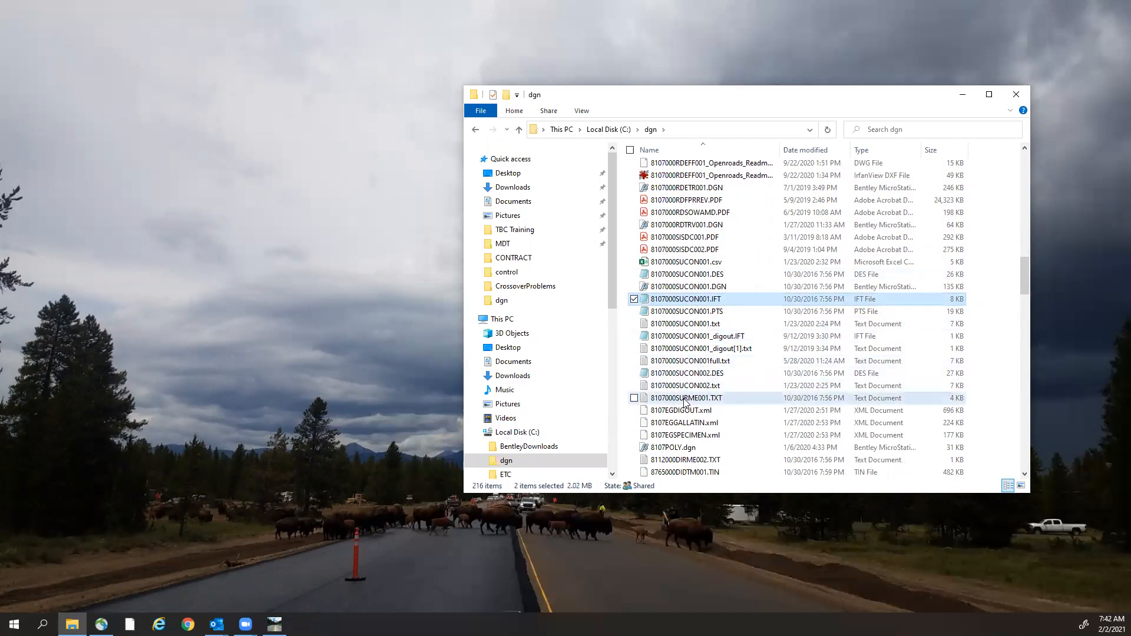
{"action": "right_click", "coordinate": [684, 403]}
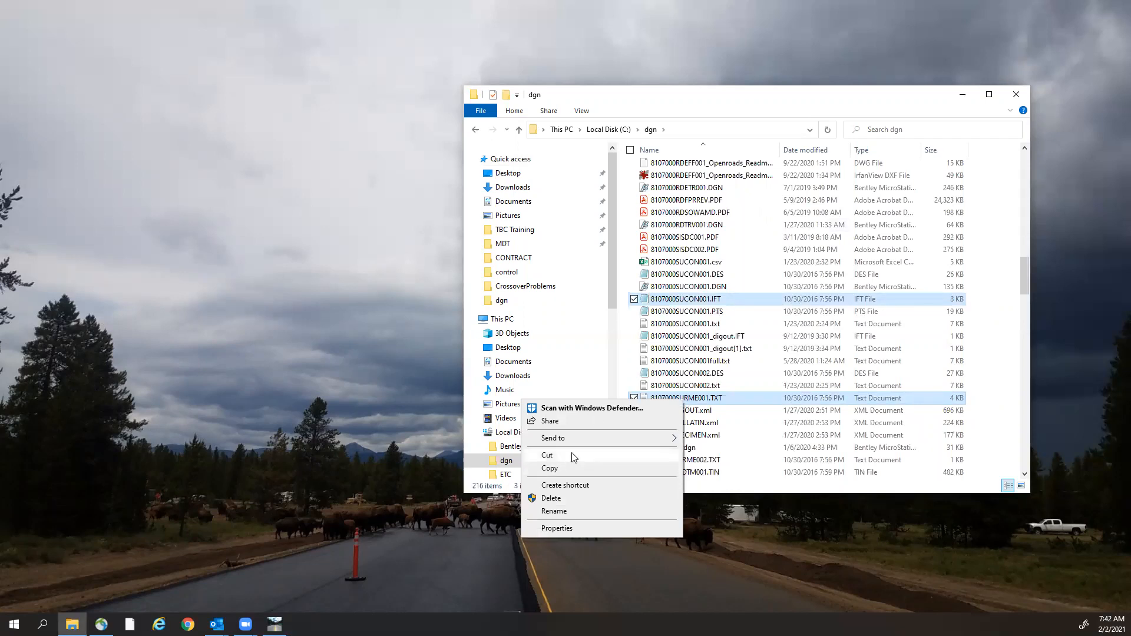
{"action": "left_click", "coordinate": [566, 469]}
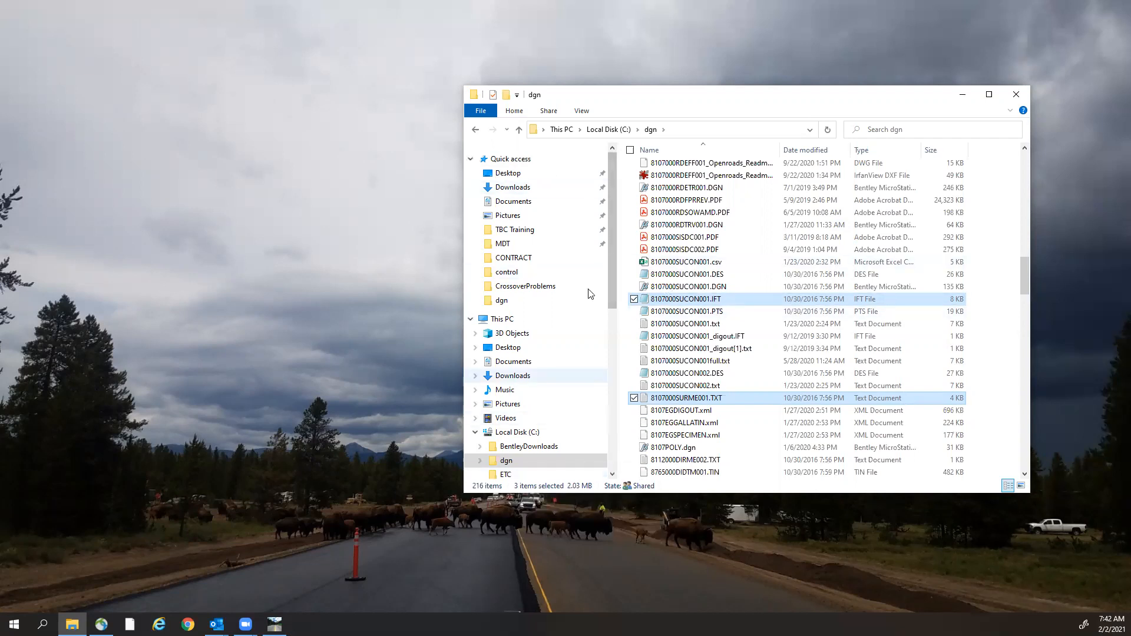
Go to the gpk folder of project 8107111 under mdtdata\Projects on Local Disk (C:).
{"action": "left_click_drag", "start_coordinate": [610, 260], "coordinate": [613, 371]}
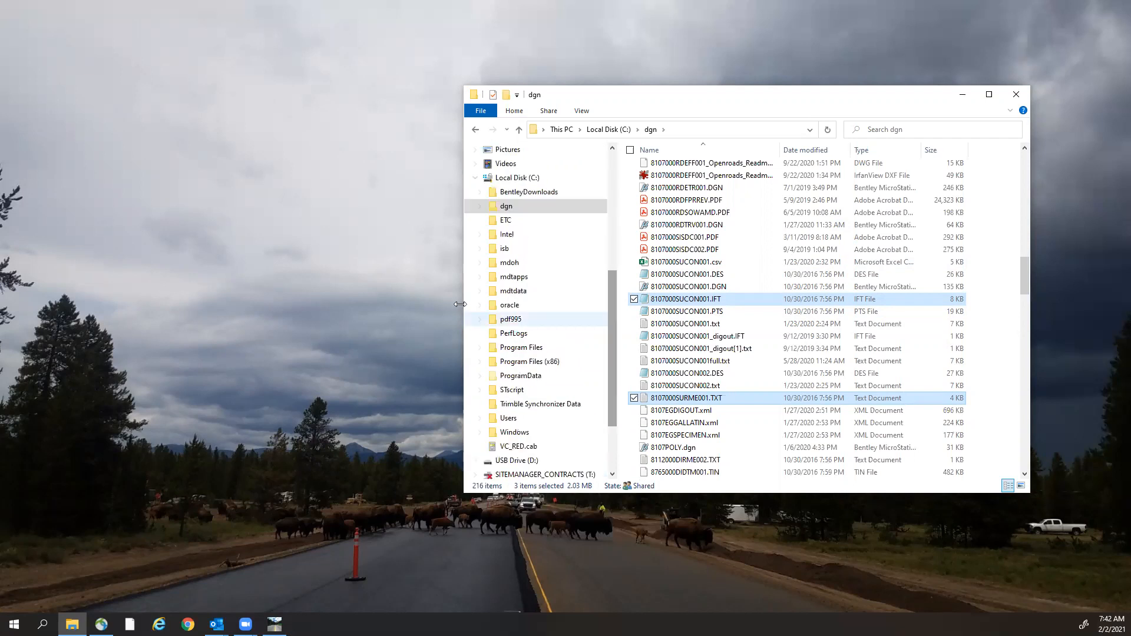
{"action": "left_click", "coordinate": [513, 292]}
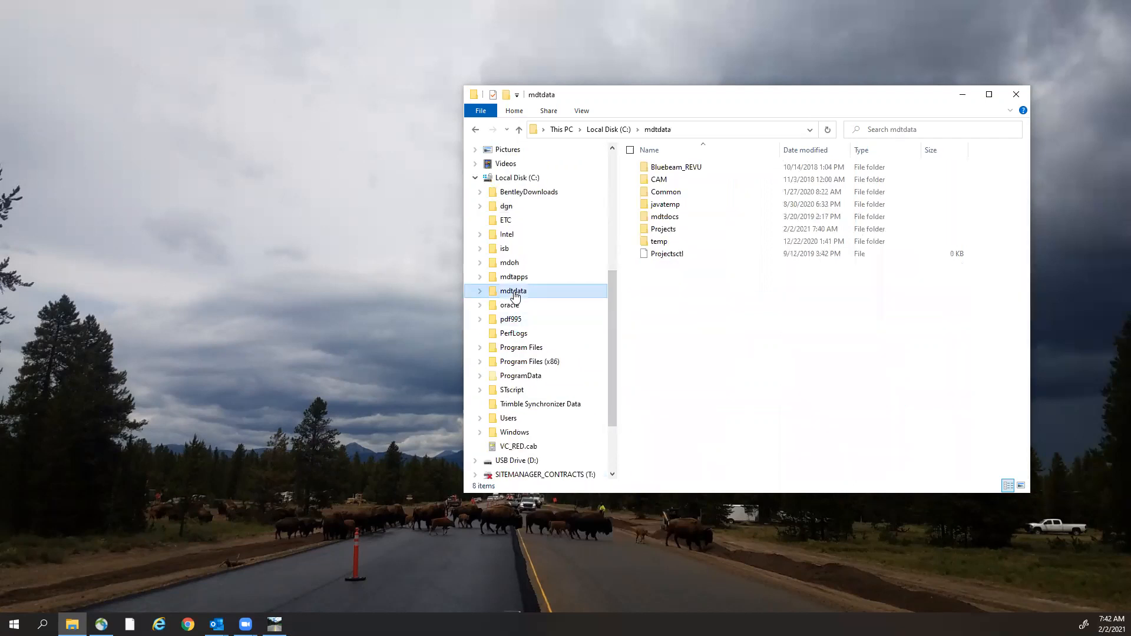
{"action": "double_click", "coordinate": [685, 232]}
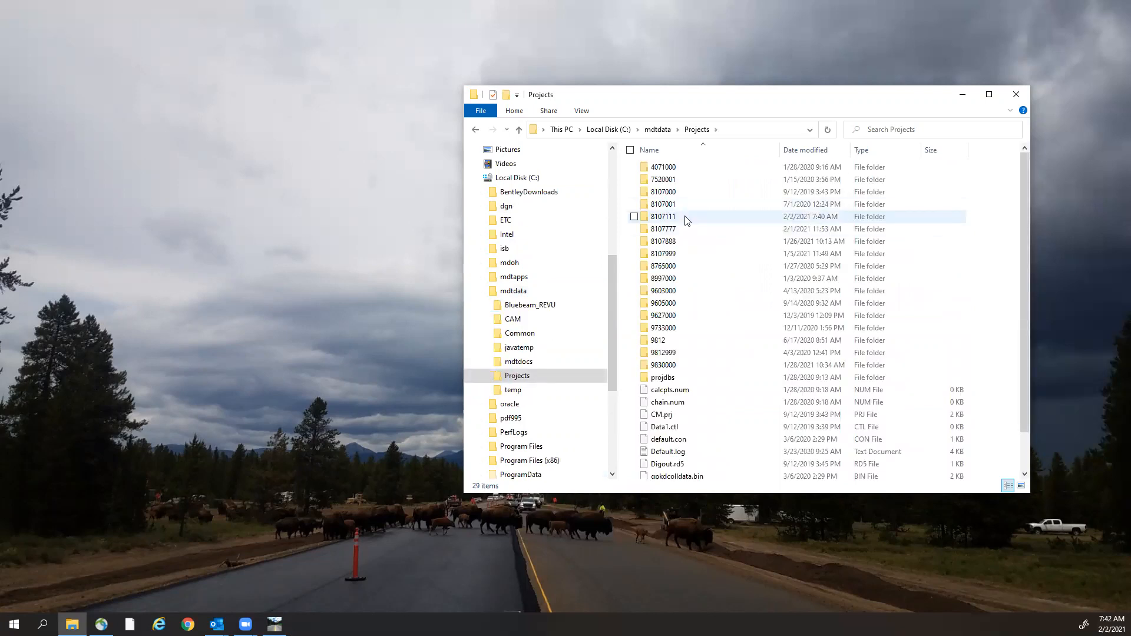
{"action": "double_click", "coordinate": [686, 218]}
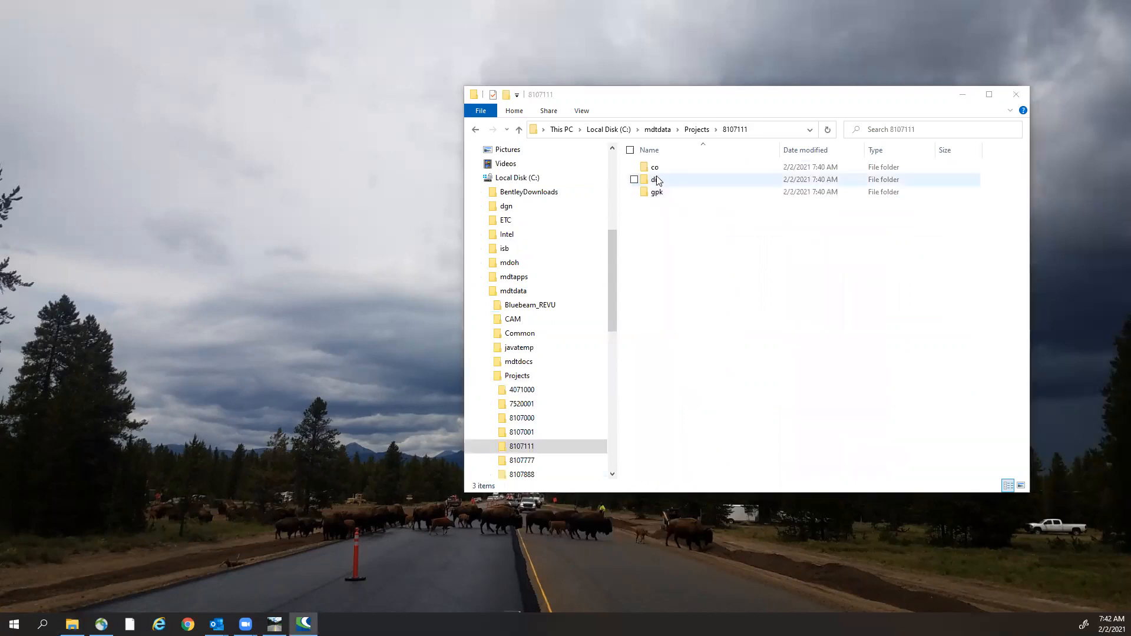
{"action": "double_click", "coordinate": [657, 192]}
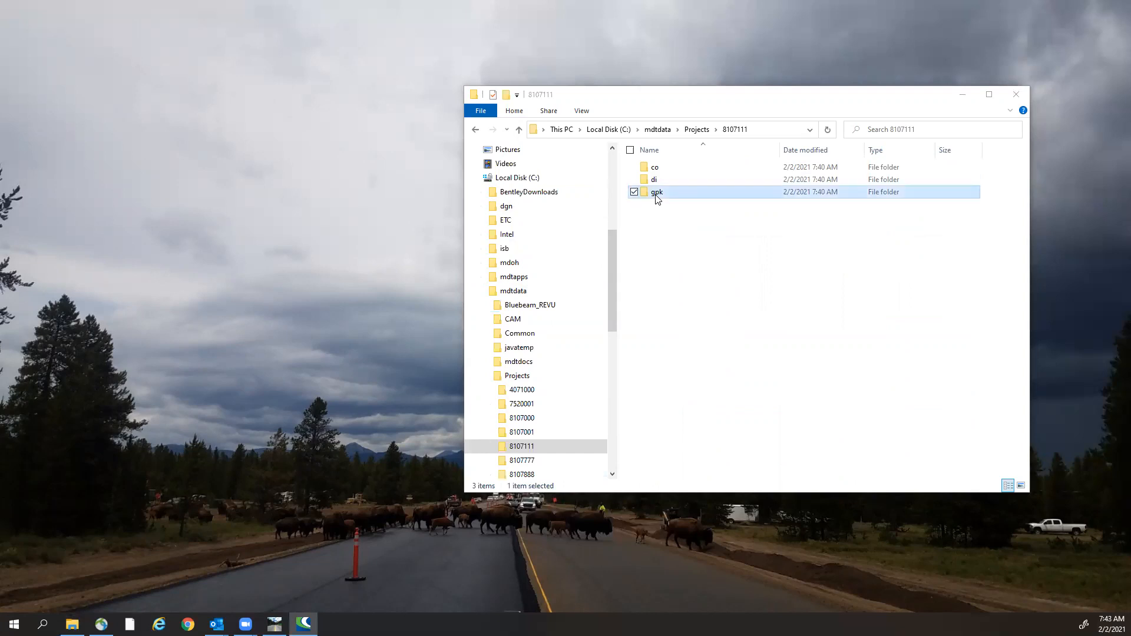
Paste the copied files into the gpk folder and move 8107000SUCON001.IFT and 8107000SURME001.TXT into its control subfolder.
{"action": "right_click", "coordinate": [694, 265]}
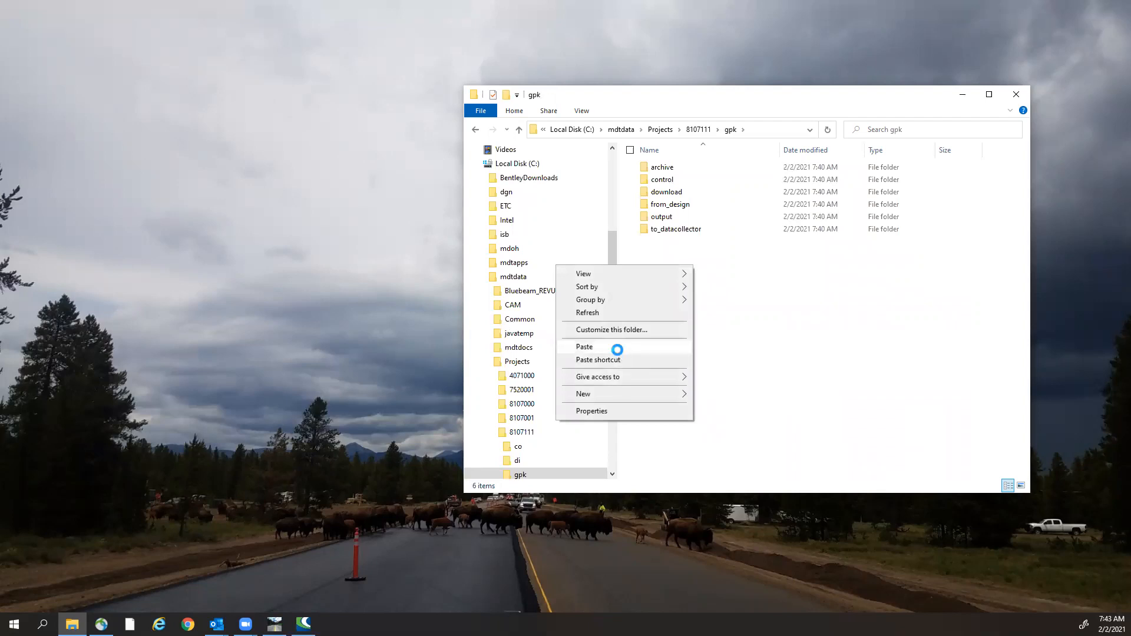
{"action": "left_click", "coordinate": [583, 347]}
{"action": "left_click", "coordinate": [703, 320]}
{"action": "left_click_drag", "start_coordinate": [694, 291], "coordinate": [665, 181]}
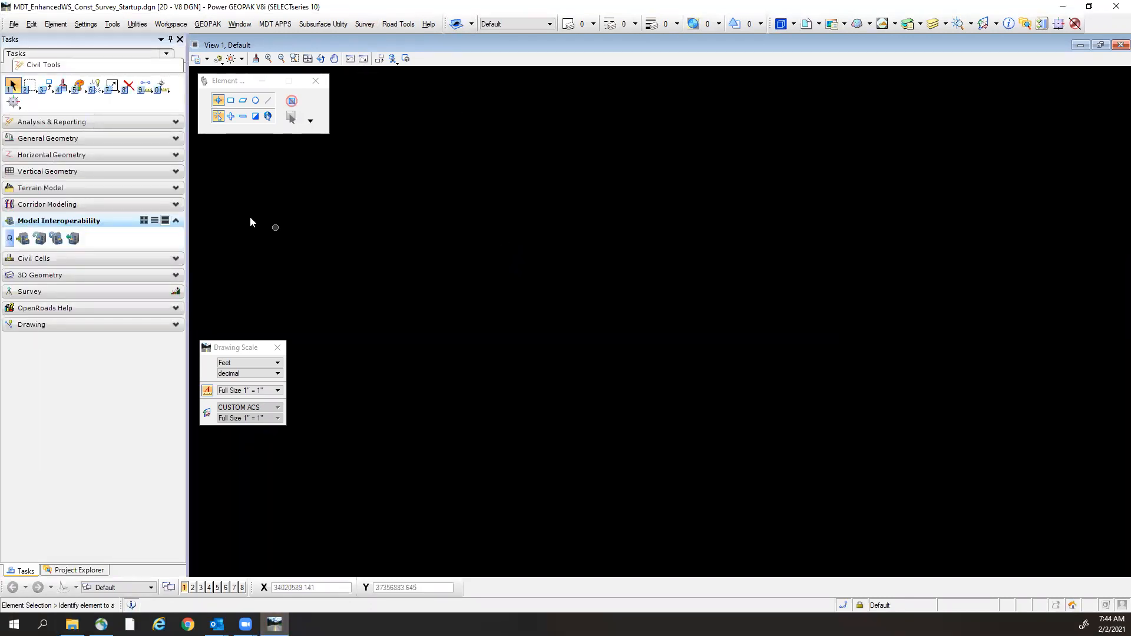
In Power GEOPAK, open the design file 8107000RDCRR001.DGN from the gpk folder of project 8107111.
{"action": "left_click", "coordinate": [14, 26]}
{"action": "left_click", "coordinate": [30, 48]}
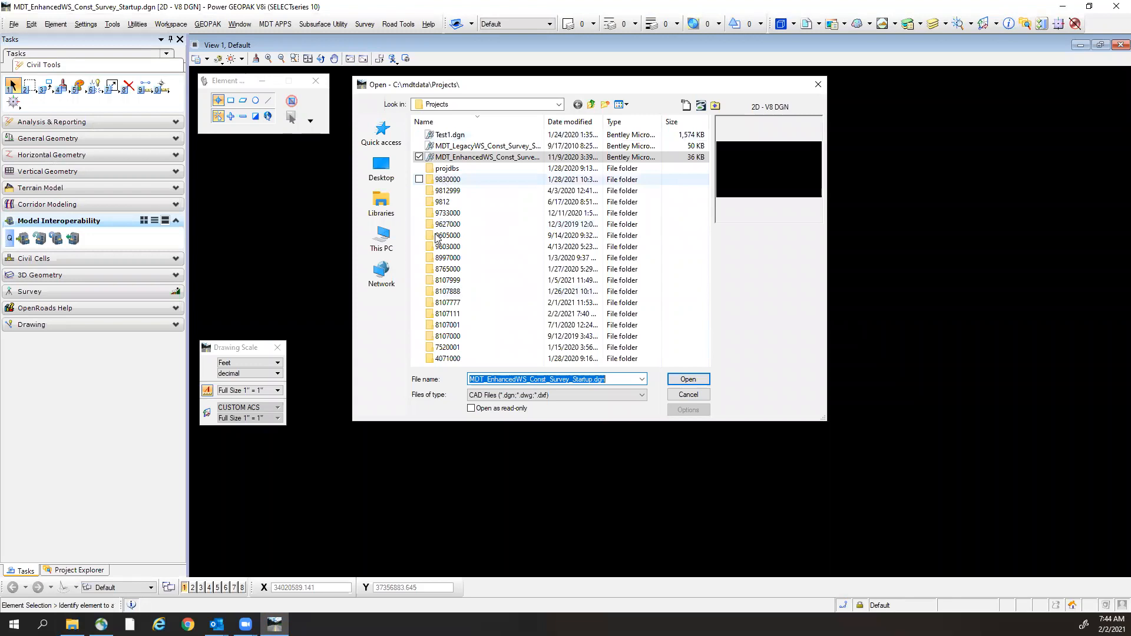
{"action": "left_click", "coordinate": [453, 315]}
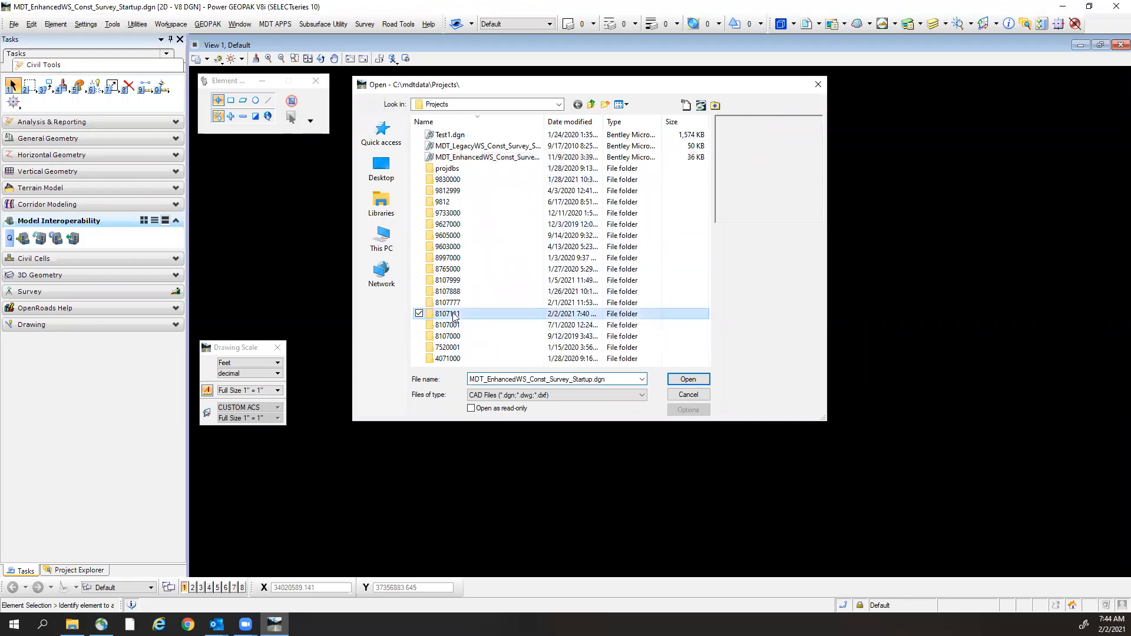
{"action": "double_click", "coordinate": [453, 314]}
{"action": "double_click", "coordinate": [441, 161]}
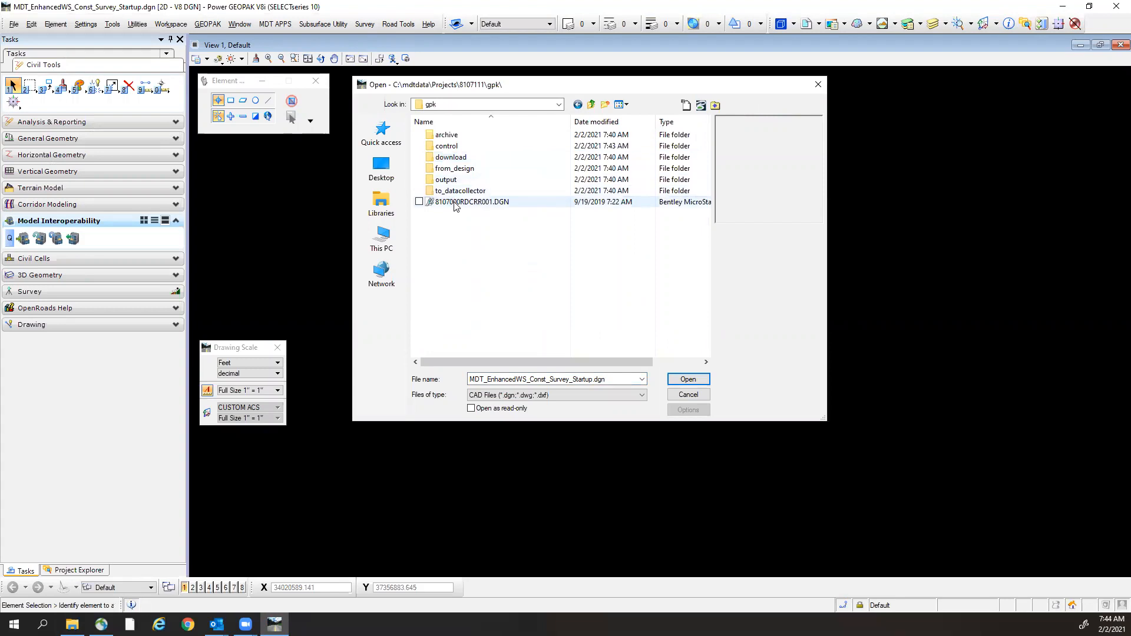
{"action": "double_click", "coordinate": [455, 202]}
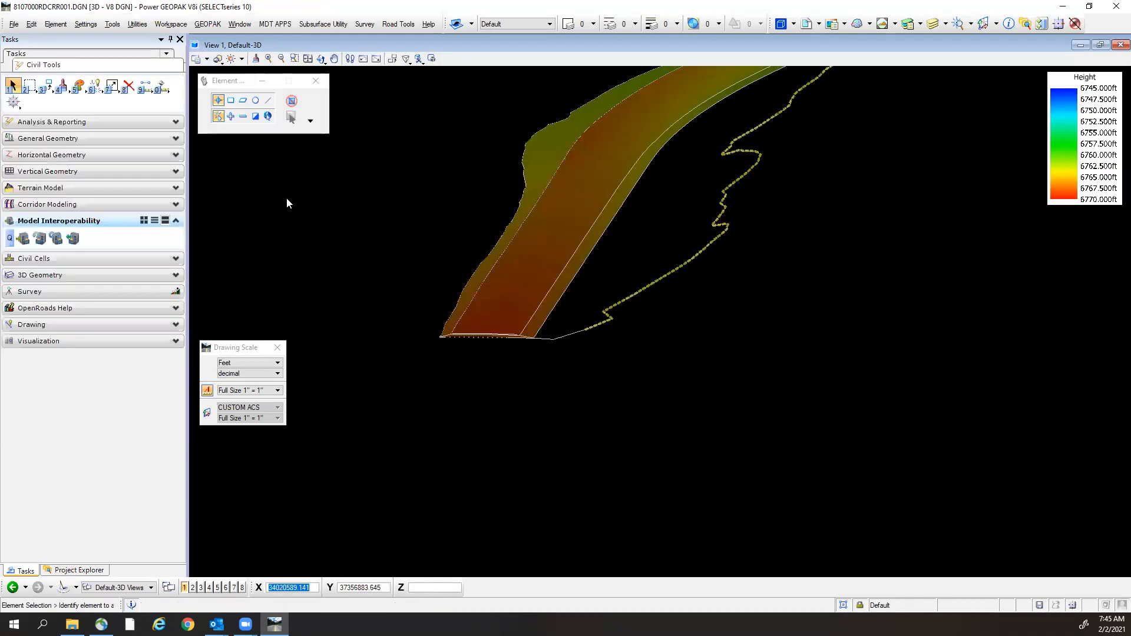
Switch the design file from the Default-3D model to the 2D Default model and close the Models dialog.
{"action": "scroll", "coordinate": [727, 158], "scroll_direction": "down", "scroll_amount": 6}
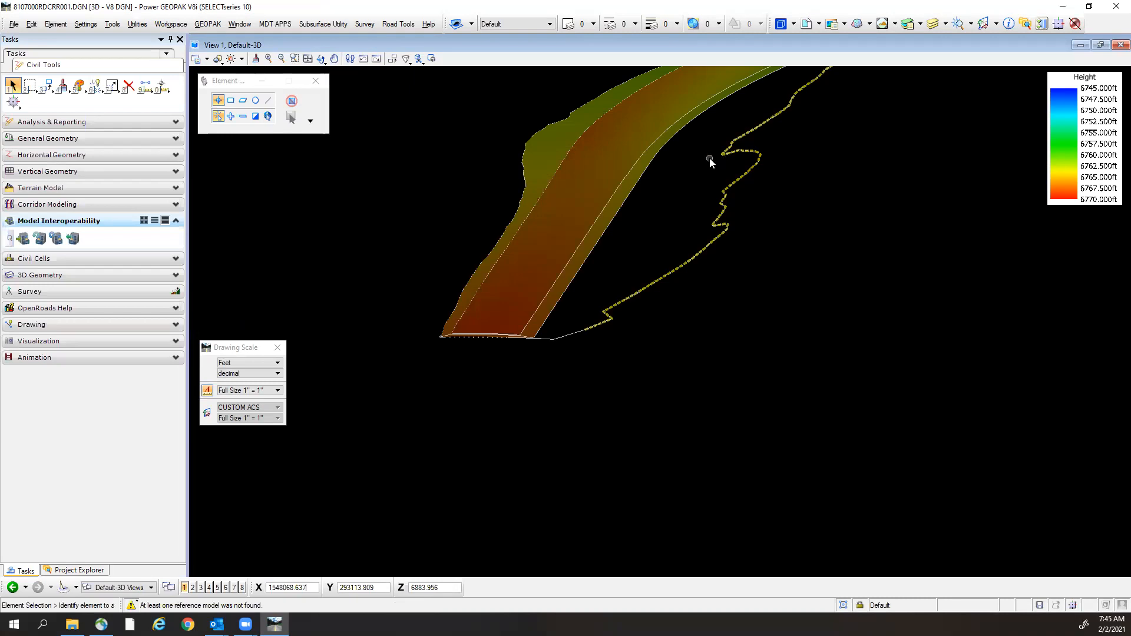
{"action": "scroll", "coordinate": [679, 324], "scroll_direction": "up", "scroll_amount": 6}
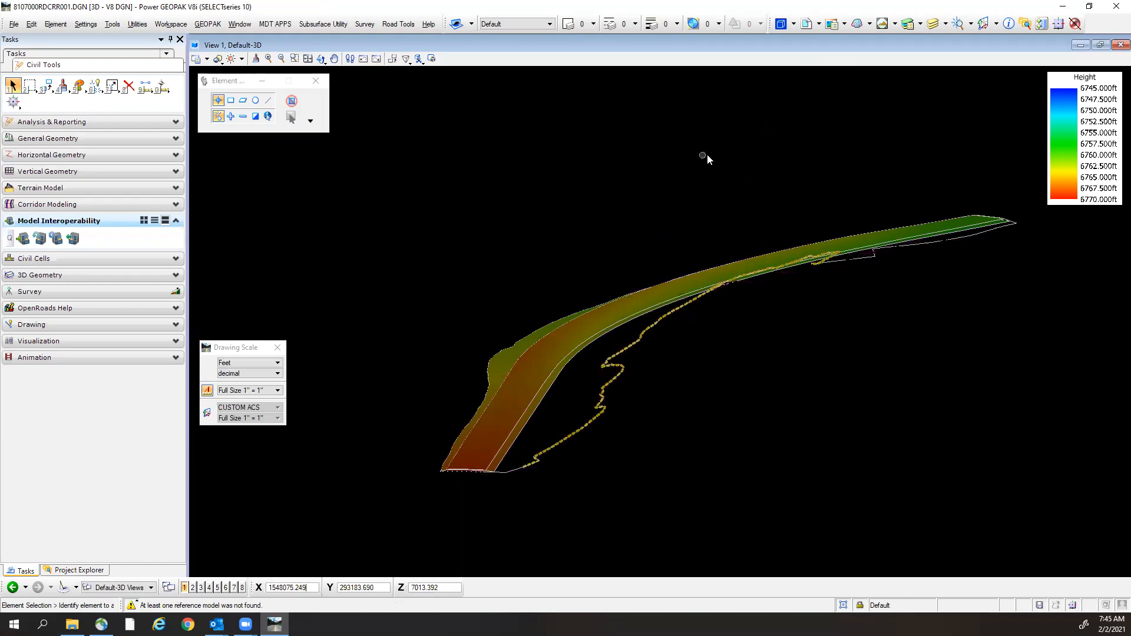
{"action": "left_click", "coordinate": [781, 24]}
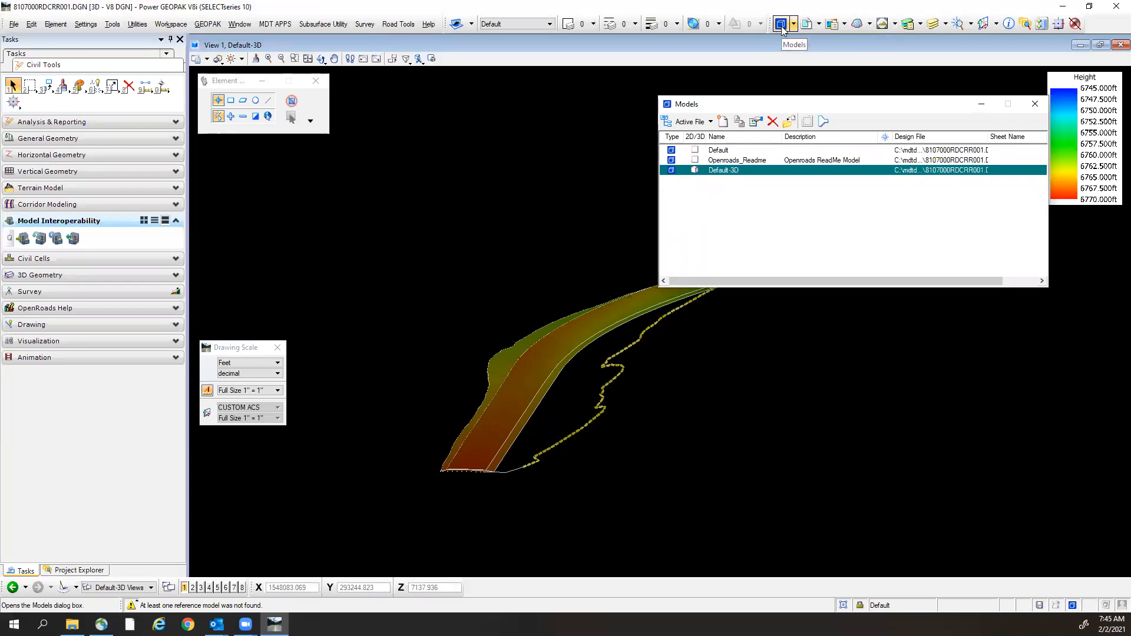
{"action": "double_click", "coordinate": [720, 150]}
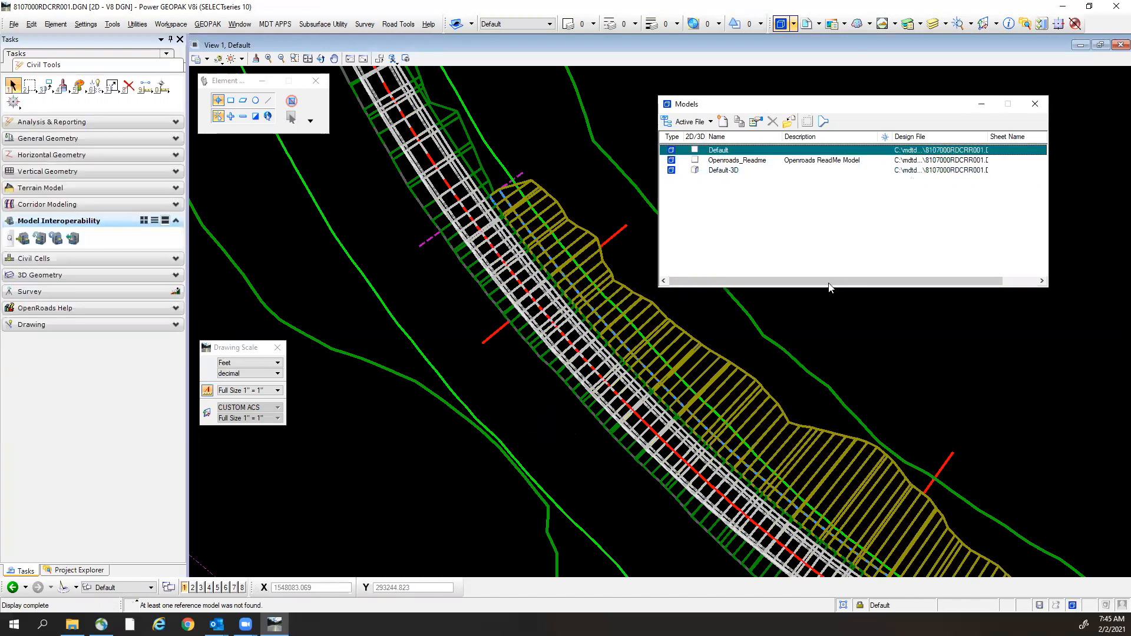
{"action": "left_click", "coordinate": [1042, 103]}
Examine the plan view of the corridor, its alignment and the surrounding terrain boundaries from end to end.
{"action": "scroll", "coordinate": [710, 274], "scroll_direction": "down", "scroll_amount": 5}
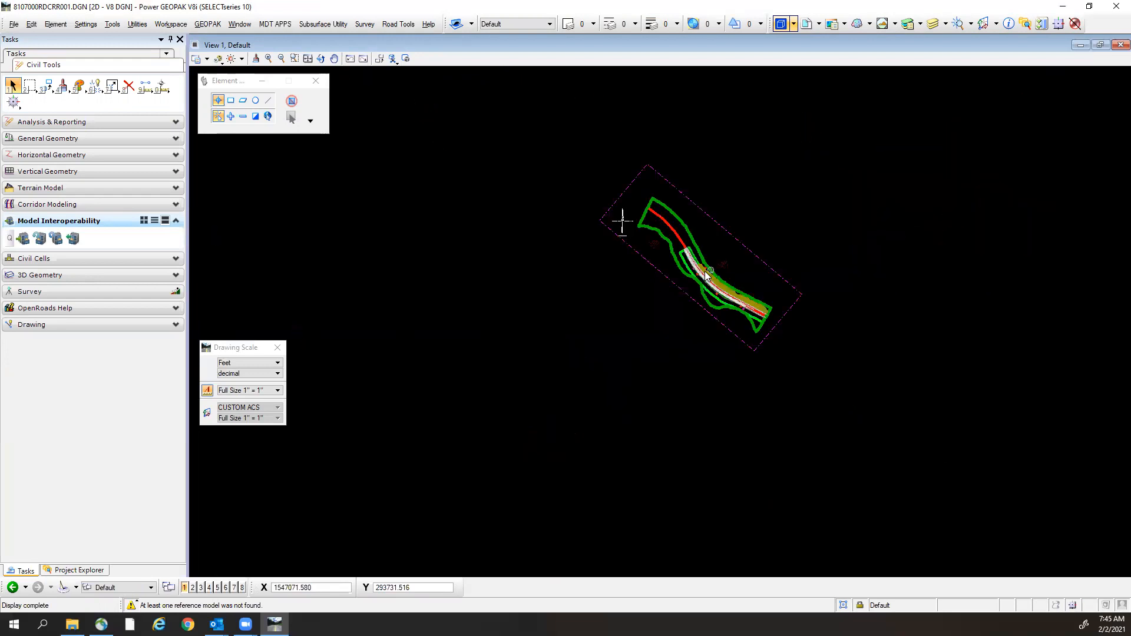
{"action": "scroll", "coordinate": [705, 271], "scroll_direction": "up", "scroll_amount": 5}
{"action": "scroll", "coordinate": [697, 325], "scroll_direction": "up", "scroll_amount": 2}
{"action": "middle_click_drag", "start_coordinate": [697, 324], "coordinate": [638, 236]}
{"action": "middle_click_drag", "start_coordinate": [684, 190], "coordinate": [772, 262]}
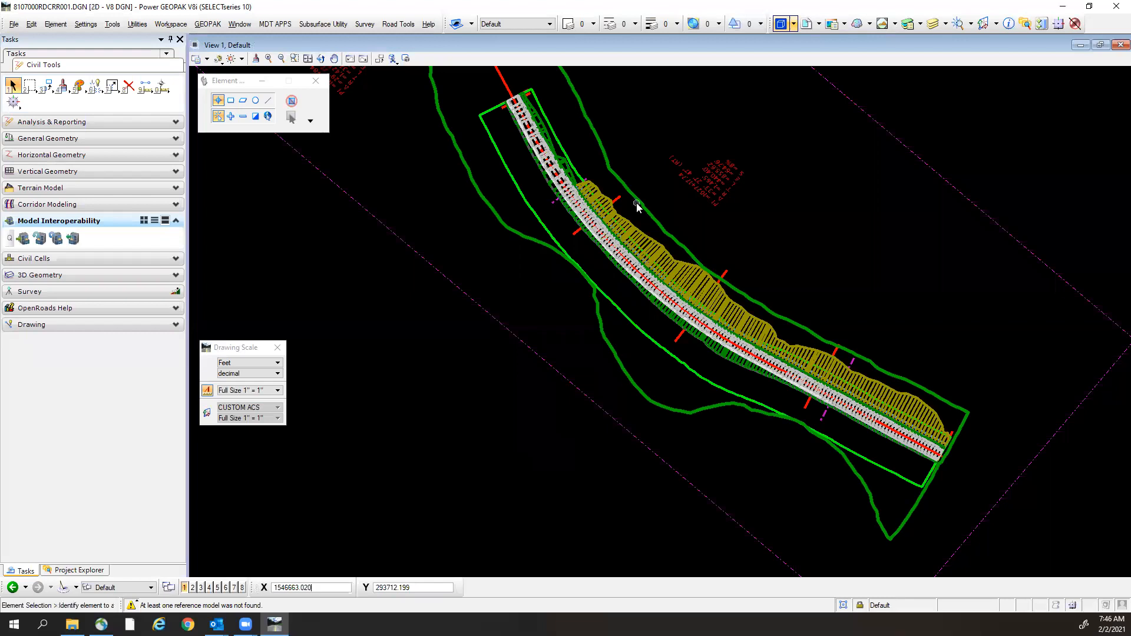
{"action": "mouse_move", "coordinate": [636, 202]}
{"action": "scroll", "coordinate": [730, 316], "scroll_direction": "up", "scroll_amount": 1}
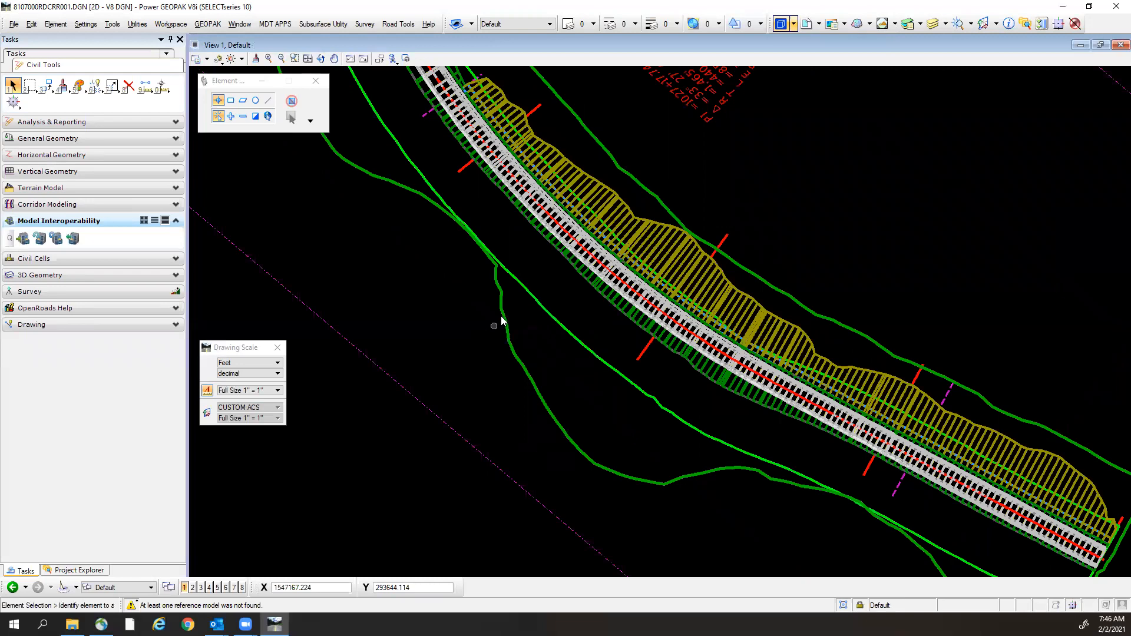
{"action": "mouse_move", "coordinate": [503, 317]}
{"action": "mouse_move", "coordinate": [409, 238]}
{"action": "middle_mouse_down"}
{"action": "mouse_move", "coordinate": [518, 353]}
{"action": "mouse_move", "coordinate": [550, 432]}
{"action": "middle_mouse_up"}
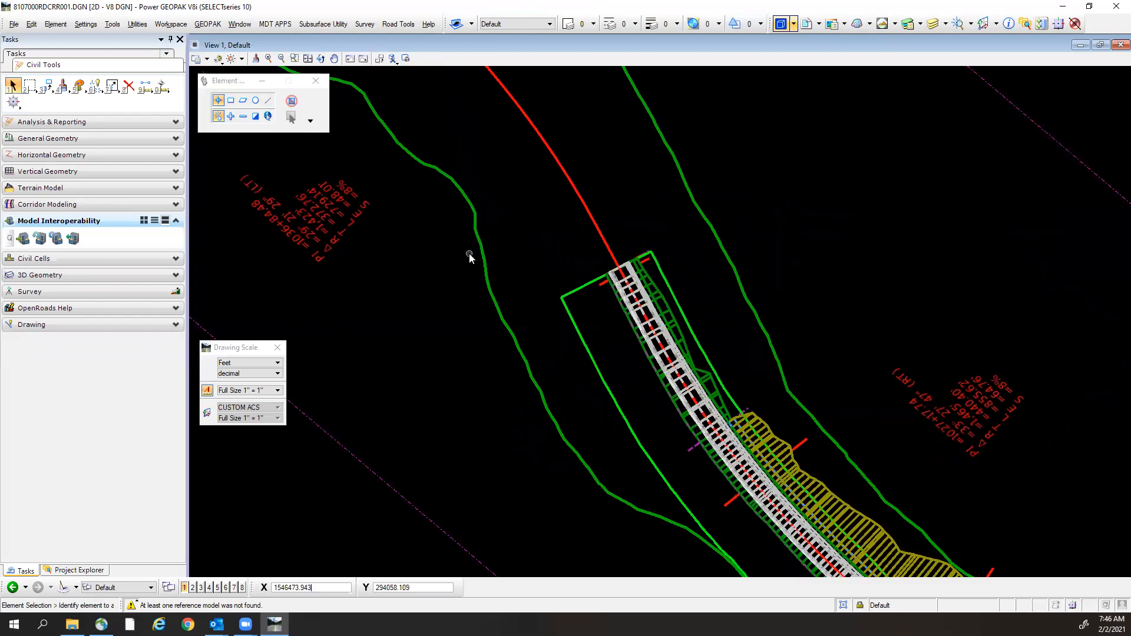
{"action": "mouse_move", "coordinate": [482, 255]}
{"action": "scroll", "coordinate": [457, 199], "scroll_direction": "down", "scroll_amount": 5}
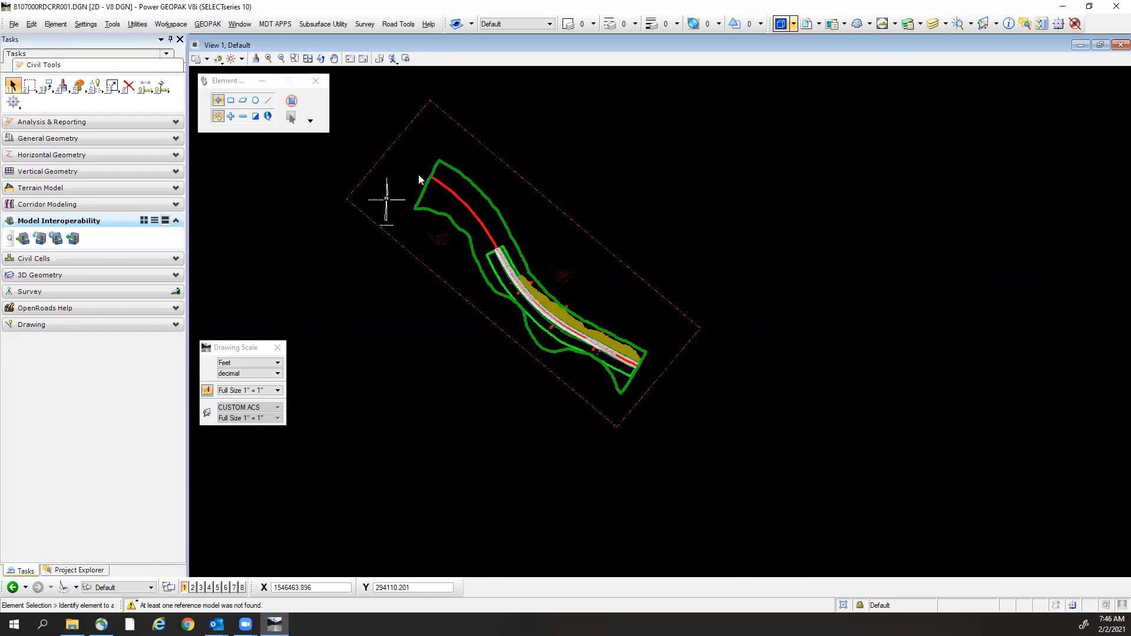
{"action": "scroll", "coordinate": [420, 178], "scroll_direction": "up", "scroll_amount": 5}
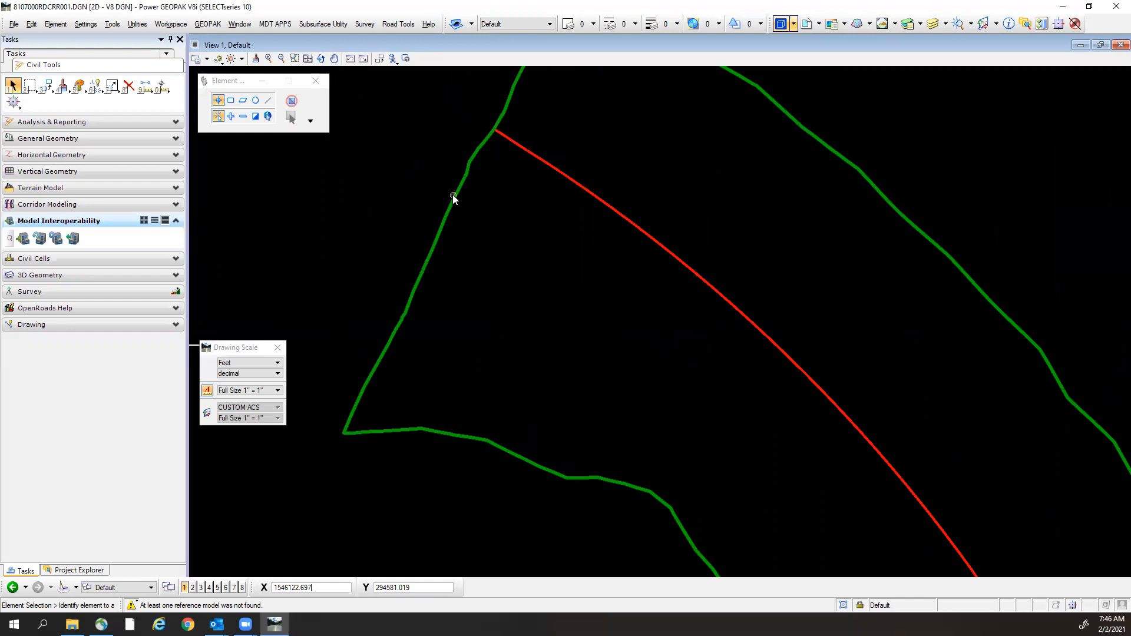
{"action": "scroll", "coordinate": [457, 199], "scroll_direction": "down", "scroll_amount": 5}
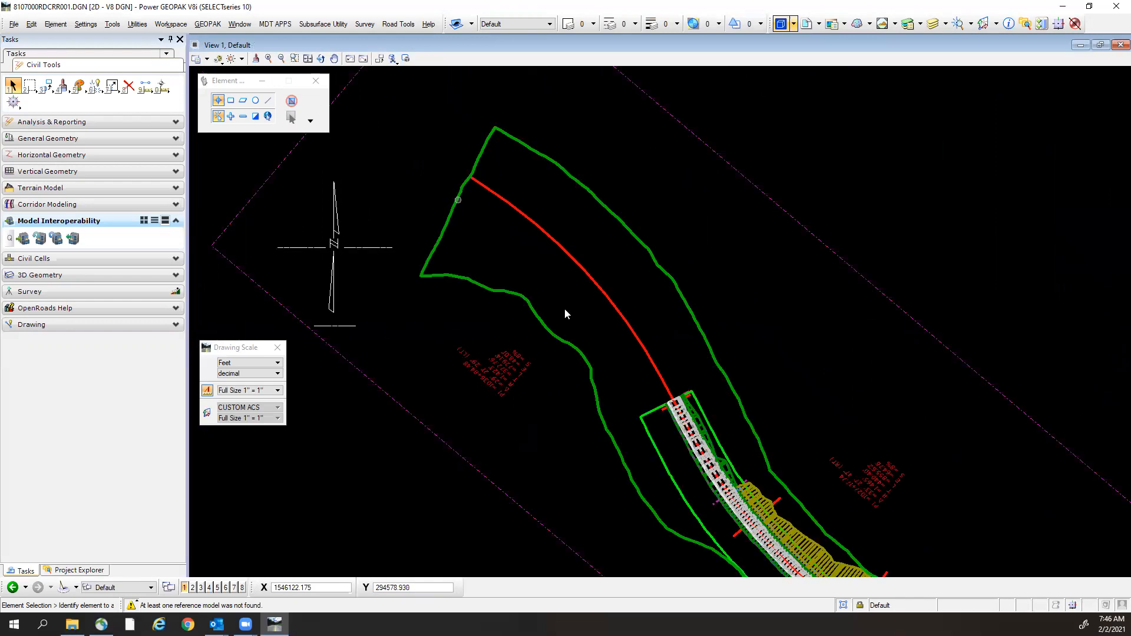
Start a LandXML terrain export from the outer terrain boundary and choose 8107000RDDTM001 as the terrain.
{"action": "scroll", "coordinate": [576, 262], "scroll_direction": "up", "scroll_amount": 4}
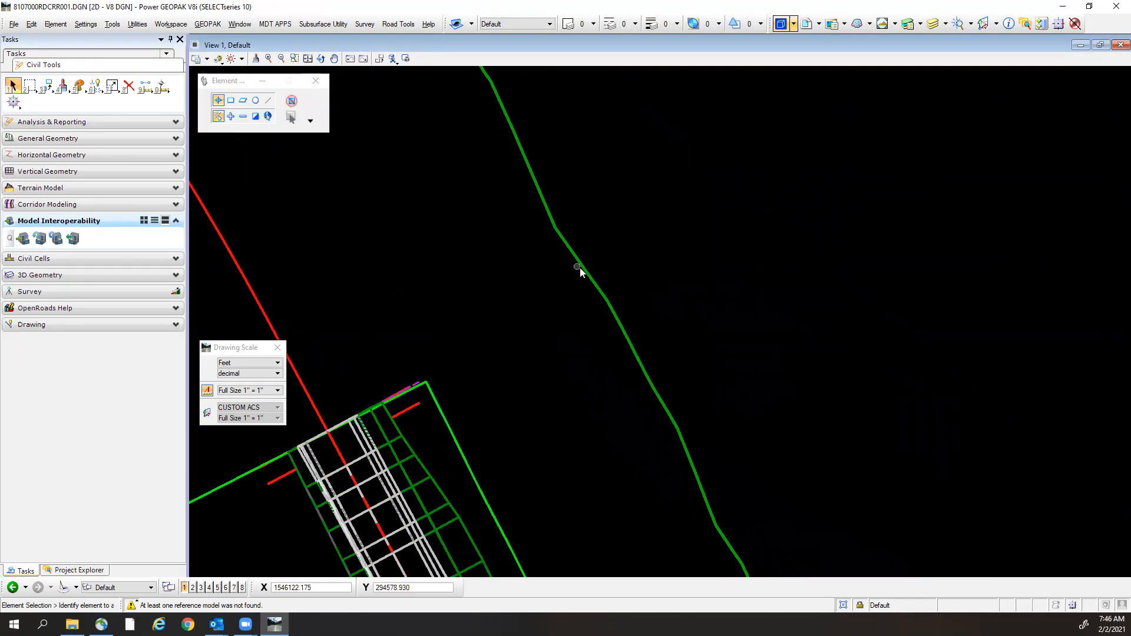
{"action": "mouse_move", "coordinate": [581, 263]}
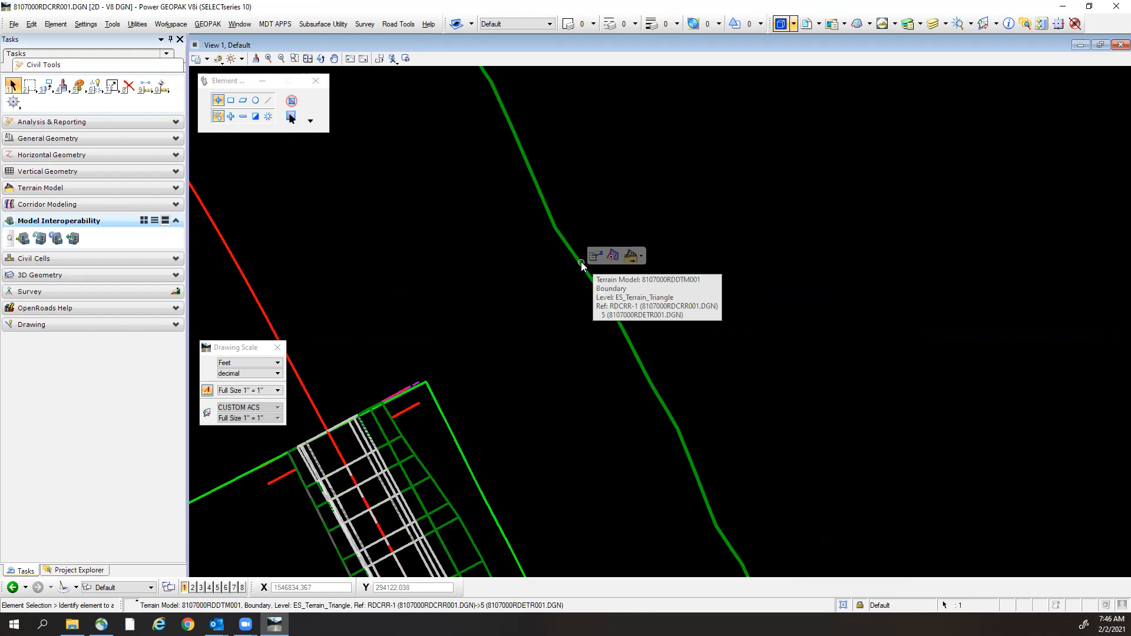
{"action": "left_click", "coordinate": [632, 257]}
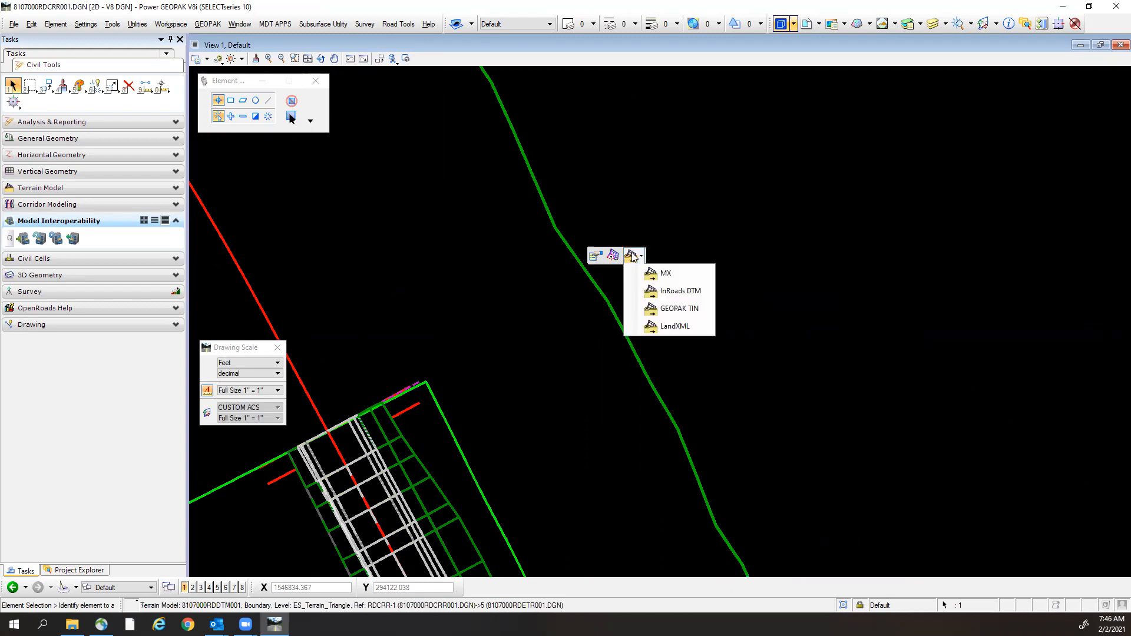
{"action": "left_click", "coordinate": [663, 327]}
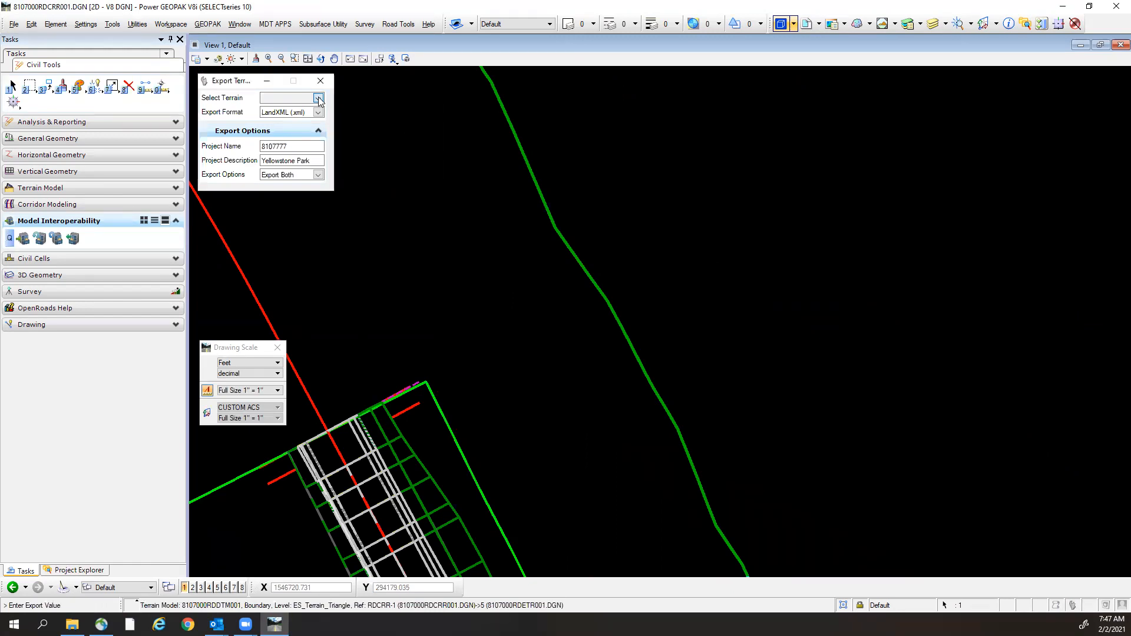
{"action": "left_click", "coordinate": [319, 98]}
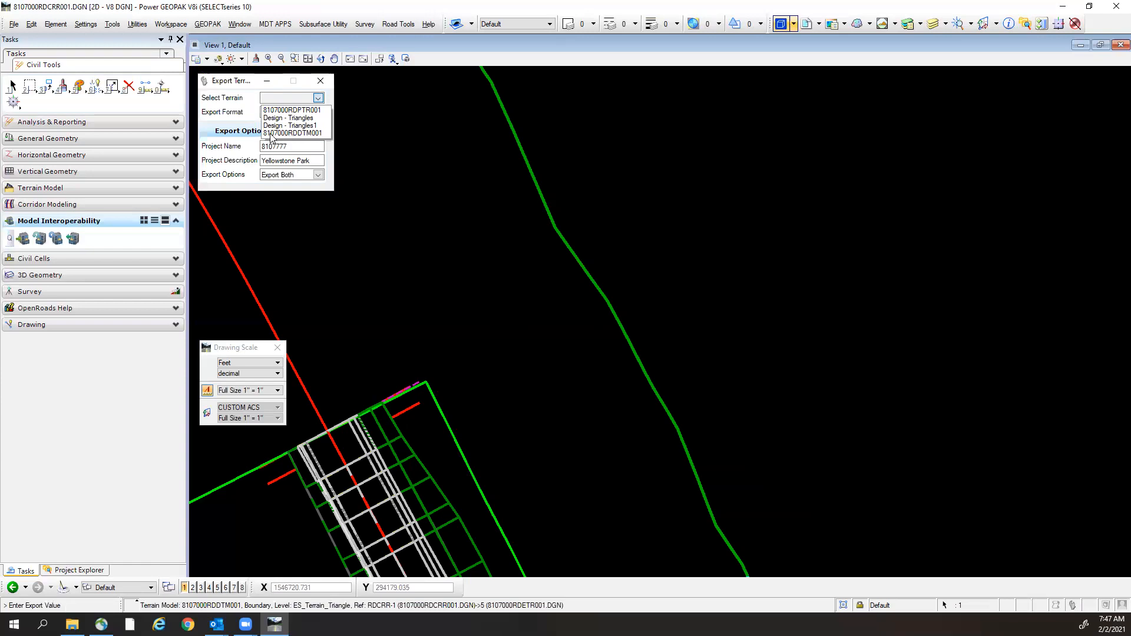
{"action": "left_click", "coordinate": [307, 134]}
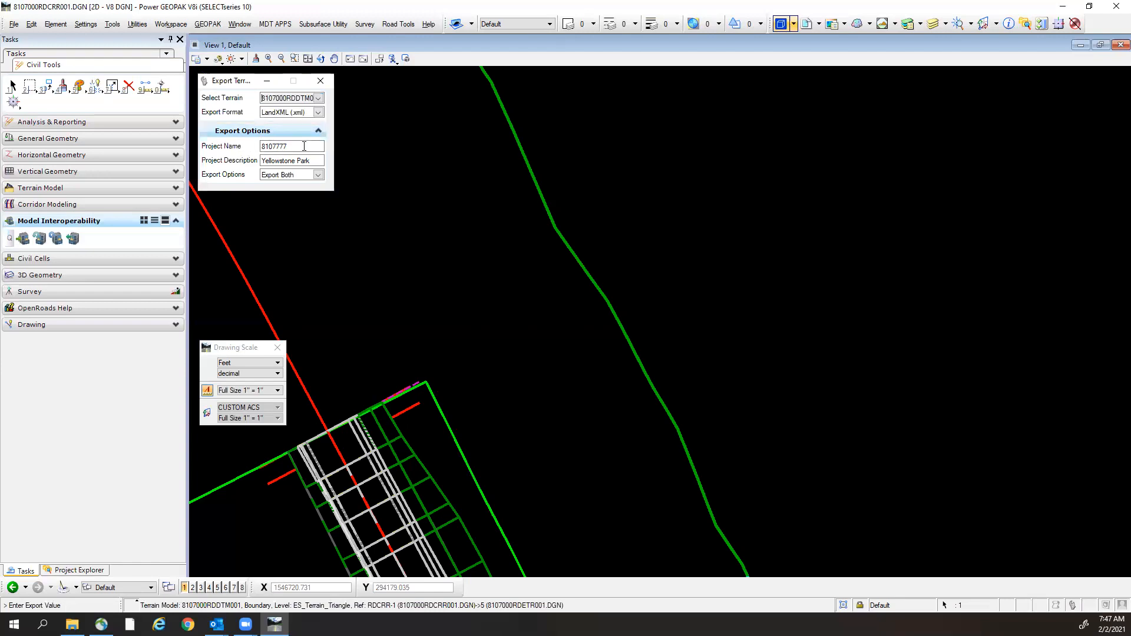
Set the project name in the terrain export options to 8107111.
{"action": "left_click_drag", "start_coordinate": [288, 150], "coordinate": [277, 156]}
{"action": "type", "text": "111"}
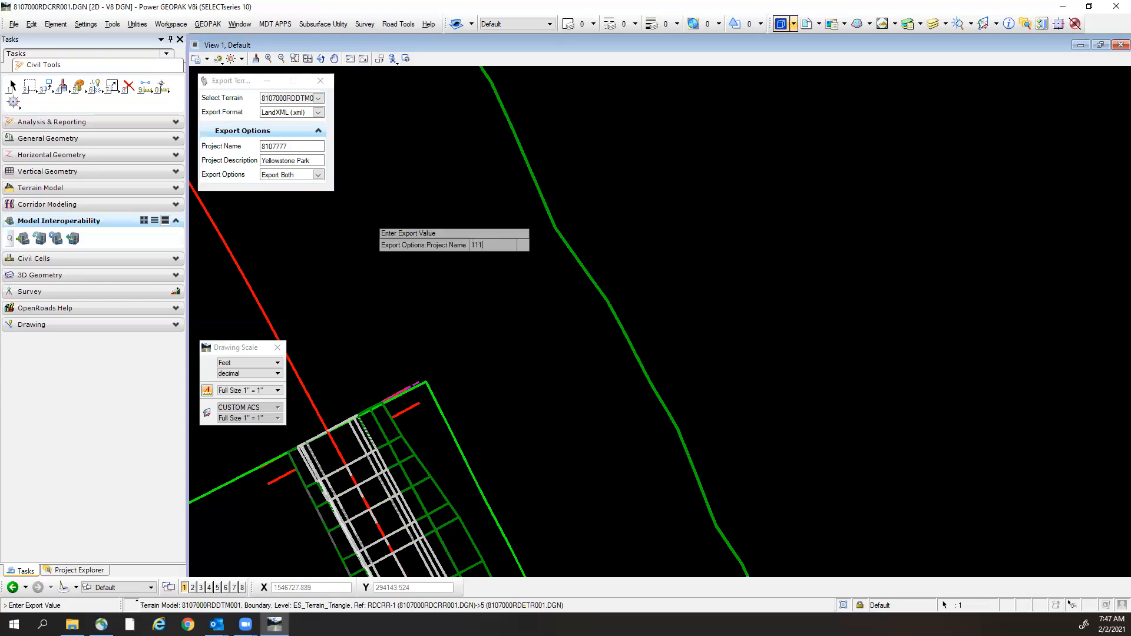
{"action": "left_click_drag", "start_coordinate": [288, 146], "coordinate": [280, 146]}
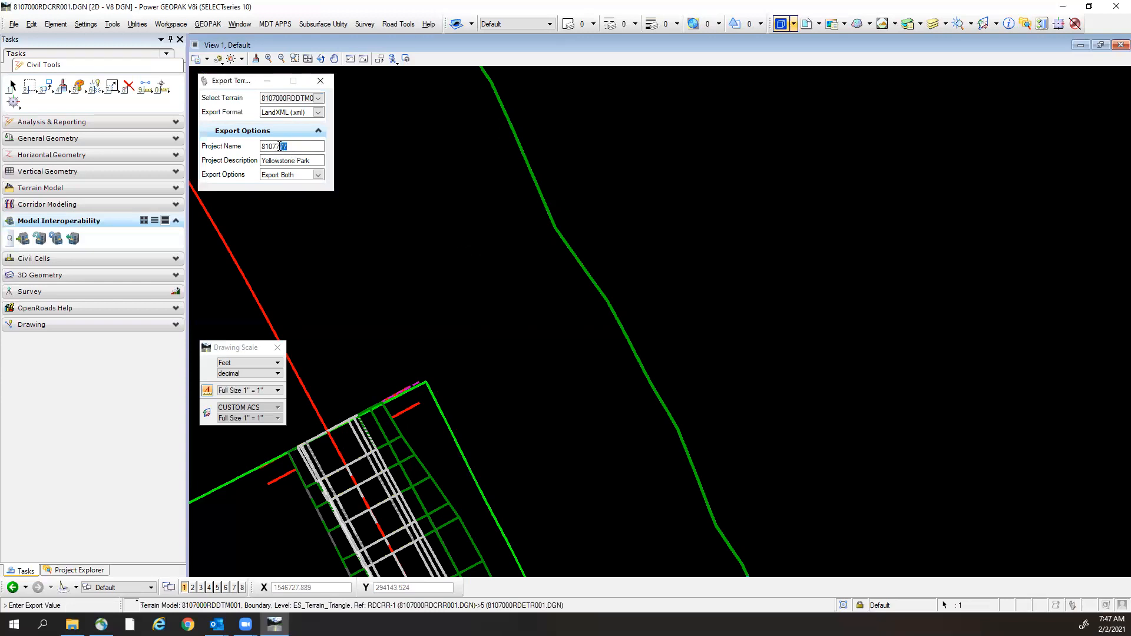
{"action": "type", "text": "111"}
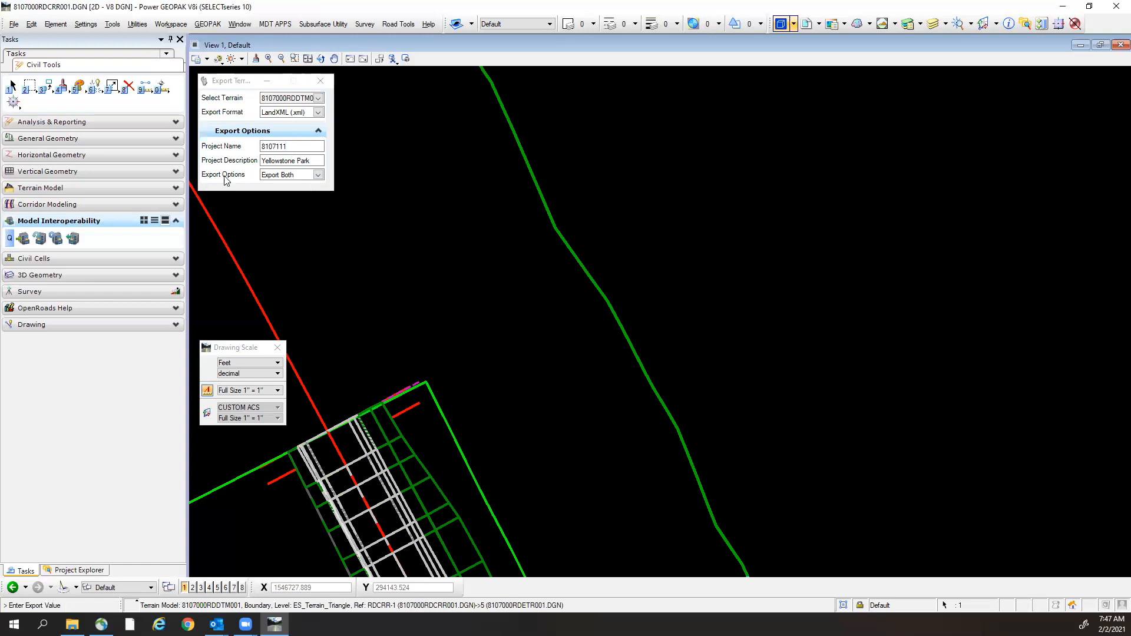
Keep Export Both as the export option and accept the terrain export values to open the file save dialog.
{"action": "left_click", "coordinate": [318, 175]}
{"action": "left_click", "coordinate": [318, 175]}
{"action": "left_click", "coordinate": [318, 175]}
{"action": "left_click", "coordinate": [321, 175]}
{"action": "left_click", "coordinate": [323, 173]}
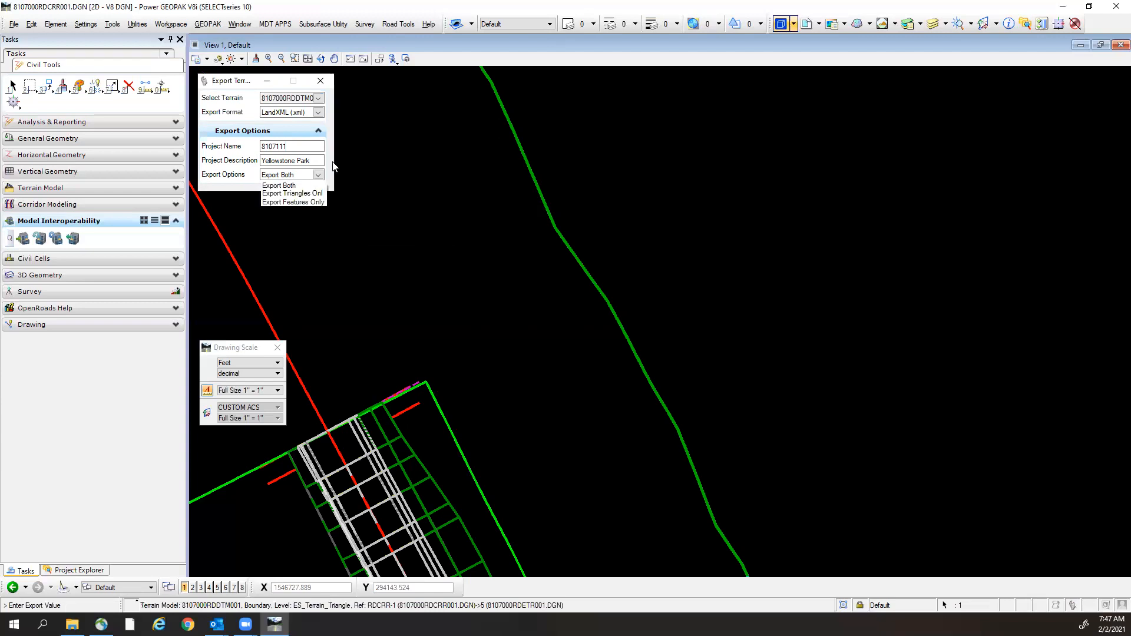
{"action": "left_click", "coordinate": [215, 181]}
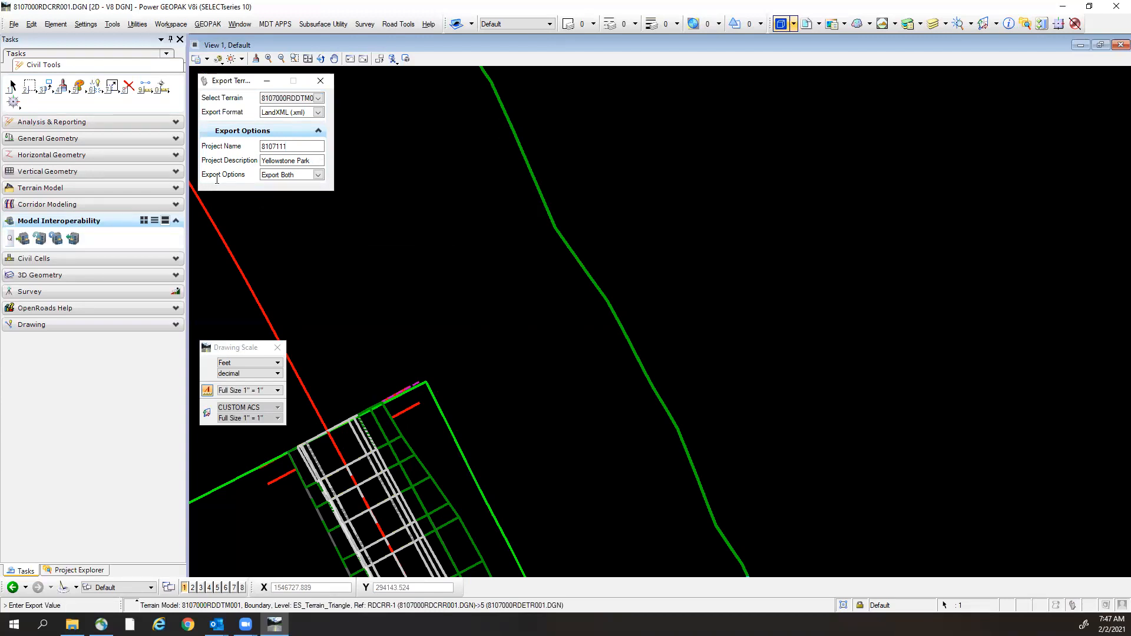
{"action": "left_click", "coordinate": [428, 161]}
{"action": "left_click", "coordinate": [428, 161]}
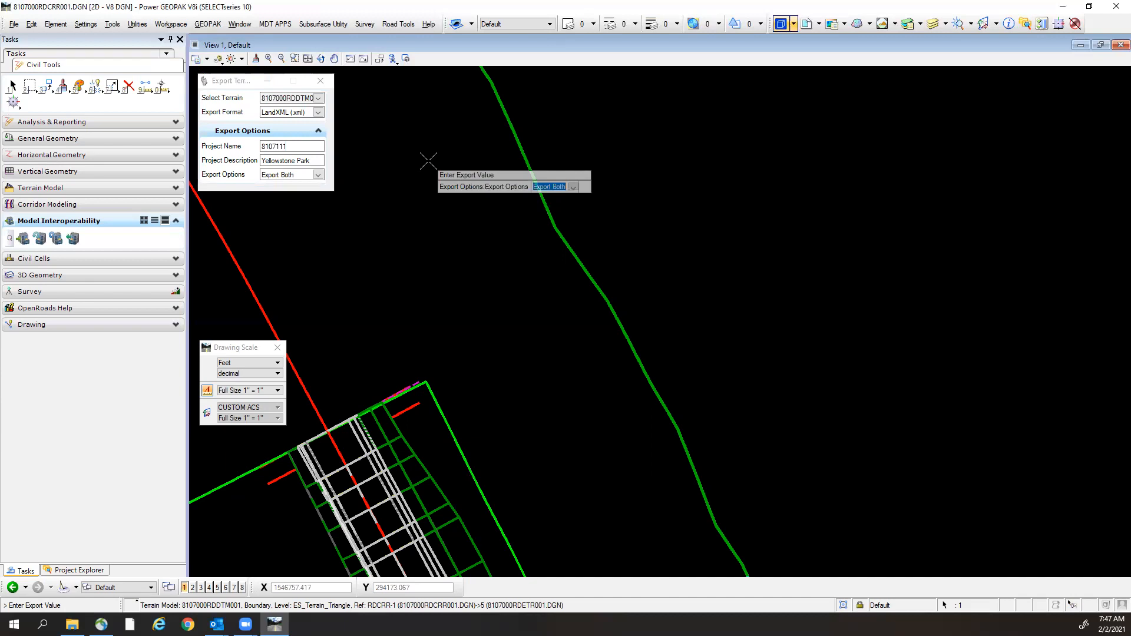
{"action": "left_click", "coordinate": [428, 161]}
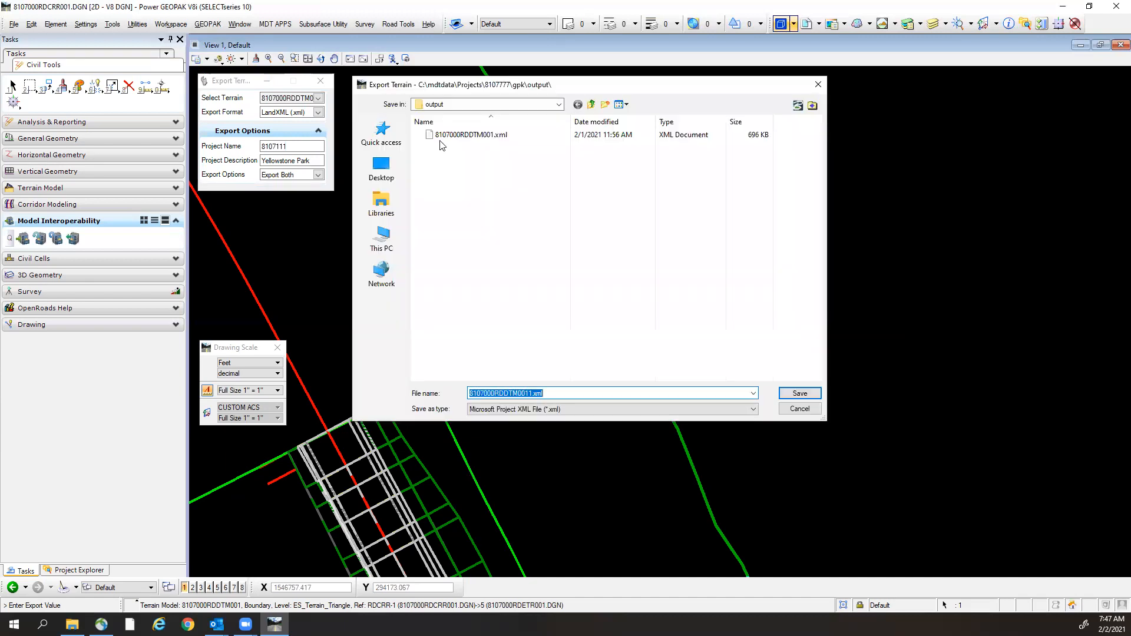
Save the terrain export as 8107000RDDTM0011.xml in the gpk\output folder of project 8107111.
{"action": "left_click_drag", "start_coordinate": [452, 94], "coordinate": [521, 115]}
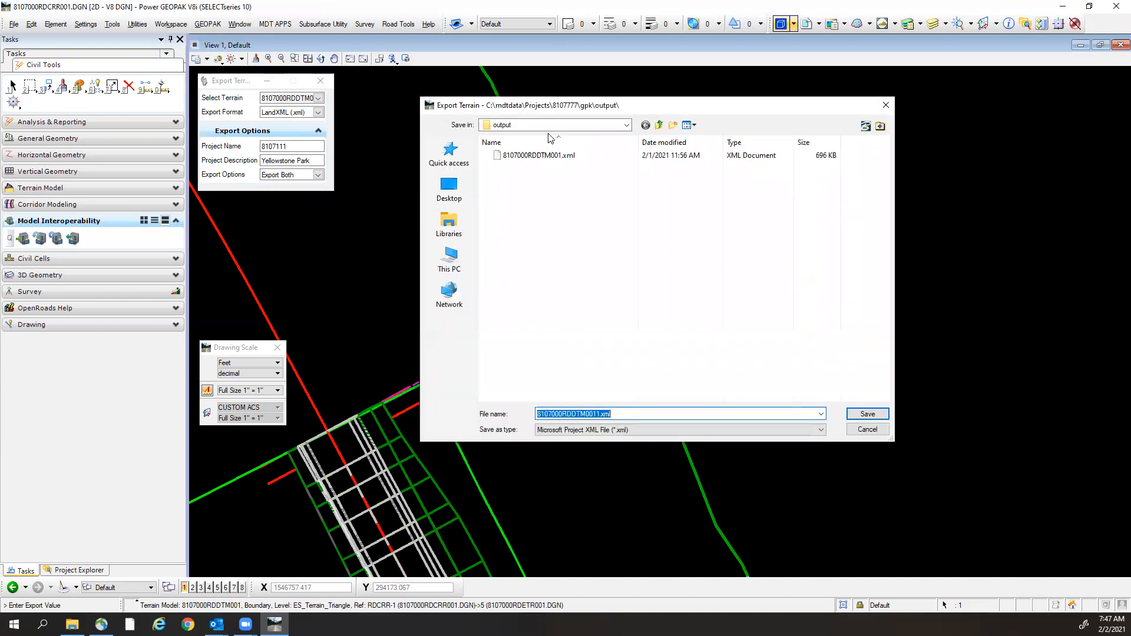
{"action": "left_click", "coordinate": [659, 125]}
{"action": "left_click", "coordinate": [660, 126]}
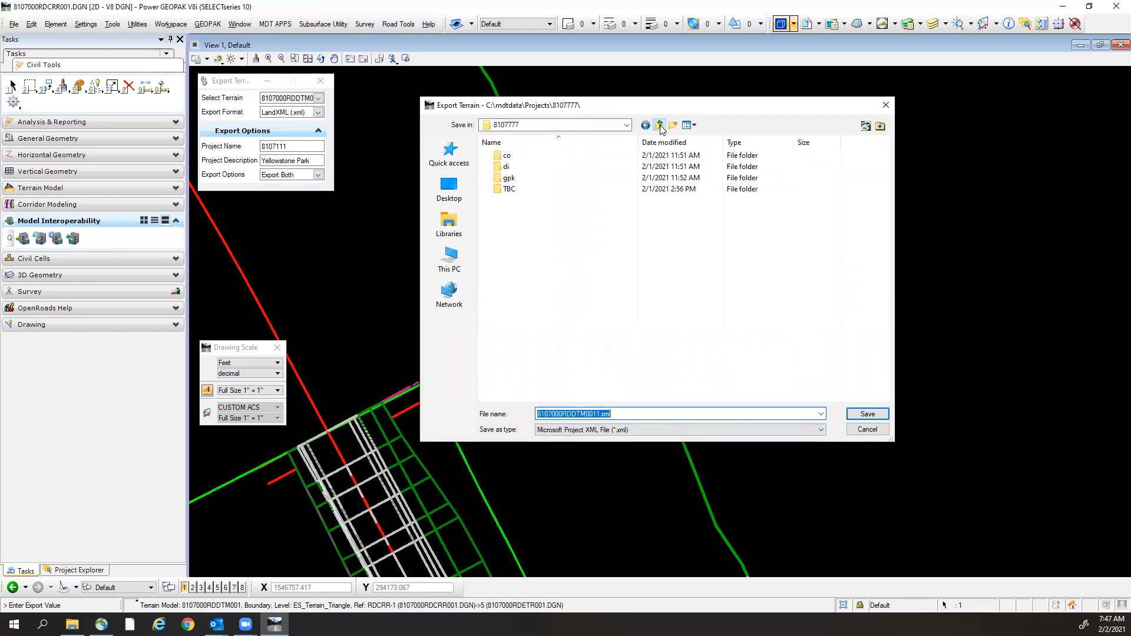
{"action": "left_click", "coordinate": [661, 125]}
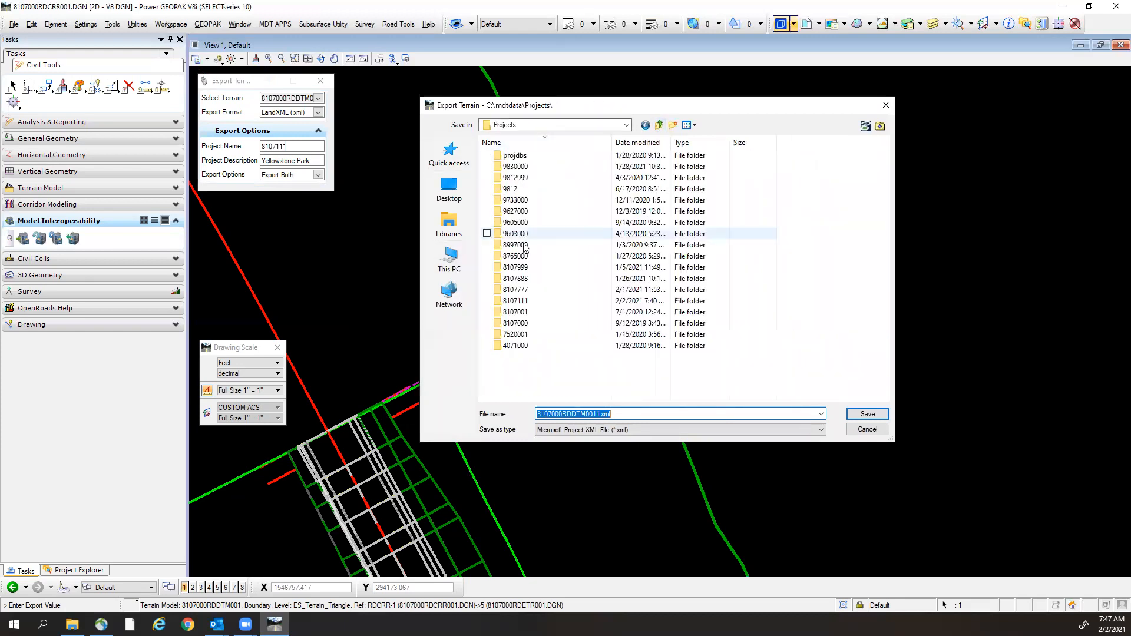
{"action": "double_click", "coordinate": [524, 302]}
{"action": "double_click", "coordinate": [517, 180]}
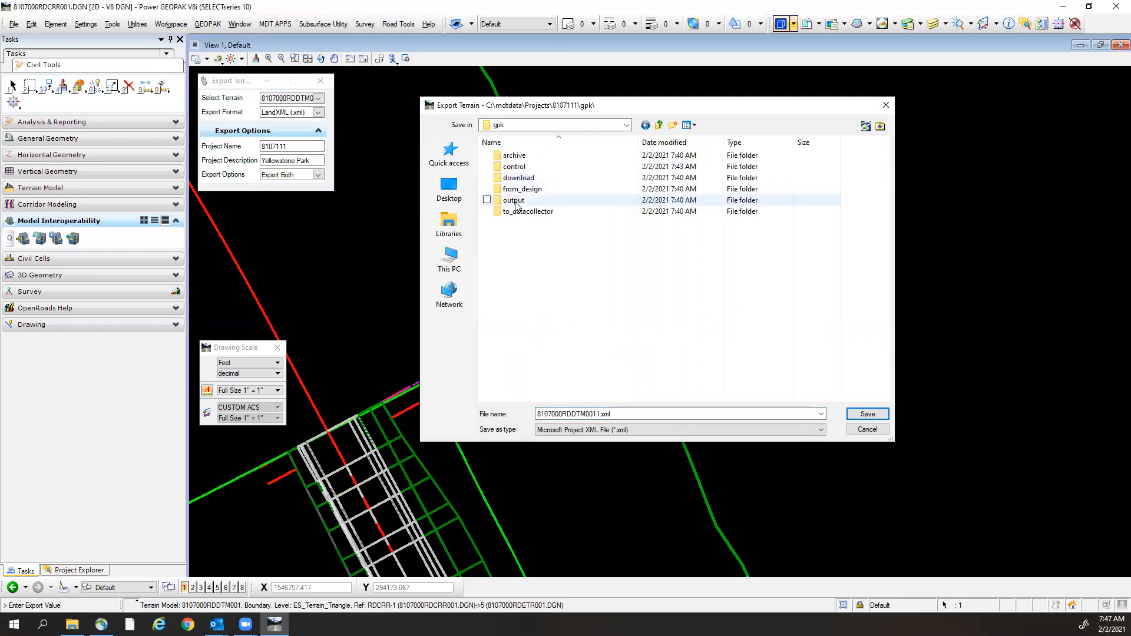
{"action": "double_click", "coordinate": [515, 201]}
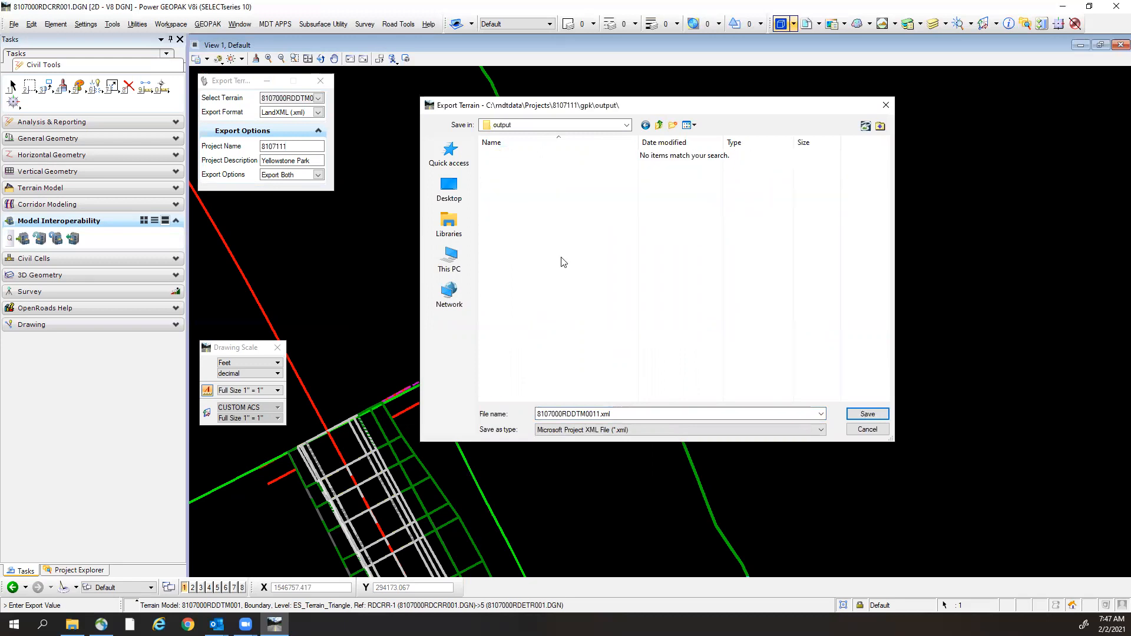
{"action": "left_click", "coordinate": [868, 414]}
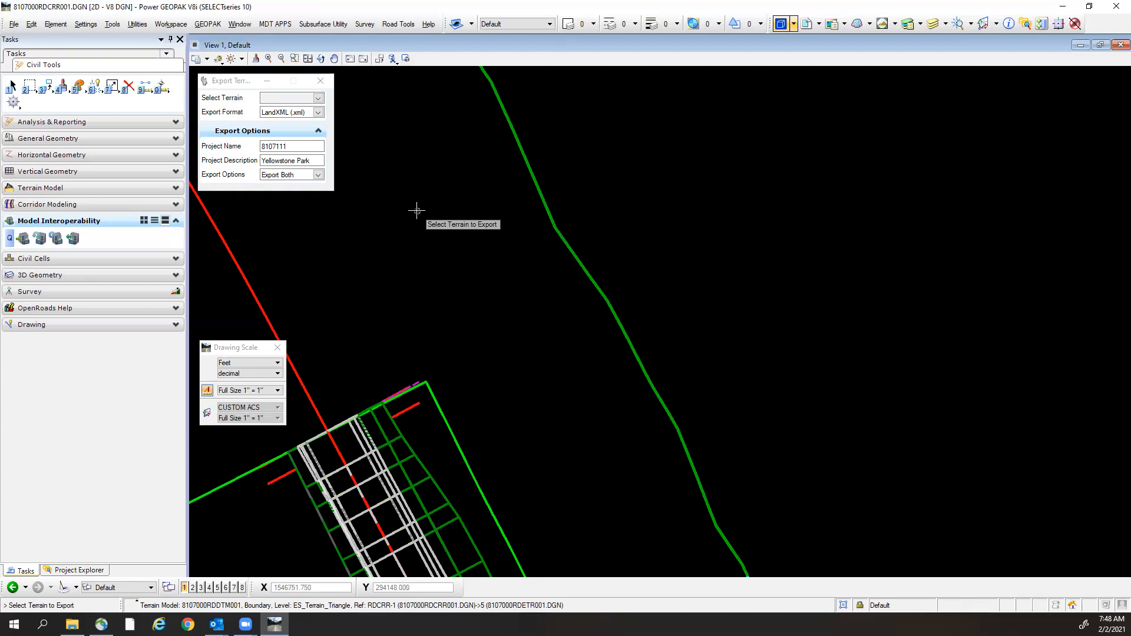
Examine the corridor along its length, including its slope lines and the surrounding terrain boundaries, and look over the Survey tools.
{"action": "scroll", "coordinate": [455, 255], "scroll_direction": "down", "scroll_amount": 5}
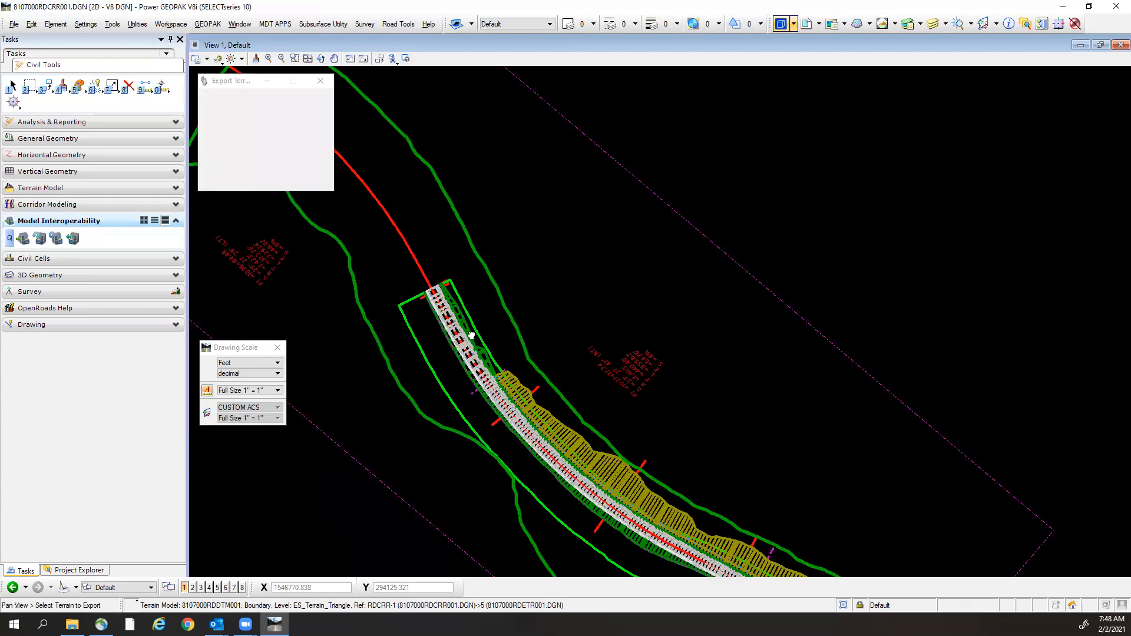
{"action": "middle_click_drag", "start_coordinate": [380, 351], "coordinate": [528, 338]}
{"action": "middle_click_drag", "start_coordinate": [725, 377], "coordinate": [628, 277]}
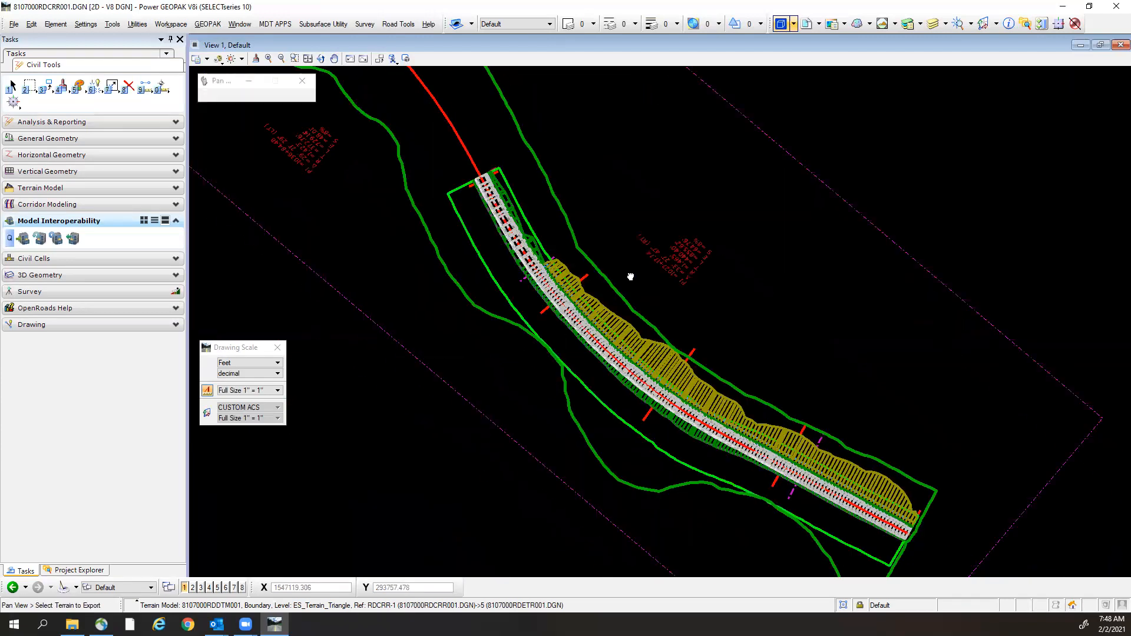
{"action": "scroll", "coordinate": [616, 336], "scroll_direction": "up", "scroll_amount": 5}
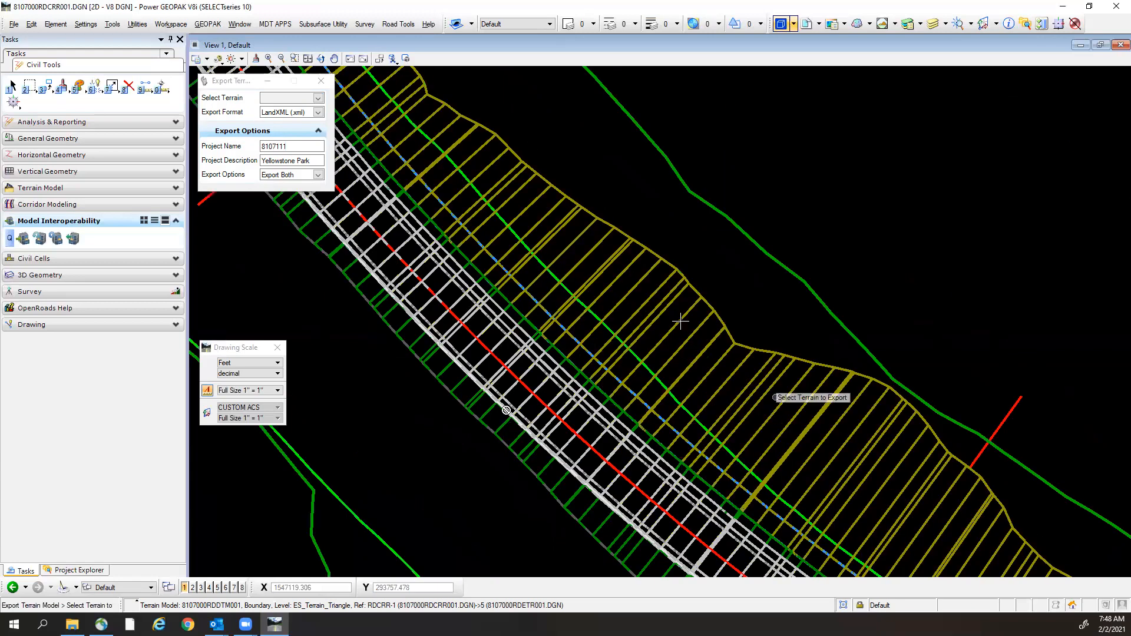
{"action": "scroll", "coordinate": [595, 442], "scroll_direction": "up", "scroll_amount": 2}
{"action": "scroll", "coordinate": [685, 323], "scroll_direction": "down", "scroll_amount": 5}
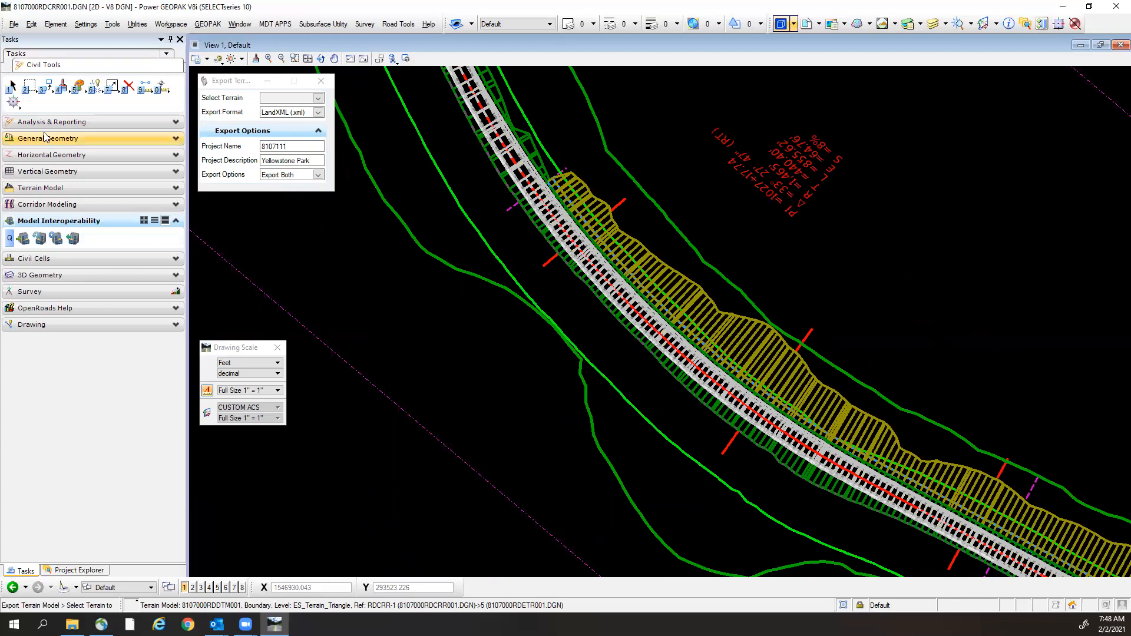
{"action": "left_click", "coordinate": [176, 293]}
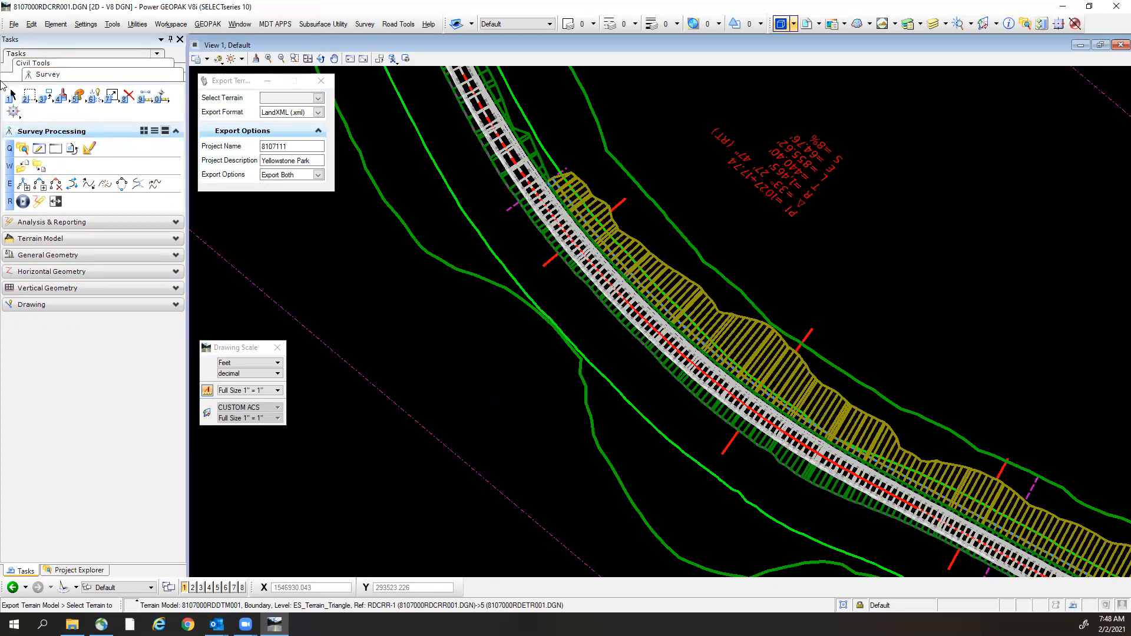
{"action": "left_click", "coordinate": [37, 64]}
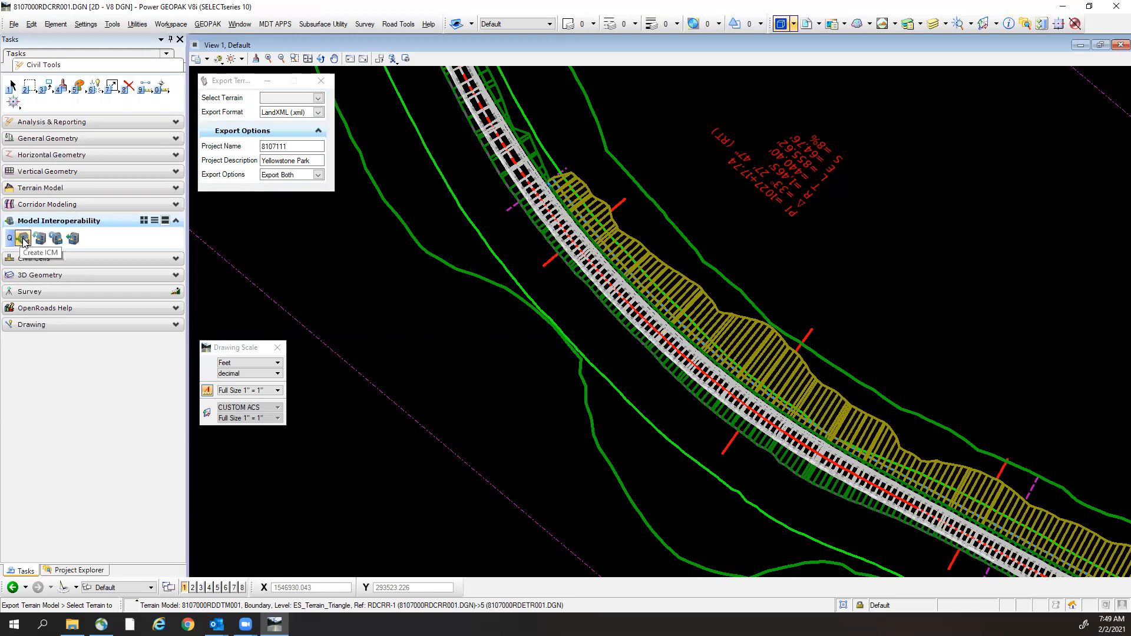
Create an ICM with design models only and save it as 8107000RDCRR0011.icm.dgn in the gpk\output folder of project 8107111.
{"action": "left_click", "coordinate": [23, 239]}
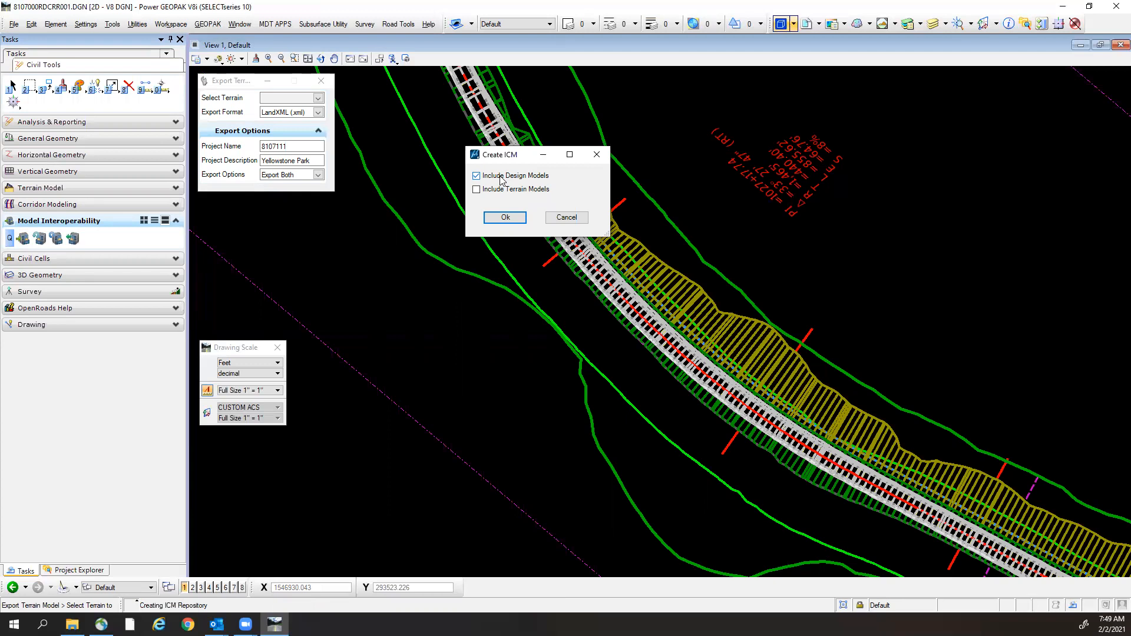
{"action": "left_click", "coordinate": [505, 219]}
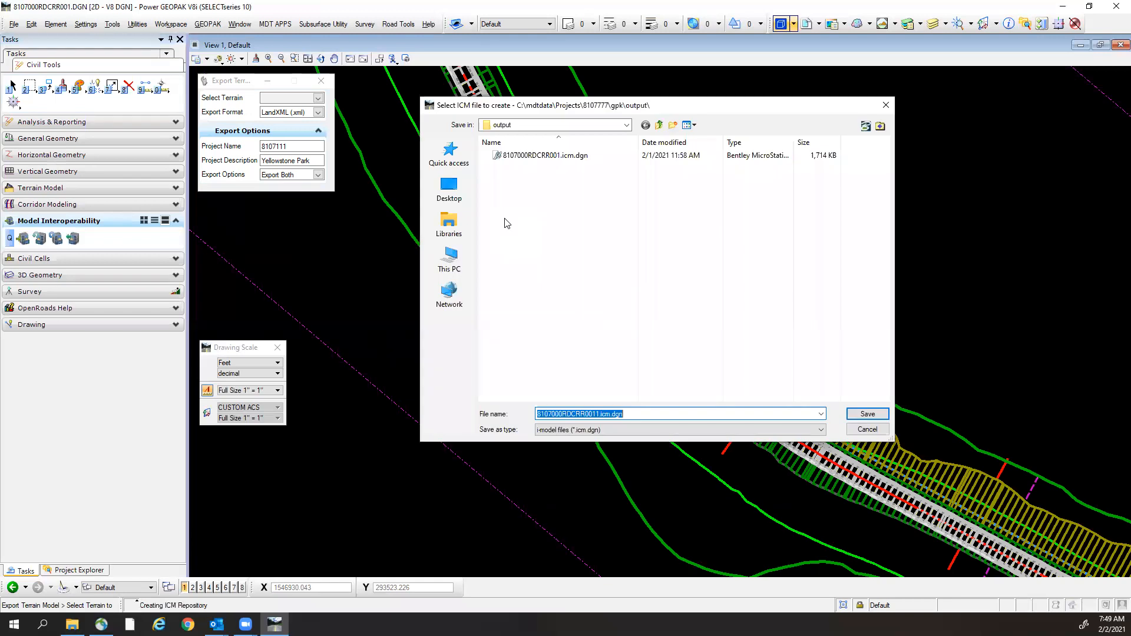
{"action": "left_click", "coordinate": [627, 125]}
{"action": "left_click", "coordinate": [512, 144]}
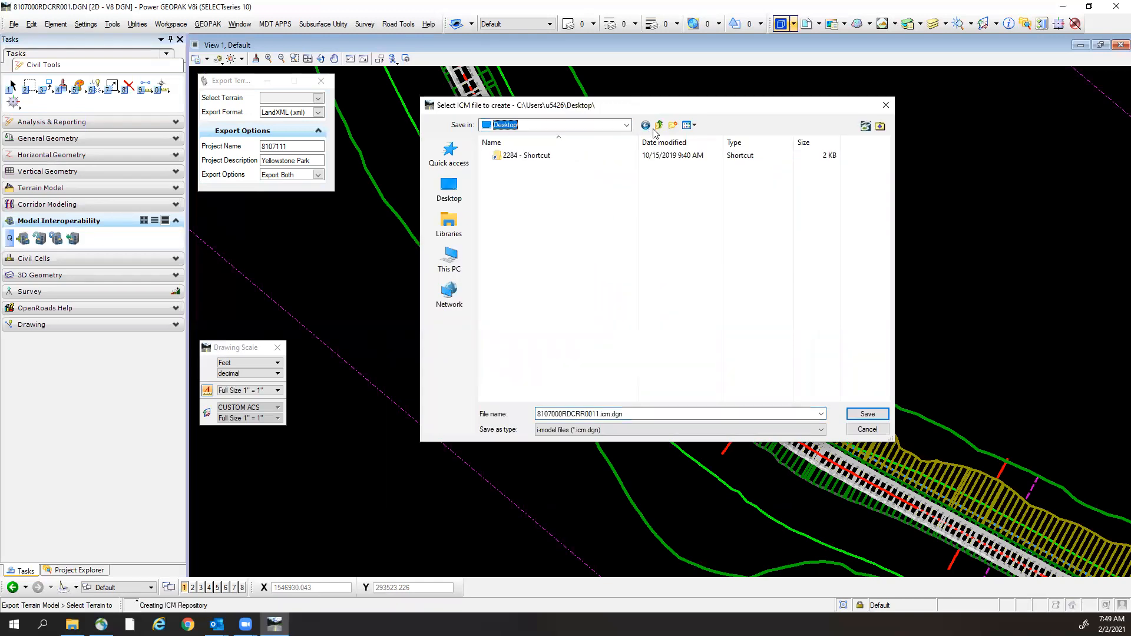
{"action": "left_click", "coordinate": [427, 268]}
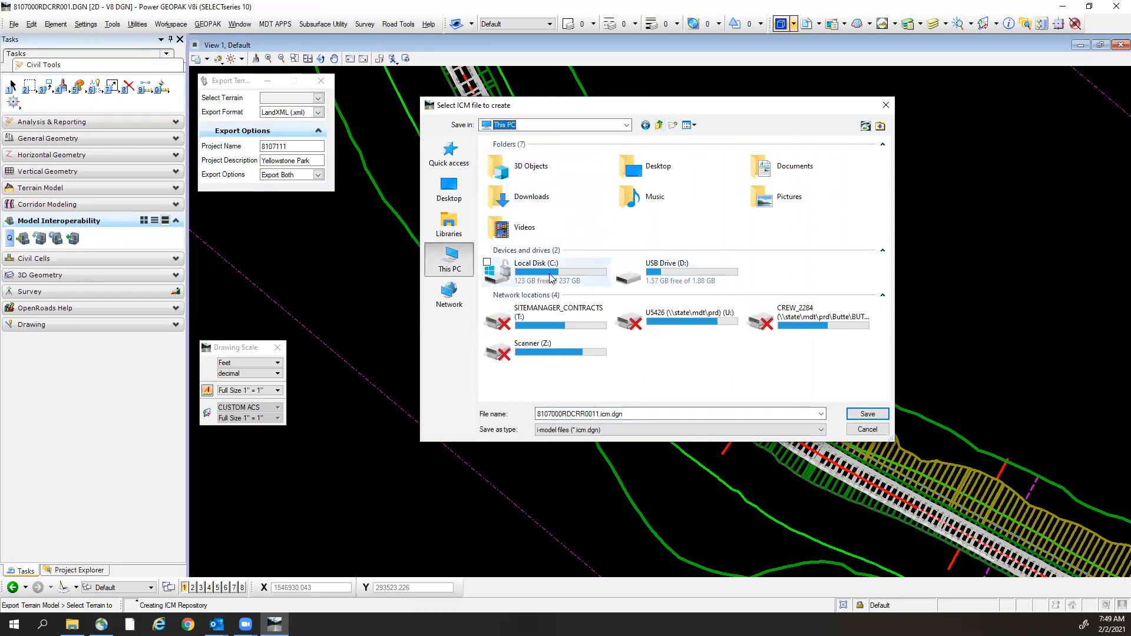
{"action": "double_click", "coordinate": [521, 270]}
{"action": "double_click", "coordinate": [524, 233]}
{"action": "double_click", "coordinate": [522, 210]}
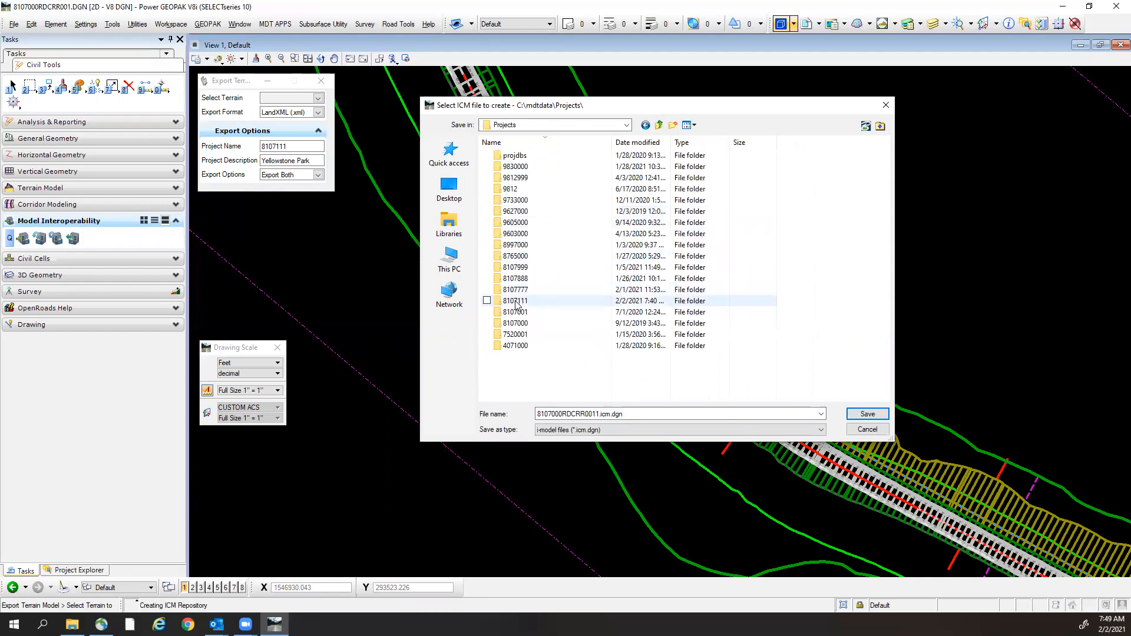
{"action": "double_click", "coordinate": [516, 302]}
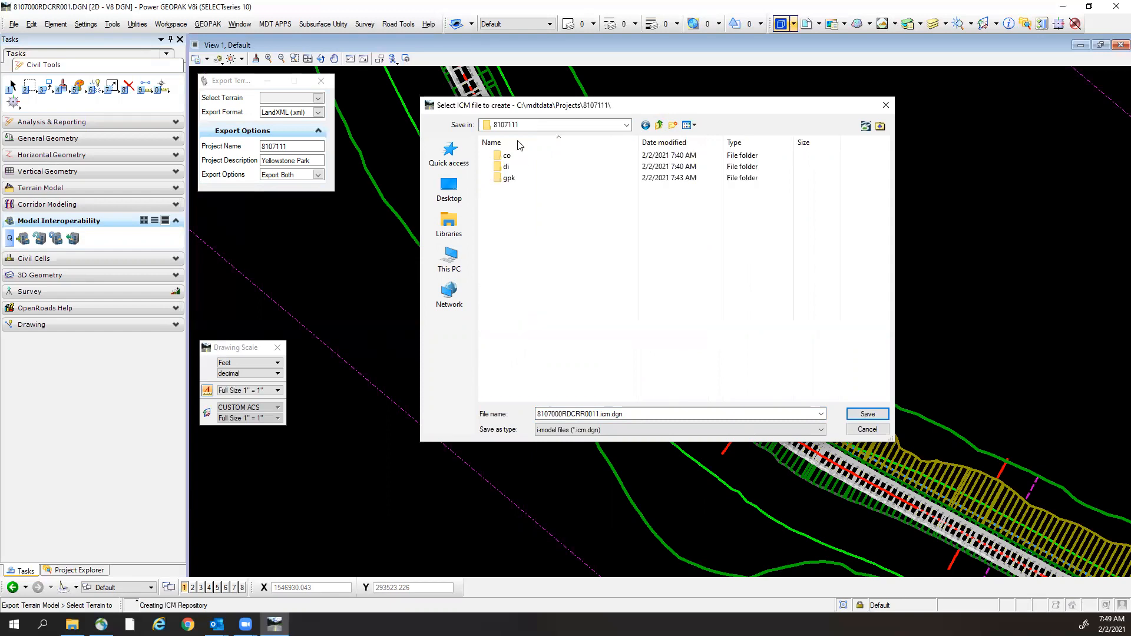
{"action": "double_click", "coordinate": [516, 179]}
{"action": "double_click", "coordinate": [515, 200]}
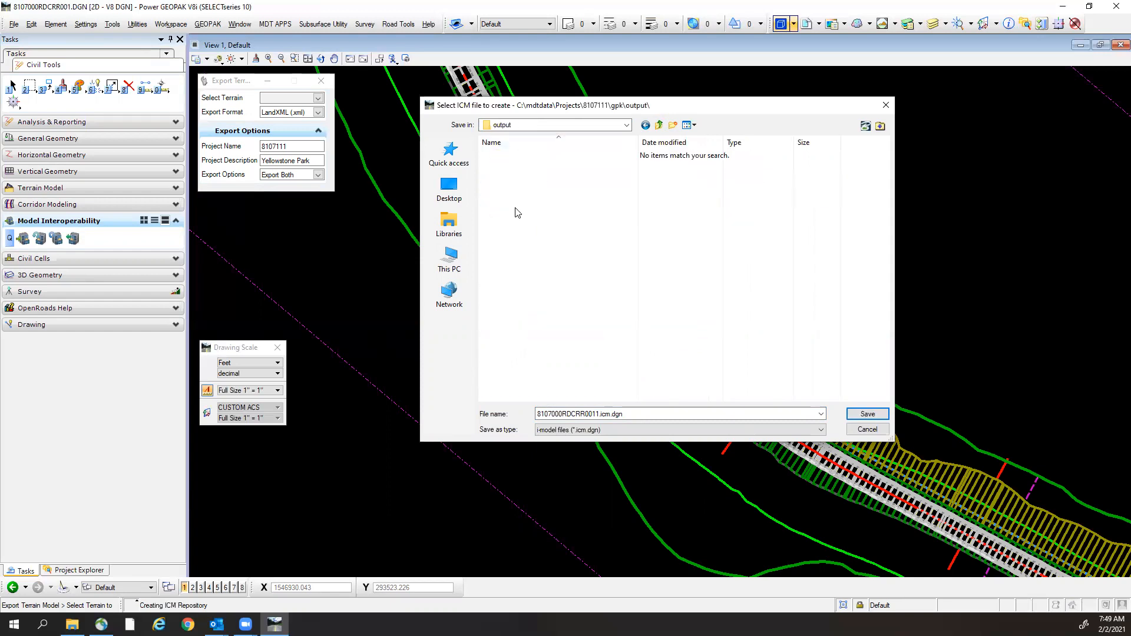
{"action": "left_click", "coordinate": [867, 415]}
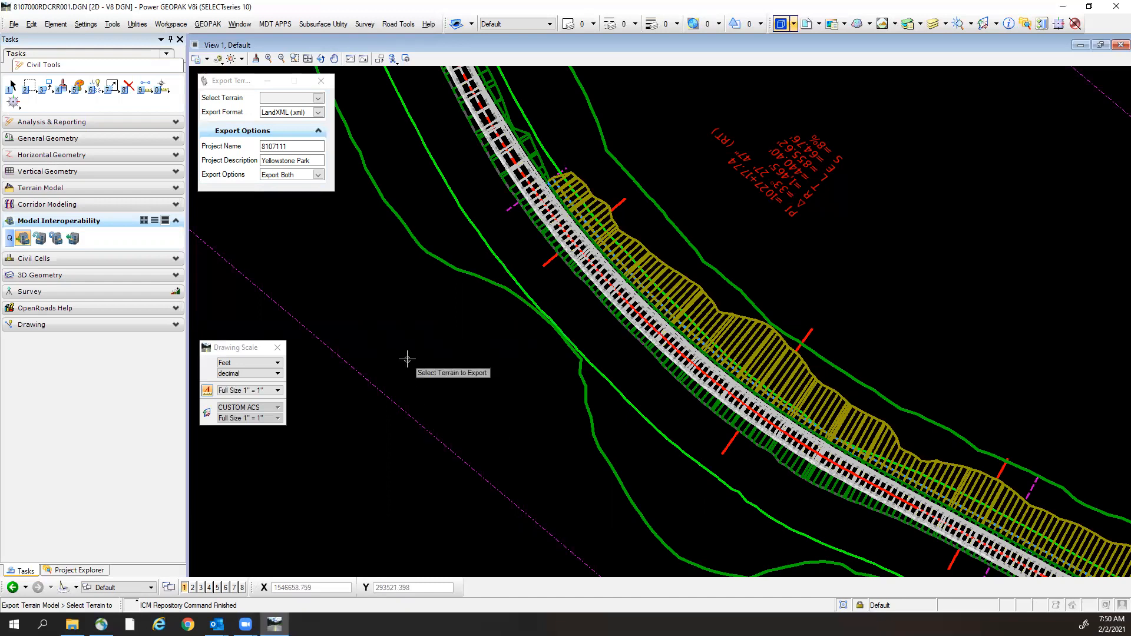
Close Power GEOPAK and create a folder named TBC inside the 8107111 project folder in File Explorer.
{"action": "left_click", "coordinate": [1116, 8]}
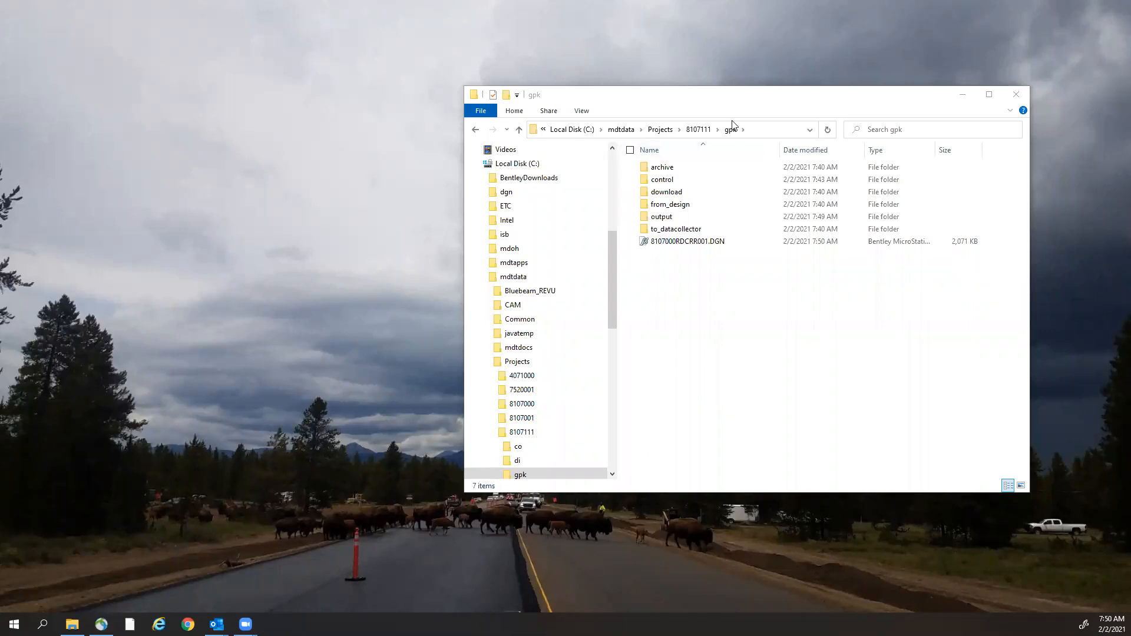
{"action": "double_click", "coordinate": [696, 135]}
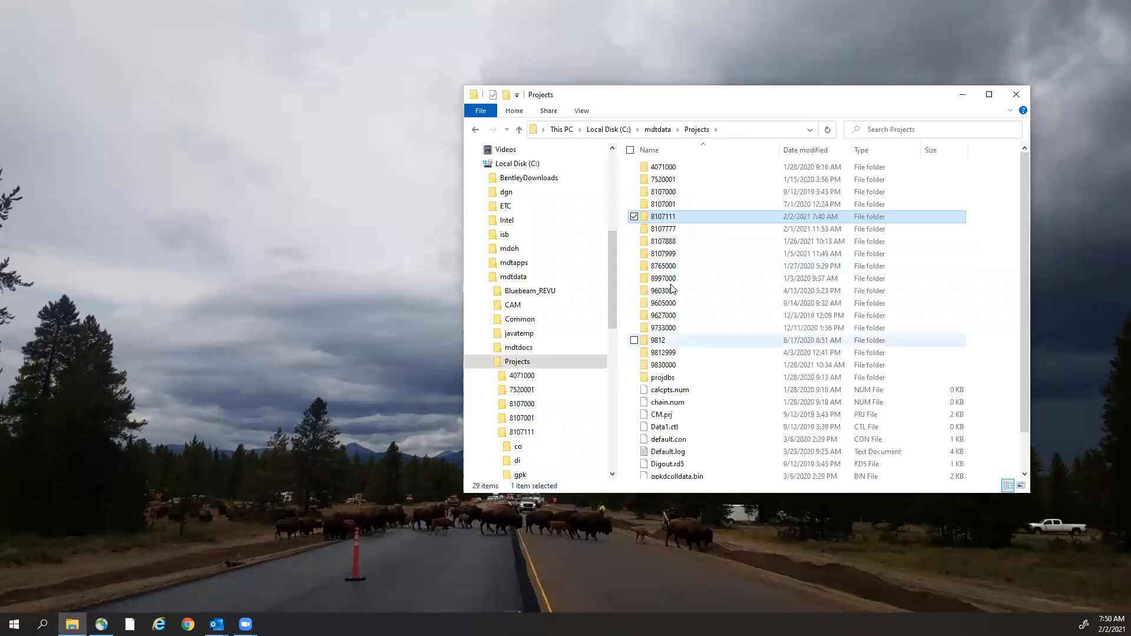
{"action": "double_click", "coordinate": [664, 219]}
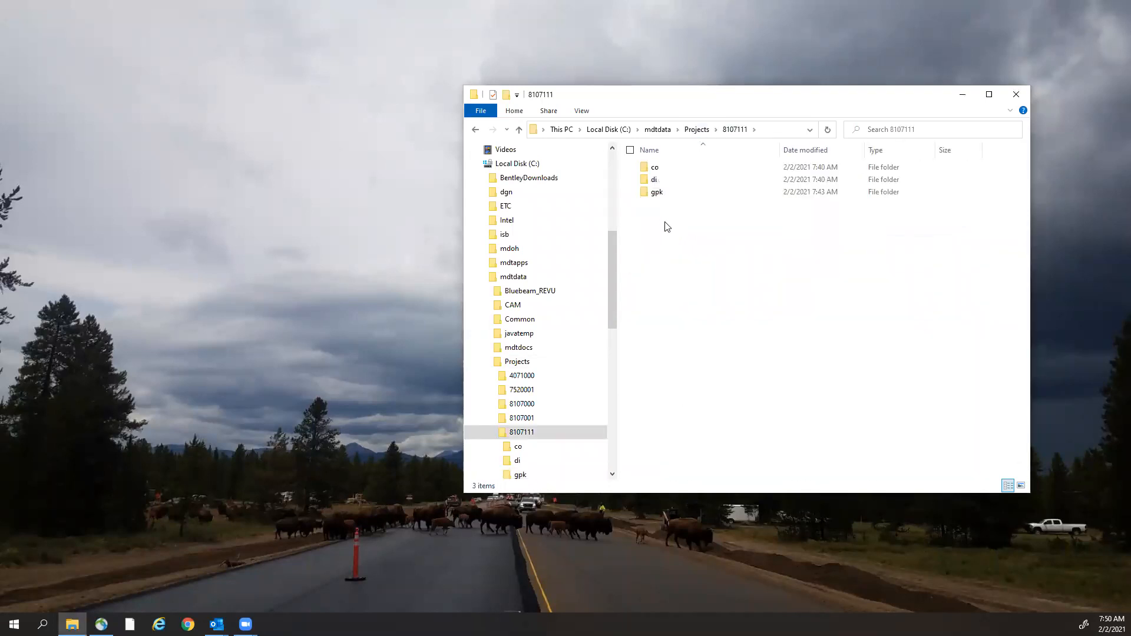
{"action": "right_click", "coordinate": [664, 222]}
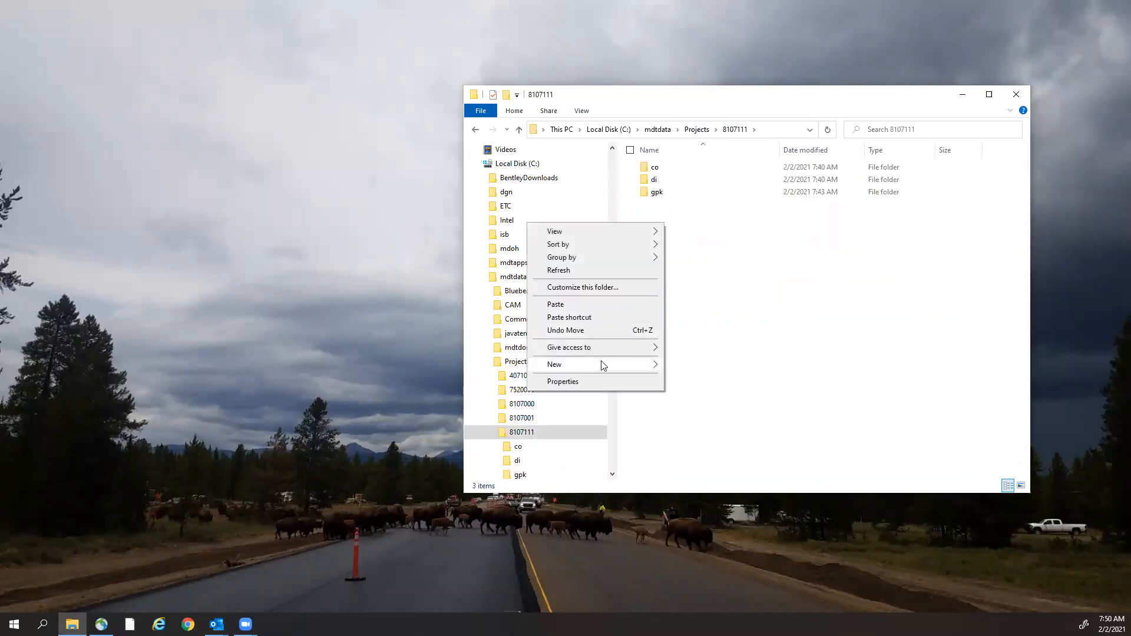
{"action": "mouse_move", "coordinate": [604, 366]}
{"action": "left_click", "coordinate": [689, 366]}
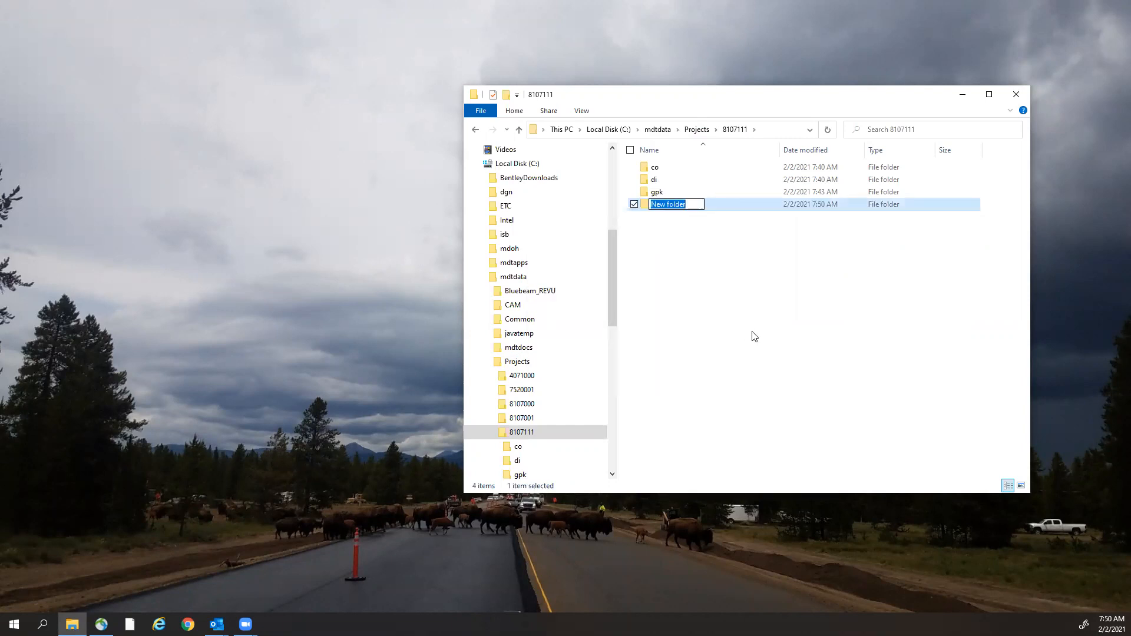
{"action": "type", "text": "TBC"}
{"action": "key", "text": "Return"}
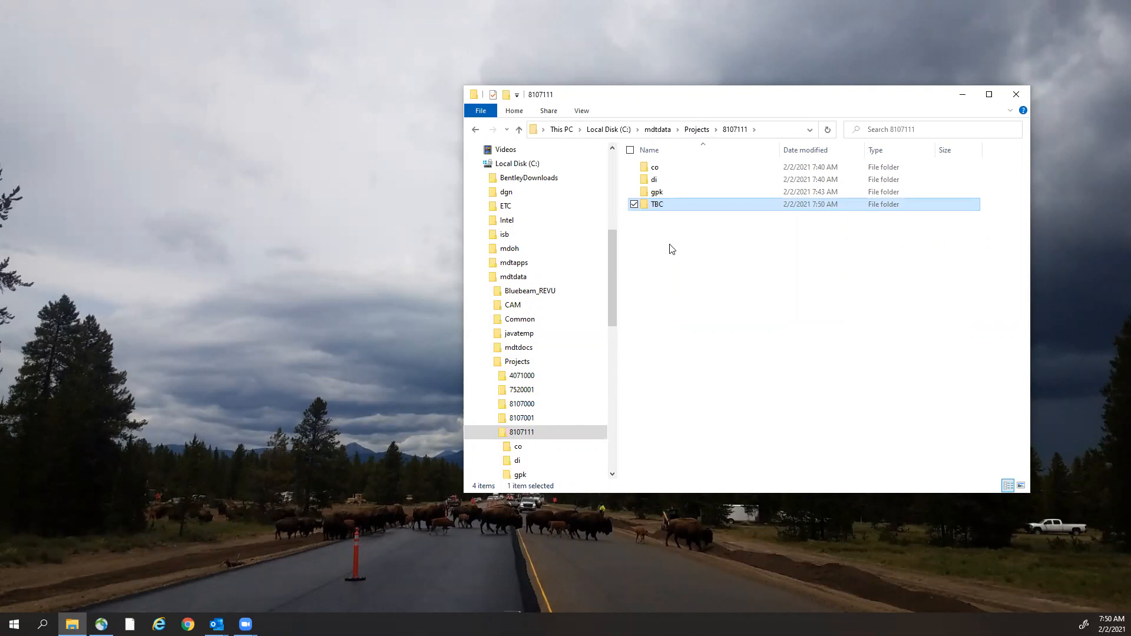
{"action": "left_click", "coordinate": [672, 314]}
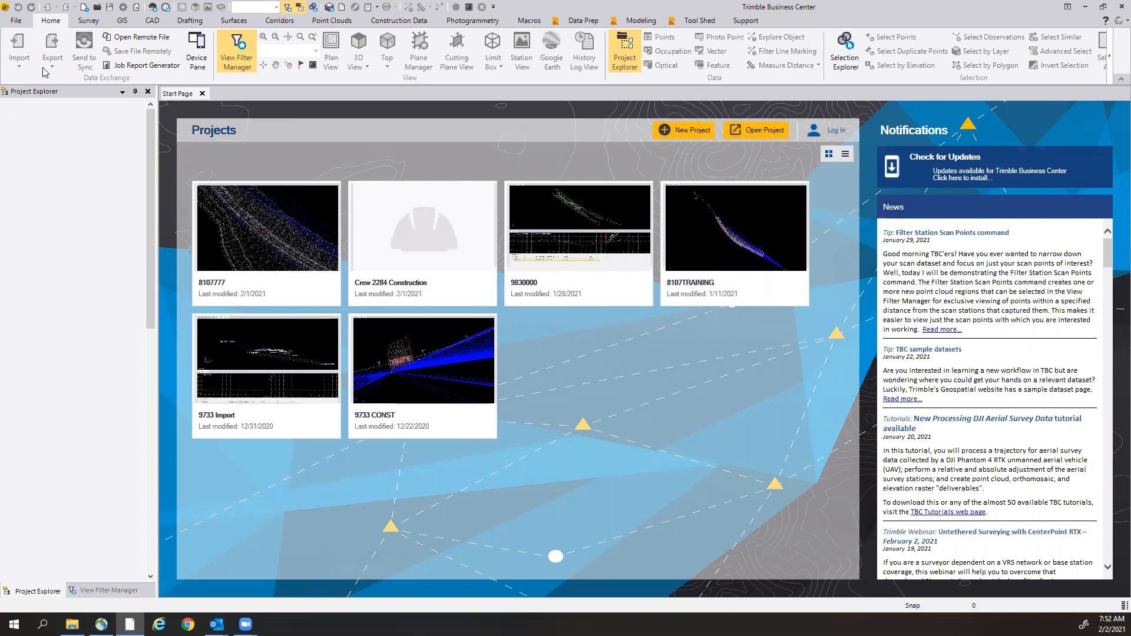
Create a new Trimble Business Center project from the Crew 2284 Construction template.
{"action": "left_click", "coordinate": [16, 21]}
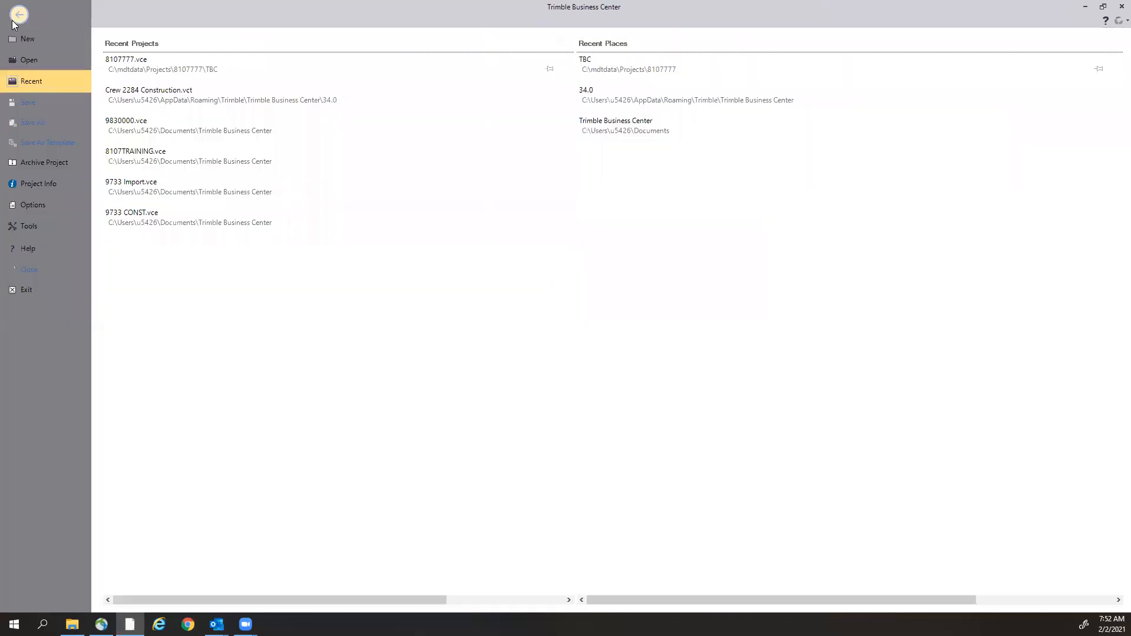
{"action": "left_click", "coordinate": [33, 42]}
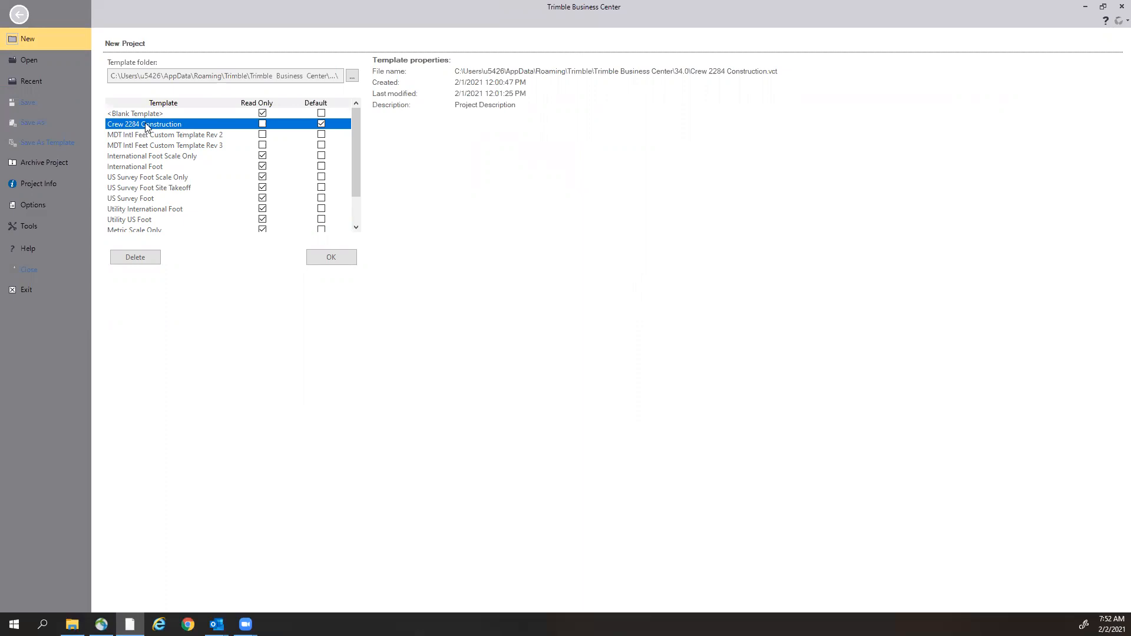
{"action": "left_click", "coordinate": [333, 264]}
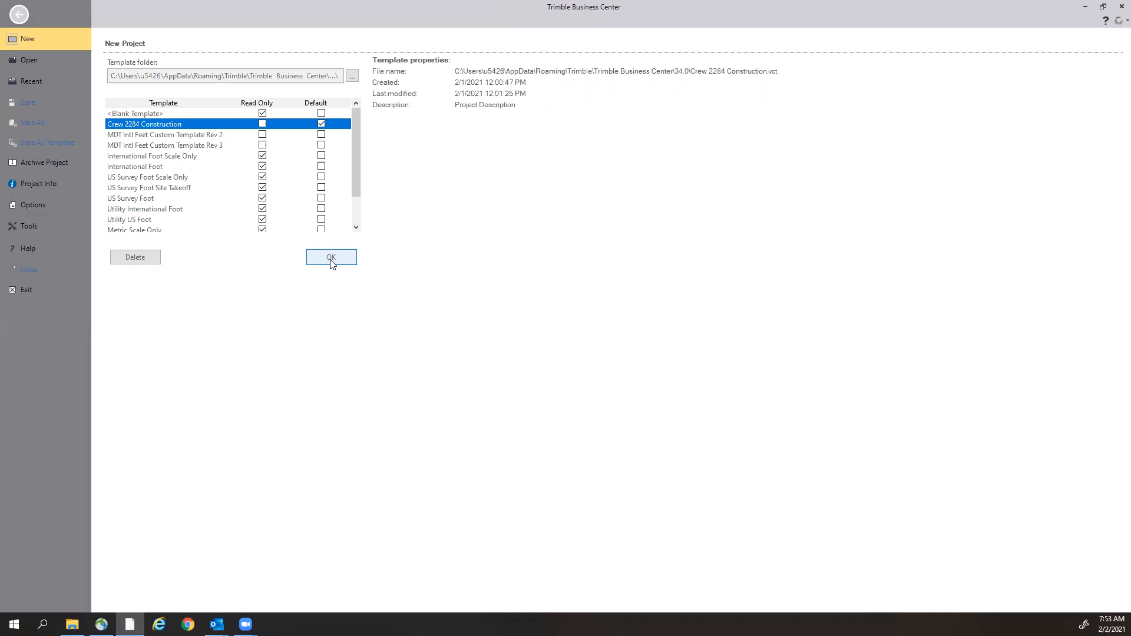
{"action": "left_click", "coordinate": [345, 259]}
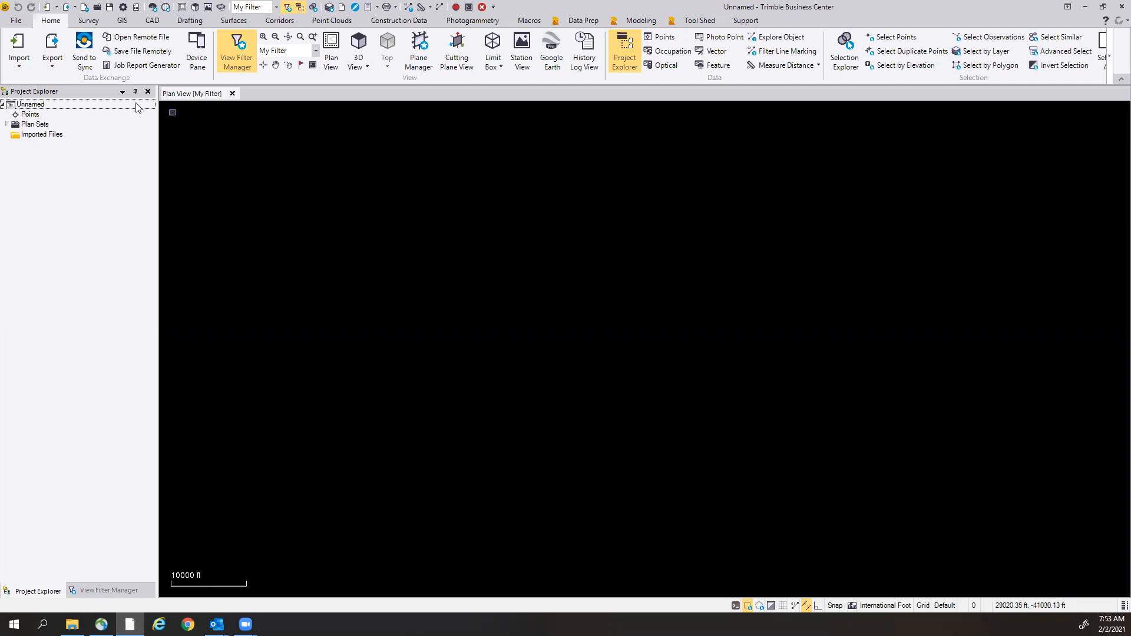
Set the reference number in the project settings' general information to 8107111.
{"action": "left_click", "coordinate": [124, 8]}
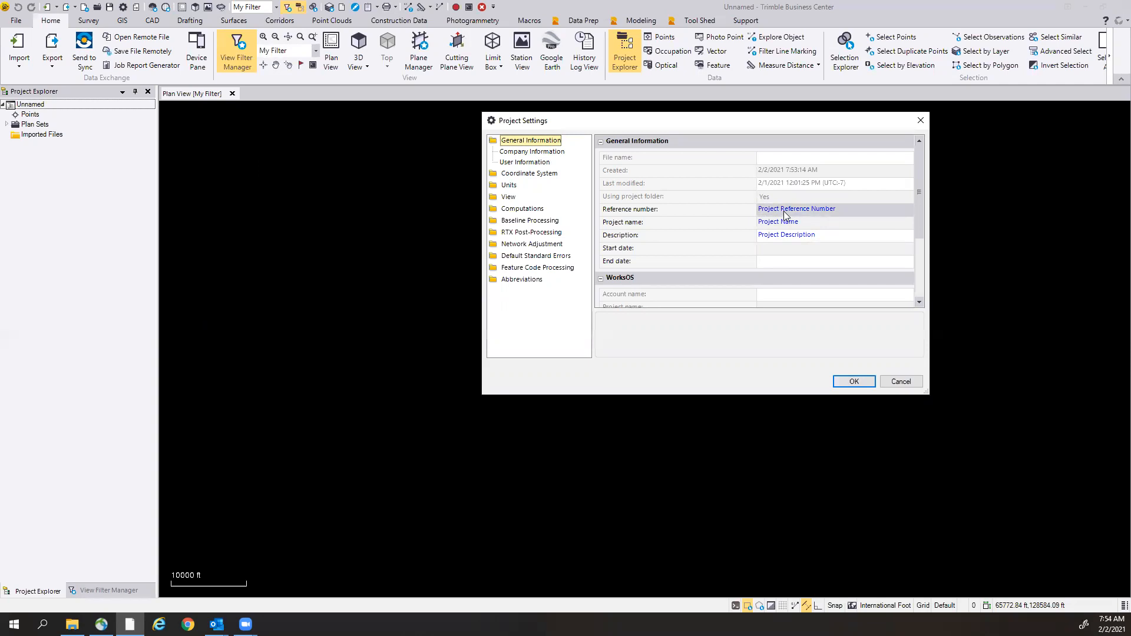
{"action": "left_click", "coordinate": [849, 212]}
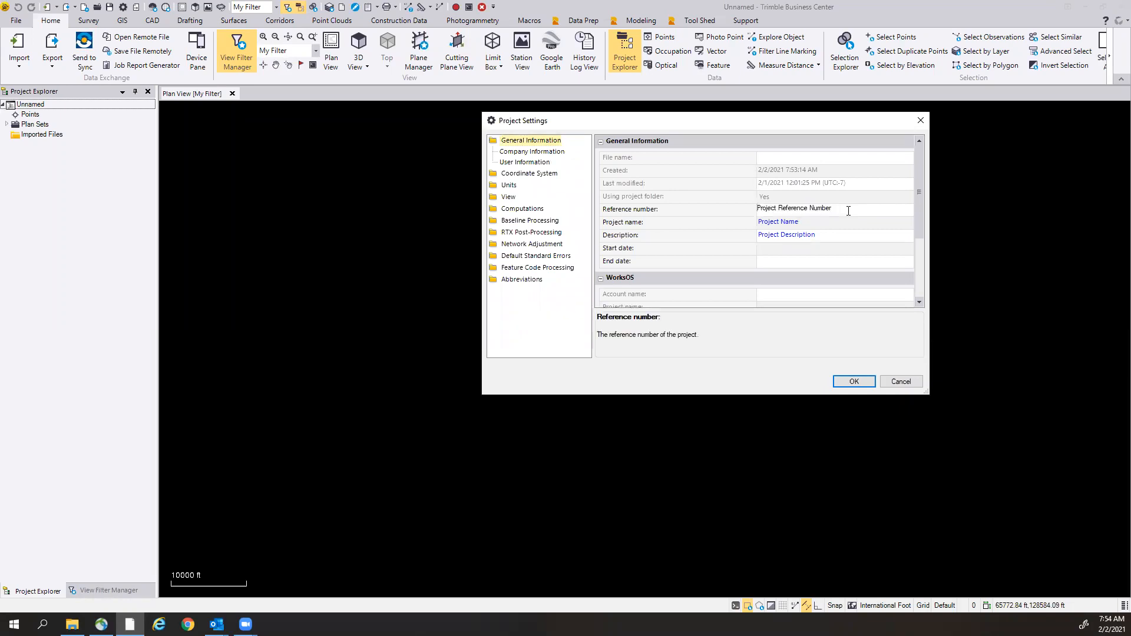
{"action": "left_click_drag", "start_coordinate": [848, 210], "coordinate": [749, 212]}
{"action": "type", "text": "8107111"}
Open PLANS.pdf from 02_CONTRACT_INFO\CONTRACT in the YELLOWSTONE_PARK_16A19_8107041 folder on the SITEMANAGER_CONTRACTS drive.
{"action": "left_click", "coordinate": [805, 222]}
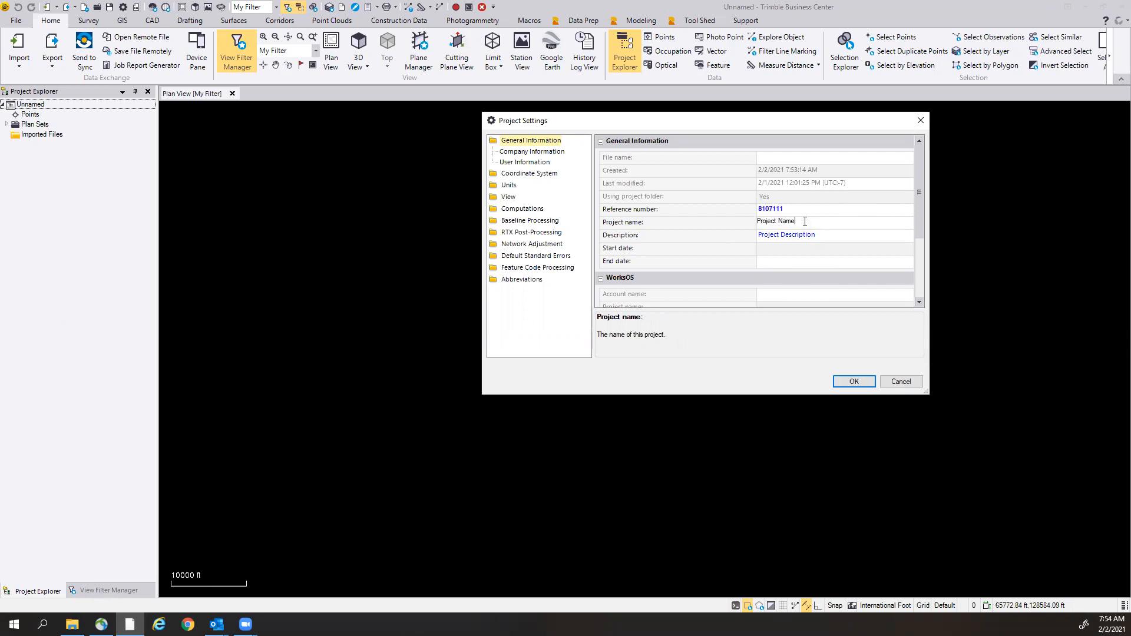
{"action": "left_click", "coordinate": [72, 624]}
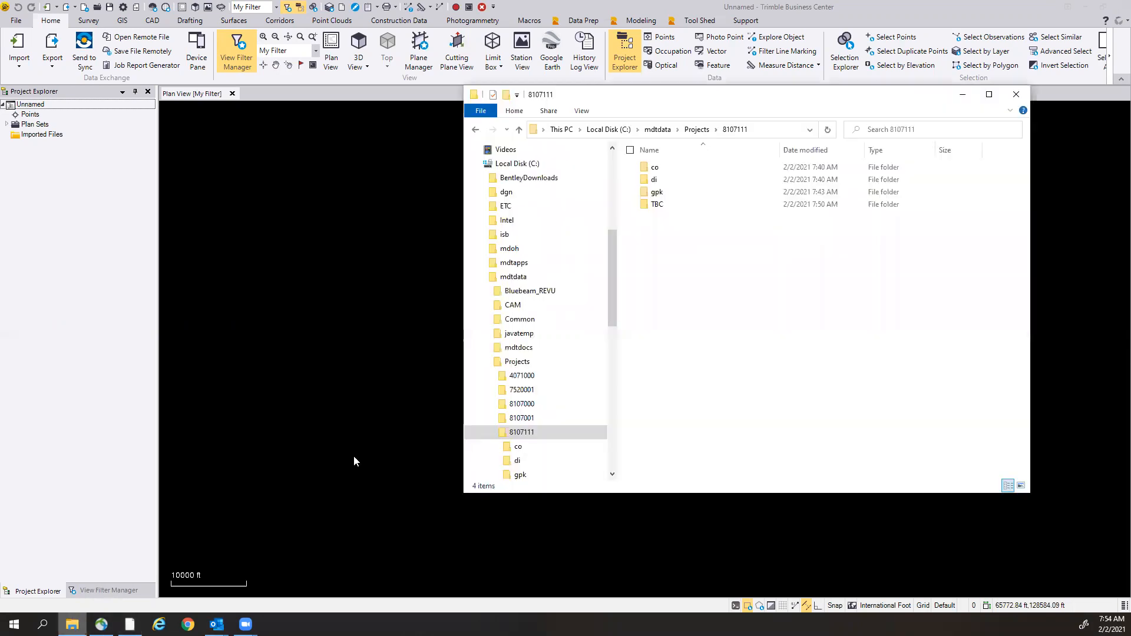
{"action": "left_click_drag", "start_coordinate": [609, 284], "coordinate": [598, 415]}
{"action": "scroll", "coordinate": [597, 415], "scroll_direction": "down", "scroll_amount": 1}
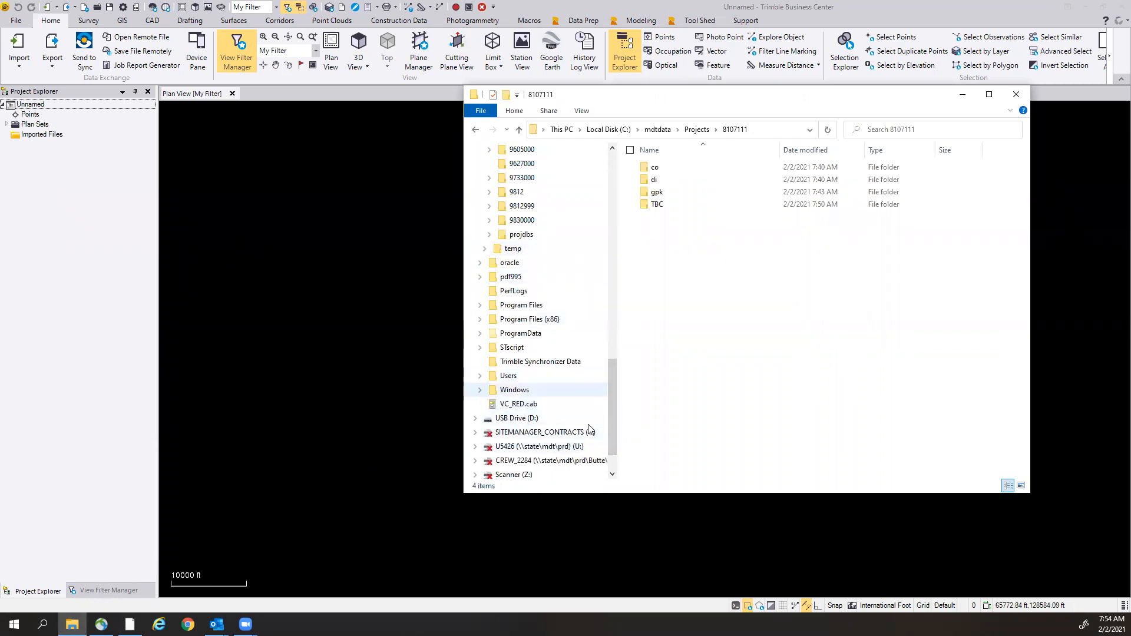
{"action": "left_click", "coordinate": [539, 433]}
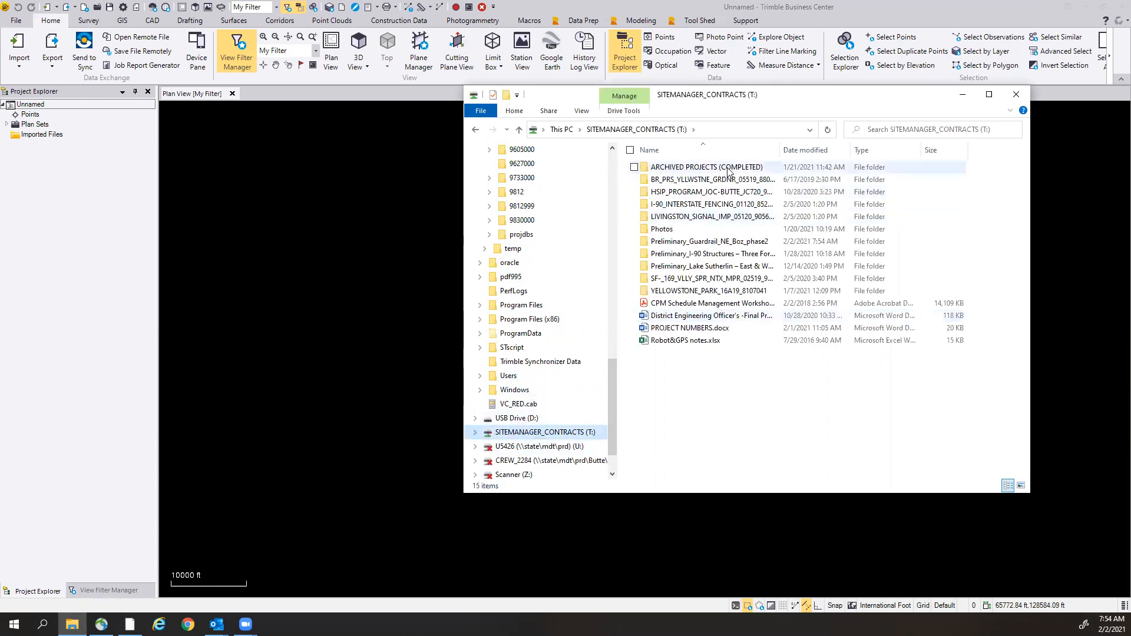
{"action": "left_click", "coordinate": [672, 292]}
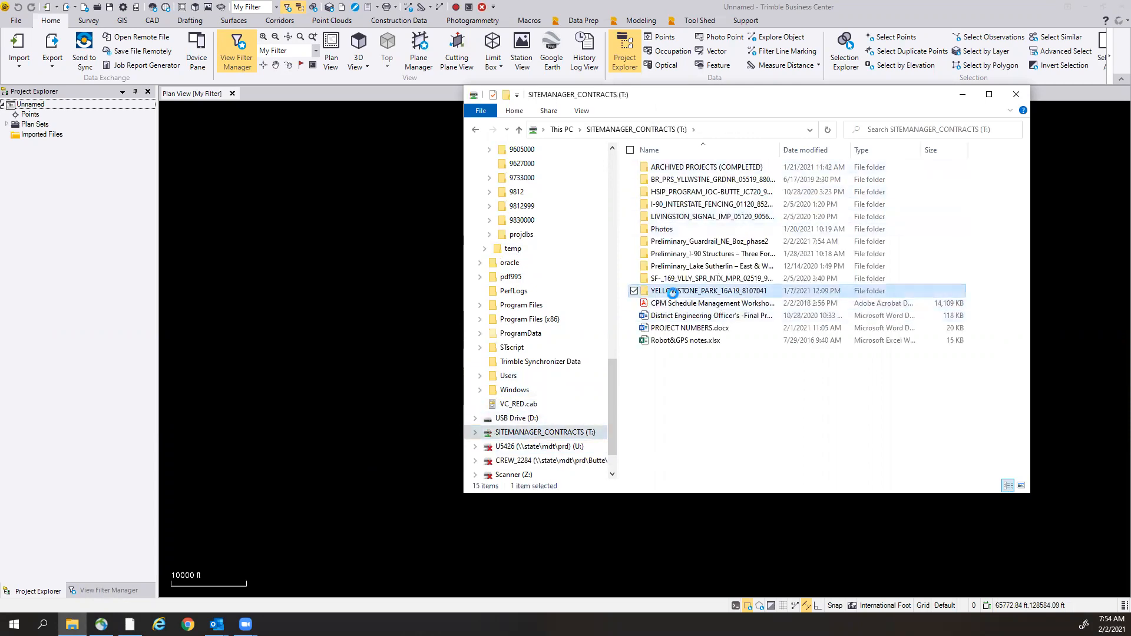
{"action": "double_click", "coordinate": [672, 291]}
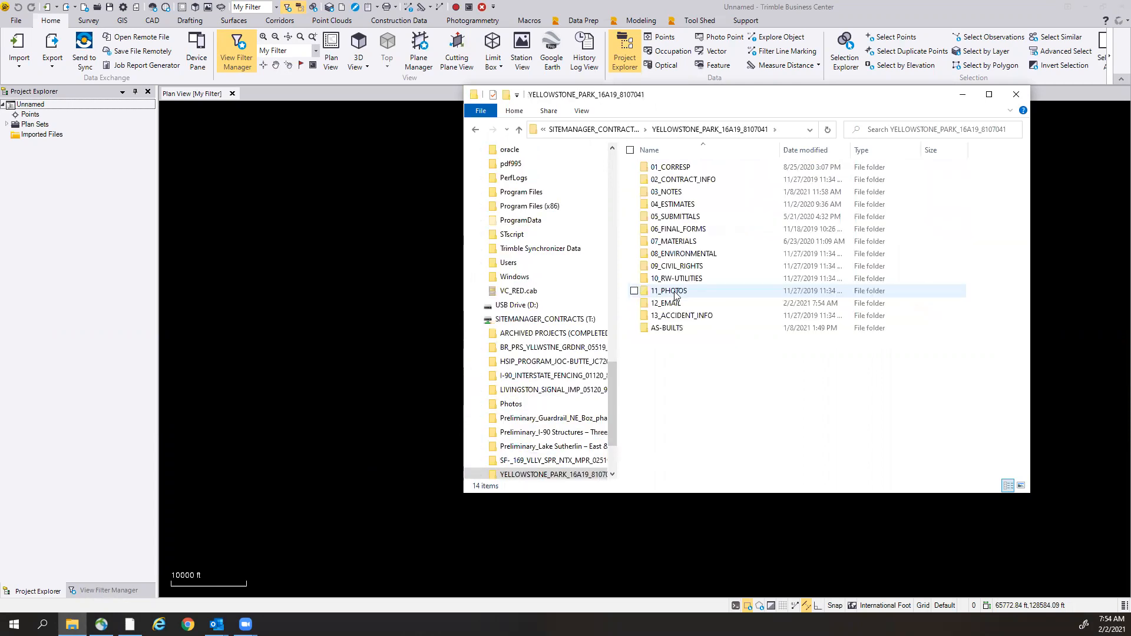
{"action": "double_click", "coordinate": [679, 179]}
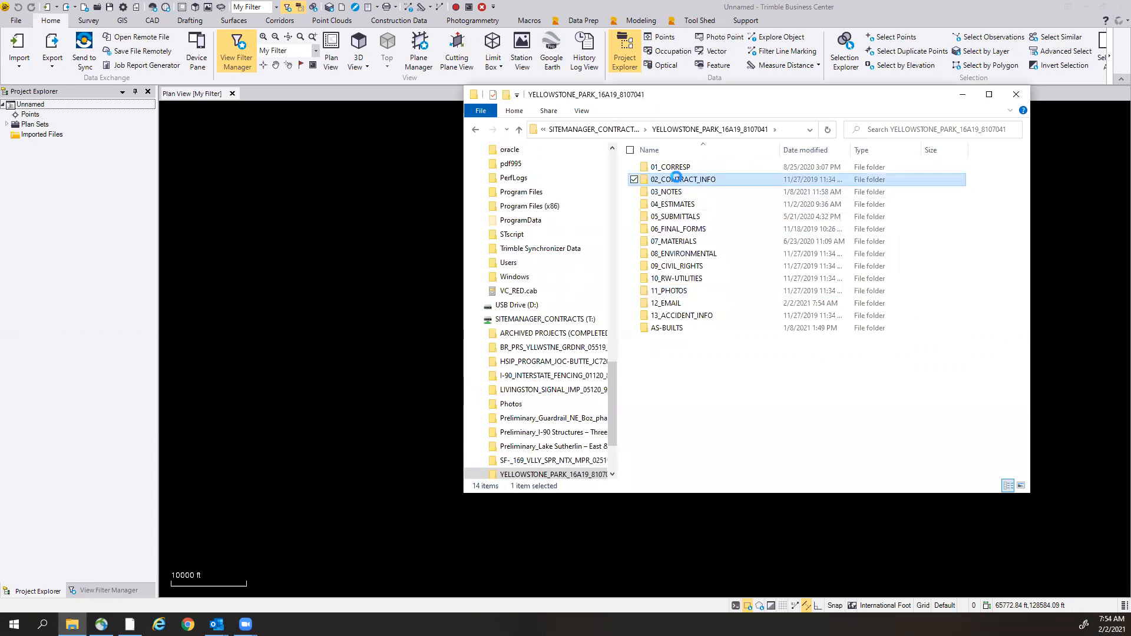
{"action": "double_click", "coordinate": [672, 192]}
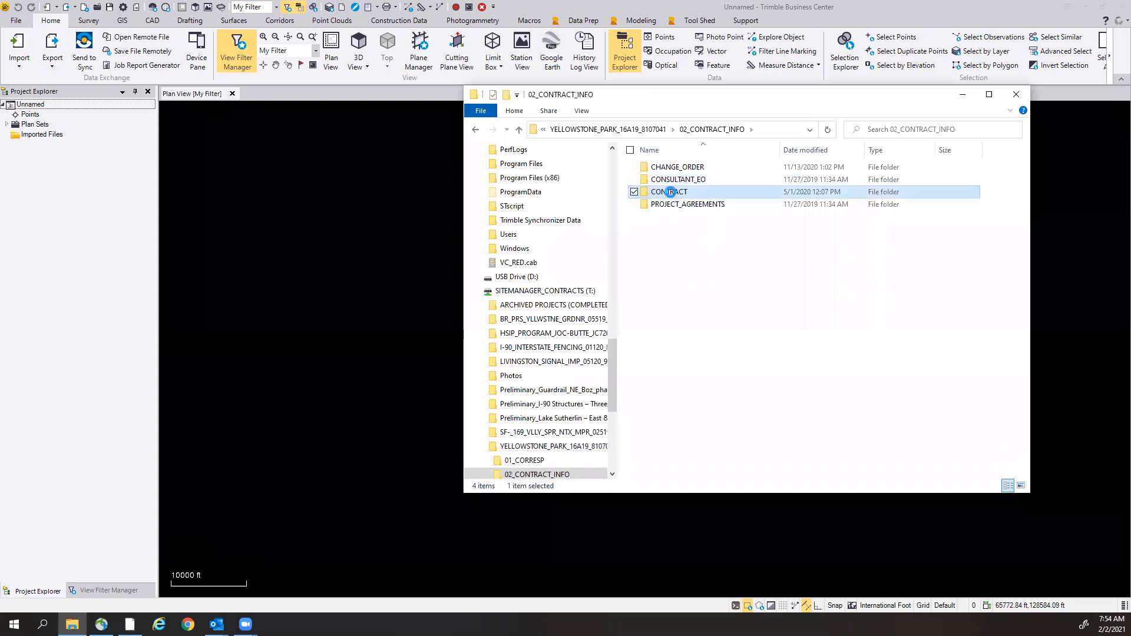
{"action": "double_click", "coordinate": [670, 194]}
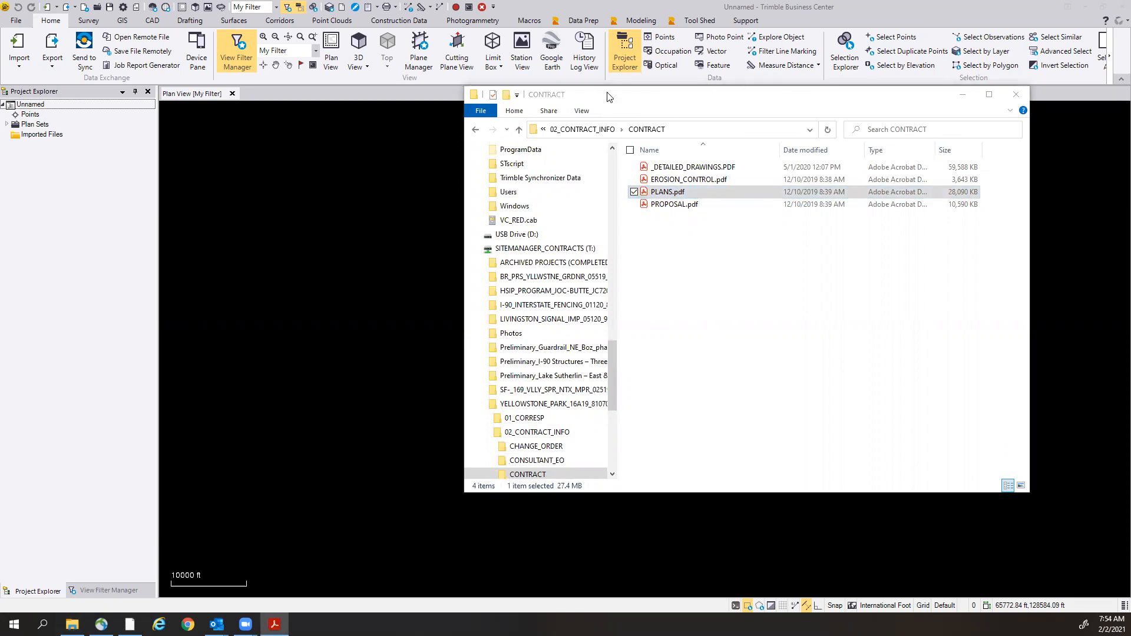
Examine the enlarged cover sheet of the plans for the federal aid project name, and return to the project settings.
{"action": "left_click_drag", "start_coordinate": [609, 97], "coordinate": [1130, 98]}
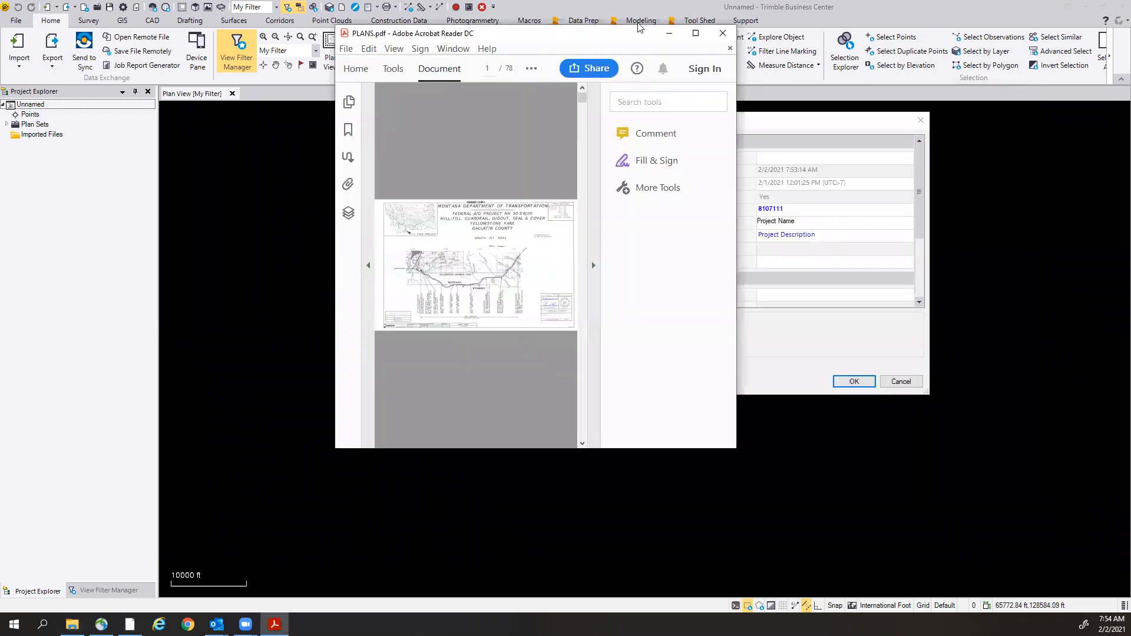
{"action": "double_click", "coordinate": [592, 30]}
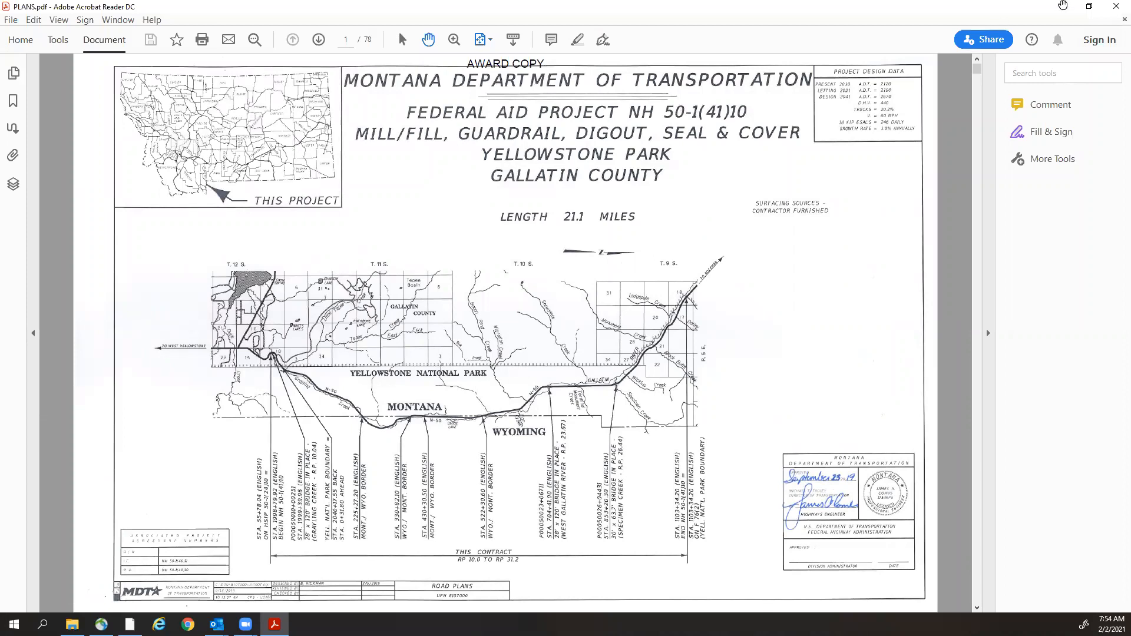
{"action": "left_click", "coordinate": [1071, 13]}
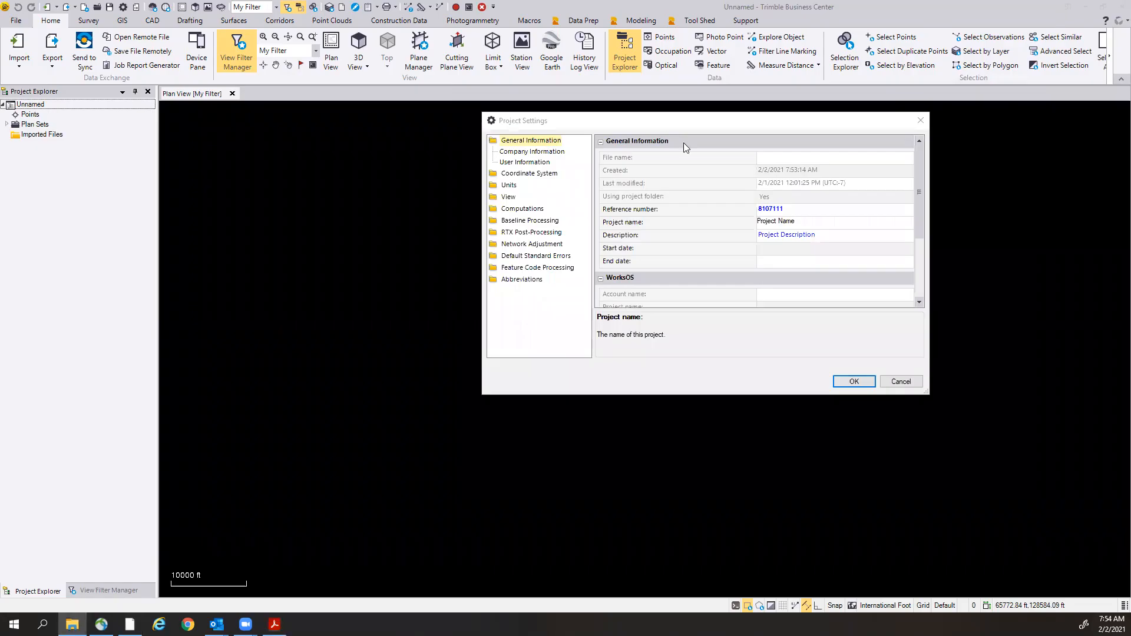
Set the project name to NH 50-1(41)10 and the description to Yellowstone Park in the general information.
{"action": "left_click", "coordinate": [804, 225]}
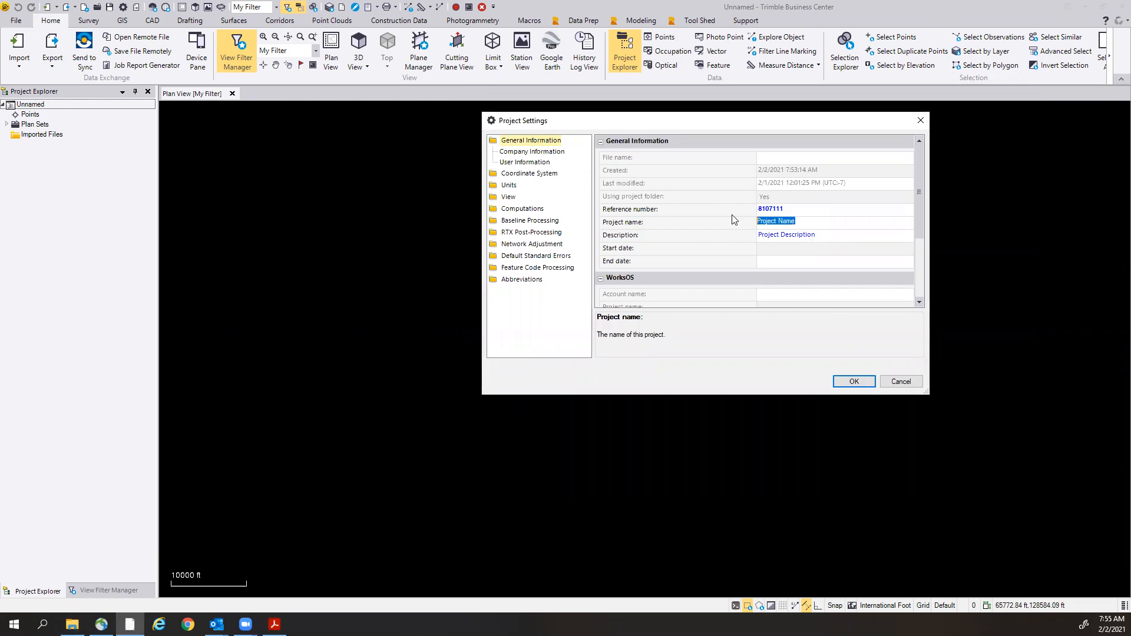
{"action": "type", "text": "NH 50-1(41)10"}
{"action": "key", "text": "Tab"}
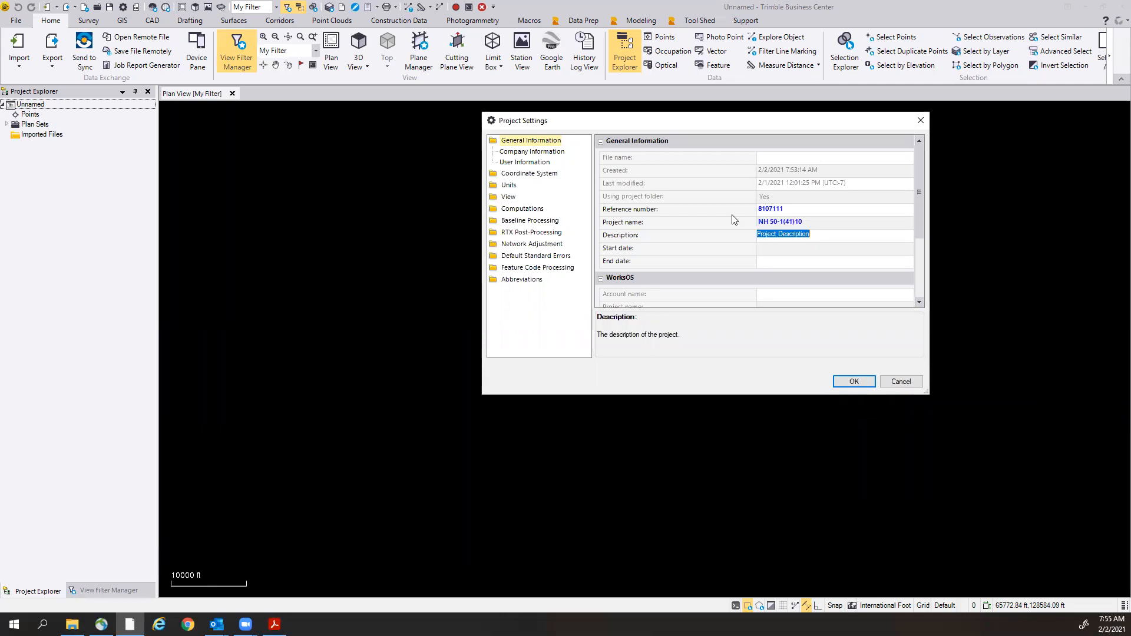
{"action": "type", "text": "Yellowstone, Park"}
Review the company and user information in the project settings, and open the dialog for changing the coordinate system.
{"action": "left_click", "coordinate": [524, 155]}
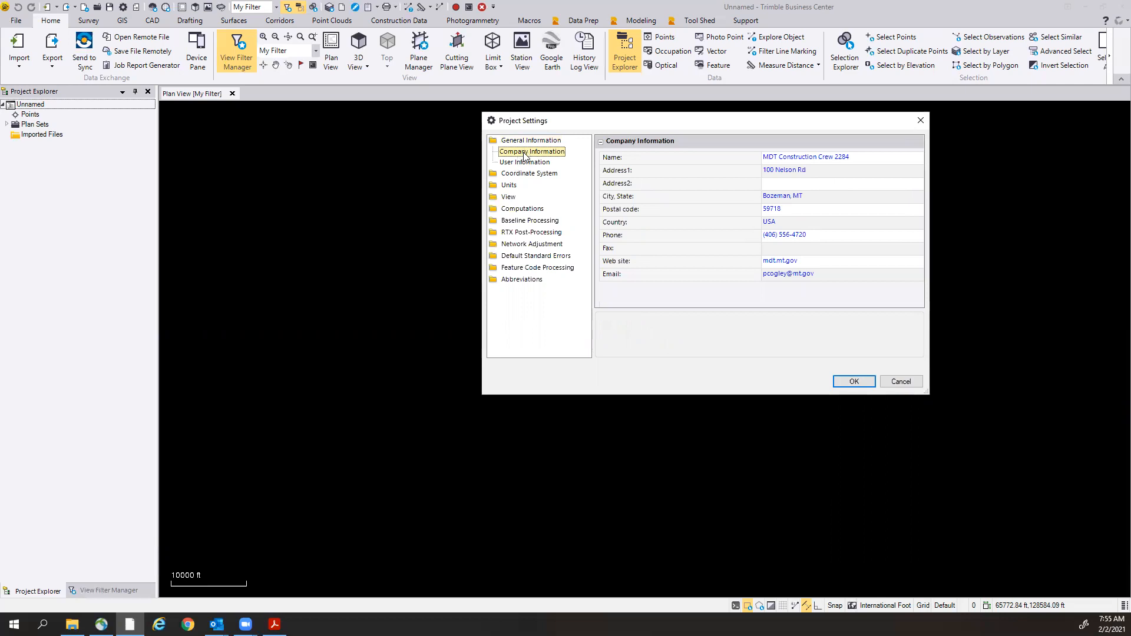
{"action": "left_click", "coordinate": [524, 163]}
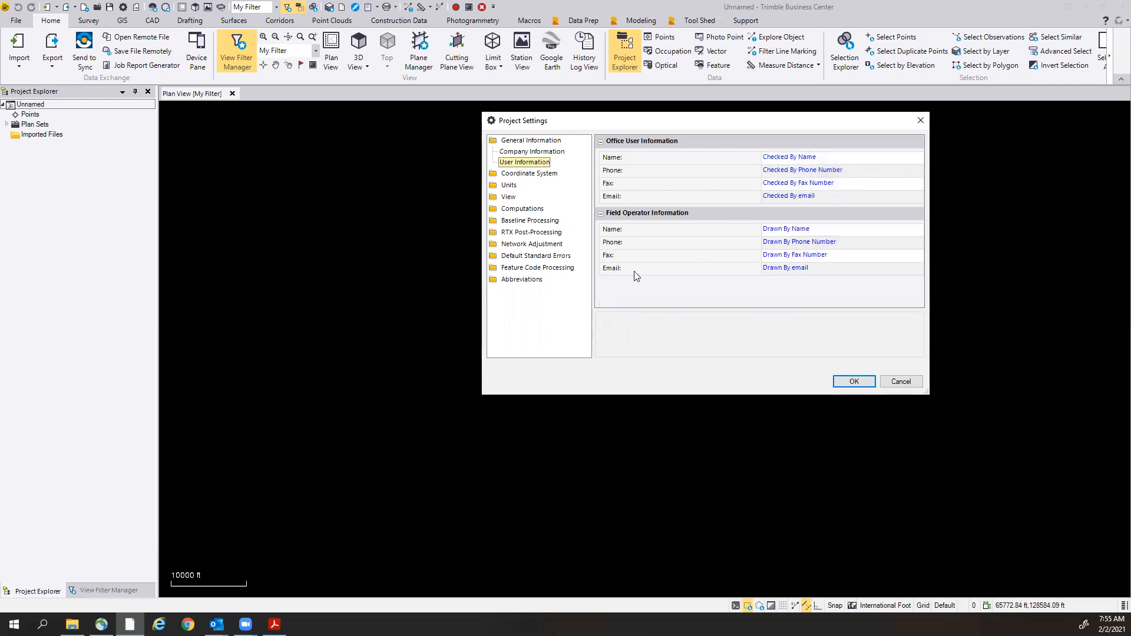
{"action": "left_click", "coordinate": [525, 174]}
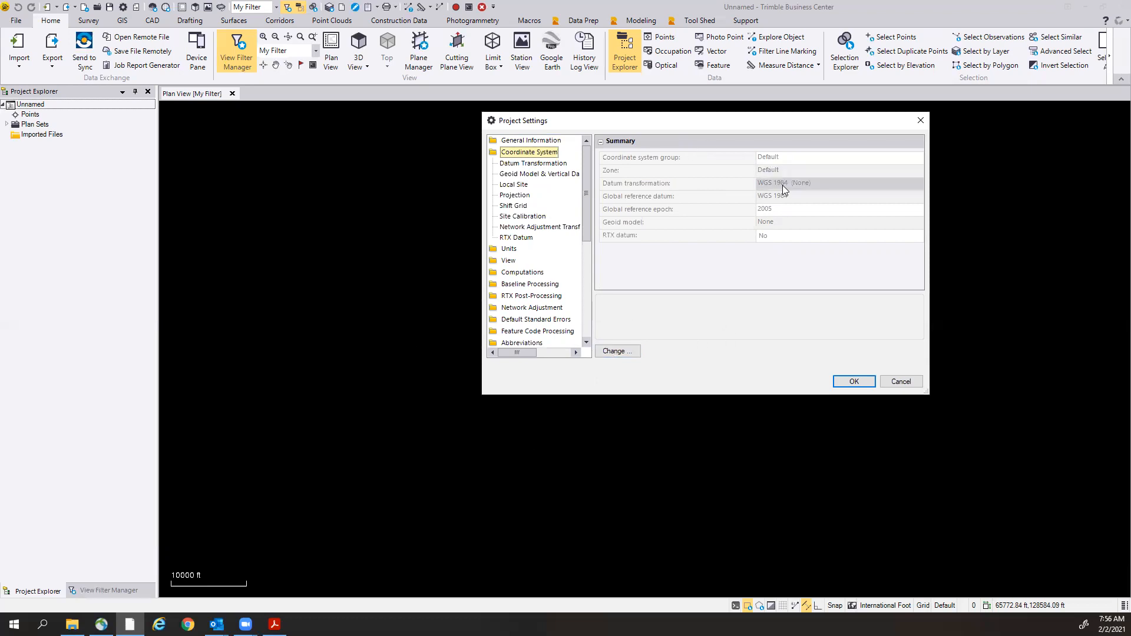
{"action": "left_click", "coordinate": [620, 354]}
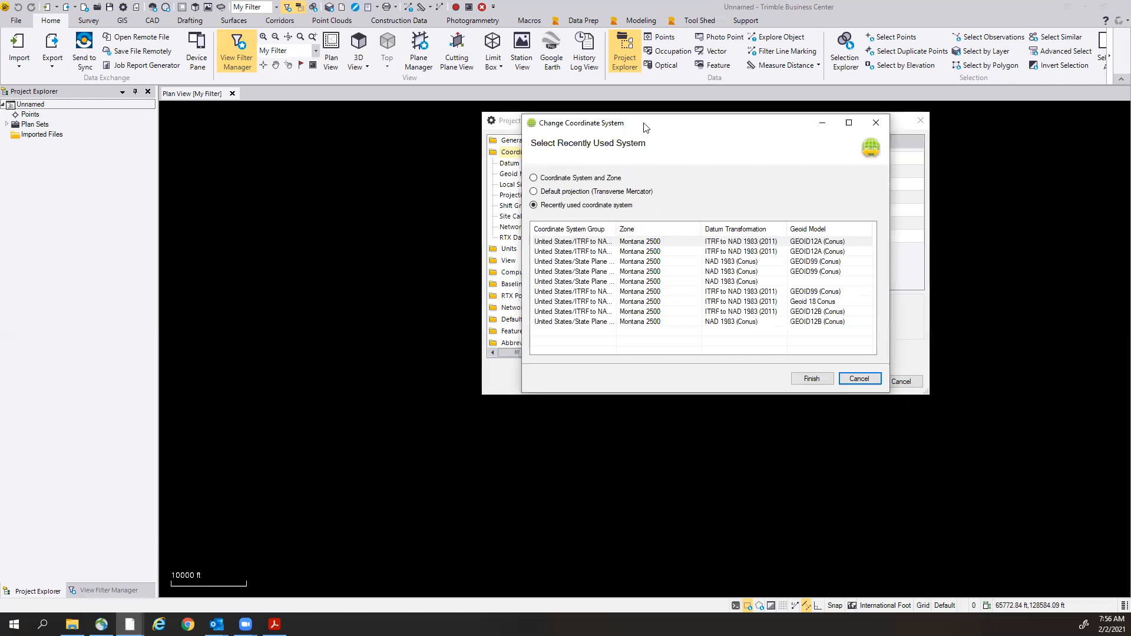
{"action": "left_click_drag", "start_coordinate": [656, 127], "coordinate": [751, 119]}
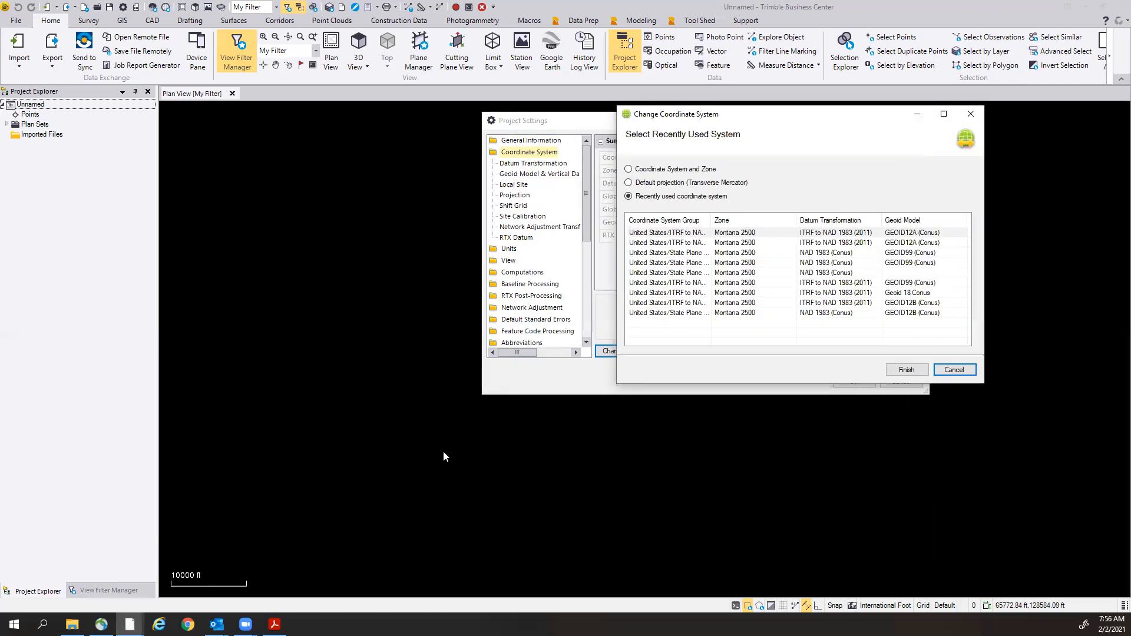
Open 8107000SURME001.TXT from the gpk\control folder of project 8107111 in File Explorer.
{"action": "mouse_move", "coordinate": [130, 623]}
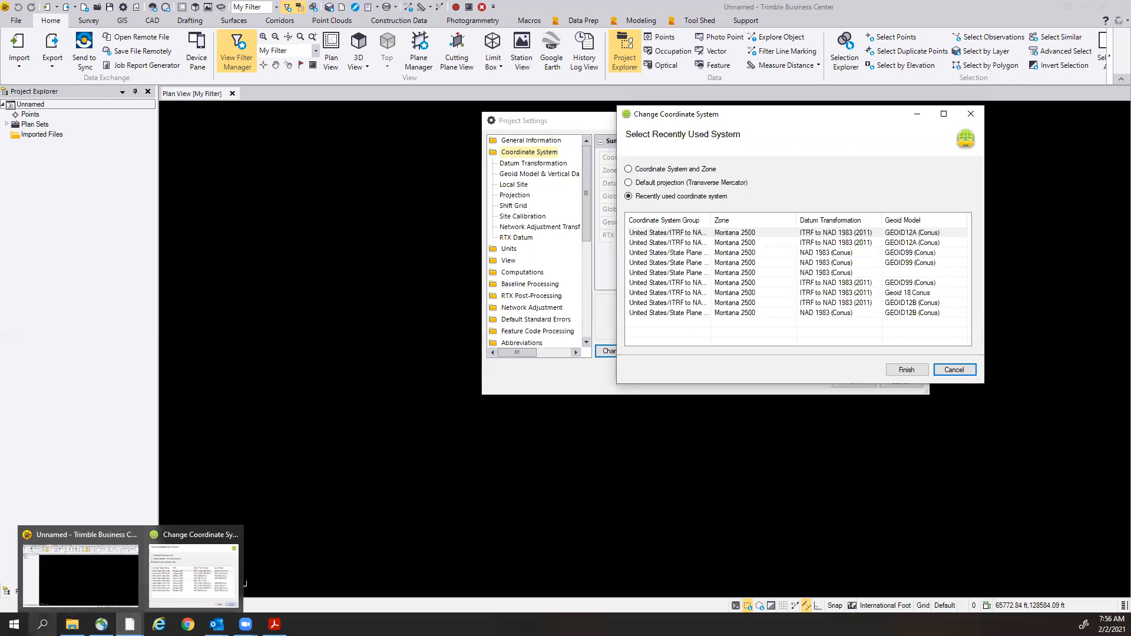
{"action": "mouse_move", "coordinate": [72, 623]}
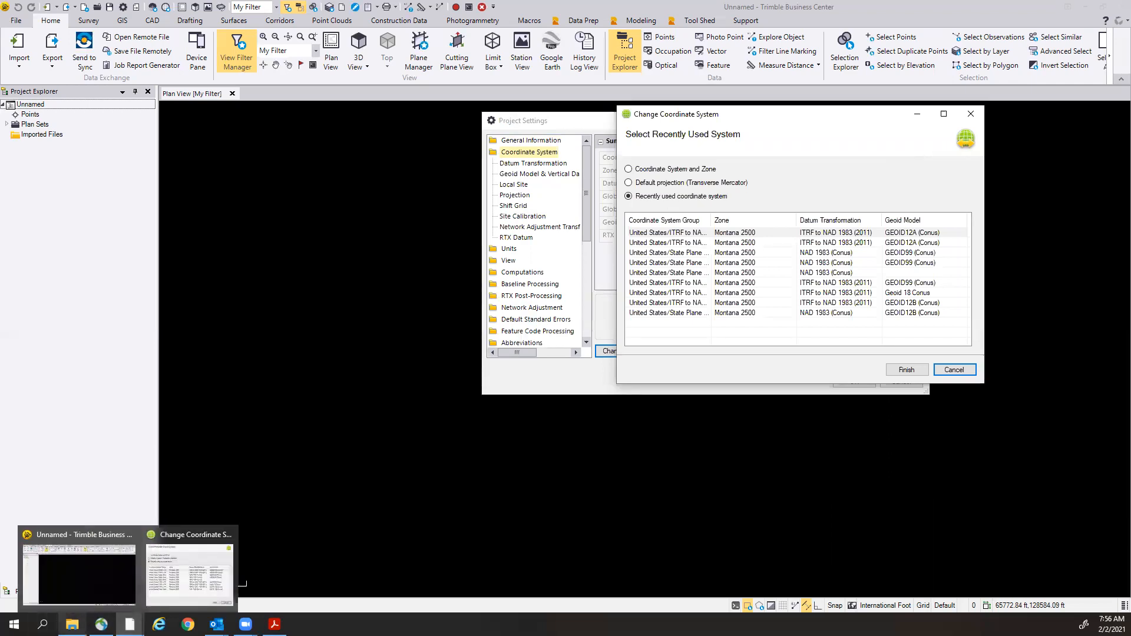
{"action": "left_click", "coordinate": [72, 623]}
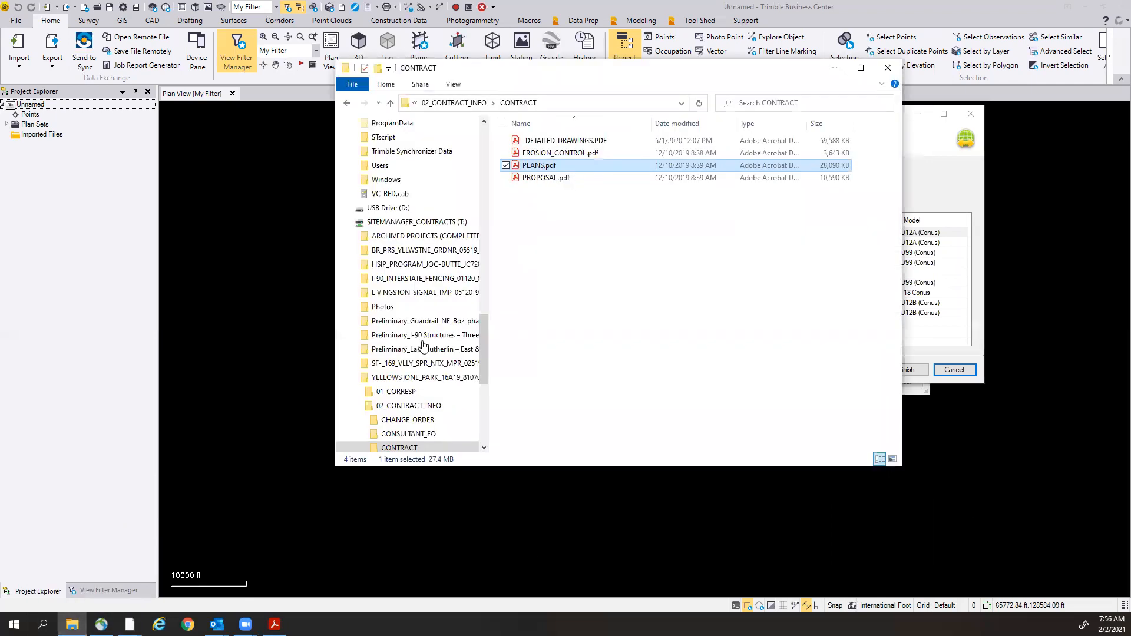
{"action": "left_click_drag", "start_coordinate": [484, 356], "coordinate": [484, 247]}
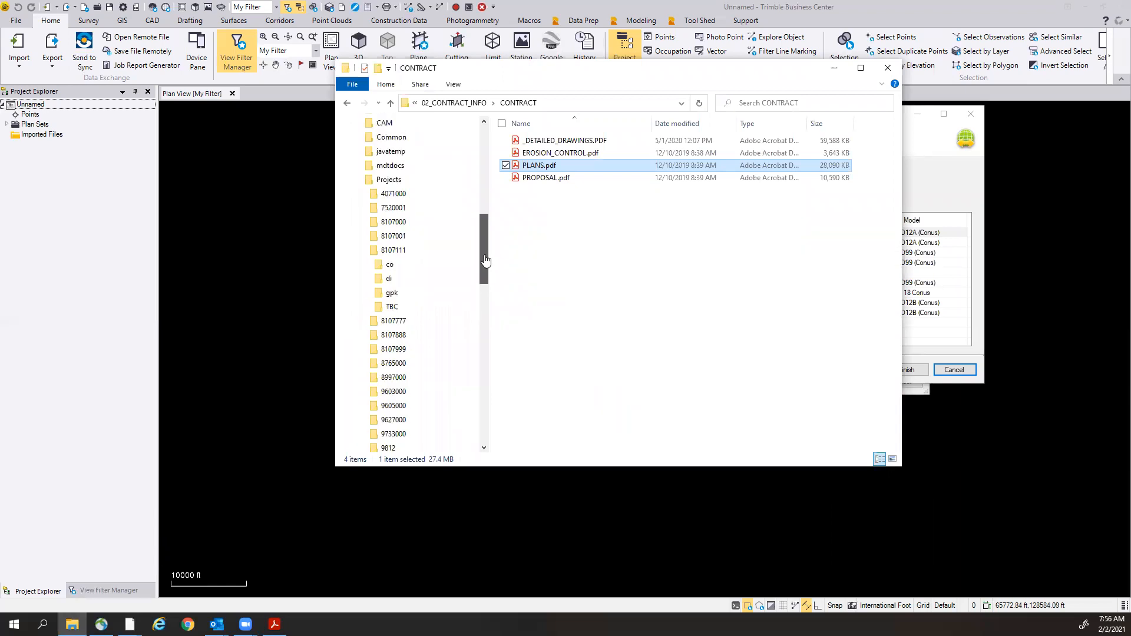
{"action": "left_click", "coordinate": [394, 251]}
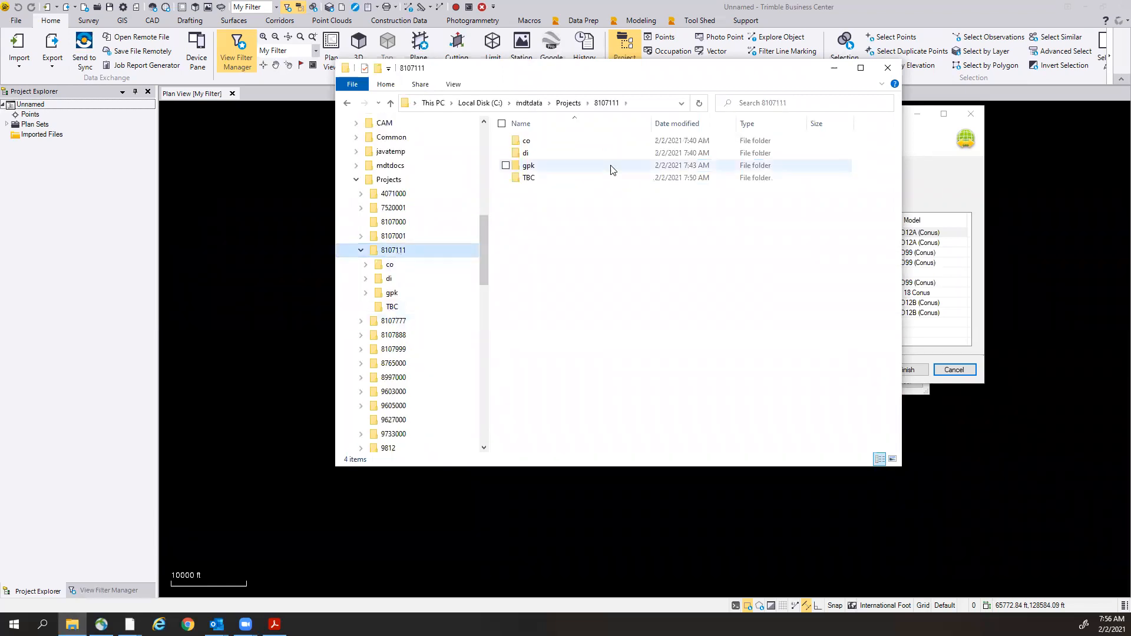
{"action": "double_click", "coordinate": [569, 169]}
{"action": "left_click", "coordinate": [561, 153]}
{"action": "double_click", "coordinate": [561, 154]}
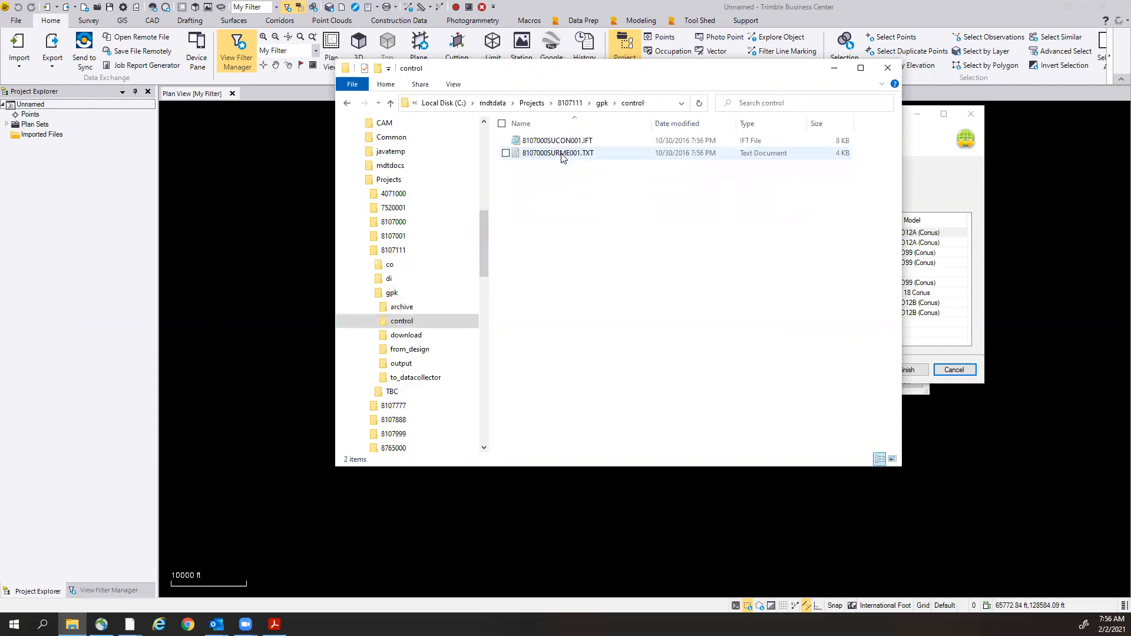
{"action": "left_click", "coordinate": [553, 158]}
{"action": "double_click", "coordinate": [554, 157]}
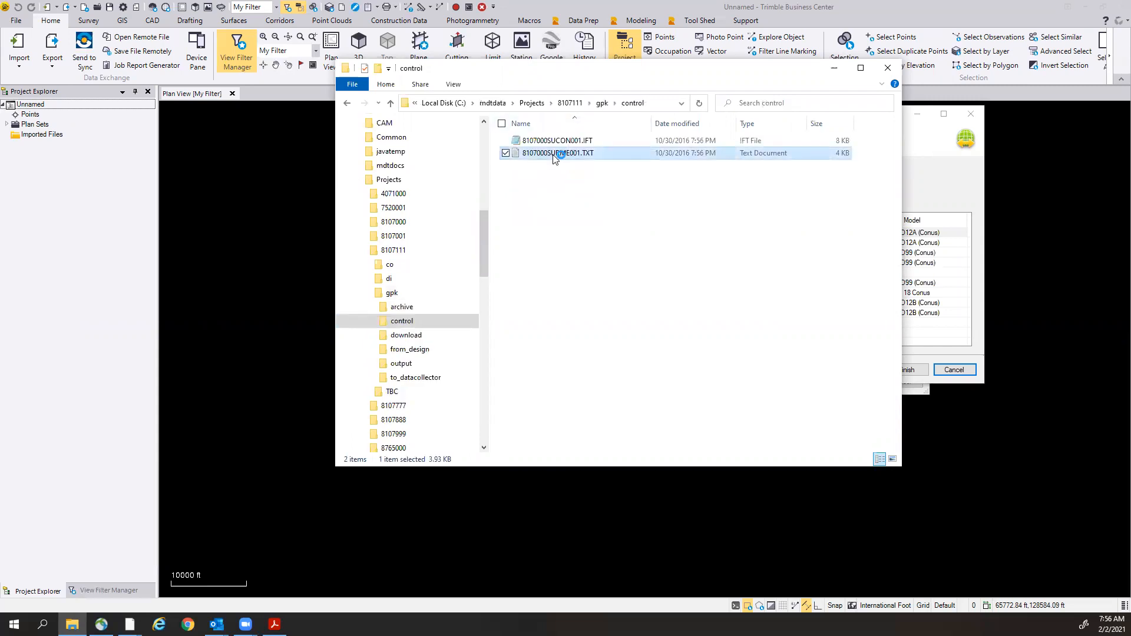
Examine the survey readme for the project's horizontal datum, vertical datum and geoid model.
{"action": "left_click", "coordinate": [551, 66]}
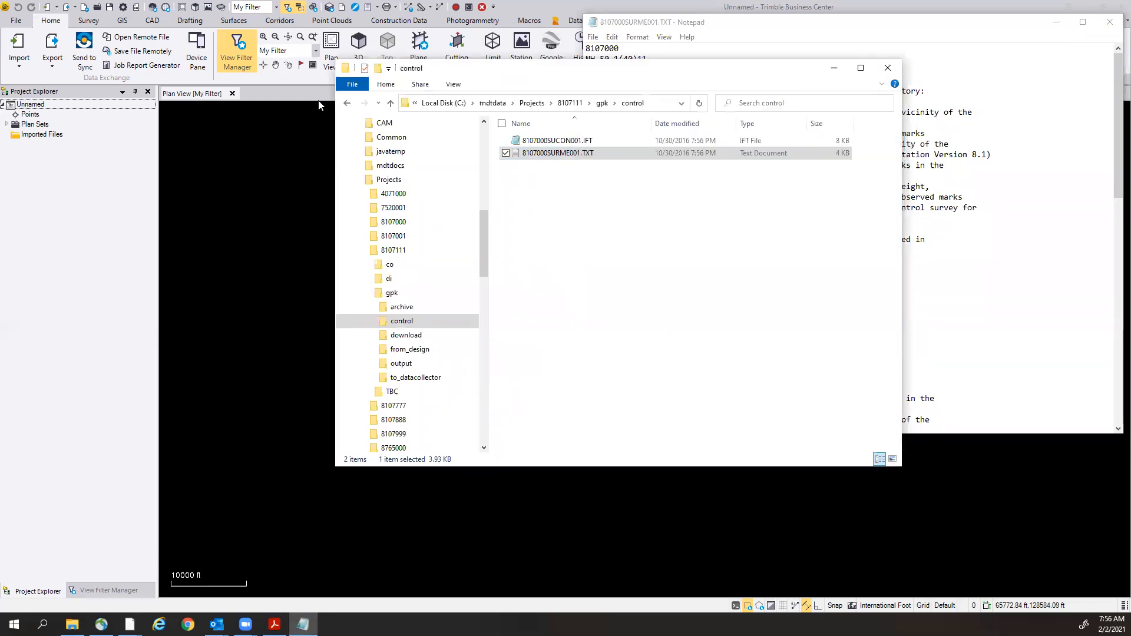
{"action": "left_click_drag", "start_coordinate": [548, 68], "coordinate": [616, 193]}
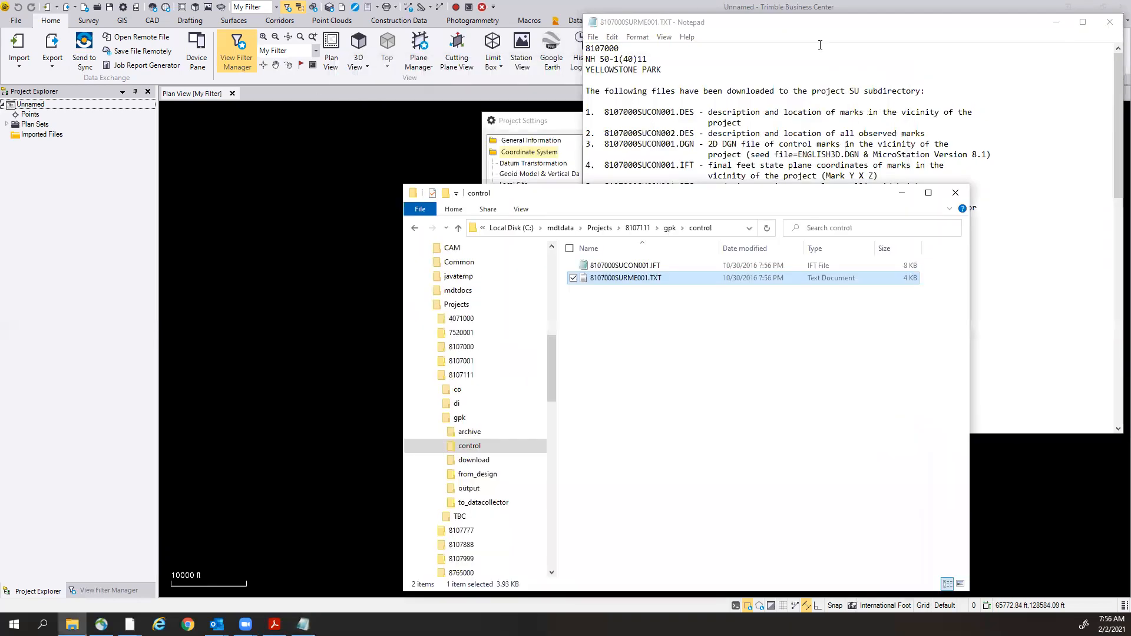
{"action": "left_click", "coordinate": [833, 23]}
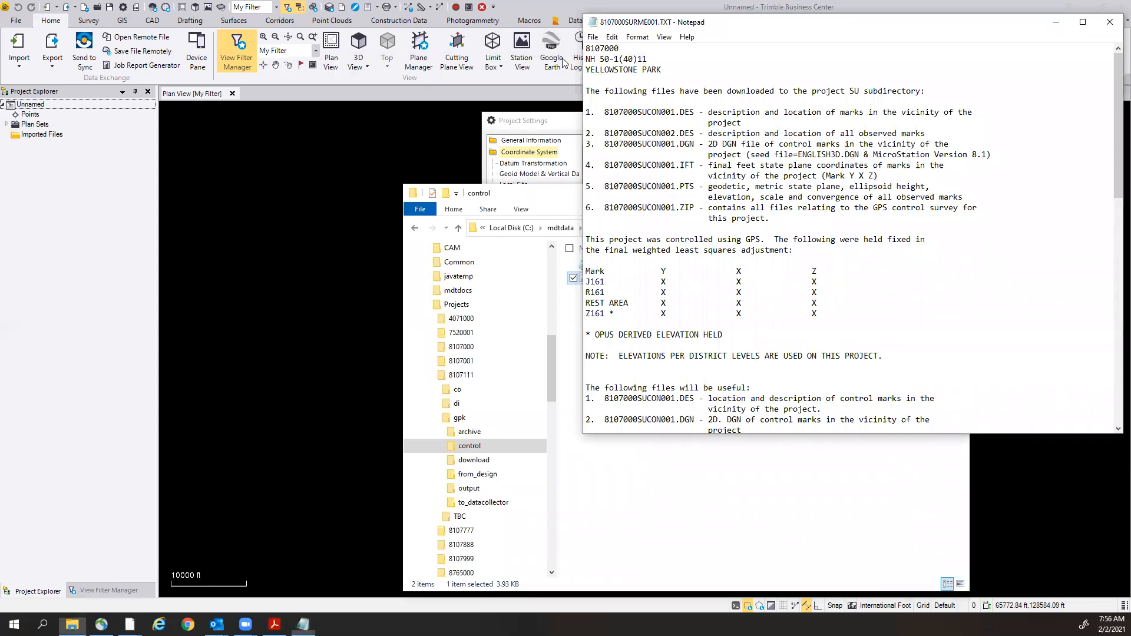
{"action": "left_click_drag", "start_coordinate": [835, 27], "coordinate": [255, 107]}
{"action": "scroll", "coordinate": [319, 258], "scroll_direction": "down", "scroll_amount": 2}
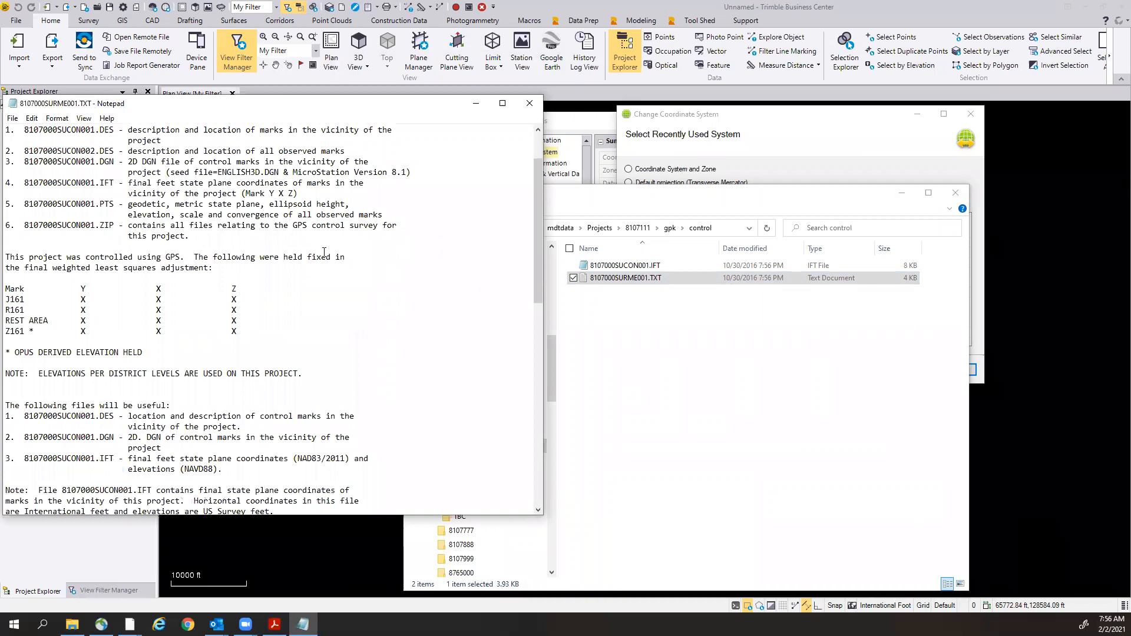
{"action": "scroll", "coordinate": [324, 253], "scroll_direction": "down", "scroll_amount": 16}
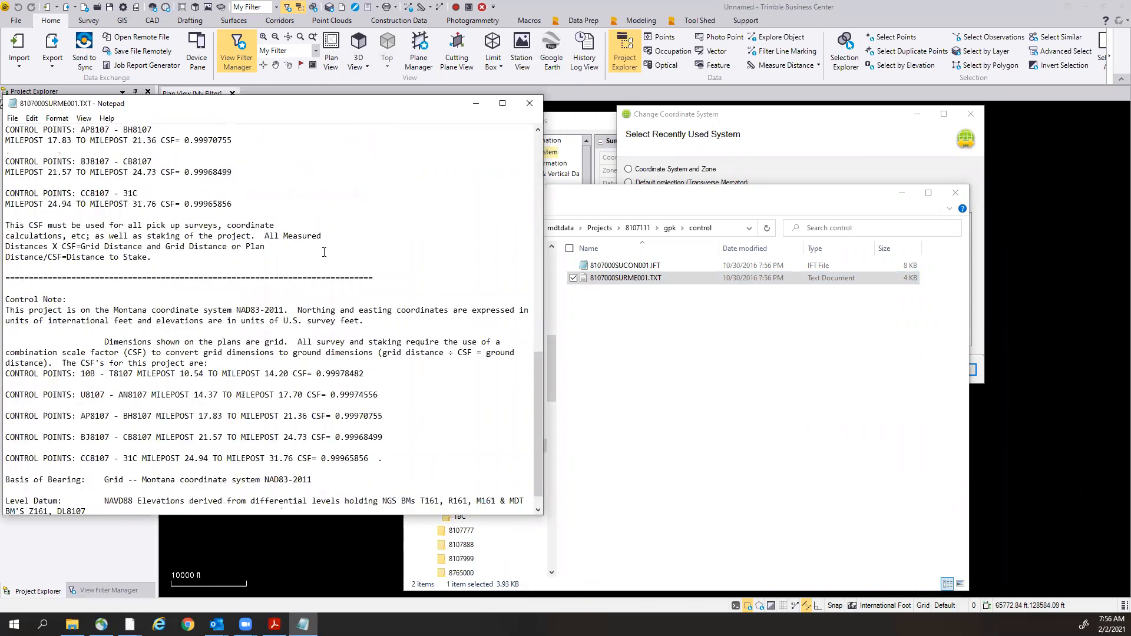
{"action": "scroll", "coordinate": [324, 252], "scroll_direction": "down", "scroll_amount": 1}
{"action": "scroll", "coordinate": [324, 253], "scroll_direction": "up", "scroll_amount": 9}
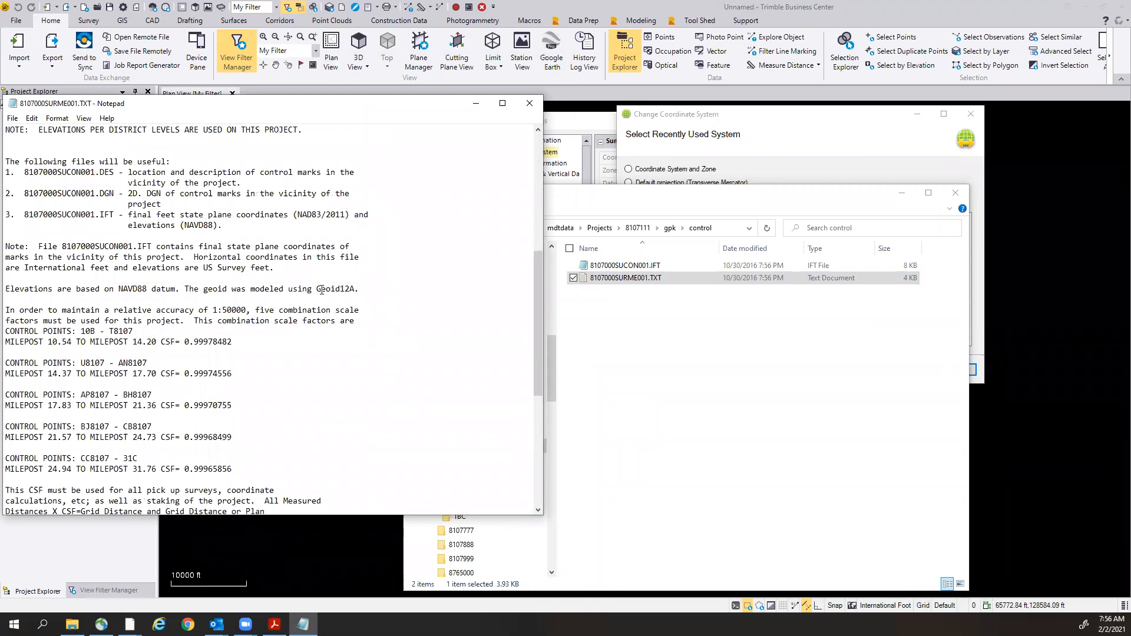
{"action": "left_click_drag", "start_coordinate": [317, 289], "coordinate": [356, 285]}
{"action": "left_click", "coordinate": [368, 277]}
{"action": "left_click_drag", "start_coordinate": [346, 214], "coordinate": [298, 214]}
Return to Trimble Business Center and choose the United States/ITRF to NAD83 coordinate system group with the Montana 2500 zone.
{"action": "left_click", "coordinate": [765, 122]}
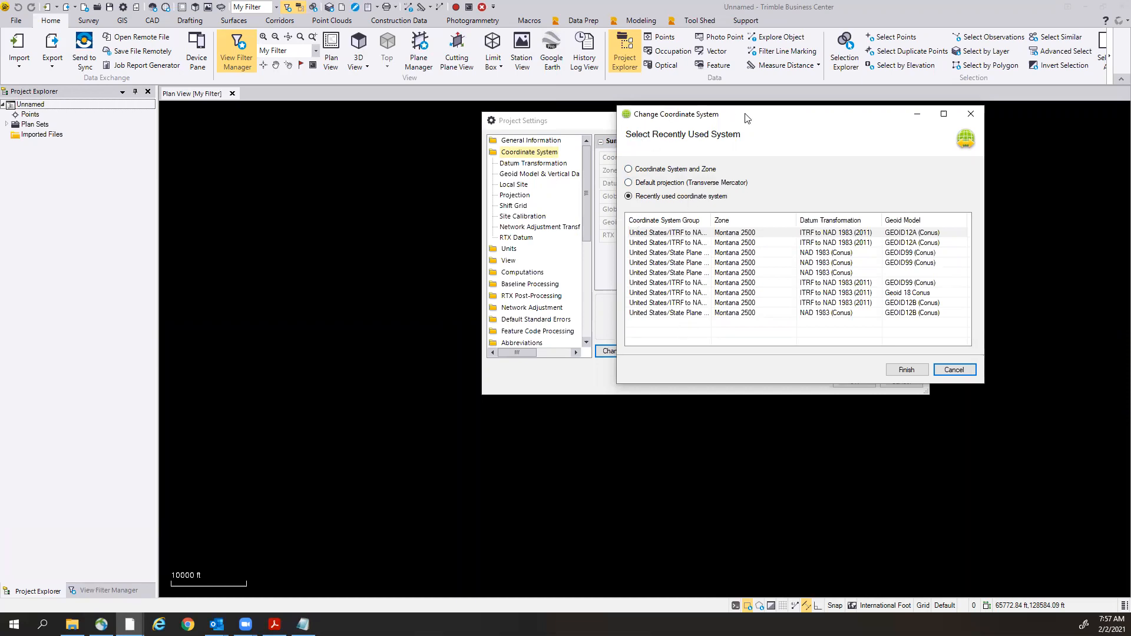
{"action": "left_click_drag", "start_coordinate": [747, 120], "coordinate": [736, 111]}
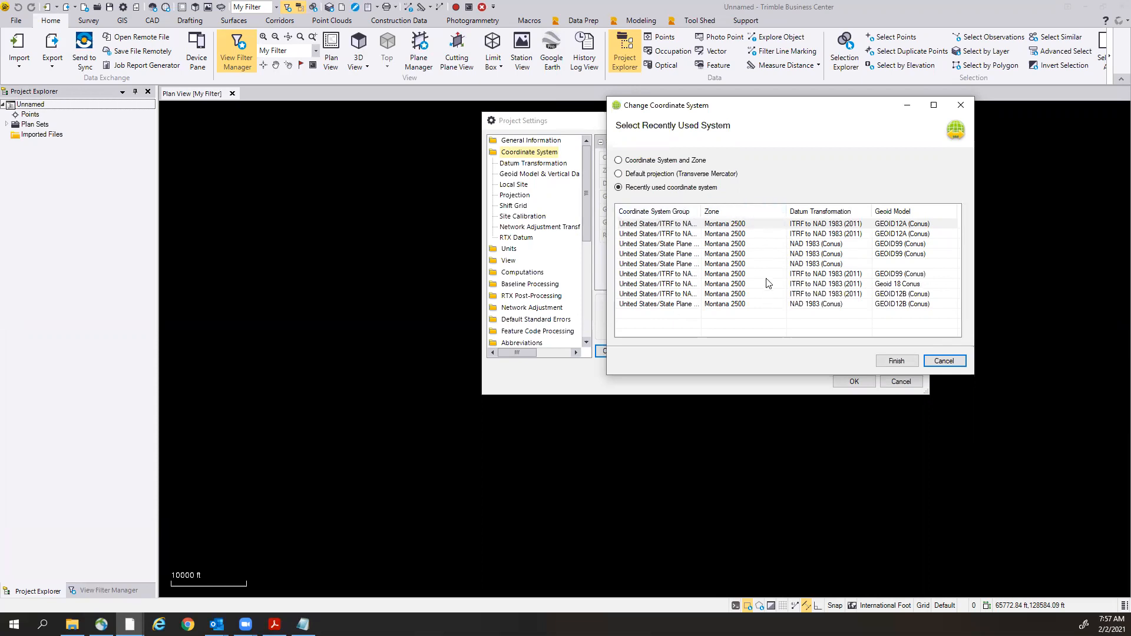
{"action": "left_click", "coordinate": [618, 160]}
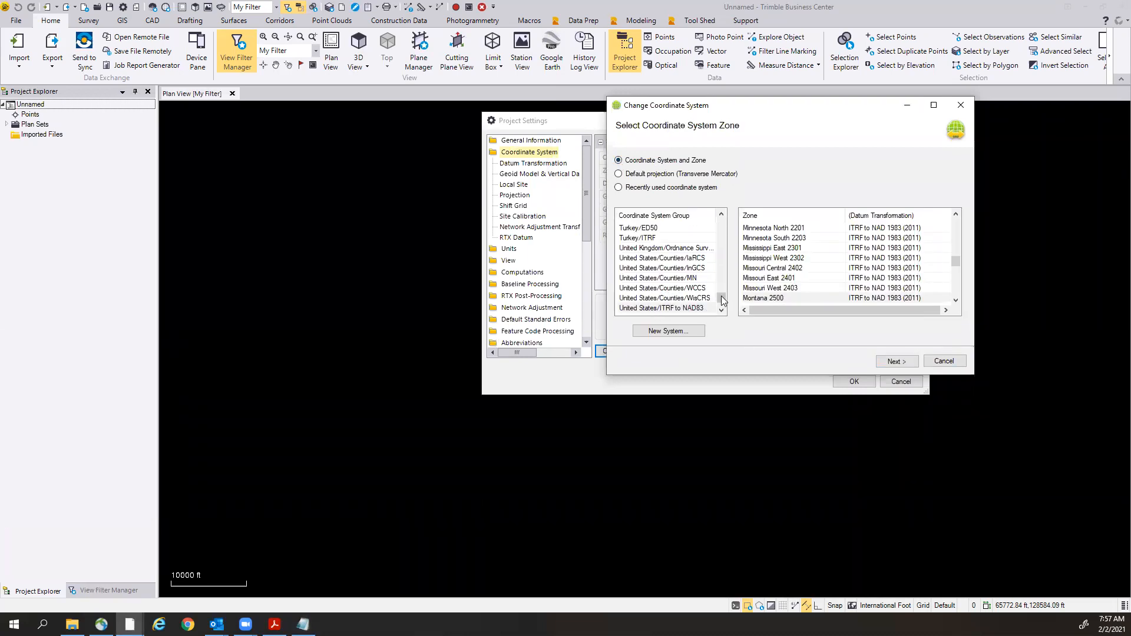
{"action": "left_click_drag", "start_coordinate": [721, 298], "coordinate": [721, 316]}
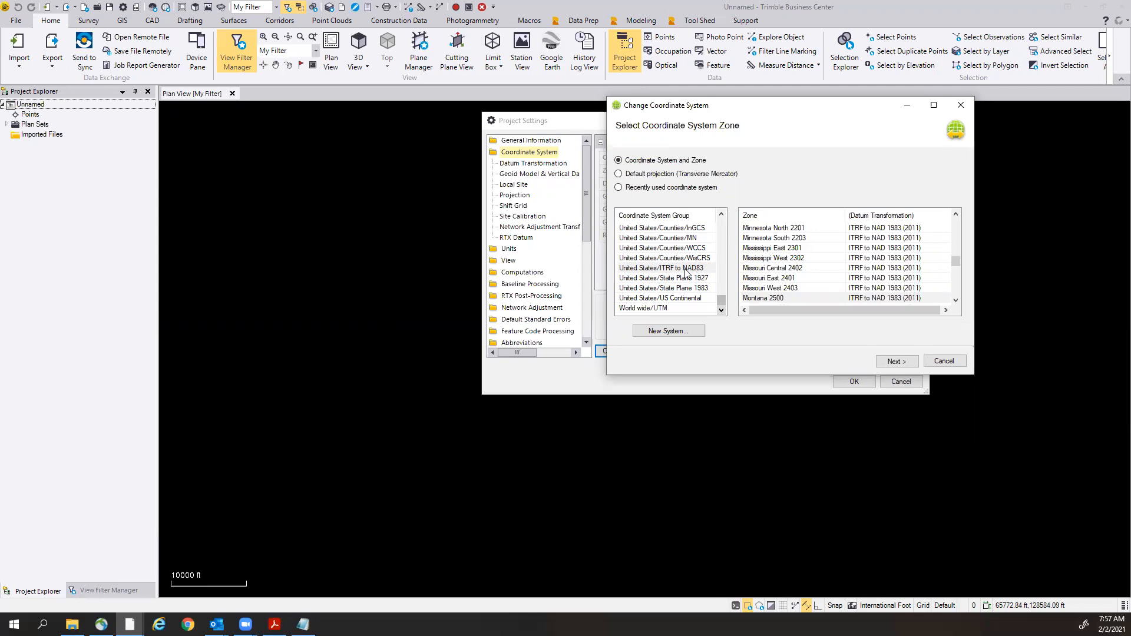
{"action": "left_click", "coordinate": [651, 289]}
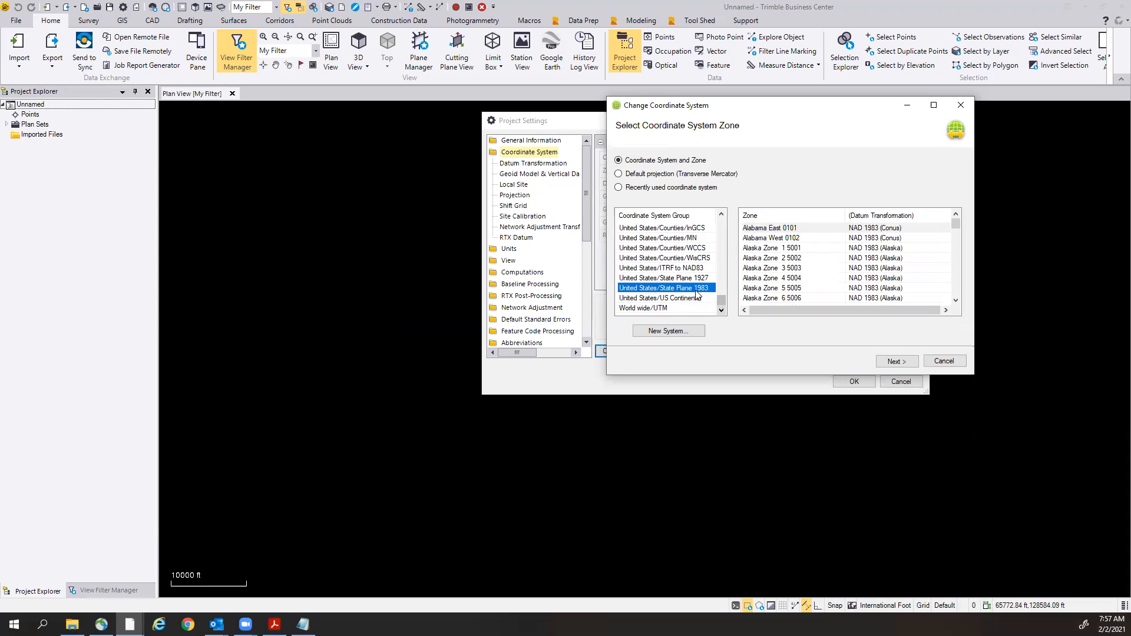
{"action": "left_click", "coordinate": [666, 269]}
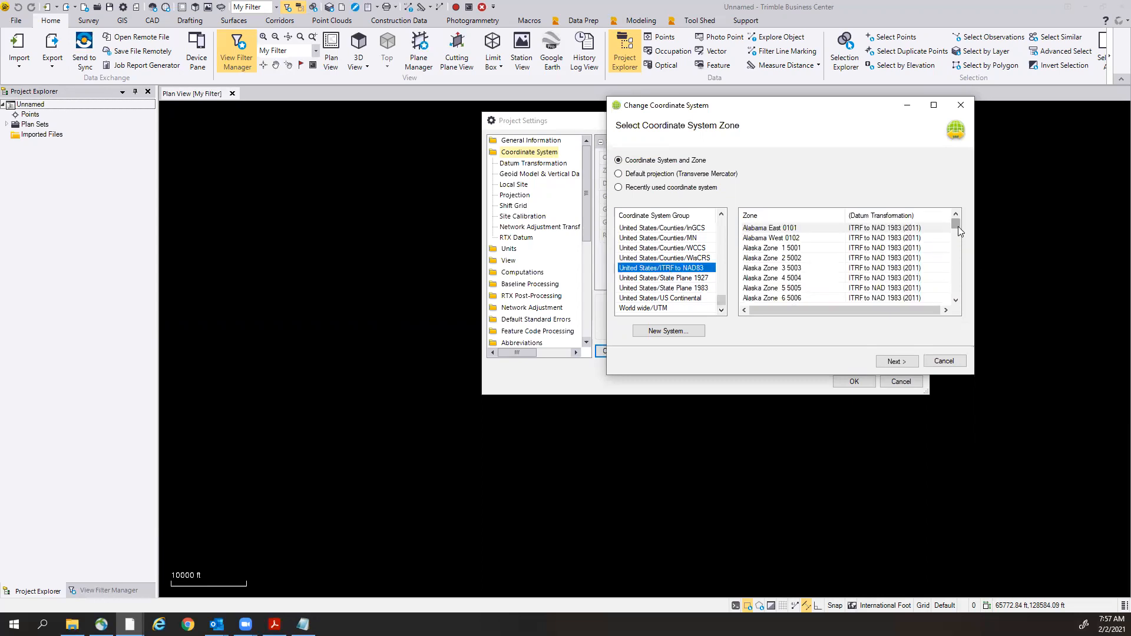
{"action": "left_click_drag", "start_coordinate": [958, 226], "coordinate": [950, 281]}
{"action": "scroll", "coordinate": [807, 261], "scroll_direction": "up", "scroll_amount": 10}
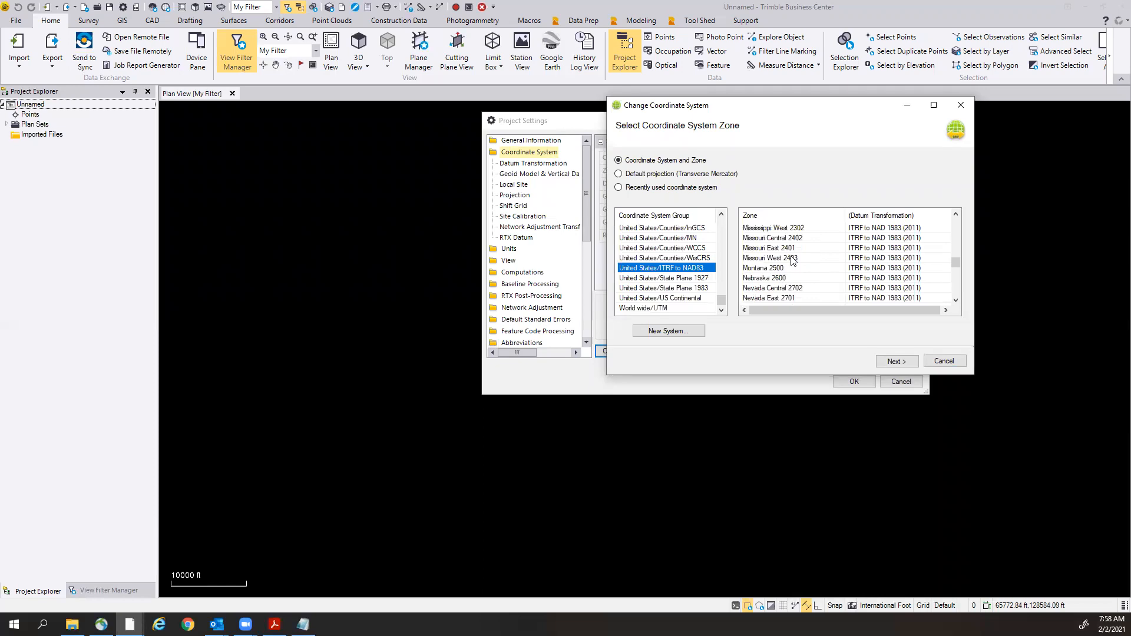
{"action": "scroll", "coordinate": [793, 261], "scroll_direction": "down", "scroll_amount": 2}
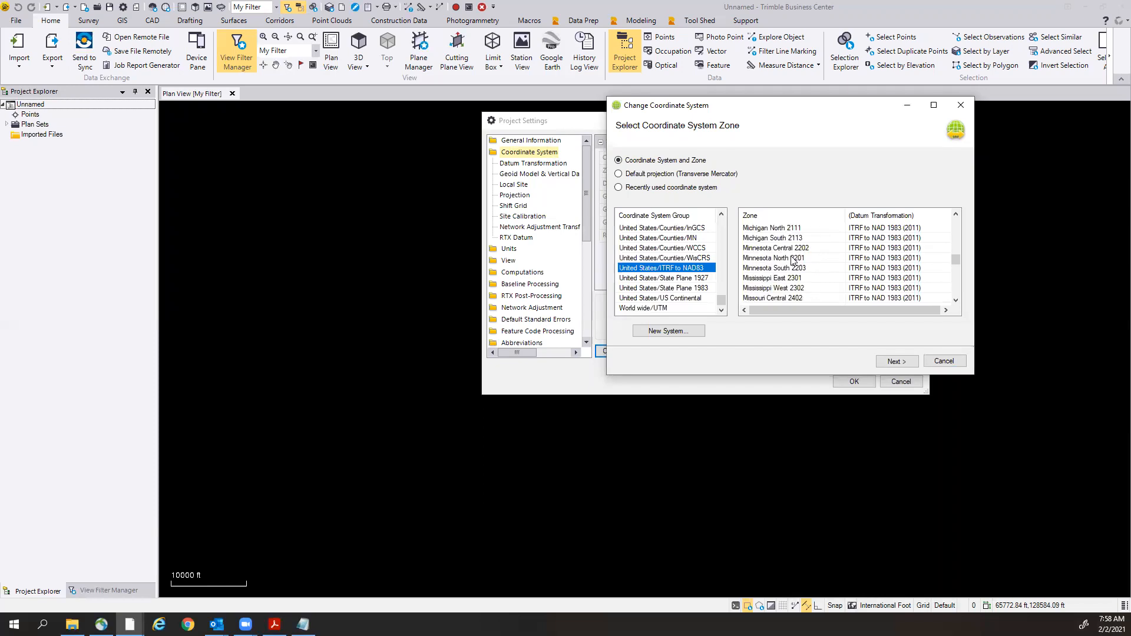
{"action": "scroll", "coordinate": [793, 261], "scroll_direction": "down", "scroll_amount": 1}
{"action": "left_click", "coordinate": [769, 298]}
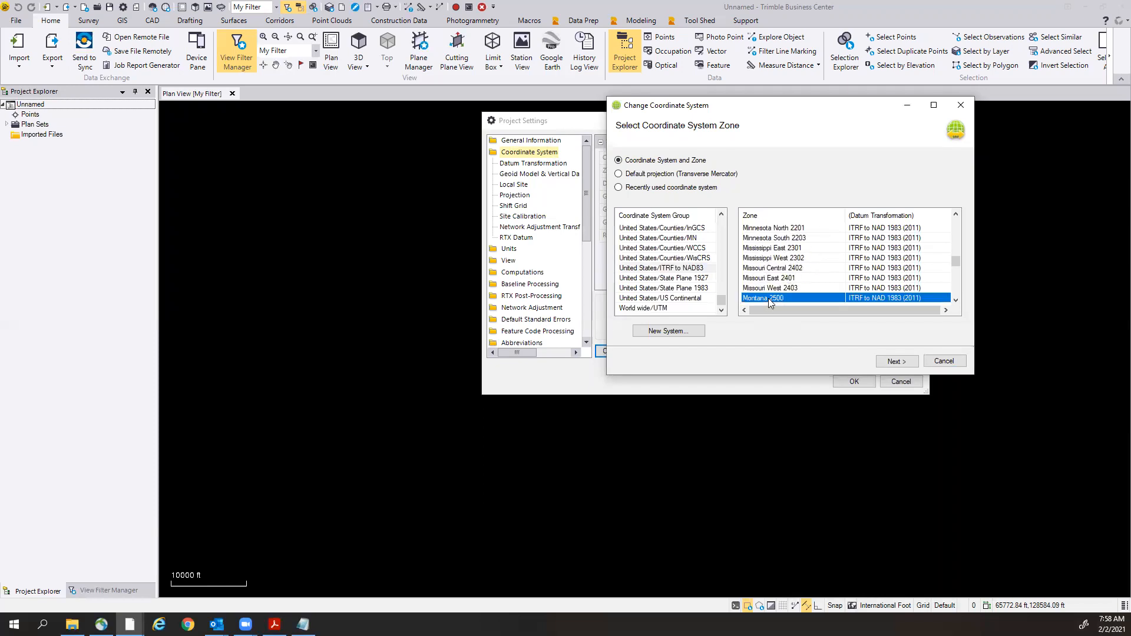
{"action": "left_click", "coordinate": [897, 362]}
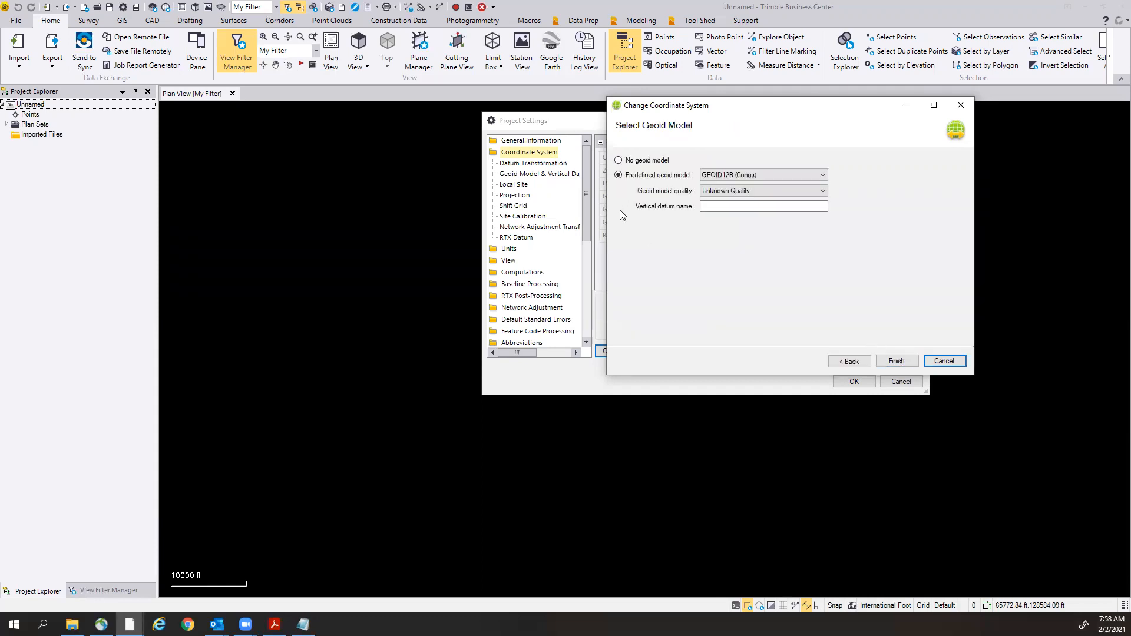
Set the predefined geoid model to GEOID12A (Conus) with Survey Quality, and apply the coordinate system and project settings.
{"action": "left_click", "coordinate": [716, 175]}
{"action": "scroll", "coordinate": [737, 248], "scroll_direction": "down", "scroll_amount": 2}
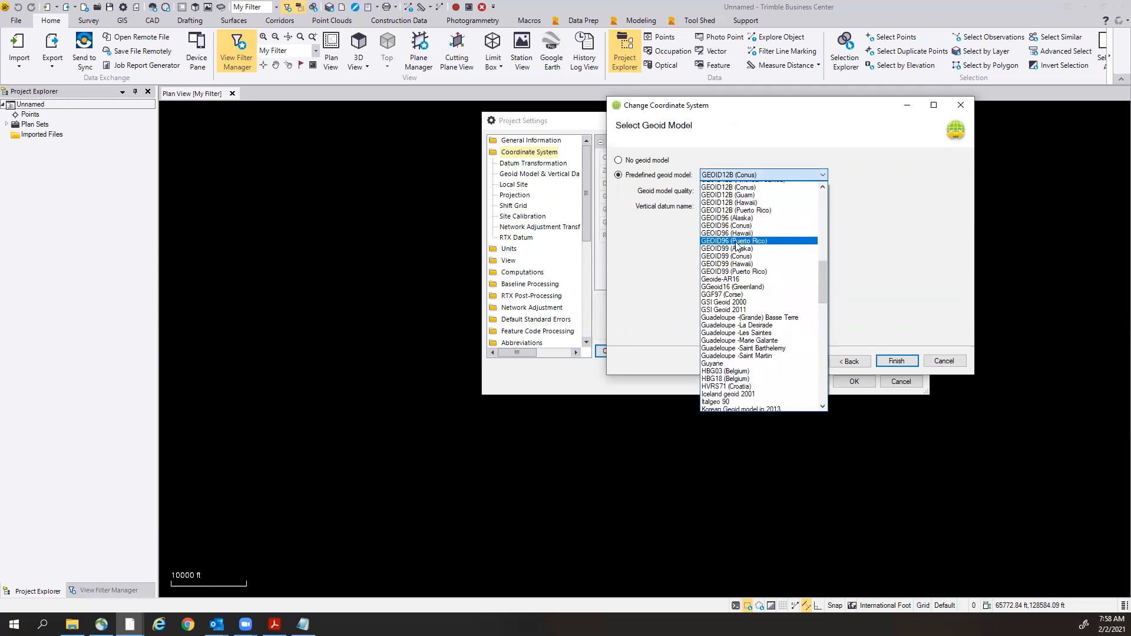
{"action": "scroll", "coordinate": [737, 246], "scroll_direction": "up", "scroll_amount": 1}
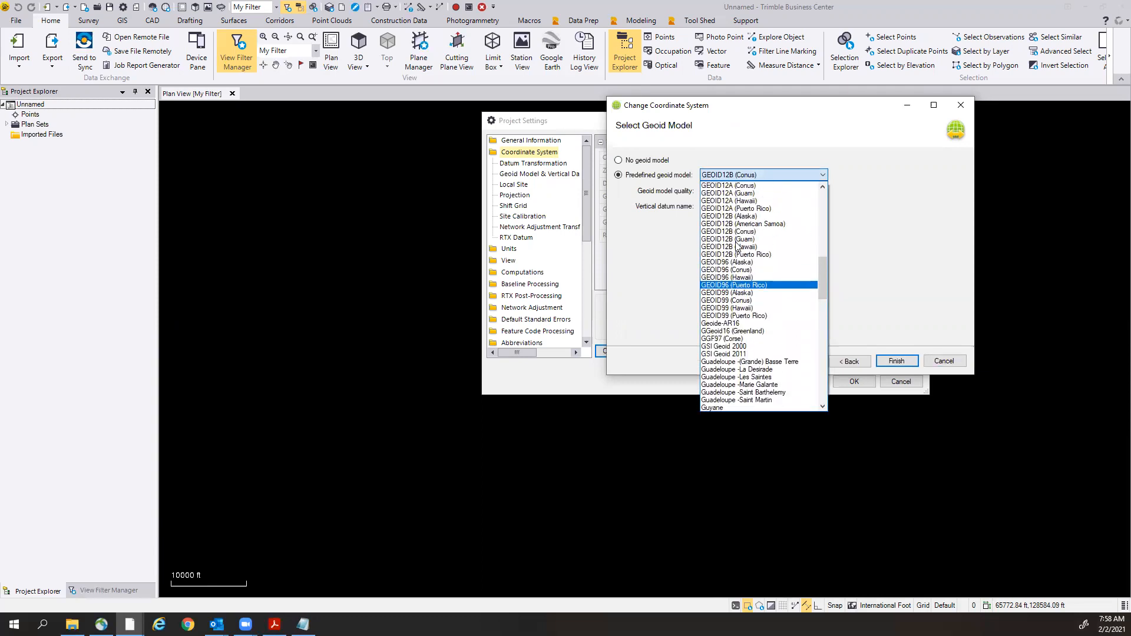
{"action": "left_click", "coordinate": [744, 186]}
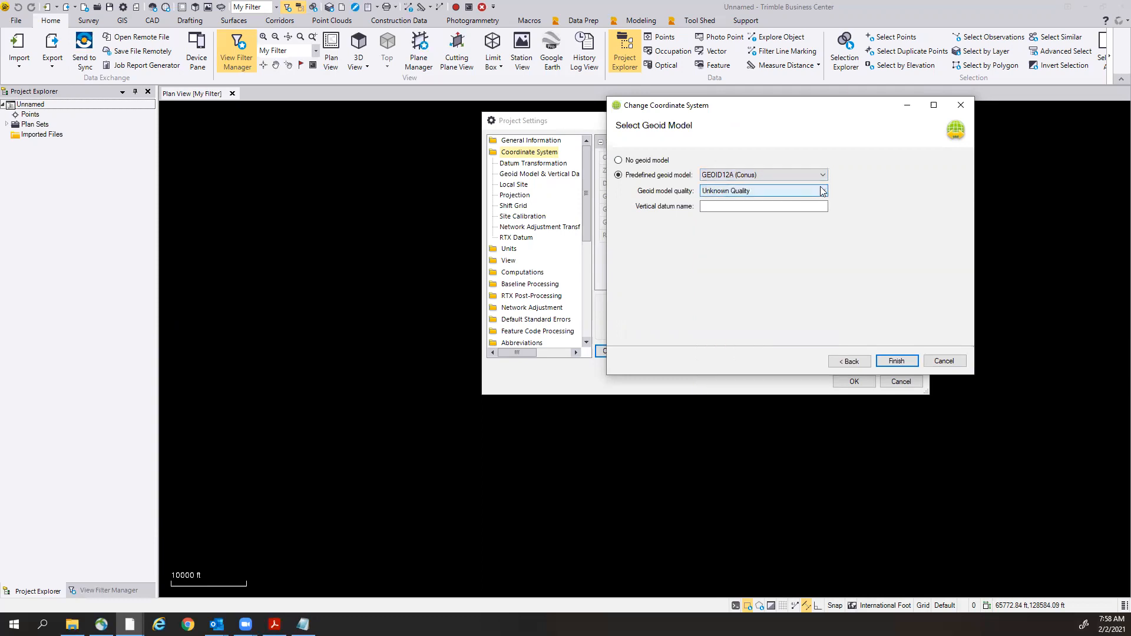
{"action": "left_click", "coordinate": [823, 193]}
{"action": "left_click", "coordinate": [782, 218]}
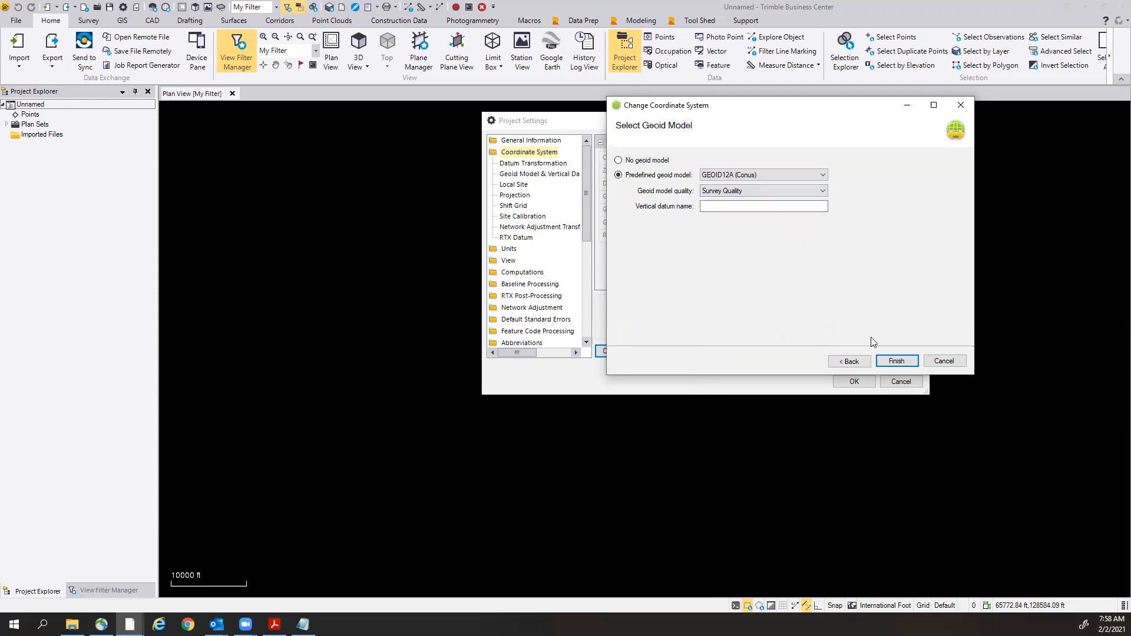
{"action": "left_click", "coordinate": [896, 362]}
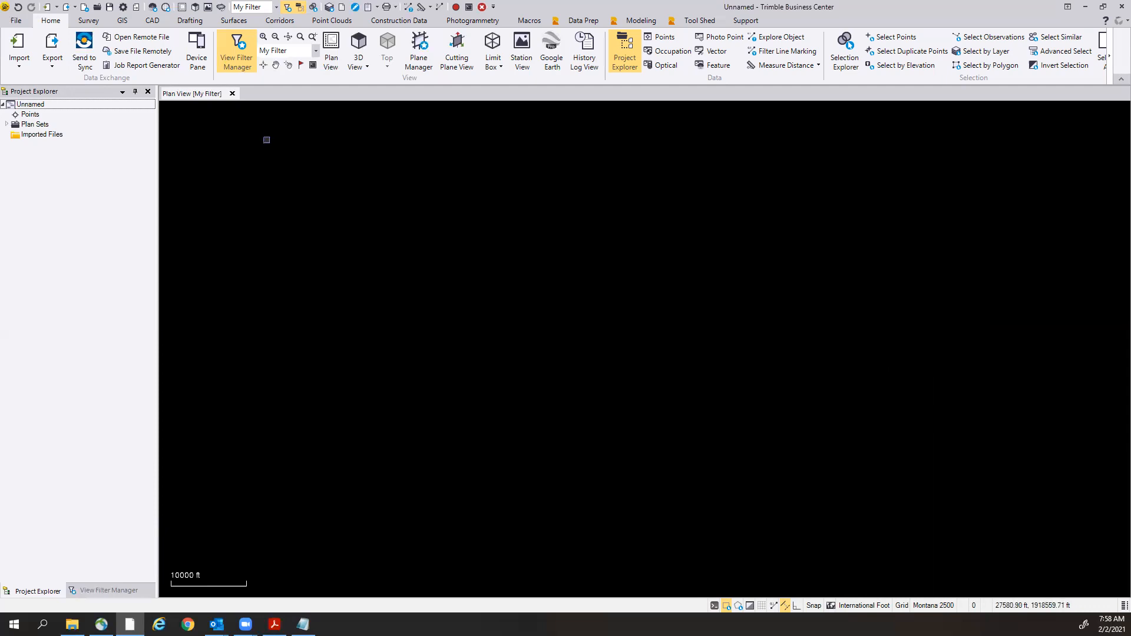
Save the project as 8107111 in the folder C:\mdtdata\Projects\8107111\TBC.
{"action": "left_click", "coordinate": [109, 10]}
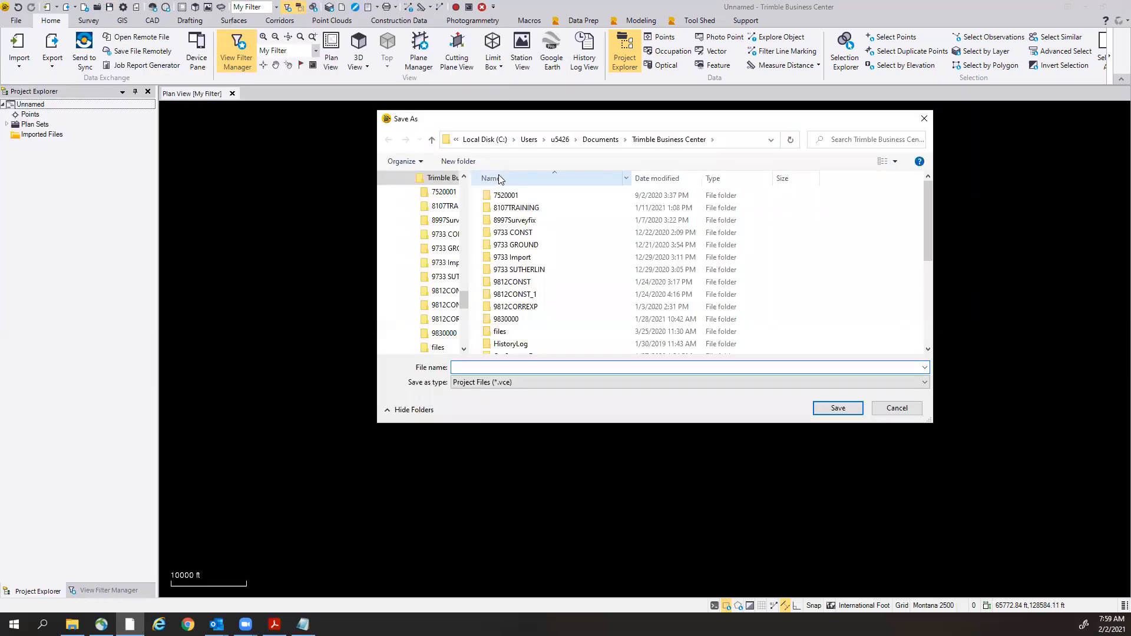
{"action": "left_click_drag", "start_coordinate": [464, 300], "coordinate": [465, 196]}
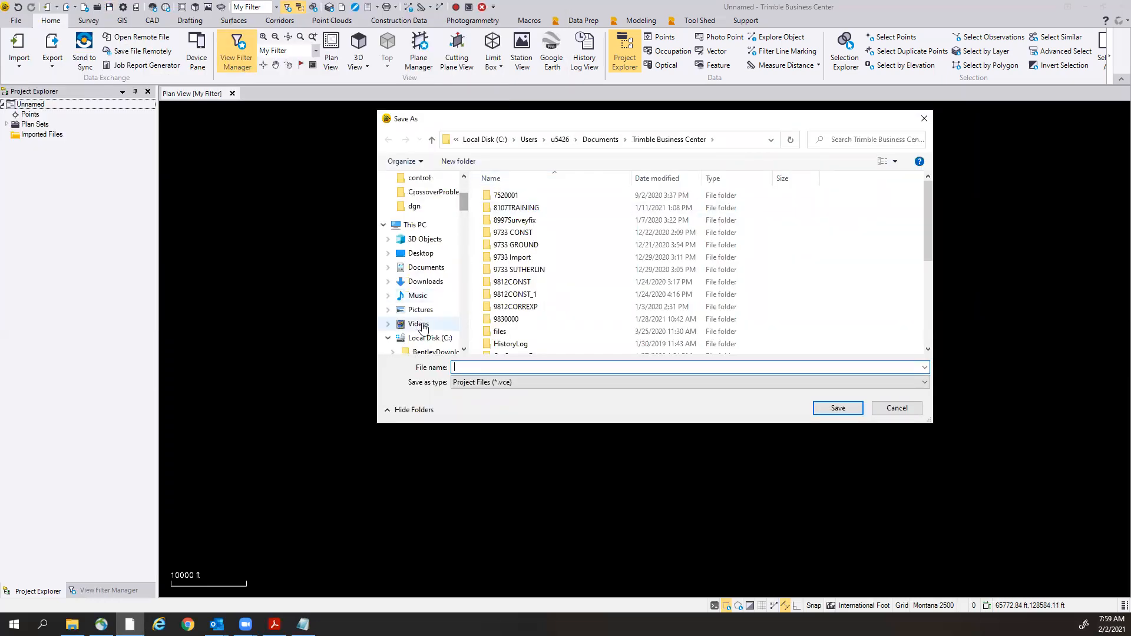
{"action": "left_click", "coordinate": [427, 340]}
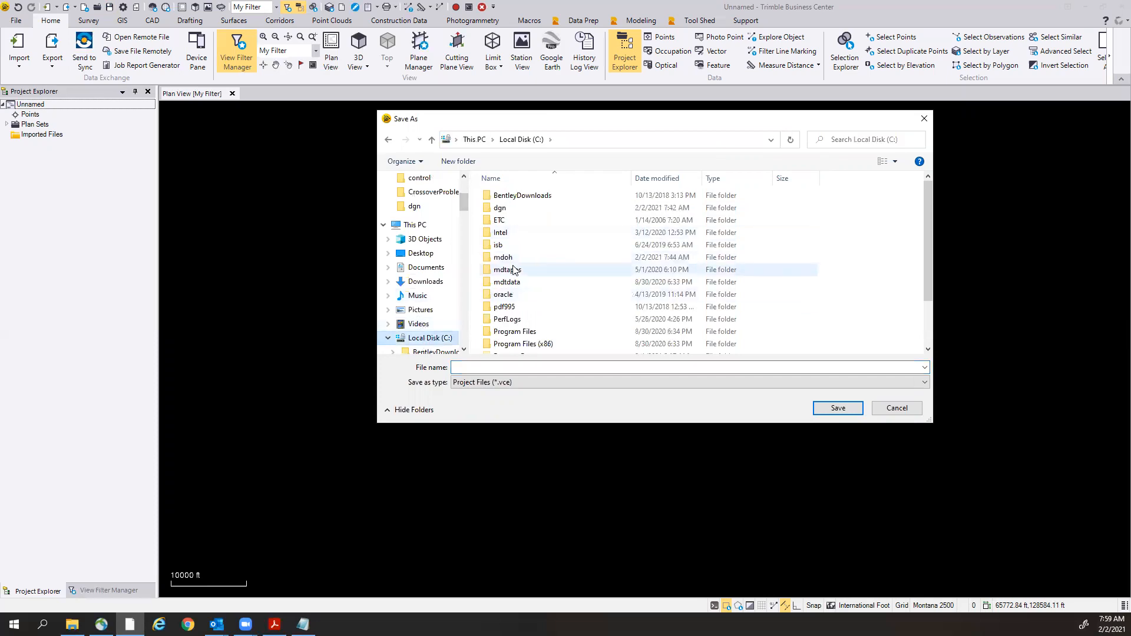
{"action": "double_click", "coordinate": [515, 287]}
{"action": "double_click", "coordinate": [512, 260]}
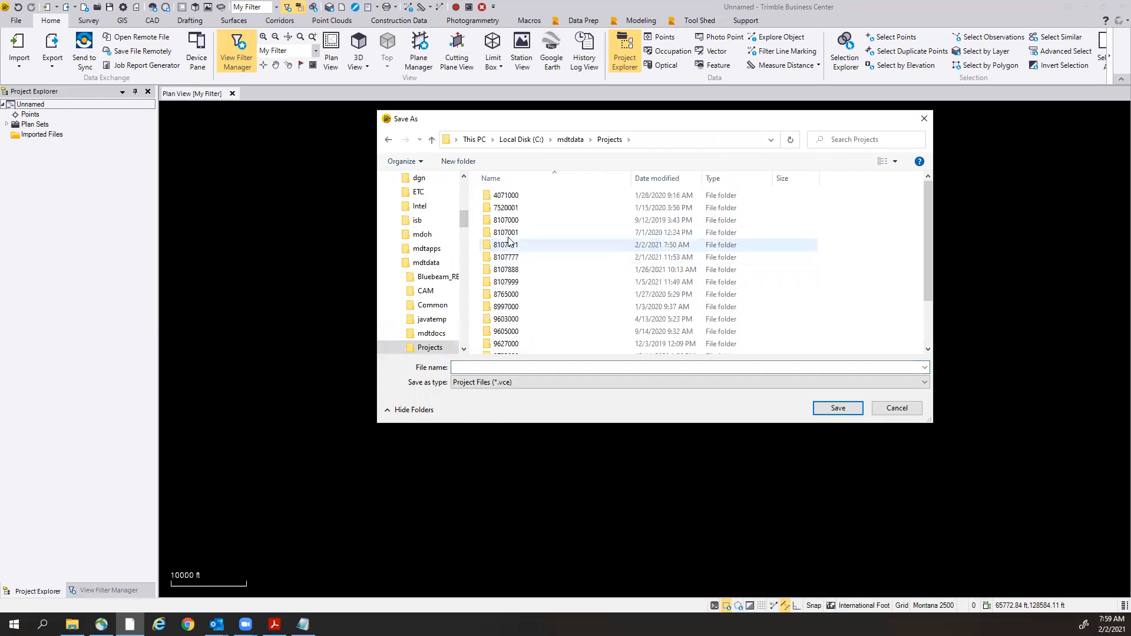
{"action": "double_click", "coordinate": [510, 246]}
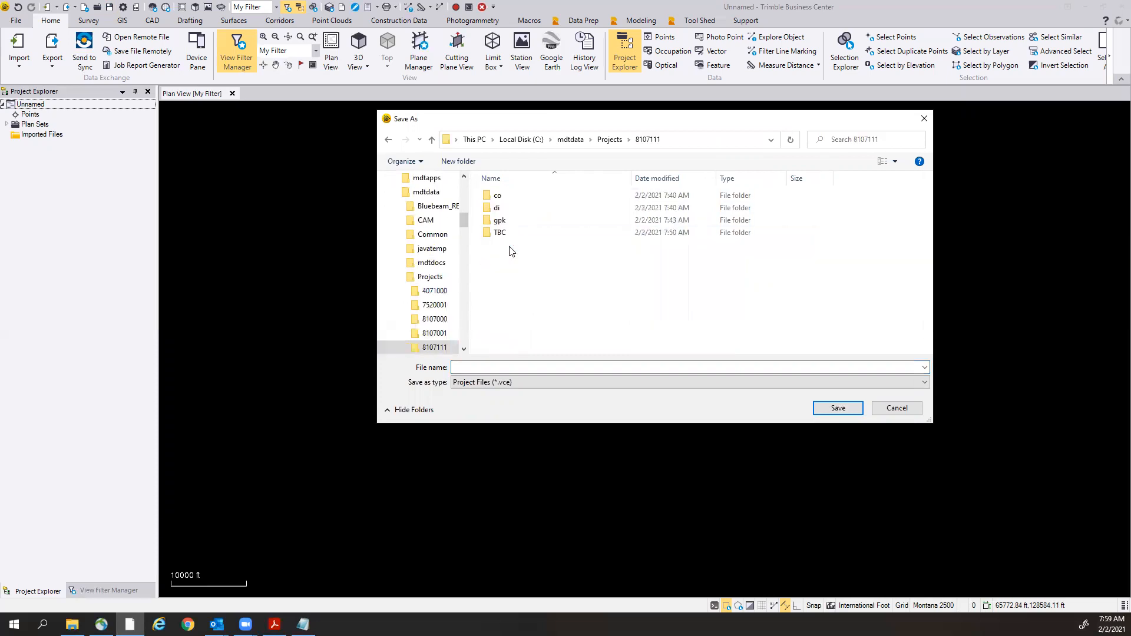
{"action": "double_click", "coordinate": [498, 232]}
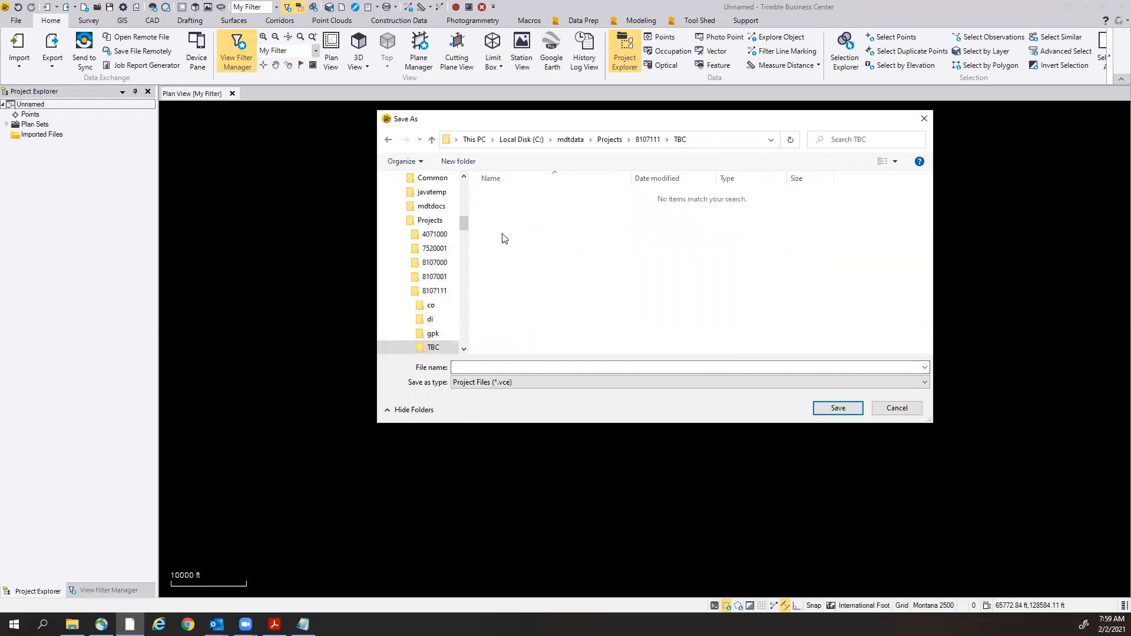
{"action": "left_click", "coordinate": [507, 372]}
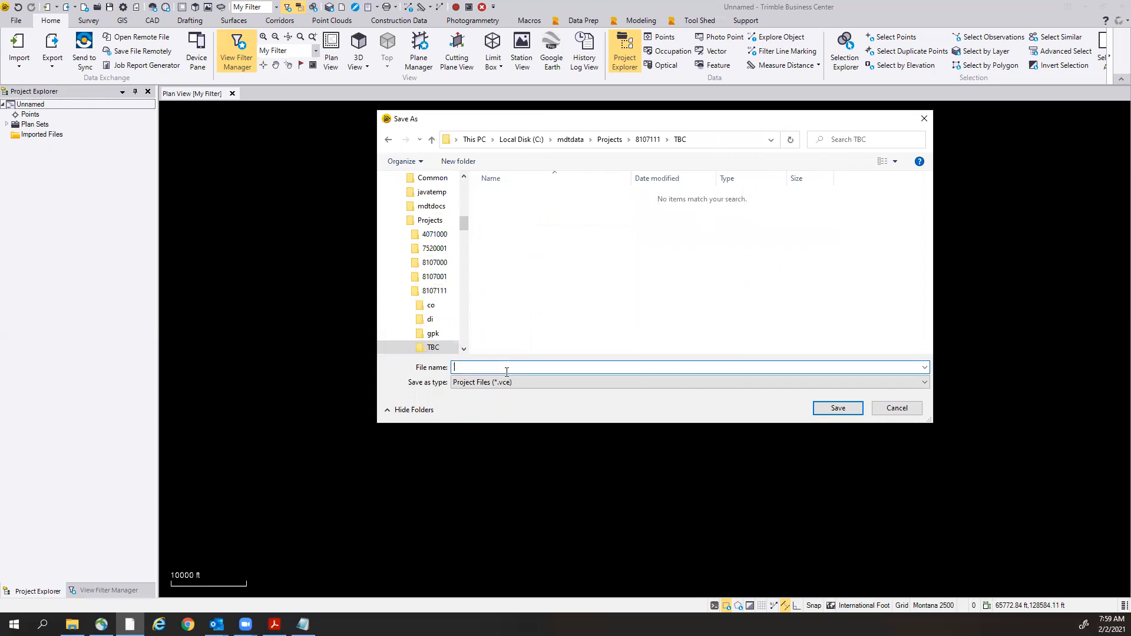
{"action": "type", "text": "8107111"}
{"action": "left_click", "coordinate": [836, 411]}
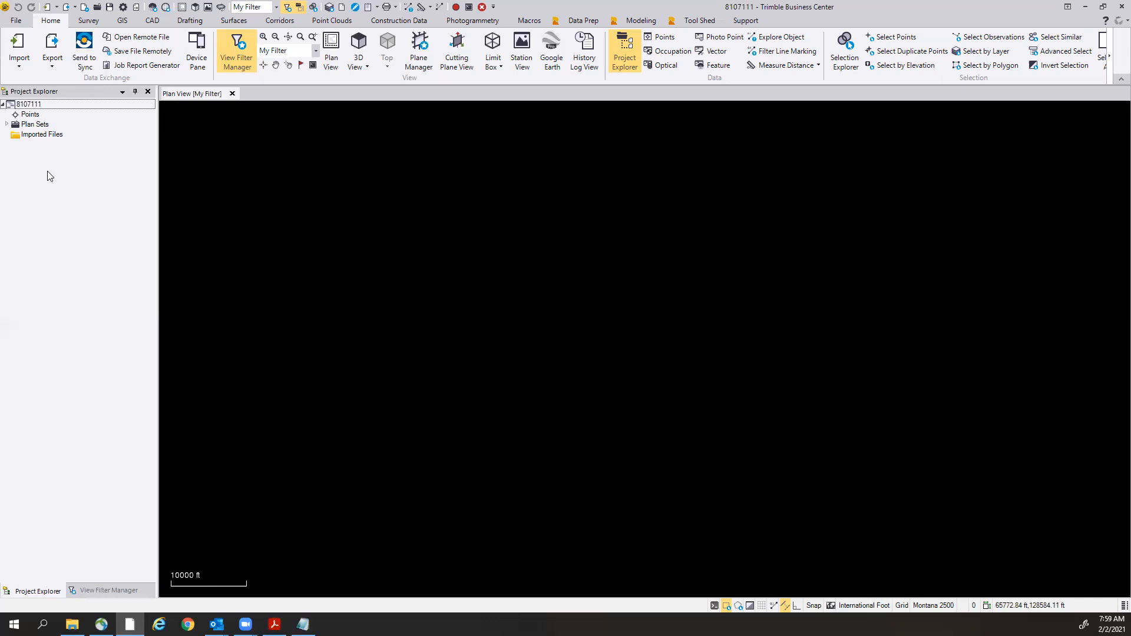
{"action": "left_click", "coordinate": [90, 21]}
{"action": "left_click", "coordinate": [123, 21]}
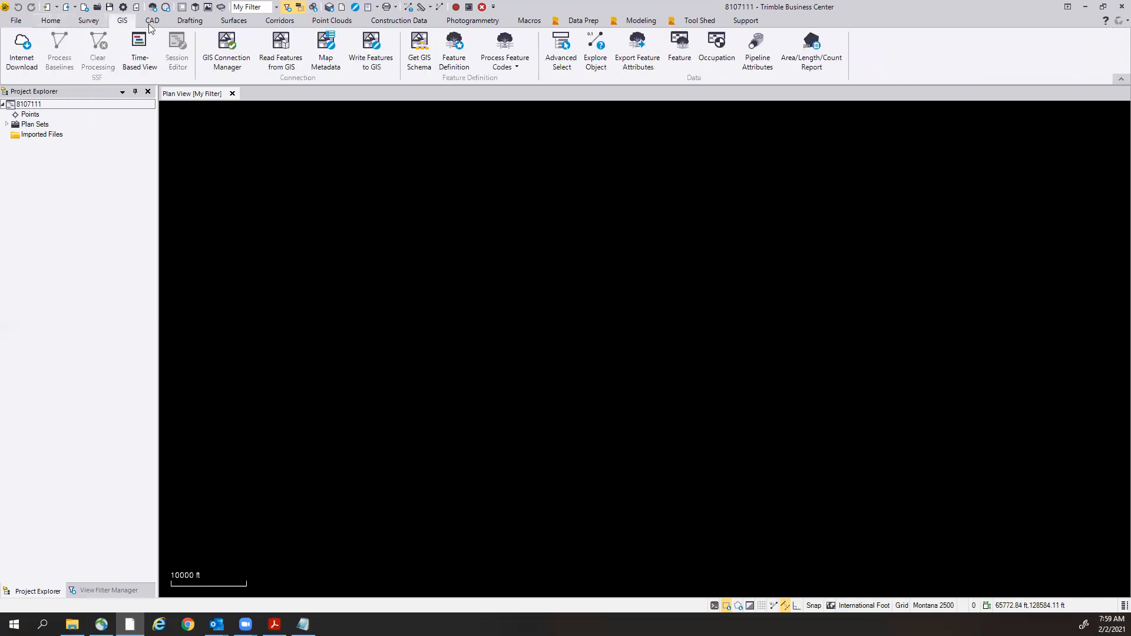
{"action": "left_click", "coordinate": [152, 21]}
{"action": "left_click", "coordinate": [189, 21]}
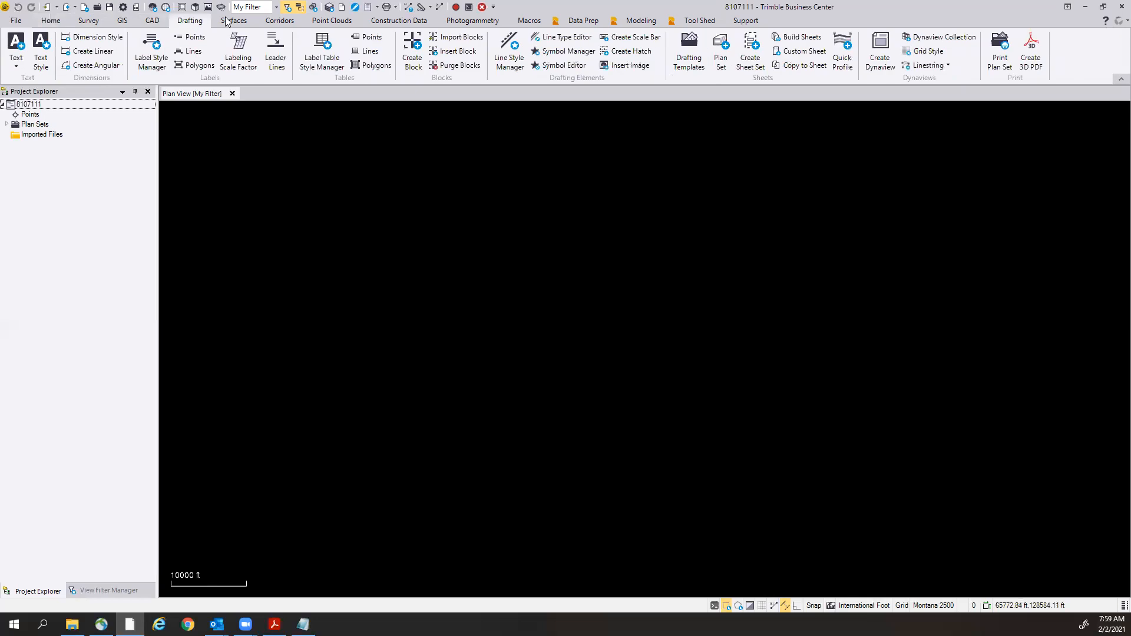
{"action": "left_click", "coordinate": [242, 23]}
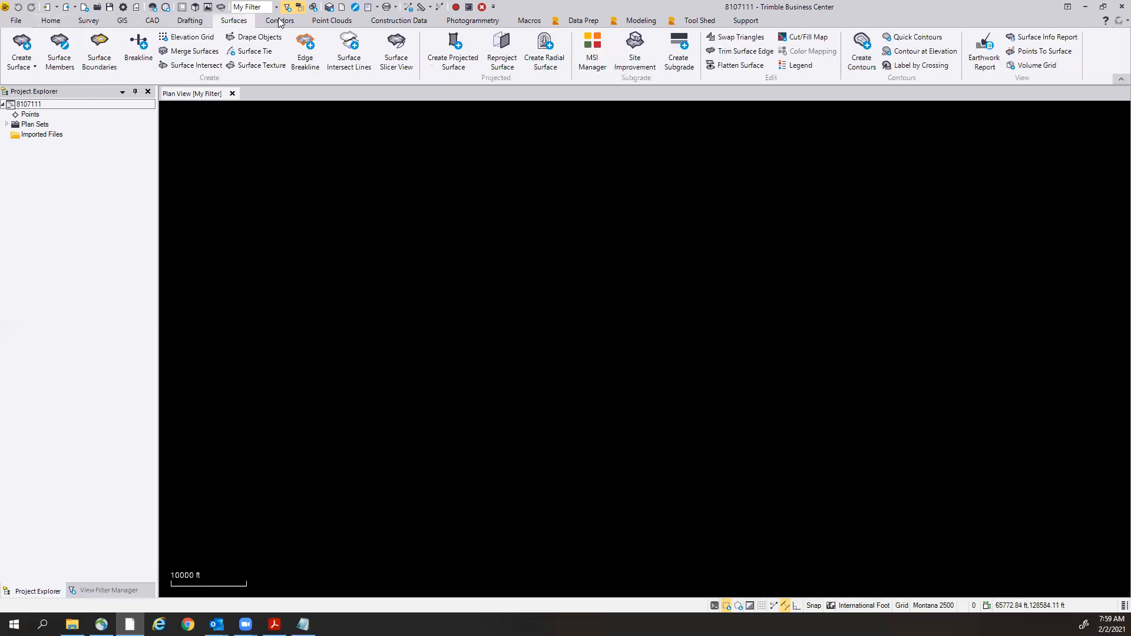
{"action": "left_click", "coordinate": [281, 21]}
{"action": "scroll", "coordinate": [288, 23], "scroll_direction": "down", "scroll_amount": 1}
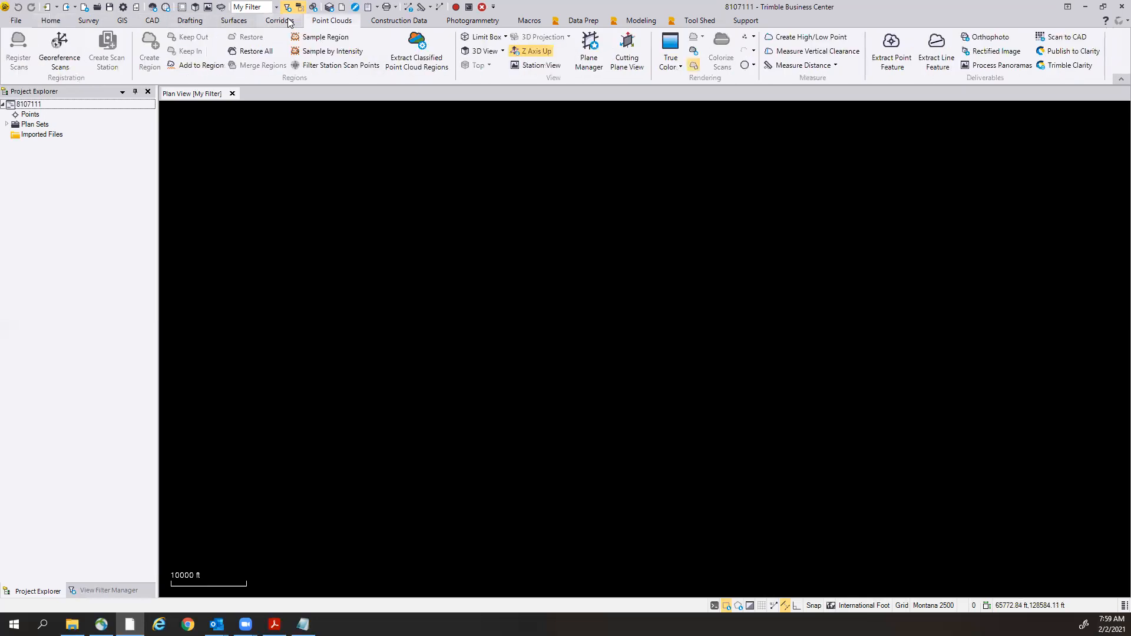
{"action": "left_click", "coordinate": [47, 21]}
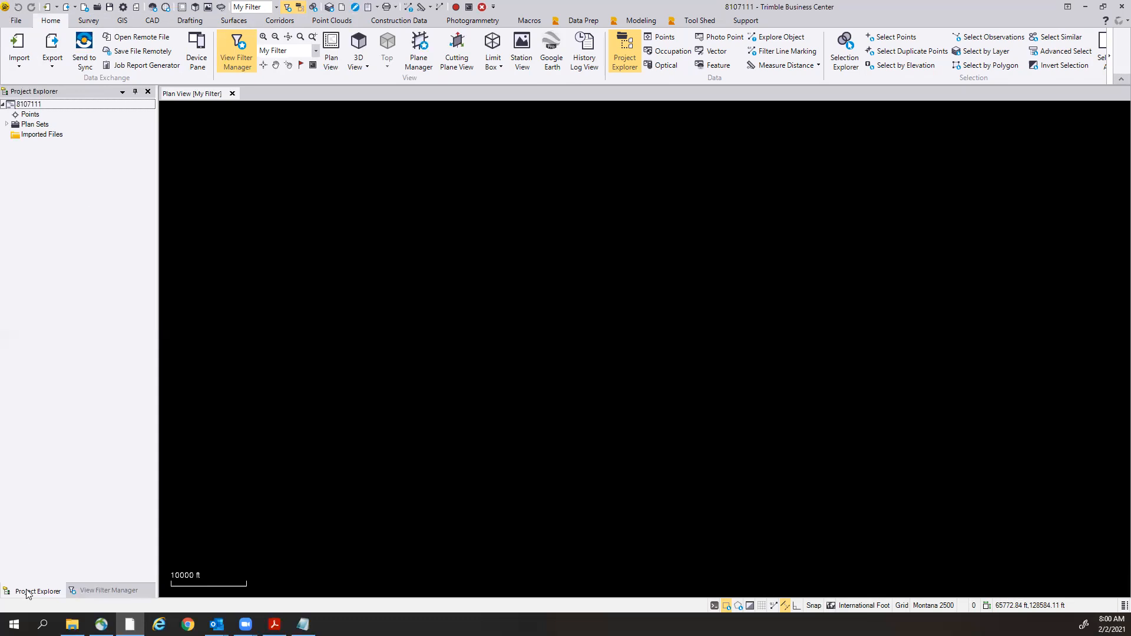
Examine the full layer list in the View Filter Manager, and return to the Project Explorer.
{"action": "left_click", "coordinate": [96, 591]}
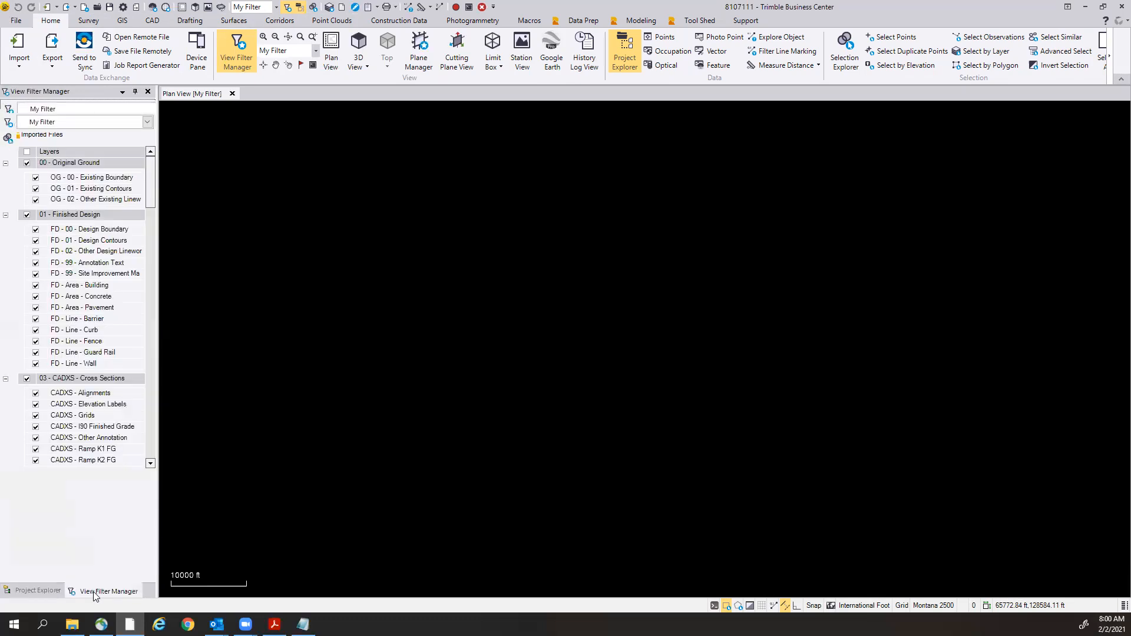
{"action": "left_click", "coordinate": [41, 592]}
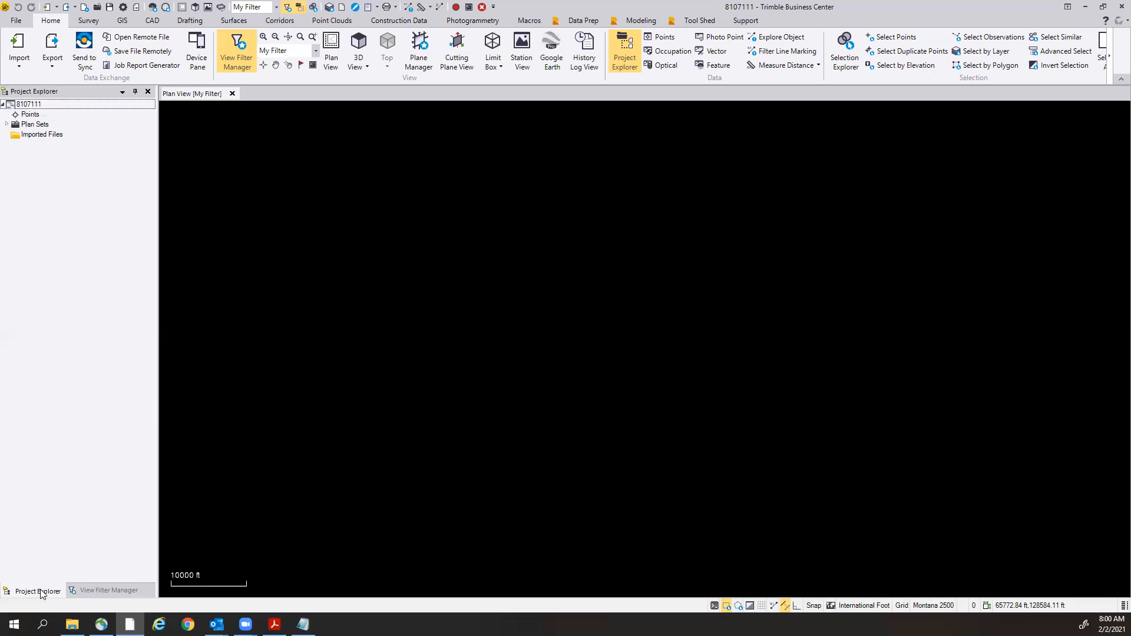
{"action": "left_click", "coordinate": [98, 591]}
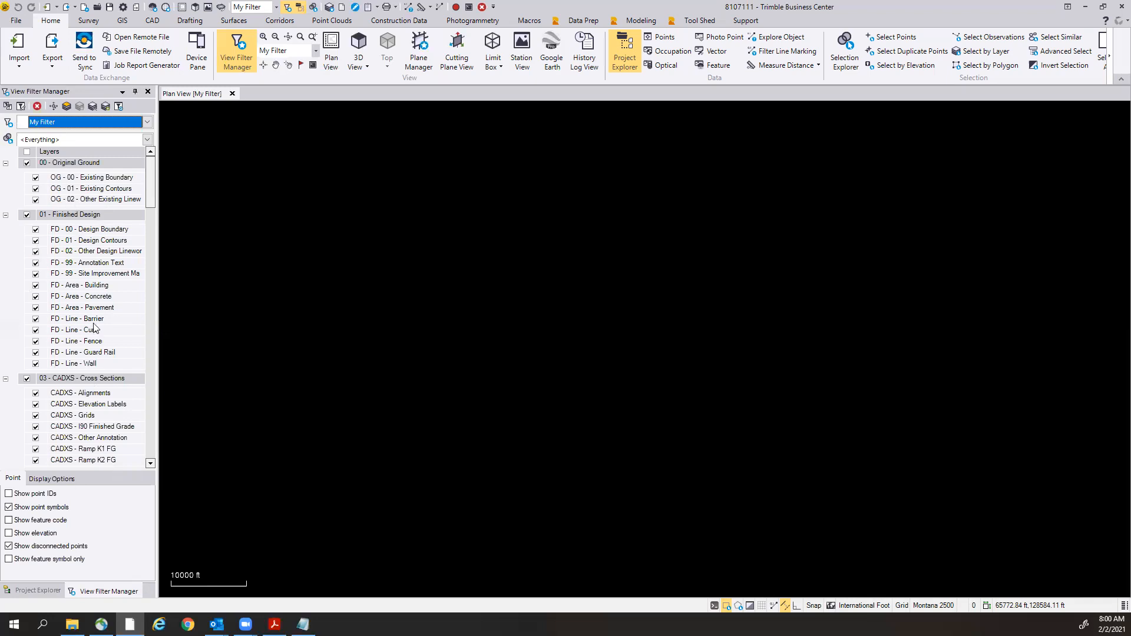
{"action": "left_click_drag", "start_coordinate": [150, 190], "coordinate": [147, 447]}
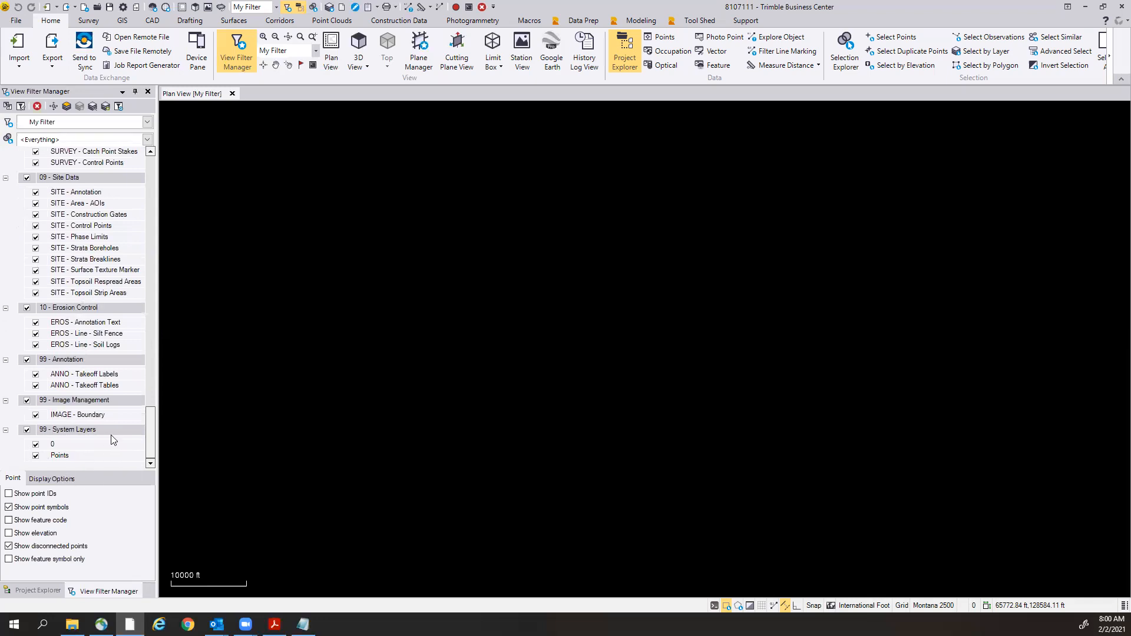
{"action": "left_click_drag", "start_coordinate": [151, 431], "coordinate": [145, 167]}
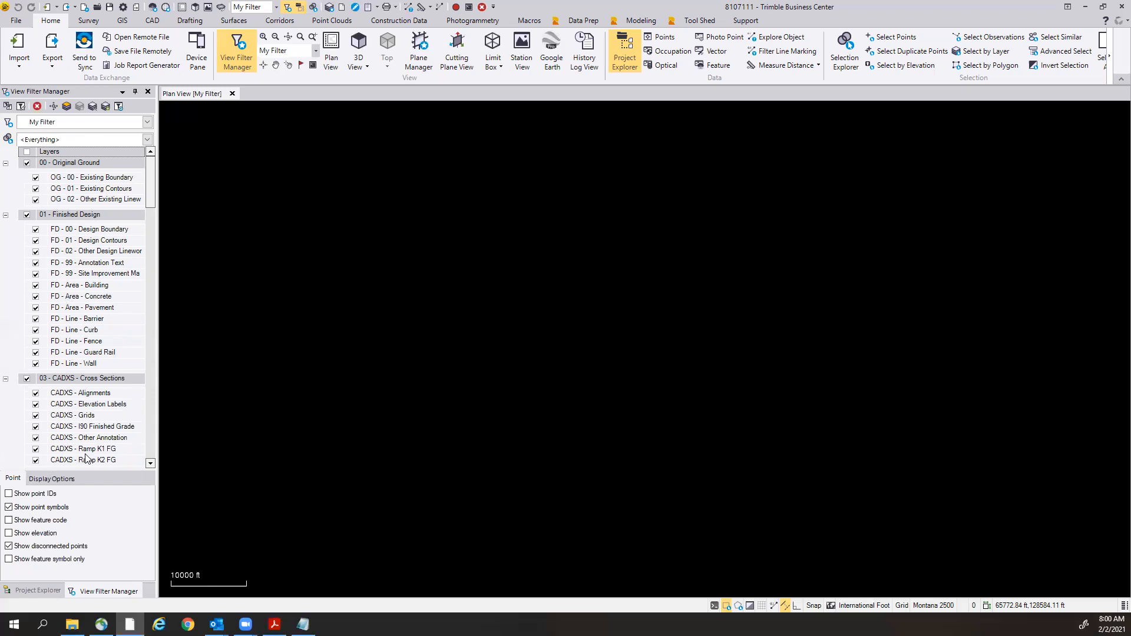
{"action": "left_click", "coordinate": [19, 592]}
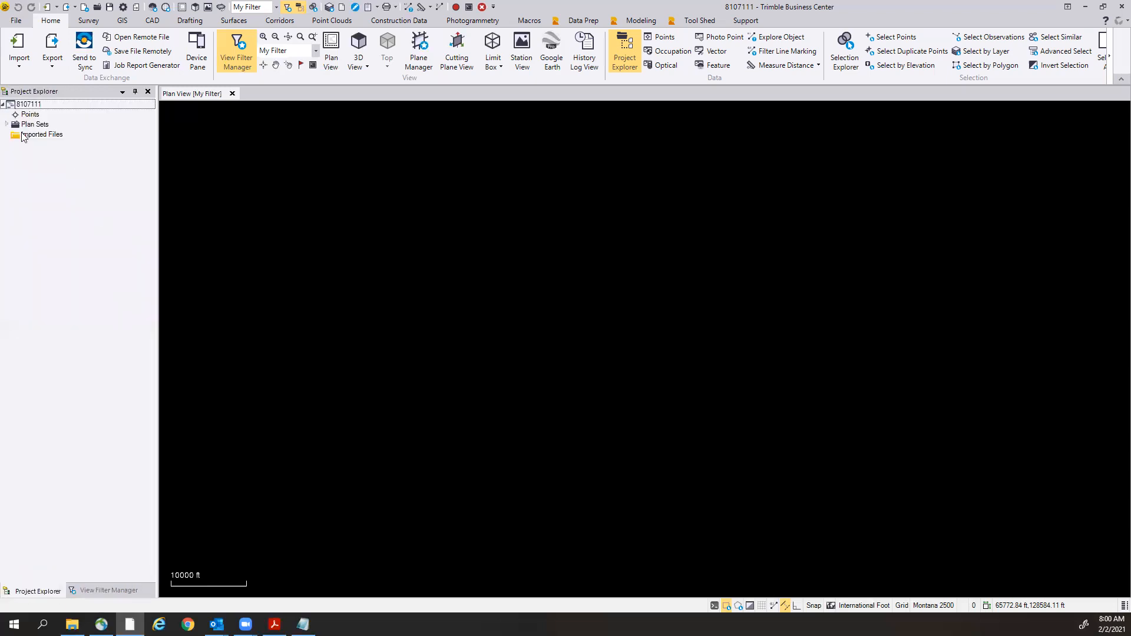
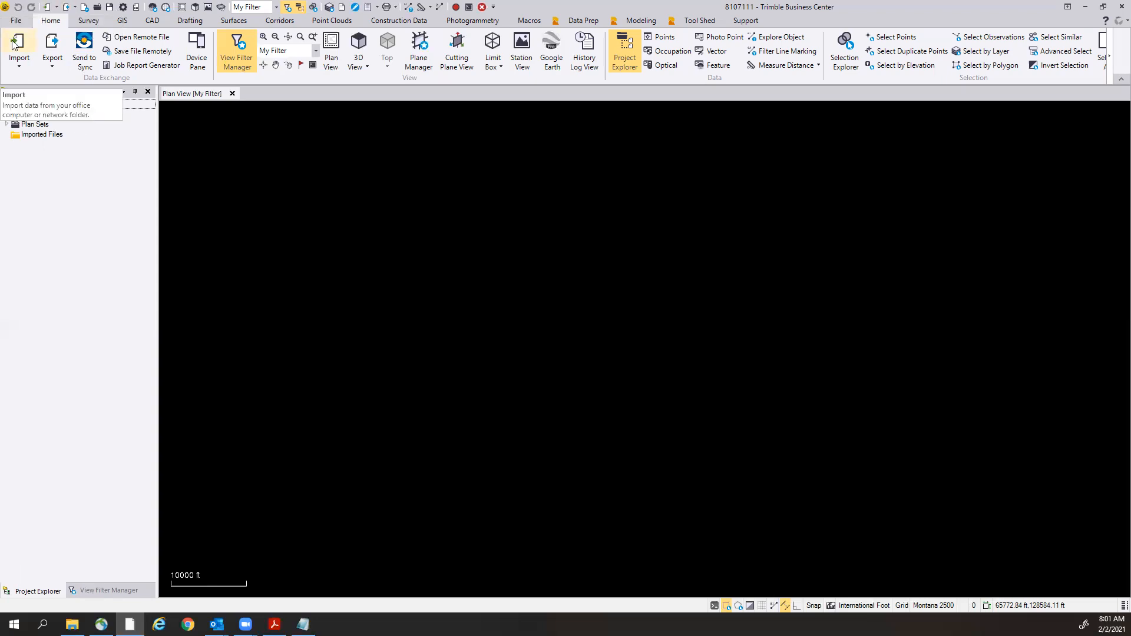
Start an import and set the import folder to C:\mdtdata\Projects\8107111\gpk\output.
{"action": "left_click", "coordinate": [47, 10]}
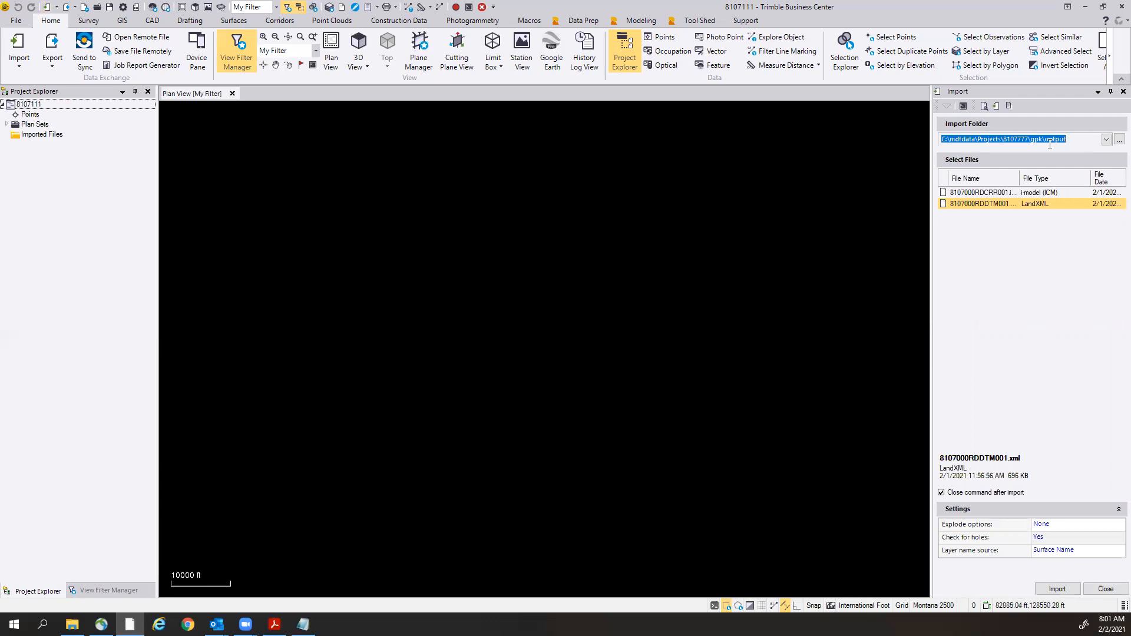
{"action": "left_click", "coordinate": [1118, 140]}
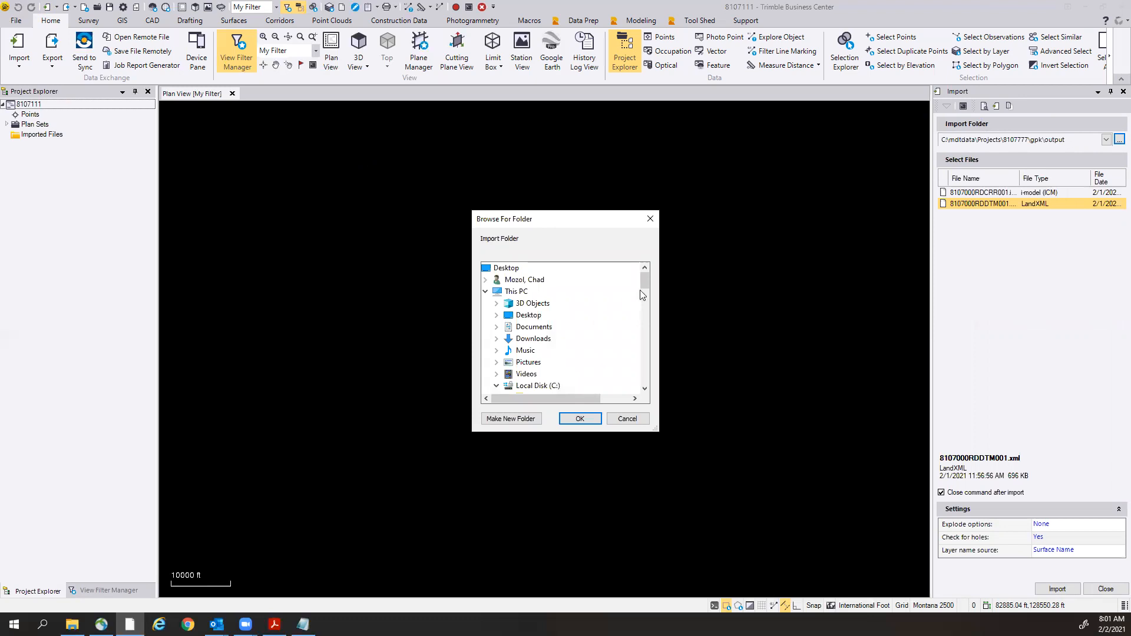
{"action": "scroll", "coordinate": [640, 283], "scroll_direction": "down", "scroll_amount": 2}
{"action": "left_click", "coordinate": [533, 328]}
{"action": "scroll", "coordinate": [535, 363], "scroll_direction": "down", "scroll_amount": 2}
{"action": "left_click", "coordinate": [537, 351]}
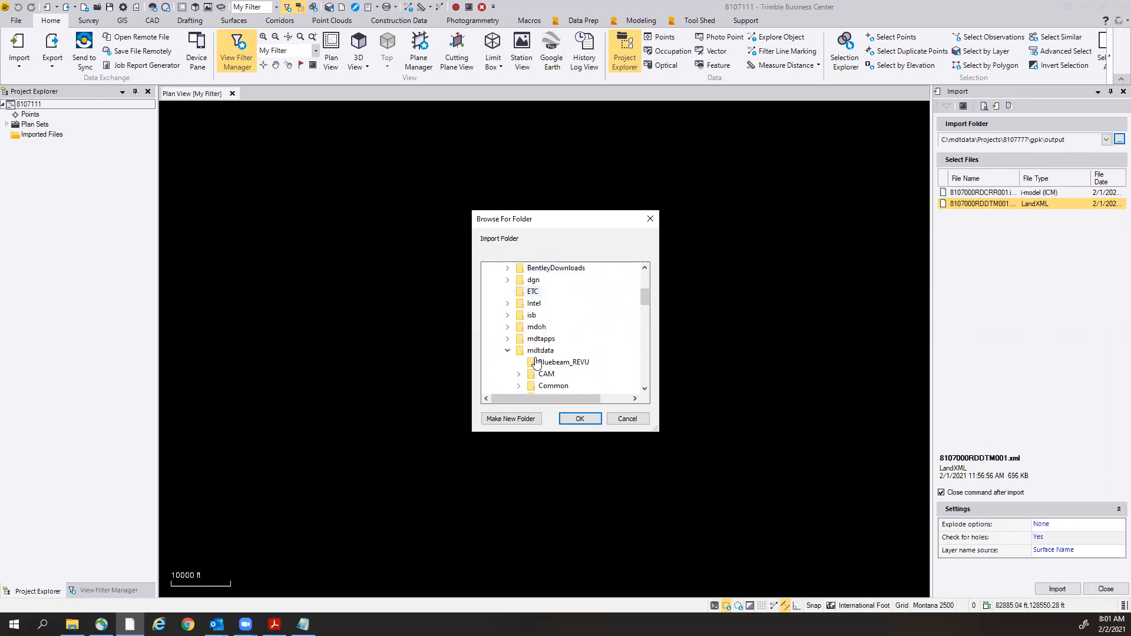
{"action": "scroll", "coordinate": [536, 353], "scroll_direction": "down", "scroll_amount": 5}
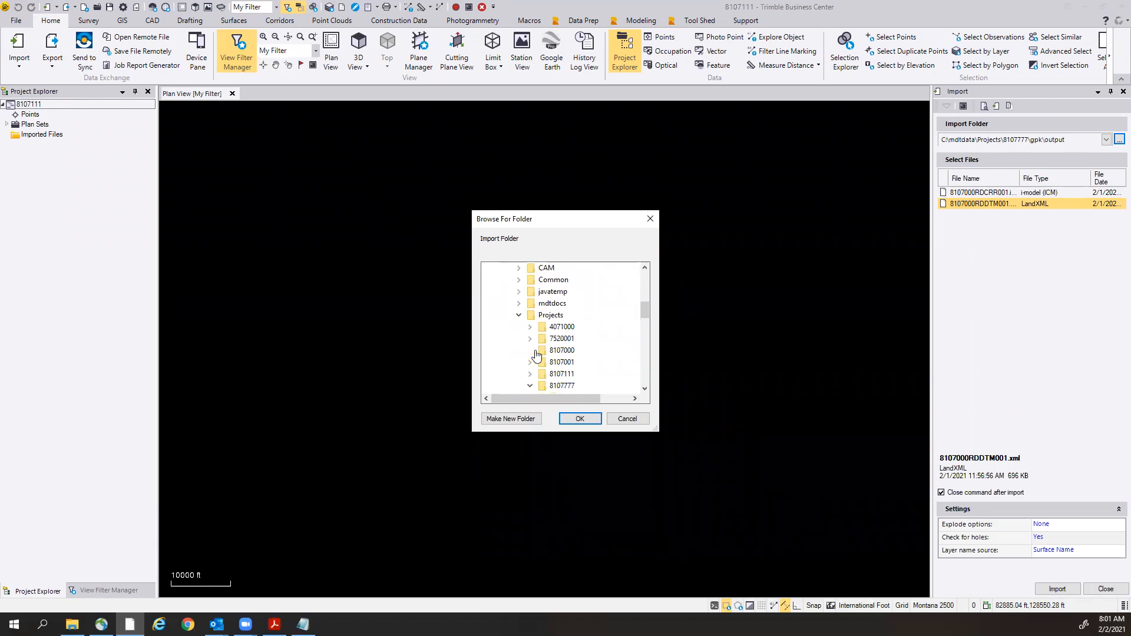
{"action": "left_click", "coordinate": [537, 339]}
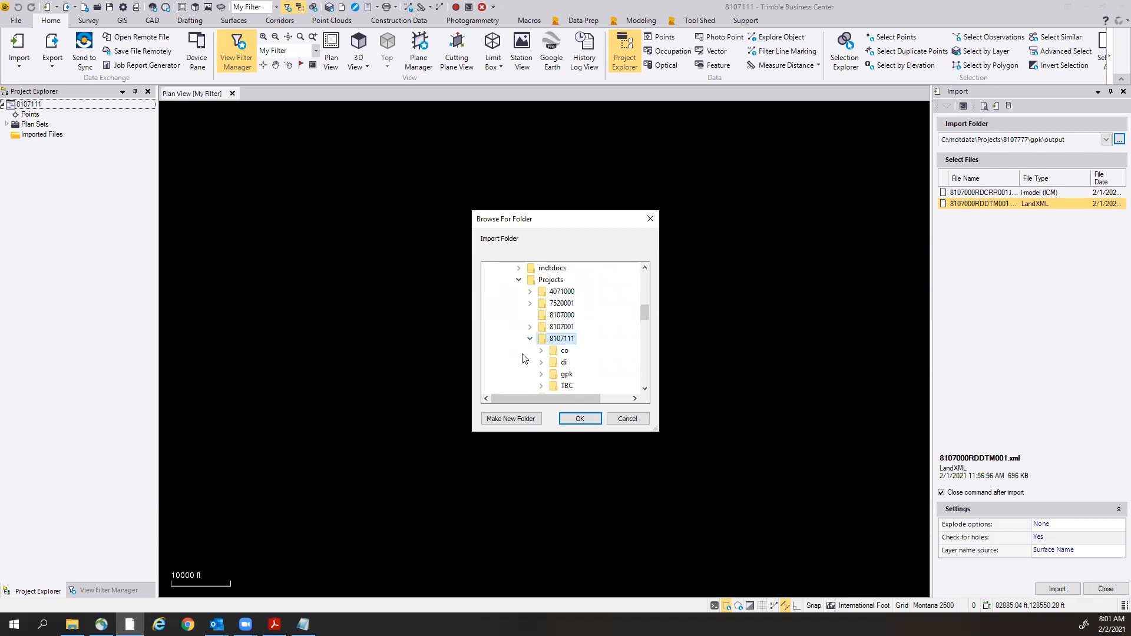
{"action": "scroll", "coordinate": [530, 354], "scroll_direction": "down", "scroll_amount": 1}
{"action": "left_click", "coordinate": [541, 339]}
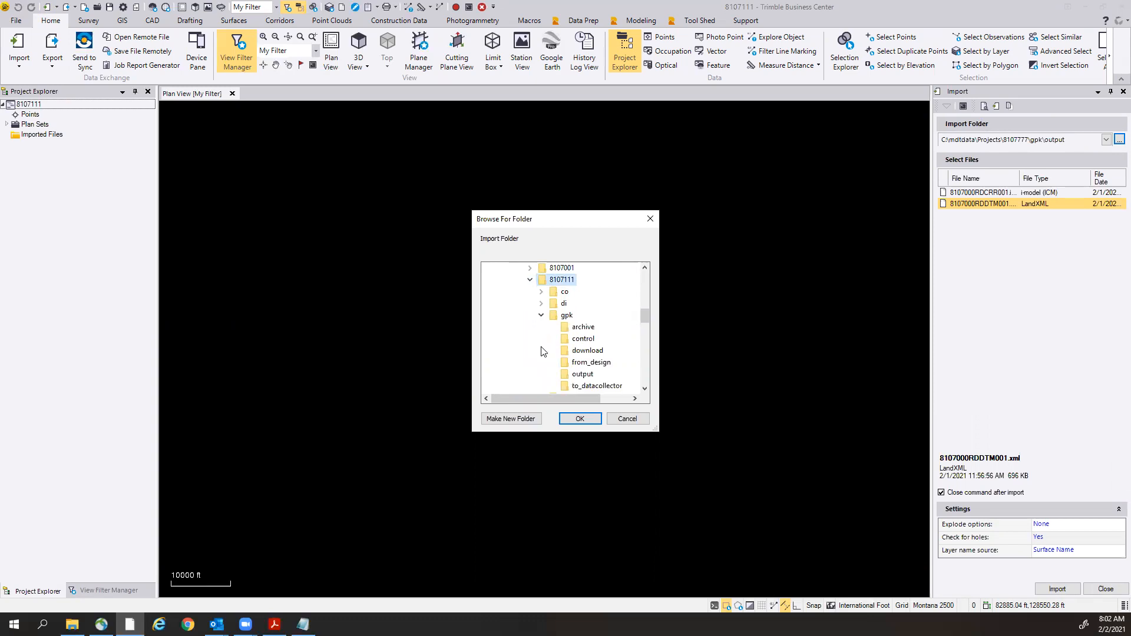
{"action": "left_click", "coordinate": [580, 374]}
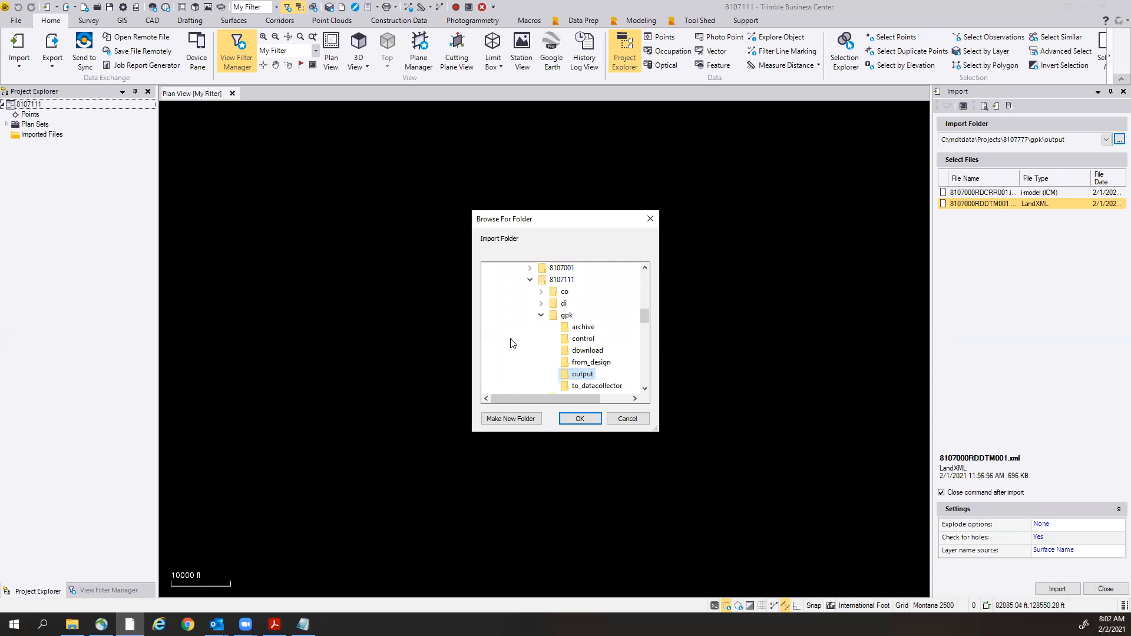
{"action": "left_click", "coordinate": [579, 419]}
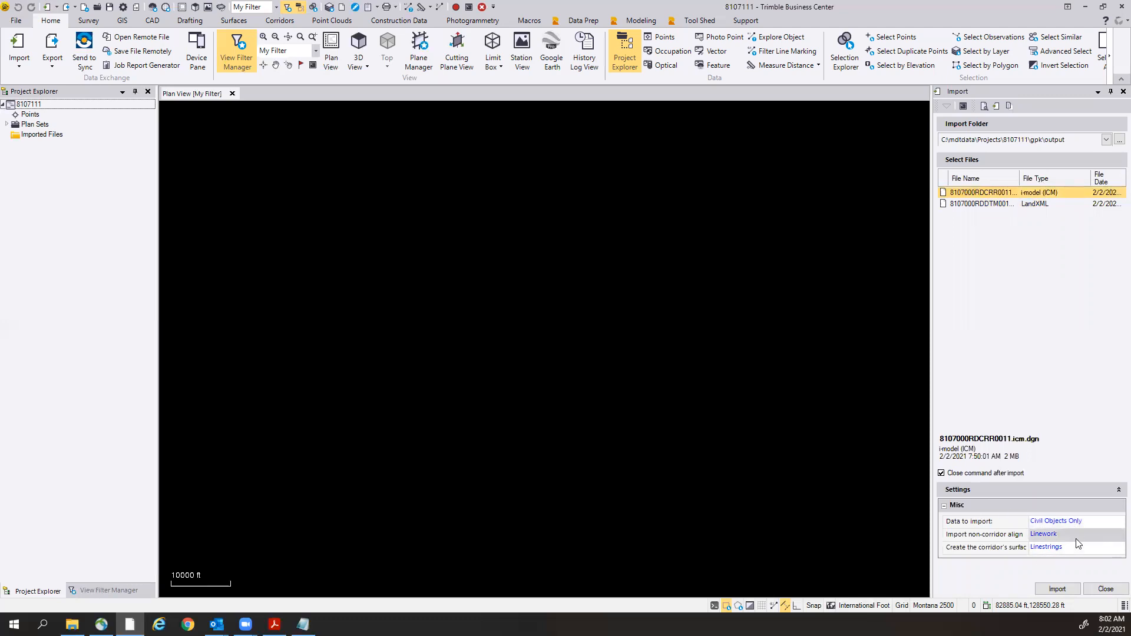
For the i-model 8107000RDCRR0011.icm.dgn, set the data to import to Civil Objects Only and non-corridor alignments to Linework.
{"action": "left_click", "coordinate": [1051, 521]}
{"action": "left_click", "coordinate": [1051, 522]}
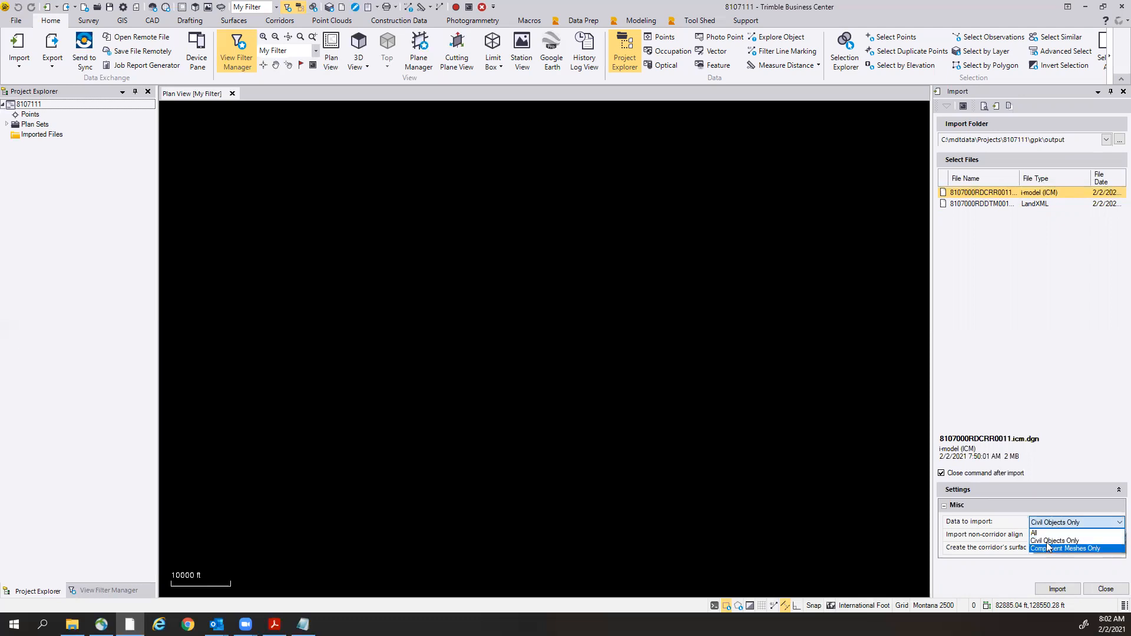
{"action": "left_click", "coordinate": [1045, 541]}
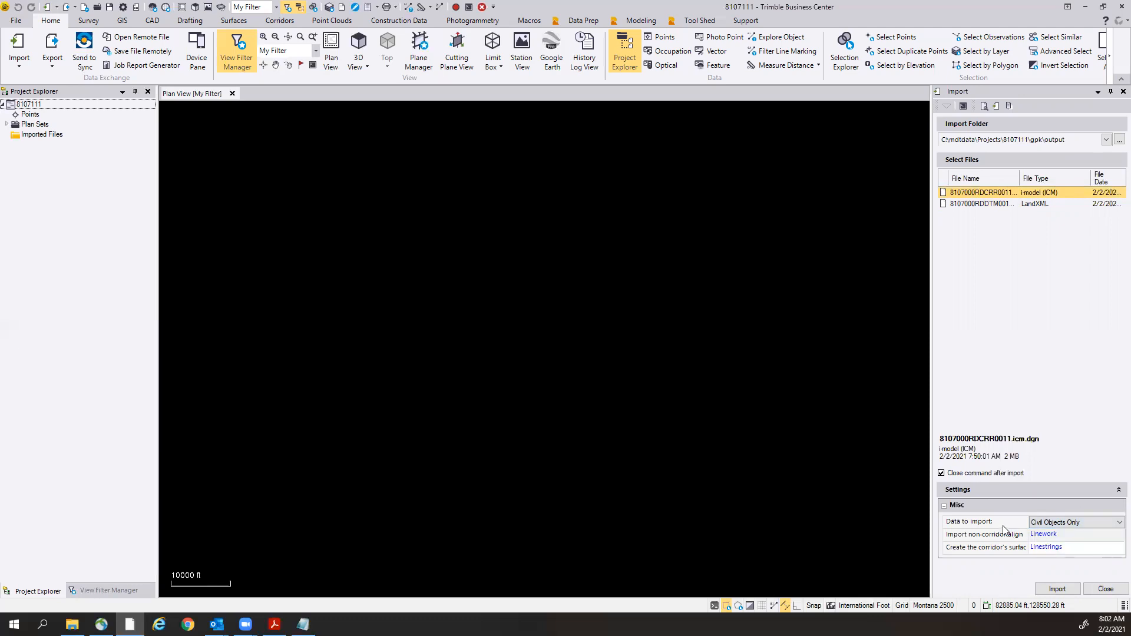
{"action": "left_click", "coordinate": [1054, 535]}
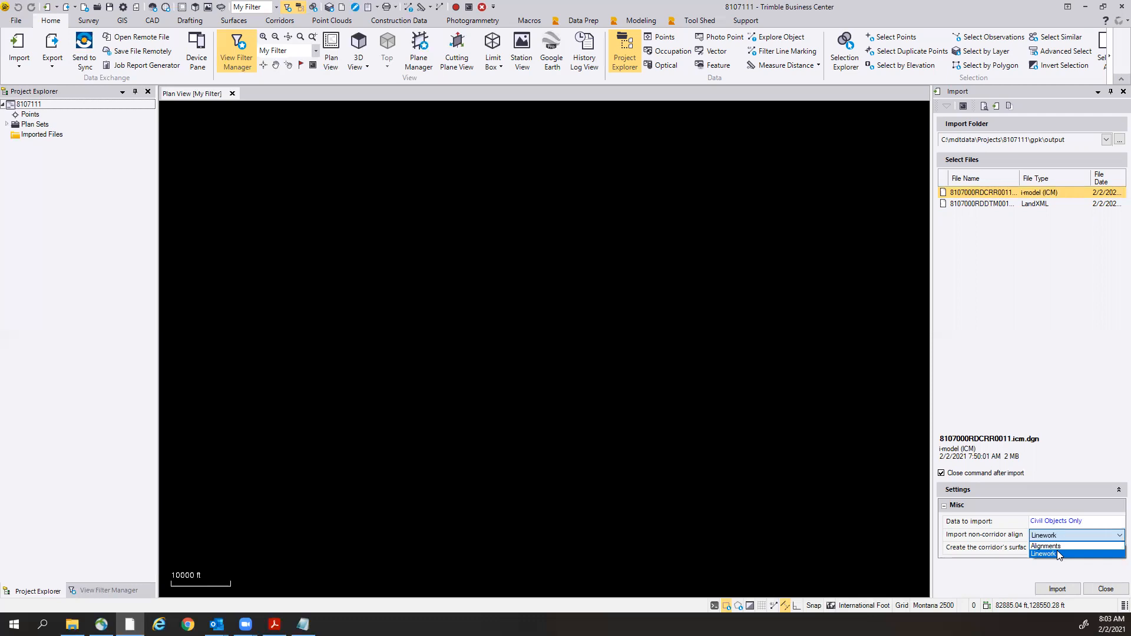
{"action": "left_click", "coordinate": [1058, 555]}
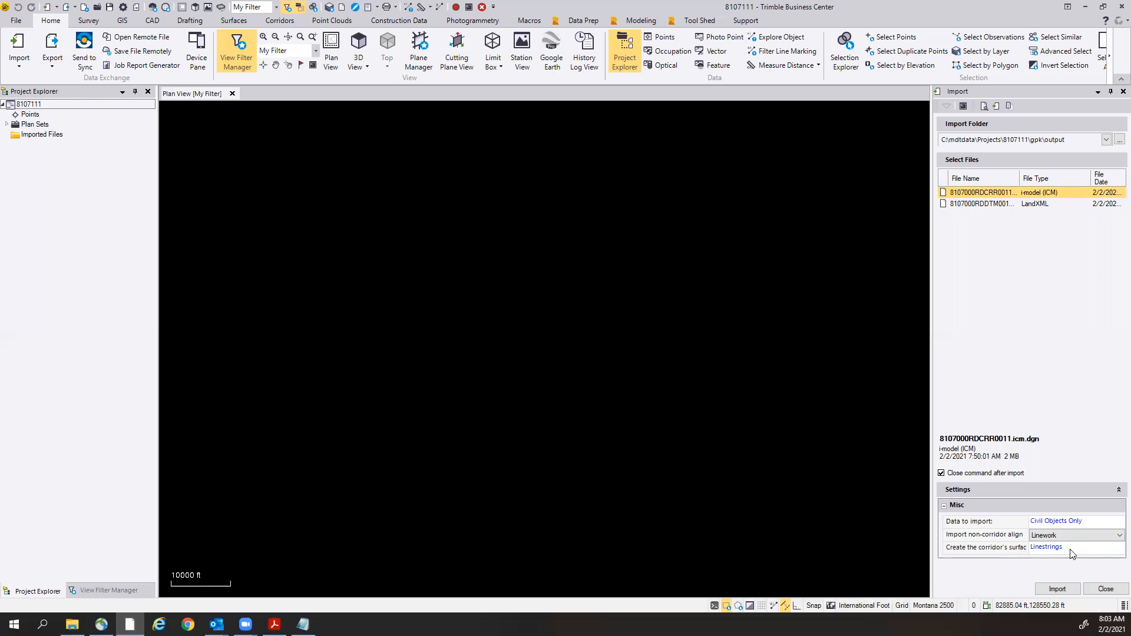
{"action": "left_click", "coordinate": [1116, 538]}
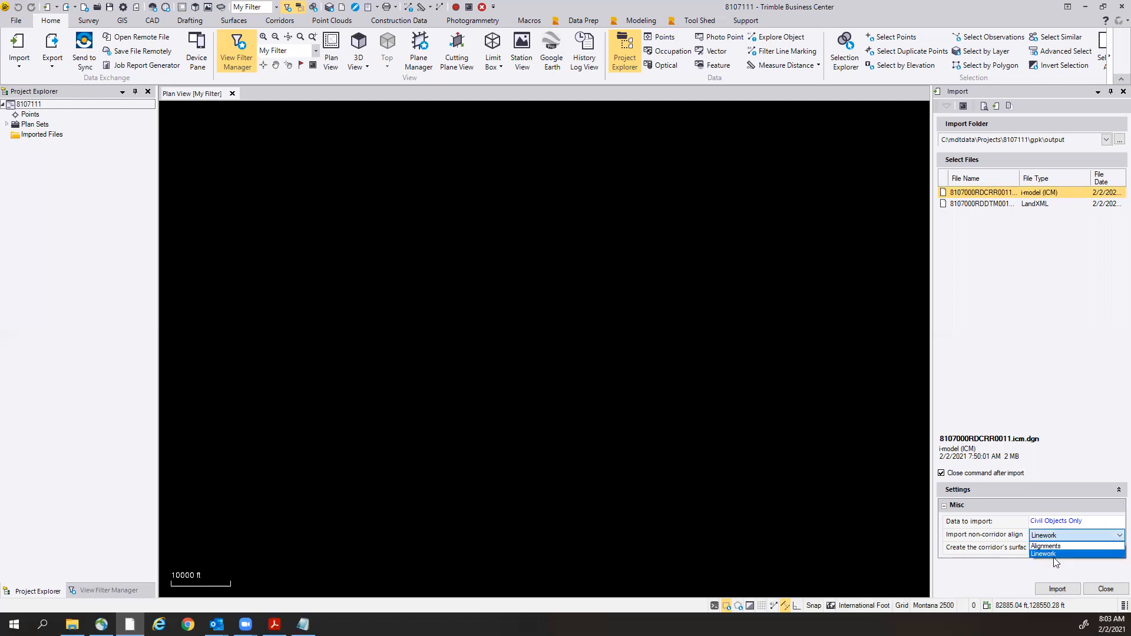
{"action": "left_click", "coordinate": [1054, 556]}
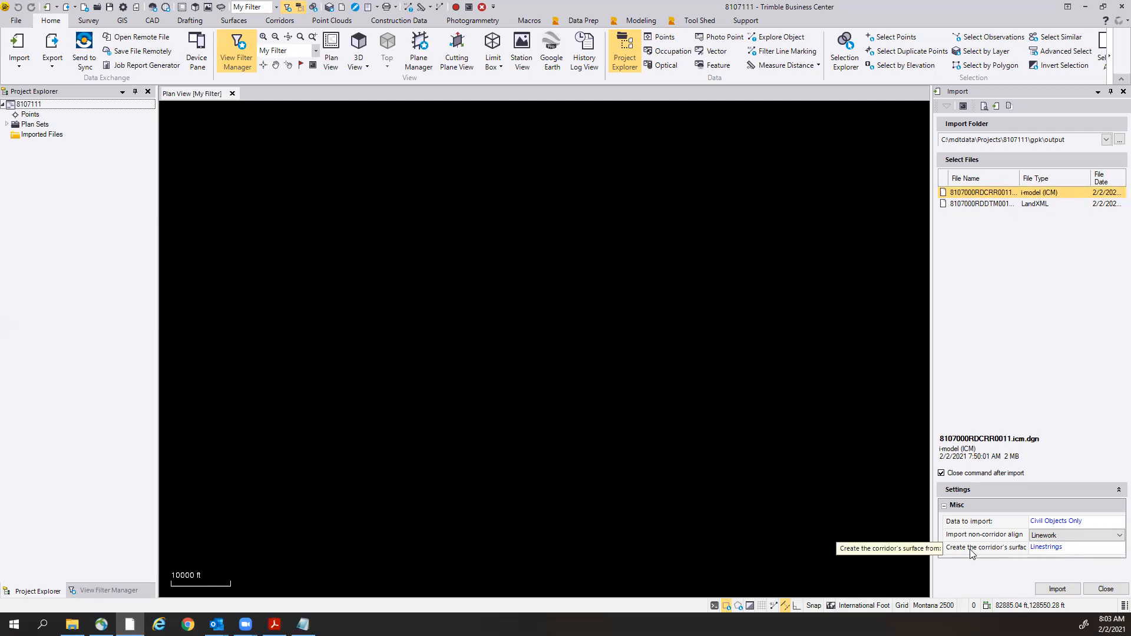
Set the corridor's surface to be created from Linestrings and import the i-model file.
{"action": "left_click", "coordinate": [1058, 552]}
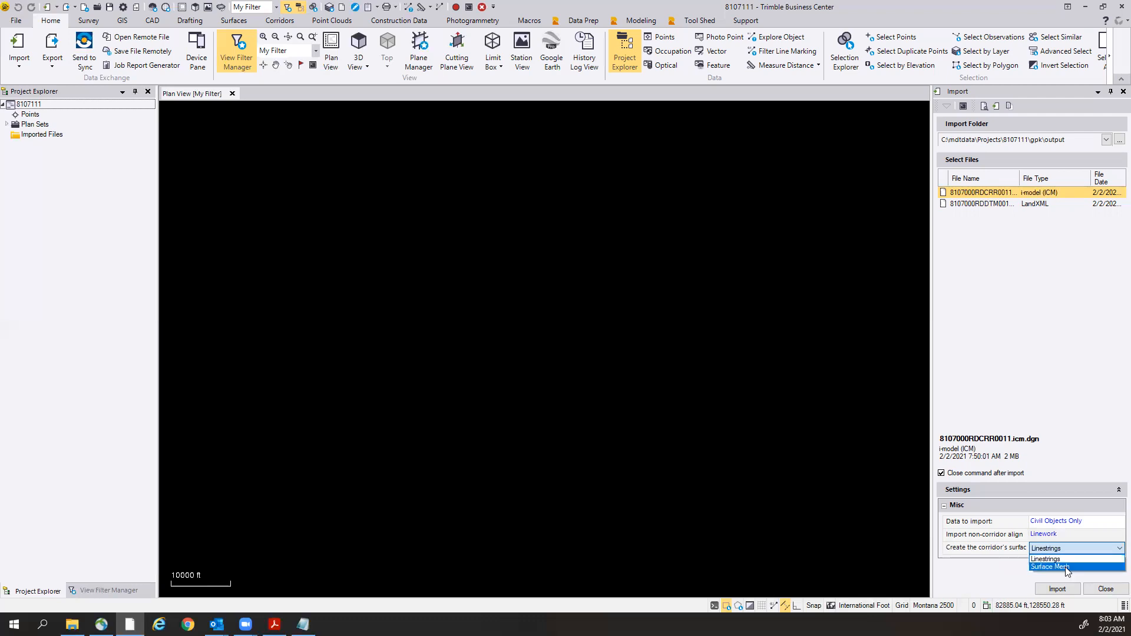
{"action": "left_click", "coordinate": [1063, 560]}
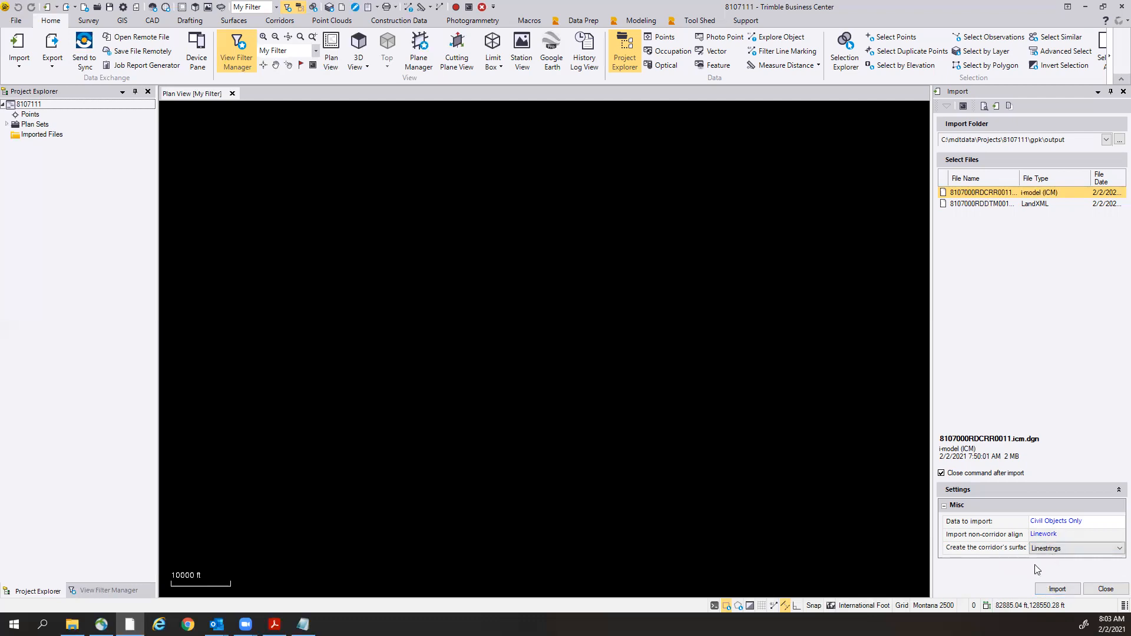
{"action": "left_click", "coordinate": [1058, 589]}
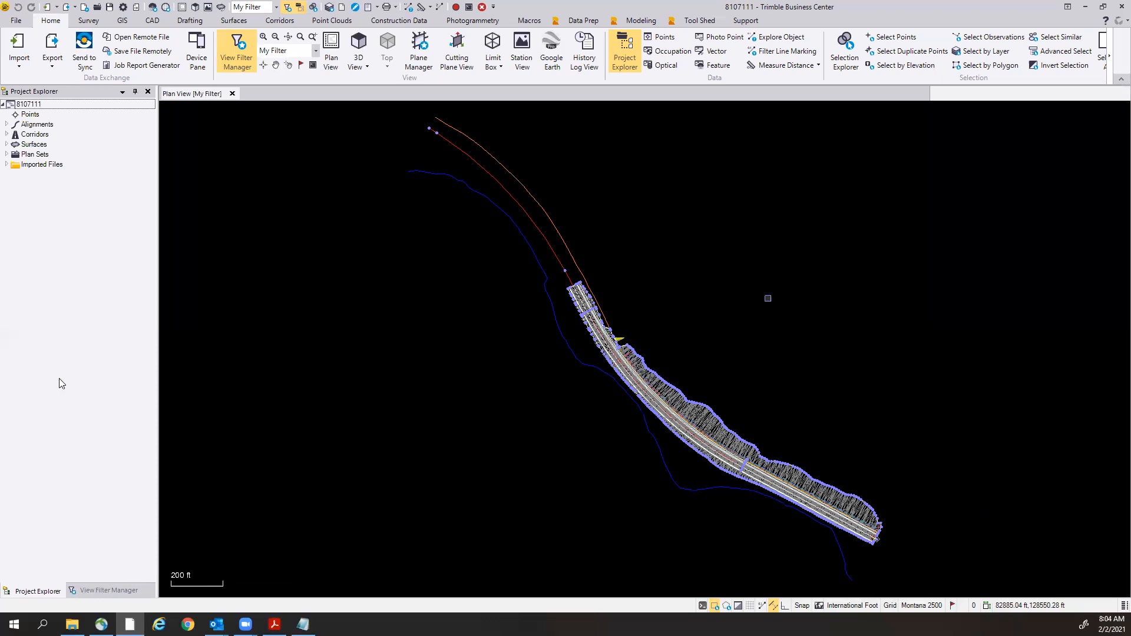
Examine the imported corridor's surface mesh and linework along its length in the plan view.
{"action": "scroll", "coordinate": [766, 497], "scroll_direction": "up", "scroll_amount": 3}
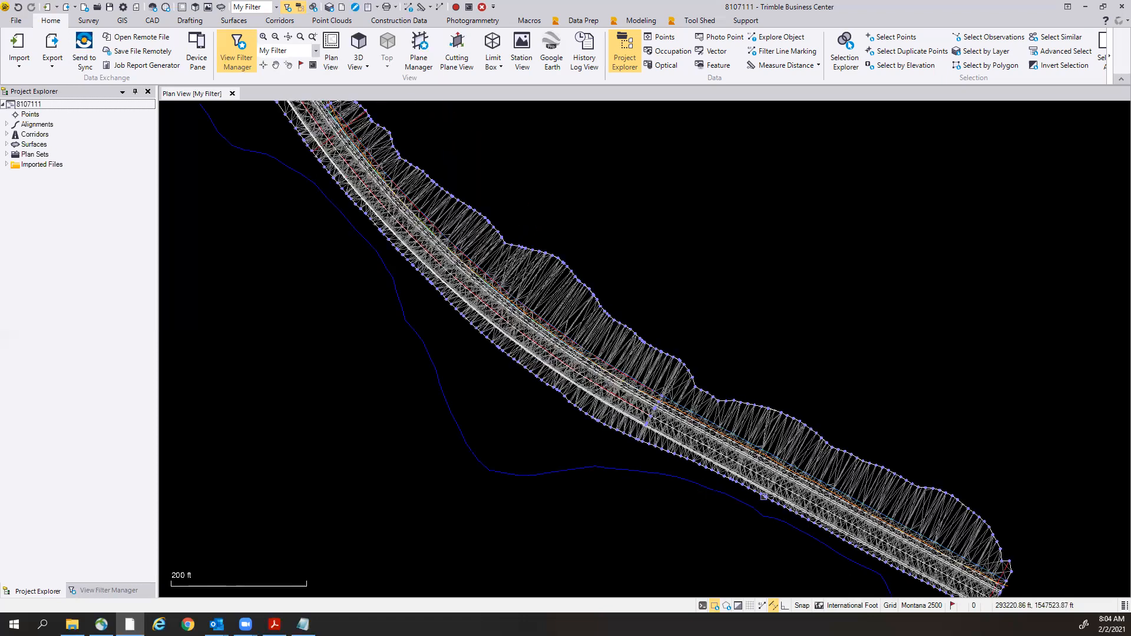
{"action": "scroll", "coordinate": [764, 497], "scroll_direction": "up", "scroll_amount": 2}
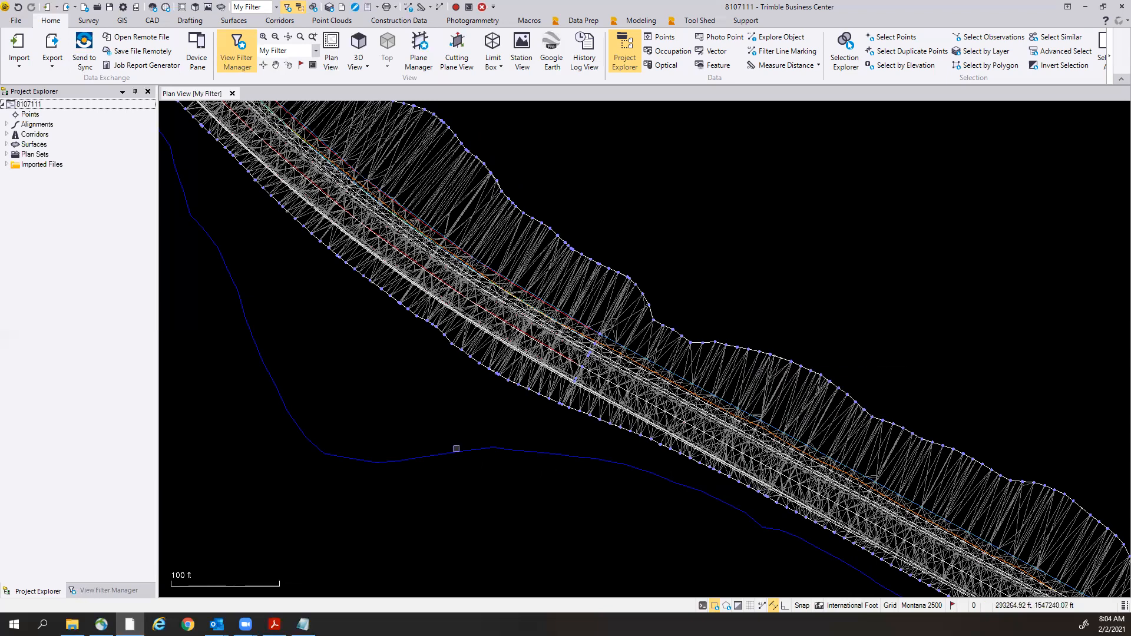
{"action": "scroll", "coordinate": [570, 367], "scroll_direction": "up", "scroll_amount": 4}
{"action": "scroll", "coordinate": [547, 337], "scroll_direction": "down", "scroll_amount": 3}
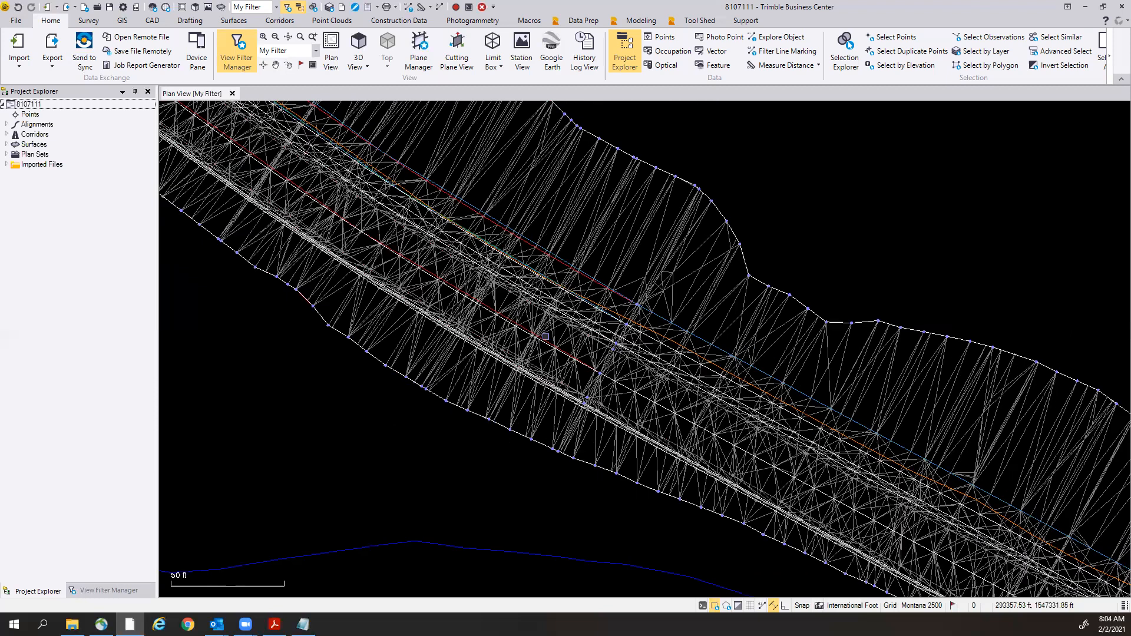
{"action": "scroll", "coordinate": [546, 336], "scroll_direction": "down", "scroll_amount": 3}
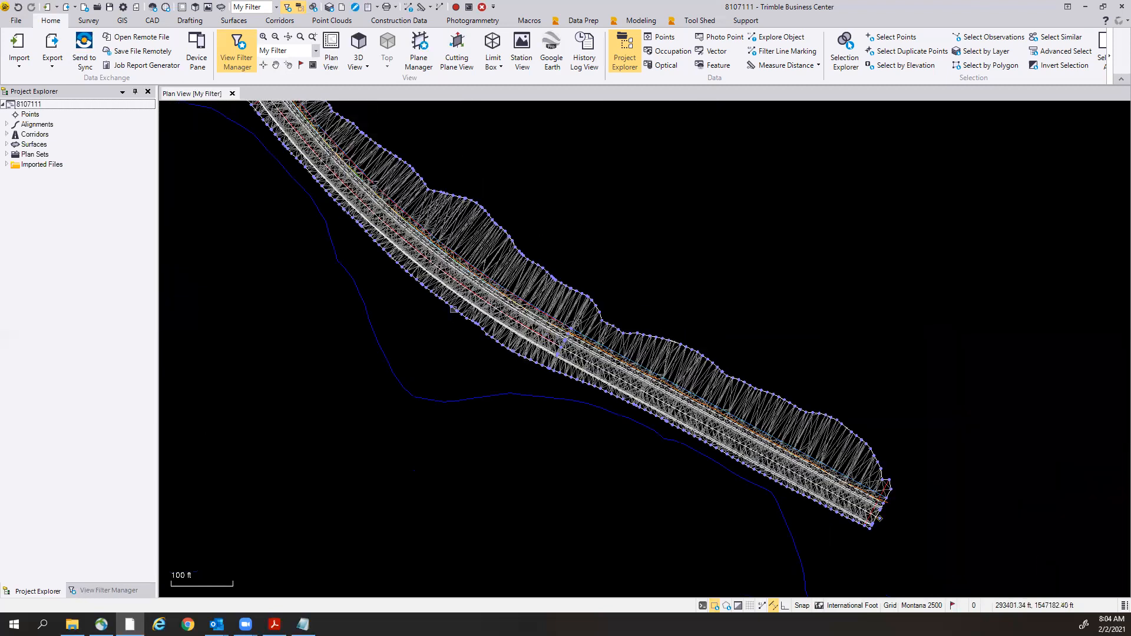
{"action": "middle_click_drag", "start_coordinate": [190, 209], "coordinate": [369, 371]}
{"action": "scroll", "coordinate": [369, 371], "scroll_direction": "down", "scroll_amount": 2}
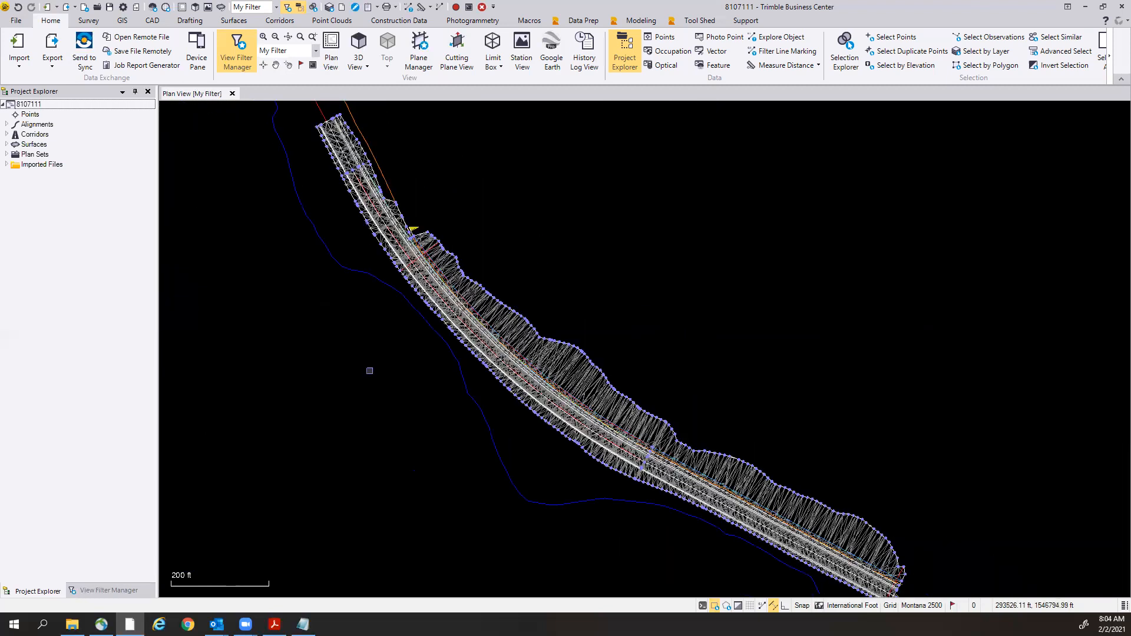
Expand the Alignments, Corridors and Surfaces groups in the Project Explorer to review the imported objects.
{"action": "left_click", "coordinate": [7, 124]}
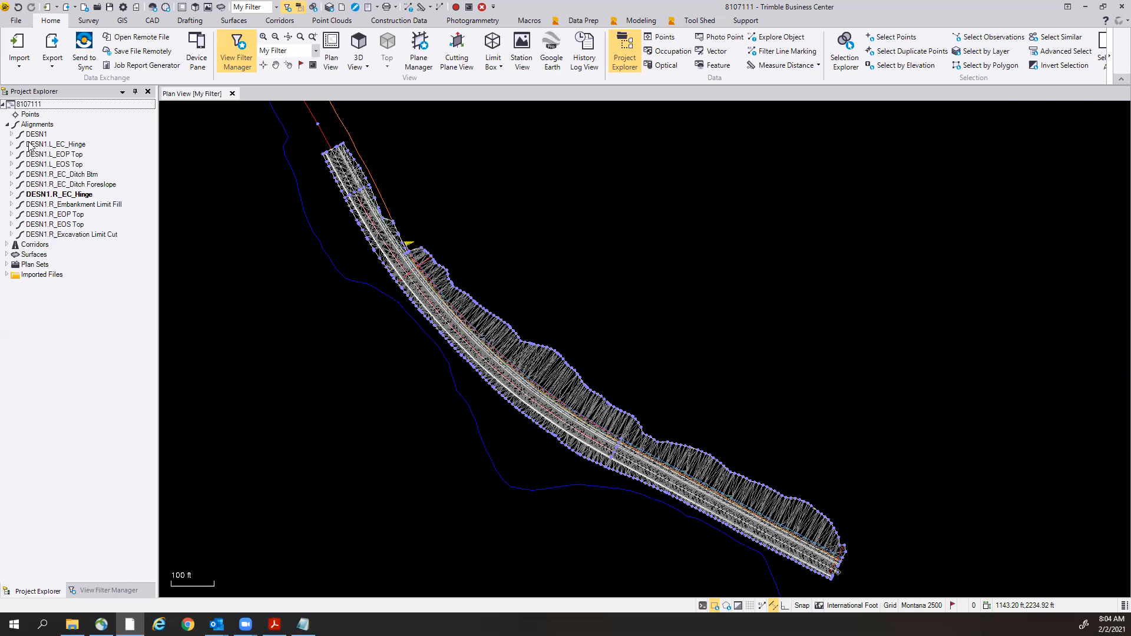
{"action": "left_click", "coordinate": [7, 245]}
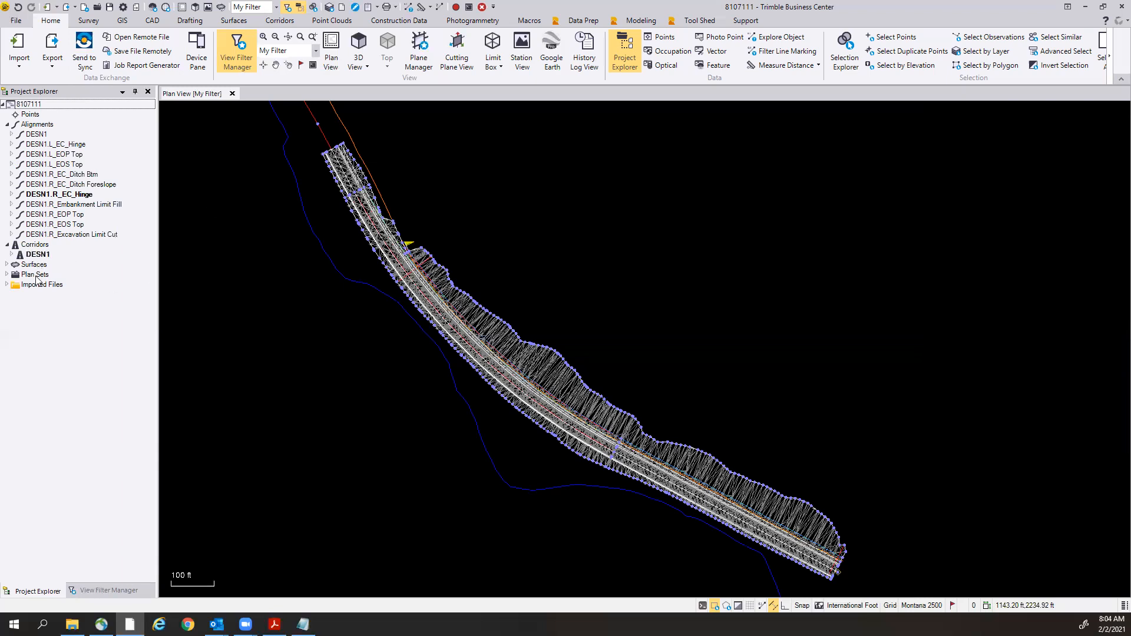
{"action": "left_click", "coordinate": [7, 265]}
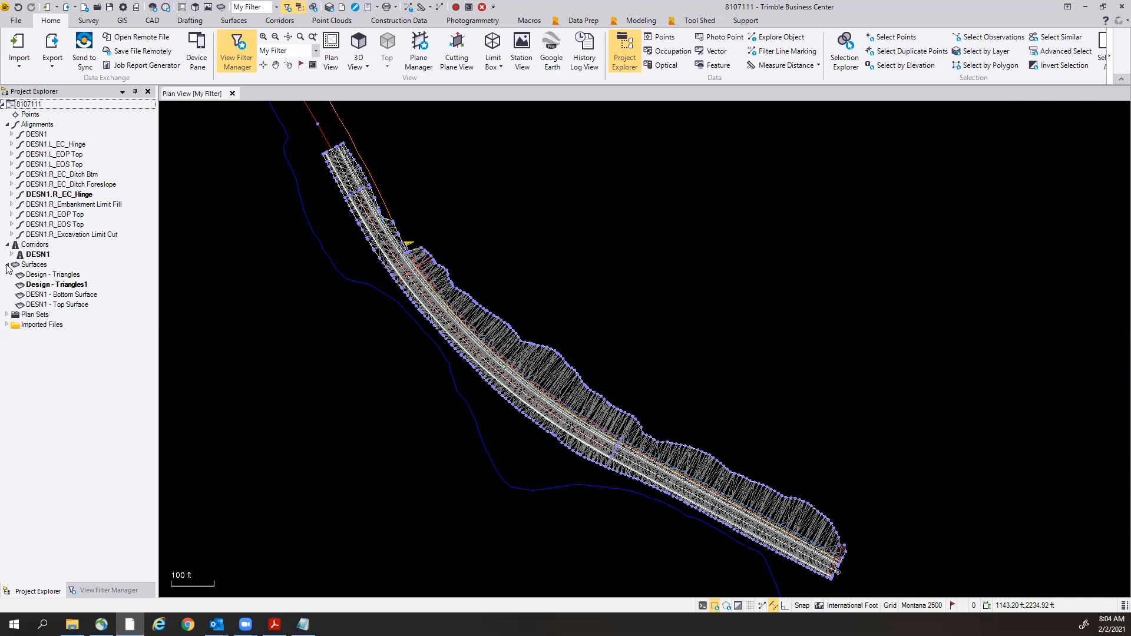
Compare the extents of the two Design - Triangles surfaces and the DESN1 bottom and top surfaces by highlighting each in the plan view.
{"action": "left_click", "coordinate": [56, 275]}
{"action": "scroll", "coordinate": [452, 274], "scroll_direction": "up", "scroll_amount": 4}
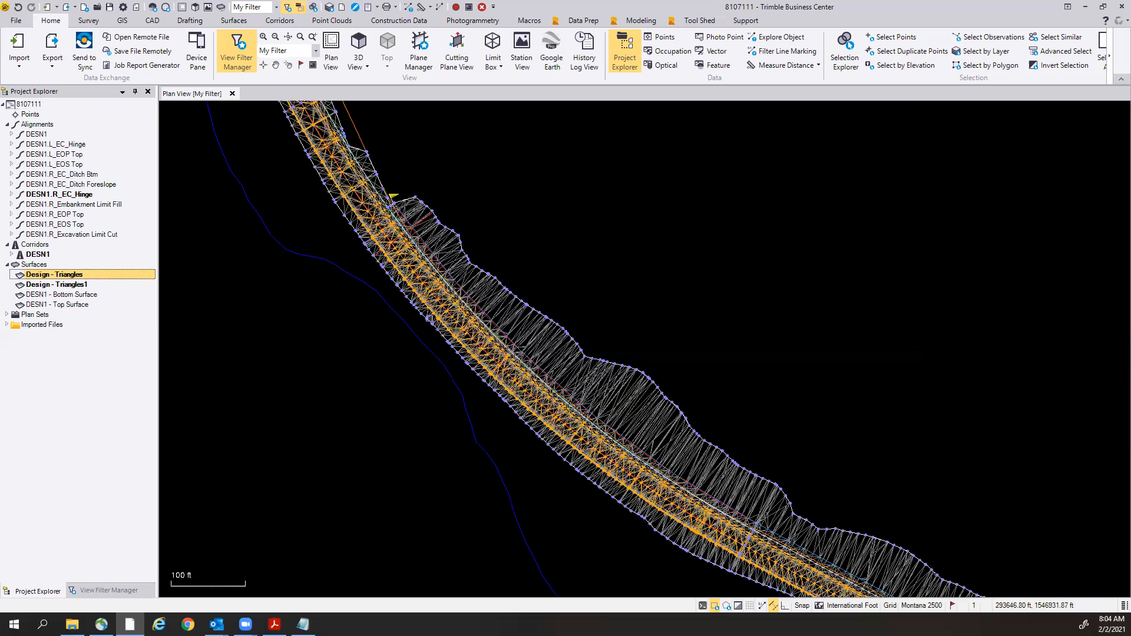
{"action": "scroll", "coordinate": [492, 322], "scroll_direction": "up", "scroll_amount": 1}
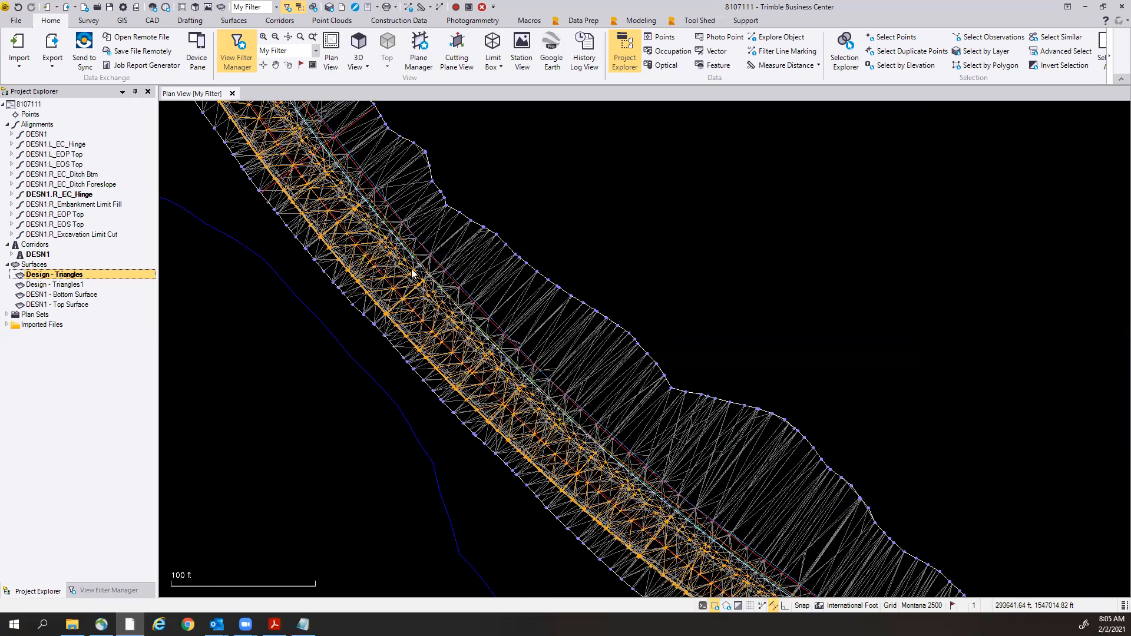
{"action": "left_click", "coordinate": [52, 286]}
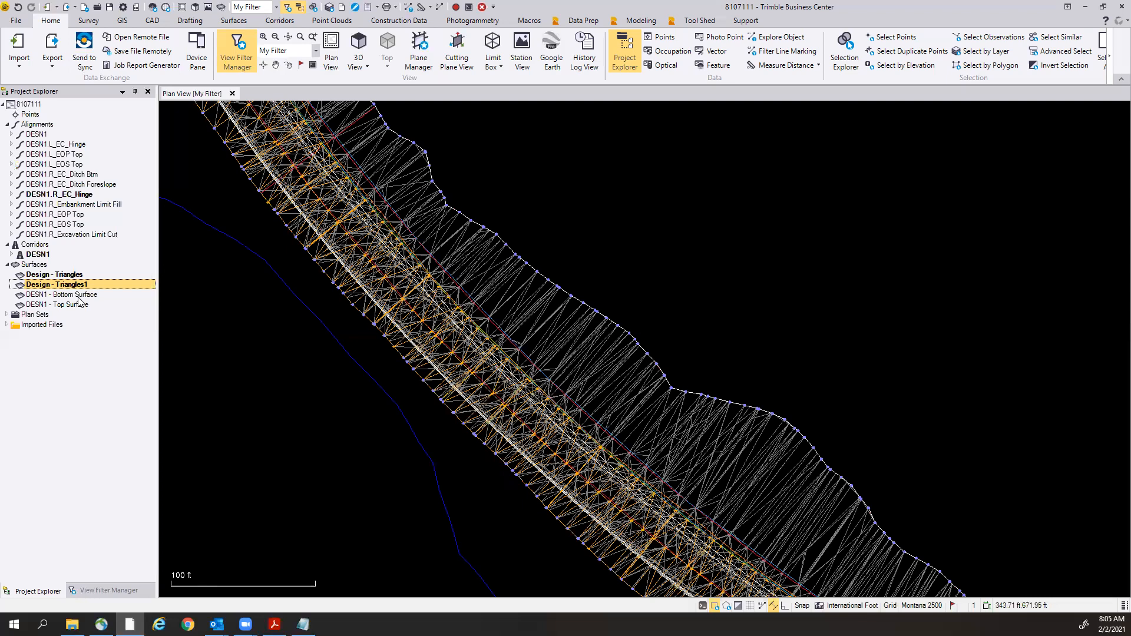
{"action": "left_click", "coordinate": [78, 296]}
{"action": "left_click", "coordinate": [56, 304]}
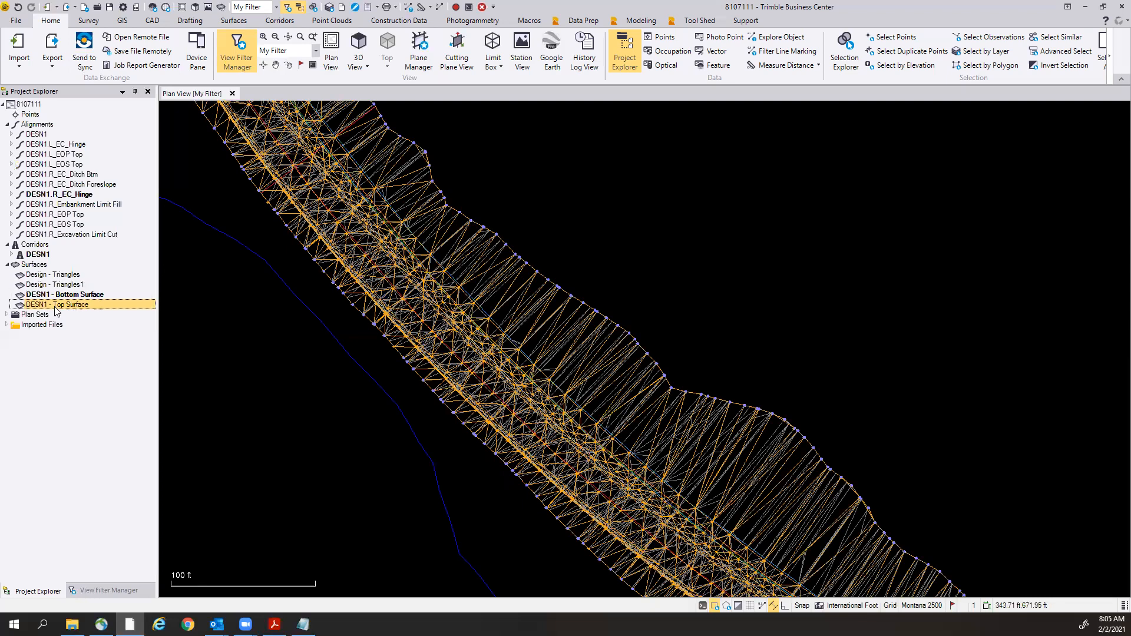
{"action": "left_click", "coordinate": [76, 295]}
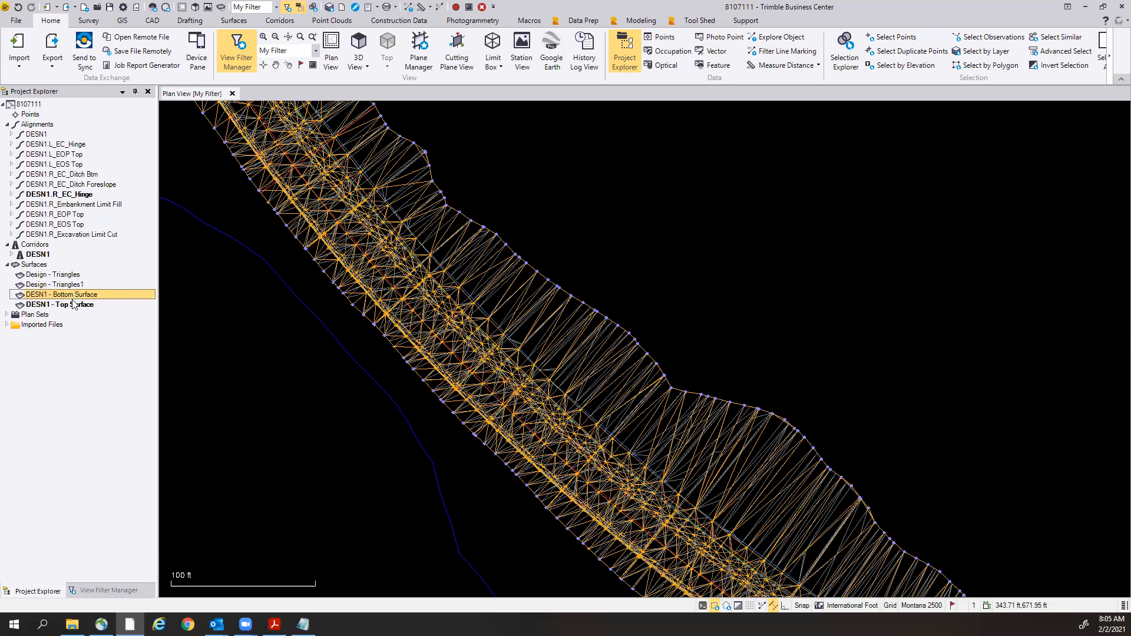
{"action": "left_click", "coordinate": [72, 305]}
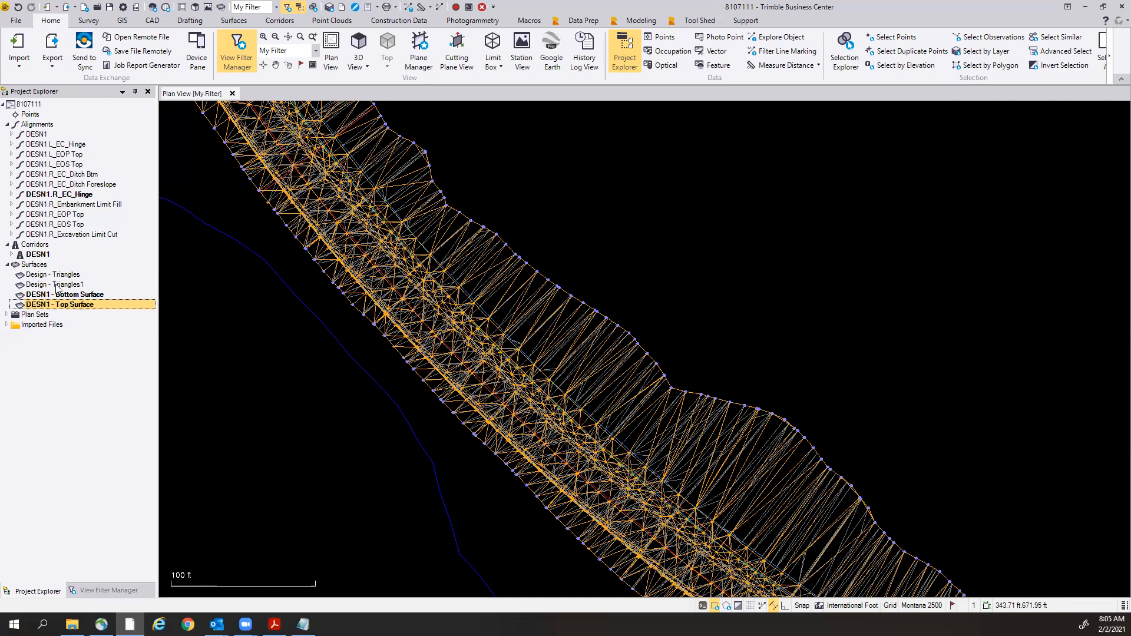
{"action": "left_click", "coordinate": [61, 285]}
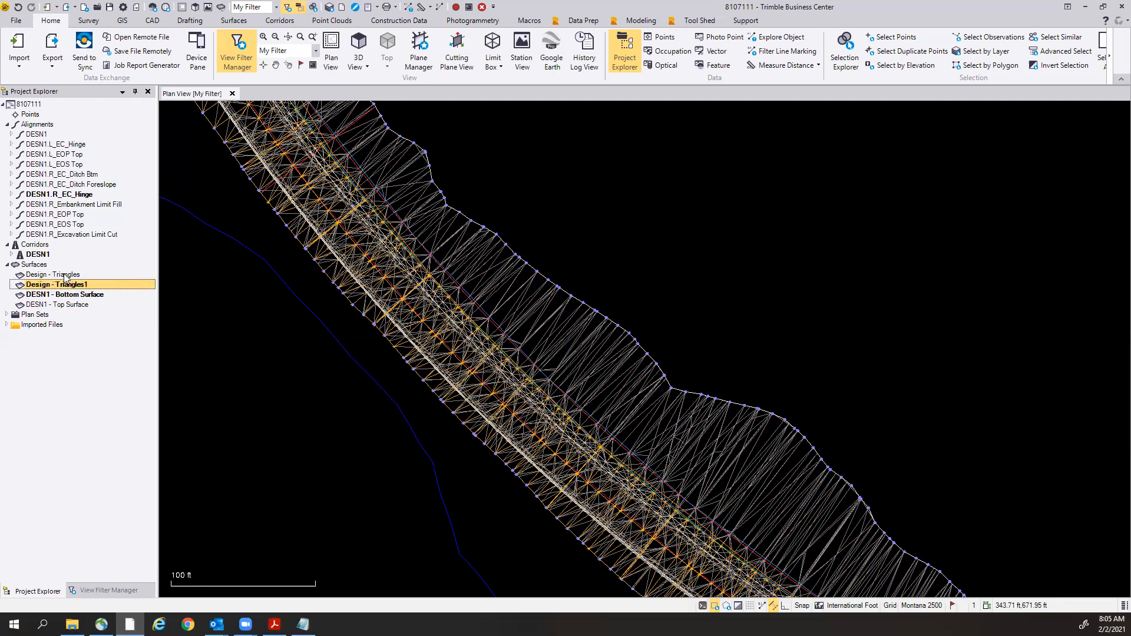
{"action": "left_click", "coordinate": [66, 275]}
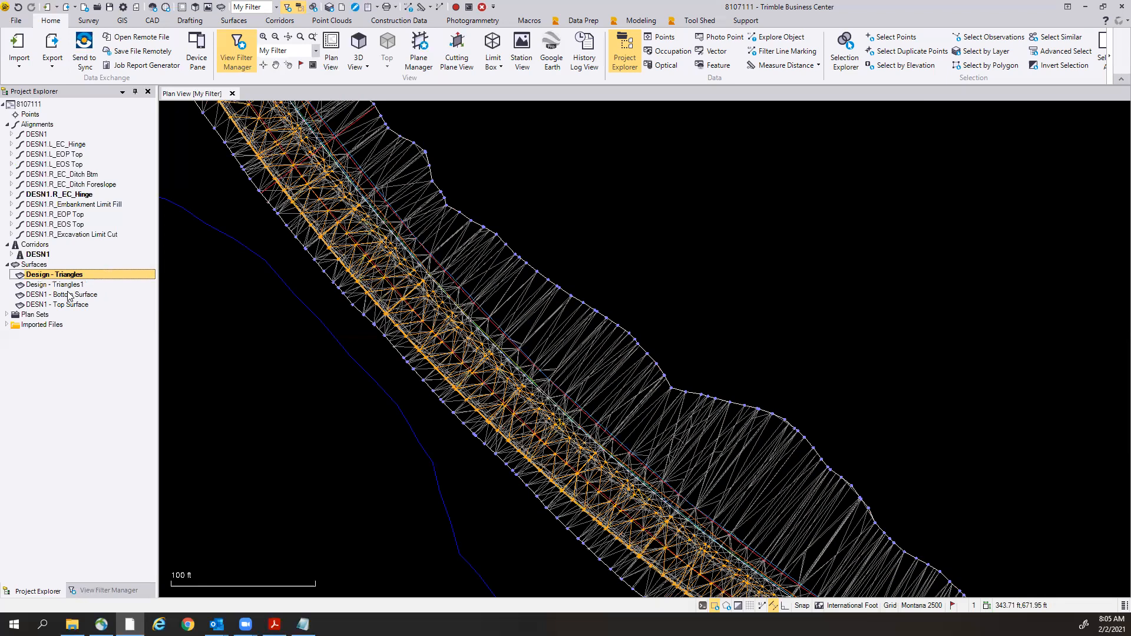
{"action": "left_click", "coordinate": [71, 286]}
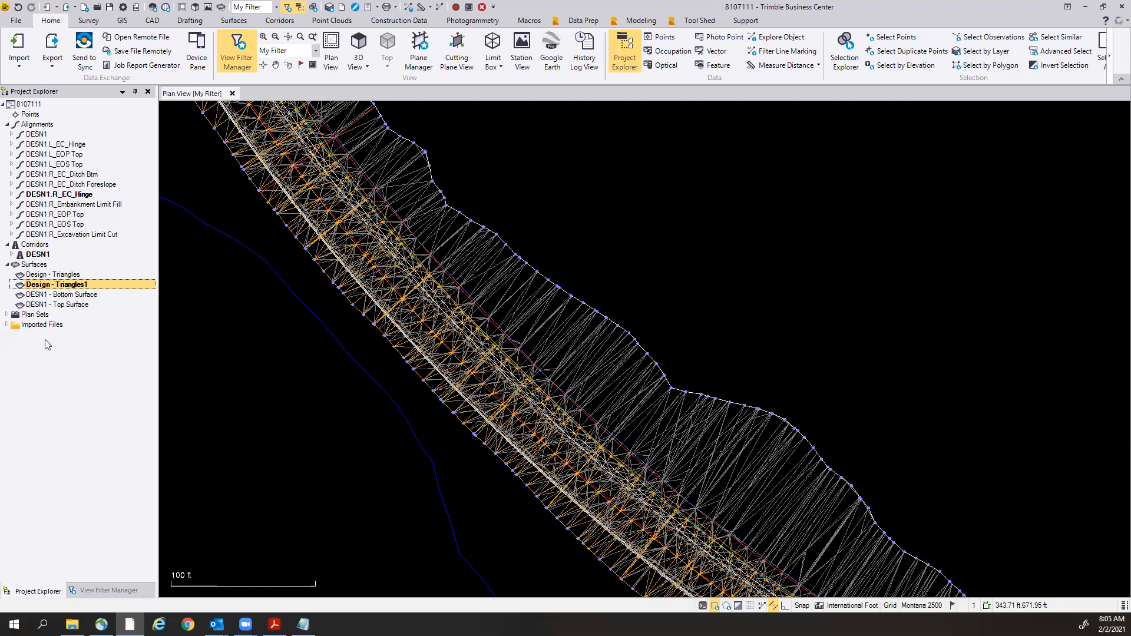
Expand the DESN1 corridor in the Project Explorer and highlight its finish surface and the 1016+94.00 template.
{"action": "left_click", "coordinate": [12, 255]}
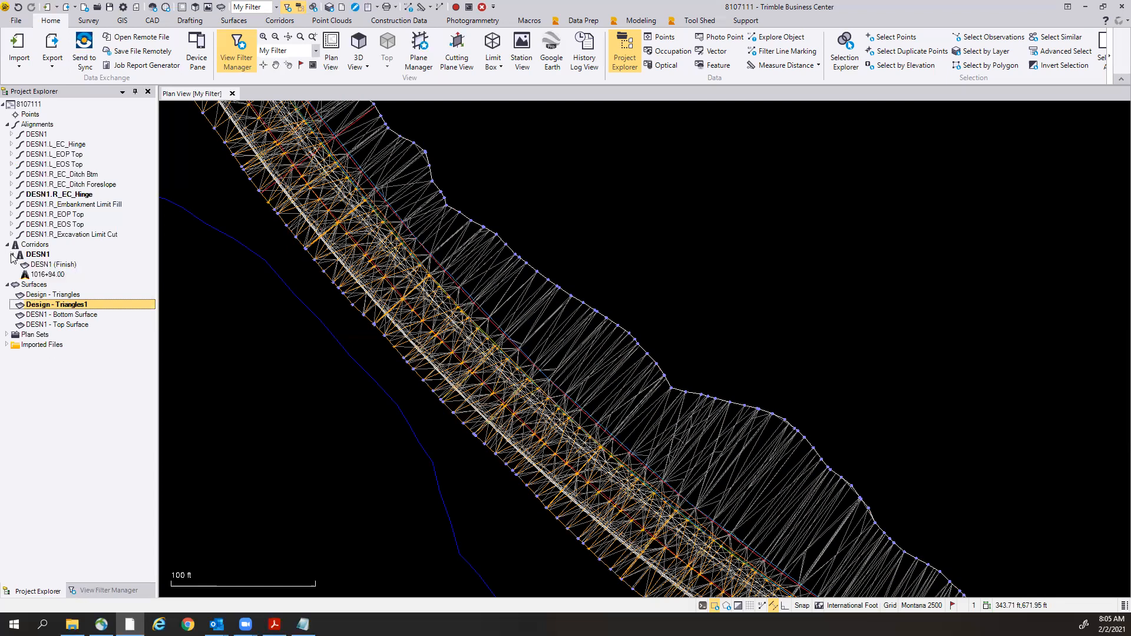
{"action": "left_click", "coordinate": [41, 266]}
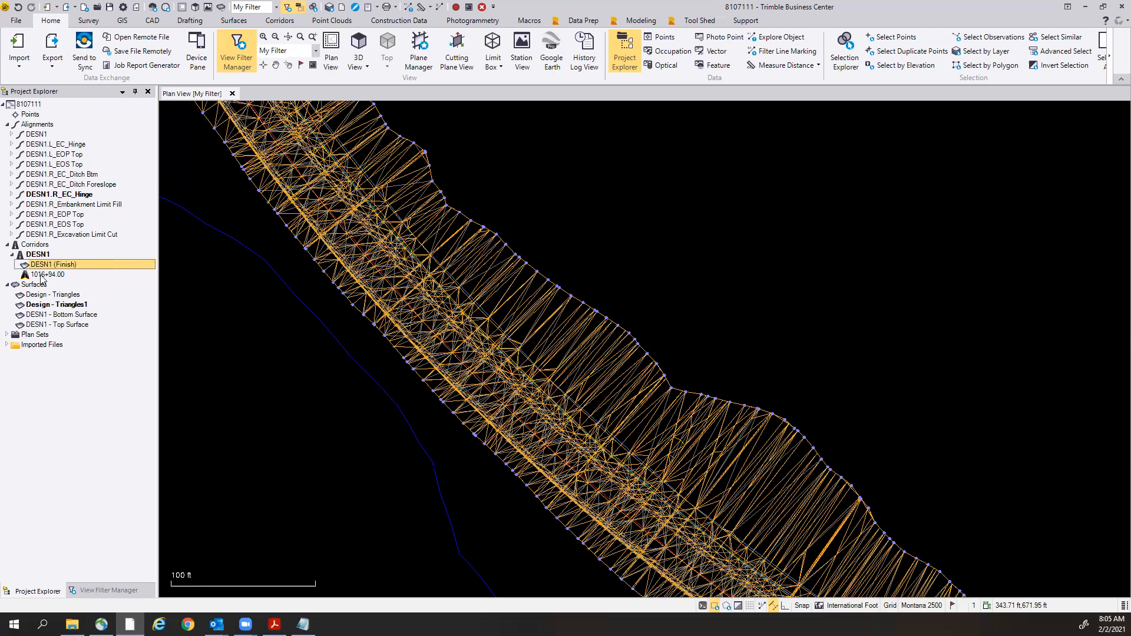
{"action": "left_click", "coordinate": [47, 274]}
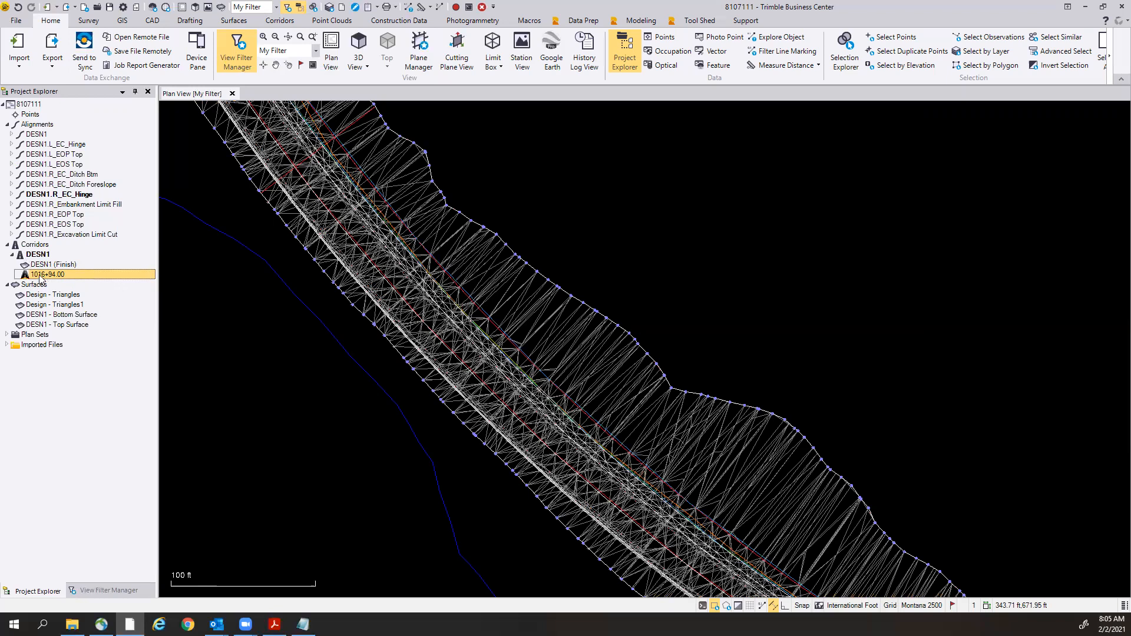
Examine the corridor's surface mesh in the plan view from the curved section to the far end and back.
{"action": "scroll", "coordinate": [336, 343], "scroll_direction": "down", "scroll_amount": 2}
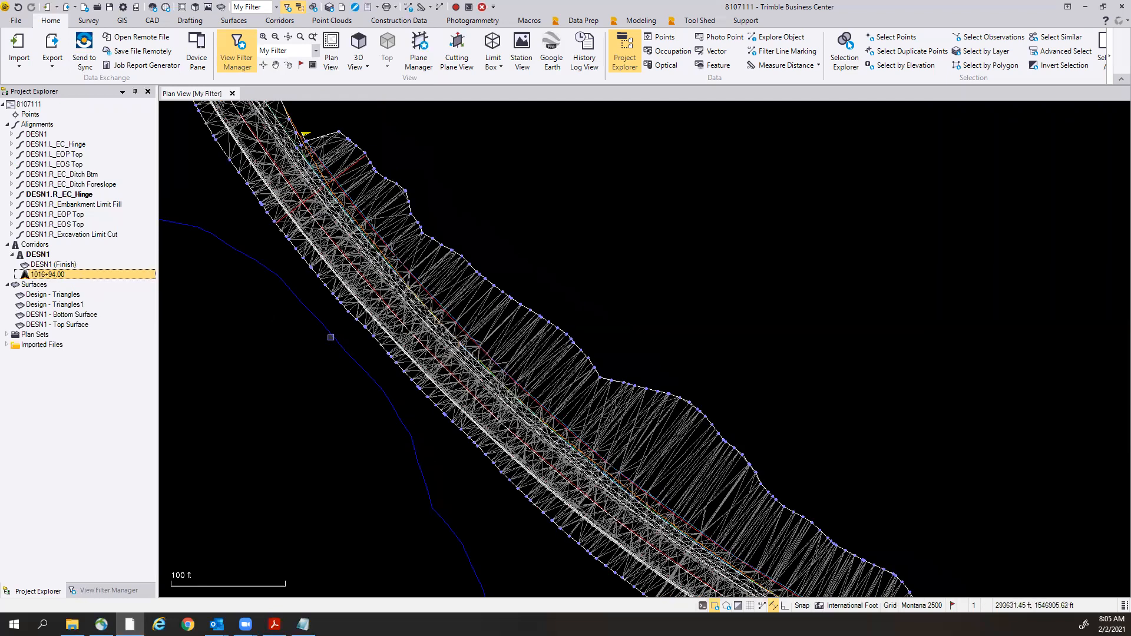
{"action": "middle_click_drag", "start_coordinate": [423, 447], "coordinate": [336, 344]}
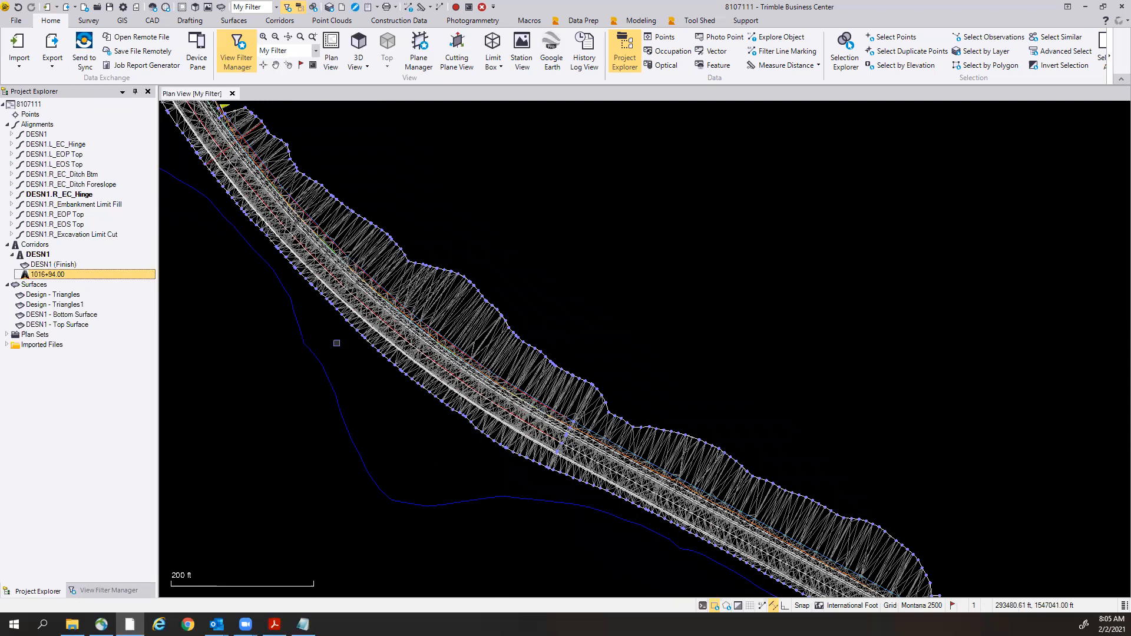
{"action": "scroll", "coordinate": [545, 474], "scroll_direction": "down", "scroll_amount": 1}
{"action": "middle_click_drag", "start_coordinate": [599, 478], "coordinate": [469, 382]}
{"action": "scroll", "coordinate": [769, 527], "scroll_direction": "up", "scroll_amount": 2}
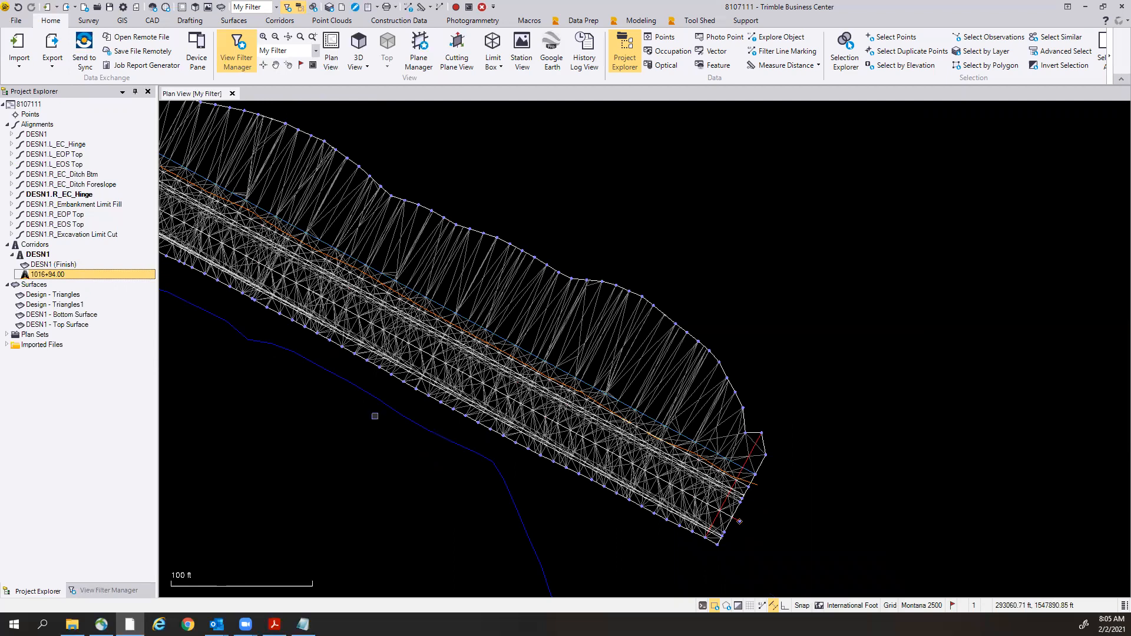
{"action": "scroll", "coordinate": [399, 399], "scroll_direction": "down", "scroll_amount": 3}
{"action": "middle_click_drag", "start_coordinate": [236, 375], "coordinate": [483, 499]}
{"action": "scroll", "coordinate": [255, 361], "scroll_direction": "down", "scroll_amount": 2}
{"action": "middle_click_drag", "start_coordinate": [255, 362], "coordinate": [560, 467]}
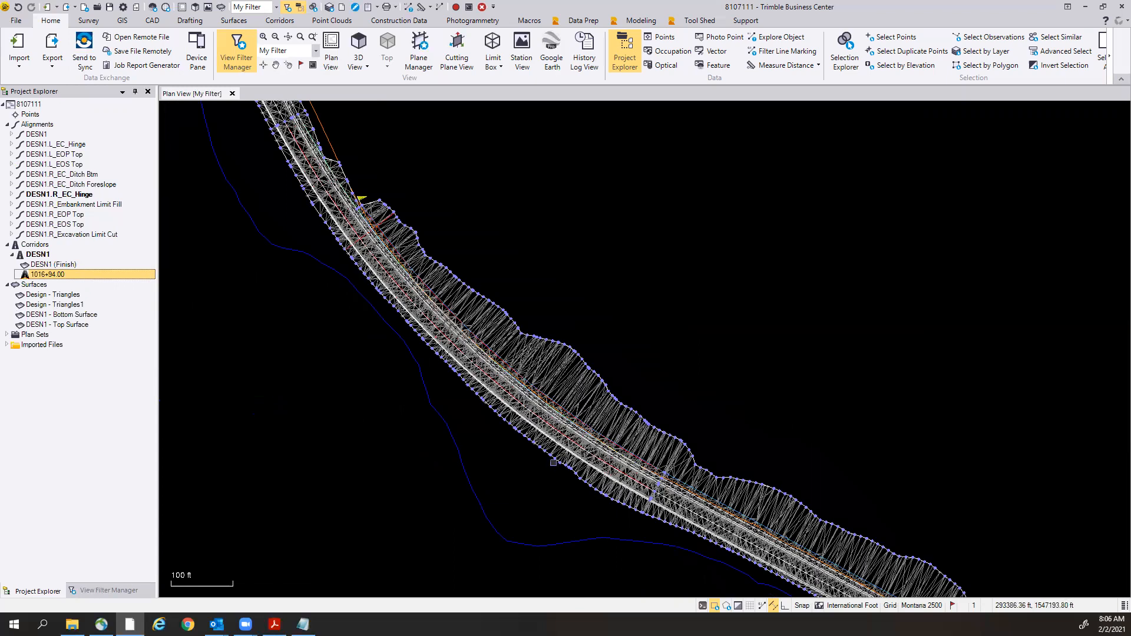
Open the 1016+94.00 corridor template for editing, enlarge its cross-section view and show the section at station 1017+46.38.
{"action": "right_click", "coordinate": [57, 275]}
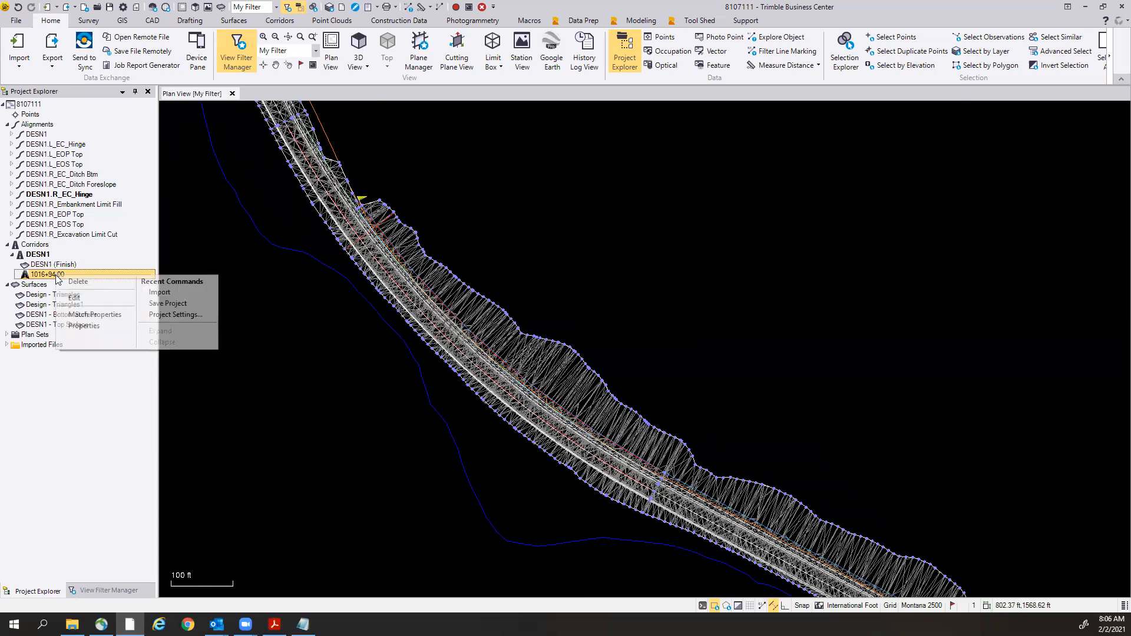
{"action": "left_click", "coordinate": [106, 297]}
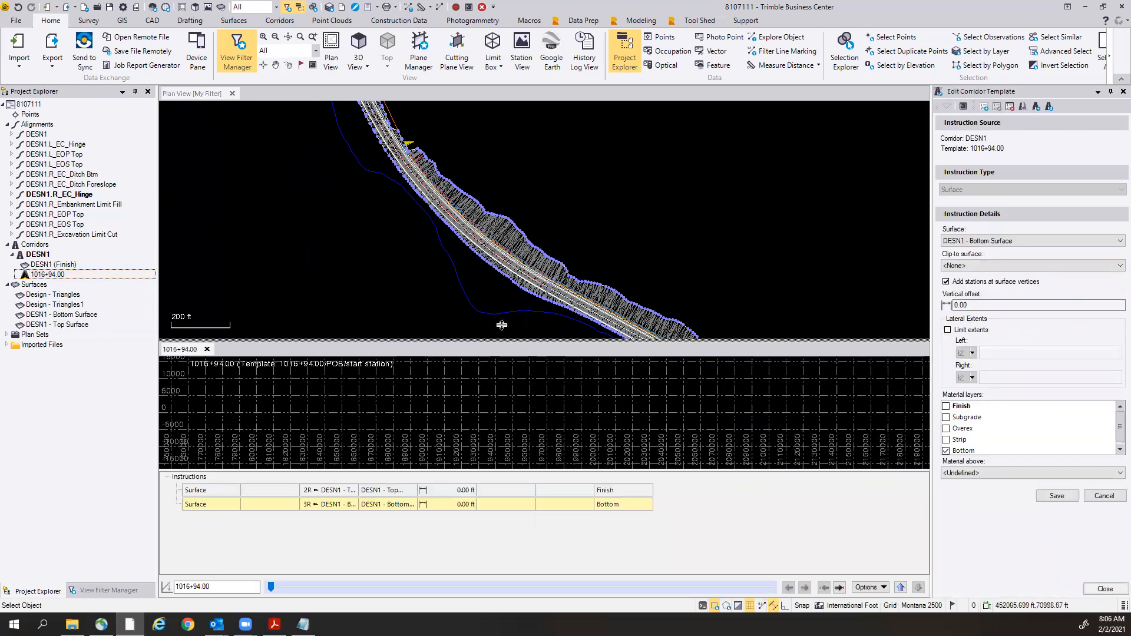
{"action": "left_click_drag", "start_coordinate": [504, 340], "coordinate": [500, 246]}
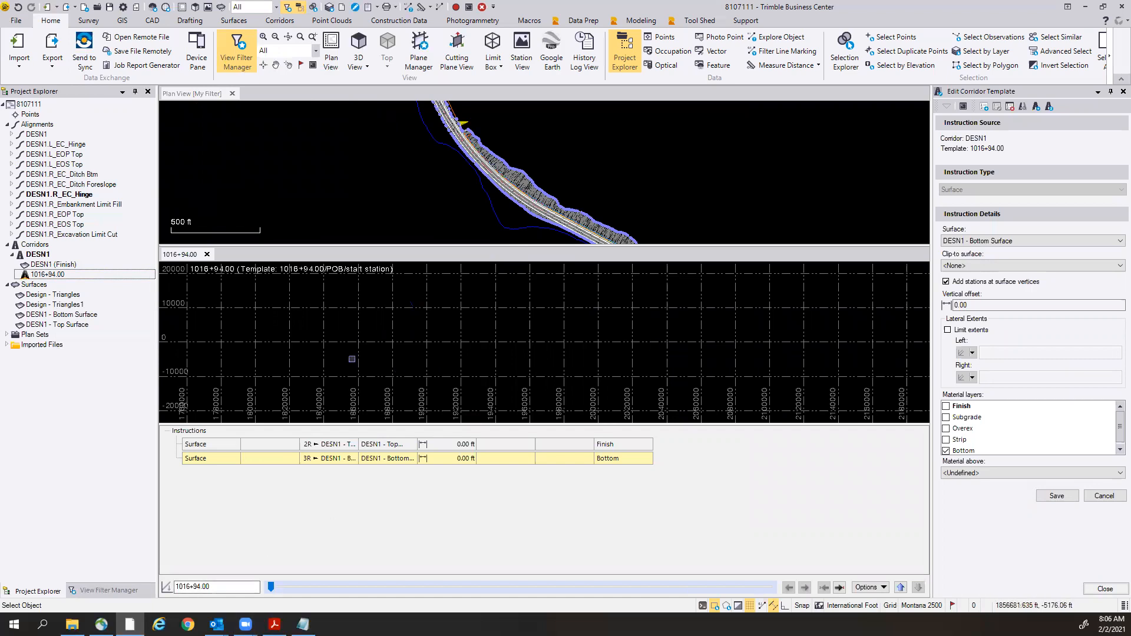
{"action": "left_click", "coordinate": [278, 587]}
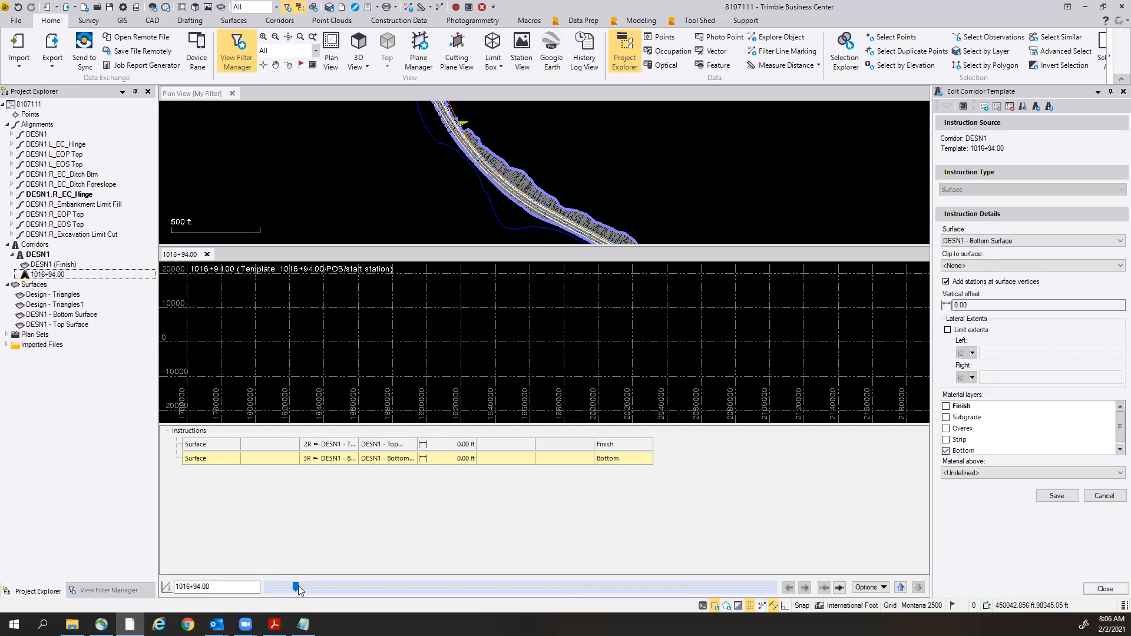
{"action": "left_click_drag", "start_coordinate": [296, 587], "coordinate": [405, 588]}
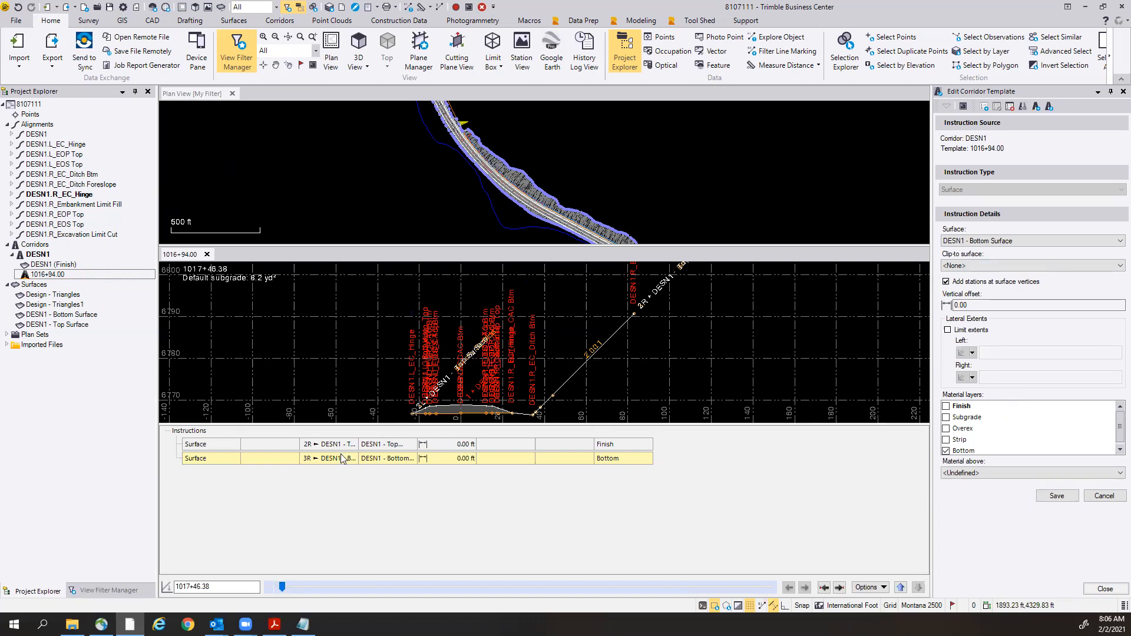
{"action": "left_click_drag", "start_coordinate": [485, 424], "coordinate": [490, 514]}
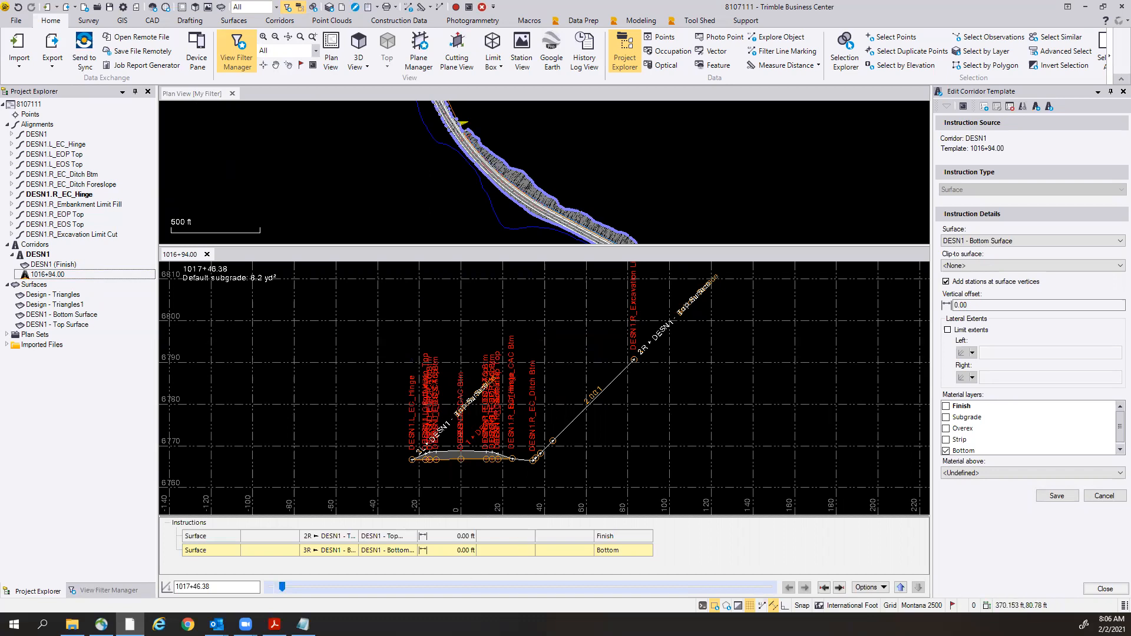
Examine the cross-section at station 1017+46.38 and compare the DESN1 top and bottom surface instructions that form it.
{"action": "scroll", "coordinate": [450, 466], "scroll_direction": "up", "scroll_amount": 2}
{"action": "scroll", "coordinate": [450, 466], "scroll_direction": "up", "scroll_amount": 1}
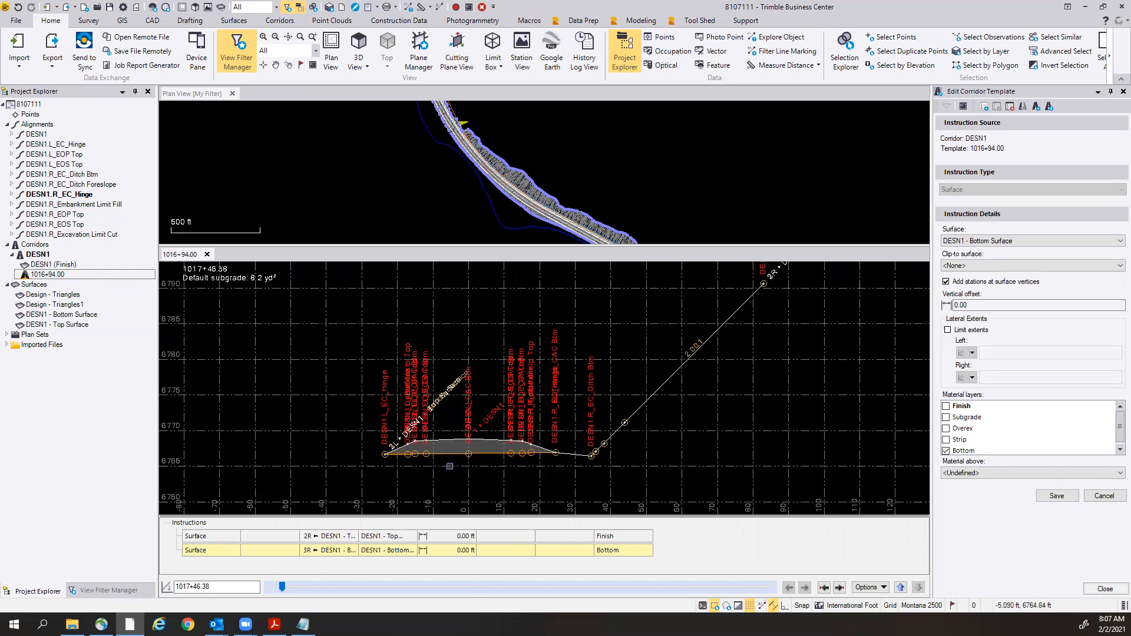
{"action": "scroll", "coordinate": [450, 466], "scroll_direction": "up", "scroll_amount": 3}
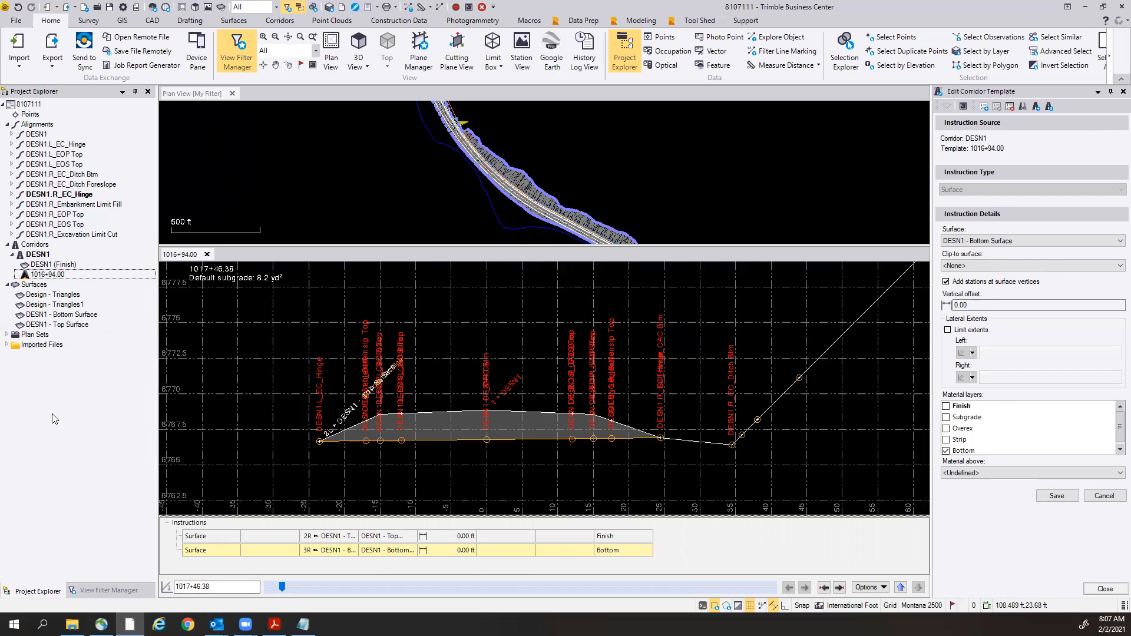
{"action": "left_click", "coordinate": [228, 537]}
{"action": "left_click", "coordinate": [252, 550]}
{"action": "left_click", "coordinate": [231, 541]}
{"action": "left_click", "coordinate": [287, 551]}
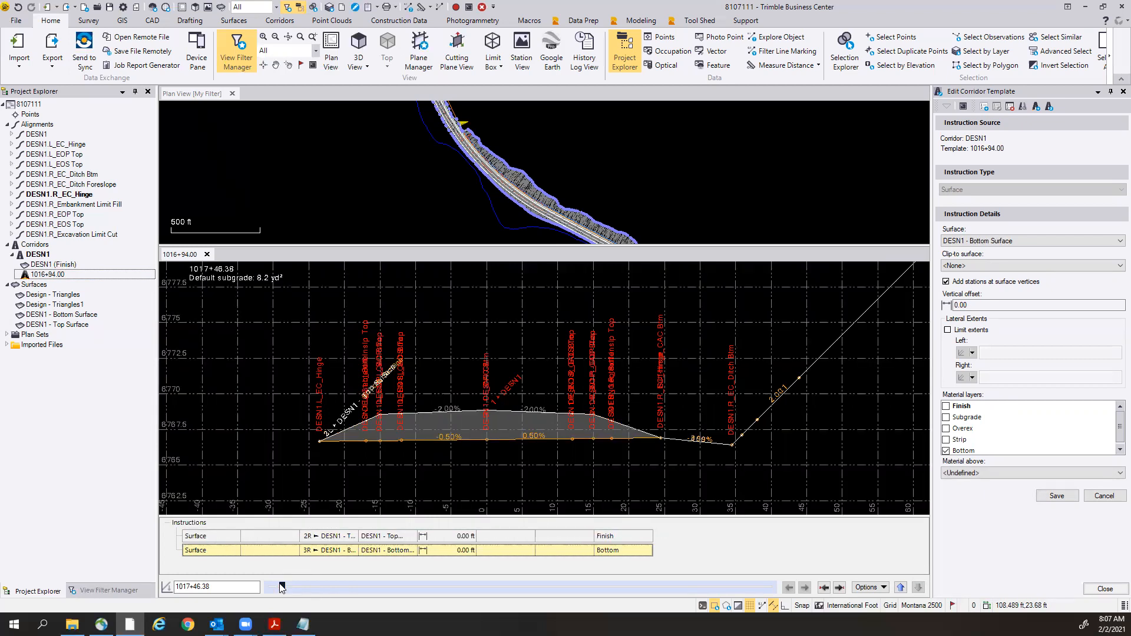
Show the cross-section at station 1019+67.83 and inspect its top surface, bottom surface and cut slope.
{"action": "mouse_move", "coordinate": [320, 585]}
{"action": "left_mouse_down"}
{"action": "mouse_move", "coordinate": [569, 610]}
{"action": "mouse_move", "coordinate": [604, 599]}
{"action": "mouse_move", "coordinate": [326, 592]}
{"action": "left_mouse_up"}
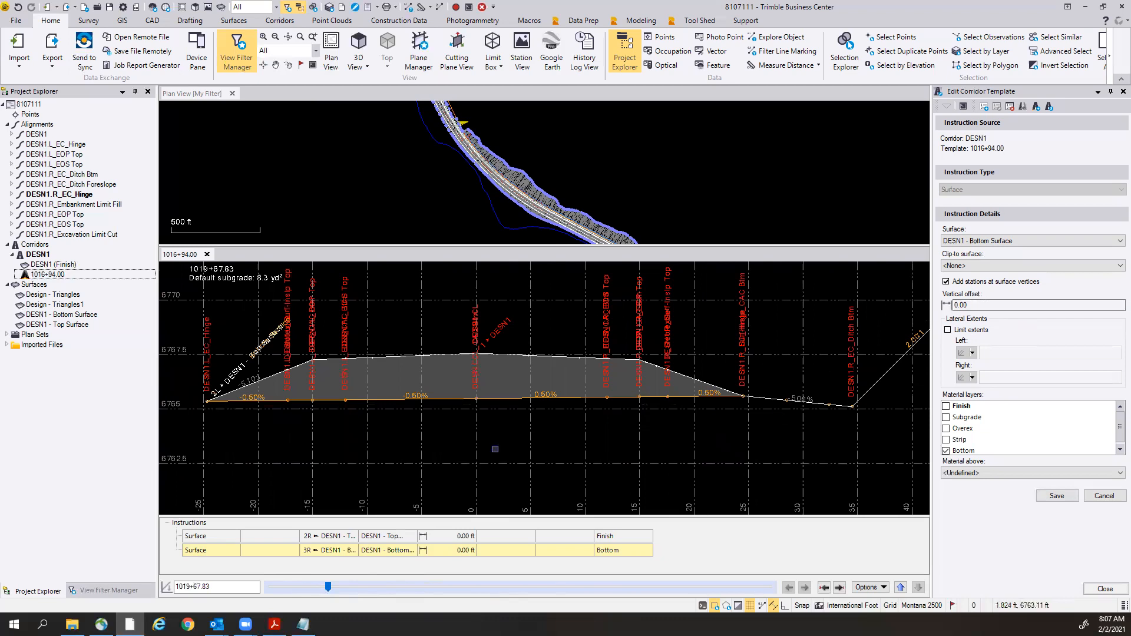
{"action": "scroll", "coordinate": [495, 449], "scroll_direction": "down", "scroll_amount": 2}
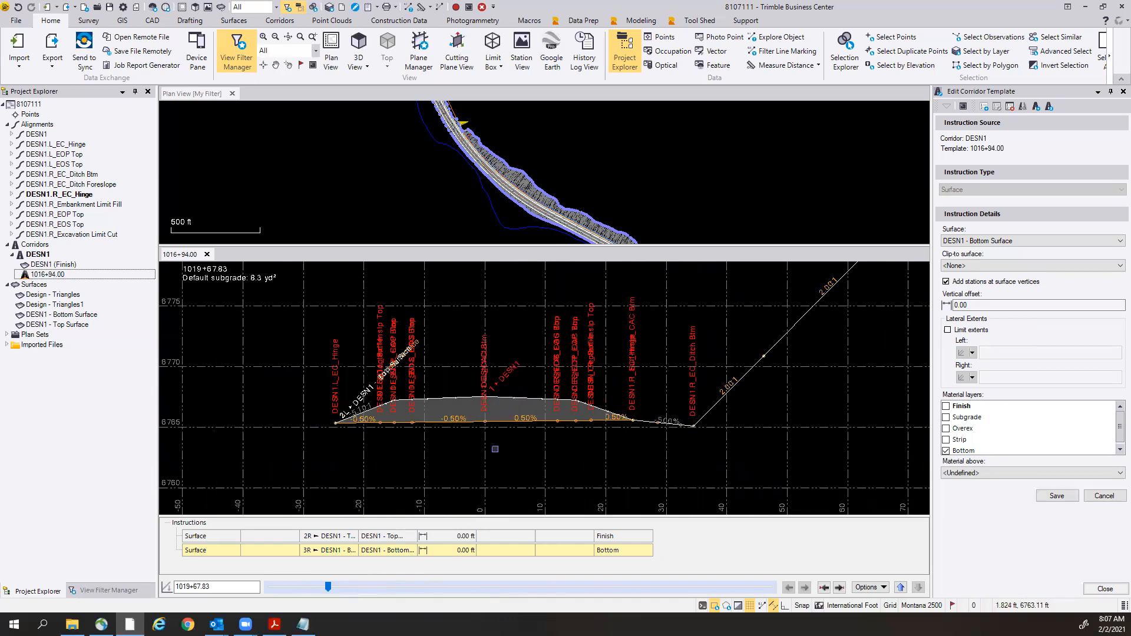
{"action": "scroll", "coordinate": [495, 449], "scroll_direction": "down", "scroll_amount": 2}
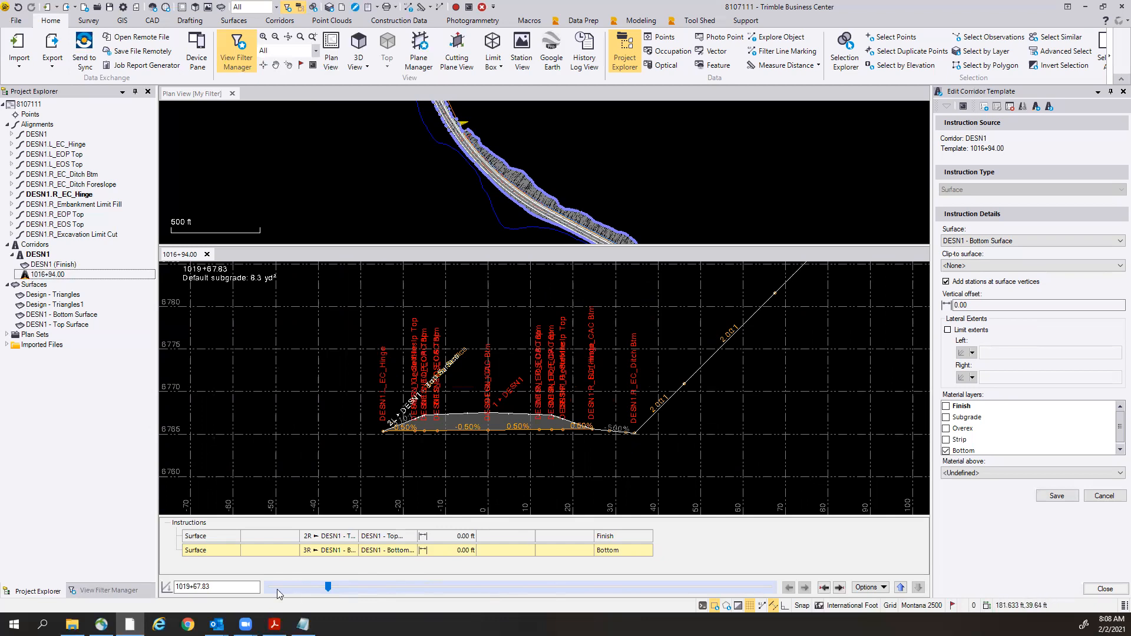
{"action": "left_click", "coordinate": [252, 540]}
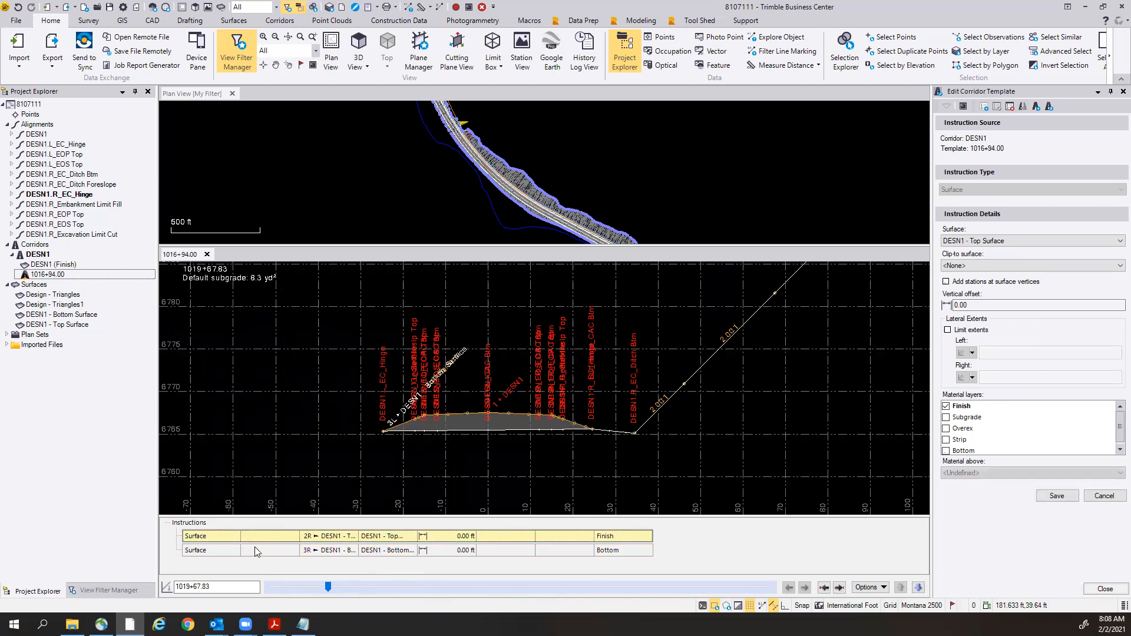
{"action": "left_click", "coordinate": [260, 551]}
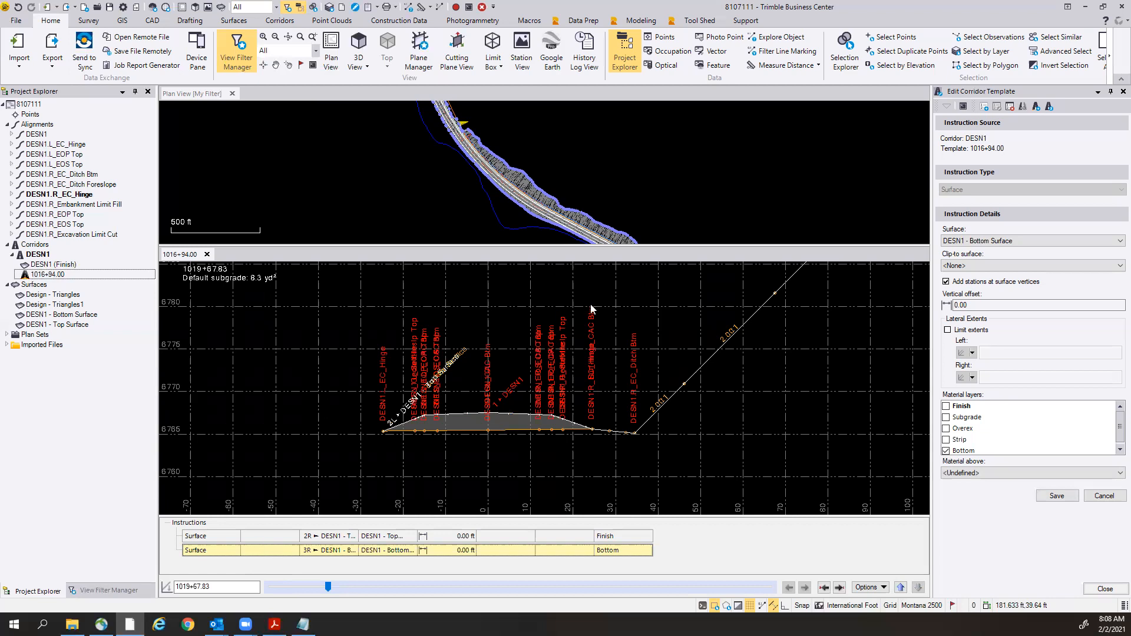
{"action": "middle_click_drag", "start_coordinate": [824, 334], "coordinate": [682, 401]}
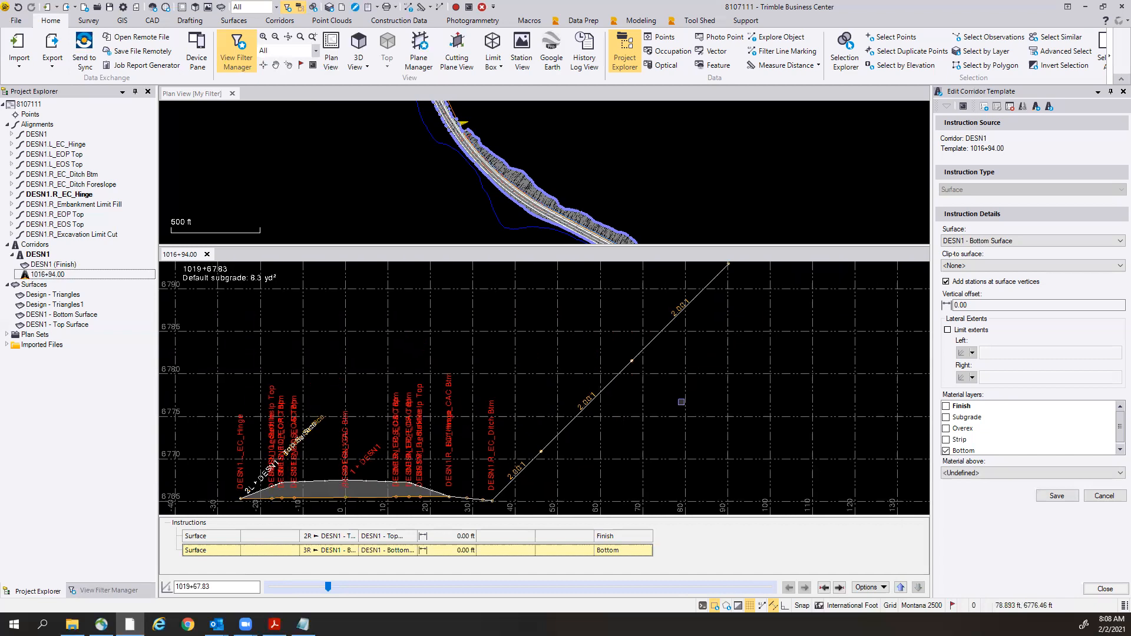
{"action": "middle_click_drag", "start_coordinate": [719, 339], "coordinate": [704, 389]}
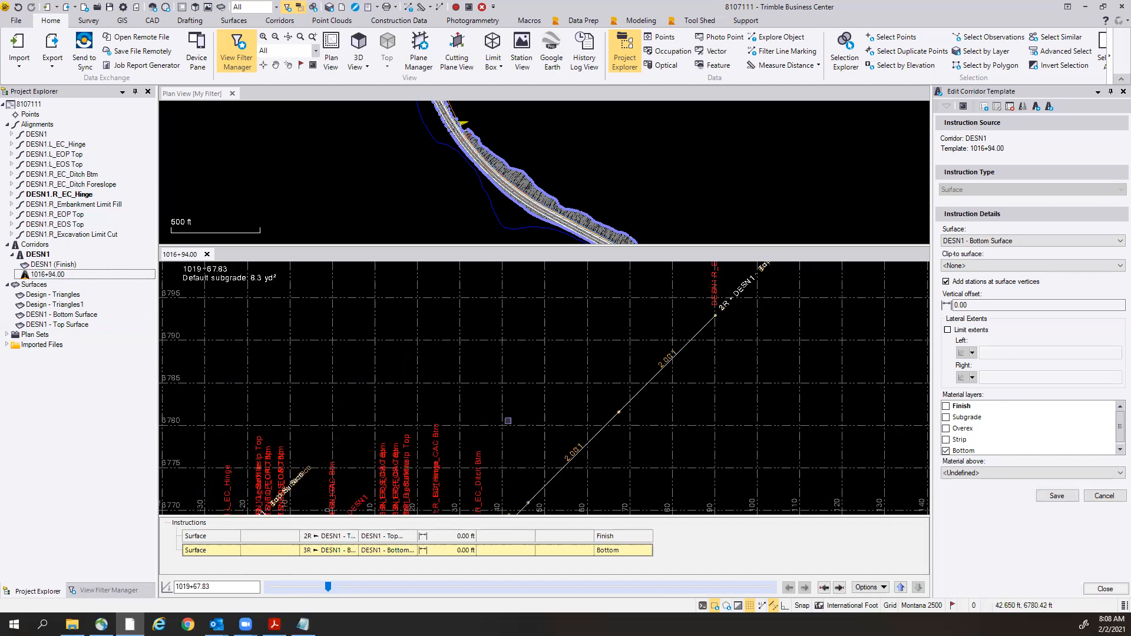
{"action": "middle_click_drag", "start_coordinate": [502, 421], "coordinate": [692, 283]}
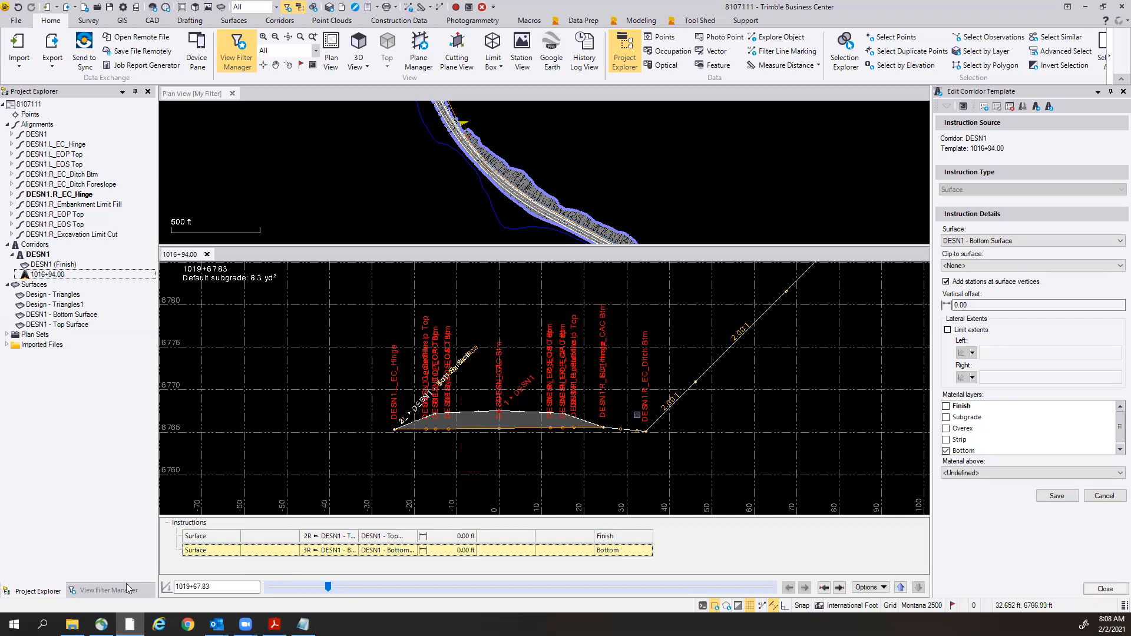
Delete the DESN1 top and bottom surface instructions from the 1016+94.00 template and close the template editor.
{"action": "left_click", "coordinate": [245, 538]}
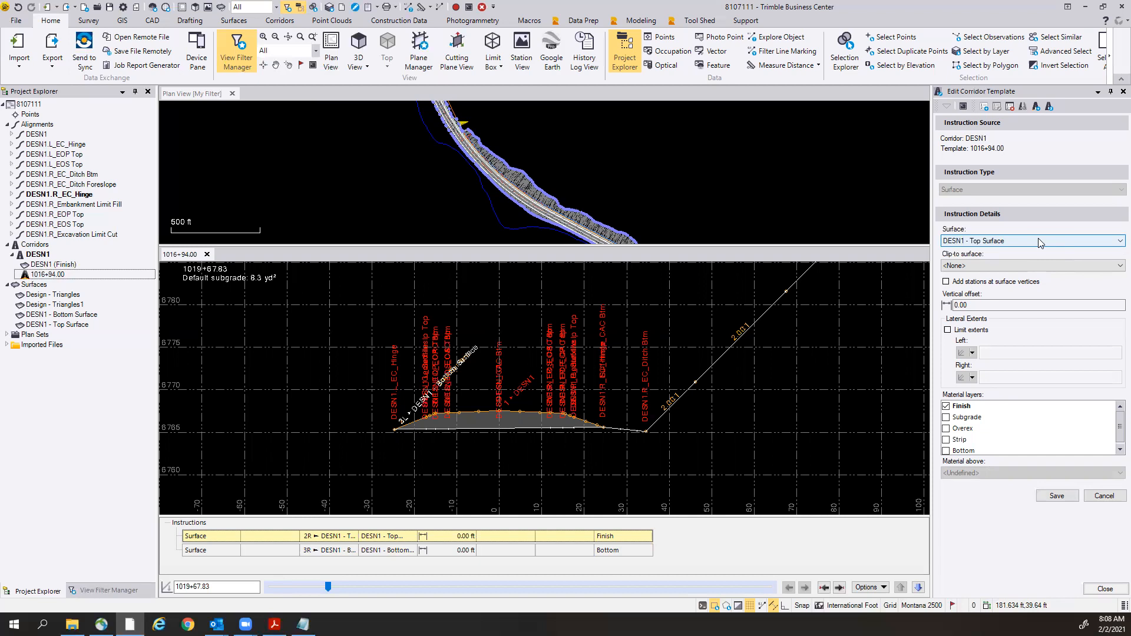
{"action": "right_click", "coordinate": [225, 540]}
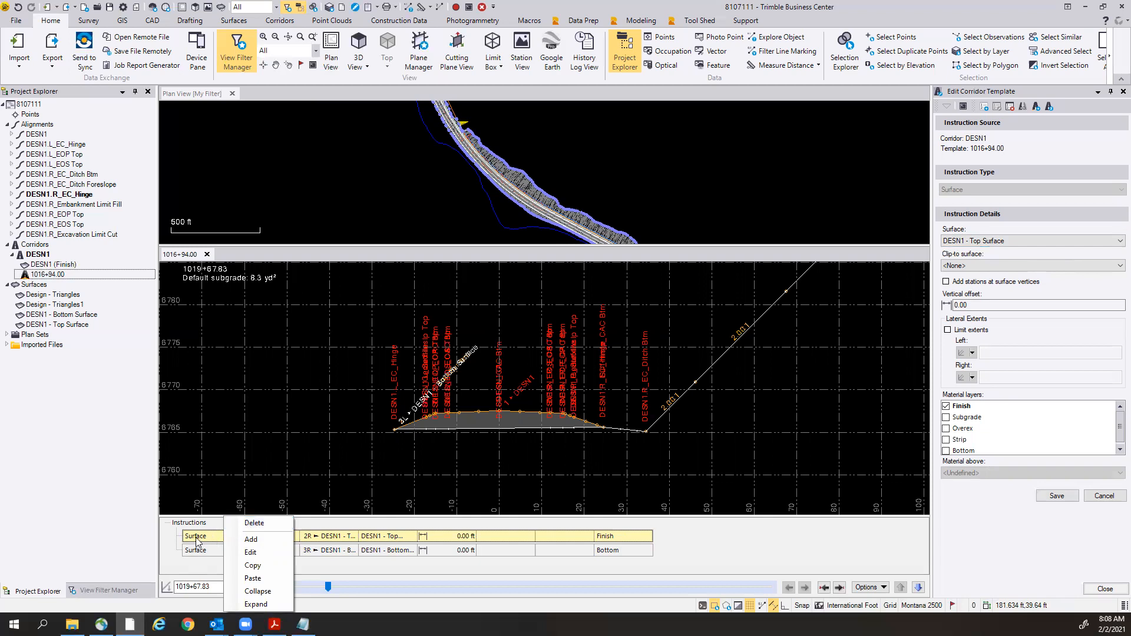
{"action": "left_click", "coordinate": [267, 525]}
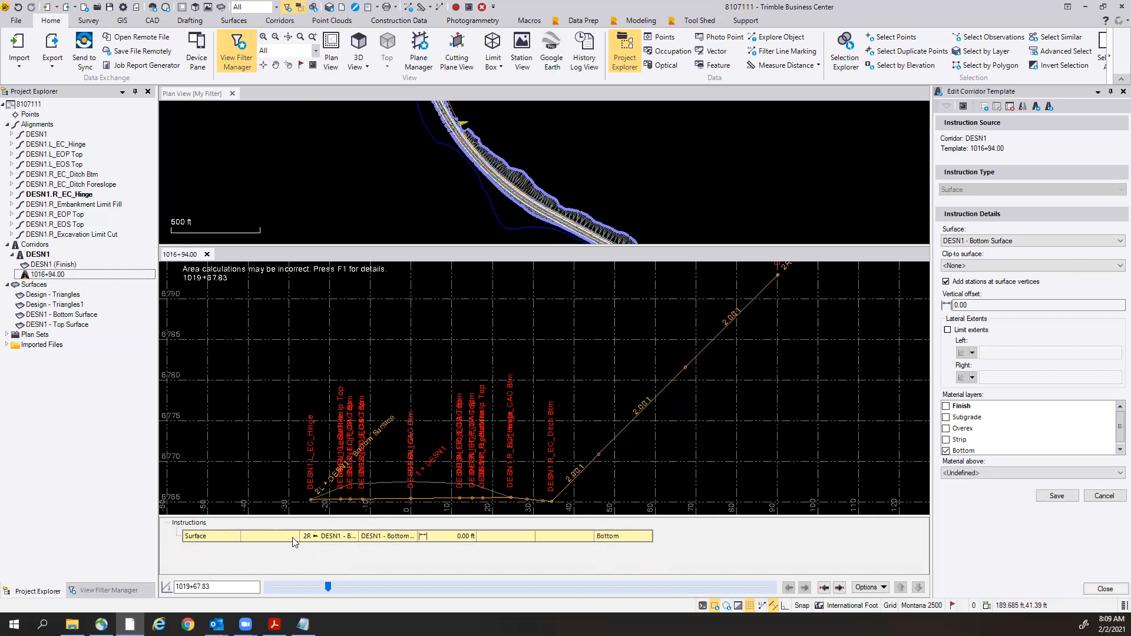
{"action": "right_click", "coordinate": [286, 539]}
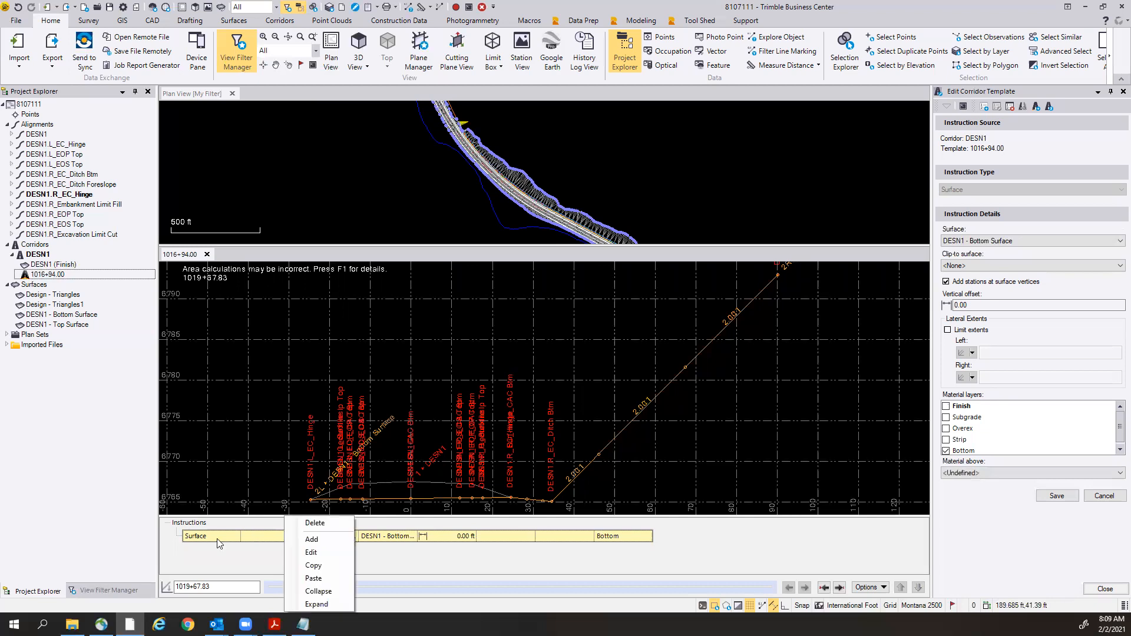
{"action": "left_click", "coordinate": [316, 523]}
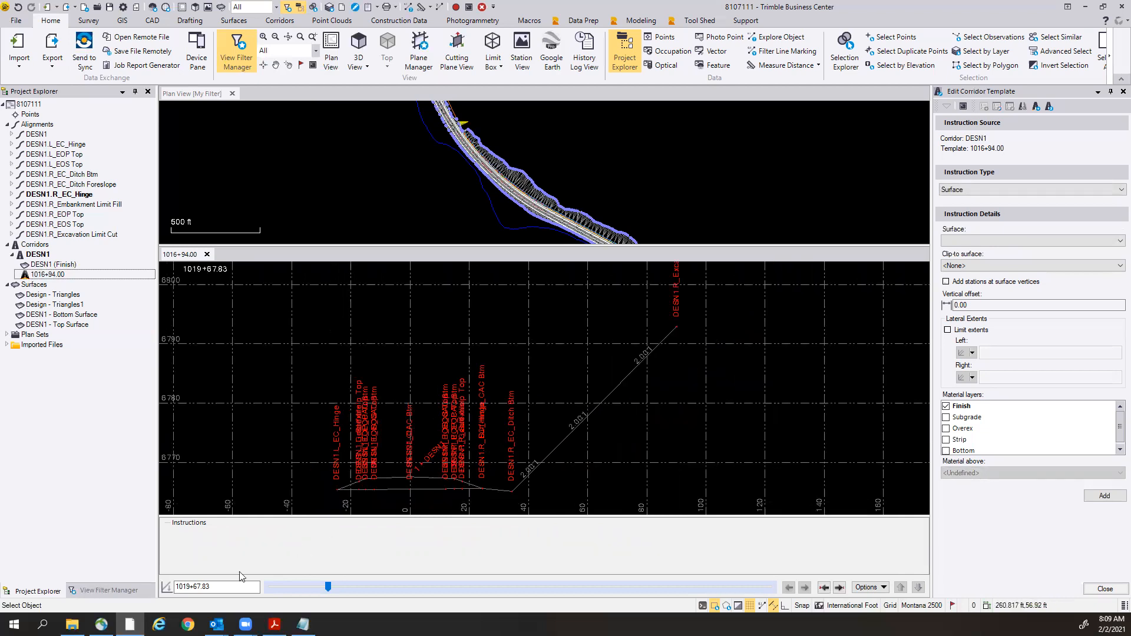
{"action": "mouse_move", "coordinate": [327, 593]}
{"action": "left_mouse_down"}
{"action": "mouse_move", "coordinate": [486, 598]}
{"action": "mouse_move", "coordinate": [336, 596]}
{"action": "left_mouse_up"}
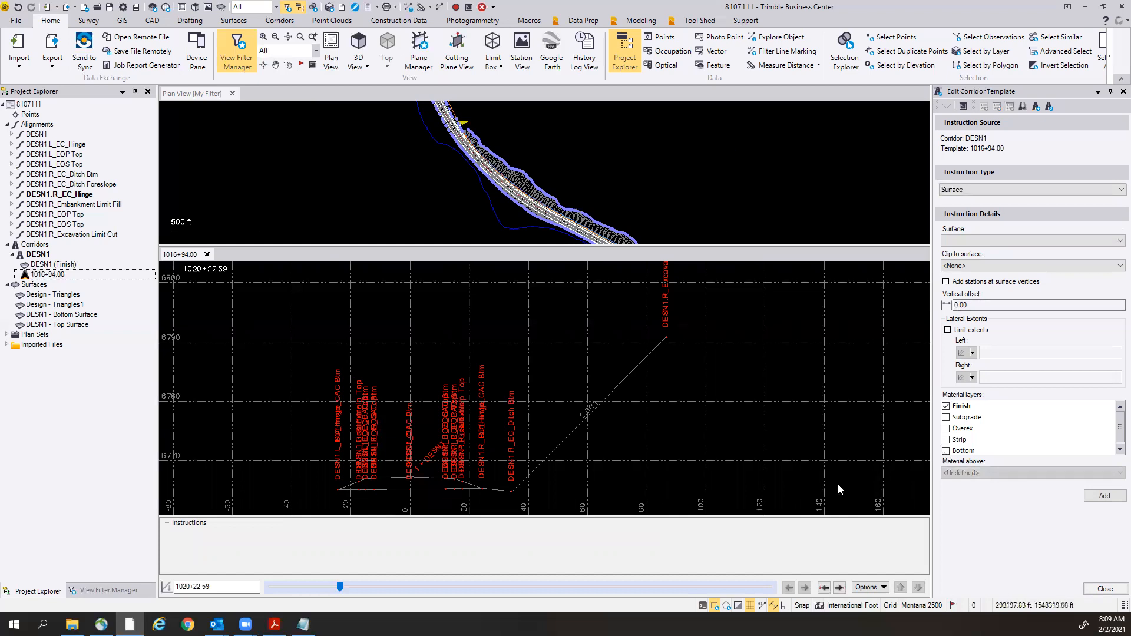
{"action": "left_click", "coordinate": [1100, 589]}
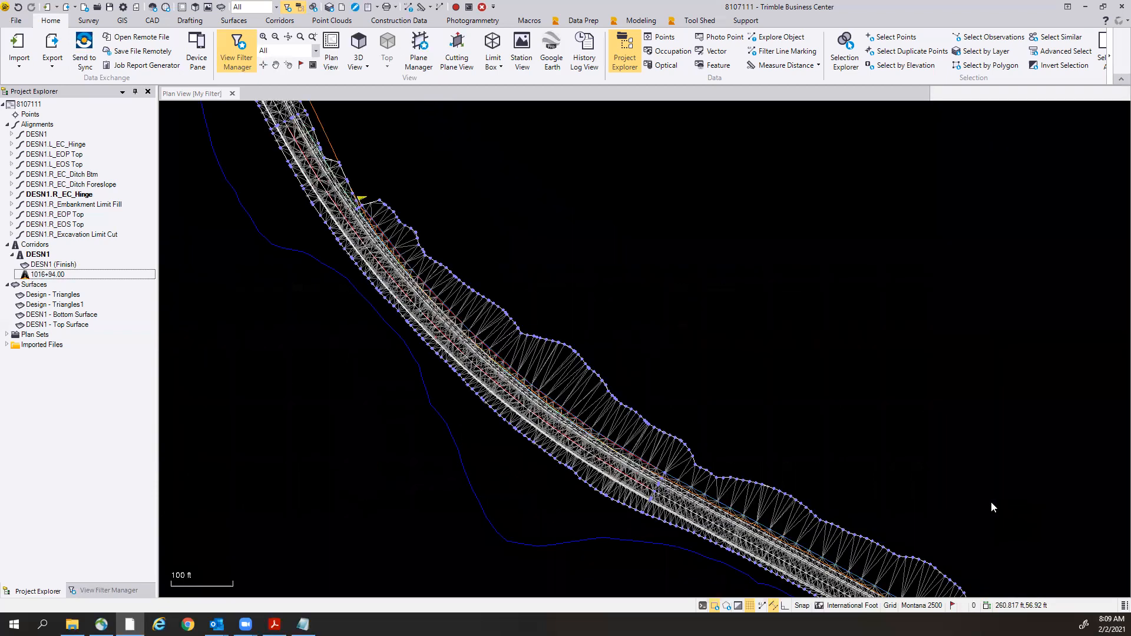
Delete the surfaces Design - Triangles, Design - Triangles1, DESN1 - Bottom Surface and DESN1 - Top Surface from the project.
{"action": "scroll", "coordinate": [305, 350], "scroll_direction": "down", "scroll_amount": 1}
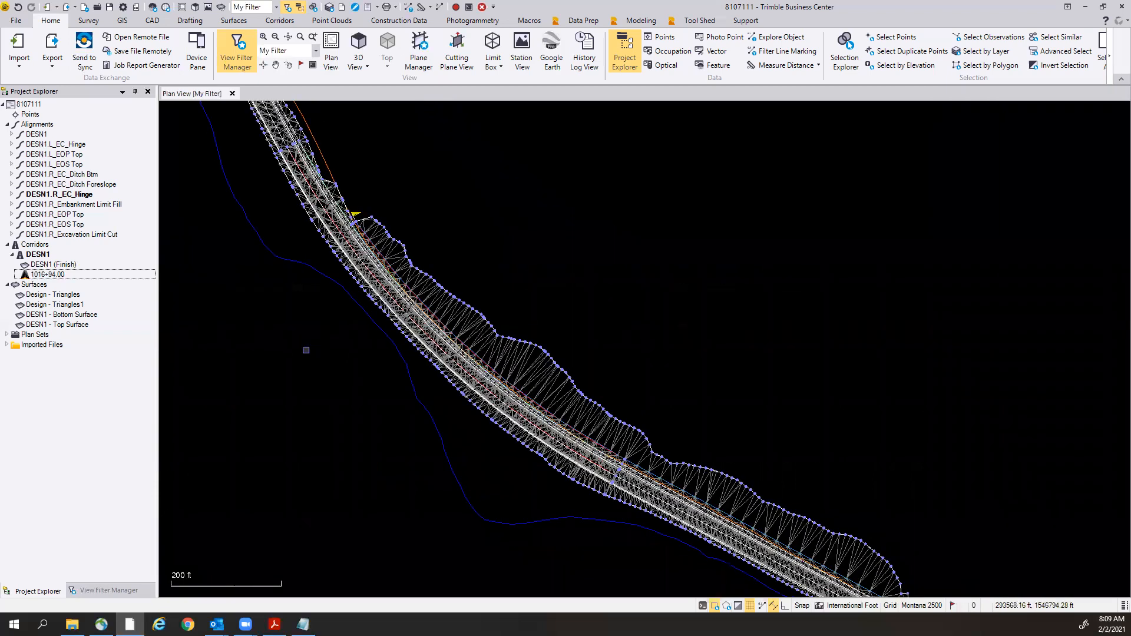
{"action": "scroll", "coordinate": [306, 350], "scroll_direction": "down", "scroll_amount": 1}
{"action": "middle_click_drag", "start_coordinate": [273, 343], "coordinate": [358, 338]}
{"action": "scroll", "coordinate": [577, 370], "scroll_direction": "up", "scroll_amount": 2}
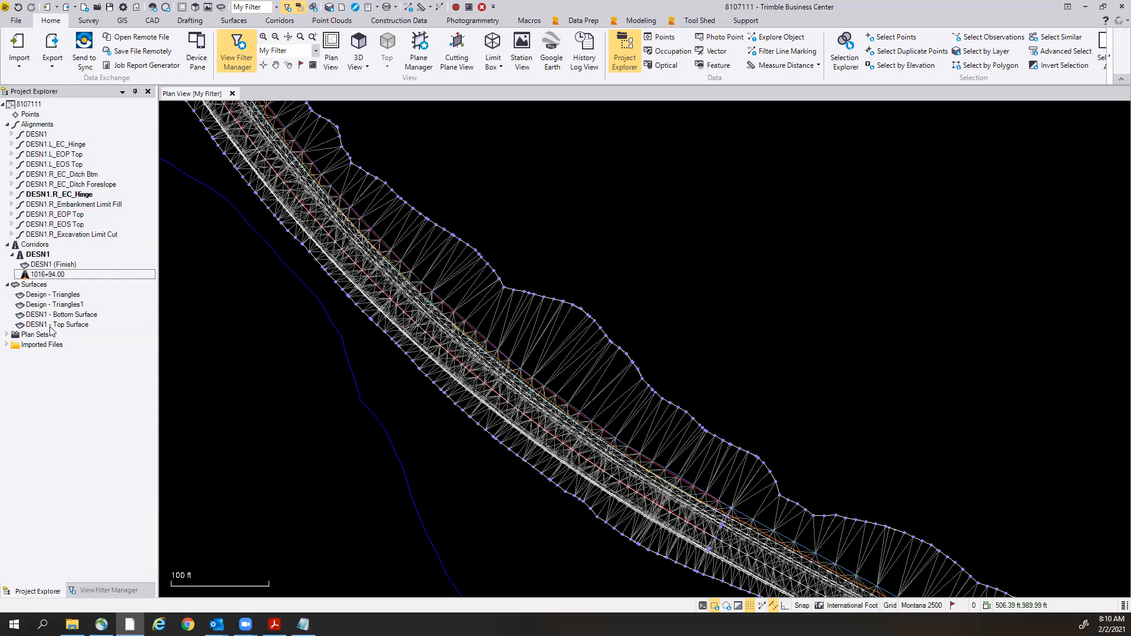
{"action": "left_click", "coordinate": [36, 297]}
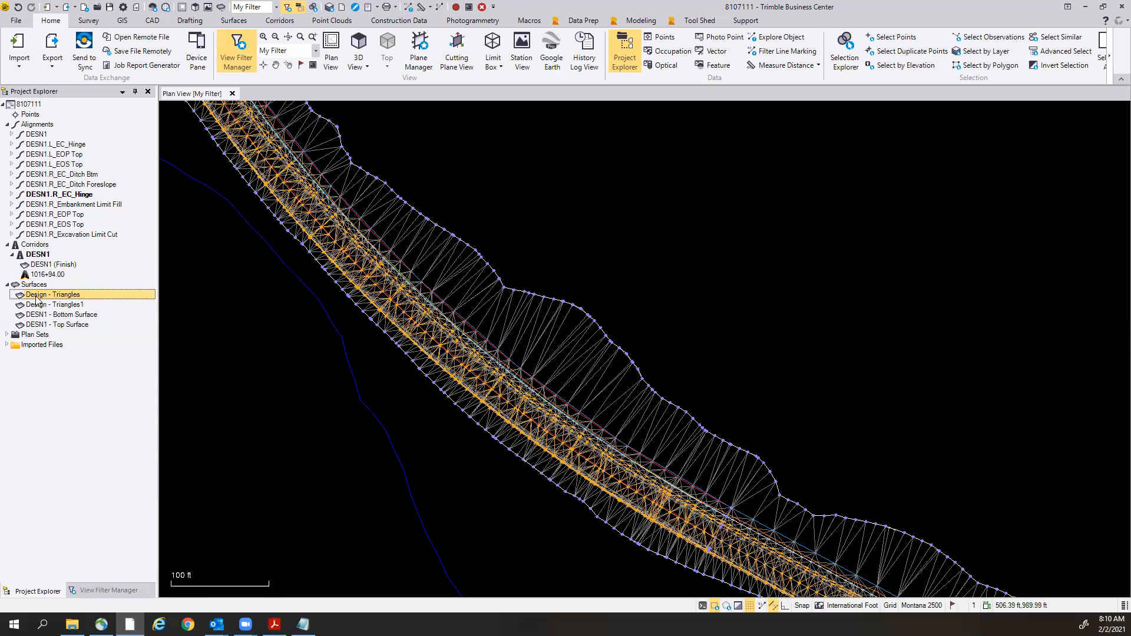
{"action": "left_click", "coordinate": [46, 325], "text": "shift"}
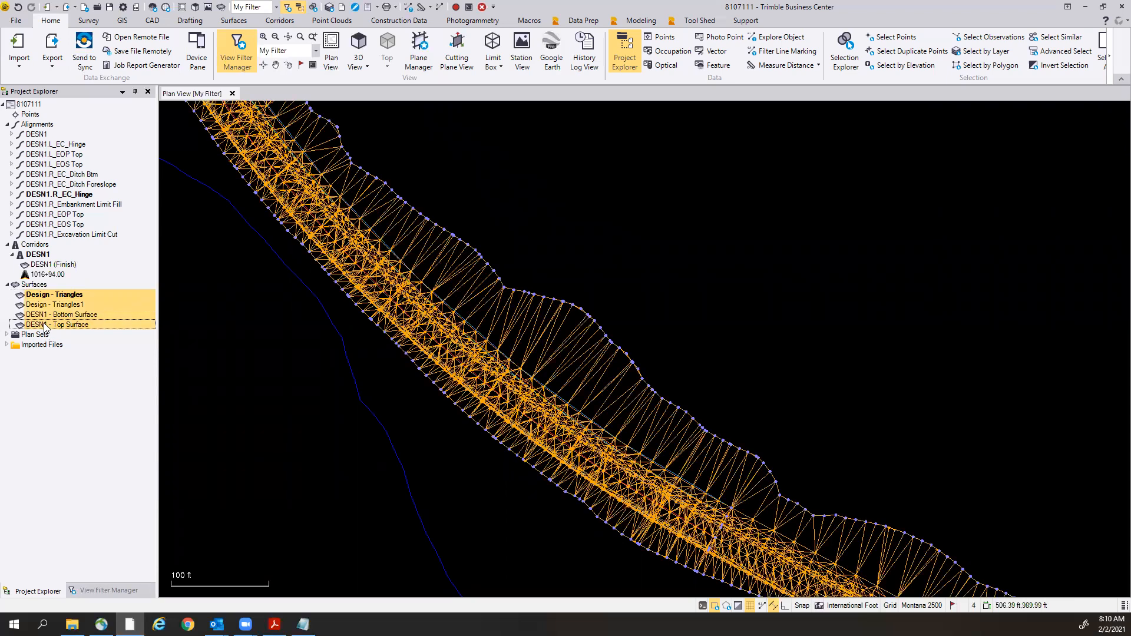
{"action": "right_click", "coordinate": [43, 309]}
{"action": "left_click", "coordinate": [64, 316]}
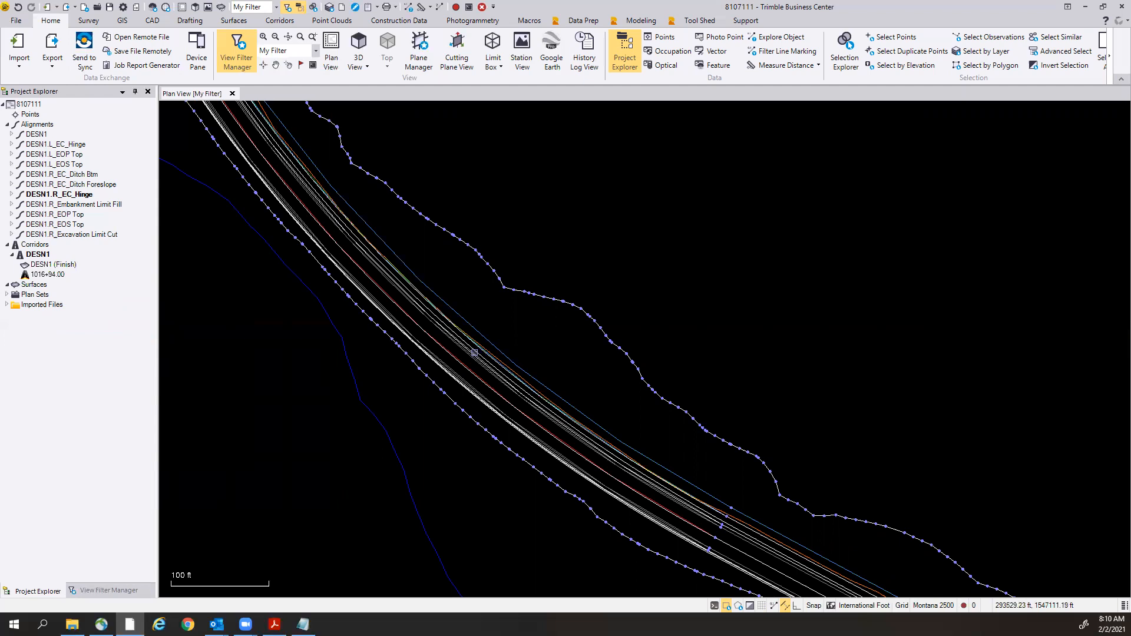
Check which objects overlap along the road edge, and isolate the four Design - Triangles and Triangles1 boundary and breakline layers.
{"action": "left_click", "coordinate": [475, 352]}
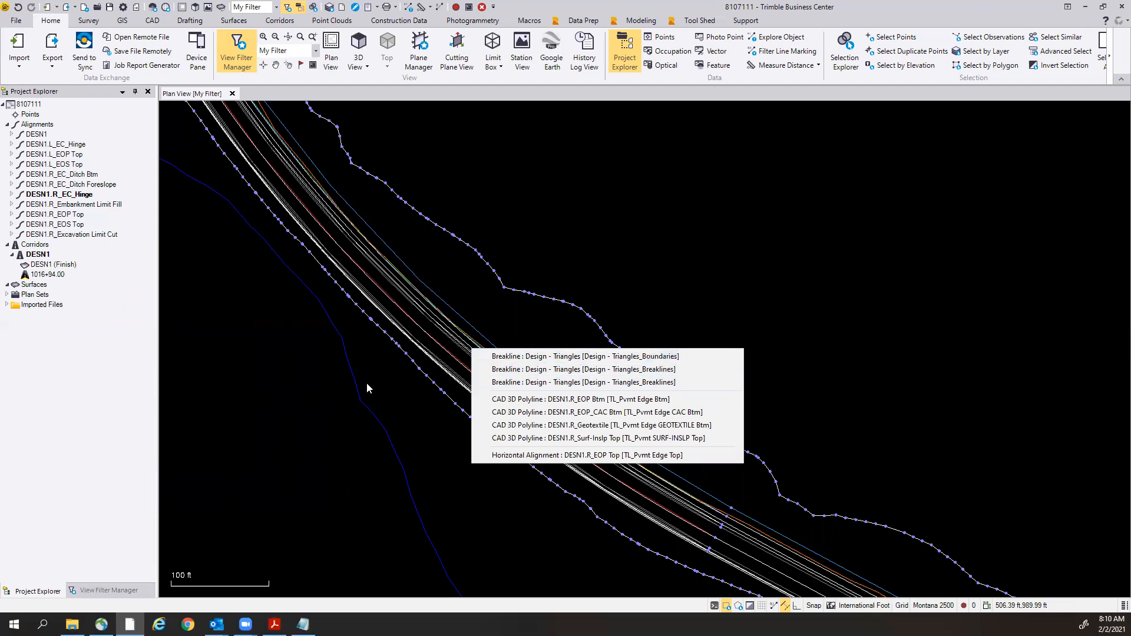
{"action": "left_click", "coordinate": [251, 404]}
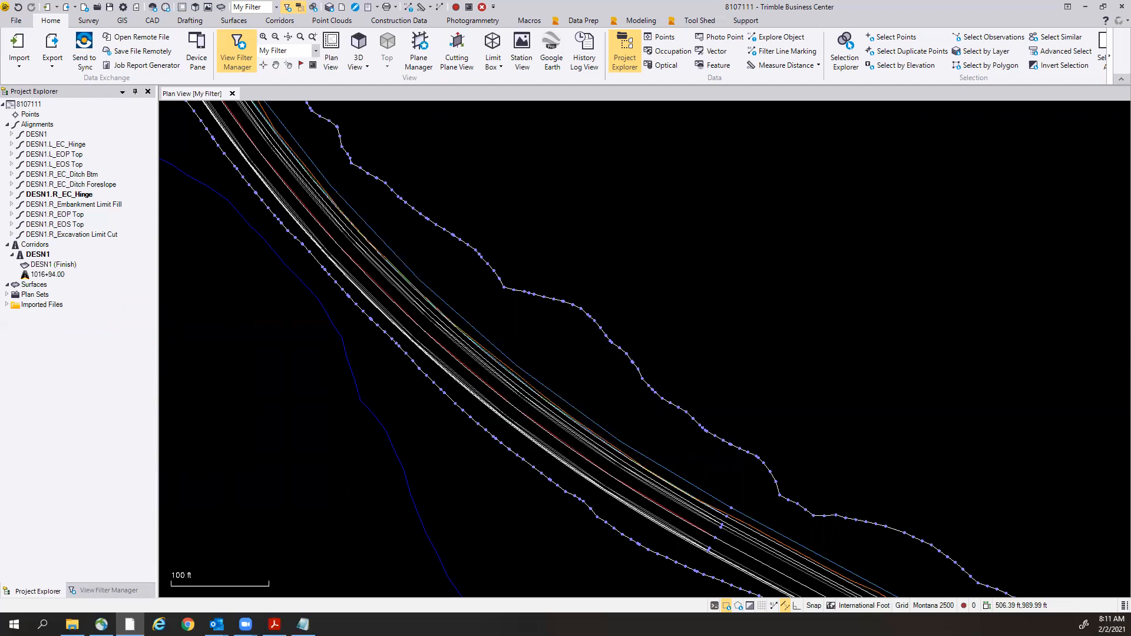
{"action": "left_click", "coordinate": [98, 594]}
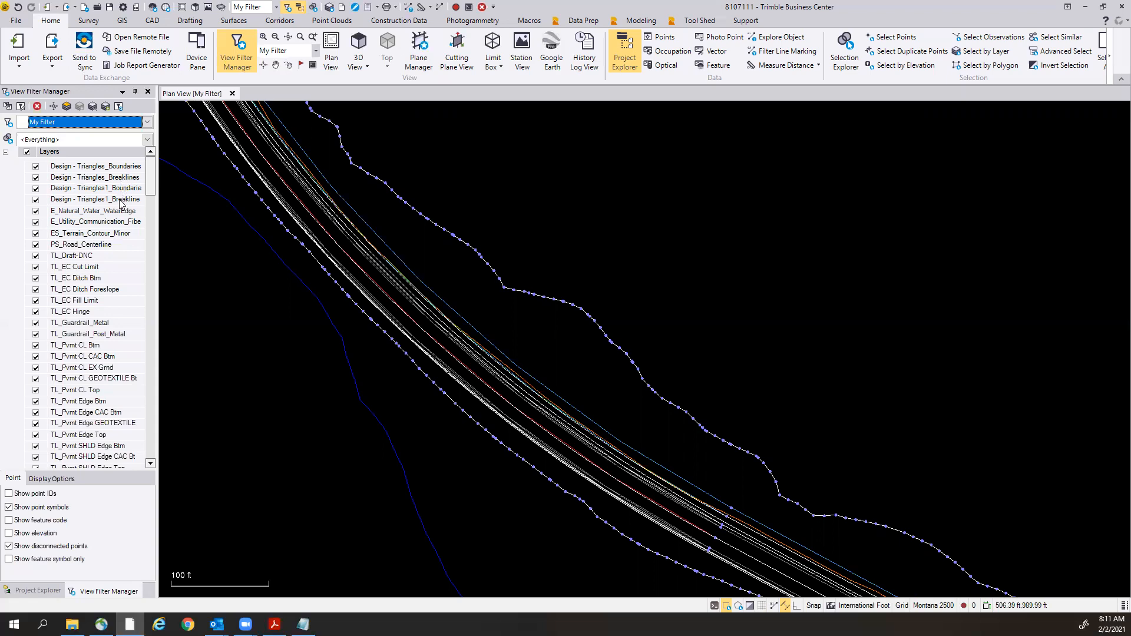
{"action": "left_click", "coordinate": [119, 168]}
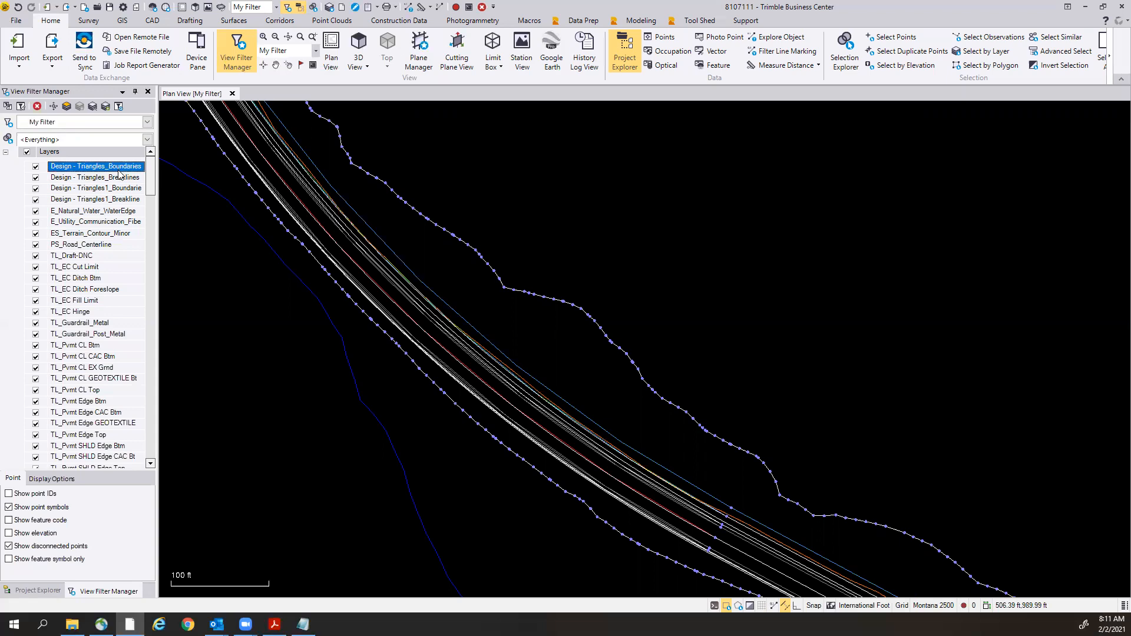
{"action": "left_click", "coordinate": [100, 201], "text": "shift"}
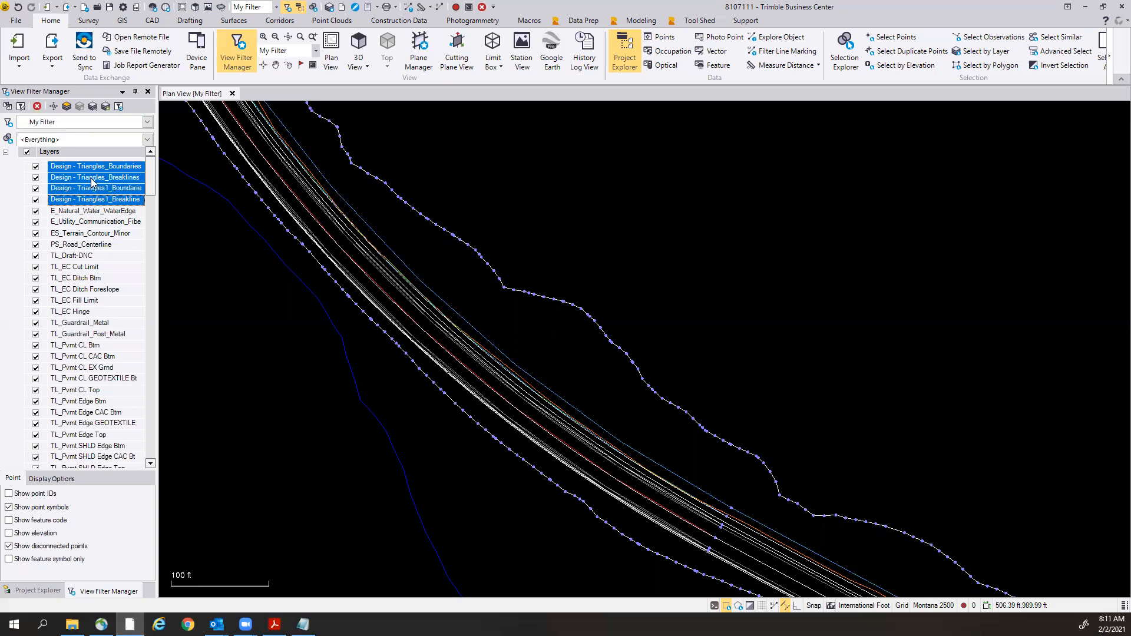
{"action": "right_click", "coordinate": [86, 183]}
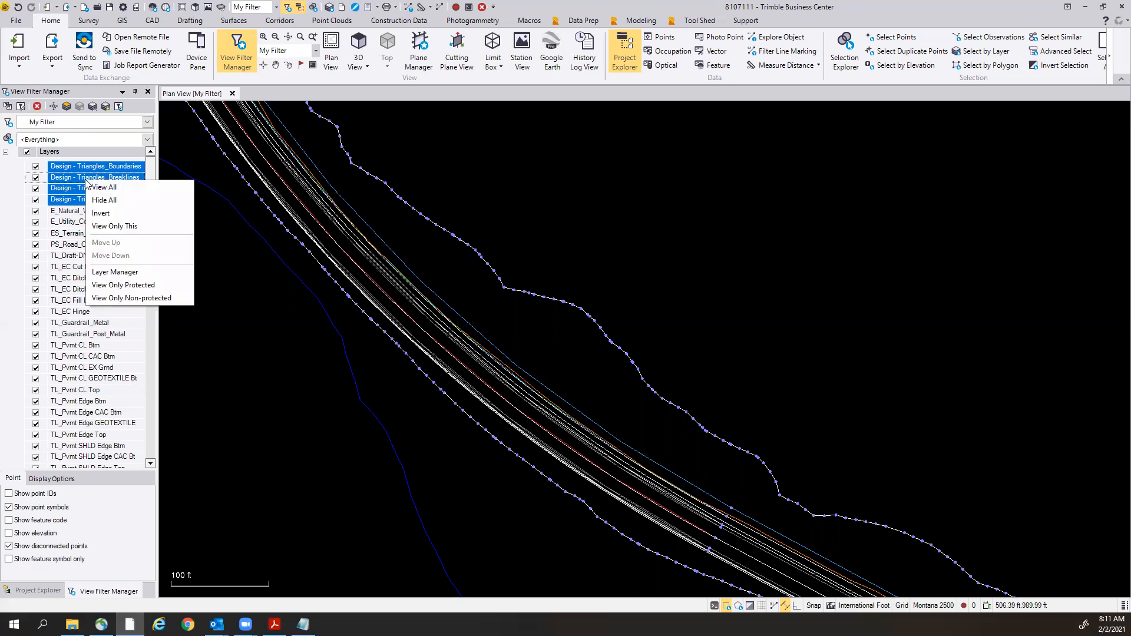
{"action": "left_click", "coordinate": [100, 225]}
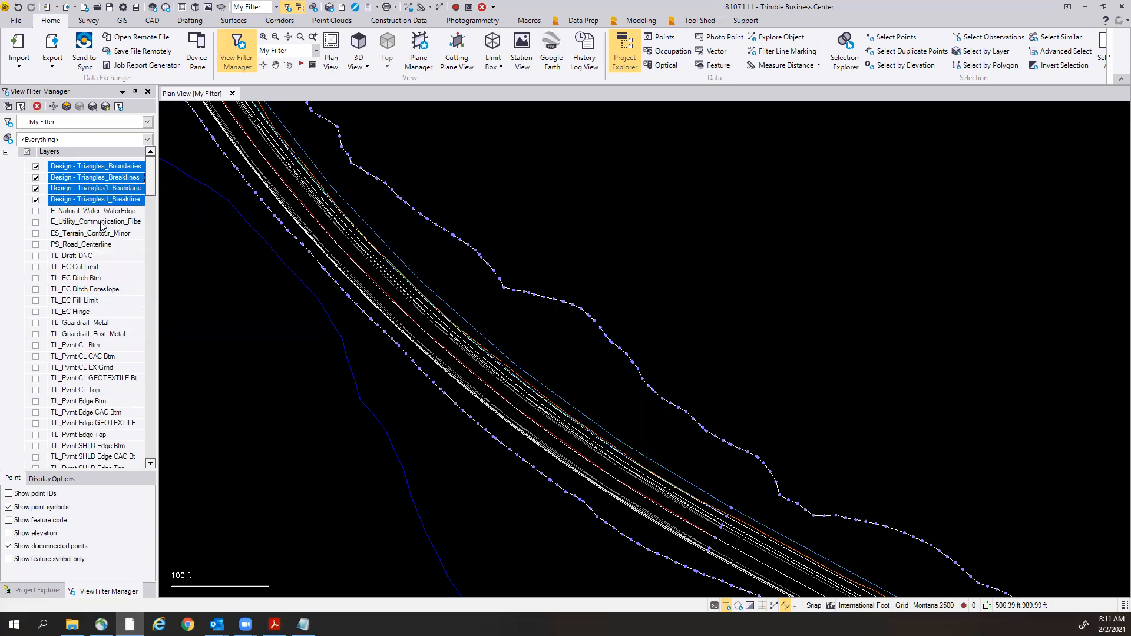
Delete all boundaries and breaklines on the isolated Design - Triangles layers in the plan view, and show all layers again.
{"action": "scroll", "coordinate": [382, 358], "scroll_direction": "down", "scroll_amount": 3}
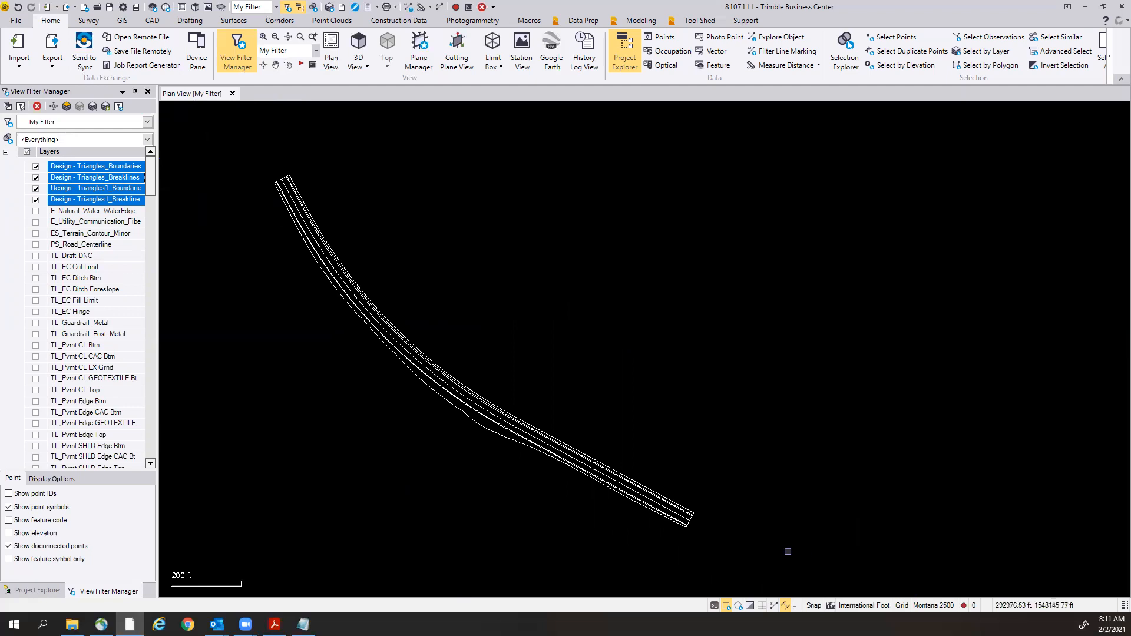
{"action": "left_click_drag", "start_coordinate": [543, 448], "coordinate": [374, 304]}
{"action": "right_click", "coordinate": [579, 382]}
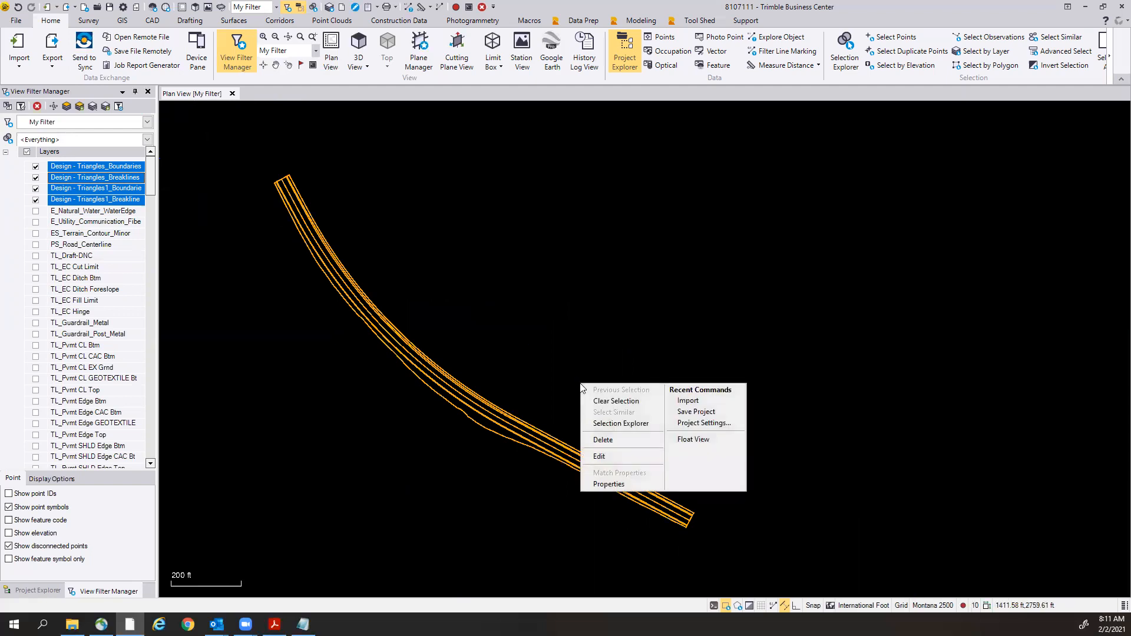
{"action": "left_click", "coordinate": [631, 441]}
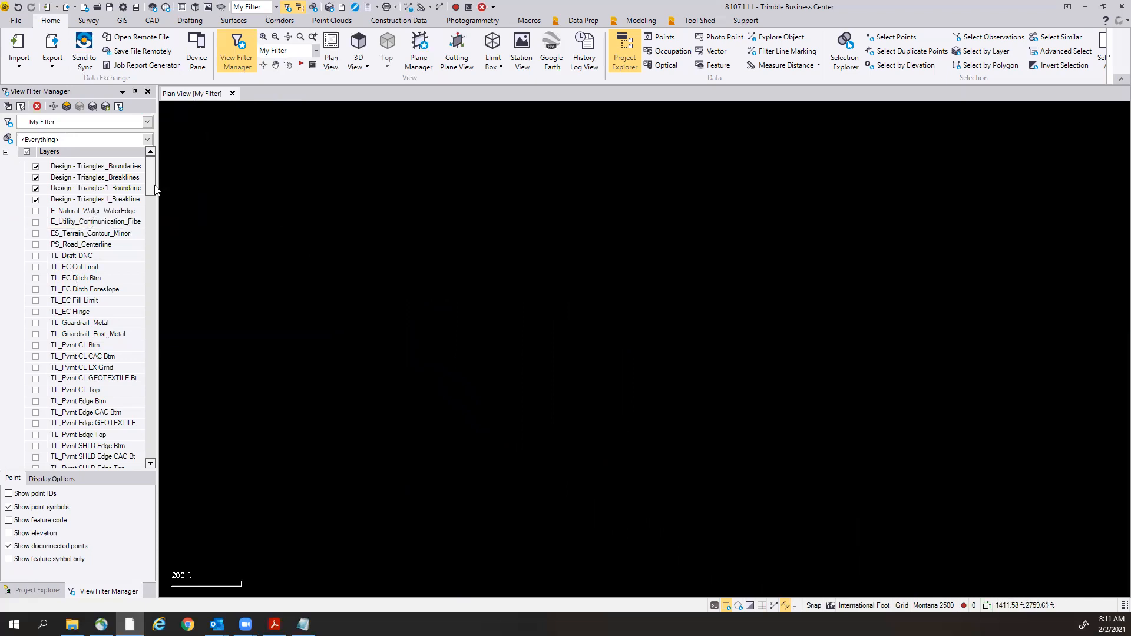
{"action": "right_click", "coordinate": [74, 189]}
{"action": "left_click", "coordinate": [94, 198]}
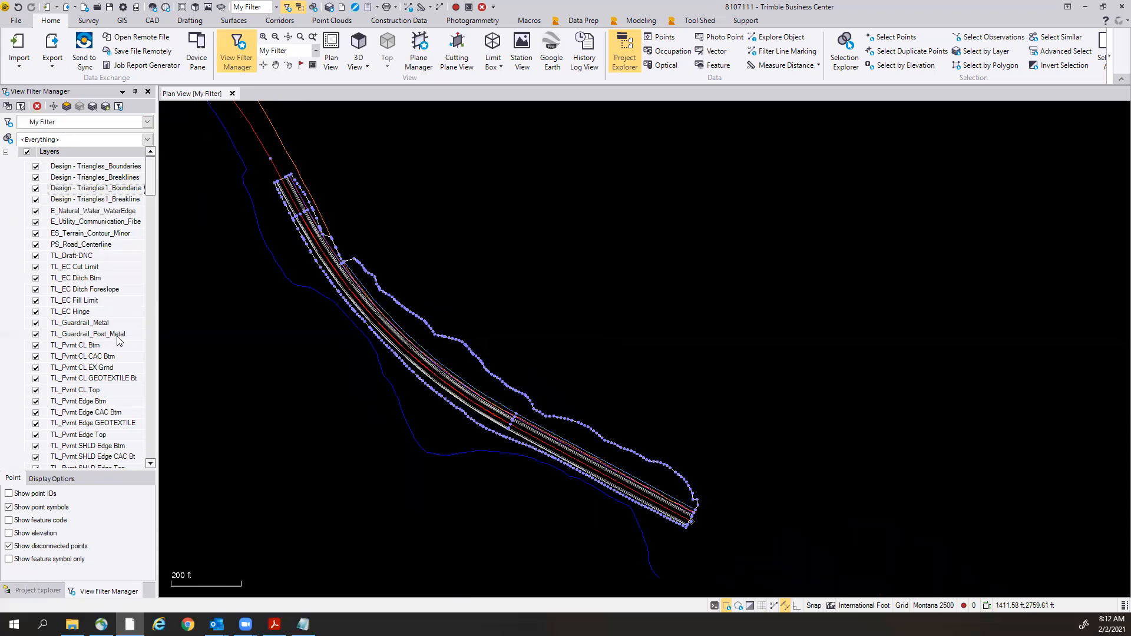
Identify the objects overlapping along the excavation limit line, and show only the ES_Terrain_Contour_Minor layer.
{"action": "scroll", "coordinate": [384, 297], "scroll_direction": "up", "scroll_amount": 5}
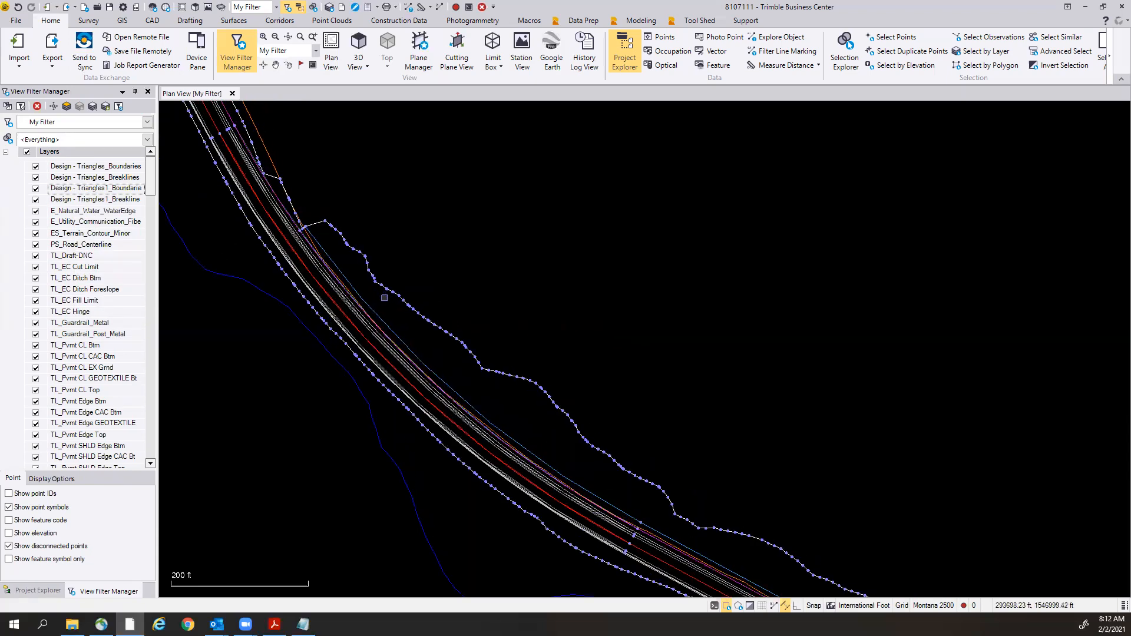
{"action": "scroll", "coordinate": [384, 298], "scroll_direction": "up", "scroll_amount": 2}
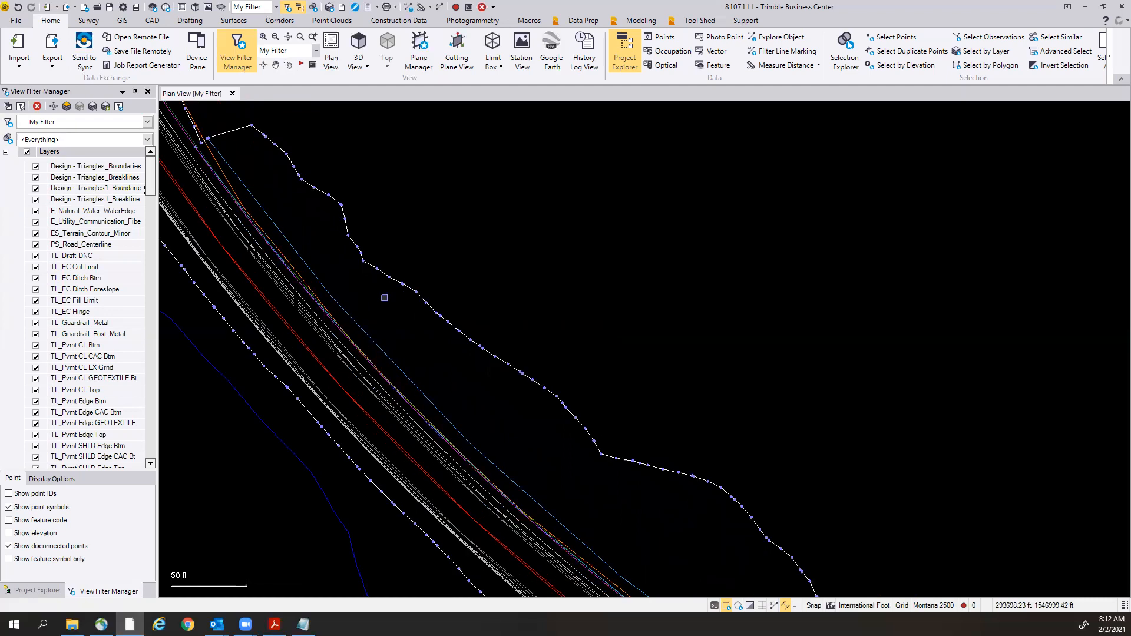
{"action": "left_click", "coordinate": [414, 294]}
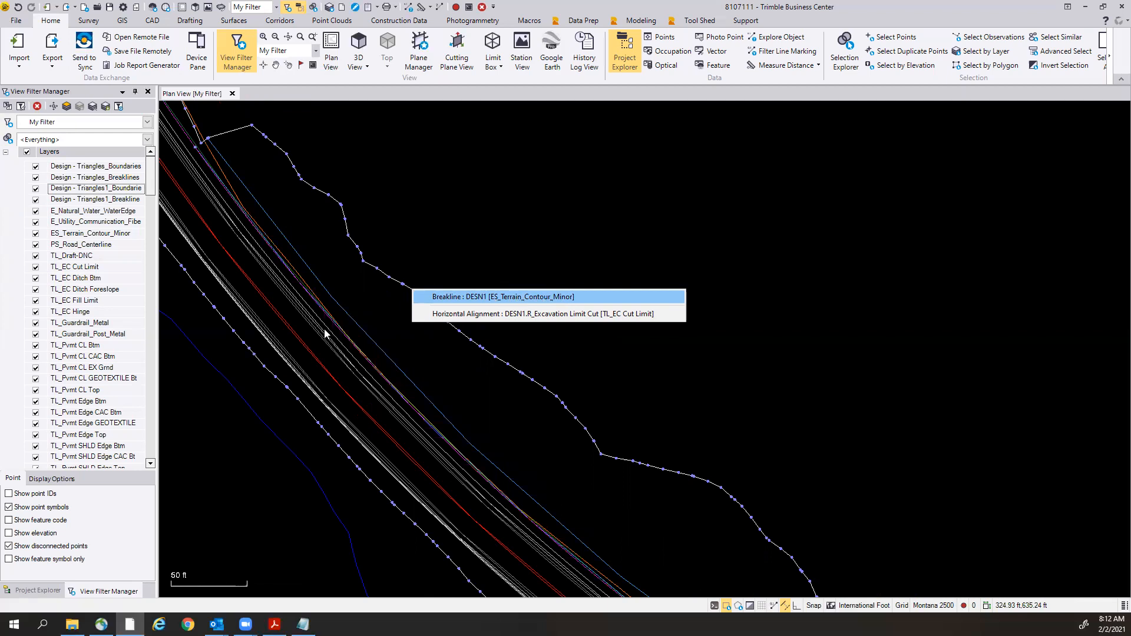
{"action": "left_click", "coordinate": [195, 435]}
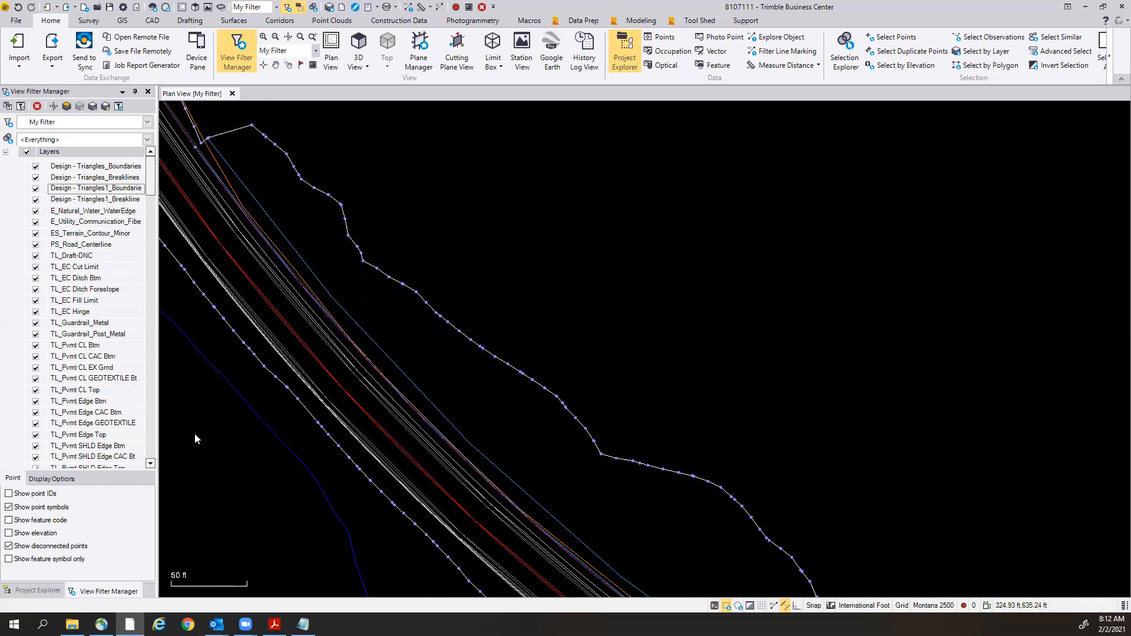
{"action": "left_click", "coordinate": [73, 234]}
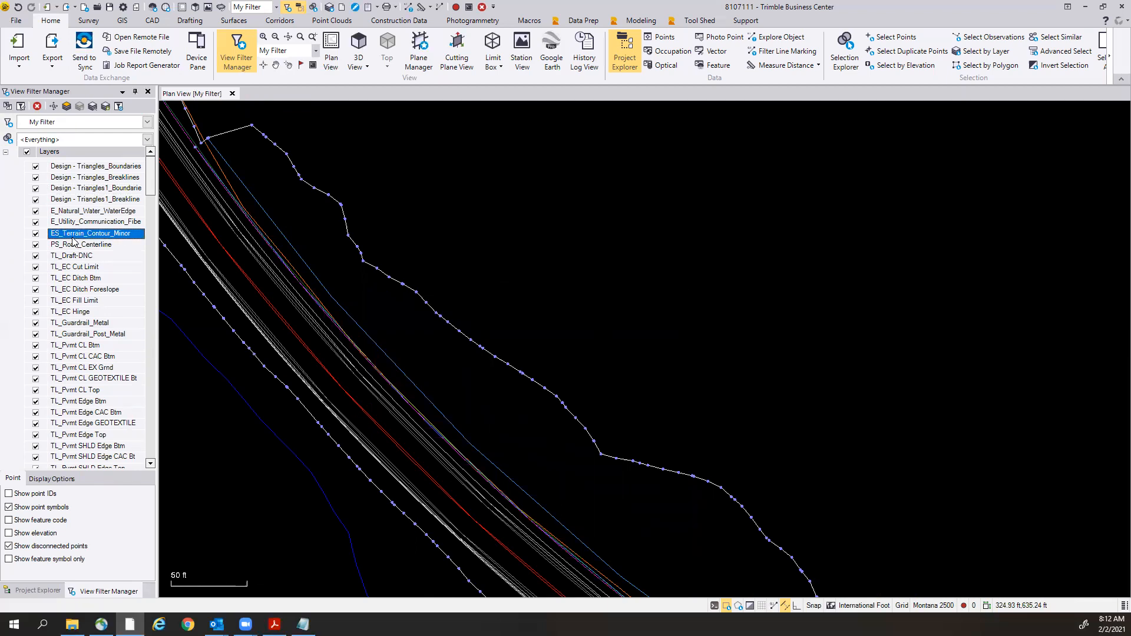
{"action": "right_click", "coordinate": [66, 235]}
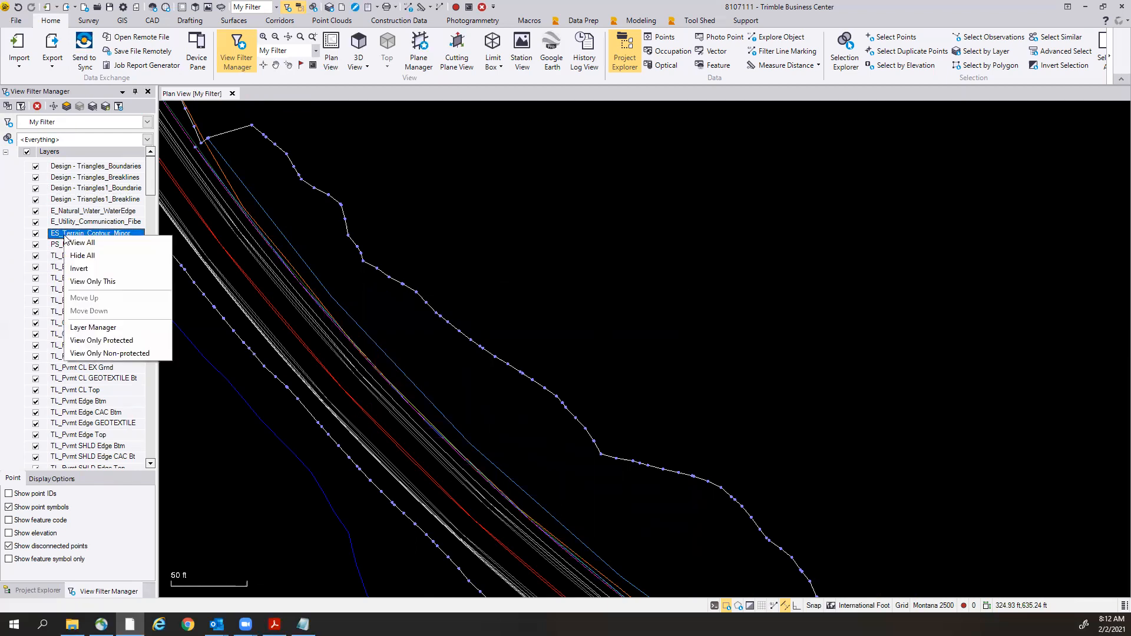
{"action": "left_click", "coordinate": [93, 283]}
Delete all breaklines on the isolated ES_Terrain_Contour_Minor layer, and turn every layer back on.
{"action": "scroll", "coordinate": [322, 383], "scroll_direction": "down", "scroll_amount": 2}
{"action": "left_click_drag", "start_coordinate": [601, 553], "coordinate": [267, 290]}
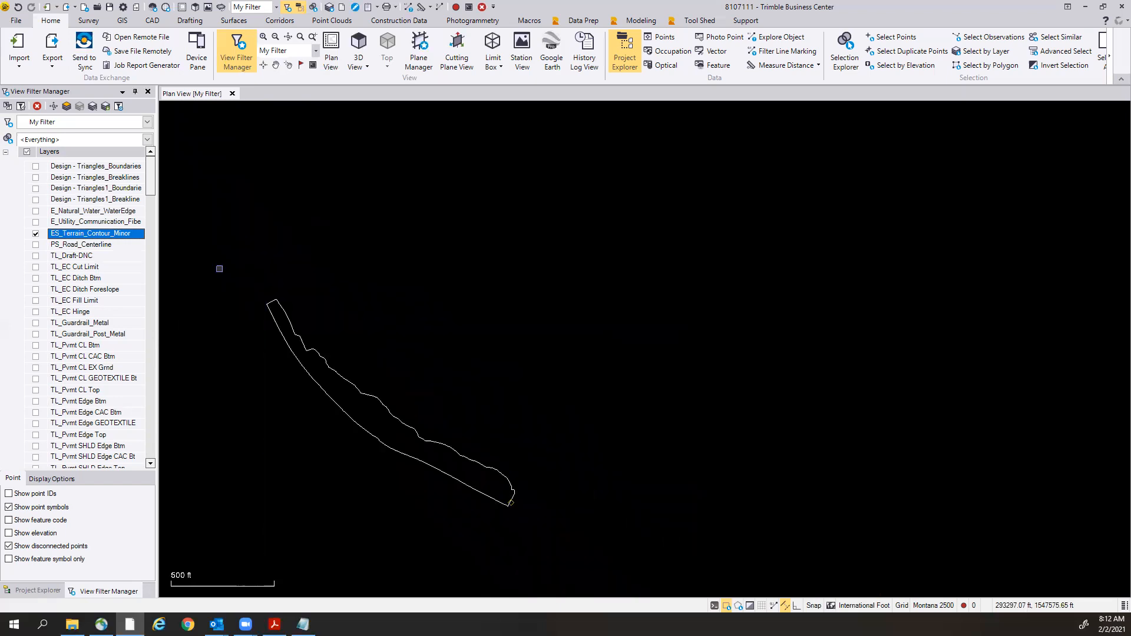
{"action": "right_click", "coordinate": [400, 376]}
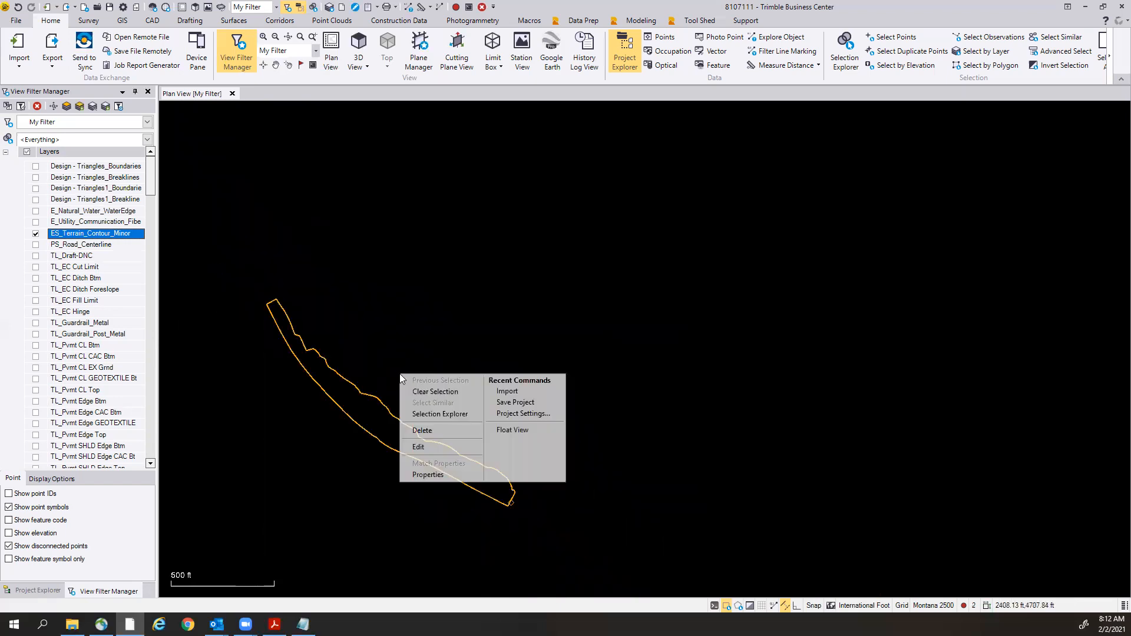
{"action": "left_click", "coordinate": [438, 430]}
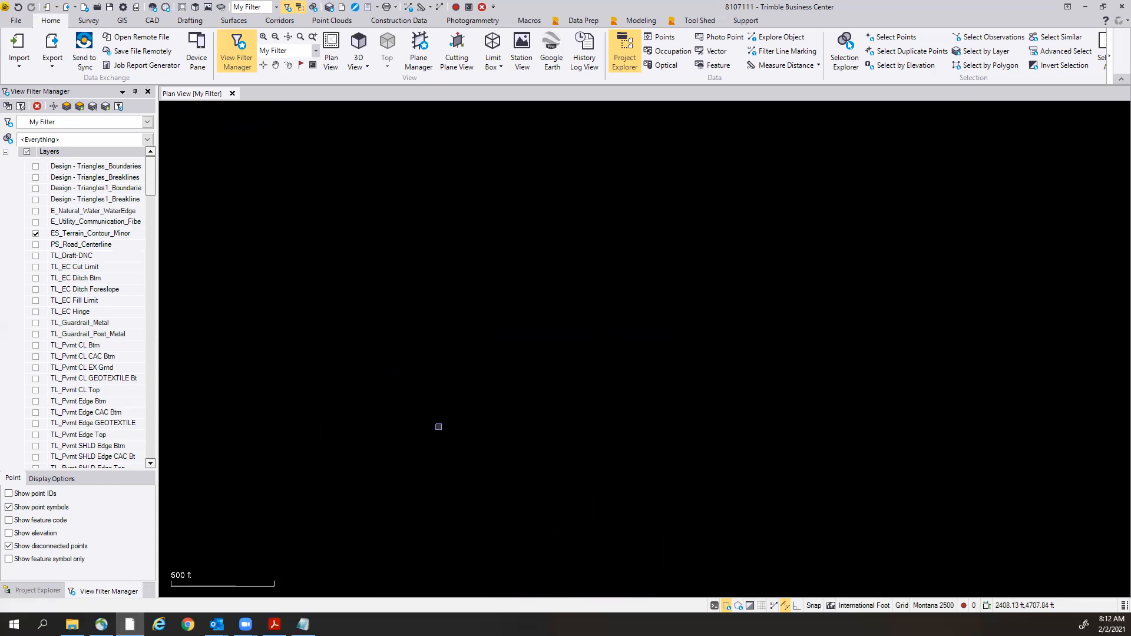
{"action": "right_click", "coordinate": [80, 188]}
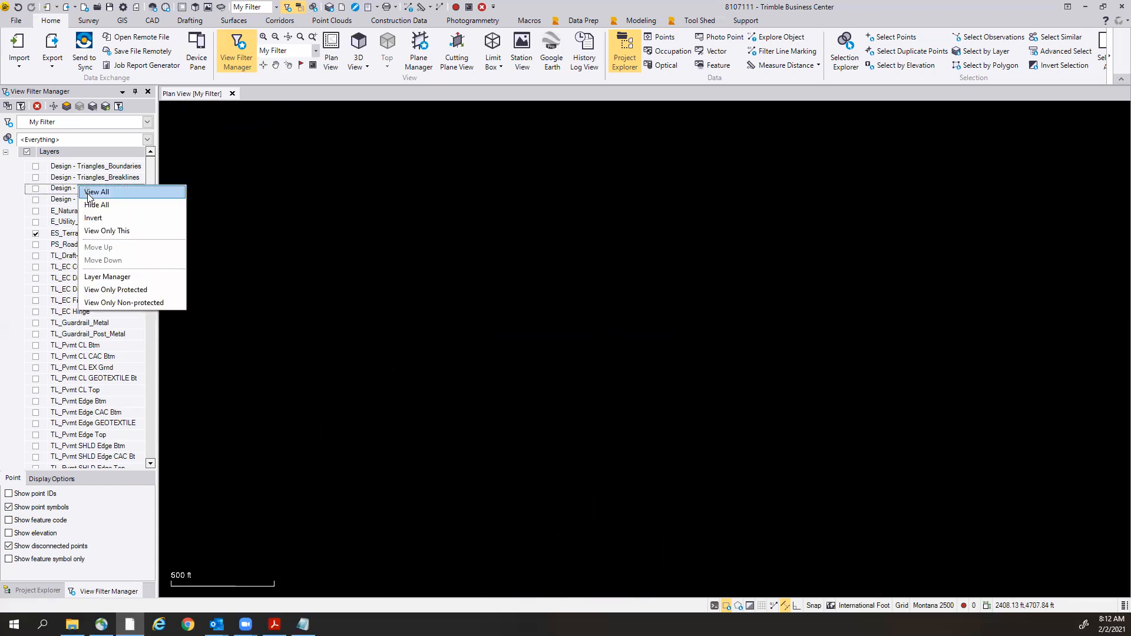
{"action": "left_click", "coordinate": [88, 191]}
Examine the remaining corridor linework up close and identify the alignments, pavement edges and guardrail polylines along the road.
{"action": "scroll", "coordinate": [358, 416], "scroll_direction": "up", "scroll_amount": 6}
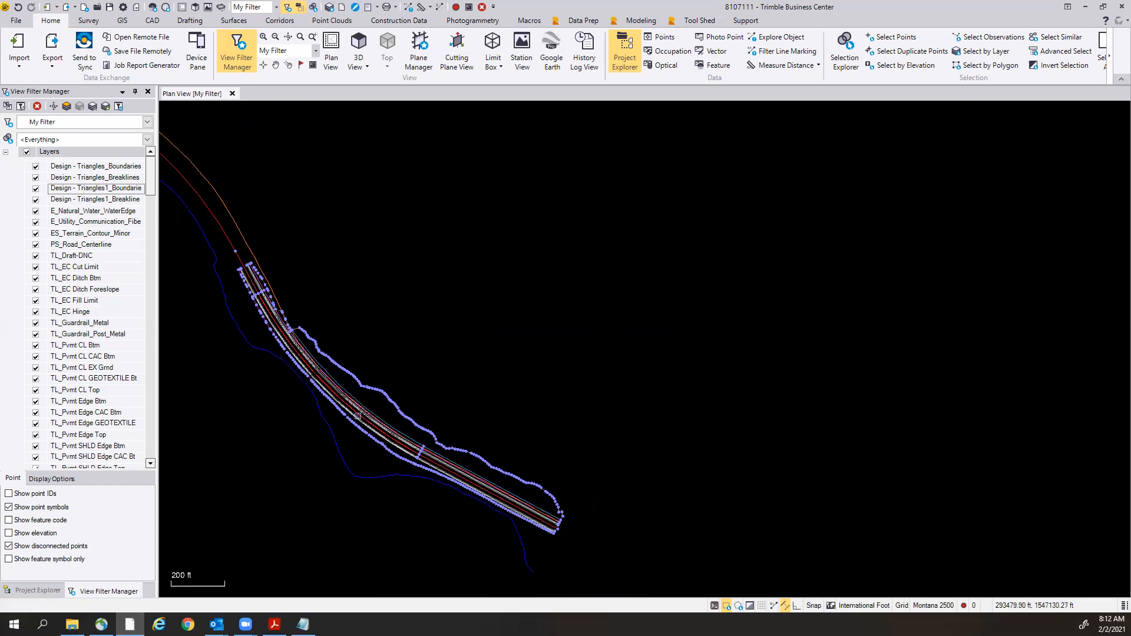
{"action": "scroll", "coordinate": [358, 416], "scroll_direction": "up", "scroll_amount": 3}
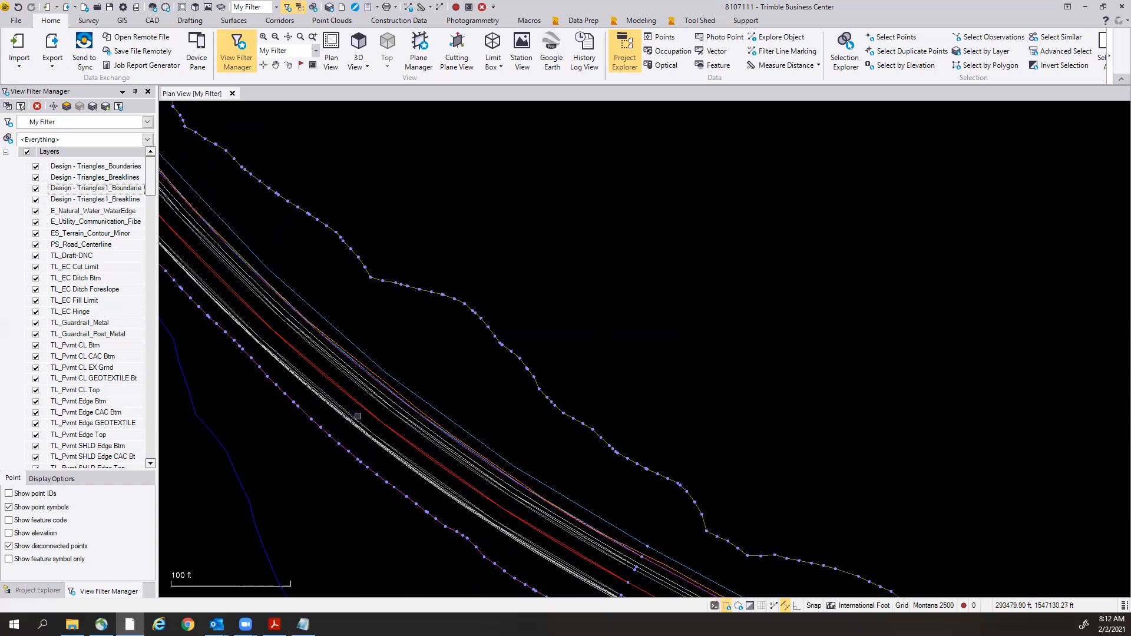
{"action": "scroll", "coordinate": [358, 416], "scroll_direction": "up", "scroll_amount": 1}
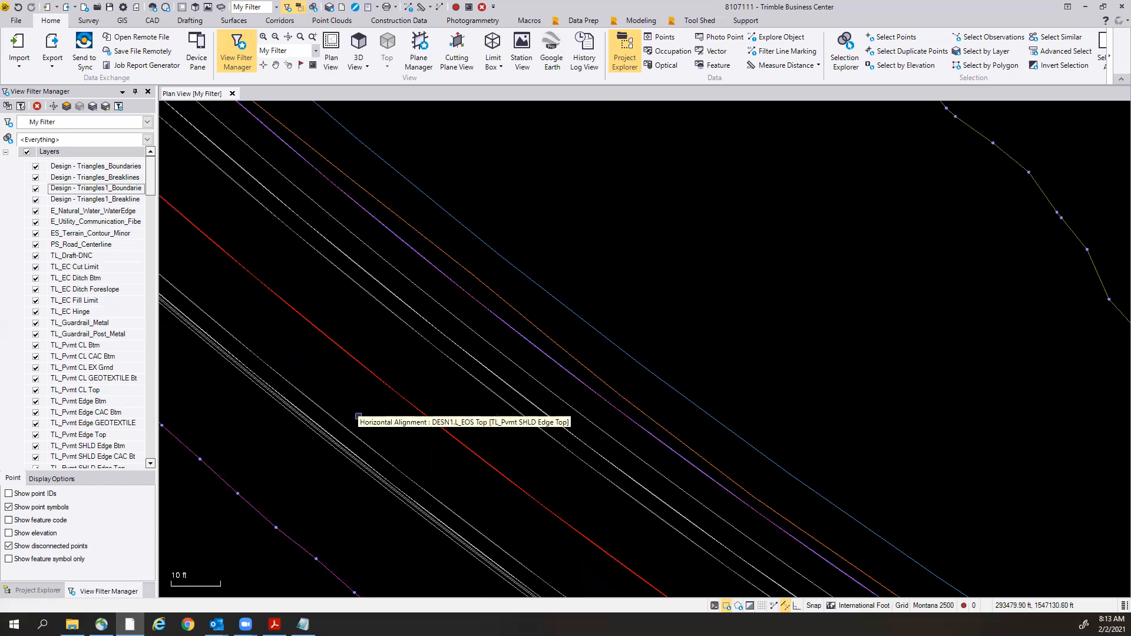
{"action": "scroll", "coordinate": [358, 416], "scroll_direction": "down", "scroll_amount": 8}
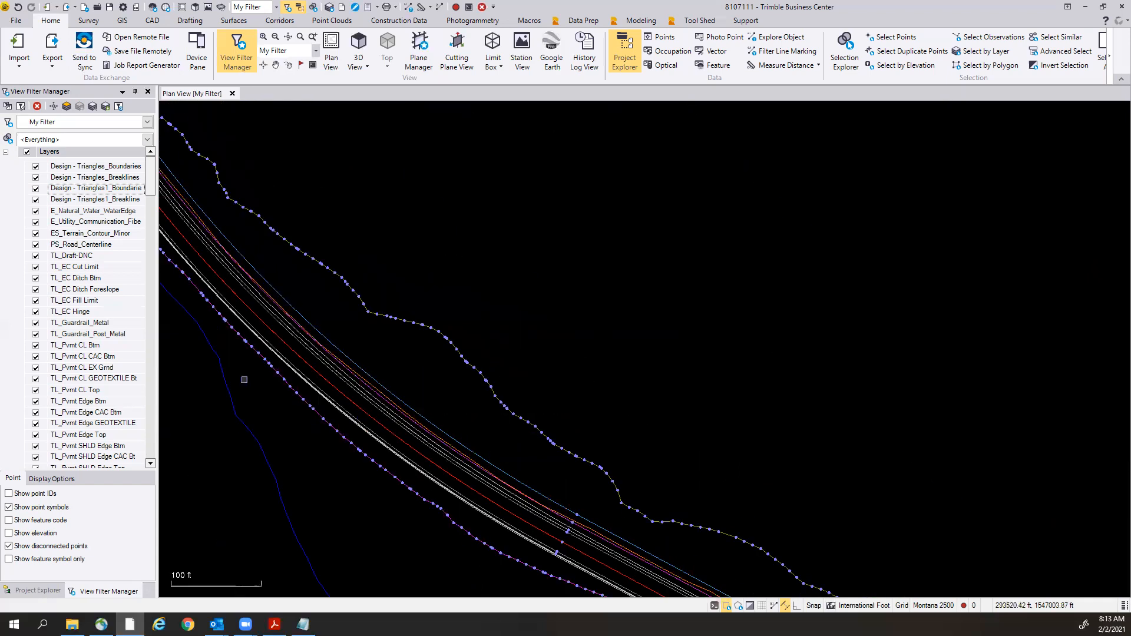
{"action": "scroll", "coordinate": [260, 299], "scroll_direction": "up", "scroll_amount": 5}
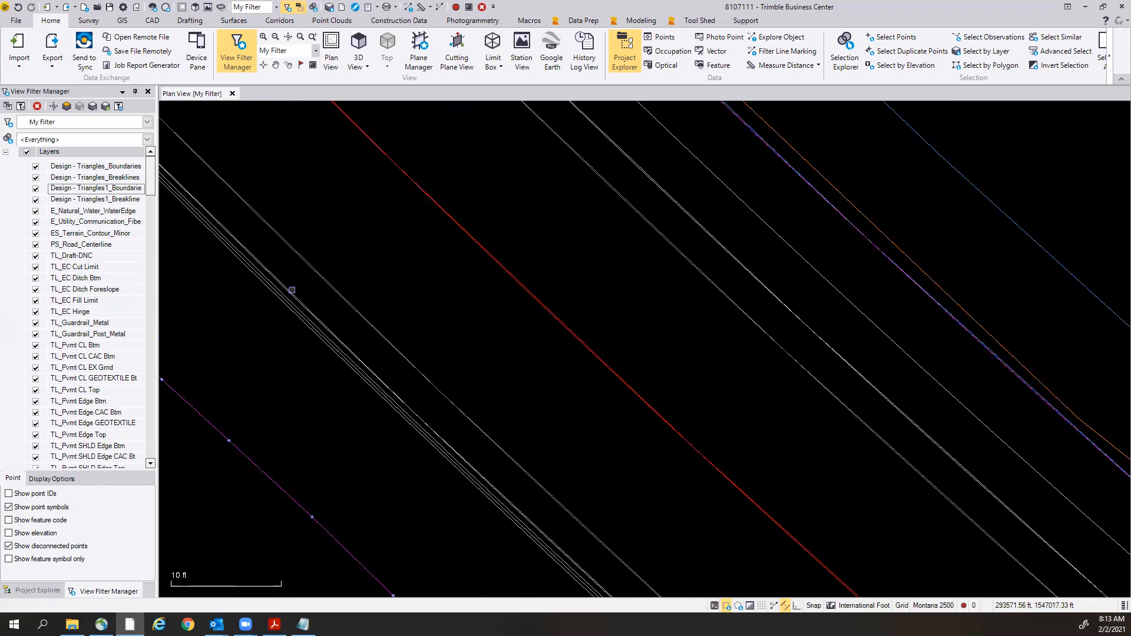
{"action": "scroll", "coordinate": [291, 289], "scroll_direction": "down", "scroll_amount": 5}
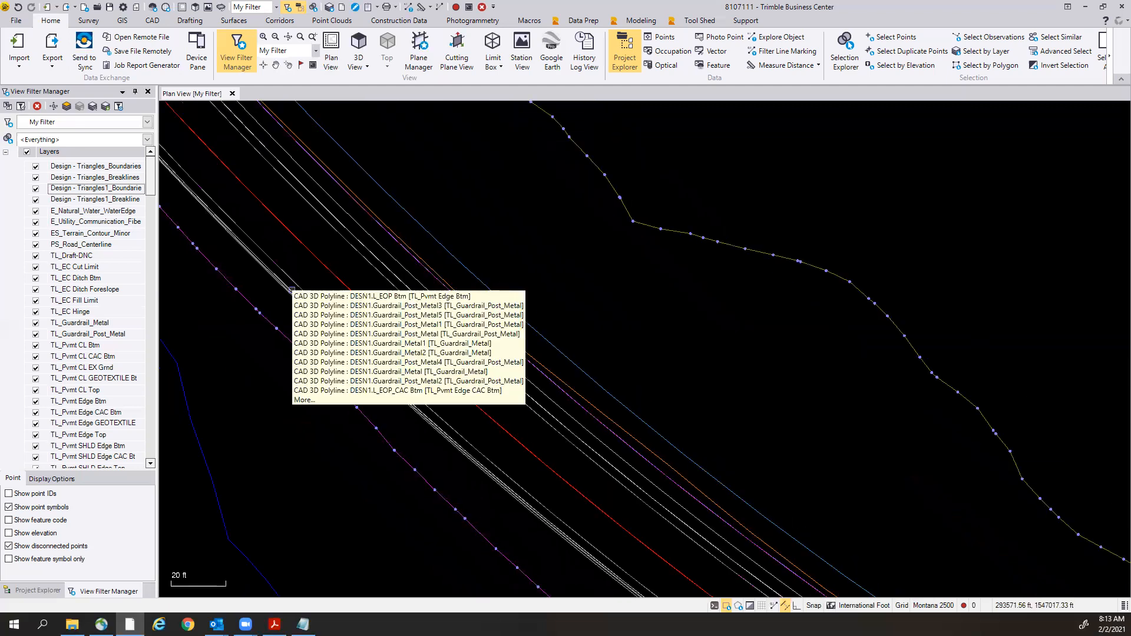
{"action": "middle_click_drag", "start_coordinate": [349, 241], "coordinate": [486, 403]}
{"action": "middle_click_drag", "start_coordinate": [207, 196], "coordinate": [336, 277]}
{"action": "scroll", "coordinate": [335, 277], "scroll_direction": "up", "scroll_amount": 5}
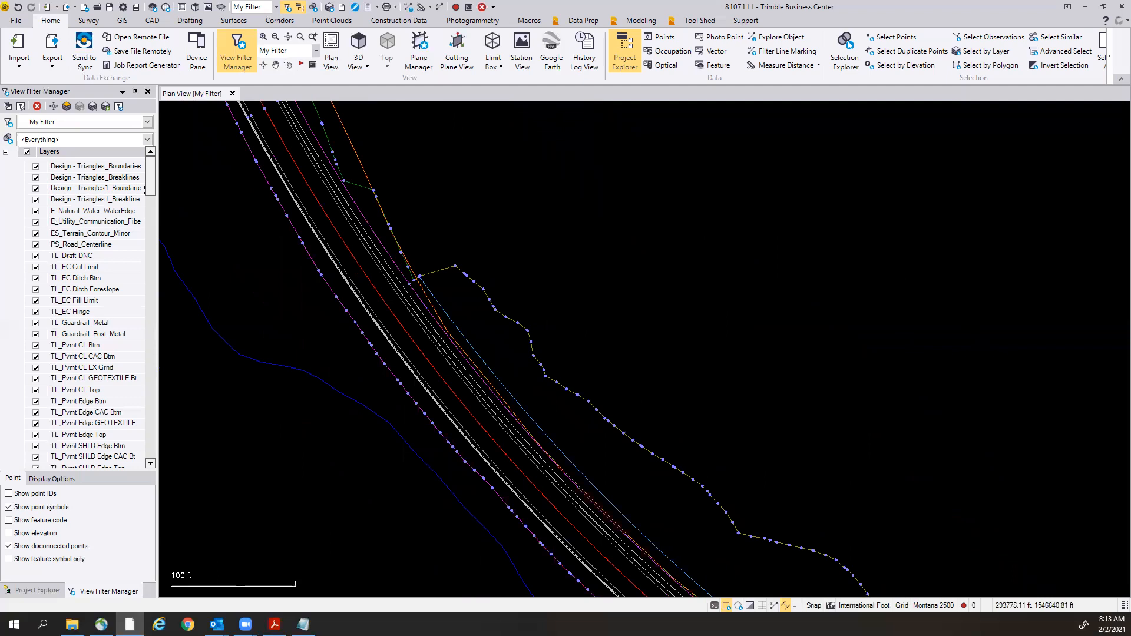
{"action": "scroll", "coordinate": [346, 267], "scroll_direction": "up", "scroll_amount": 3}
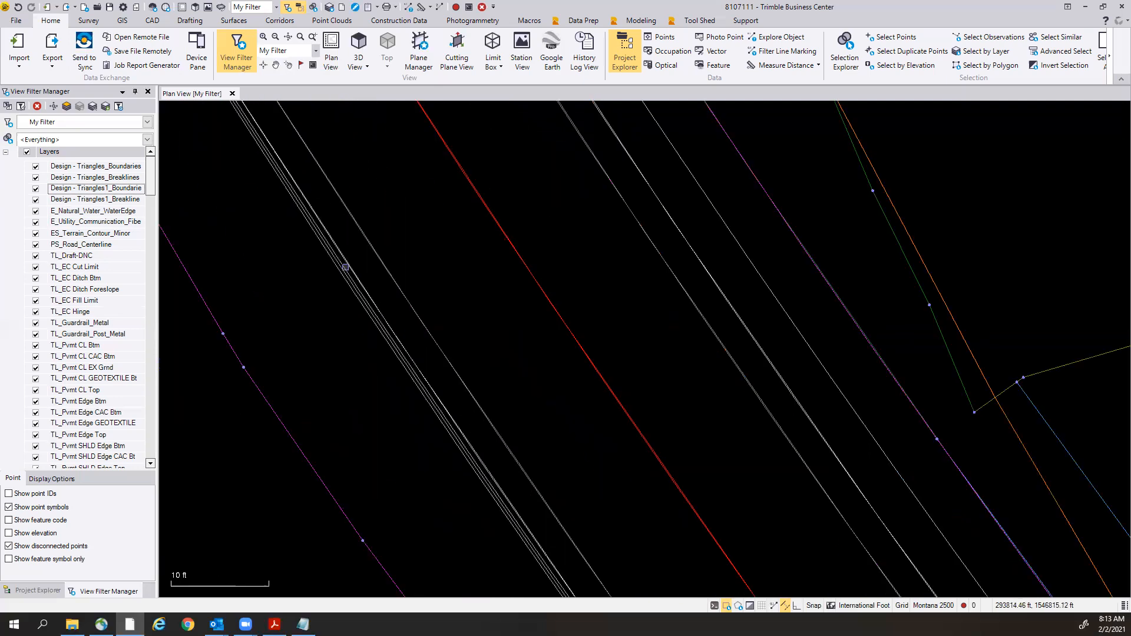
{"action": "scroll", "coordinate": [346, 267], "scroll_direction": "down", "scroll_amount": 3}
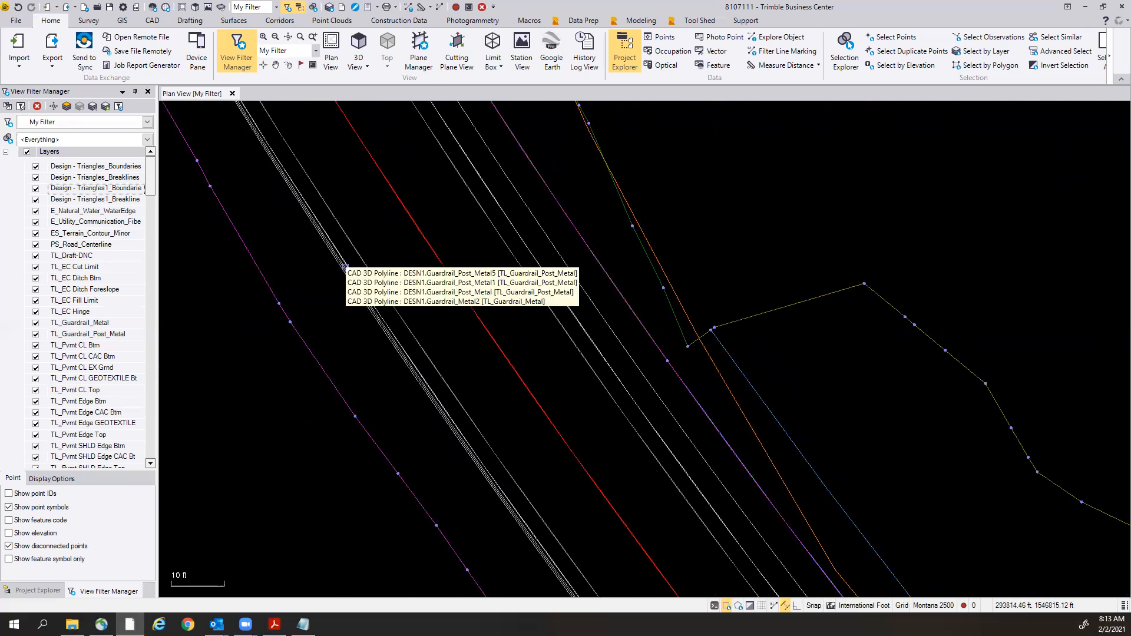
Delete the long blue line and the long orange line that run along either side of the road beyond the corridor.
{"action": "middle_click_drag", "start_coordinate": [644, 354], "coordinate": [592, 271]}
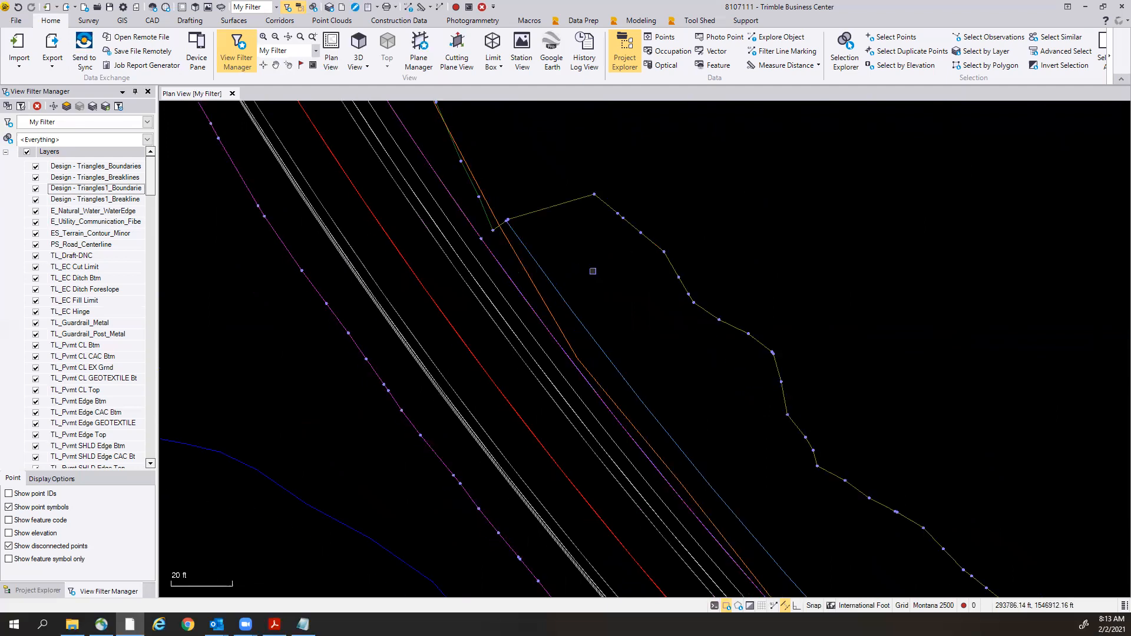
{"action": "scroll", "coordinate": [593, 271], "scroll_direction": "down", "scroll_amount": 5}
{"action": "scroll", "coordinate": [592, 271], "scroll_direction": "down", "scroll_amount": 2}
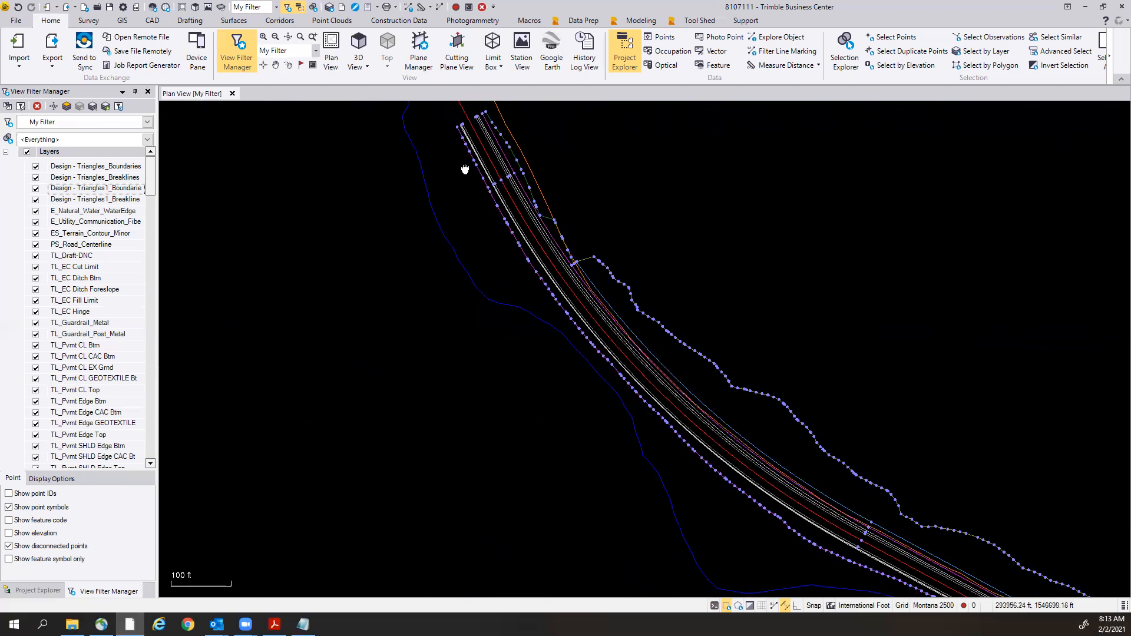
{"action": "middle_click_drag", "start_coordinate": [465, 169], "coordinate": [485, 302]}
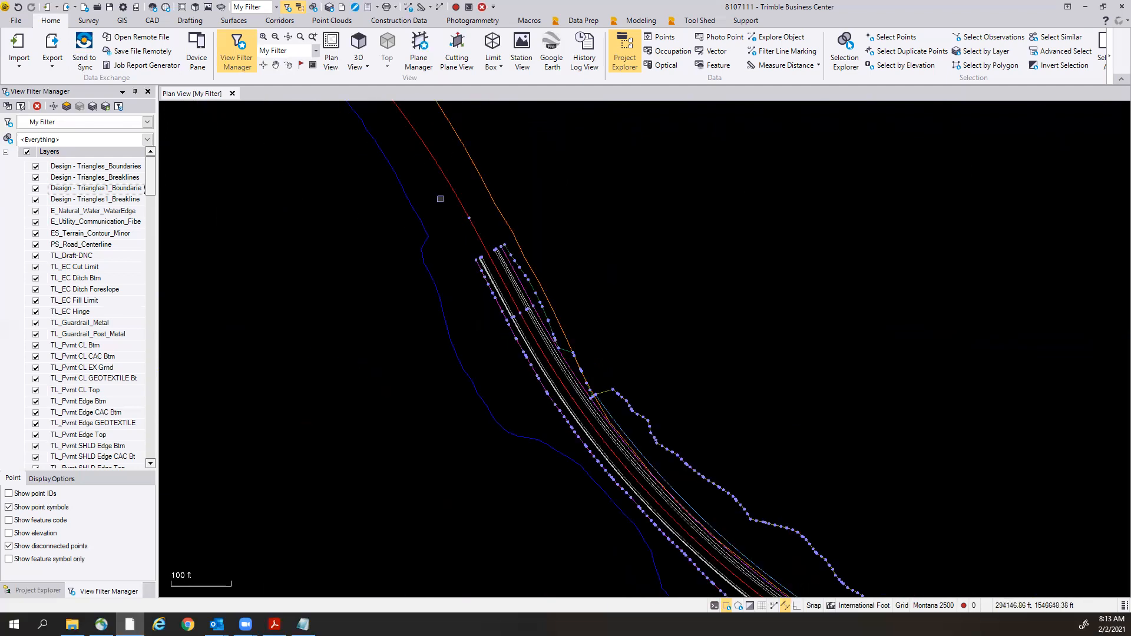
{"action": "middle_click_drag", "start_coordinate": [440, 199], "coordinate": [467, 321]}
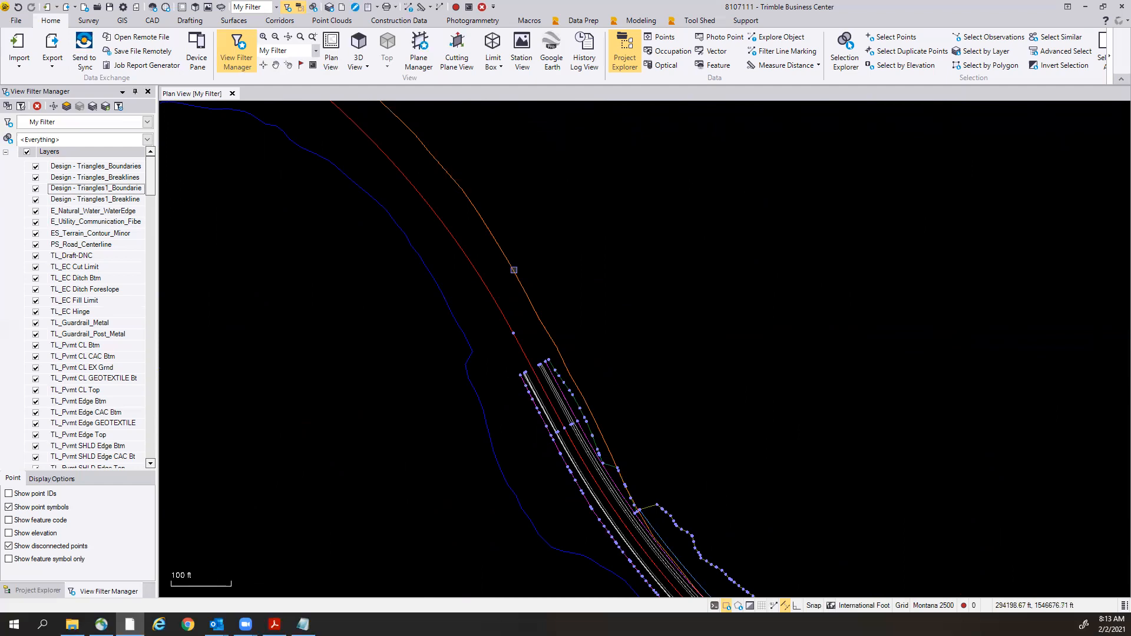
{"action": "left_click", "coordinate": [514, 270]}
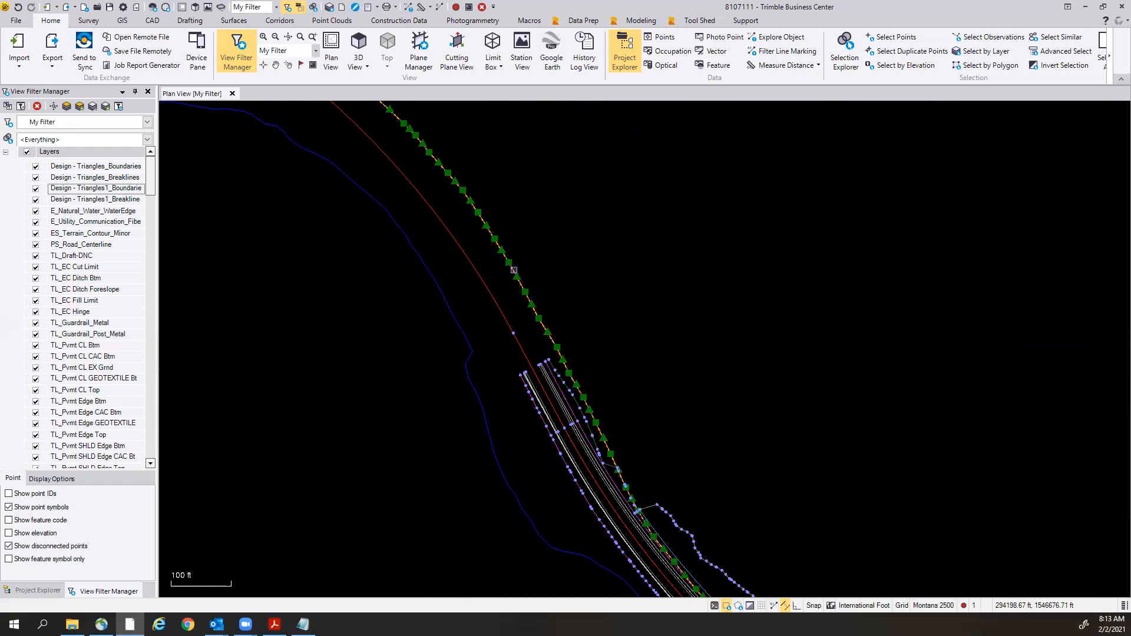
{"action": "left_click", "coordinate": [320, 288]}
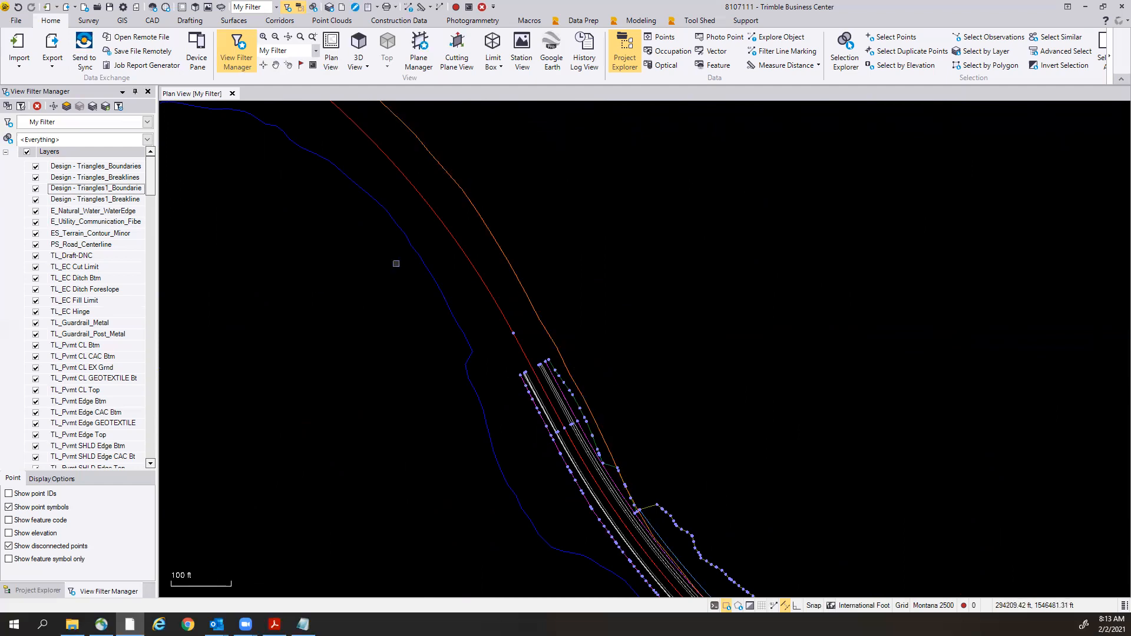
{"action": "left_click", "coordinate": [426, 262]}
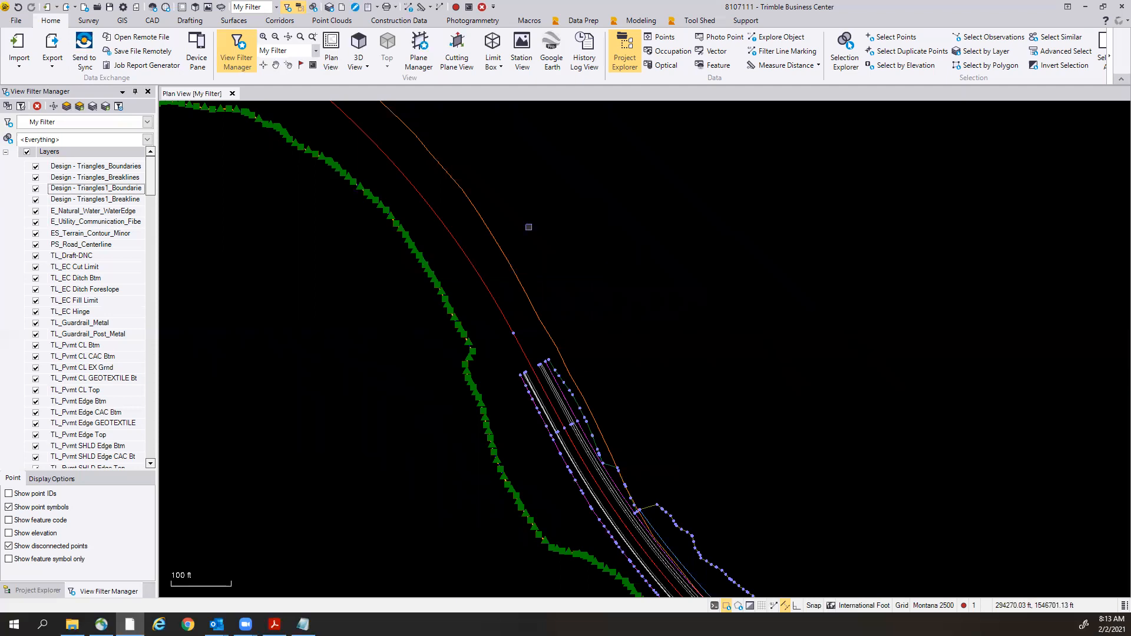
{"action": "right_click", "coordinate": [383, 317]}
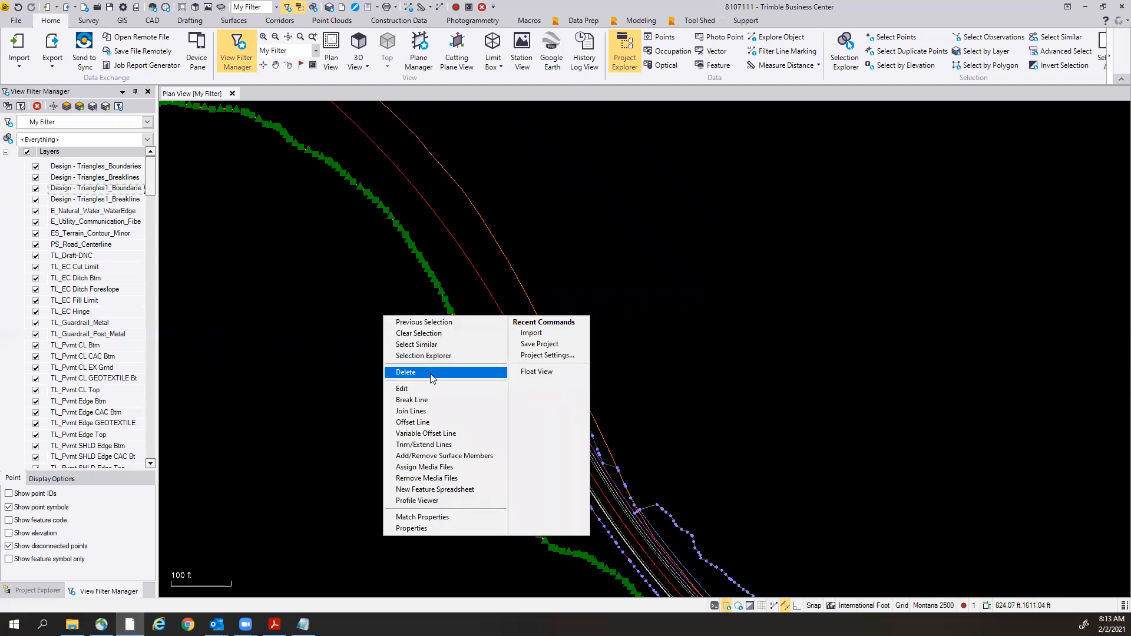
{"action": "left_click", "coordinate": [432, 377]}
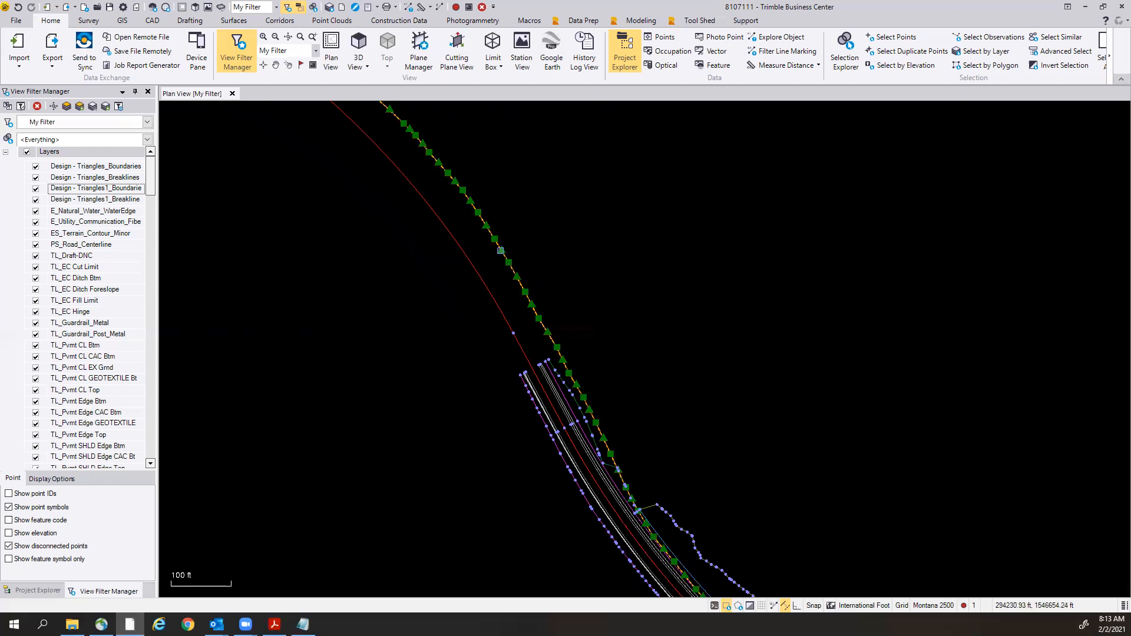
{"action": "right_click", "coordinate": [539, 244]}
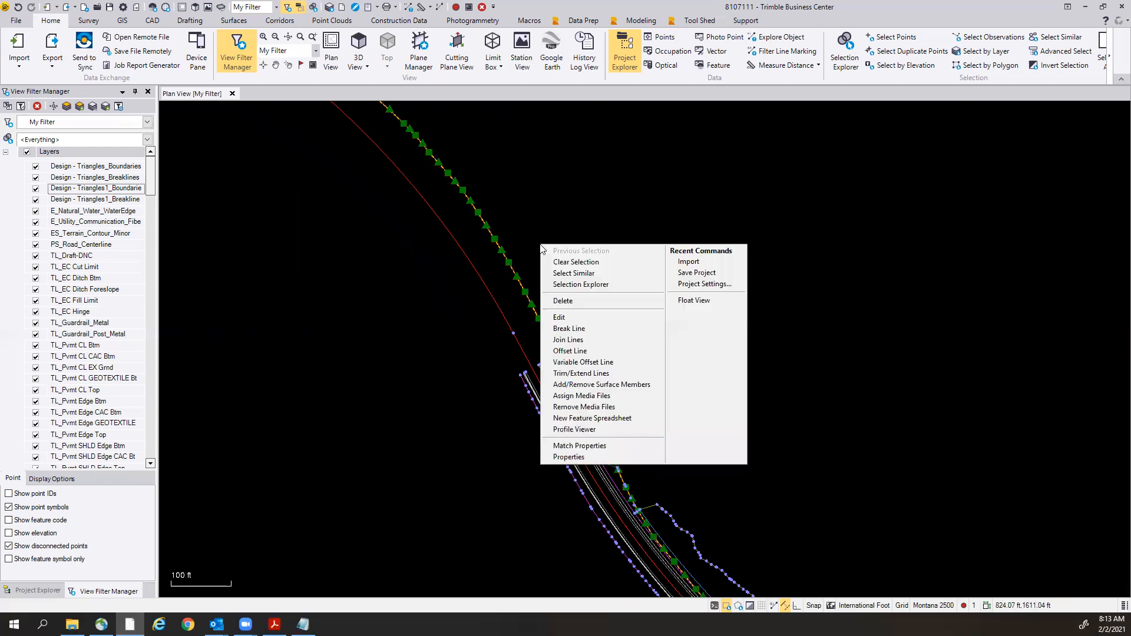
{"action": "left_click", "coordinate": [570, 302]}
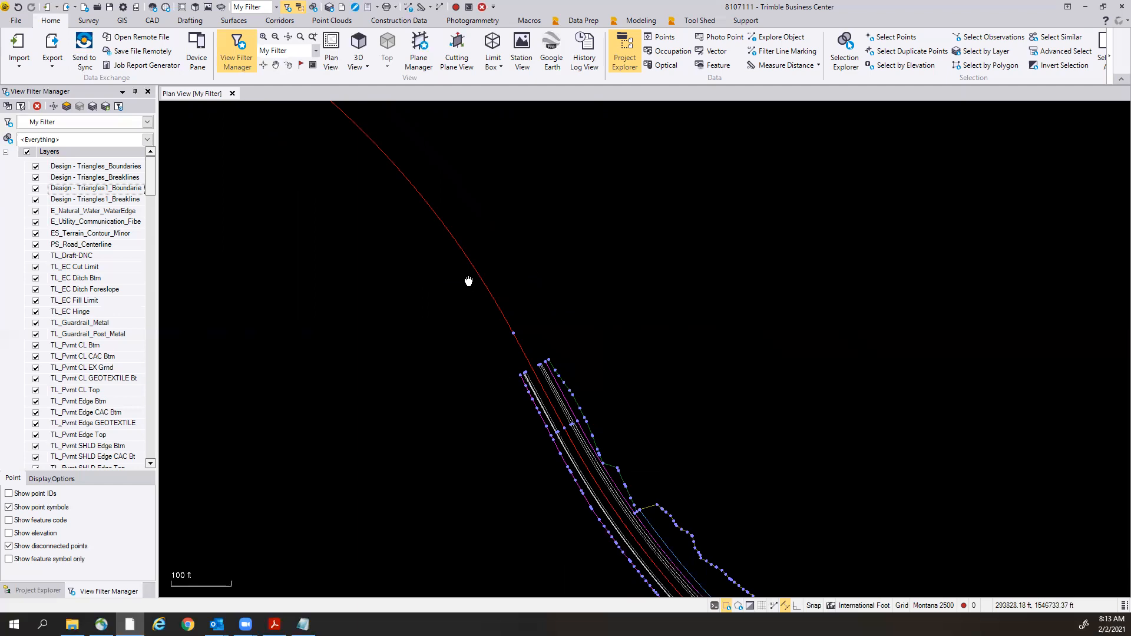
Examine the remaining corridor linework in plan, including the vertices on the road and guardrail lines toward the southeast end.
{"action": "scroll", "coordinate": [475, 288], "scroll_direction": "down", "scroll_amount": 3}
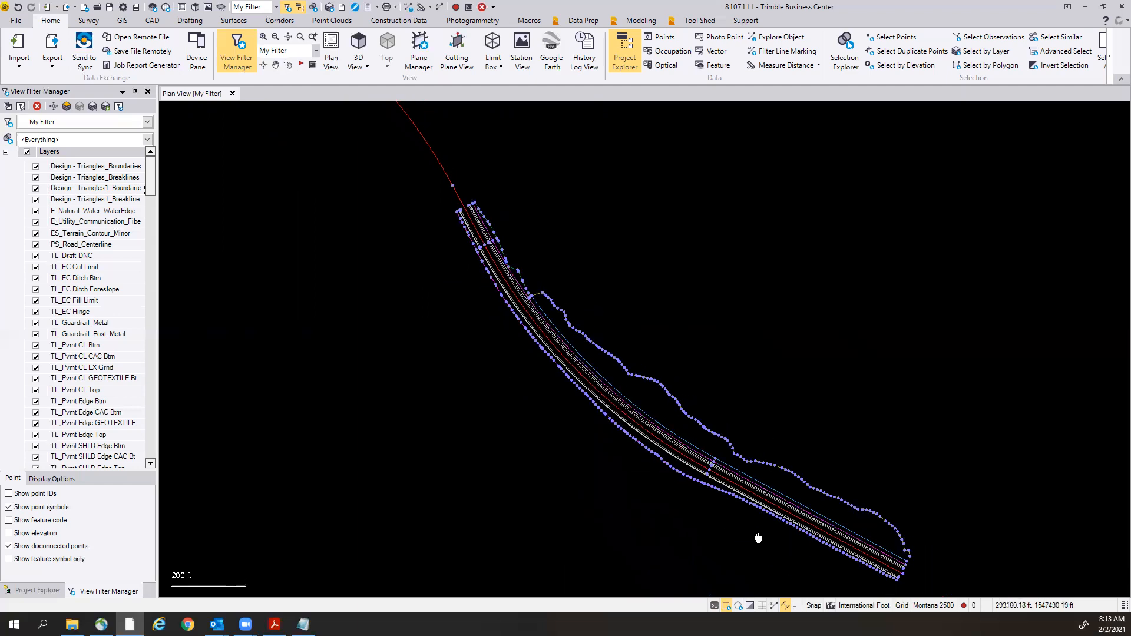
{"action": "middle_click_drag", "start_coordinate": [758, 538], "coordinate": [677, 505]}
{"action": "scroll", "coordinate": [722, 509], "scroll_direction": "up", "scroll_amount": 4}
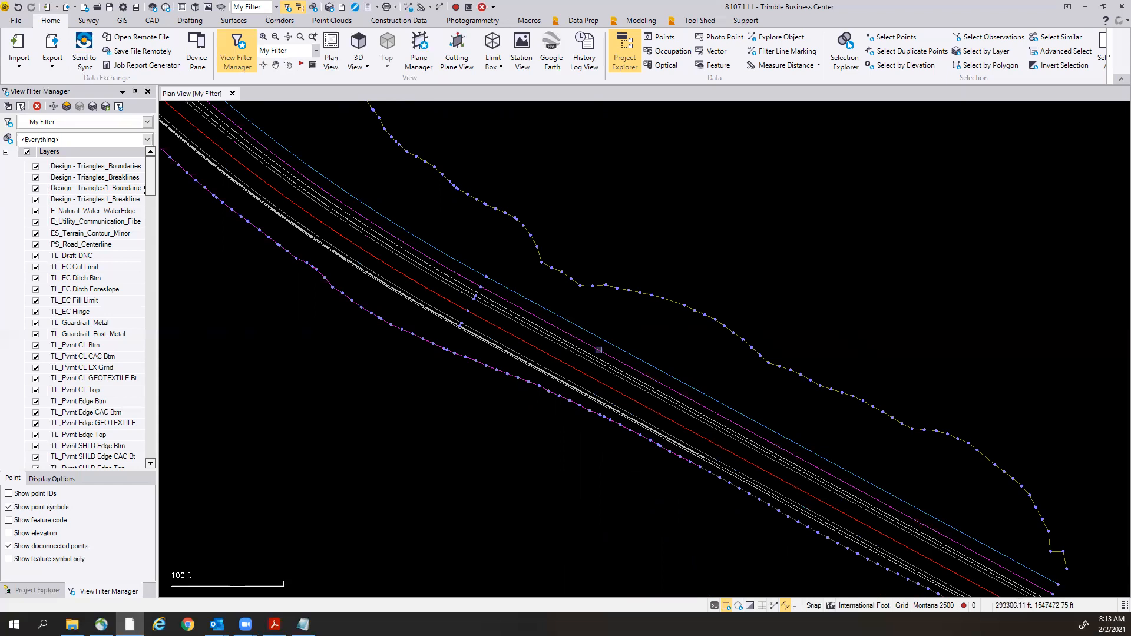
{"action": "scroll", "coordinate": [494, 342], "scroll_direction": "up", "scroll_amount": 1}
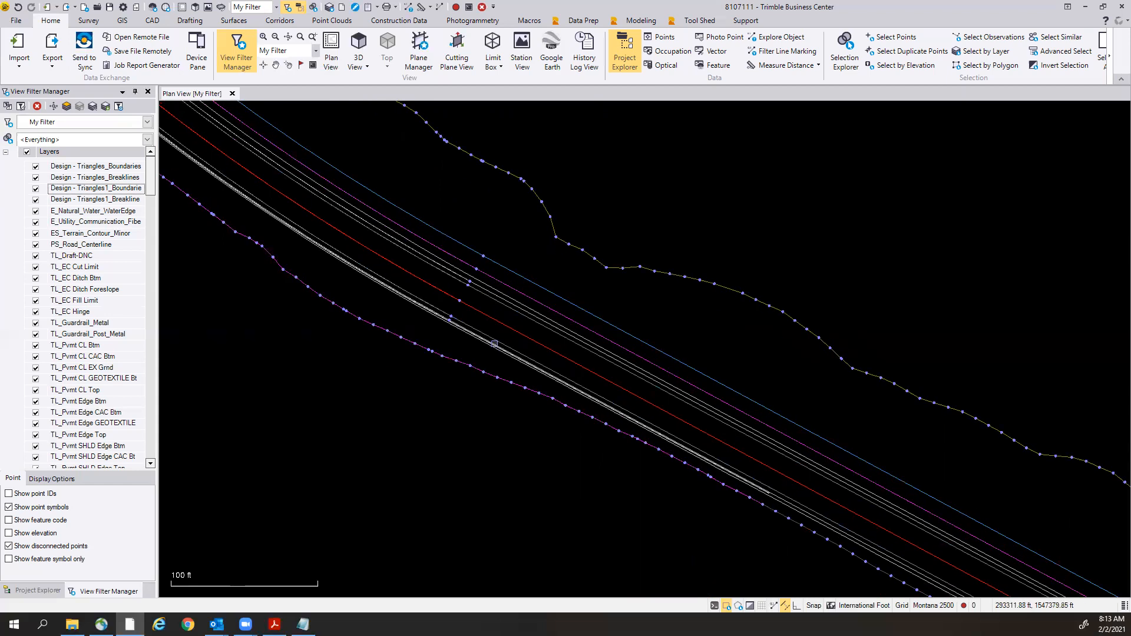
{"action": "scroll", "coordinate": [448, 349], "scroll_direction": "up", "scroll_amount": 1}
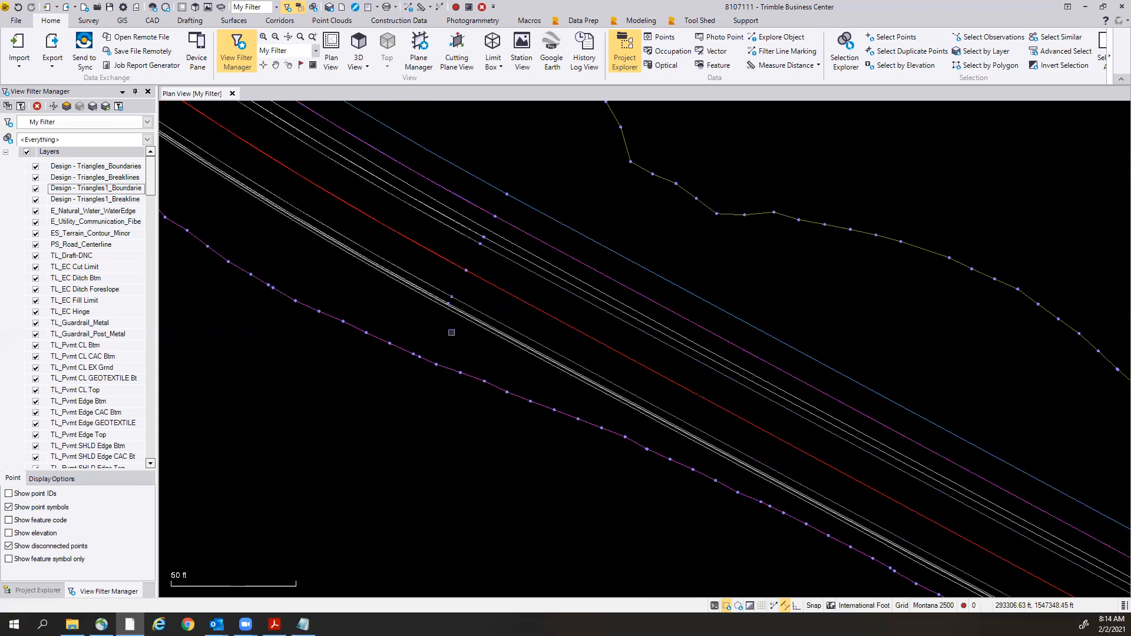
{"action": "scroll", "coordinate": [513, 300], "scroll_direction": "up", "scroll_amount": 1}
{"action": "scroll", "coordinate": [573, 263], "scroll_direction": "up", "scroll_amount": 1}
{"action": "scroll", "coordinate": [572, 264], "scroll_direction": "down", "scroll_amount": 1}
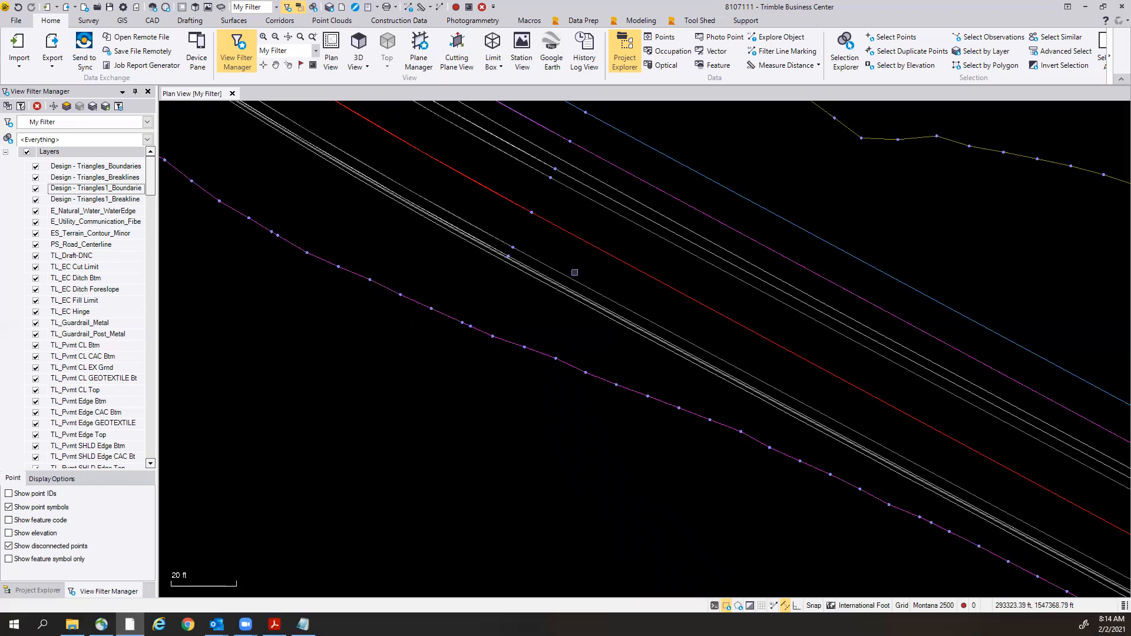
{"action": "middle_click_drag", "start_coordinate": [414, 253], "coordinate": [581, 386]}
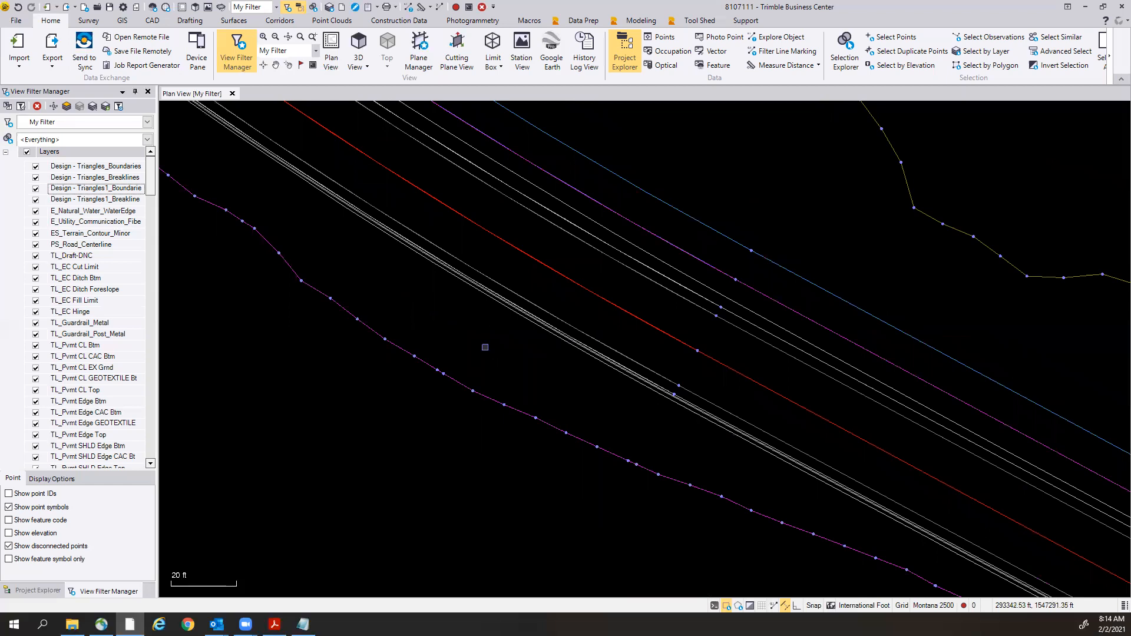
{"action": "scroll", "coordinate": [485, 347], "scroll_direction": "down", "scroll_amount": 3}
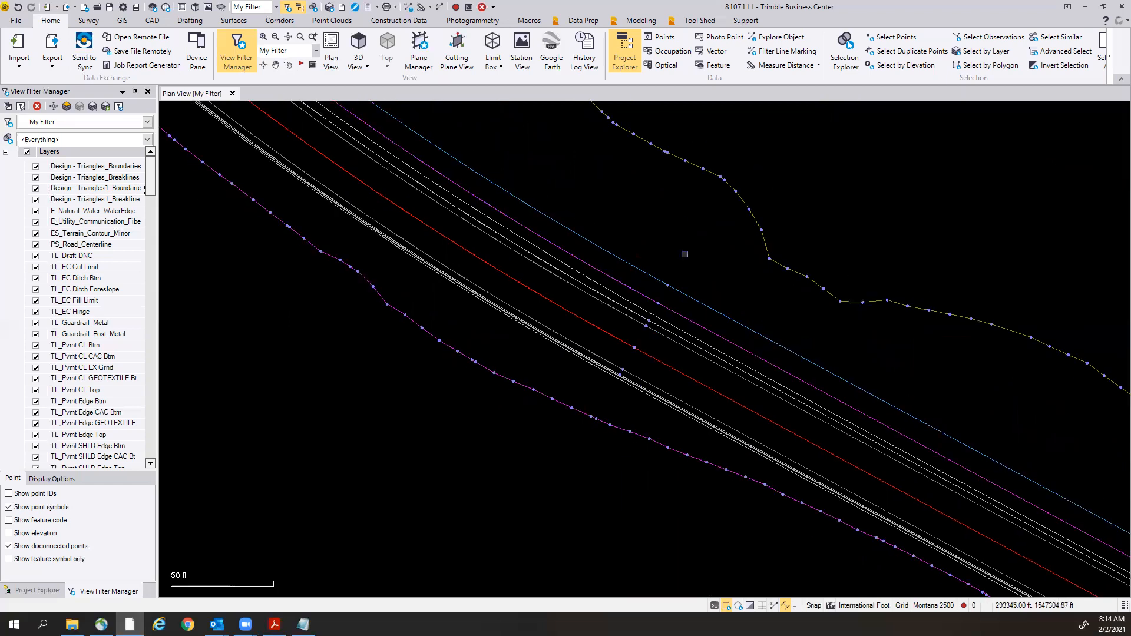
{"action": "scroll", "coordinate": [734, 439], "scroll_direction": "down", "scroll_amount": 3}
{"action": "scroll", "coordinate": [730, 433], "scroll_direction": "down", "scroll_amount": 4}
{"action": "scroll", "coordinate": [485, 233], "scroll_direction": "up", "scroll_amount": 3}
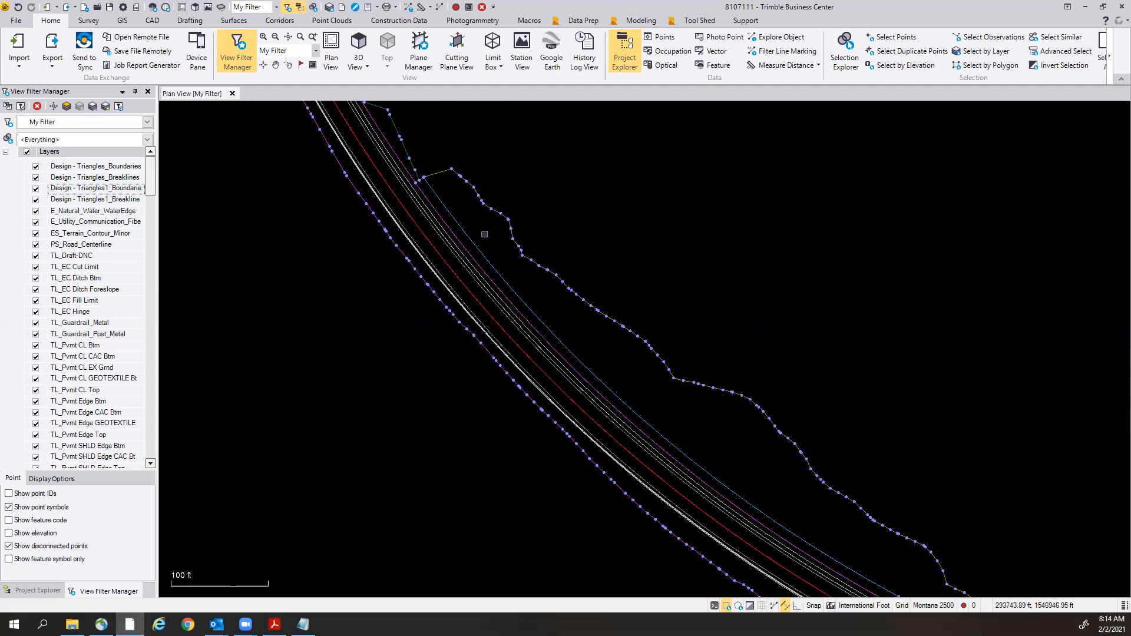
Identify the overlapping shoulder edge objects on the line just northeast of the red centerline.
{"action": "scroll", "coordinate": [485, 234], "scroll_direction": "up", "scroll_amount": 2}
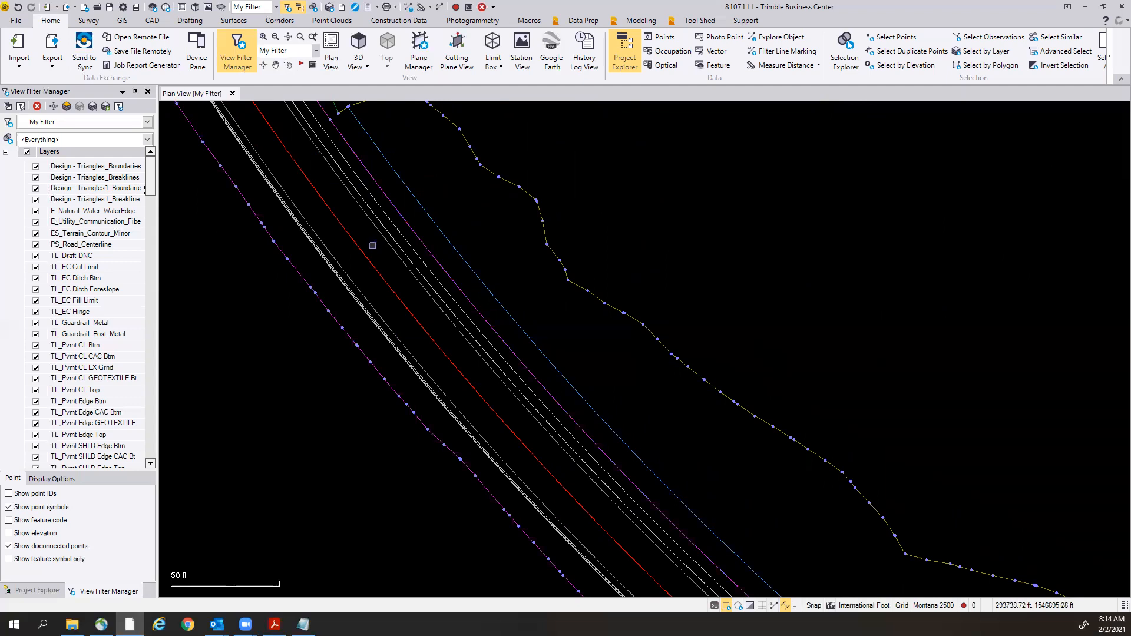
{"action": "scroll", "coordinate": [498, 302], "scroll_direction": "down", "scroll_amount": 3}
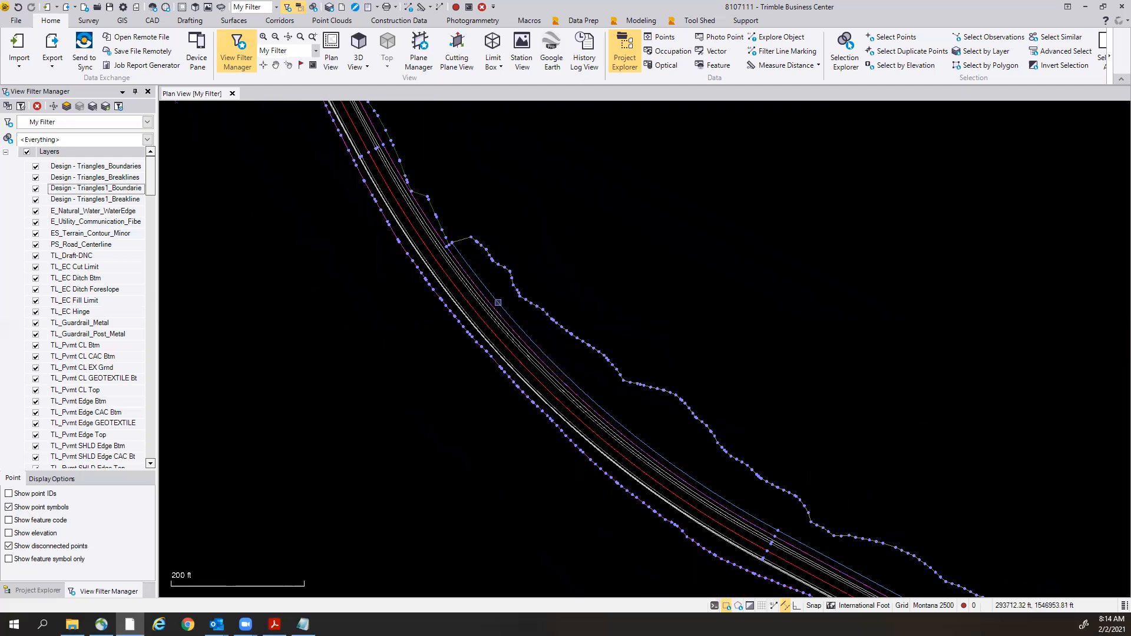
{"action": "scroll", "coordinate": [497, 302], "scroll_direction": "up", "scroll_amount": 3}
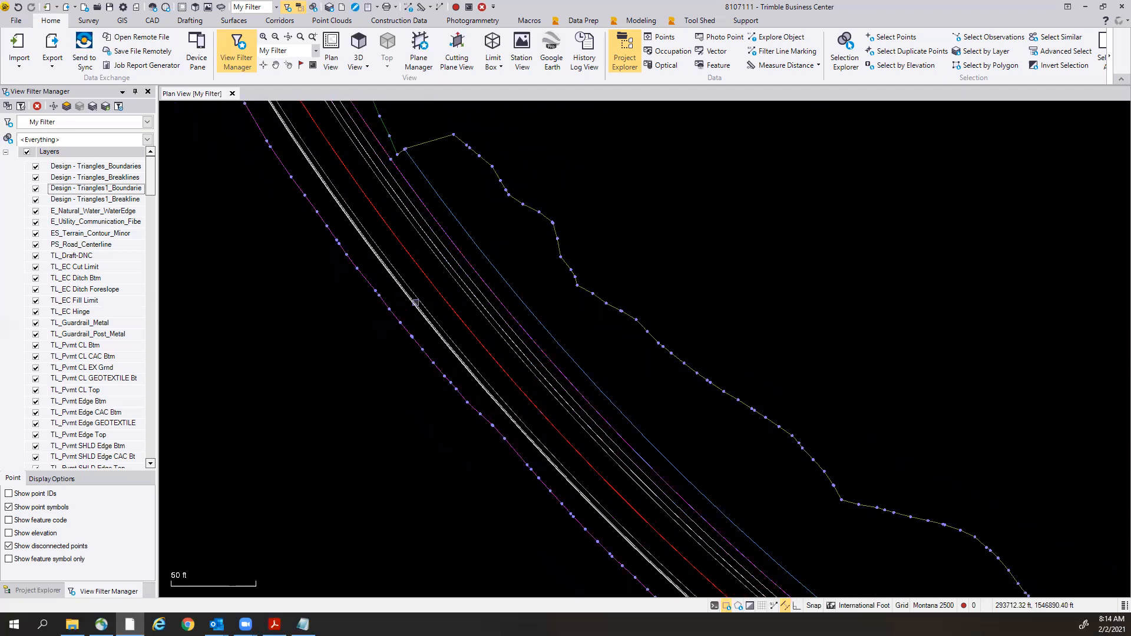
{"action": "scroll", "coordinate": [434, 270], "scroll_direction": "up", "scroll_amount": 5}
{"action": "scroll", "coordinate": [434, 269], "scroll_direction": "down", "scroll_amount": 1}
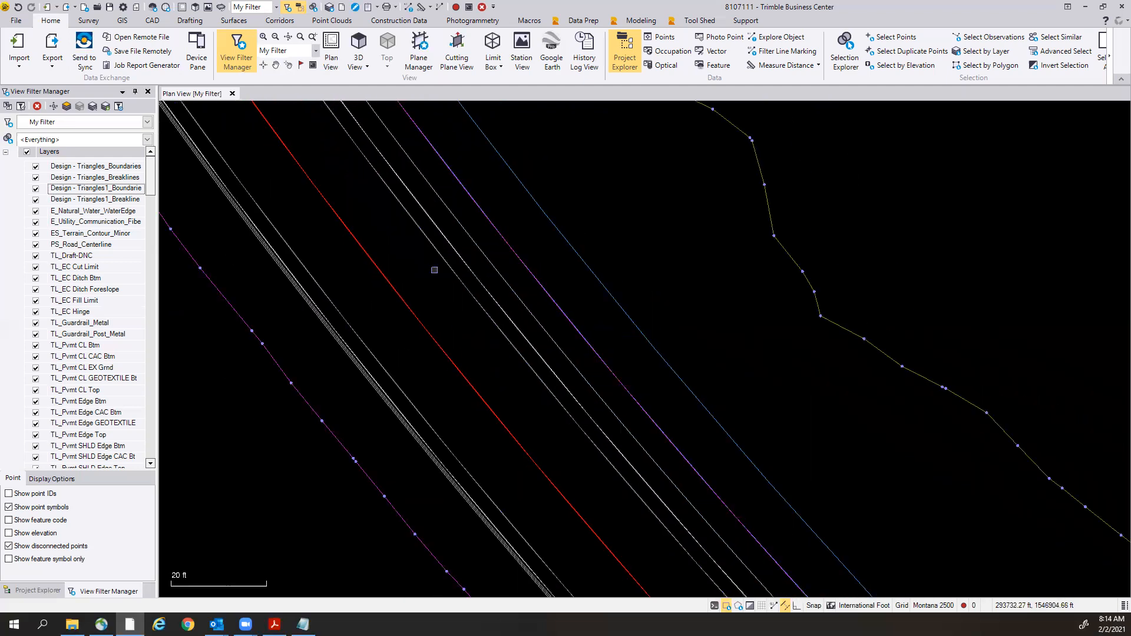
{"action": "left_click", "coordinate": [436, 253]}
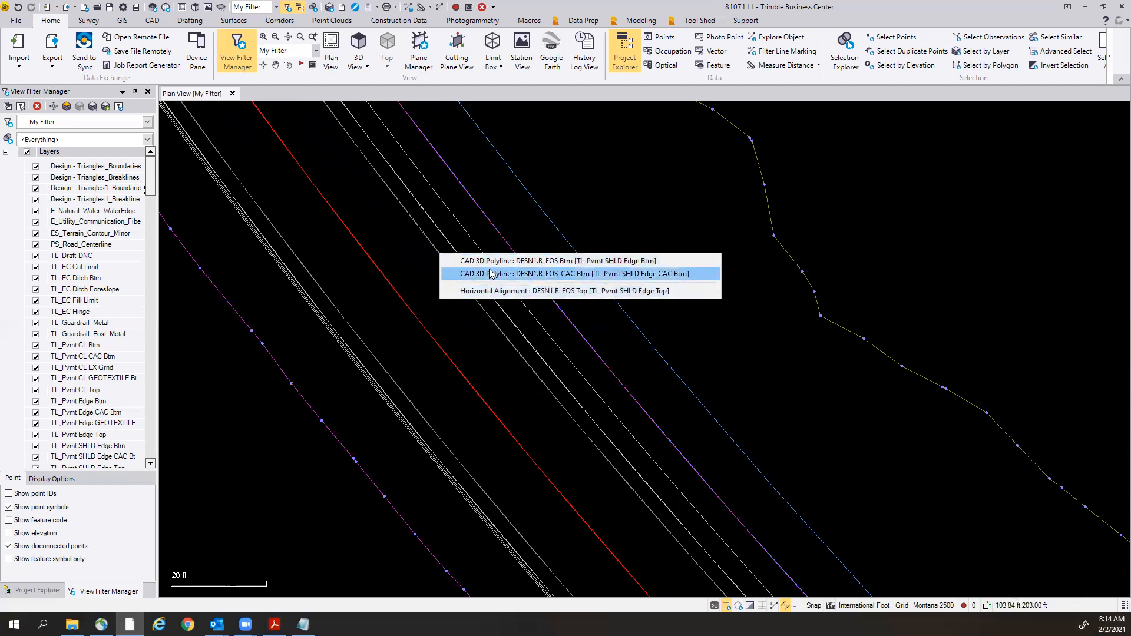
{"action": "left_click", "coordinate": [413, 239]}
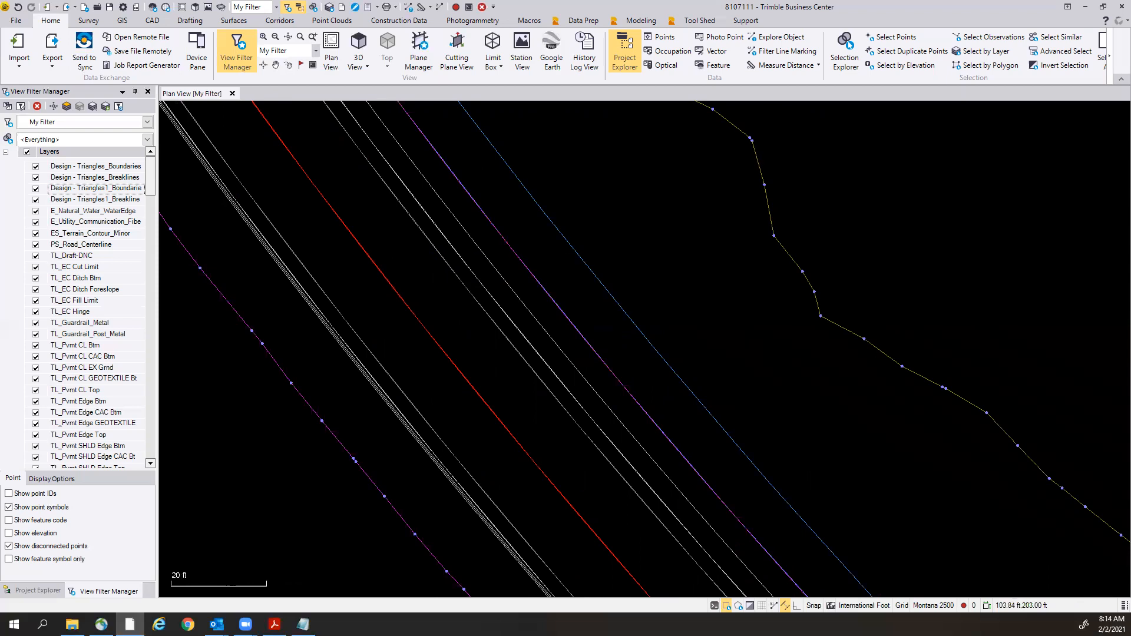
{"action": "left_click", "coordinate": [425, 233]}
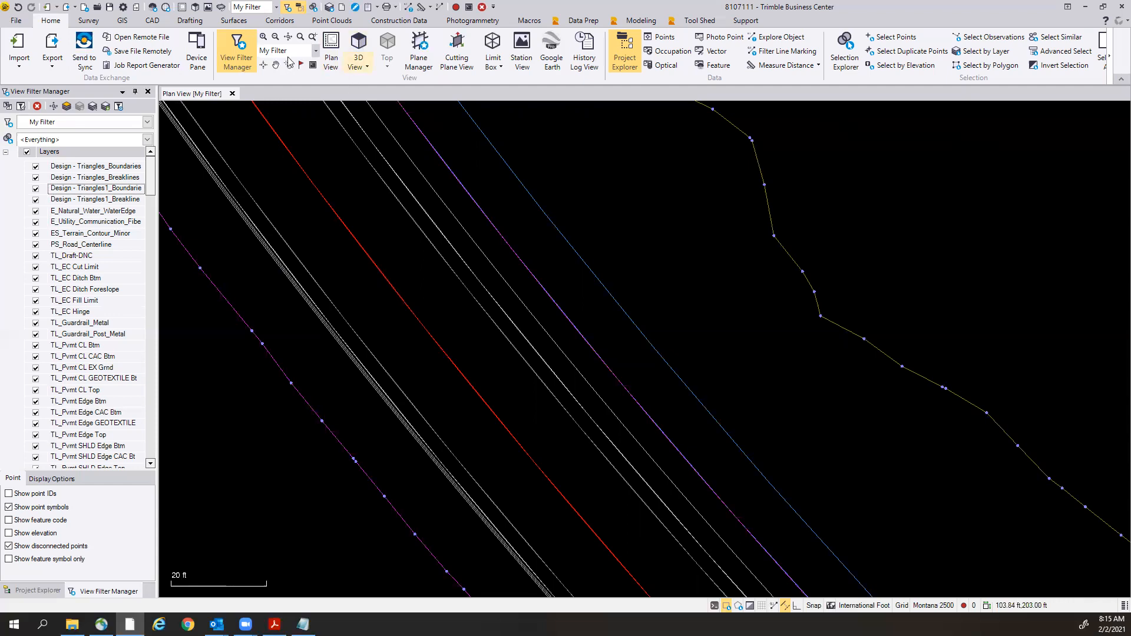
Open a 3D view of the project and examine the stacked pavement and centerline lines near the corridor's southeast end.
{"action": "left_click", "coordinate": [358, 43]}
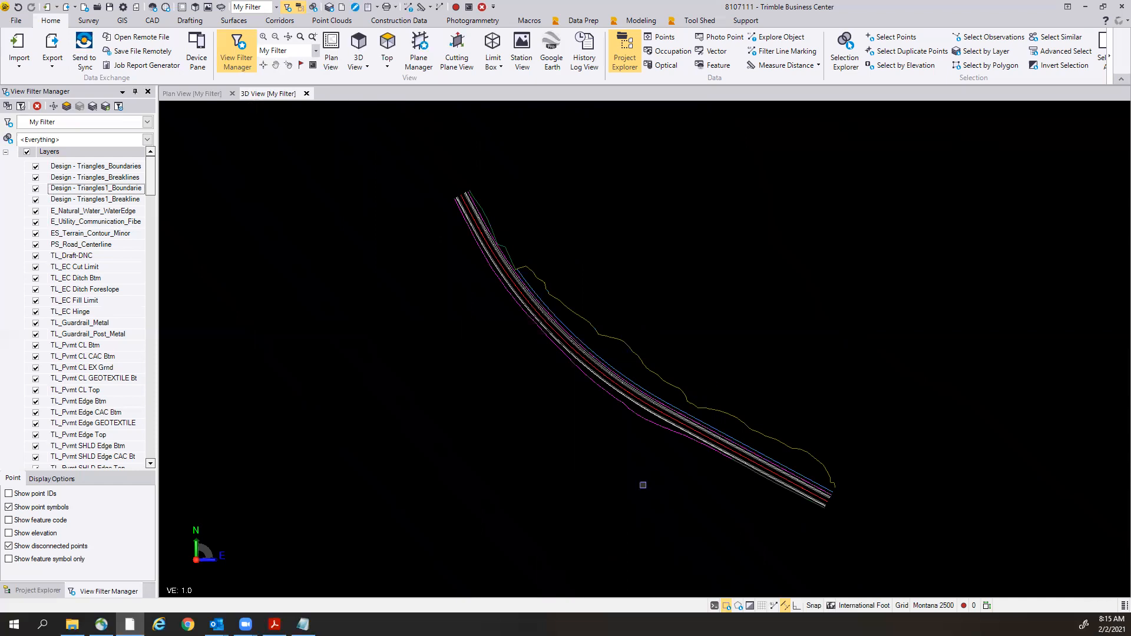
{"action": "left_click_drag", "start_coordinate": [599, 404], "coordinate": [576, 382]}
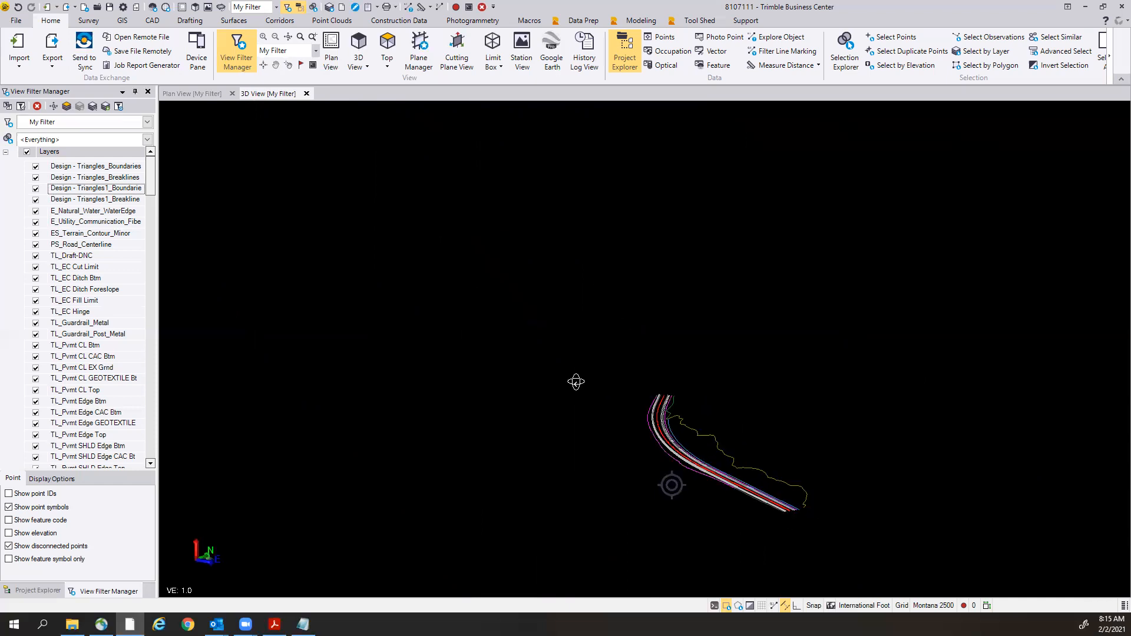
{"action": "scroll", "coordinate": [795, 509], "scroll_direction": "up", "scroll_amount": 2}
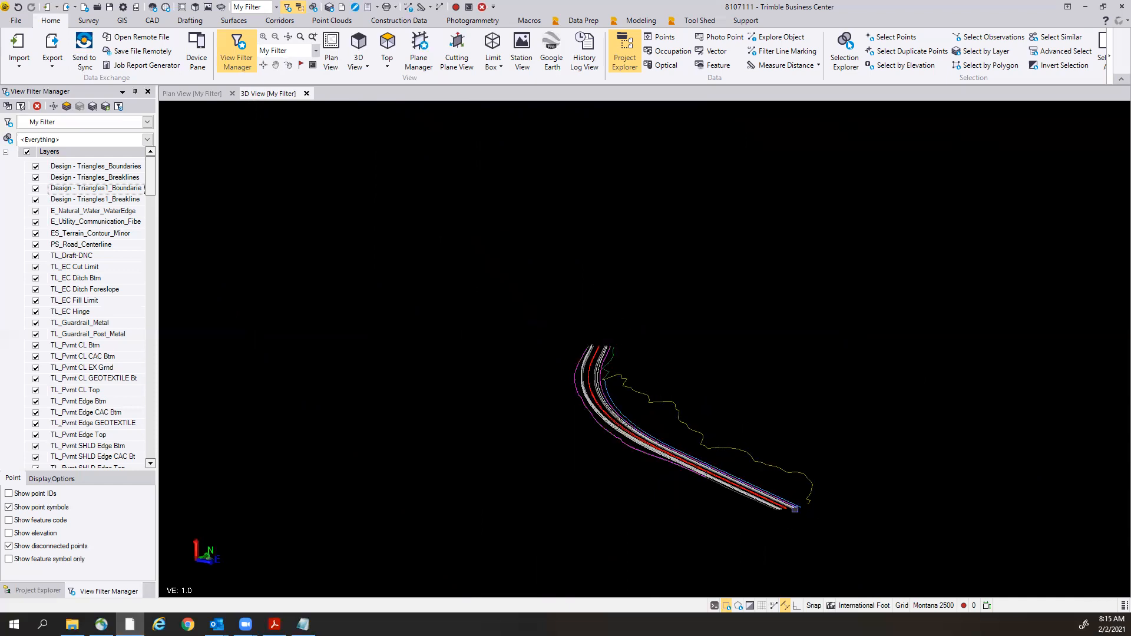
{"action": "scroll", "coordinate": [795, 509], "scroll_direction": "up", "scroll_amount": 6}
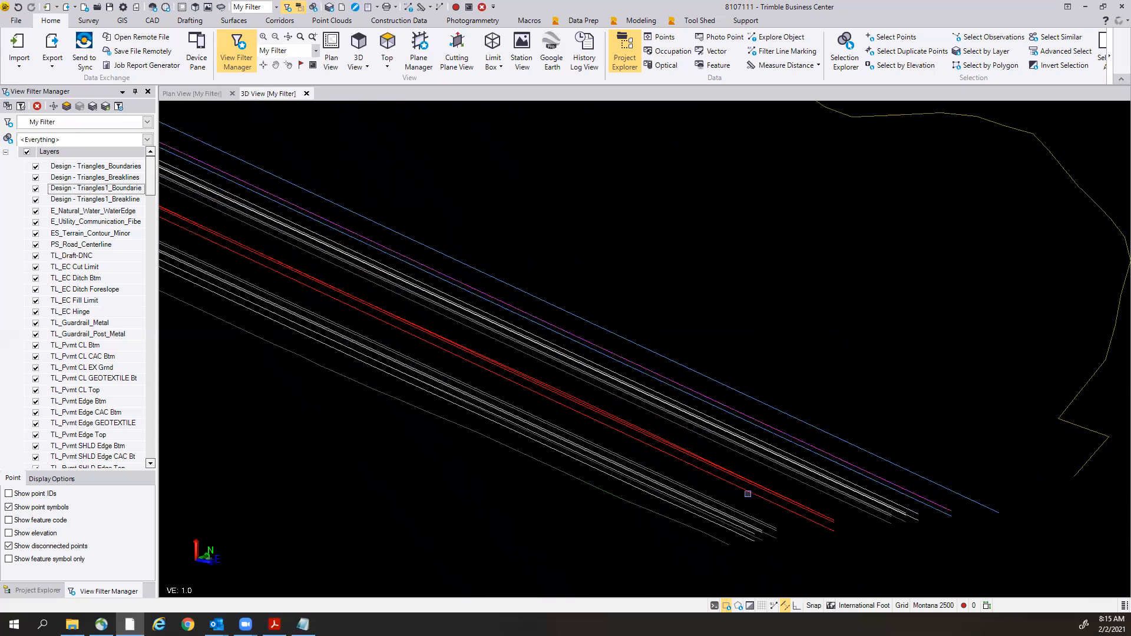
{"action": "left_click_drag", "start_coordinate": [656, 513], "coordinate": [624, 505]}
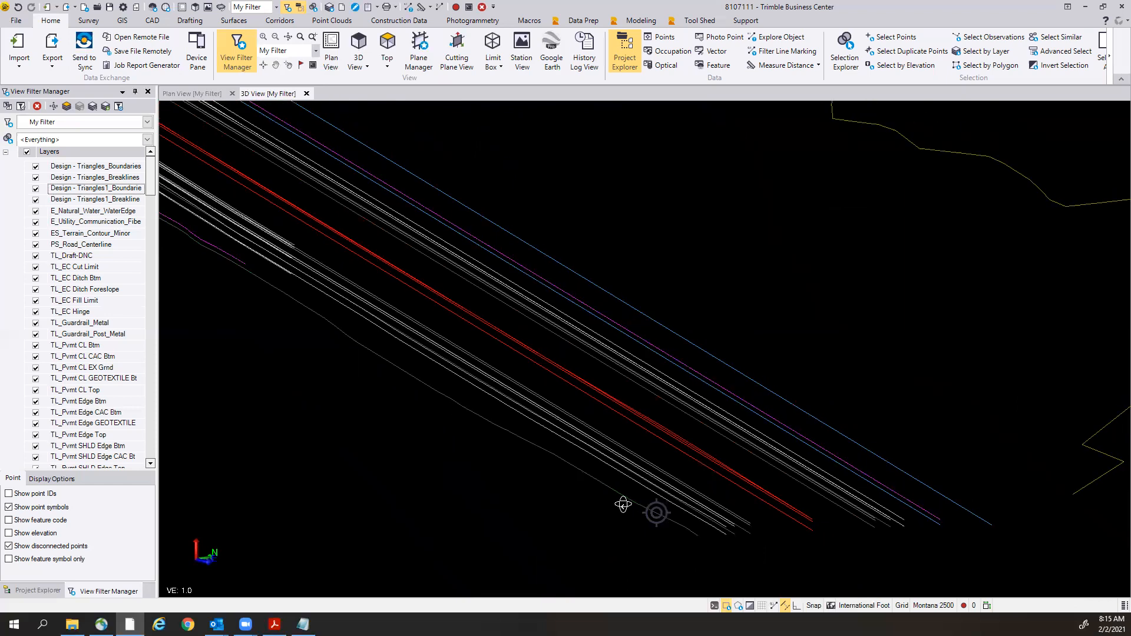
{"action": "scroll", "coordinate": [773, 531], "scroll_direction": "up", "scroll_amount": 3}
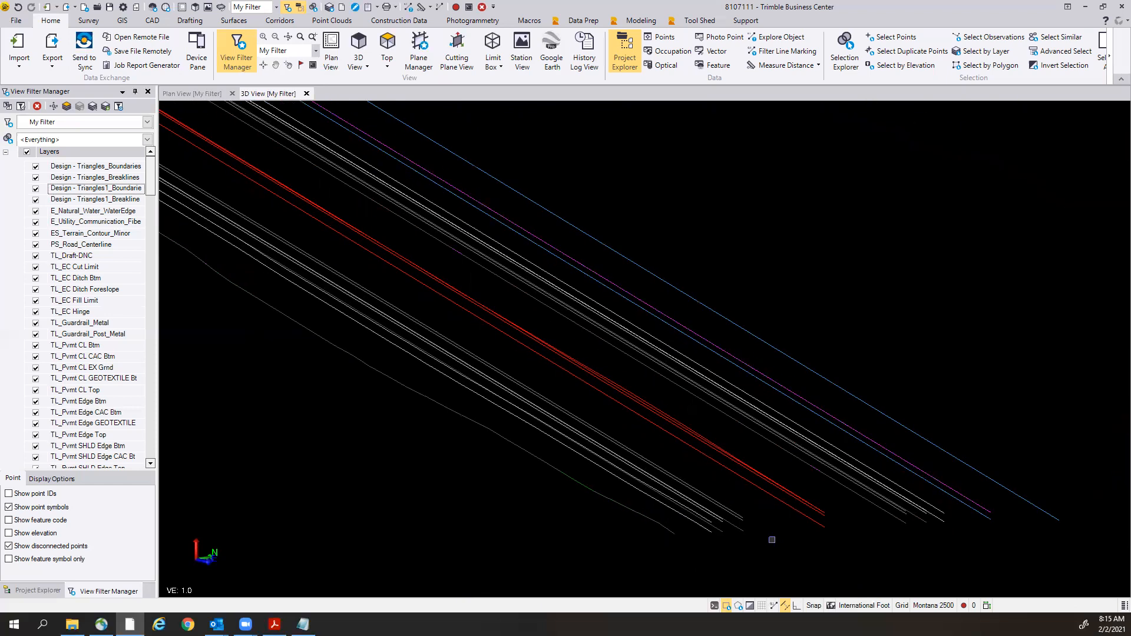
{"action": "scroll", "coordinate": [772, 540], "scroll_direction": "down", "scroll_amount": 2}
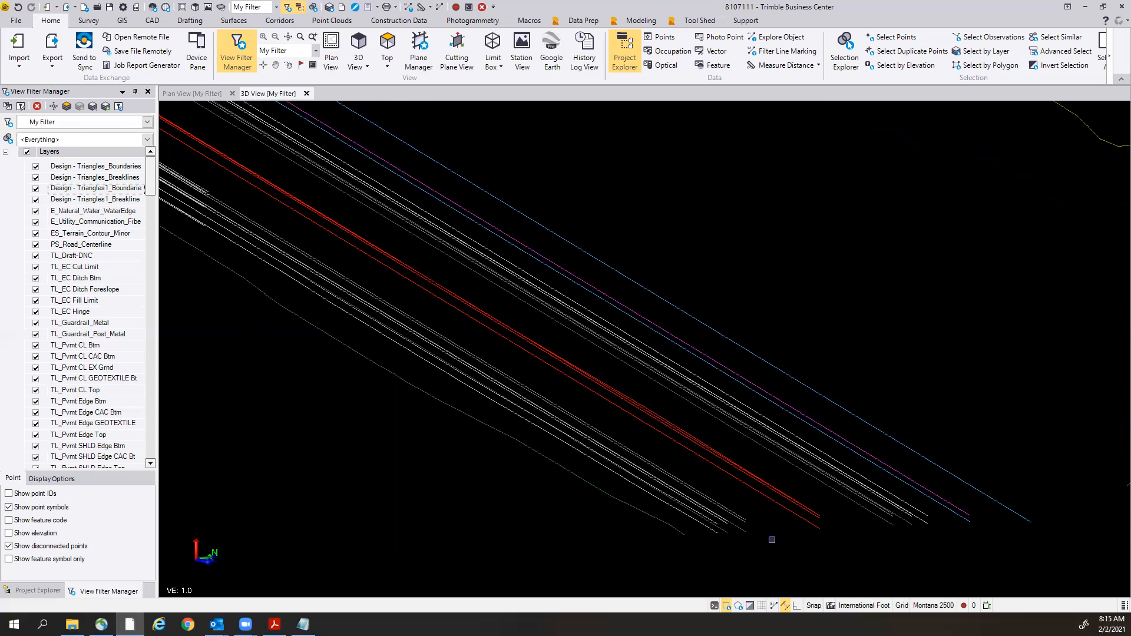
{"action": "scroll", "coordinate": [484, 466], "scroll_direction": "down", "scroll_amount": 2}
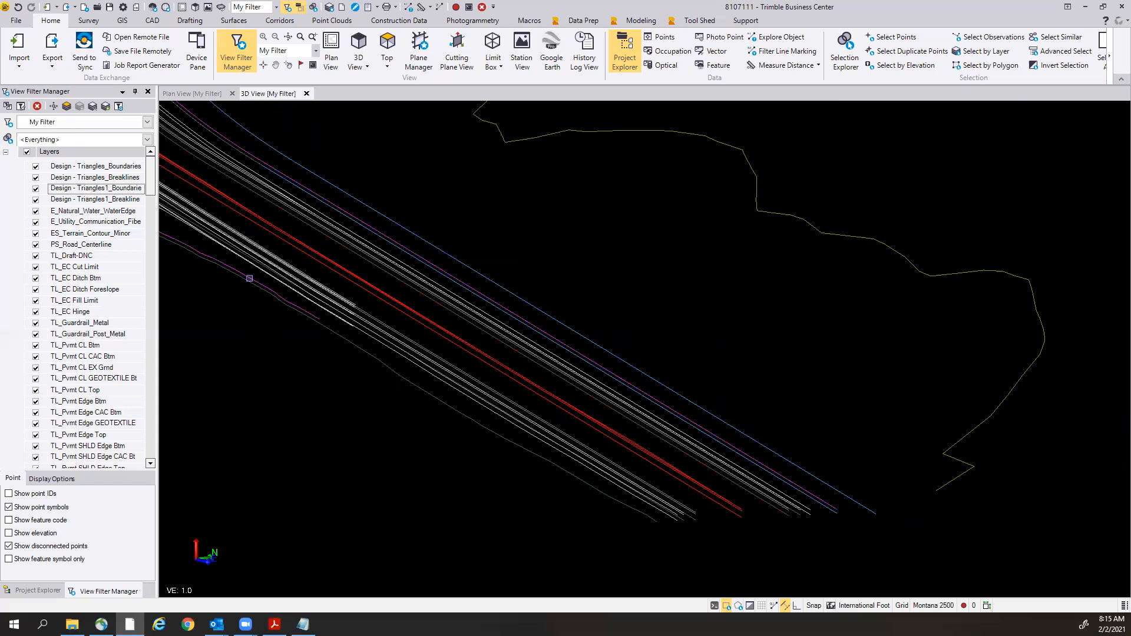
{"action": "scroll", "coordinate": [699, 493], "scroll_direction": "up", "scroll_amount": 2}
{"action": "scroll", "coordinate": [699, 493], "scroll_direction": "down", "scroll_amount": 2}
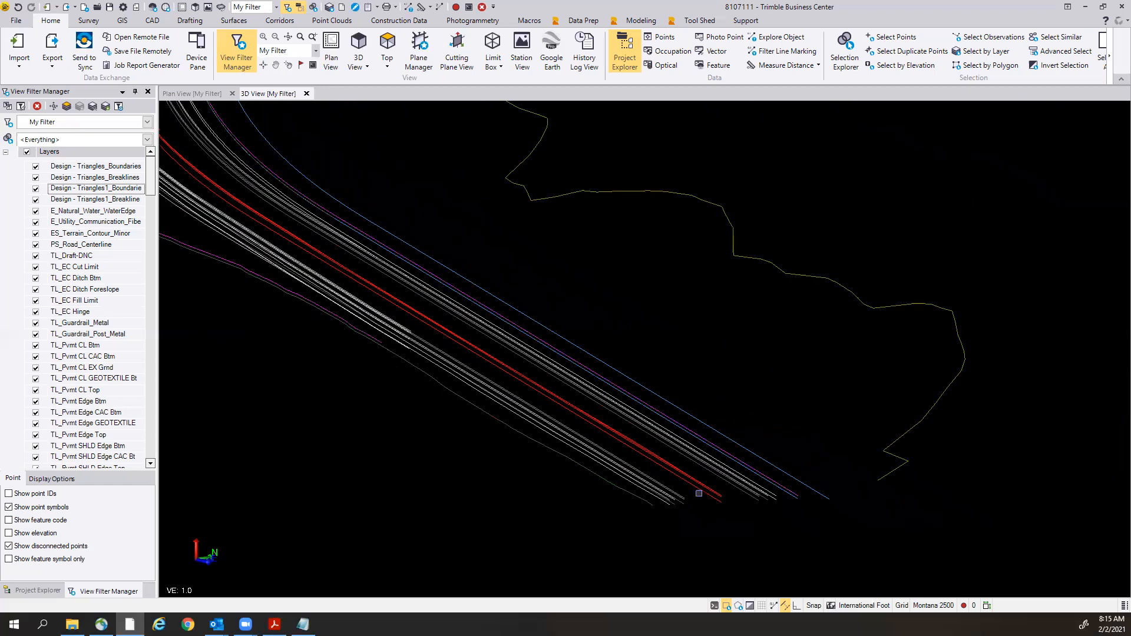
Show the properties of the magenta polyline along the outer southwest side of the road in the 3D view.
{"action": "scroll", "coordinate": [382, 350], "scroll_direction": "up", "scroll_amount": 2}
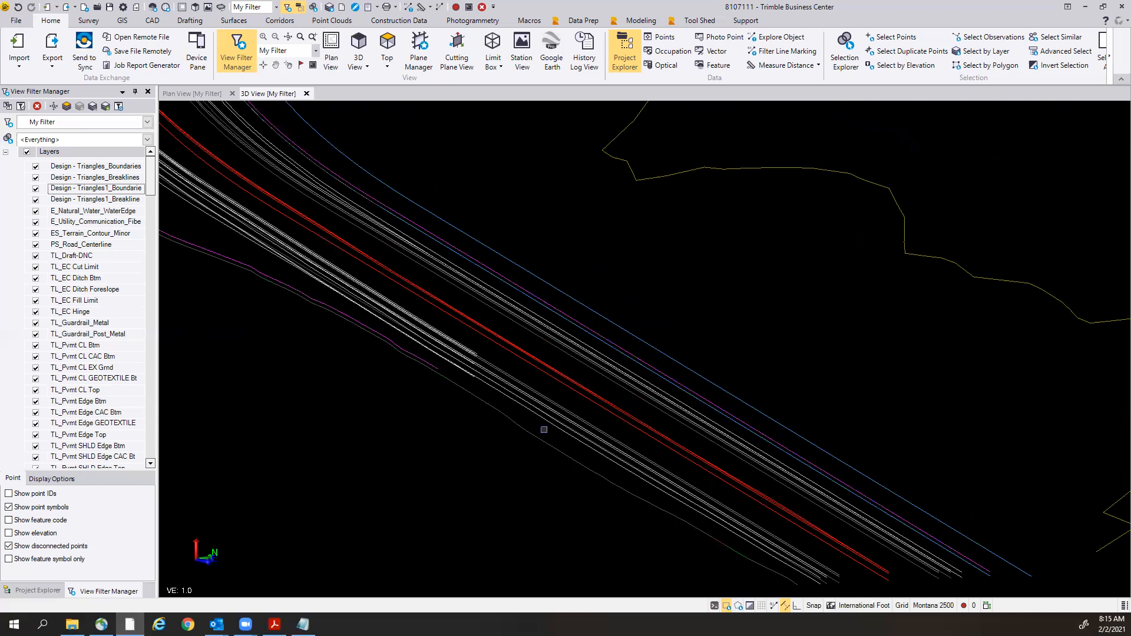
{"action": "scroll", "coordinate": [398, 366], "scroll_direction": "up", "scroll_amount": 2}
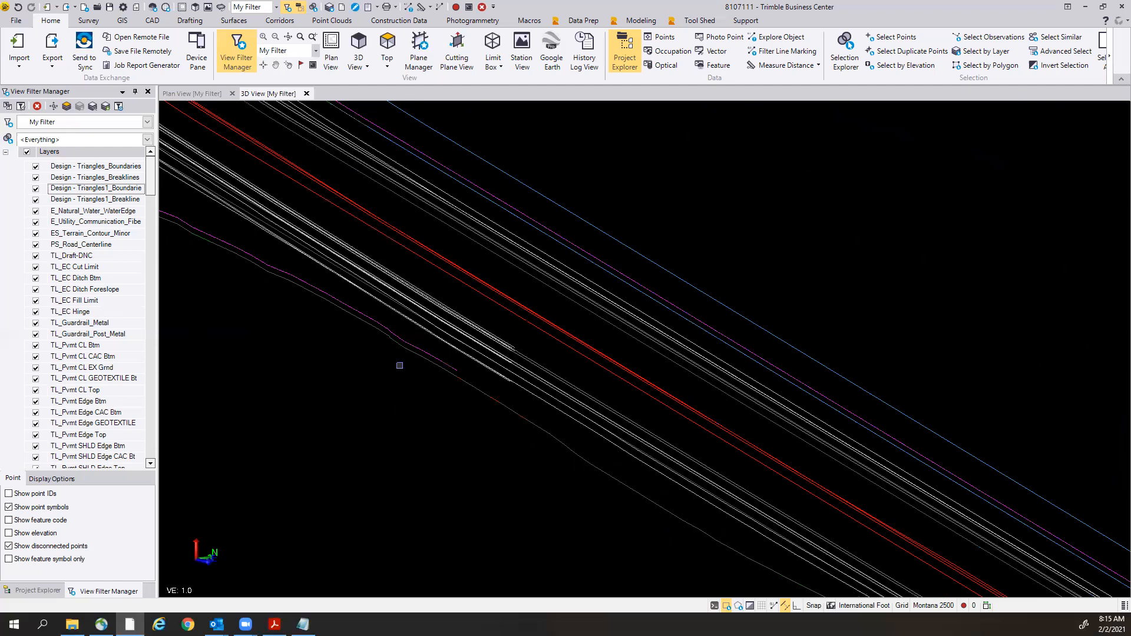
{"action": "scroll", "coordinate": [417, 364], "scroll_direction": "up", "scroll_amount": 1}
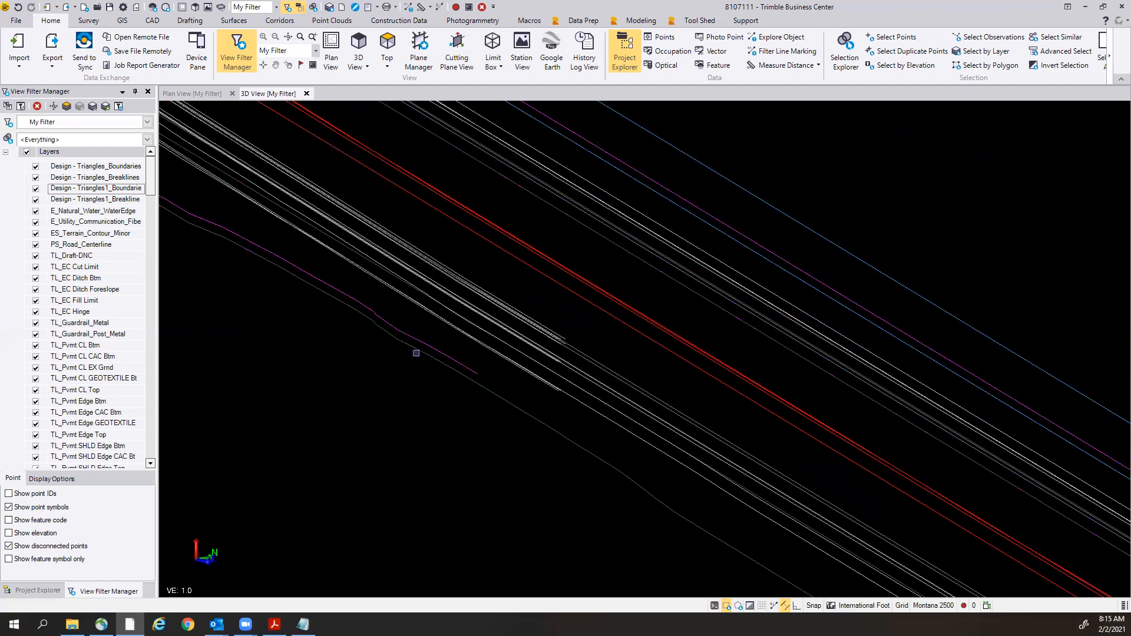
{"action": "scroll", "coordinate": [417, 363], "scroll_direction": "up", "scroll_amount": 2}
{"action": "left_click", "coordinate": [474, 368]}
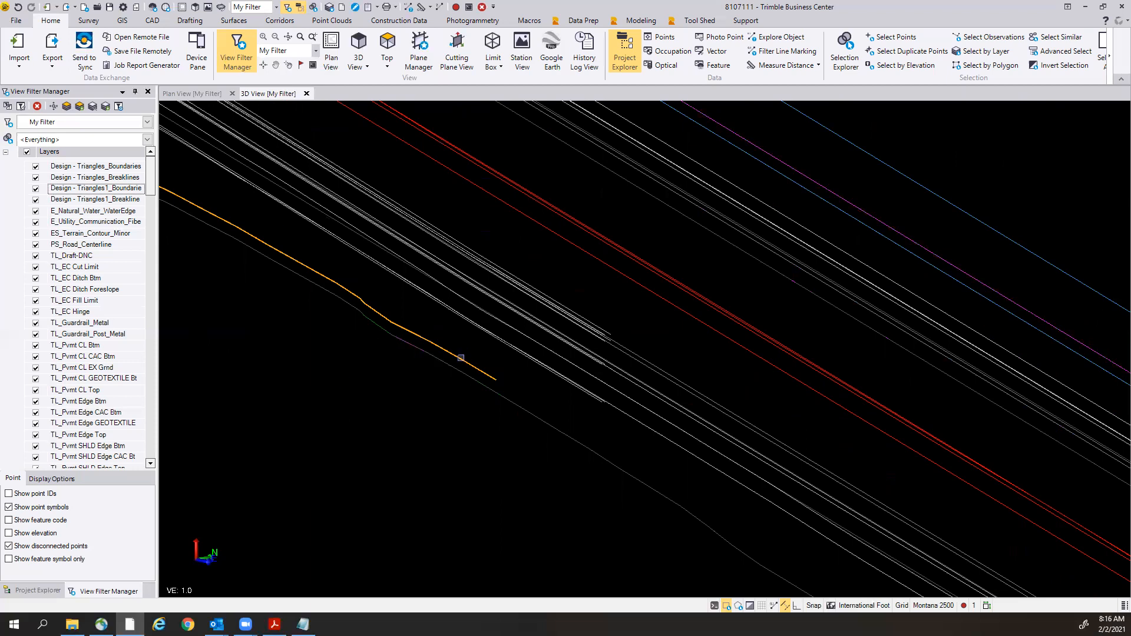
{"action": "right_click", "coordinate": [426, 393]}
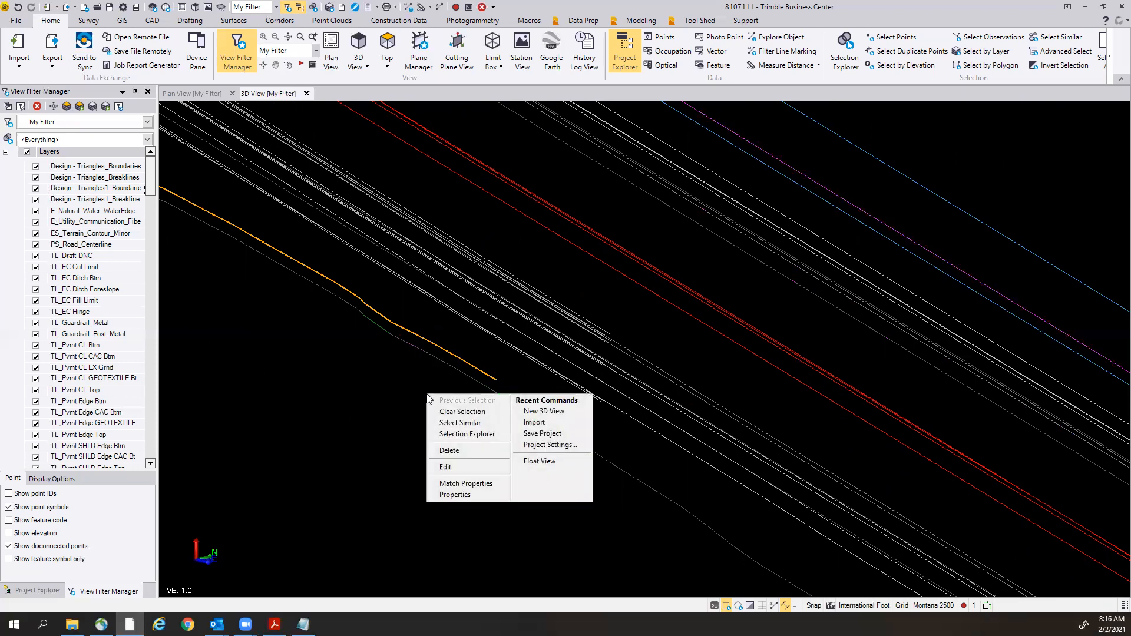
{"action": "left_click", "coordinate": [466, 495]}
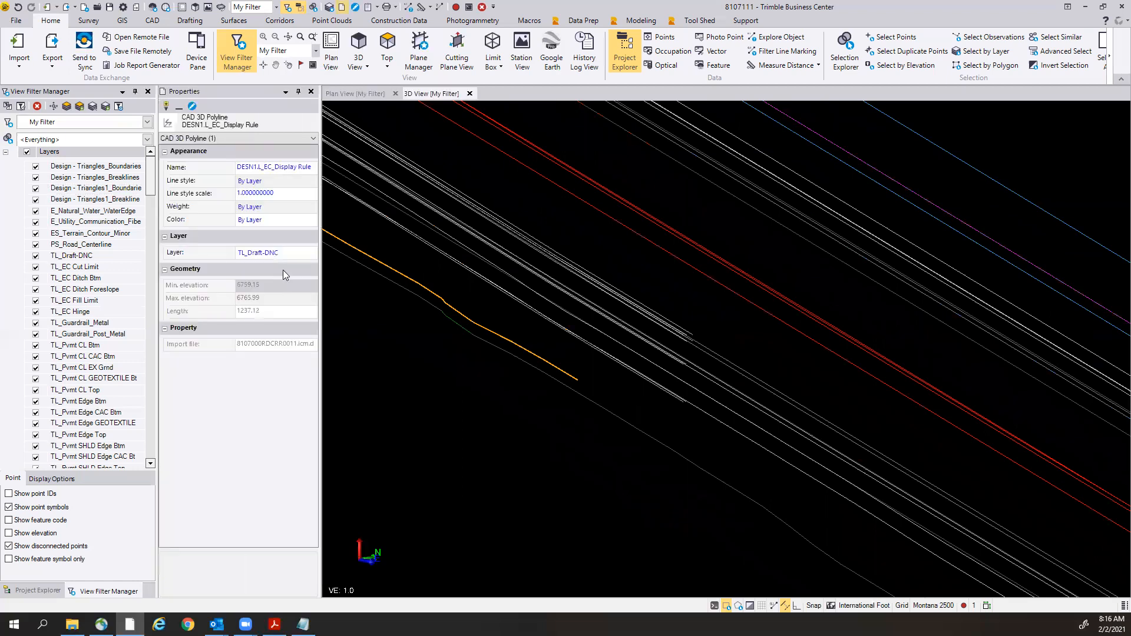
{"action": "left_click", "coordinate": [181, 166]}
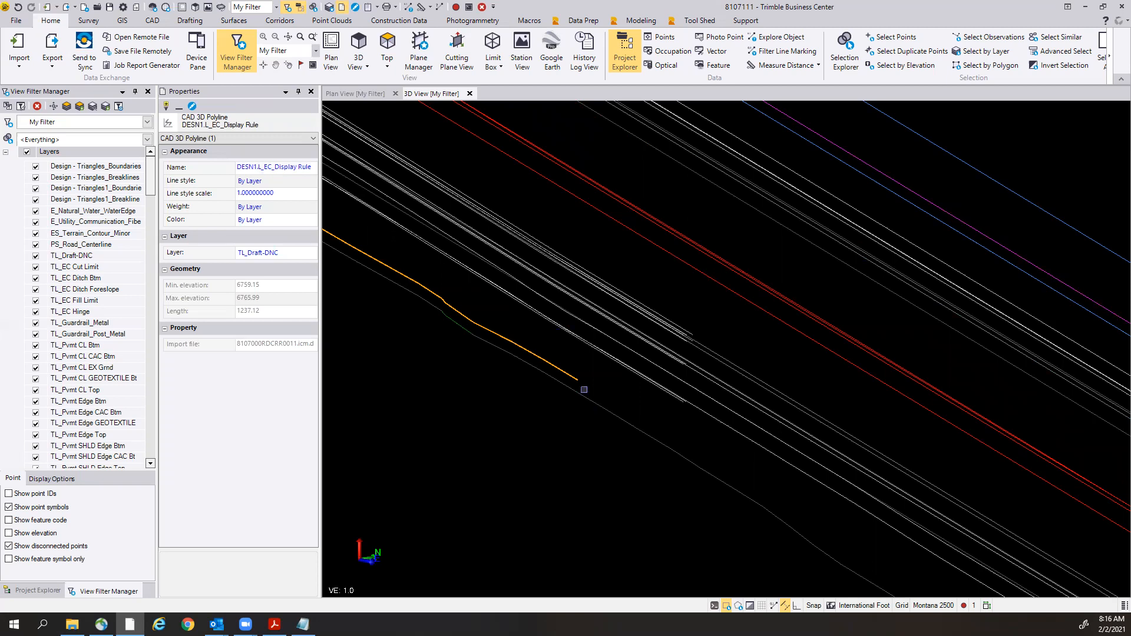
Delete the DESN1.L_EC_Display Rule and DESN1.R_EC_Display Rule polylines on the TL_Draft-DNC layer.
{"action": "scroll", "coordinate": [496, 389], "scroll_direction": "down", "scroll_amount": 2}
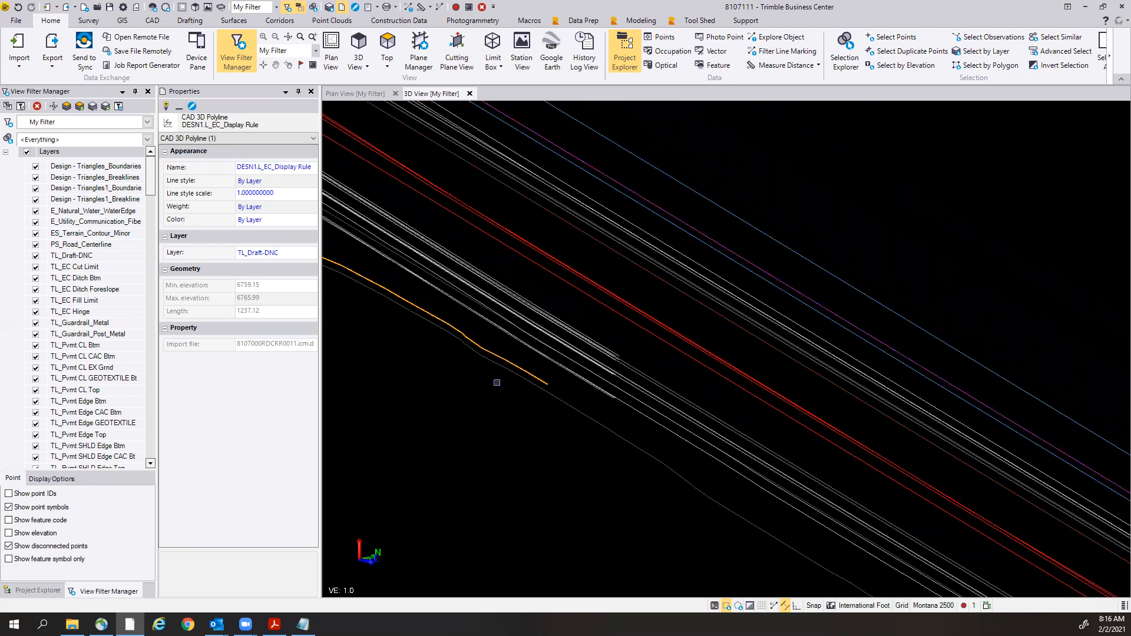
{"action": "scroll", "coordinate": [542, 376], "scroll_direction": "up", "scroll_amount": 1}
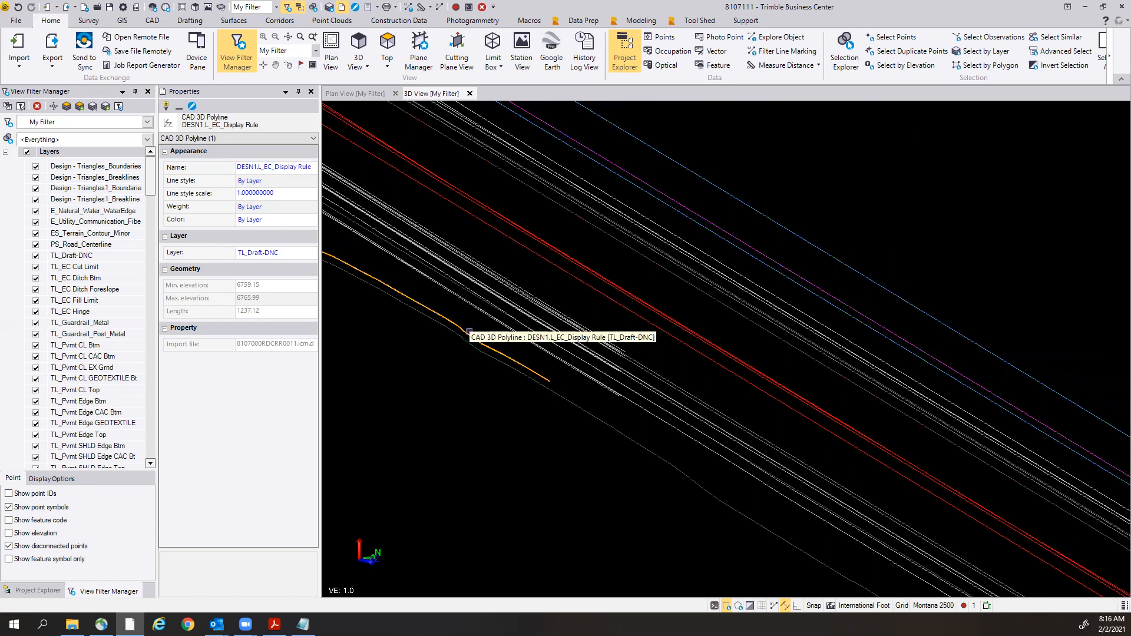
{"action": "scroll", "coordinate": [515, 407], "scroll_direction": "up", "scroll_amount": 2}
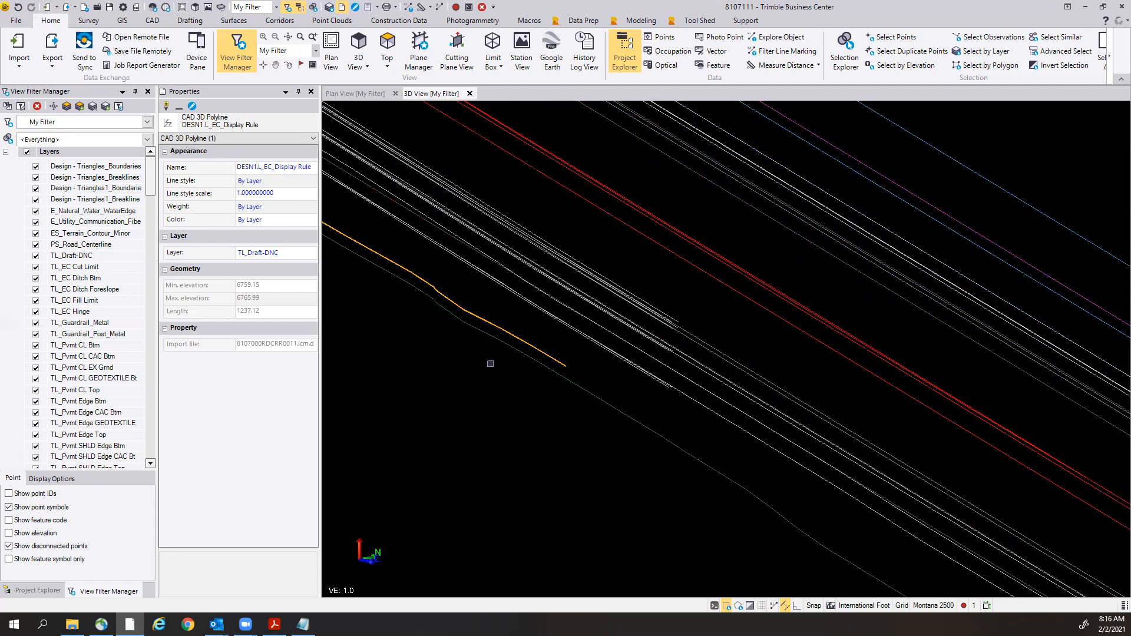
{"action": "right_click_drag", "start_coordinate": [490, 364], "coordinate": [462, 373]}
{"action": "left_click", "coordinate": [482, 429]}
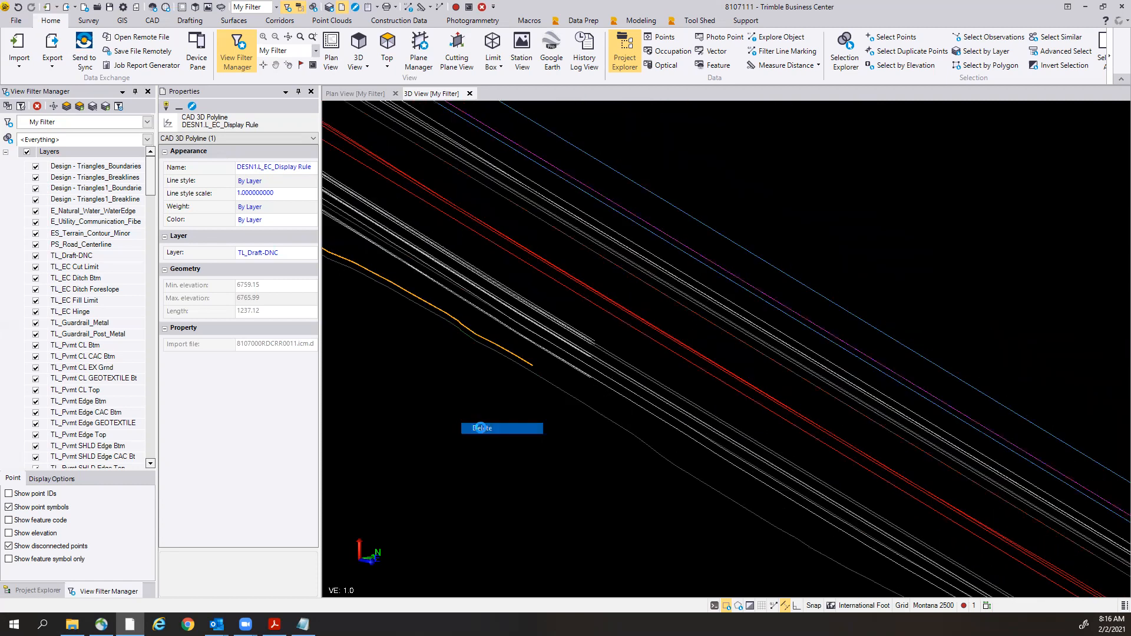
{"action": "left_click", "coordinate": [688, 246]}
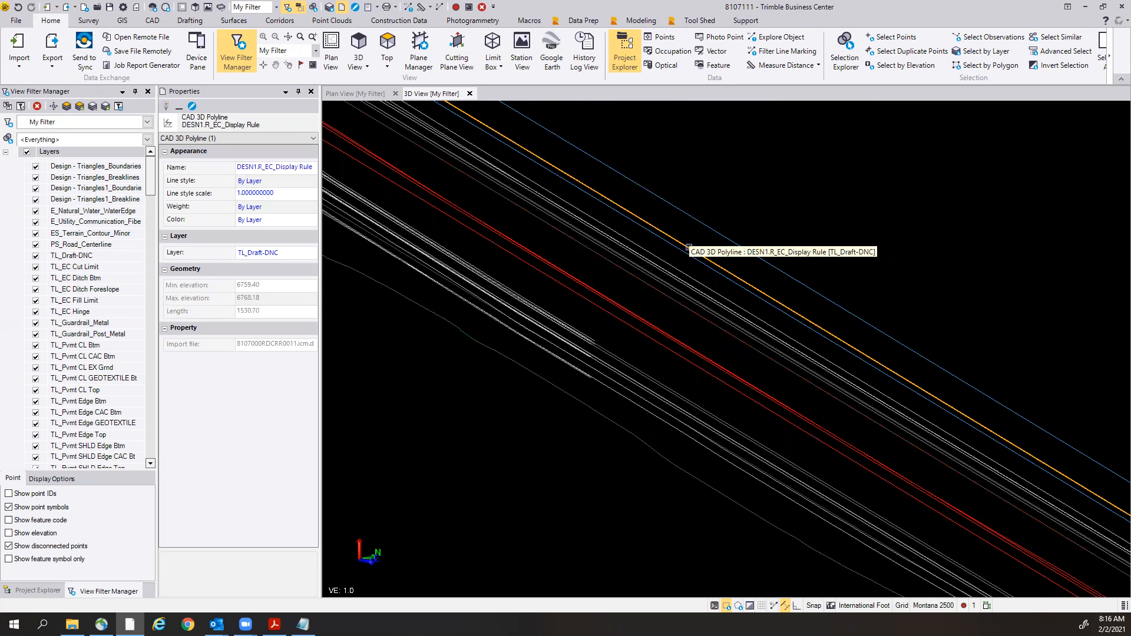
{"action": "right_click", "coordinate": [748, 211]}
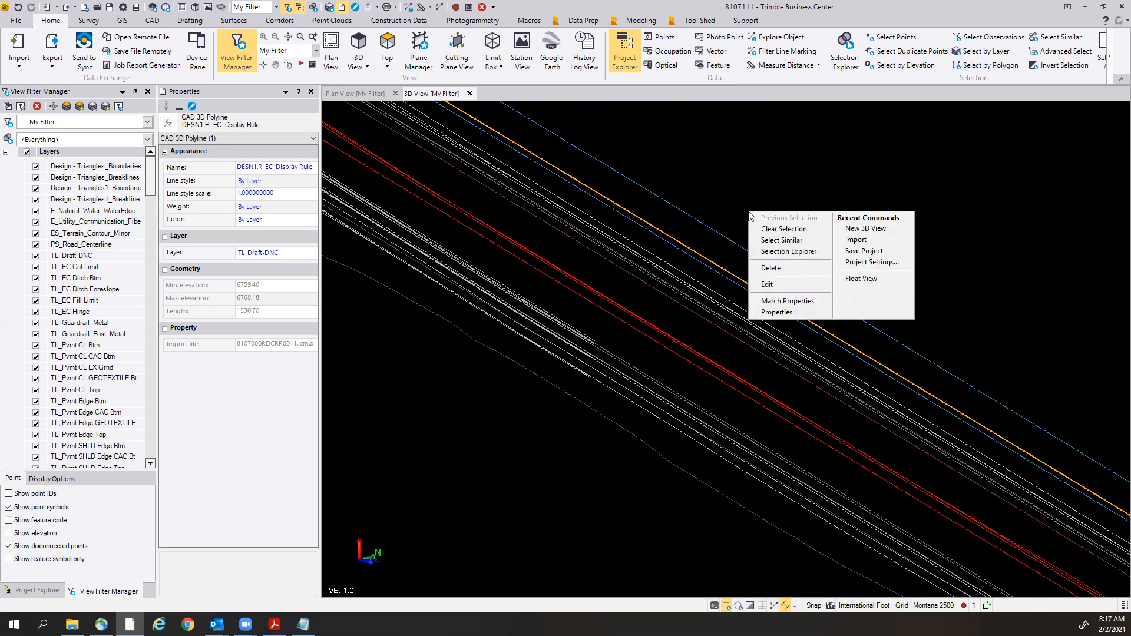
{"action": "left_click", "coordinate": [772, 268]}
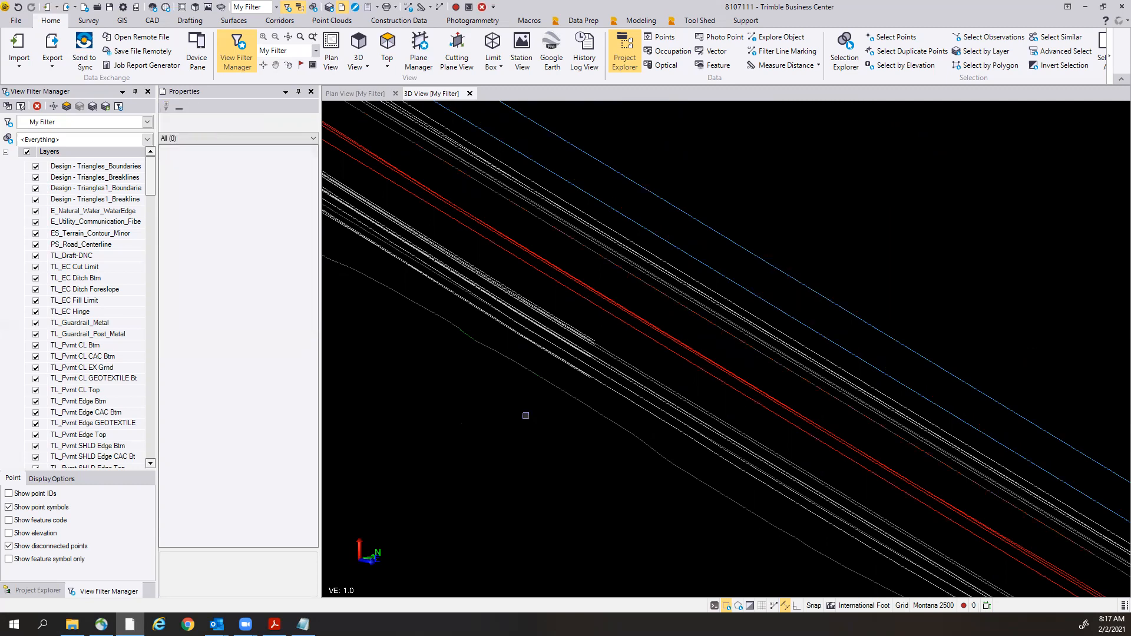
Examine the remaining corridor linework in 3D from the southeast end around the curve.
{"action": "scroll", "coordinate": [526, 415], "scroll_direction": "down", "scroll_amount": 2}
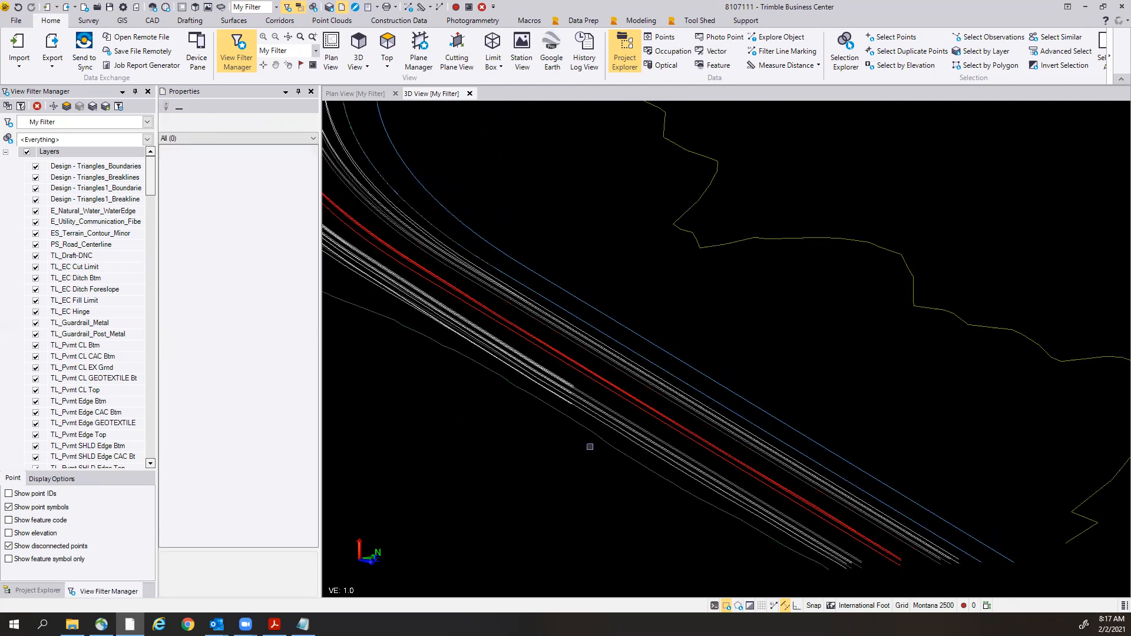
{"action": "scroll", "coordinate": [590, 446], "scroll_direction": "down", "scroll_amount": 2}
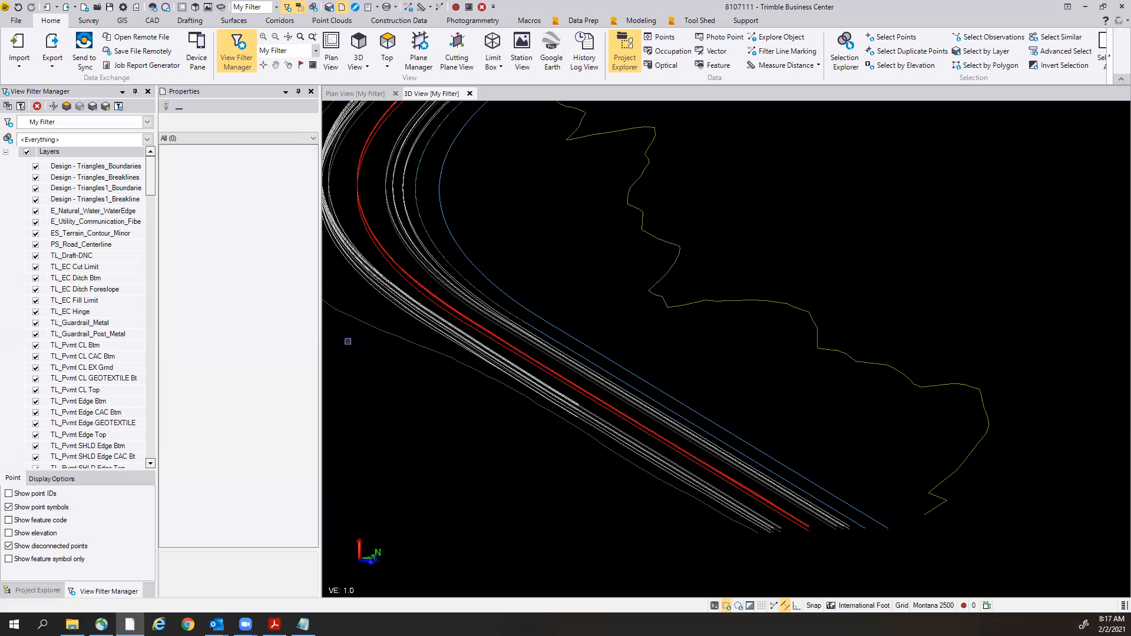
{"action": "scroll", "coordinate": [348, 341], "scroll_direction": "down", "scroll_amount": 2}
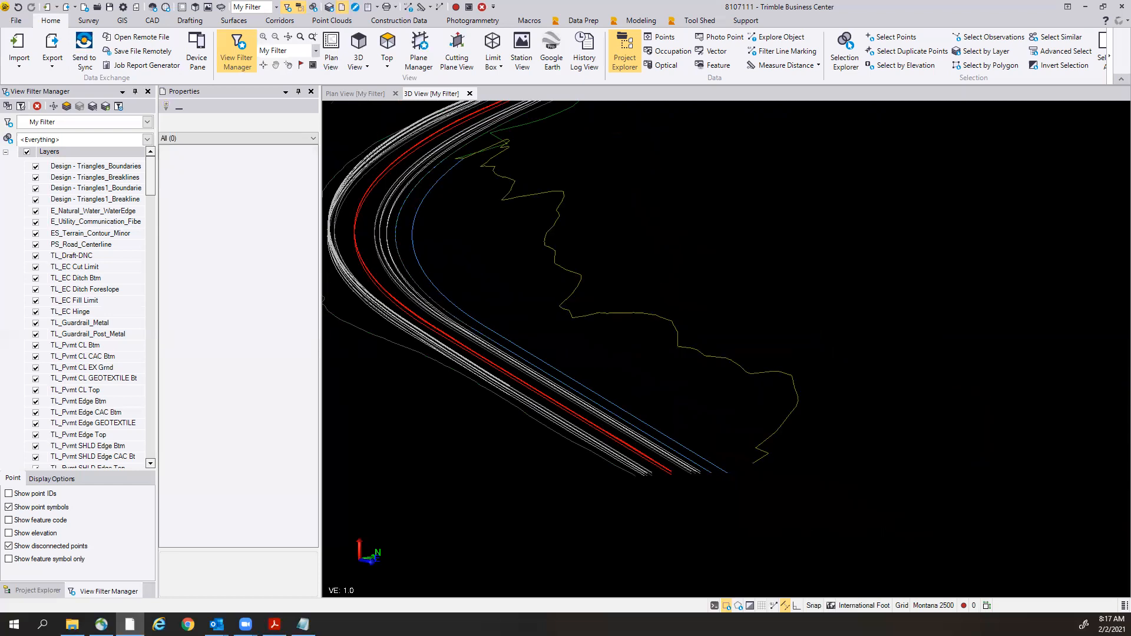
{"action": "scroll", "coordinate": [375, 340], "scroll_direction": "up", "scroll_amount": 3}
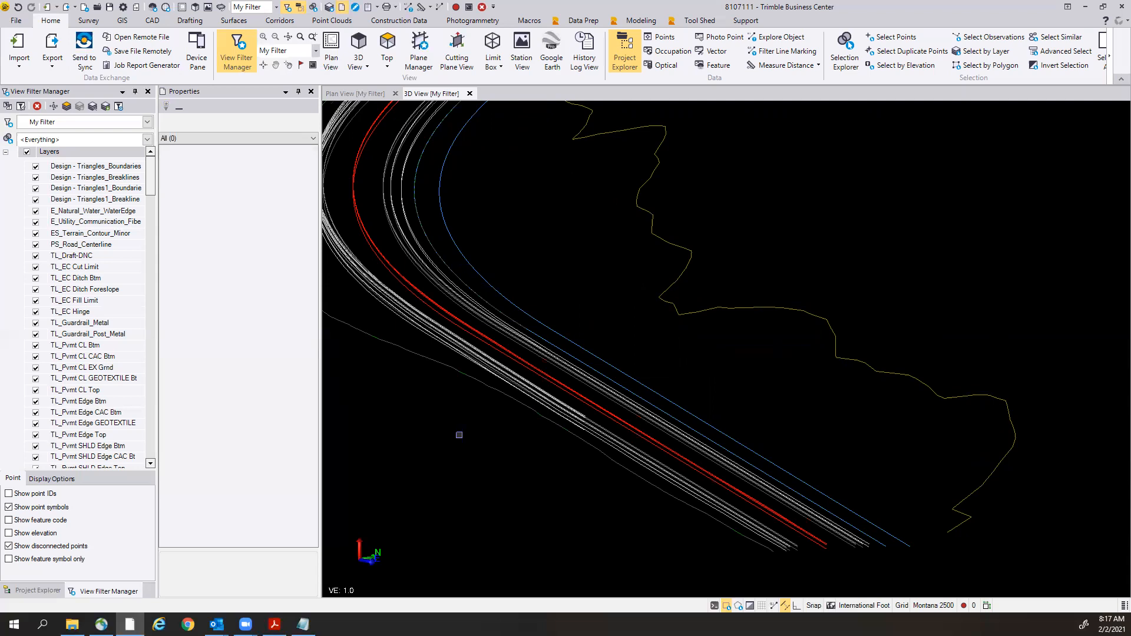
{"action": "scroll", "coordinate": [459, 435], "scroll_direction": "down", "scroll_amount": 3}
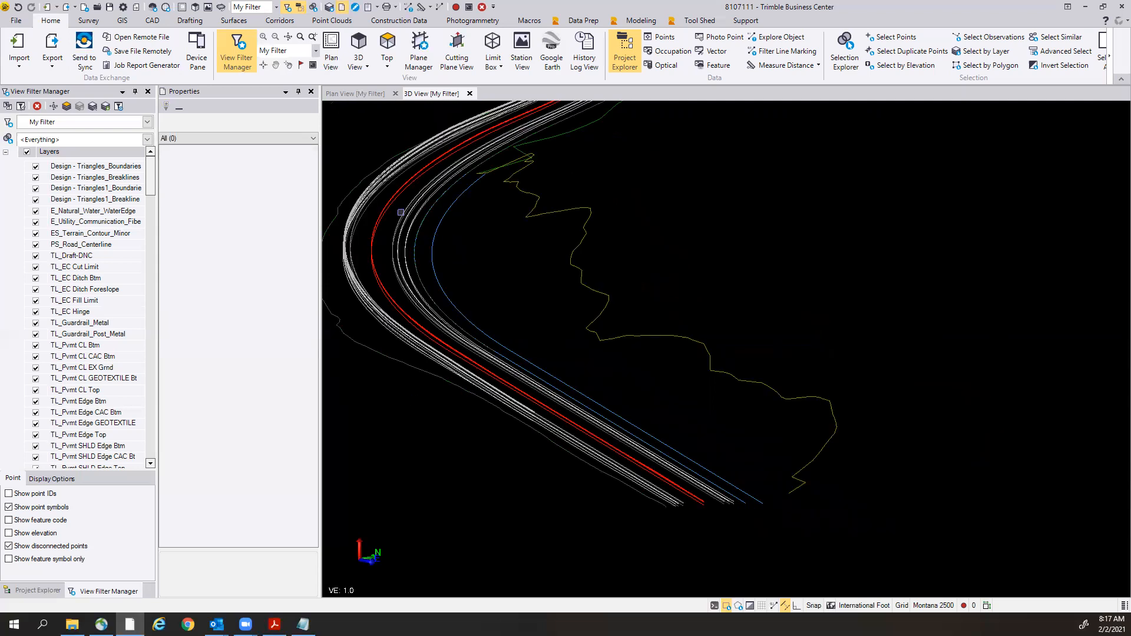
{"action": "scroll", "coordinate": [423, 240], "scroll_direction": "down", "scroll_amount": 1}
{"action": "scroll", "coordinate": [423, 240], "scroll_direction": "down", "scroll_amount": 2}
{"action": "right_click_drag", "start_coordinate": [425, 331], "coordinate": [452, 331]}
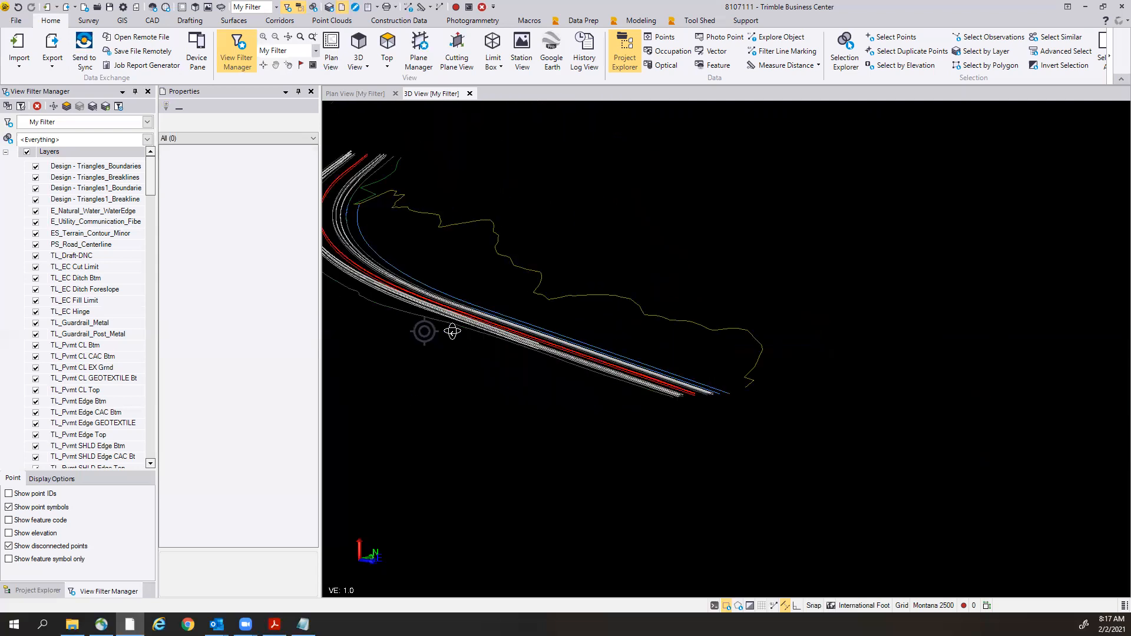
{"action": "scroll", "coordinate": [340, 237], "scroll_direction": "down", "scroll_amount": 3}
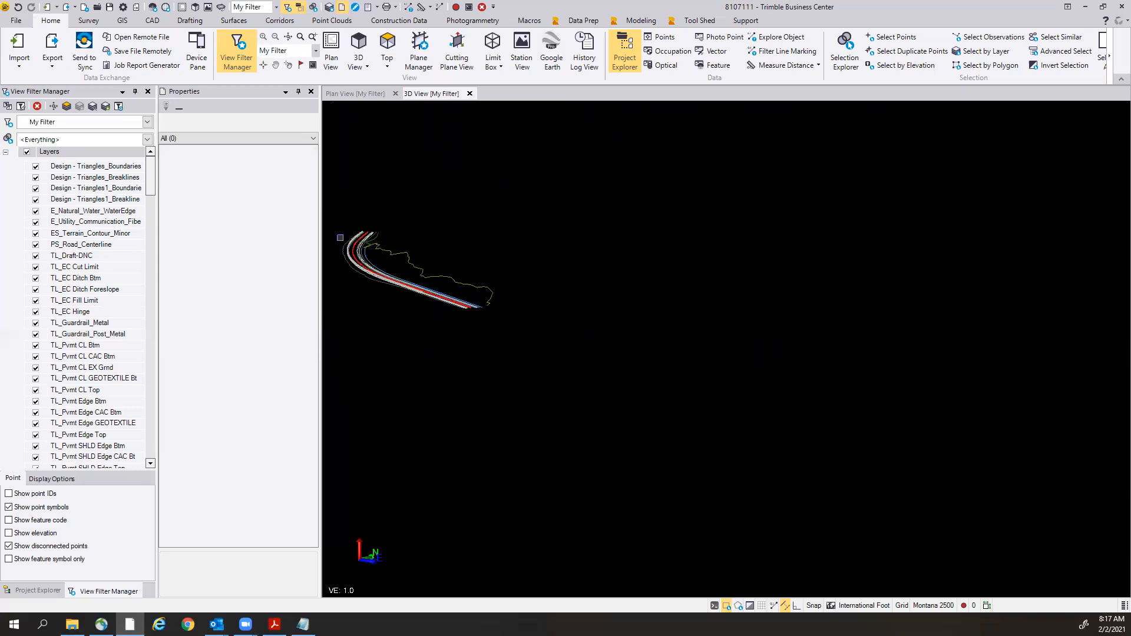
Compare the properties of the L_Surf-Inslp_CAC Btm polyline and L_EC_Hinge alignment overlapping on the outermost line outside the curve.
{"action": "scroll", "coordinate": [340, 238], "scroll_direction": "up", "scroll_amount": 1}
{"action": "scroll", "coordinate": [340, 238], "scroll_direction": "up", "scroll_amount": 3}
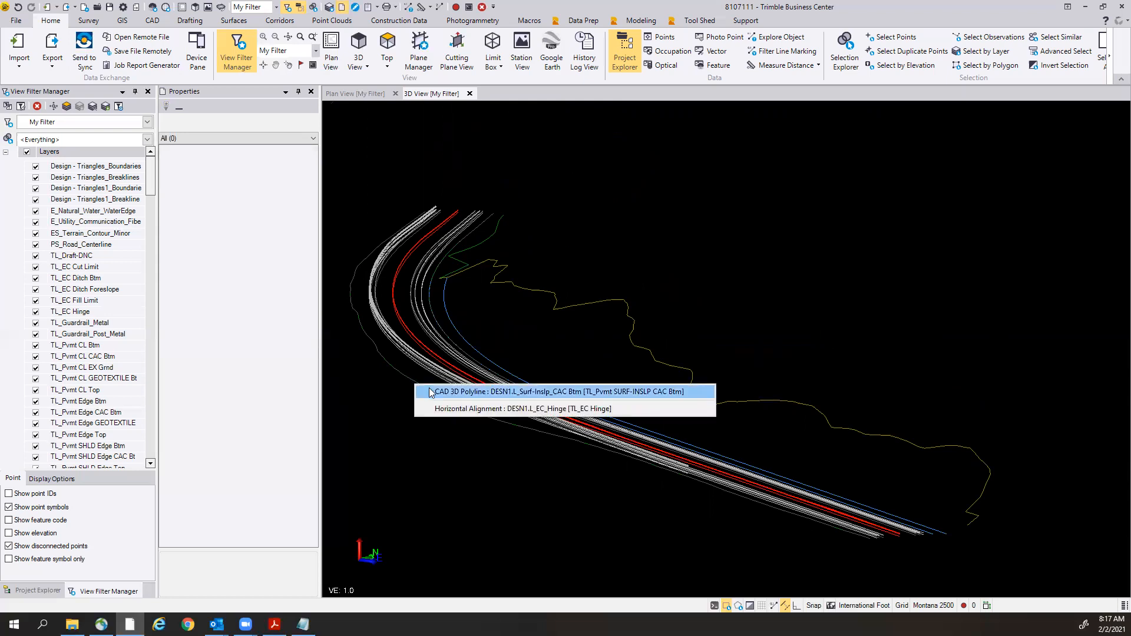
{"action": "left_click", "coordinate": [430, 391]}
{"action": "left_click", "coordinate": [448, 456]}
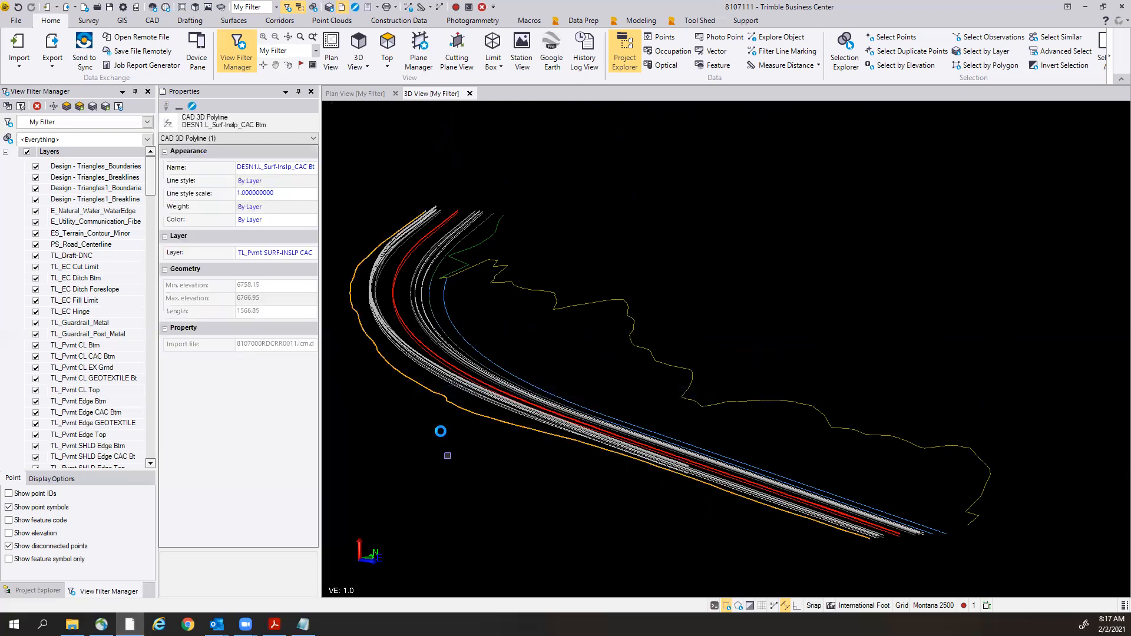
{"action": "left_click", "coordinate": [440, 396]}
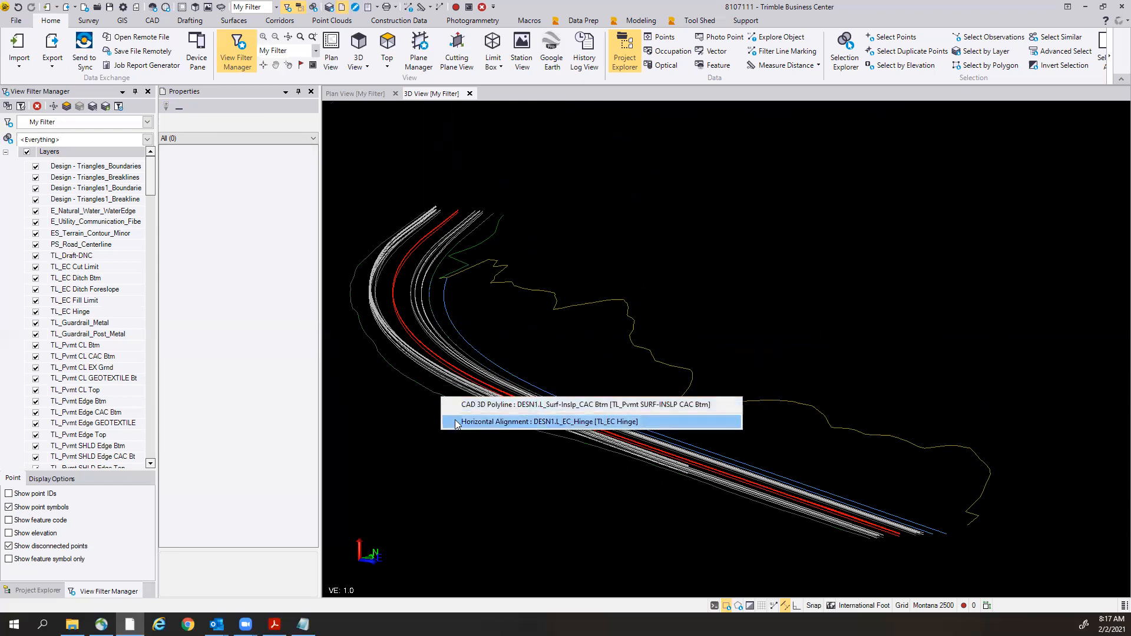
{"action": "left_click", "coordinate": [457, 421]}
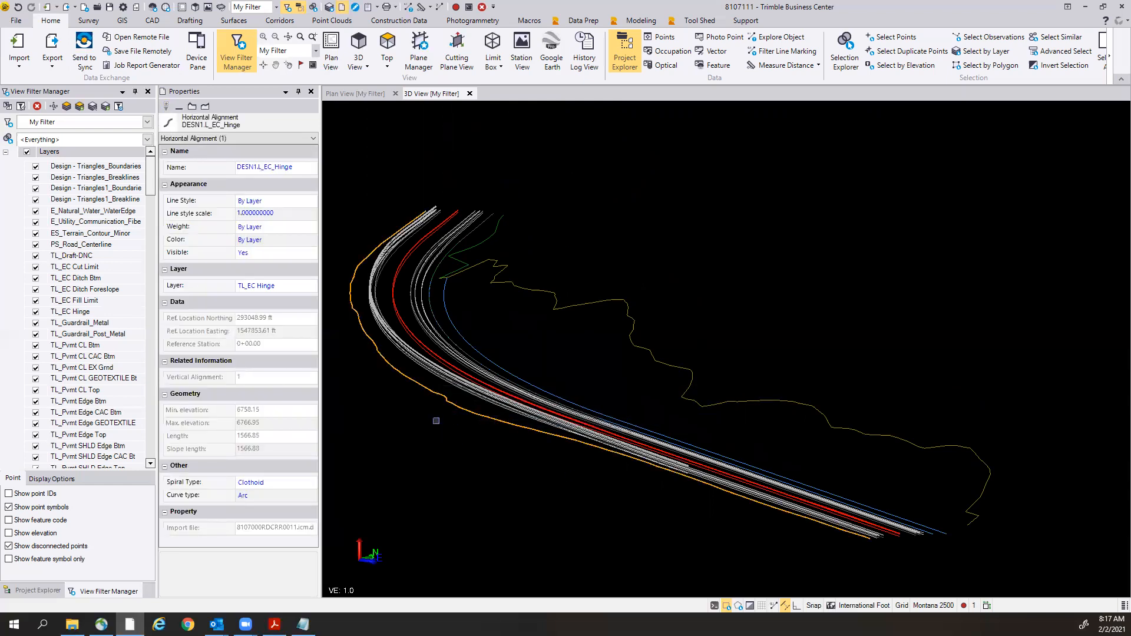
{"action": "left_click", "coordinate": [450, 431]}
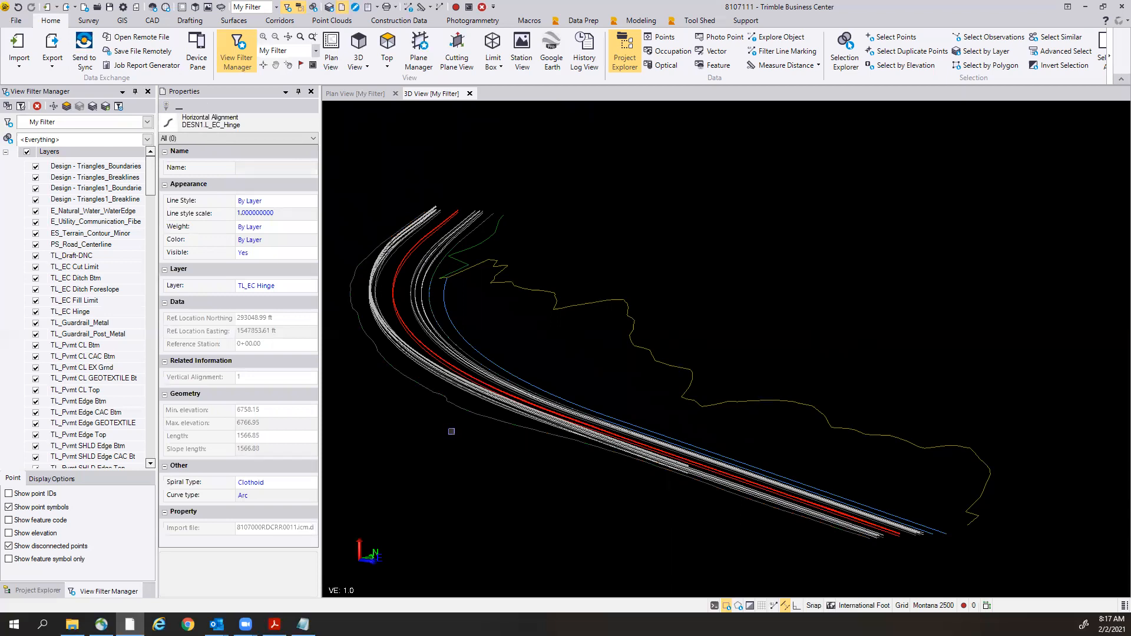
Delete the DESN1.L_Surf-Inslp_CAC Btm polyline on the outermost line and check the L_EC_Hinge alignment there.
{"action": "left_click", "coordinate": [462, 414]}
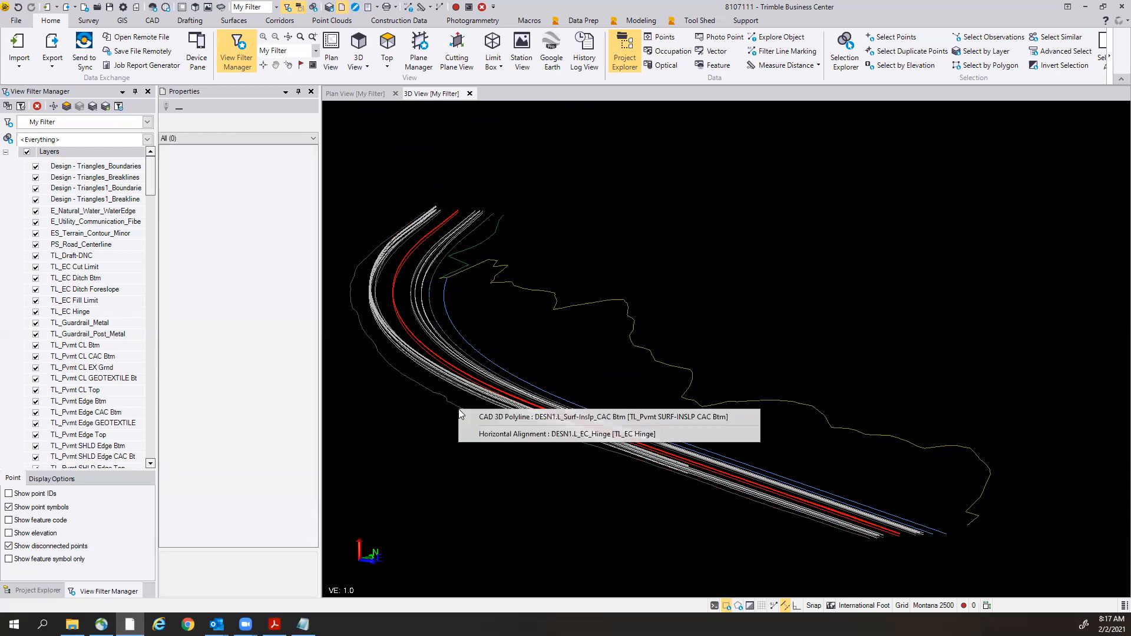
{"action": "left_click", "coordinate": [522, 417]}
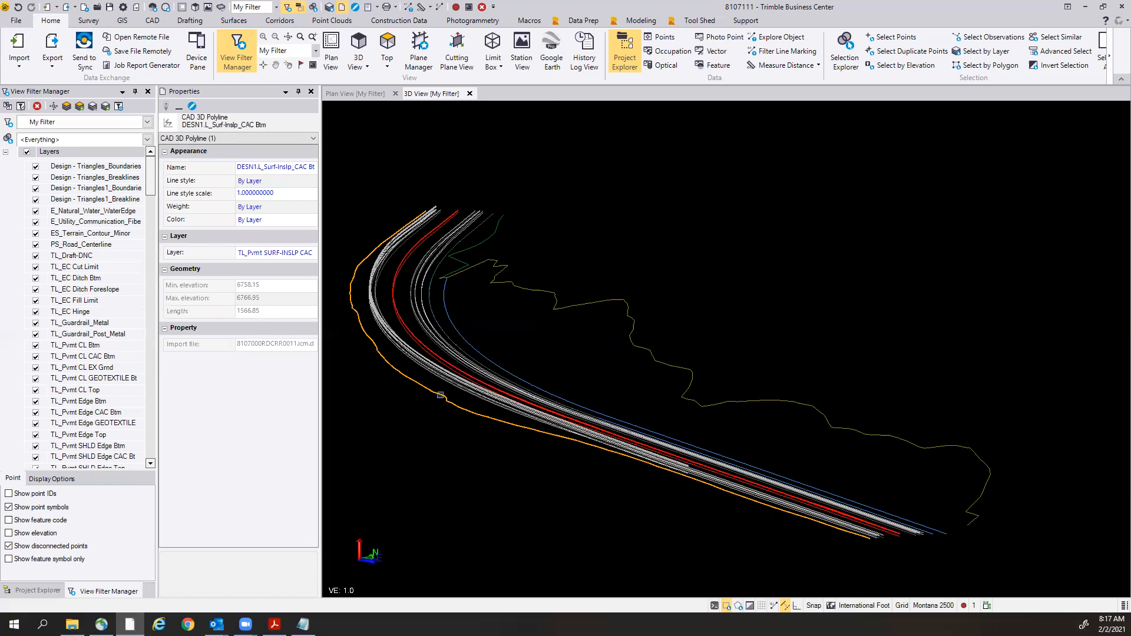
{"action": "right_click", "coordinate": [429, 416]}
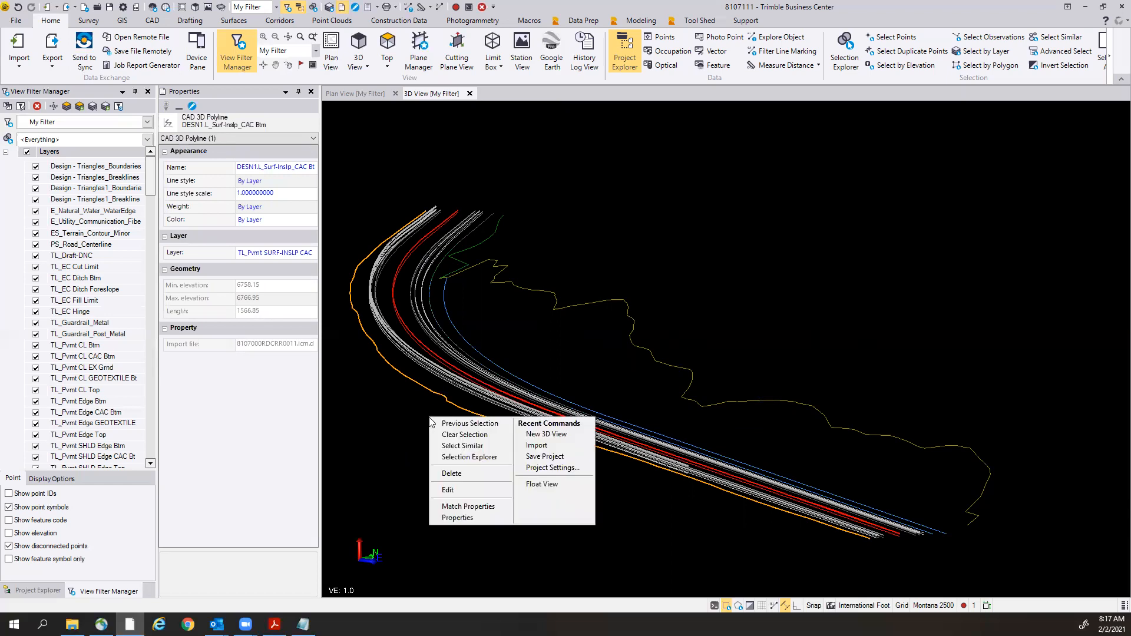
{"action": "left_click", "coordinate": [451, 474]}
{"action": "left_click", "coordinate": [479, 416]}
{"action": "key", "text": "Escape"}
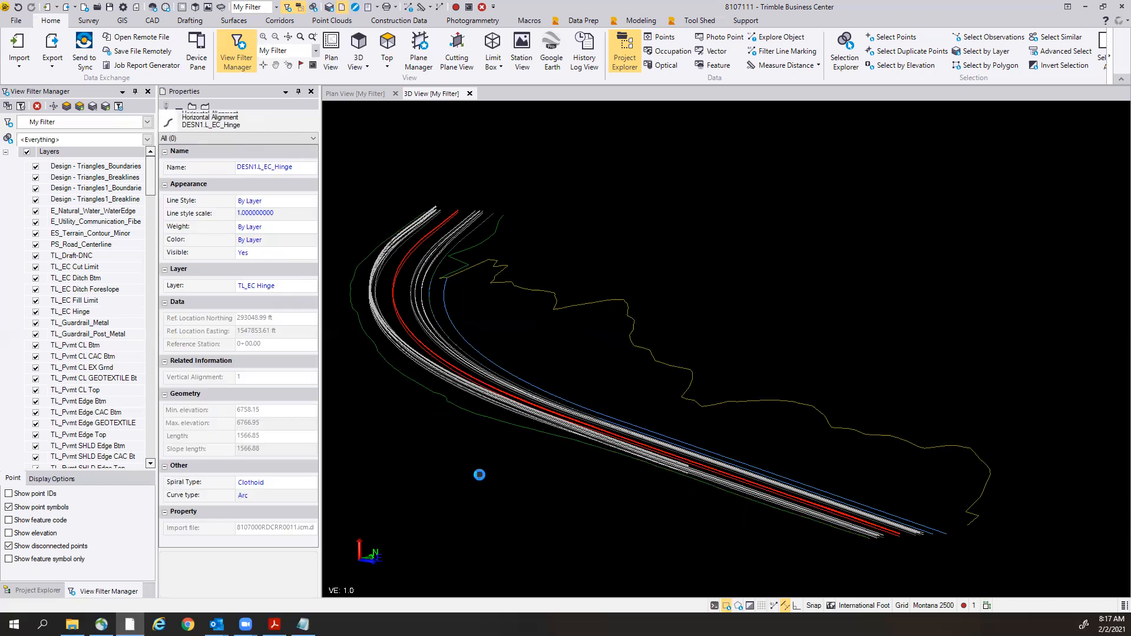
{"action": "left_click", "coordinate": [464, 410]}
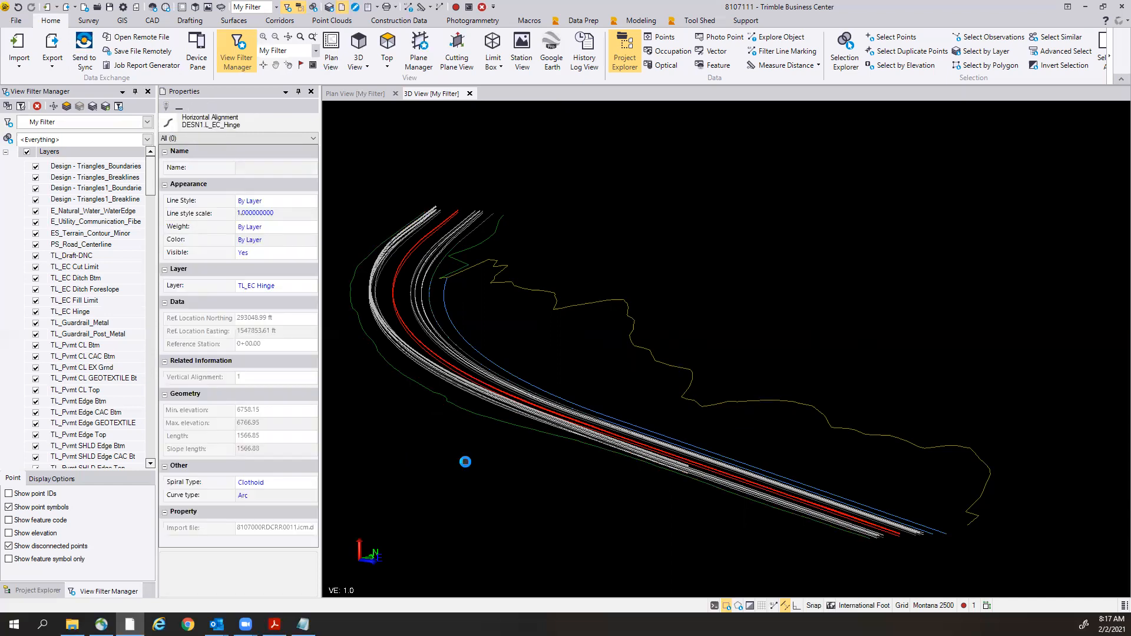
{"action": "key", "text": "Escape"}
Examine the closely spaced lines outside the curve in 3D, especially where several of them end partway along the straight section.
{"action": "scroll", "coordinate": [706, 511], "scroll_direction": "up", "scroll_amount": 2}
{"action": "scroll", "coordinate": [706, 511], "scroll_direction": "up", "scroll_amount": 1}
{"action": "middle_click_drag", "start_coordinate": [706, 511], "coordinate": [705, 535]}
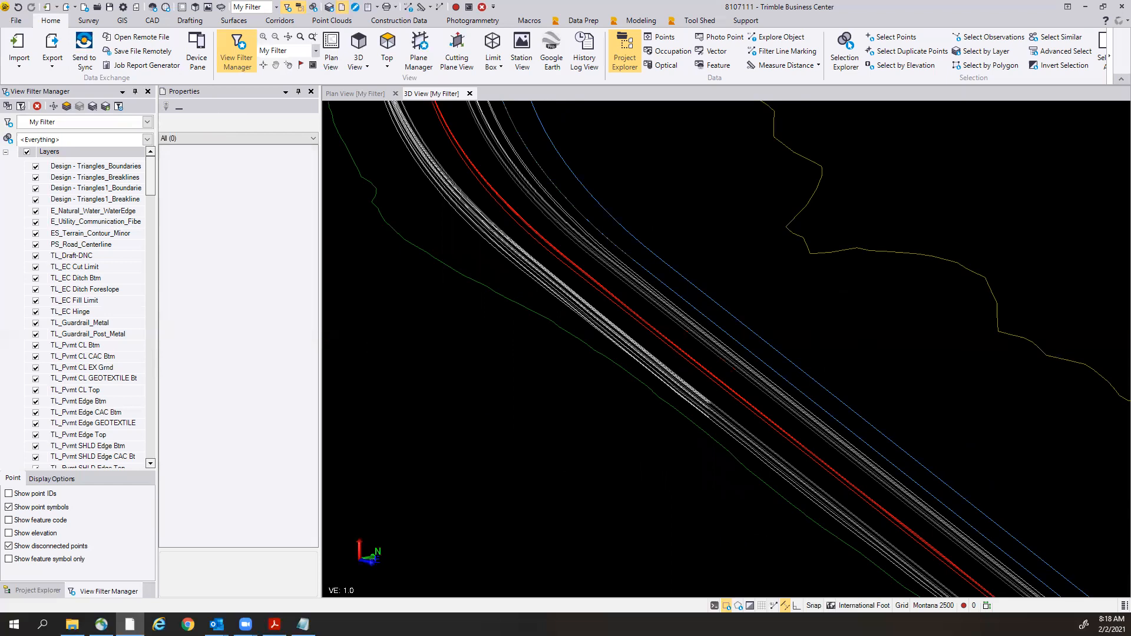
{"action": "scroll", "coordinate": [746, 452], "scroll_direction": "up", "scroll_amount": 2}
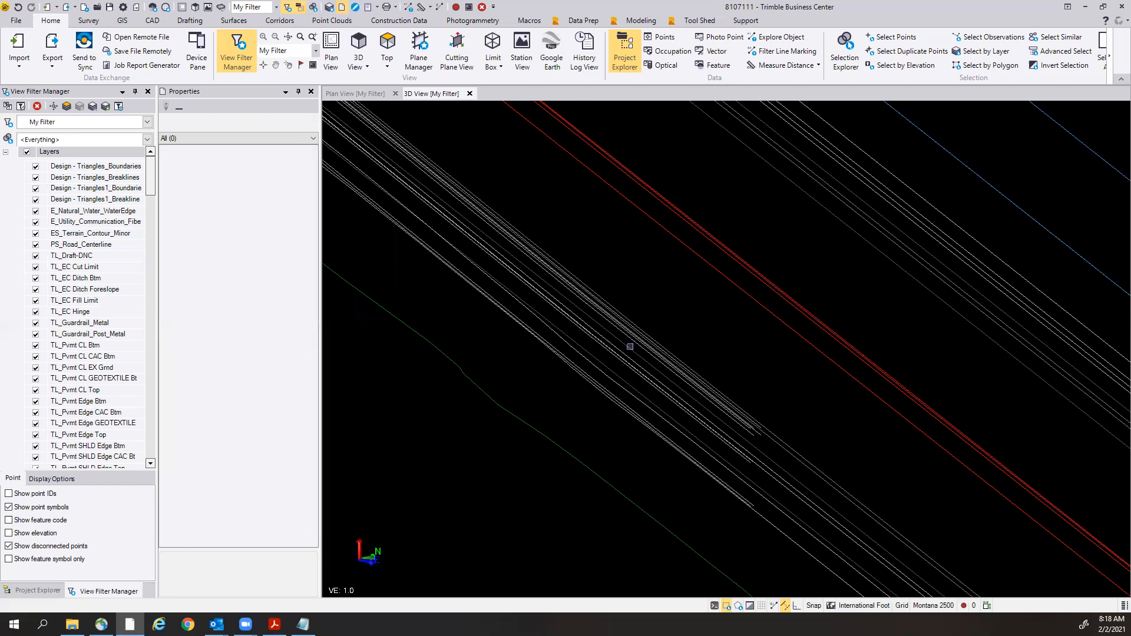
{"action": "scroll", "coordinate": [771, 442], "scroll_direction": "down", "scroll_amount": 2}
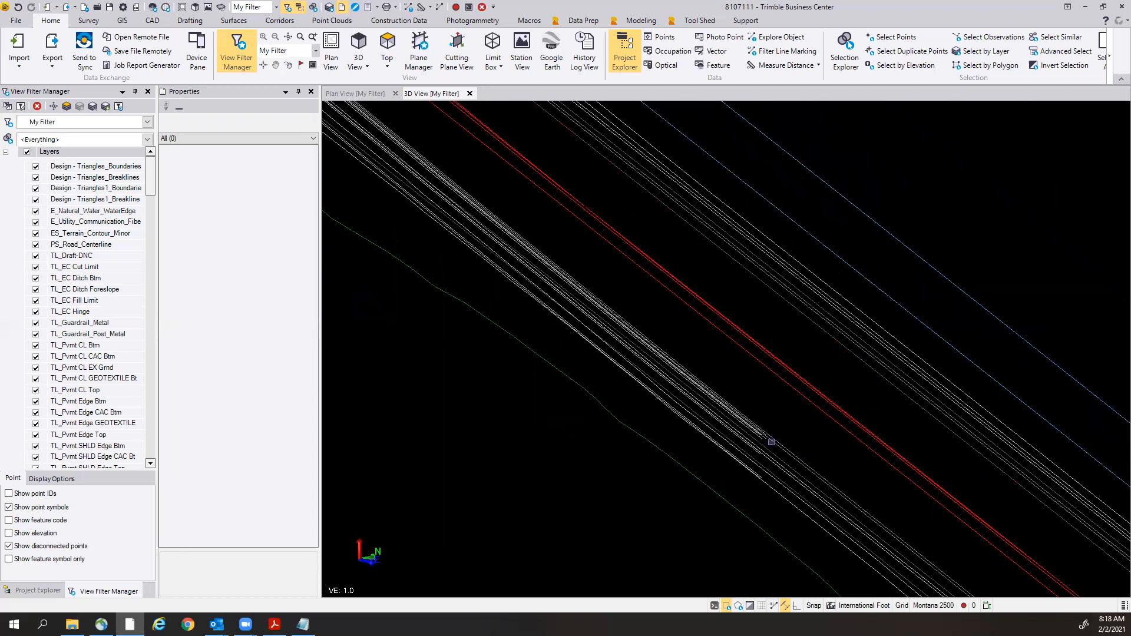
{"action": "scroll", "coordinate": [767, 467], "scroll_direction": "up", "scroll_amount": 1}
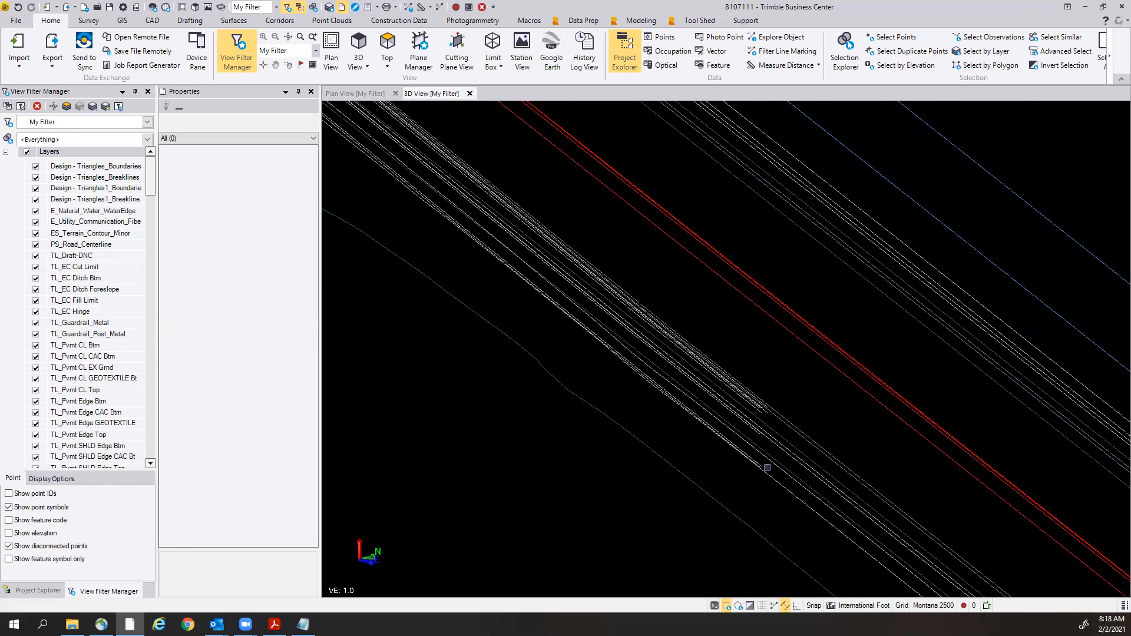
{"action": "scroll", "coordinate": [764, 405], "scroll_direction": "up", "scroll_amount": 1}
{"action": "scroll", "coordinate": [764, 406], "scroll_direction": "up", "scroll_amount": 1}
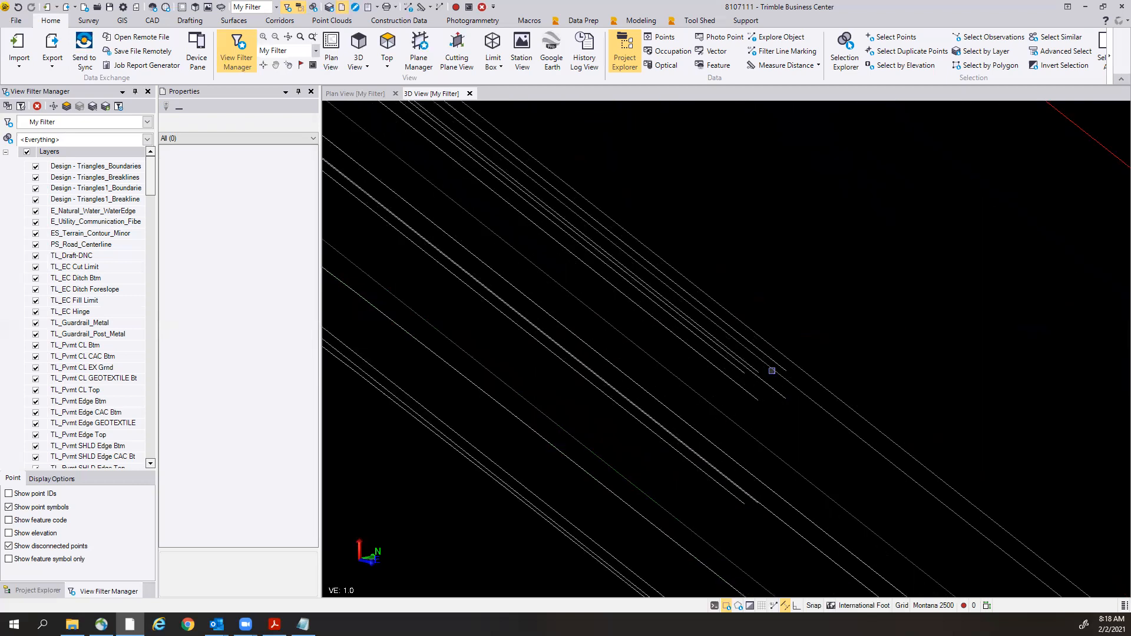
{"action": "scroll", "coordinate": [717, 452], "scroll_direction": "down", "scroll_amount": 2}
{"action": "left_click", "coordinate": [709, 394]}
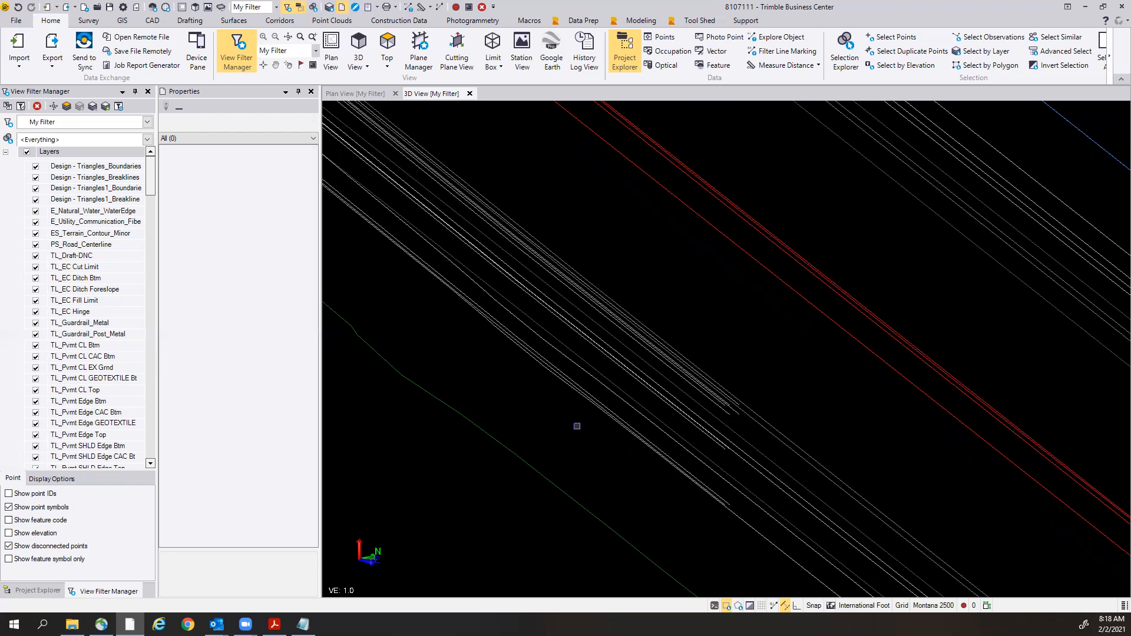
{"action": "scroll", "coordinate": [681, 401], "scroll_direction": "down", "scroll_amount": 5}
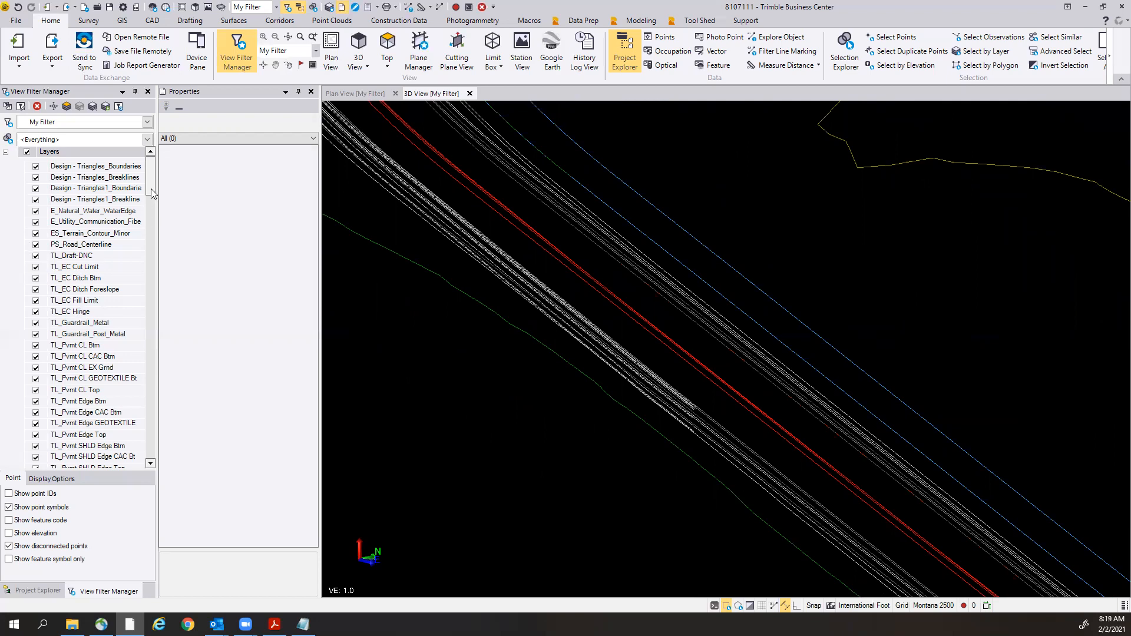
Isolate the TL_Guardrail_Metal and TL_Guardrail_Post_Metal layers in the view filter.
{"action": "left_click_drag", "start_coordinate": [151, 196], "coordinate": [151, 201]}
{"action": "scroll", "coordinate": [151, 201], "scroll_direction": "down", "scroll_amount": 1}
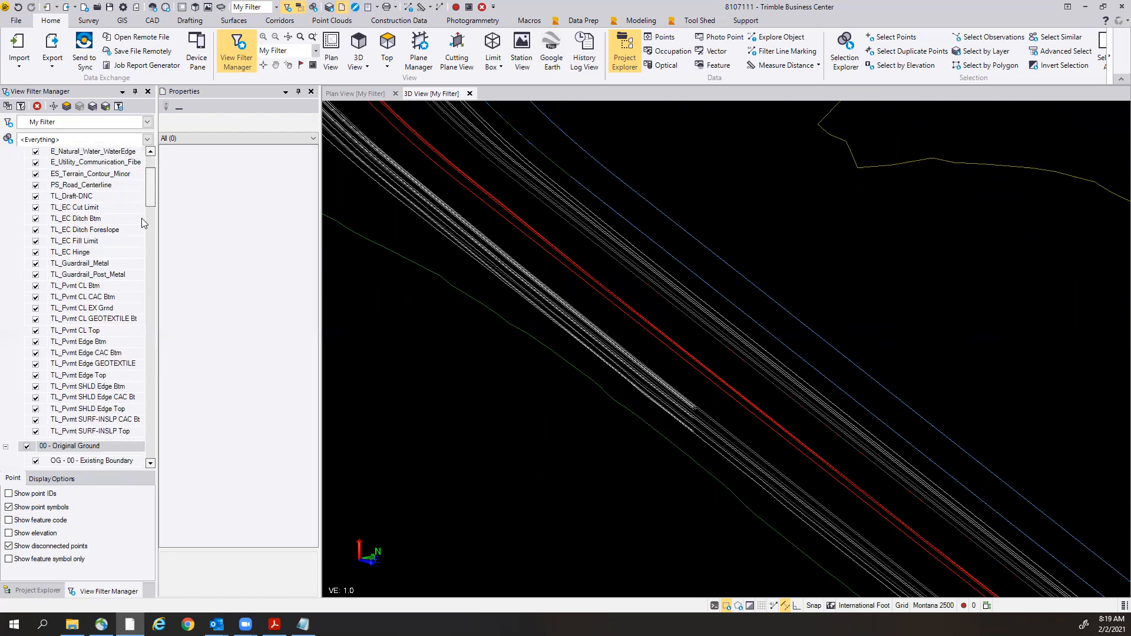
{"action": "left_click", "coordinate": [68, 266]}
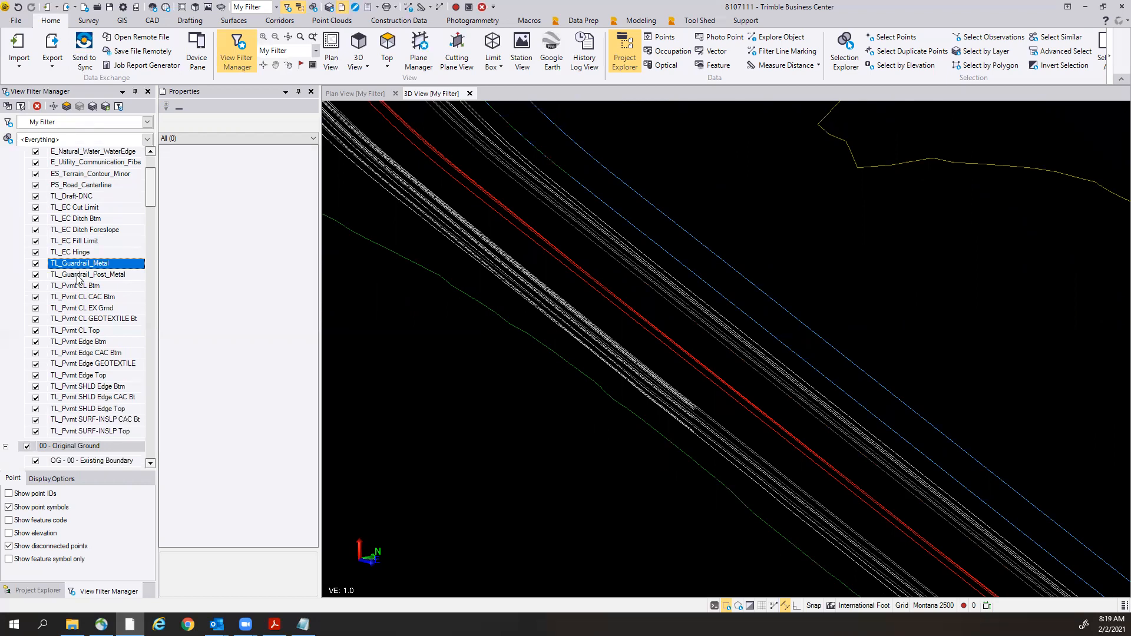
{"action": "left_click", "coordinate": [77, 276], "text": "ctrl"}
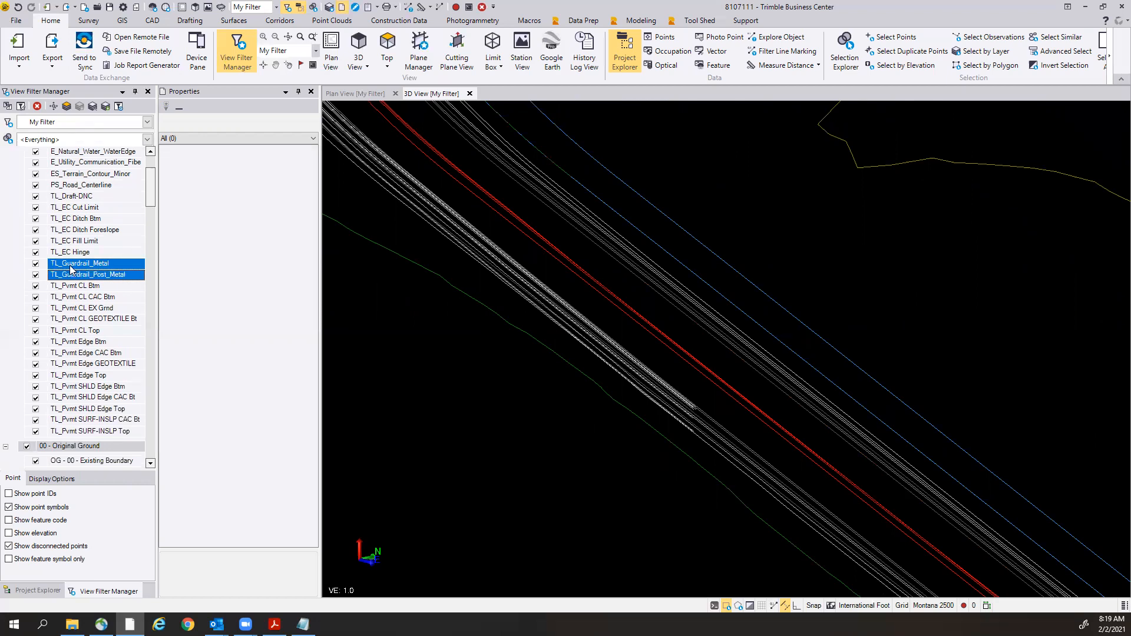
{"action": "right_click", "coordinate": [72, 267]}
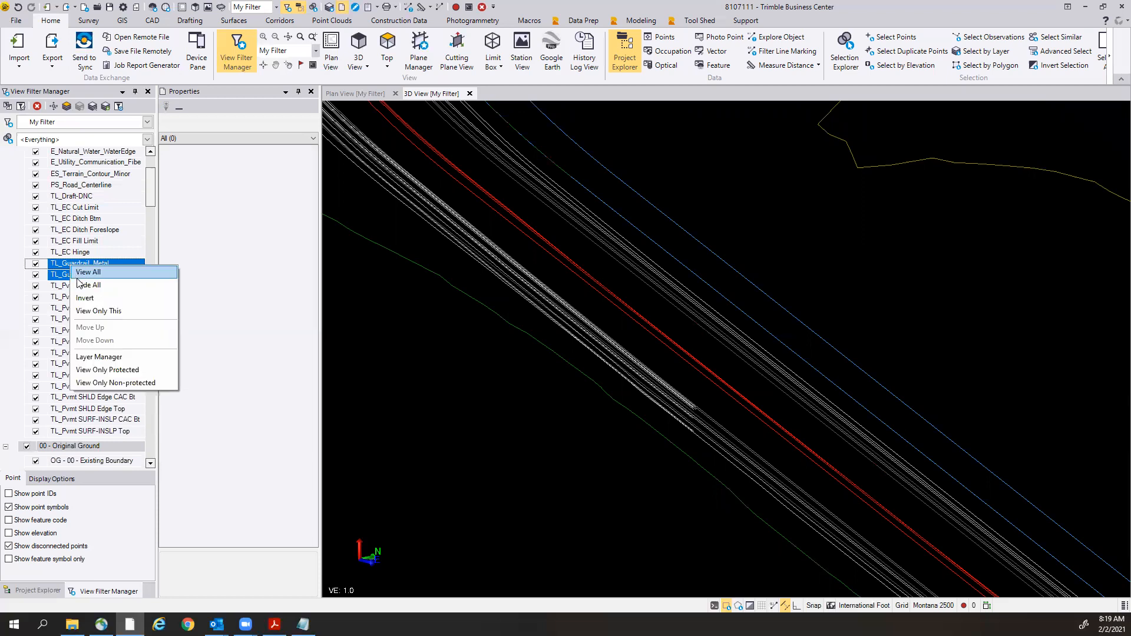
{"action": "left_click", "coordinate": [107, 313]}
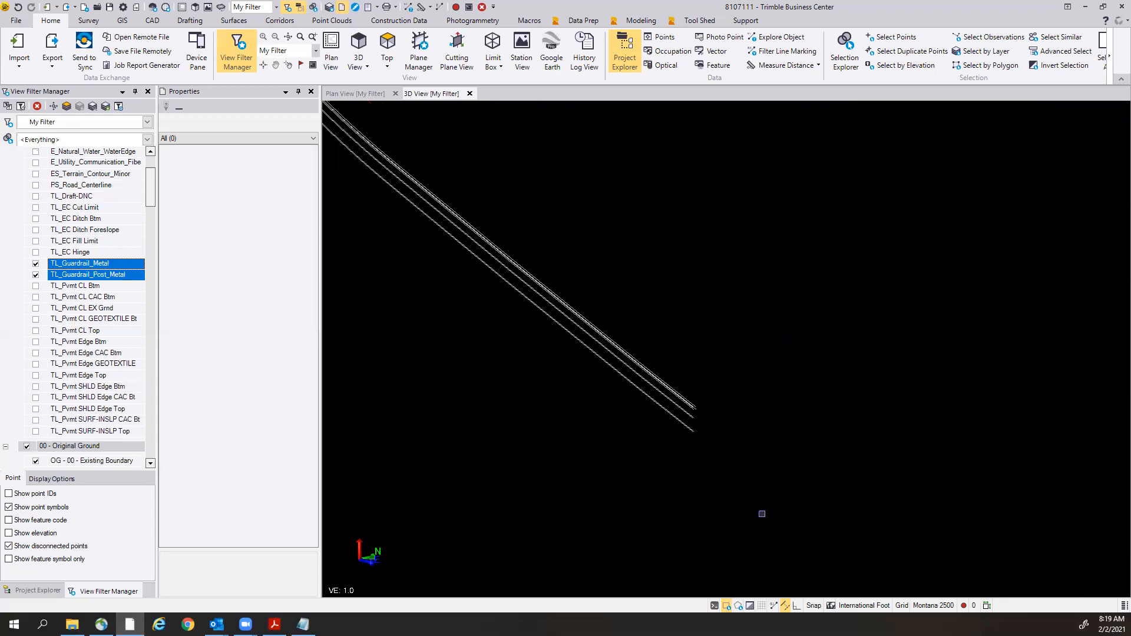
Delete all polylines on the two isolated guardrail layers and make every layer visible again.
{"action": "left_click_drag", "start_coordinate": [756, 503], "coordinate": [485, 209]}
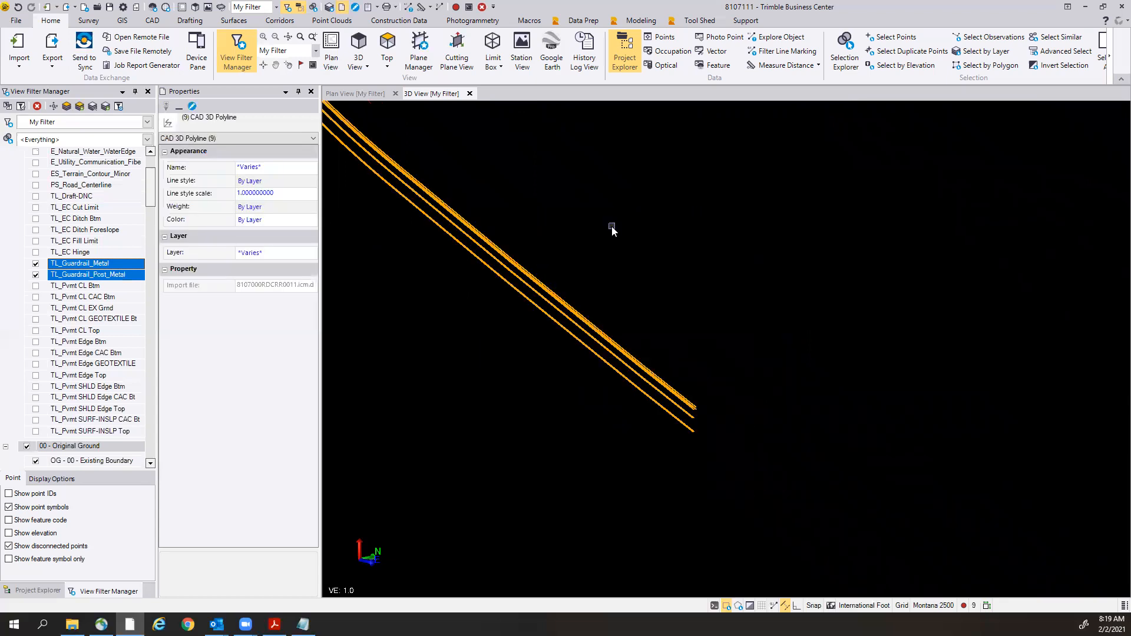
{"action": "right_click", "coordinate": [612, 230]}
{"action": "left_click", "coordinate": [641, 283]}
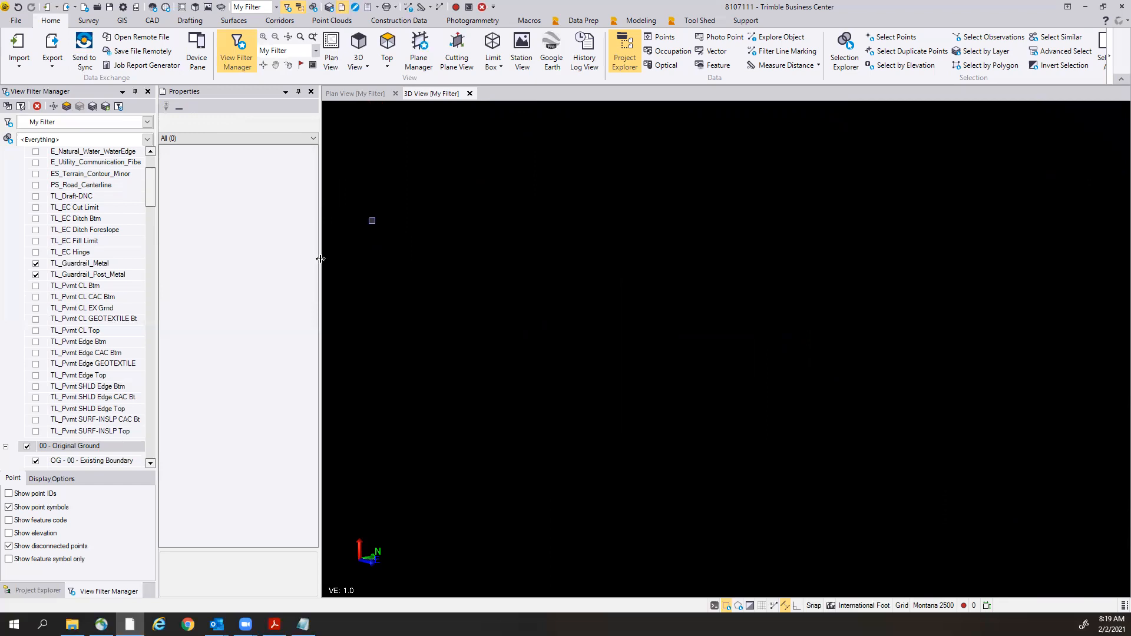
{"action": "right_click", "coordinate": [83, 195]}
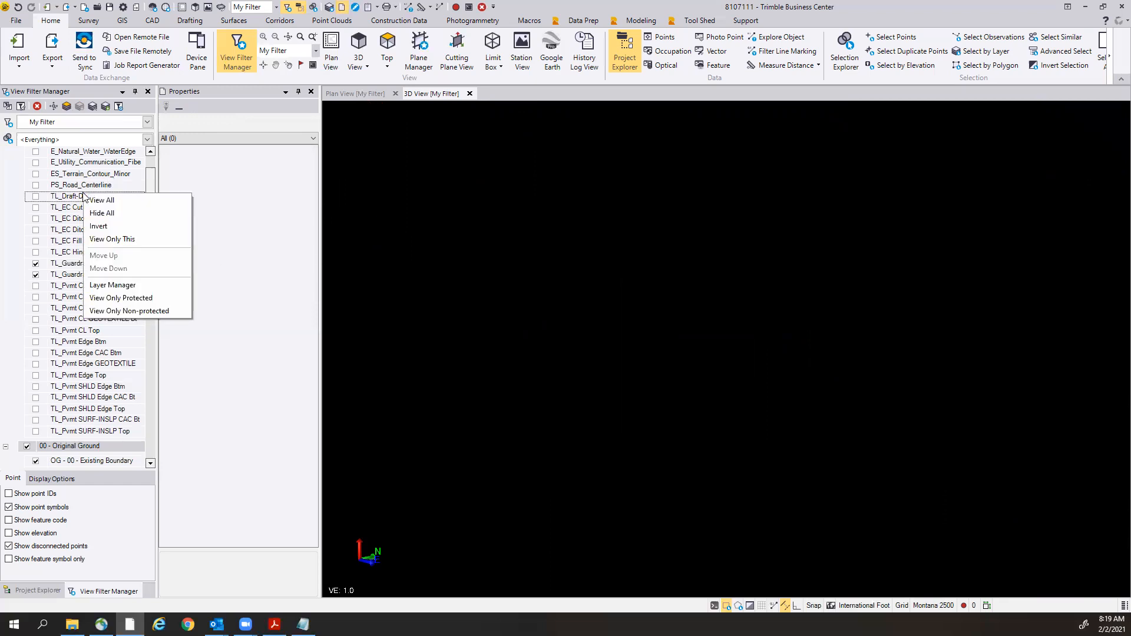
{"action": "left_click", "coordinate": [99, 201]}
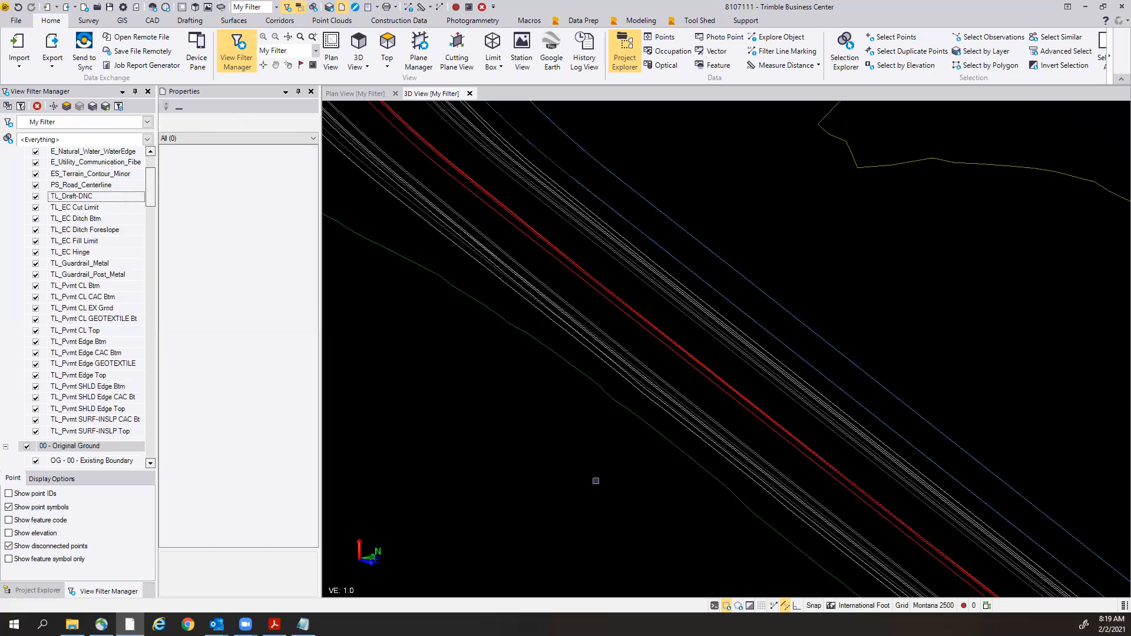
Check the properties of the DESN1.L_Surf-Inslp Top and DESN1.L_Geotextile polylines at the corridor's near end.
{"action": "scroll", "coordinate": [596, 481], "scroll_direction": "down", "scroll_amount": 5}
{"action": "scroll", "coordinate": [595, 481], "scroll_direction": "down", "scroll_amount": 2}
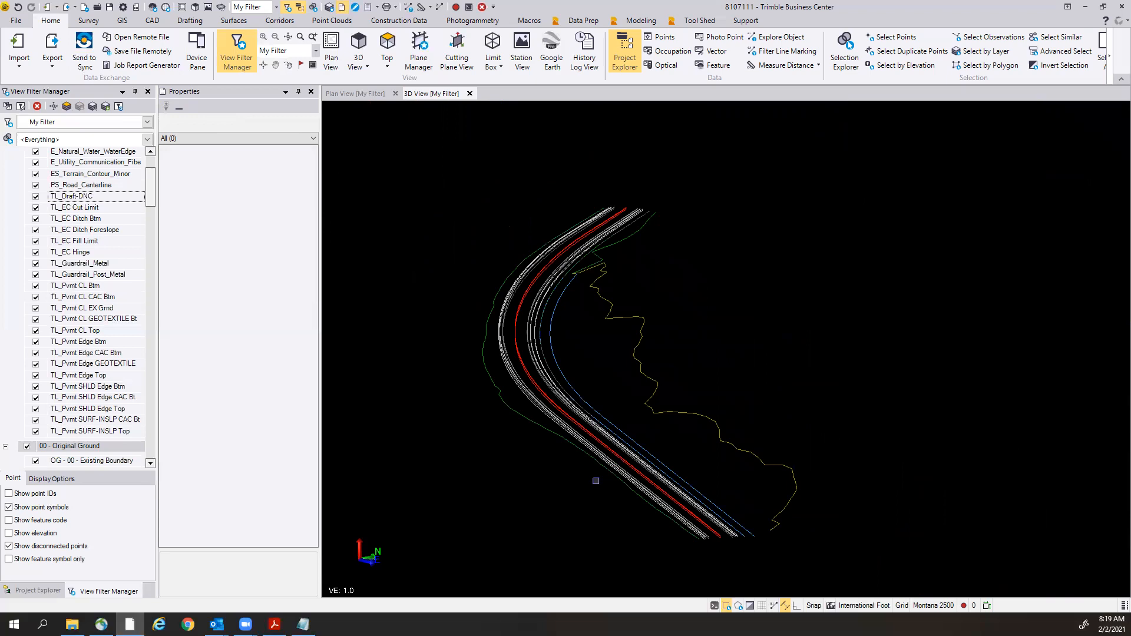
{"action": "scroll", "coordinate": [728, 551], "scroll_direction": "up", "scroll_amount": 2}
{"action": "scroll", "coordinate": [728, 552], "scroll_direction": "up", "scroll_amount": 4}
{"action": "scroll", "coordinate": [648, 510], "scroll_direction": "up", "scroll_amount": 2}
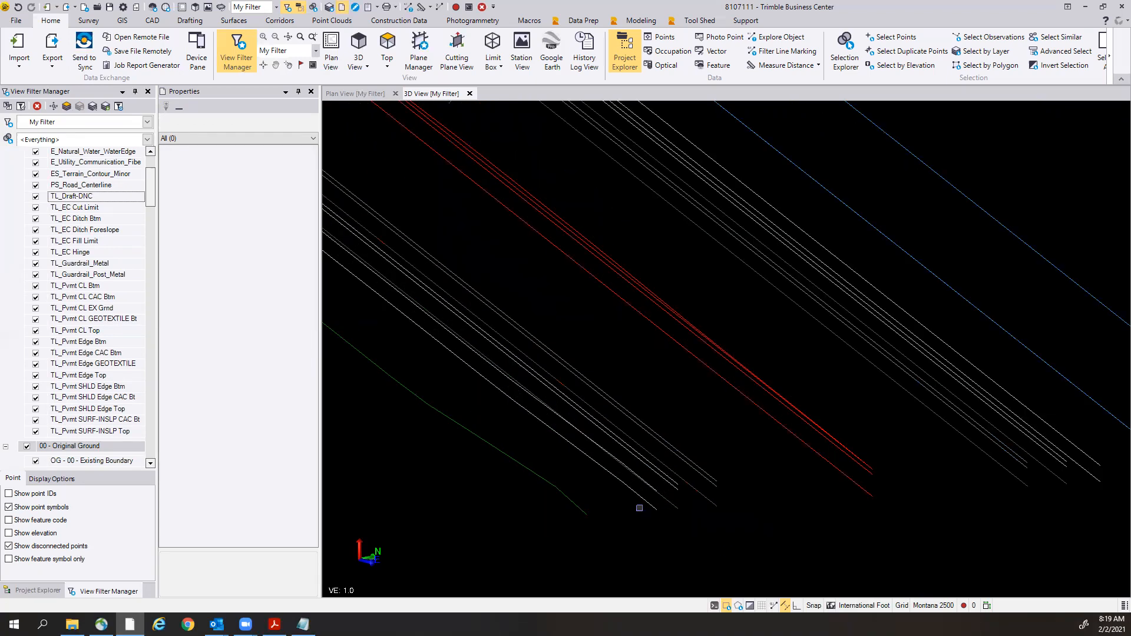
{"action": "scroll", "coordinate": [775, 523], "scroll_direction": "up", "scroll_amount": 2}
{"action": "scroll", "coordinate": [775, 522], "scroll_direction": "up", "scroll_amount": 4}
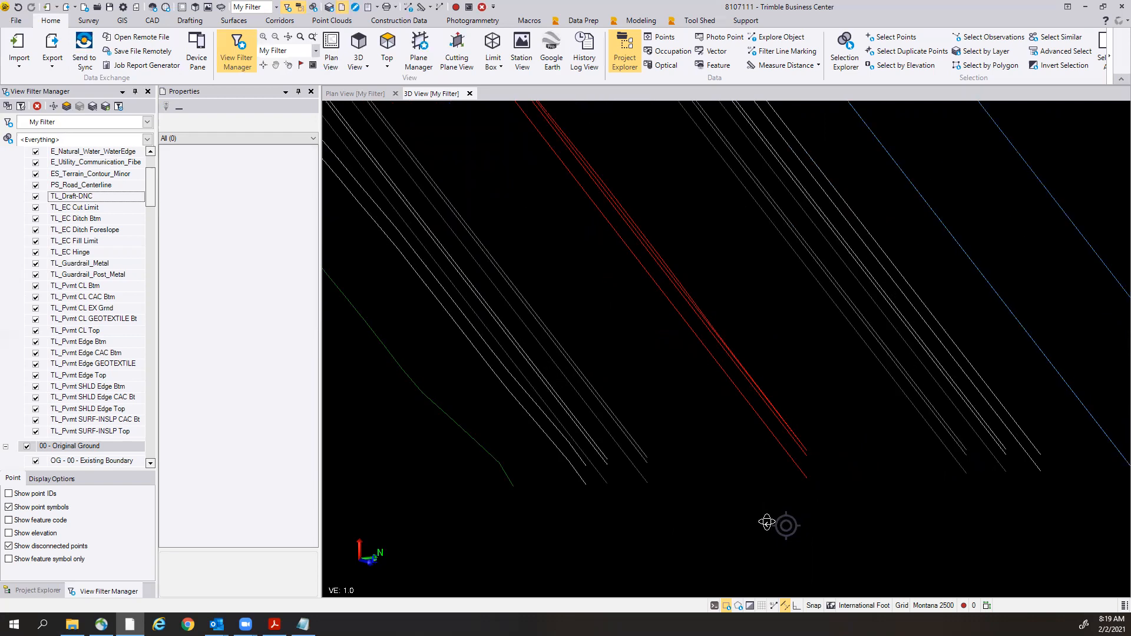
{"action": "scroll", "coordinate": [760, 520], "scroll_direction": "up", "scroll_amount": 2}
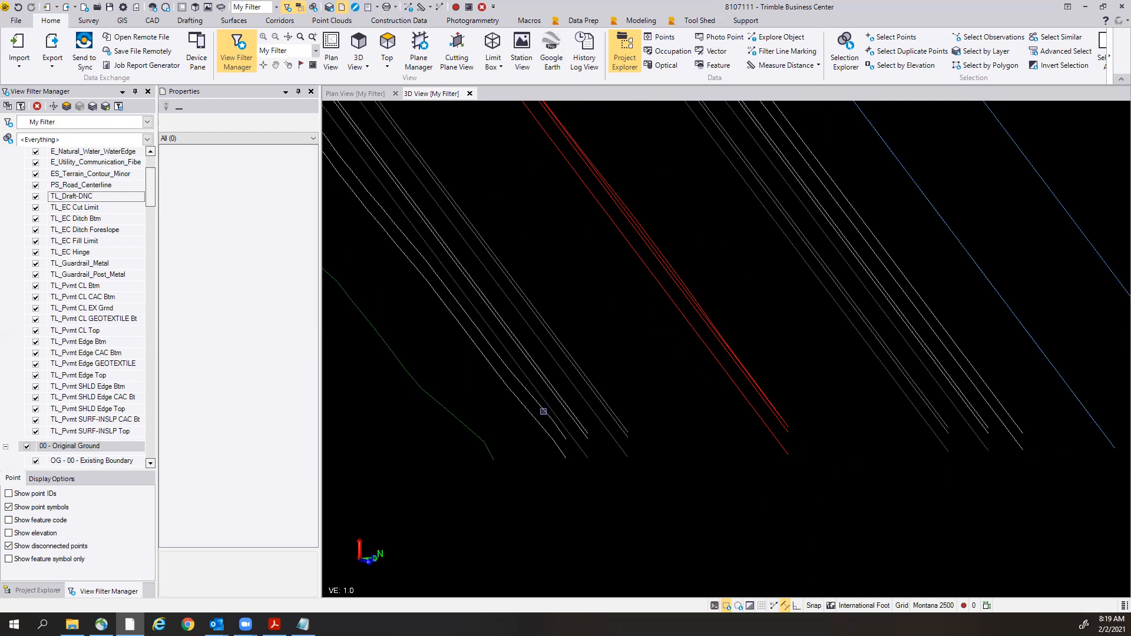
{"action": "left_click", "coordinate": [544, 411]}
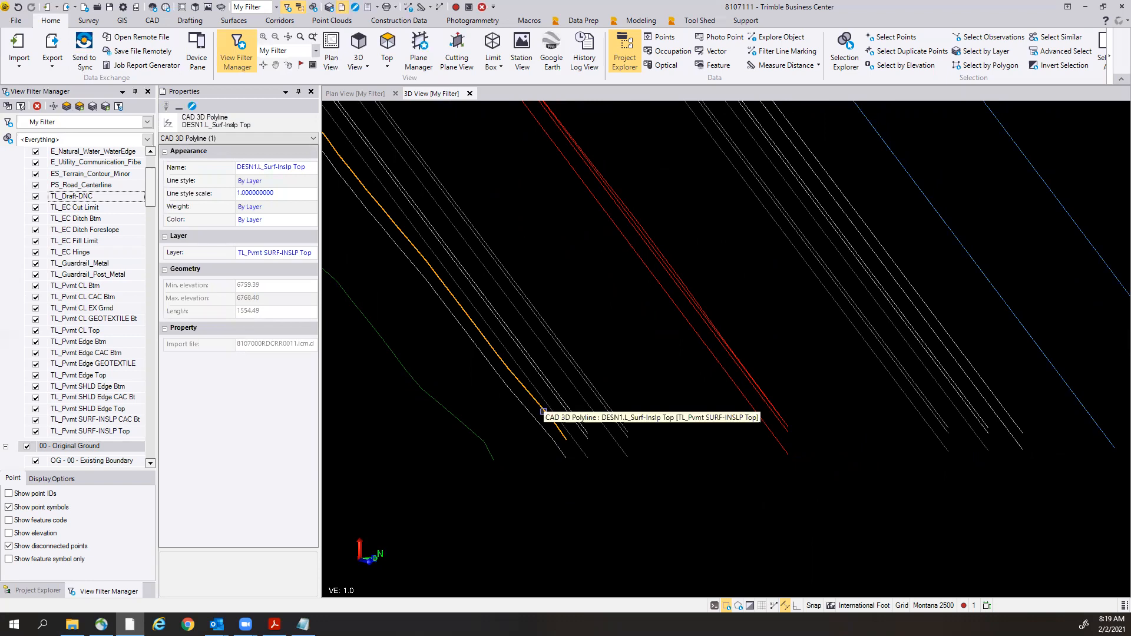
{"action": "left_click", "coordinate": [538, 477]}
{"action": "left_click", "coordinate": [557, 448]}
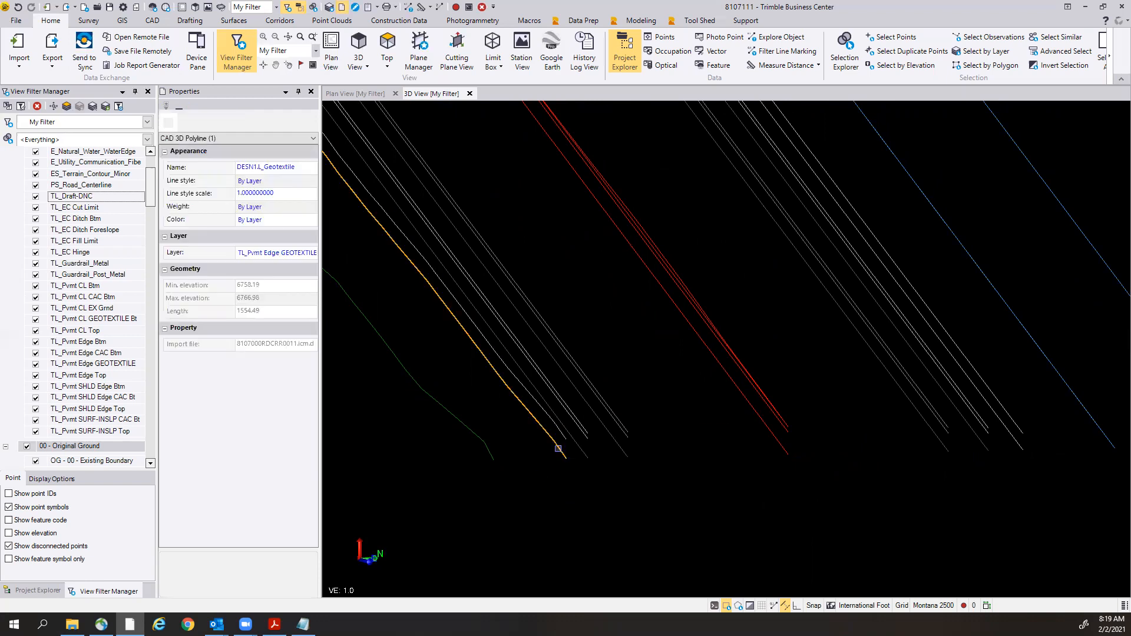
{"action": "left_click", "coordinate": [603, 489]}
Check the properties of the DESN1.L_EOP Top alignment and the DESN1.L_EOP Btm and DESN1.L_EOP CAC Btm polylines.
{"action": "left_click", "coordinate": [581, 421]}
{"action": "left_click", "coordinate": [593, 454]}
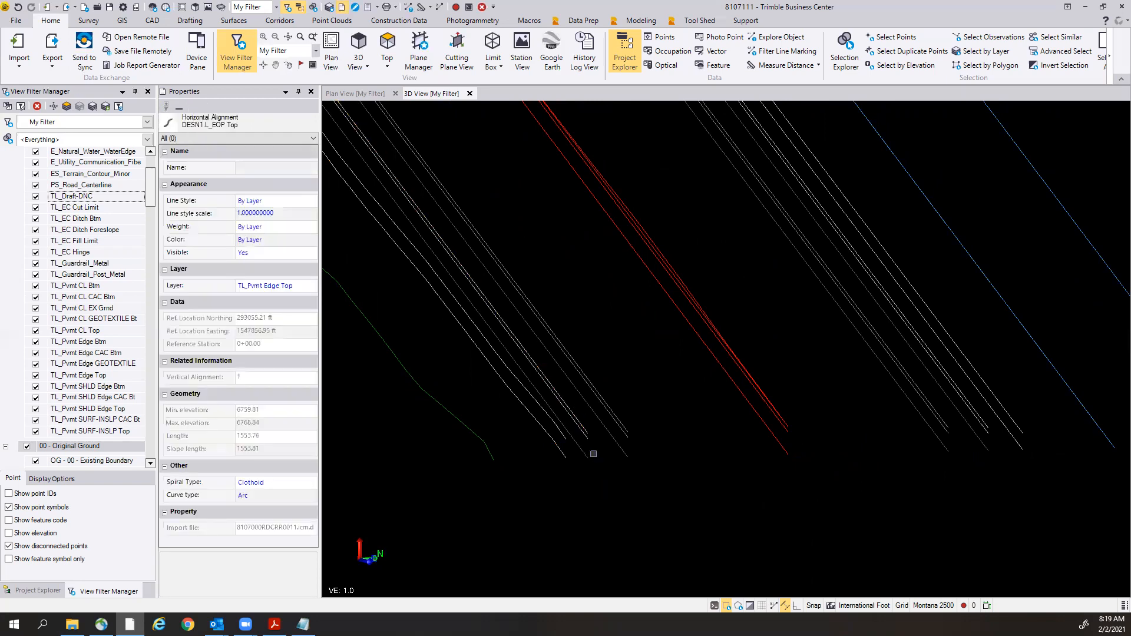
{"action": "scroll", "coordinate": [594, 455], "scroll_direction": "up", "scroll_amount": 2}
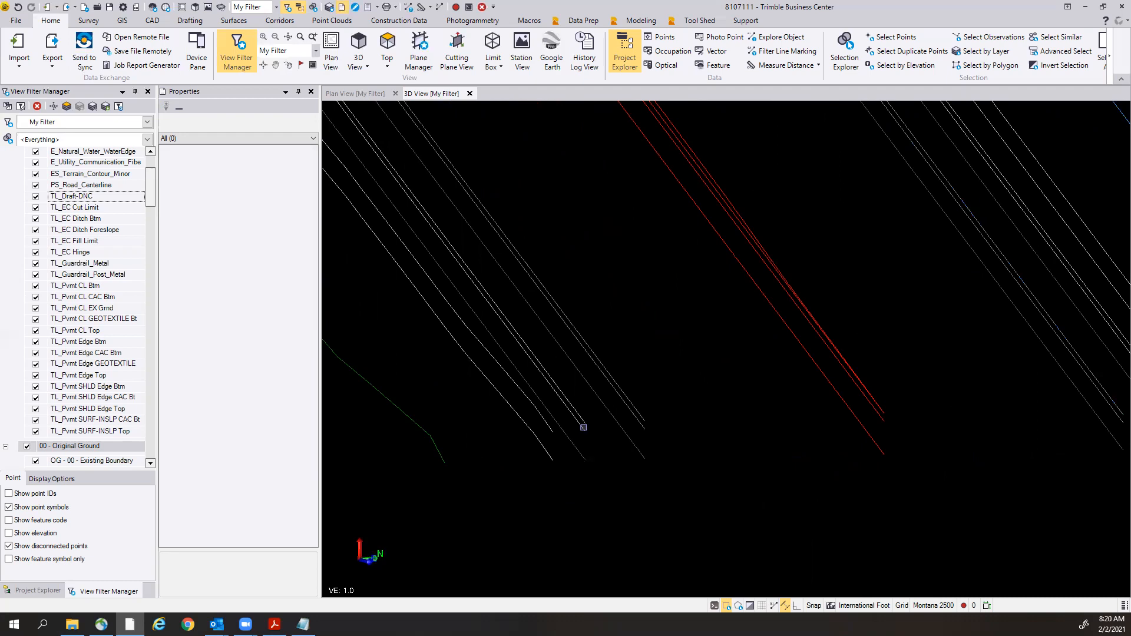
{"action": "left_click", "coordinate": [581, 430]}
{"action": "left_click", "coordinate": [653, 498]}
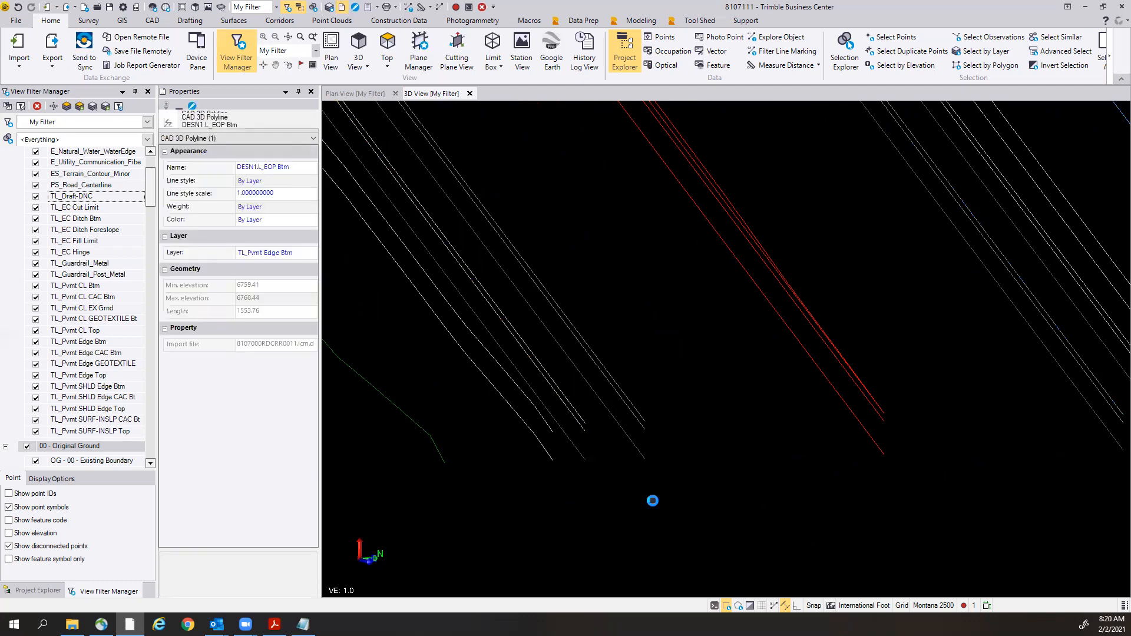
{"action": "left_click", "coordinate": [575, 449]}
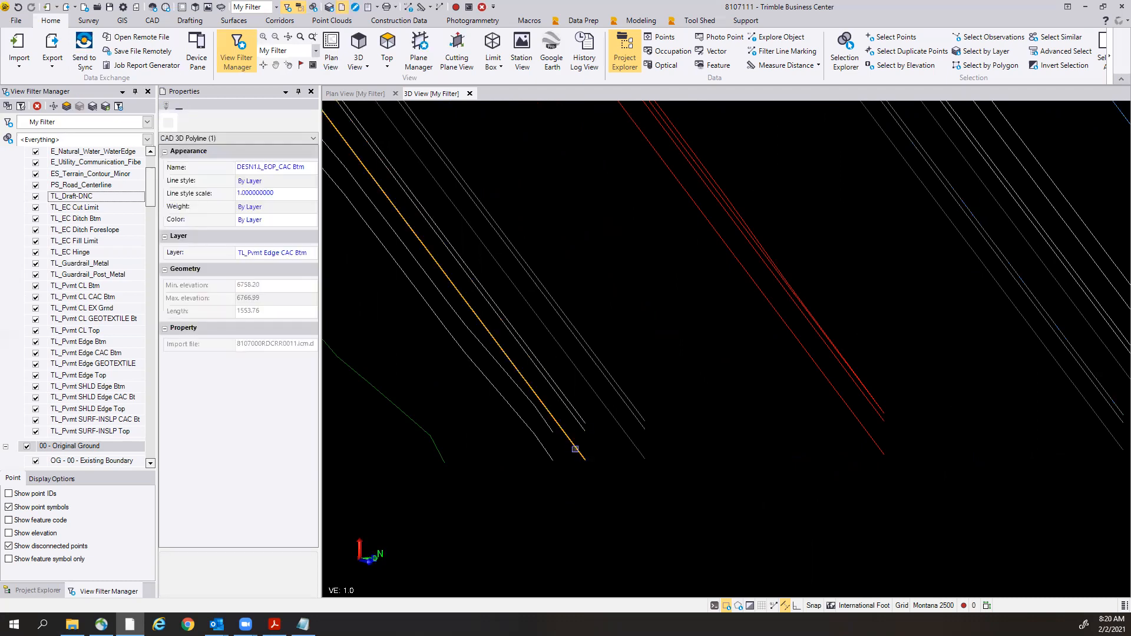
{"action": "left_click", "coordinate": [654, 503]}
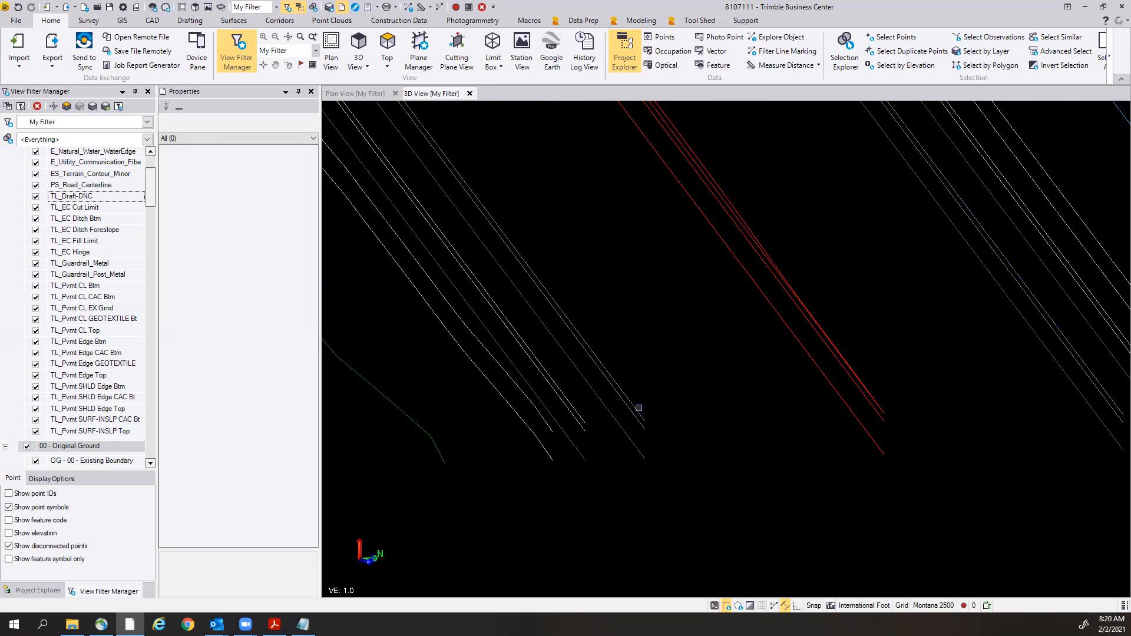
Check the properties of the DESN1.L_EOS Top alignment, the DESN1.L_EOS Btm polyline and the lowest shoulder line beneath them.
{"action": "left_click", "coordinate": [638, 411]}
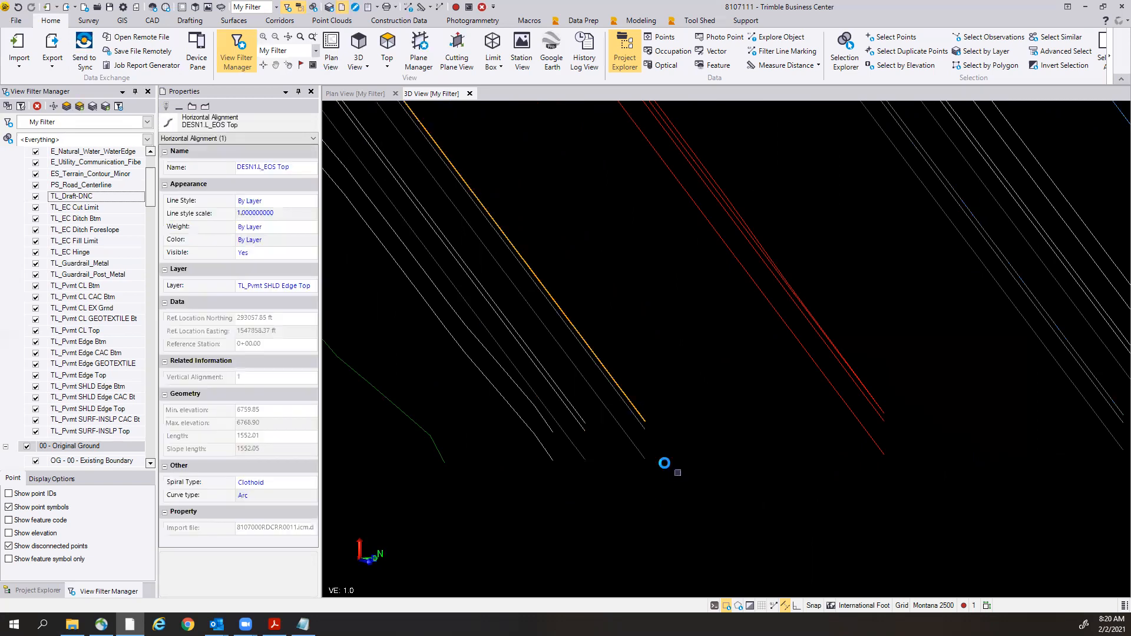
{"action": "left_click", "coordinate": [664, 461]}
{"action": "left_click", "coordinate": [643, 433]}
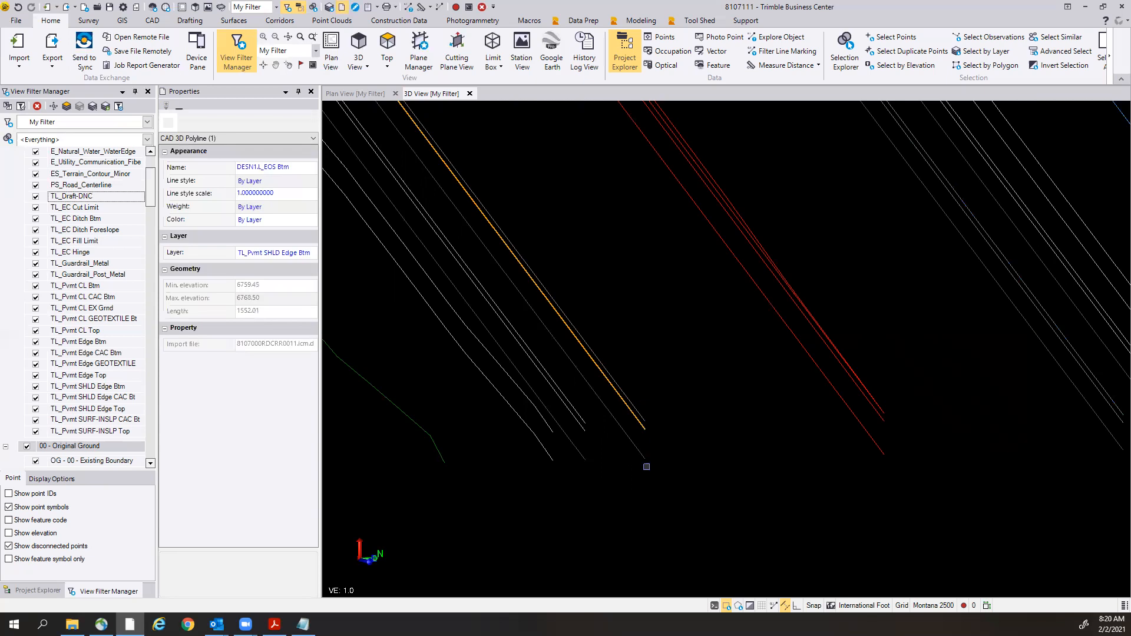
{"action": "left_click", "coordinate": [670, 490]}
{"action": "left_click", "coordinate": [636, 451]}
{"action": "left_click", "coordinate": [716, 498]}
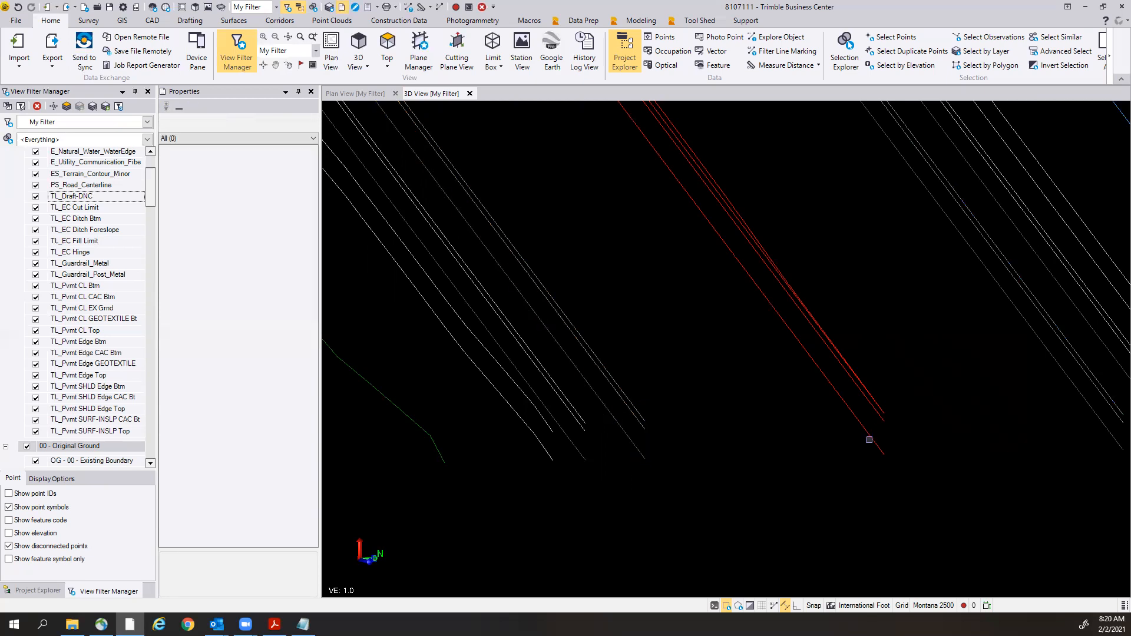
Identify the lines overlapping on the lowest red centerline, and review the whole corridor's linework in 3D.
{"action": "mouse_move", "coordinate": [871, 443]}
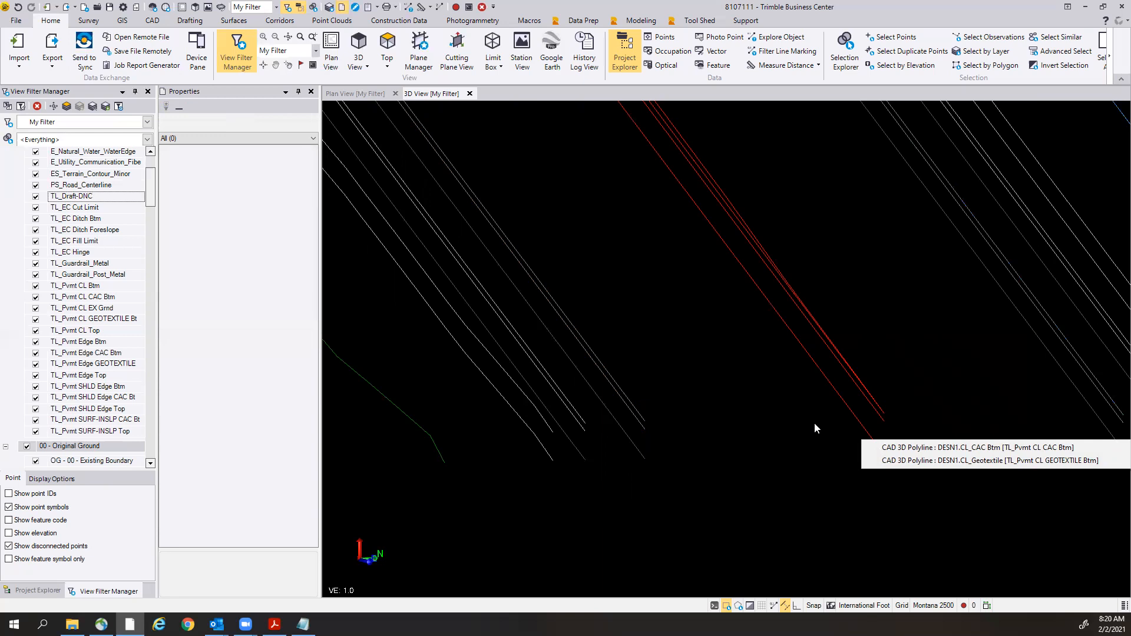
{"action": "scroll", "coordinate": [641, 361], "scroll_direction": "down", "scroll_amount": 5}
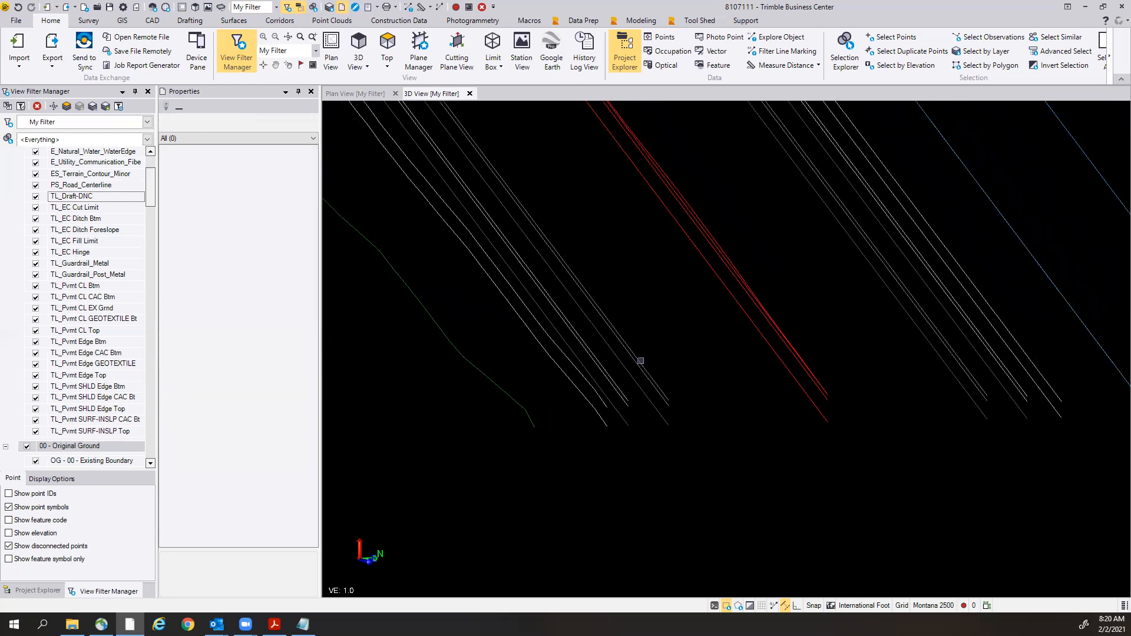
{"action": "scroll", "coordinate": [641, 361], "scroll_direction": "down", "scroll_amount": 4}
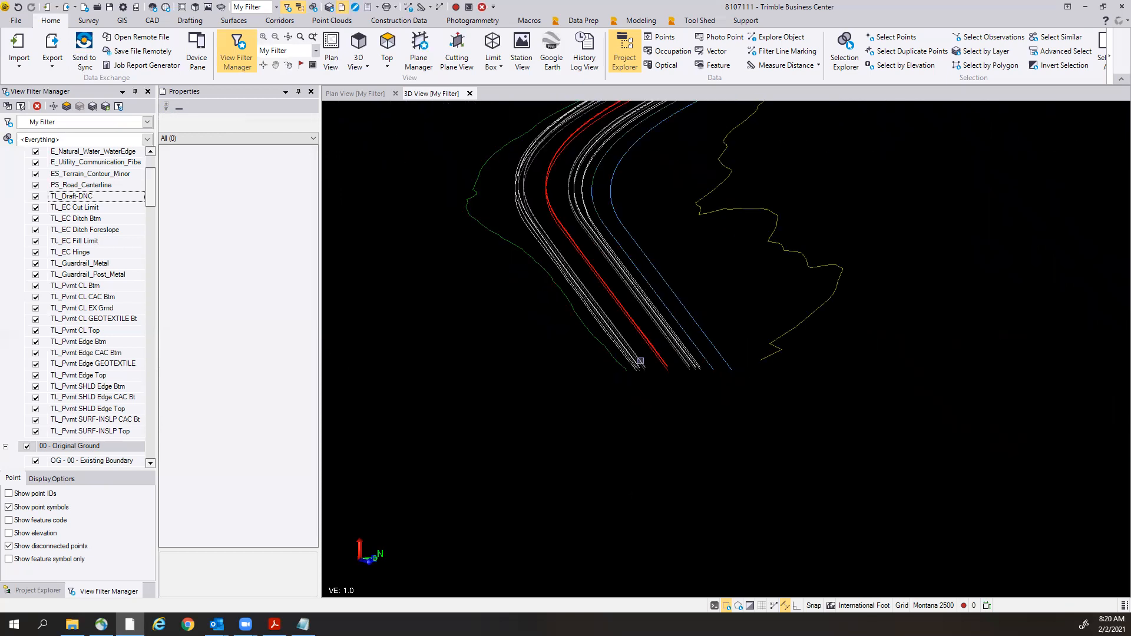
{"action": "scroll", "coordinate": [625, 114], "scroll_direction": "down", "scroll_amount": 2}
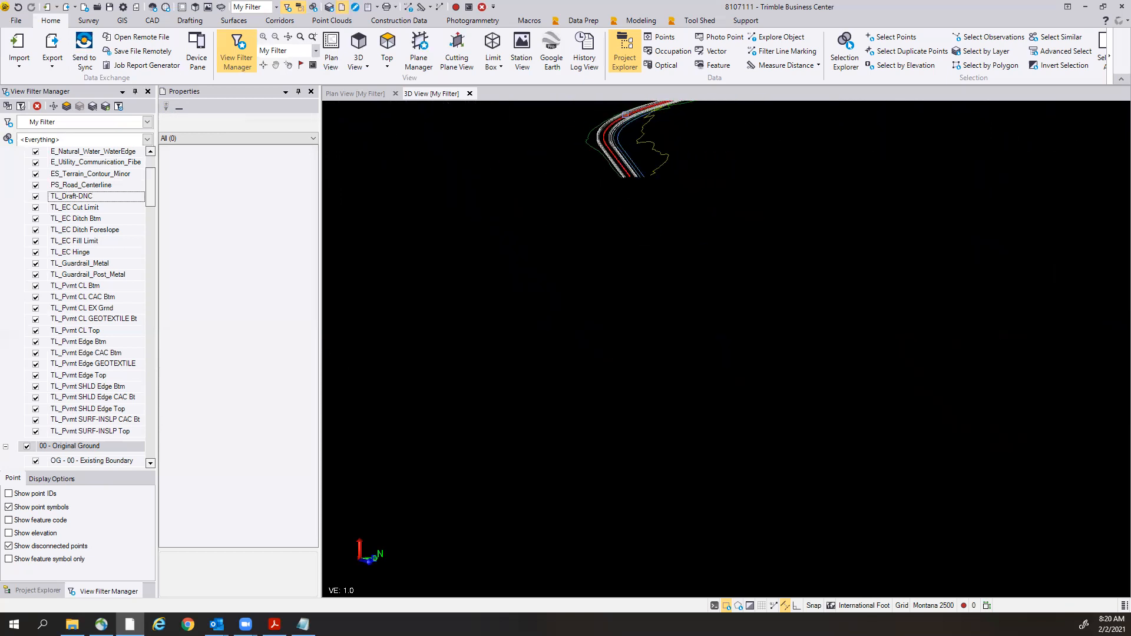
{"action": "scroll", "coordinate": [628, 112], "scroll_direction": "up", "scroll_amount": 3}
{"action": "scroll", "coordinate": [628, 113], "scroll_direction": "up", "scroll_amount": 1}
{"action": "scroll", "coordinate": [631, 115], "scroll_direction": "down", "scroll_amount": 4}
{"action": "scroll", "coordinate": [642, 122], "scroll_direction": "up", "scroll_amount": 5}
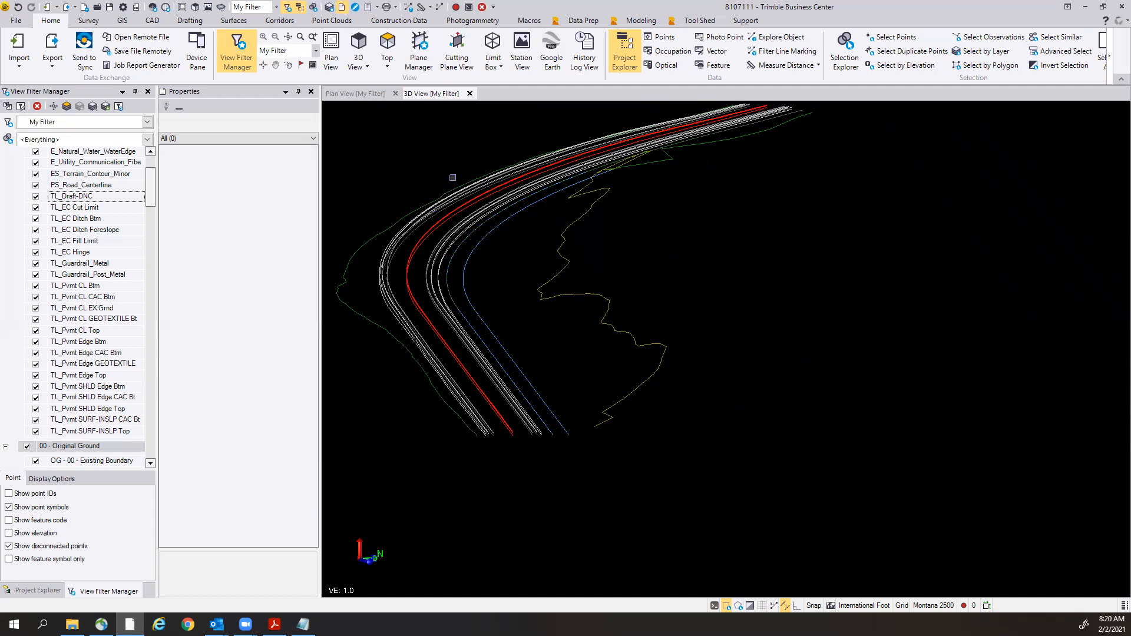
Pick the DESN1.CL_Geotextile polyline from the lines overlapping on the lowest red centerline and delete it.
{"action": "left_click", "coordinate": [437, 230]}
{"action": "left_click", "coordinate": [454, 234]}
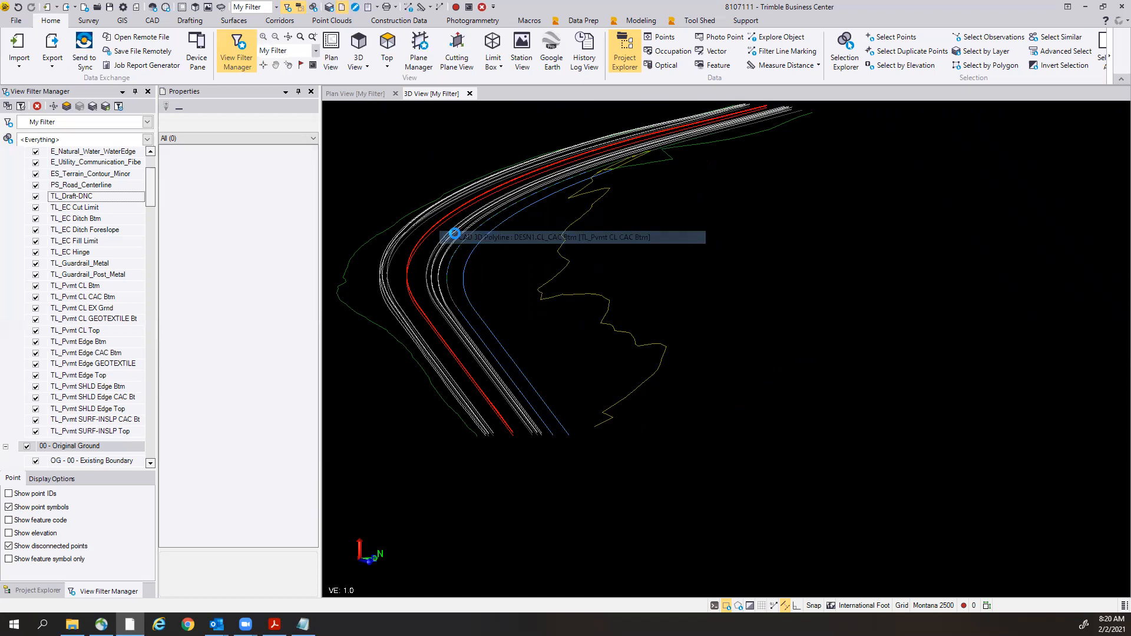
{"action": "left_click", "coordinate": [652, 247]}
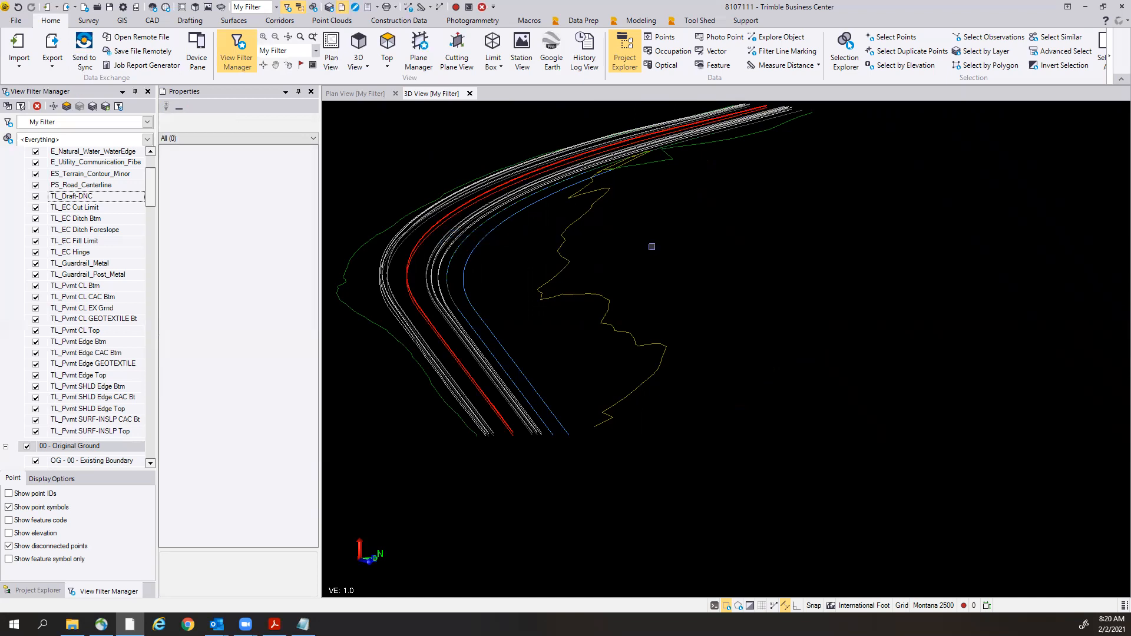
{"action": "left_click", "coordinate": [439, 233]}
{"action": "left_click", "coordinate": [459, 252]}
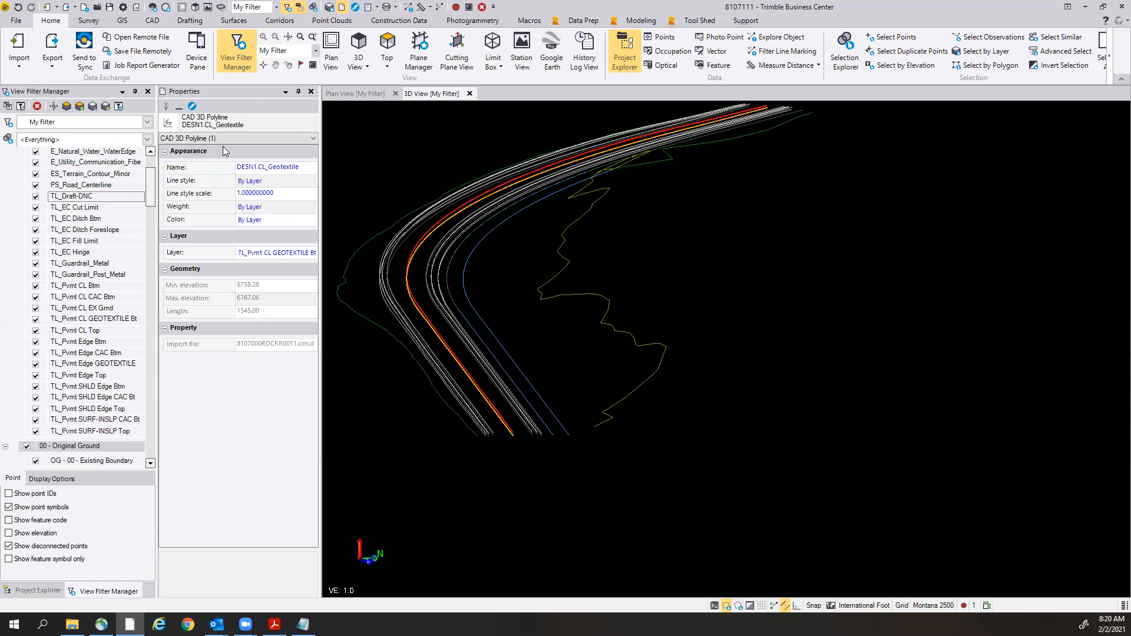
{"action": "scroll", "coordinate": [504, 433], "scroll_direction": "up", "scroll_amount": 6}
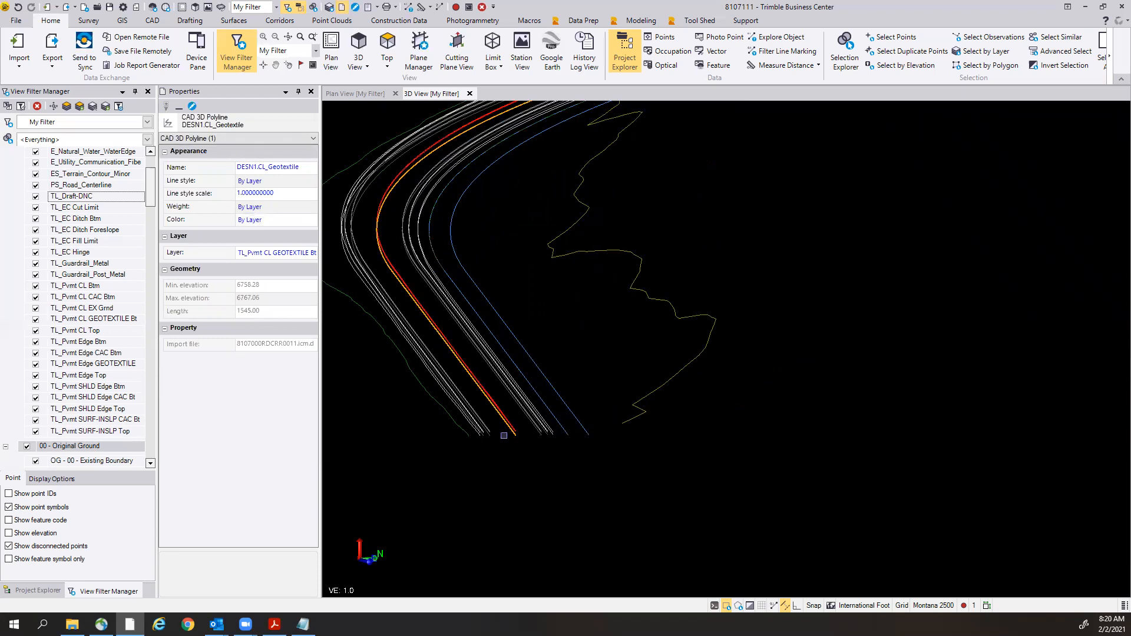
{"action": "scroll", "coordinate": [490, 419], "scroll_direction": "up", "scroll_amount": 2}
{"action": "right_click", "coordinate": [495, 415]}
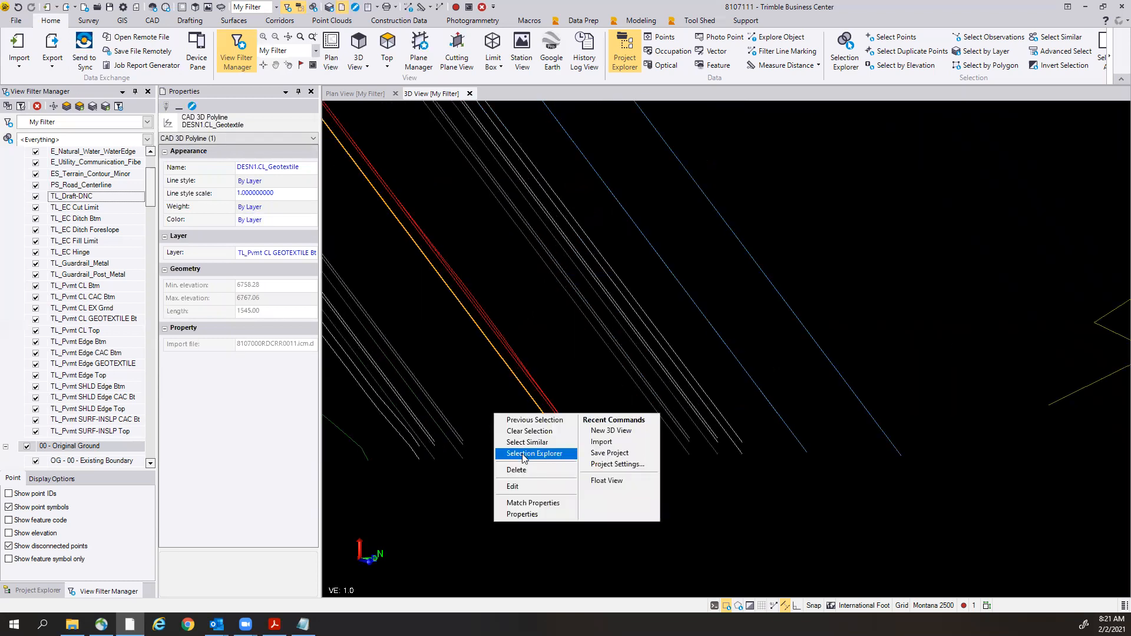
{"action": "left_click", "coordinate": [523, 470]}
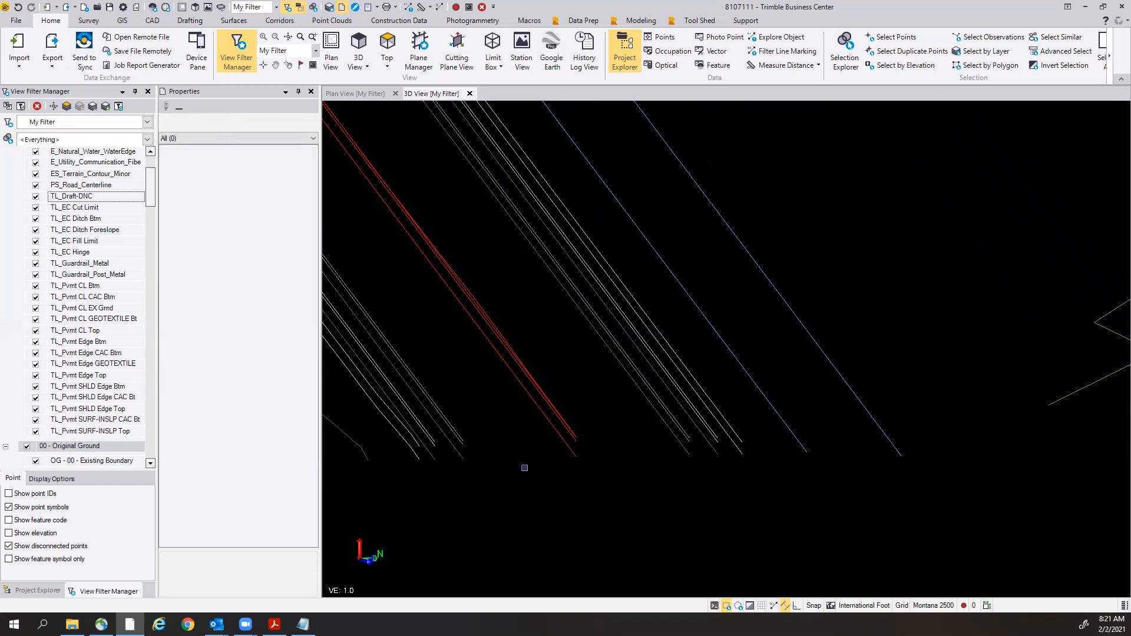
Check the properties of the DESN1.CL_CAC Btm polyline, the DESN1.R_EOS Btm polyline and the shoulder lines directly above and below it.
{"action": "left_click", "coordinate": [561, 441]}
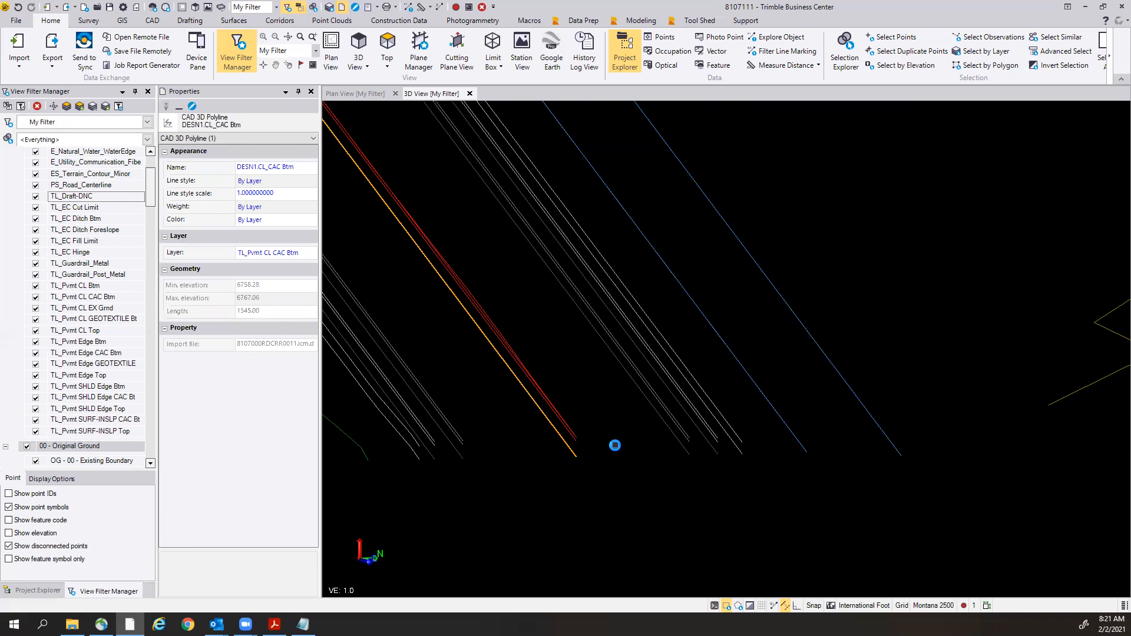
{"action": "key", "text": "Escape"}
{"action": "right_click_drag", "start_coordinate": [629, 434], "coordinate": [627, 431]}
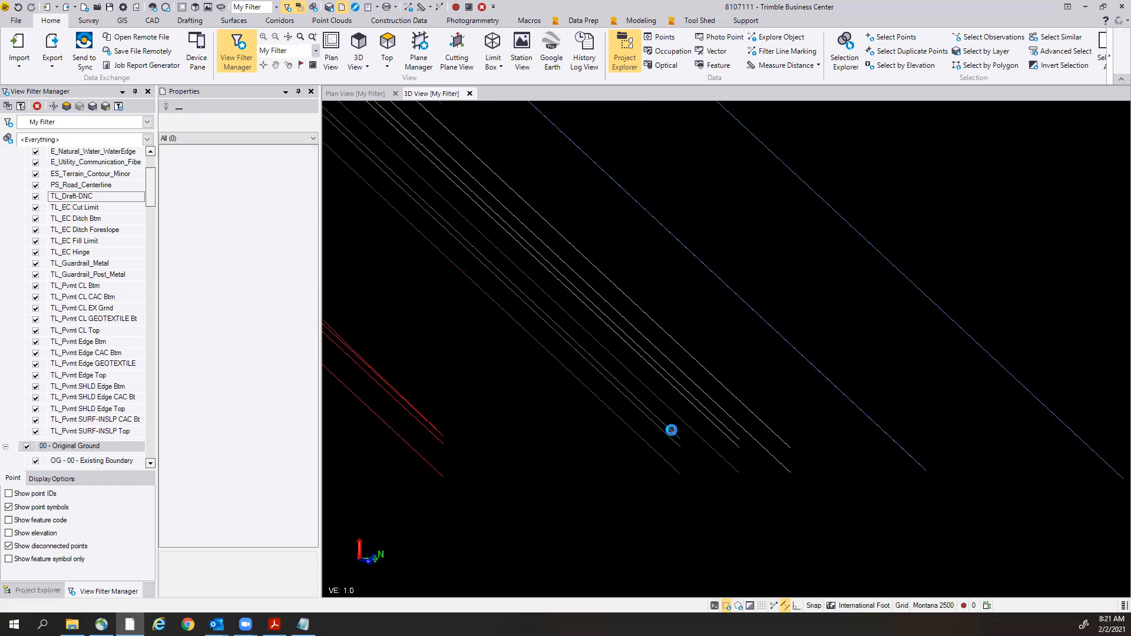
{"action": "left_click", "coordinate": [678, 441]}
{"action": "left_click", "coordinate": [697, 462]}
{"action": "left_click", "coordinate": [676, 445]}
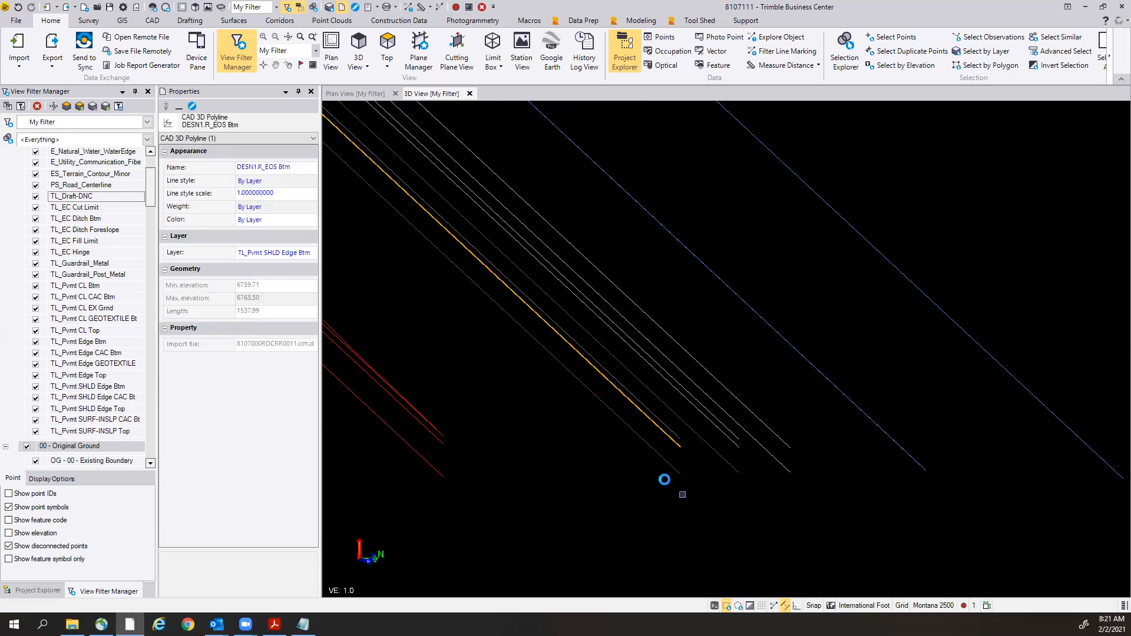
{"action": "left_click", "coordinate": [671, 467]}
{"action": "left_click", "coordinate": [678, 471]}
{"action": "left_click", "coordinate": [720, 490]}
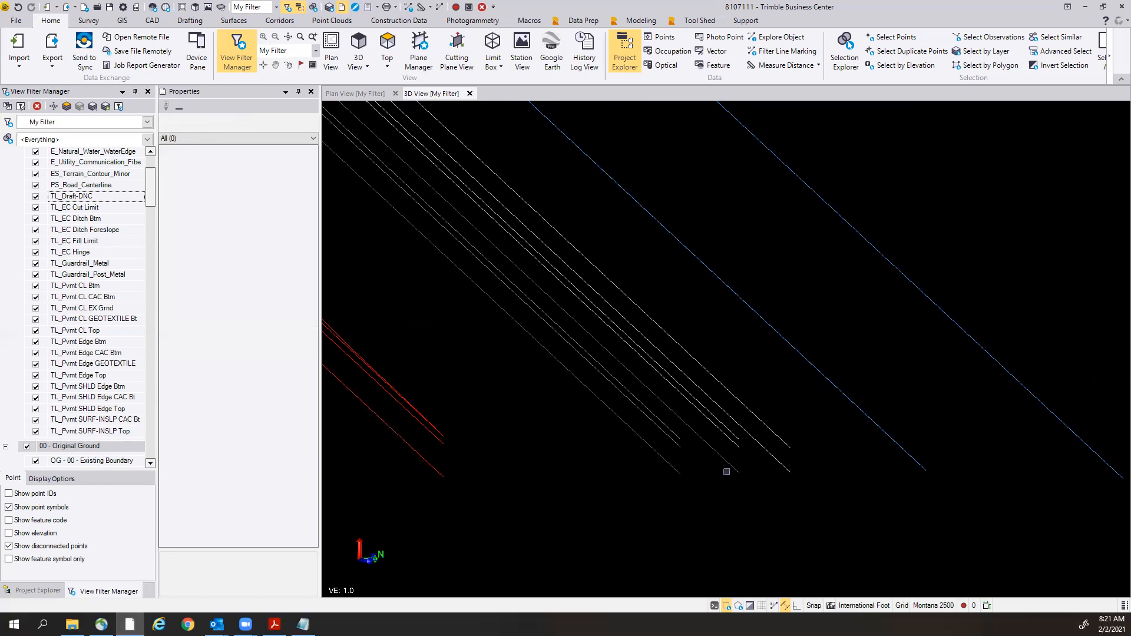
Check the properties of the DESN1.R_EOP Btm polyline, the pavement edge alignment above it and the lowest line beneath it.
{"action": "left_click", "coordinate": [729, 465]}
{"action": "left_click", "coordinate": [756, 488]}
{"action": "left_click", "coordinate": [729, 436]}
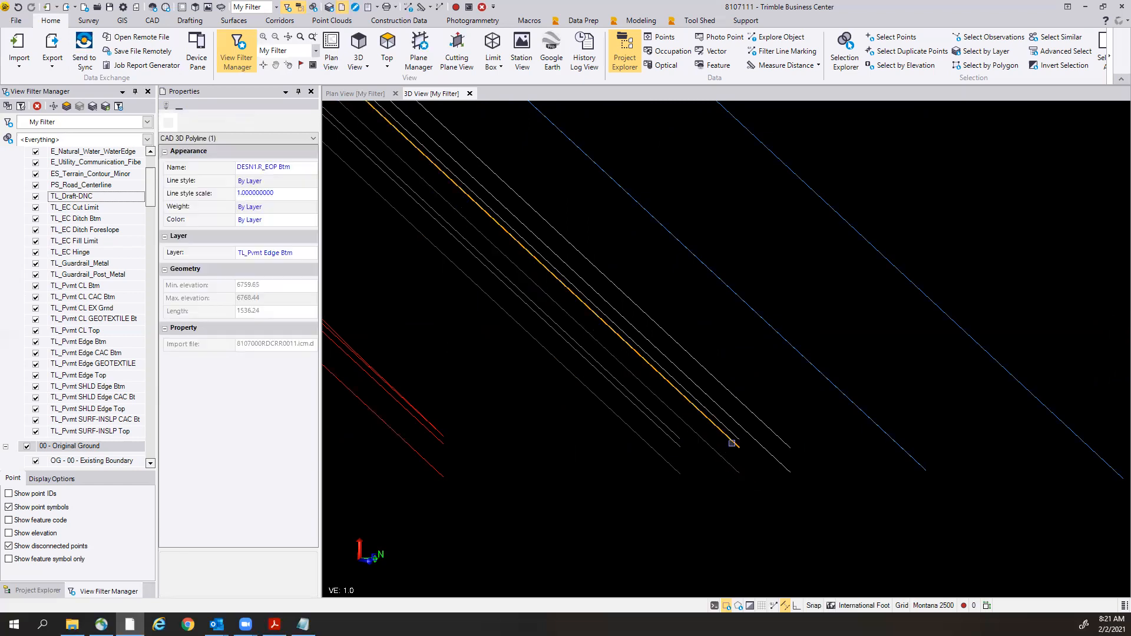
{"action": "left_click", "coordinate": [750, 472]}
{"action": "left_click", "coordinate": [736, 438]}
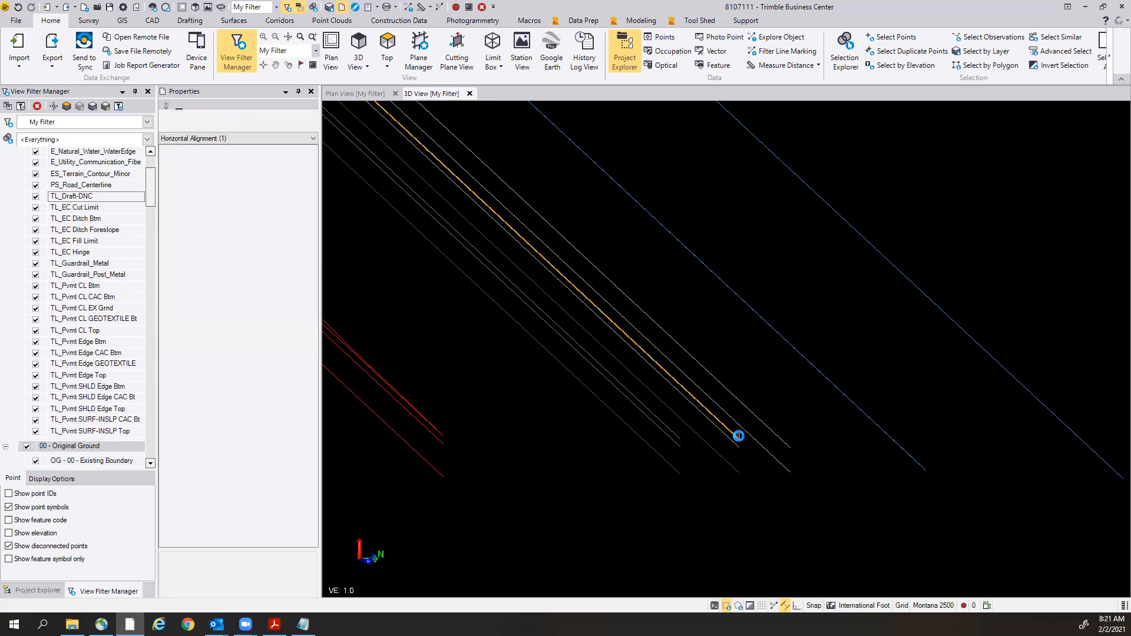
{"action": "left_click", "coordinate": [758, 462]}
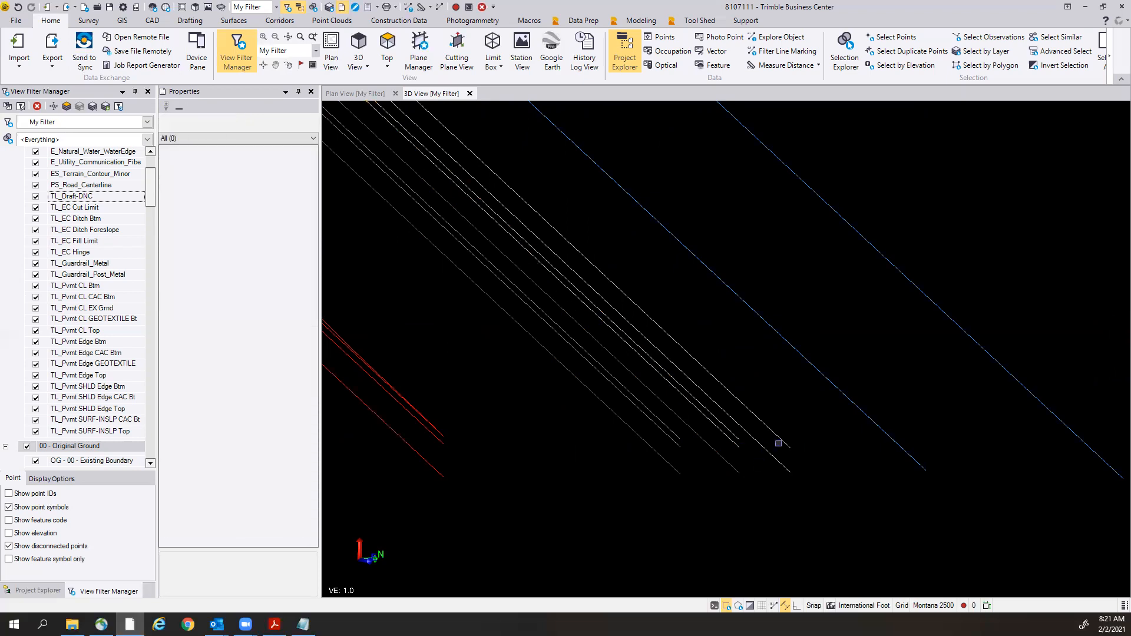
Check the two outermost white lines at the corridor's near end and identify the lines overlapping on the adjacent blue line.
{"action": "left_click", "coordinate": [780, 439]}
{"action": "left_click", "coordinate": [765, 485]}
{"action": "left_click", "coordinate": [778, 464]}
{"action": "left_click", "coordinate": [764, 492]}
{"action": "left_click", "coordinate": [889, 440]}
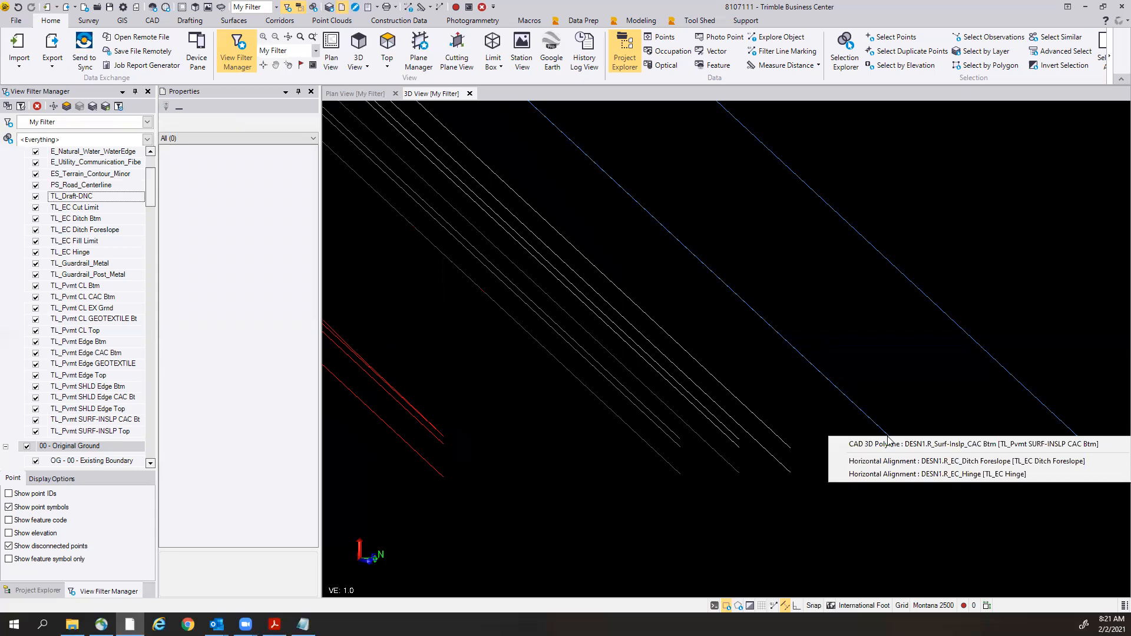
{"action": "left_click", "coordinate": [884, 366]}
Review the whole corridor's linework in 3D and check the properties of the DESN1.R_Surf-Inslp_CAC Btm polyline.
{"action": "scroll", "coordinate": [875, 378], "scroll_direction": "down", "scroll_amount": 5}
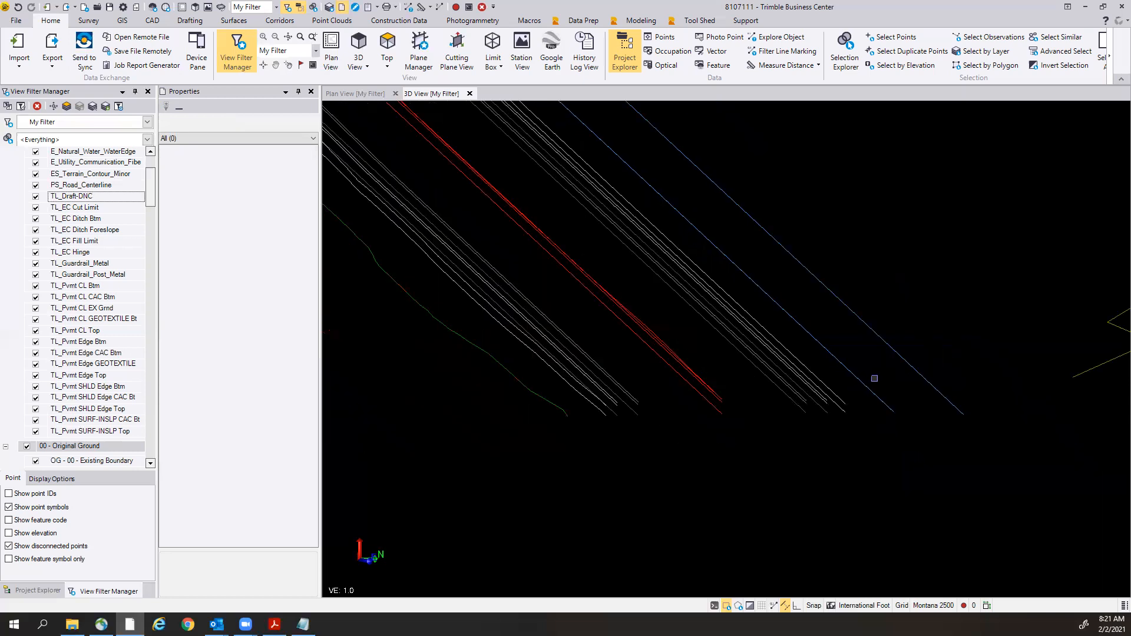
{"action": "scroll", "coordinate": [849, 324], "scroll_direction": "down", "scroll_amount": 4}
{"action": "scroll", "coordinate": [861, 166], "scroll_direction": "down", "scroll_amount": 1}
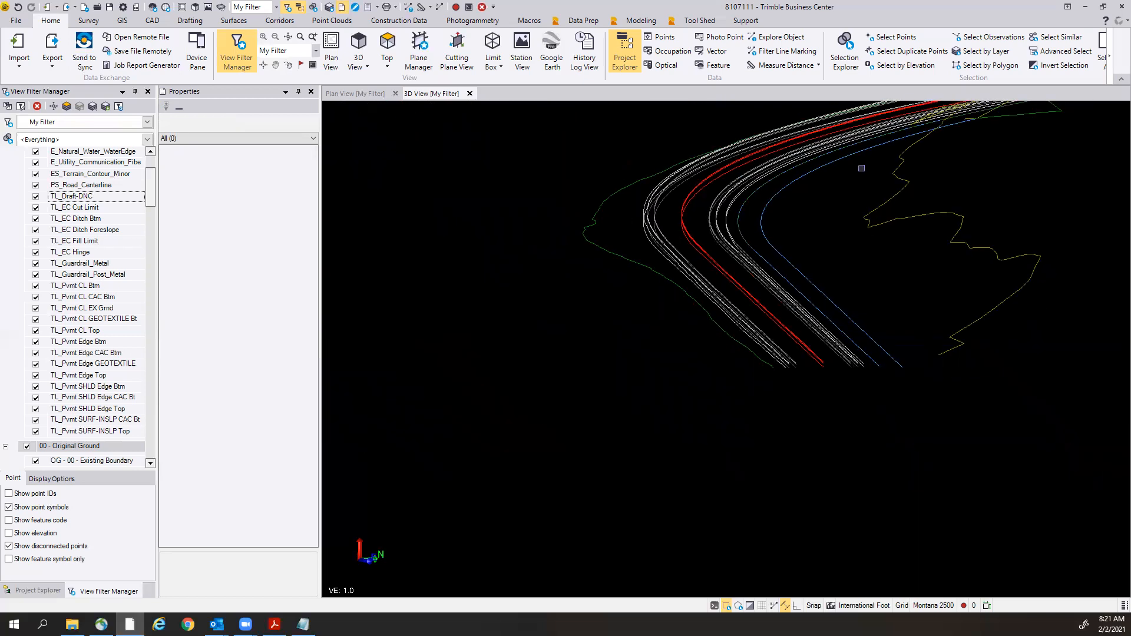
{"action": "scroll", "coordinate": [872, 149], "scroll_direction": "down", "scroll_amount": 6}
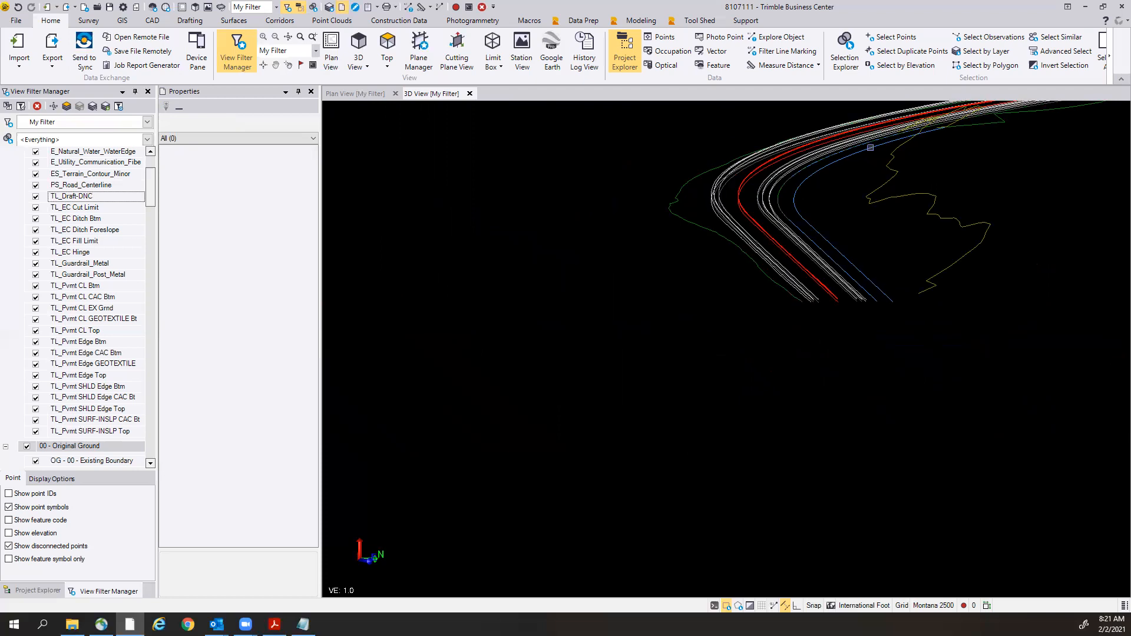
{"action": "scroll", "coordinate": [954, 120], "scroll_direction": "up", "scroll_amount": 5}
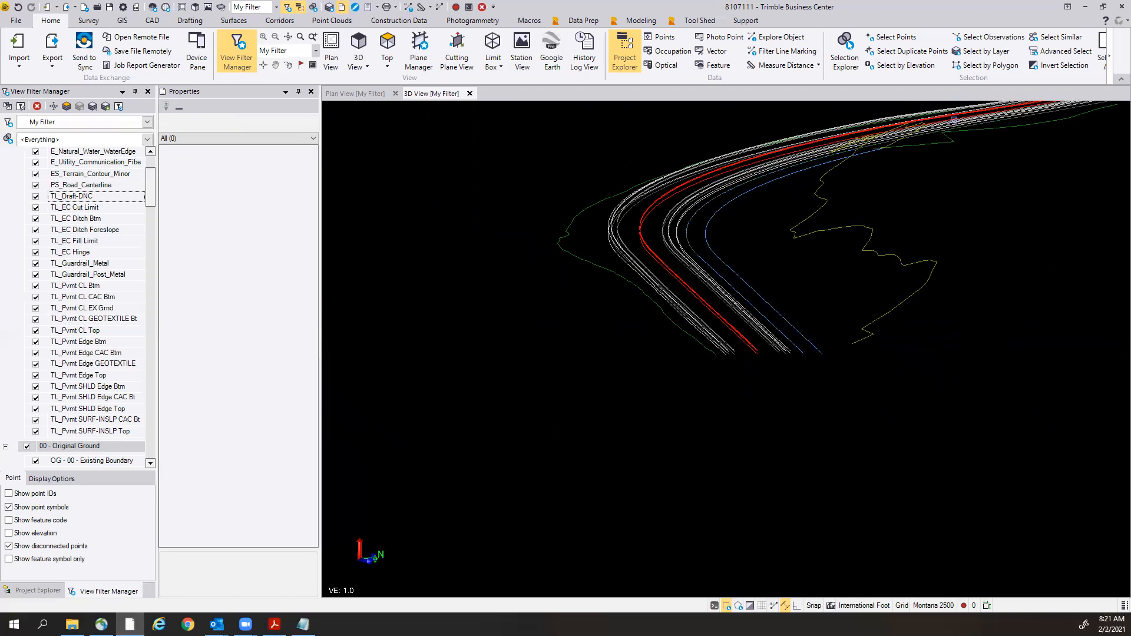
{"action": "scroll", "coordinate": [954, 120], "scroll_direction": "down", "scroll_amount": 5}
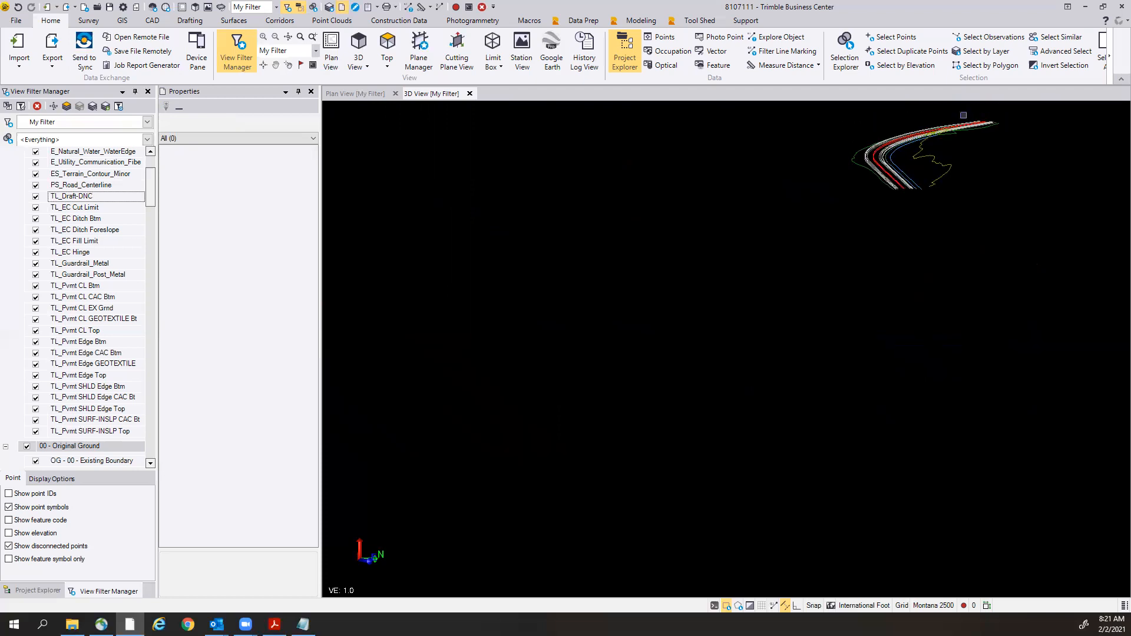
{"action": "scroll", "coordinate": [964, 117], "scroll_direction": "up", "scroll_amount": 5}
{"action": "right_click_drag", "start_coordinate": [890, 247], "coordinate": [895, 250]}
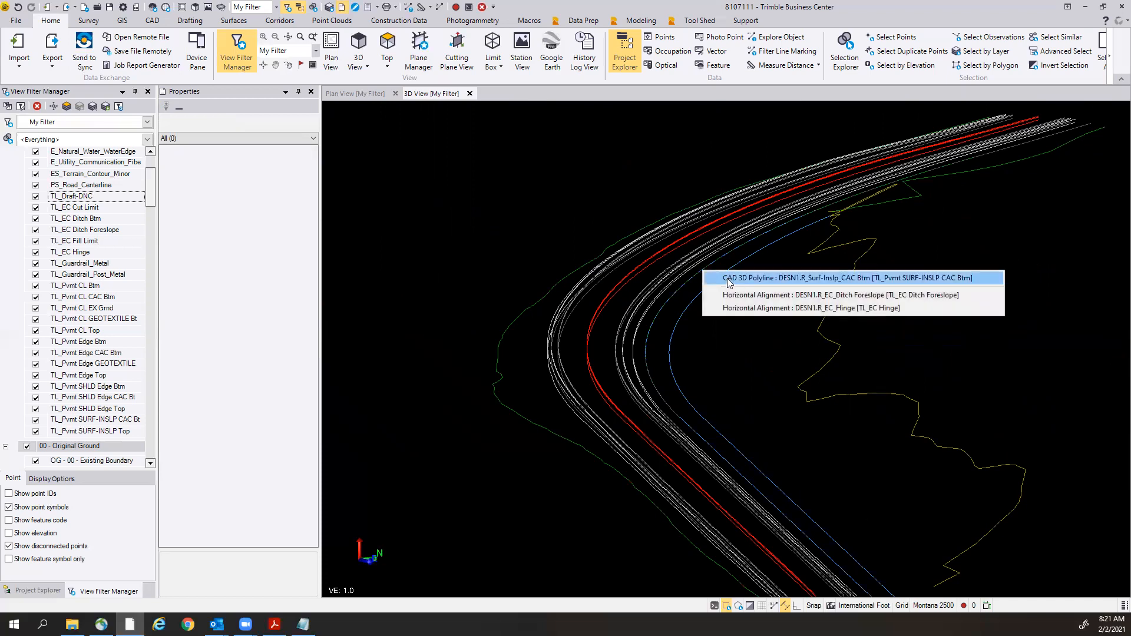
{"action": "left_click", "coordinate": [731, 282]}
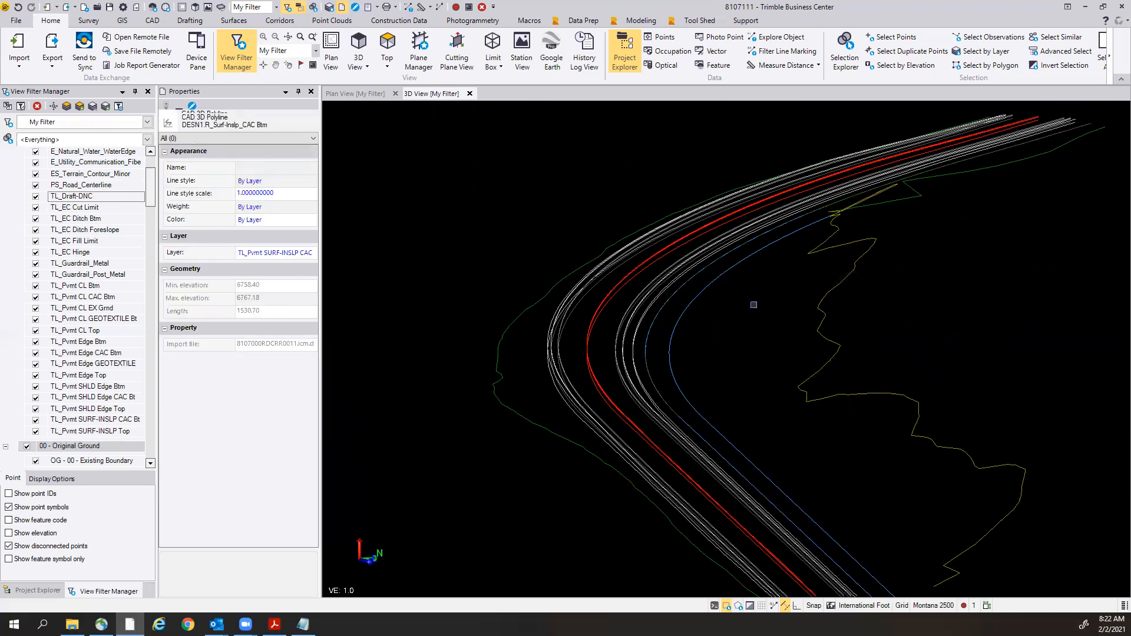
Select the DESN1.R_EC_Ditch Foreslope alignment from the overlapping lines and bring up its available commands.
{"action": "left_click", "coordinate": [700, 274]}
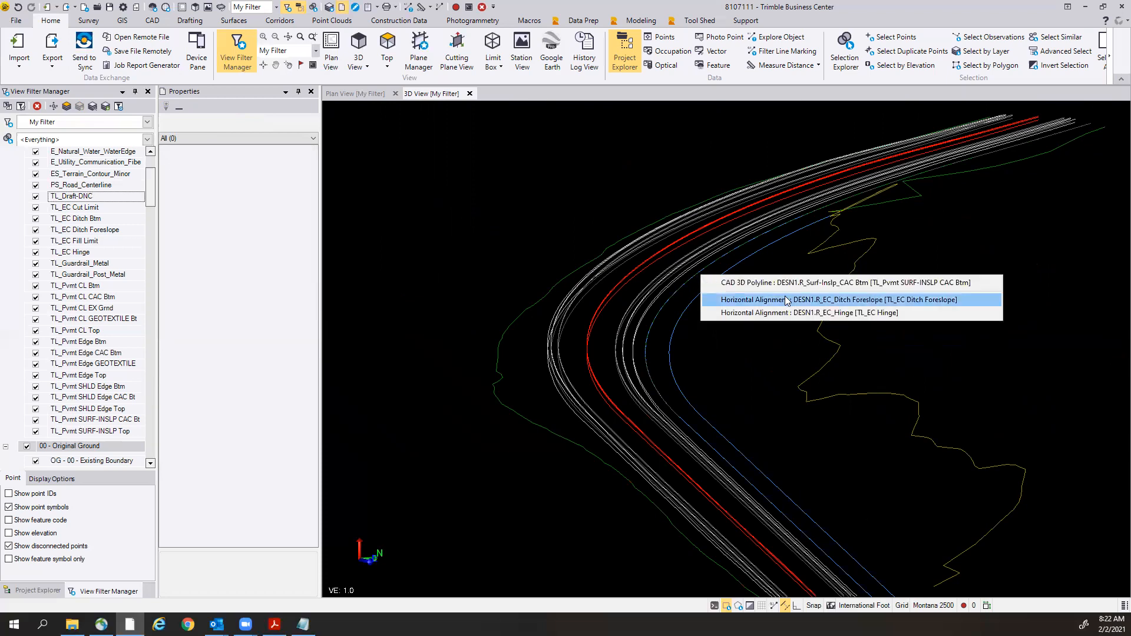
{"action": "left_click", "coordinate": [785, 299]}
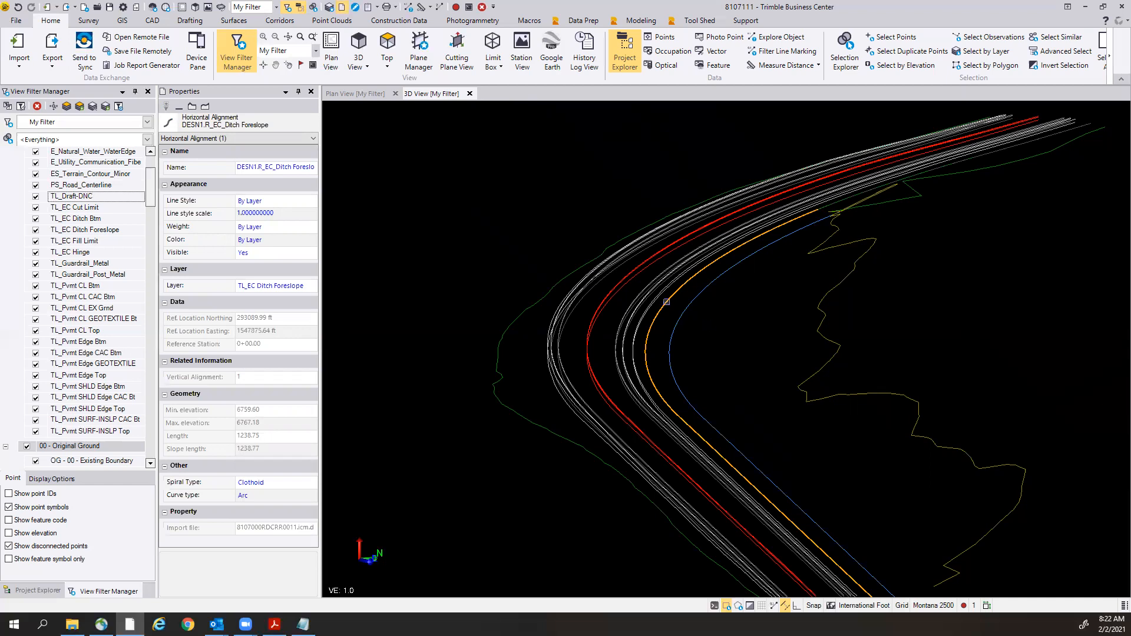
{"action": "right_click", "coordinate": [729, 310]}
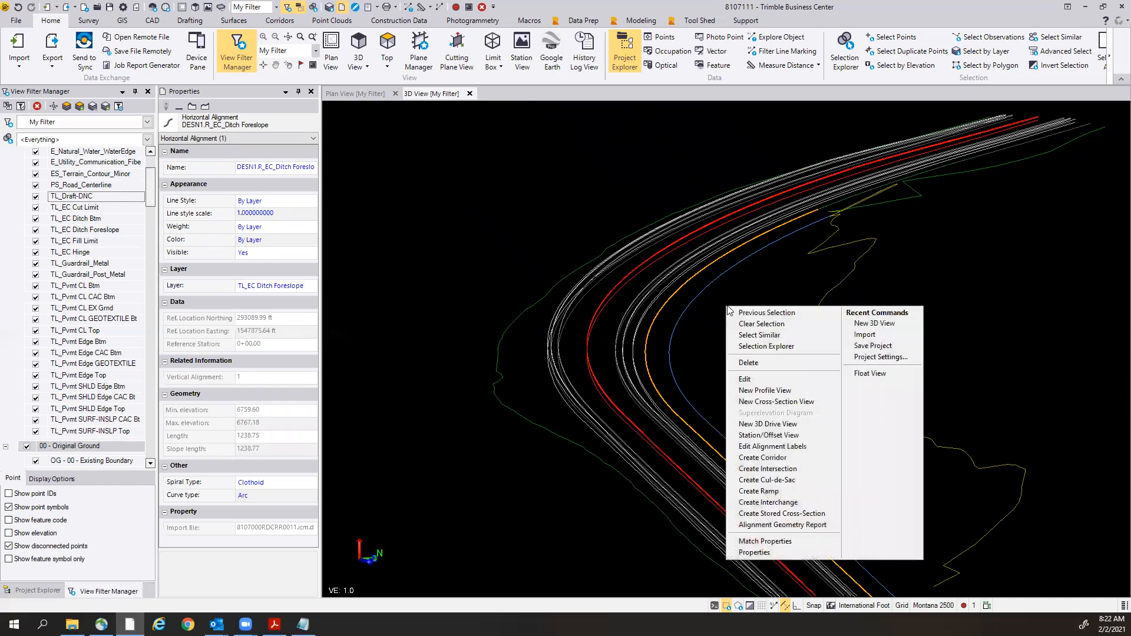
Delete the ditch foreslope alignment DESN1.R_EC_Ditch Foreslope and the 3D polyline DESN1.R_Surf-Inslp_CAC Btm.
{"action": "left_click", "coordinate": [747, 362]}
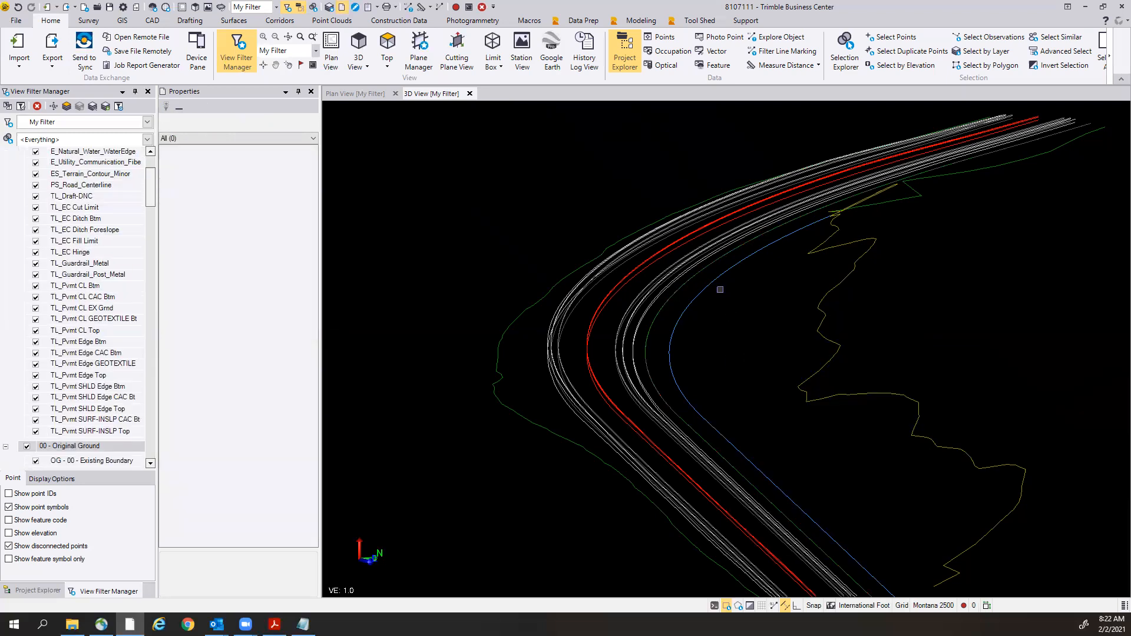
{"action": "left_click", "coordinate": [739, 295]}
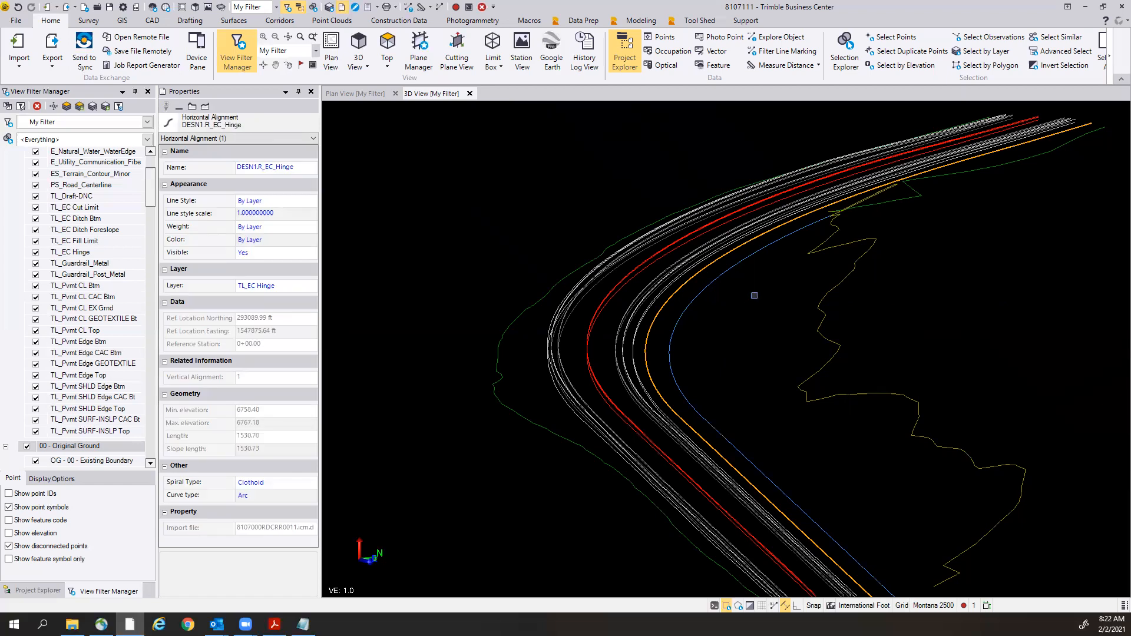
{"action": "left_click", "coordinate": [754, 295]}
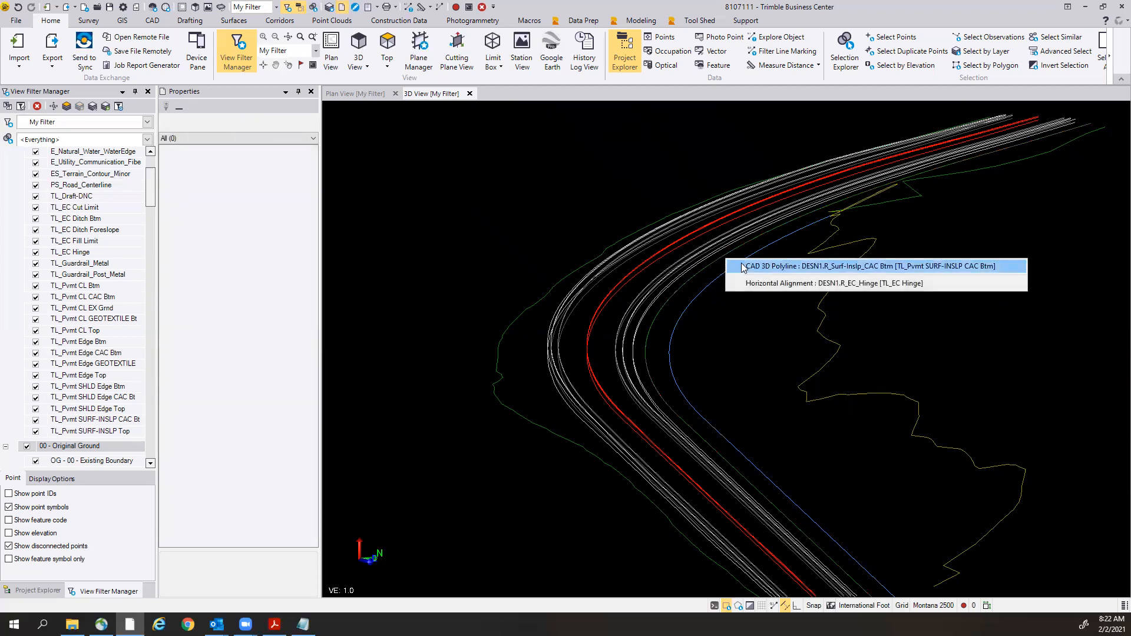
{"action": "left_click", "coordinate": [766, 266]}
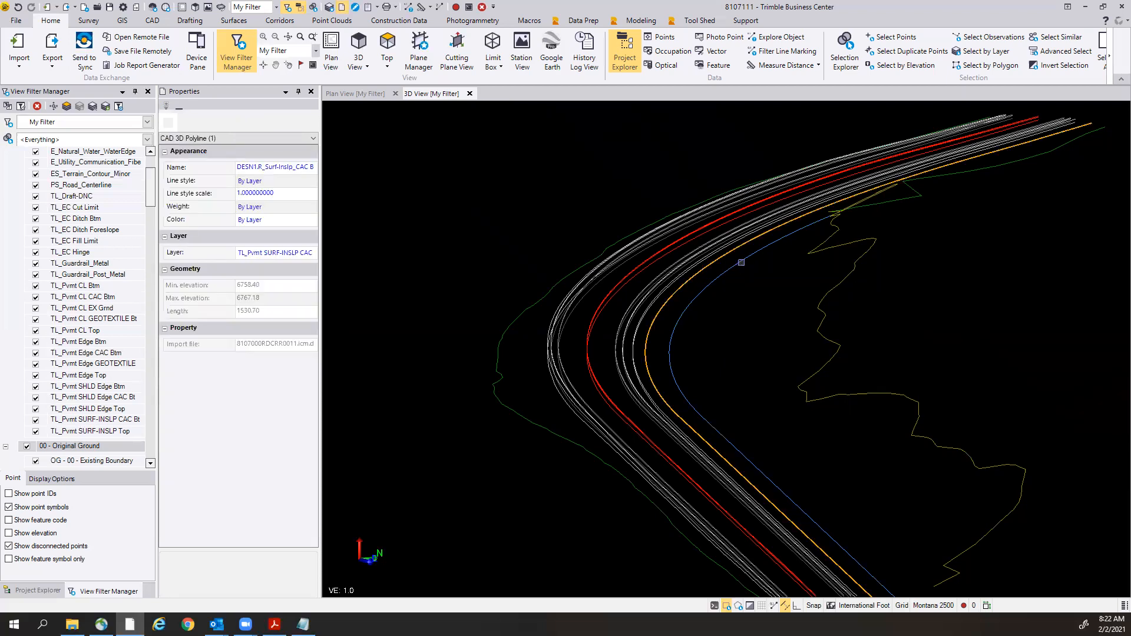
{"action": "right_click", "coordinate": [736, 328]}
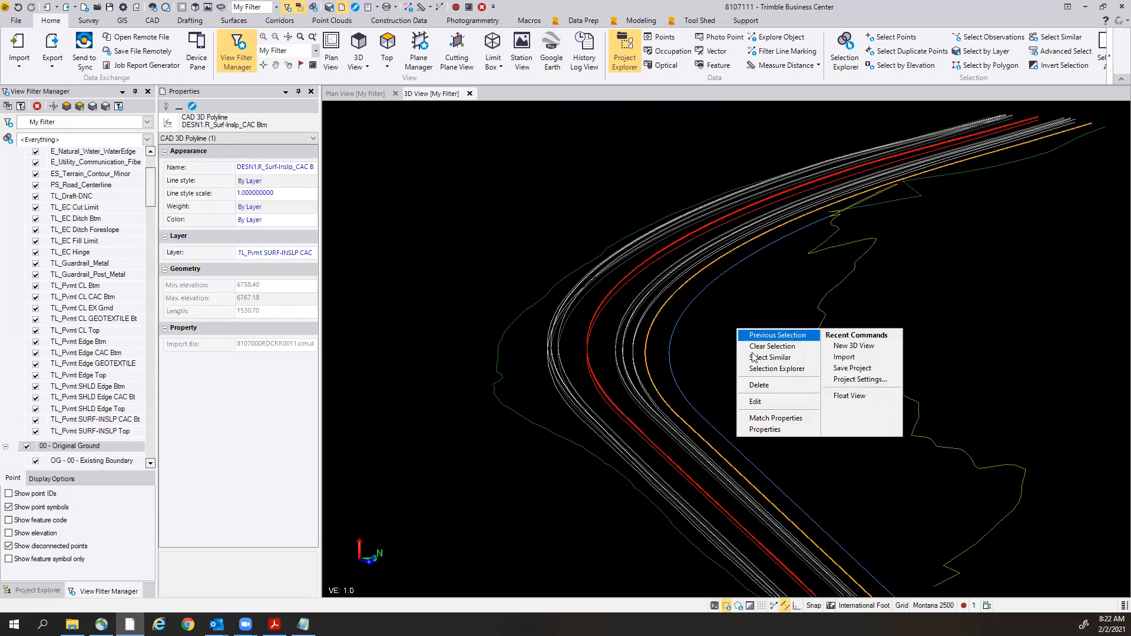
{"action": "left_click", "coordinate": [759, 385]}
Inspect the properties of the right-side hinge, ditch bottom, excavation cut limit and embankment fill limit lines.
{"action": "left_click", "coordinate": [649, 328]}
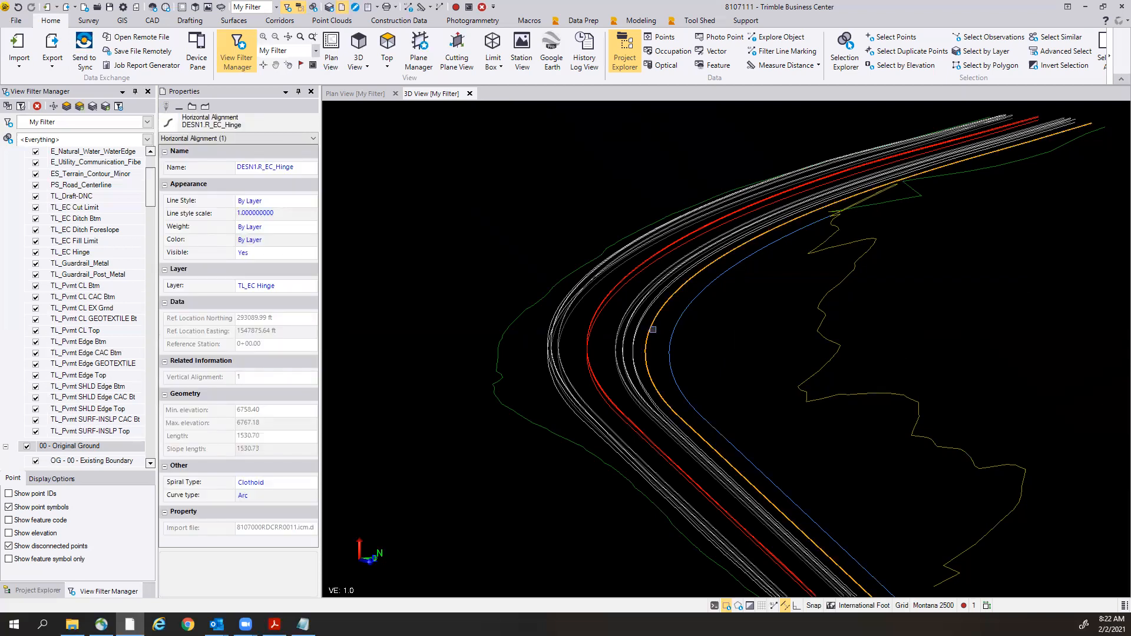
{"action": "key", "text": "Delete"}
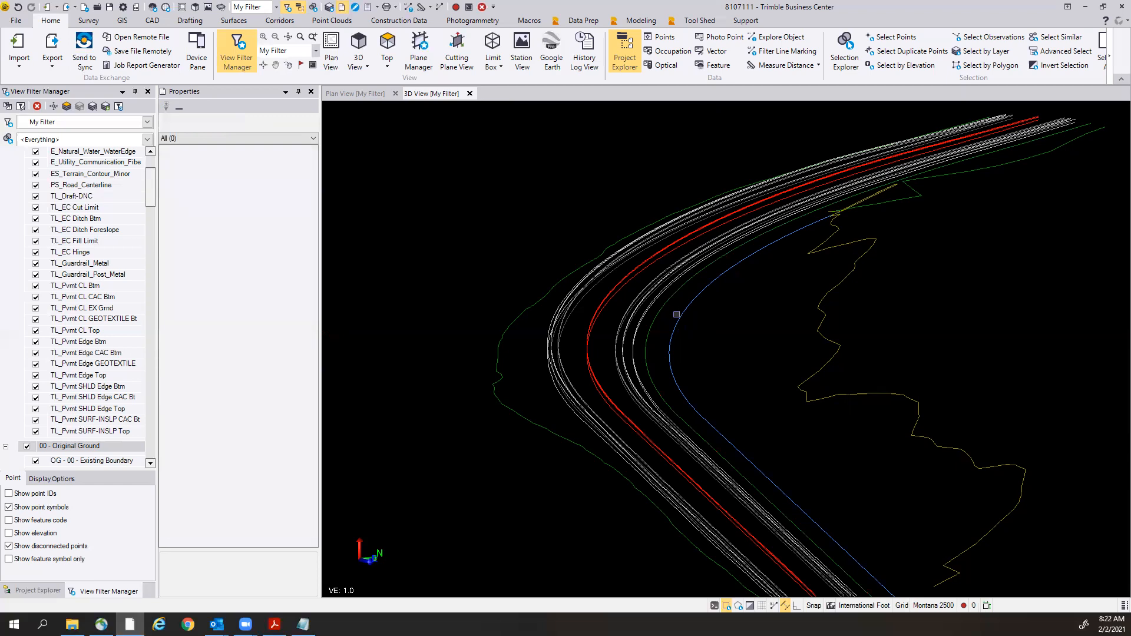
{"action": "left_click", "coordinate": [684, 312]}
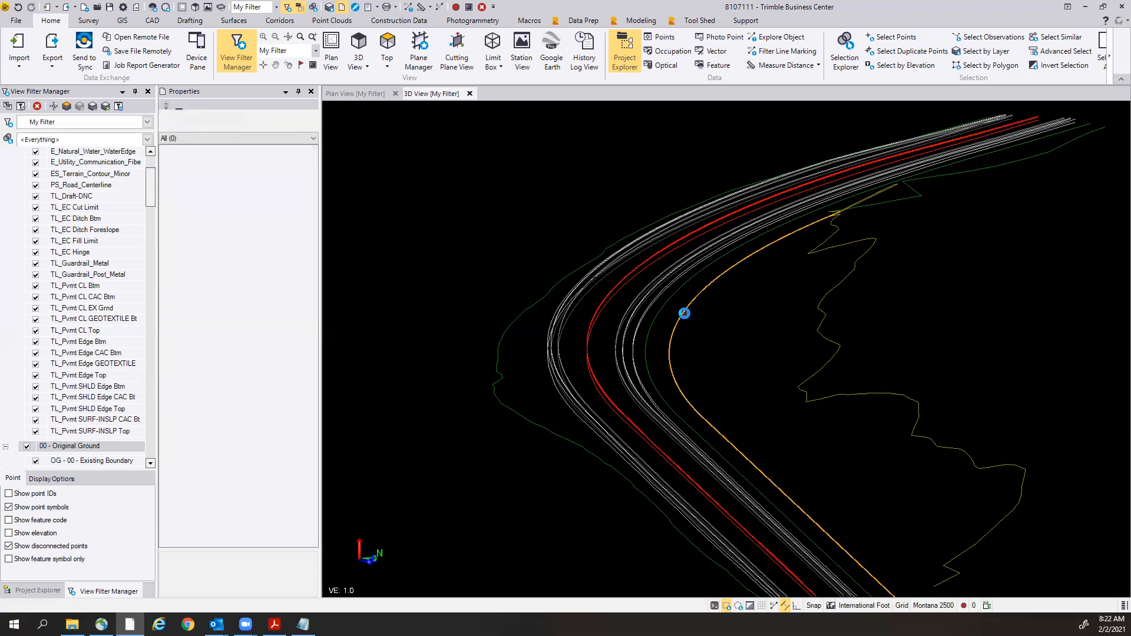
{"action": "left_click", "coordinate": [823, 301]}
{"action": "left_click", "coordinate": [822, 299]}
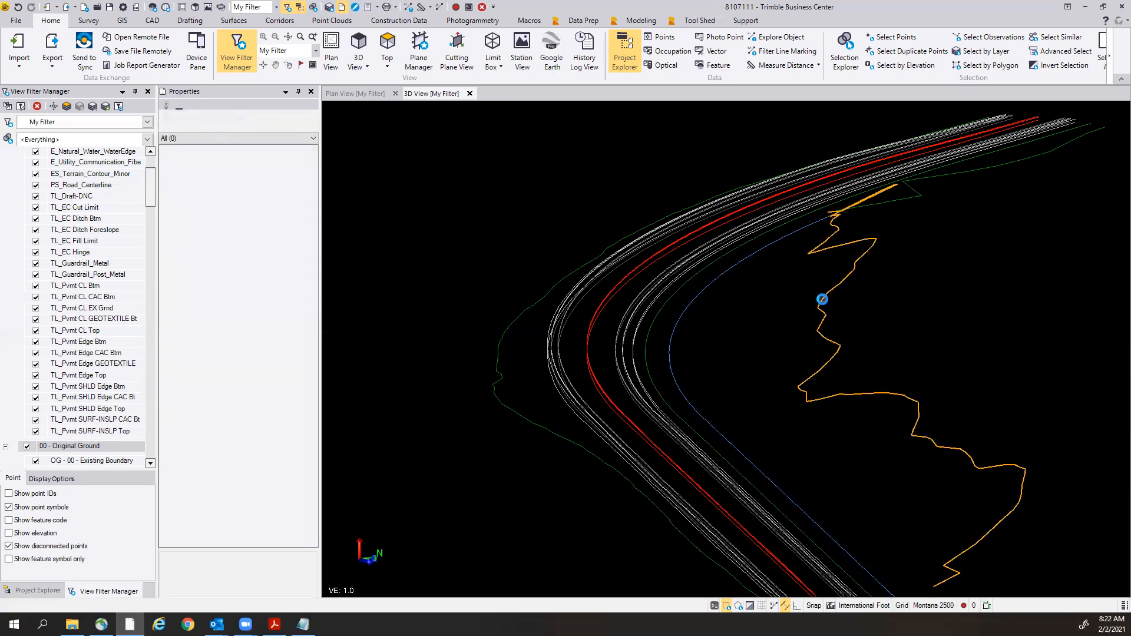
{"action": "left_click", "coordinate": [981, 229]}
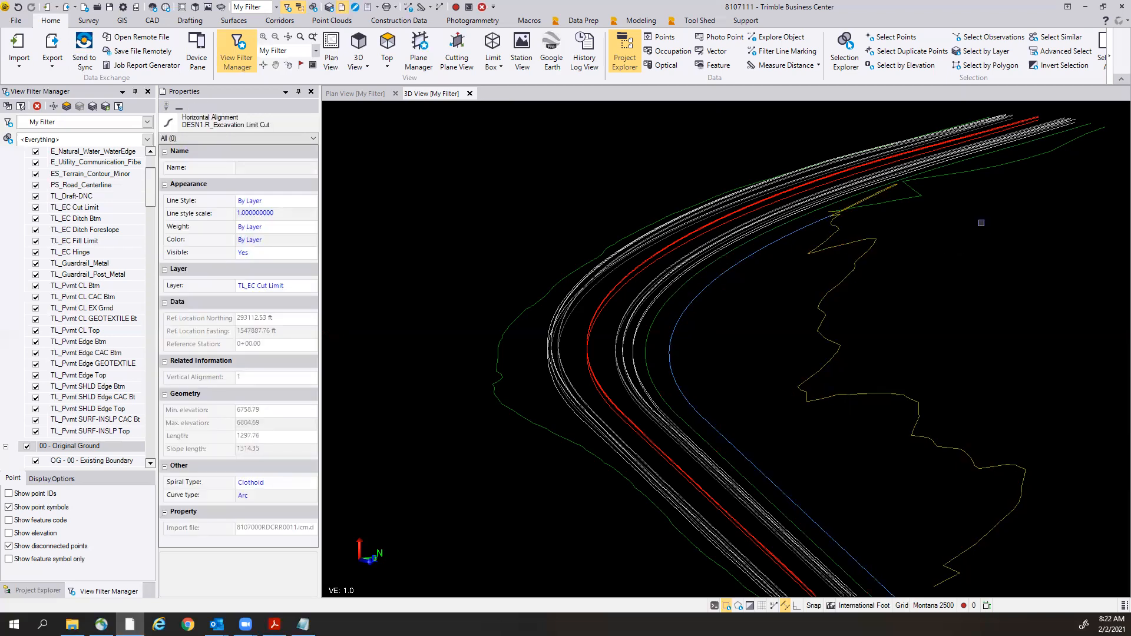
{"action": "left_click", "coordinate": [995, 168]}
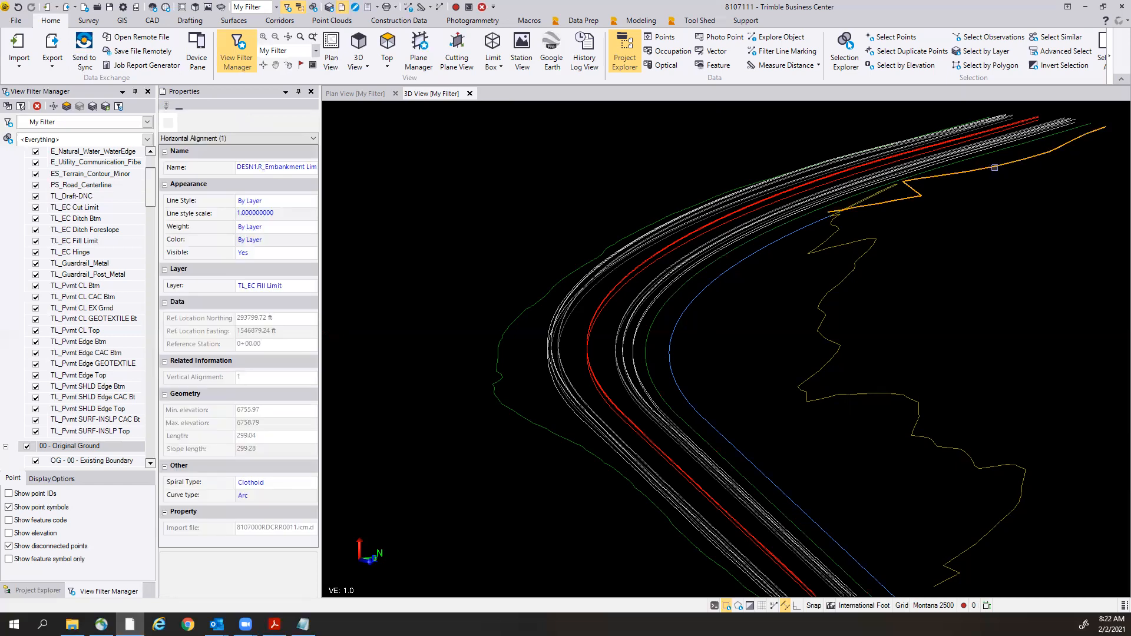
{"action": "left_click", "coordinate": [976, 237]}
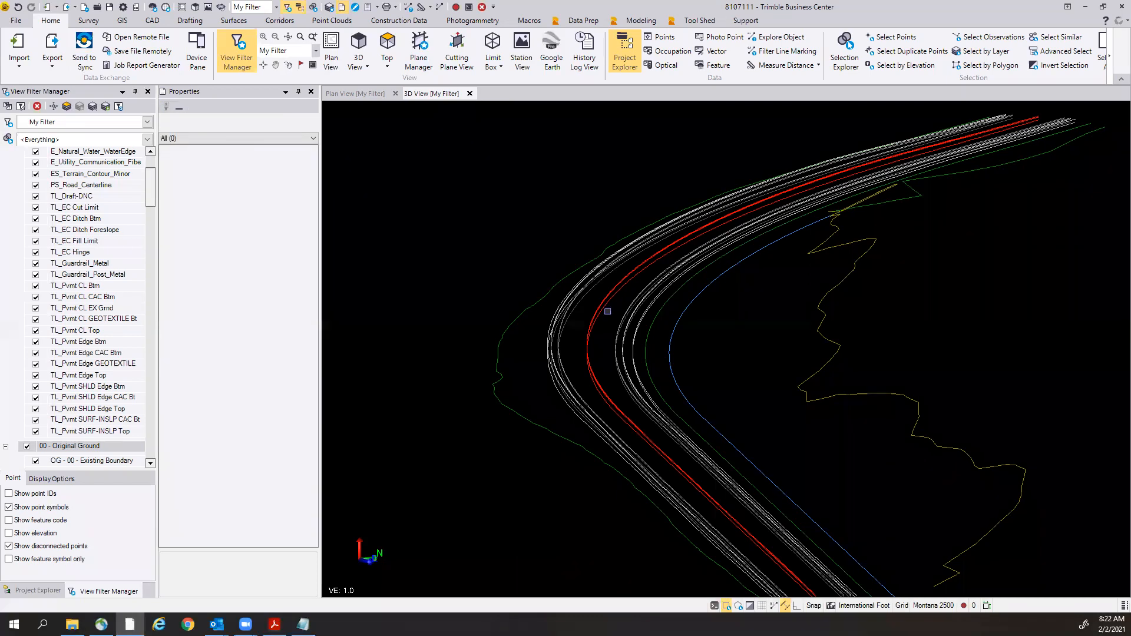
Check the remaining roadway lines in 3D and close the 3D view.
{"action": "middle_click_drag", "start_coordinate": [607, 311], "coordinate": [635, 326]}
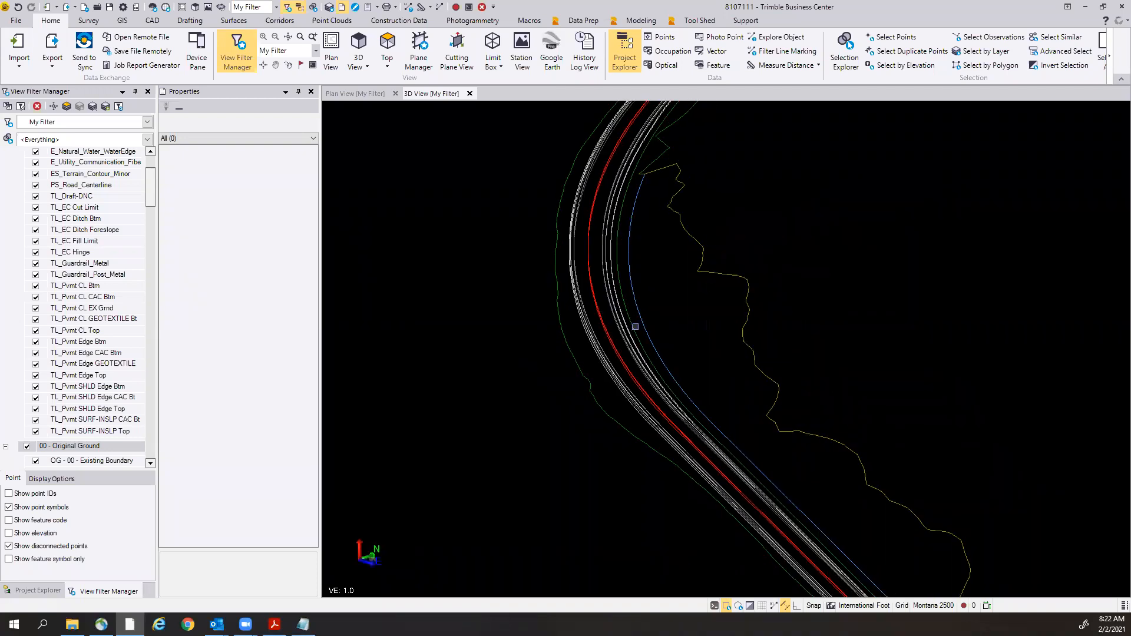
{"action": "scroll", "coordinate": [583, 202], "scroll_direction": "up", "scroll_amount": 5}
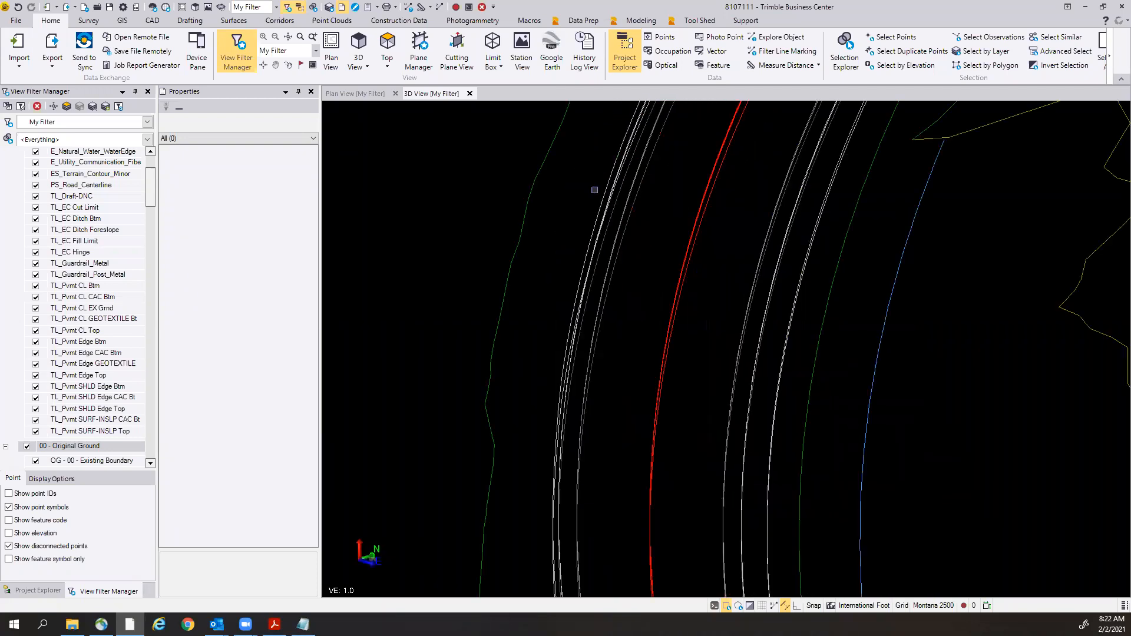
{"action": "scroll", "coordinate": [630, 254], "scroll_direction": "down", "scroll_amount": 3}
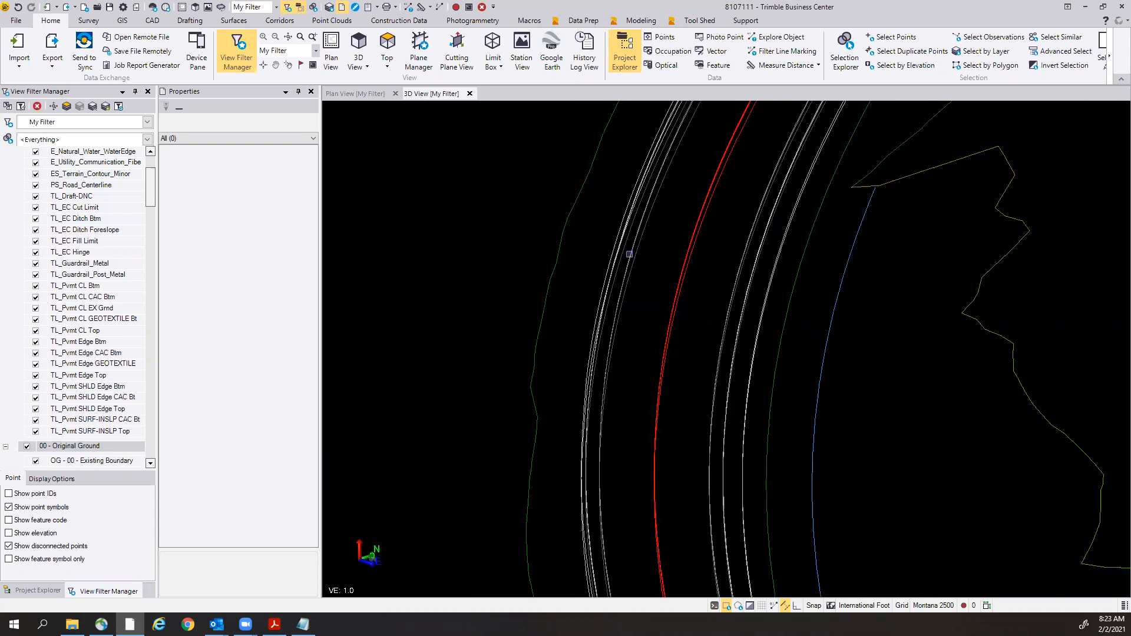
{"action": "scroll", "coordinate": [629, 254], "scroll_direction": "down", "scroll_amount": 5}
{"action": "middle_click_drag", "start_coordinate": [670, 381], "coordinate": [673, 373]}
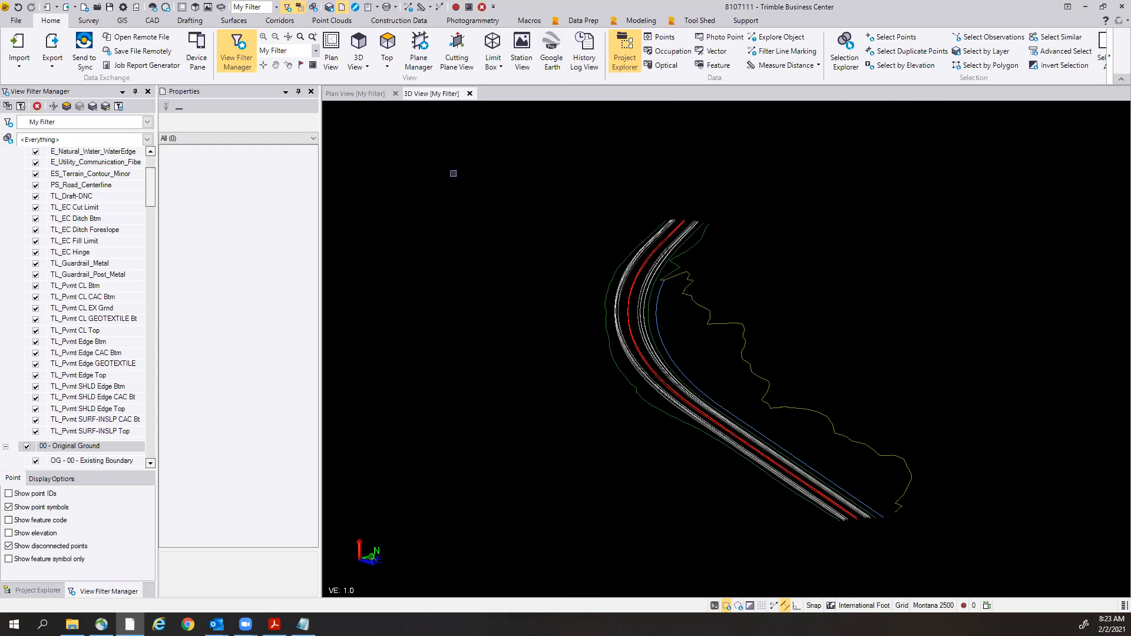
{"action": "left_click", "coordinate": [469, 94]}
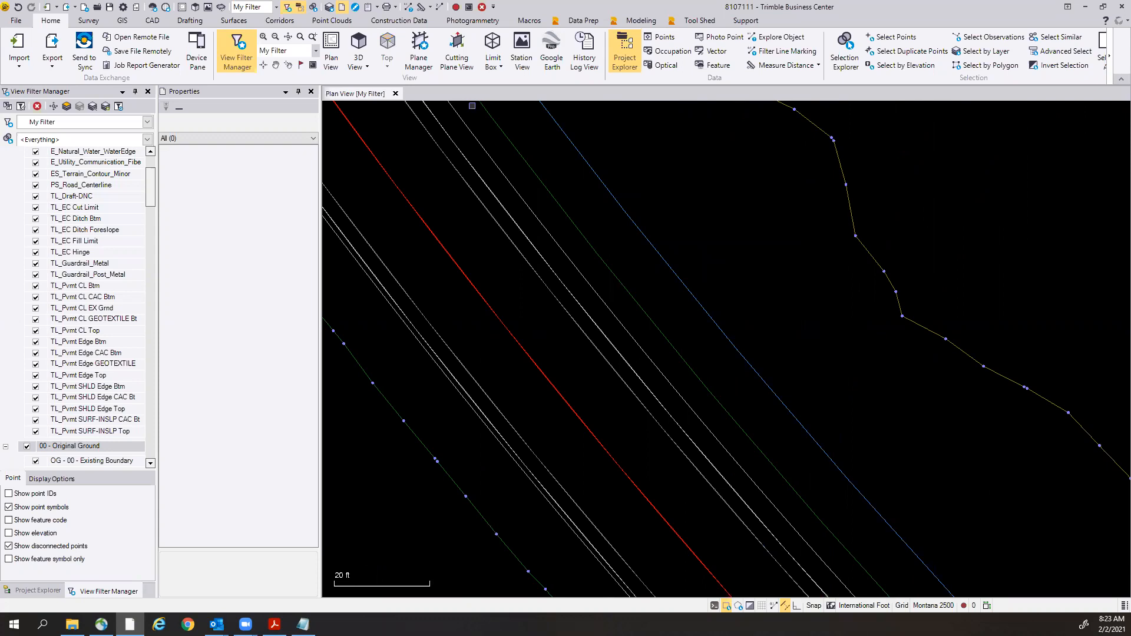
Examine the full extent of the roadway linework and its cut and fill limits in the plan view.
{"action": "scroll", "coordinate": [677, 385], "scroll_direction": "down", "scroll_amount": 5}
{"action": "scroll", "coordinate": [677, 384], "scroll_direction": "down", "scroll_amount": 2}
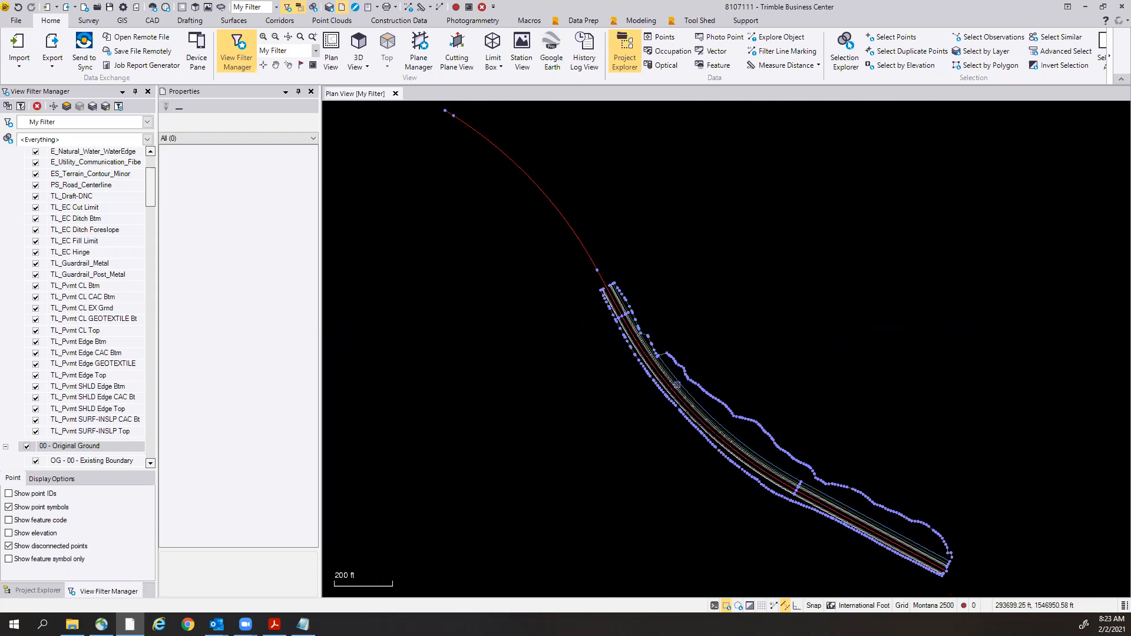
{"action": "scroll", "coordinate": [813, 493], "scroll_direction": "up", "scroll_amount": 5}
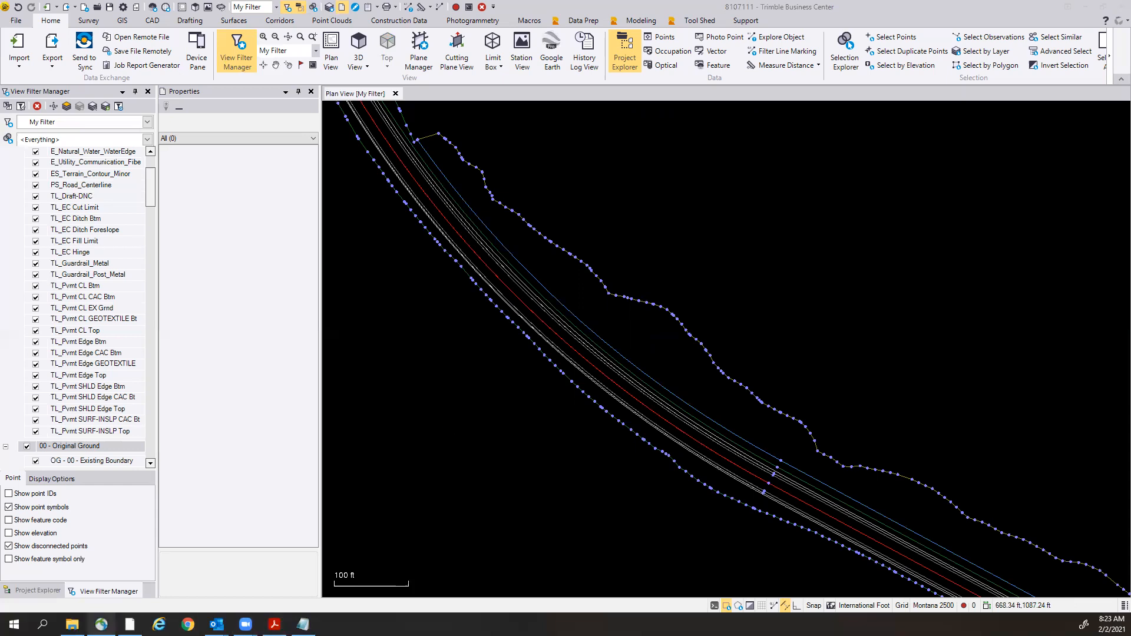
{"action": "mouse_move", "coordinate": [245, 624]}
{"action": "left_click", "coordinate": [639, 53]}
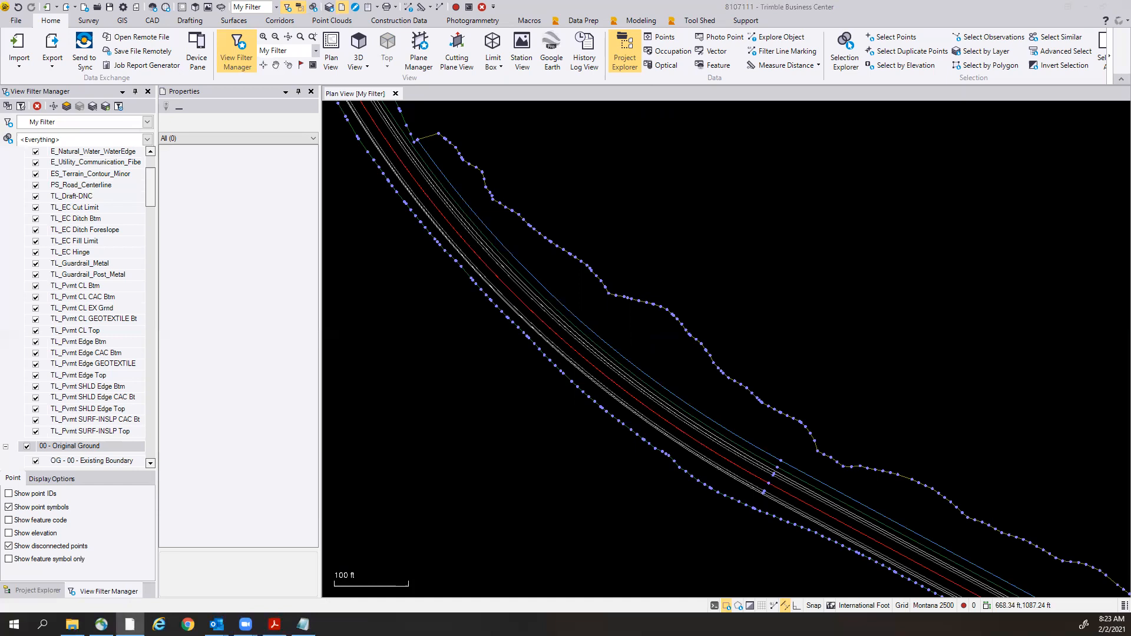
{"action": "left_click", "coordinate": [742, 229]}
{"action": "scroll", "coordinate": [742, 229], "scroll_direction": "down", "scroll_amount": 5}
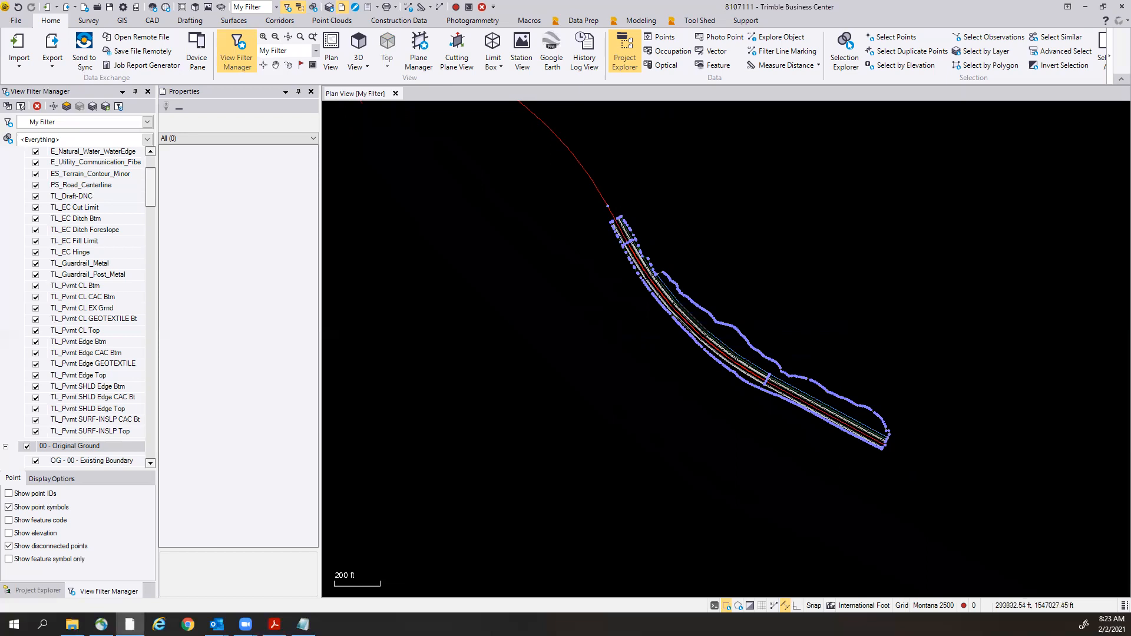
{"action": "scroll", "coordinate": [750, 359], "scroll_direction": "up", "scroll_amount": 4}
{"action": "middle_click_drag", "start_coordinate": [751, 384], "coordinate": [677, 331]}
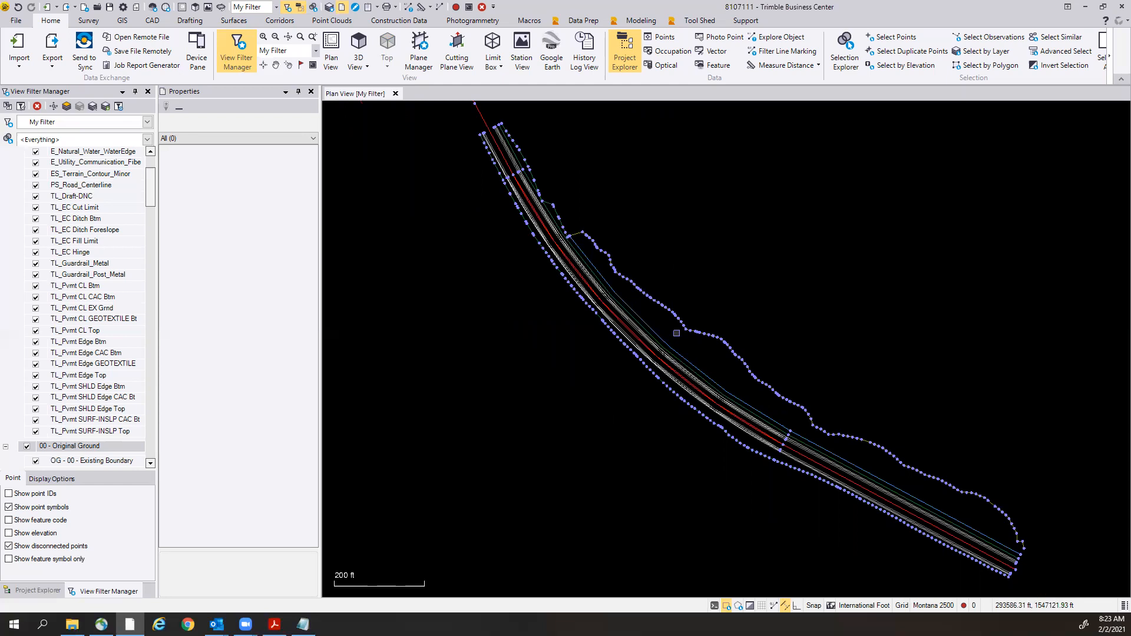
Show the project's alignments and corridors, and review the roadway lines against the longer centerline in plan.
{"action": "left_click", "coordinate": [36, 591]}
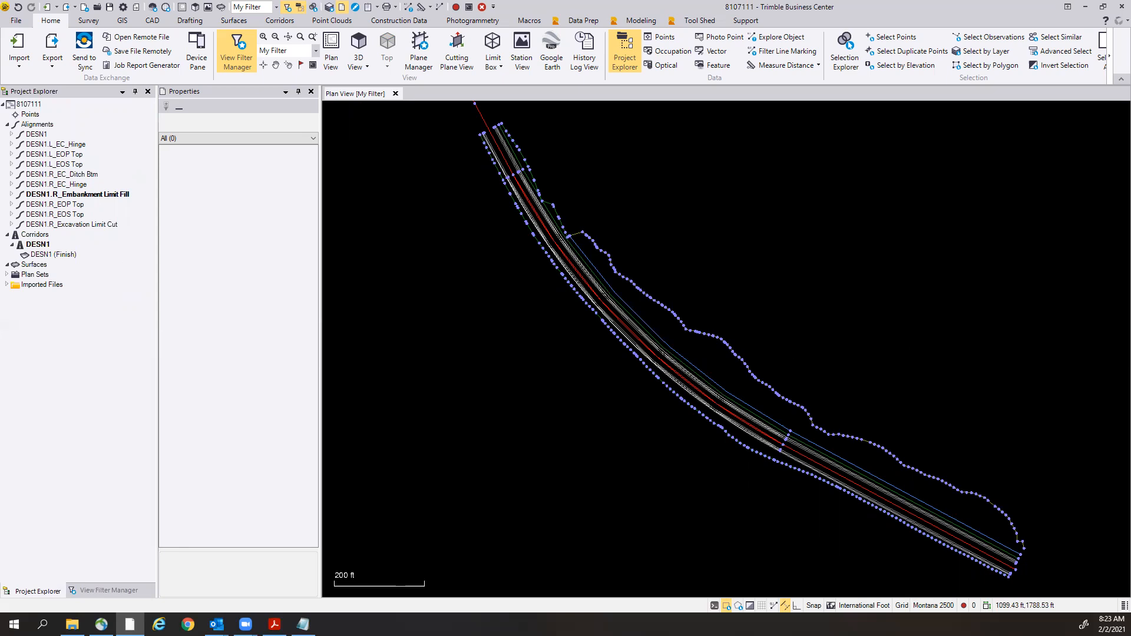
{"action": "scroll", "coordinate": [741, 441], "scroll_direction": "up", "scroll_amount": 1}
{"action": "scroll", "coordinate": [737, 433], "scroll_direction": "up", "scroll_amount": 1}
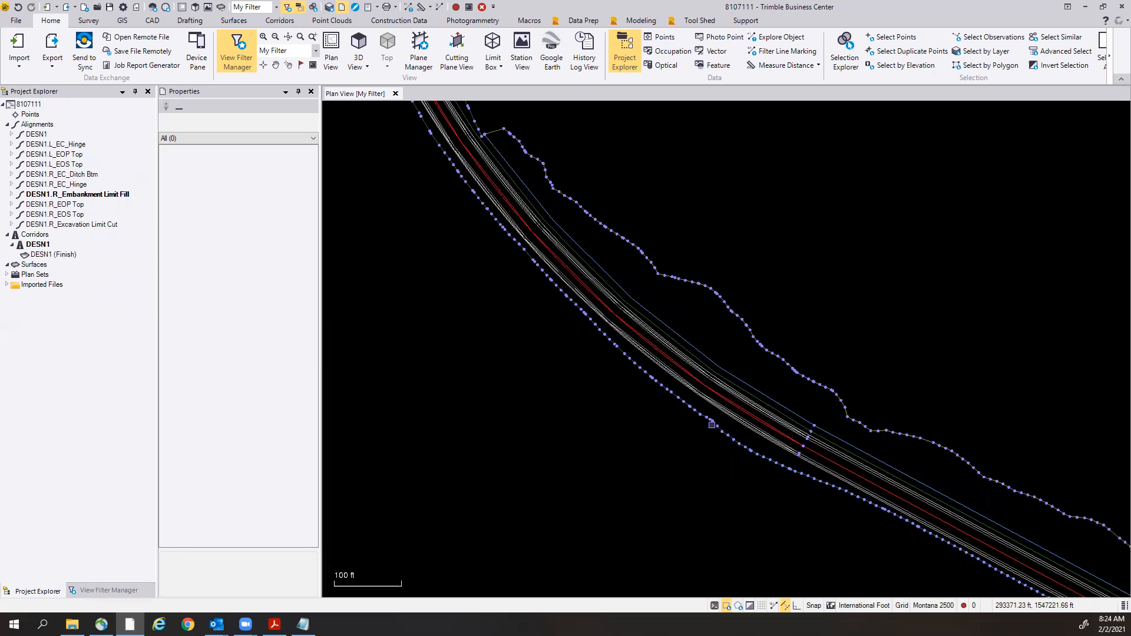
{"action": "scroll", "coordinate": [729, 395], "scroll_direction": "up", "scroll_amount": 2}
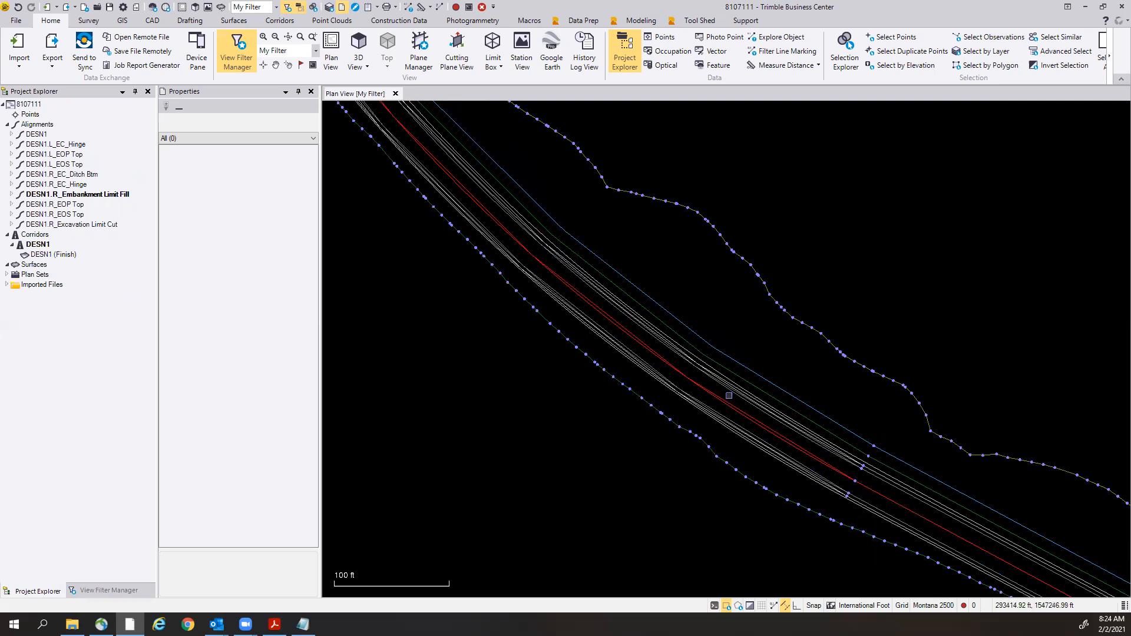
{"action": "scroll", "coordinate": [729, 395], "scroll_direction": "down", "scroll_amount": 3}
{"action": "scroll", "coordinate": [687, 365], "scroll_direction": "up", "scroll_amount": 1}
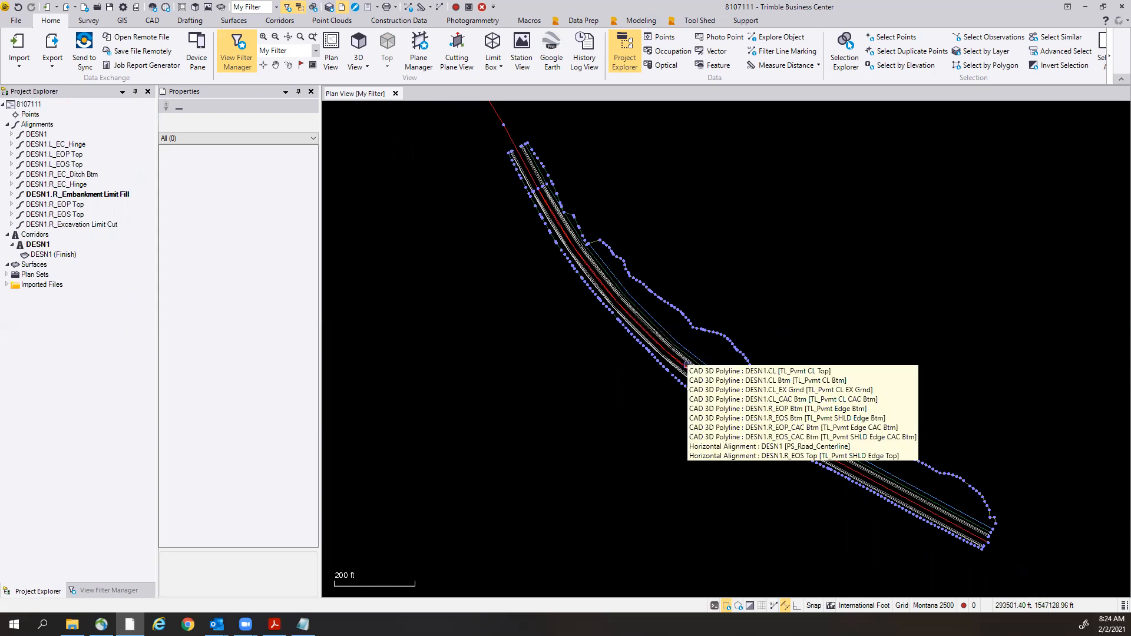
{"action": "middle_click_drag", "start_coordinate": [794, 252], "coordinate": [773, 306]}
{"action": "scroll", "coordinate": [773, 306], "scroll_direction": "down", "scroll_amount": 1}
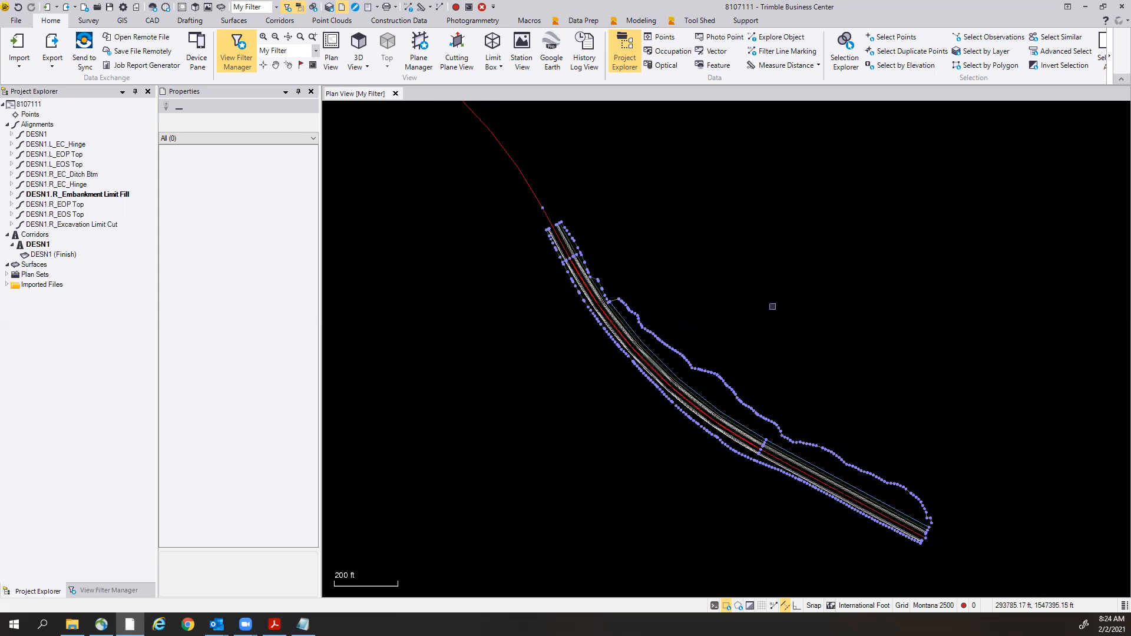
{"action": "middle_click_drag", "start_coordinate": [751, 214], "coordinate": [762, 290]}
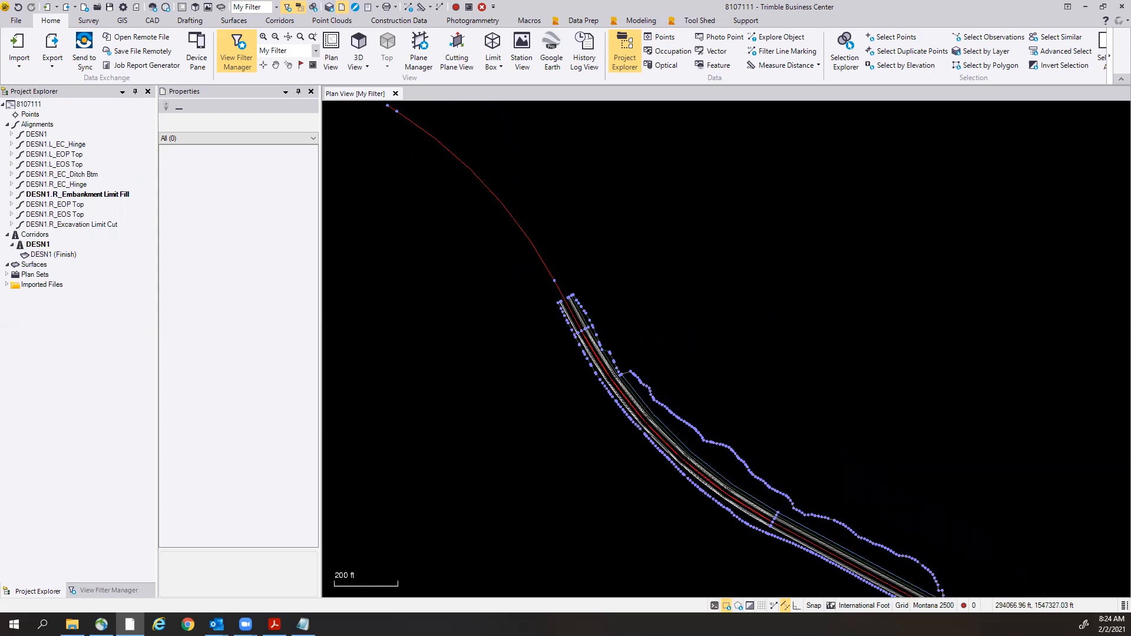
{"action": "scroll", "coordinate": [803, 450], "scroll_direction": "down", "scroll_amount": 1}
{"action": "middle_click_drag", "start_coordinate": [803, 450], "coordinate": [804, 410]}
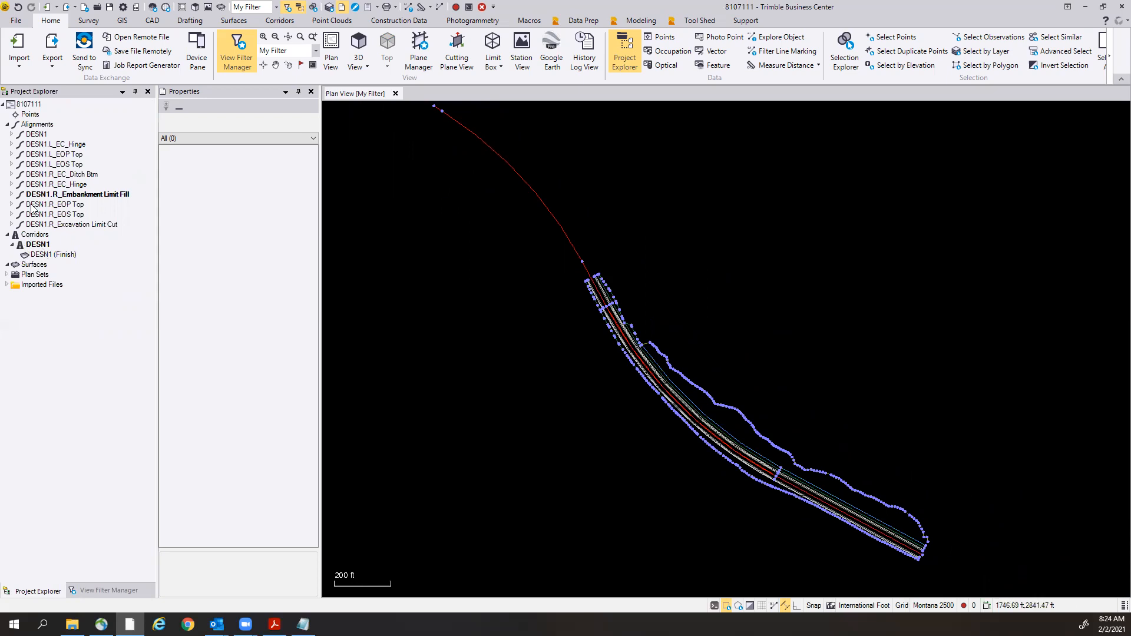
Edit corridor DESN1 and add all the roadway alignments and lines in plan as its reference lines.
{"action": "right_click", "coordinate": [34, 248]}
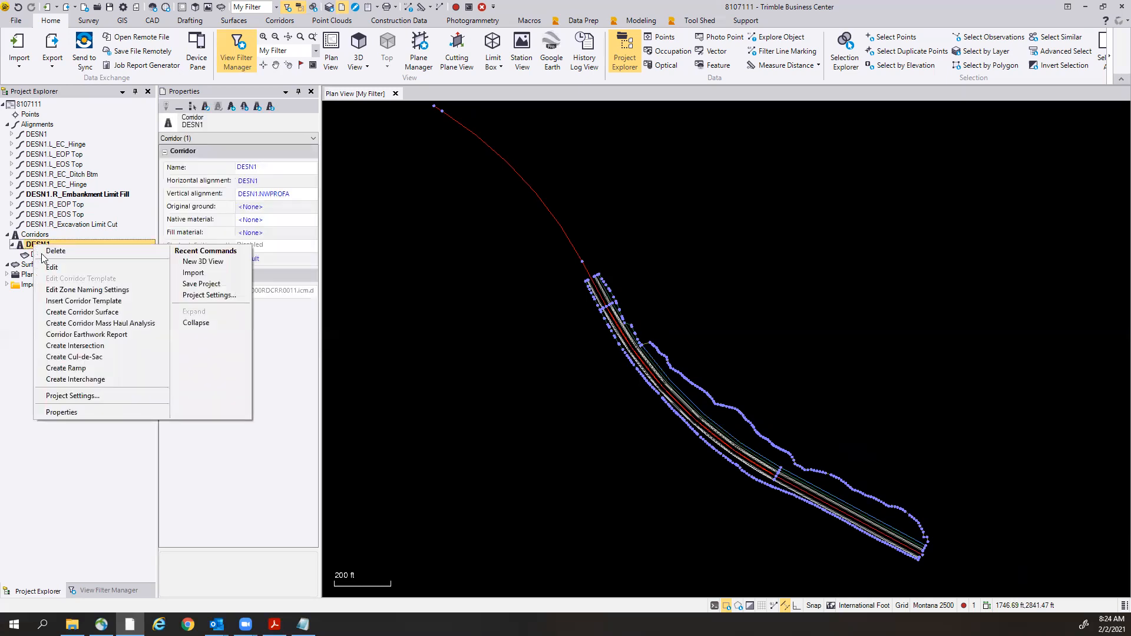
{"action": "left_click", "coordinate": [53, 268]}
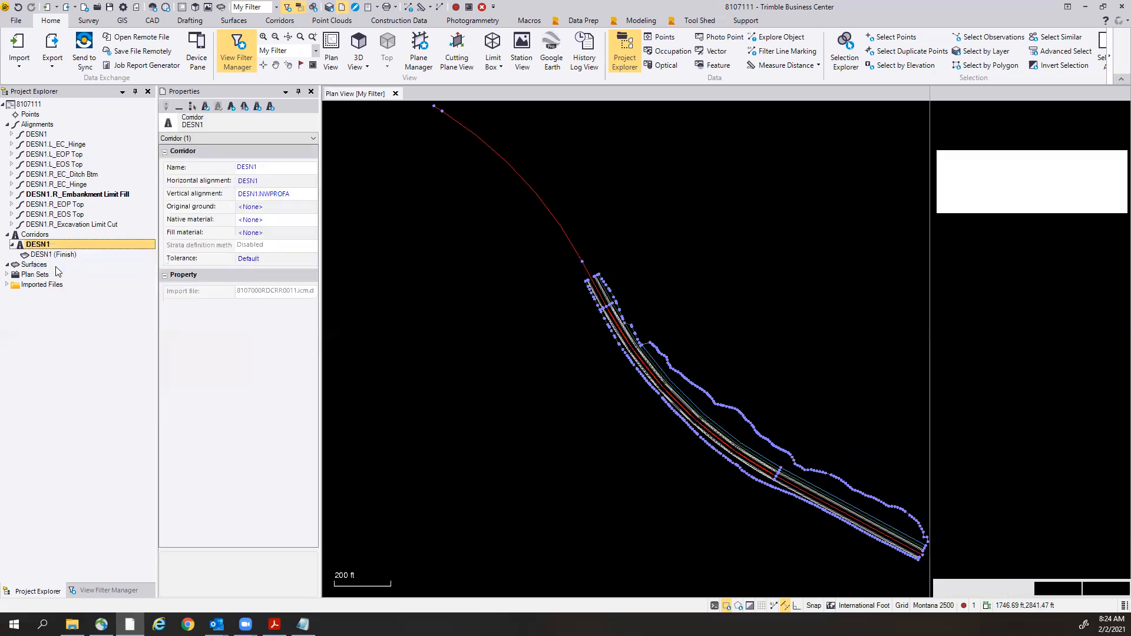
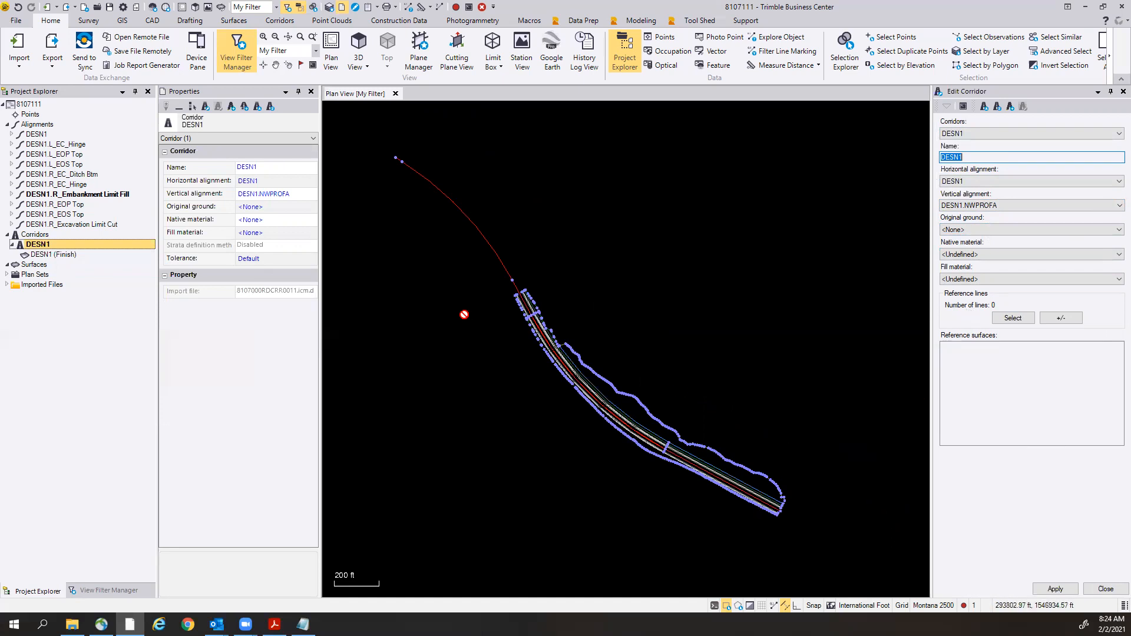
{"action": "left_click", "coordinate": [1061, 318]}
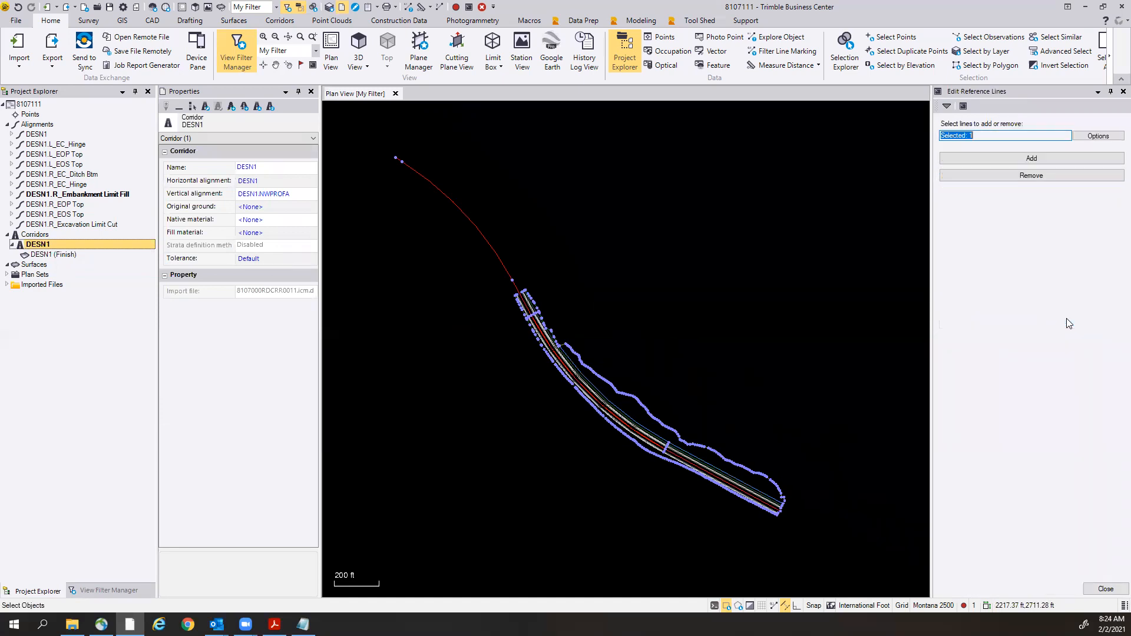
{"action": "left_click", "coordinate": [816, 147]}
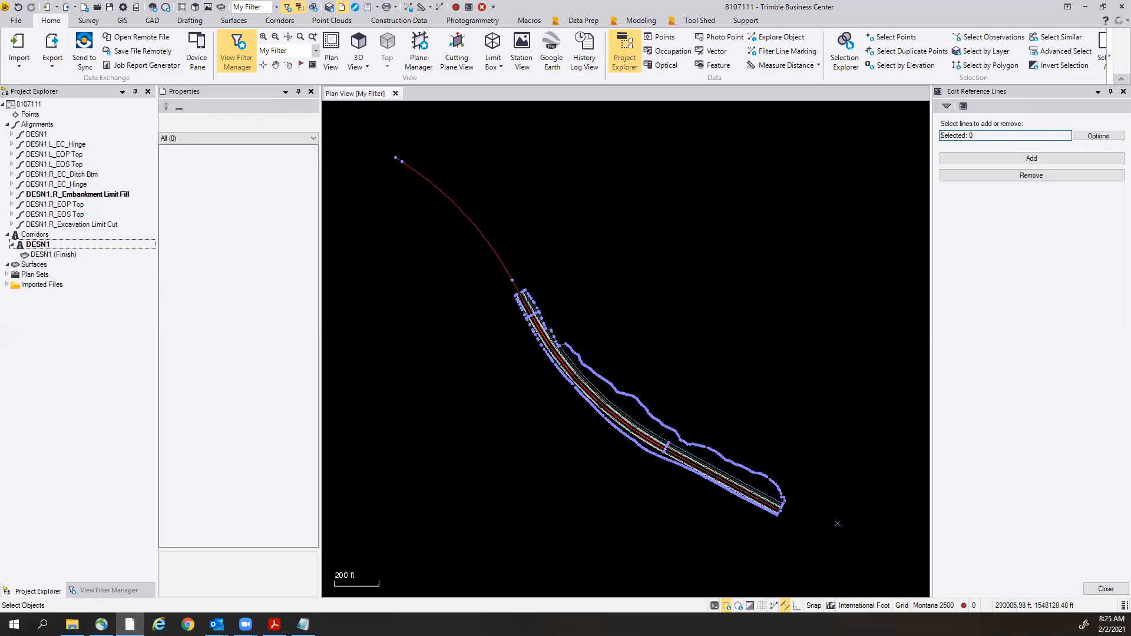
{"action": "left_click_drag", "start_coordinate": [837, 524], "coordinate": [415, 226]}
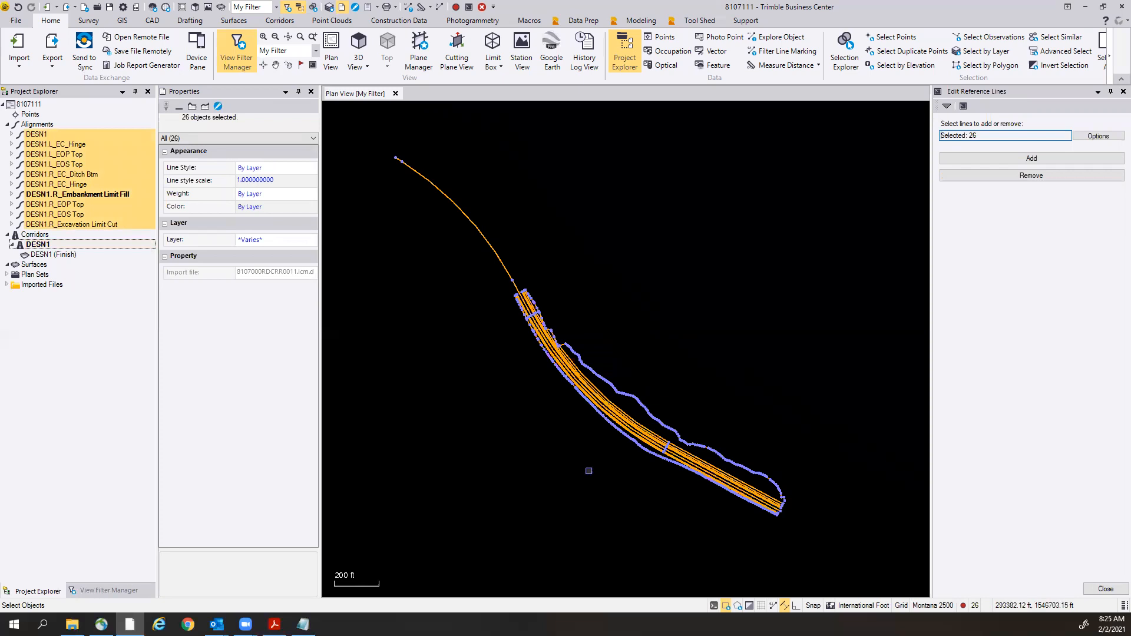
{"action": "left_click", "coordinate": [1050, 157]}
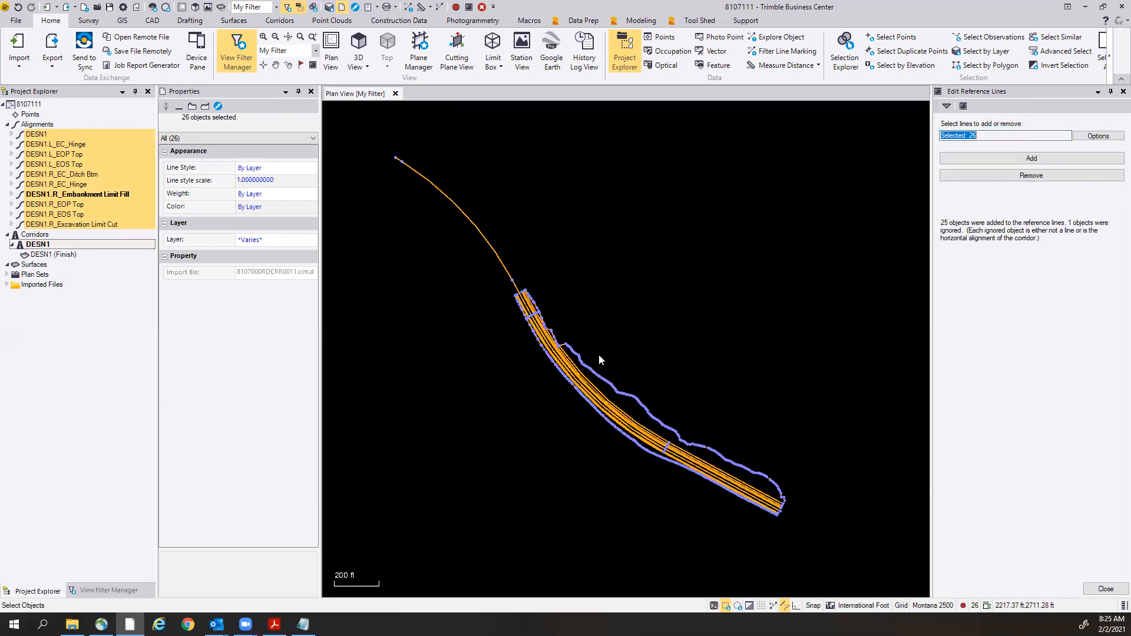
Apply the corridor's reference line changes, close the corridor editor and clear the line selection.
{"action": "scroll", "coordinate": [495, 223], "scroll_direction": "up", "scroll_amount": 2}
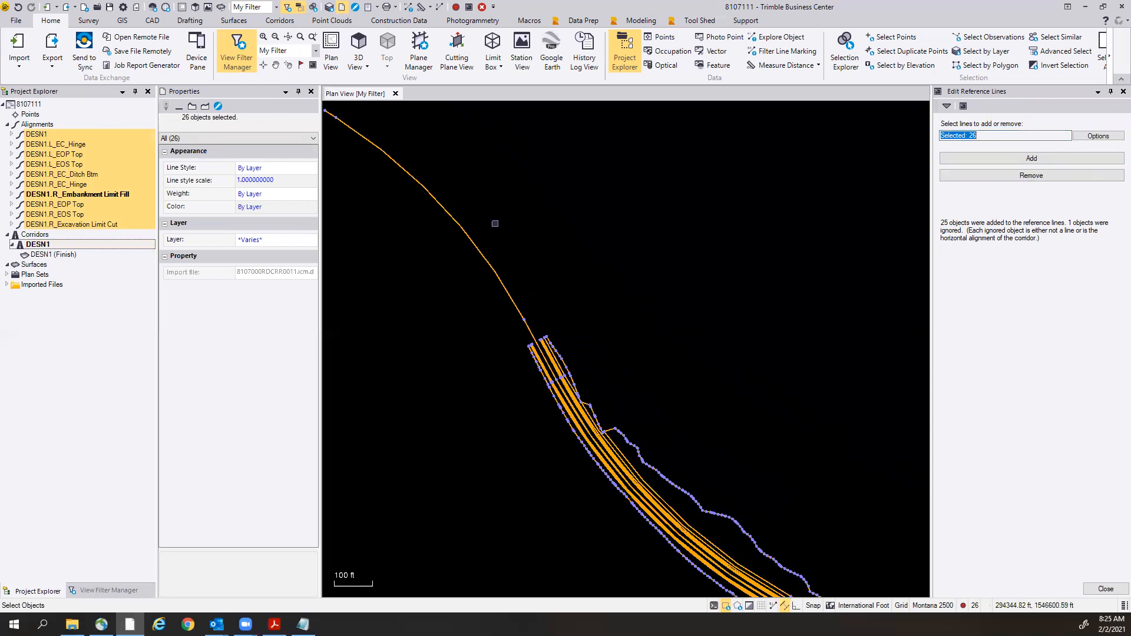
{"action": "scroll", "coordinate": [552, 352], "scroll_direction": "up", "scroll_amount": 2}
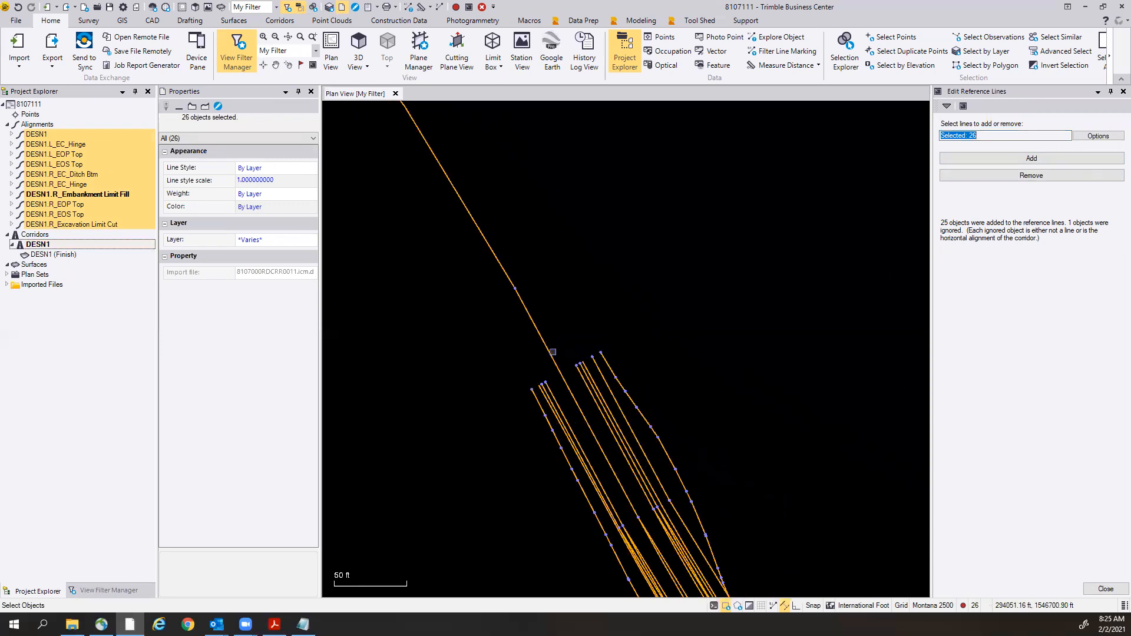
{"action": "scroll", "coordinate": [596, 420], "scroll_direction": "down", "scroll_amount": 2}
{"action": "scroll", "coordinate": [620, 333], "scroll_direction": "down", "scroll_amount": 3}
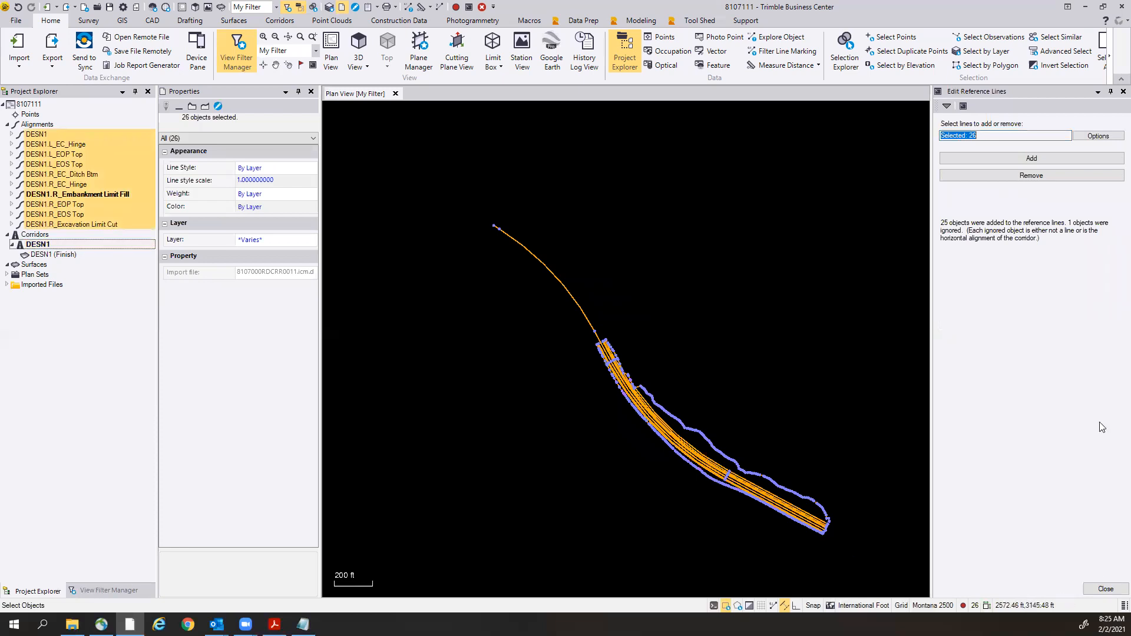
{"action": "left_click", "coordinate": [1106, 588]}
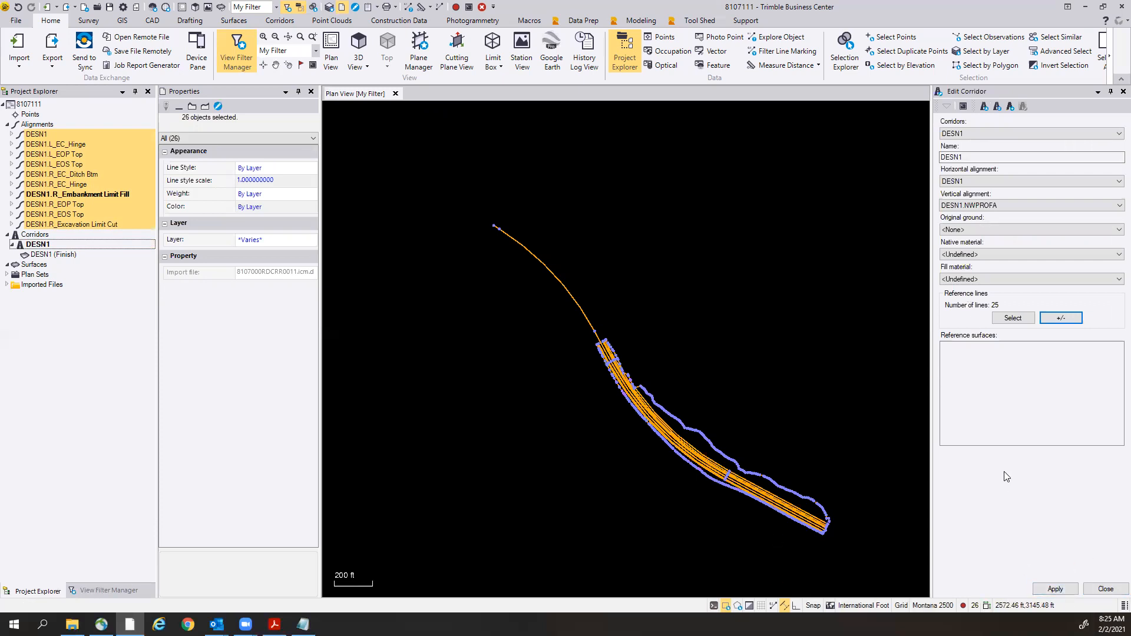
{"action": "left_click", "coordinate": [1064, 591]}
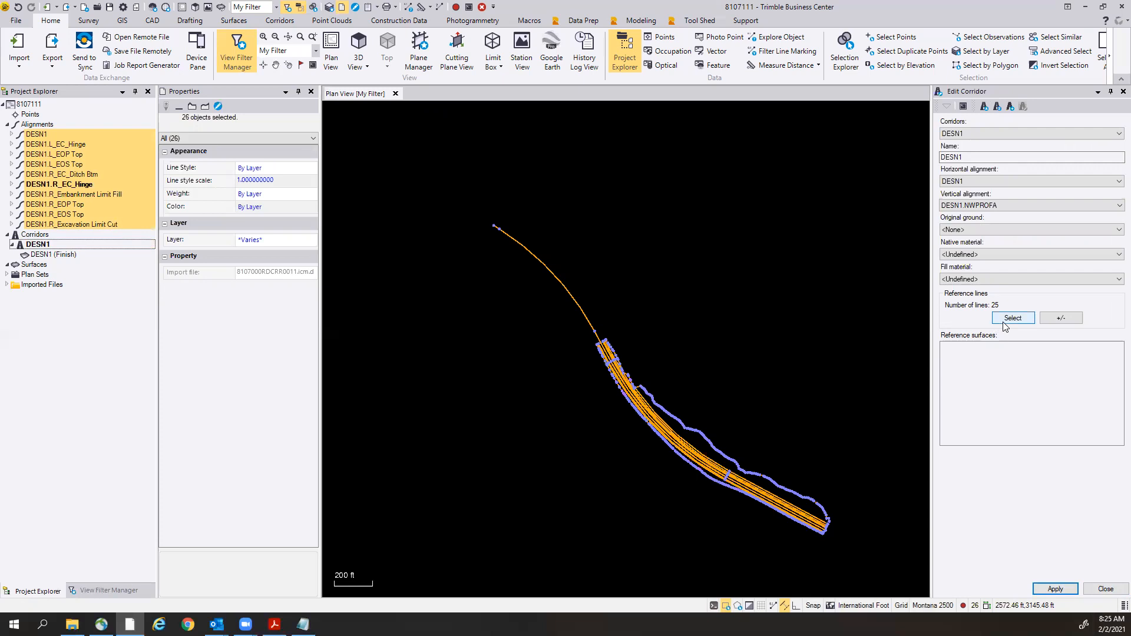
{"action": "left_click", "coordinate": [1099, 590]}
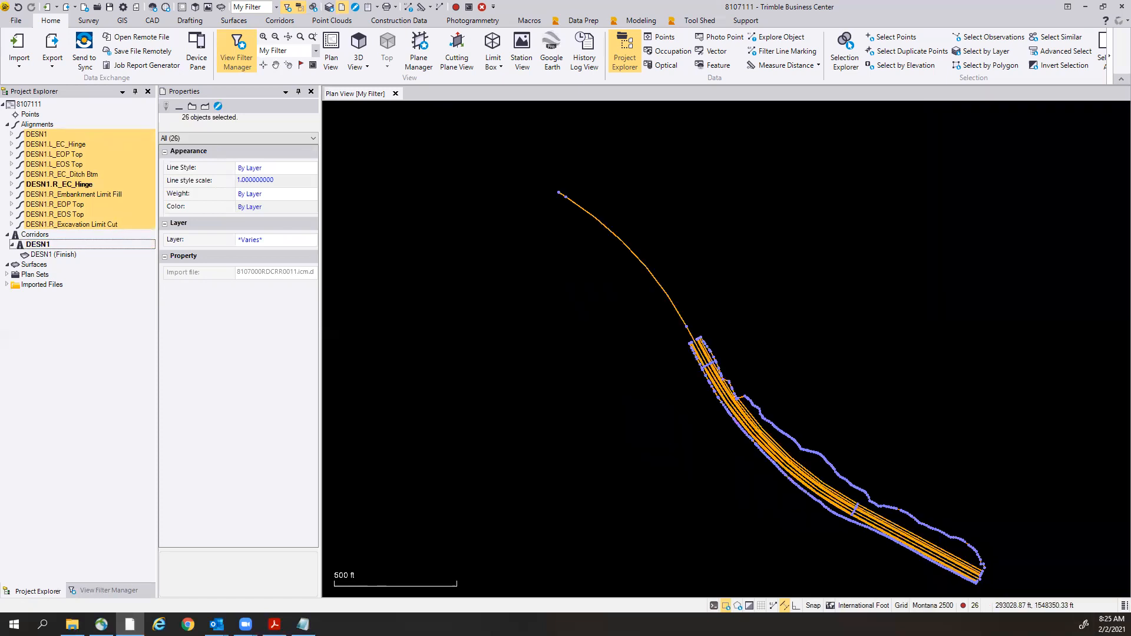
{"action": "left_click", "coordinate": [853, 349]}
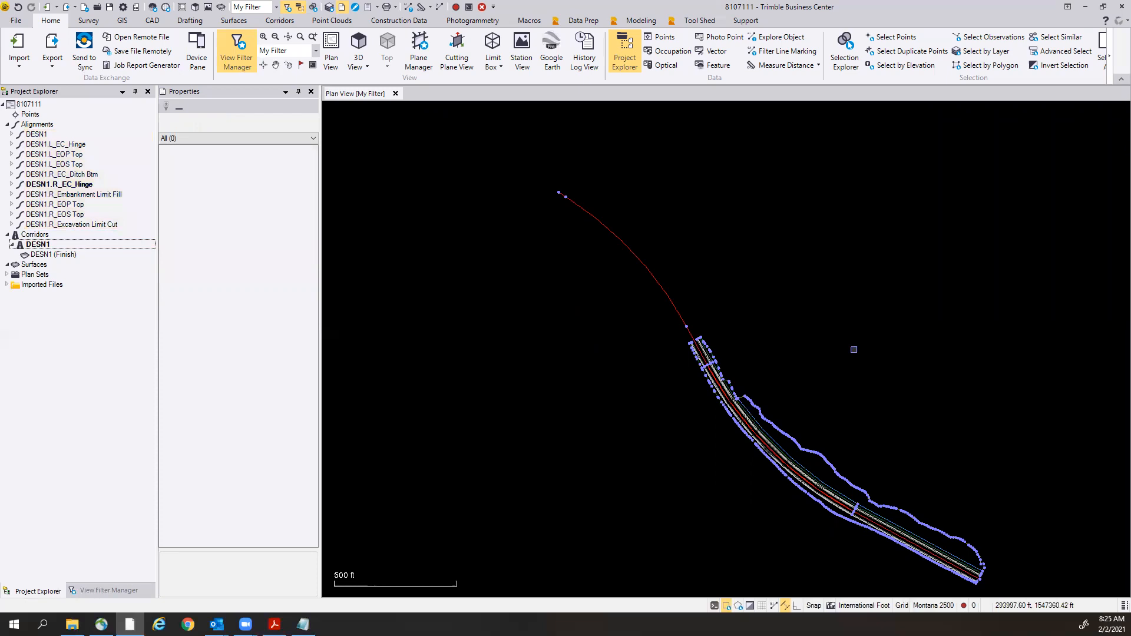
Insert a new-definition template into corridor DESN1 at begin station 1017+00.00, snapping to the end of the right-side hinge line.
{"action": "scroll", "coordinate": [801, 497], "scroll_direction": "up", "scroll_amount": 3}
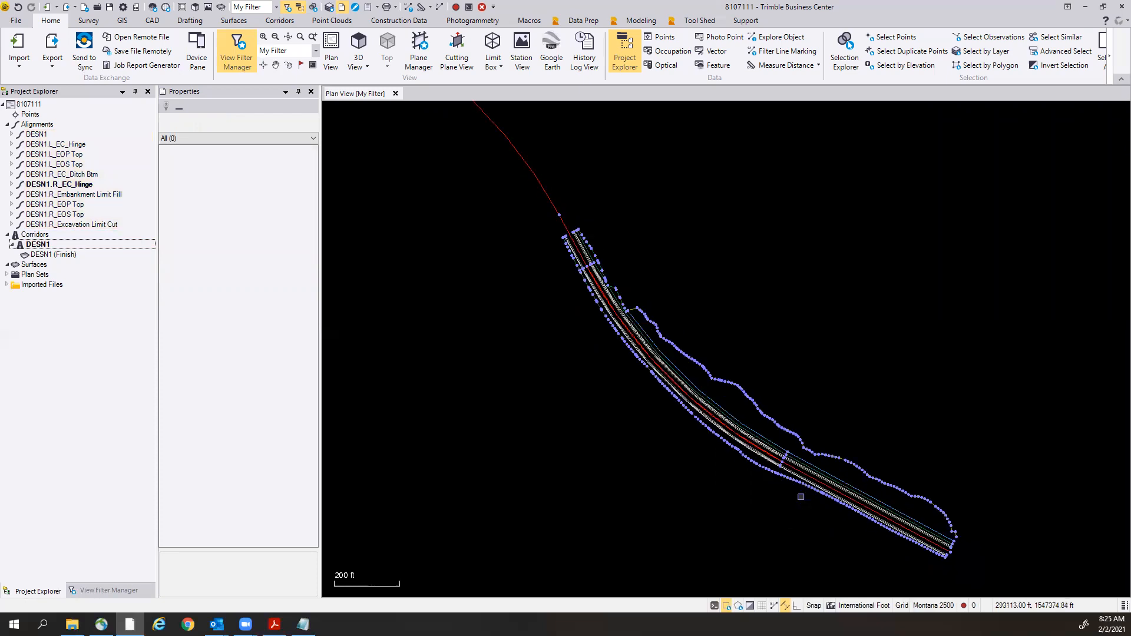
{"action": "scroll", "coordinate": [801, 498], "scroll_direction": "up", "scroll_amount": 1}
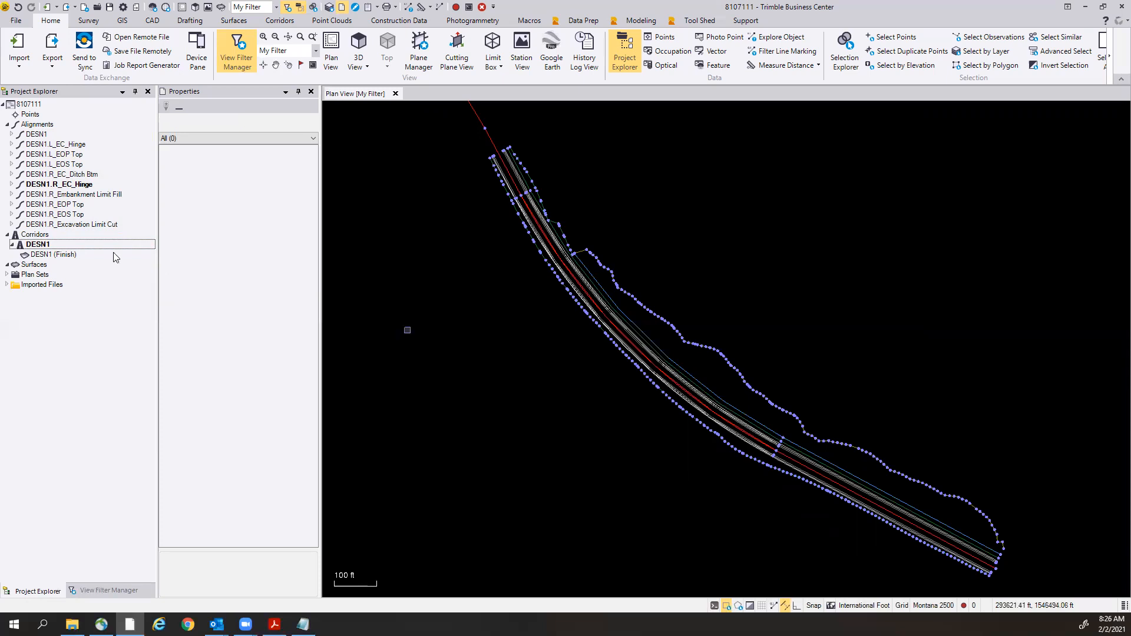
{"action": "right_click", "coordinate": [39, 248]}
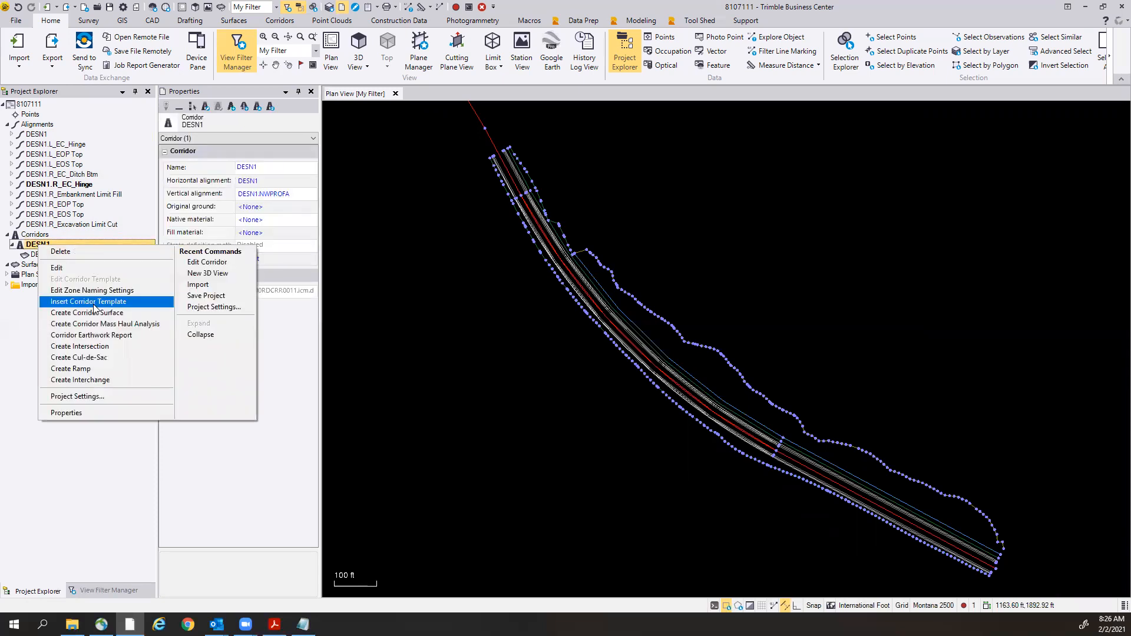
{"action": "left_click", "coordinate": [93, 303]}
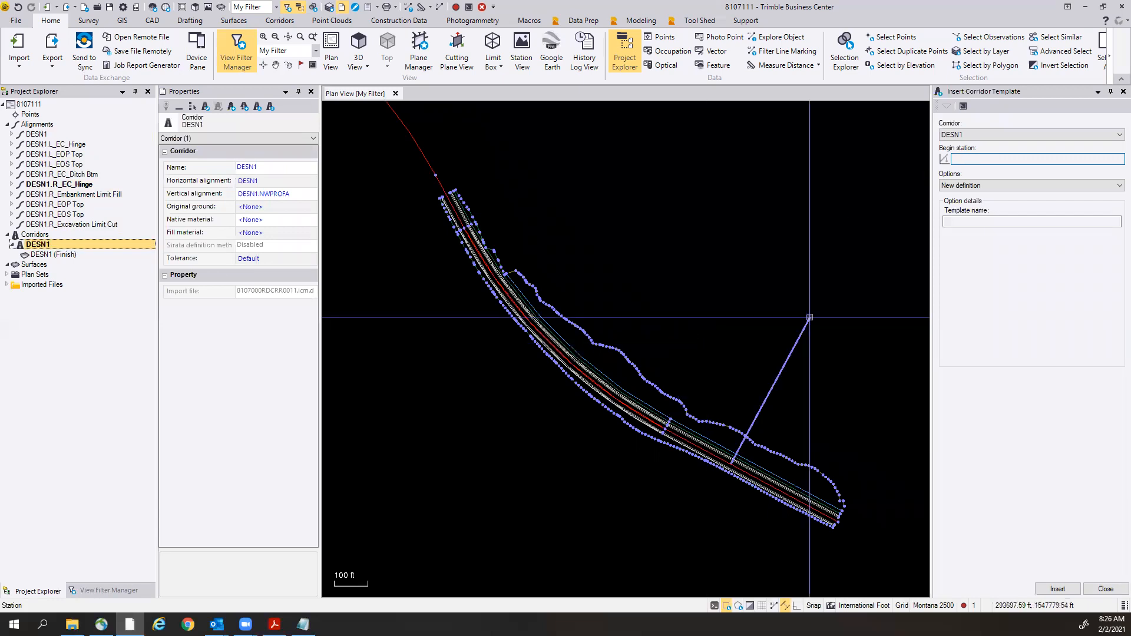
{"action": "scroll", "coordinate": [833, 479], "scroll_direction": "up", "scroll_amount": 3}
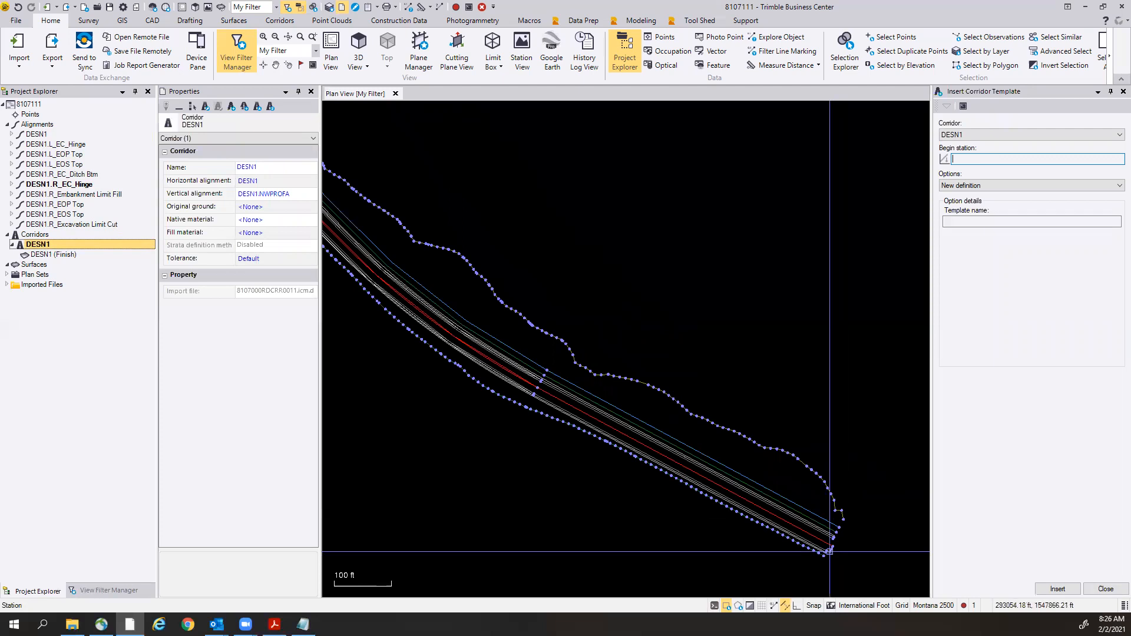
{"action": "scroll", "coordinate": [830, 551], "scroll_direction": "up", "scroll_amount": 5}
{"action": "scroll", "coordinate": [820, 530], "scroll_direction": "up", "scroll_amount": 5}
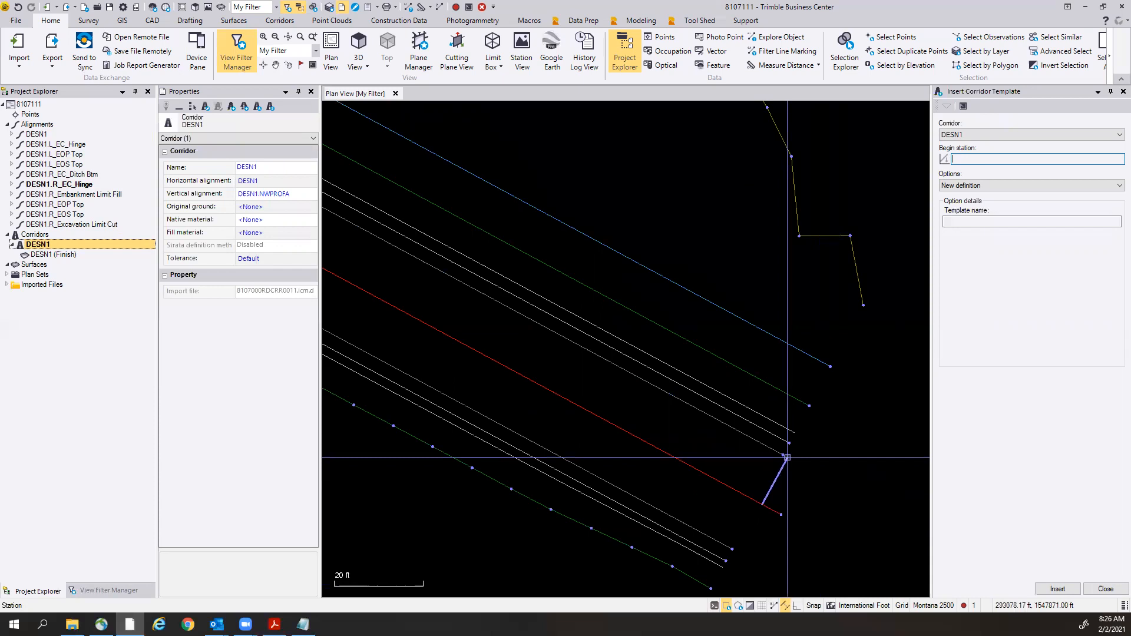
{"action": "left_click", "coordinate": [808, 405]}
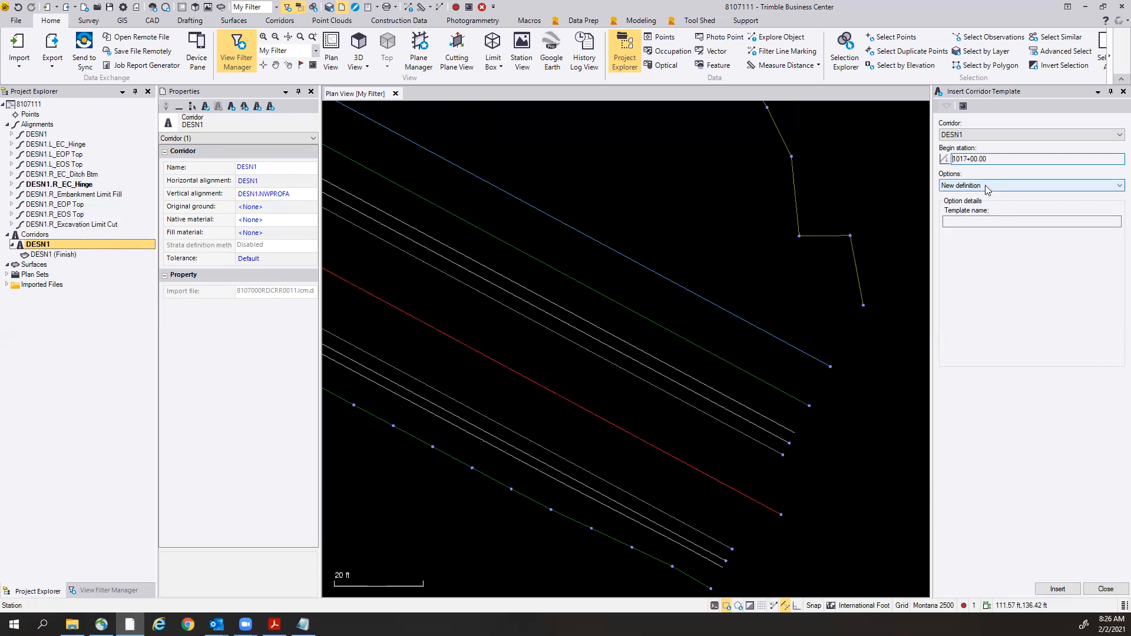
{"action": "left_click", "coordinate": [1058, 589]}
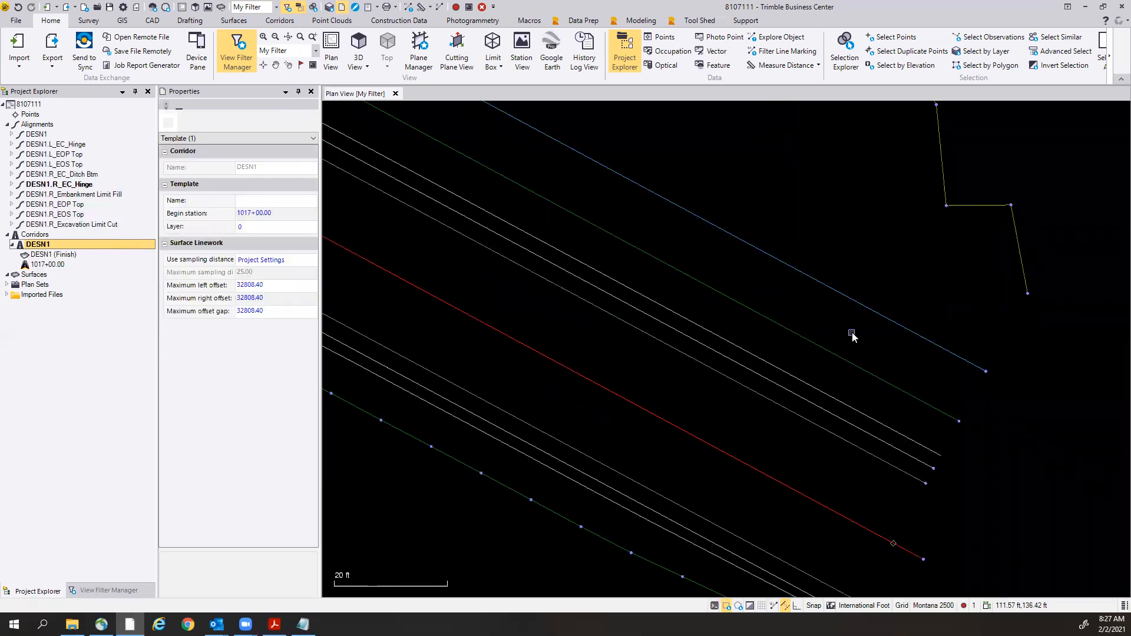
Open template 1017+00.00 for editing and enlarge its cross-section view, hiding the object properties.
{"action": "double_click", "coordinate": [47, 264]}
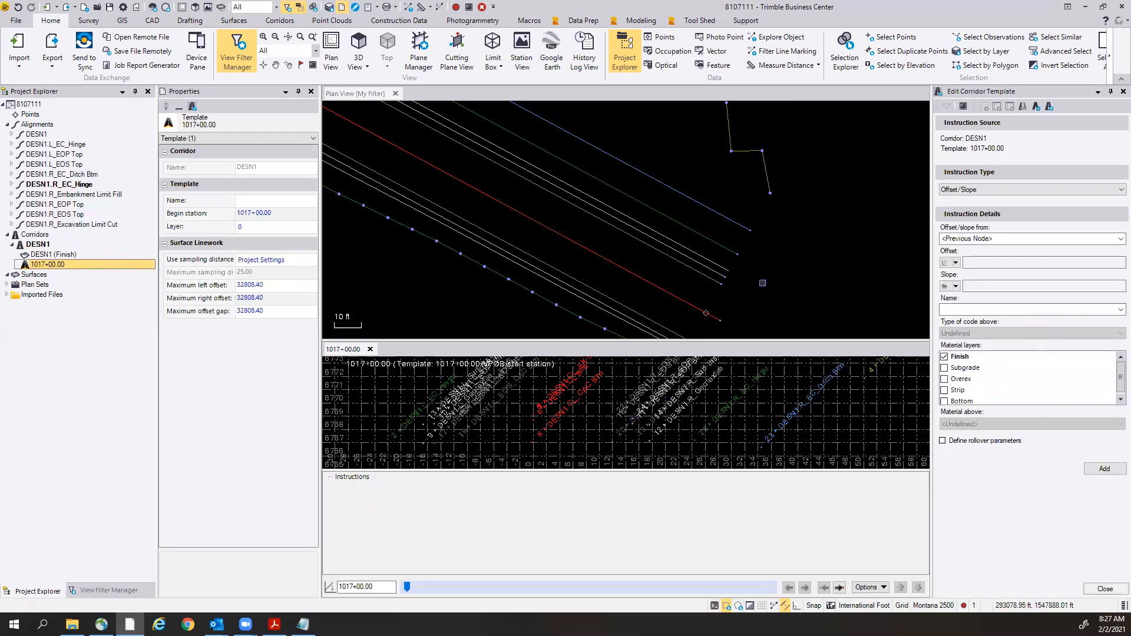
{"action": "left_click", "coordinate": [311, 91]}
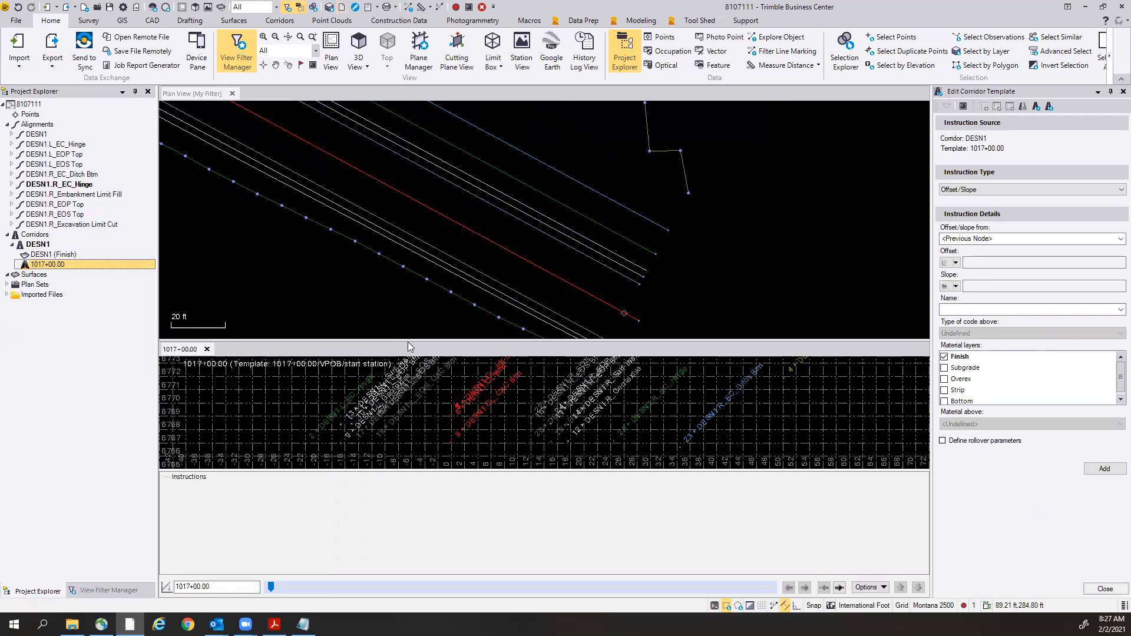
{"action": "left_click_drag", "start_coordinate": [410, 327], "coordinate": [415, 198]}
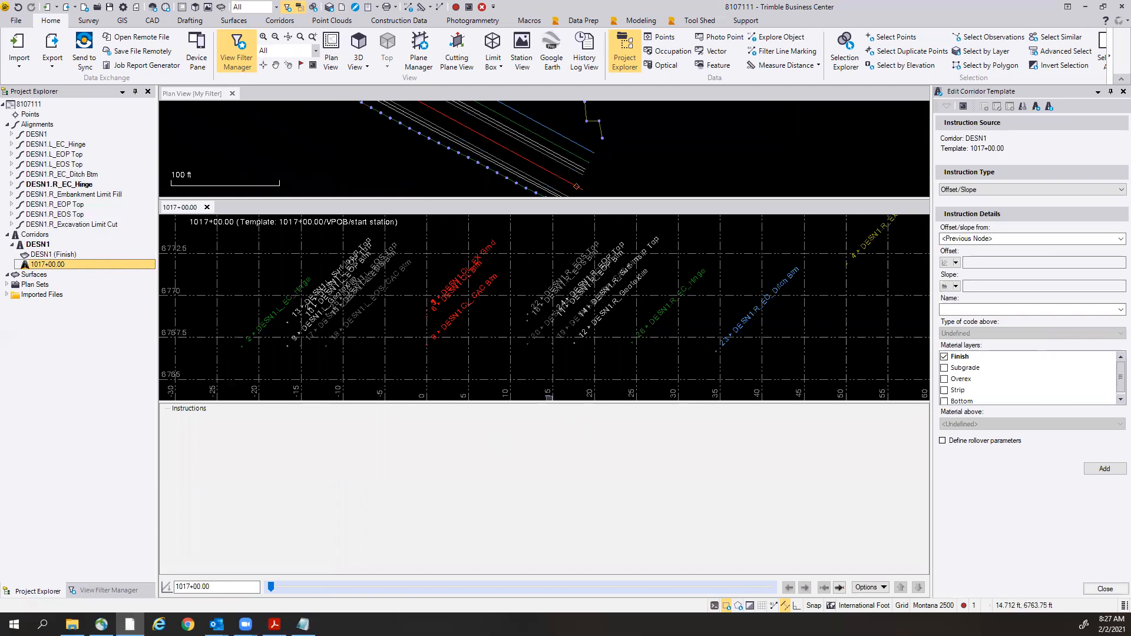
{"action": "left_click_drag", "start_coordinate": [551, 402], "coordinate": [553, 481]}
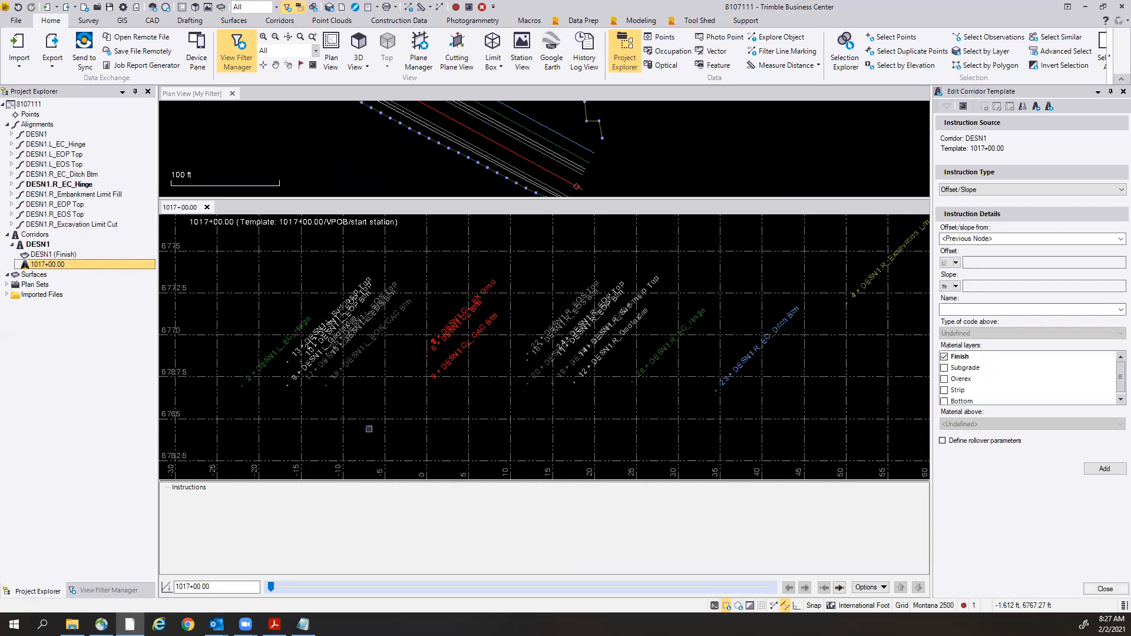
Examine the labeled reference line points across template 1017+00.00, including the overlapping centerline points, and close the template editor.
{"action": "scroll", "coordinate": [507, 314], "scroll_direction": "up", "scroll_amount": 3}
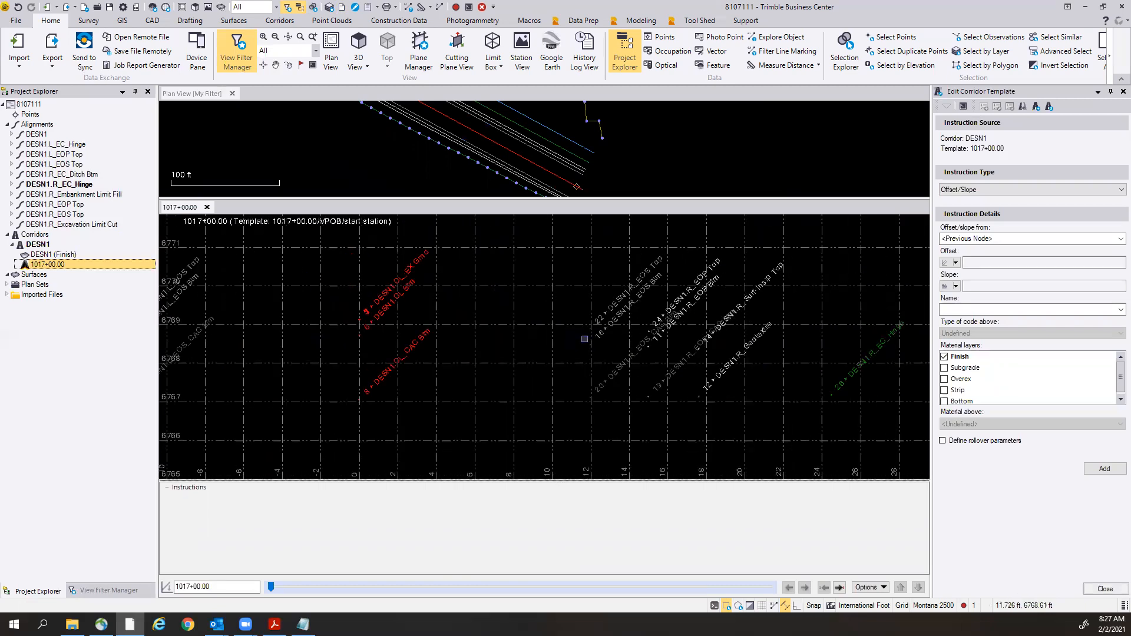
{"action": "scroll", "coordinate": [585, 339], "scroll_direction": "down", "scroll_amount": 3}
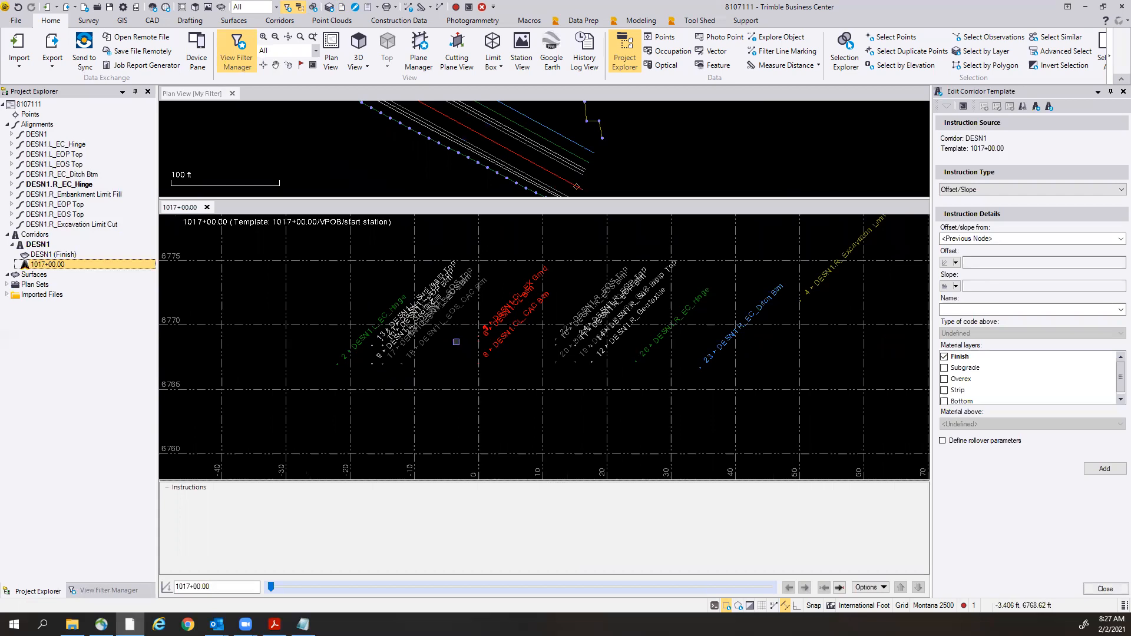
{"action": "scroll", "coordinate": [456, 342], "scroll_direction": "up", "scroll_amount": 4}
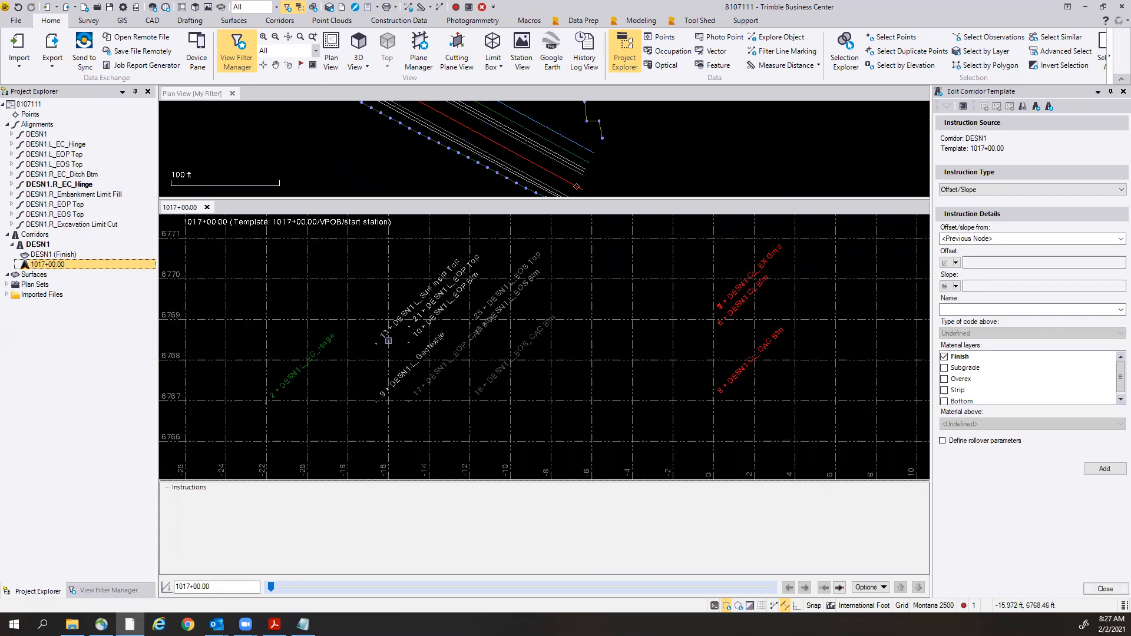
{"action": "scroll", "coordinate": [389, 341], "scroll_direction": "down", "scroll_amount": 2}
{"action": "scroll", "coordinate": [770, 351], "scroll_direction": "down", "scroll_amount": 2}
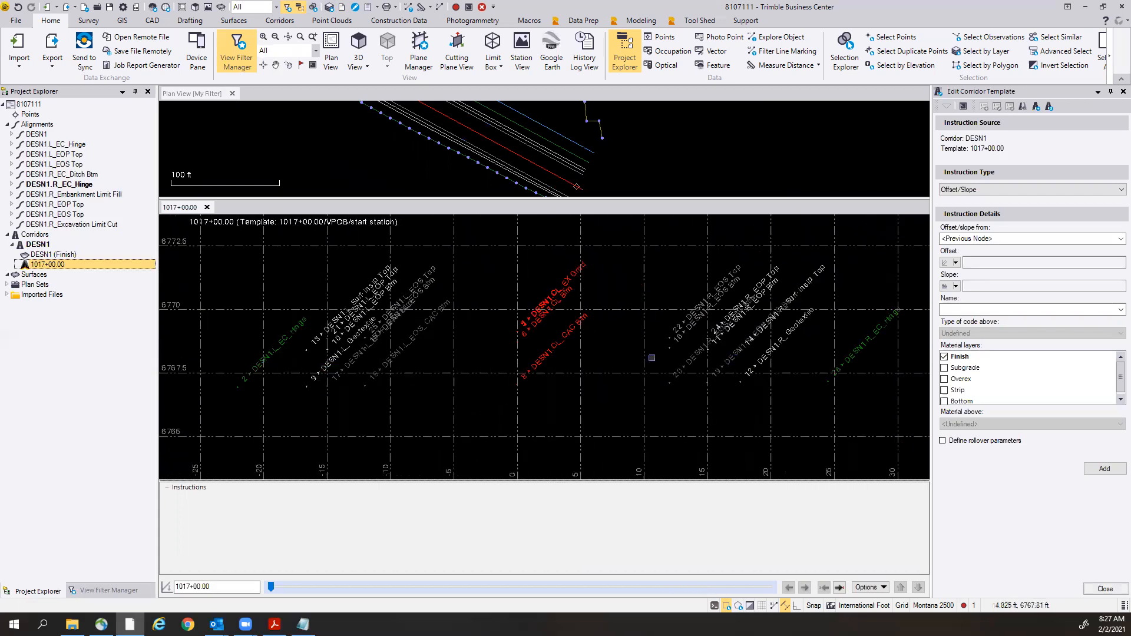
{"action": "scroll", "coordinate": [713, 363], "scroll_direction": "up", "scroll_amount": 3}
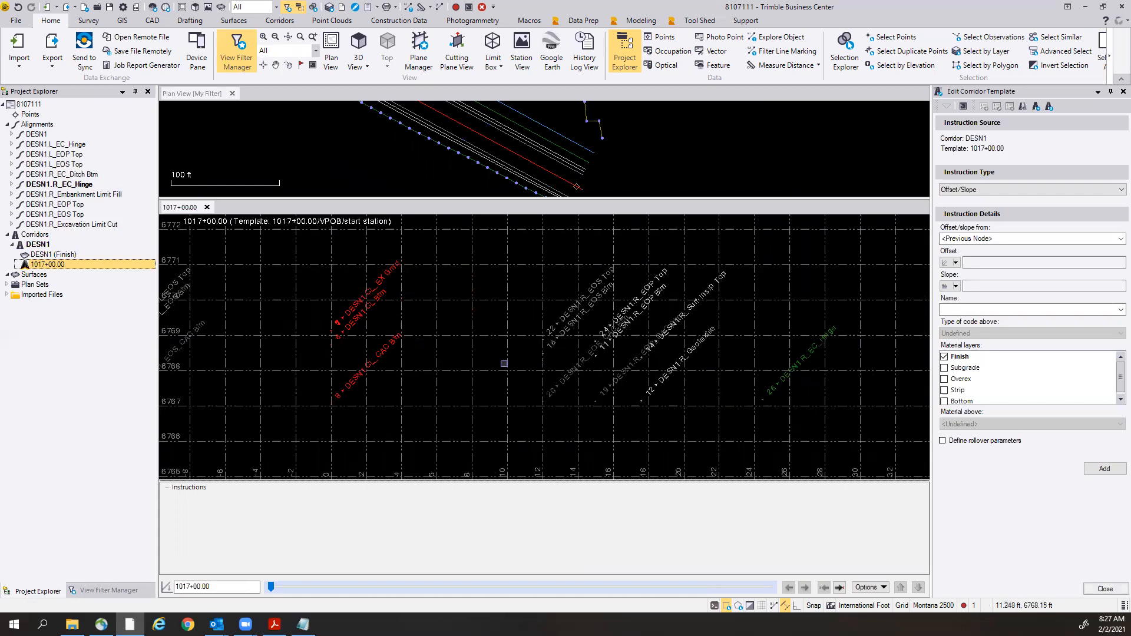
{"action": "scroll", "coordinate": [503, 364], "scroll_direction": "down", "scroll_amount": 1}
{"action": "scroll", "coordinate": [365, 330], "scroll_direction": "up", "scroll_amount": 2}
{"action": "scroll", "coordinate": [365, 330], "scroll_direction": "up", "scroll_amount": 8}
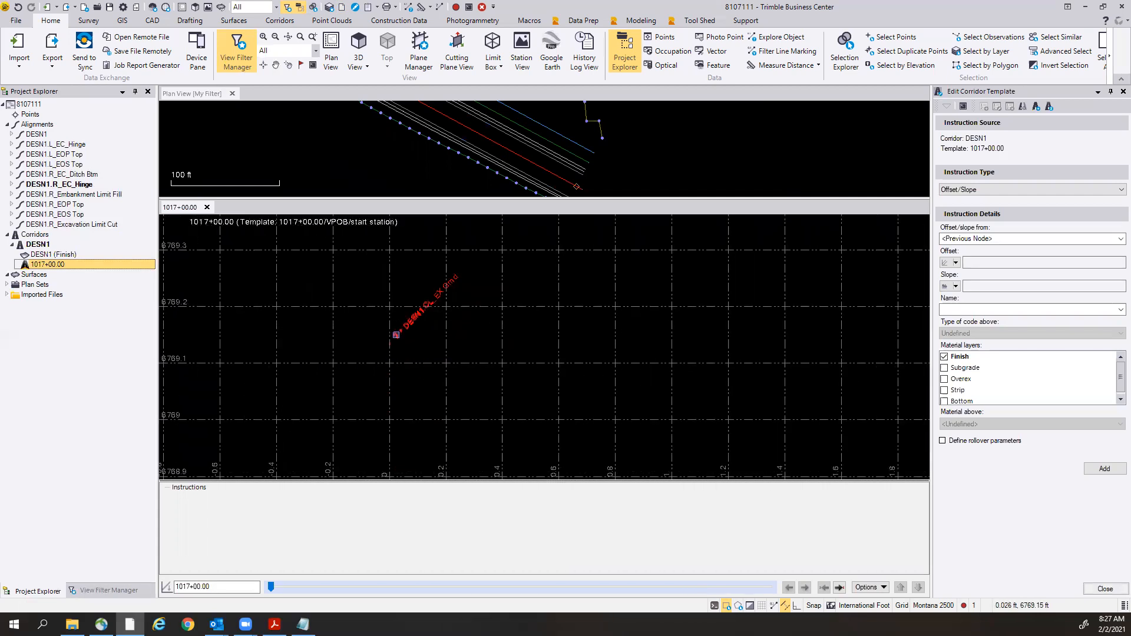
{"action": "scroll", "coordinate": [387, 339], "scroll_direction": "up", "scroll_amount": 2}
{"action": "scroll", "coordinate": [387, 339], "scroll_direction": "up", "scroll_amount": 6}
{"action": "scroll", "coordinate": [387, 349], "scroll_direction": "down", "scroll_amount": 5}
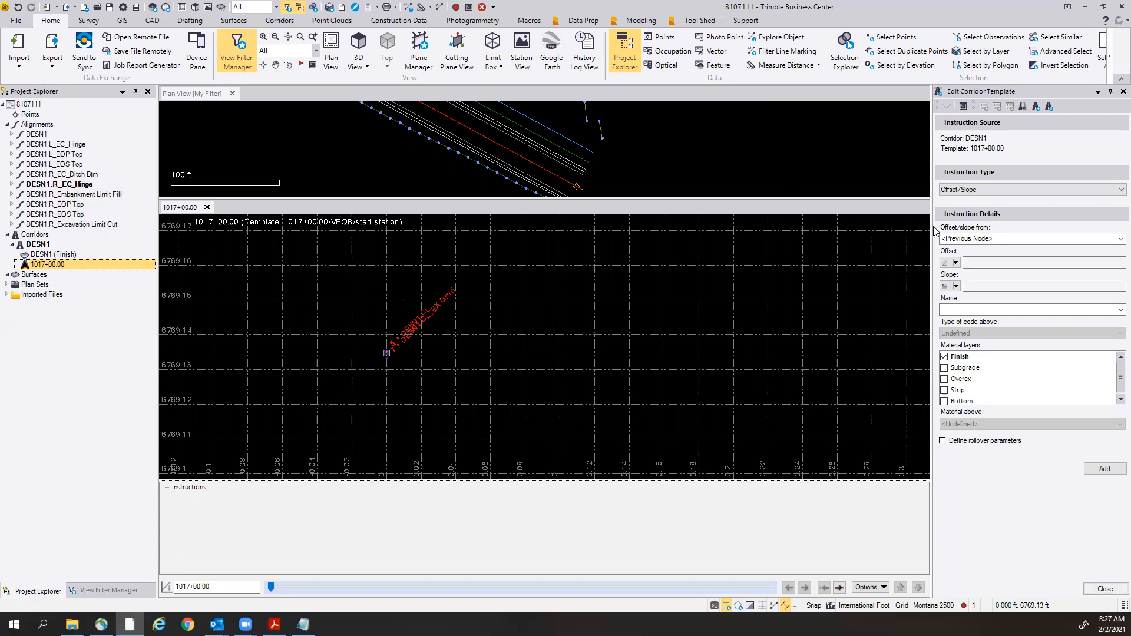
{"action": "scroll", "coordinate": [388, 353], "scroll_direction": "down", "scroll_amount": 3}
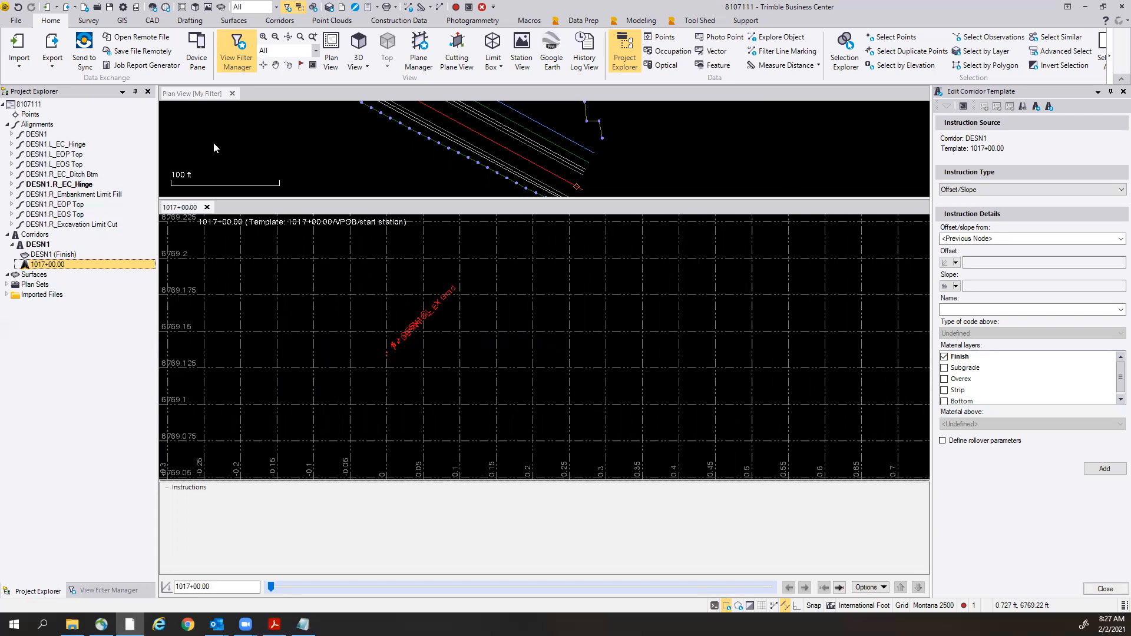
{"action": "left_click", "coordinate": [1123, 92]}
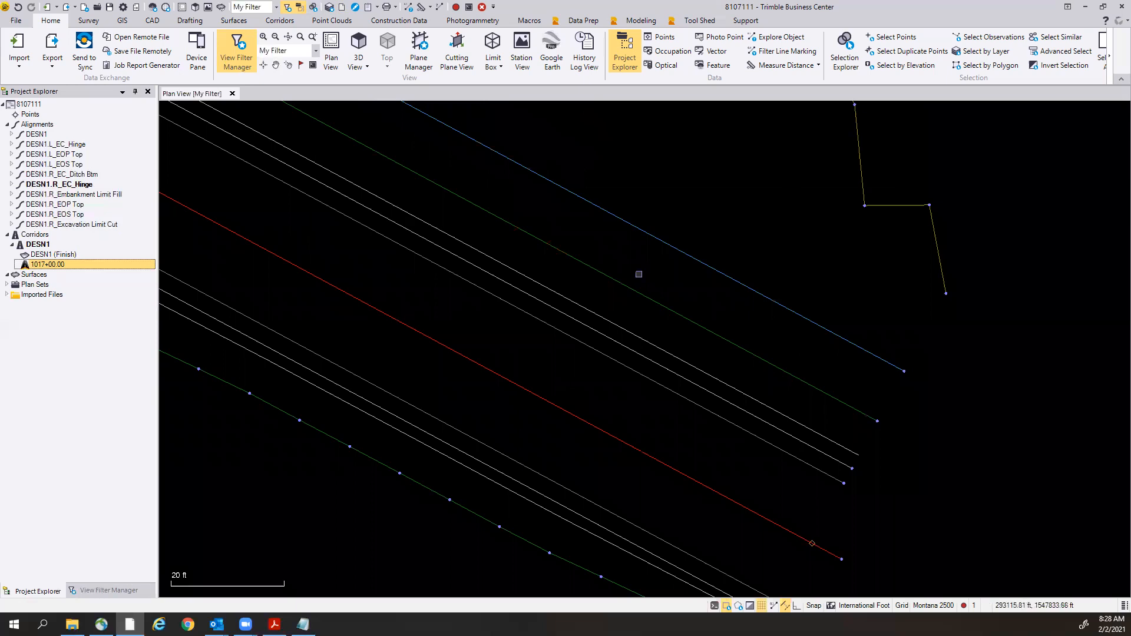
Open a 3D view of the road and delete the DESN1.CL_EX Grnd 3D polyline overlapping the centerline.
{"action": "left_click", "coordinate": [358, 42]}
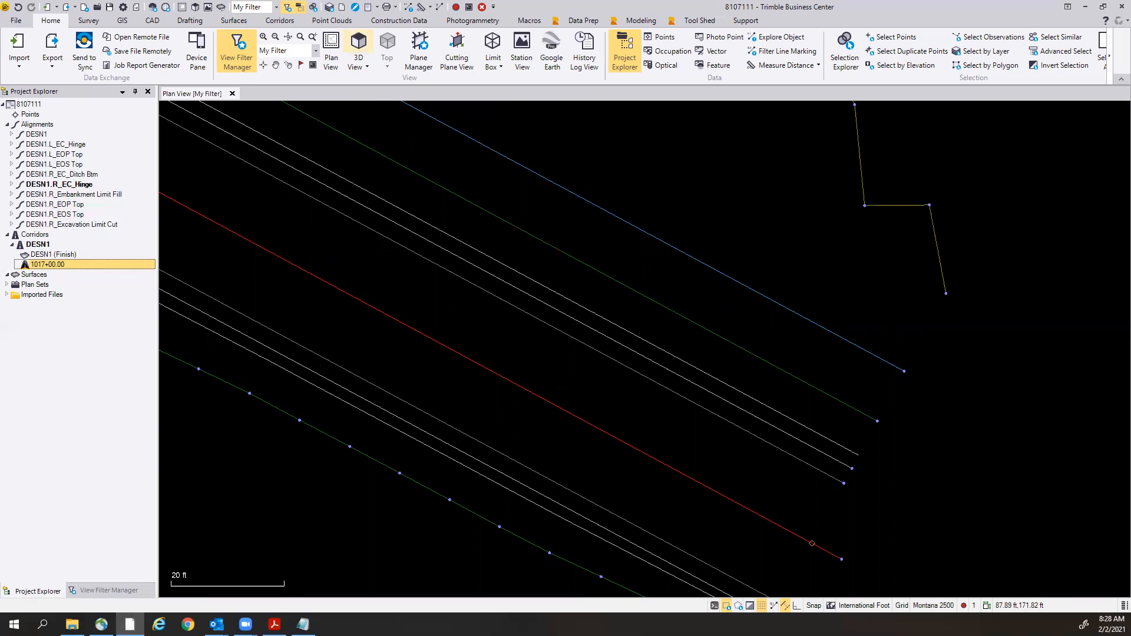
{"action": "right_click_drag", "start_coordinate": [833, 532], "coordinate": [775, 455]}
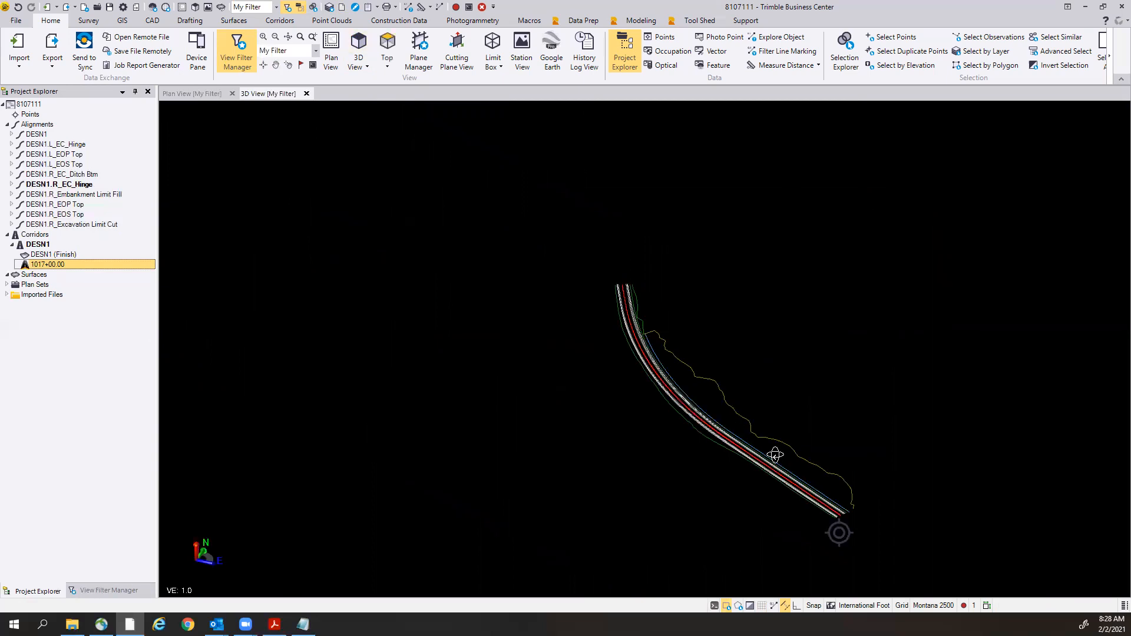
{"action": "scroll", "coordinate": [834, 517], "scroll_direction": "up", "scroll_amount": 3}
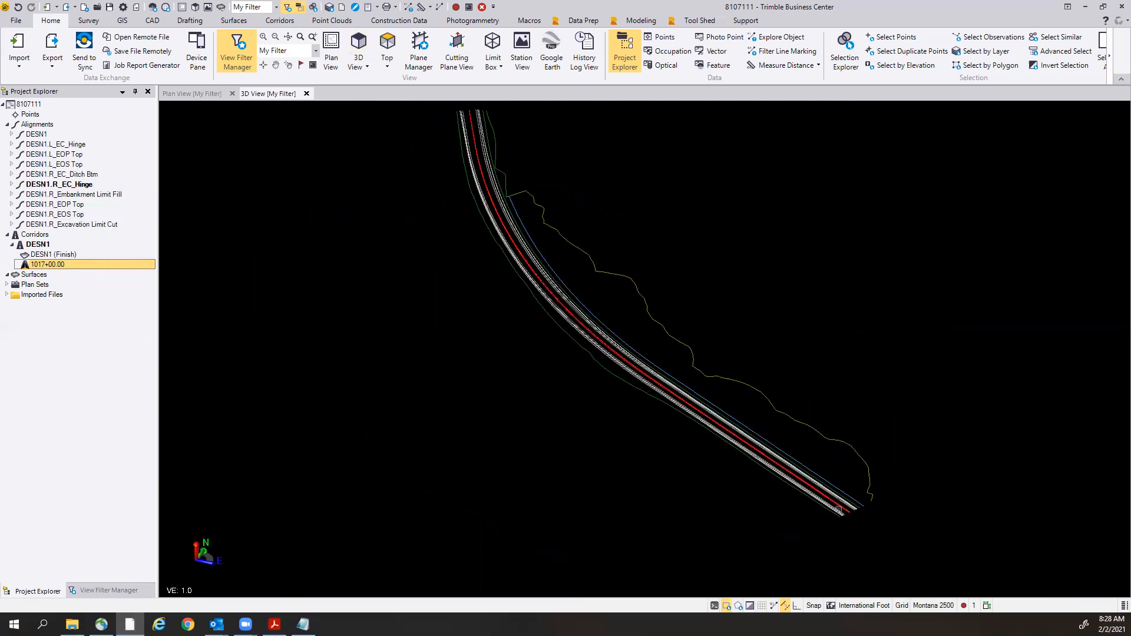
{"action": "scroll", "coordinate": [840, 510], "scroll_direction": "up", "scroll_amount": 5}
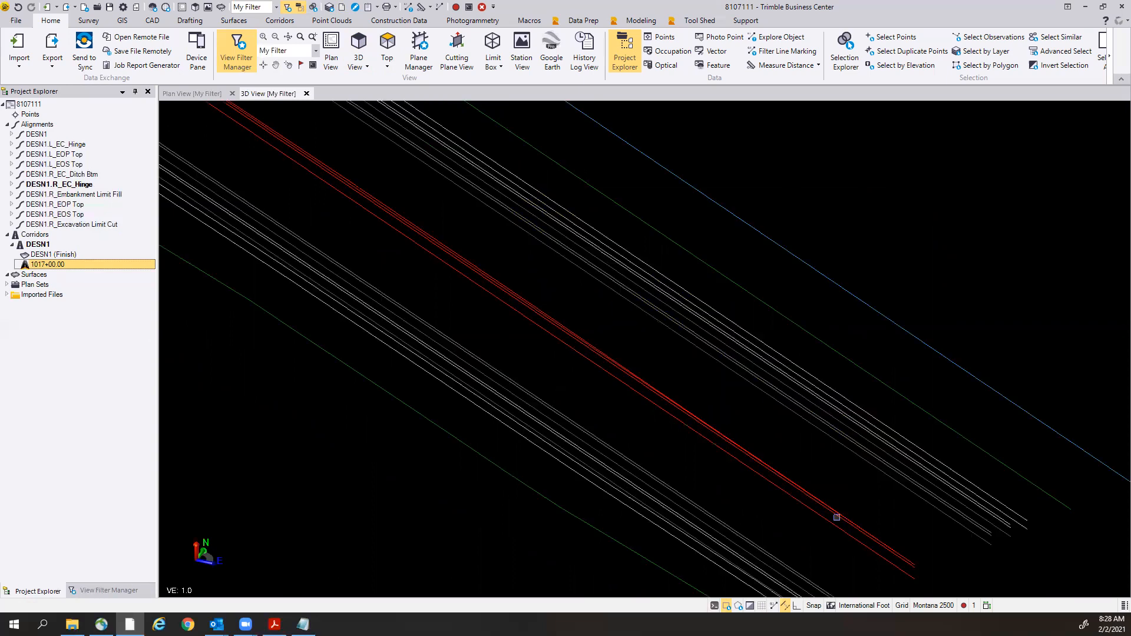
{"action": "left_click", "coordinate": [837, 498]}
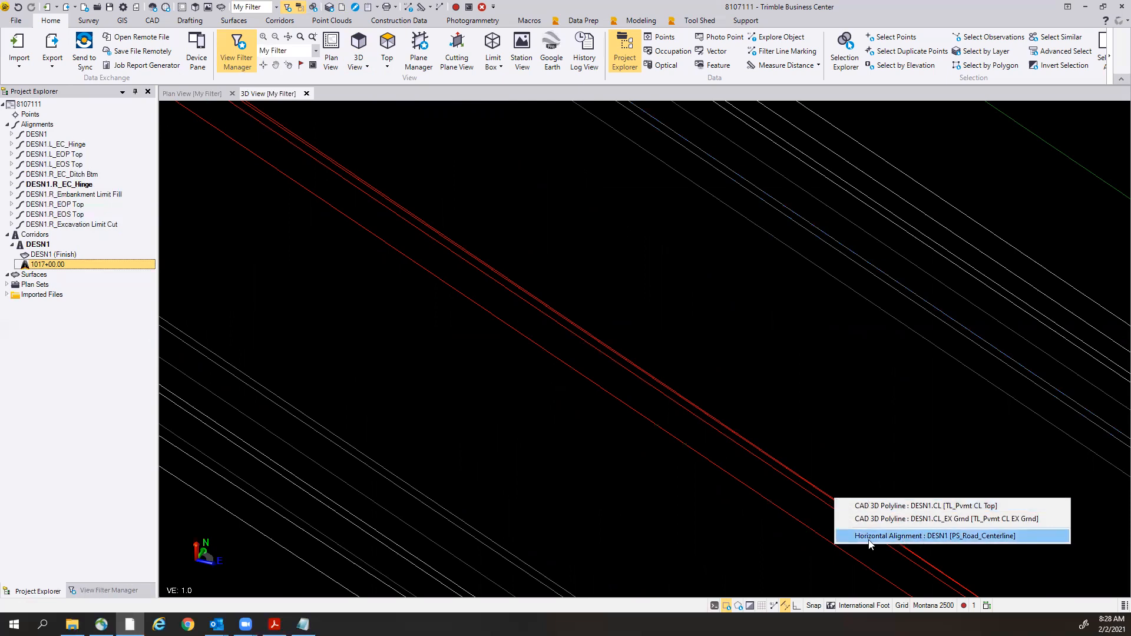
{"action": "left_click", "coordinate": [962, 519]}
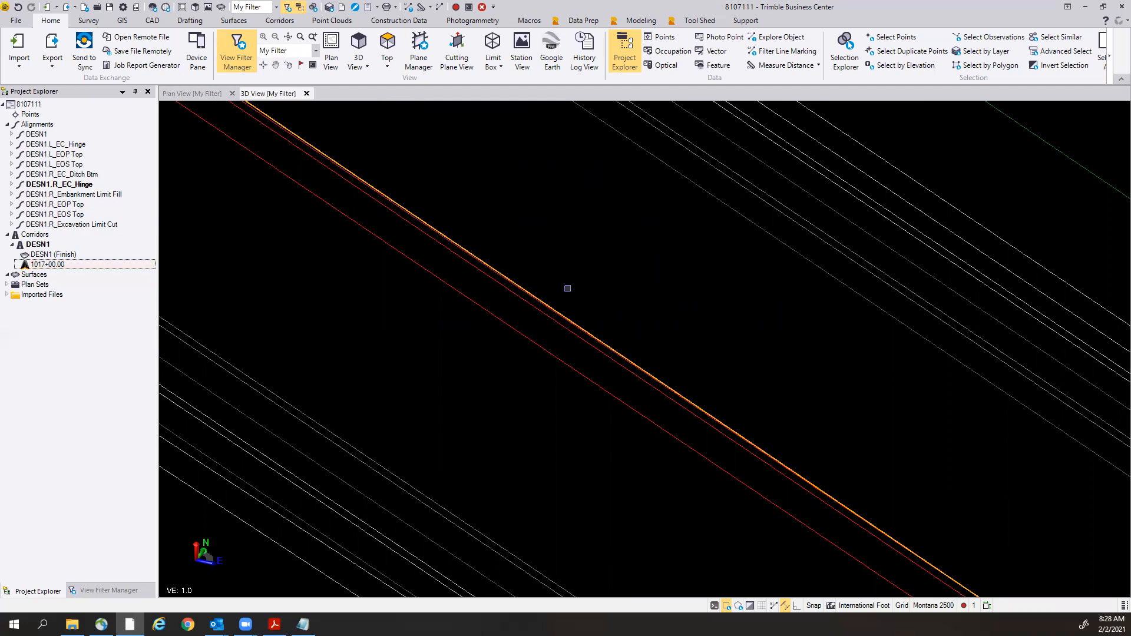
{"action": "scroll", "coordinate": [567, 288], "scroll_direction": "down", "scroll_amount": 3}
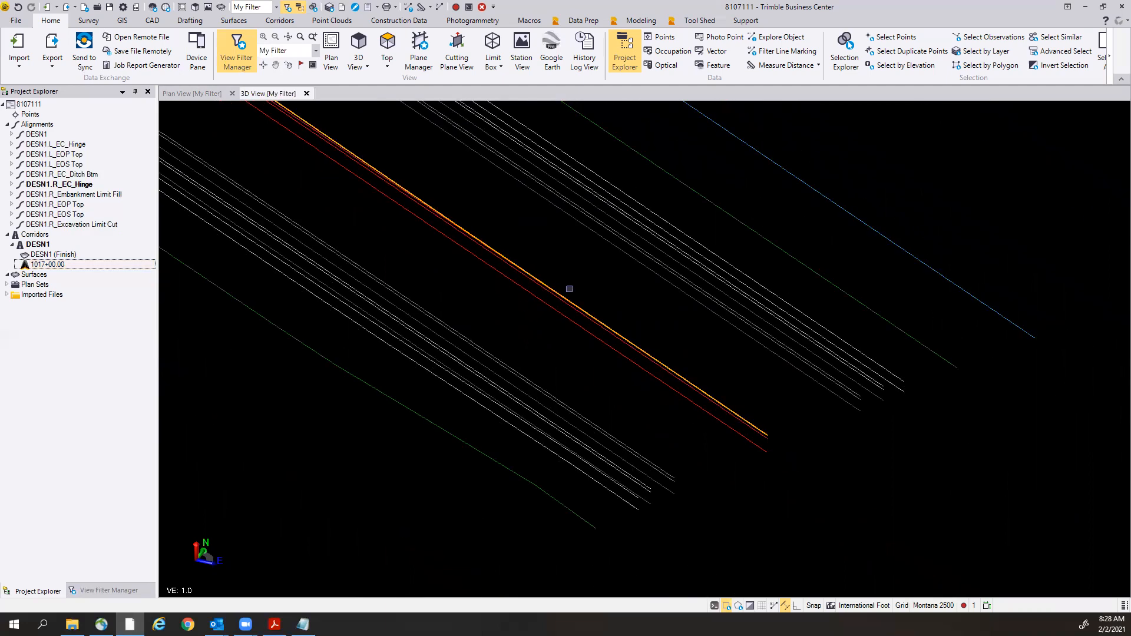
{"action": "scroll", "coordinate": [569, 289], "scroll_direction": "up", "scroll_amount": 2}
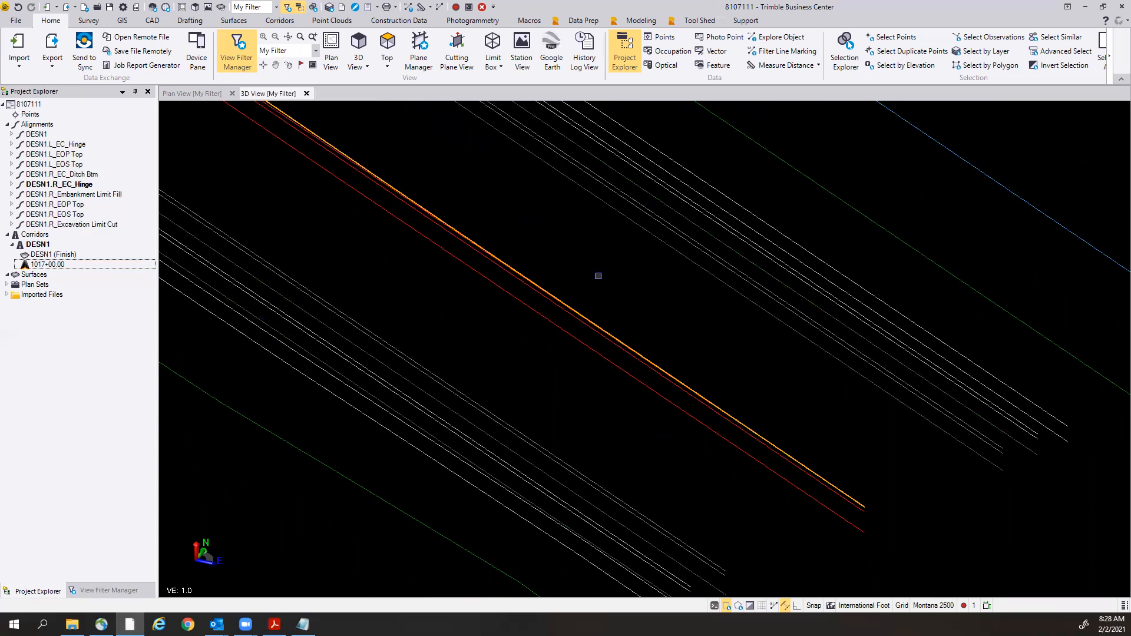
{"action": "scroll", "coordinate": [471, 303], "scroll_direction": "down", "scroll_amount": 2}
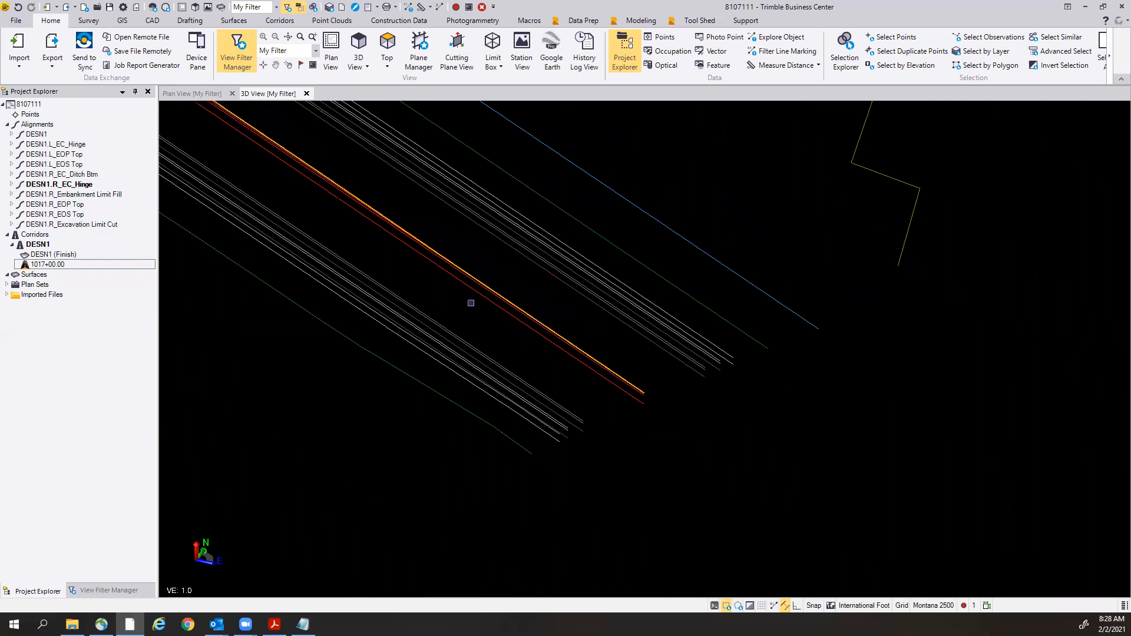
{"action": "scroll", "coordinate": [470, 303], "scroll_direction": "up", "scroll_amount": 5}
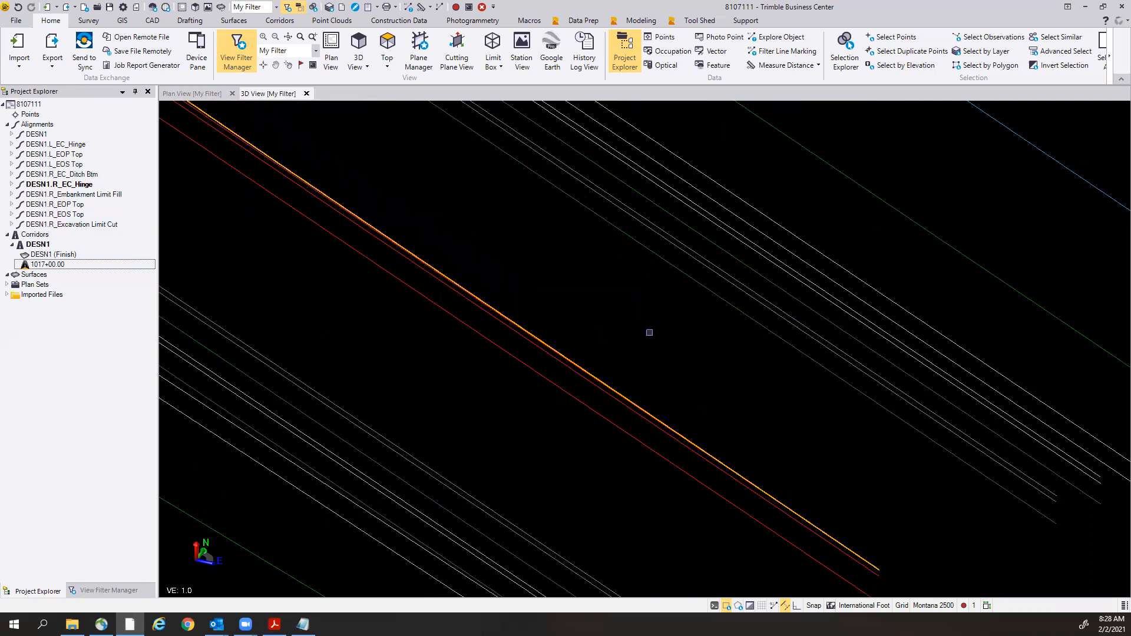
{"action": "right_click", "coordinate": [569, 323]}
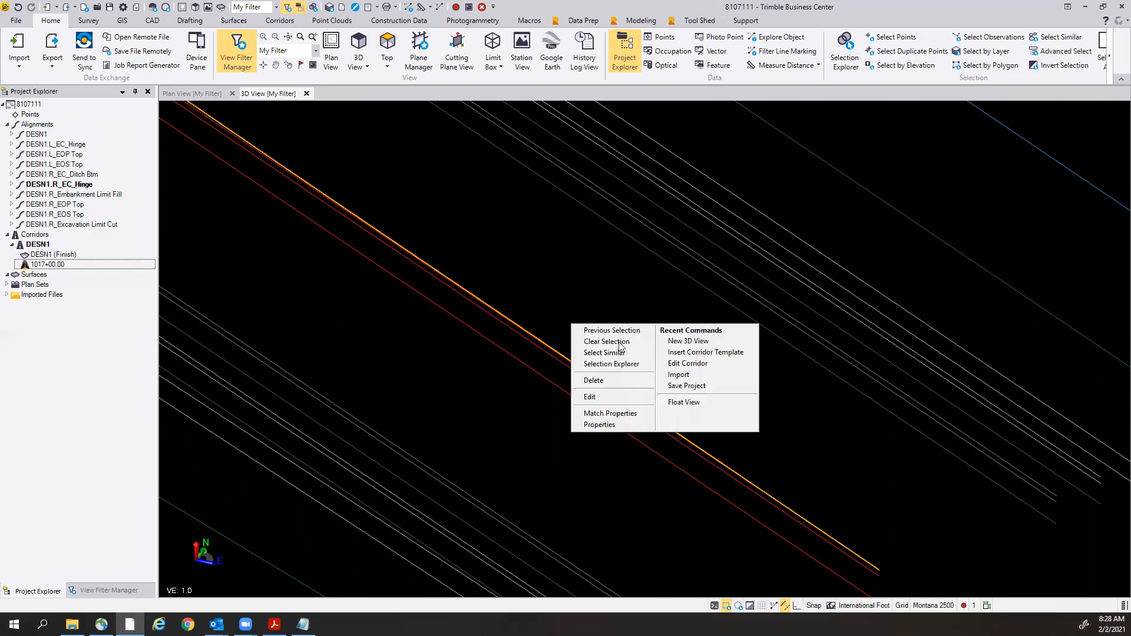
{"action": "left_click", "coordinate": [603, 381]}
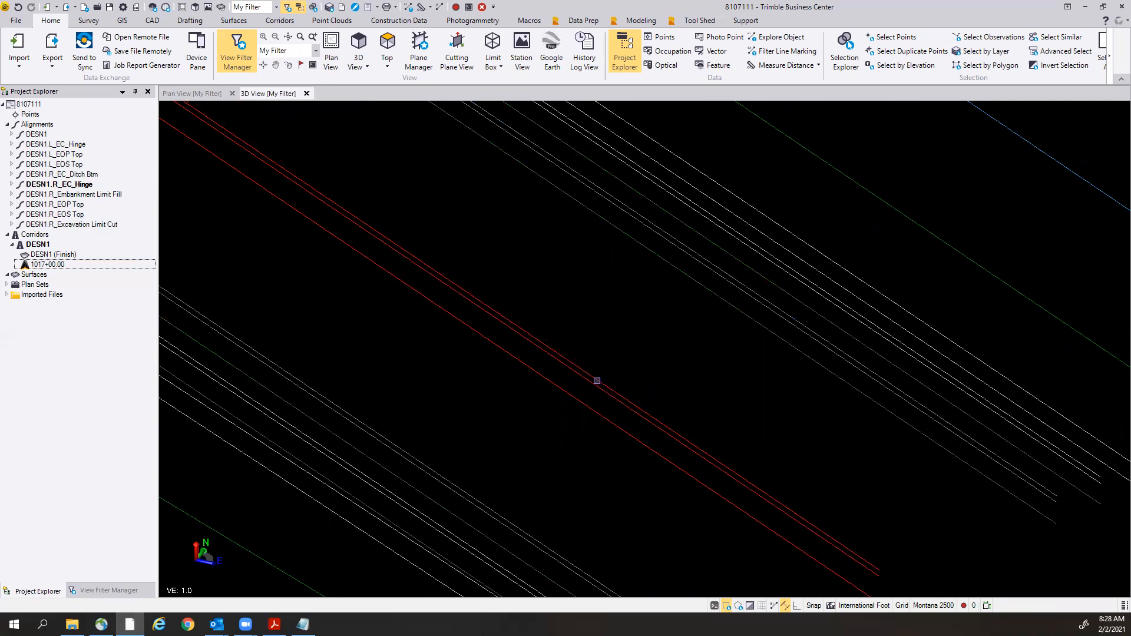
Delete the DESN1.CL 3D polyline on layer TL_Pvmt CL Top, check the remaining lines and close the 3D view.
{"action": "scroll", "coordinate": [590, 377], "scroll_direction": "up", "scroll_amount": 3}
{"action": "left_click", "coordinate": [590, 377]}
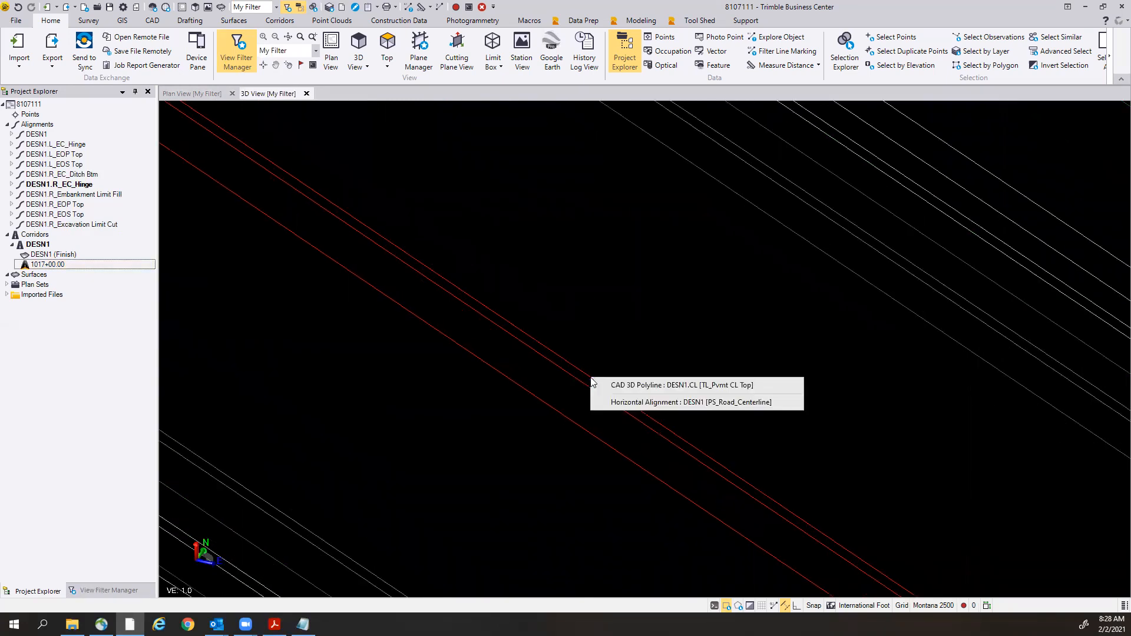
{"action": "left_click", "coordinate": [710, 385]}
{"action": "right_click", "coordinate": [628, 356]}
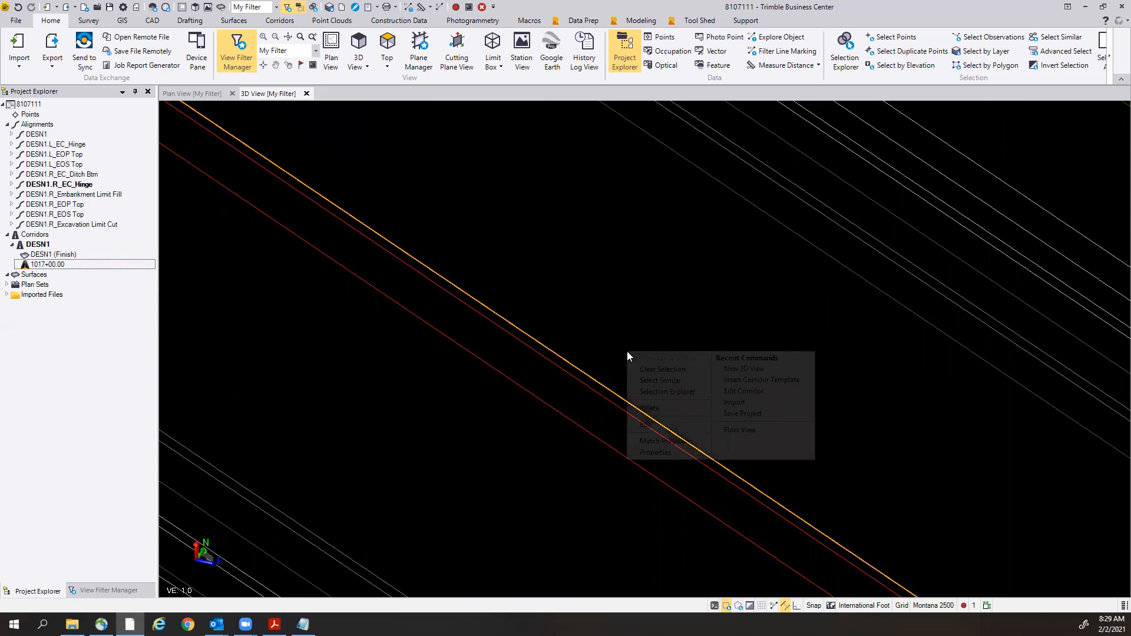
{"action": "left_click", "coordinate": [672, 408]}
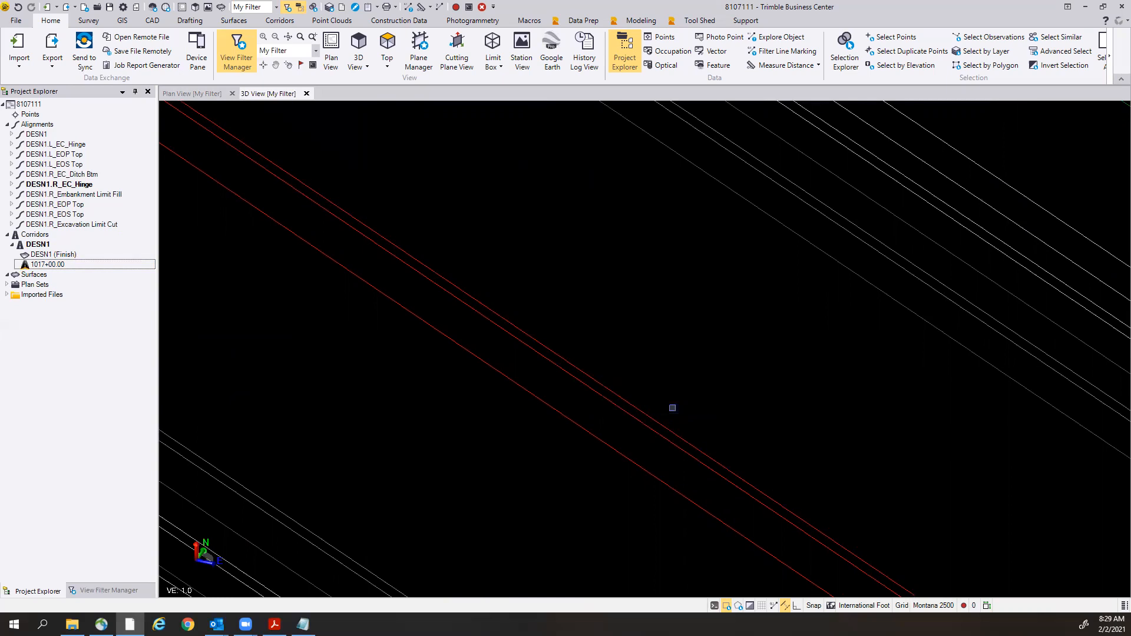
{"action": "scroll", "coordinate": [672, 408], "scroll_direction": "down", "scroll_amount": 2}
{"action": "scroll", "coordinate": [673, 408], "scroll_direction": "down", "scroll_amount": 2}
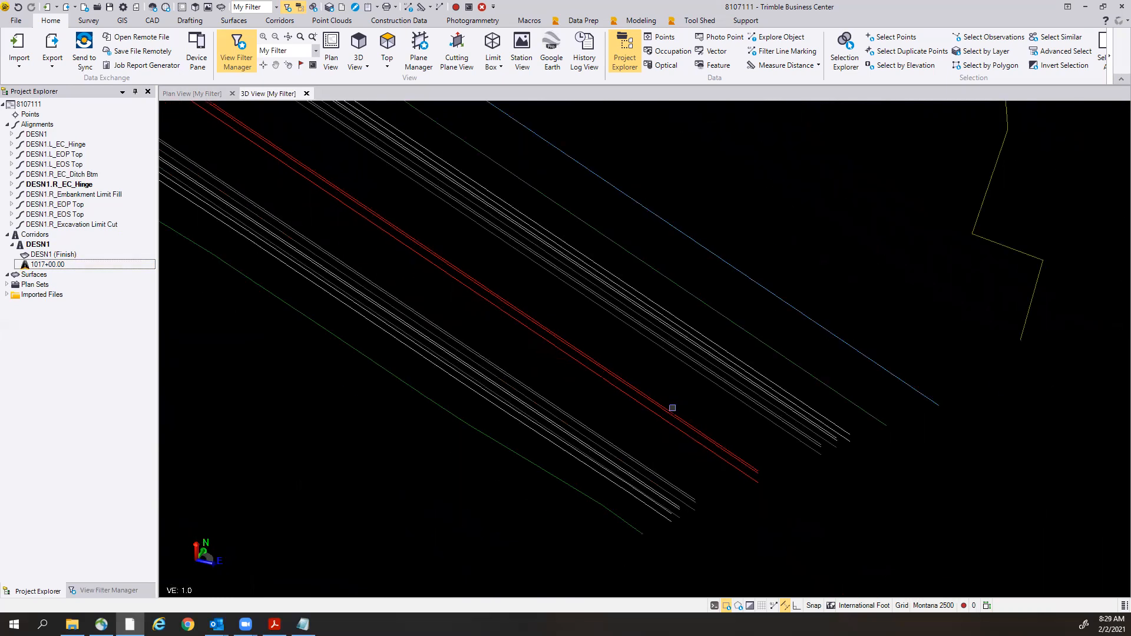
{"action": "right_click_drag", "start_coordinate": [669, 405], "coordinate": [628, 389]}
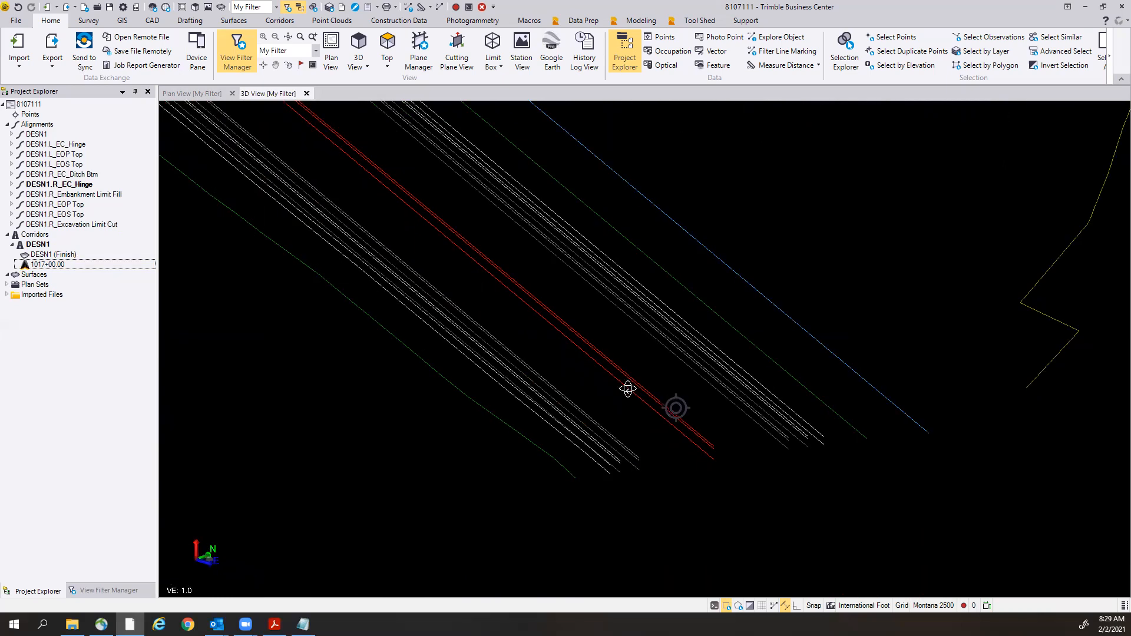
{"action": "scroll", "coordinate": [692, 411], "scroll_direction": "up", "scroll_amount": 3}
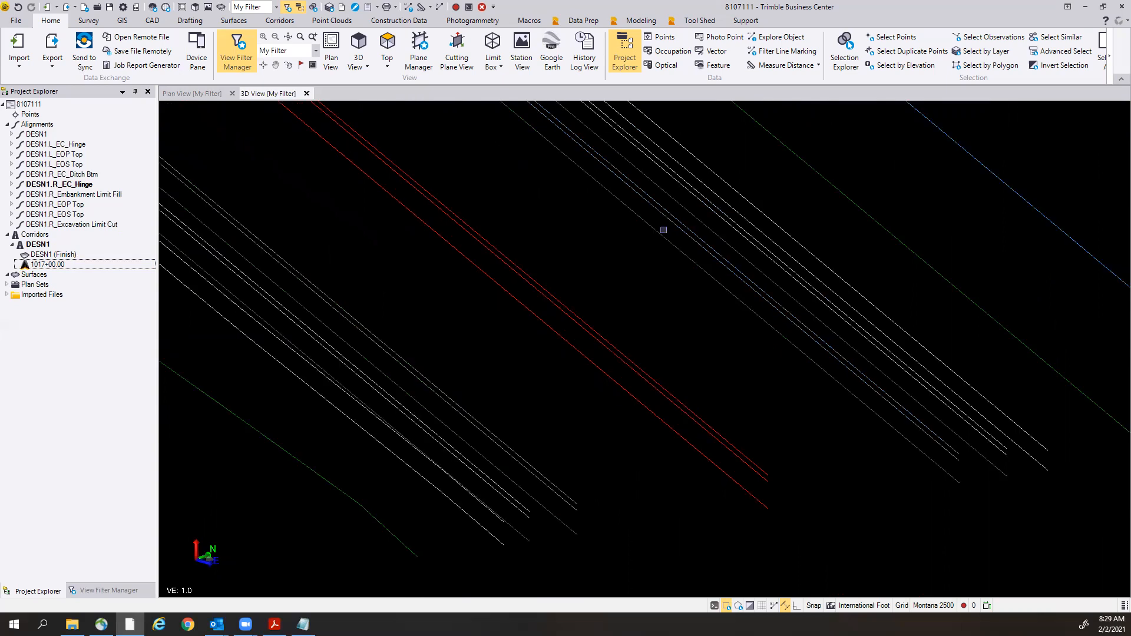
{"action": "left_click", "coordinate": [307, 95]}
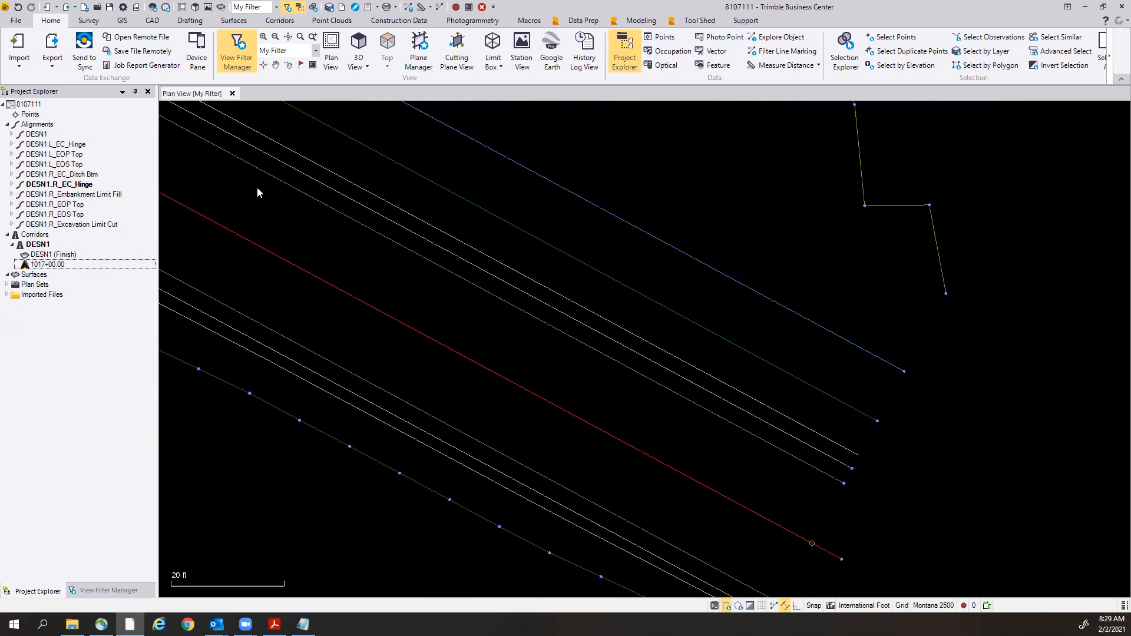
Open template 1017+00.00 for editing in an enlarged cross-section view and move the preview station to 1018+87.63.
{"action": "right_click", "coordinate": [39, 266]}
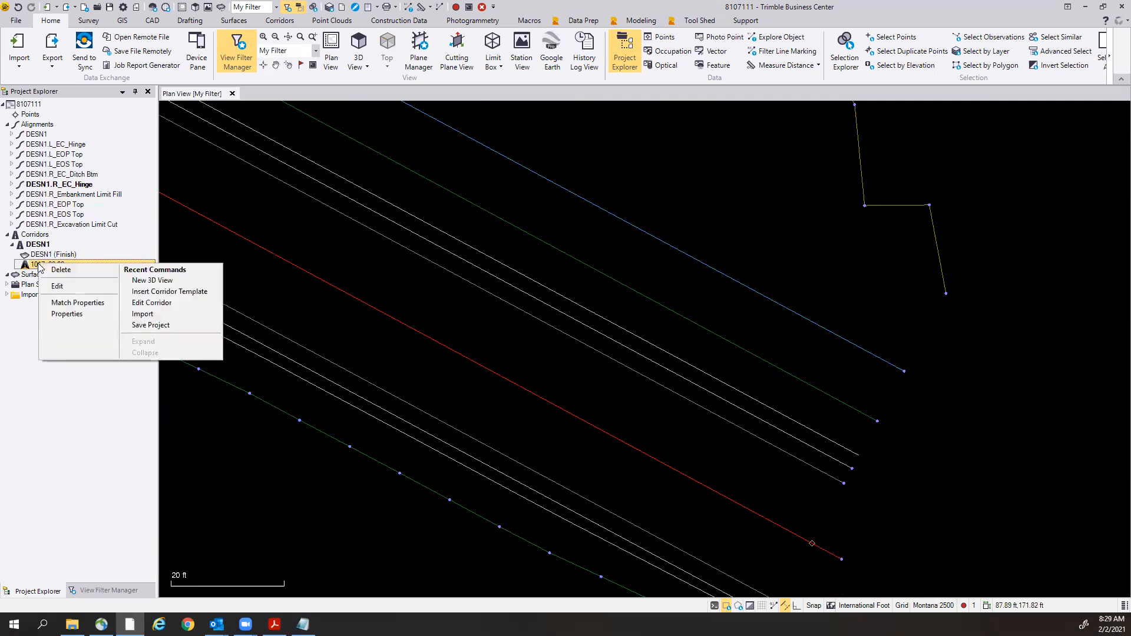
{"action": "left_click", "coordinate": [59, 287]}
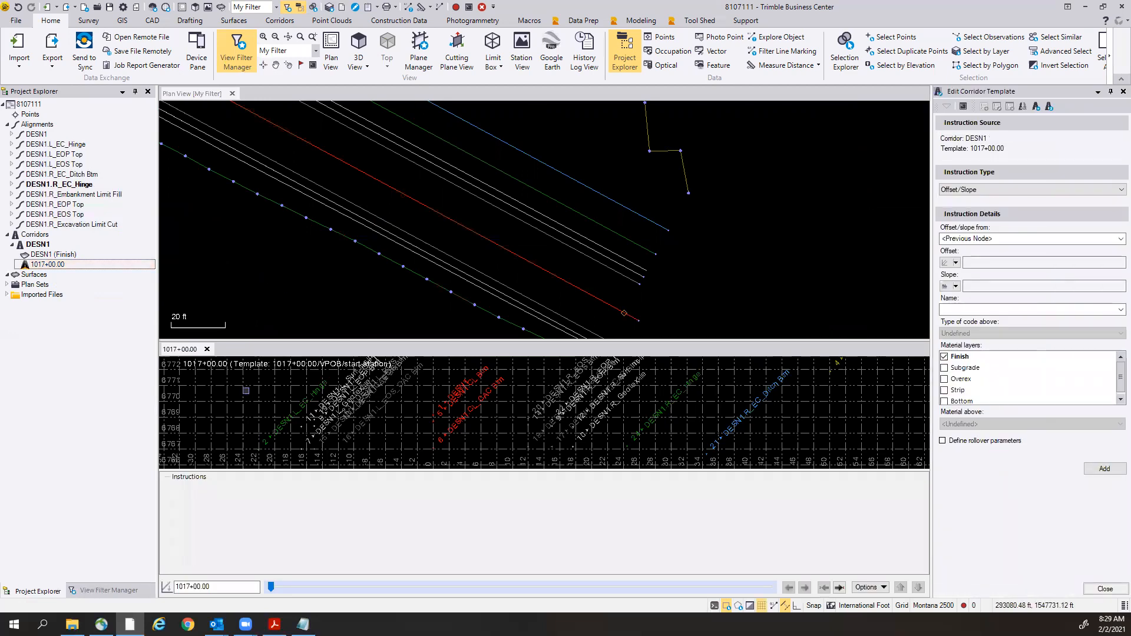
{"action": "left_click_drag", "start_coordinate": [323, 339], "coordinate": [326, 151]}
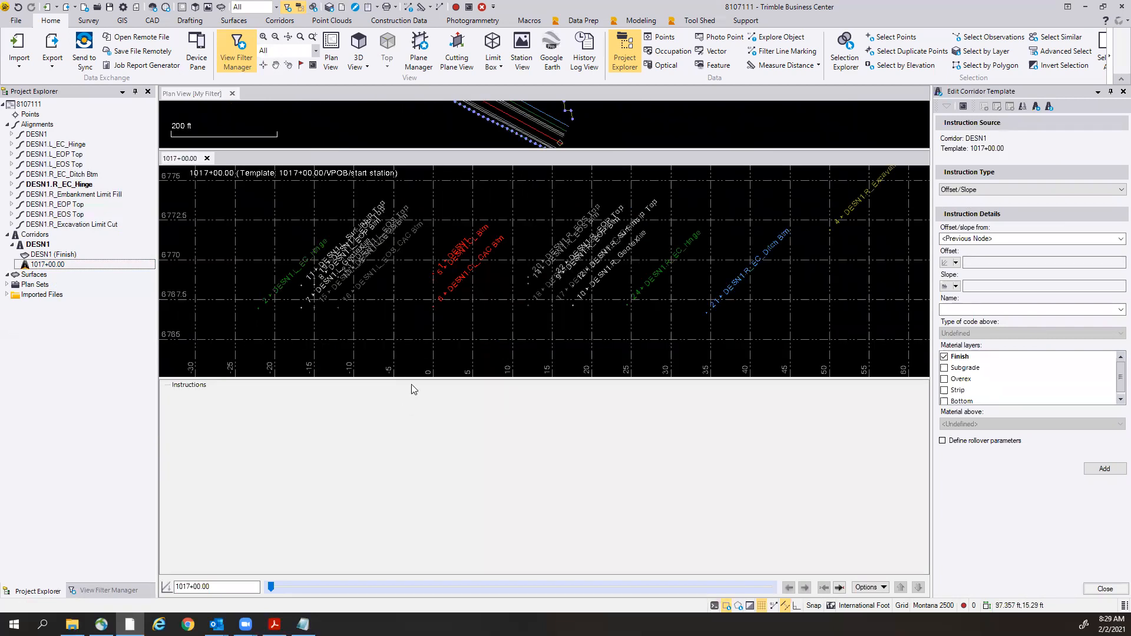
{"action": "left_click_drag", "start_coordinate": [412, 379], "coordinate": [412, 478]}
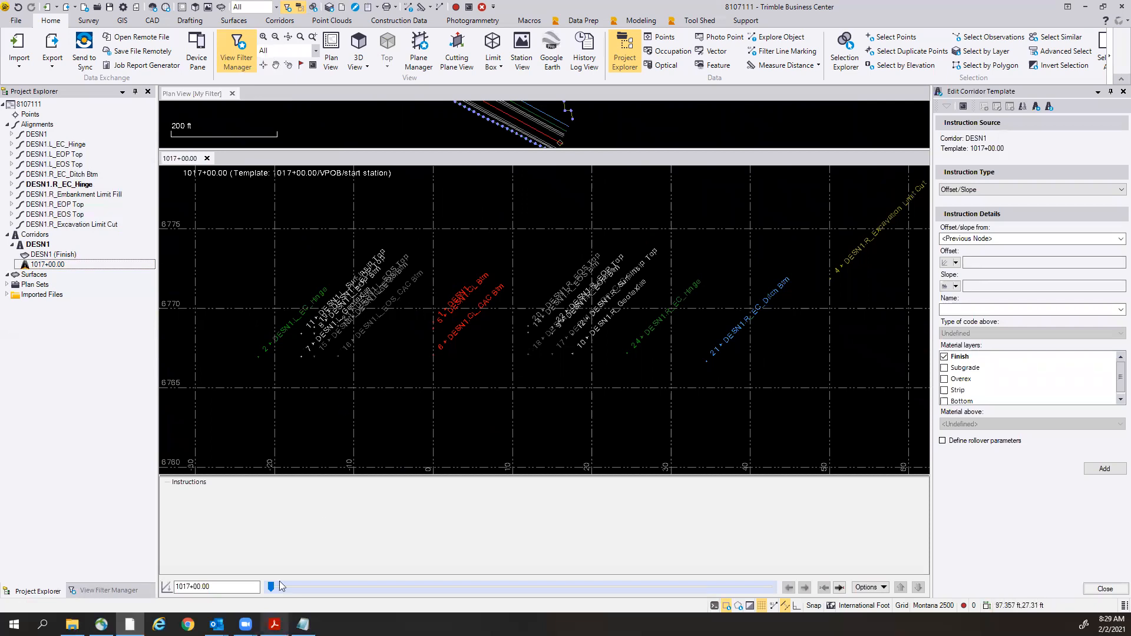
{"action": "left_click_drag", "start_coordinate": [271, 588], "coordinate": [311, 591]}
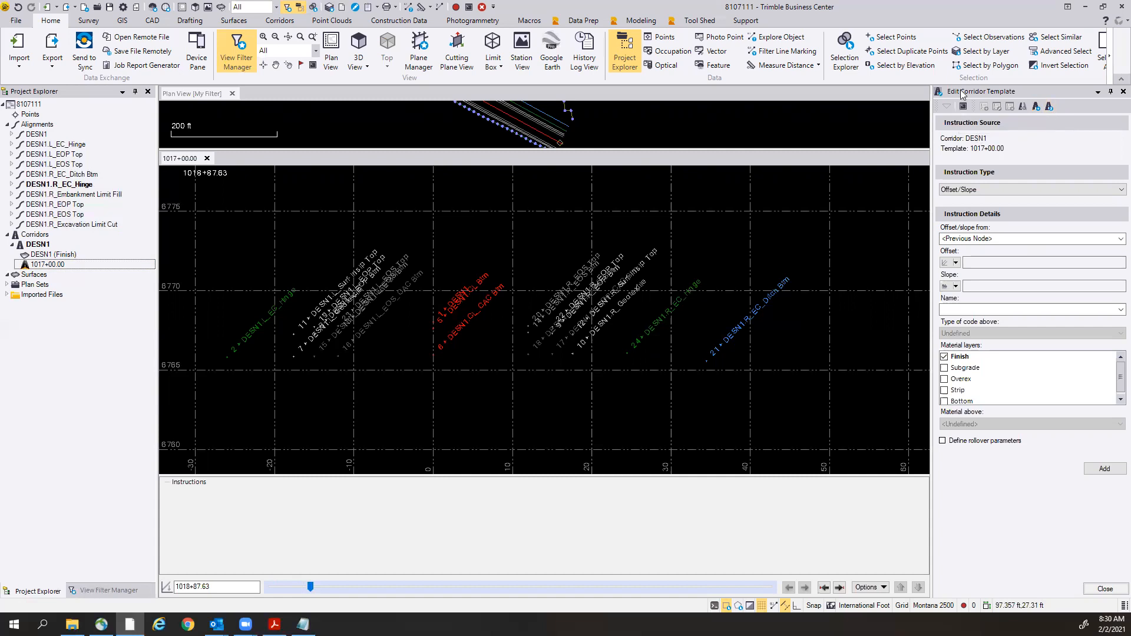
Delete the Overex, Strip and Bottom material layers and add a new material layer named CAC Top.
{"action": "left_click", "coordinate": [1049, 107]}
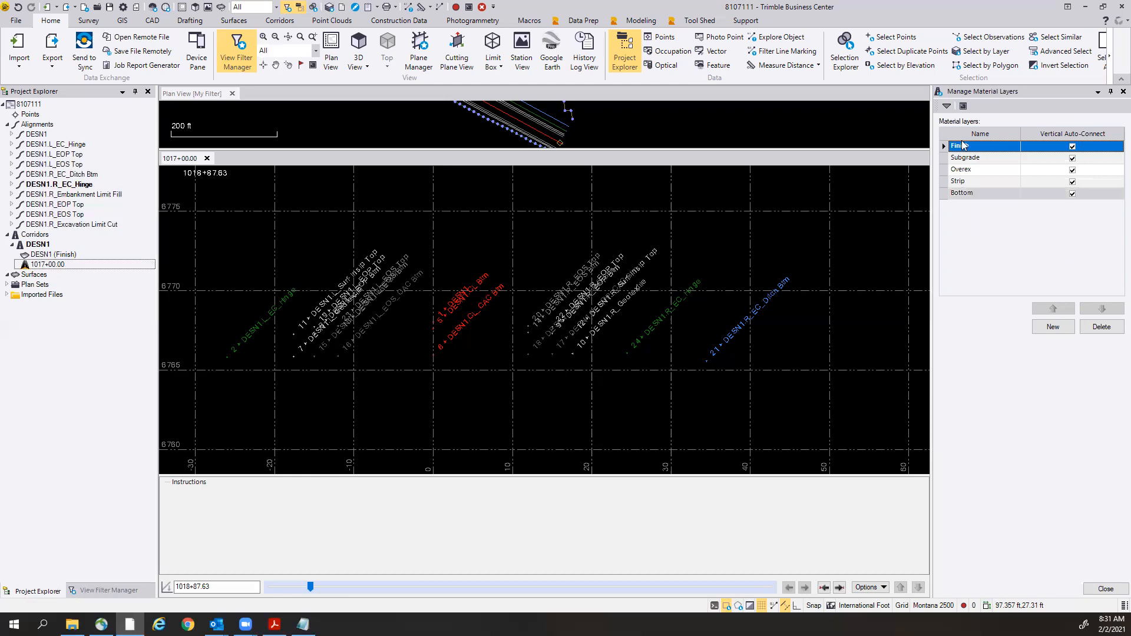
{"action": "left_click", "coordinate": [967, 171]}
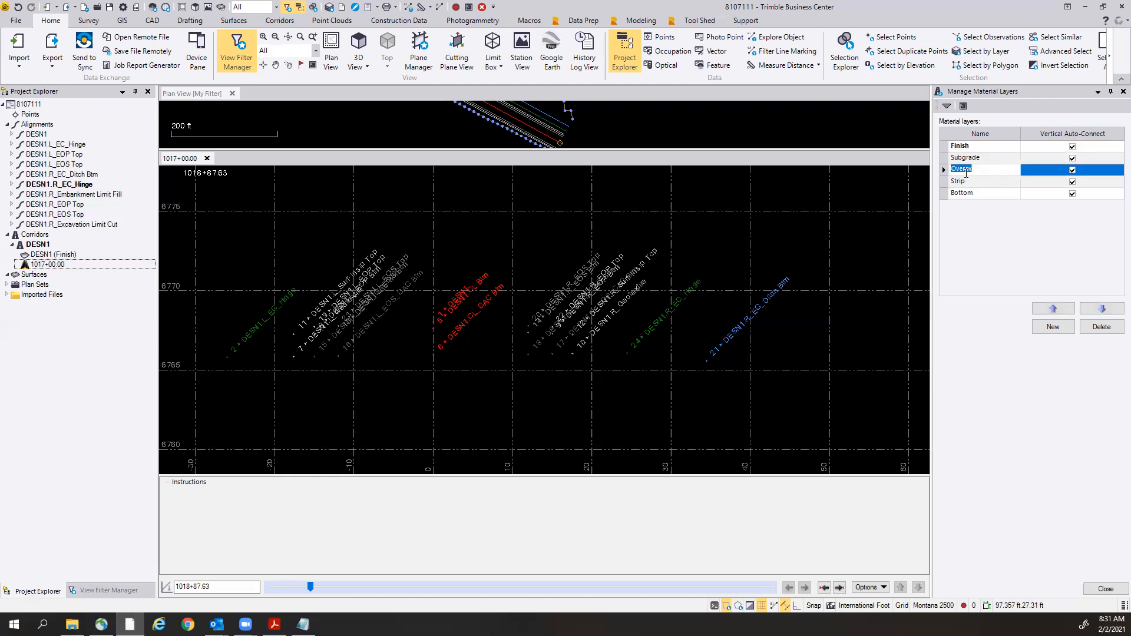
{"action": "left_click", "coordinate": [1041, 172]}
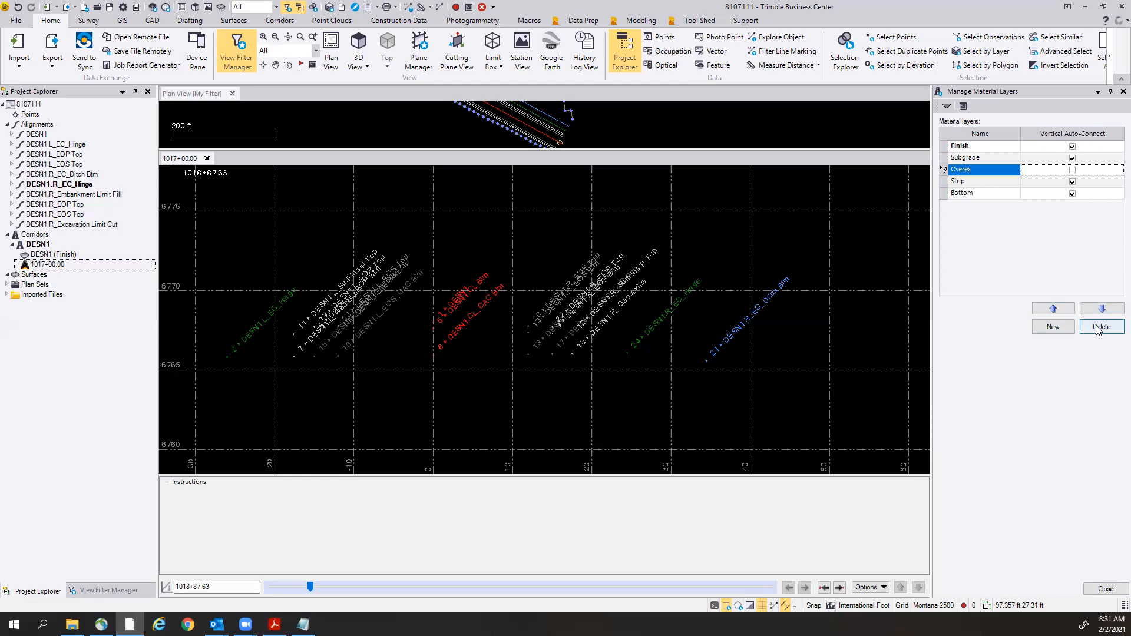
{"action": "left_click", "coordinate": [1098, 329]}
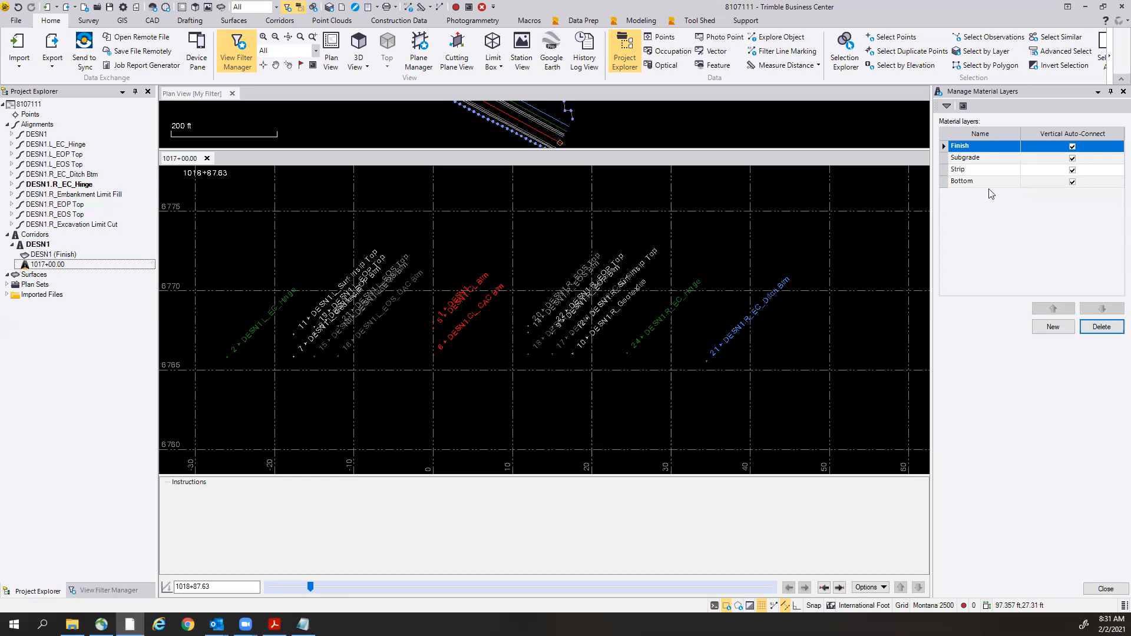
{"action": "left_click", "coordinate": [1103, 327]}
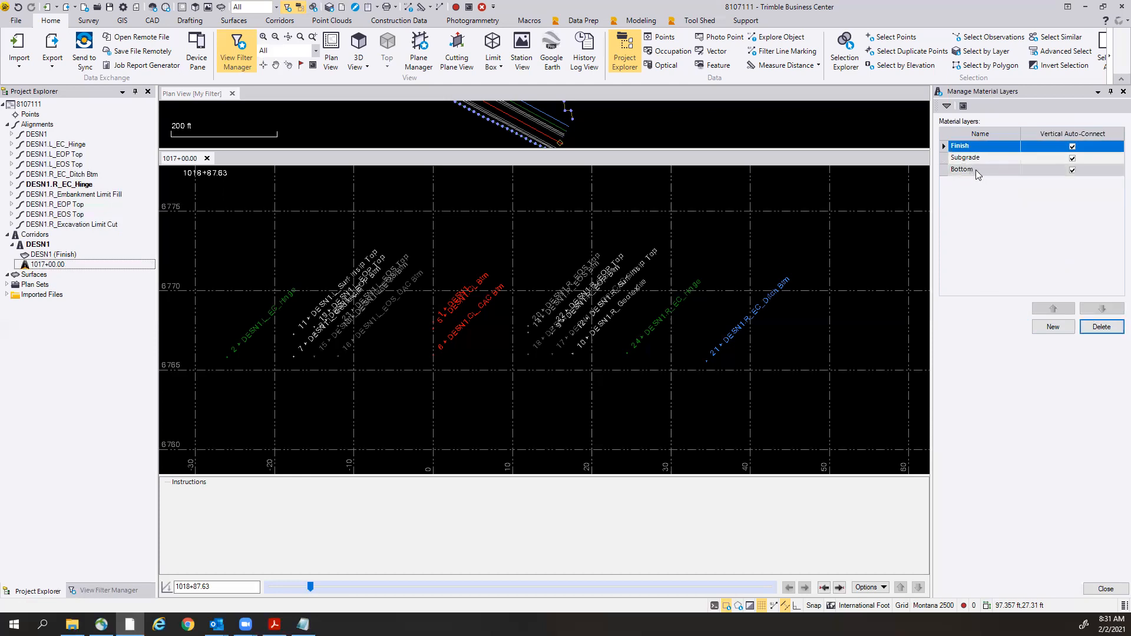
{"action": "left_click", "coordinate": [1000, 171]}
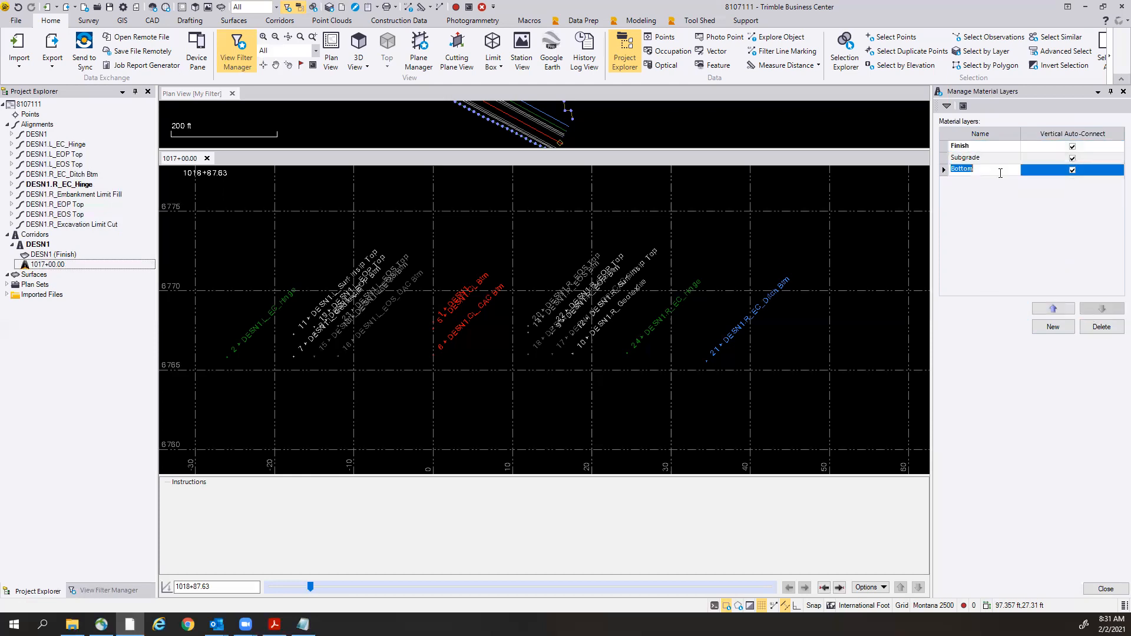
{"action": "left_click", "coordinate": [1102, 328]}
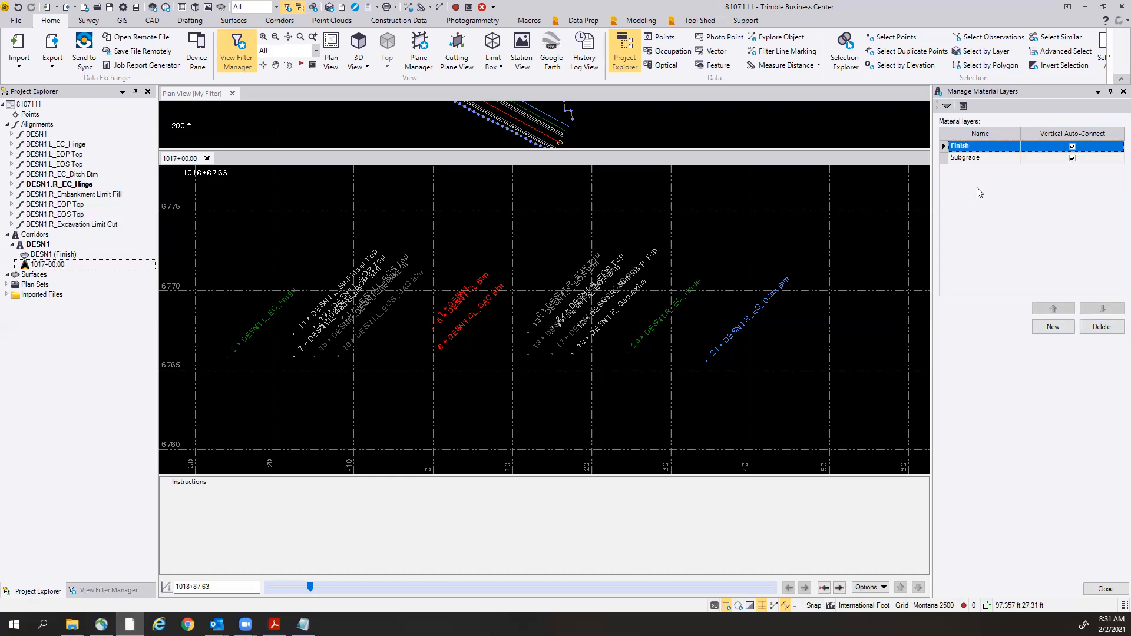
{"action": "left_click", "coordinate": [1055, 328]}
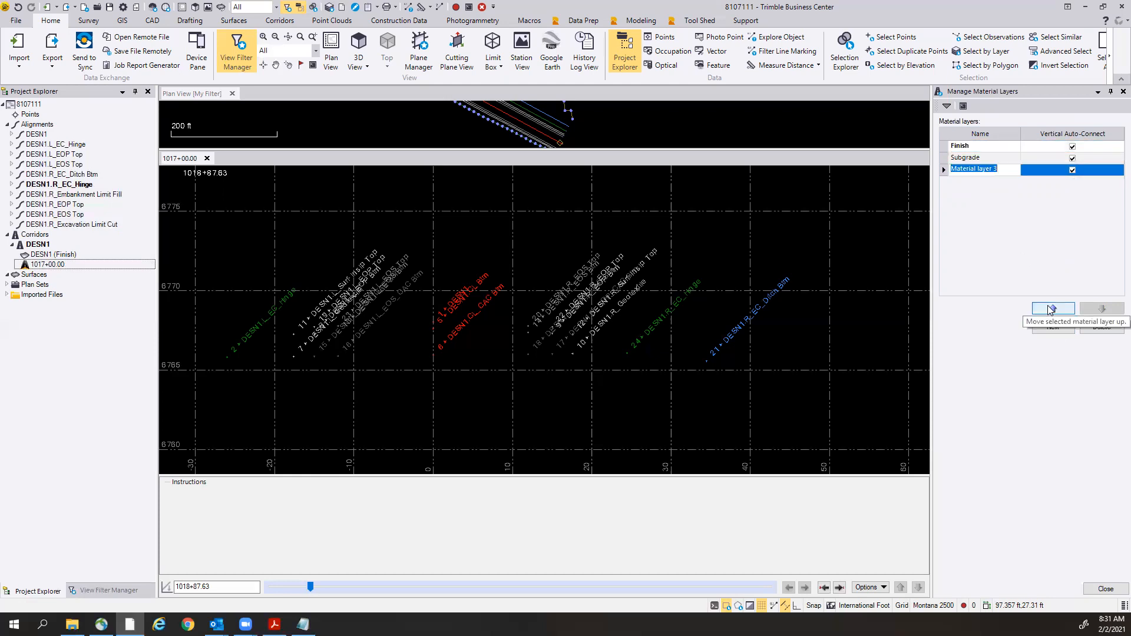
{"action": "type", "text": "CAC Top"}
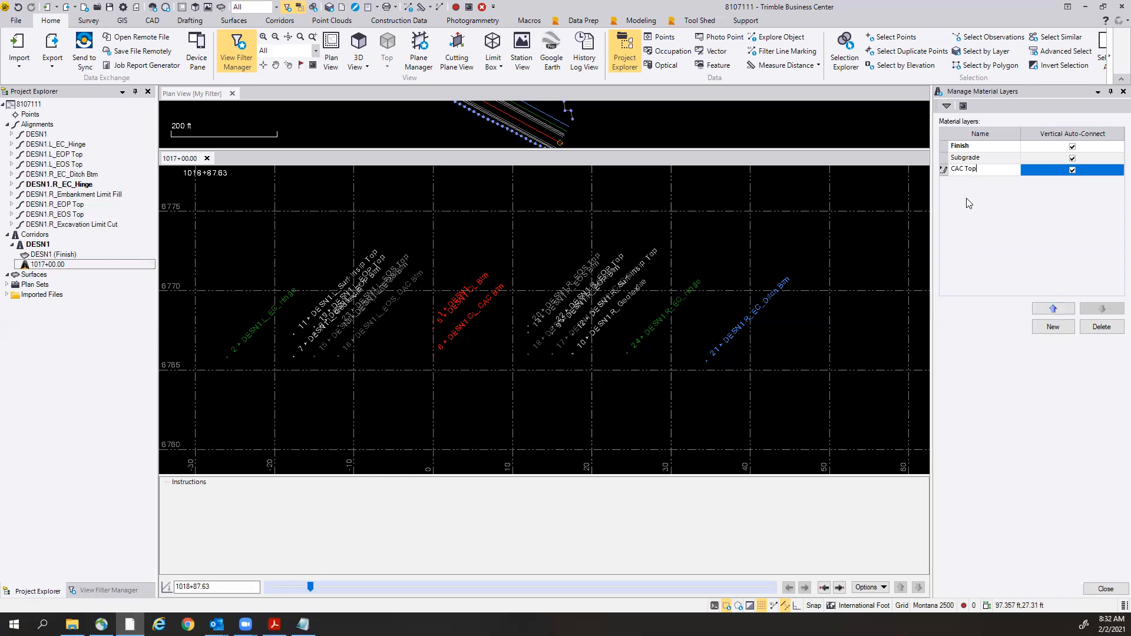
Switch to PLANS.pdf in Adobe Acrobat Reader and examine the typical sections and the surfacing, digout excavation, and topsoil and seeding summaries for layer items.
{"action": "left_click", "coordinate": [274, 624]}
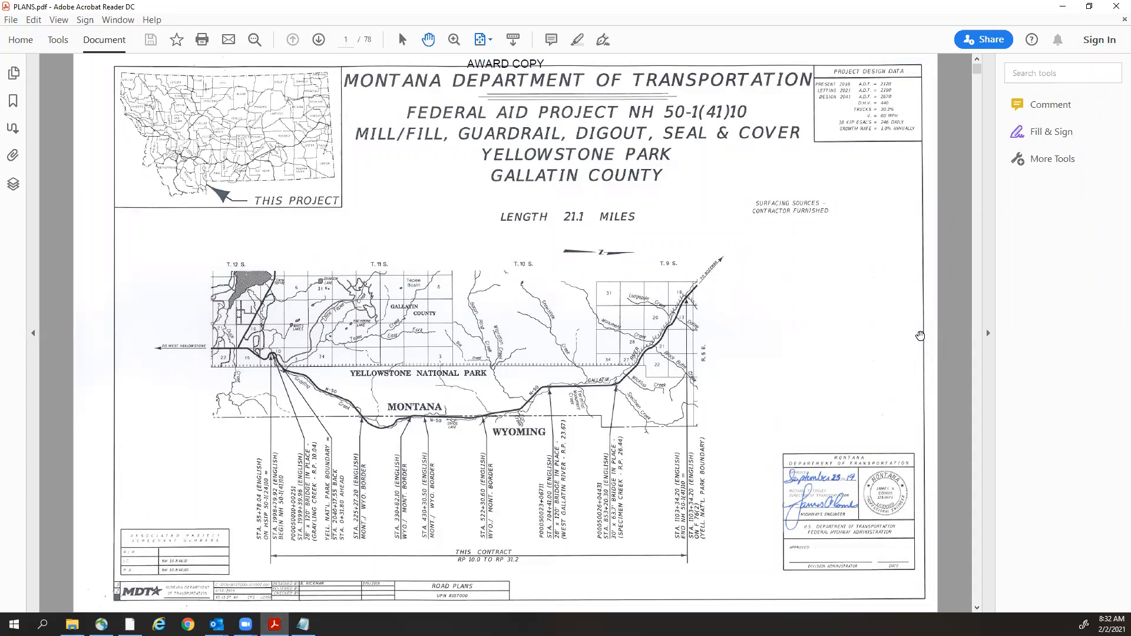
{"action": "left_click", "coordinate": [990, 334]}
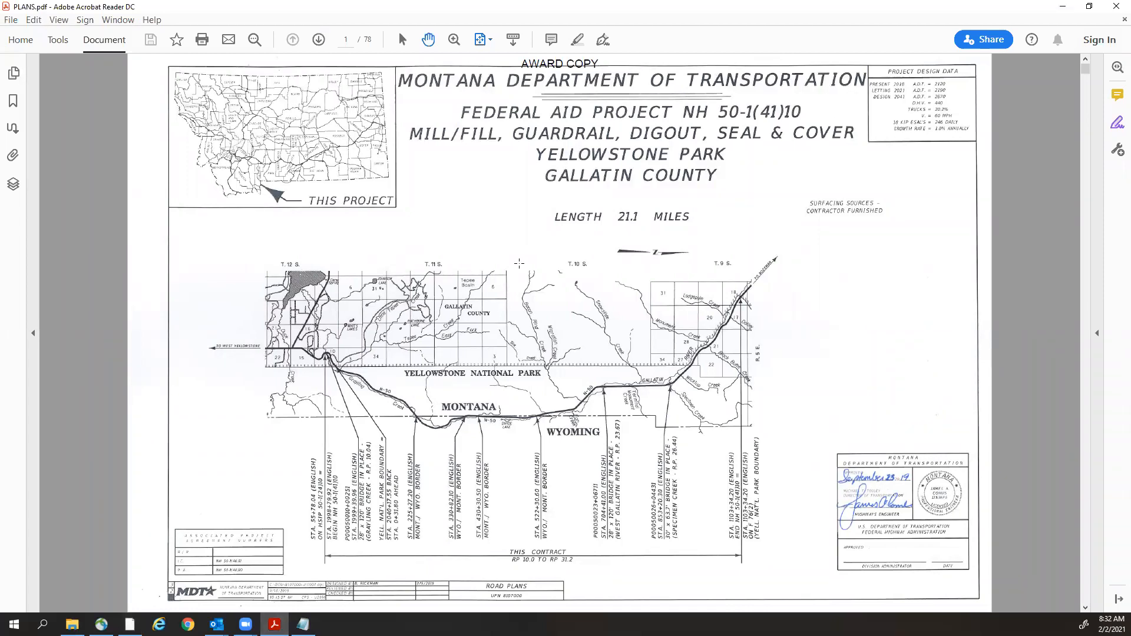
{"action": "scroll", "coordinate": [519, 263], "scroll_direction": "down", "scroll_amount": 3}
{"action": "scroll", "coordinate": [519, 263], "scroll_direction": "down", "scroll_amount": 3}
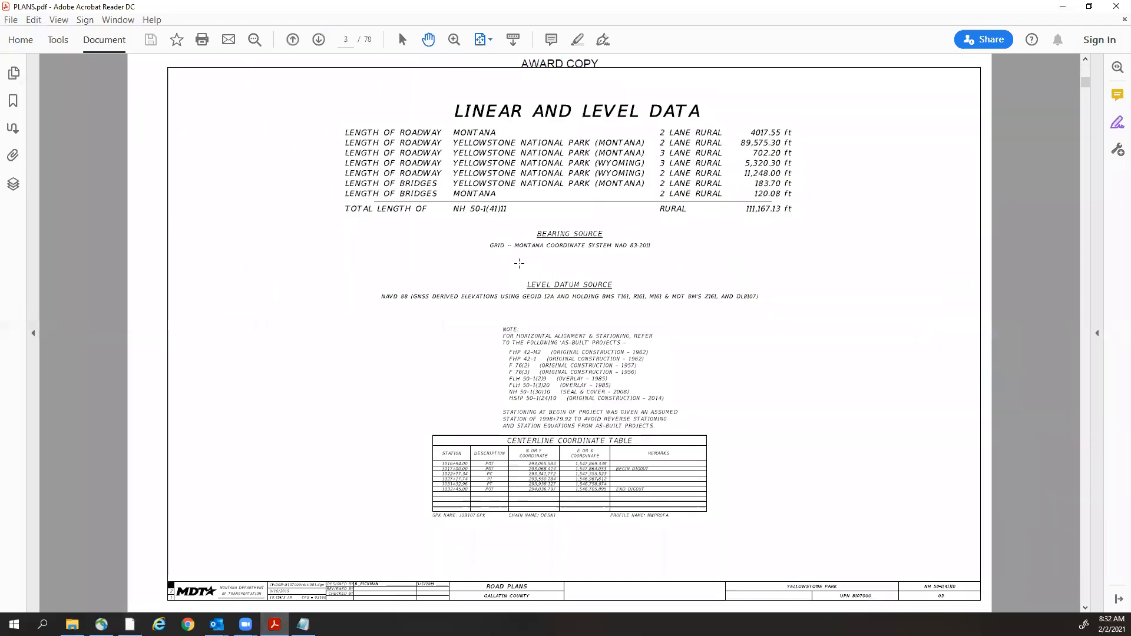
{"action": "scroll", "coordinate": [519, 263], "scroll_direction": "down", "scroll_amount": 3}
{"action": "scroll", "coordinate": [519, 263], "scroll_direction": "down", "scroll_amount": 9}
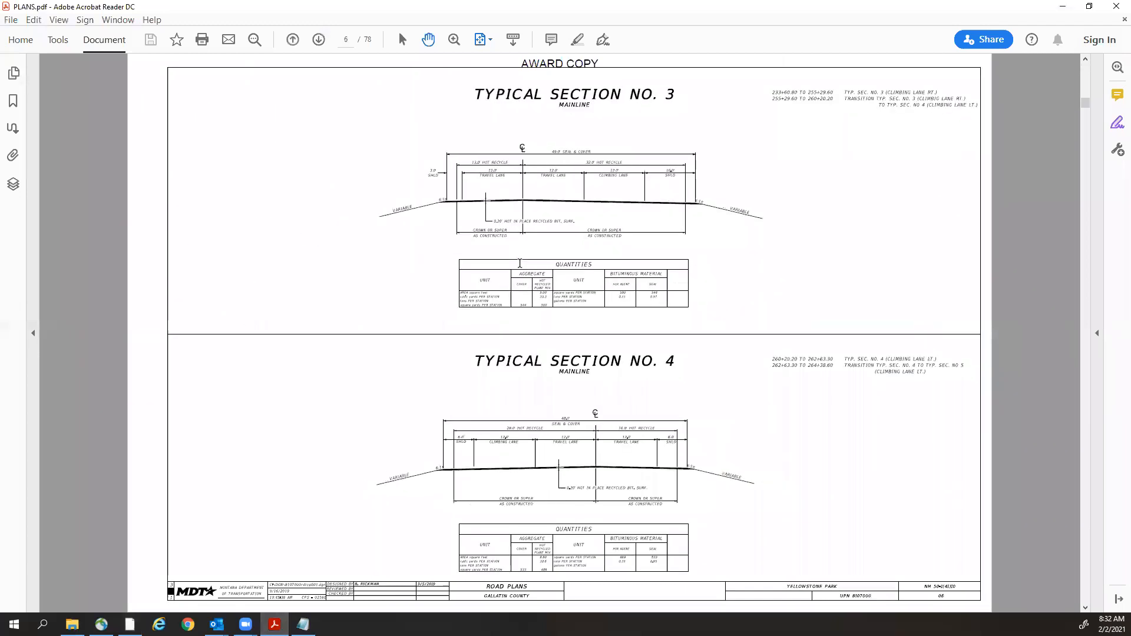
{"action": "scroll", "coordinate": [520, 263], "scroll_direction": "down", "scroll_amount": 6}
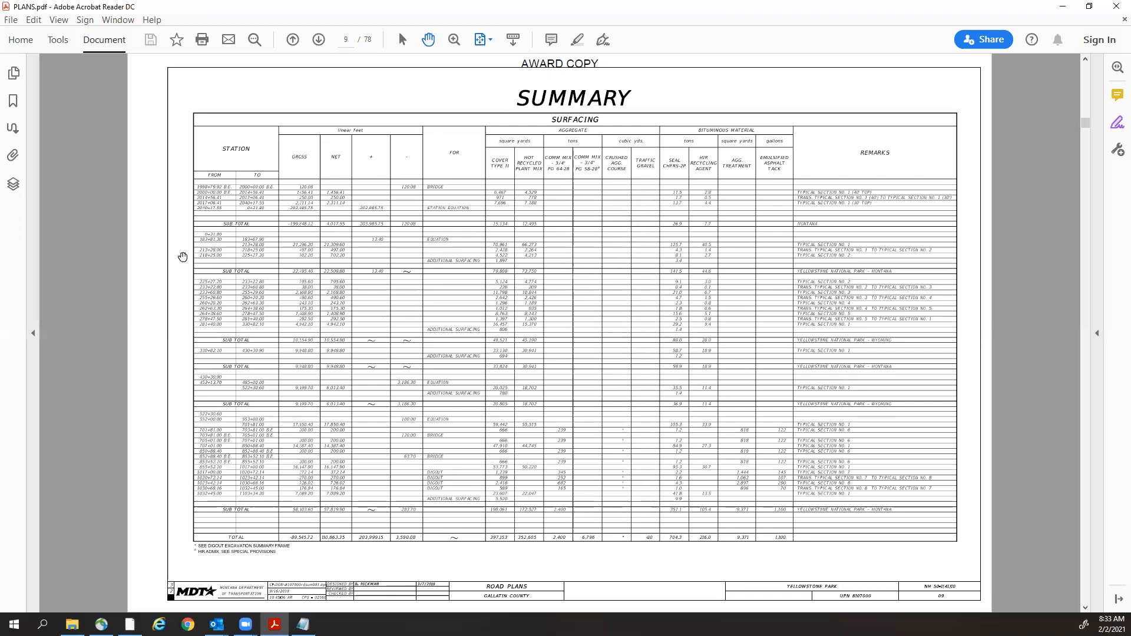
{"action": "scroll", "coordinate": [183, 257], "scroll_direction": "down", "scroll_amount": 1}
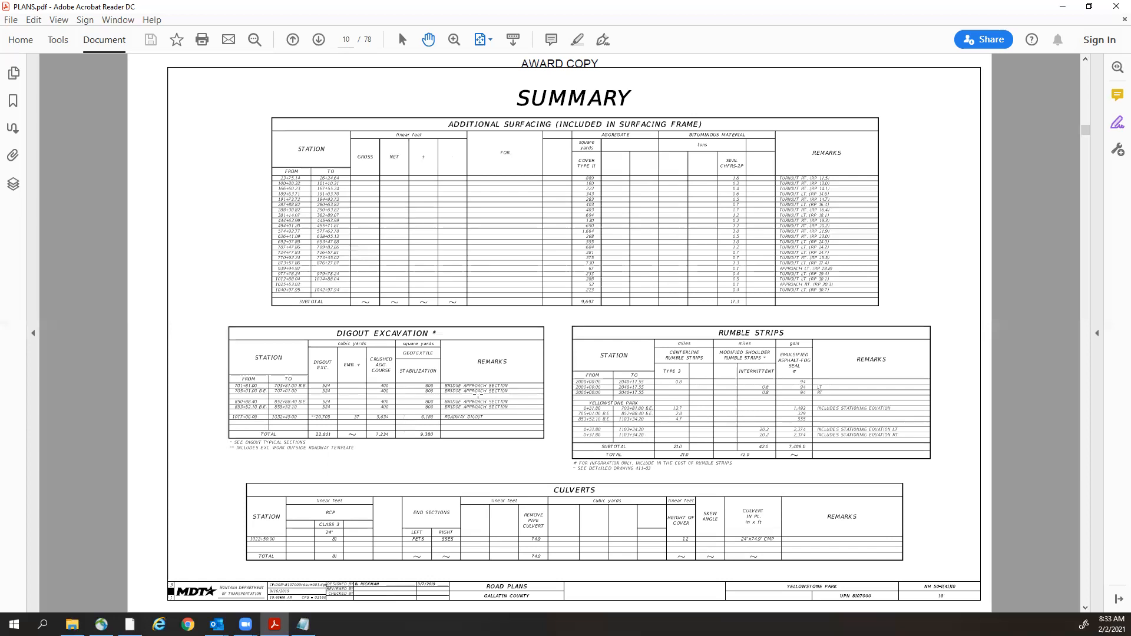
{"action": "scroll", "coordinate": [478, 394], "scroll_direction": "down", "scroll_amount": 1}
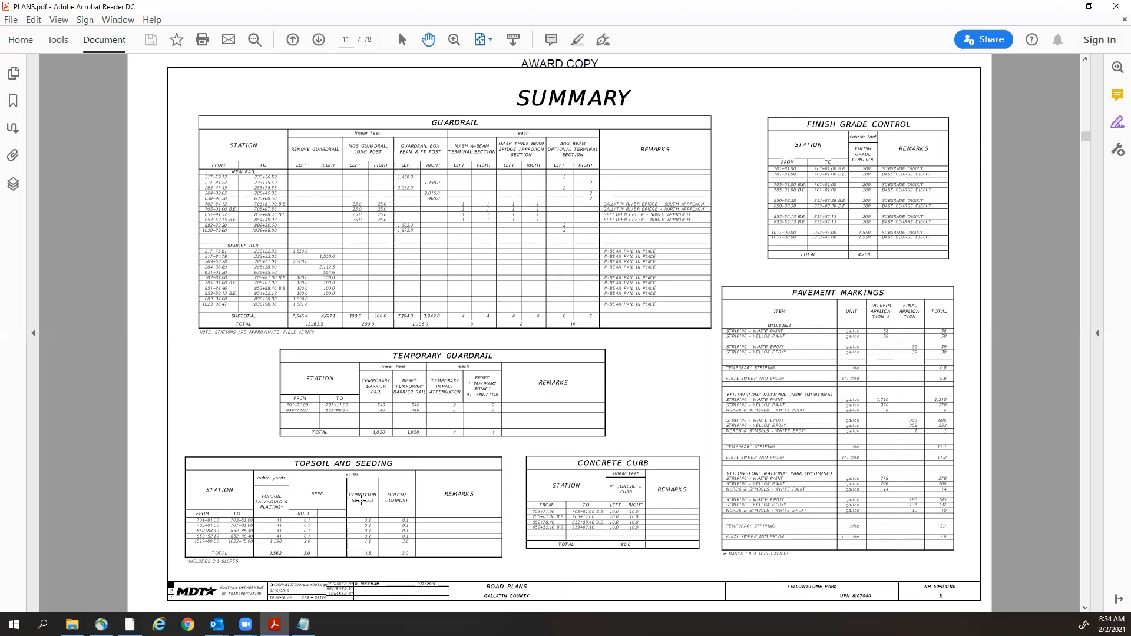
{"action": "scroll", "coordinate": [730, 347], "scroll_direction": "down", "scroll_amount": 1}
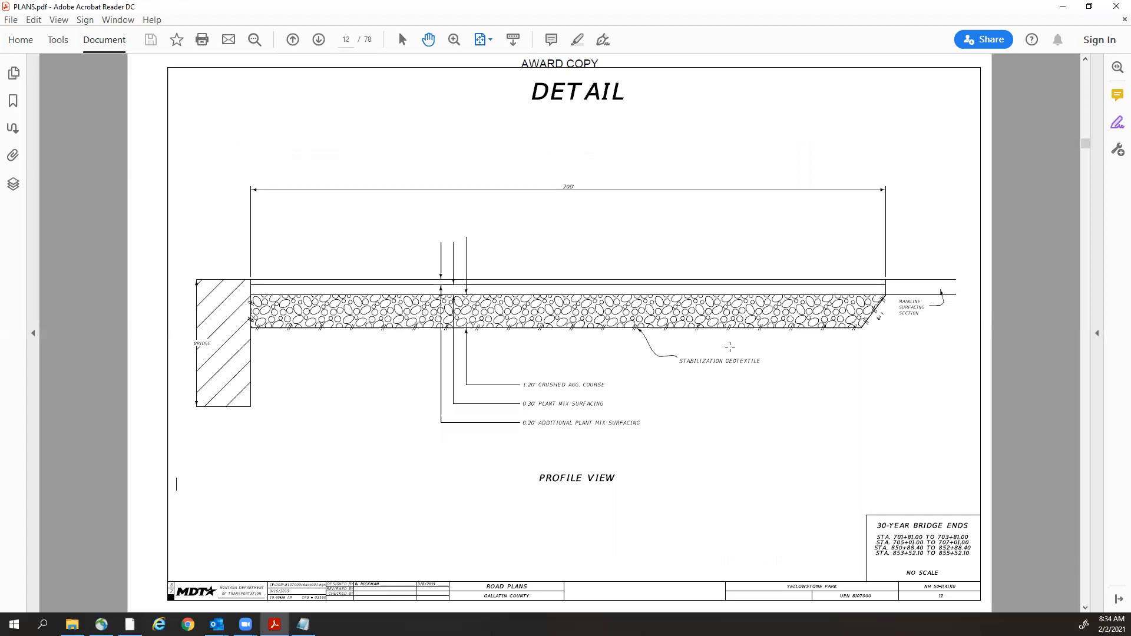
{"action": "left_click", "coordinate": [1056, 12]}
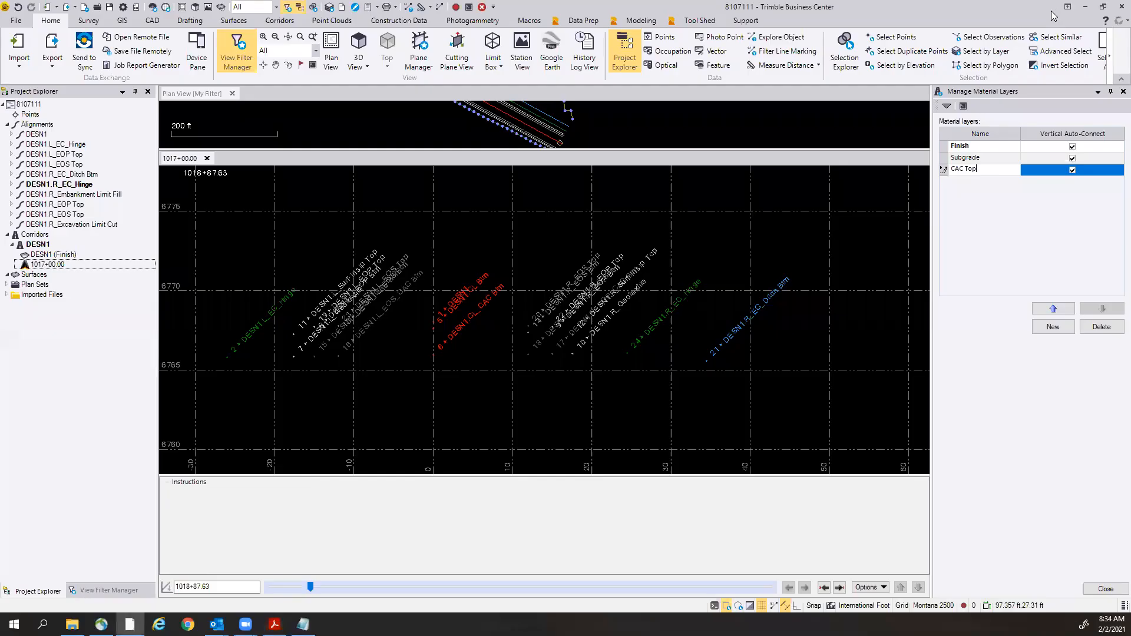
Return to Trimble Business Center and add two material layers to the template, named Agg Treatment and Chip Seal.
{"action": "left_click", "coordinate": [1046, 327]}
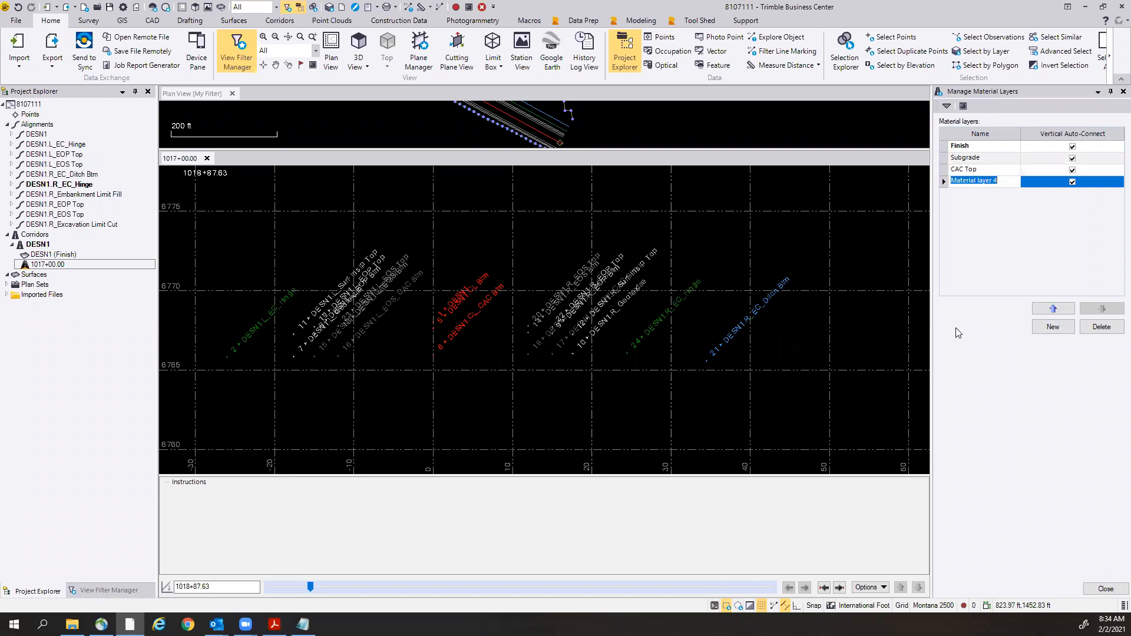
{"action": "type", "text": "Agg Treatment"}
{"action": "left_click", "coordinate": [1053, 327]}
{"action": "type", "text": "Chip SEal"}
{"action": "key", "text": "BackSpace"}
{"action": "key", "text": "BackSpace"}
{"action": "key", "text": "BackSpace"}
{"action": "type", "text": "eal"}
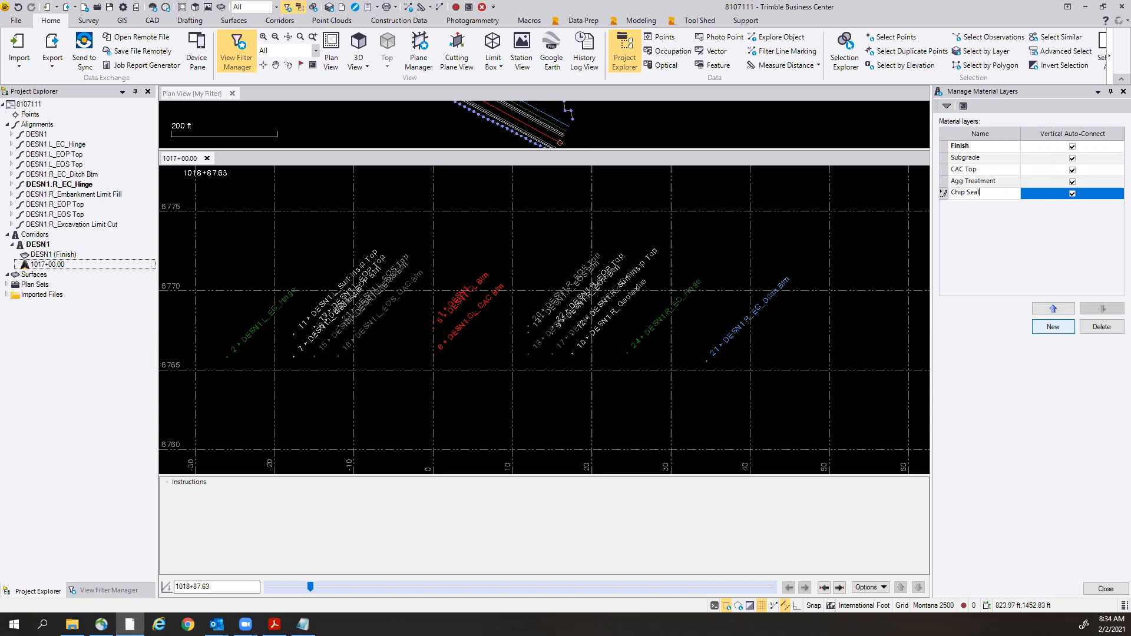
Add the material layers Geotextile, Seeding and Mulch, and Condition Seedbed, and finish managing the template's layers.
{"action": "left_click", "coordinate": [1041, 329]}
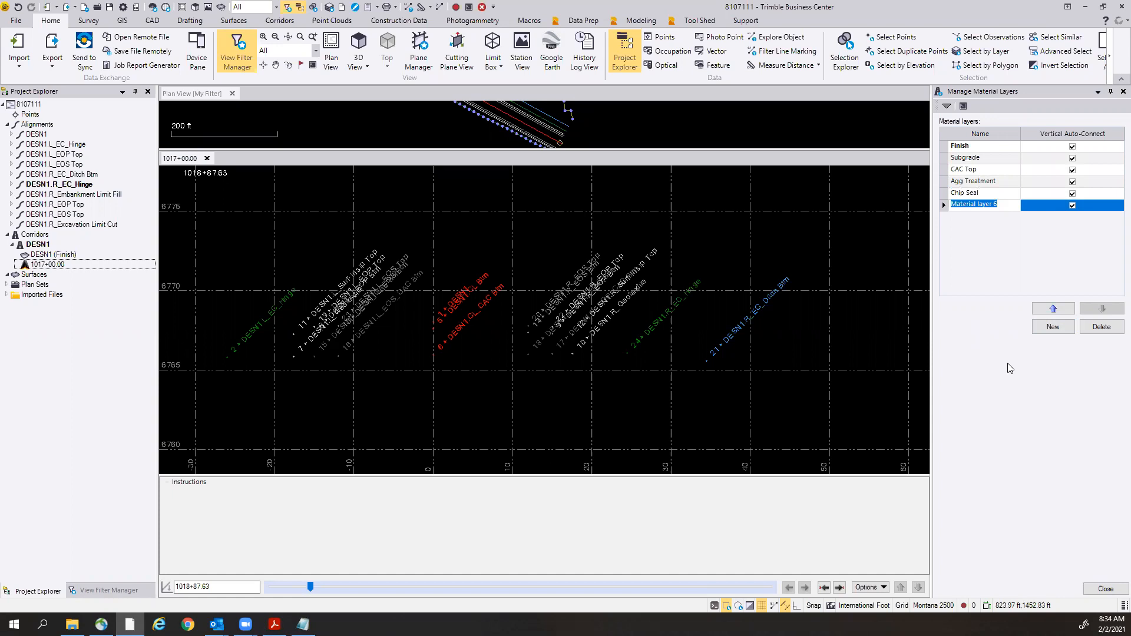
{"action": "type", "text": "Geotextile"}
{"action": "left_click", "coordinate": [1051, 329]}
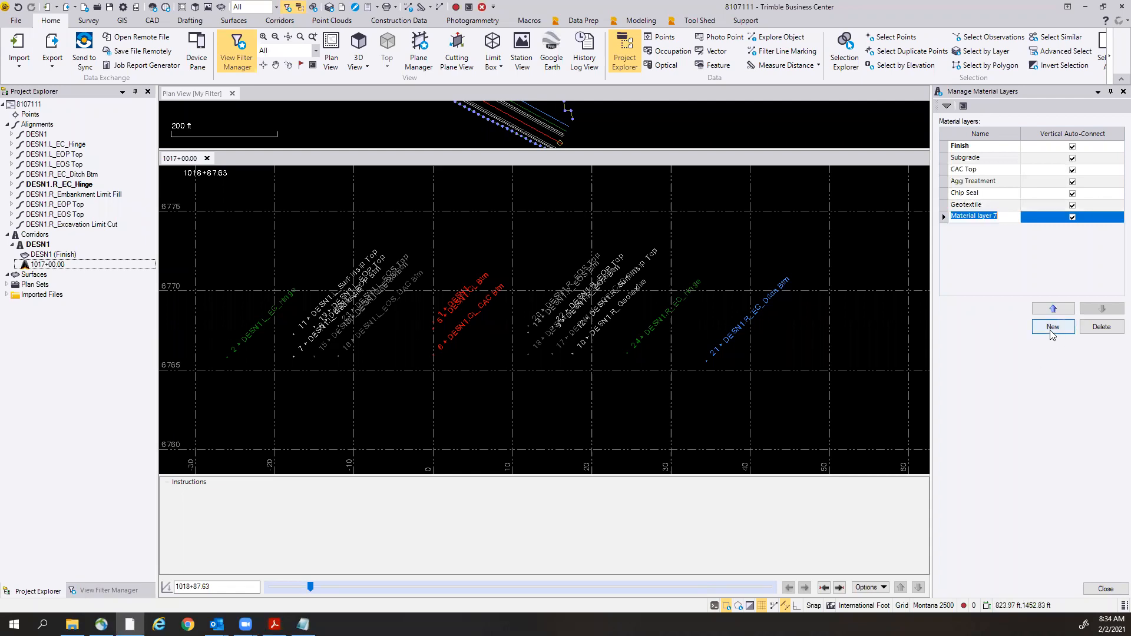
{"action": "type", "text": "Seeding and Mulch"}
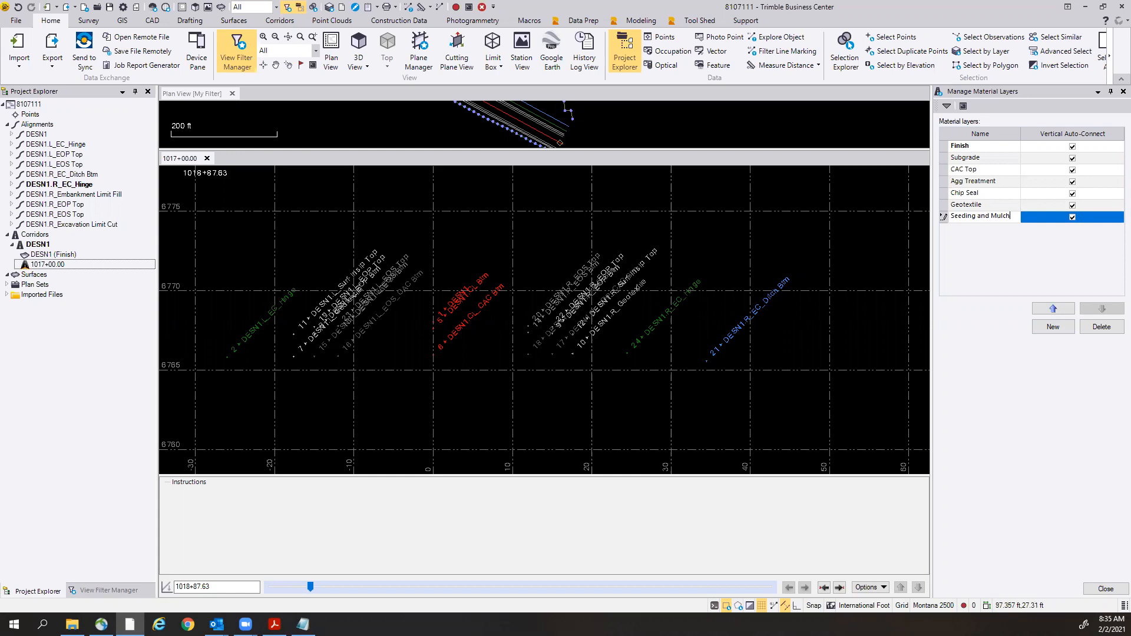
{"action": "left_click", "coordinate": [1040, 328]}
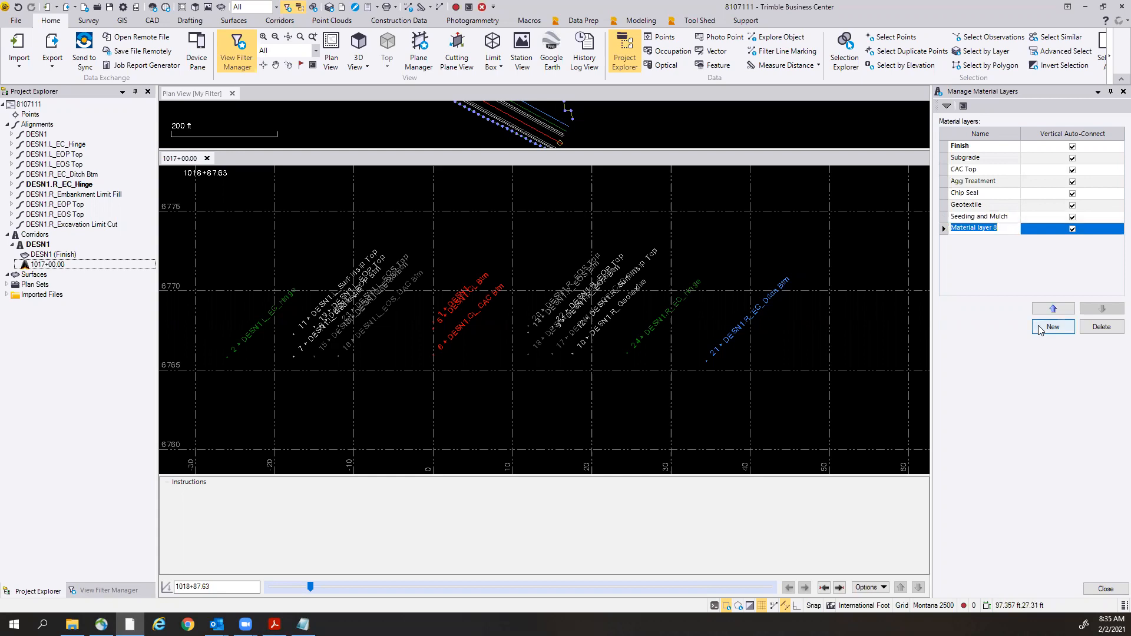
{"action": "type", "text": "Condition Seedbed"}
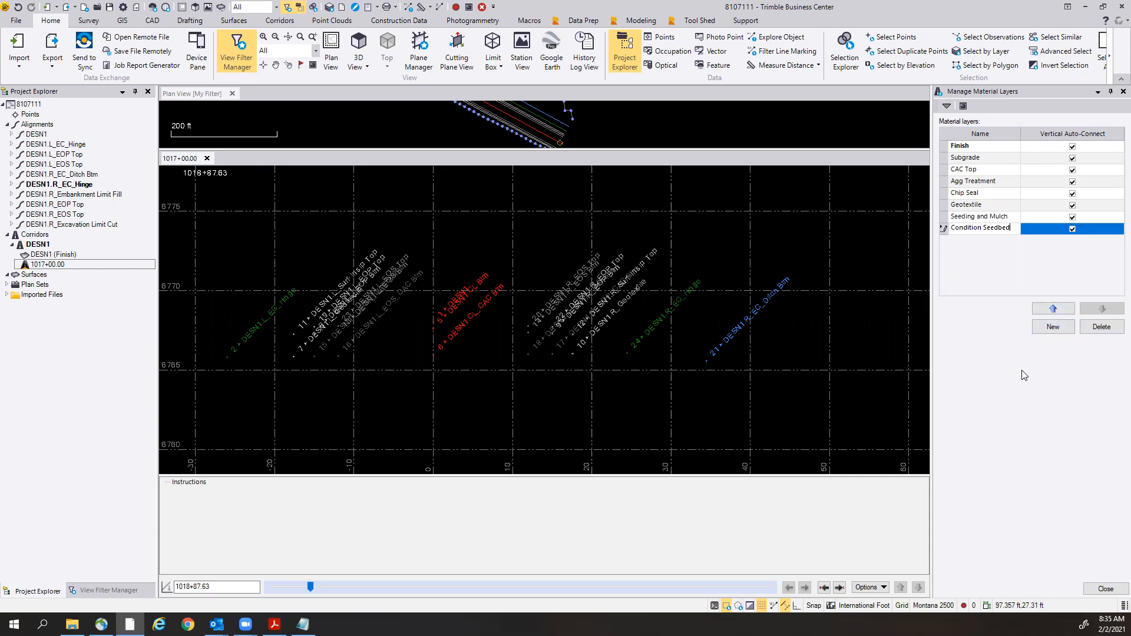
{"action": "left_click", "coordinate": [1097, 591]}
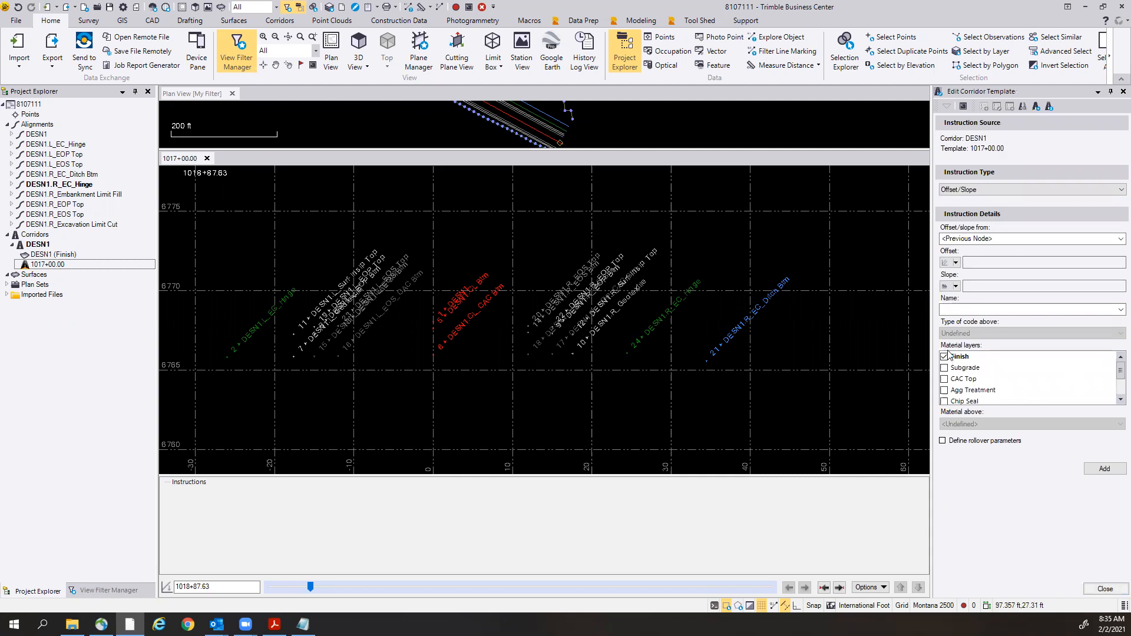
{"action": "mouse_move", "coordinate": [1115, 370]}
{"action": "left_mouse_down"}
{"action": "mouse_move", "coordinate": [1113, 391]}
{"action": "mouse_move", "coordinate": [1114, 365]}
{"action": "left_mouse_up"}
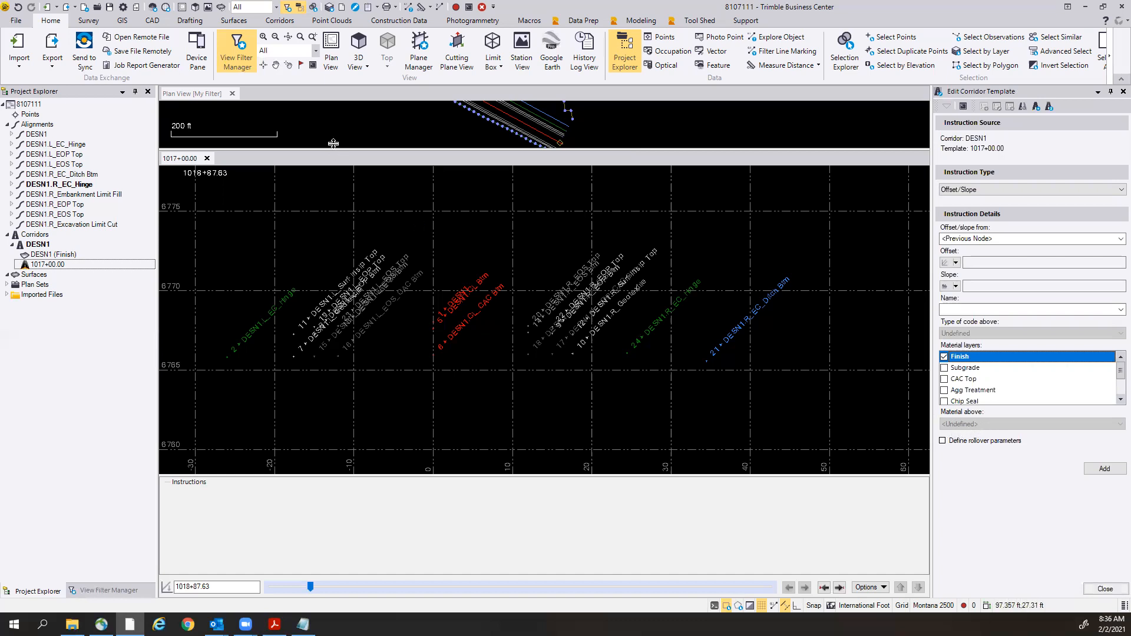
Open the Material and Site Improvement Manager and examine the Hot Mix Asphalt, Aggregate Base and Aggregate Sub Base properties under Earthen (Select).
{"action": "left_click", "coordinate": [232, 23]}
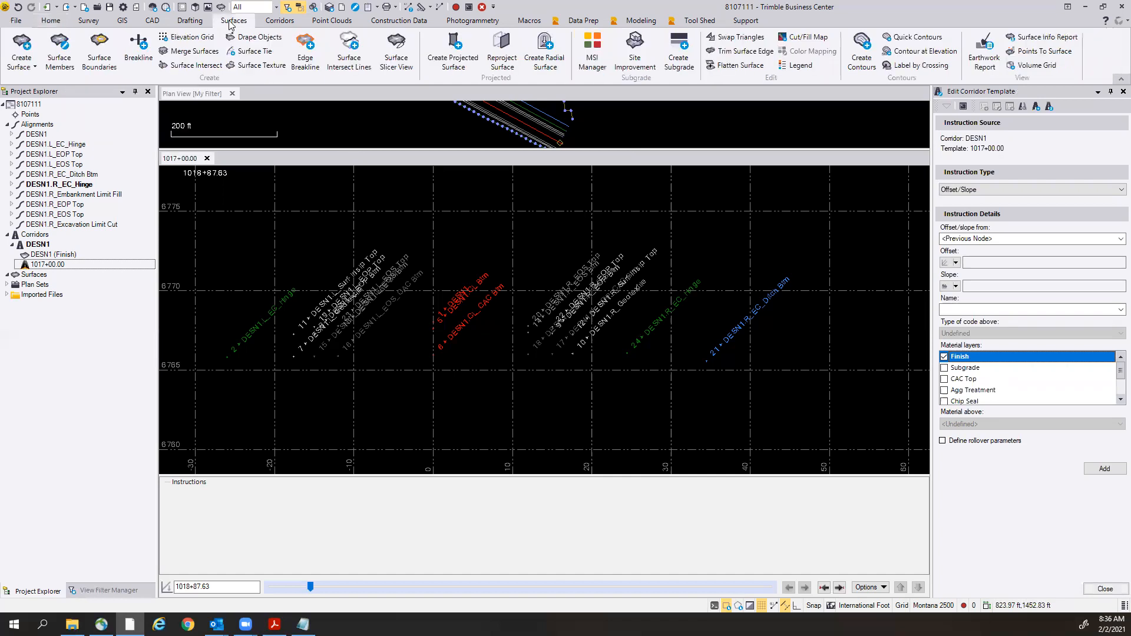
{"action": "left_click", "coordinate": [598, 52]}
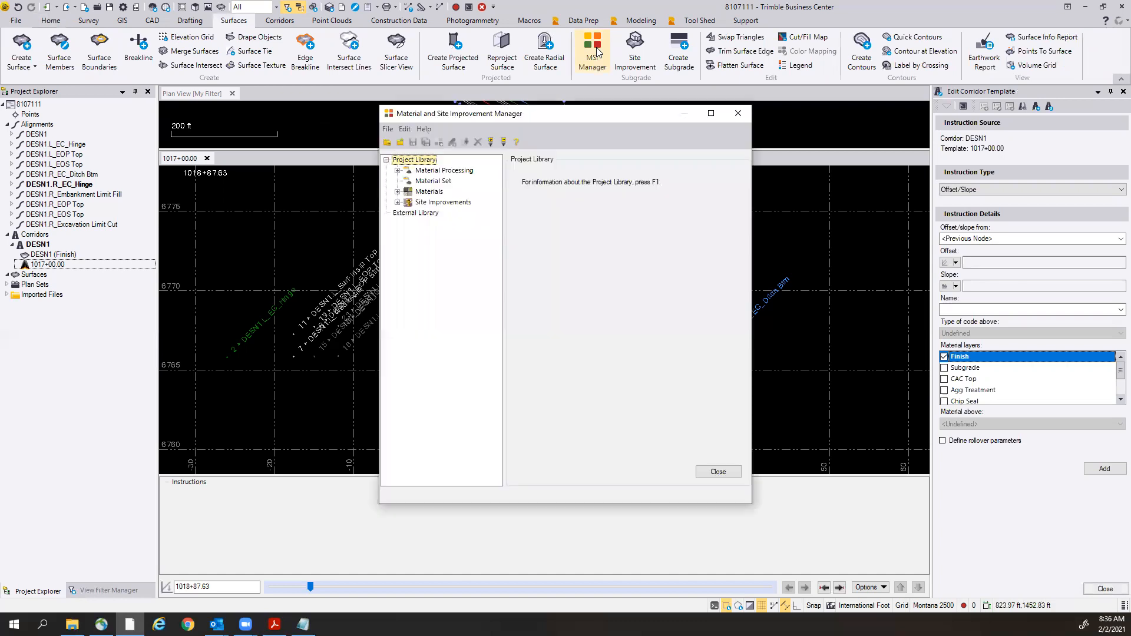
{"action": "left_click", "coordinate": [398, 193]}
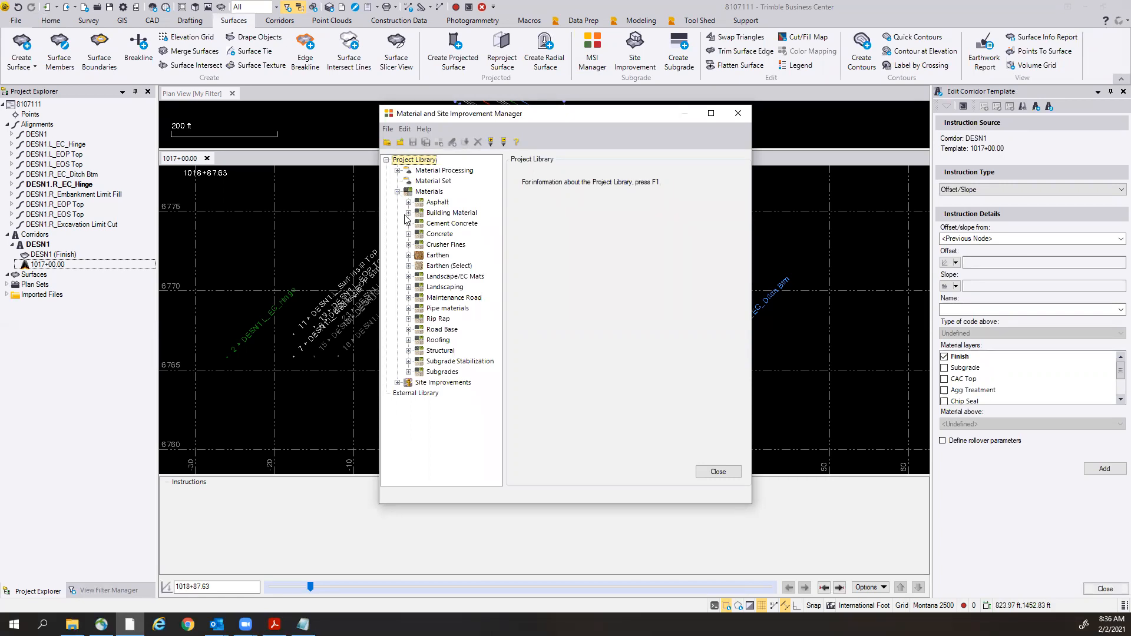
{"action": "left_click", "coordinate": [408, 267]}
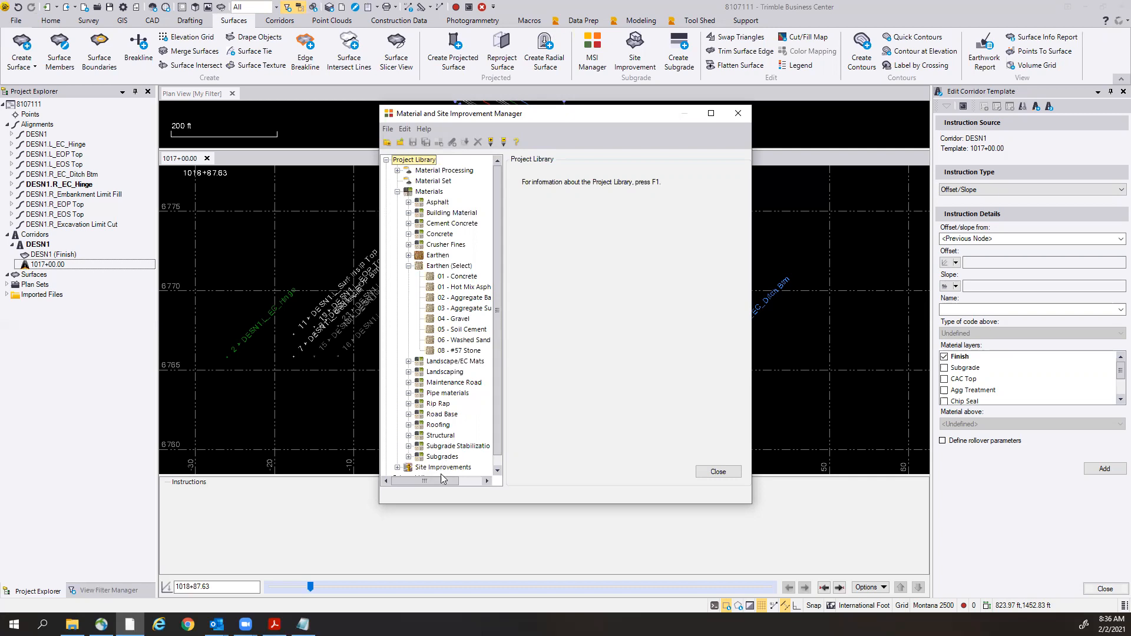
{"action": "left_click_drag", "start_coordinate": [445, 479], "coordinate": [451, 478]}
{"action": "left_click", "coordinate": [460, 288]}
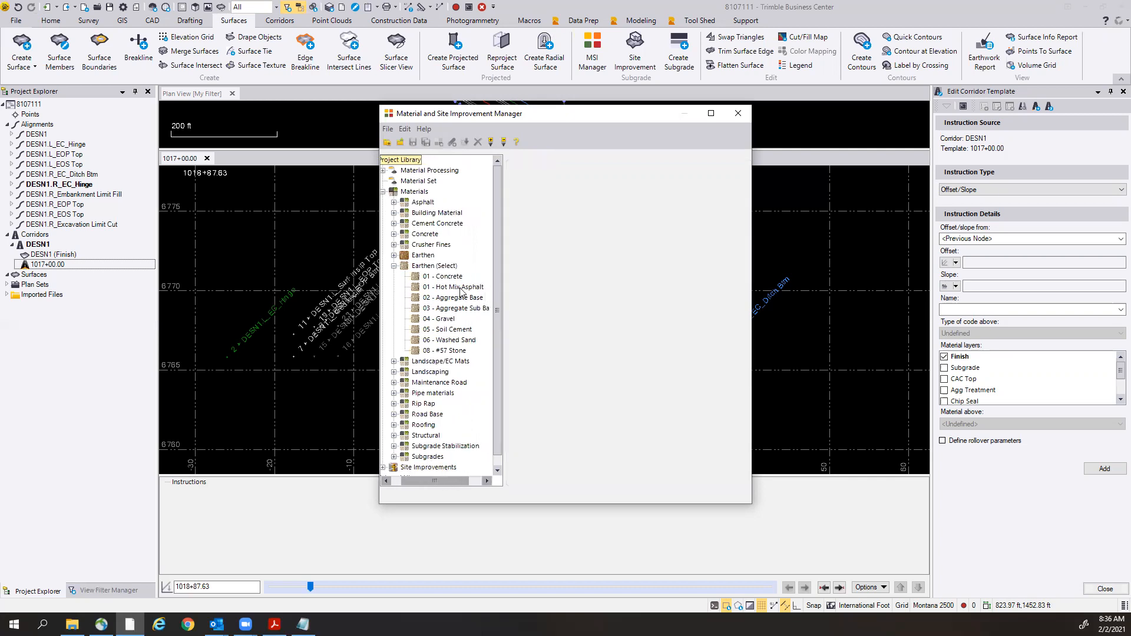
{"action": "left_click", "coordinate": [449, 298]}
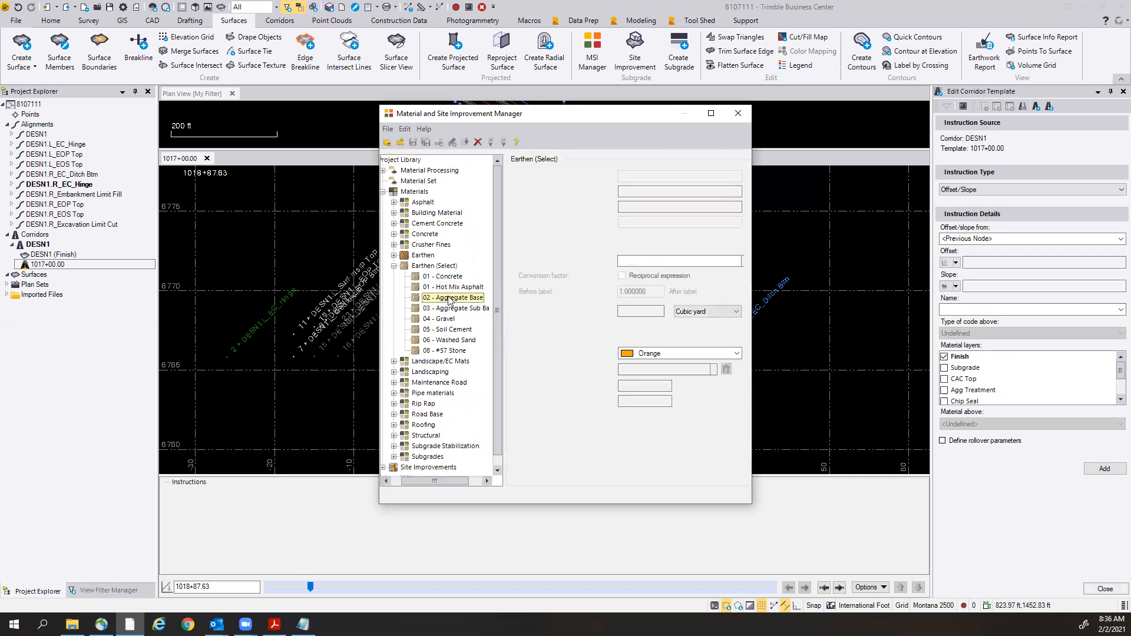
{"action": "left_click", "coordinate": [449, 288]}
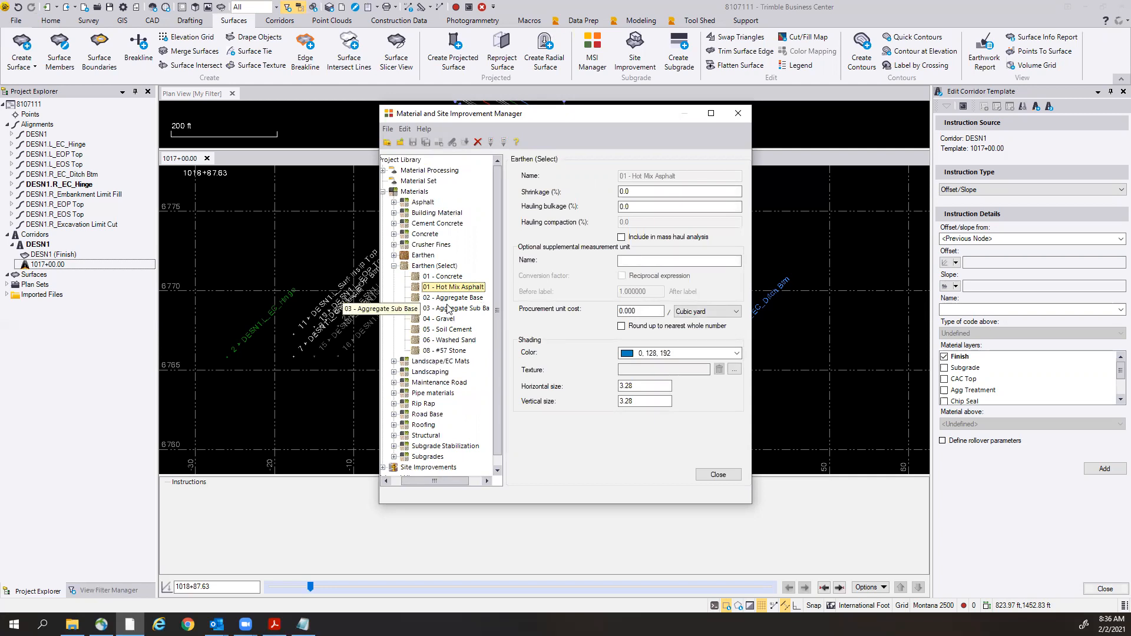
{"action": "left_click", "coordinate": [443, 312]}
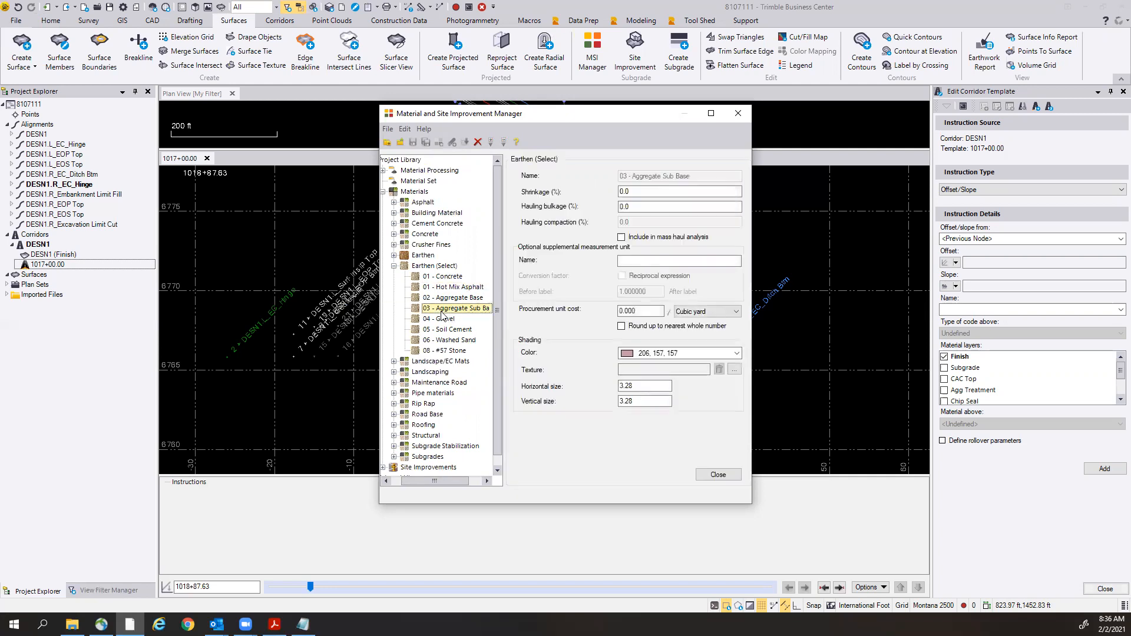
{"action": "left_click", "coordinate": [443, 298]}
{"action": "left_click", "coordinate": [443, 287]}
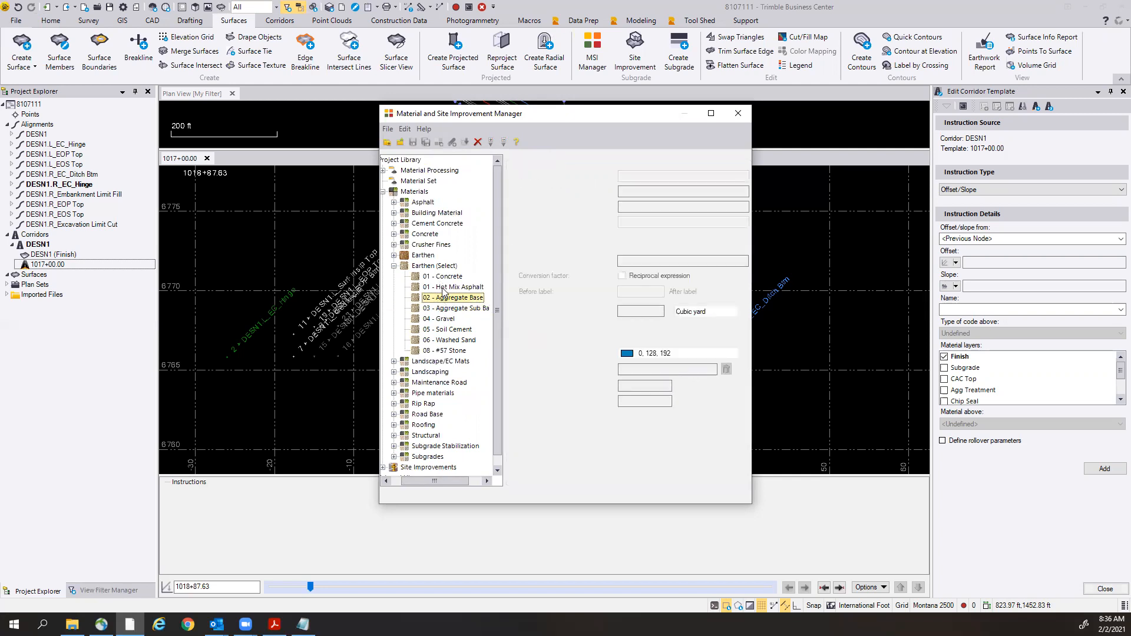
{"action": "left_click_drag", "start_coordinate": [436, 481], "coordinate": [425, 480]}
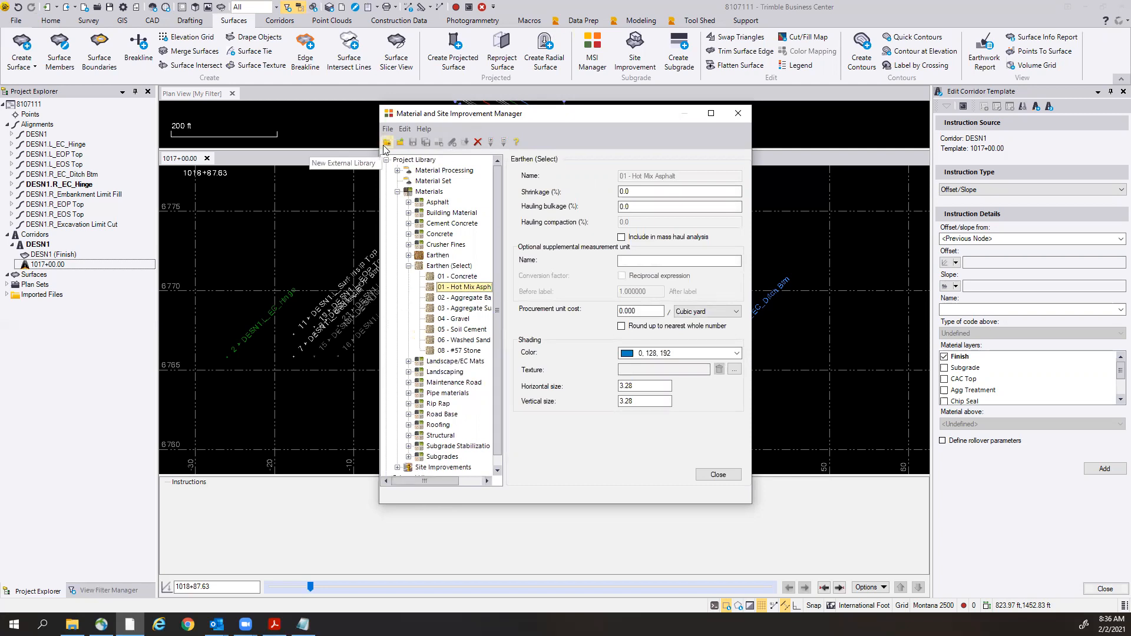
Check which commands are available for the Asphalt category in the project library's materials.
{"action": "left_click", "coordinate": [436, 203]}
{"action": "right_click", "coordinate": [436, 204]}
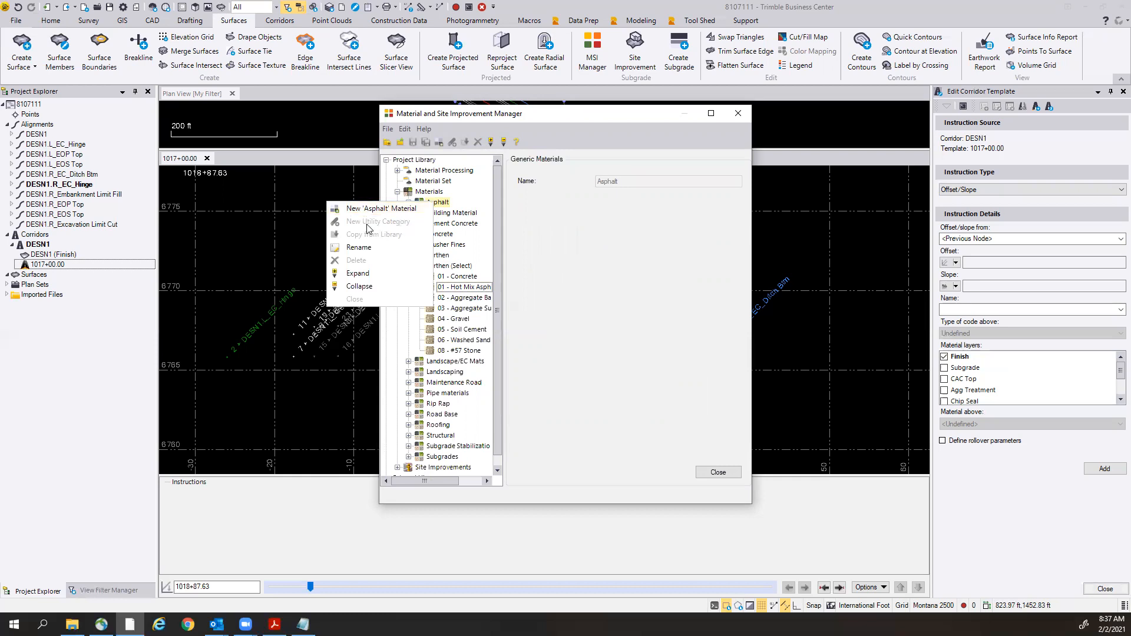
{"action": "left_click", "coordinate": [425, 195]}
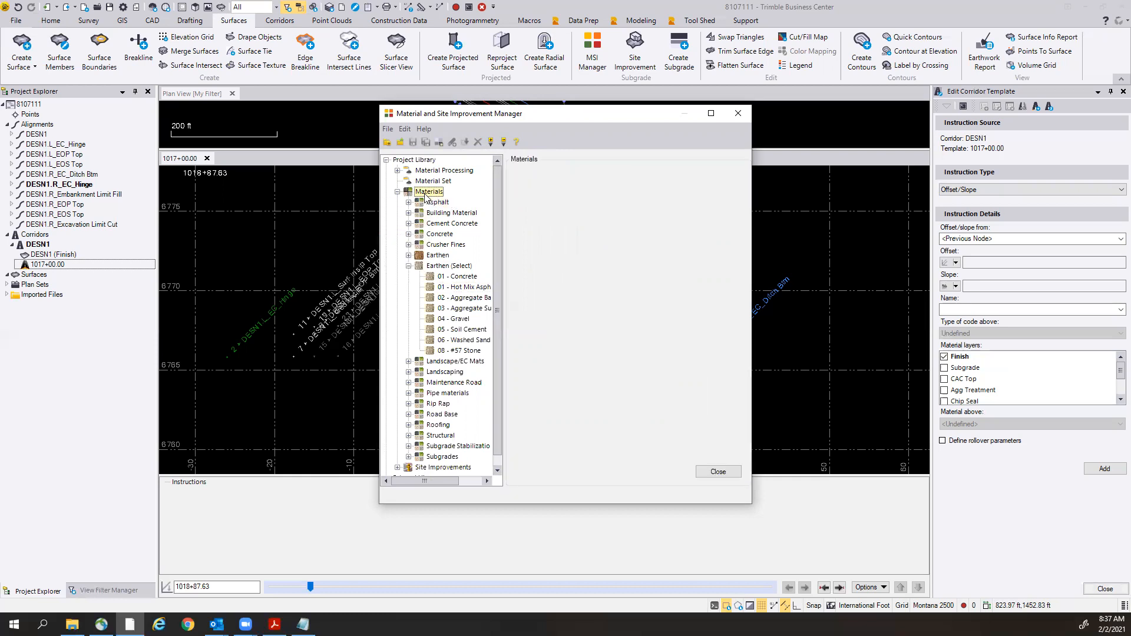
Review the Concrete, Hot Mix Asphalt, Aggregate Base and Aggregate Sub Base materials under Earthen (Select), and close the material manager.
{"action": "left_click", "coordinate": [451, 278]}
{"action": "left_click", "coordinate": [458, 288]}
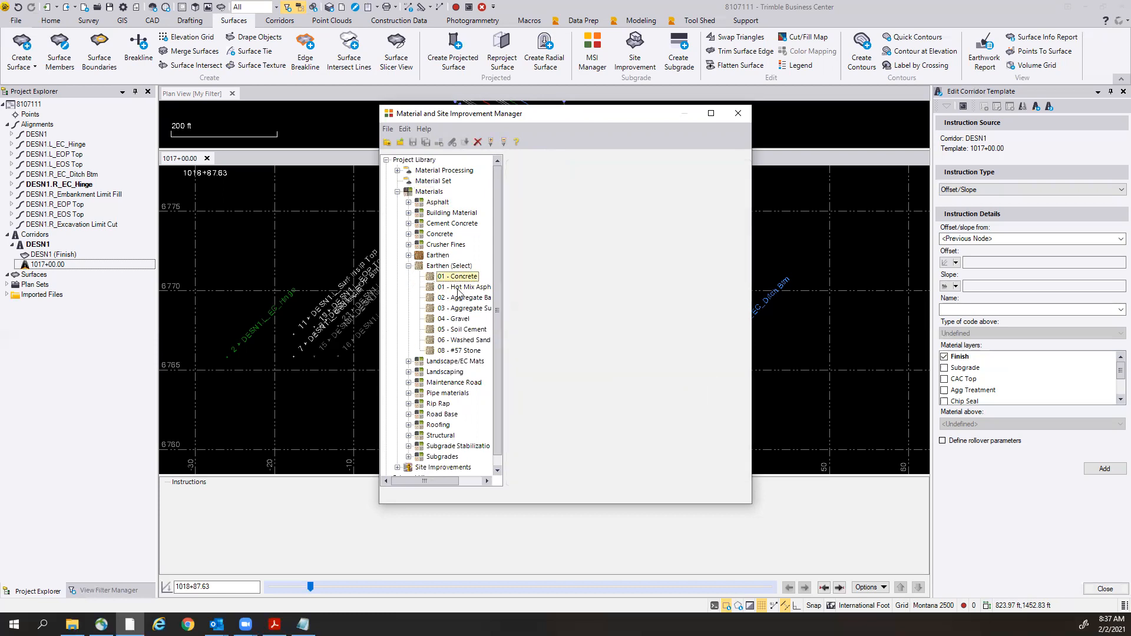
{"action": "left_click", "coordinate": [460, 299]}
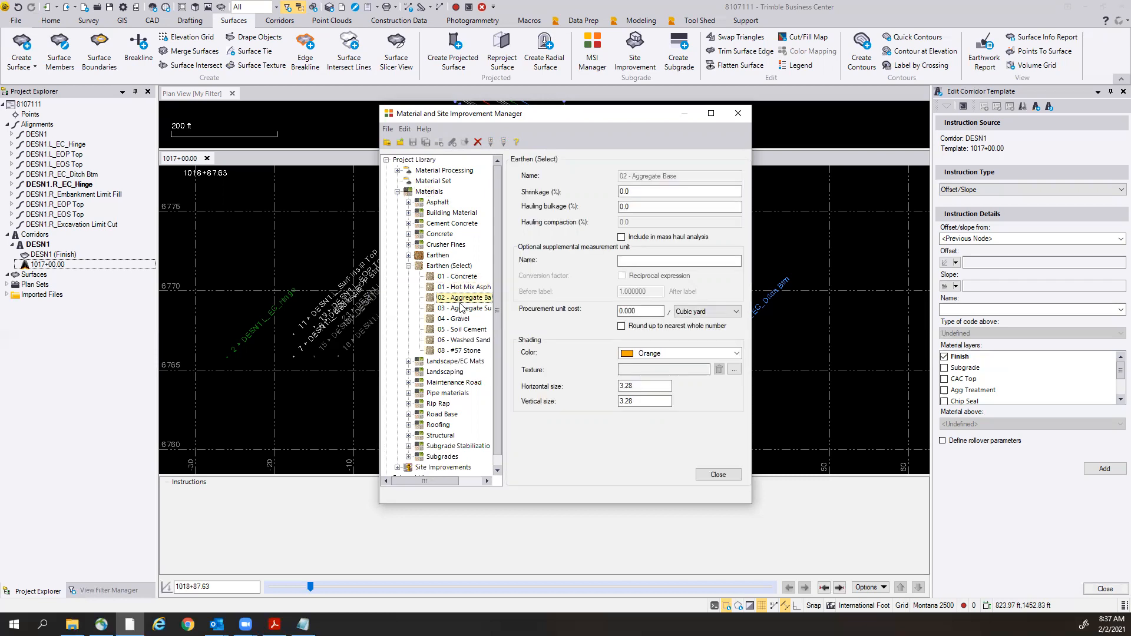
{"action": "left_click", "coordinate": [462, 309]}
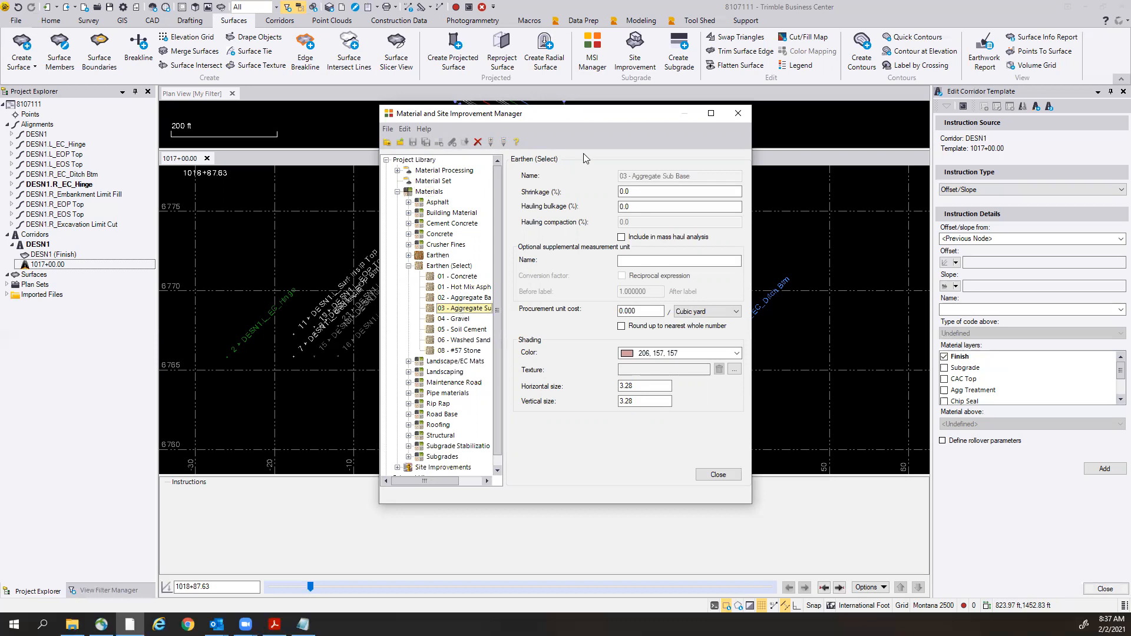
{"action": "left_click", "coordinate": [738, 113]}
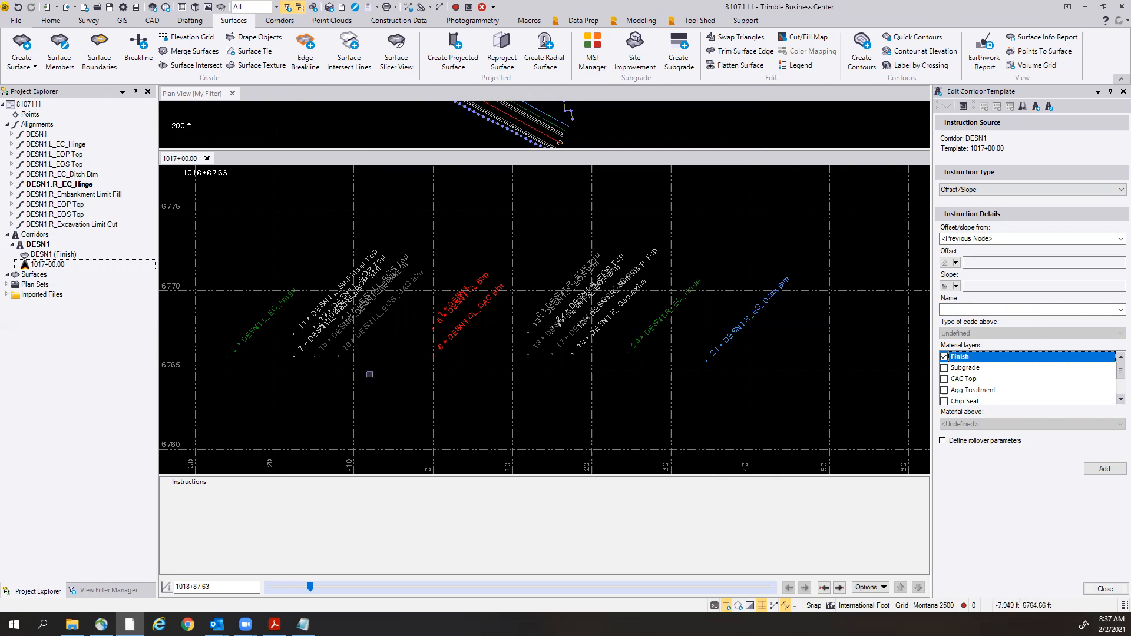
{"action": "scroll", "coordinate": [440, 306], "scroll_direction": "up", "scroll_amount": 3}
{"action": "scroll", "coordinate": [426, 330], "scroll_direction": "down", "scroll_amount": 3}
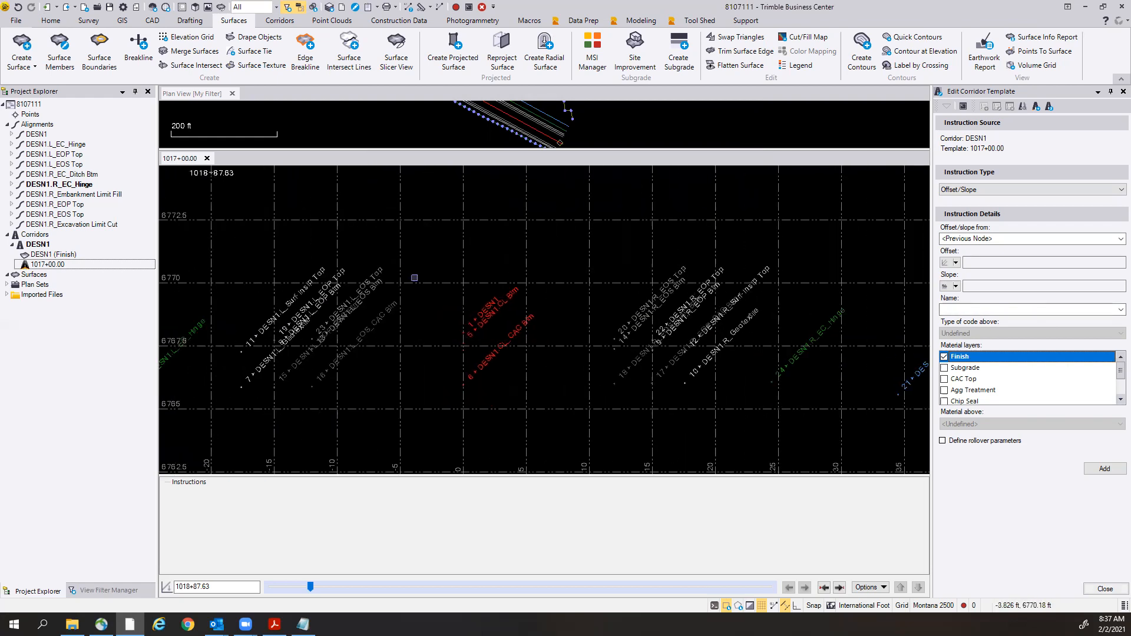
Set up a Connect instruction from node 1 DESN1 to node 23 DESN1.L_EOS Top in the 1017+00.00 template.
{"action": "middle_click_drag", "start_coordinate": [415, 277], "coordinate": [517, 257]}
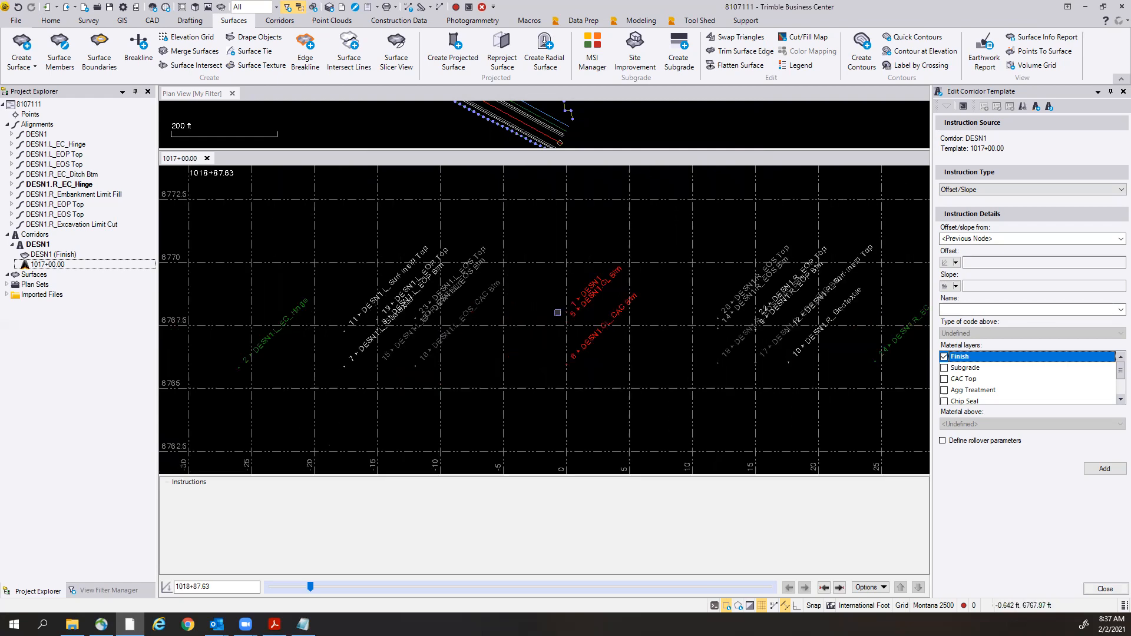
{"action": "scroll", "coordinate": [557, 313], "scroll_direction": "up", "scroll_amount": 2}
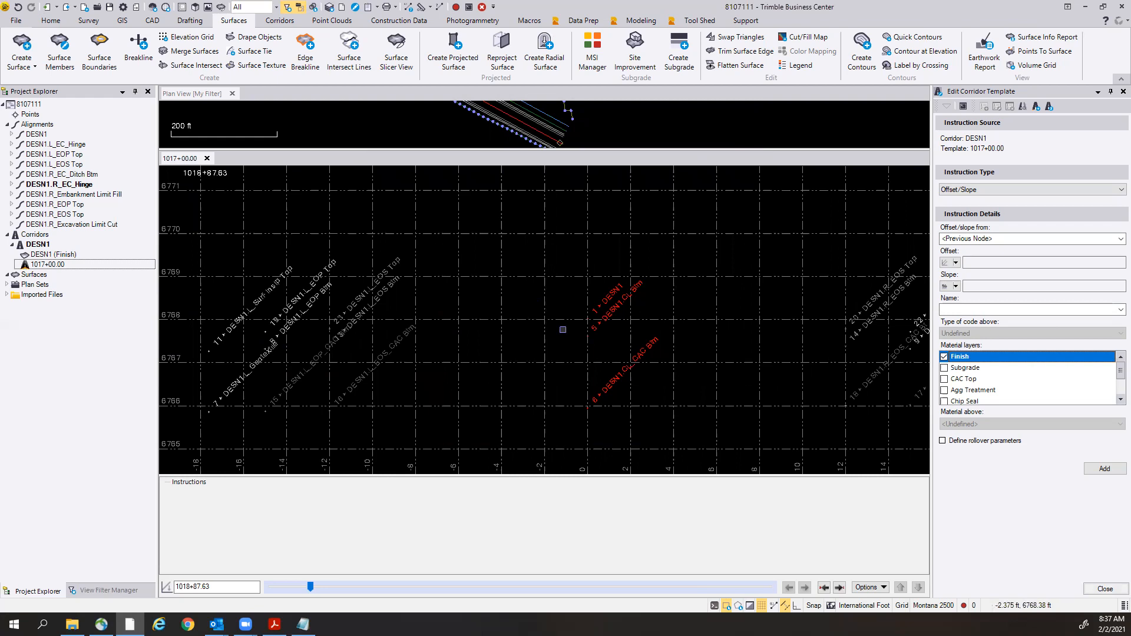
{"action": "scroll", "coordinate": [587, 337], "scroll_direction": "up", "scroll_amount": 1}
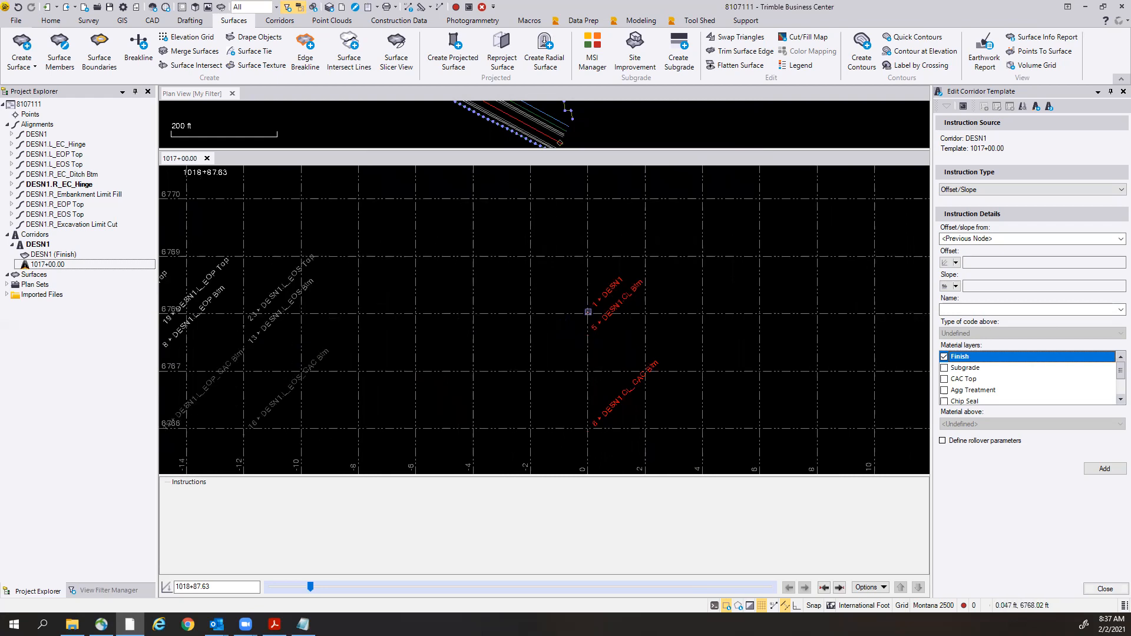
{"action": "middle_click_drag", "start_coordinate": [402, 349], "coordinate": [512, 332]}
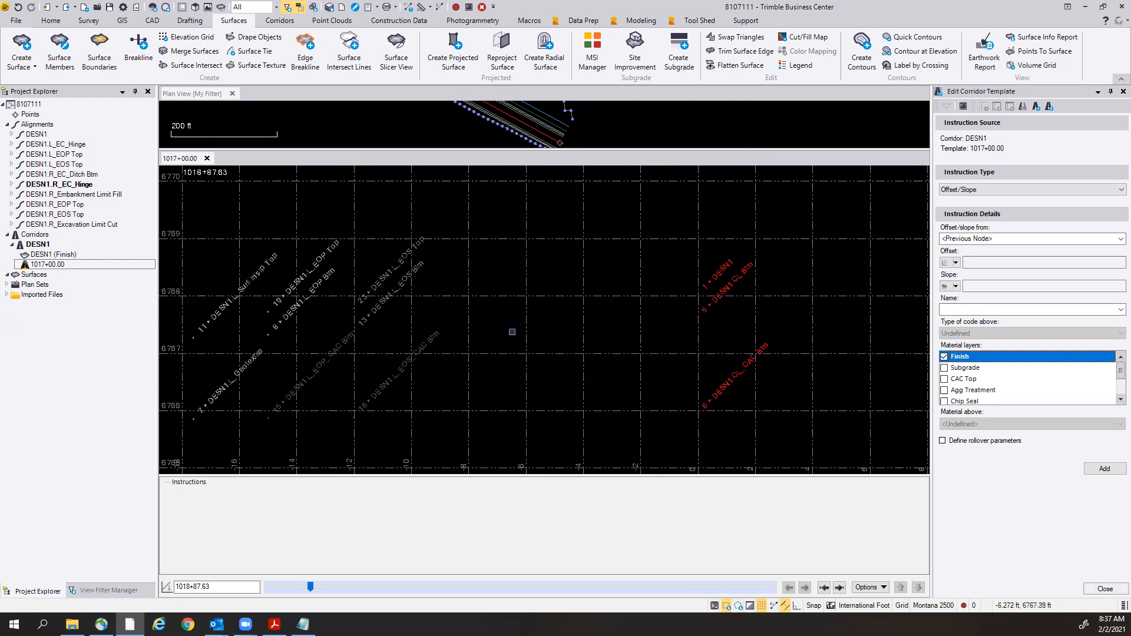
{"action": "scroll", "coordinate": [512, 332], "scroll_direction": "down", "scroll_amount": 1}
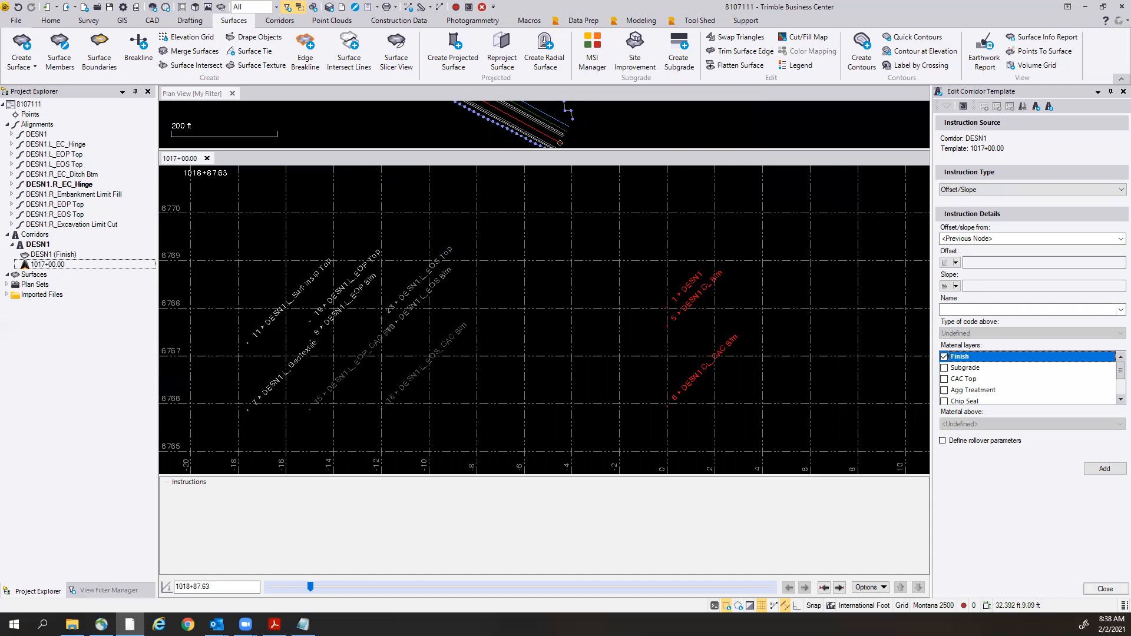
{"action": "left_click", "coordinate": [1002, 190]}
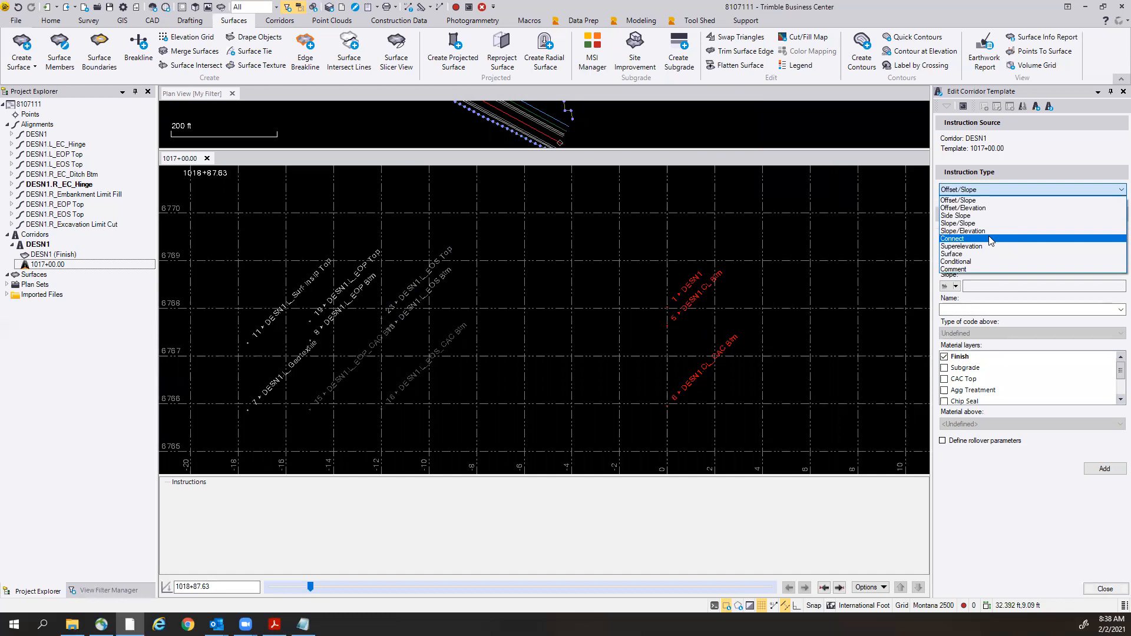
{"action": "left_click", "coordinate": [990, 238]}
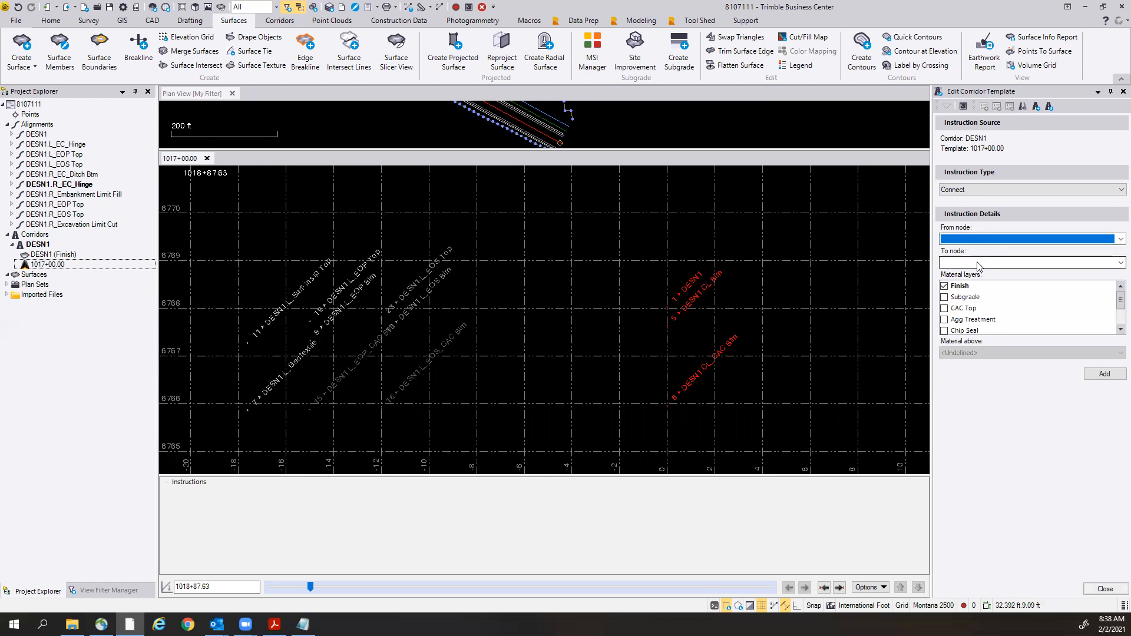
{"action": "left_click", "coordinate": [985, 239]}
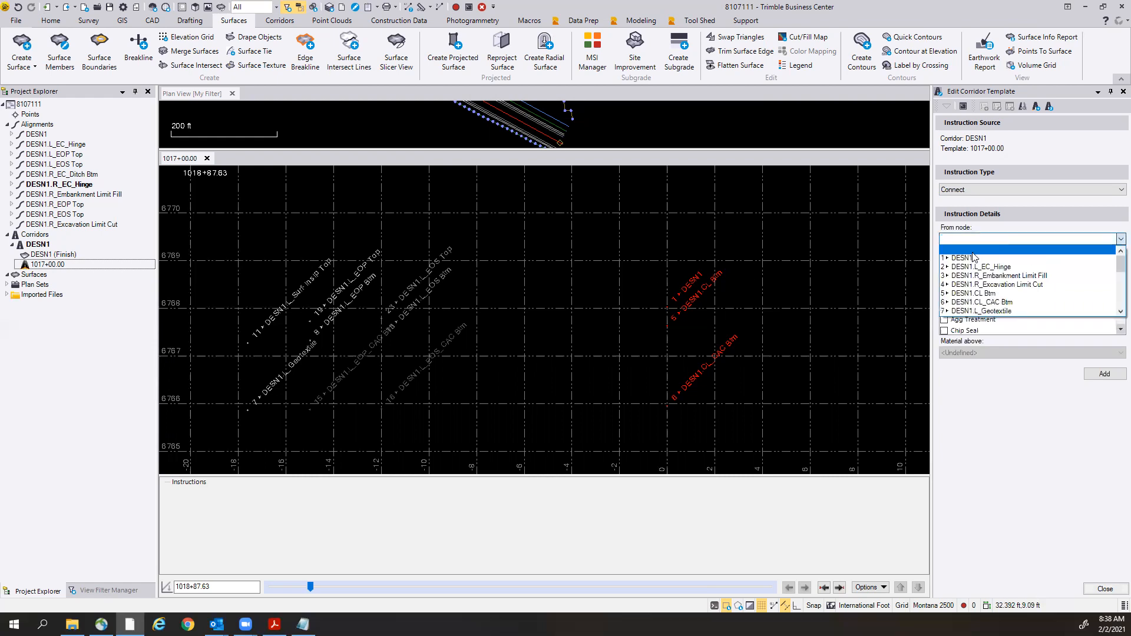
{"action": "left_click", "coordinate": [973, 257]}
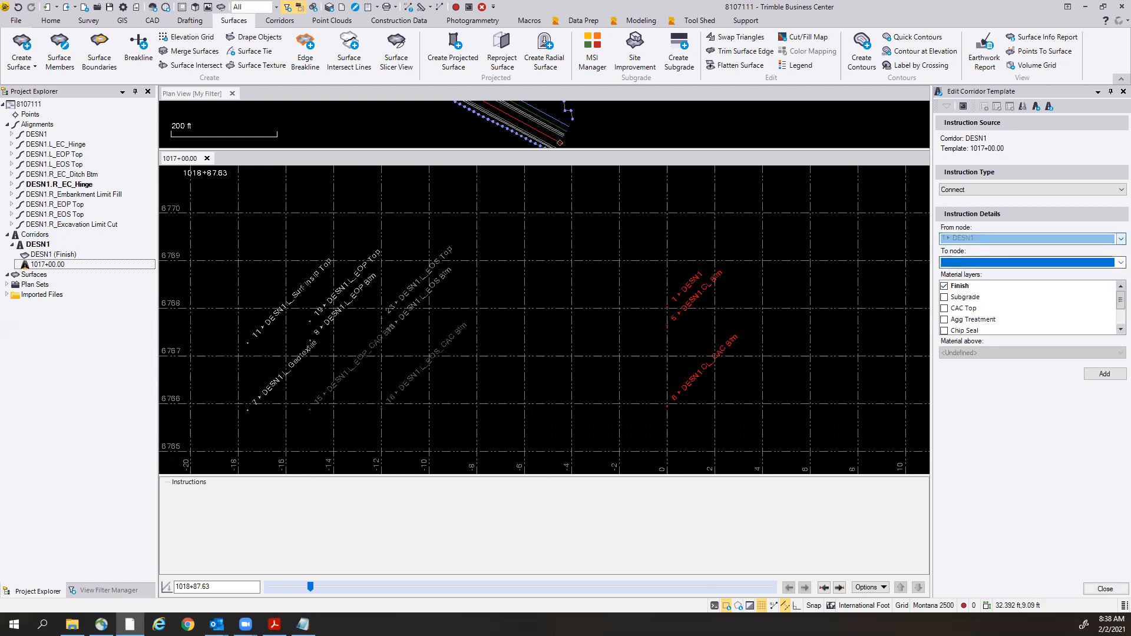
{"action": "left_click", "coordinate": [950, 262]}
{"action": "scroll", "coordinate": [949, 319], "scroll_direction": "down", "scroll_amount": 5}
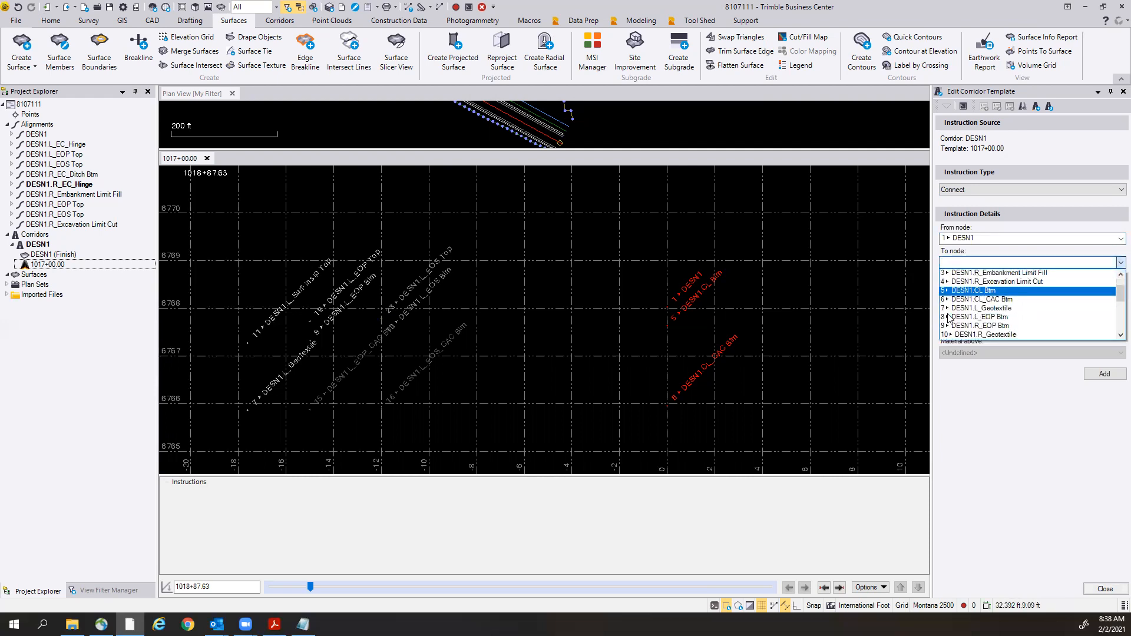
{"action": "left_click", "coordinate": [955, 327]}
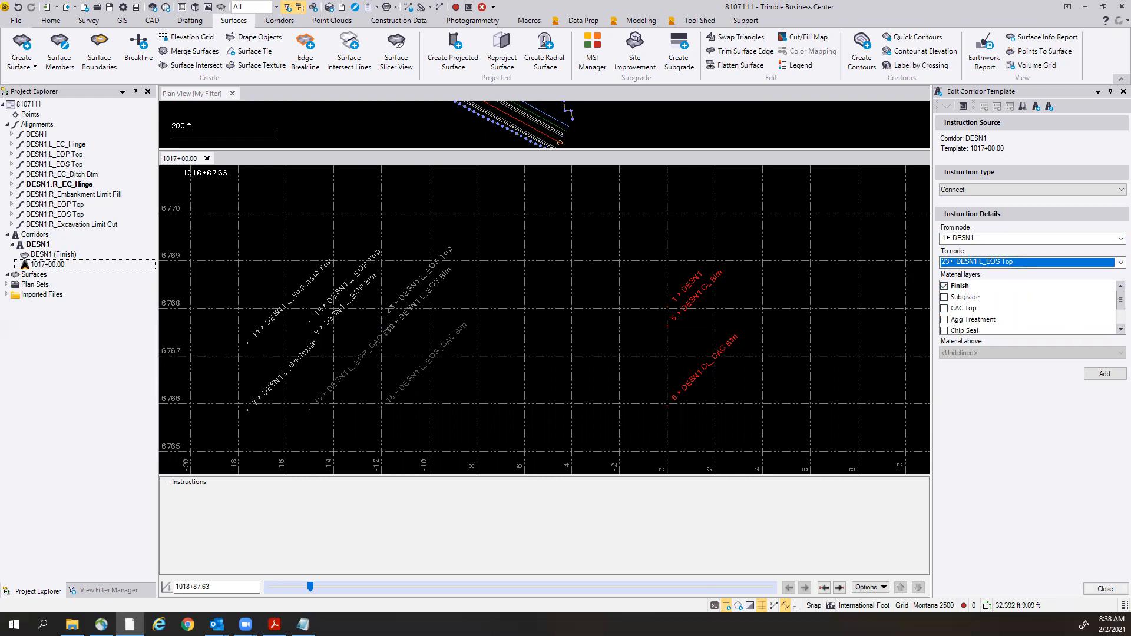
Assign the Chip Seal layer in addition to Finish and add the Connect instruction to the template.
{"action": "left_click", "coordinate": [1120, 329]}
{"action": "left_click", "coordinate": [1120, 330]}
{"action": "left_click", "coordinate": [944, 308]}
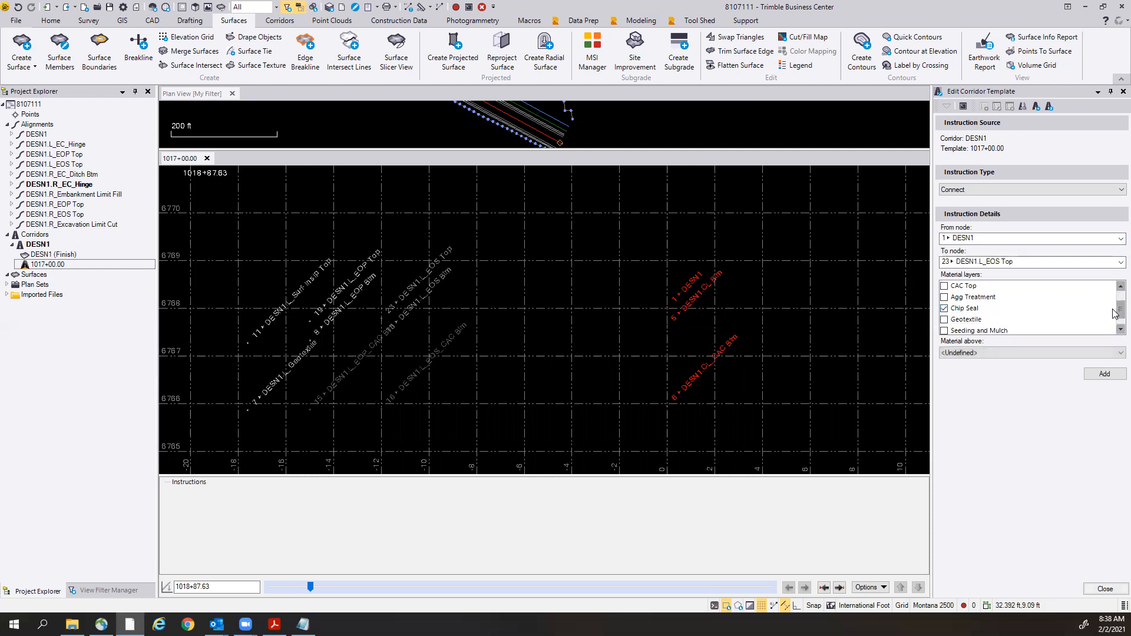
{"action": "scroll", "coordinate": [1116, 312], "scroll_direction": "down", "scroll_amount": 1}
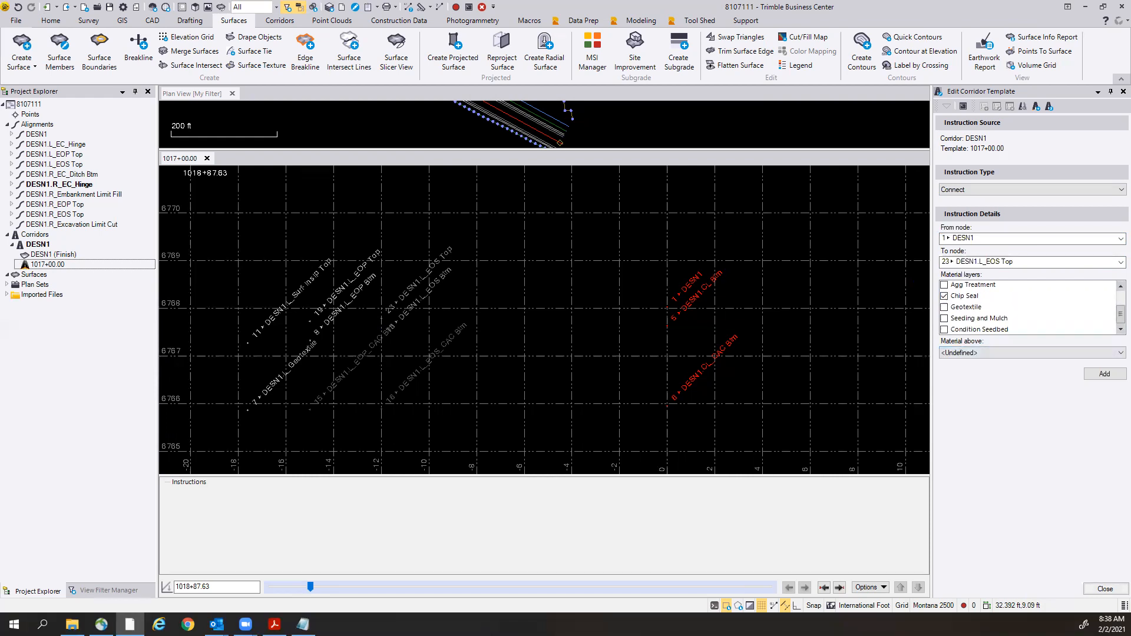
{"action": "left_click", "coordinate": [1105, 375]}
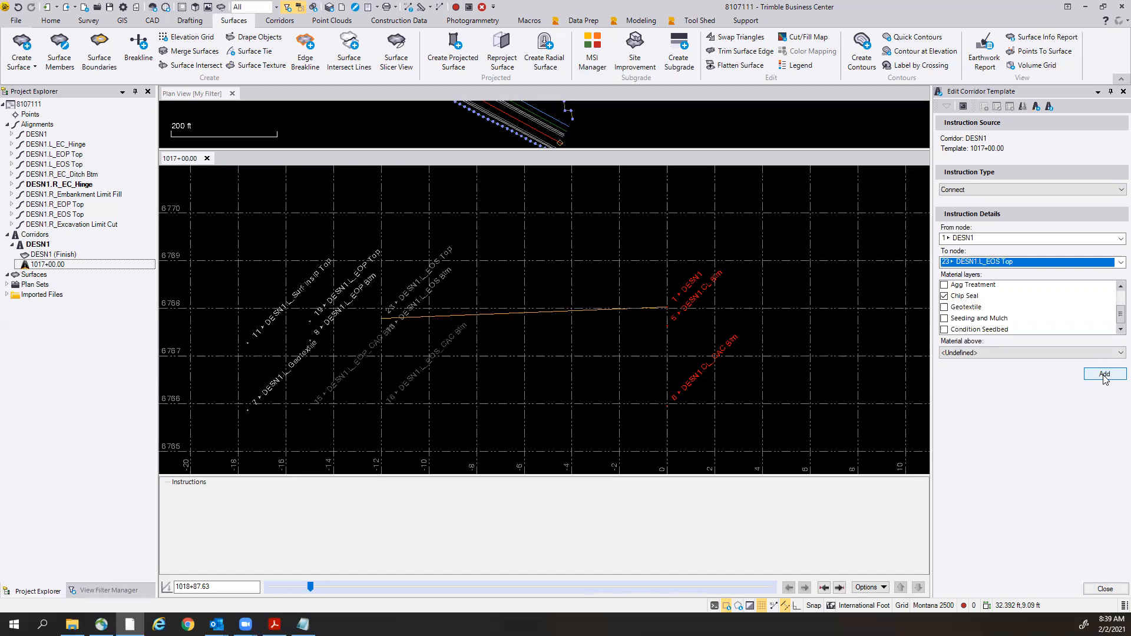
Inspect the new connection in the cross-section and highlight the DESN1 (Finish) surface to examine it in the plan view.
{"action": "scroll", "coordinate": [496, 292], "scroll_direction": "up", "scroll_amount": 2}
{"action": "scroll", "coordinate": [496, 292], "scroll_direction": "up", "scroll_amount": 1}
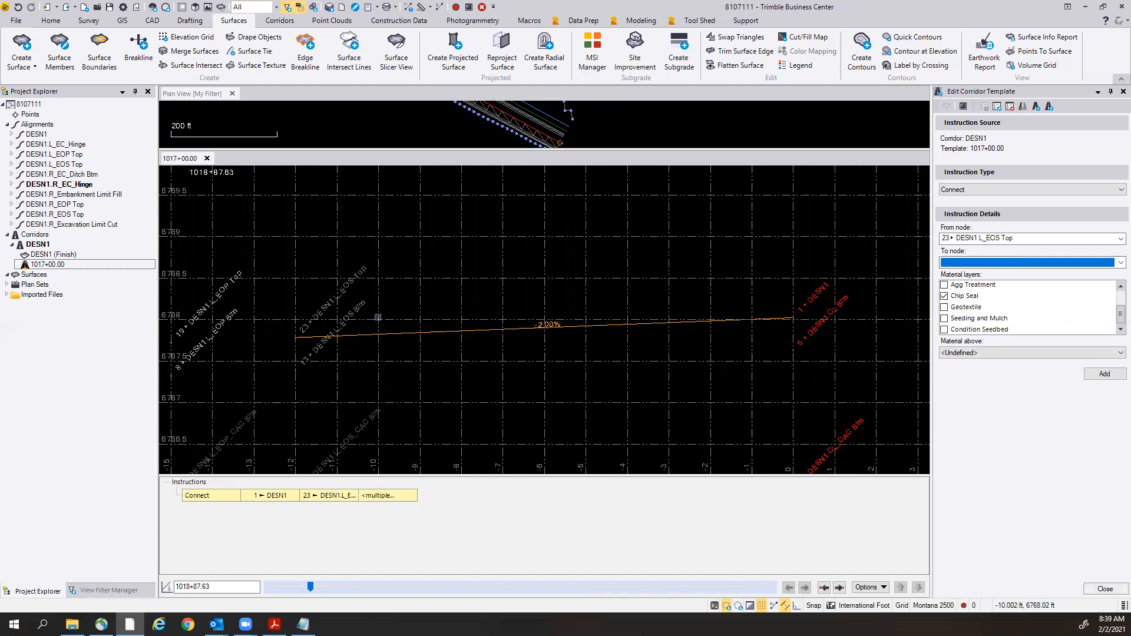
{"action": "scroll", "coordinate": [402, 323], "scroll_direction": "down", "scroll_amount": 1}
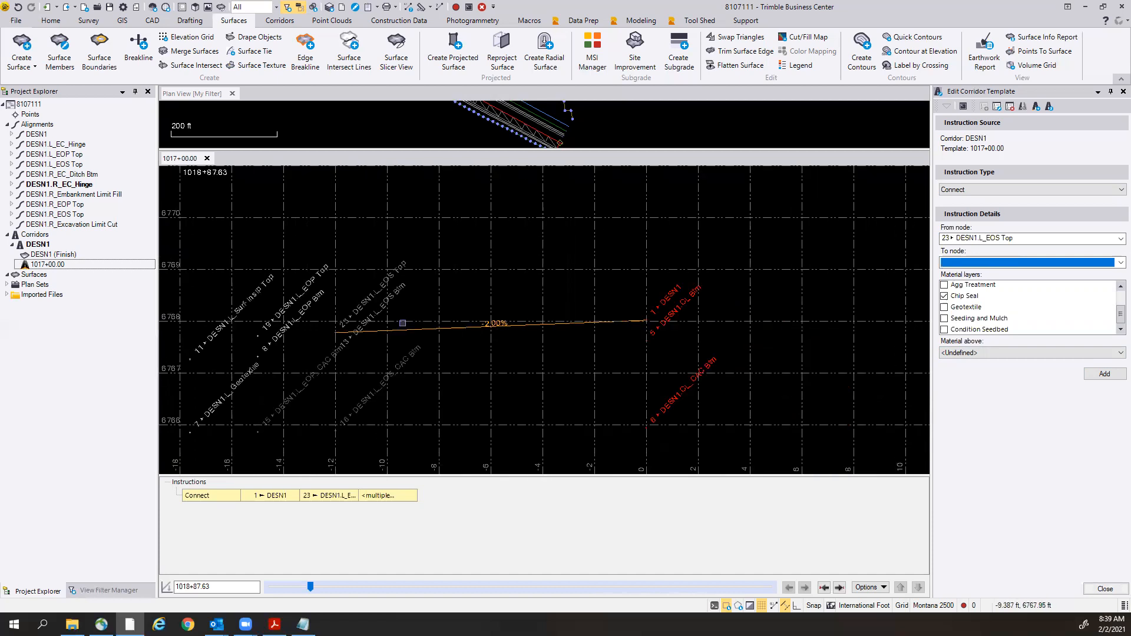
{"action": "scroll", "coordinate": [403, 323], "scroll_direction": "down", "scroll_amount": 1}
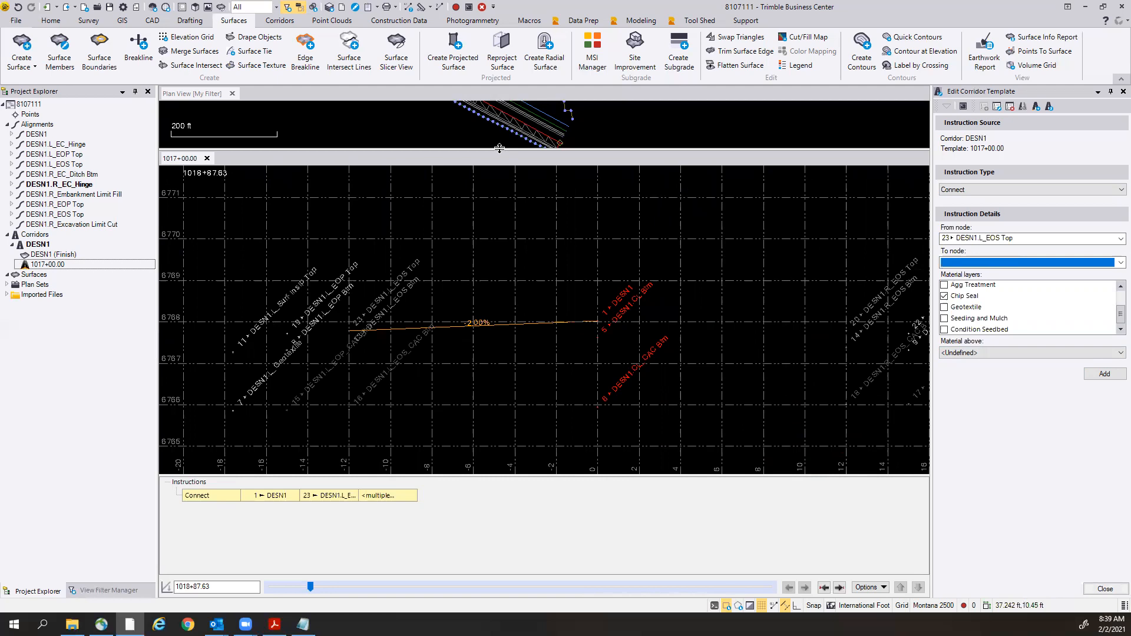
{"action": "left_click_drag", "start_coordinate": [495, 172], "coordinate": [501, 266]}
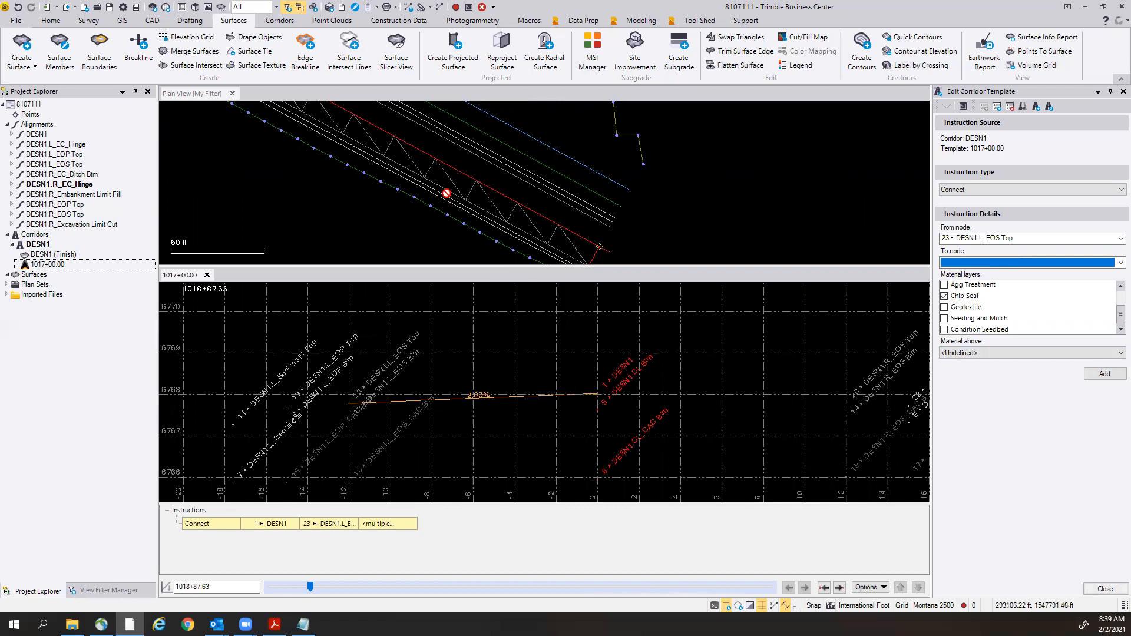
{"action": "left_click", "coordinate": [40, 256]}
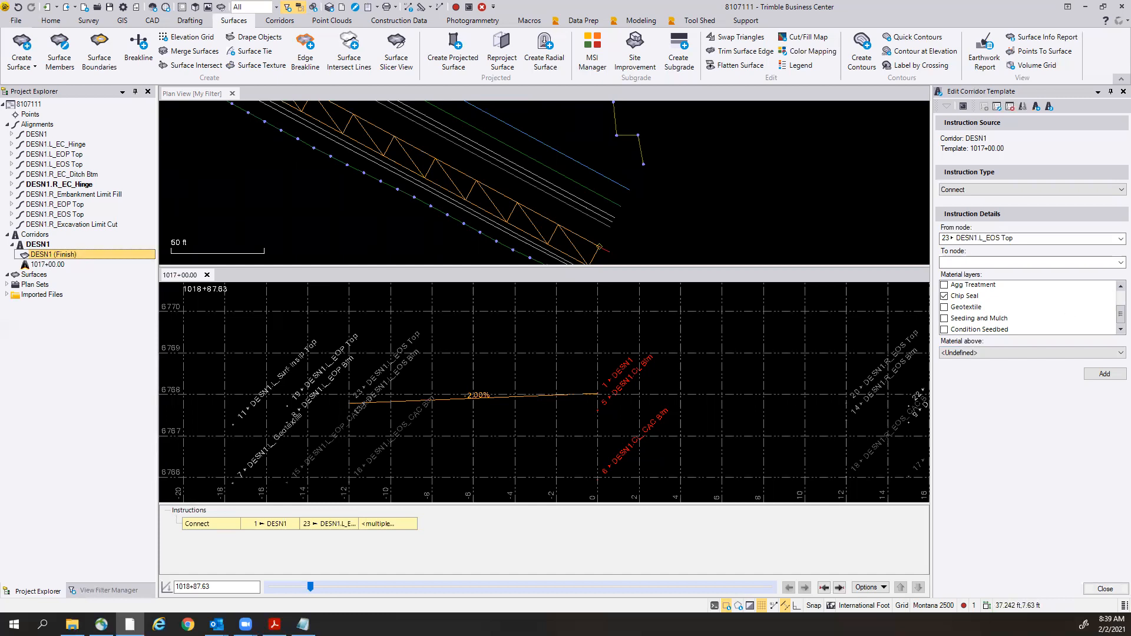
{"action": "left_click_drag", "start_coordinate": [1119, 313], "coordinate": [1117, 295]}
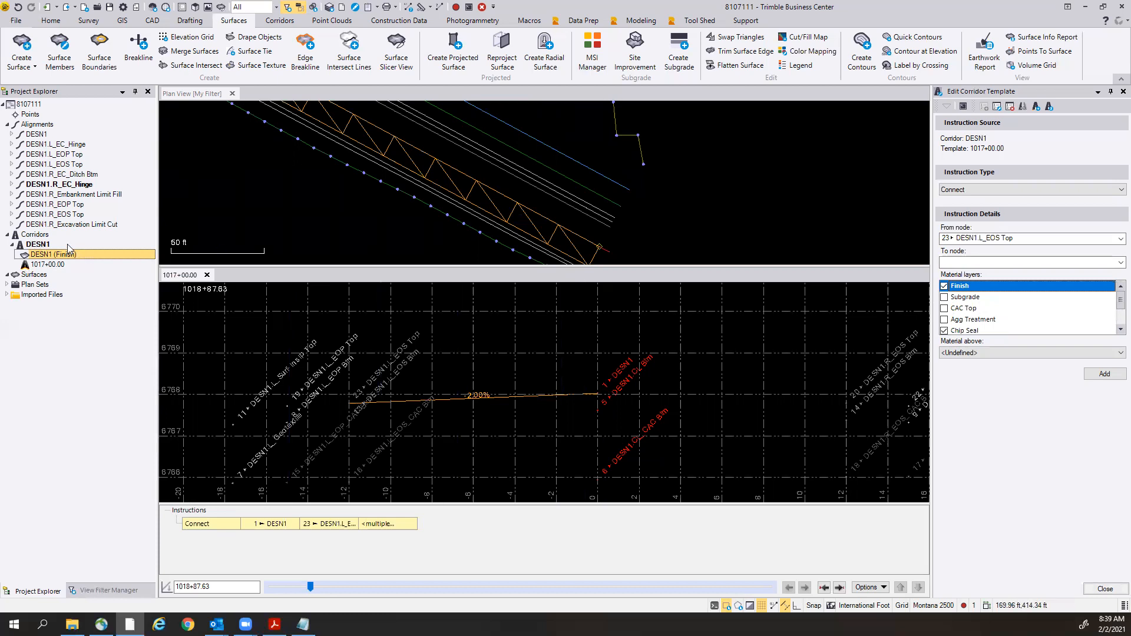
{"action": "left_click_drag", "start_coordinate": [395, 266], "coordinate": [401, 200]}
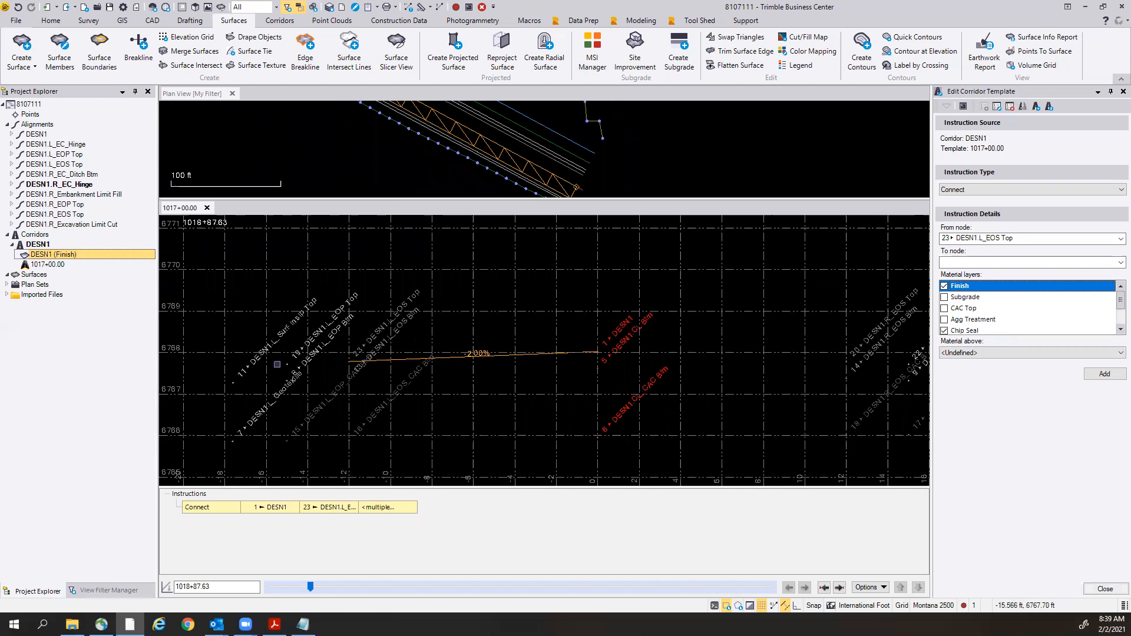
Add a Connect instruction from DESN1.L_EOS Top to node 19 DESN1.L_EOP Top on the Finish and Chip Seal layers.
{"action": "scroll", "coordinate": [309, 357], "scroll_direction": "up", "scroll_amount": 3}
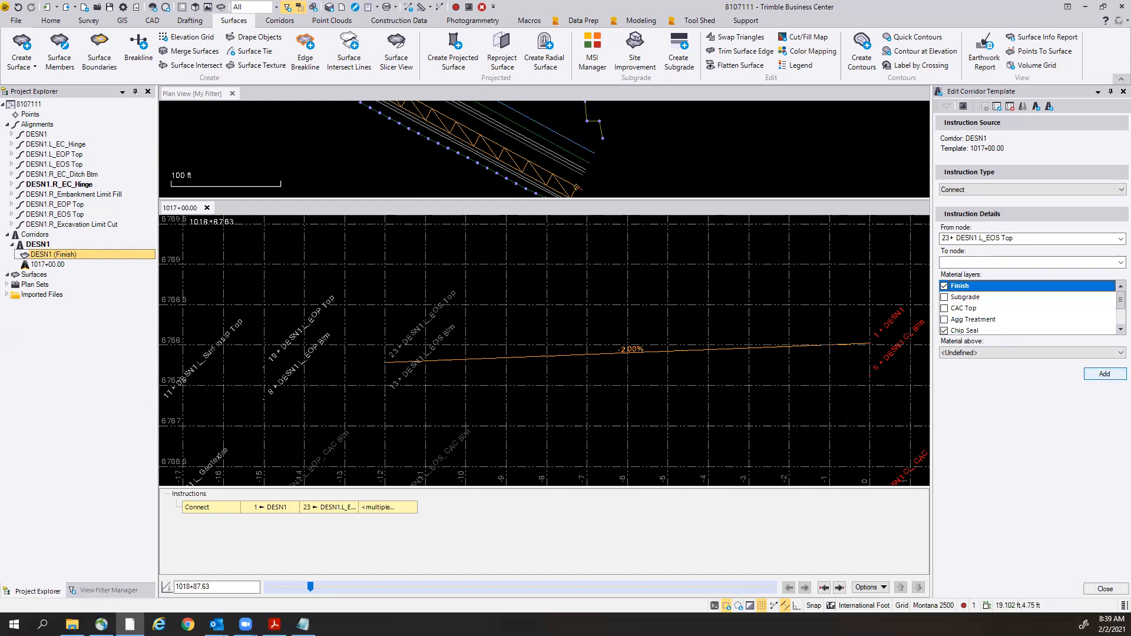
{"action": "left_click", "coordinate": [965, 263]}
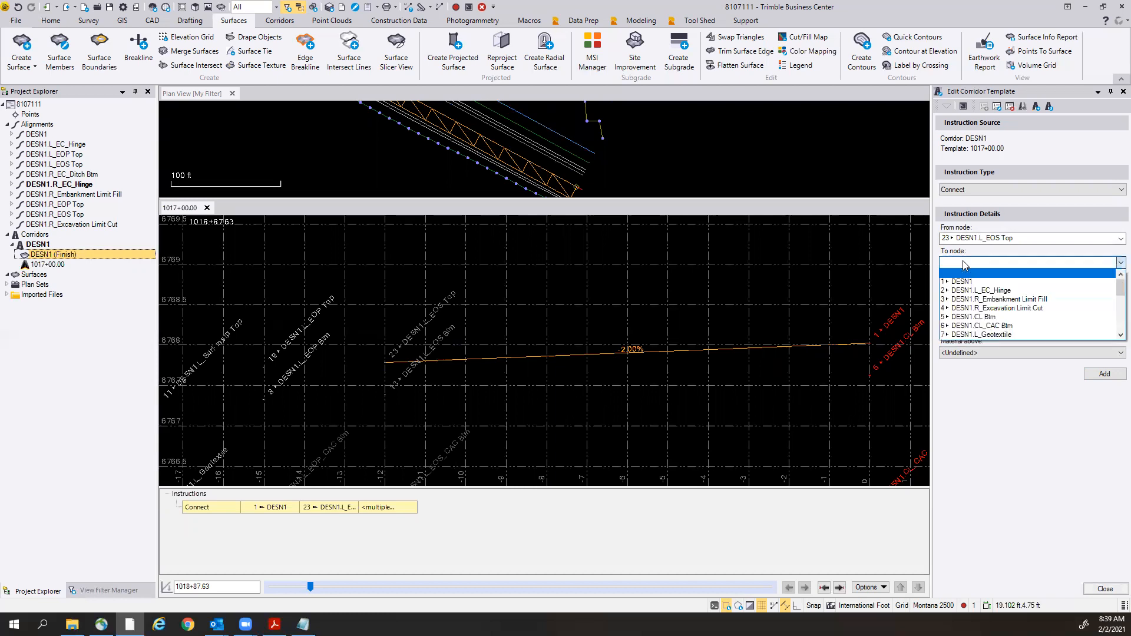
{"action": "scroll", "coordinate": [968, 309], "scroll_direction": "down", "scroll_amount": 1}
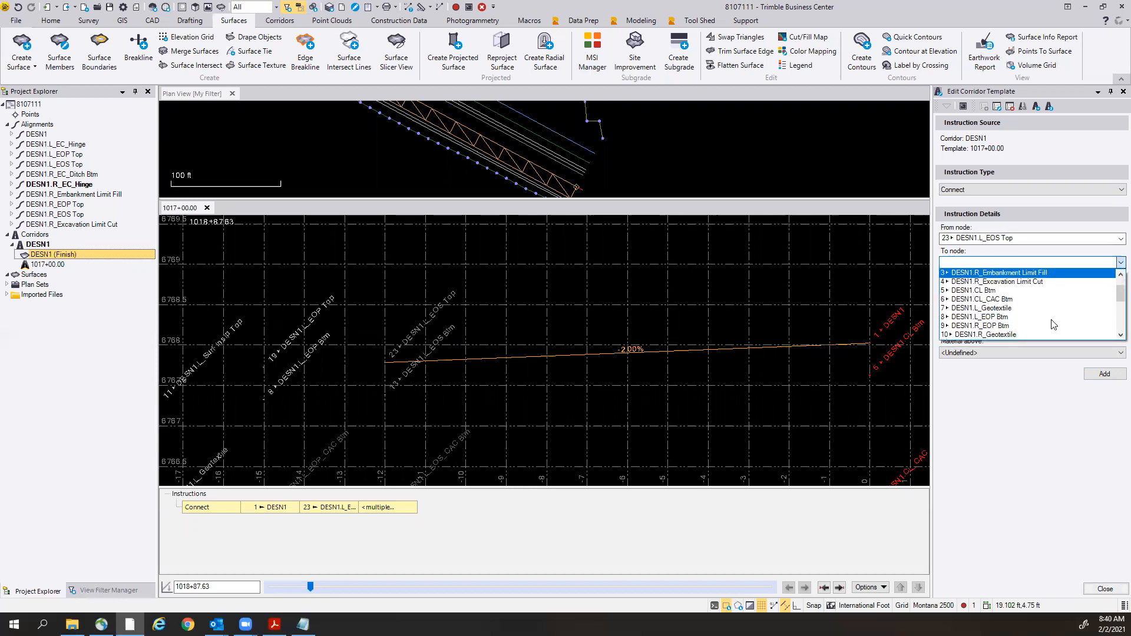
{"action": "scroll", "coordinate": [1055, 324], "scroll_direction": "down", "scroll_amount": 5}
{"action": "left_click", "coordinate": [1007, 291]}
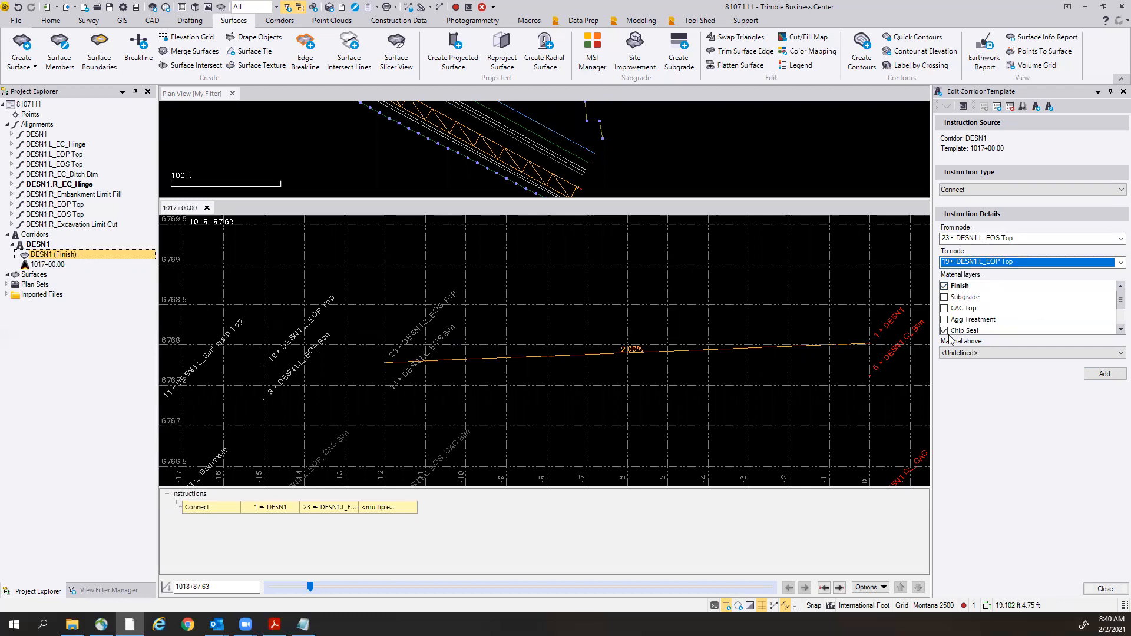
{"action": "left_click", "coordinate": [1107, 375]}
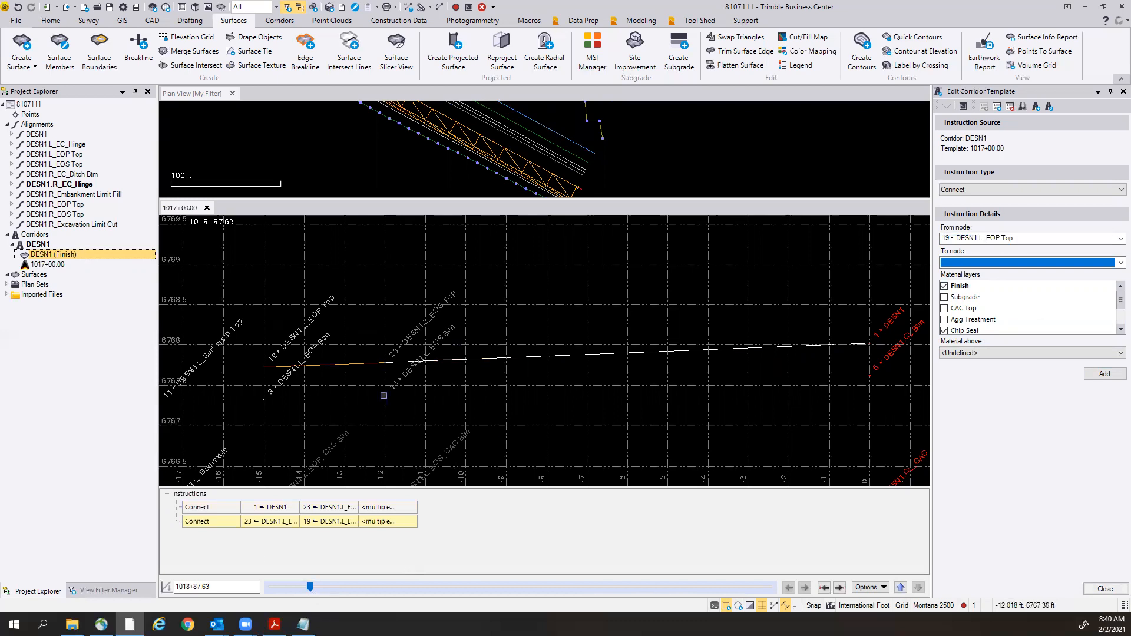
Add a Connect instruction from DESN1.L_EOP Top to node 11 DESN1.L_Surf-Inslp Top on the Finish layer only, excluding Chip Seal.
{"action": "middle_click_drag", "start_coordinate": [351, 396], "coordinate": [589, 397]}
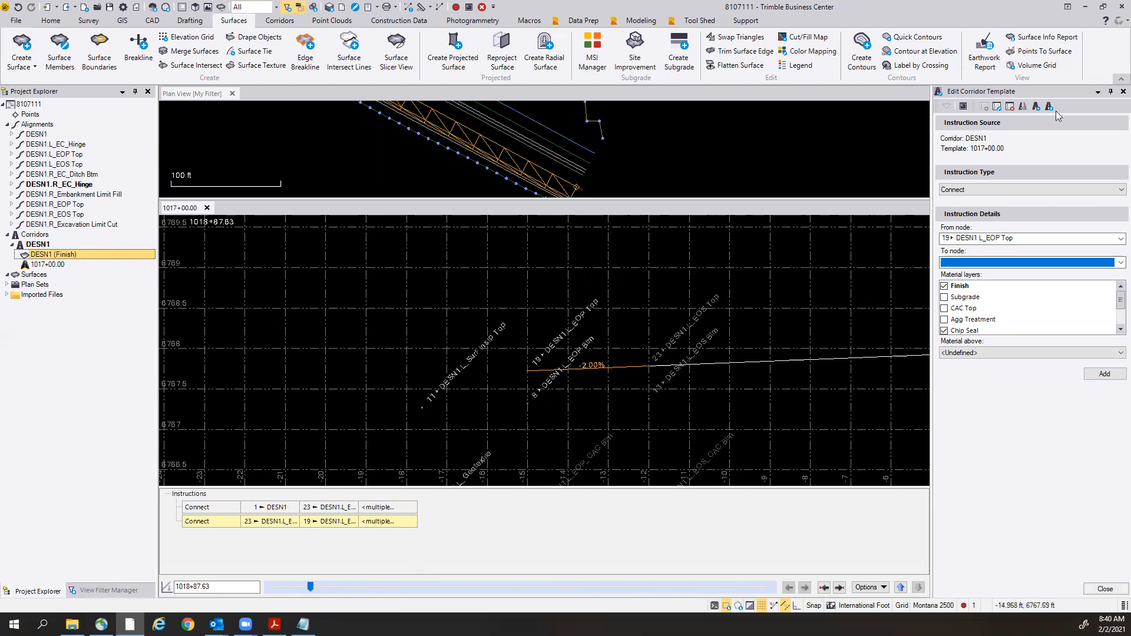
{"action": "left_click", "coordinate": [1084, 263]}
{"action": "scroll", "coordinate": [1013, 307], "scroll_direction": "down", "scroll_amount": 2}
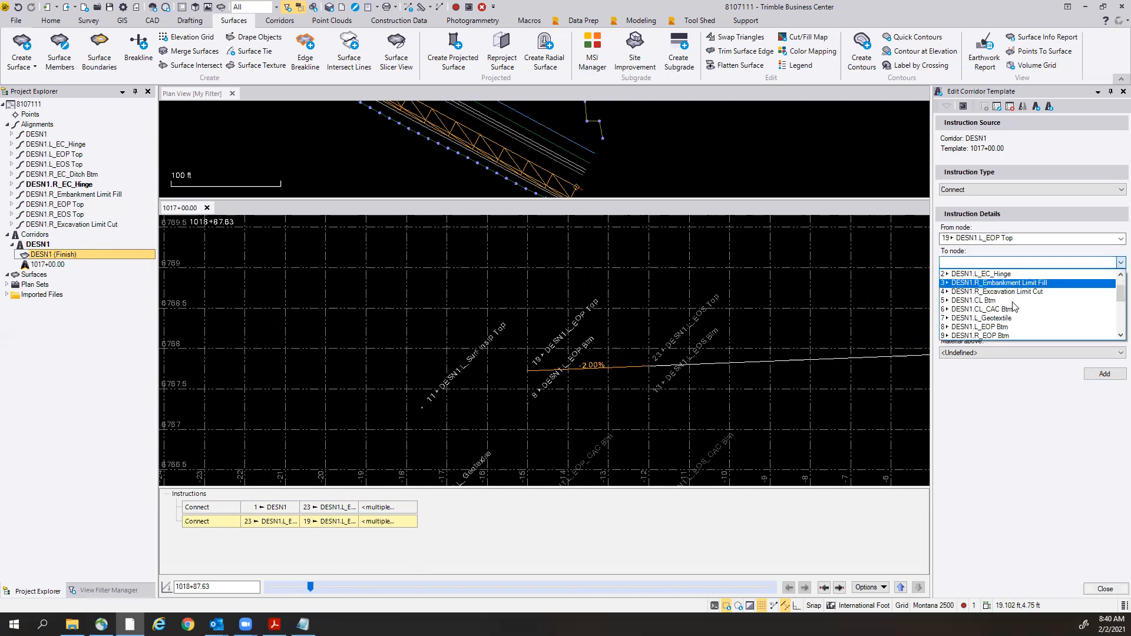
{"action": "left_click", "coordinate": [999, 318]}
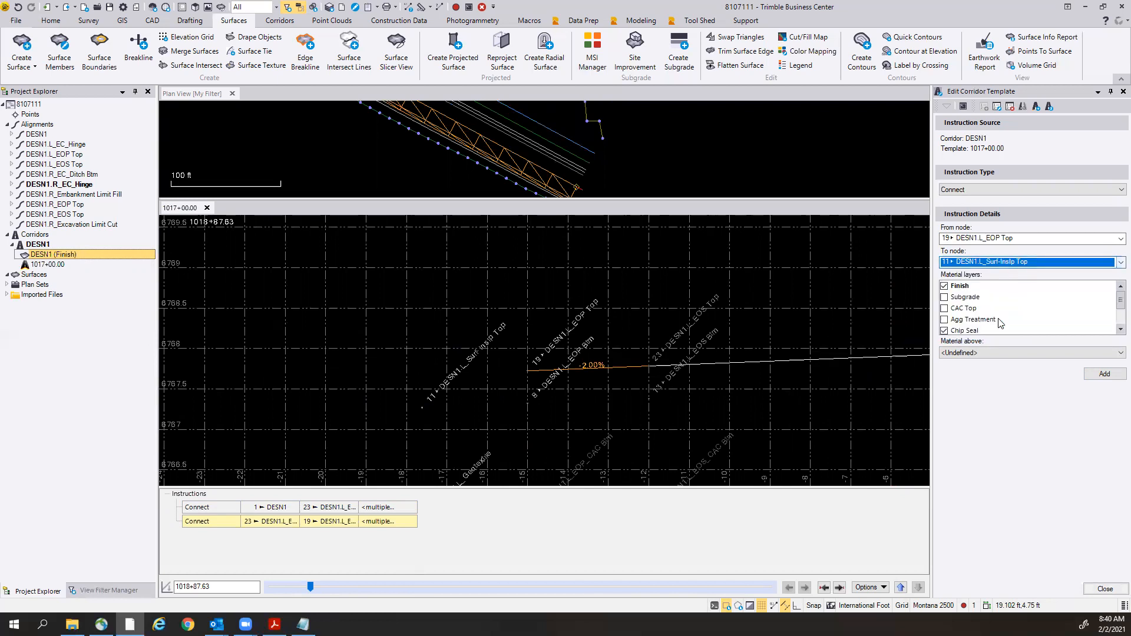
{"action": "left_click", "coordinate": [945, 332]}
{"action": "left_click", "coordinate": [945, 332]}
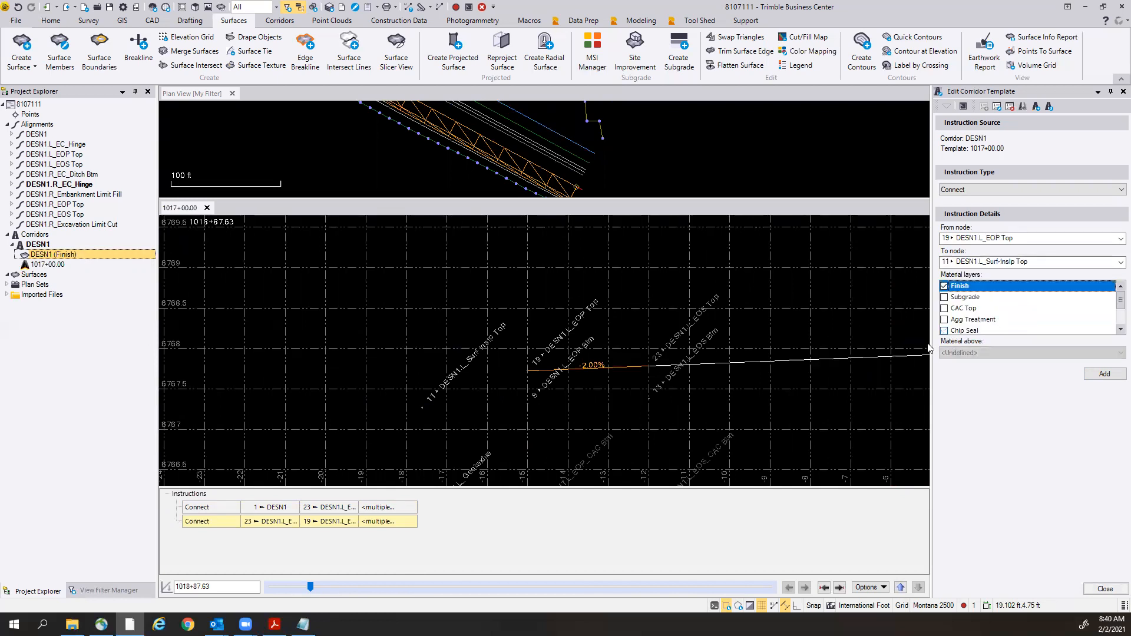
{"action": "left_click", "coordinate": [1106, 377]}
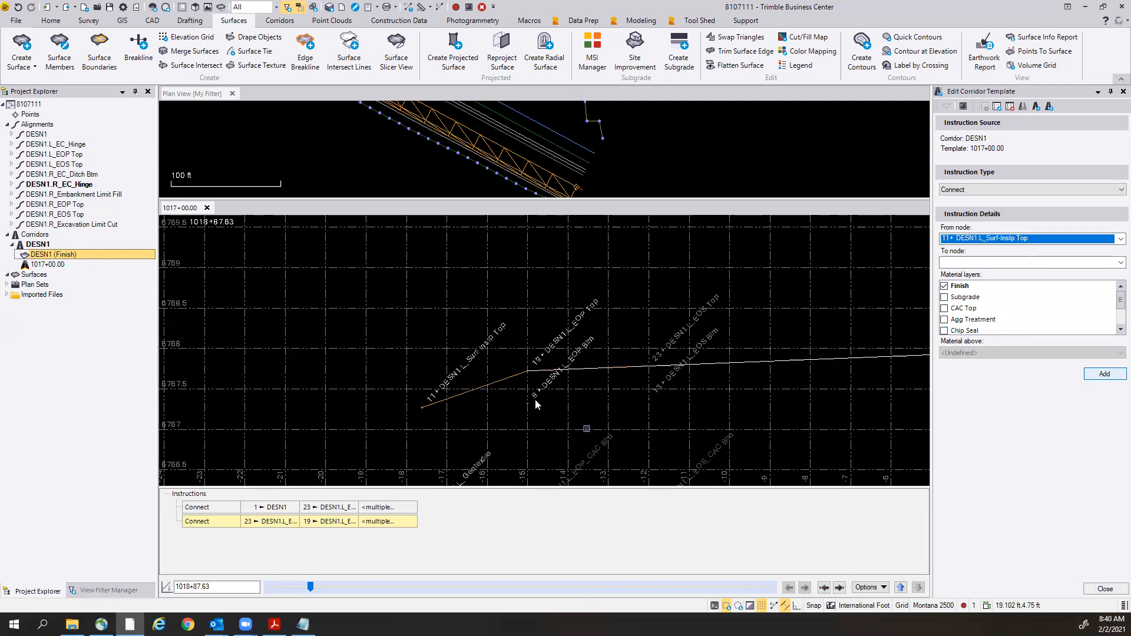
Inspect the left hinge area in the cross-section, and open the enlarged Sta. 1018+00.00 mainline cross section on page 30 of PLANS.pdf in Acrobat Reader.
{"action": "scroll", "coordinate": [672, 404], "scroll_direction": "down", "scroll_amount": 4}
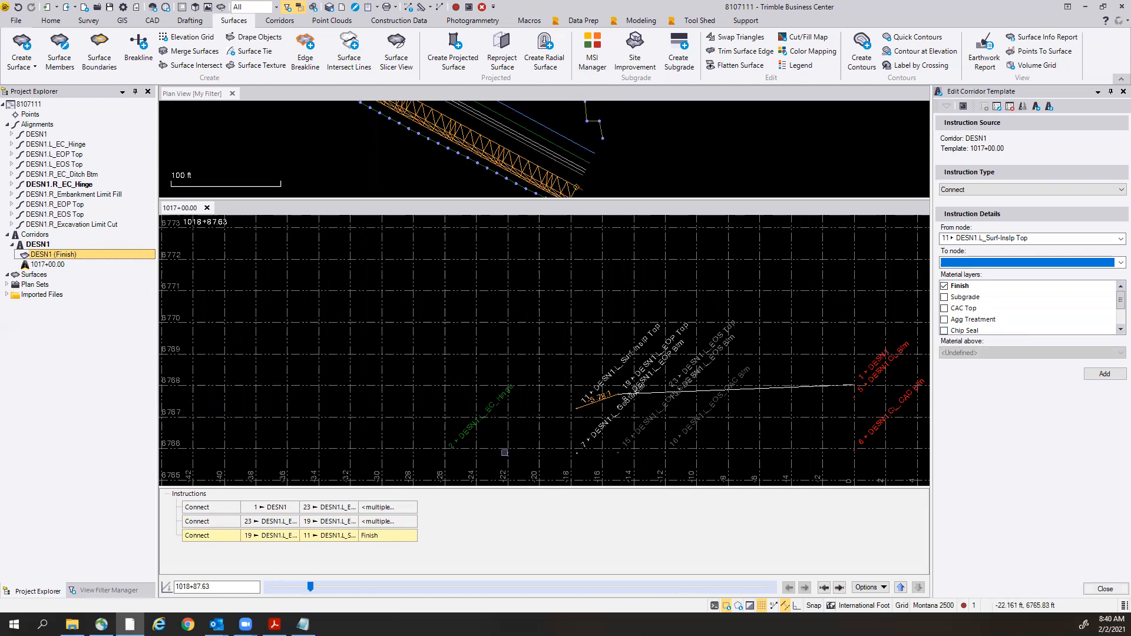
{"action": "middle_click_drag", "start_coordinate": [504, 453], "coordinate": [552, 396]}
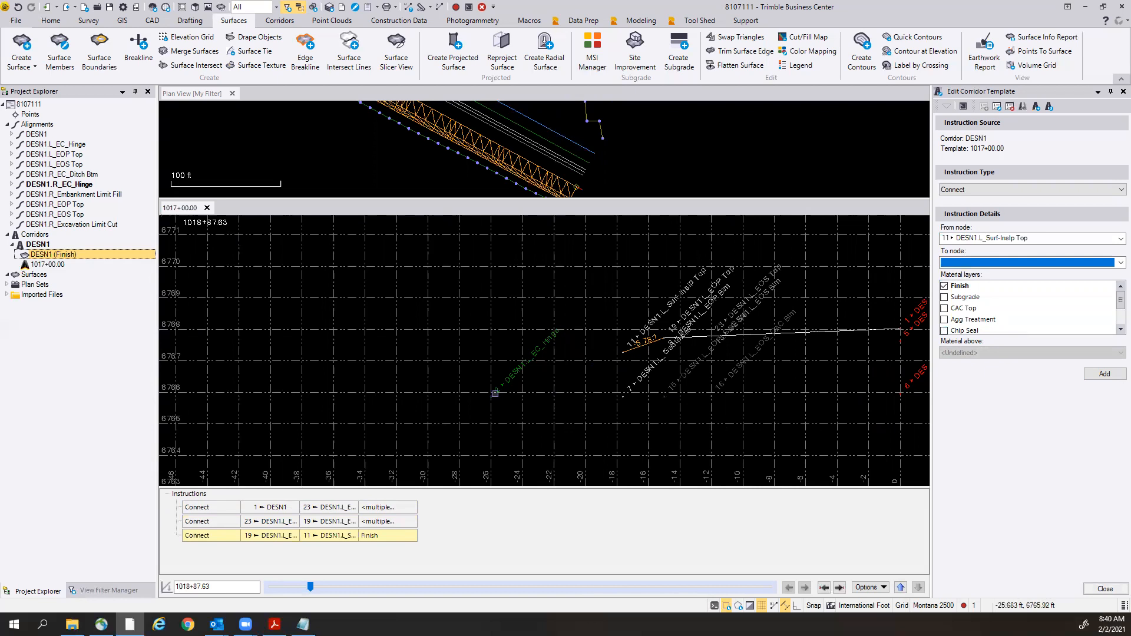
{"action": "scroll", "coordinate": [566, 384], "scroll_direction": "up", "scroll_amount": 1}
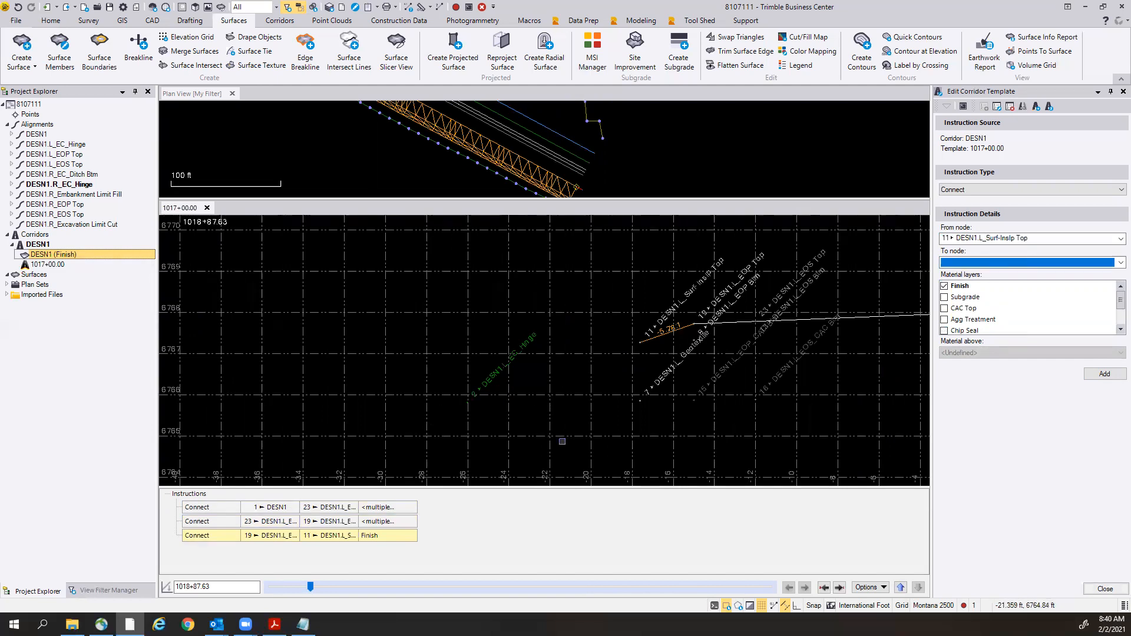
{"action": "left_click", "coordinate": [274, 624]}
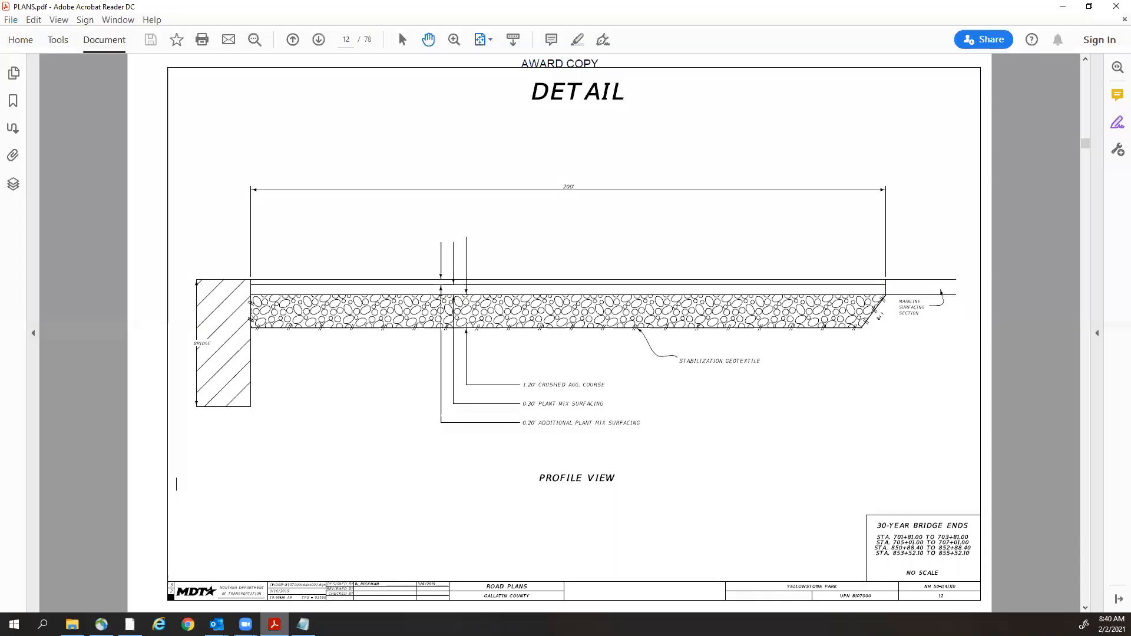
{"action": "scroll", "coordinate": [942, 306], "scroll_direction": "down", "scroll_amount": 8}
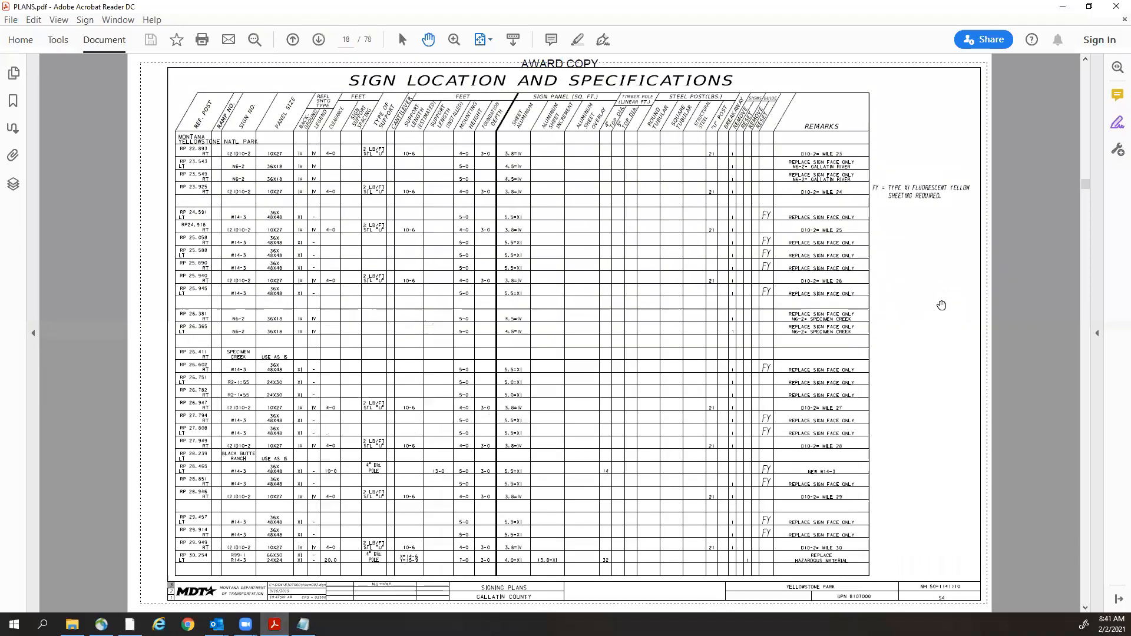
{"action": "scroll", "coordinate": [942, 305], "scroll_direction": "down", "scroll_amount": 10}
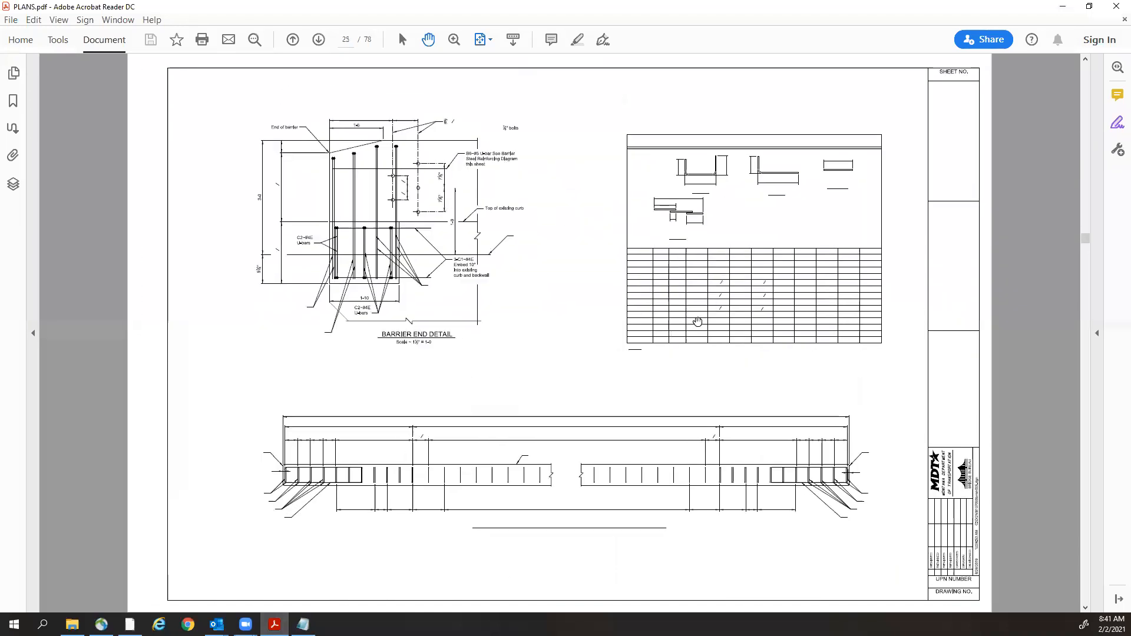
{"action": "scroll", "coordinate": [562, 336], "scroll_direction": "down", "scroll_amount": 8}
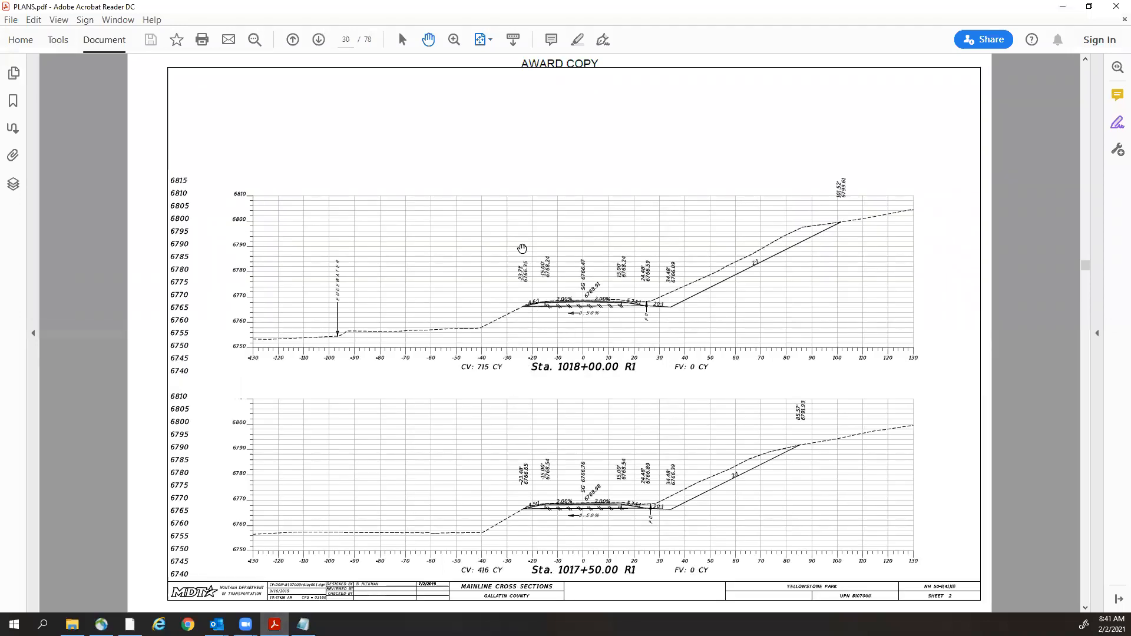
{"action": "left_click", "coordinate": [452, 44]}
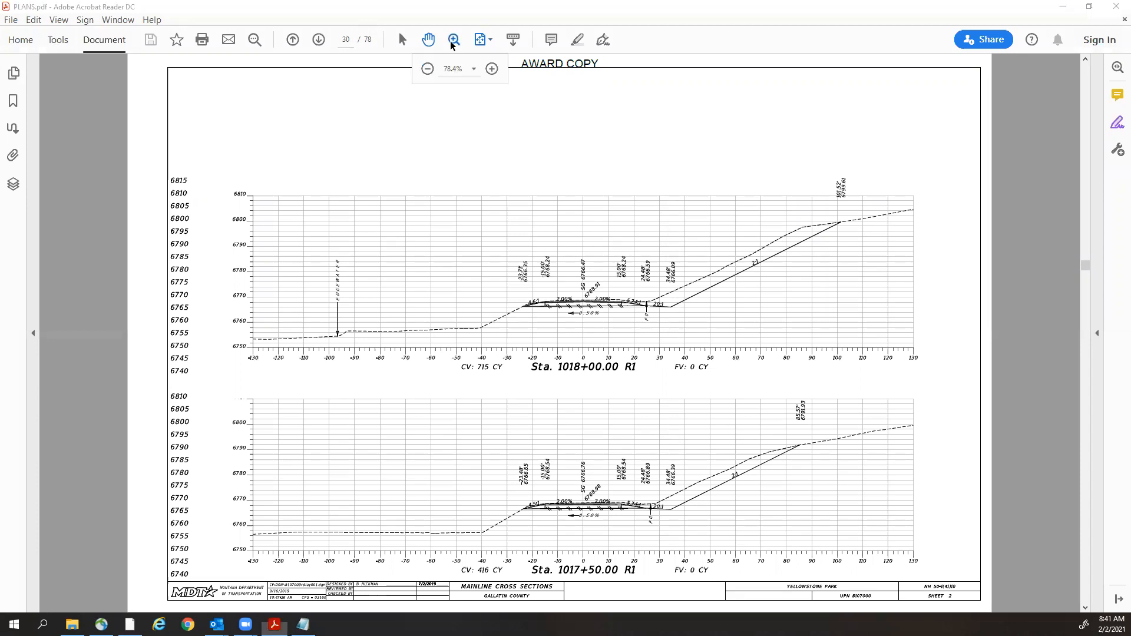
{"action": "left_click", "coordinate": [491, 69]}
{"action": "left_click", "coordinate": [492, 69]}
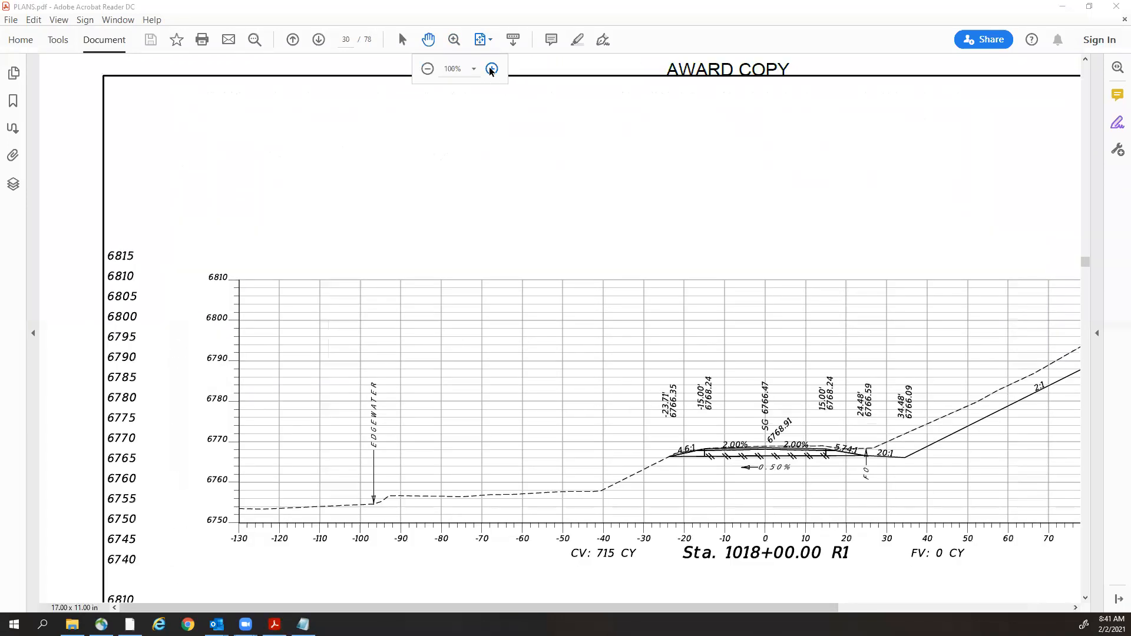
{"action": "left_click_drag", "start_coordinate": [622, 612], "coordinate": [754, 611]}
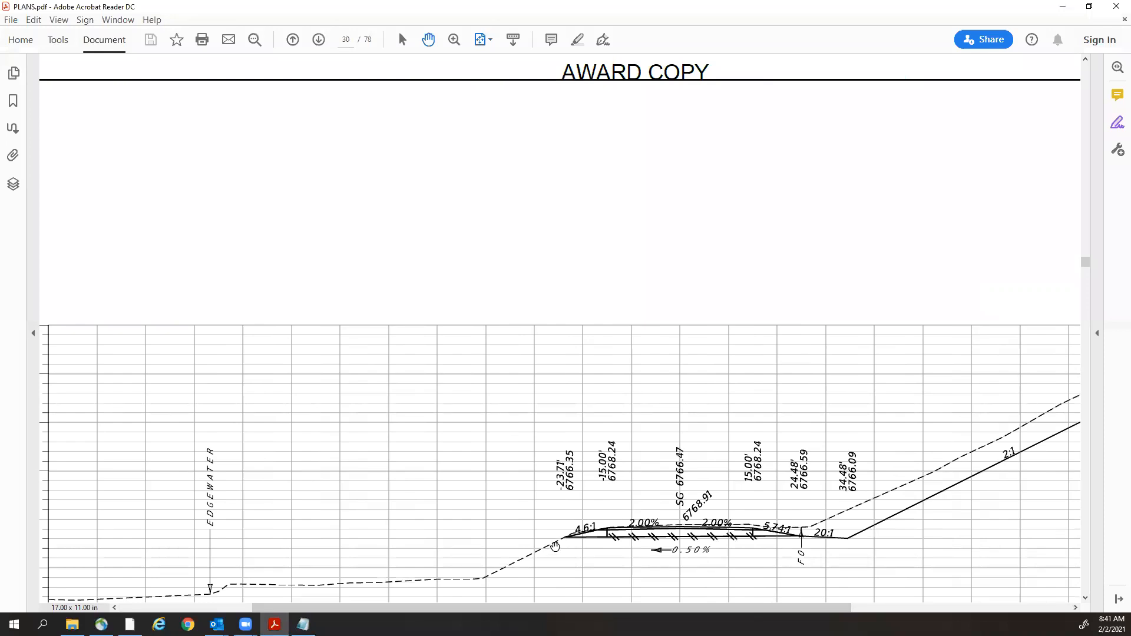
Examine the left inslope at Sta. 1018+00.00 and compare it with the Sta. 1023+42.14 cross section on page 37.
{"action": "scroll", "coordinate": [590, 570], "scroll_direction": "down", "scroll_amount": 5}
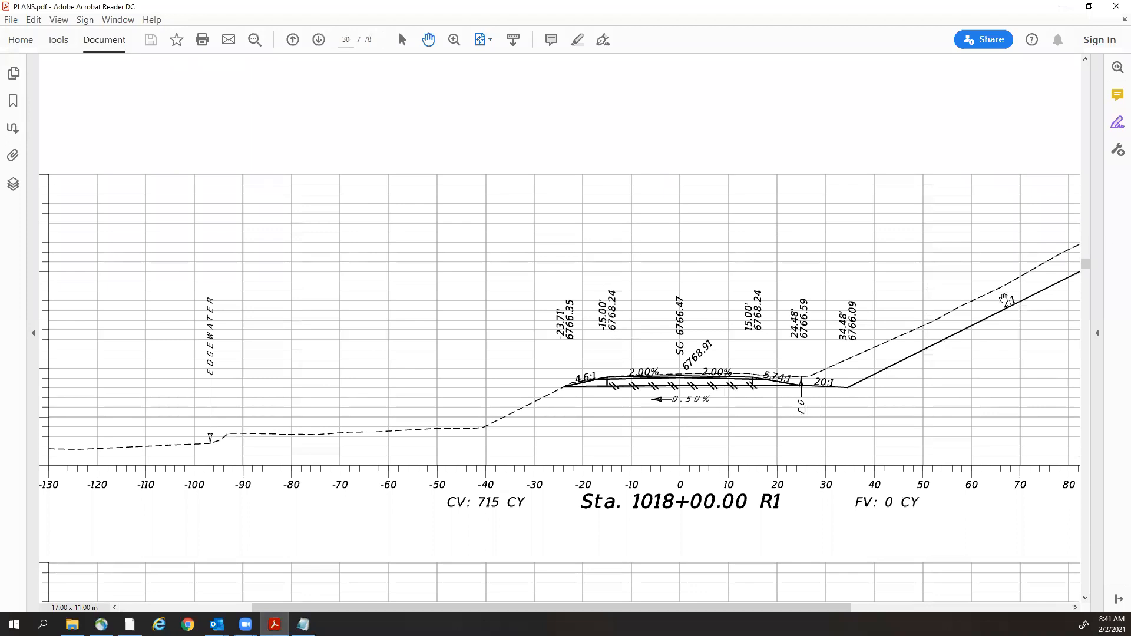
{"action": "left_click_drag", "start_coordinate": [1086, 266], "coordinate": [1087, 309]}
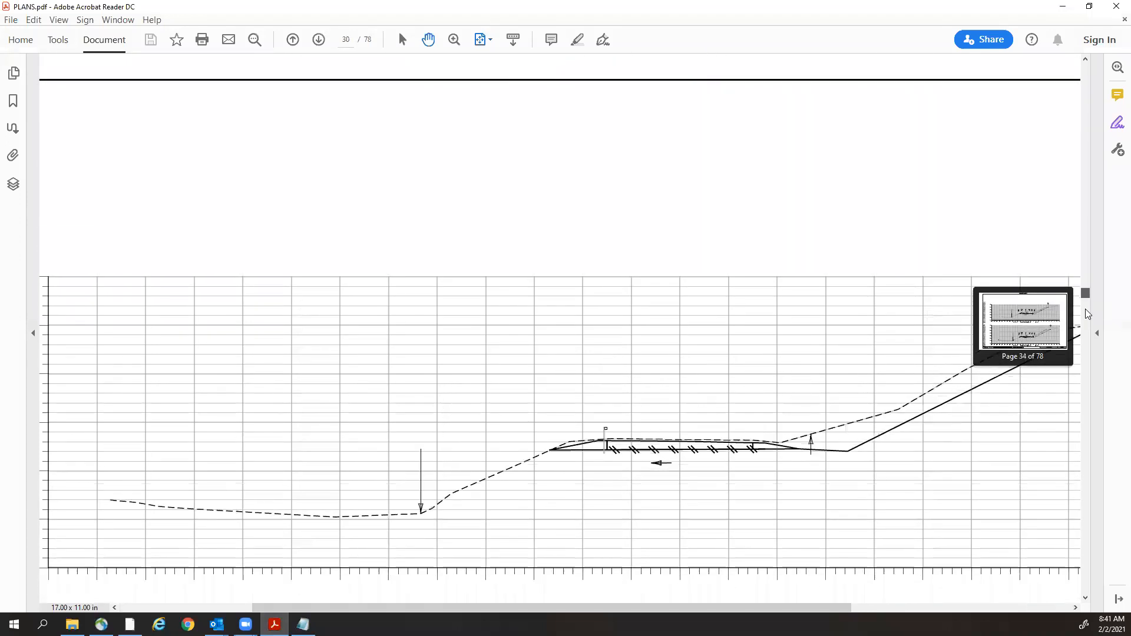
{"action": "scroll", "coordinate": [492, 378], "scroll_direction": "up", "scroll_amount": 1}
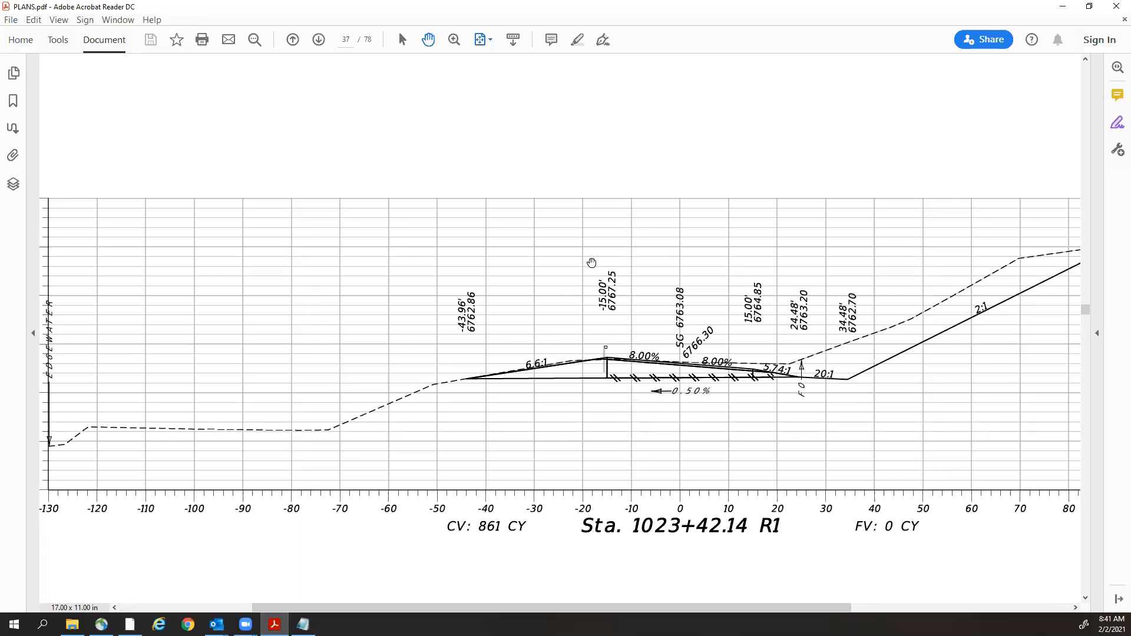
Return to Trimble Business Center and add a Connect instruction from node 1 DESN1 to node 20 DESN1.R_EOS Top on the Finish and Chip Seal layers.
{"action": "left_click", "coordinate": [1063, 7]}
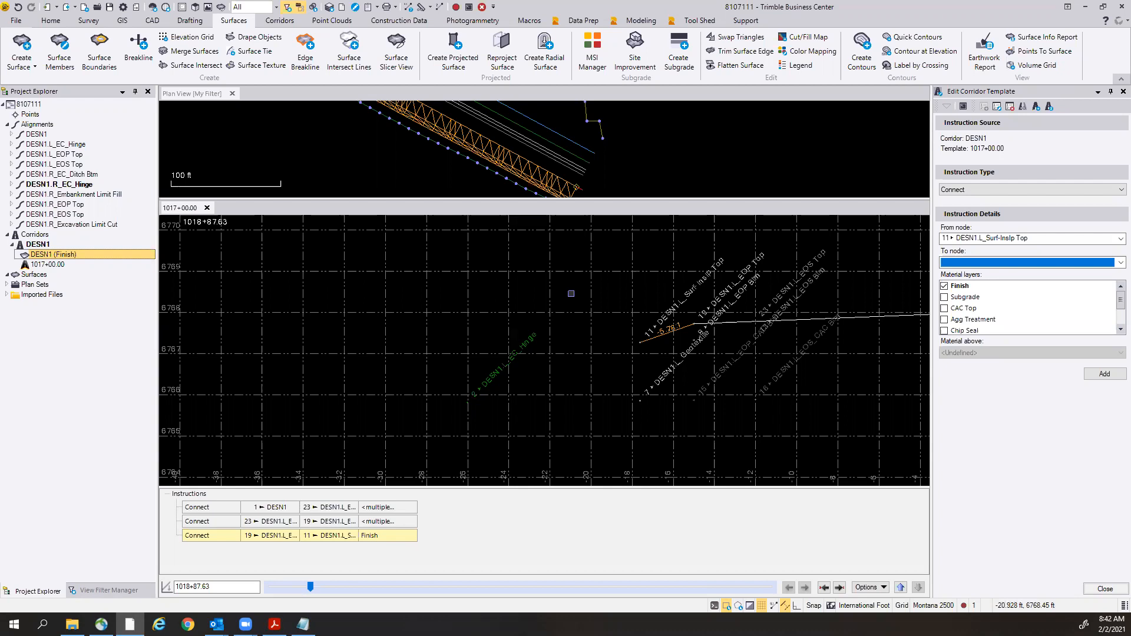
{"action": "scroll", "coordinate": [872, 387], "scroll_direction": "down", "scroll_amount": 1}
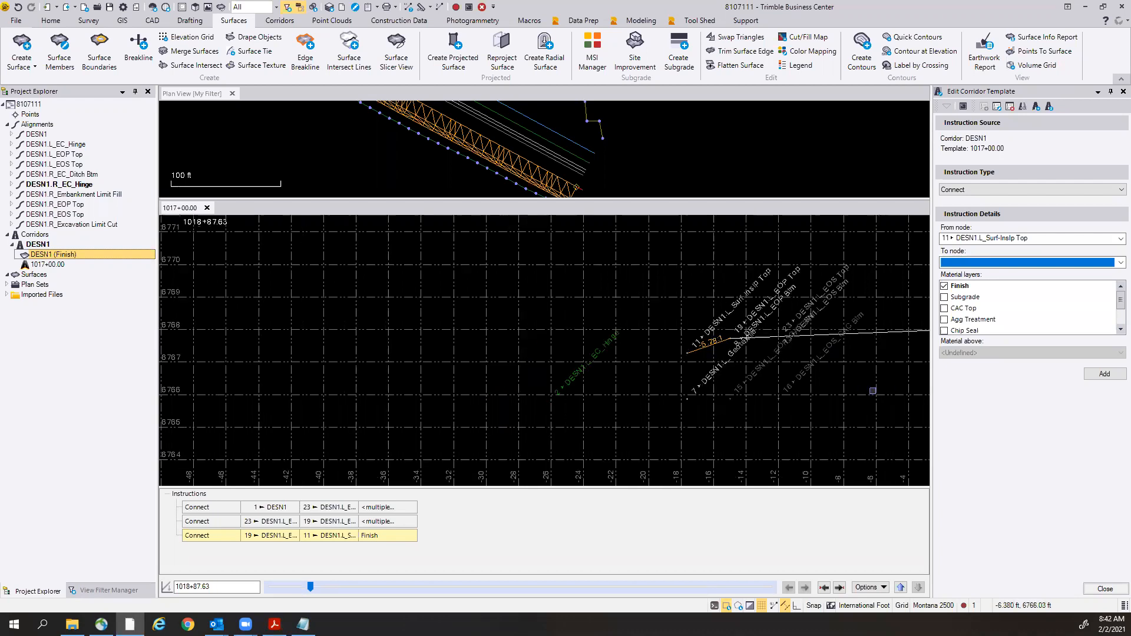
{"action": "middle_click_drag", "start_coordinate": [884, 364], "coordinate": [681, 386]}
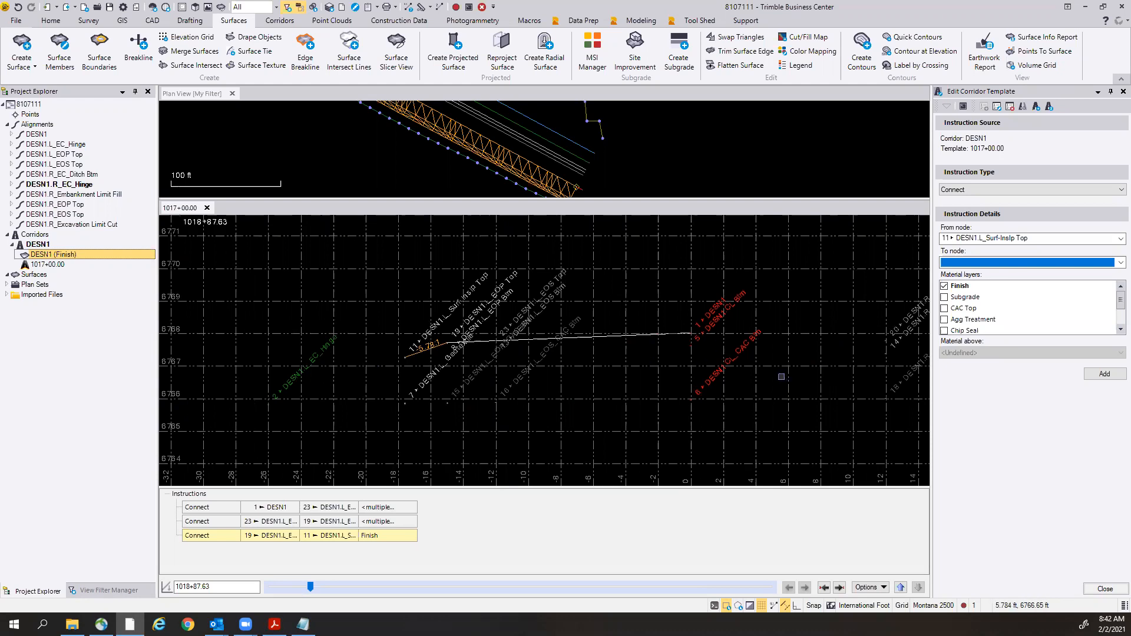
{"action": "scroll", "coordinate": [737, 354], "scroll_direction": "up", "scroll_amount": 2}
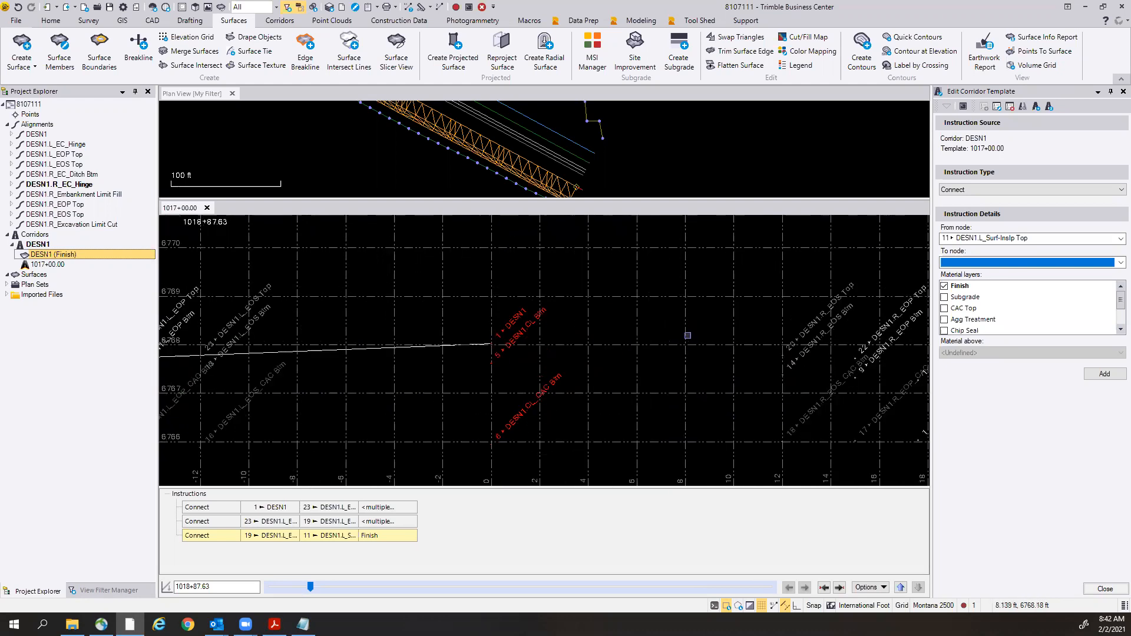
{"action": "scroll", "coordinate": [687, 335], "scroll_direction": "up", "scroll_amount": 1}
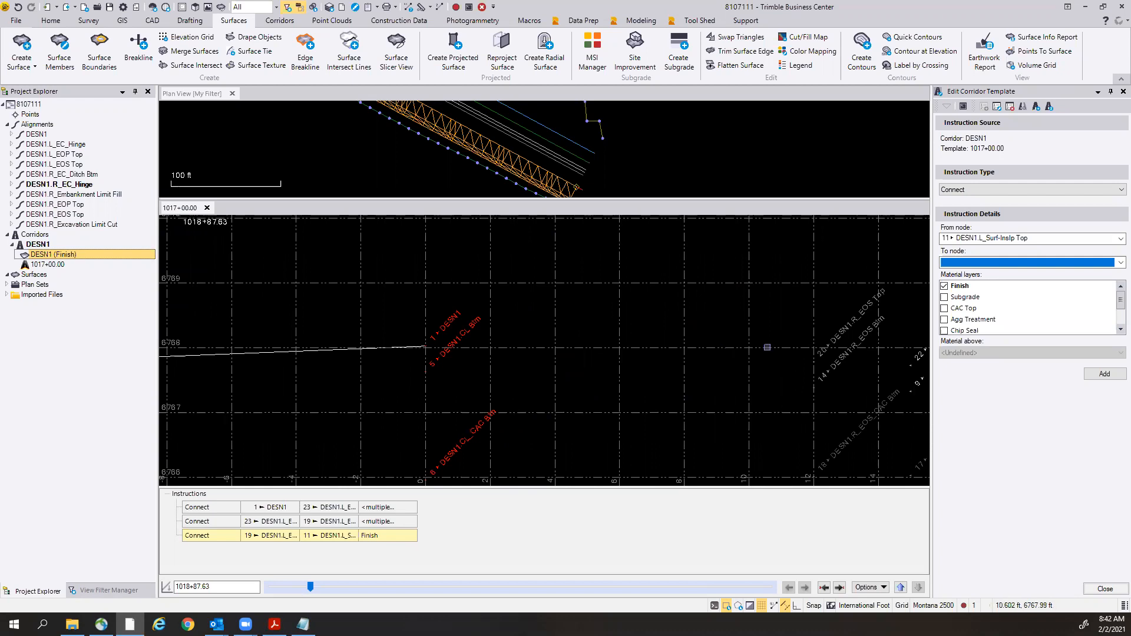
{"action": "middle_click_drag", "start_coordinate": [768, 347], "coordinate": [672, 342]}
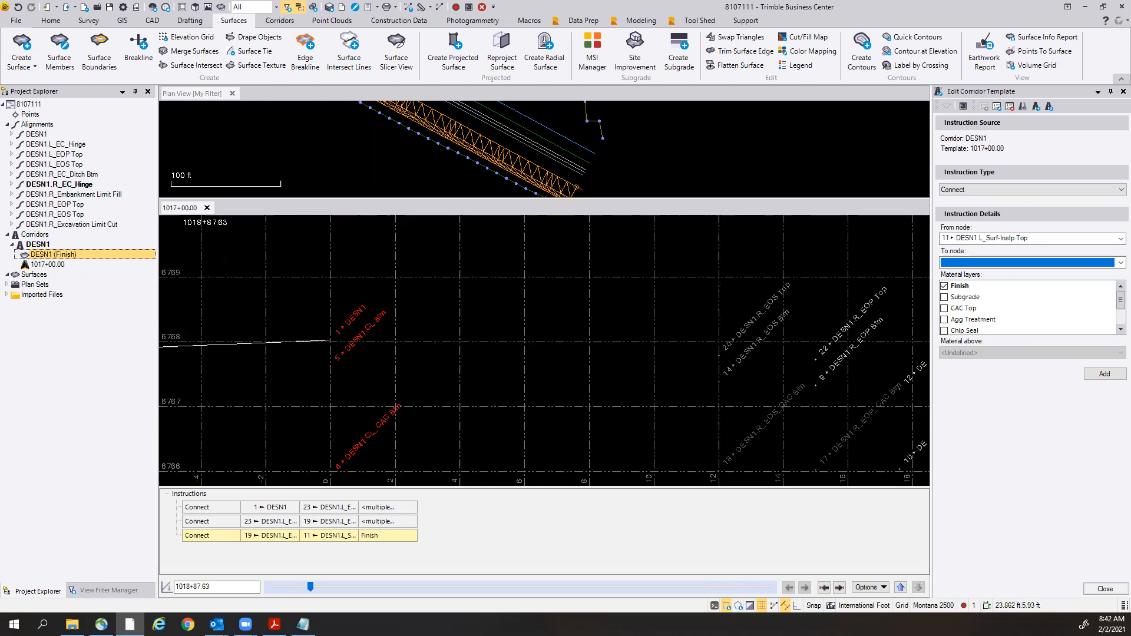
{"action": "left_click", "coordinate": [1080, 240]}
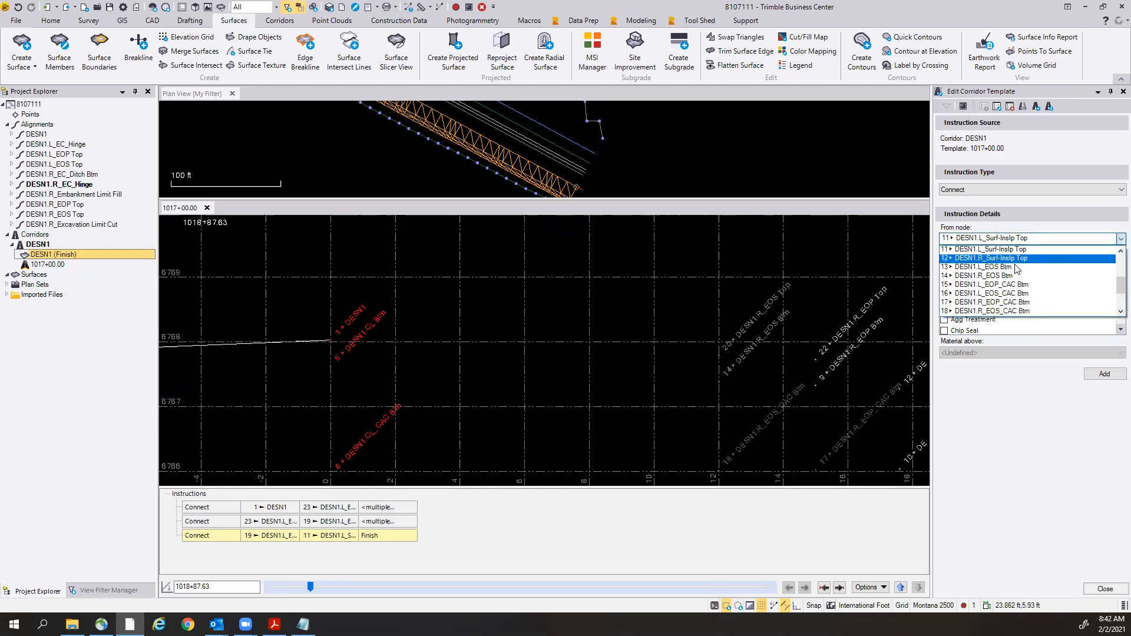
{"action": "left_click", "coordinate": [1001, 248]}
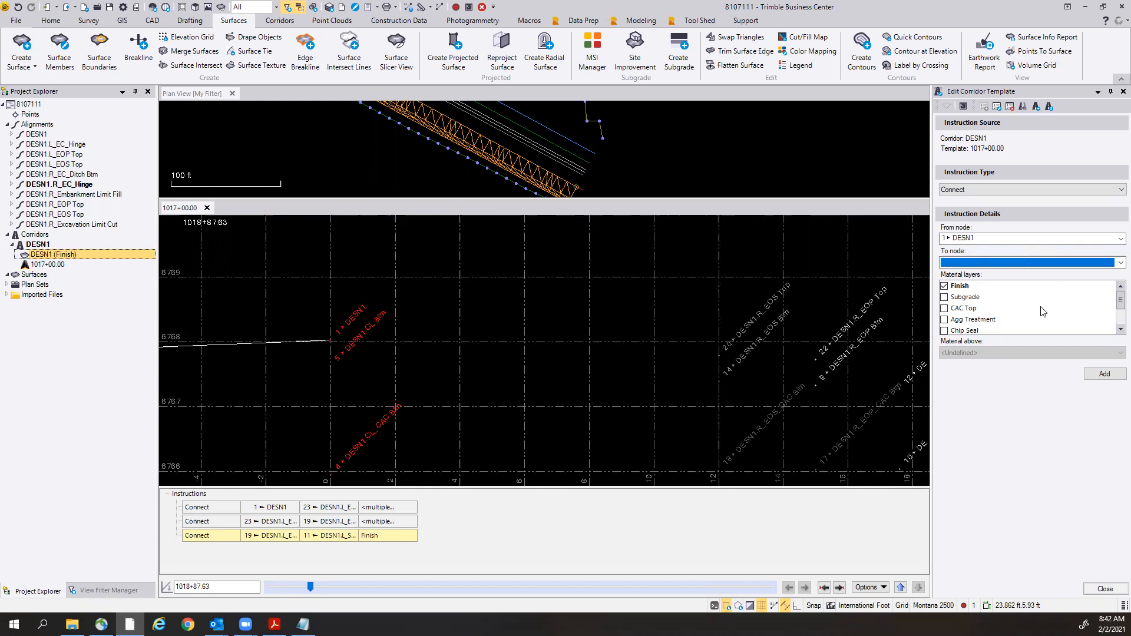
{"action": "left_click", "coordinate": [1037, 263]}
{"action": "scroll", "coordinate": [983, 303], "scroll_direction": "down", "scroll_amount": 5}
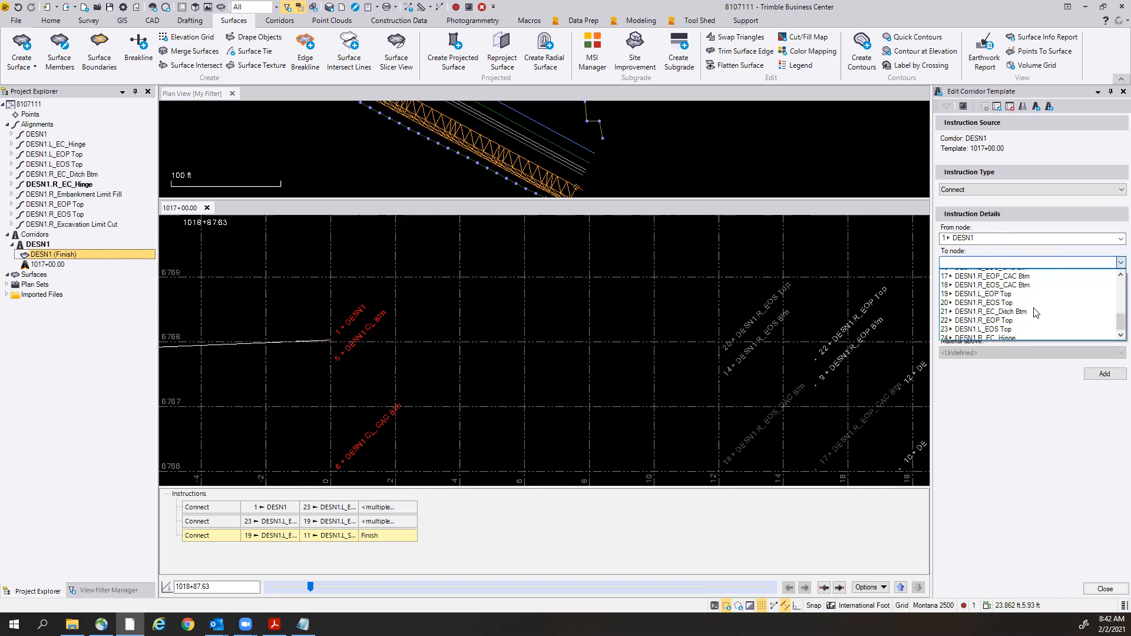
{"action": "left_click", "coordinate": [981, 299]}
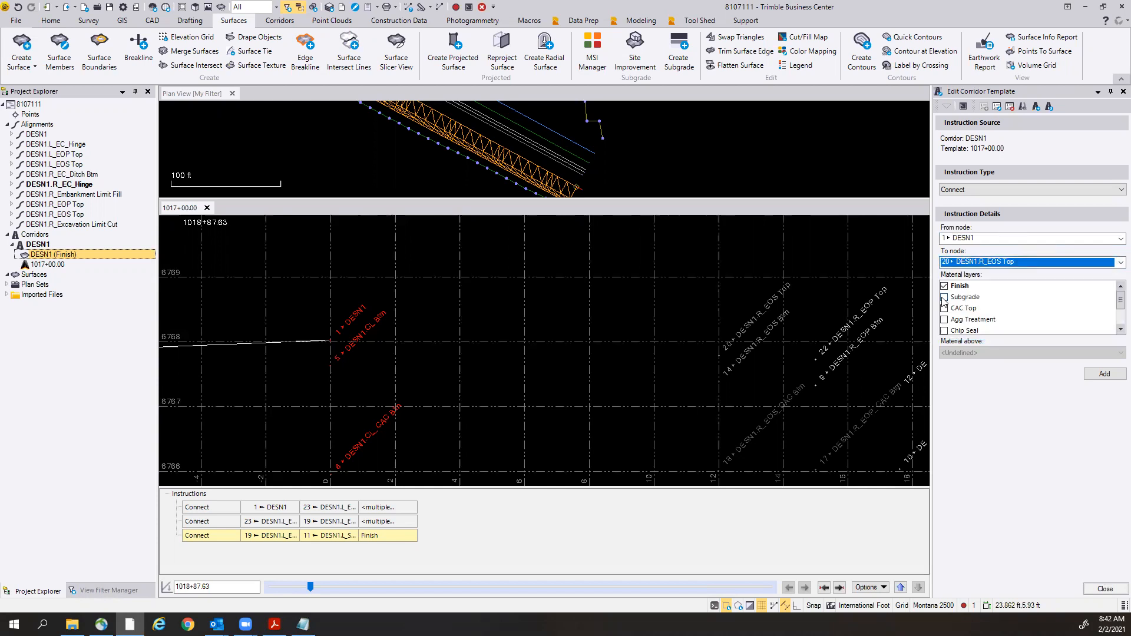
{"action": "left_click", "coordinate": [944, 331]}
{"action": "left_click", "coordinate": [1112, 375]}
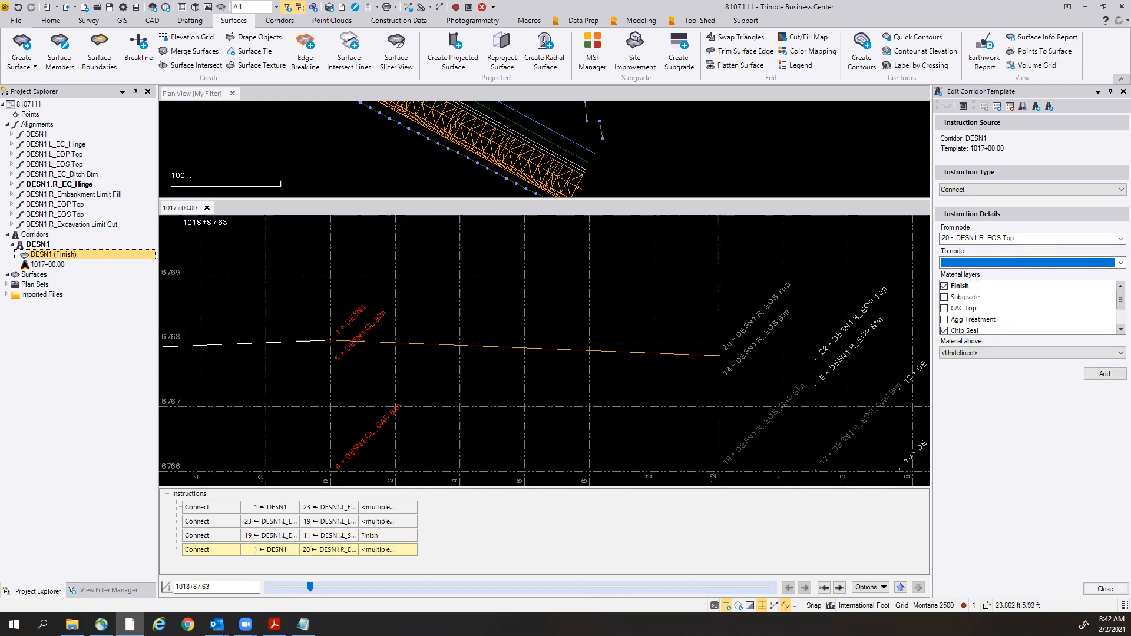
Add a Connect instruction from DESN1.R_EOS Top to node 22 DESN1.R_EOP Top on the Finish and Chip Seal layers.
{"action": "left_click", "coordinate": [1054, 263]}
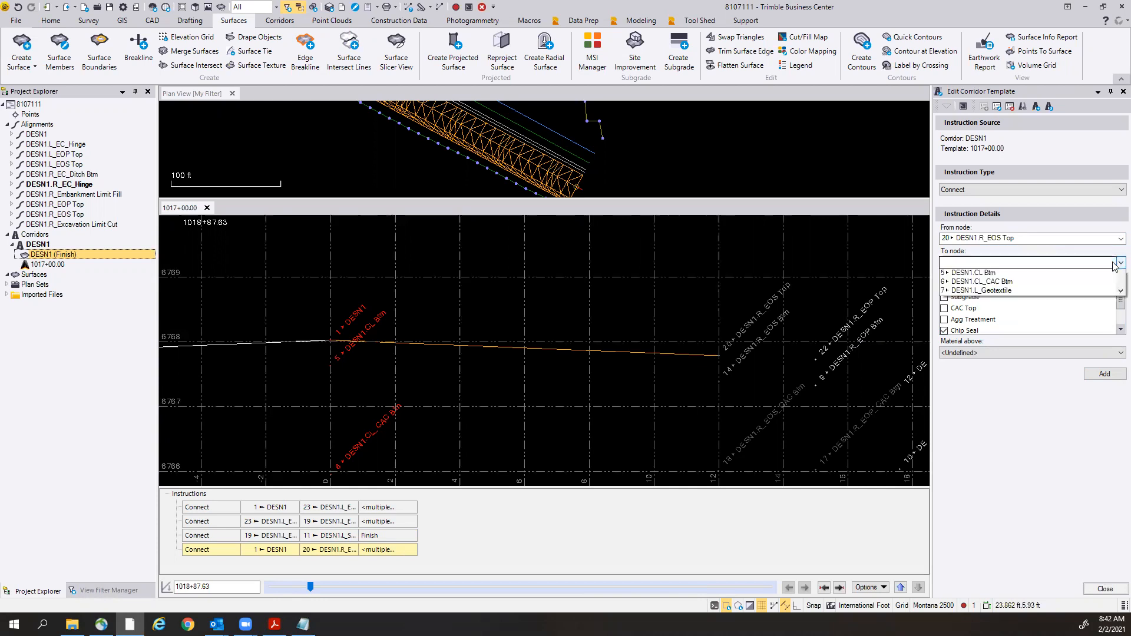
{"action": "scroll", "coordinate": [1032, 319], "scroll_direction": "down", "scroll_amount": 3}
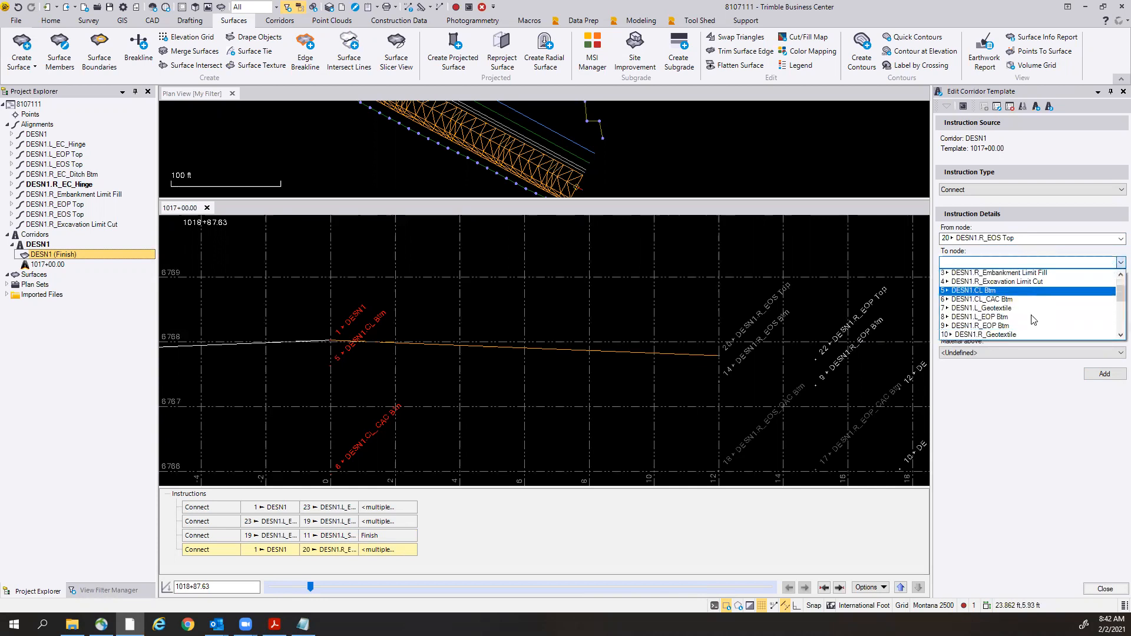
{"action": "scroll", "coordinate": [1092, 330], "scroll_direction": "down", "scroll_amount": 3}
{"action": "left_click", "coordinate": [1093, 317]}
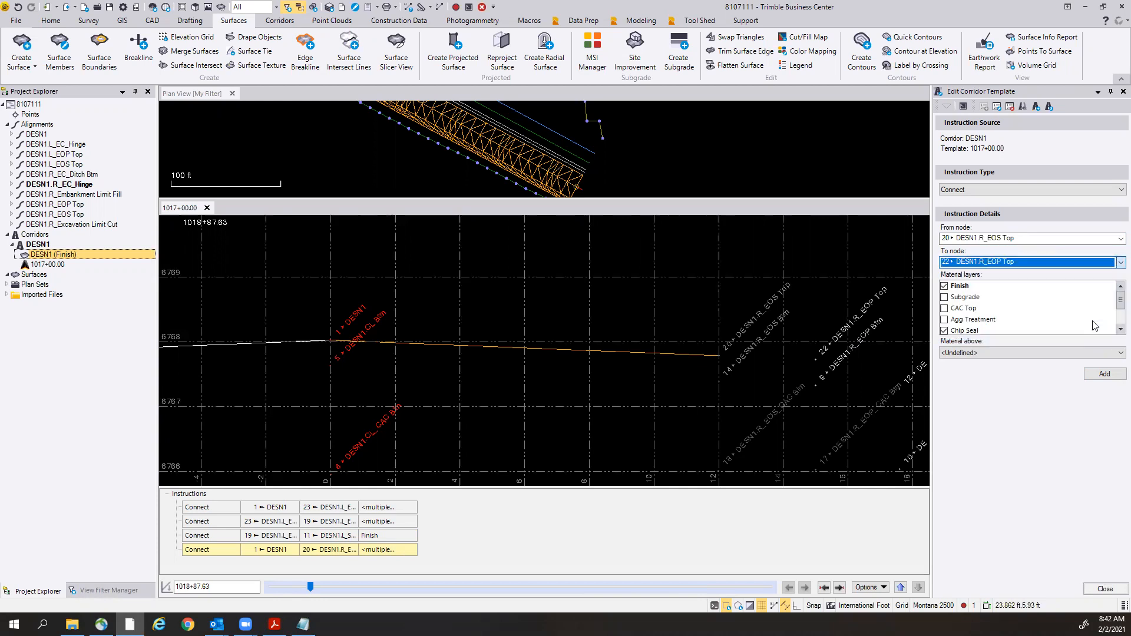
{"action": "left_click", "coordinate": [1104, 374]}
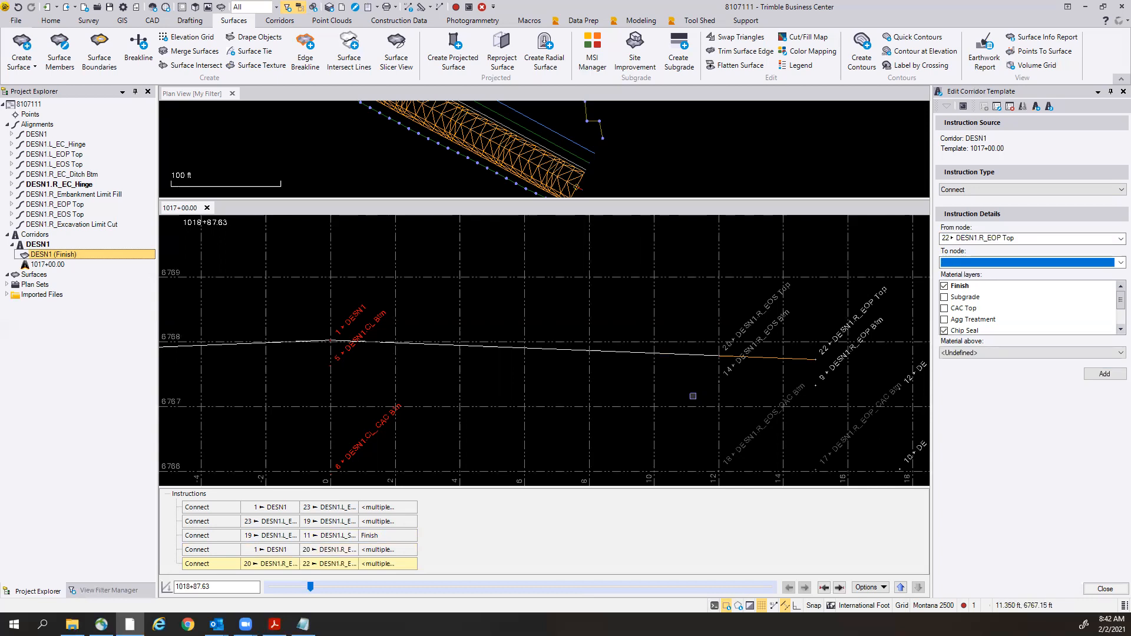
Add a Connect instruction from DESN1.R_EOP Top to node 12 DESN1.R_Surf-Inslp Top on the Finish layer only, excluding Chip Seal.
{"action": "middle_click_drag", "start_coordinate": [732, 410], "coordinate": [445, 333]}
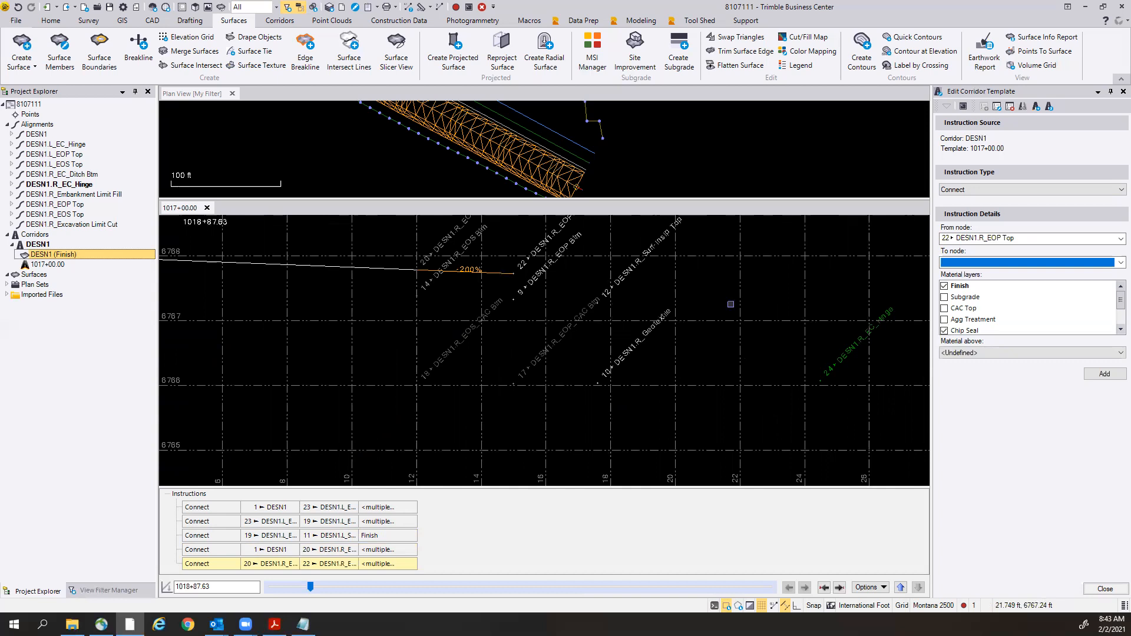
{"action": "middle_click_drag", "start_coordinate": [731, 304], "coordinate": [671, 364]}
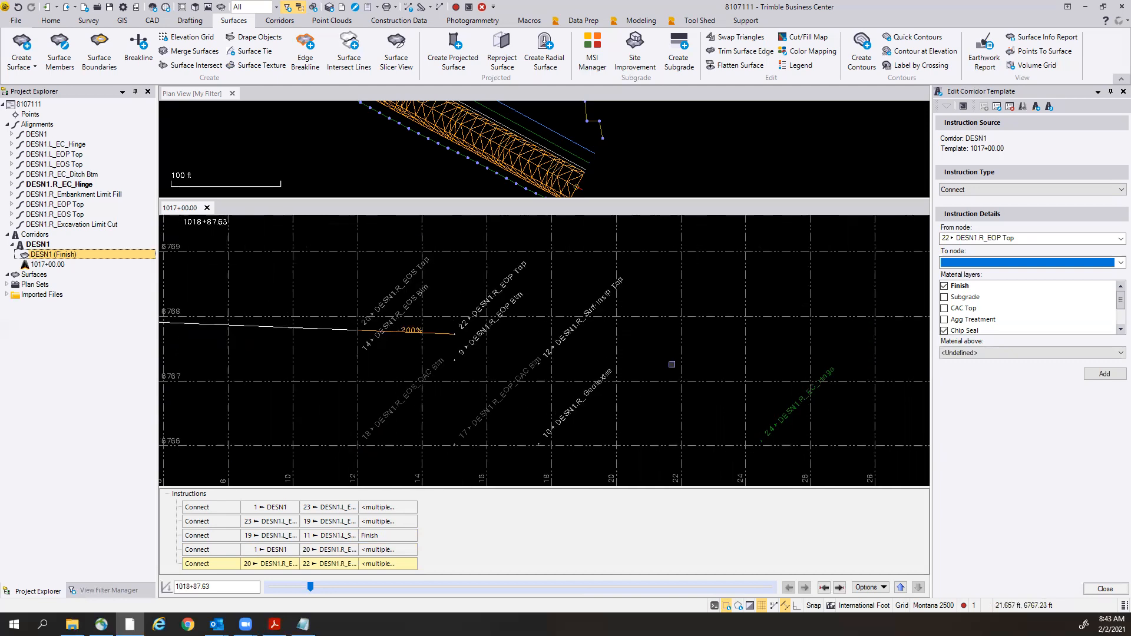
{"action": "left_click", "coordinate": [982, 264]}
{"action": "scroll", "coordinate": [981, 293], "scroll_direction": "down", "scroll_amount": 2}
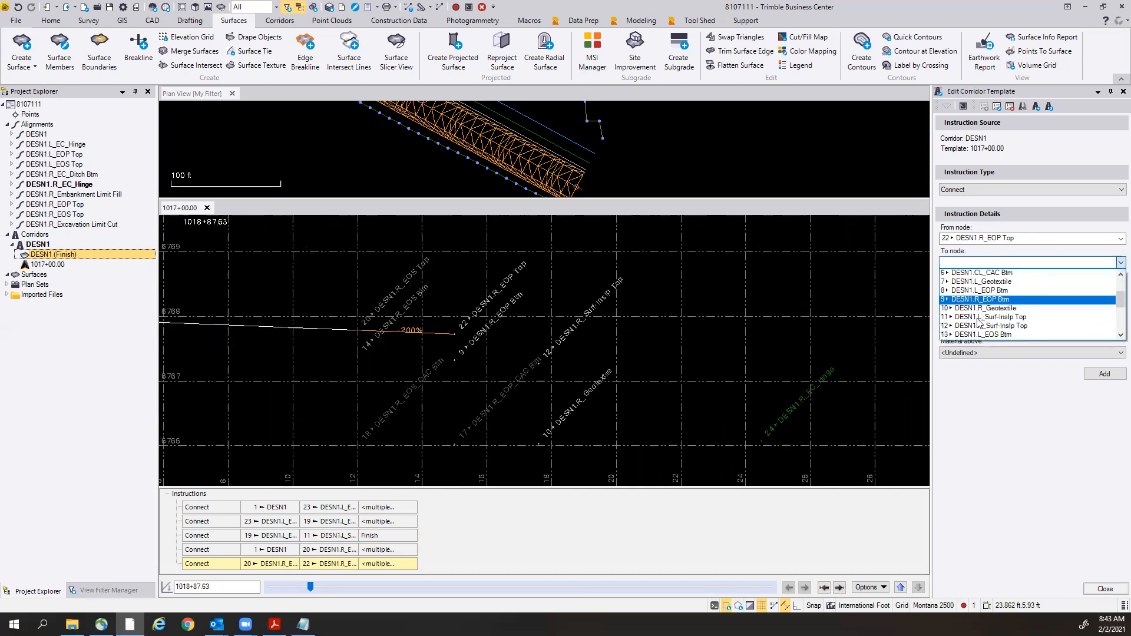
{"action": "left_click", "coordinate": [977, 325]}
{"action": "left_click", "coordinate": [944, 331]}
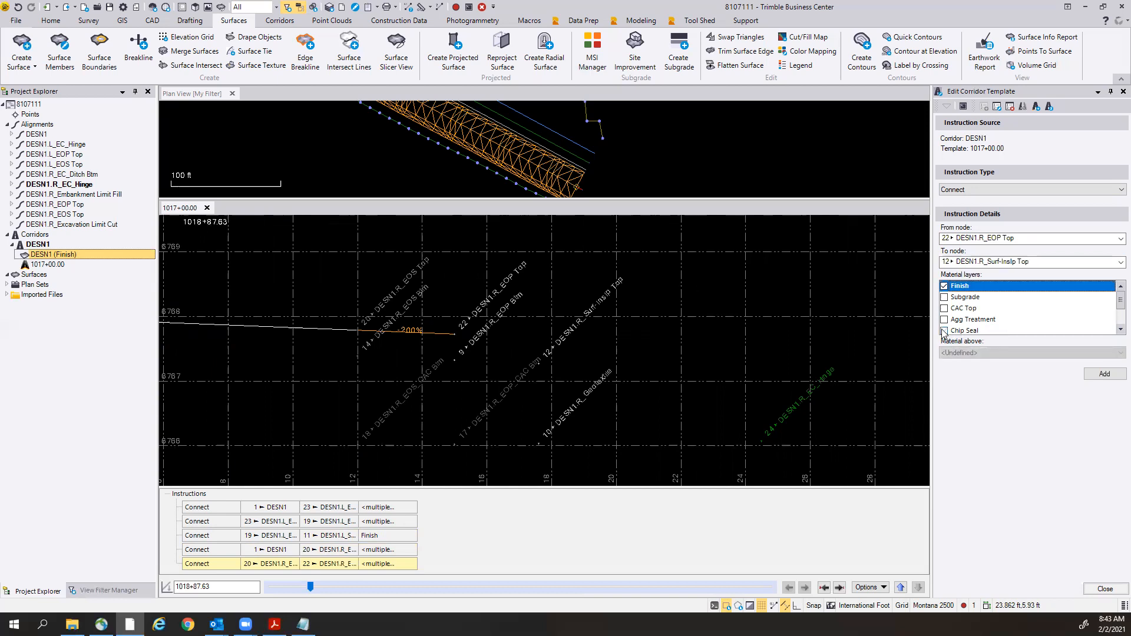
{"action": "left_click", "coordinate": [1088, 376]}
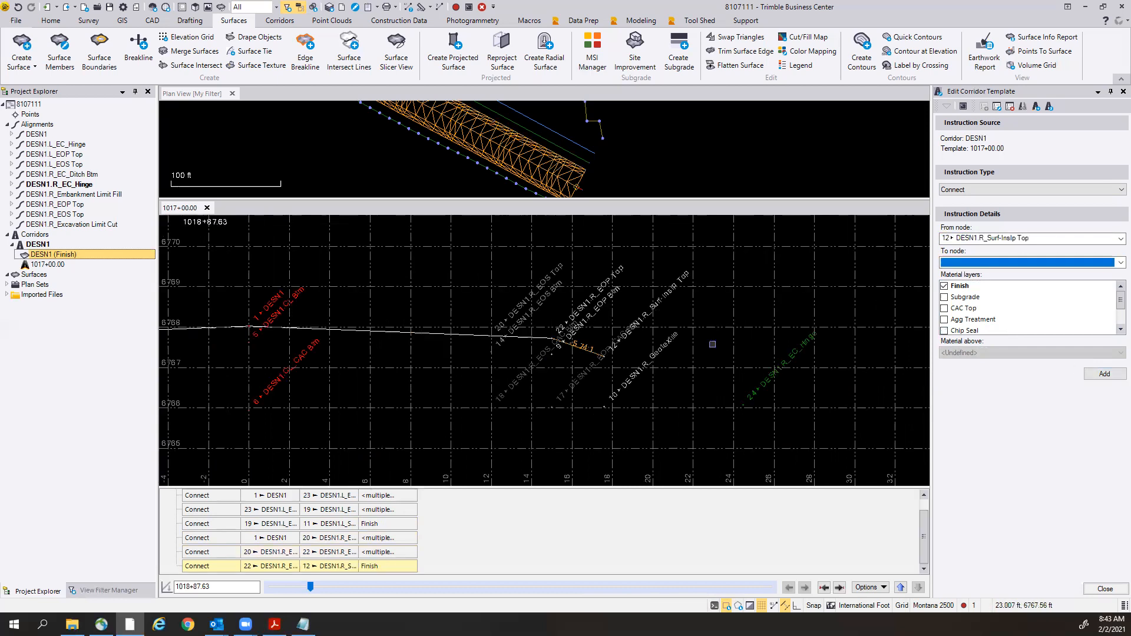
{"action": "scroll", "coordinate": [712, 344], "scroll_direction": "down", "scroll_amount": 1}
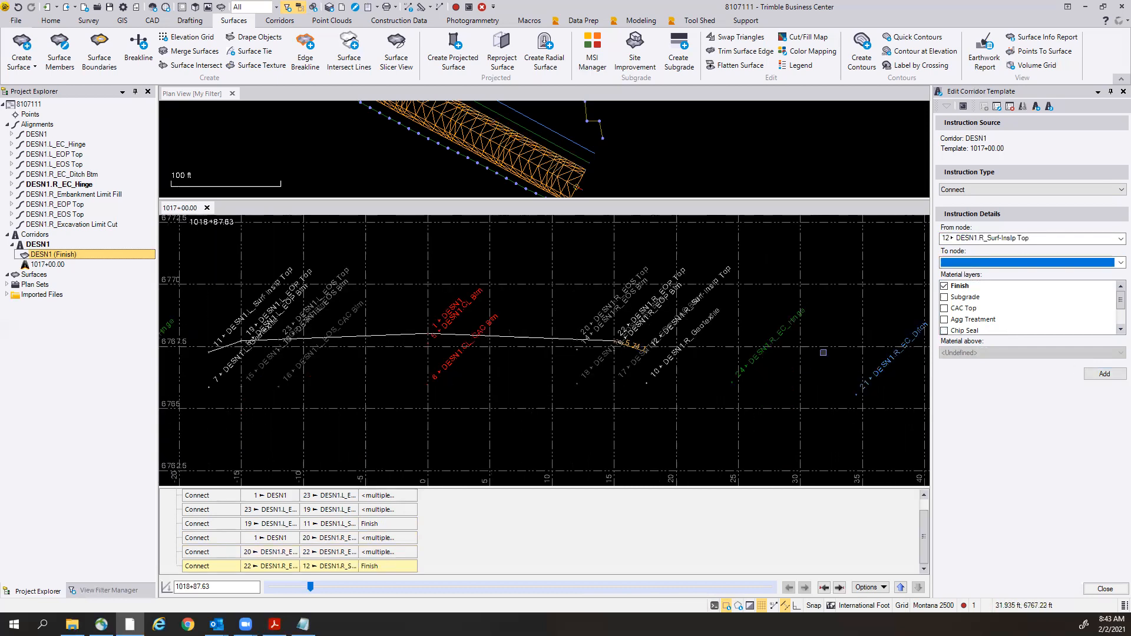
{"action": "middle_click_drag", "start_coordinate": [823, 353], "coordinate": [643, 348]}
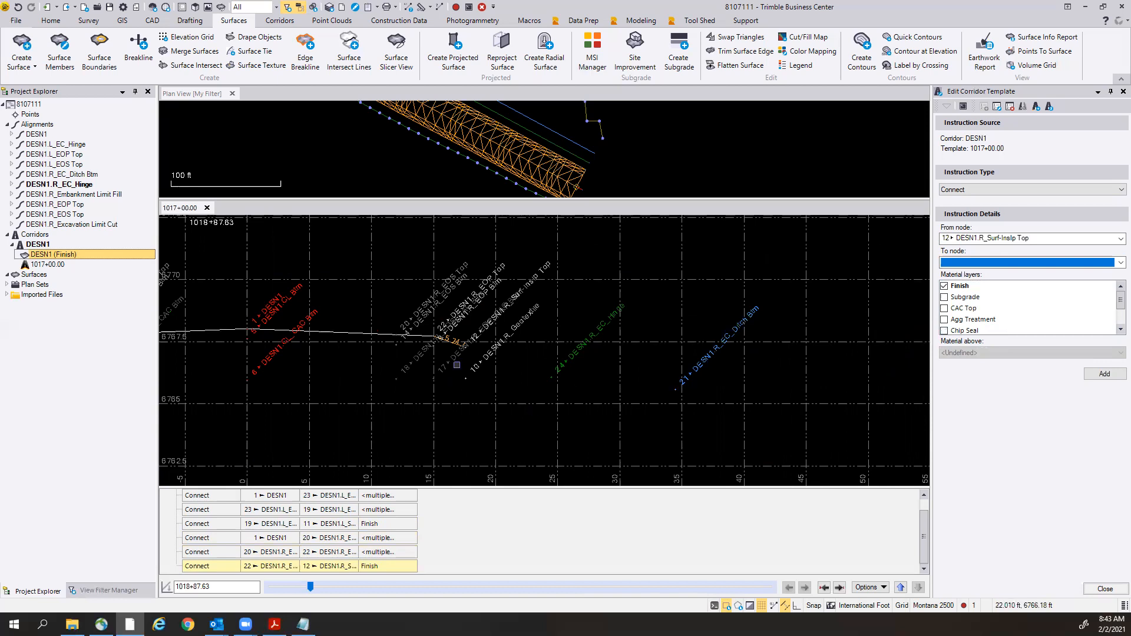
Set the Connect instruction from DESN1.R_Surf-Inslp Top to node 24 DESN1.R_EC_Hinge and include the CAC Top layer with Finish.
{"action": "scroll", "coordinate": [457, 365], "scroll_direction": "up", "scroll_amount": 2}
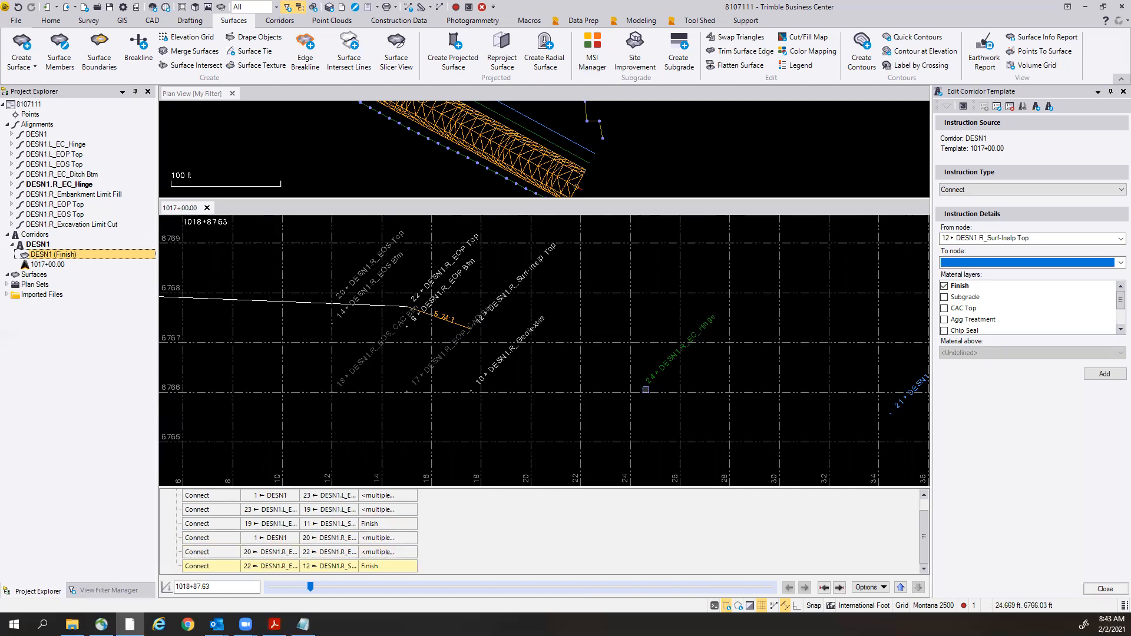
{"action": "left_click", "coordinate": [1115, 263]}
{"action": "scroll", "coordinate": [1053, 312], "scroll_direction": "down", "scroll_amount": 5}
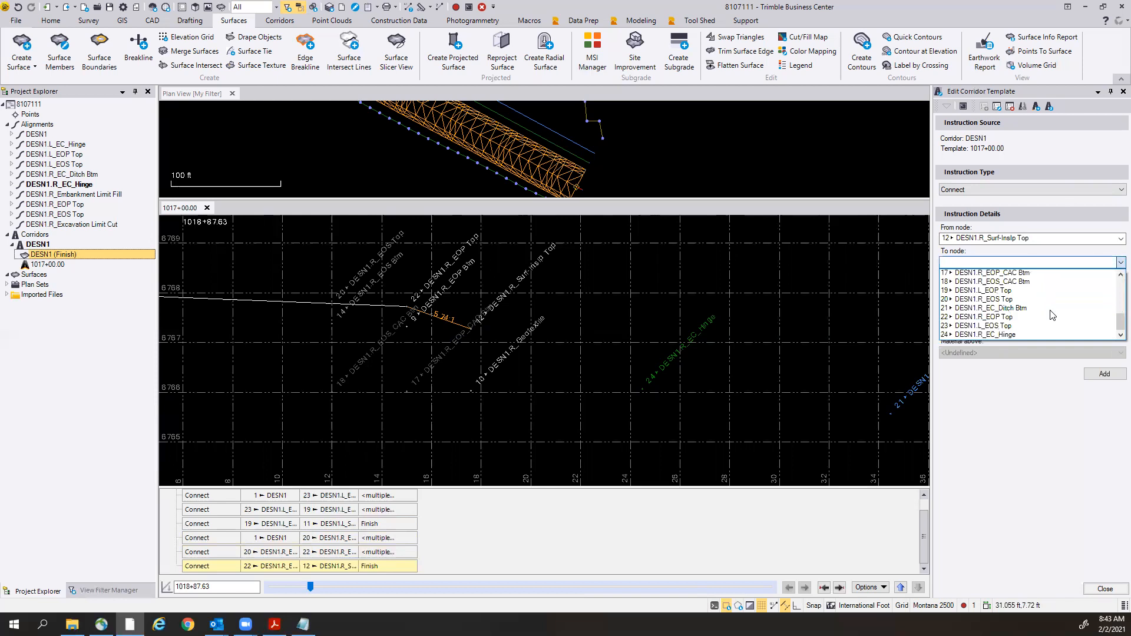
{"action": "left_click", "coordinate": [1018, 335]}
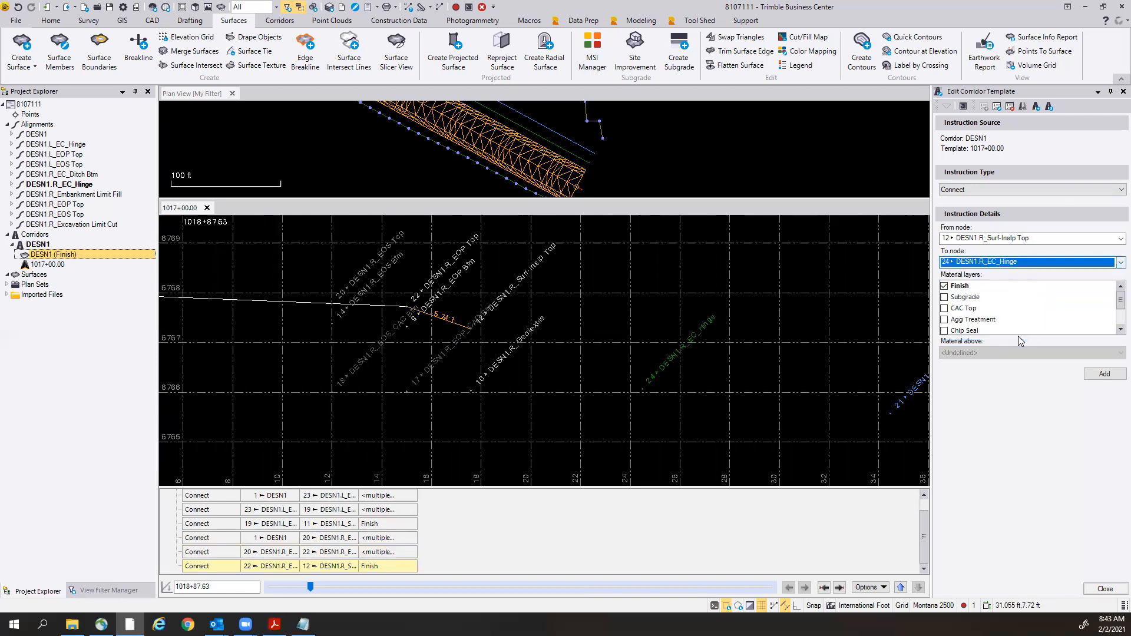
{"action": "left_click", "coordinate": [946, 311]}
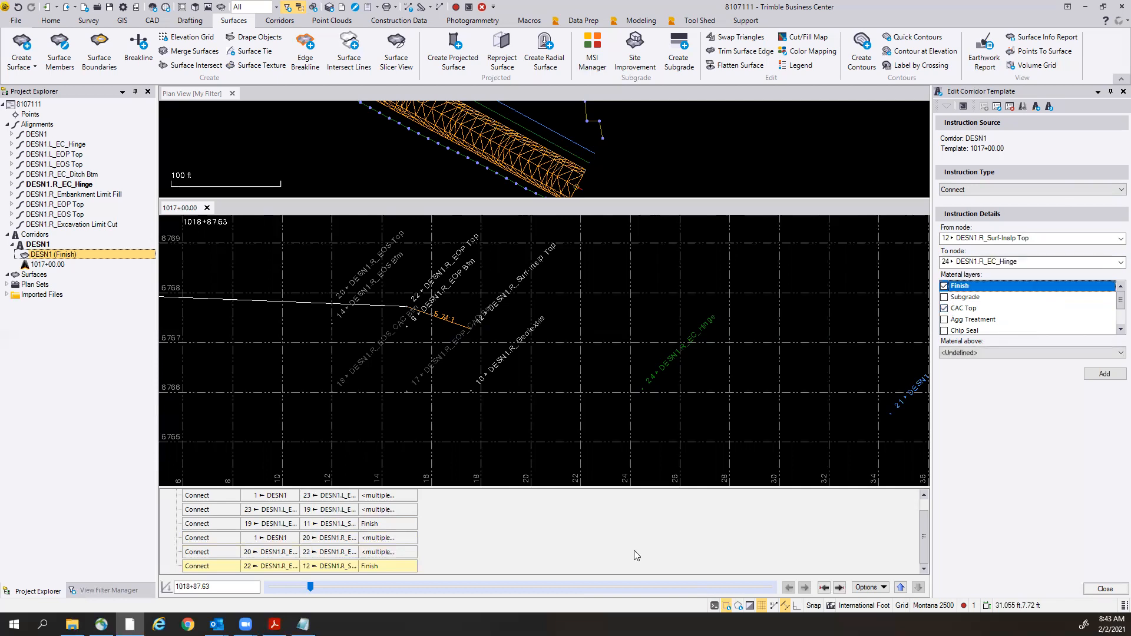
Switch to PLANS.pdf in Adobe Acrobat Reader and examine Typical Section No. 8 on page 8.
{"action": "left_click", "coordinate": [275, 625]}
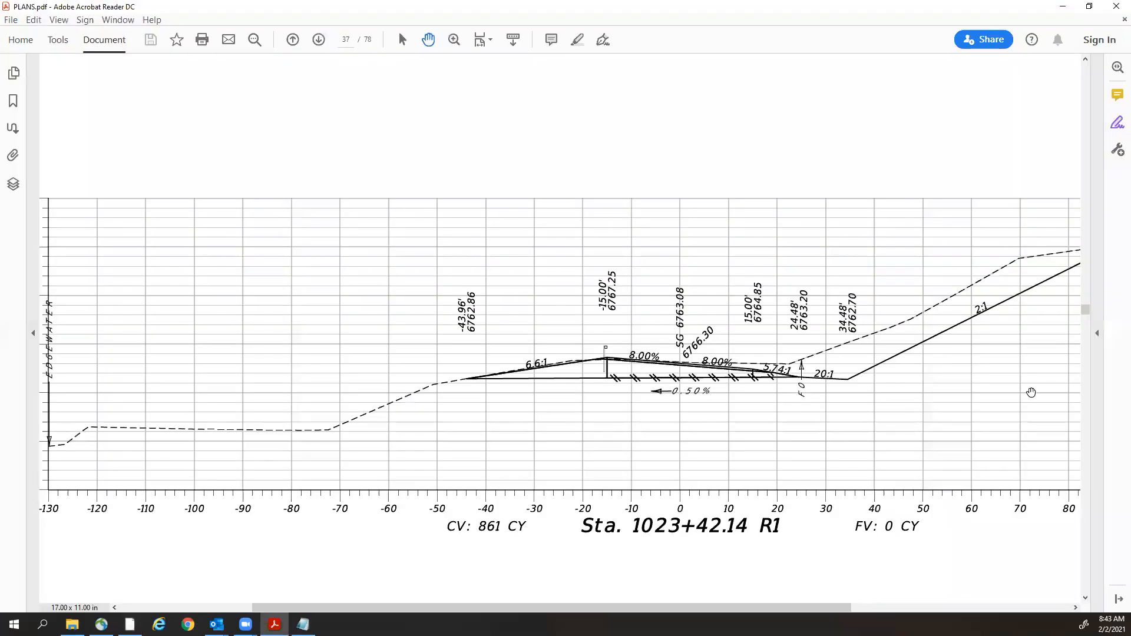
{"action": "mouse_move", "coordinate": [1085, 317]}
{"action": "left_mouse_down"}
{"action": "mouse_move", "coordinate": [1085, 105]}
{"action": "mouse_move", "coordinate": [1085, 120]}
{"action": "left_mouse_up"}
{"action": "scroll", "coordinate": [869, 246], "scroll_direction": "up", "scroll_amount": 2}
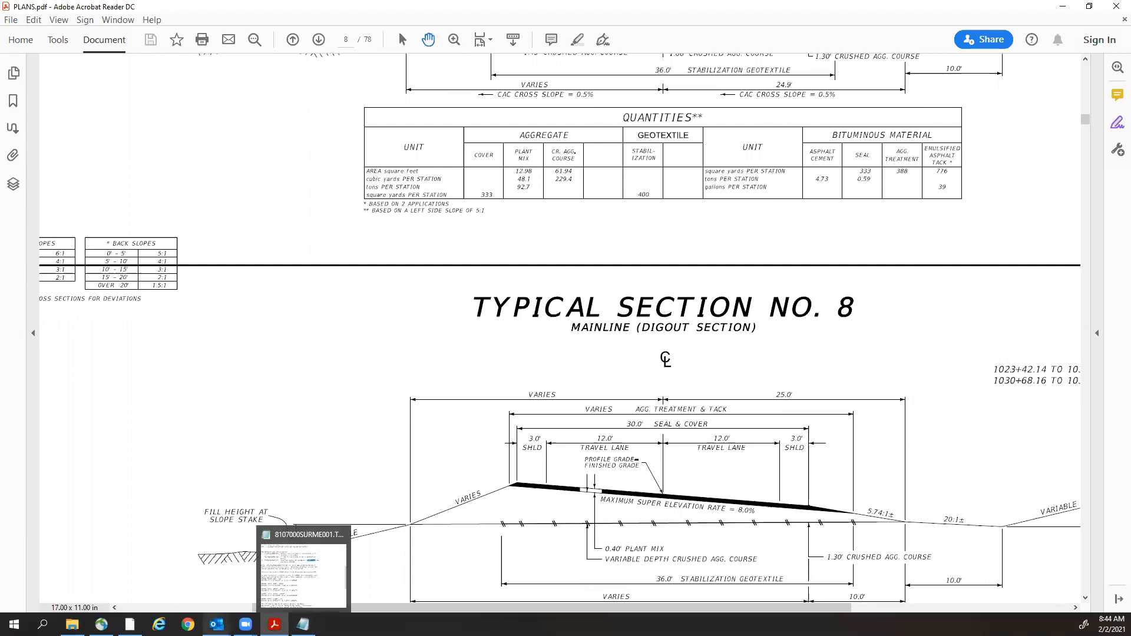
Return to Trimble Business Center, include the Seeding and Mulch and Condition Seedbed layers, and add the Connect instruction to DESN1.R_EC_Hinge.
{"action": "left_click", "coordinate": [129, 624]}
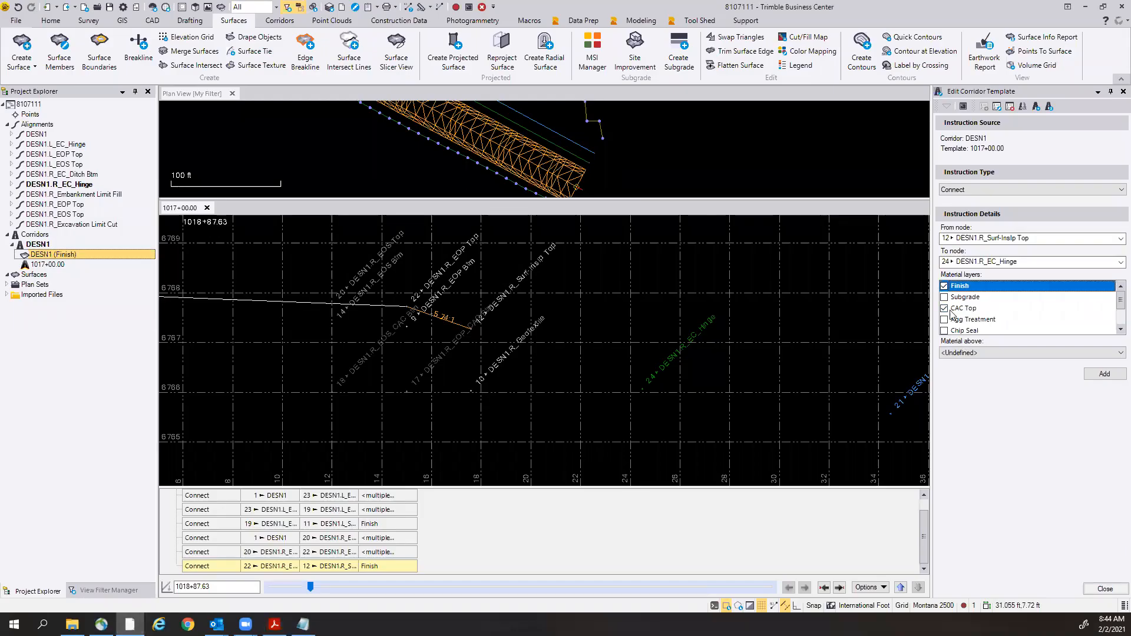
{"action": "left_click_drag", "start_coordinate": [1116, 304], "coordinate": [1116, 317]}
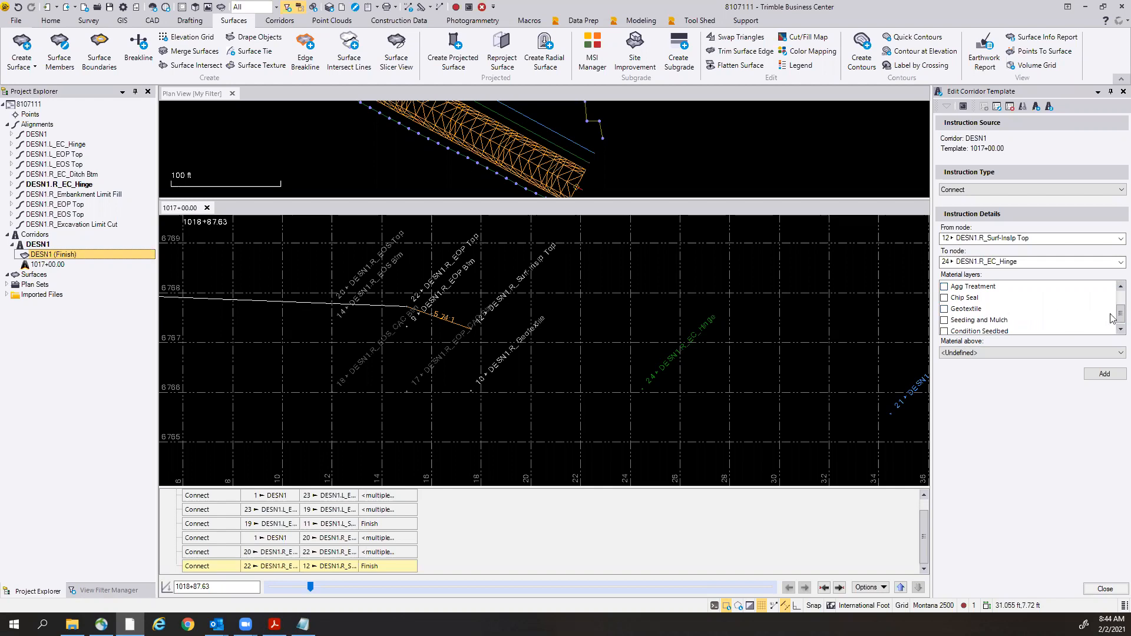
{"action": "left_click", "coordinate": [945, 320]}
{"action": "left_click_drag", "start_coordinate": [1120, 315], "coordinate": [1117, 298]}
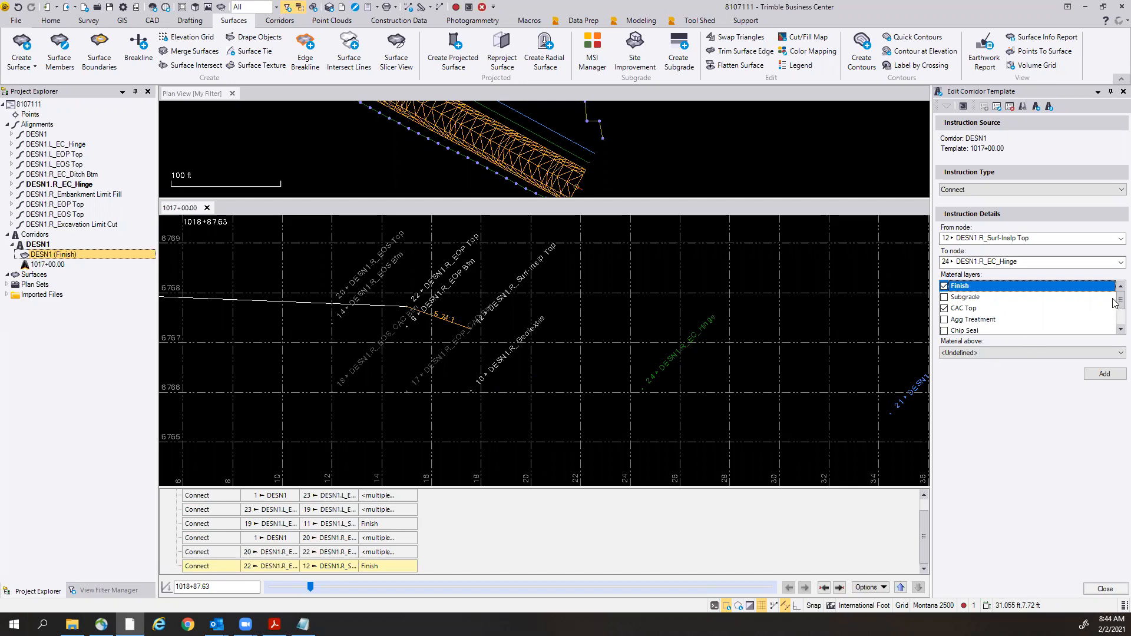
{"action": "scroll", "coordinate": [1115, 315], "scroll_direction": "down", "scroll_amount": 1}
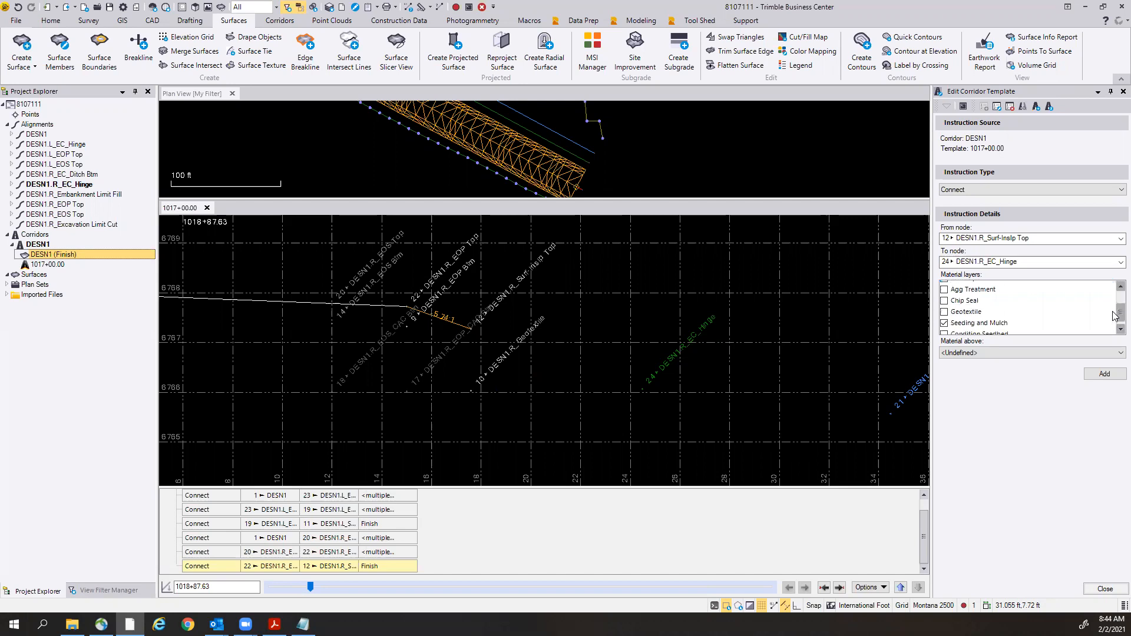
{"action": "scroll", "coordinate": [1115, 315], "scroll_direction": "down", "scroll_amount": 1}
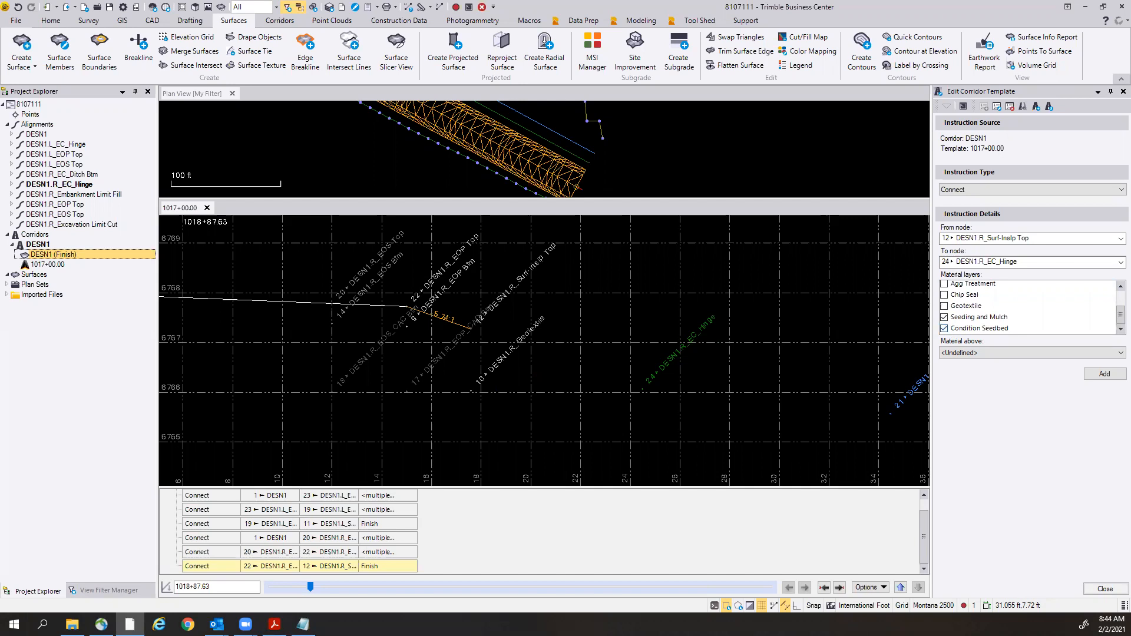
{"action": "left_click", "coordinate": [1105, 374]}
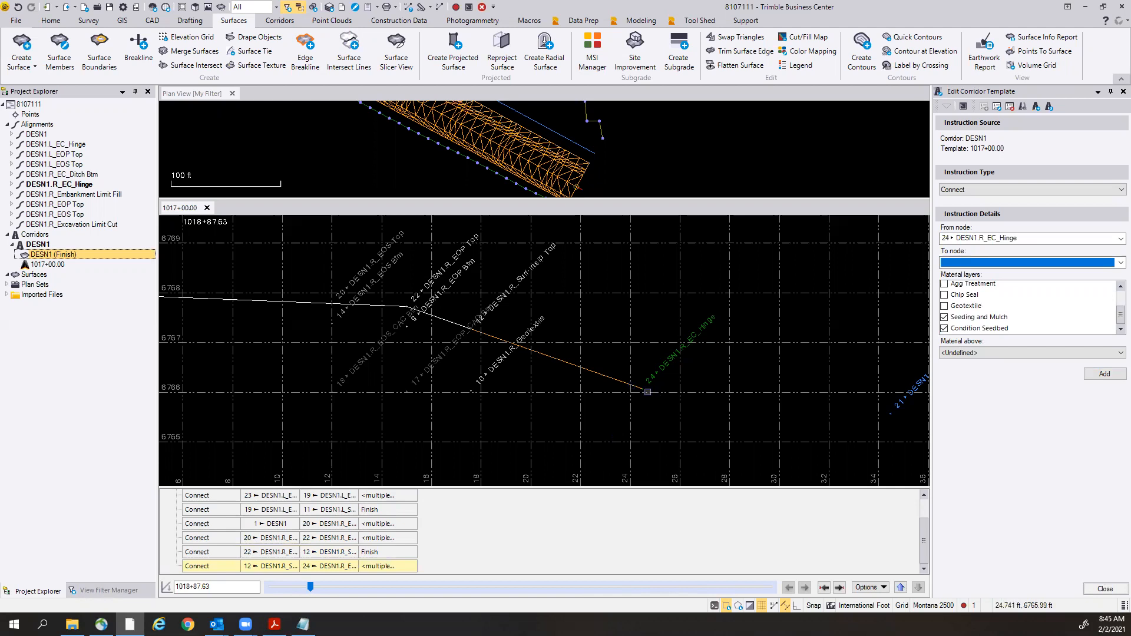
Add a Connect instruction from DESN1.R_EC_Hinge to node 21 DESN1.R_EC_Ditch Btm on Finish, Subgrade, Seeding and Mulch, and Condition Seedbed, excluding CAC Top.
{"action": "middle_click_drag", "start_coordinate": [767, 428], "coordinate": [645, 420]}
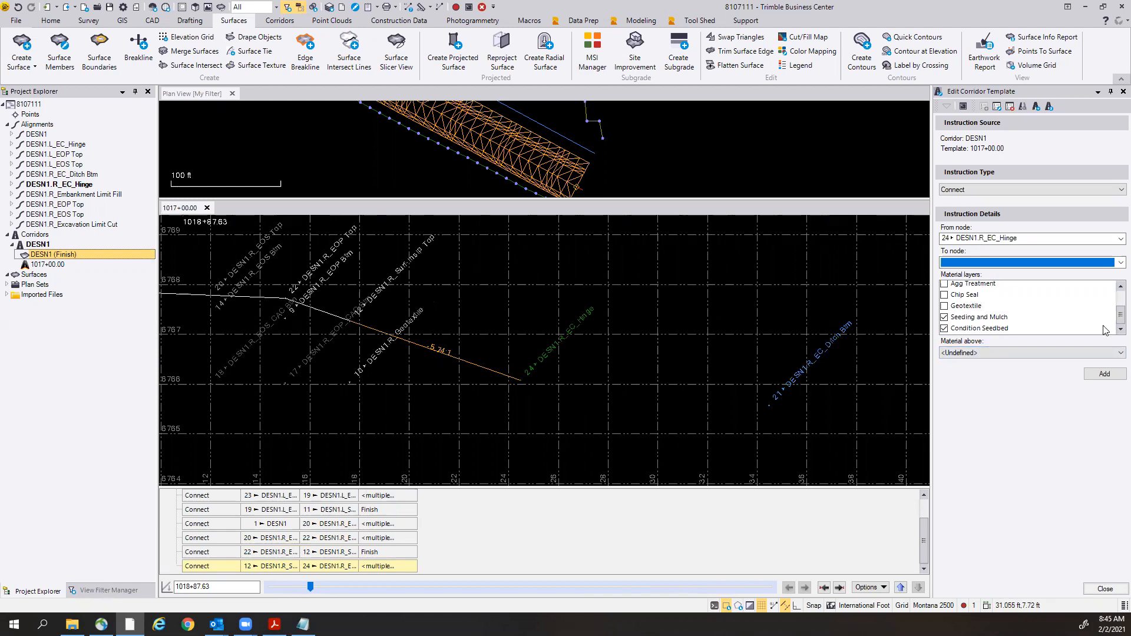
{"action": "left_click", "coordinate": [1117, 296]}
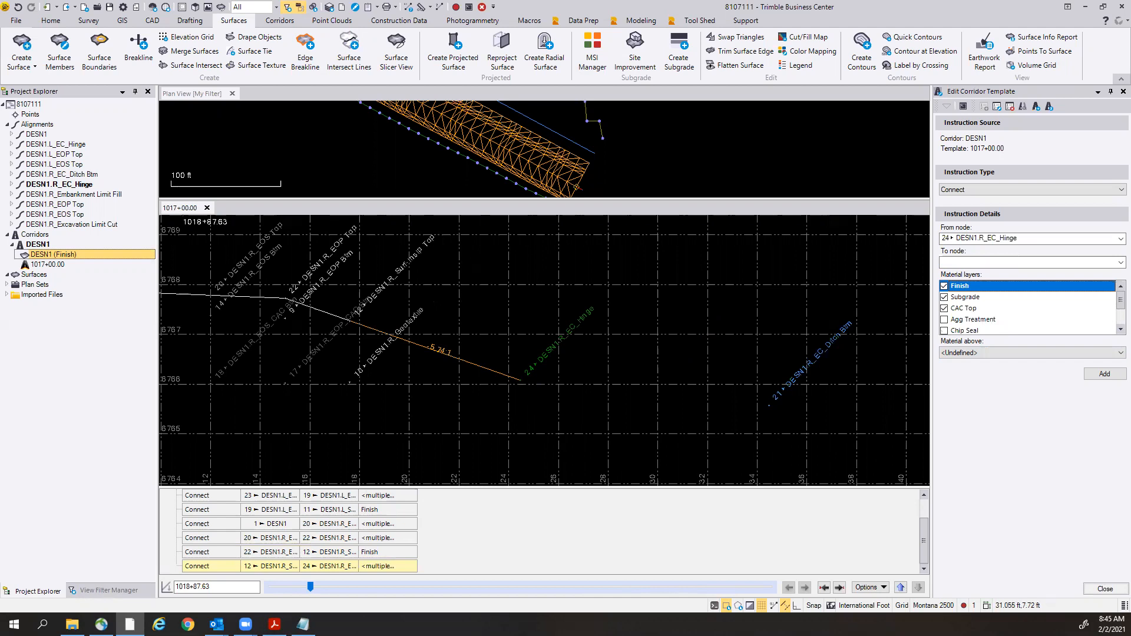
{"action": "left_click", "coordinate": [944, 309]}
{"action": "scroll", "coordinate": [1115, 314], "scroll_direction": "down", "scroll_amount": 1}
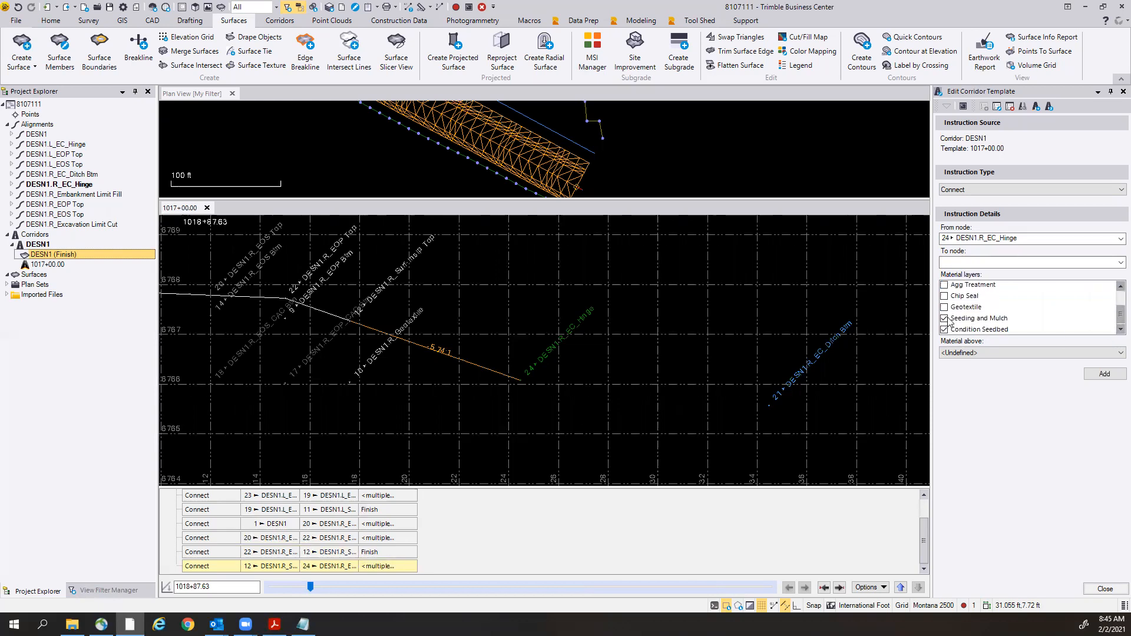
{"action": "left_click", "coordinate": [1104, 375]}
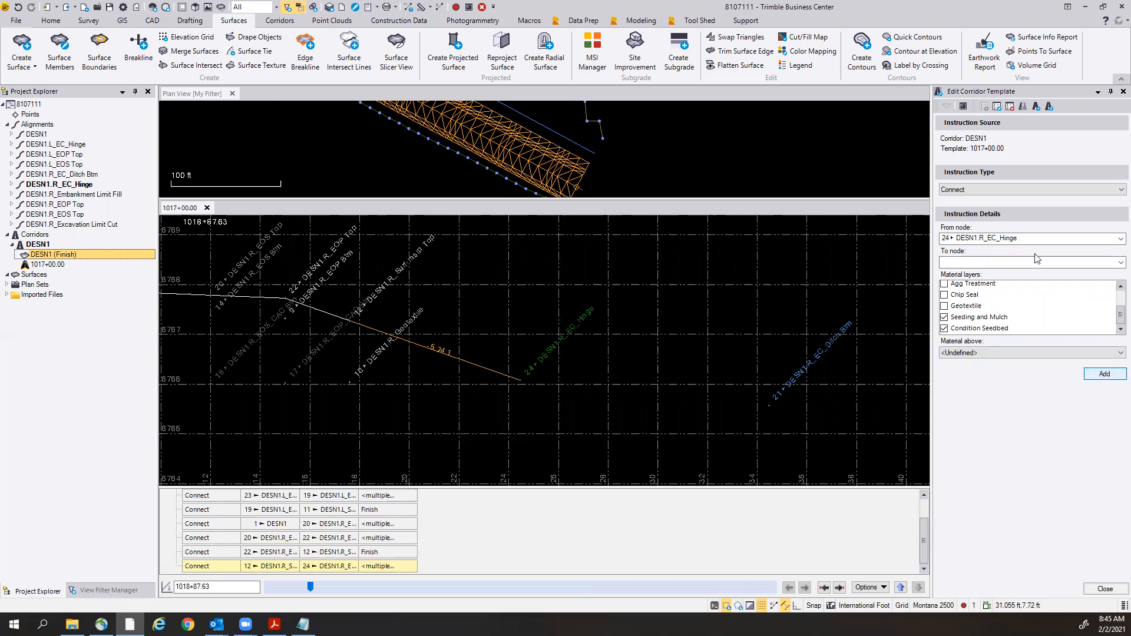
{"action": "left_click", "coordinate": [1120, 263]}
{"action": "scroll", "coordinate": [1048, 306], "scroll_direction": "down", "scroll_amount": 5}
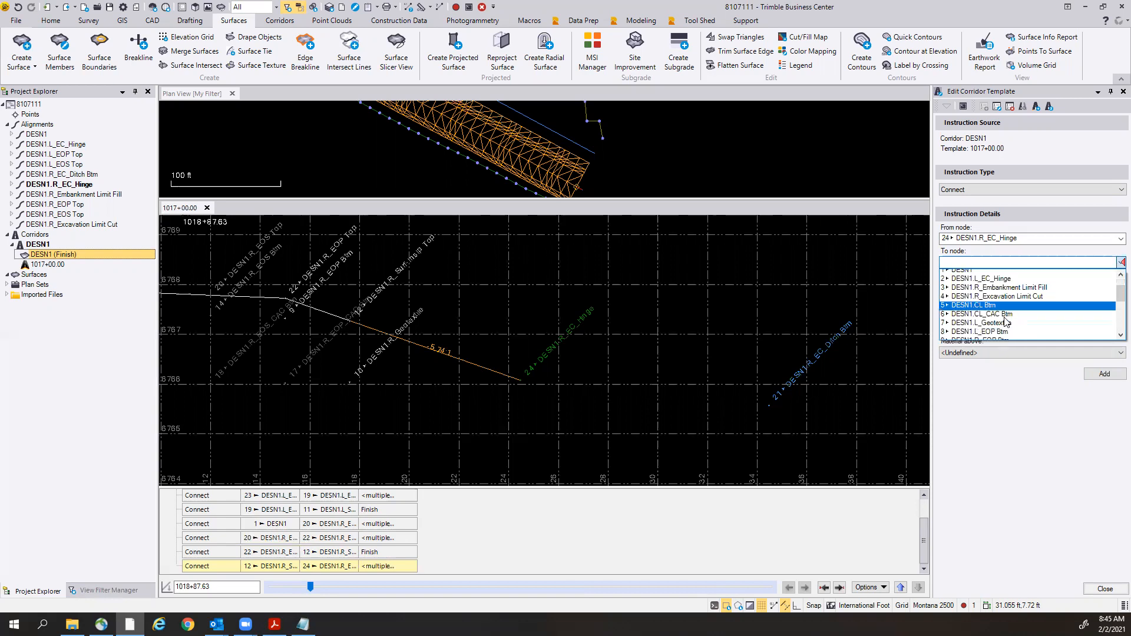
{"action": "left_click", "coordinate": [970, 310]}
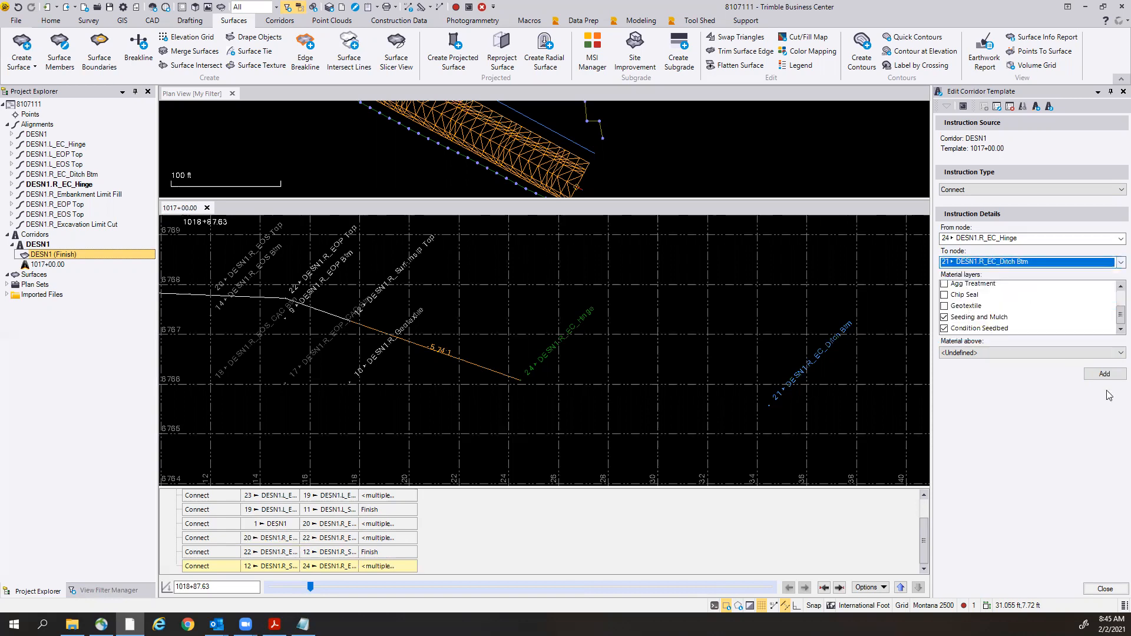
{"action": "left_click", "coordinate": [1095, 377]}
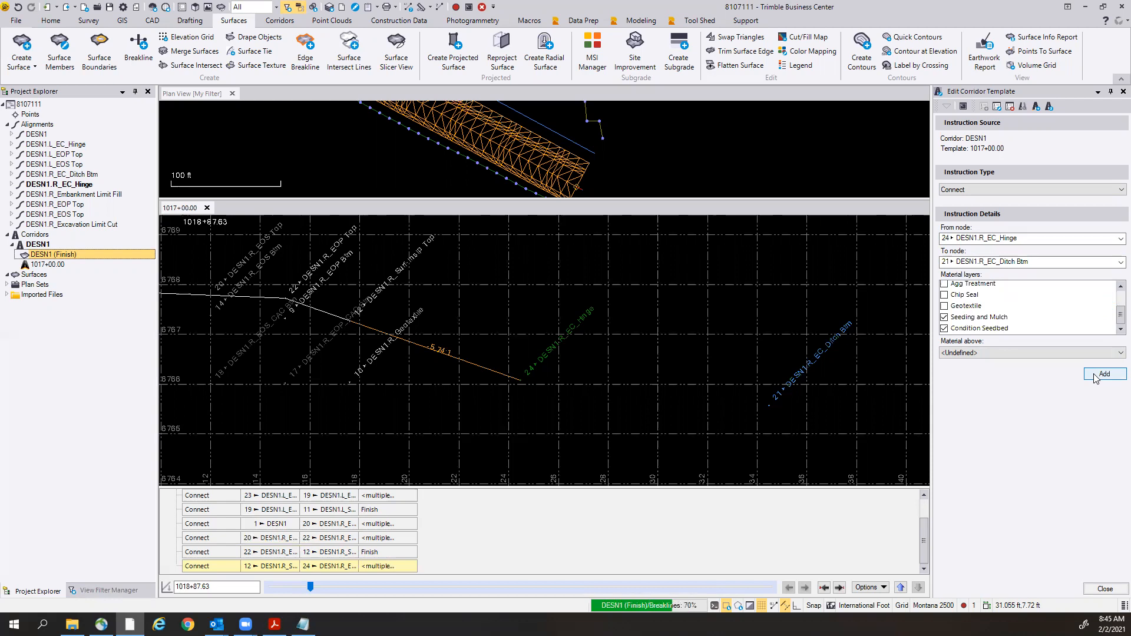
Set the next Connect instruction to run from node 5 DESN1.CL Btm to node 13 DESN1.L_EOS Btm.
{"action": "scroll", "coordinate": [574, 374], "scroll_direction": "down", "scroll_amount": 1}
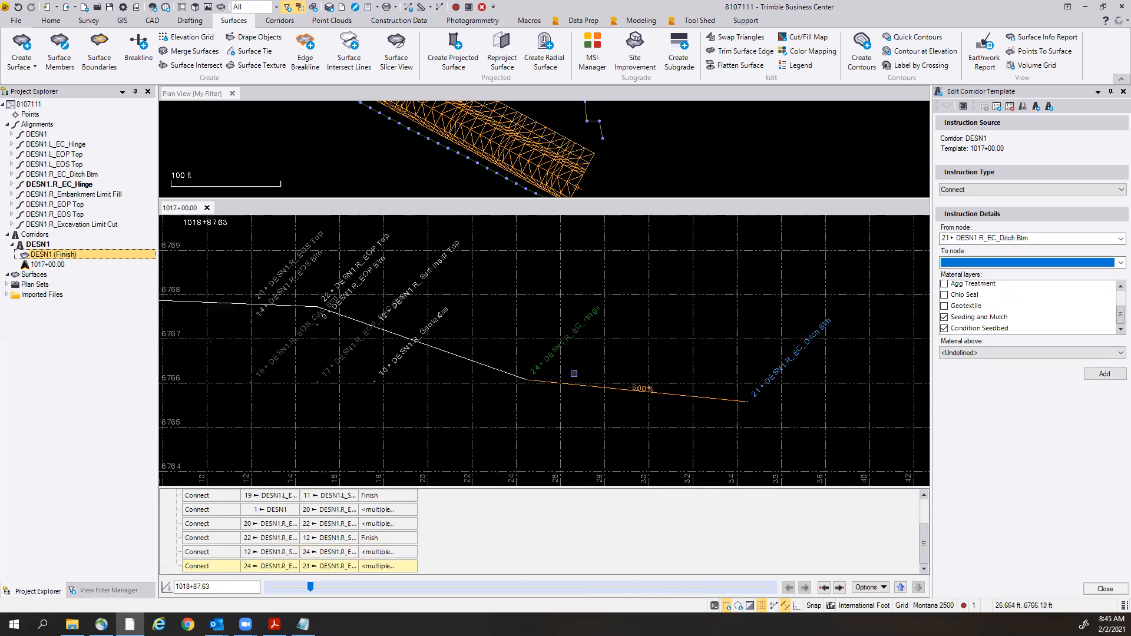
{"action": "scroll", "coordinate": [573, 374], "scroll_direction": "down", "scroll_amount": 8}
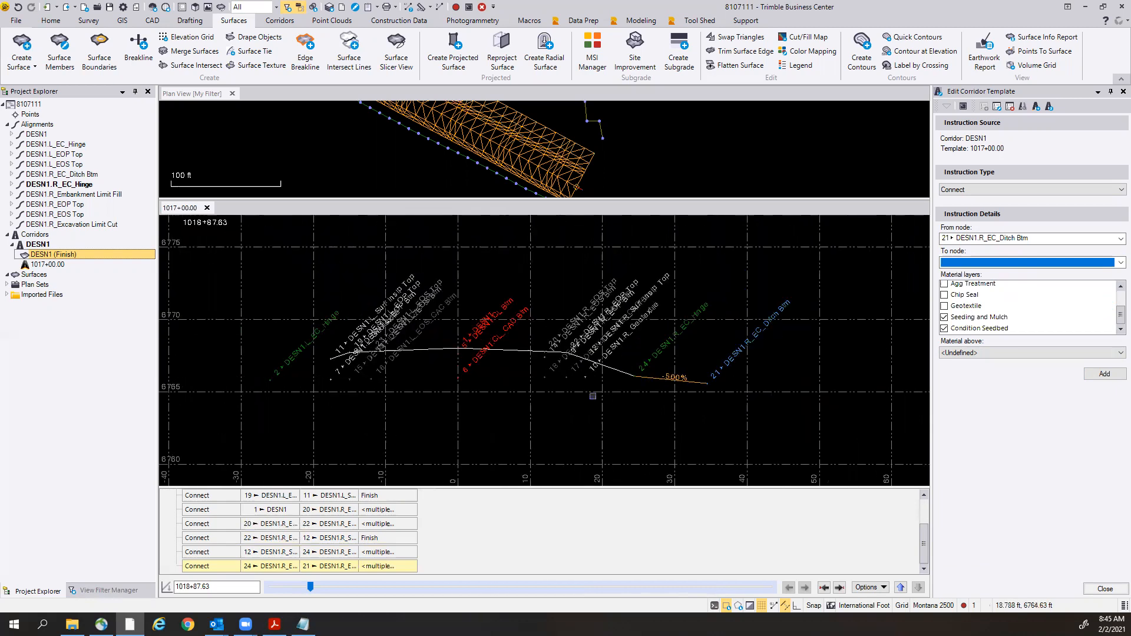
{"action": "middle_click_drag", "start_coordinate": [365, 387], "coordinate": [504, 394]}
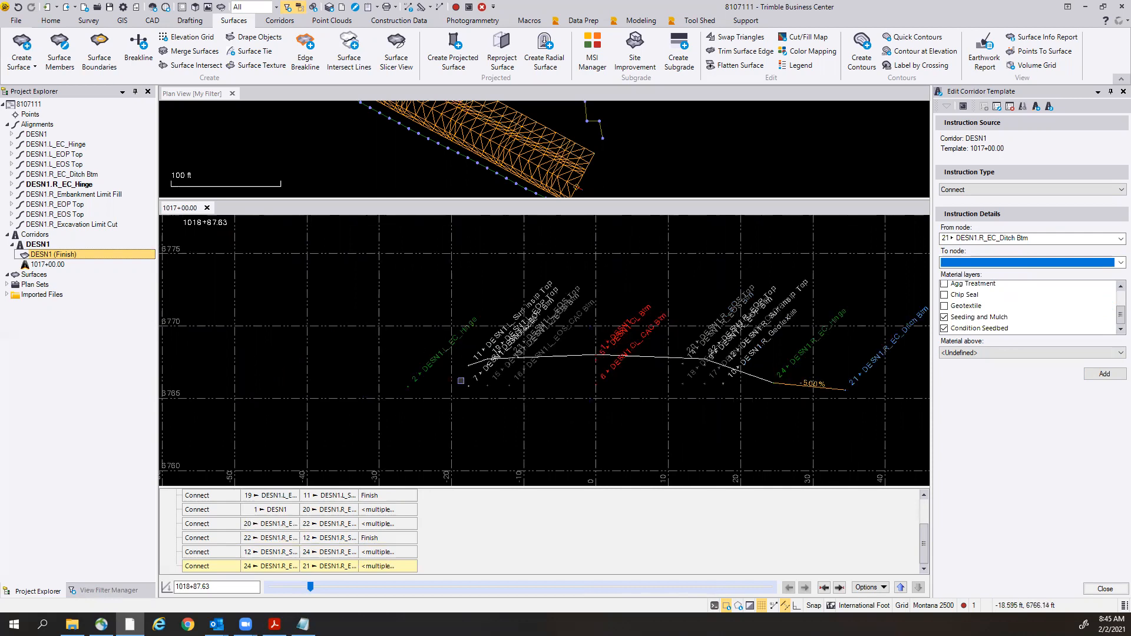
{"action": "scroll", "coordinate": [461, 380], "scroll_direction": "up", "scroll_amount": 4}
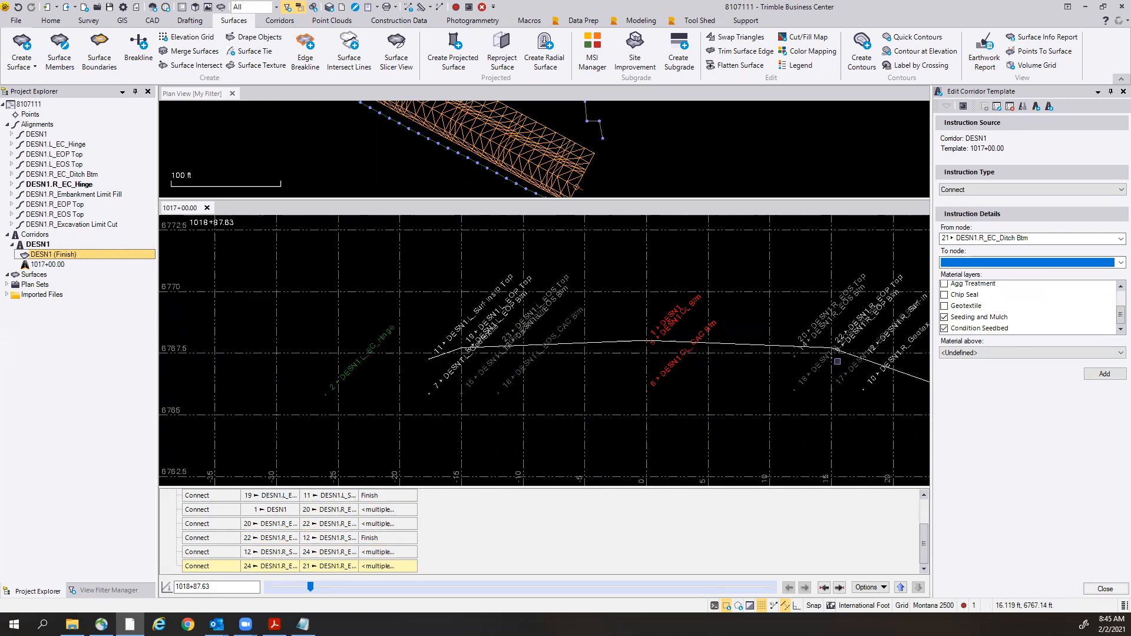
{"action": "scroll", "coordinate": [642, 348], "scroll_direction": "up", "scroll_amount": 6}
{"action": "middle_click_drag", "start_coordinate": [593, 369], "coordinate": [644, 357]}
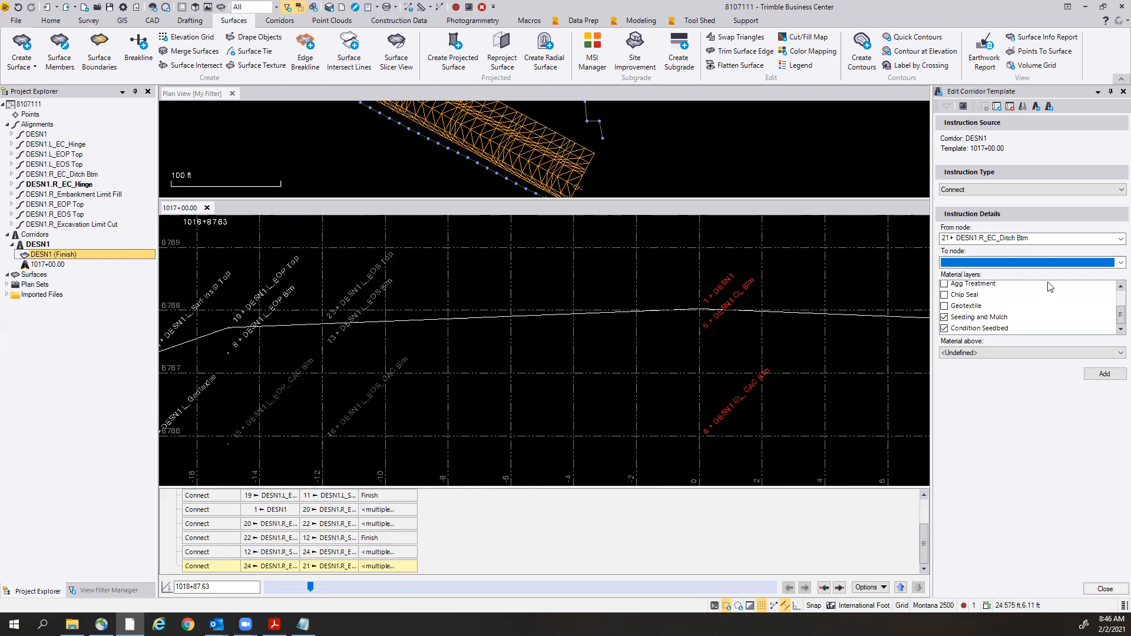
{"action": "left_click", "coordinate": [1074, 239]}
{"action": "scroll", "coordinate": [1013, 270], "scroll_direction": "up", "scroll_amount": 5}
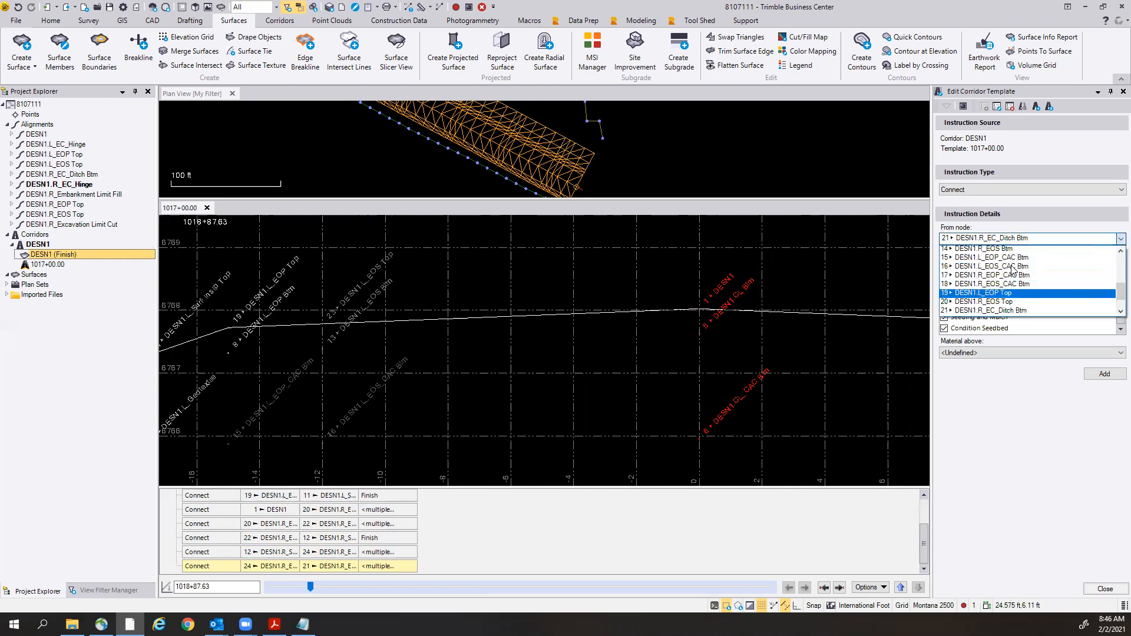
{"action": "left_click", "coordinate": [982, 285]}
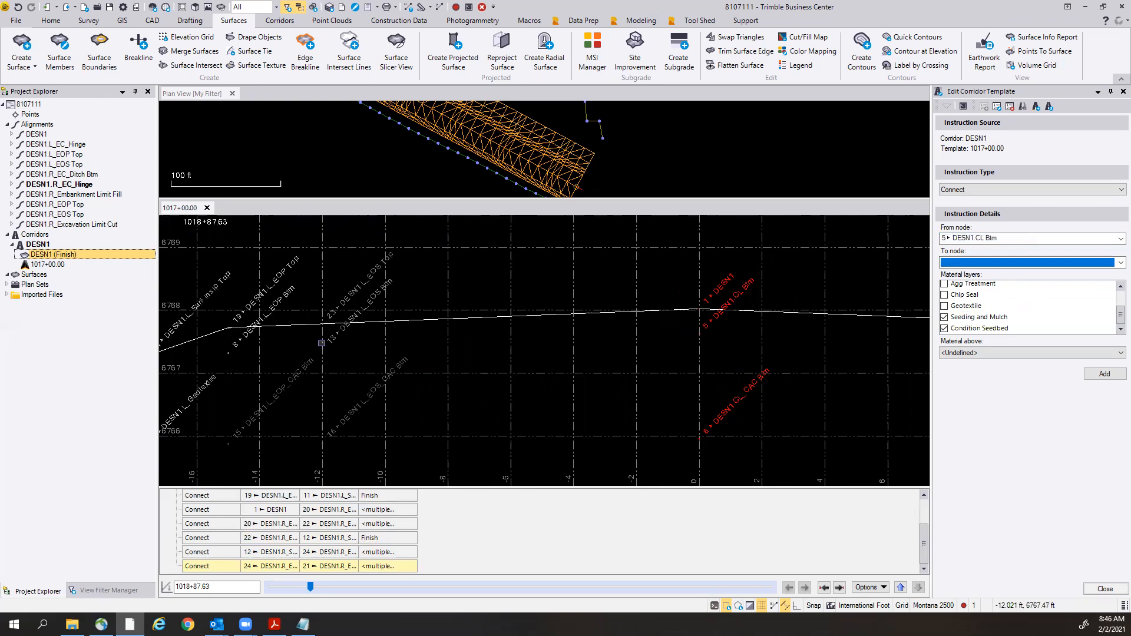
{"action": "left_click", "coordinate": [1034, 262]}
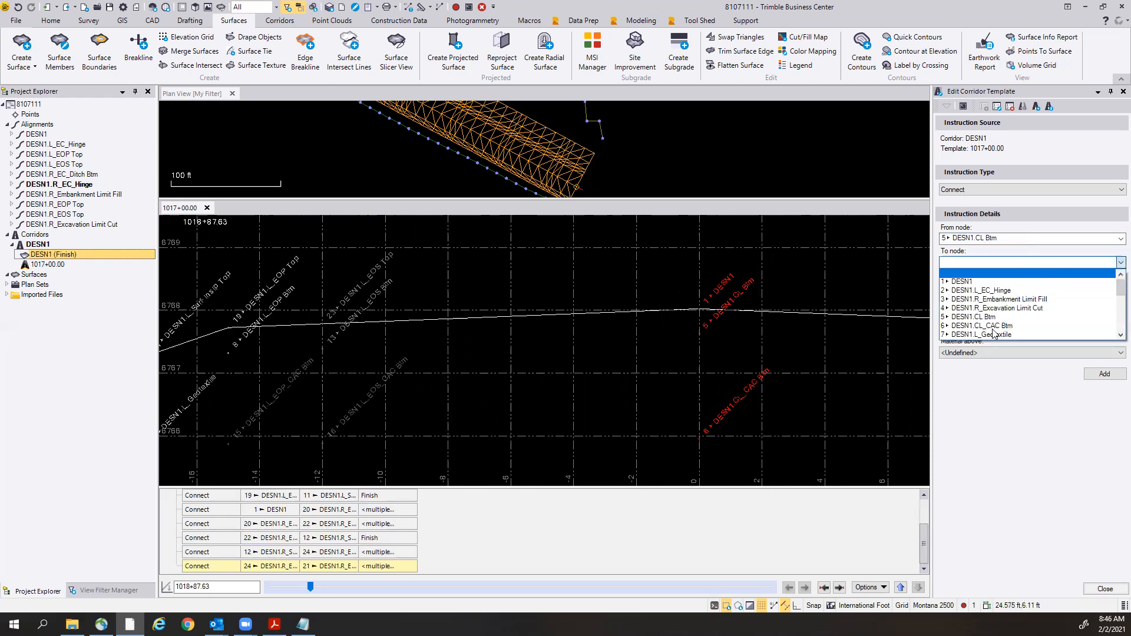
{"action": "left_click", "coordinate": [966, 313]}
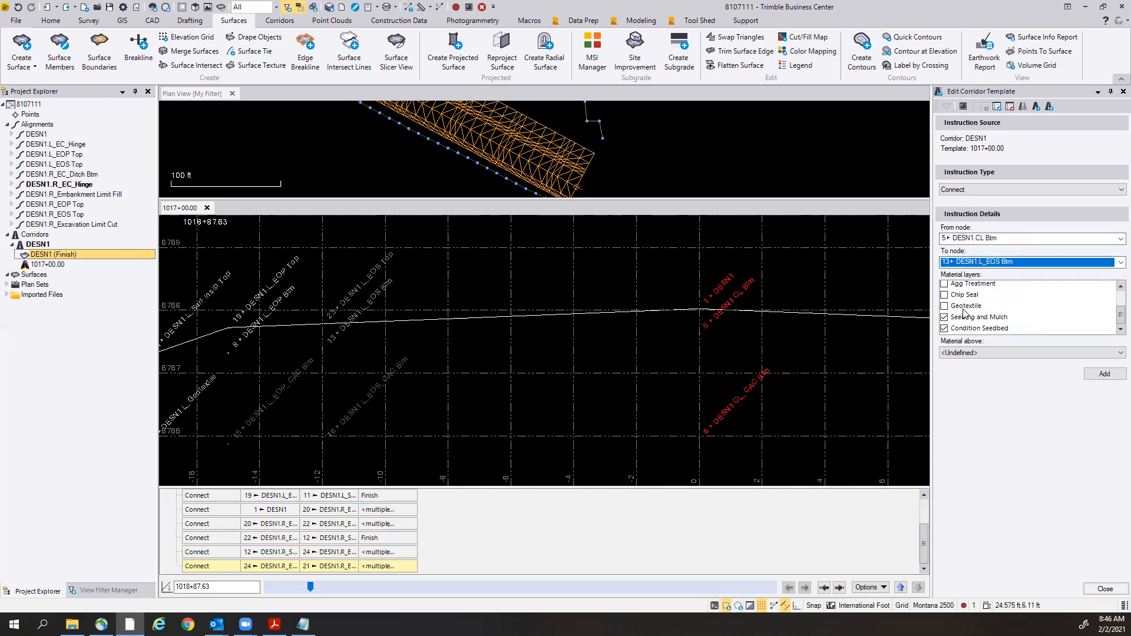
Add the DESN1.CL Btm to DESN1.L_EOS Btm connection with Agg Treatment included, both seeding layers excluded, and 01 - Hot Mix Asphalt as material above.
{"action": "left_click_drag", "start_coordinate": [1119, 317], "coordinate": [1120, 295]}
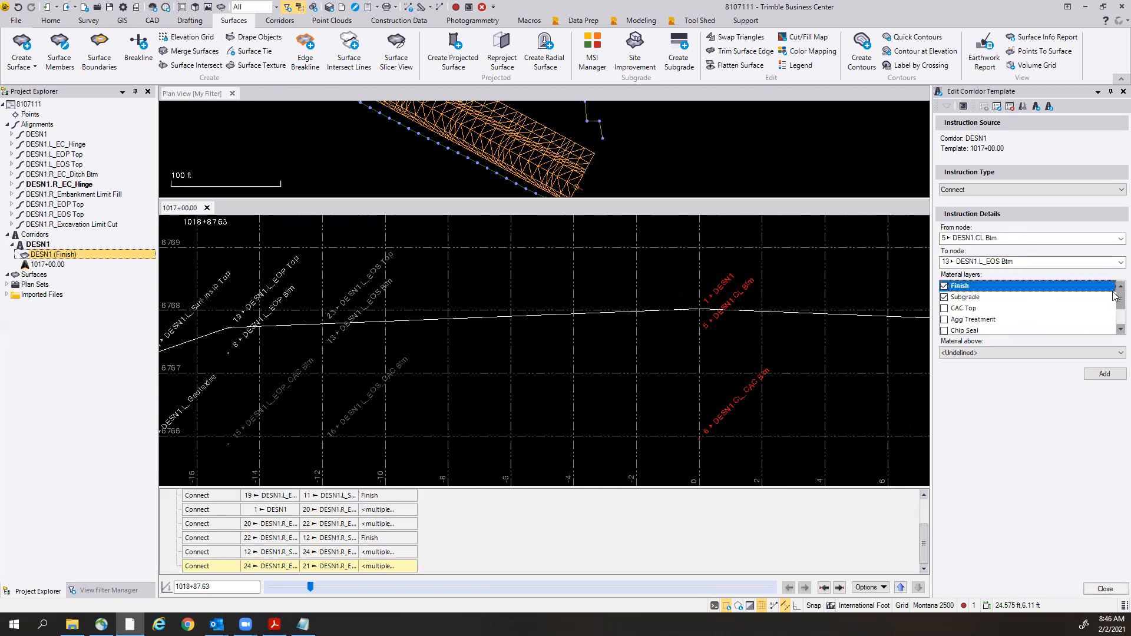
{"action": "left_click", "coordinate": [944, 297]}
{"action": "left_click", "coordinate": [944, 286]}
{"action": "left_click", "coordinate": [945, 319]}
{"action": "scroll", "coordinate": [1115, 312], "scroll_direction": "down", "scroll_amount": 1}
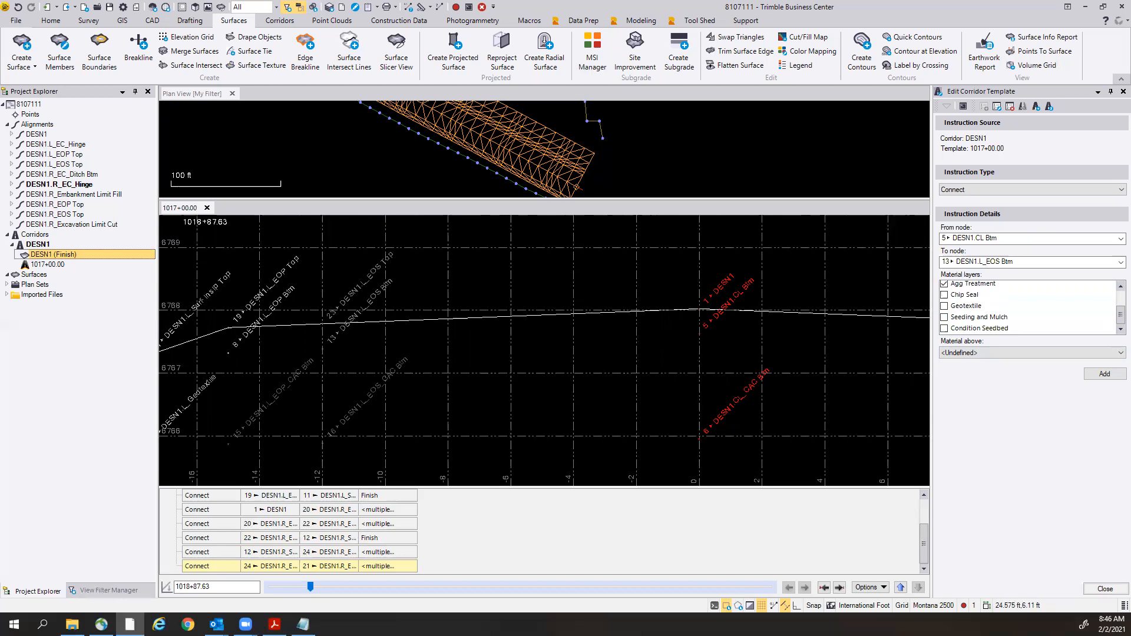
{"action": "left_click", "coordinate": [1003, 356]}
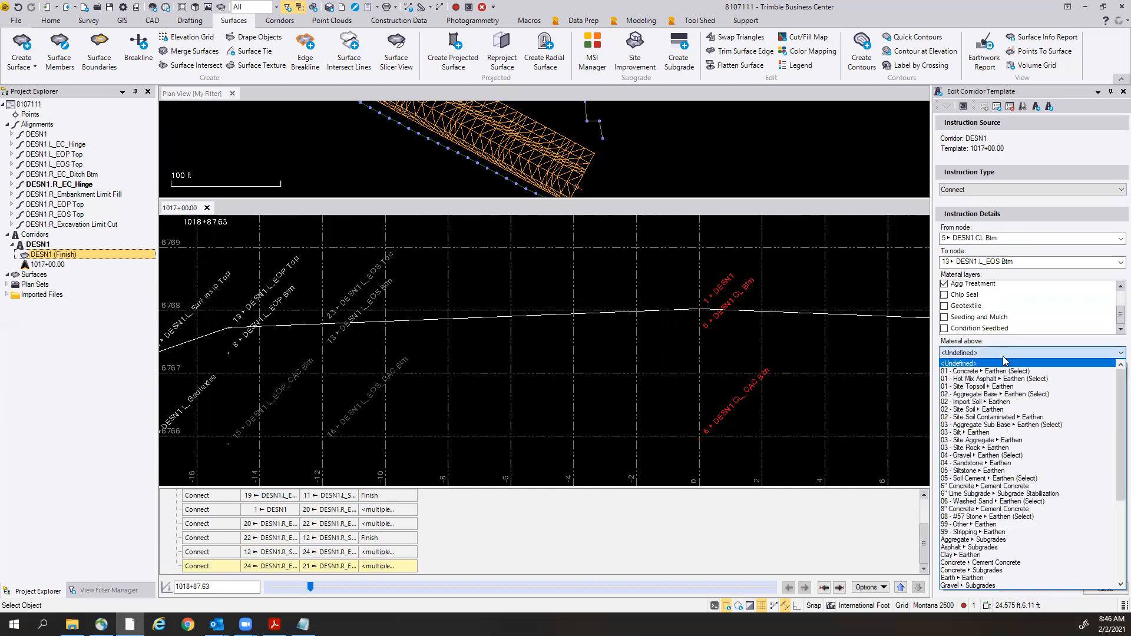
{"action": "left_click", "coordinate": [983, 379]}
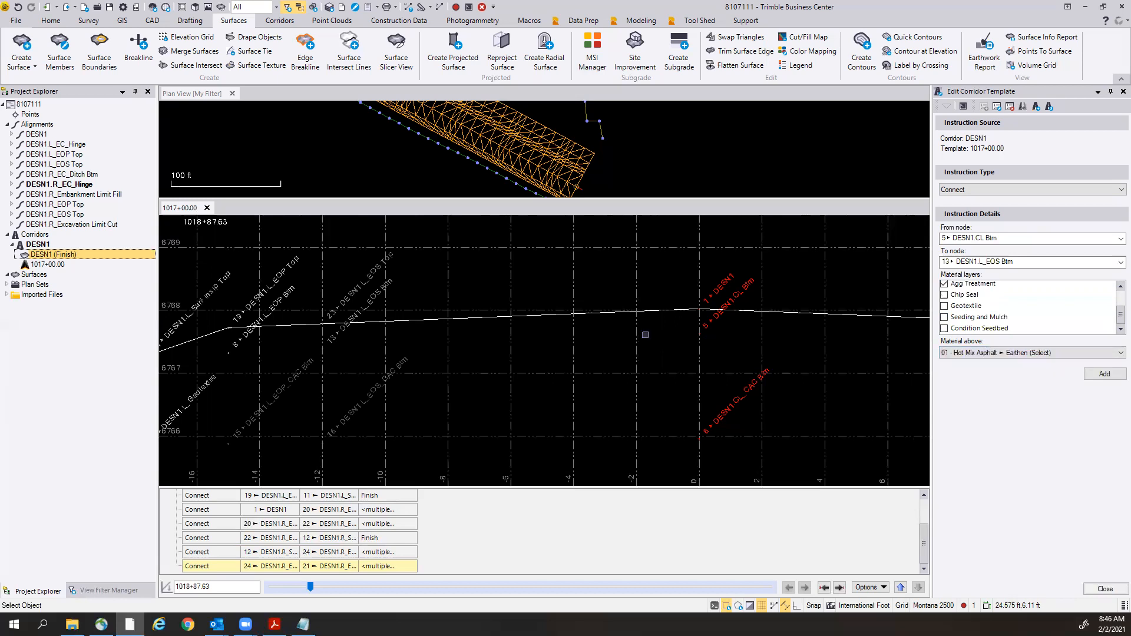
{"action": "left_click", "coordinate": [1098, 376]}
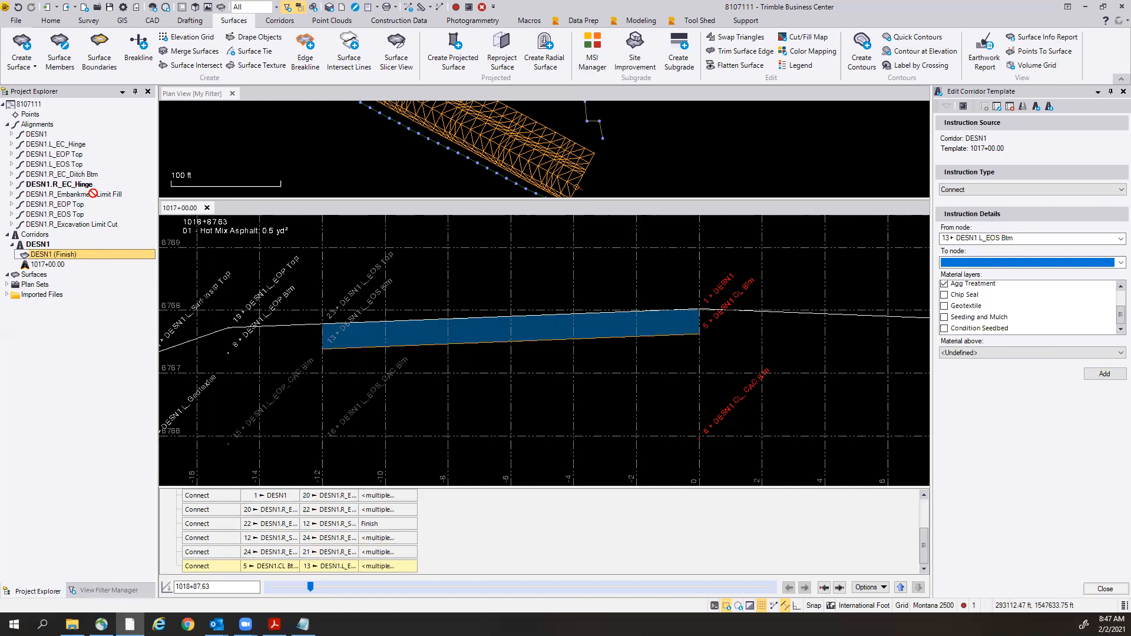
Add a Connect instruction from node 13 DESN1.L_EOS Btm to node 8 DESN1.L_EOP Btm with 01 - Hot Mix Asphalt as material above.
{"action": "middle_click_drag", "start_coordinate": [258, 361], "coordinate": [385, 350]}
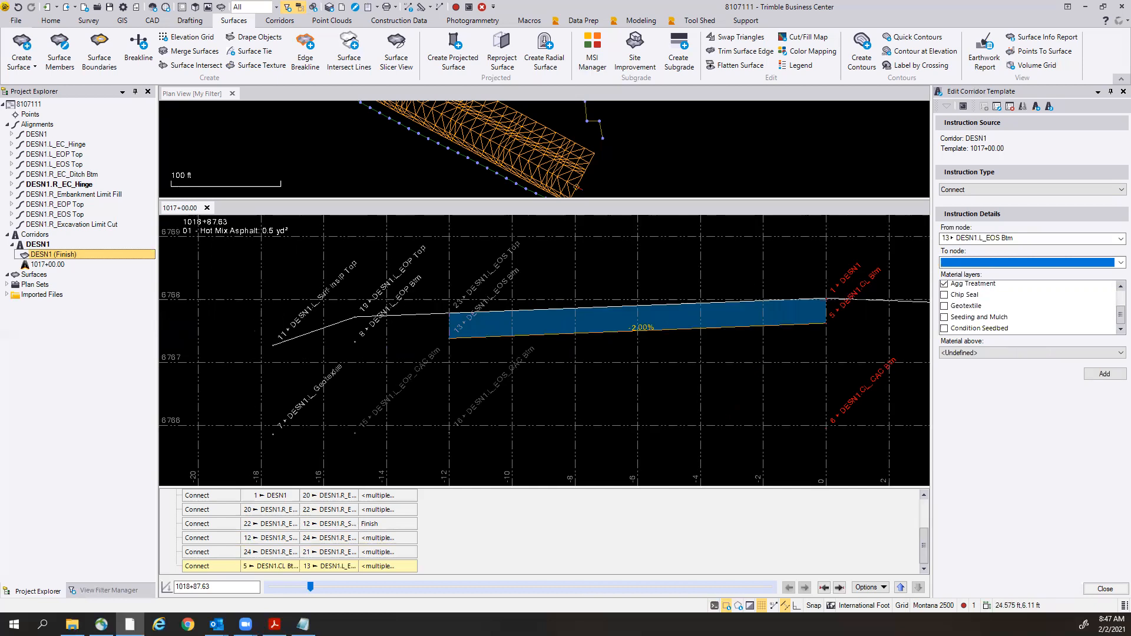
{"action": "left_click", "coordinate": [1119, 262]}
{"action": "scroll", "coordinate": [1029, 313], "scroll_direction": "down", "scroll_amount": 2}
{"action": "left_click", "coordinate": [981, 317]}
{"action": "left_click", "coordinate": [1023, 353]}
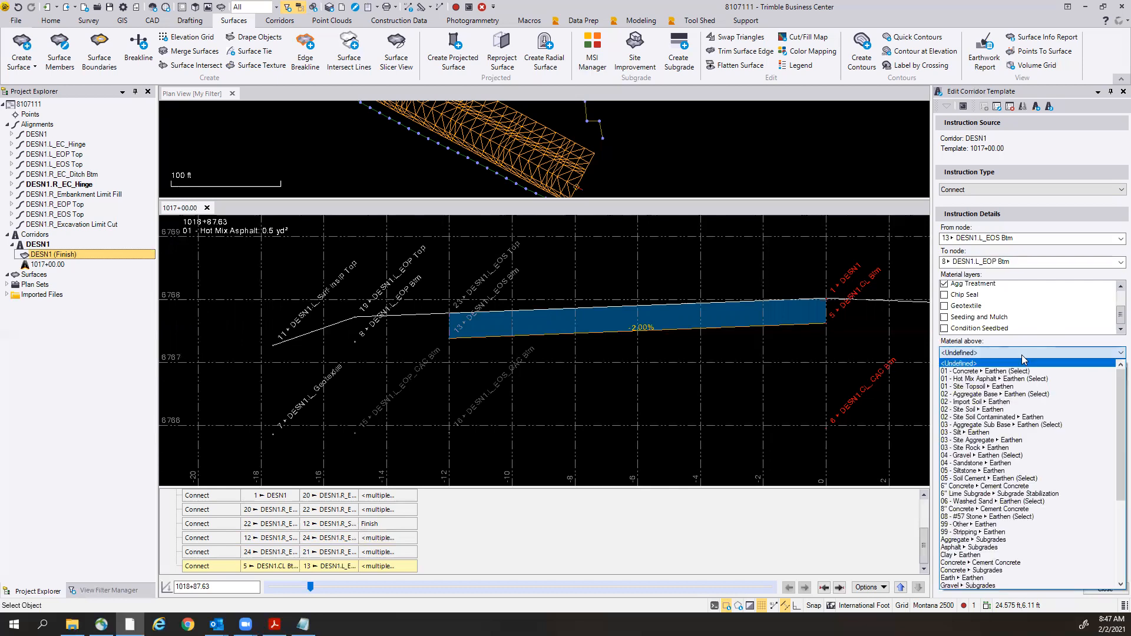
{"action": "left_click", "coordinate": [1001, 379]}
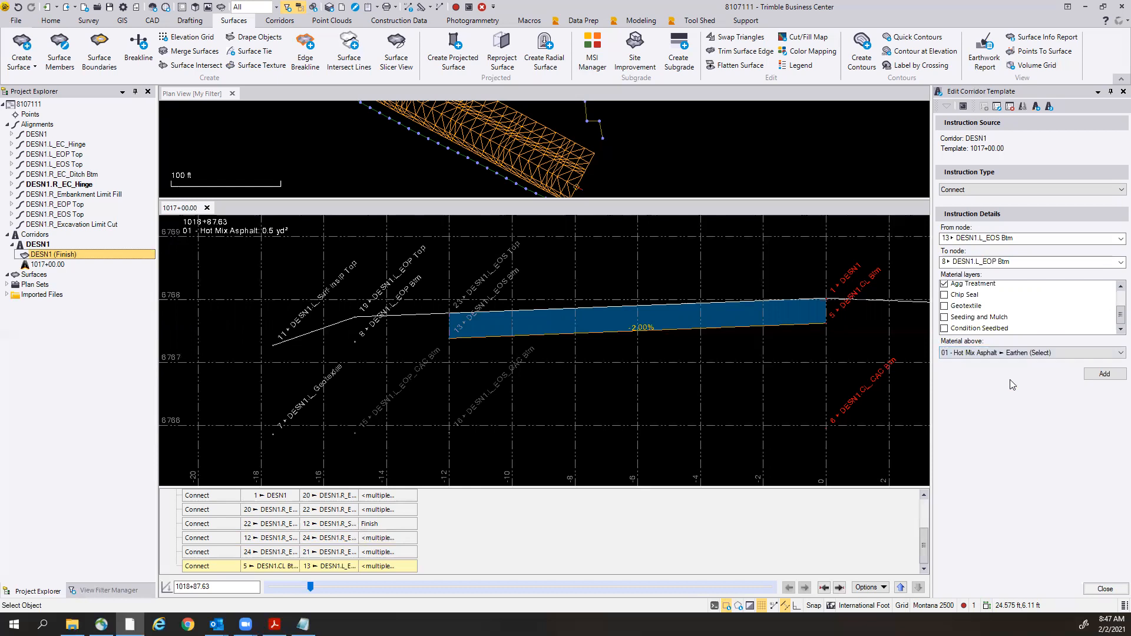
{"action": "left_click", "coordinate": [1111, 378]}
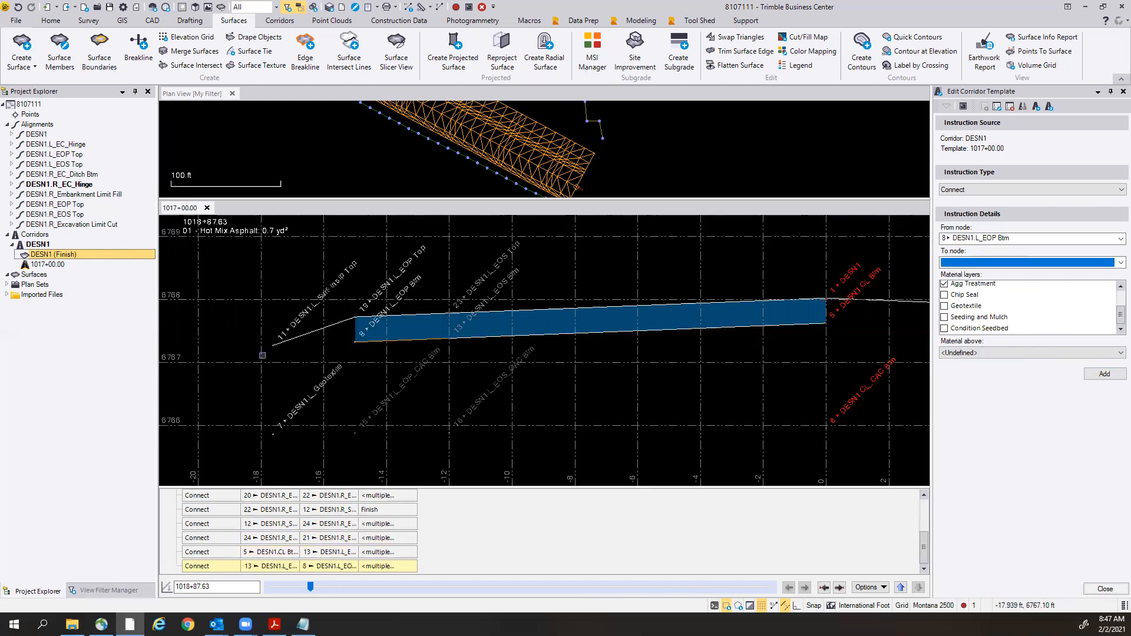
Add a Connect instruction from DESN1.L_EOP Btm to node 11 DESN1.L_Surf-Inslp Top with 01 - Hot Mix Asphalt as material above.
{"action": "left_click", "coordinate": [1115, 266]}
{"action": "scroll", "coordinate": [998, 328], "scroll_direction": "down", "scroll_amount": 2}
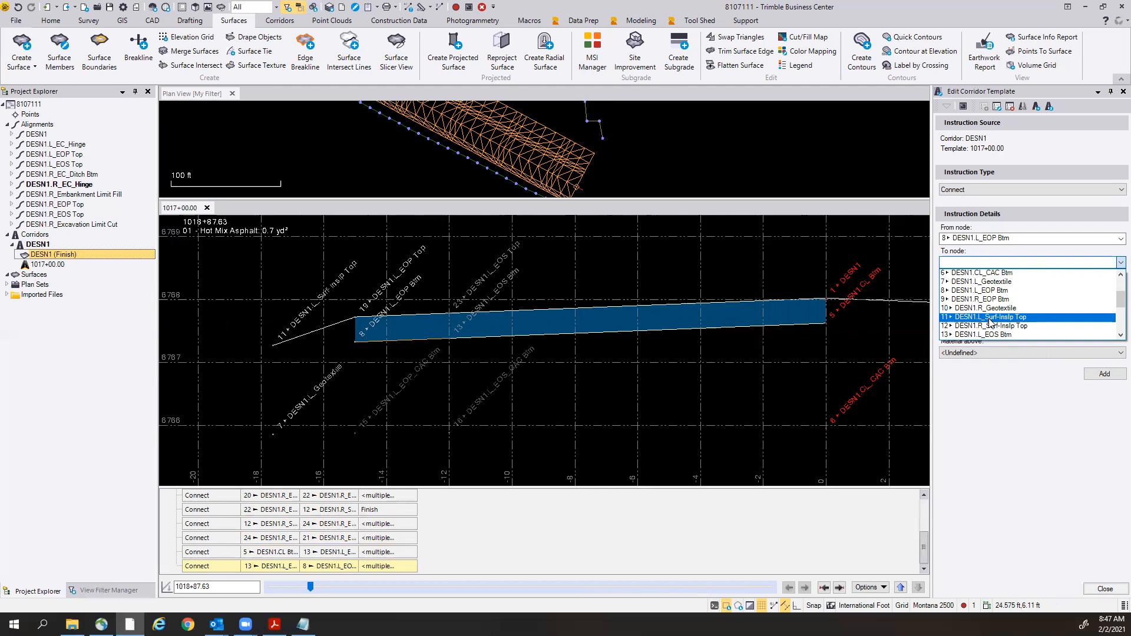
{"action": "left_click", "coordinate": [991, 319]}
{"action": "left_click", "coordinate": [992, 353]}
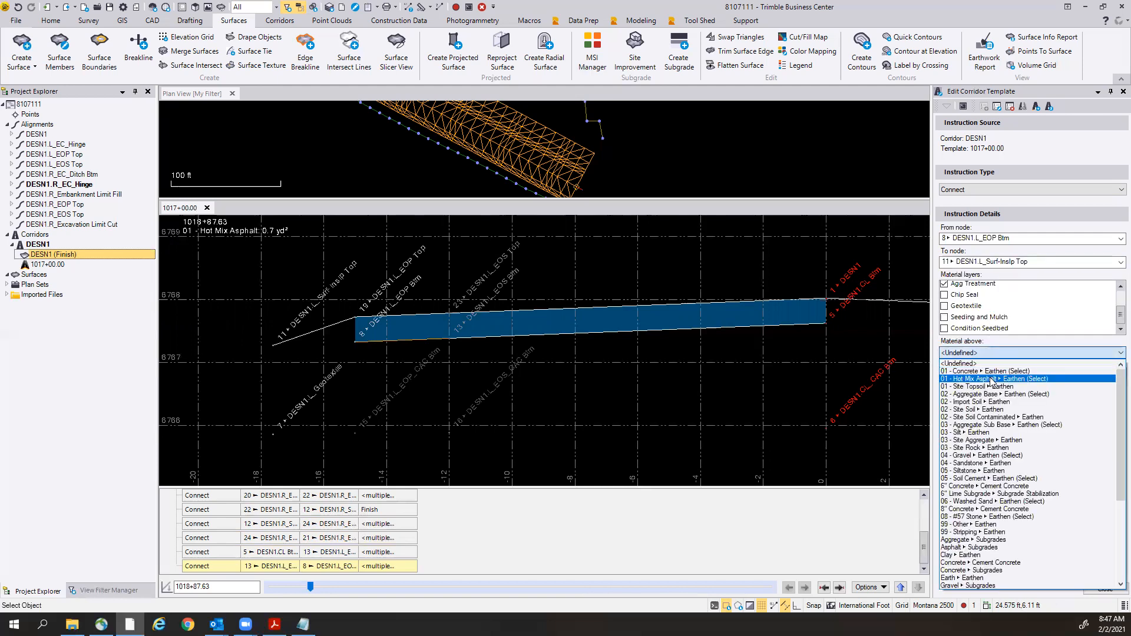
{"action": "left_click", "coordinate": [991, 379]}
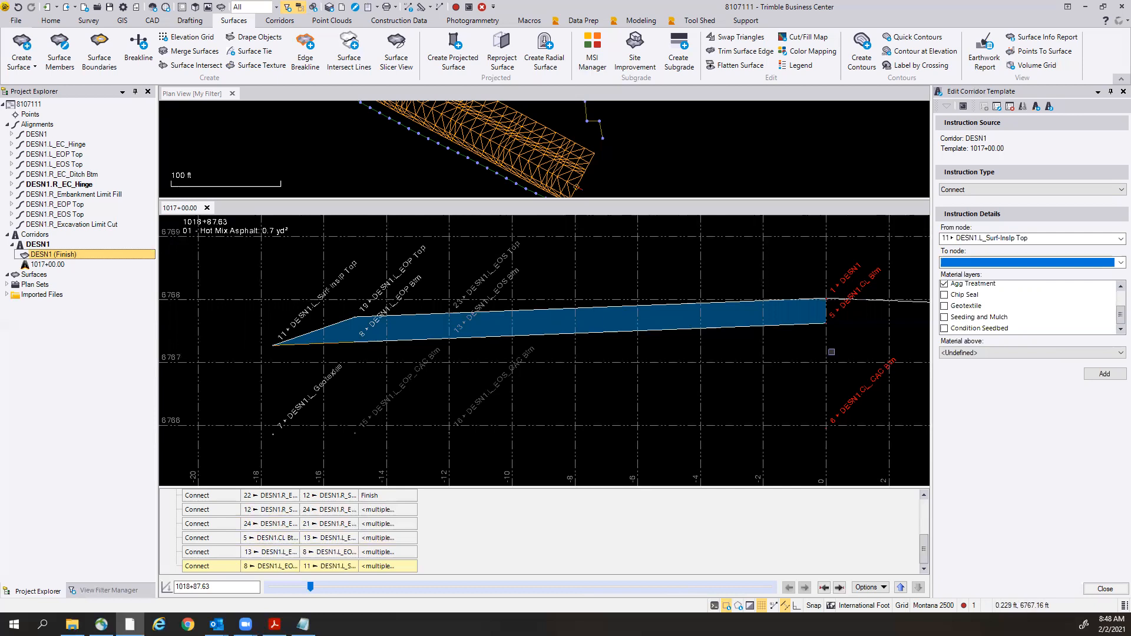
Add a Connect instruction from node 5 DESN1.CL Btm to node 14 DESN1.R_EOS Btm with 01 - Hot Mix Asphalt as material above.
{"action": "middle_click_drag", "start_coordinate": [831, 351], "coordinate": [378, 325]}
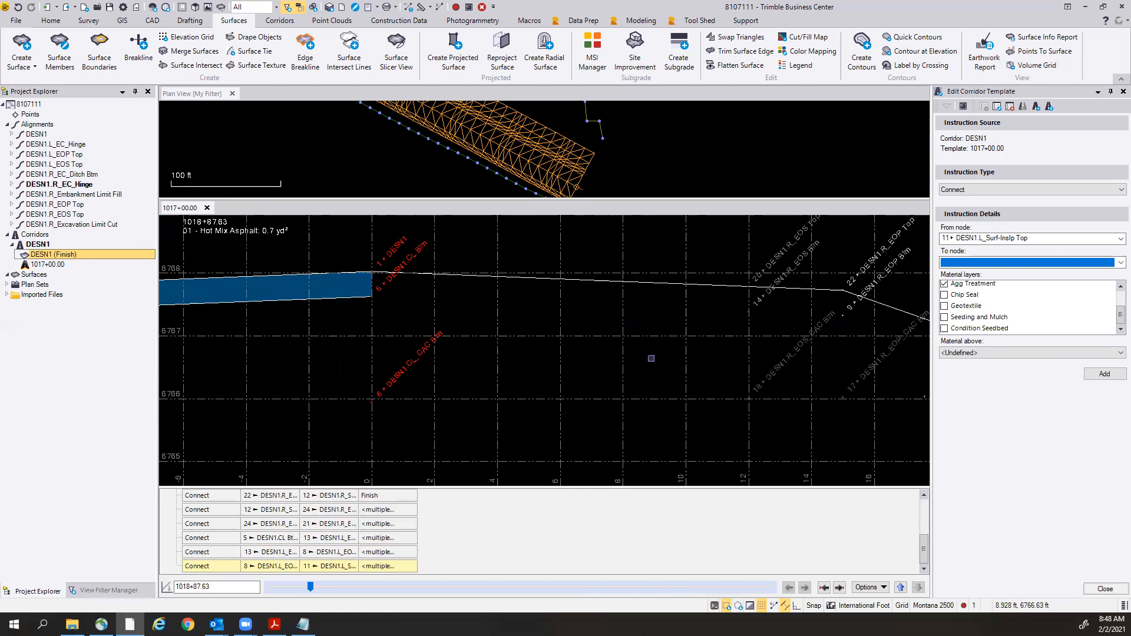
{"action": "left_click", "coordinate": [1017, 238]}
{"action": "scroll", "coordinate": [997, 277], "scroll_direction": "down", "scroll_amount": 3}
{"action": "scroll", "coordinate": [996, 277], "scroll_direction": "up", "scroll_amount": 5}
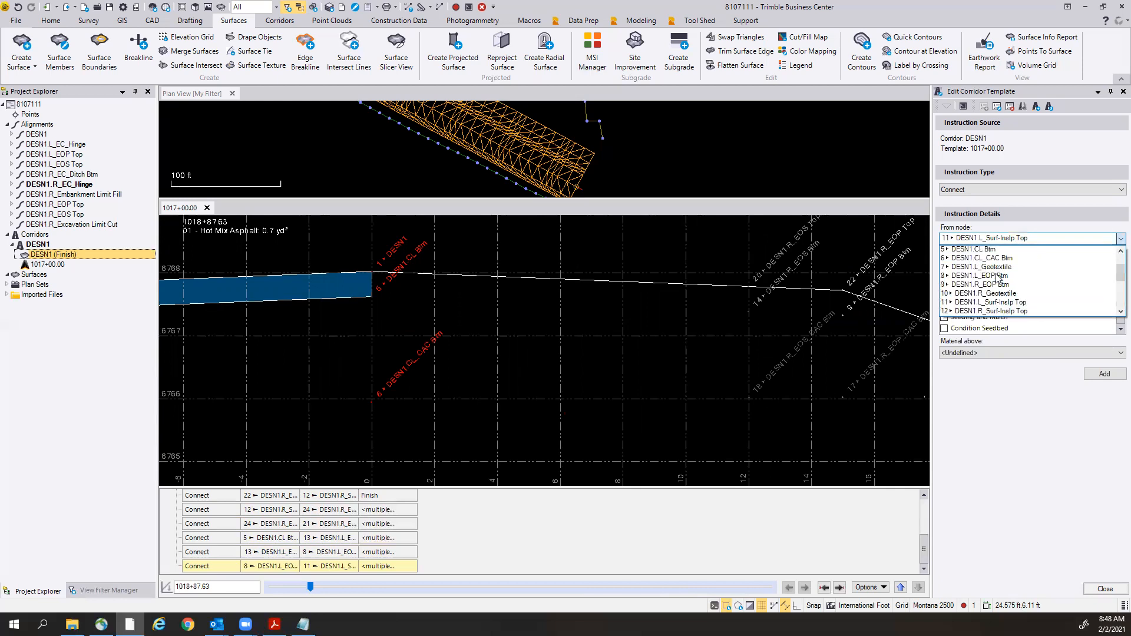
{"action": "left_click", "coordinate": [993, 254]}
{"action": "left_click", "coordinate": [993, 264]}
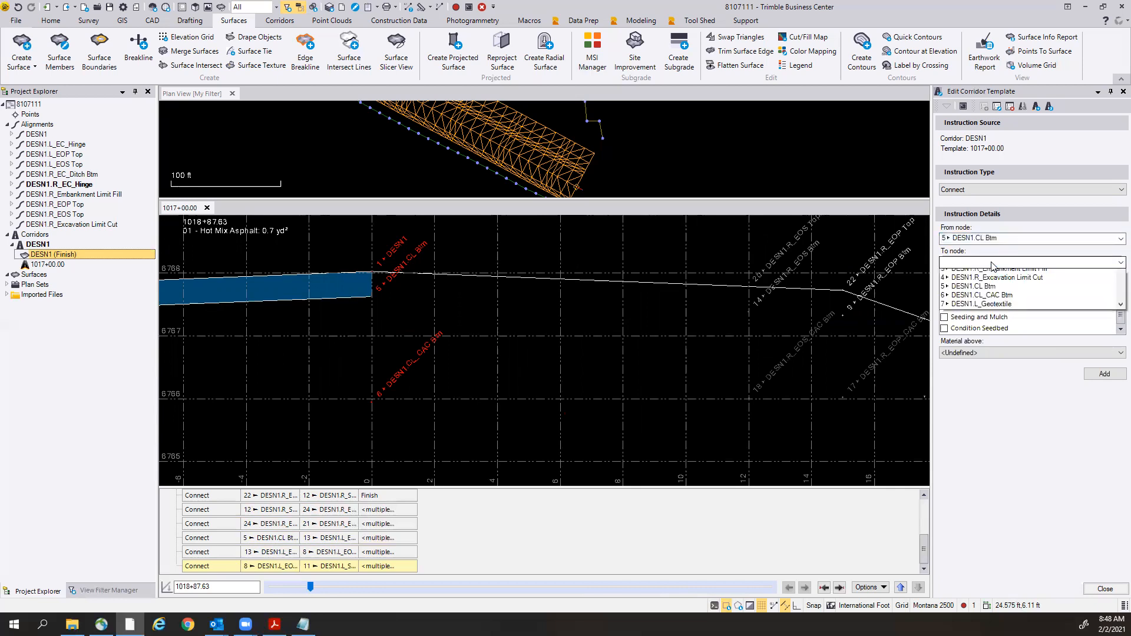
{"action": "scroll", "coordinate": [995, 321], "scroll_direction": "down", "scroll_amount": 1}
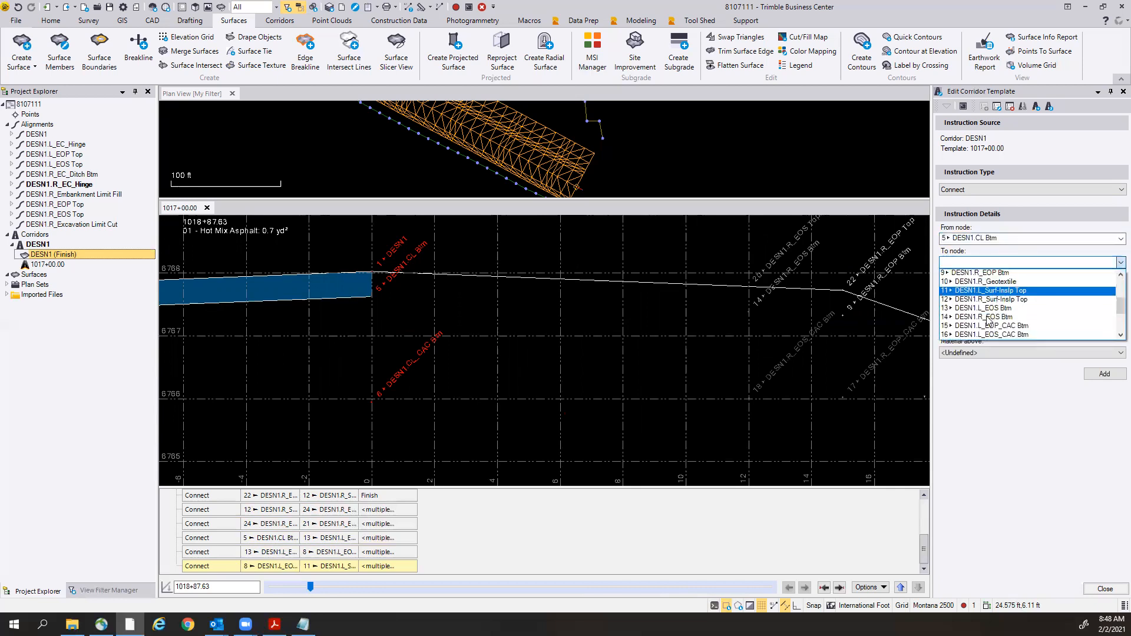
{"action": "left_click", "coordinate": [993, 318]}
{"action": "left_click", "coordinate": [993, 353]}
{"action": "left_click", "coordinate": [995, 366]}
{"action": "left_click", "coordinate": [1112, 374]}
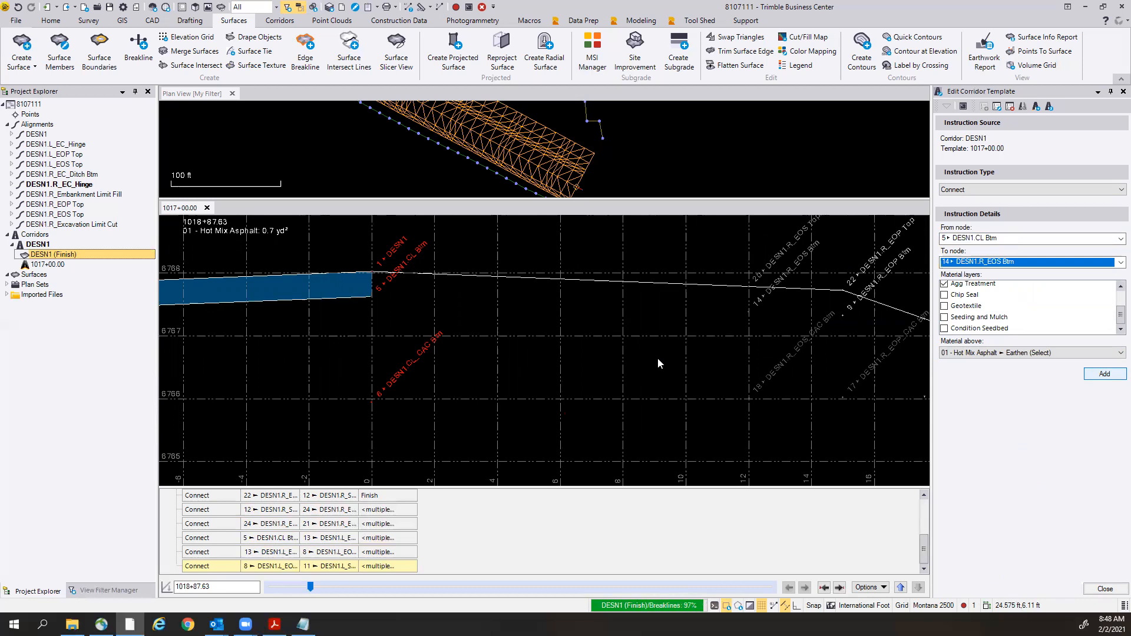
Add a Connect instruction from DESN1.R_EOS Btm to node 9 DESN1.R_EOP Btm with 01 - Hot Mix Asphalt as material above.
{"action": "left_click", "coordinate": [985, 263]}
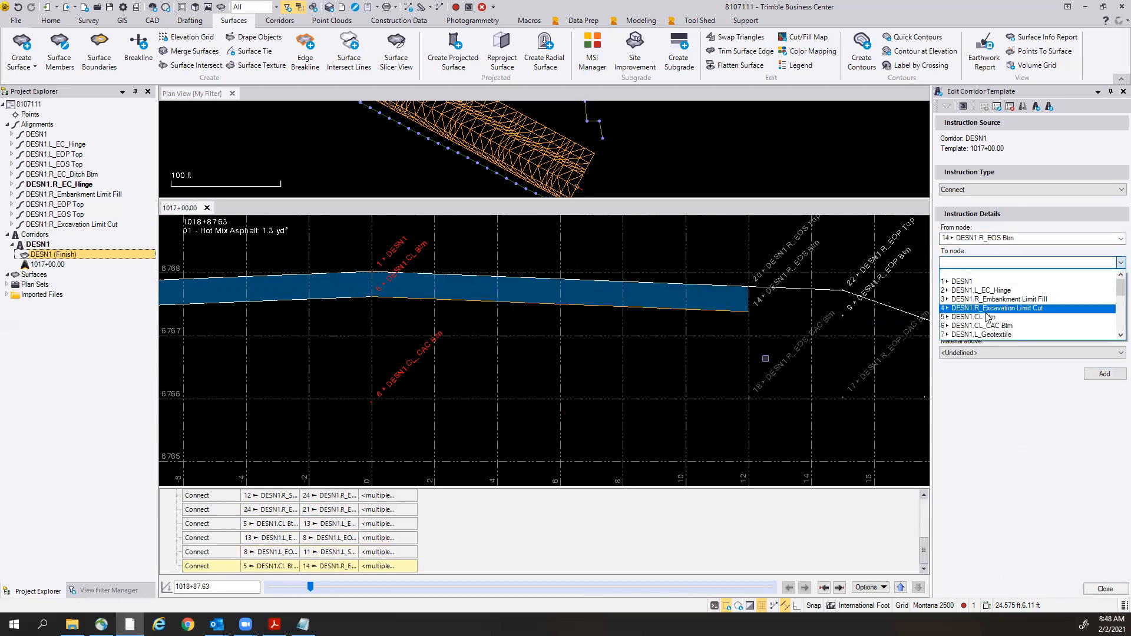
{"action": "scroll", "coordinate": [978, 313], "scroll_direction": "down", "scroll_amount": 2}
{"action": "left_click", "coordinate": [966, 307]}
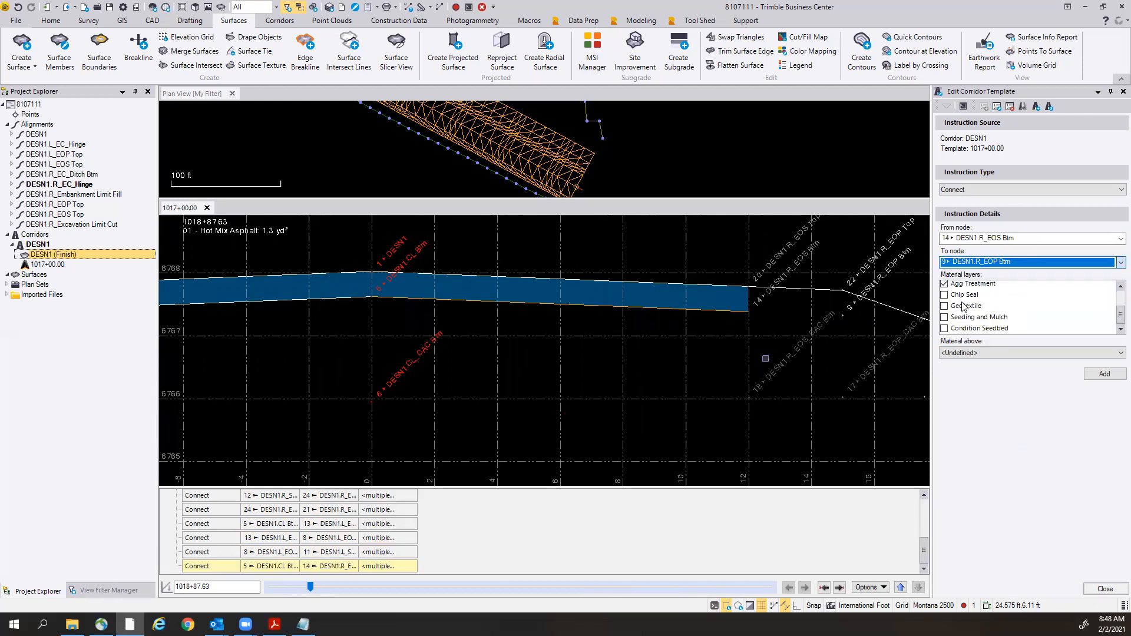
{"action": "left_click", "coordinate": [1076, 352]}
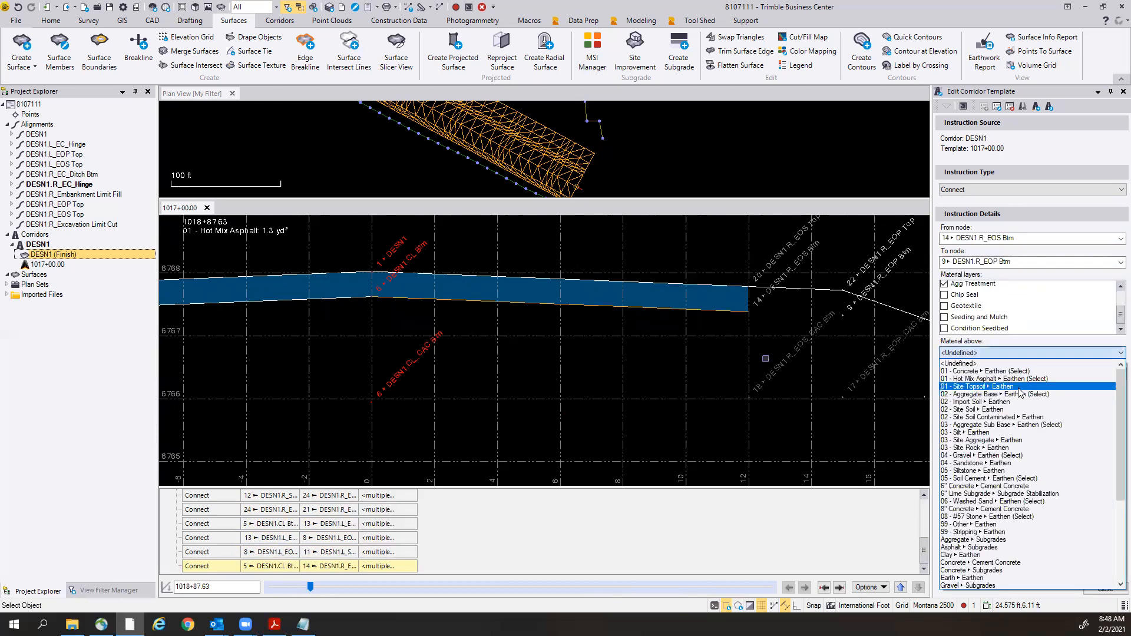
{"action": "left_click", "coordinate": [1016, 379]}
{"action": "left_click", "coordinate": [1097, 377]}
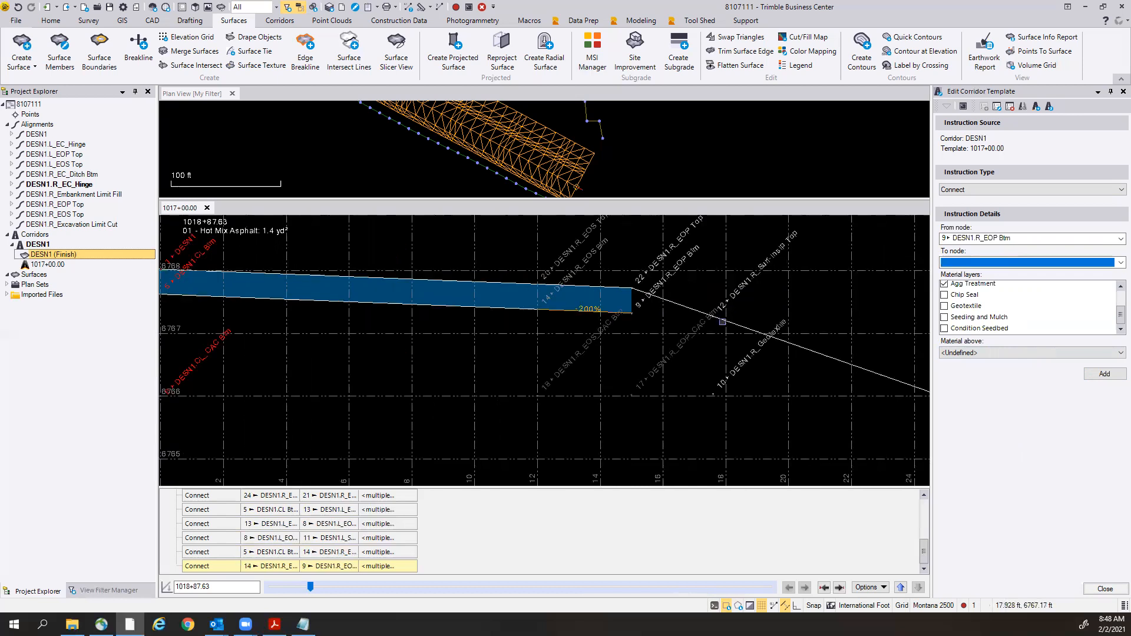
Add a Connect instruction from DESN1.R_EOP Btm to node 12 DESN1.R_Surf-Inslp Top with 01 - Hot Mix Asphalt as material above.
{"action": "scroll", "coordinate": [711, 319], "scroll_direction": "up", "scroll_amount": 1}
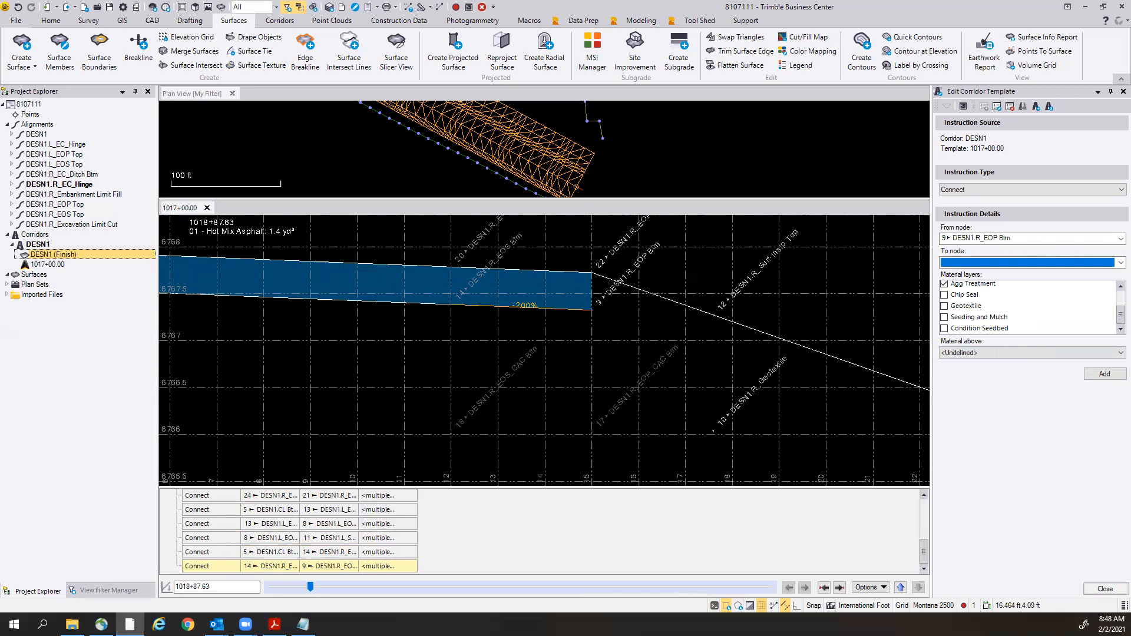
{"action": "left_click", "coordinate": [1114, 266]}
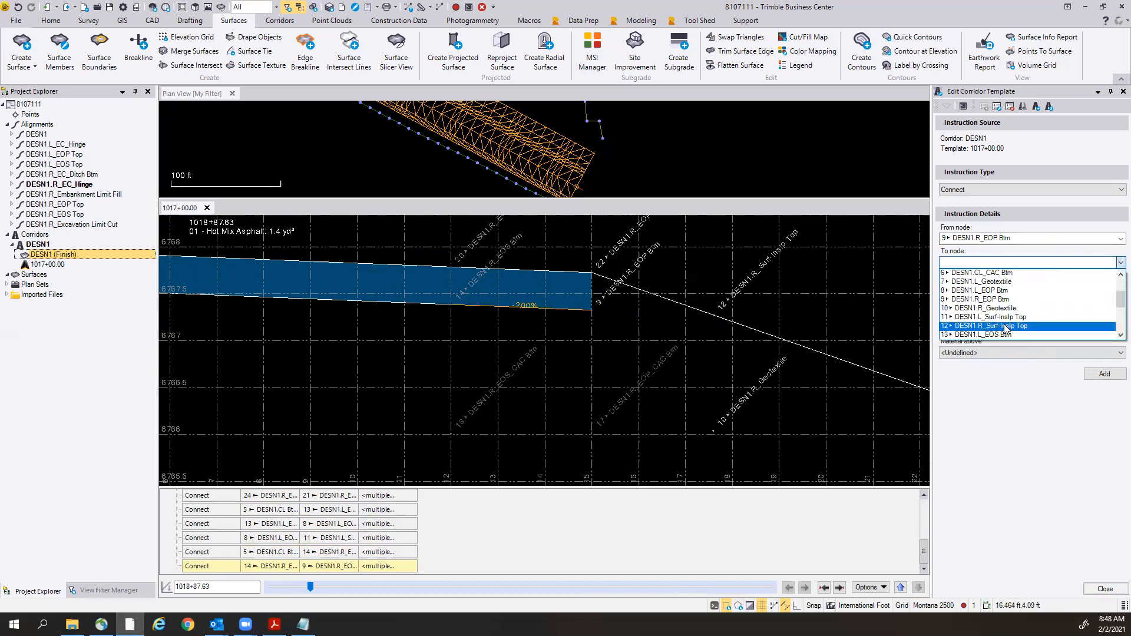
{"action": "left_click", "coordinate": [1006, 326]}
{"action": "left_click", "coordinate": [975, 353]}
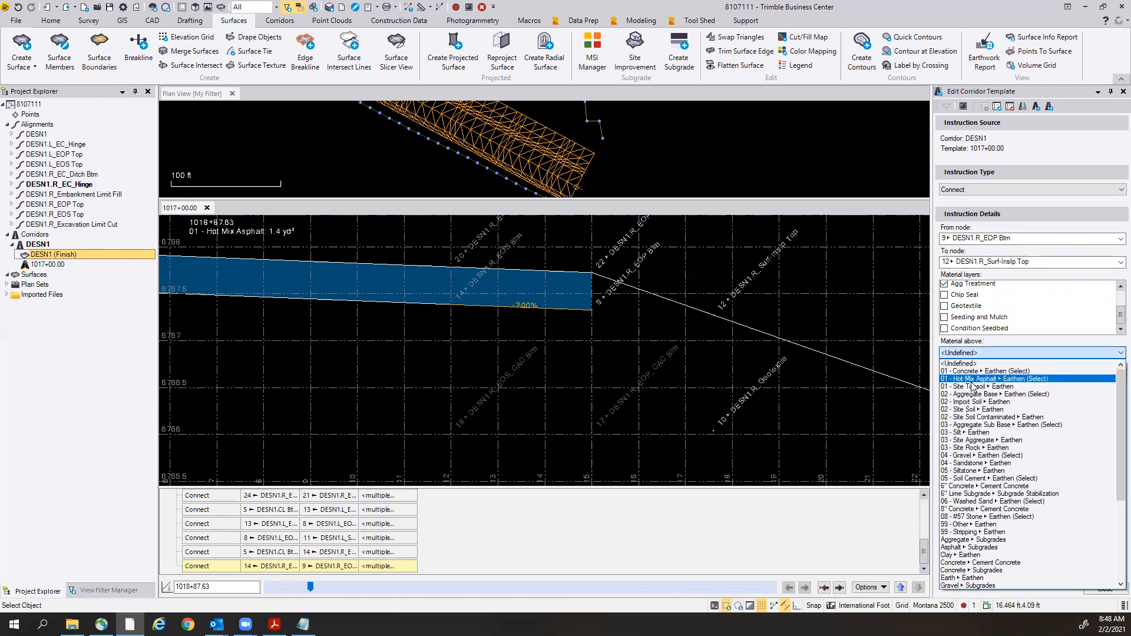
{"action": "left_click", "coordinate": [972, 380]}
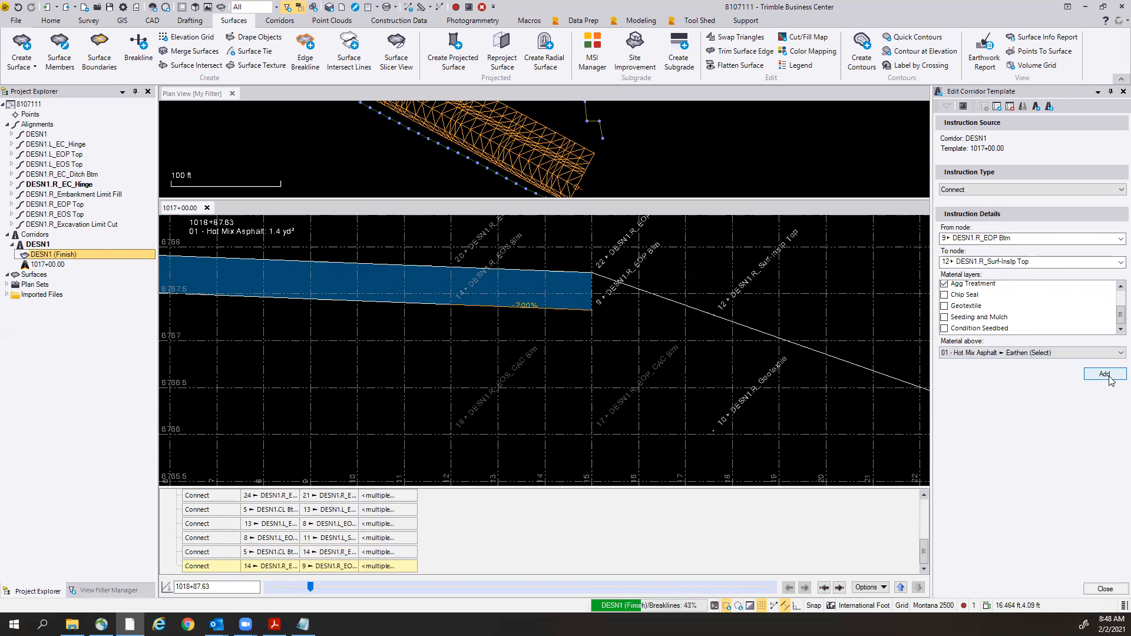
{"action": "left_click", "coordinate": [1105, 374]}
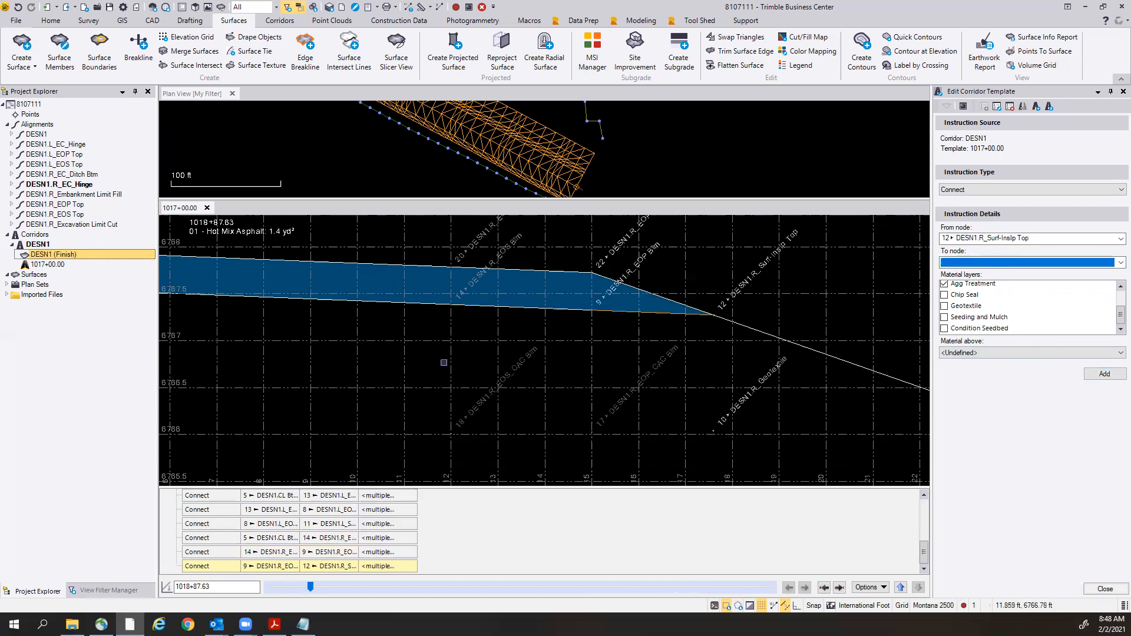
Examine the asphalt section across the full roadway and the CAC bottom nodes beneath it in the template's cross-section view.
{"action": "scroll", "coordinate": [392, 377], "scroll_direction": "down", "scroll_amount": 2}
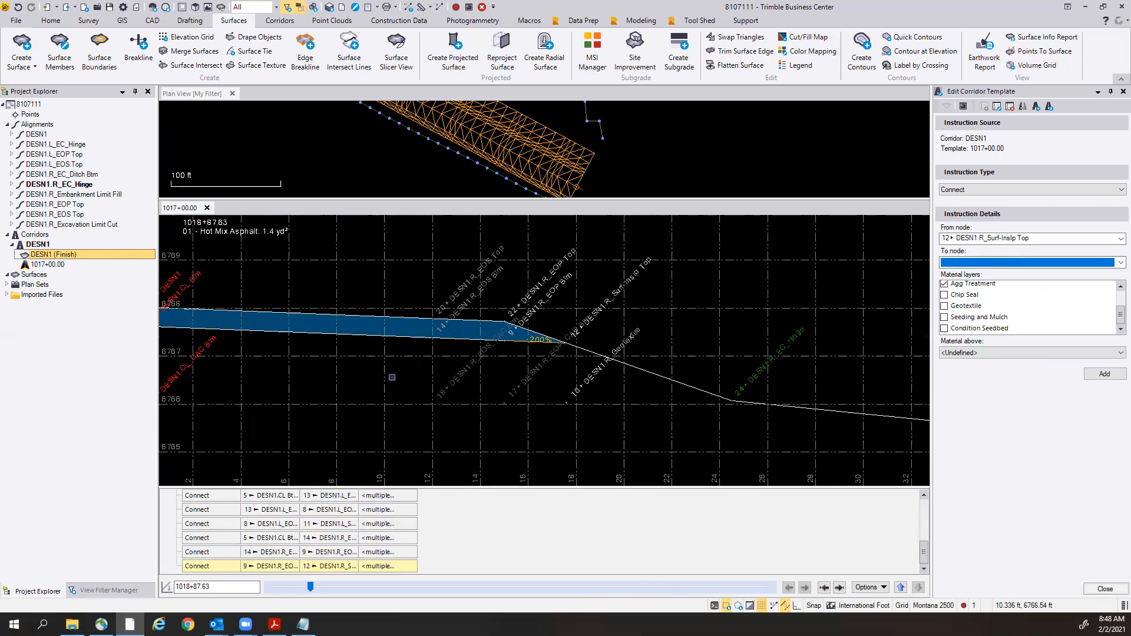
{"action": "scroll", "coordinate": [391, 377], "scroll_direction": "down", "scroll_amount": 1}
{"action": "middle_click_drag", "start_coordinate": [237, 391], "coordinate": [586, 361]}
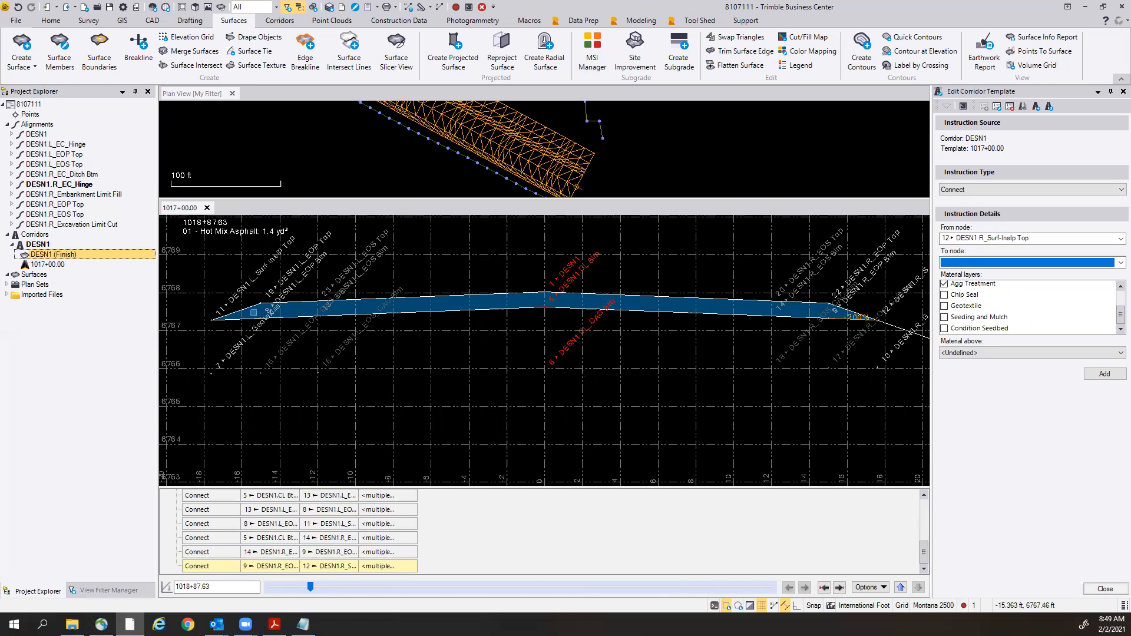
{"action": "scroll", "coordinate": [869, 329], "scroll_direction": "up", "scroll_amount": 2}
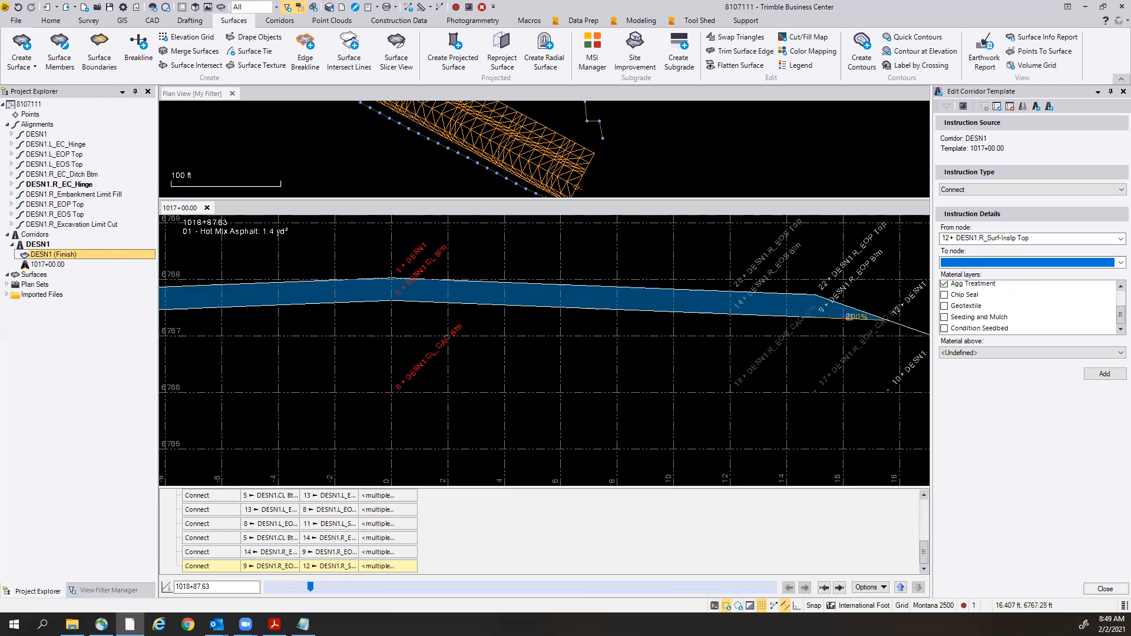
{"action": "scroll", "coordinate": [831, 311], "scroll_direction": "down", "scroll_amount": 3}
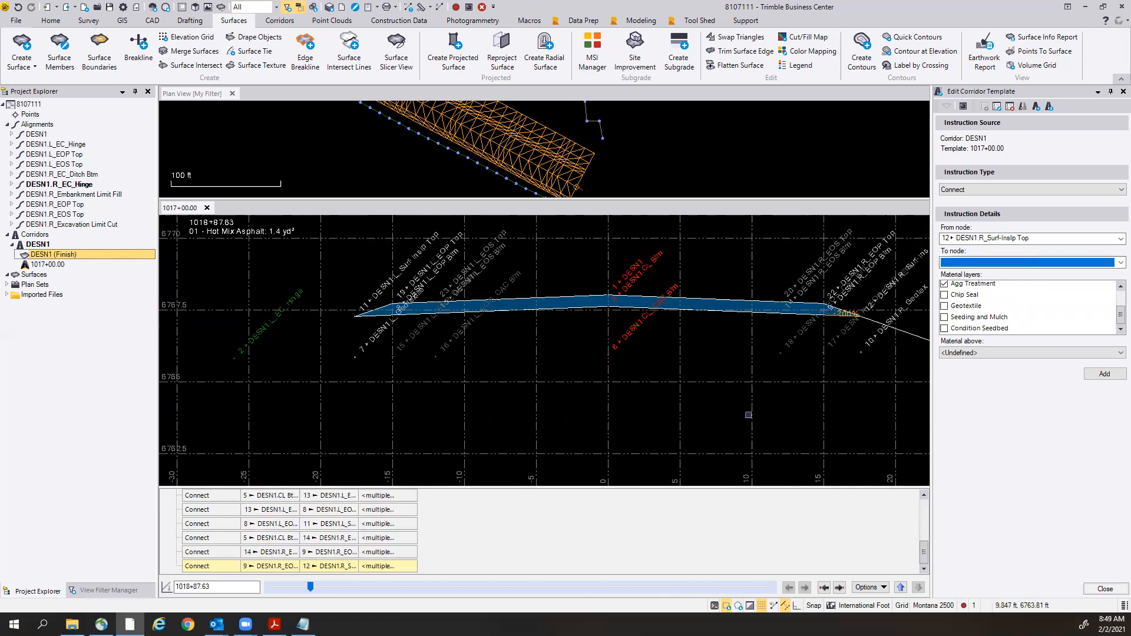
{"action": "scroll", "coordinate": [748, 415], "scroll_direction": "up", "scroll_amount": 2}
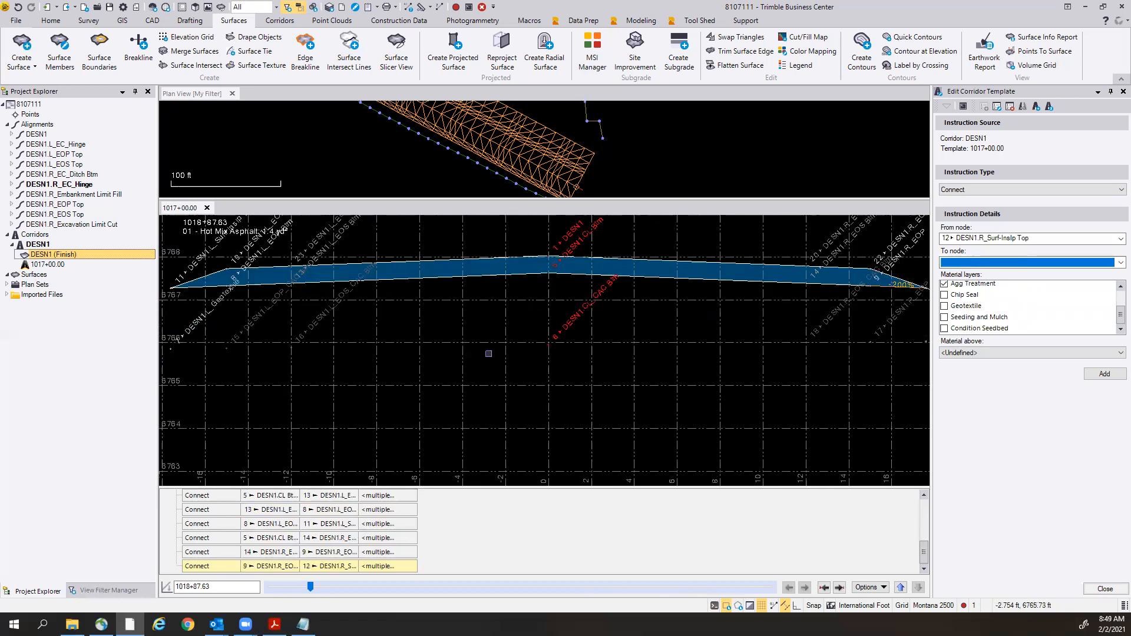
{"action": "scroll", "coordinate": [489, 353], "scroll_direction": "down", "scroll_amount": 2}
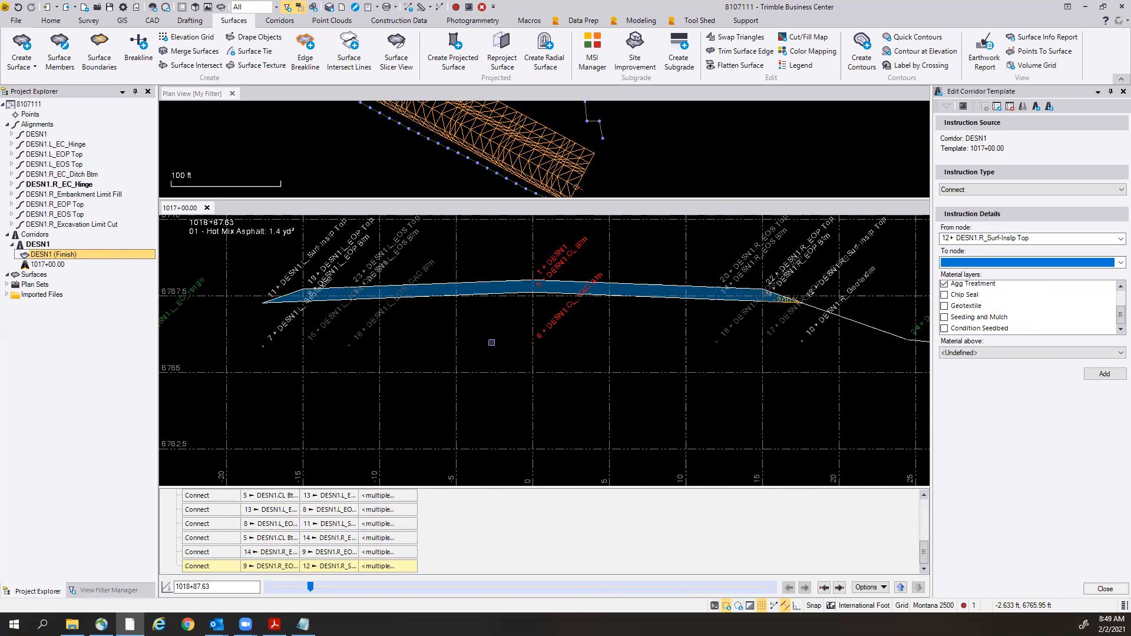
{"action": "scroll", "coordinate": [542, 341], "scroll_direction": "up", "scroll_amount": 3}
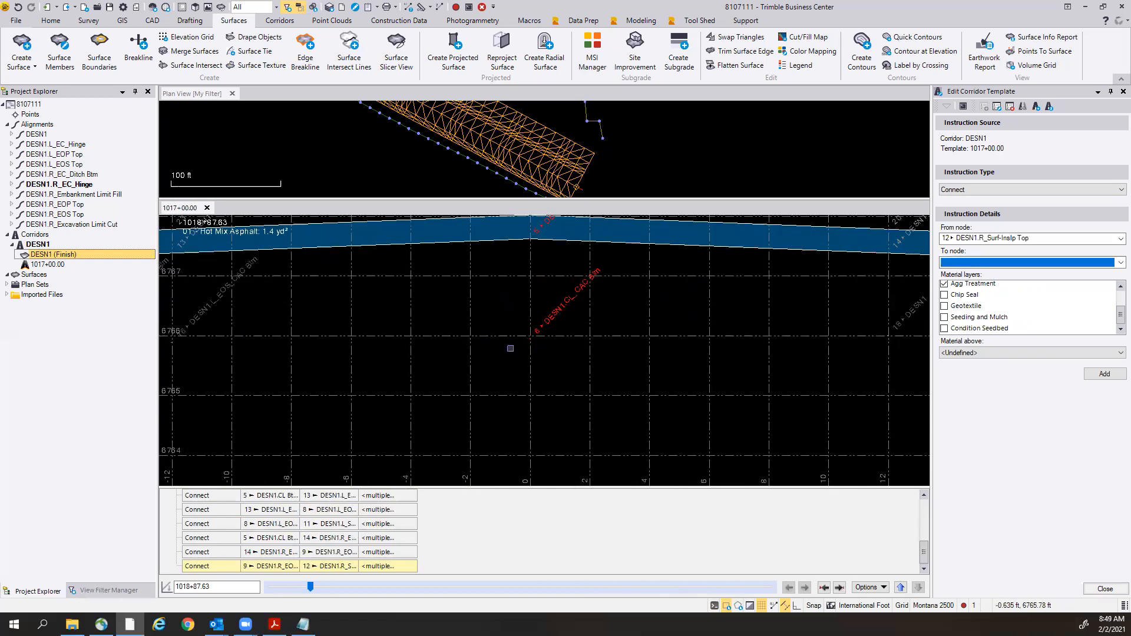
{"action": "scroll", "coordinate": [540, 334], "scroll_direction": "down", "scroll_amount": 2}
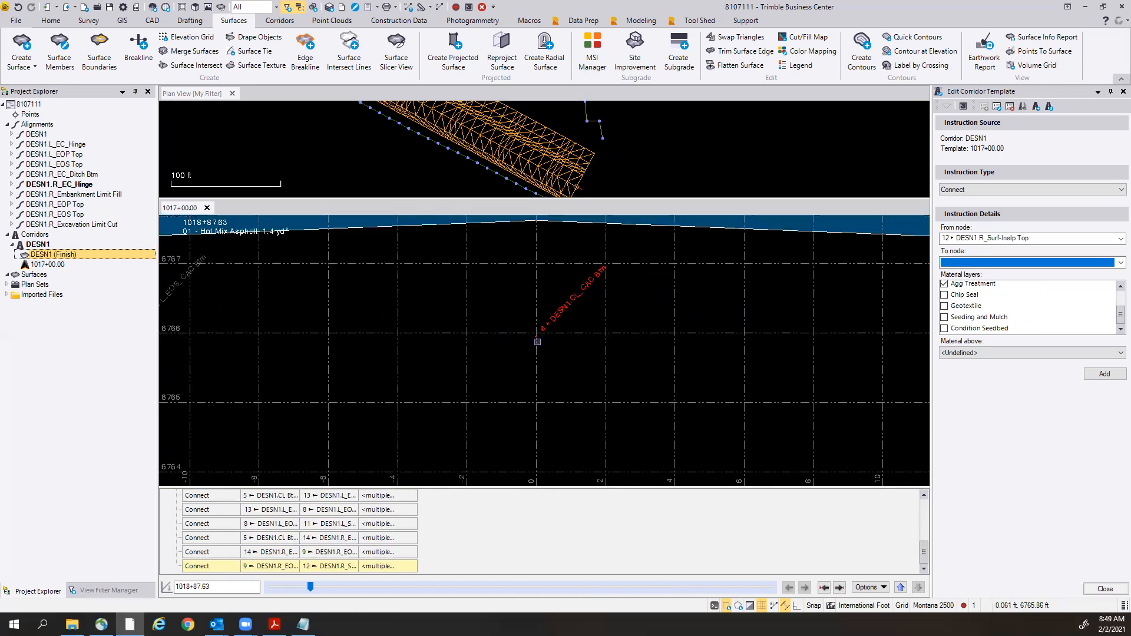
{"action": "middle_click_drag", "start_coordinate": [400, 328], "coordinate": [663, 325]}
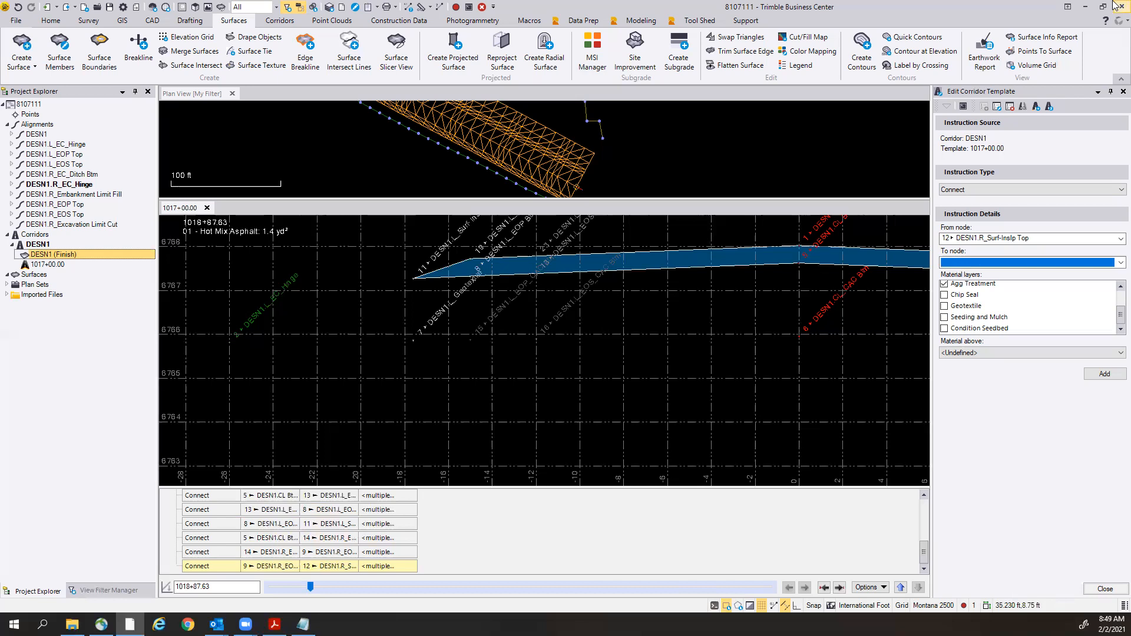
Set the next Connect instruction to run from node 6 DESN1.CL_CAC Btm to node 16 DESN1.L_EOS_CAC Btm.
{"action": "left_click", "coordinate": [1008, 238]}
{"action": "scroll", "coordinate": [979, 290], "scroll_direction": "up", "scroll_amount": 4}
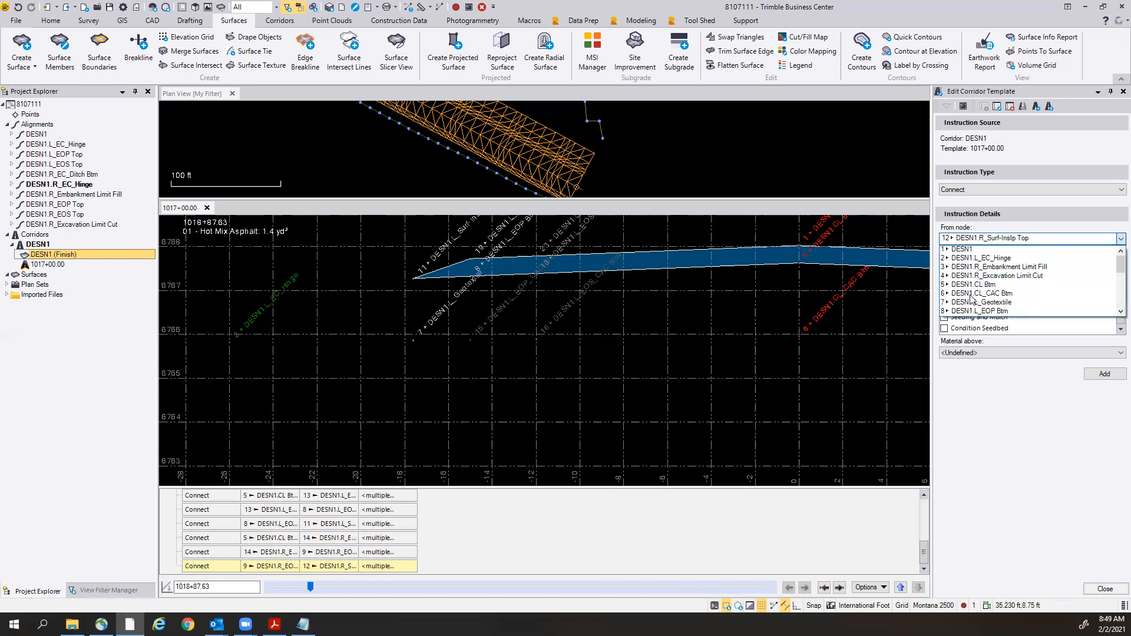
{"action": "left_click", "coordinate": [972, 293]}
{"action": "scroll", "coordinate": [972, 295], "scroll_direction": "down", "scroll_amount": 3}
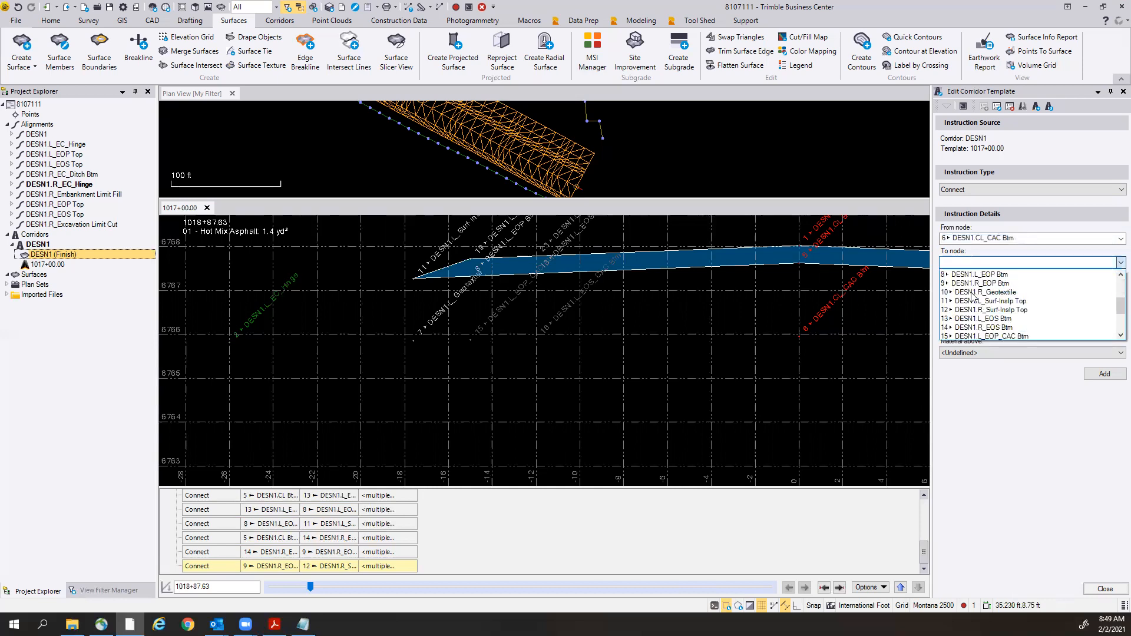
{"action": "left_click", "coordinate": [950, 335]}
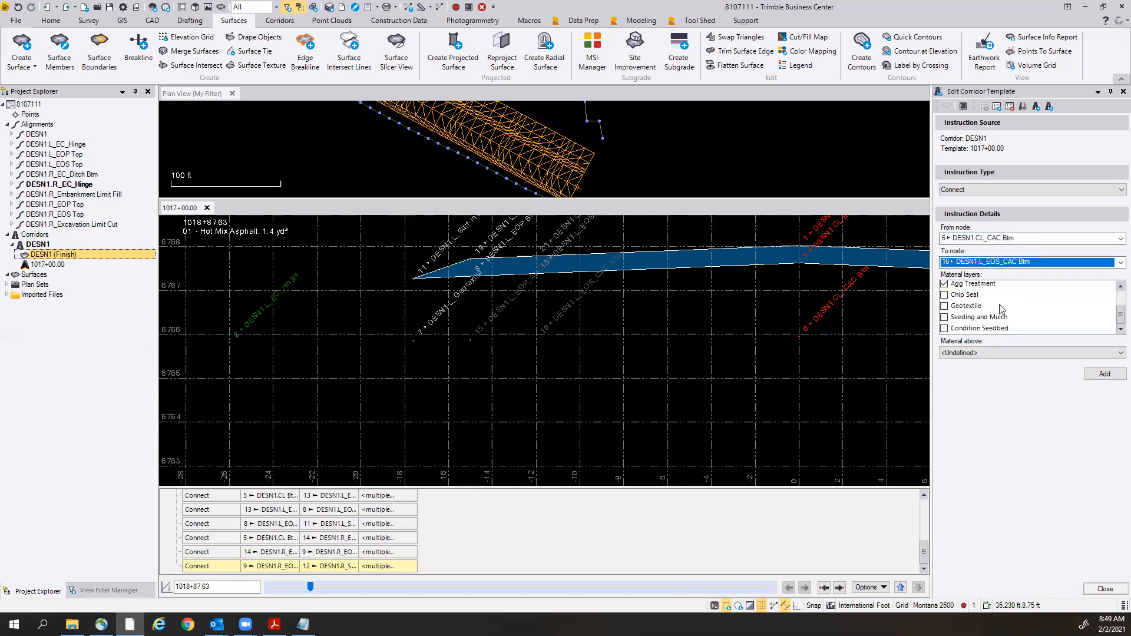
Exclude the CAC Top and Agg Treatment layers from the DESN1.CL_CAC Btm to DESN1.L_EOS_CAC Btm connection, keeping Subgrade included.
{"action": "left_click_drag", "start_coordinate": [1115, 318], "coordinate": [1113, 297]}
{"action": "left_click", "coordinate": [945, 308]}
{"action": "left_click", "coordinate": [944, 319]}
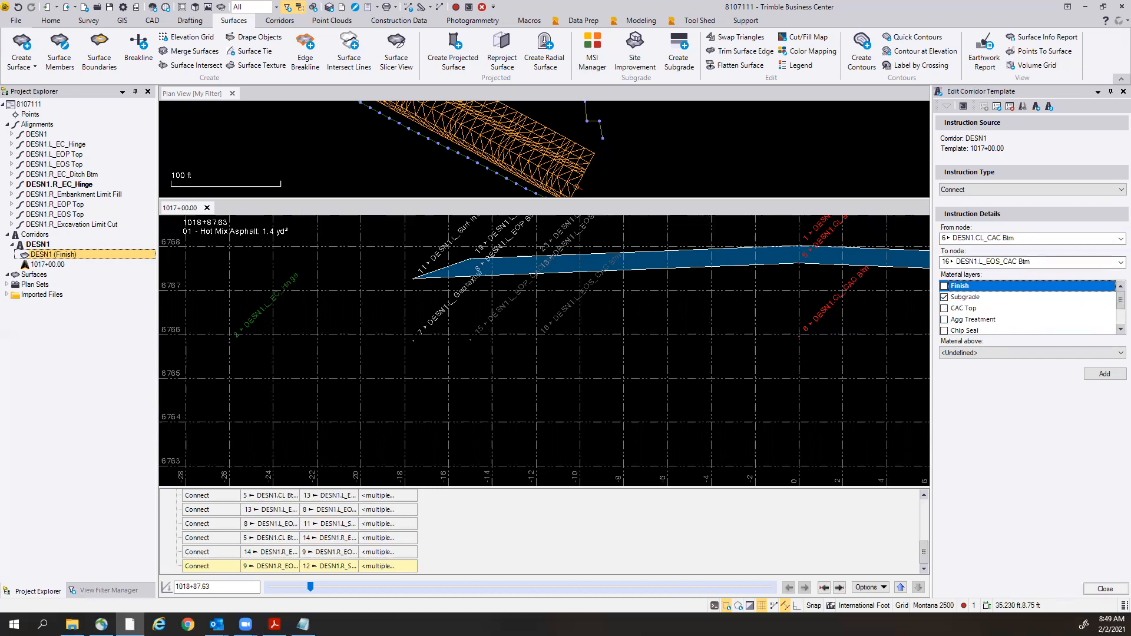
{"action": "scroll", "coordinate": [1115, 326], "scroll_direction": "down", "scroll_amount": 1}
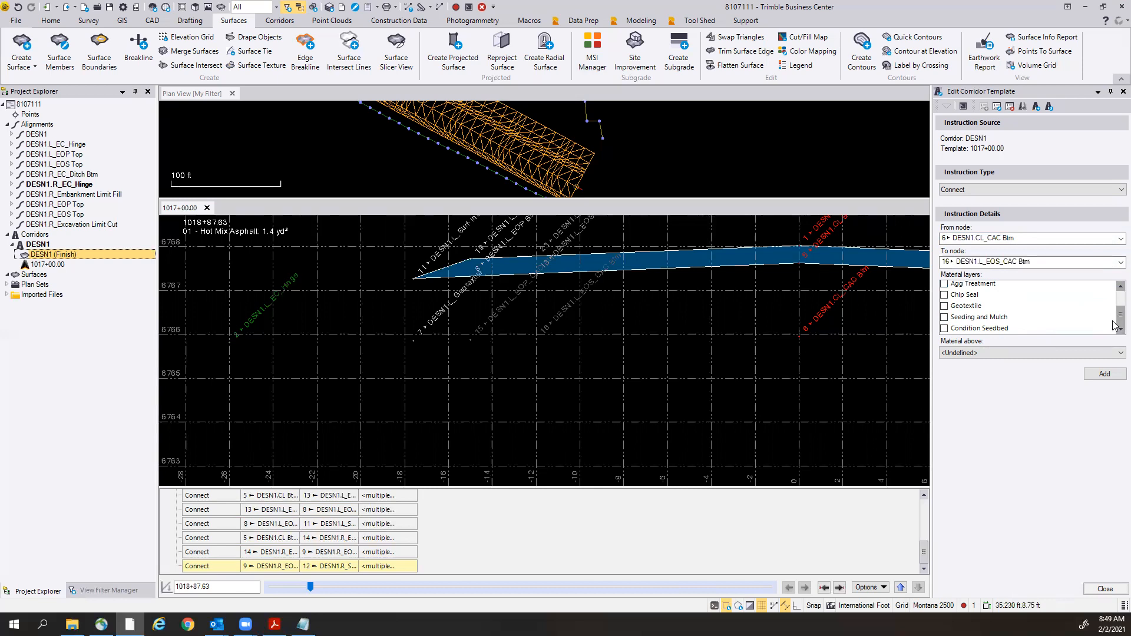
Include the Geotextile layer in the DESN1.CL_CAC Btm to DESN1.L_EOS_CAC Btm connection and check the stabilization geotextile in PLANS.pdf's Typical Section No. 8.
{"action": "left_click", "coordinate": [944, 307]}
{"action": "left_click", "coordinate": [274, 625]}
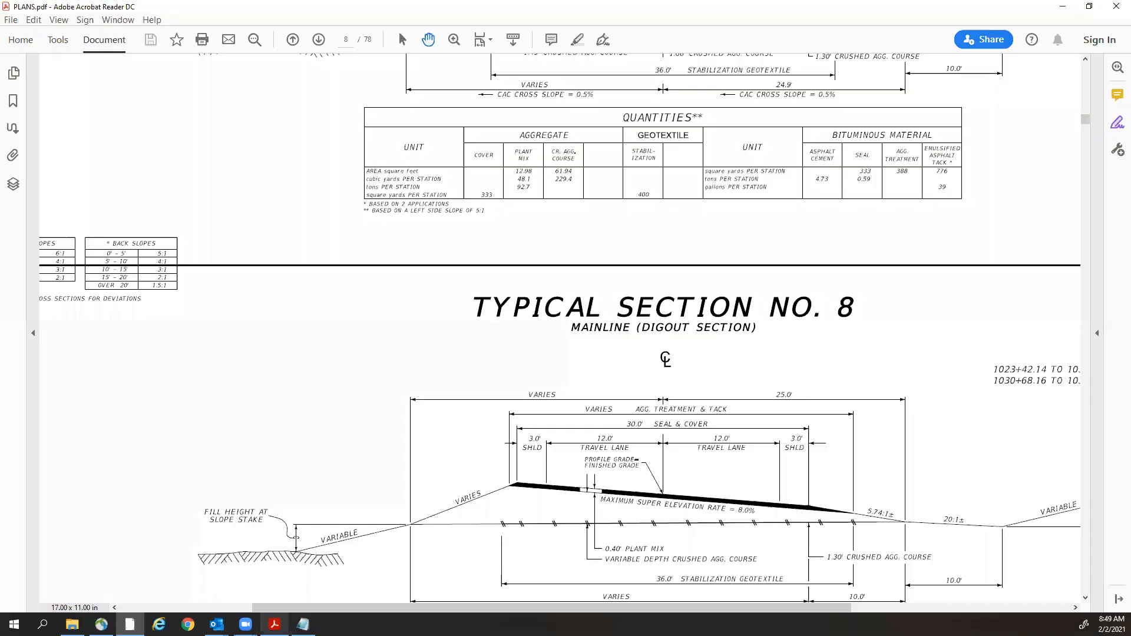
{"action": "scroll", "coordinate": [697, 475], "scroll_direction": "down", "scroll_amount": 1}
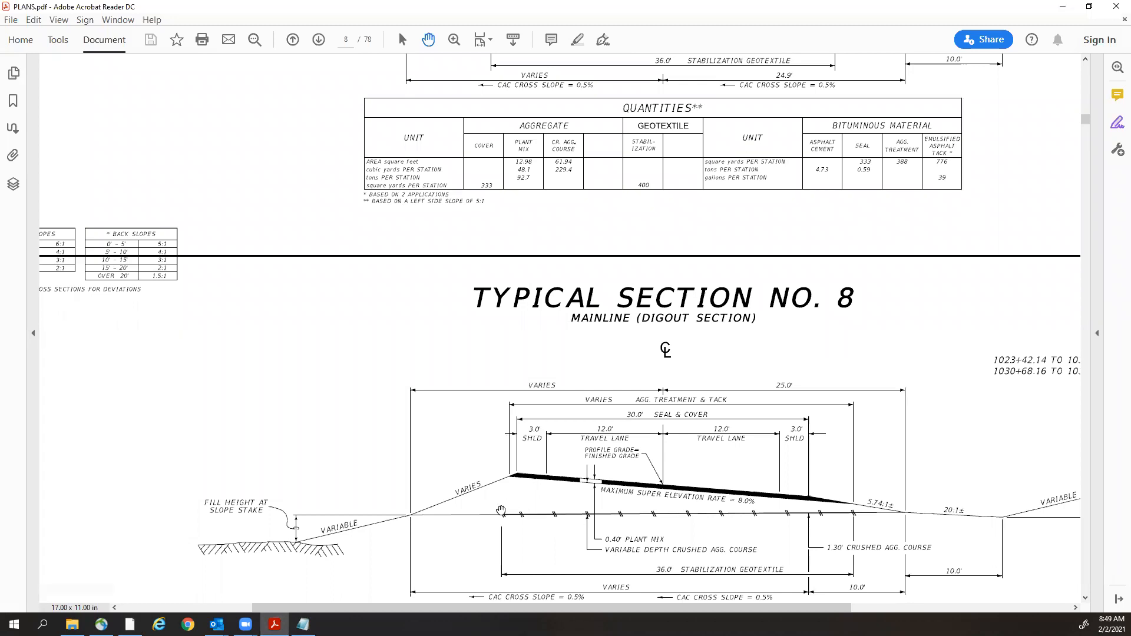
{"action": "left_click", "coordinate": [1063, 6]}
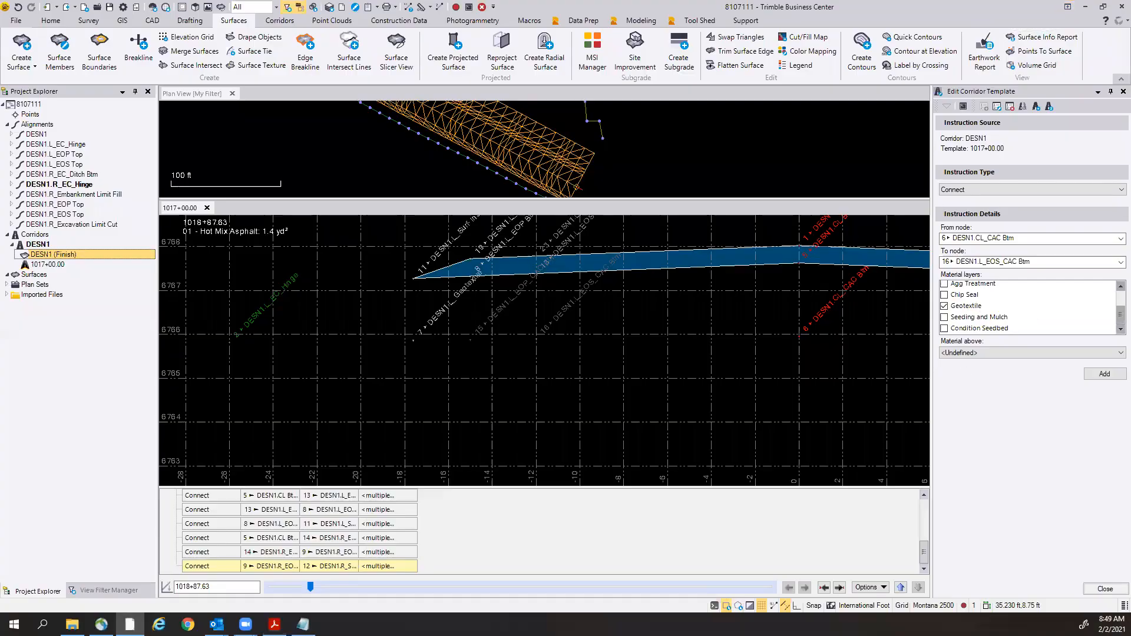
Set the material above to 02 - Aggregate Base, Earthen (Select), and add the DESN1.CL_CAC Btm to DESN1.L_EOS_CAC Btm Connect instruction.
{"action": "left_click", "coordinate": [976, 356]}
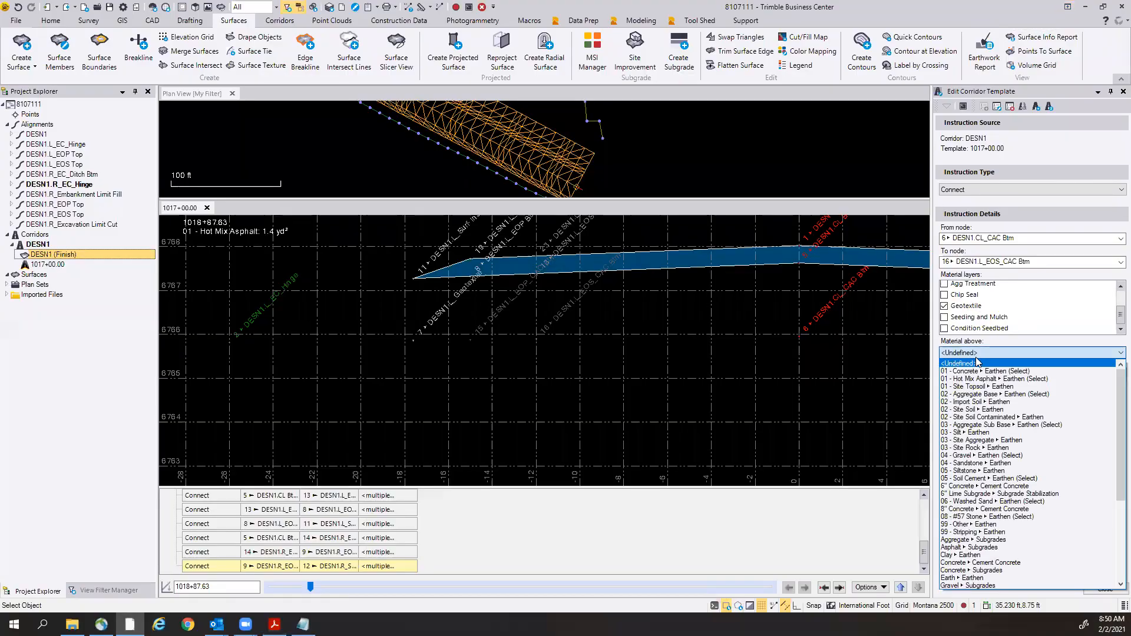
{"action": "left_click", "coordinate": [989, 394]}
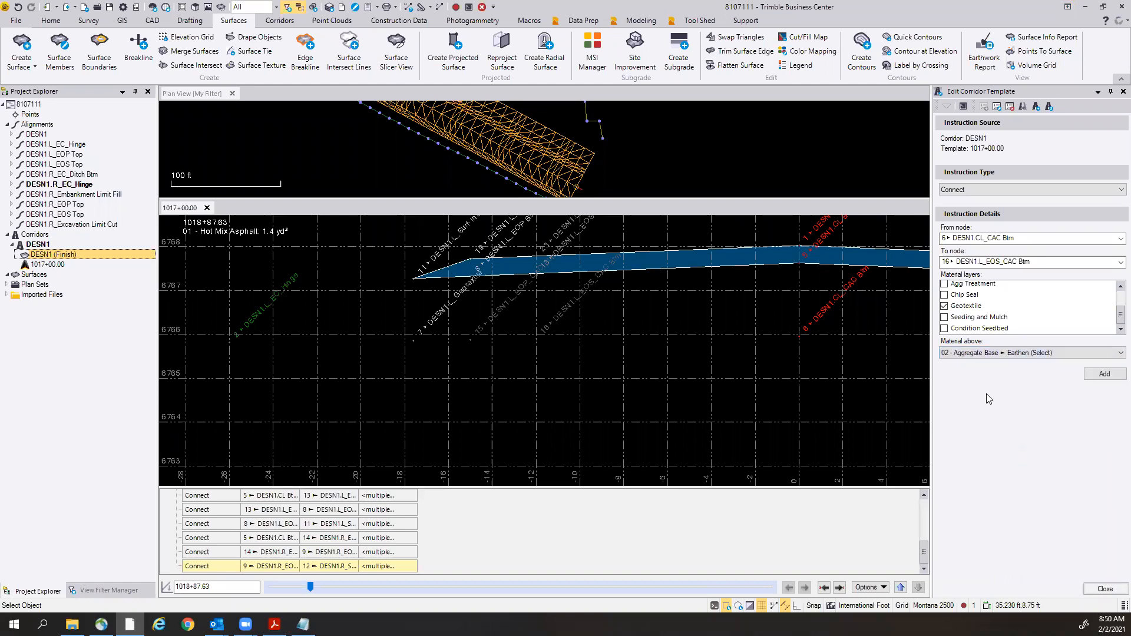
{"action": "left_click", "coordinate": [1107, 375]}
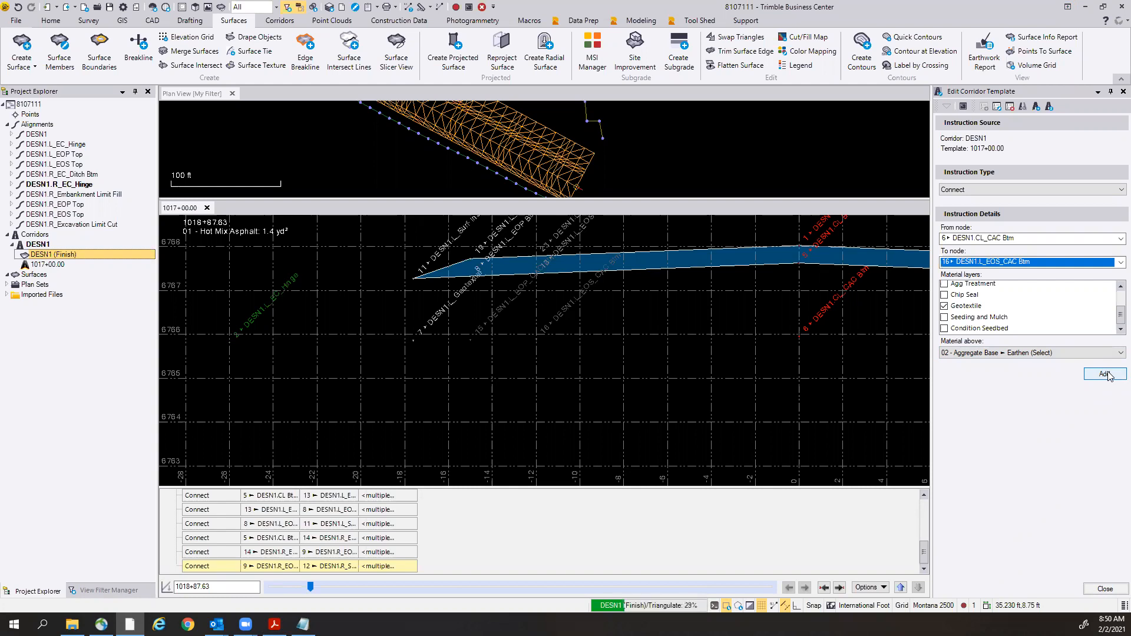
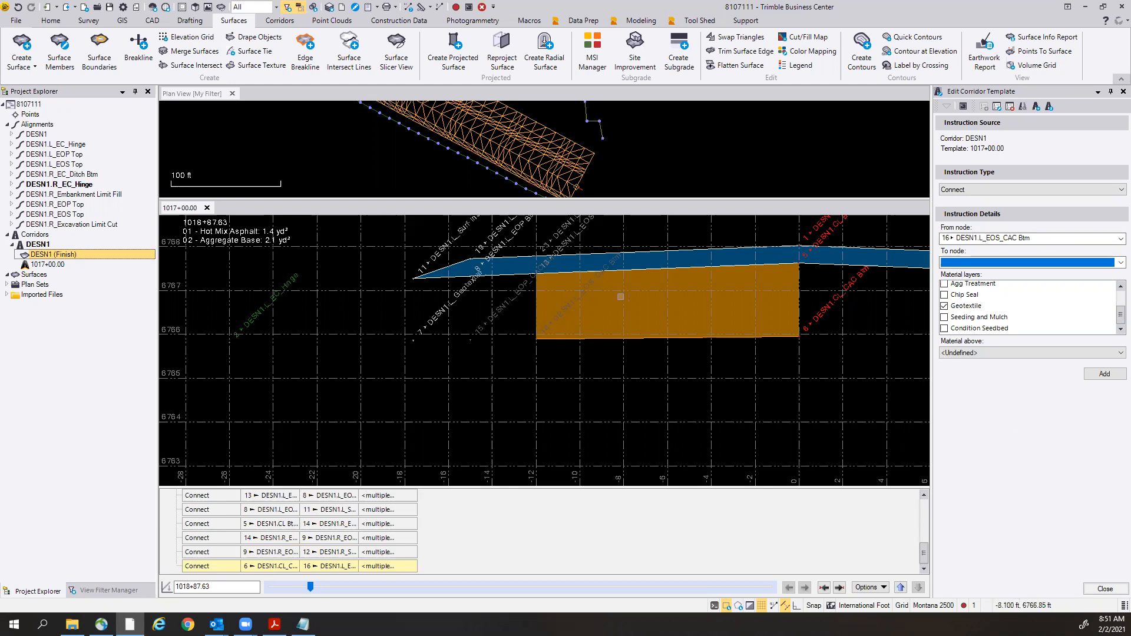
Add a Connect instruction from DESN1.L_EOS_CAC Btm to node 15 DESN1.L_EOP_CAC Btm with 02 - Aggregate Base as material above.
{"action": "scroll", "coordinate": [488, 314], "scroll_direction": "up", "scroll_amount": 1}
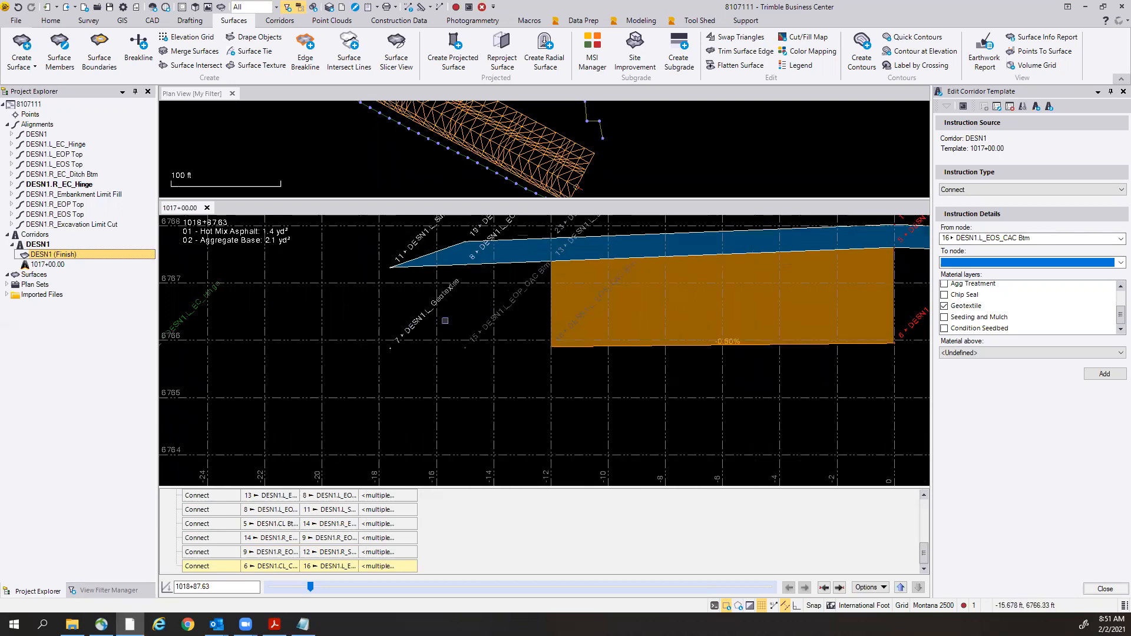
{"action": "middle_click_drag", "start_coordinate": [445, 320], "coordinate": [544, 344]}
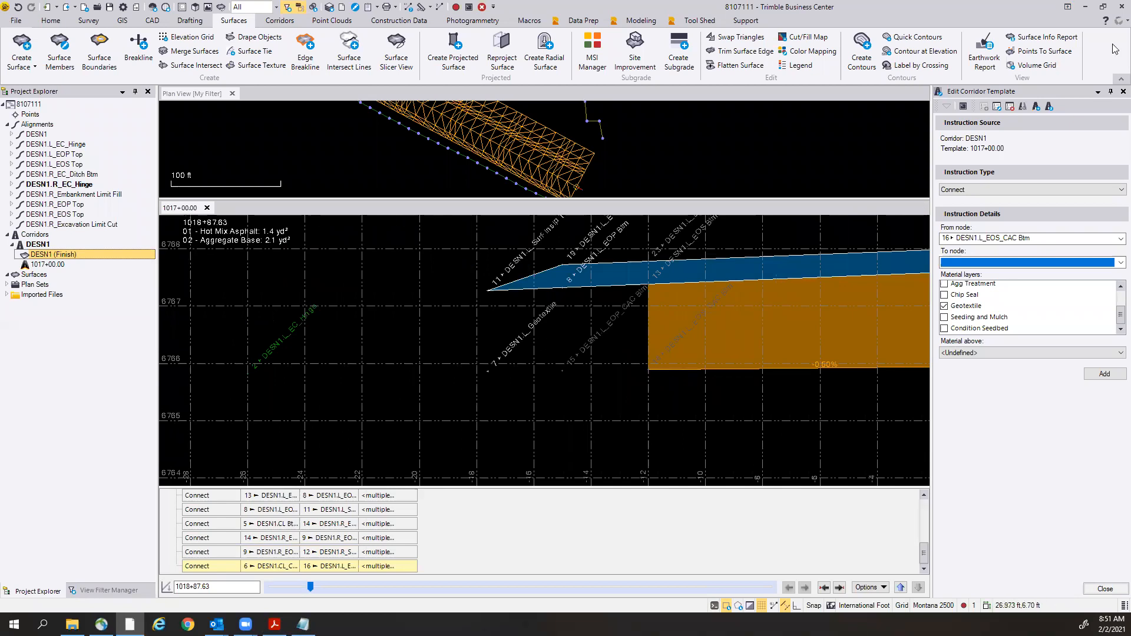
{"action": "left_click", "coordinate": [1117, 265]}
{"action": "scroll", "coordinate": [1005, 322], "scroll_direction": "down", "scroll_amount": 3}
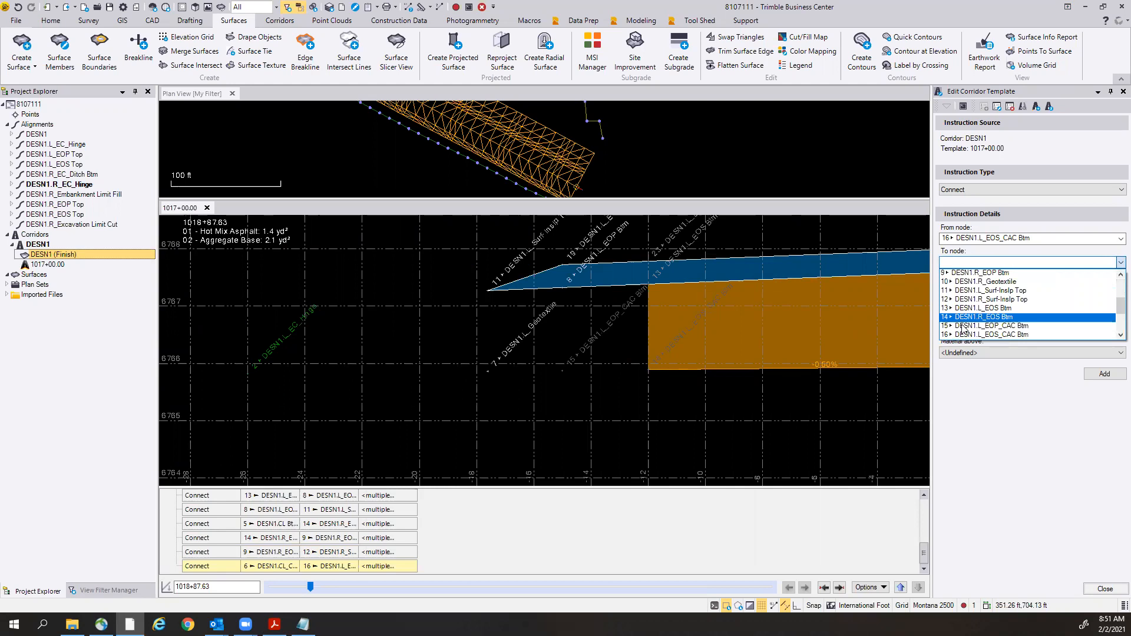
{"action": "left_click", "coordinate": [978, 326]}
{"action": "left_click", "coordinate": [1062, 353]}
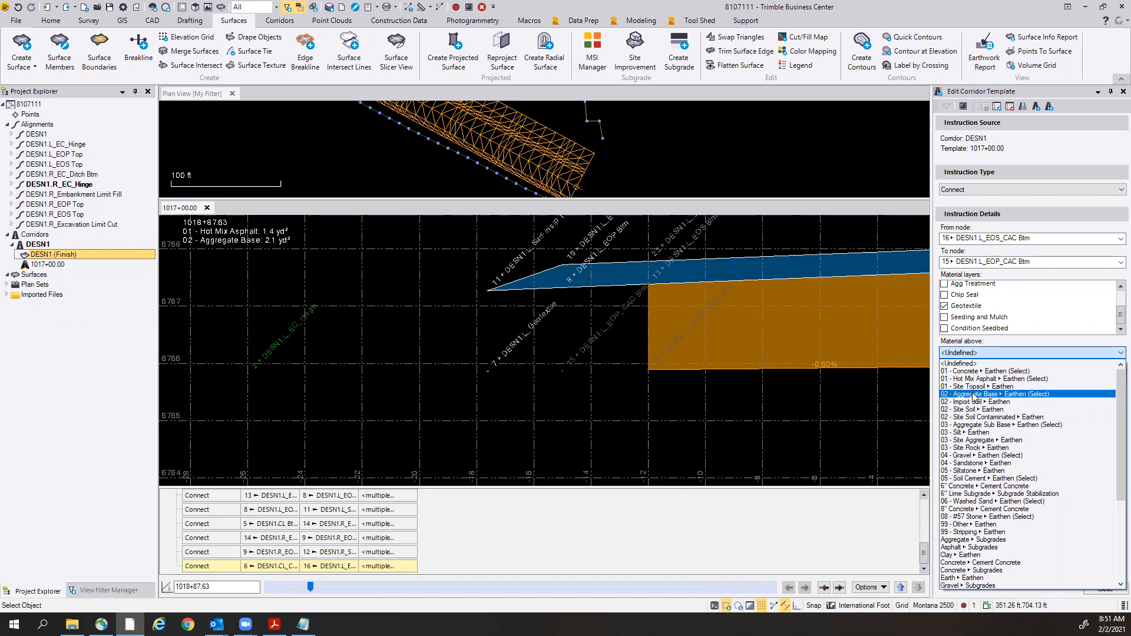
{"action": "left_click", "coordinate": [973, 395]}
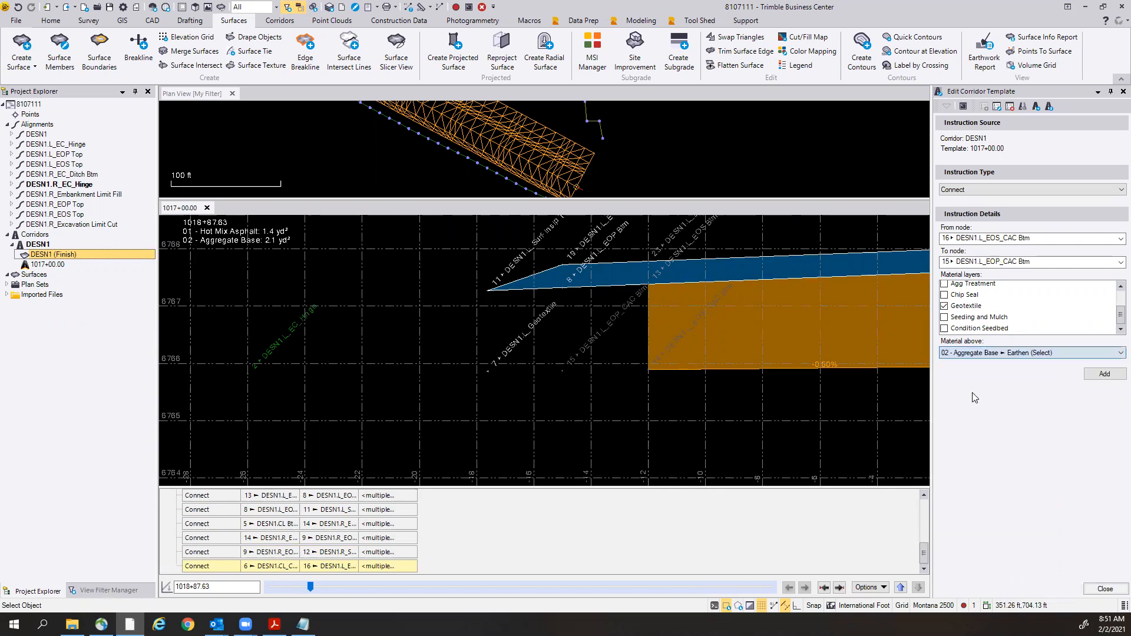
{"action": "left_click", "coordinate": [1097, 377]}
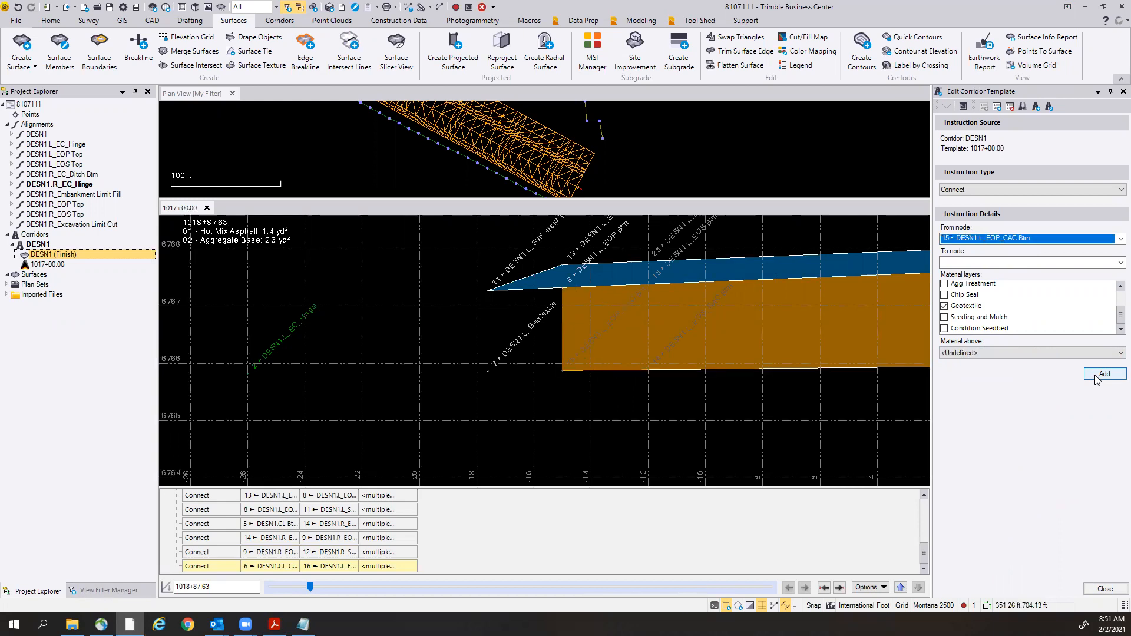
Add a Connect instruction from DESN1.L_EOP_CAC Btm to node 7 DESN1.L_Geotextile with 02 - Aggregate Base as material above.
{"action": "left_click", "coordinate": [997, 266]}
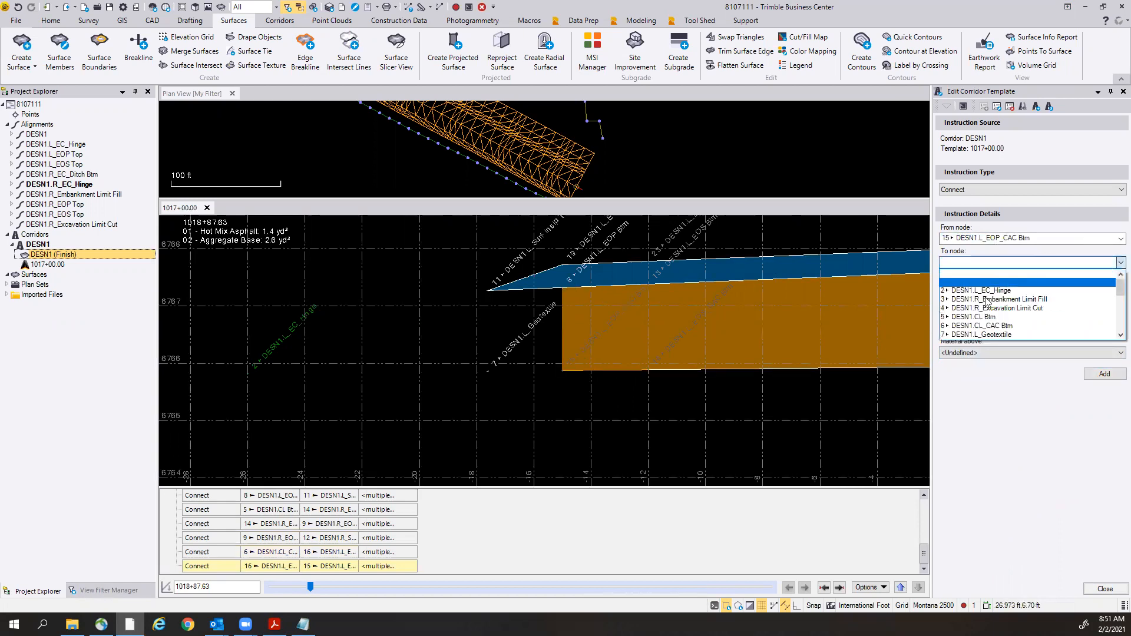
{"action": "left_click", "coordinate": [986, 332]}
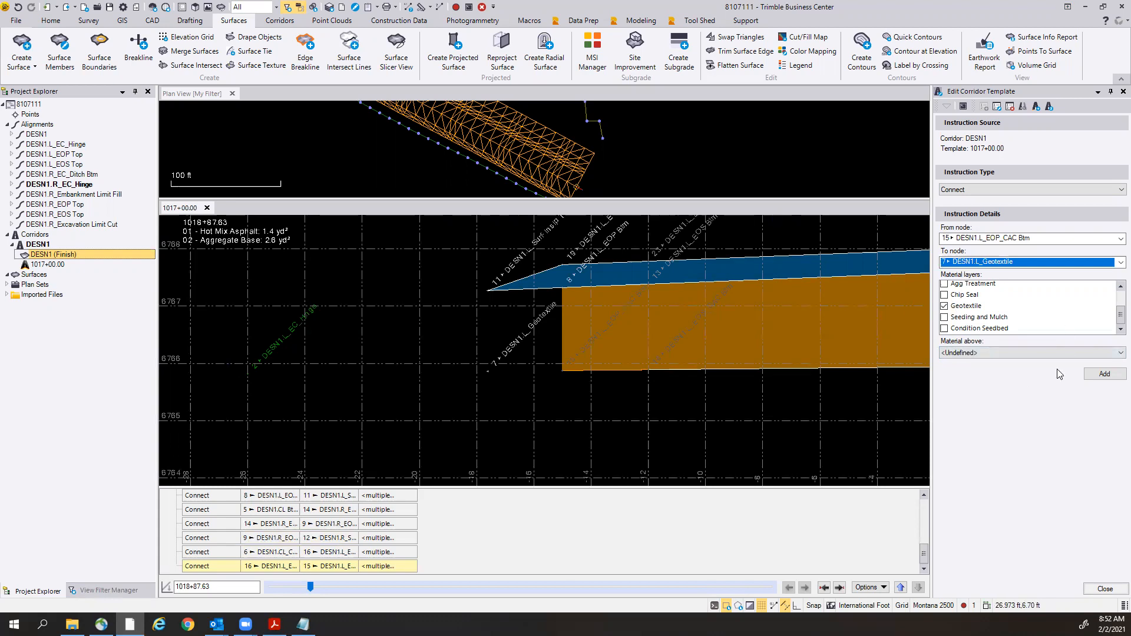
{"action": "left_click", "coordinate": [1097, 354]}
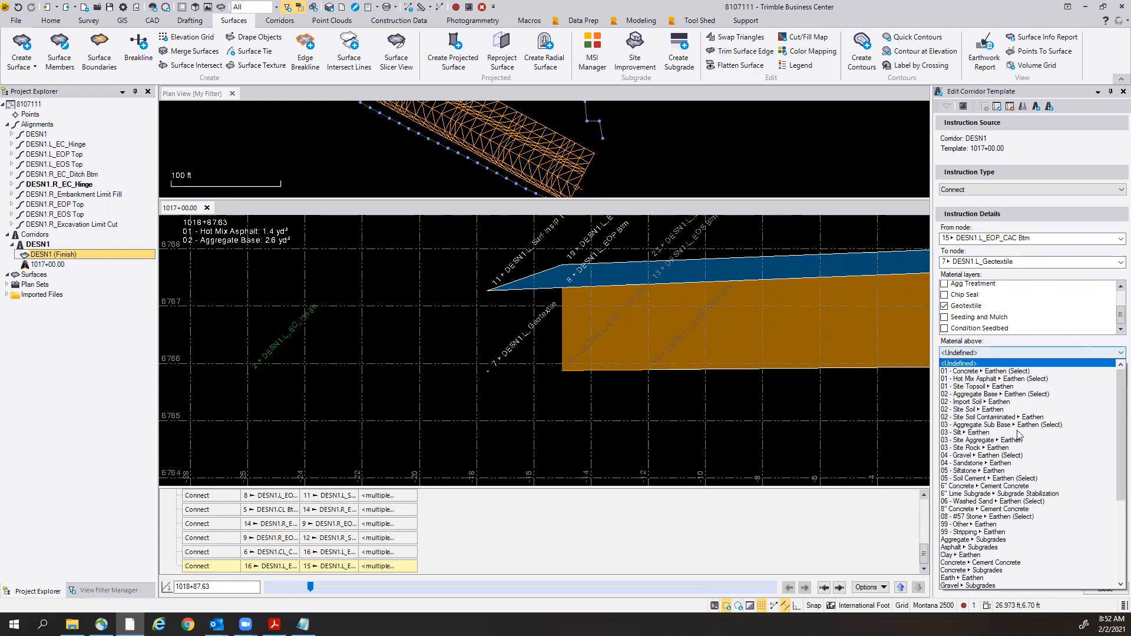
{"action": "left_click", "coordinate": [979, 394]}
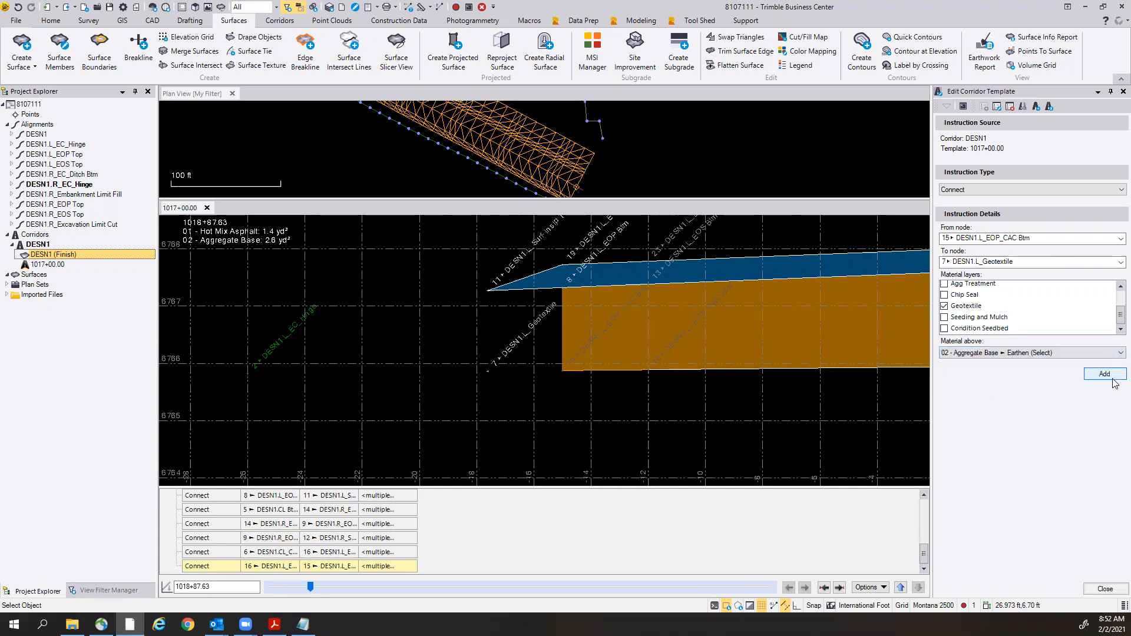
{"action": "left_click", "coordinate": [1112, 378]}
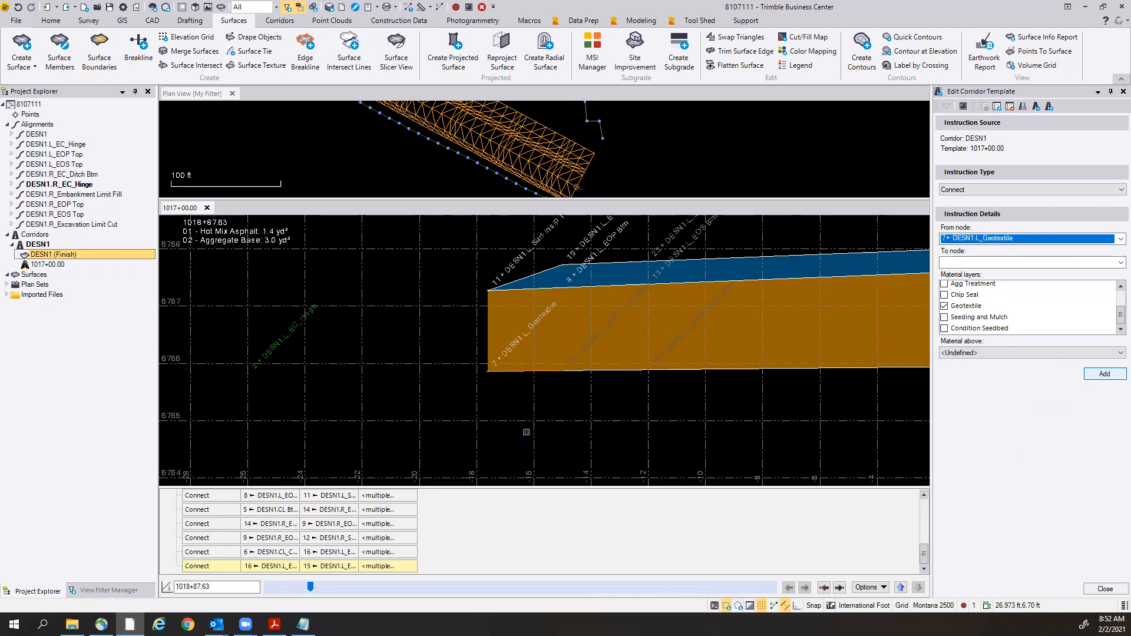
Add a Connect instruction from node 6 DESN1.CL_CAC Btm to node 18 DESN1.R_EOS_CAC Btm with 02 - Aggregate Base as material above.
{"action": "scroll", "coordinate": [710, 411], "scroll_direction": "down", "scroll_amount": 2}
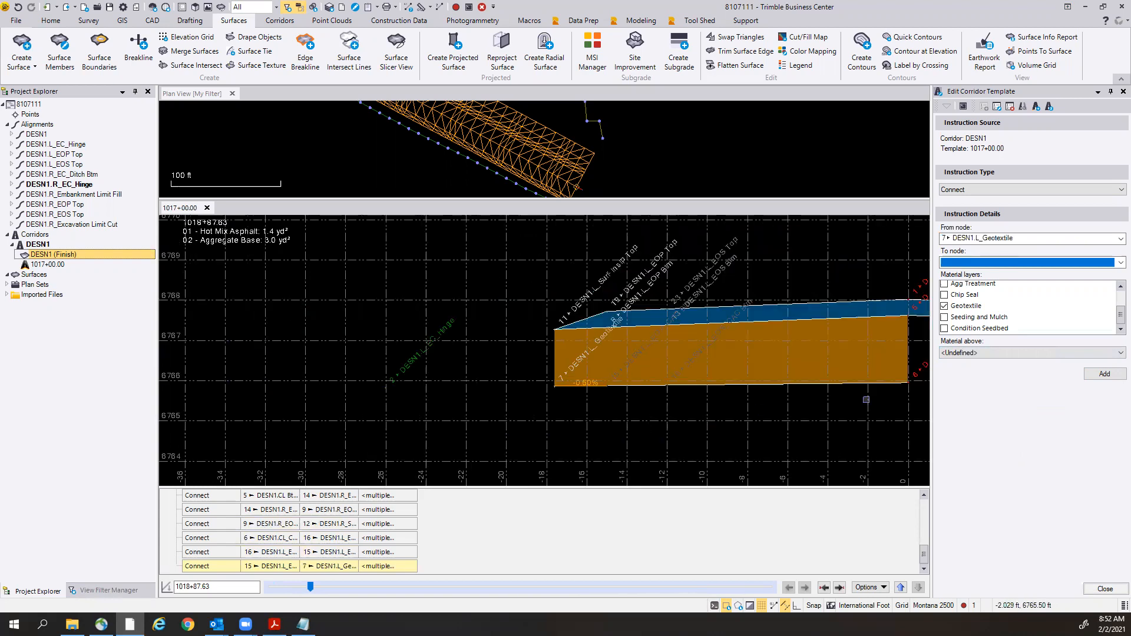
{"action": "middle_click_drag", "start_coordinate": [866, 400], "coordinate": [398, 395]}
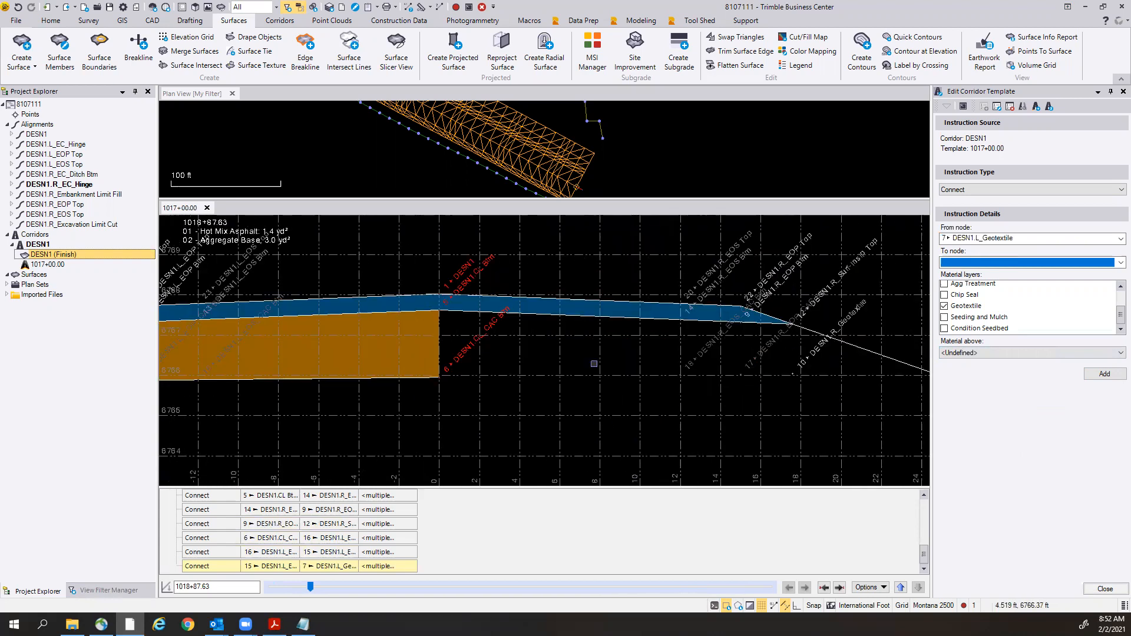
{"action": "middle_click_drag", "start_coordinate": [714, 355], "coordinate": [625, 362]}
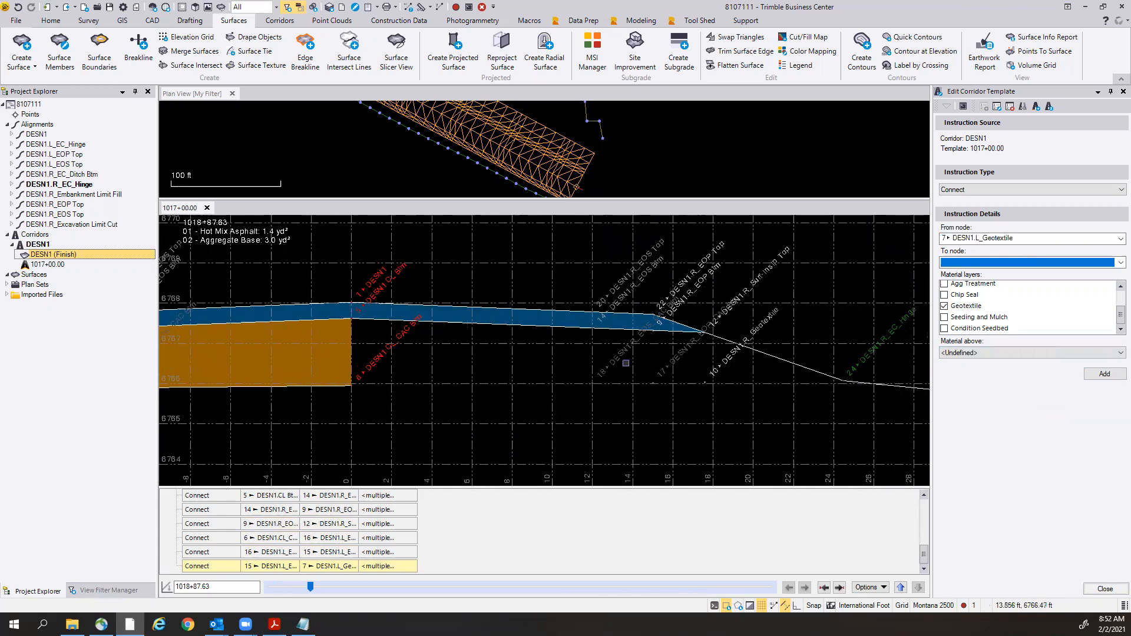
{"action": "left_click", "coordinate": [1016, 239]}
{"action": "scroll", "coordinate": [1008, 269], "scroll_direction": "up", "scroll_amount": 1}
{"action": "left_click", "coordinate": [984, 266]}
{"action": "left_click", "coordinate": [985, 262]}
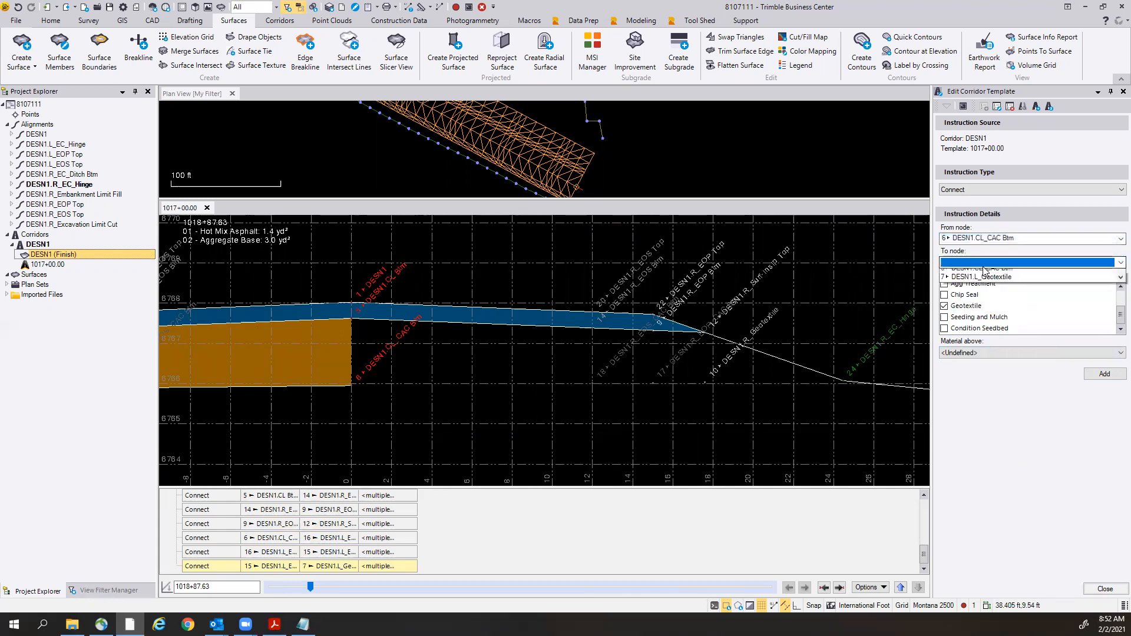
{"action": "scroll", "coordinate": [980, 320], "scroll_direction": "down", "scroll_amount": 3}
{"action": "left_click", "coordinate": [980, 327]}
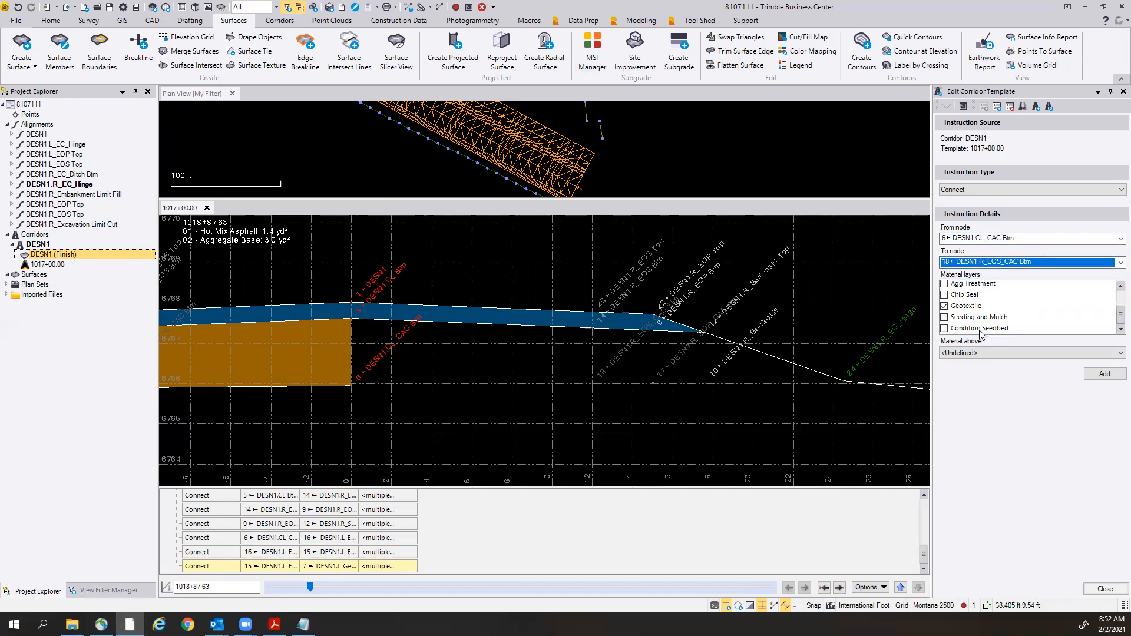
{"action": "left_click", "coordinate": [987, 352]}
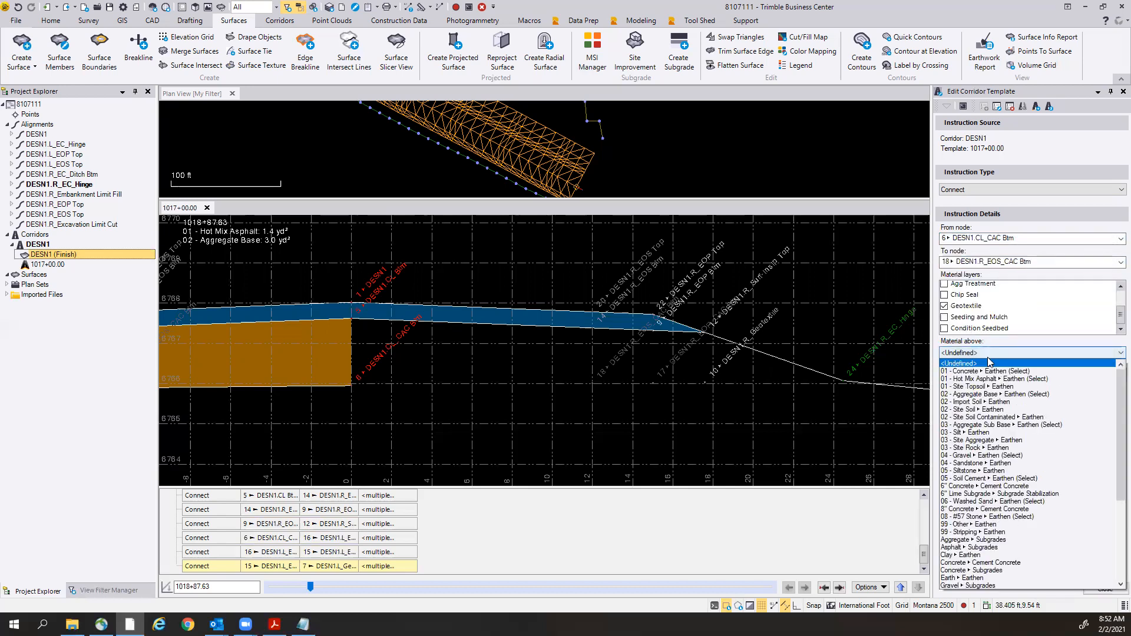
{"action": "left_click", "coordinate": [978, 394]}
{"action": "left_click", "coordinate": [1105, 375]}
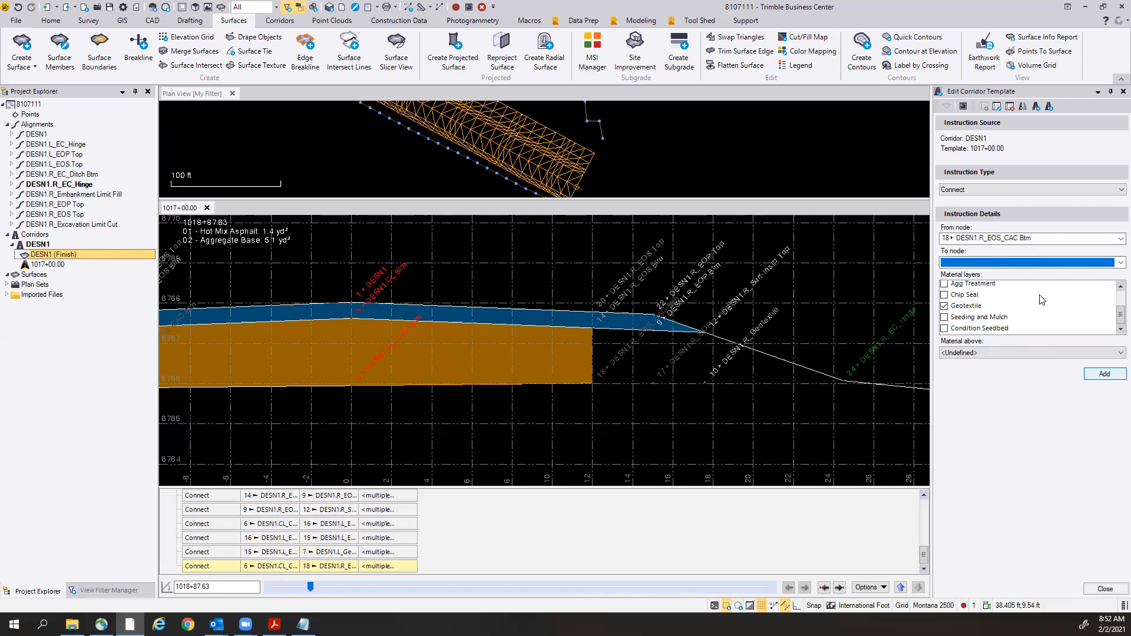
Add a Connect instruction from DESN1.R_EOS_CAC Btm to node 17 DESN1.R_EOP_CAC Btm with 02 - Aggregate Base as material above.
{"action": "left_click", "coordinate": [1112, 263]}
{"action": "scroll", "coordinate": [994, 319], "scroll_direction": "down", "scroll_amount": 4}
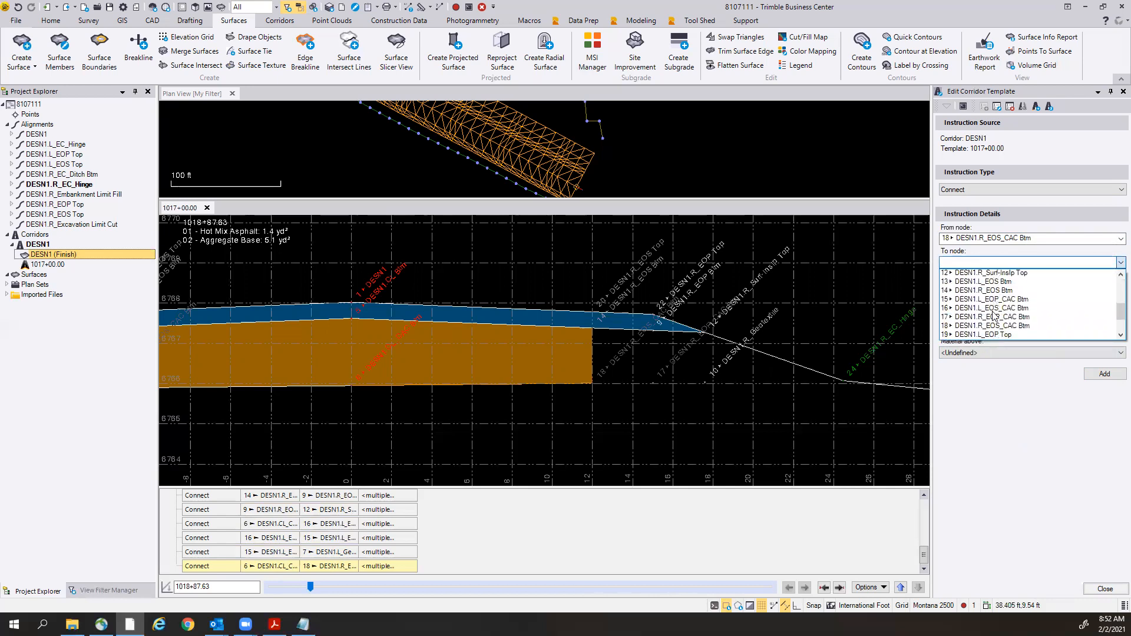
{"action": "left_click", "coordinate": [995, 317]}
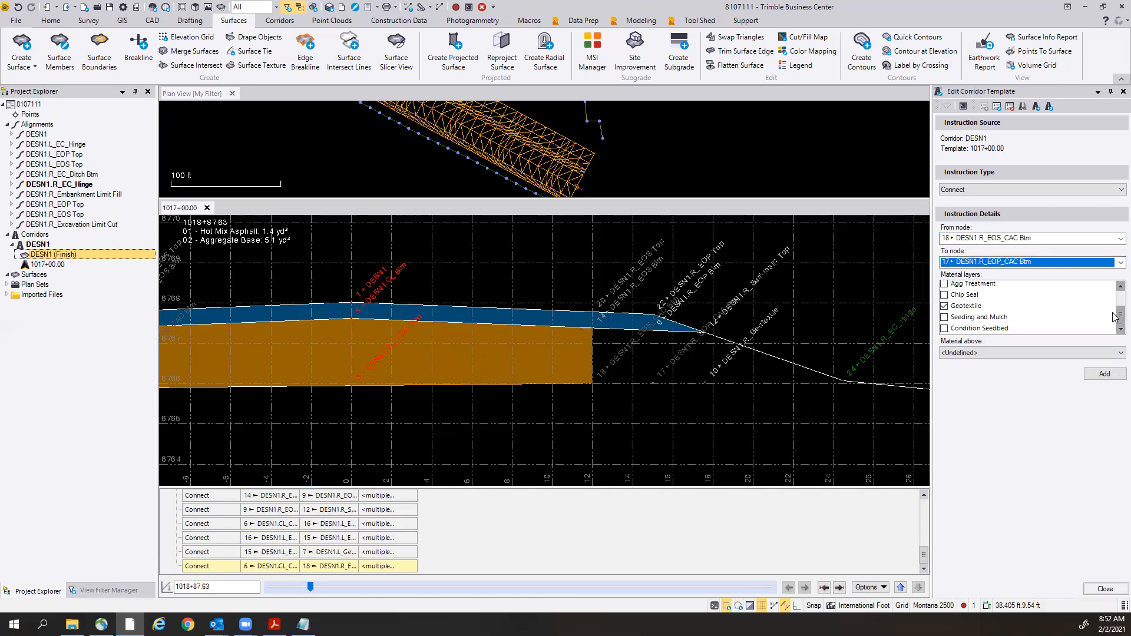
{"action": "left_click", "coordinate": [978, 353]}
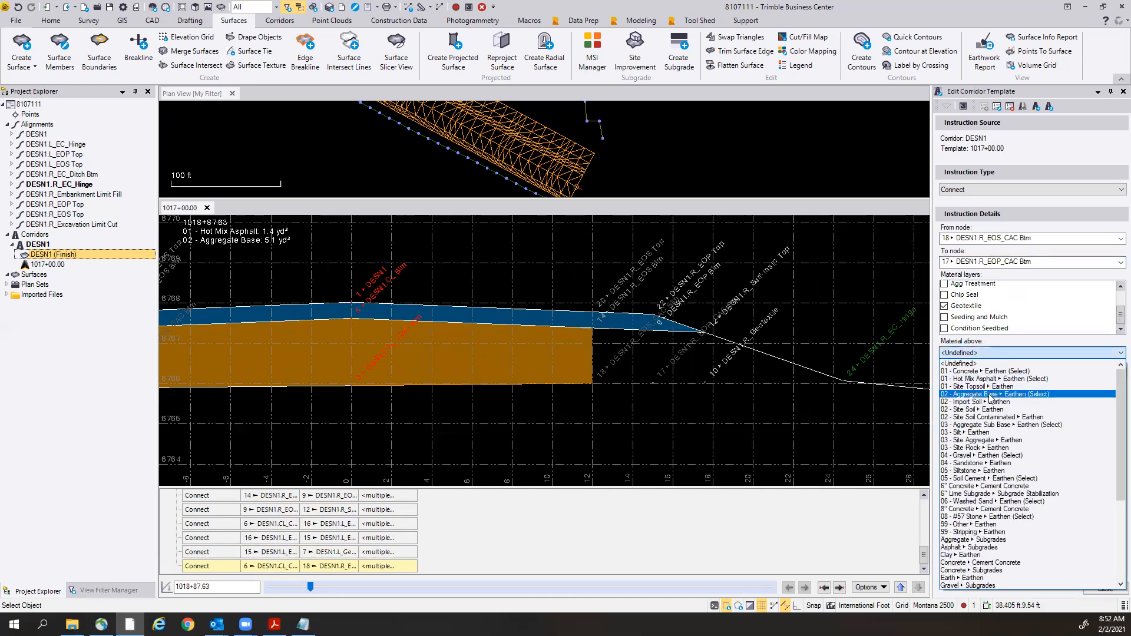
{"action": "left_click", "coordinate": [1076, 394]}
{"action": "left_click", "coordinate": [1112, 376]}
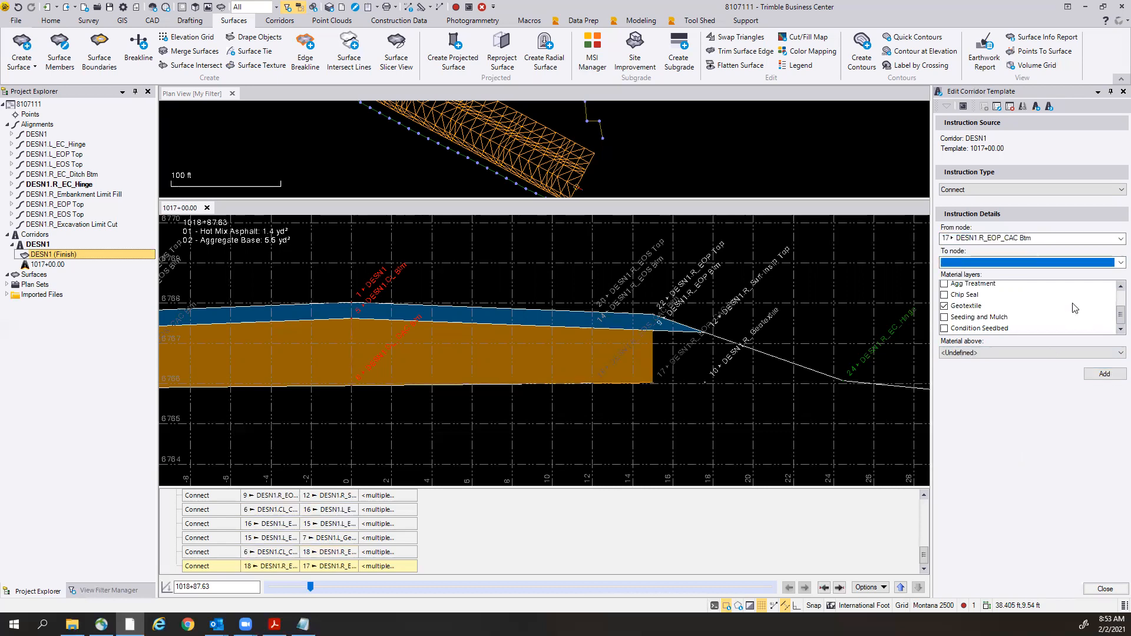
Add a Connect instruction from DESN1.R_EOP_CAC Btm to node 10 DESN1.R_Geotextile with 02 - Aggregate Base as material above.
{"action": "left_click", "coordinate": [977, 263]}
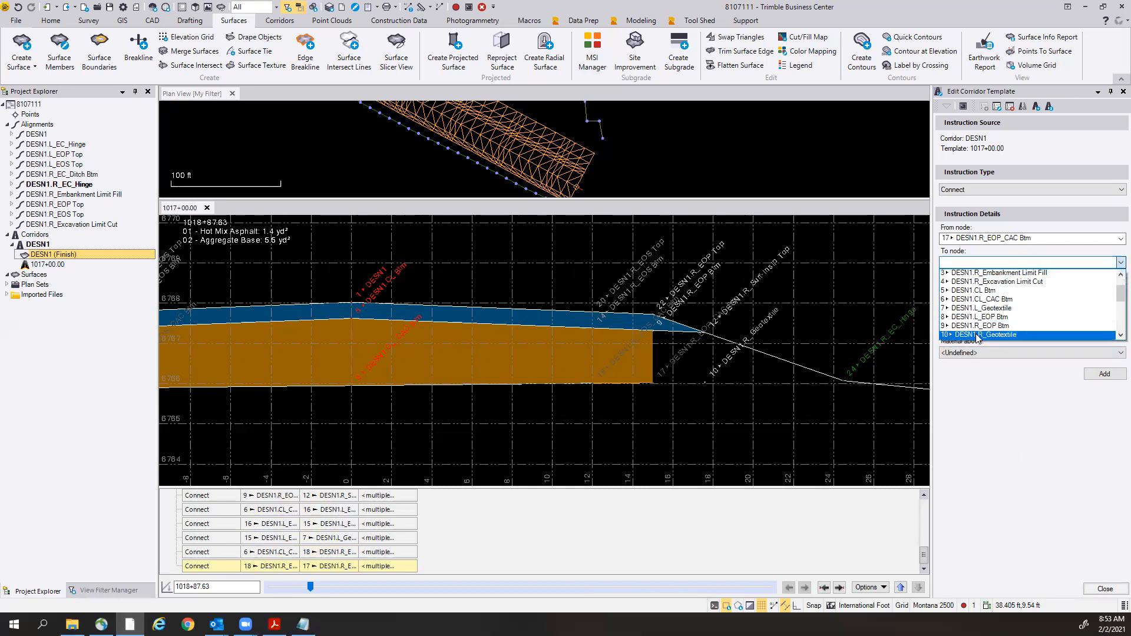
{"action": "left_click", "coordinate": [977, 335]}
{"action": "left_click", "coordinate": [984, 352]}
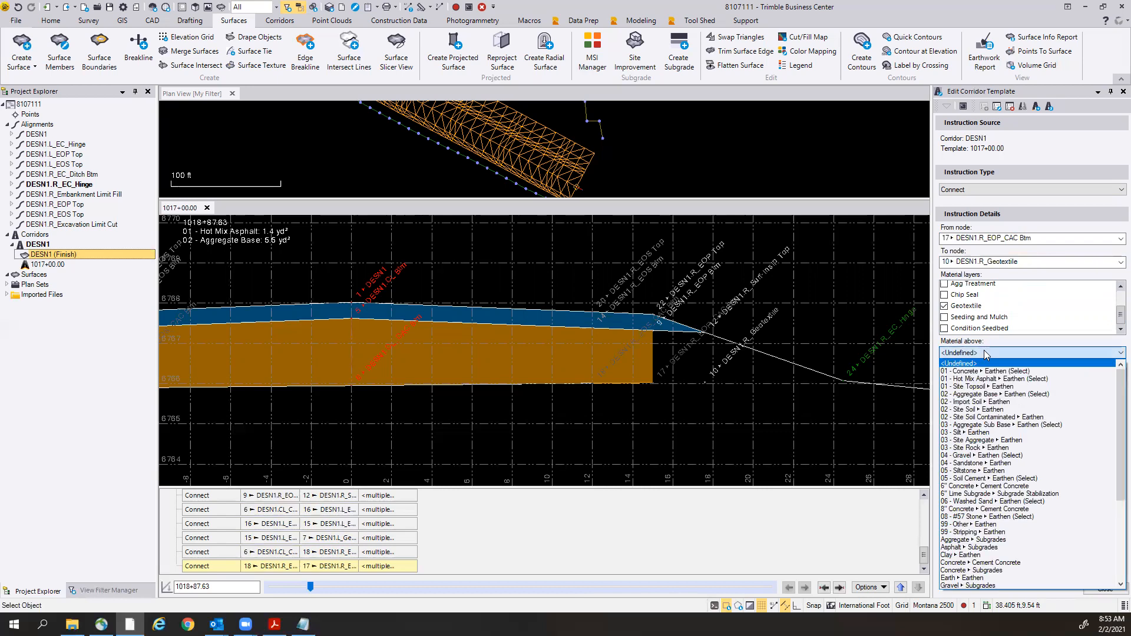
{"action": "left_click", "coordinate": [981, 394]}
{"action": "left_click", "coordinate": [1104, 375]}
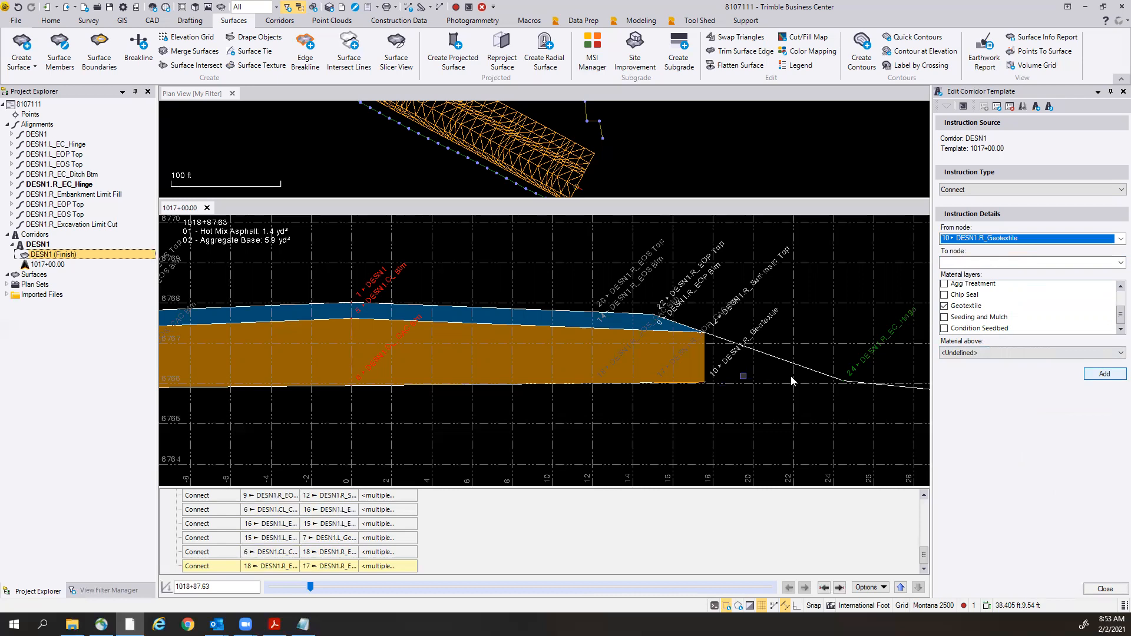
Add a Connect instruction from node 10 DESN1.R_Geotextile to node 24 DESN1.R_EC_Hinge, excluding the Geotextile layer, with 02 - Aggregate Base as material above.
{"action": "left_click", "coordinate": [1041, 262]}
{"action": "scroll", "coordinate": [967, 318], "scroll_direction": "down", "scroll_amount": 3}
{"action": "scroll", "coordinate": [967, 318], "scroll_direction": "down", "scroll_amount": 3}
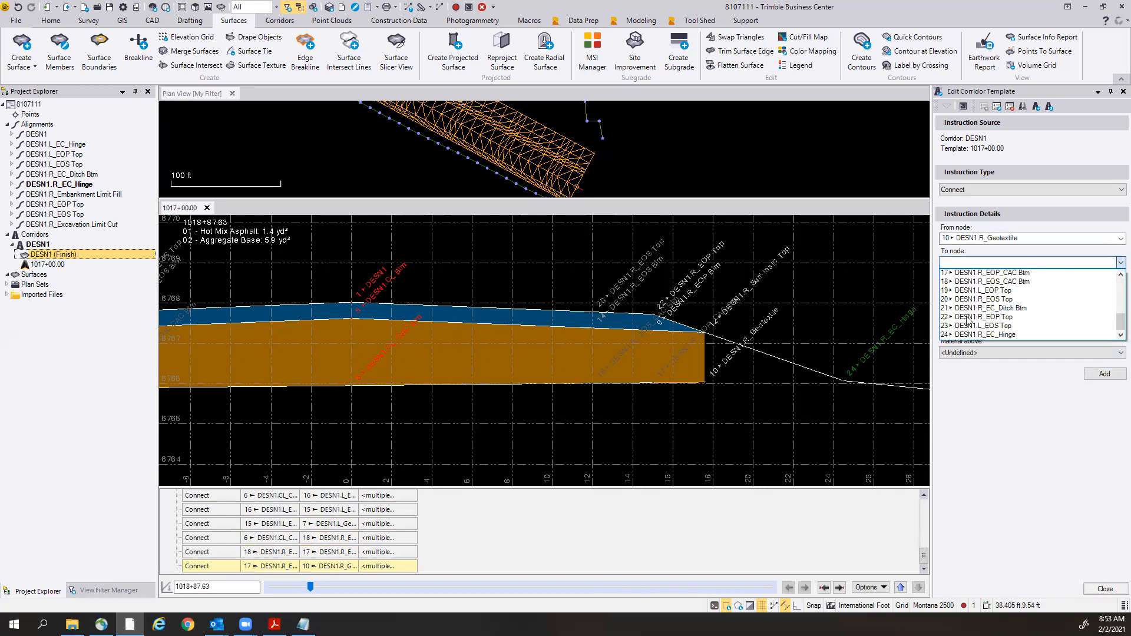
{"action": "left_click", "coordinate": [968, 330]}
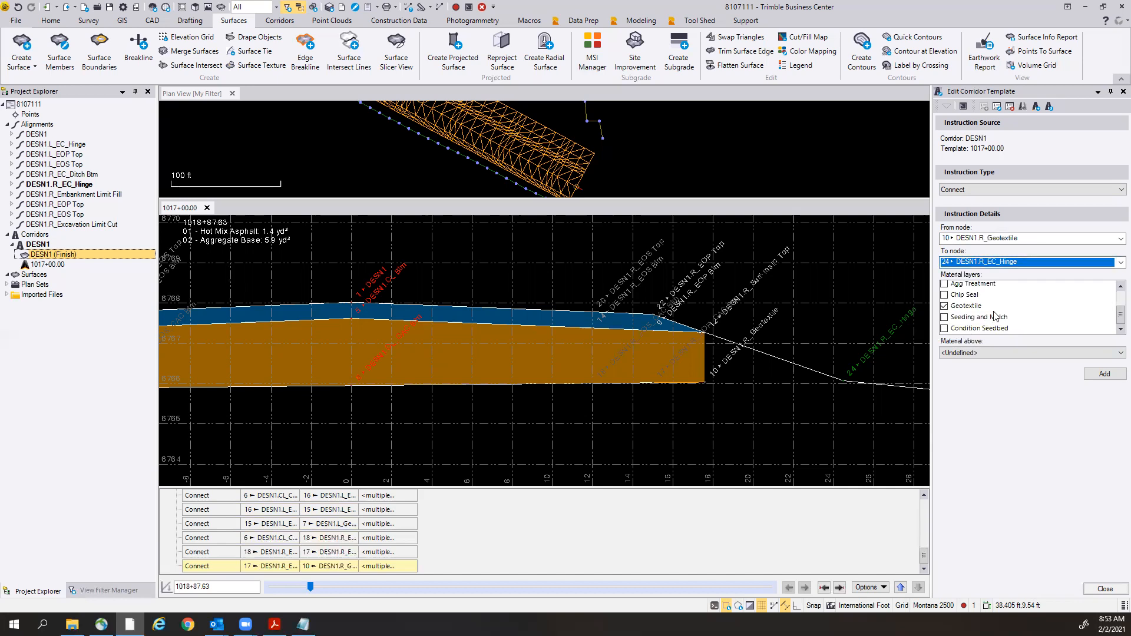
{"action": "left_click", "coordinate": [944, 306]}
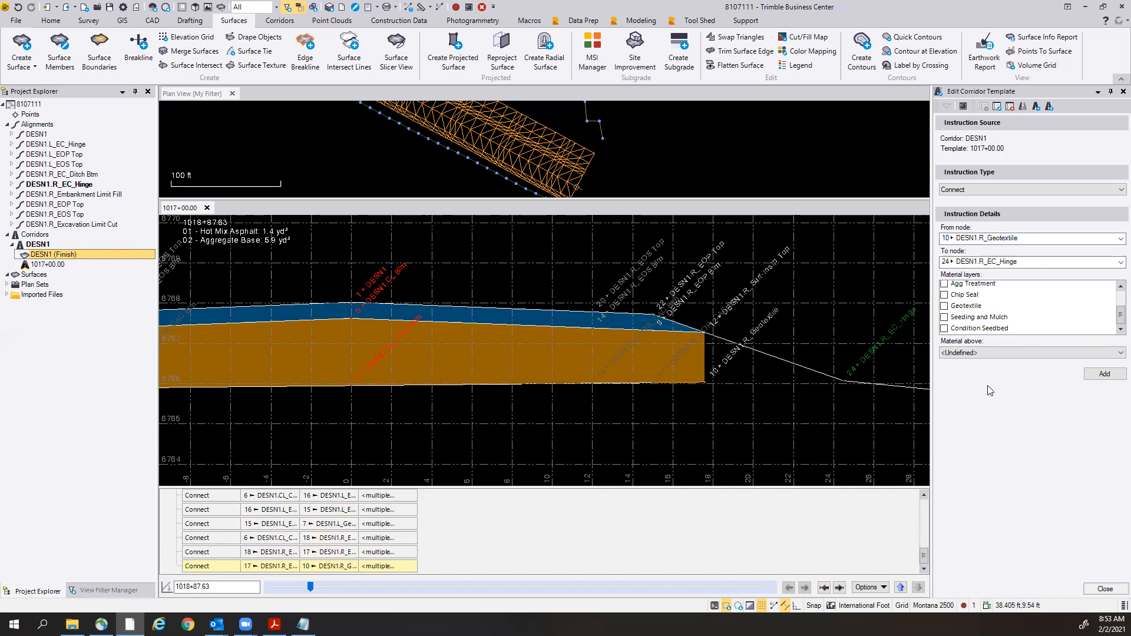
{"action": "left_click", "coordinate": [988, 354]}
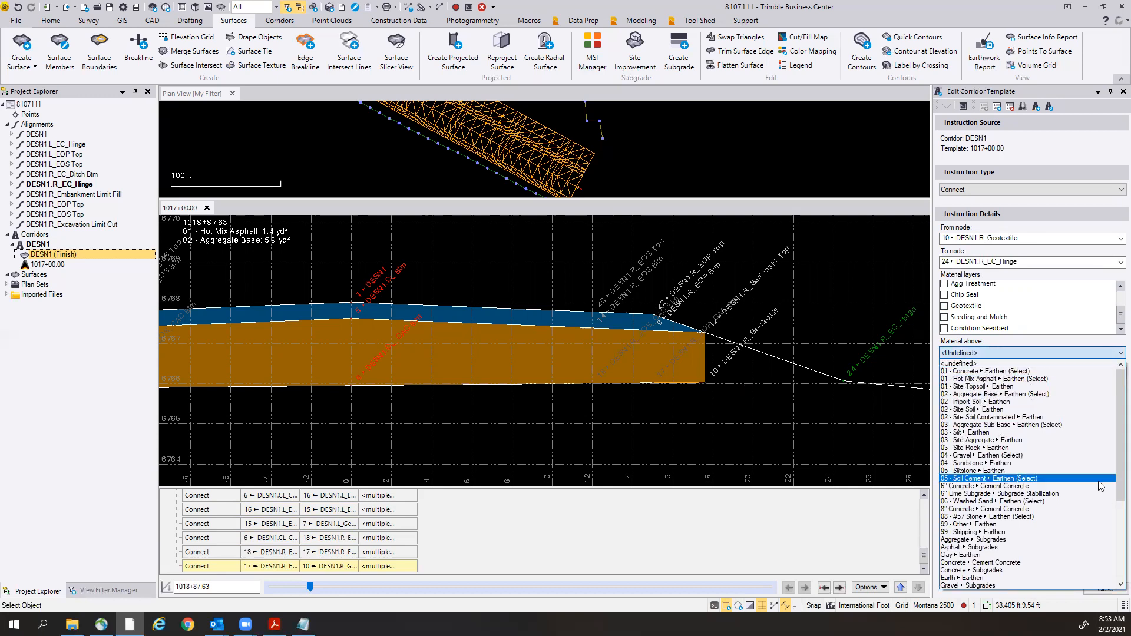
{"action": "left_click", "coordinate": [1050, 394]}
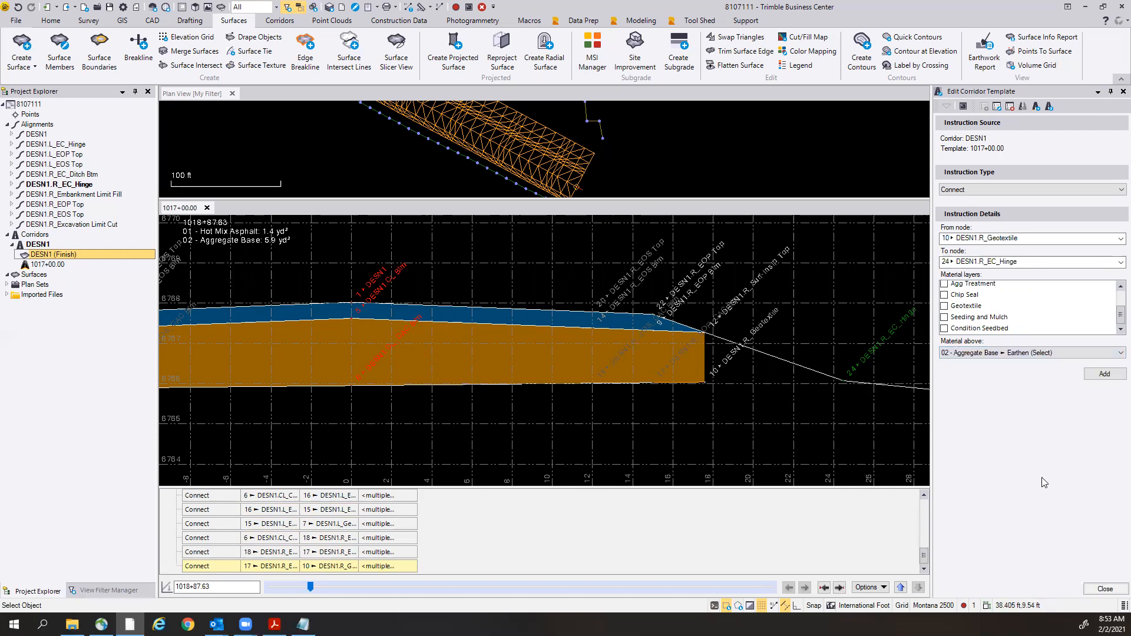
{"action": "left_click", "coordinate": [1104, 374]}
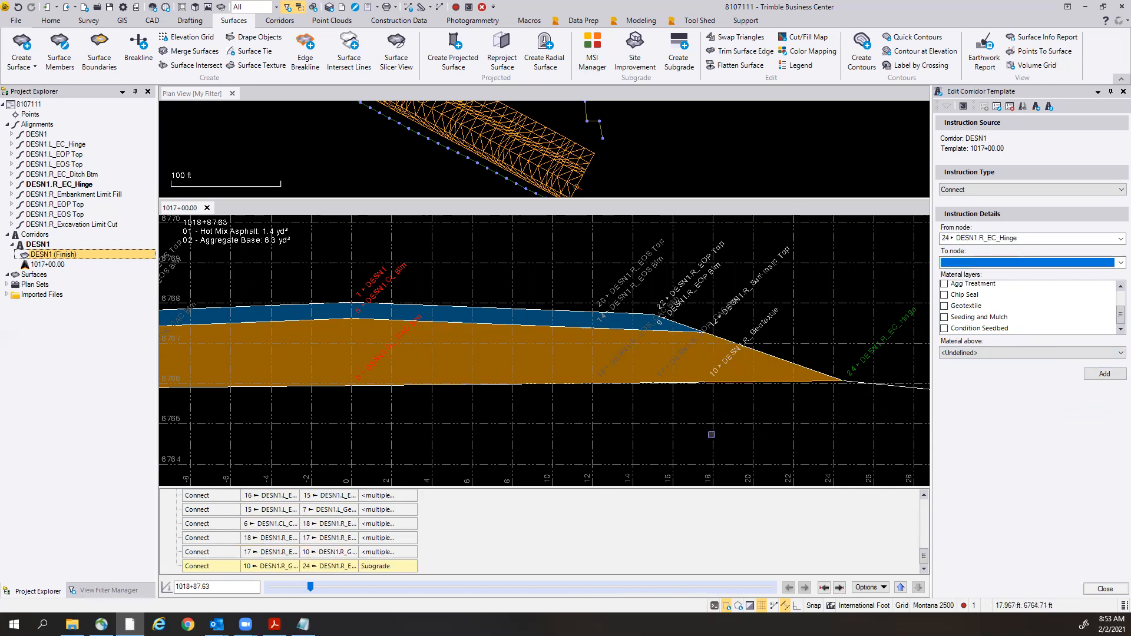
Examine the cross-section out to the ditch bottom and excavation limit nodes, including at station 1018+49.63.
{"action": "scroll", "coordinate": [711, 434], "scroll_direction": "down", "scroll_amount": 3}
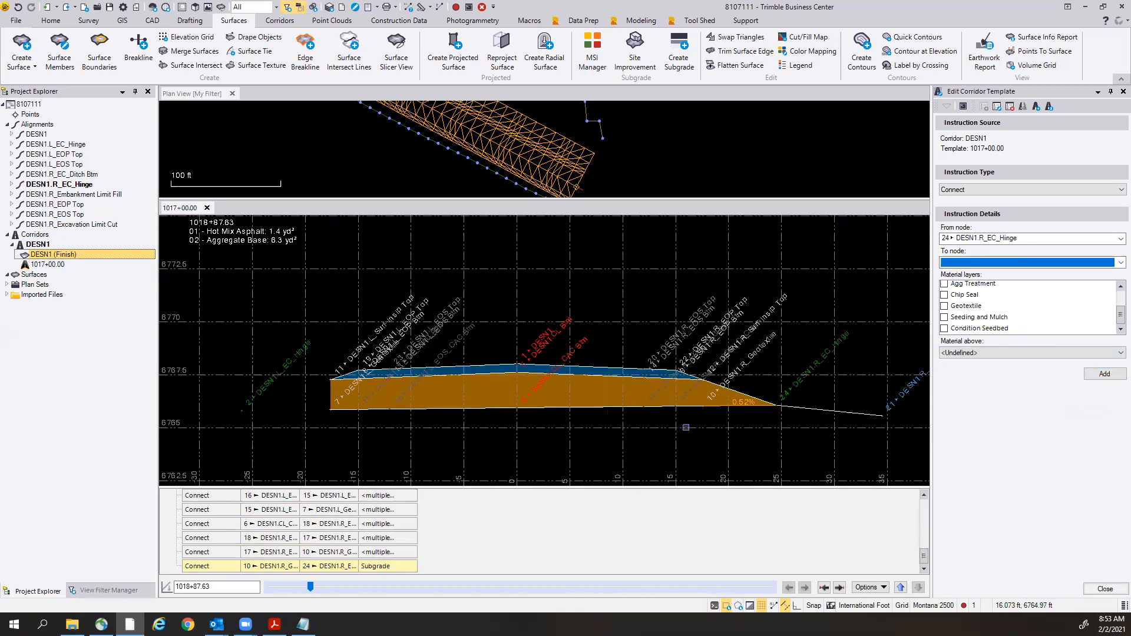
{"action": "scroll", "coordinate": [686, 427], "scroll_direction": "down", "scroll_amount": 1}
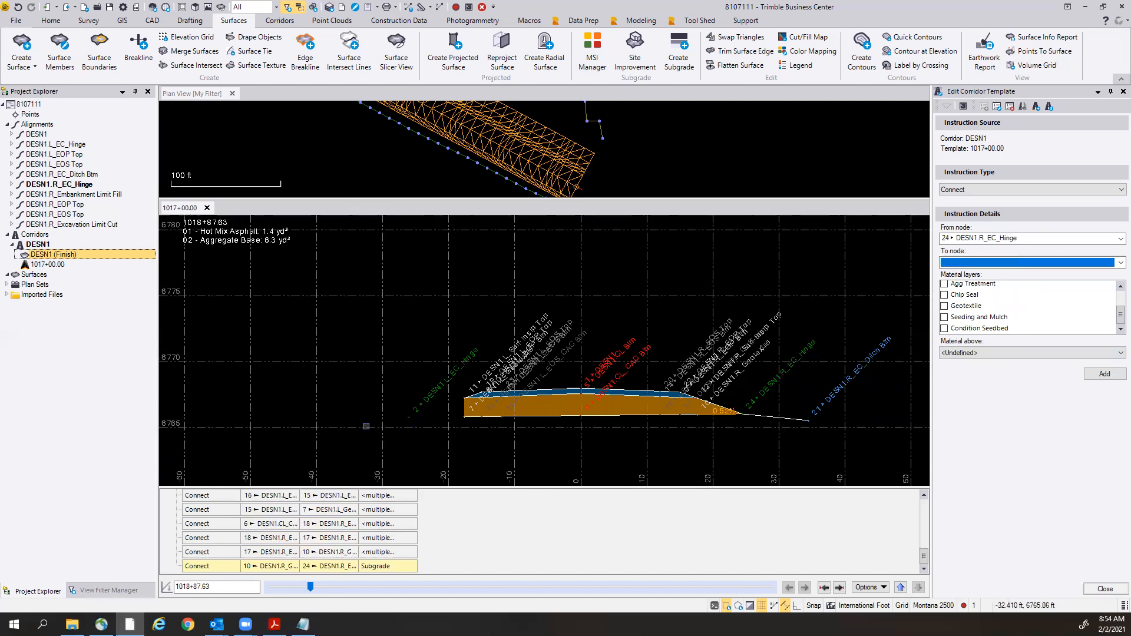
{"action": "scroll", "coordinate": [860, 286], "scroll_direction": "down", "scroll_amount": 5}
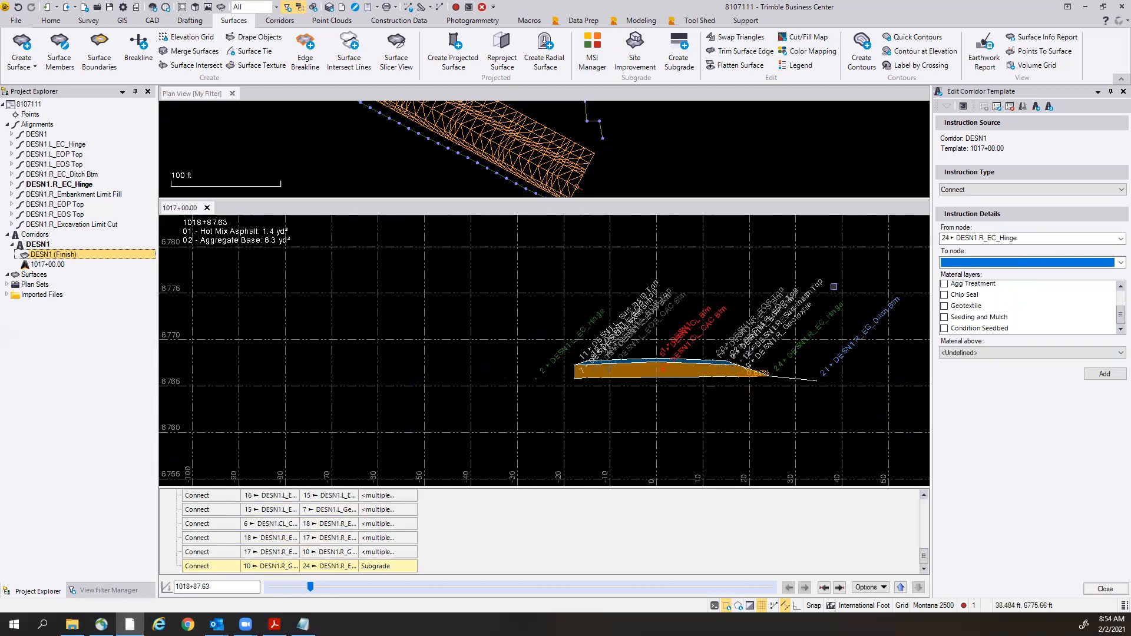
{"action": "middle_click_drag", "start_coordinate": [882, 293], "coordinate": [753, 417]}
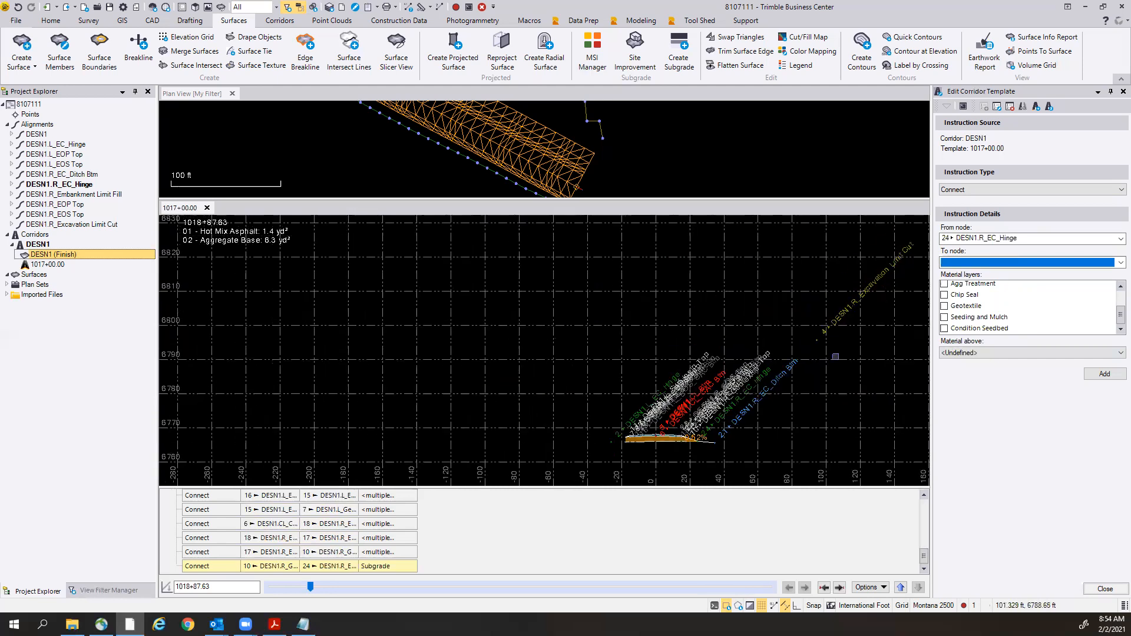
{"action": "scroll", "coordinate": [666, 446], "scroll_direction": "up", "scroll_amount": 5}
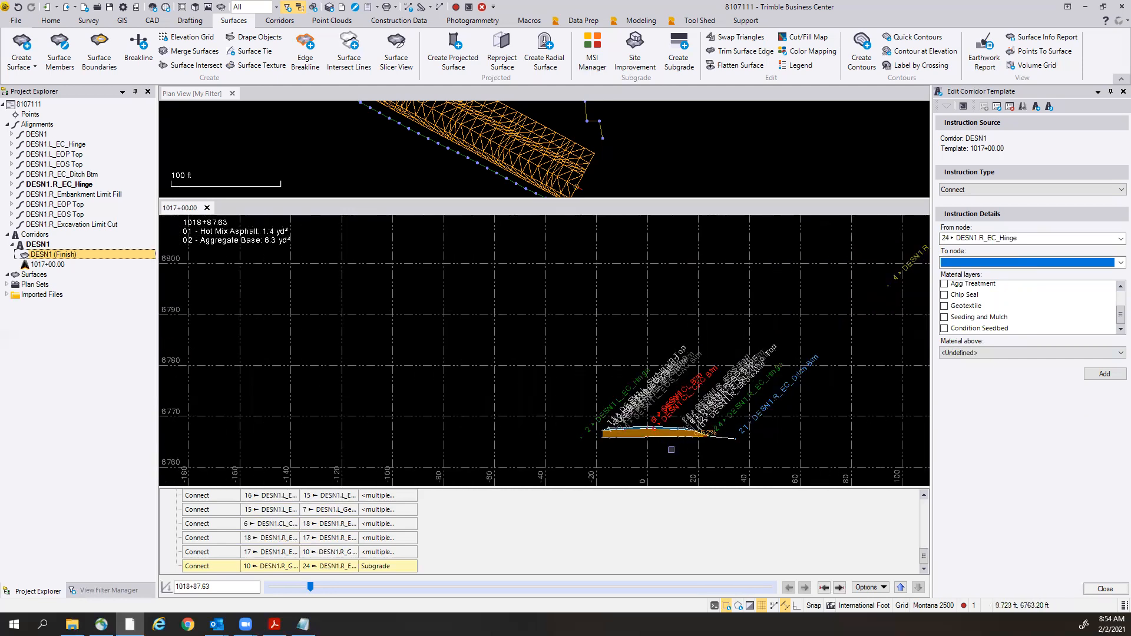
{"action": "middle_click_drag", "start_coordinate": [666, 445], "coordinate": [614, 424]}
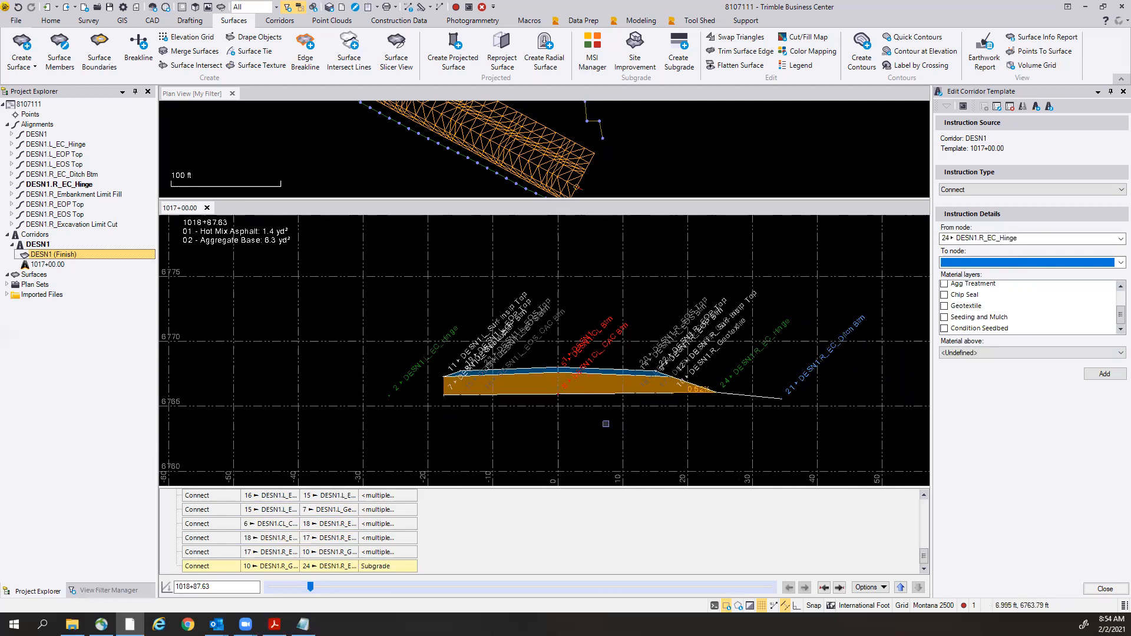
{"action": "mouse_move", "coordinate": [310, 588]}
{"action": "left_mouse_down"}
{"action": "mouse_move", "coordinate": [526, 605]}
{"action": "mouse_move", "coordinate": [568, 584]}
{"action": "mouse_move", "coordinate": [628, 584]}
{"action": "mouse_move", "coordinate": [404, 602]}
{"action": "mouse_move", "coordinate": [302, 587]}
{"action": "left_mouse_up"}
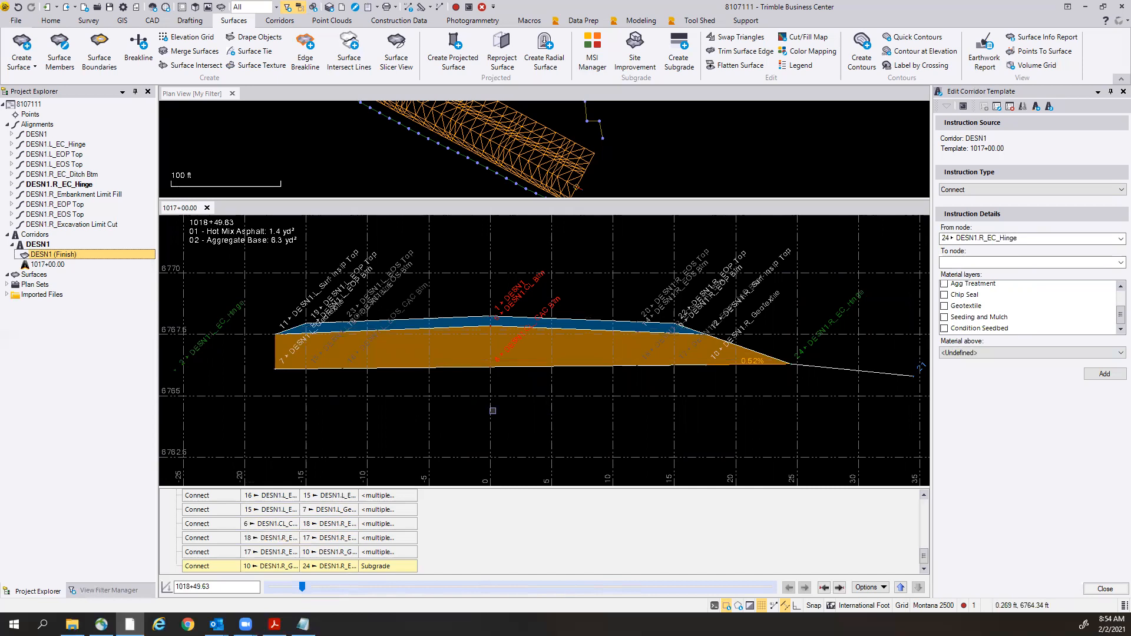
{"action": "scroll", "coordinate": [493, 410], "scroll_direction": "down", "scroll_amount": 1}
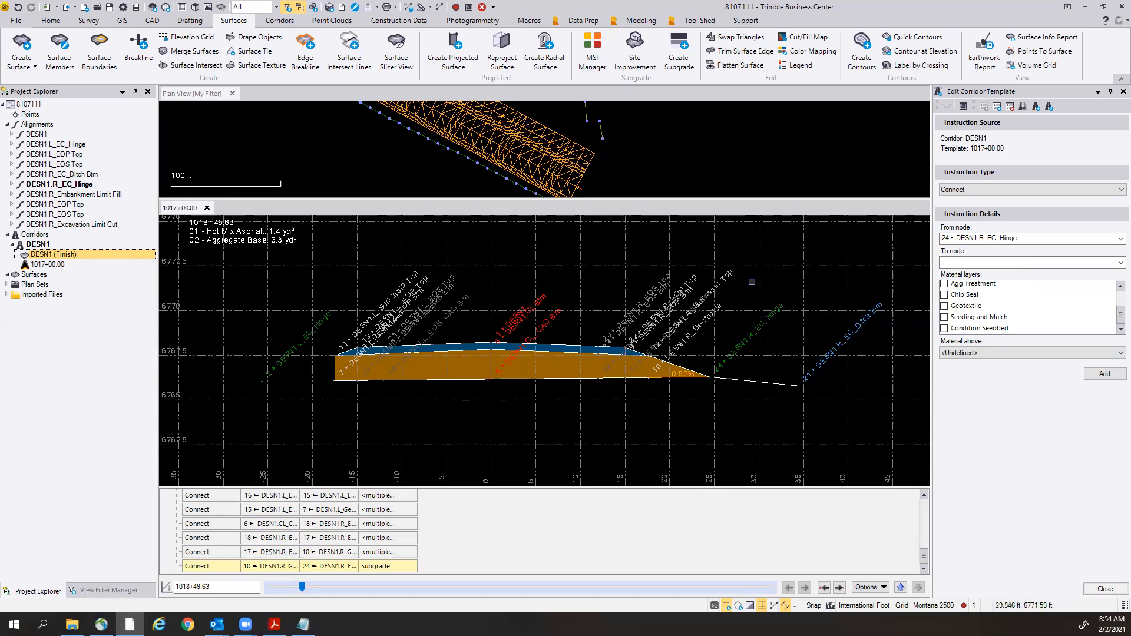
Close the template editor, clear the surface selection and examine the whole corridor in plan.
{"action": "left_click", "coordinate": [1105, 588]}
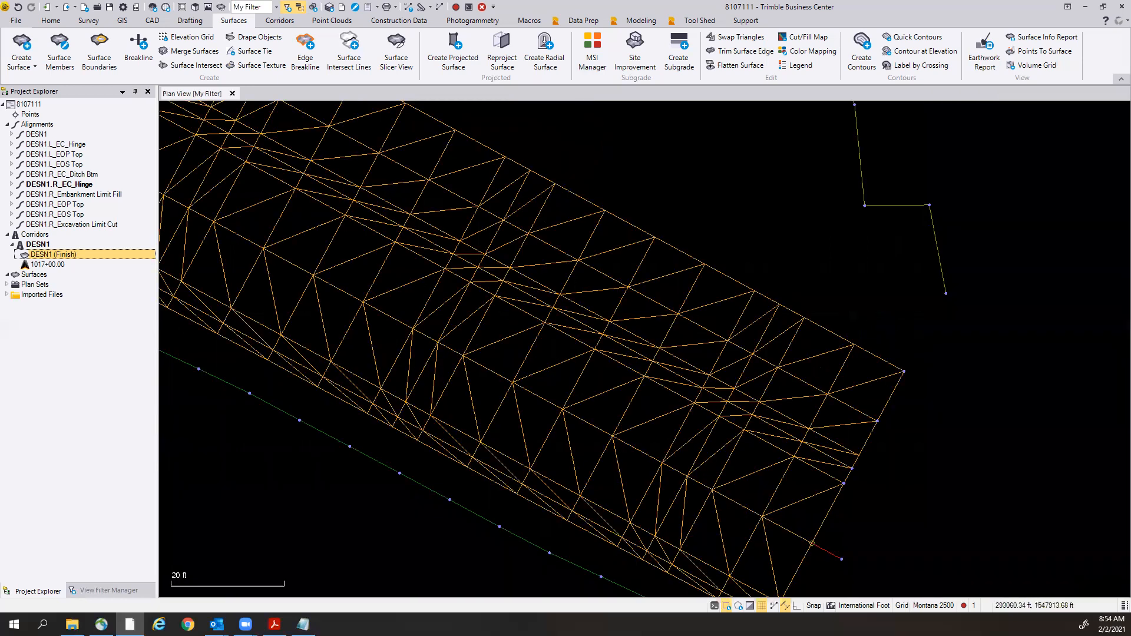
{"action": "scroll", "coordinate": [429, 407], "scroll_direction": "down", "scroll_amount": 3}
{"action": "scroll", "coordinate": [429, 407], "scroll_direction": "down", "scroll_amount": 4}
{"action": "middle_click_drag", "start_coordinate": [417, 364], "coordinate": [731, 382]}
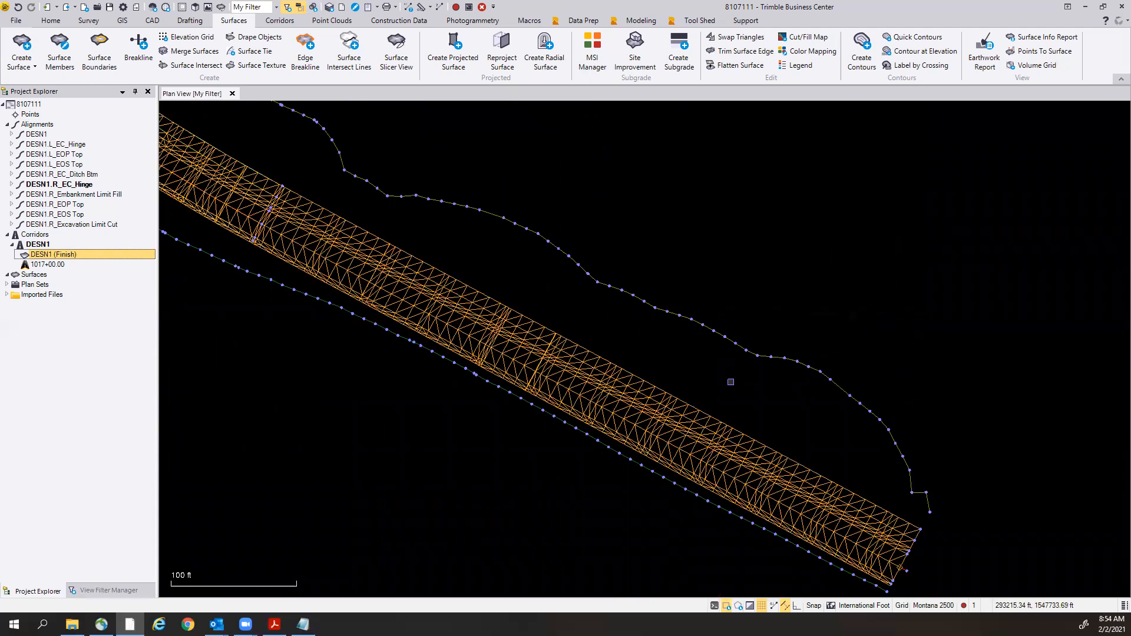
{"action": "key", "text": "Escape"}
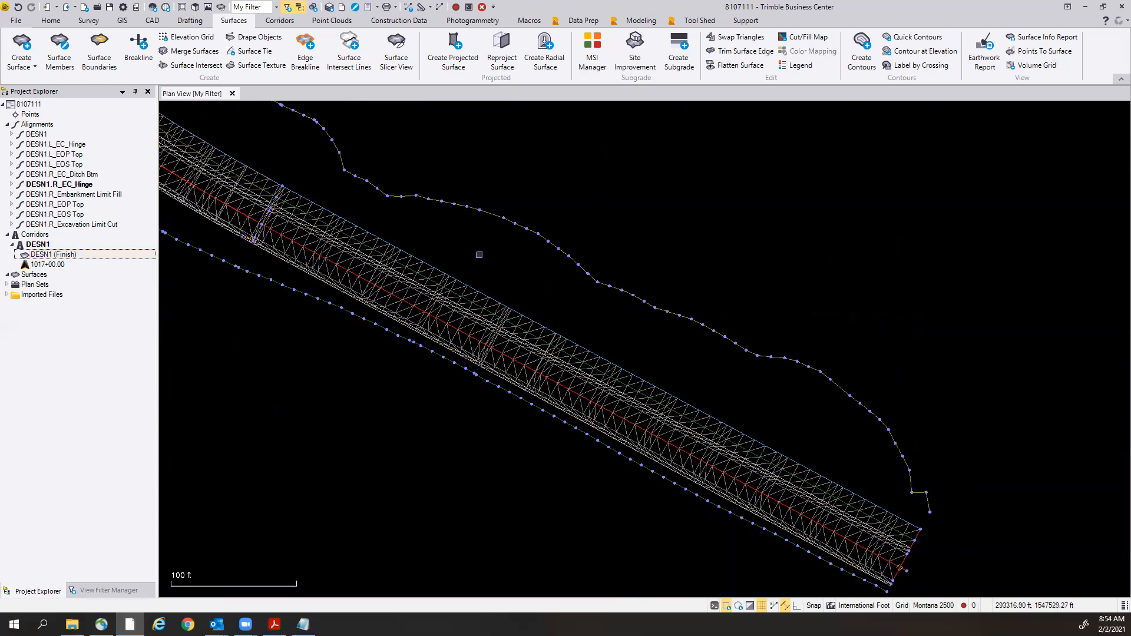
{"action": "scroll", "coordinate": [520, 436], "scroll_direction": "down", "scroll_amount": 5}
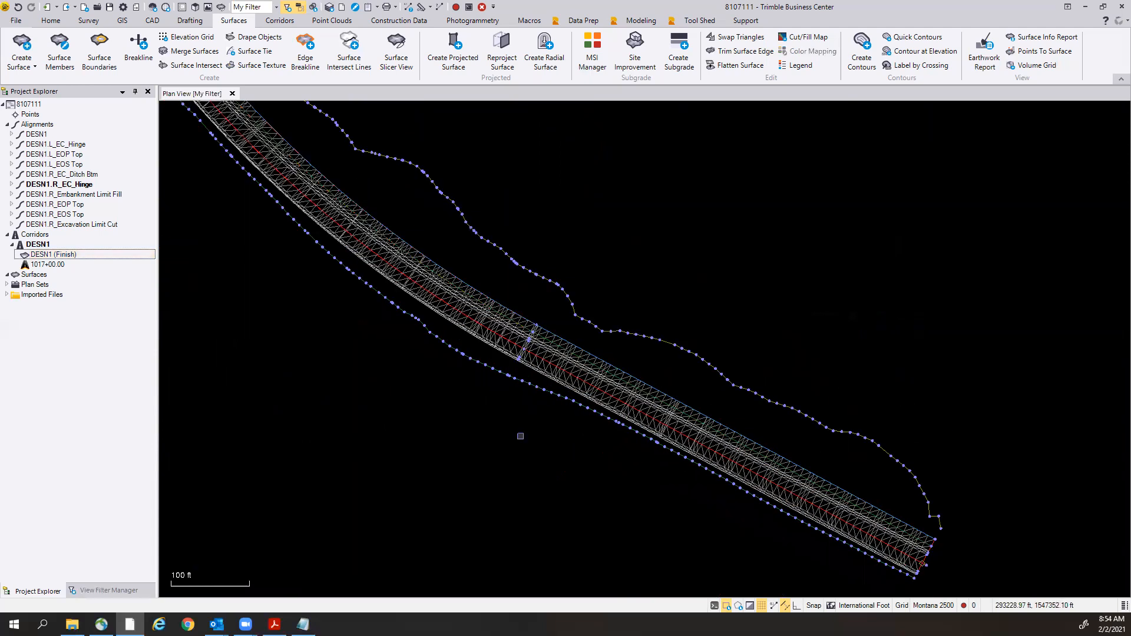
{"action": "scroll", "coordinate": [520, 436], "scroll_direction": "down", "scroll_amount": 2}
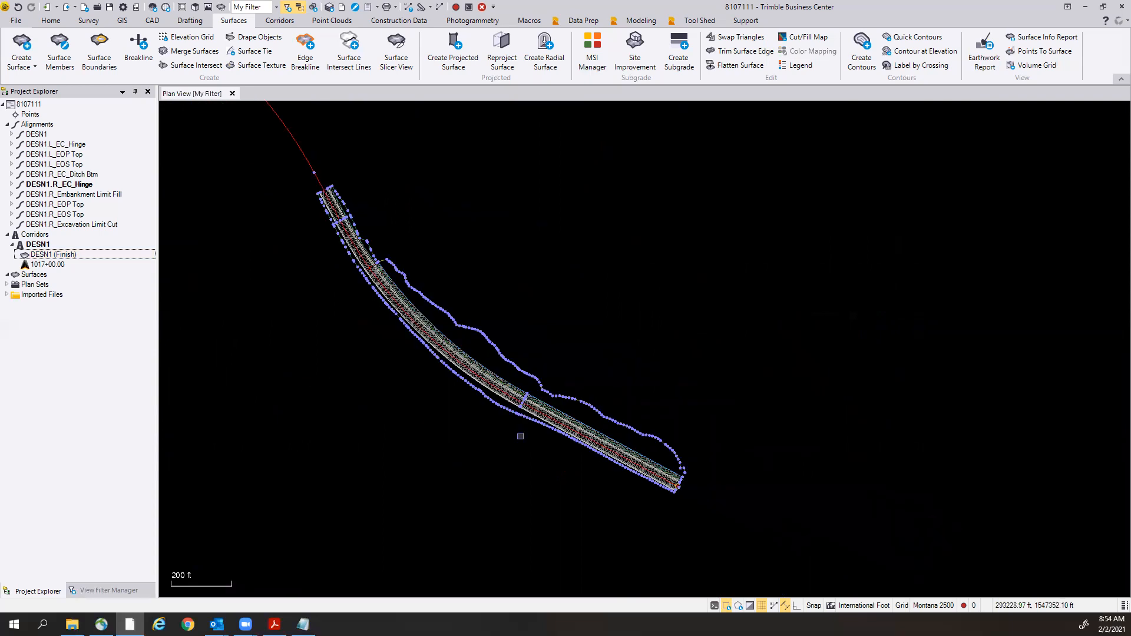
{"action": "scroll", "coordinate": [520, 436], "scroll_direction": "up", "scroll_amount": 5}
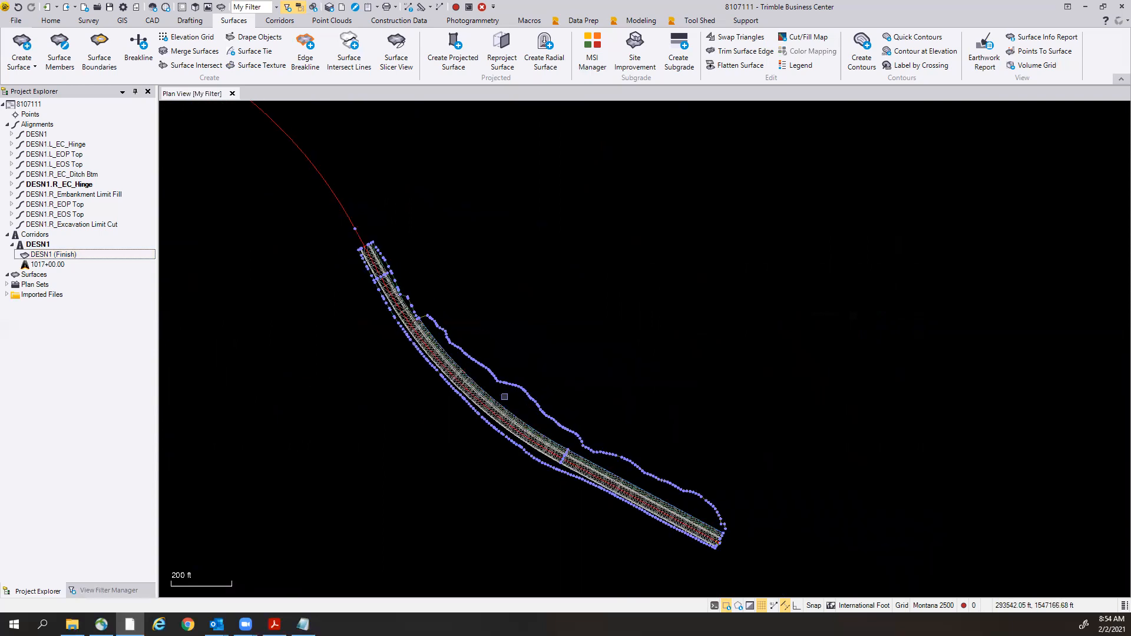
Open corridor template 1017+00.00 for editing again and enlarge its cross-section view.
{"action": "right_click", "coordinate": [51, 266]}
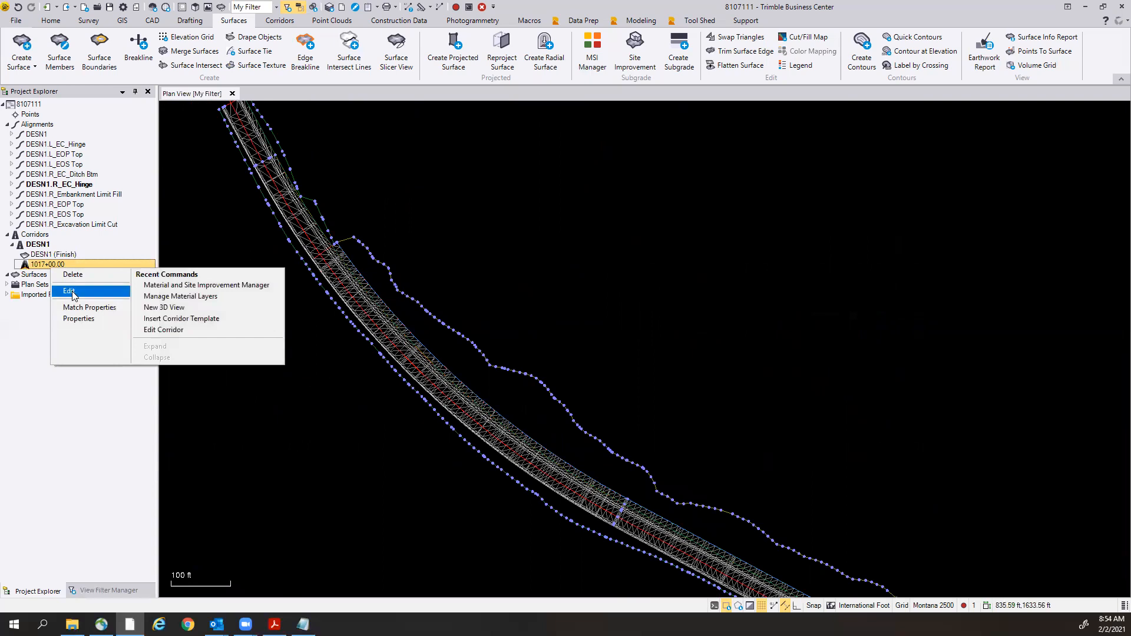
{"action": "left_click", "coordinate": [74, 291]}
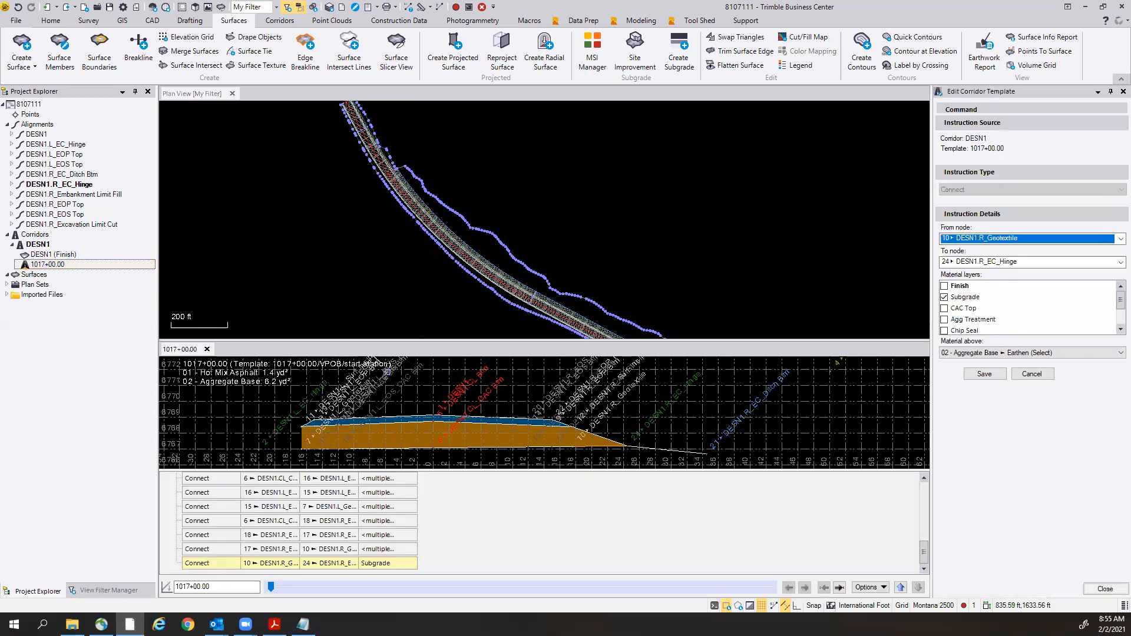
{"action": "left_click_drag", "start_coordinate": [461, 340], "coordinate": [471, 167]}
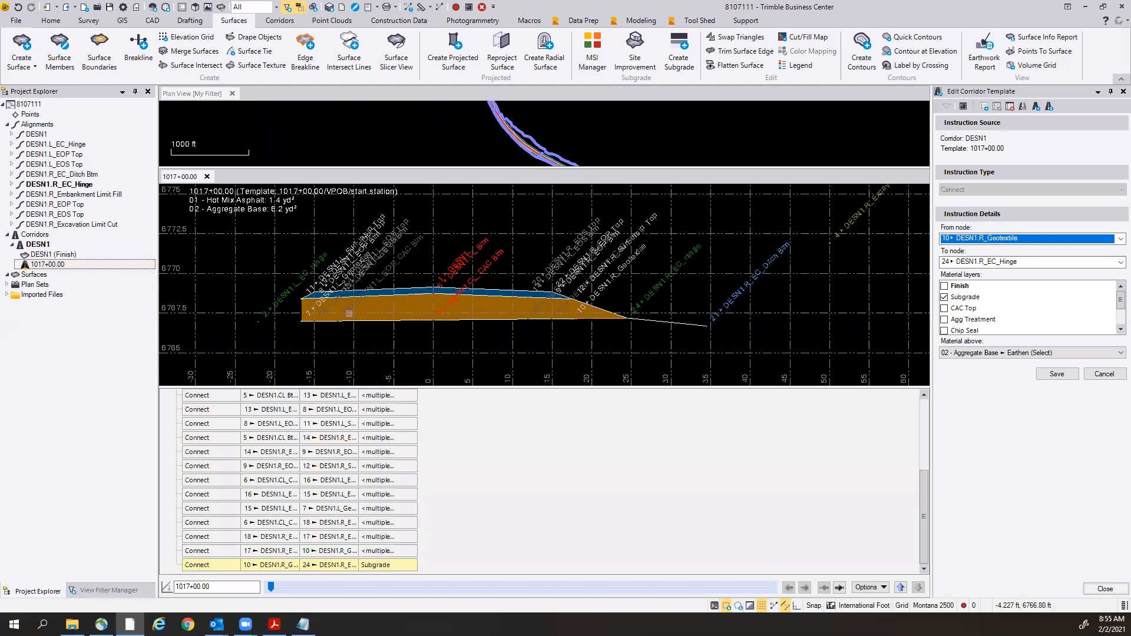
Examine the cross-section at 1017+00.00 from the right hinge and ditch bottom across to the DESN1.L_Geotextile and DESN1.L_EC_Hinge nodes.
{"action": "scroll", "coordinate": [336, 305], "scroll_direction": "up", "scroll_amount": 2}
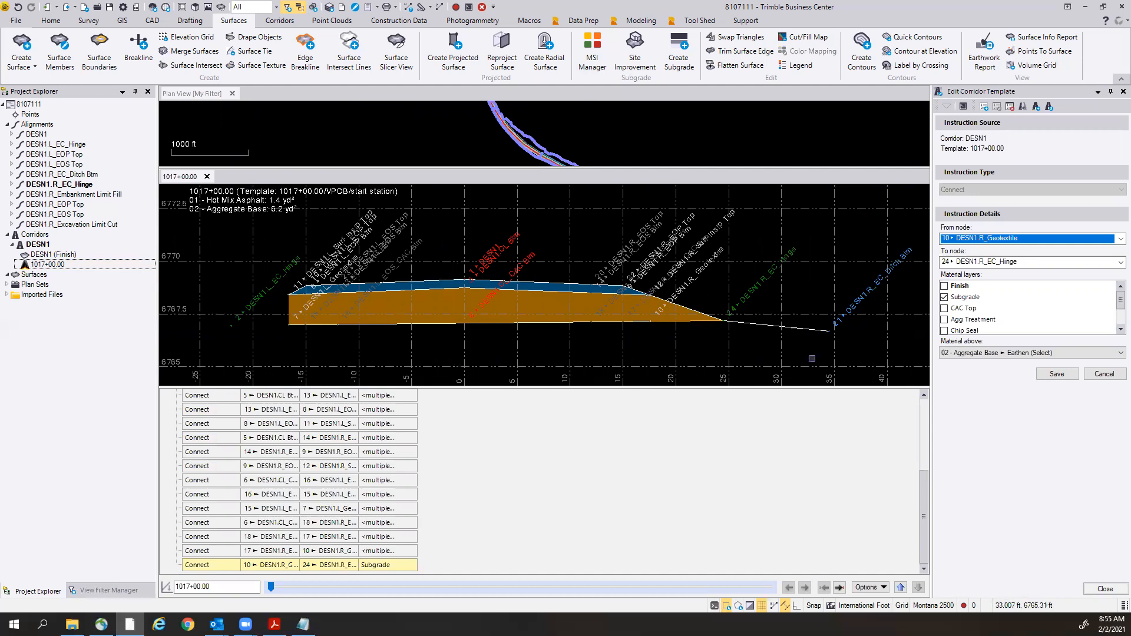
{"action": "scroll", "coordinate": [831, 335], "scroll_direction": "up", "scroll_amount": 2}
{"action": "scroll", "coordinate": [831, 335], "scroll_direction": "up", "scroll_amount": 2}
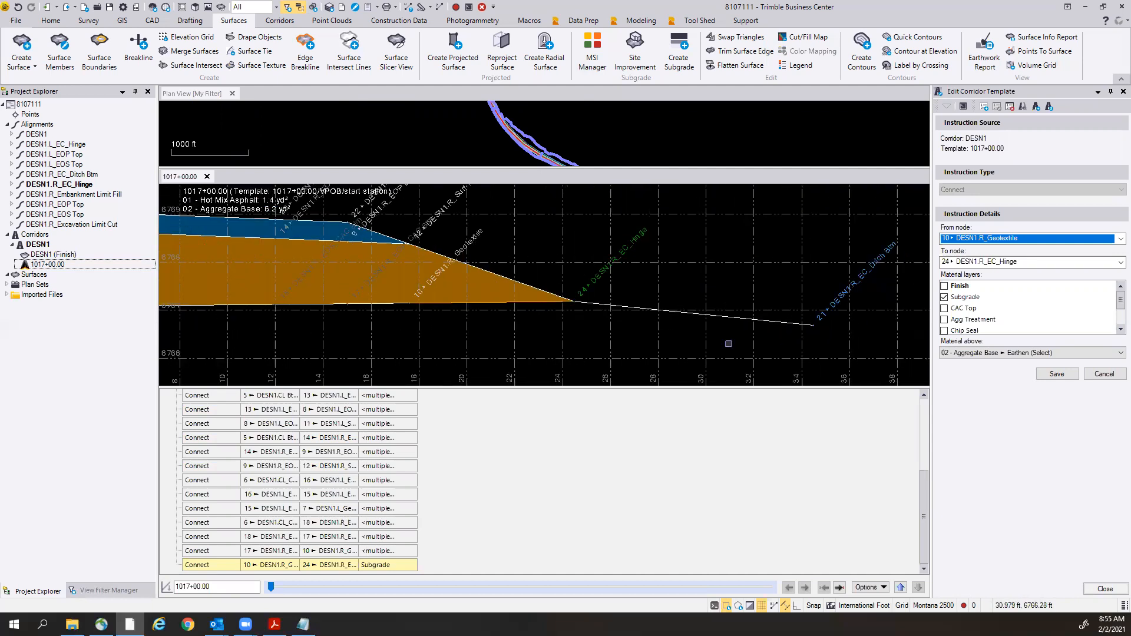
{"action": "scroll", "coordinate": [816, 340], "scroll_direction": "down", "scroll_amount": 1}
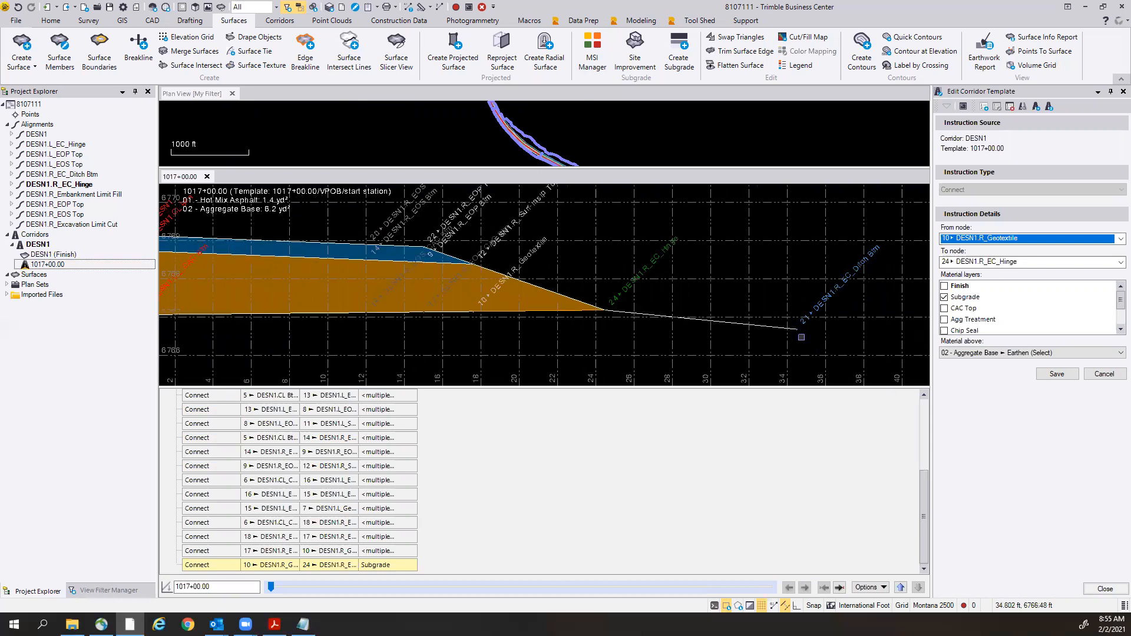
{"action": "scroll", "coordinate": [642, 344], "scroll_direction": "down", "scroll_amount": 3}
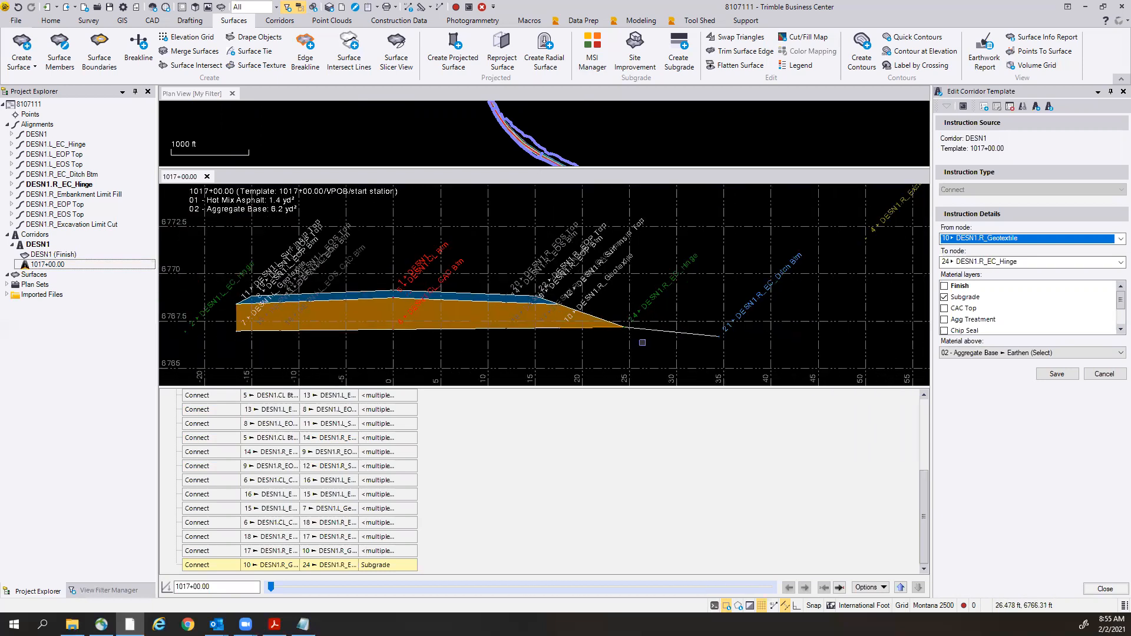
{"action": "middle_click_drag", "start_coordinate": [408, 345], "coordinate": [655, 323]}
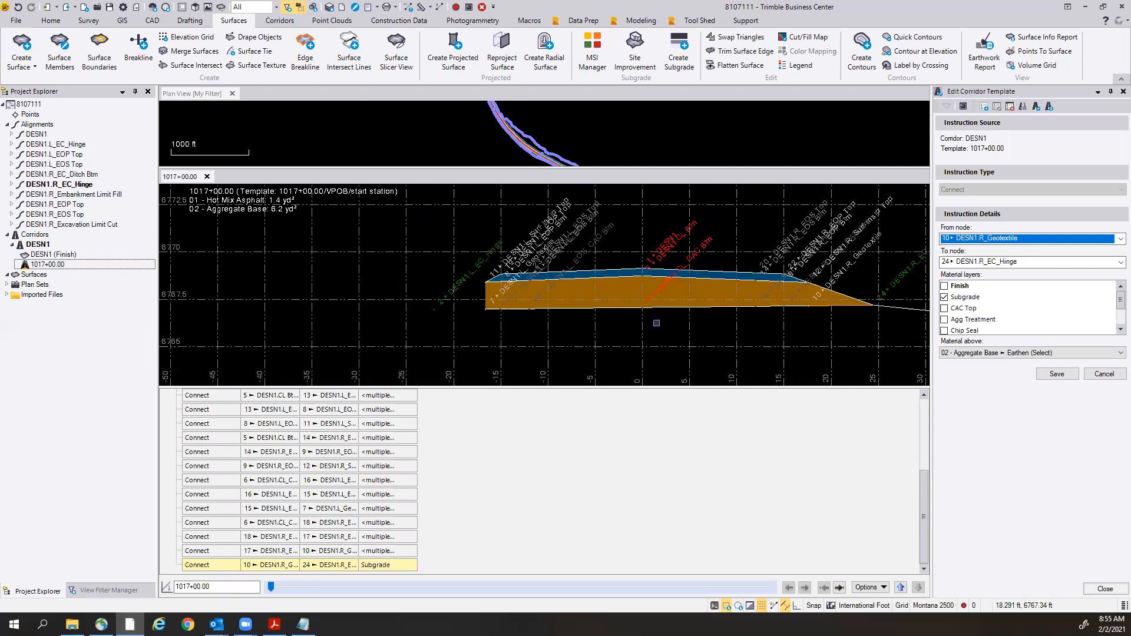
{"action": "scroll", "coordinate": [462, 310], "scroll_direction": "up", "scroll_amount": 3}
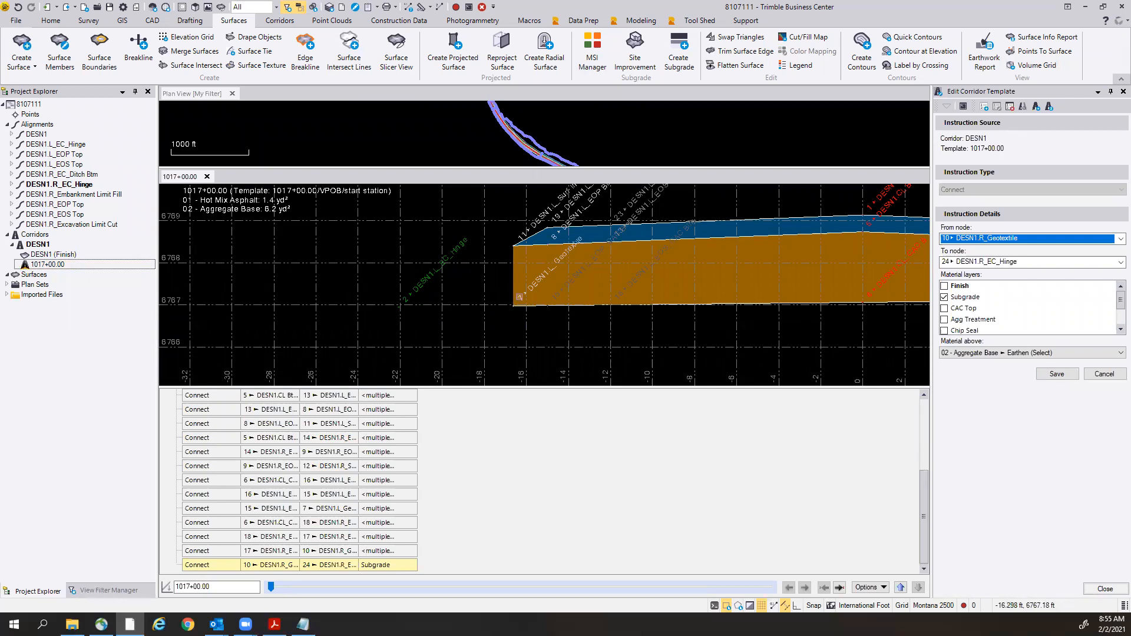
{"action": "scroll", "coordinate": [514, 302], "scroll_direction": "up", "scroll_amount": 3}
{"action": "scroll", "coordinate": [504, 324], "scroll_direction": "up", "scroll_amount": 1}
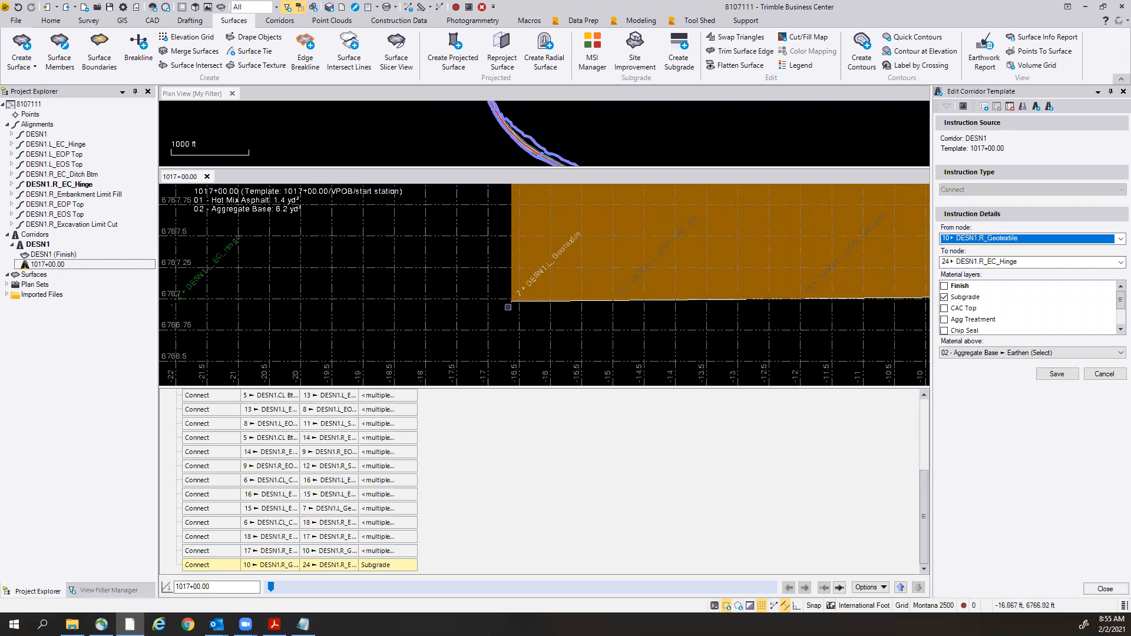
{"action": "scroll", "coordinate": [503, 308], "scroll_direction": "down", "scroll_amount": 4}
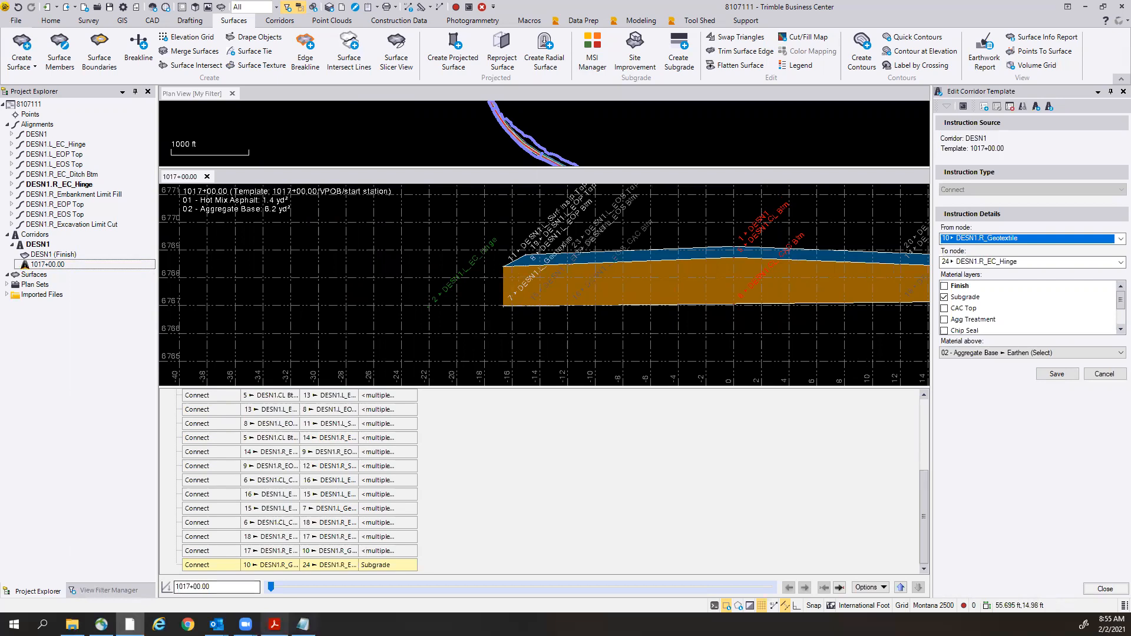
Switch to PLANS.pdf in Adobe Acrobat Reader, check the left side of Typical Section No. 8, and return to the corridor template.
{"action": "left_click", "coordinate": [274, 624]}
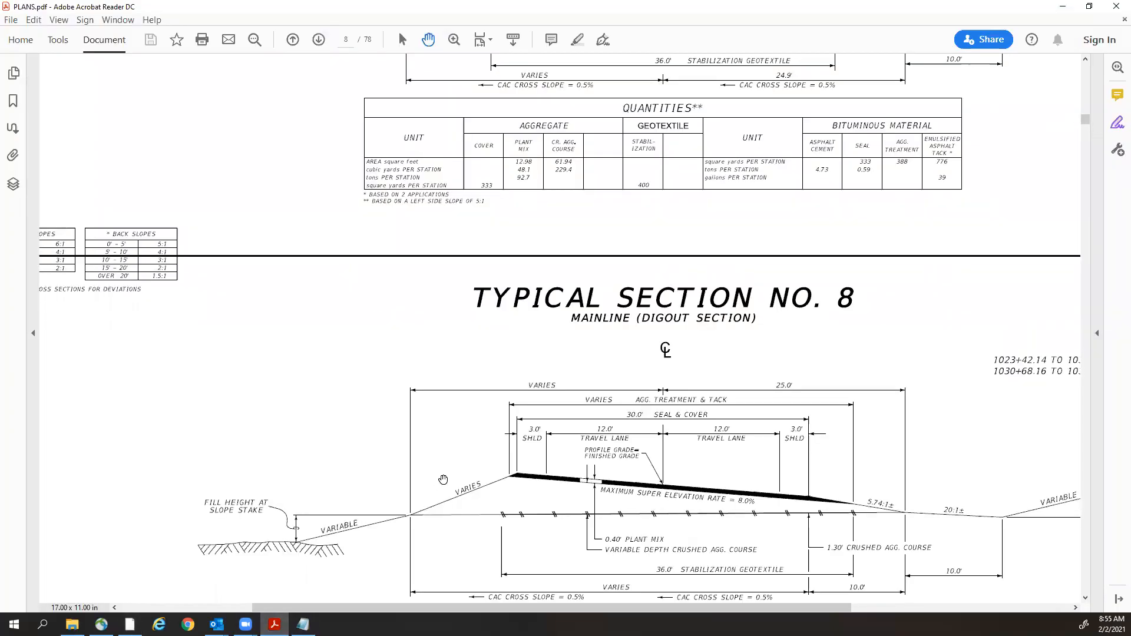
{"action": "scroll", "coordinate": [443, 479], "scroll_direction": "down", "scroll_amount": 2}
{"action": "scroll", "coordinate": [443, 479], "scroll_direction": "down", "scroll_amount": 2}
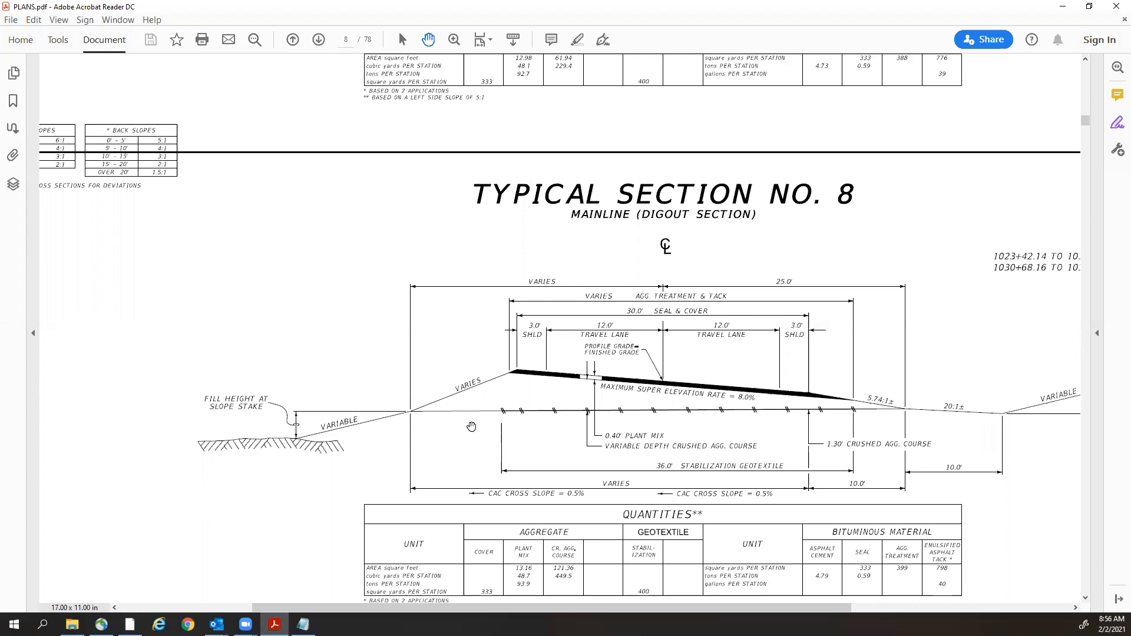
{"action": "scroll", "coordinate": [502, 417], "scroll_direction": "up", "scroll_amount": 1}
{"action": "scroll", "coordinate": [502, 417], "scroll_direction": "down", "scroll_amount": 2}
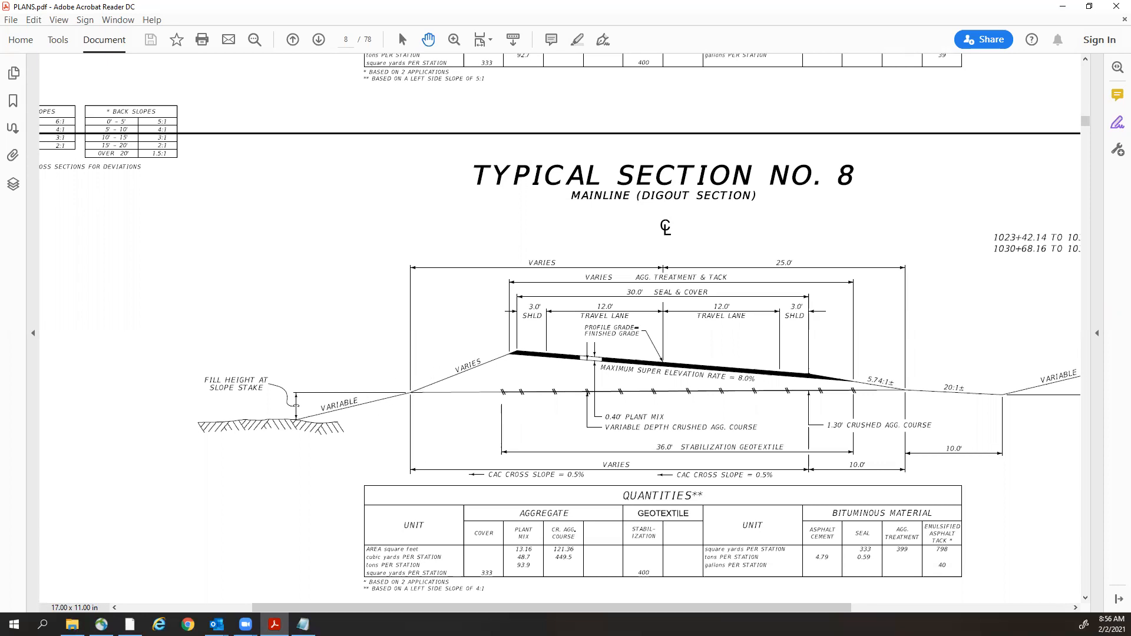
{"action": "left_click", "coordinate": [1064, 9]}
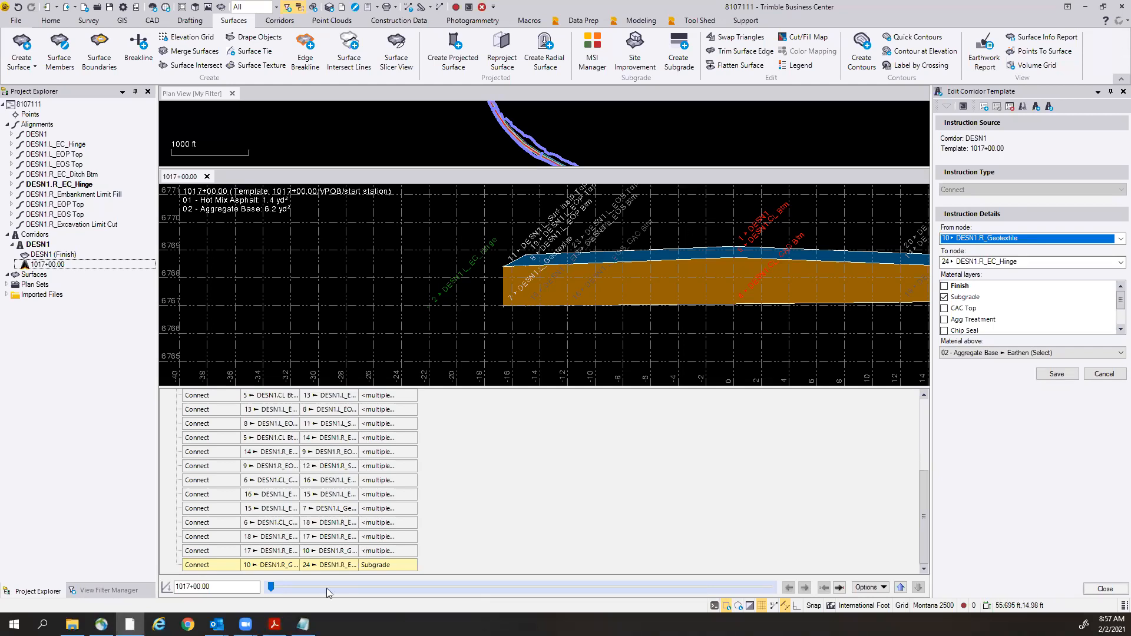
Examine the cross-section at 1017+00.00 from the right hinge across the bottom of the aggregate base to the left geotextile and hinge nodes.
{"action": "scroll", "coordinate": [918, 296], "scroll_direction": "up", "scroll_amount": 3}
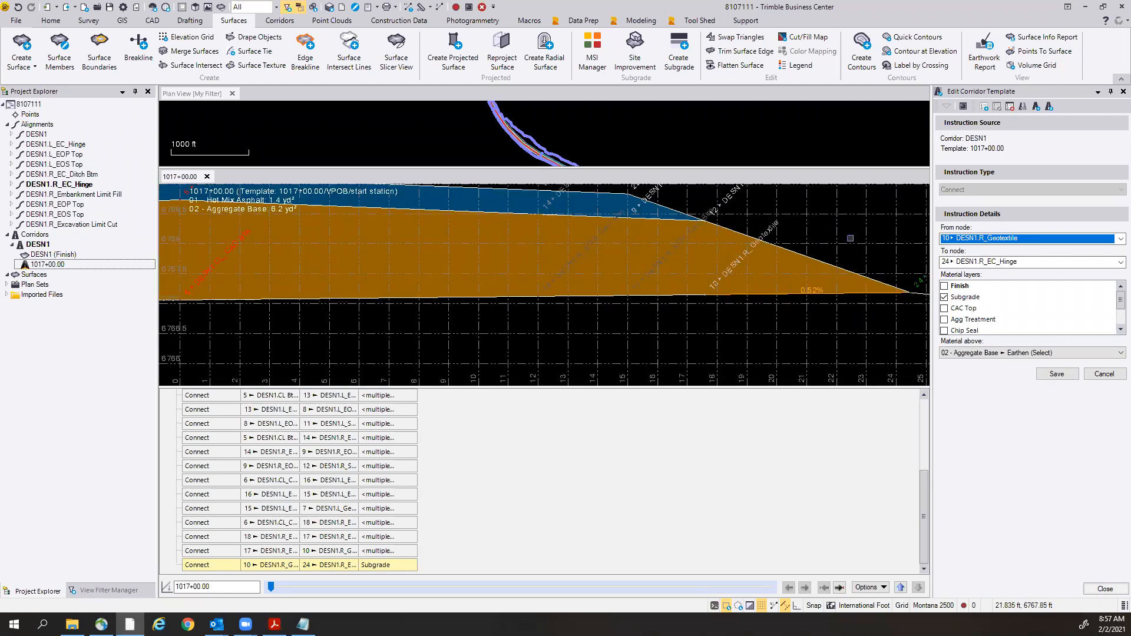
{"action": "scroll", "coordinate": [596, 345], "scroll_direction": "down", "scroll_amount": 4}
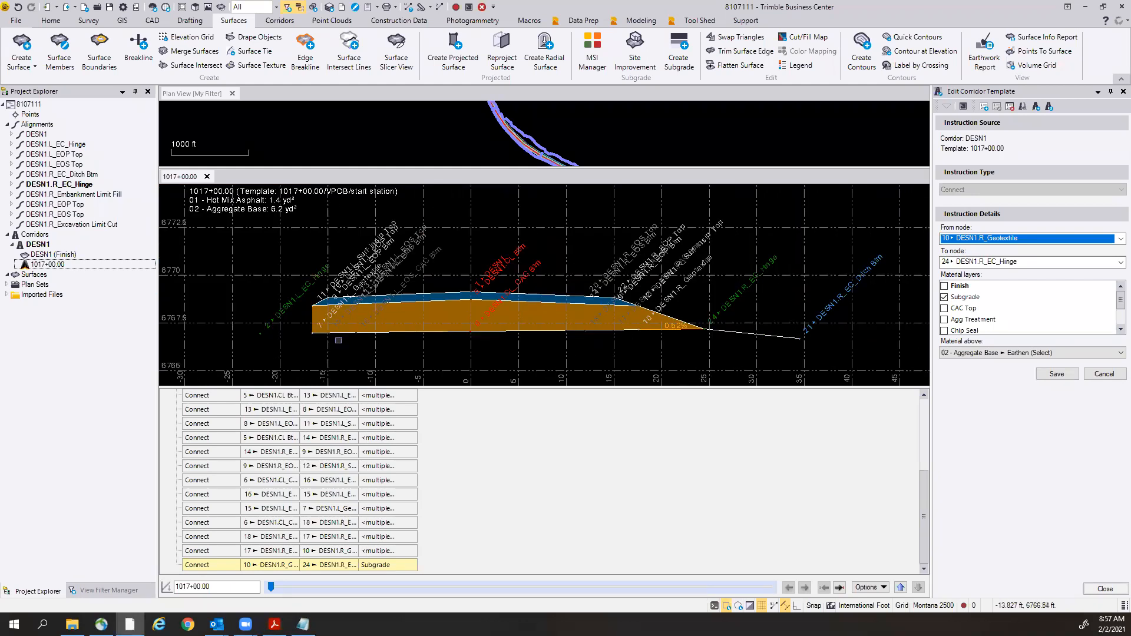
{"action": "middle_click_drag", "start_coordinate": [338, 340], "coordinate": [600, 303]}
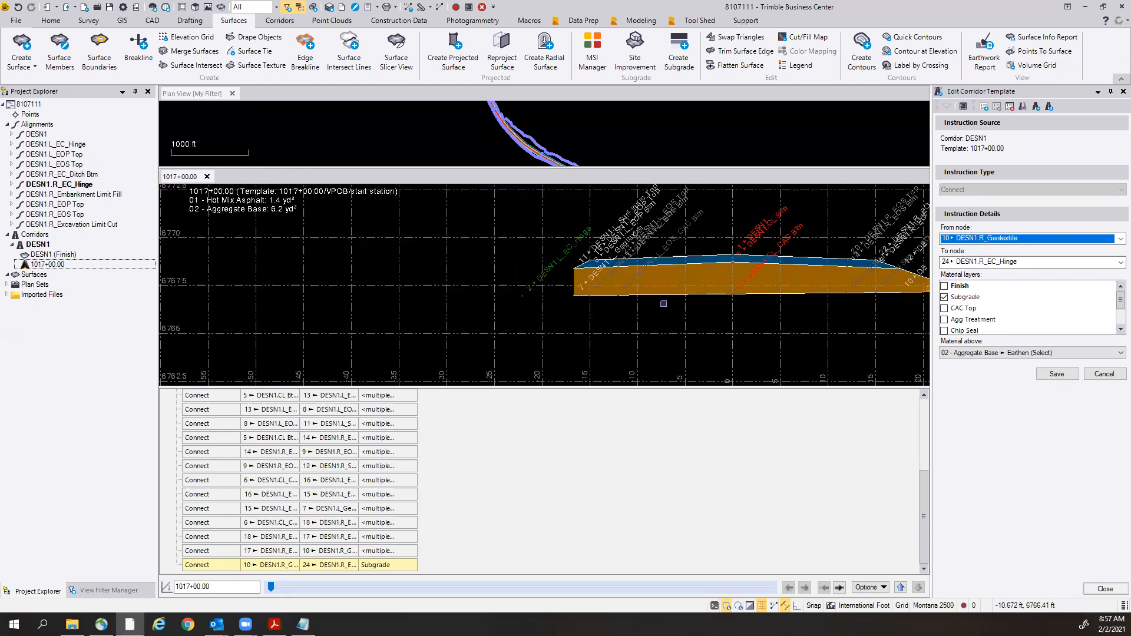
{"action": "scroll", "coordinate": [695, 295], "scroll_direction": "up", "scroll_amount": 3}
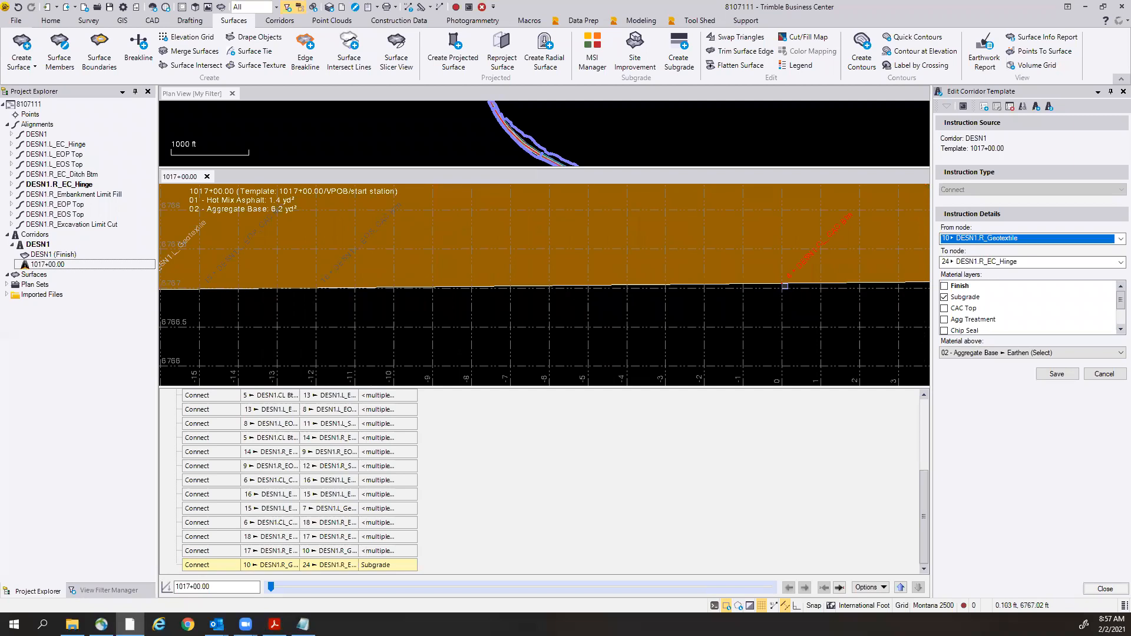
{"action": "scroll", "coordinate": [783, 287], "scroll_direction": "down", "scroll_amount": 4}
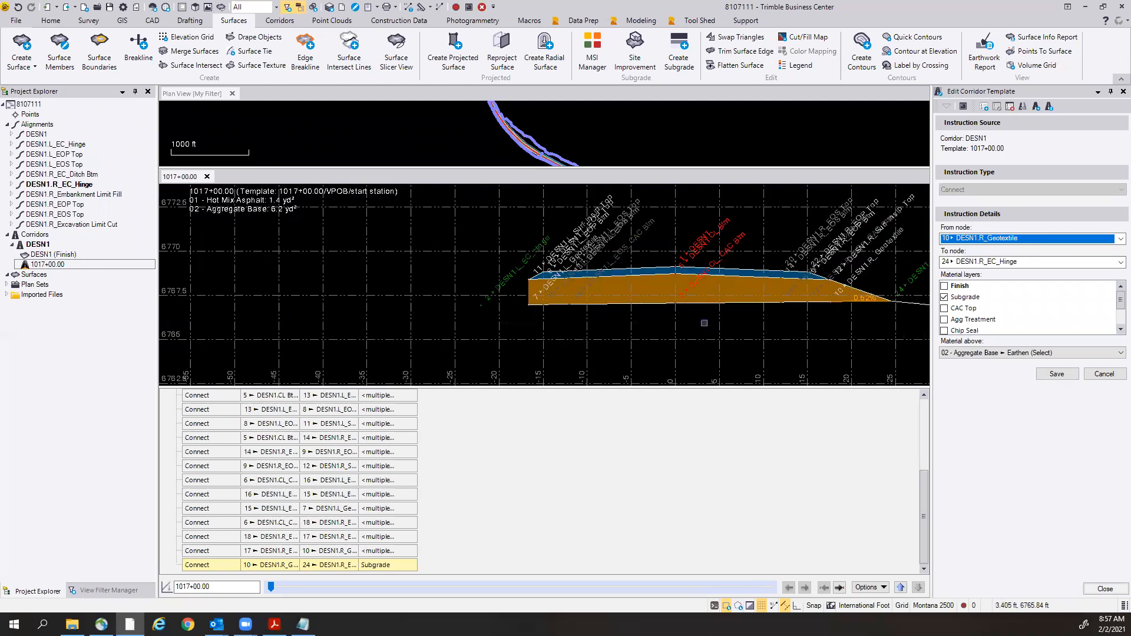
{"action": "middle_click_drag", "start_coordinate": [704, 322], "coordinate": [614, 338]}
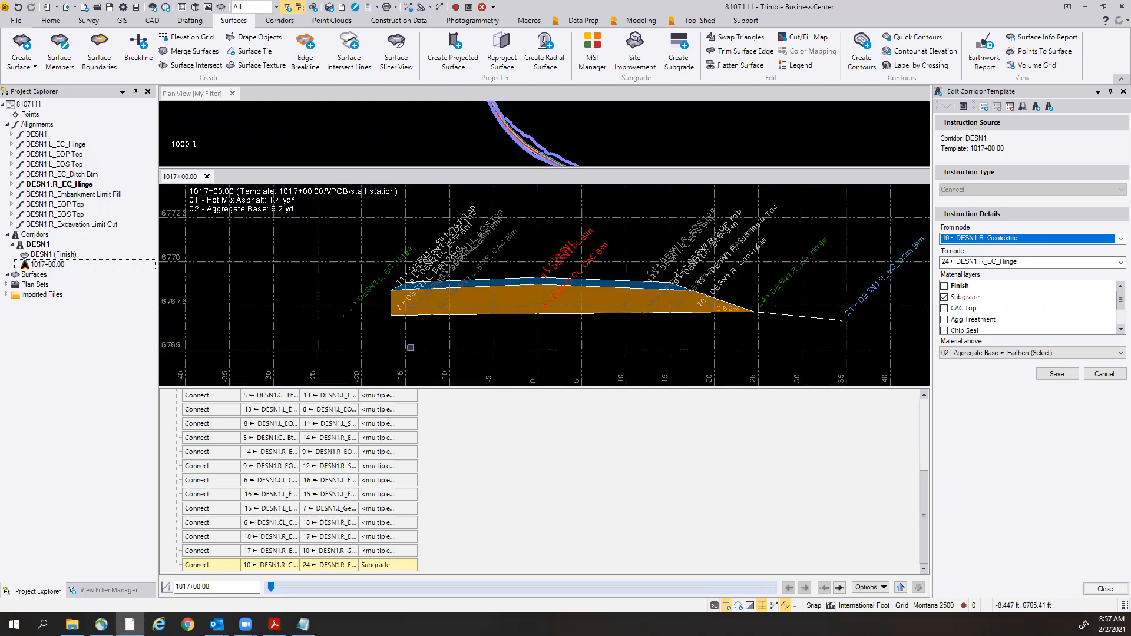
{"action": "scroll", "coordinate": [370, 309], "scroll_direction": "up", "scroll_amount": 3}
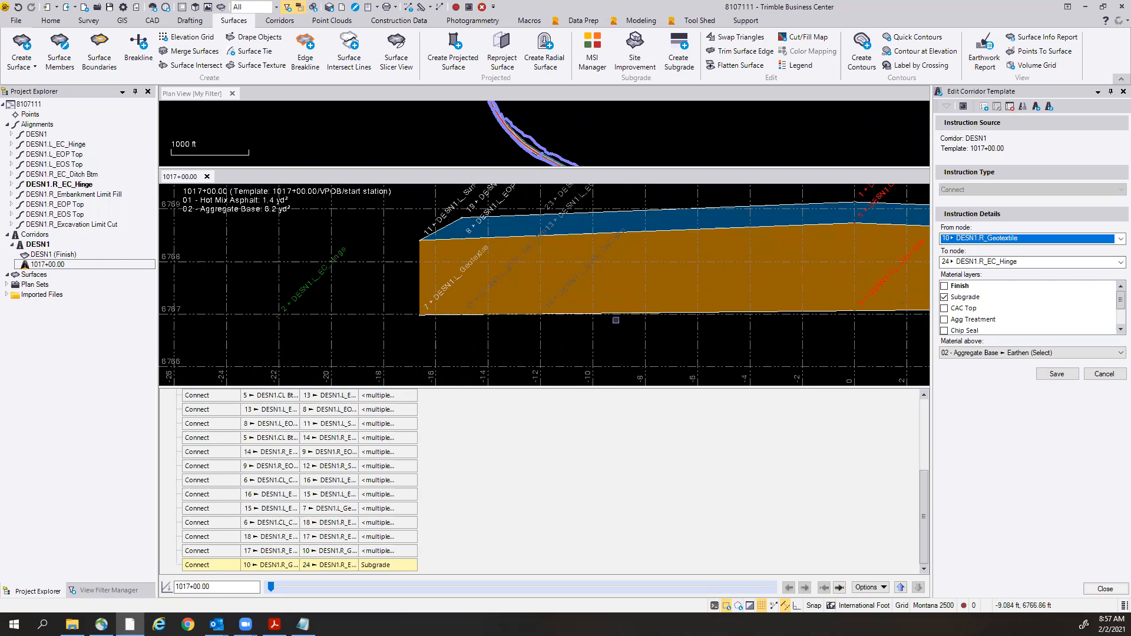
{"action": "scroll", "coordinate": [642, 320], "scroll_direction": "down", "scroll_amount": 1}
{"action": "scroll", "coordinate": [626, 337], "scroll_direction": "down", "scroll_amount": 1}
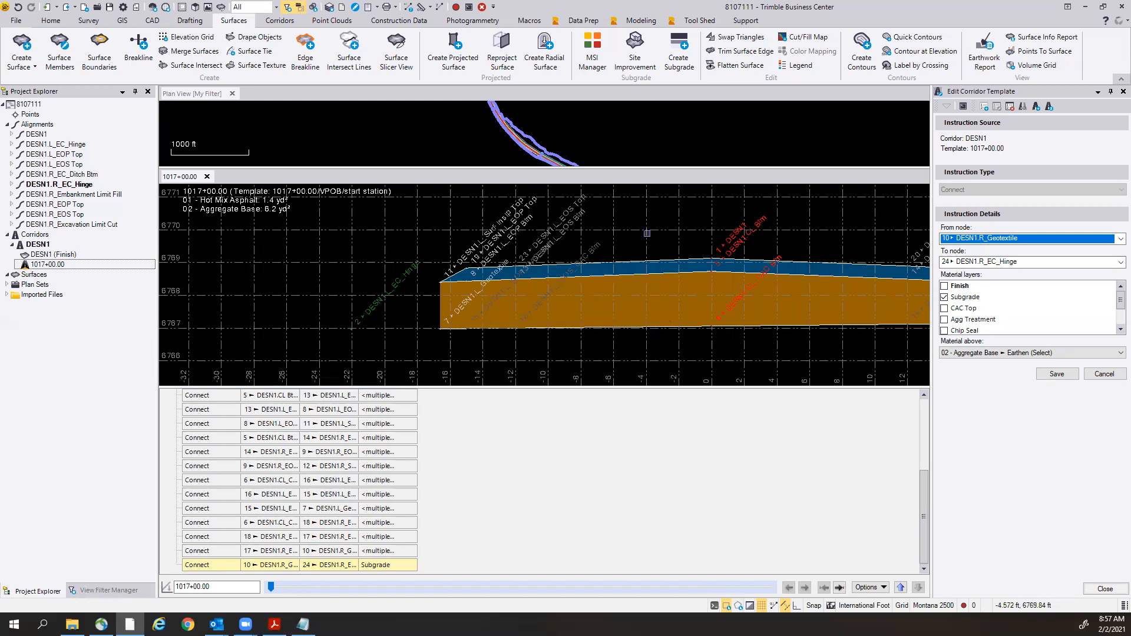
{"action": "middle_click_drag", "start_coordinate": [716, 223], "coordinate": [628, 232]}
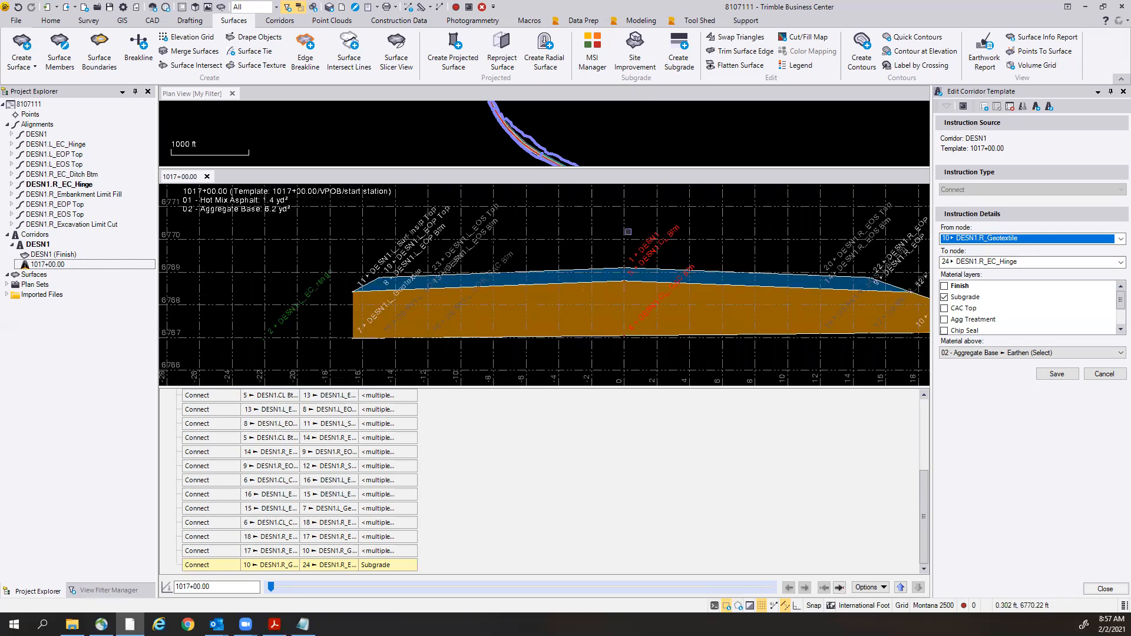
{"action": "scroll", "coordinate": [477, 245], "scroll_direction": "down", "scroll_amount": 2}
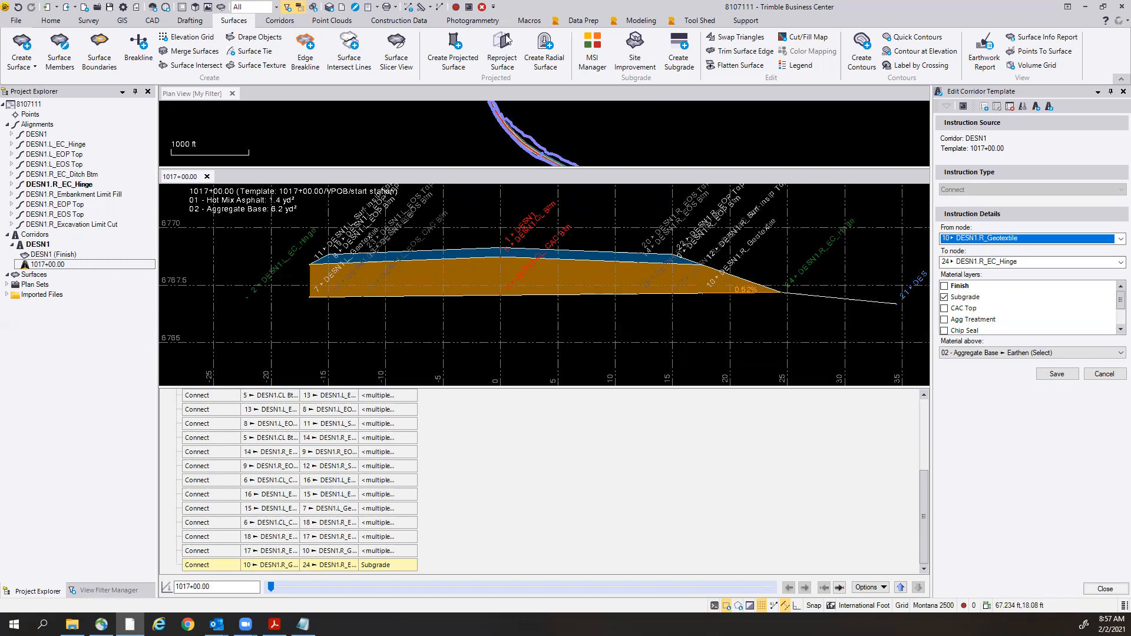
Create a corridor surface for DESN1 from the Subgrade material layer and close the template editor.
{"action": "left_click", "coordinate": [279, 21]}
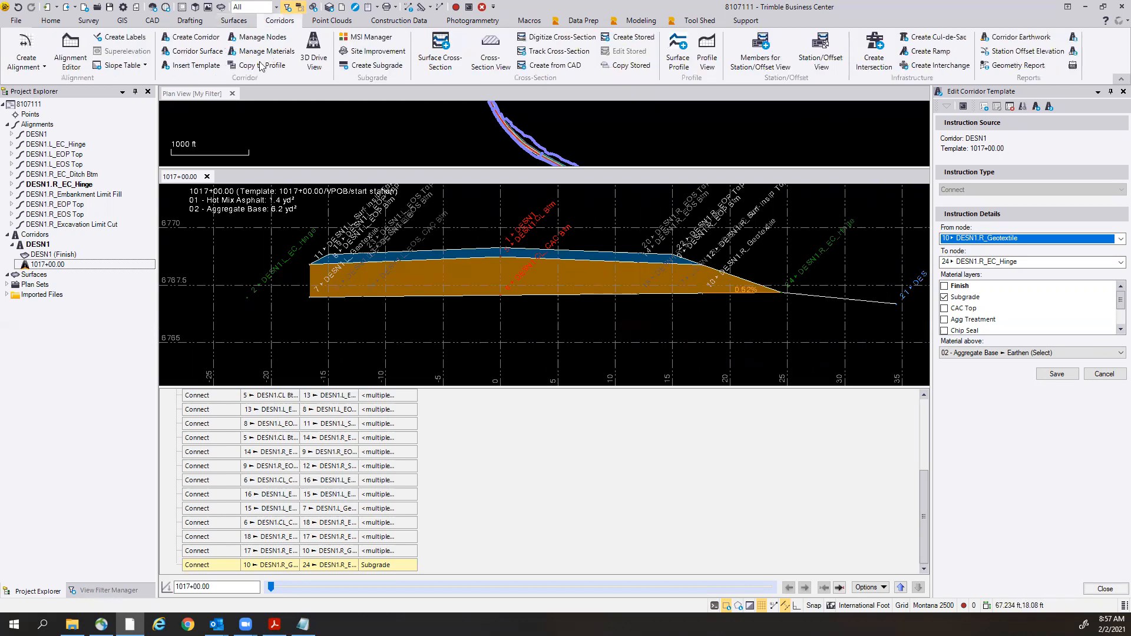
{"action": "left_click", "coordinate": [188, 55]}
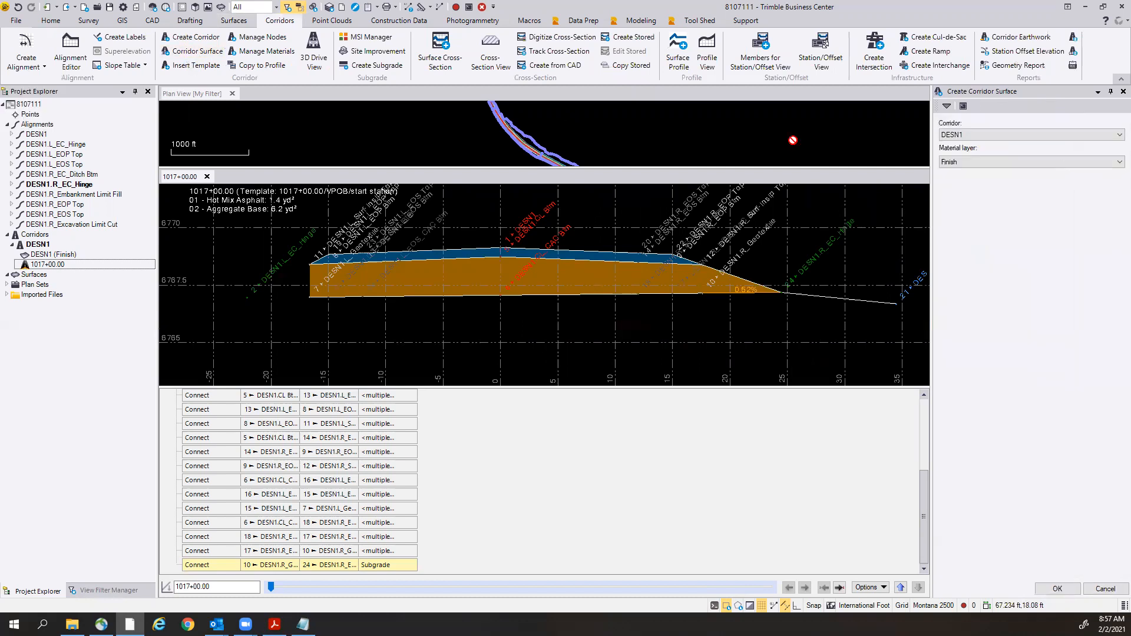
{"action": "left_click", "coordinate": [1063, 158]}
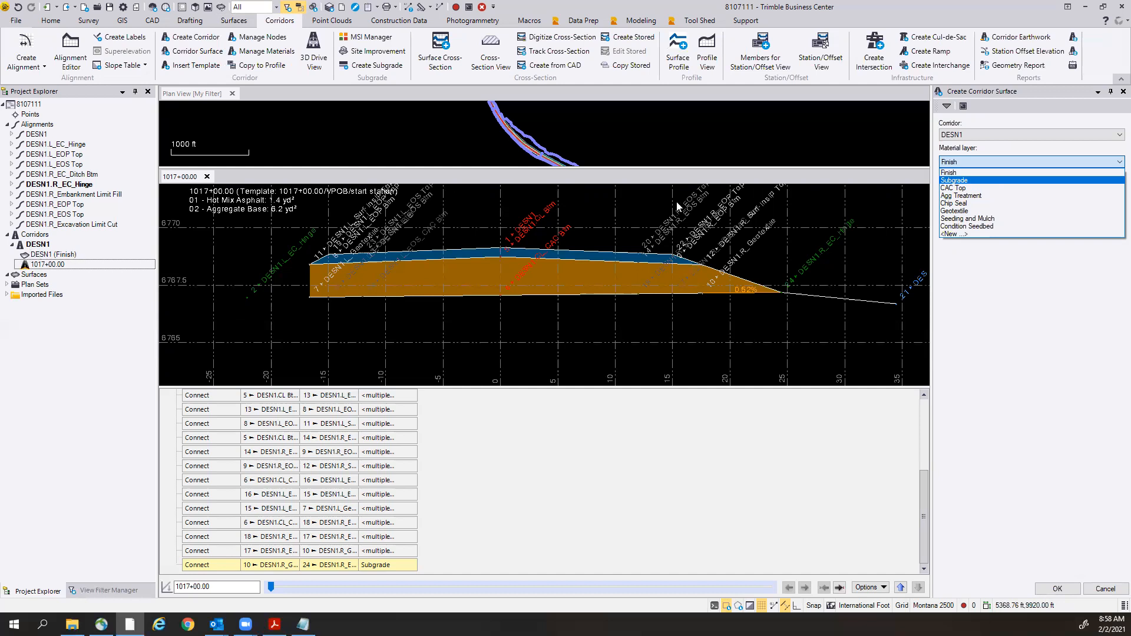
{"action": "left_click", "coordinate": [960, 181]}
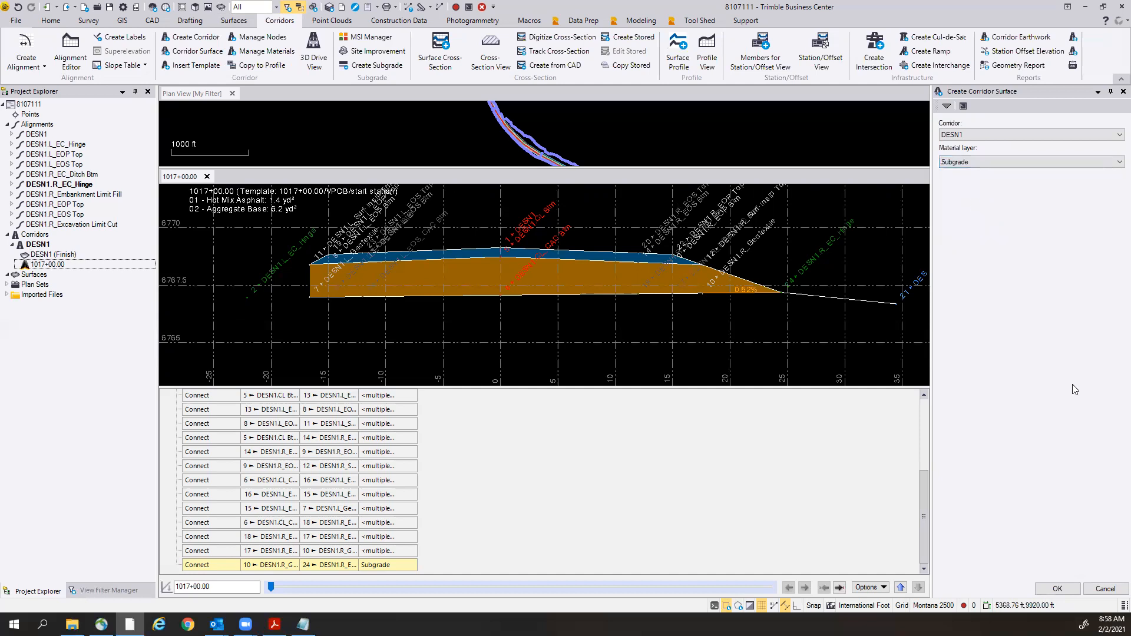
{"action": "left_click", "coordinate": [1059, 590]}
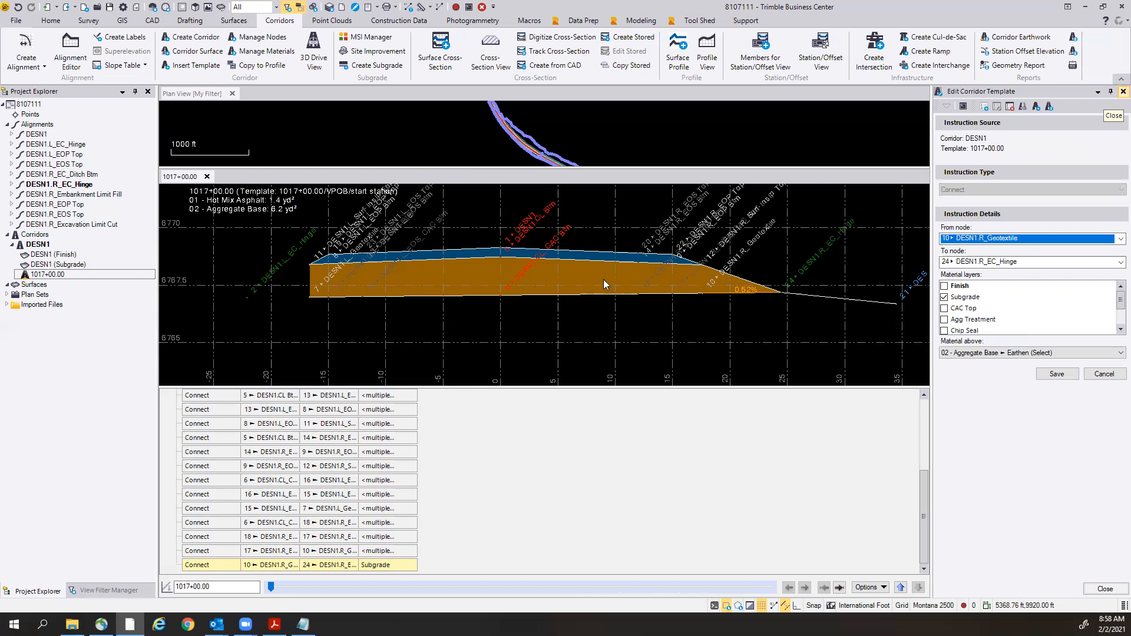
{"action": "left_click", "coordinate": [1123, 92]}
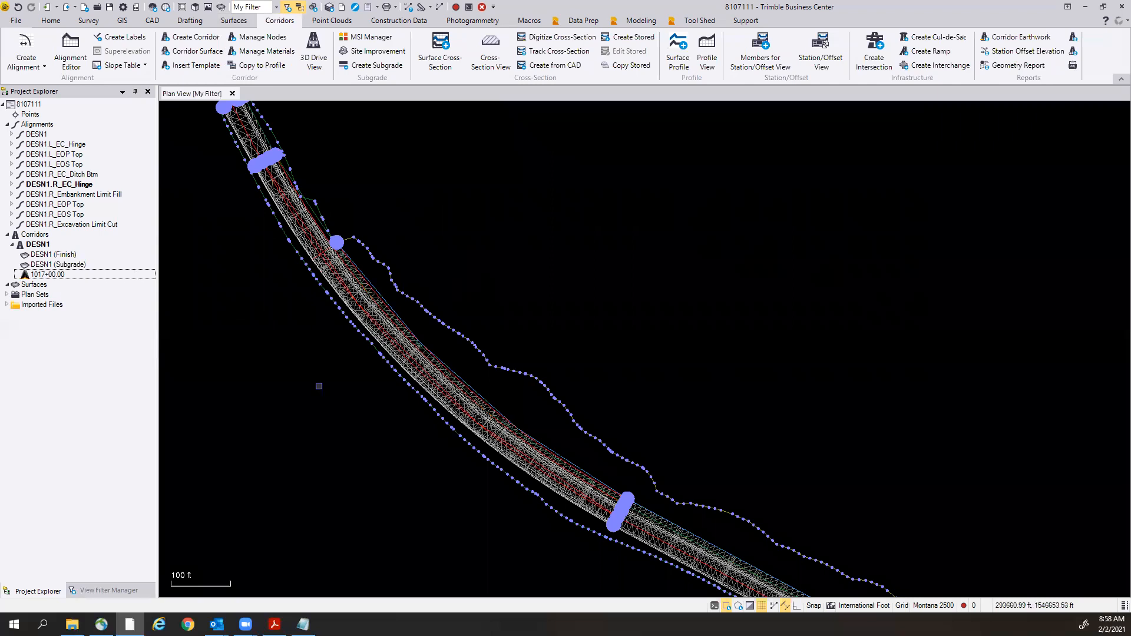
Compare the DESN1 (Subgrade) and DESN1 (Finish) surfaces in plan, then clear the selection.
{"action": "left_click", "coordinate": [52, 266]}
{"action": "scroll", "coordinate": [595, 484], "scroll_direction": "up", "scroll_amount": 6}
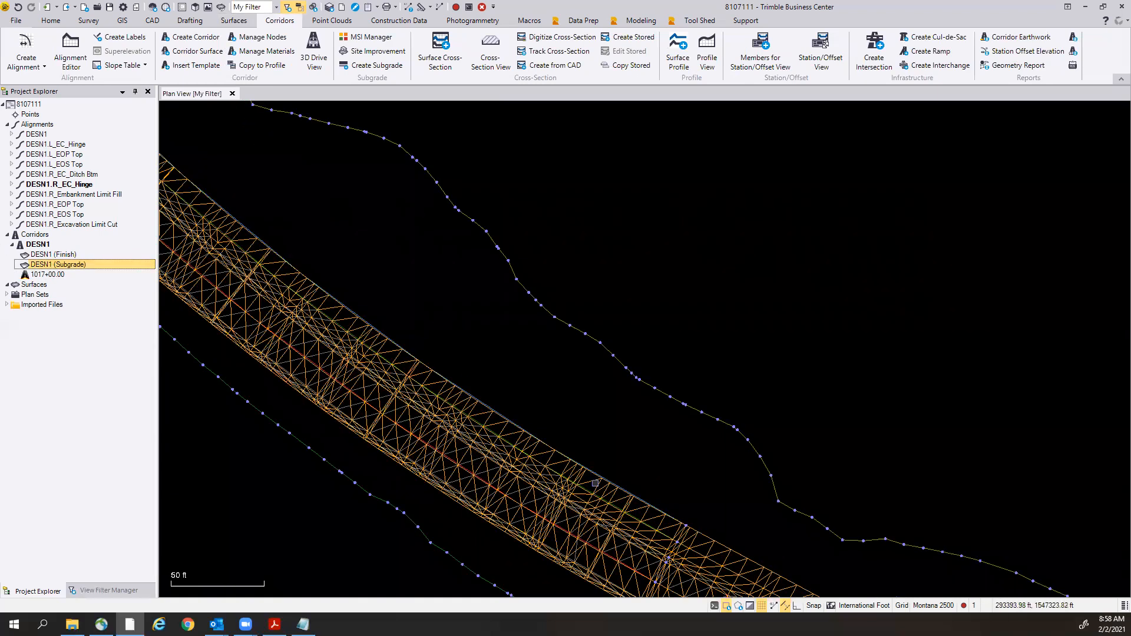
{"action": "scroll", "coordinate": [595, 483], "scroll_direction": "down", "scroll_amount": 2}
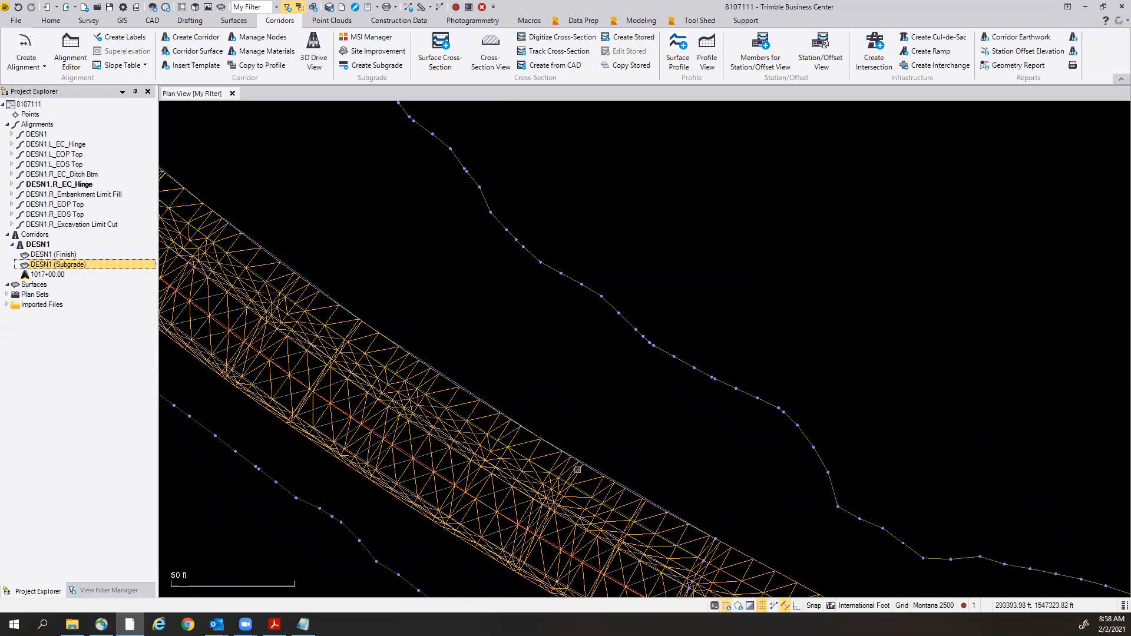
{"action": "left_click", "coordinate": [43, 257]}
{"action": "left_click", "coordinate": [47, 265]}
{"action": "left_click", "coordinate": [45, 256]}
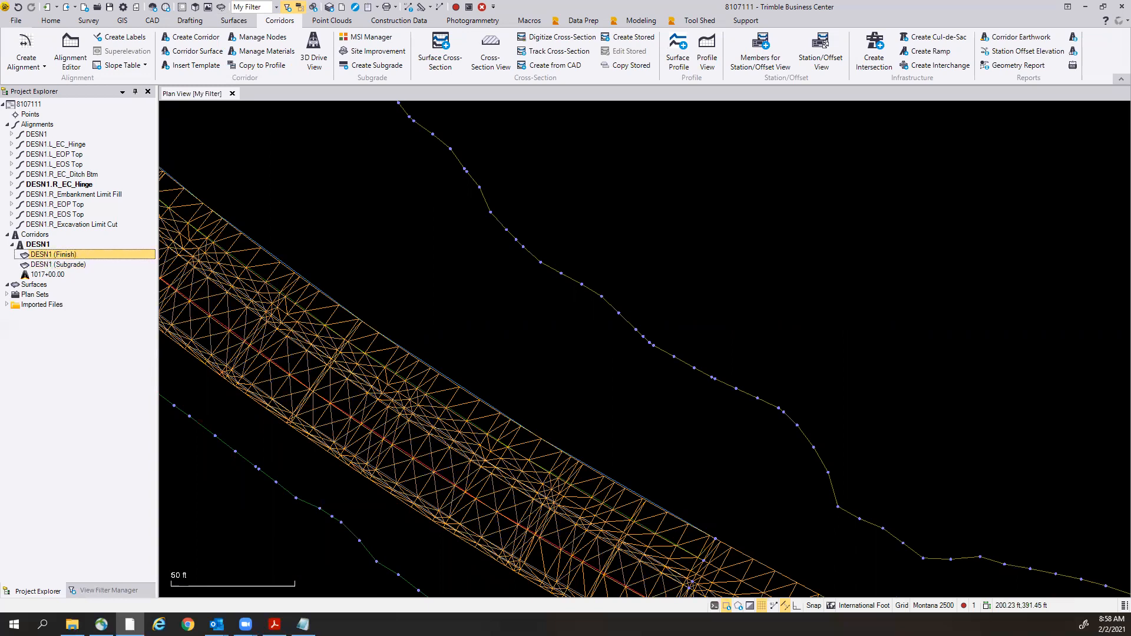
{"action": "scroll", "coordinate": [570, 384], "scroll_direction": "down", "scroll_amount": 4}
{"action": "middle_click_drag", "start_coordinate": [616, 222], "coordinate": [672, 310]}
{"action": "key", "text": "Escape"}
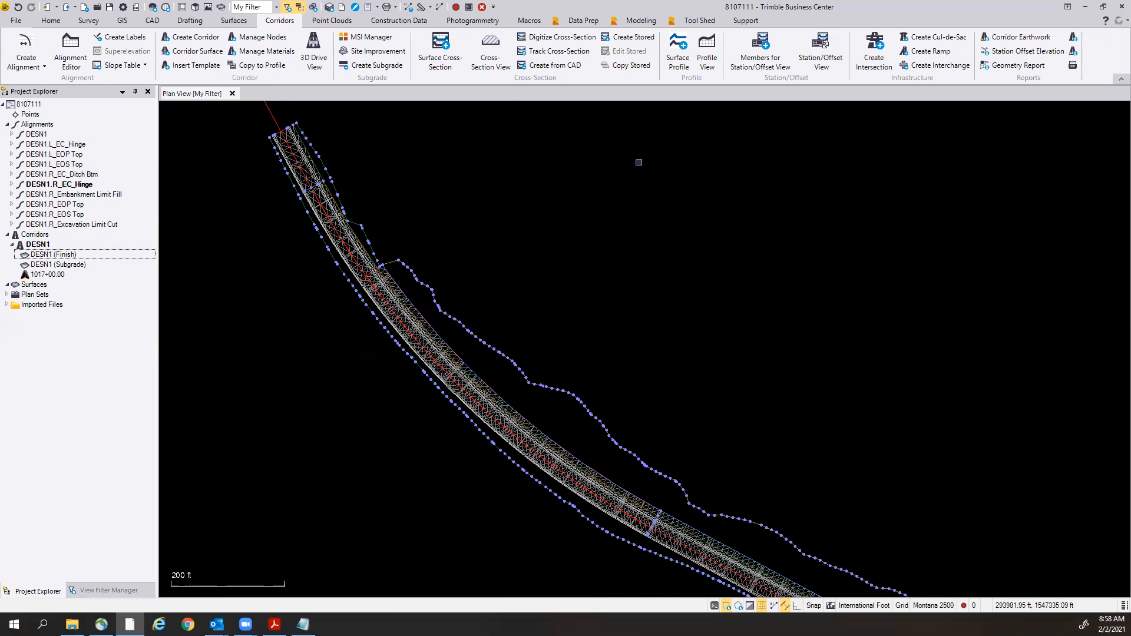
Start an export, browse the other format categories and return to the corridor format Trimble Access road RXL templates.
{"action": "left_click", "coordinate": [66, 9]}
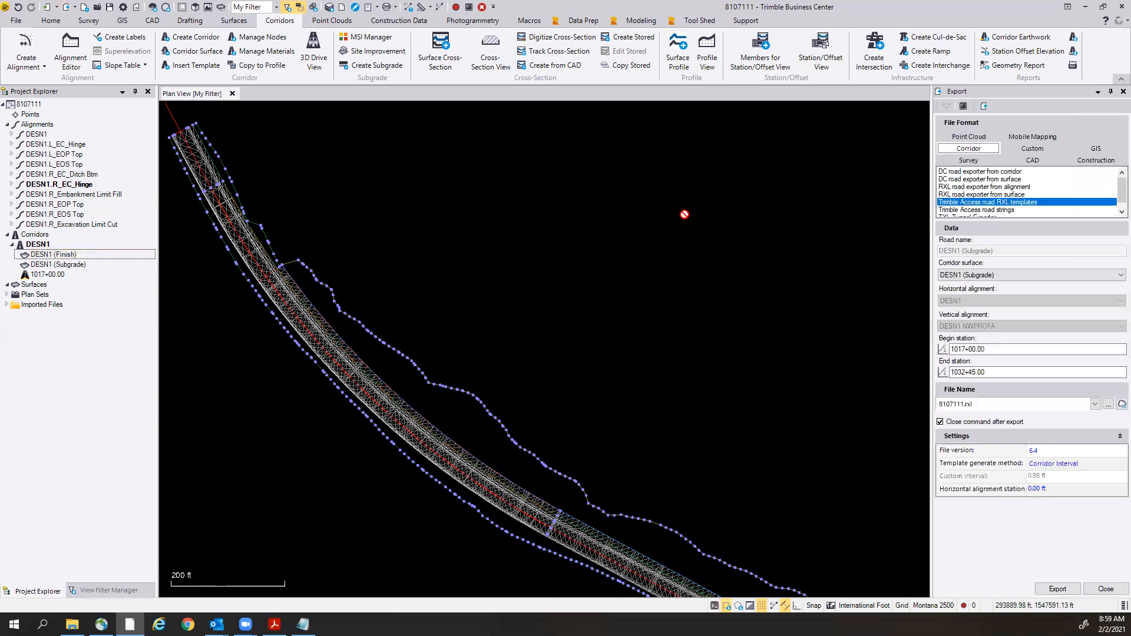
{"action": "left_click", "coordinate": [1042, 146]}
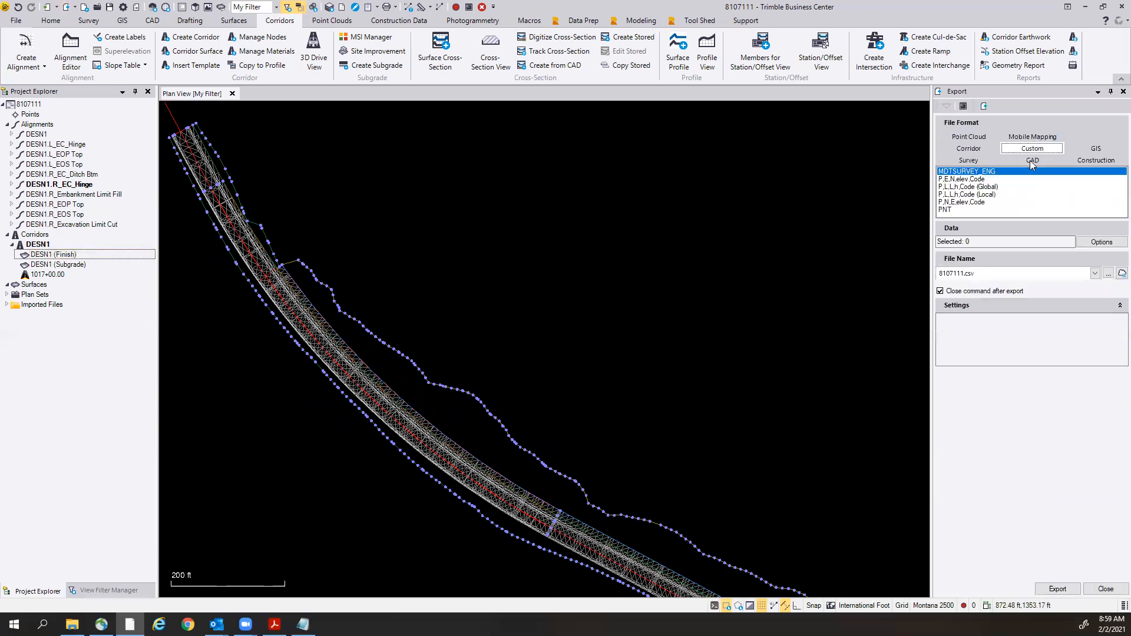
{"action": "left_click", "coordinate": [1030, 160]}
{"action": "left_click", "coordinate": [1097, 159]}
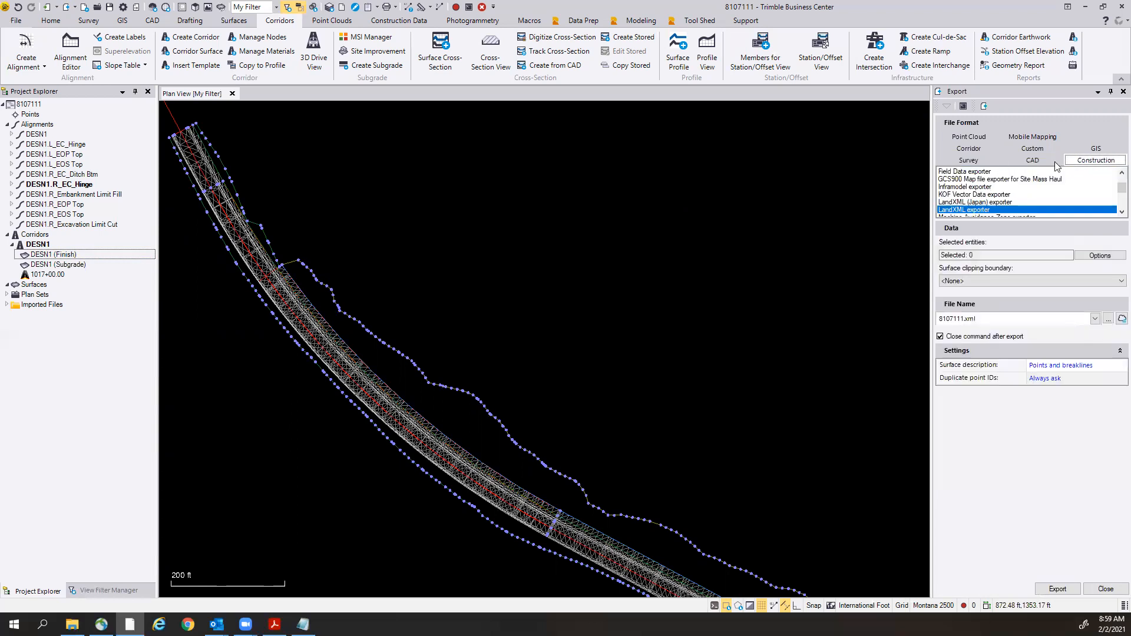
{"action": "left_click", "coordinate": [958, 163]}
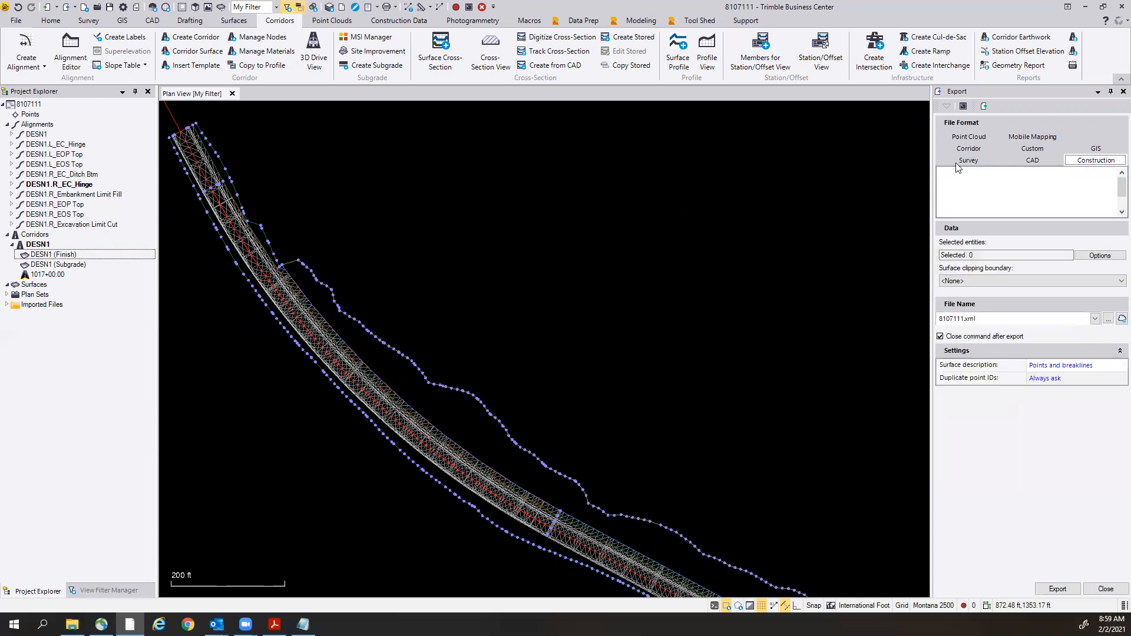
{"action": "left_click", "coordinate": [1019, 139]}
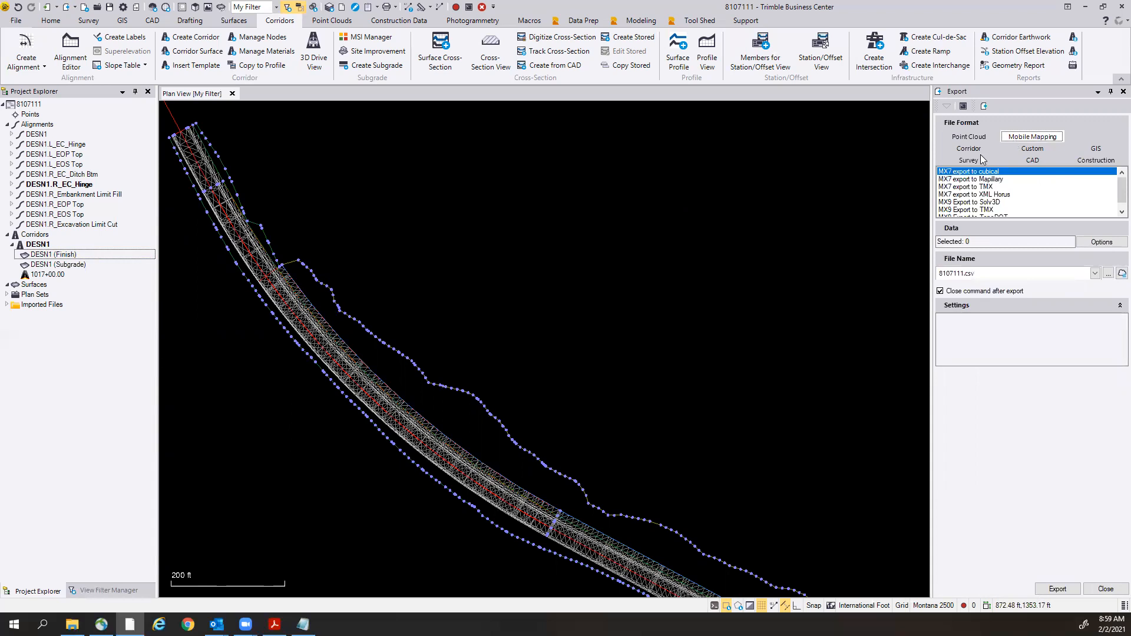
{"action": "left_click", "coordinate": [963, 147]}
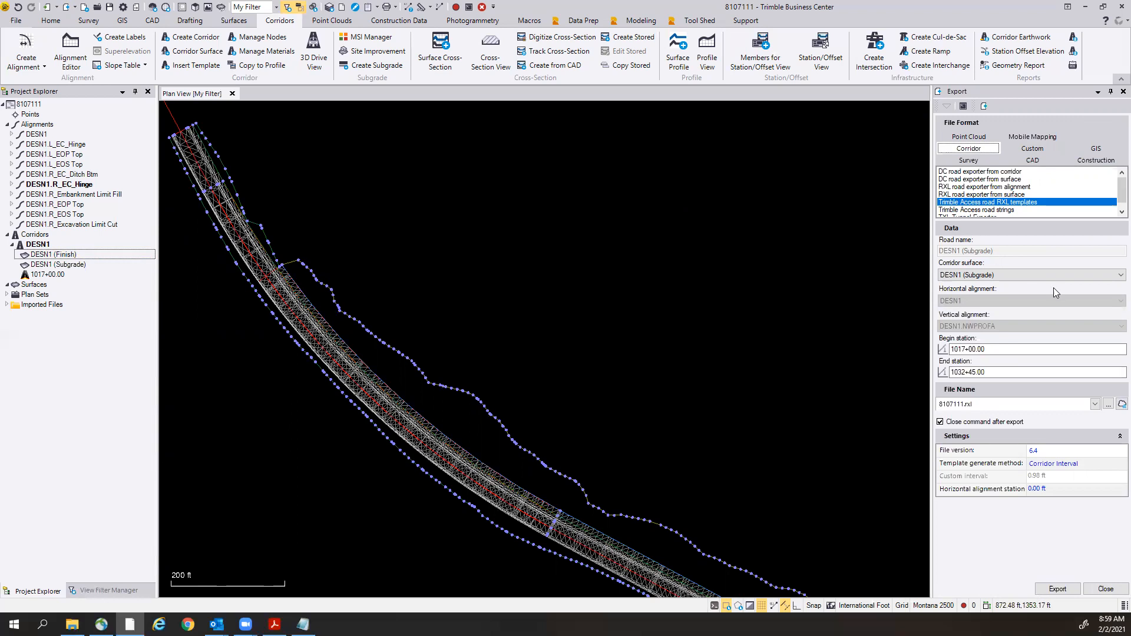
Choose DESN1 (Subgrade) as the corridor surface for the export and name the output file 8107Subgrade.rxl.
{"action": "left_click", "coordinate": [968, 277]}
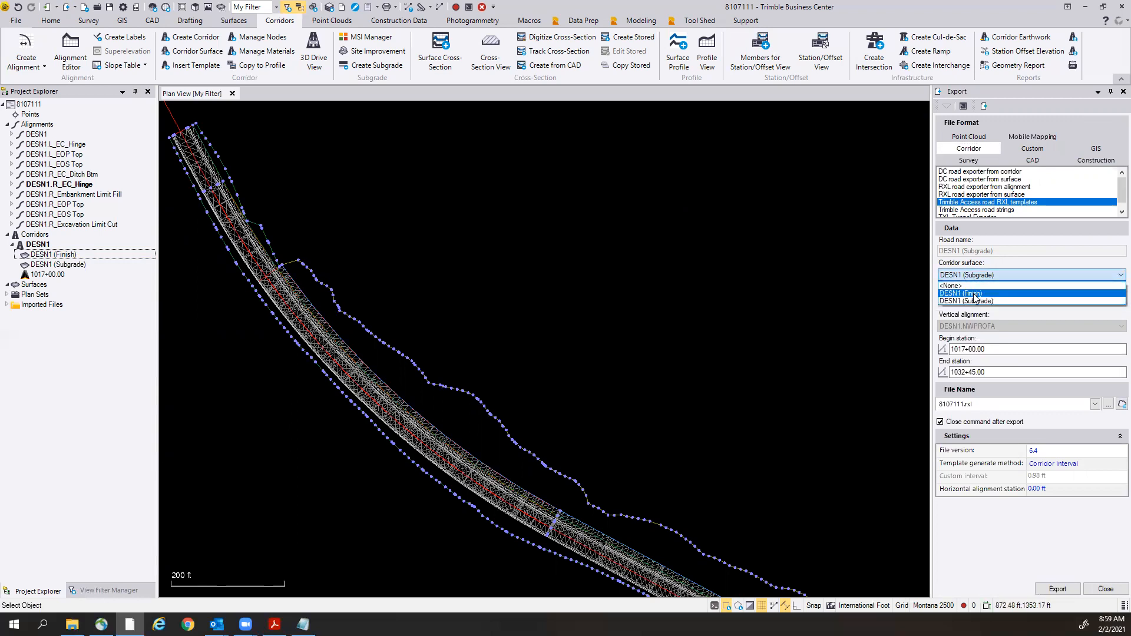
{"action": "left_click", "coordinate": [972, 301]}
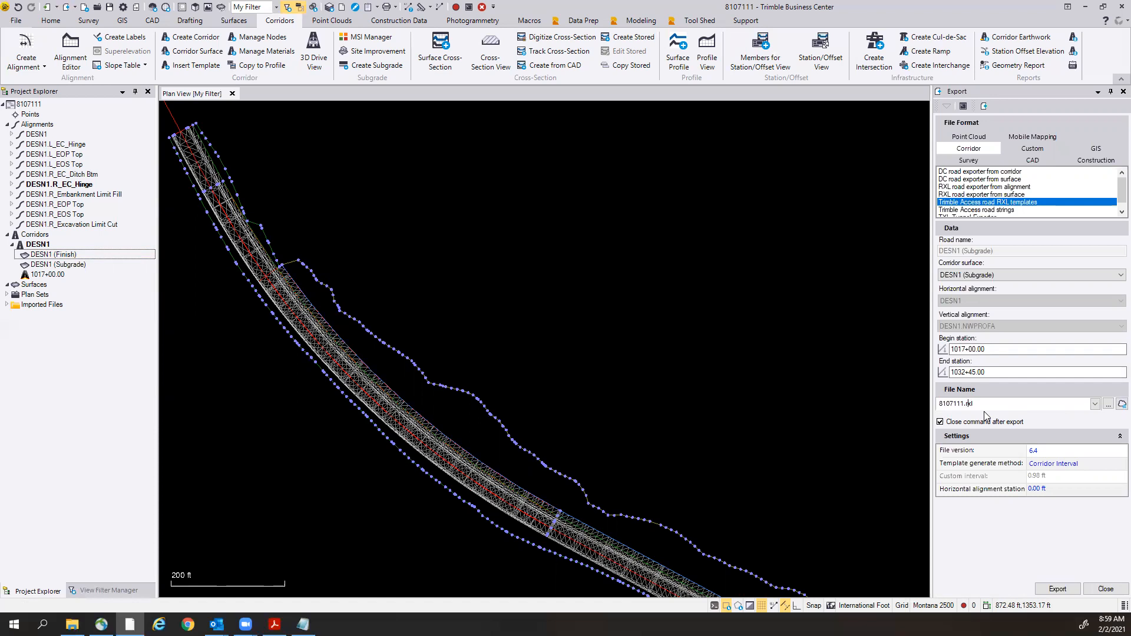
{"action": "key", "text": "BackSpace"}
{"action": "key", "text": "BackSpace"}
{"action": "key", "text": "BackSpace"}
{"action": "type", "text": "Subgrade"}
Export the road with file version 6.4, the Corridor Interval template method and a 50 ft horizontal alignment station interval.
{"action": "left_click", "coordinate": [1048, 455]}
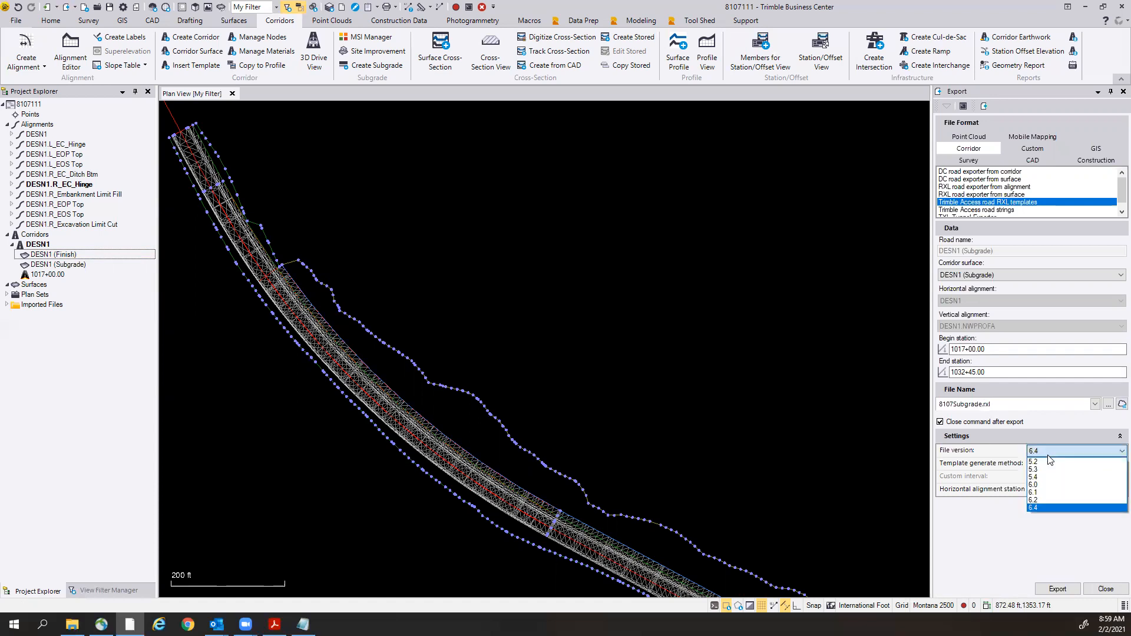
{"action": "left_click", "coordinate": [1048, 456]}
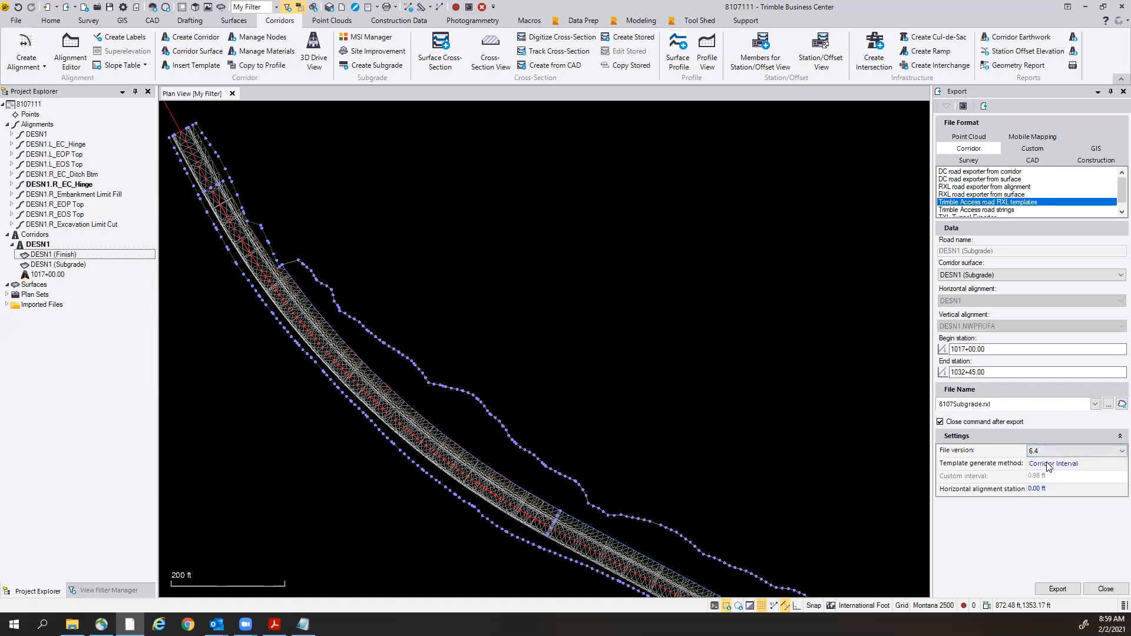
{"action": "left_click", "coordinate": [1049, 465]}
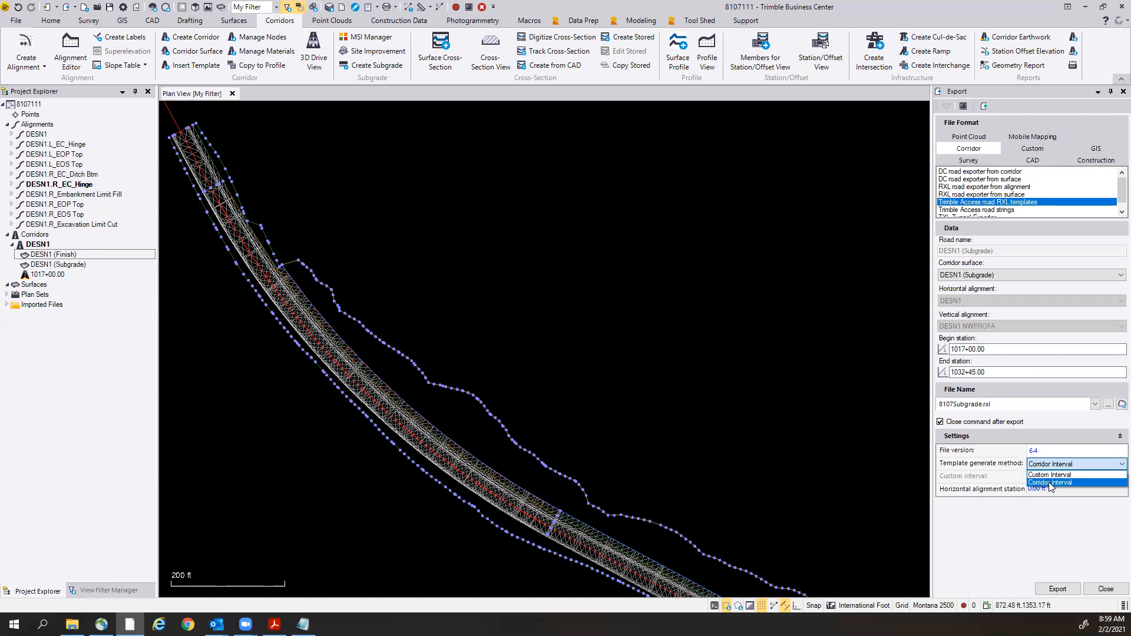
{"action": "left_click", "coordinate": [1050, 484]}
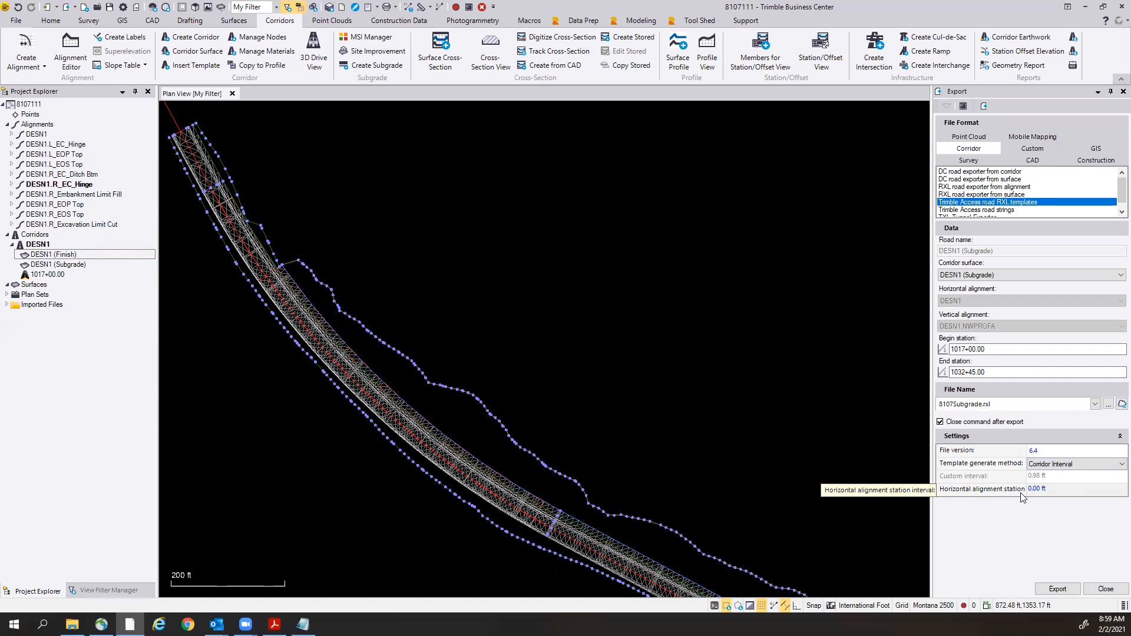
{"action": "left_click", "coordinate": [1055, 491]}
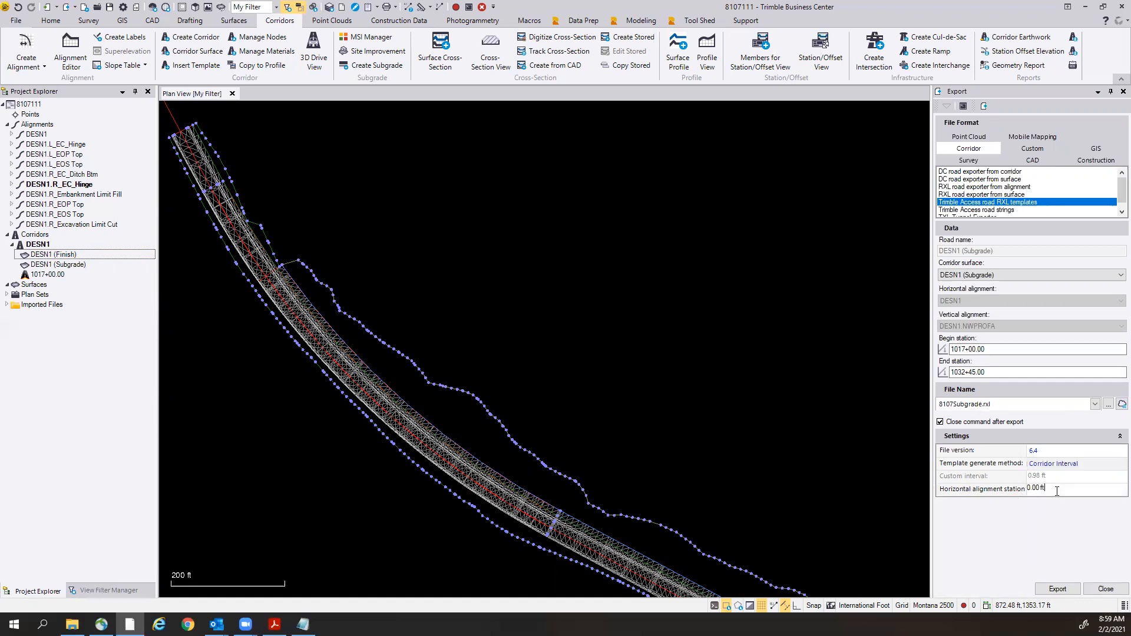
{"action": "left_click_drag", "start_coordinate": [1033, 492], "coordinate": [1005, 492]}
{"action": "type", "text": "50"}
{"action": "key", "text": "Tab"}
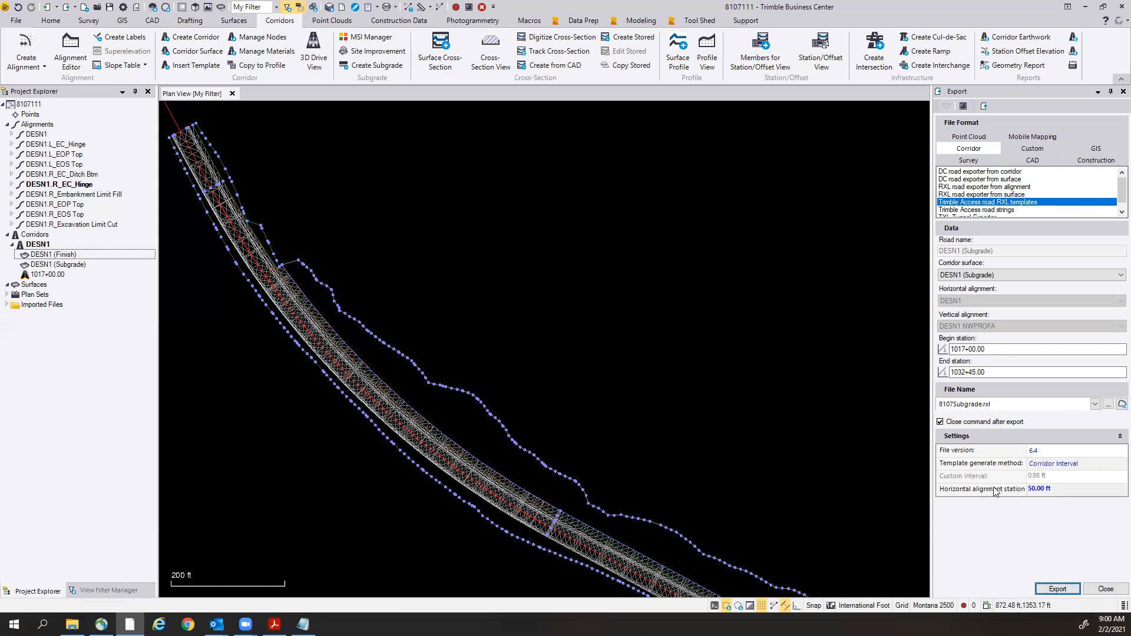
{"action": "left_click", "coordinate": [1054, 587]}
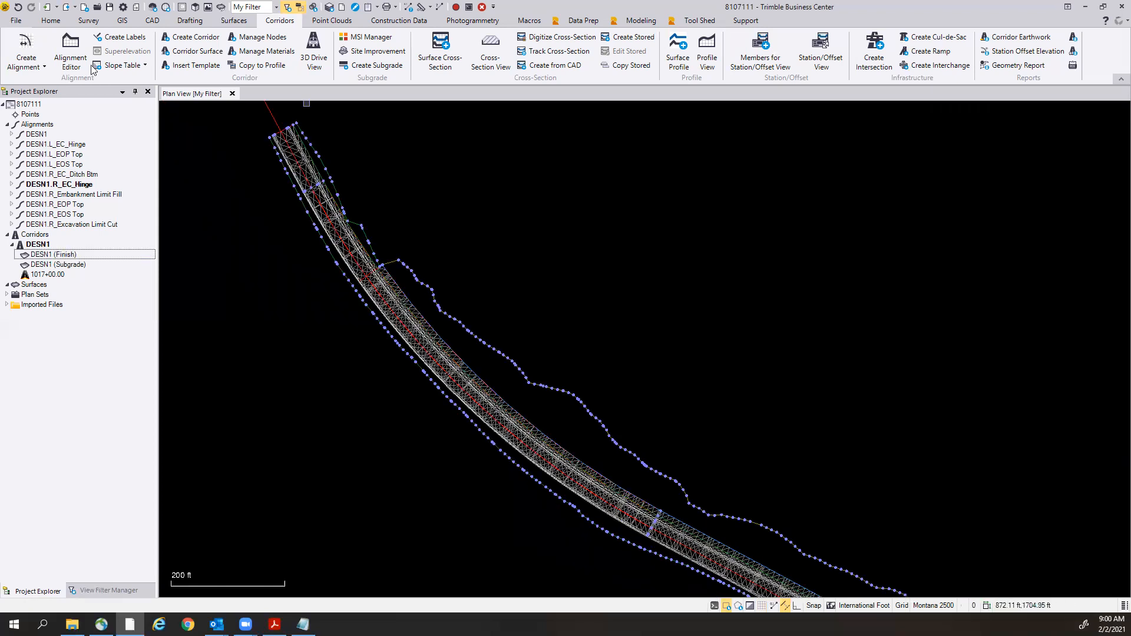
Export the DESN1 (Finish) corridor surface as Trimble Access road RXL templates to the file 8107Finish.rxl.
{"action": "left_click", "coordinate": [66, 8]}
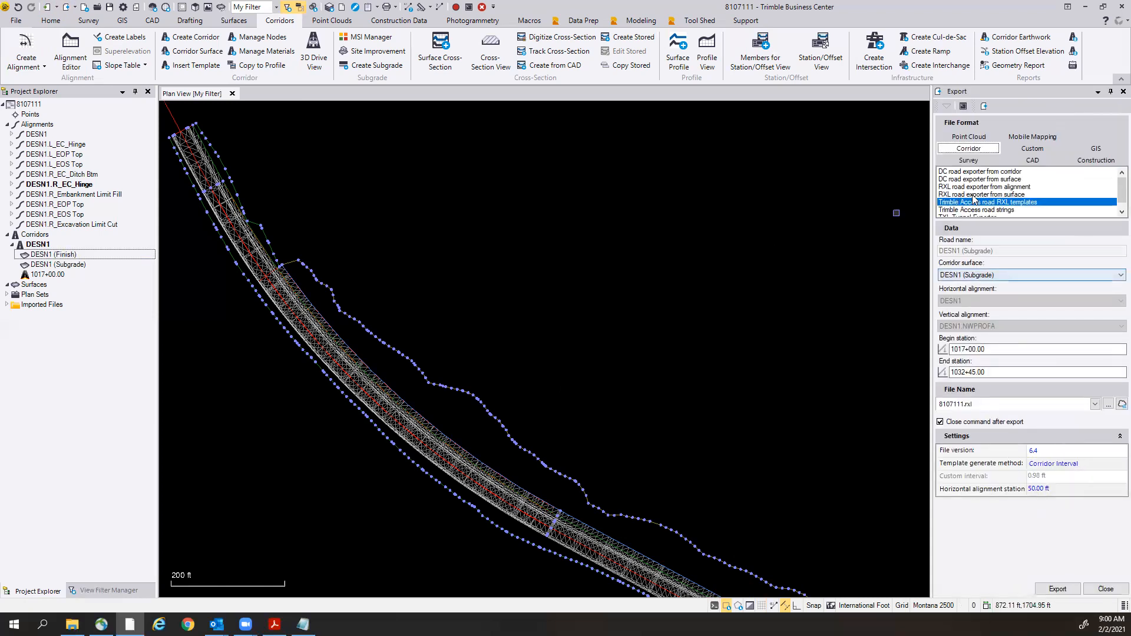
{"action": "left_click", "coordinate": [981, 275]}
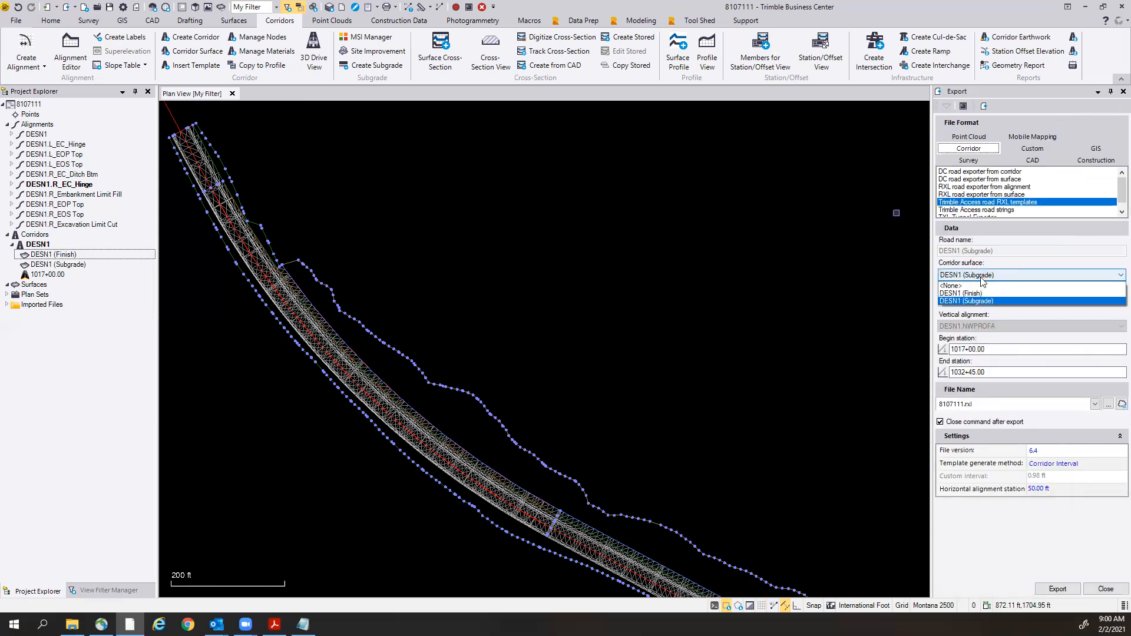
{"action": "left_click", "coordinate": [981, 286]}
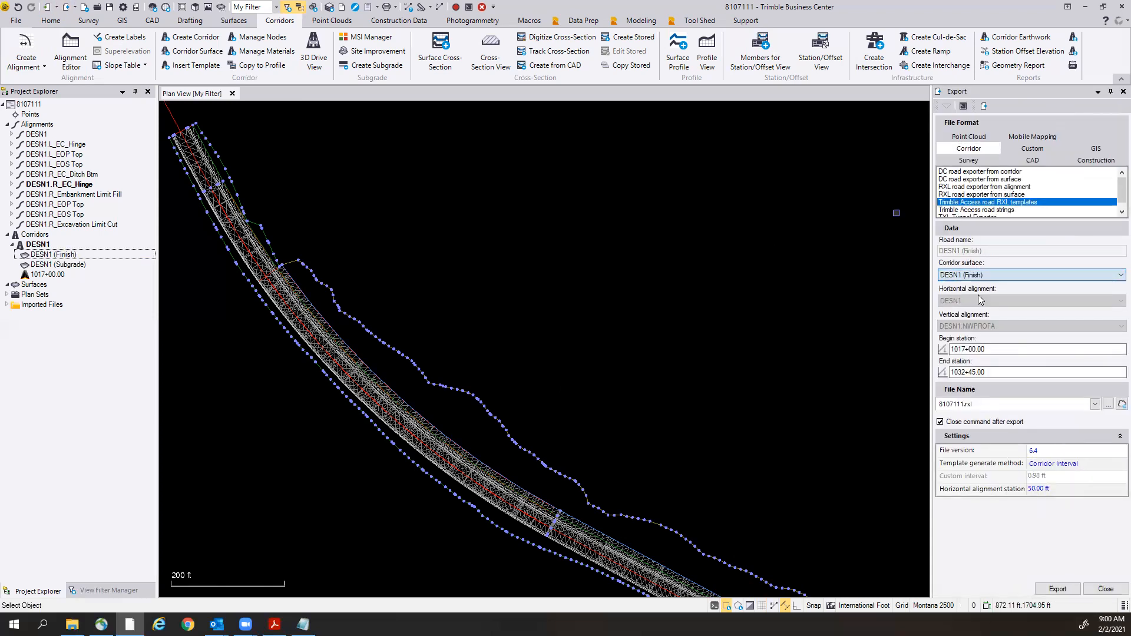
{"action": "left_click", "coordinate": [964, 404]}
{"action": "key", "text": "BackSpace"}
{"action": "key", "text": "BackSpace"}
{"action": "key", "text": "BackSpace"}
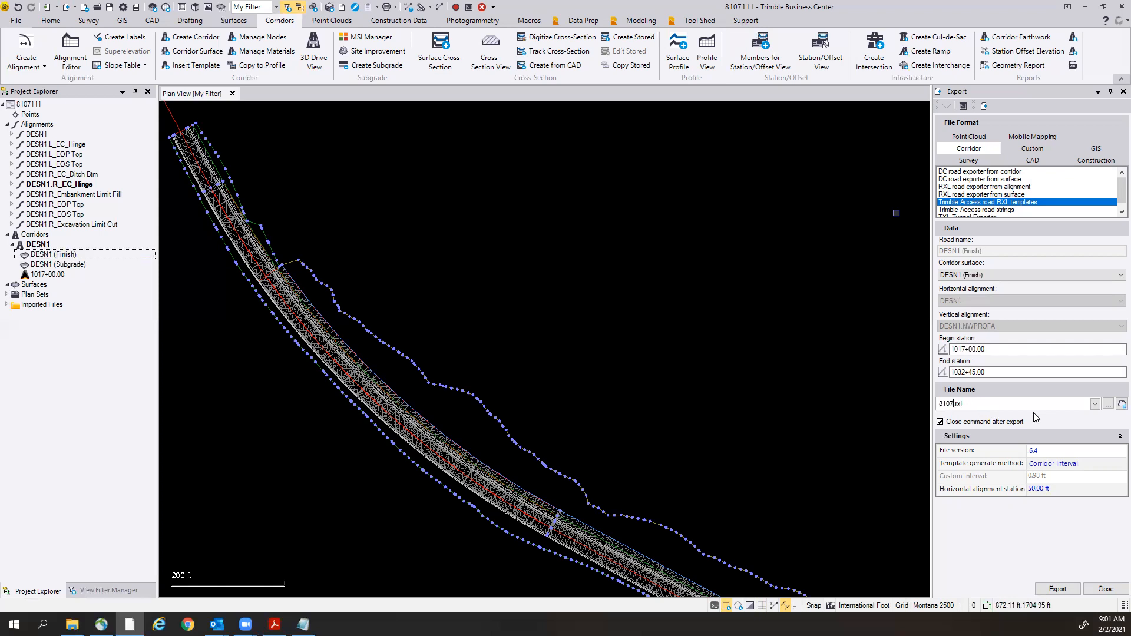
{"action": "type", "text": "Finish"}
{"action": "left_click", "coordinate": [1056, 590]}
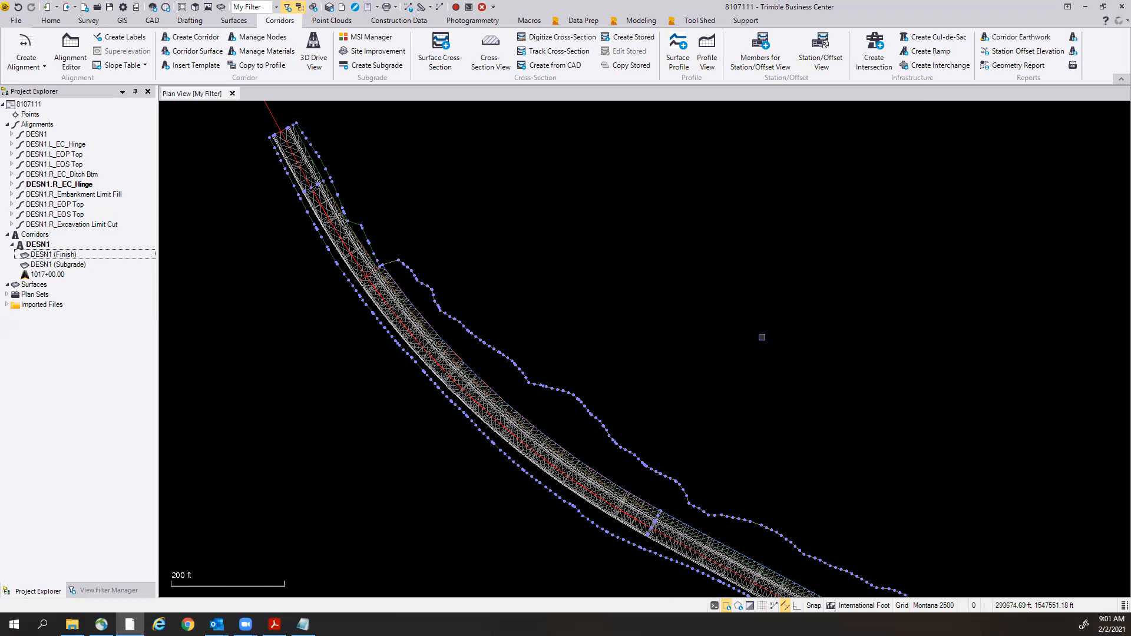
Minimize the project, move the control folder window clear of the notes file, and open a blank workbook in Excel.
{"action": "left_click", "coordinate": [1087, 7]}
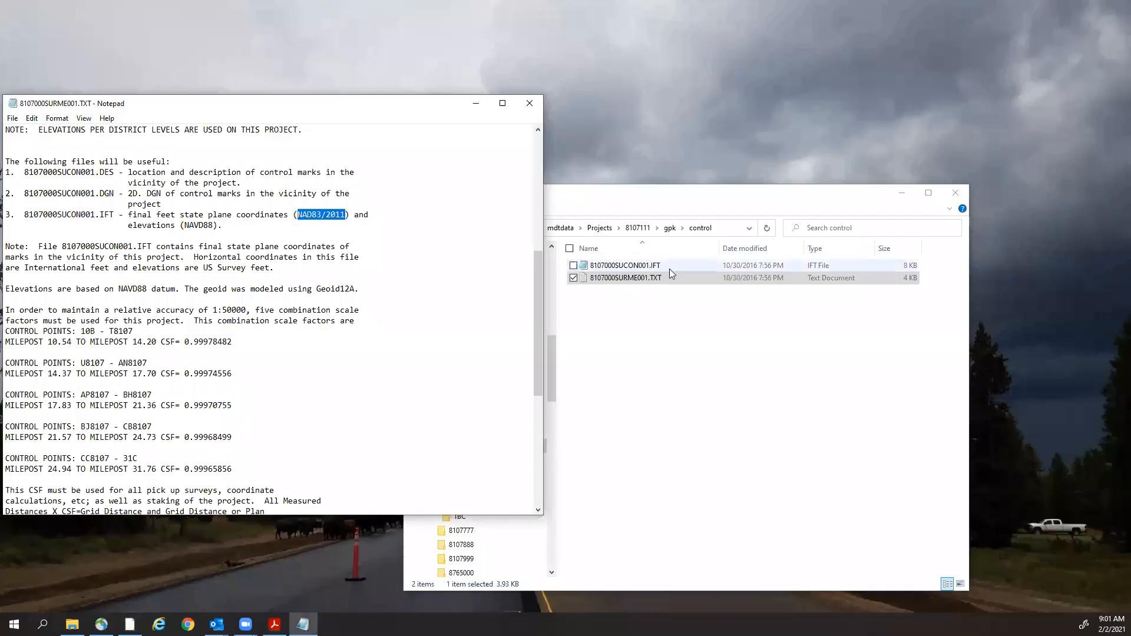
{"action": "left_click", "coordinate": [661, 200]}
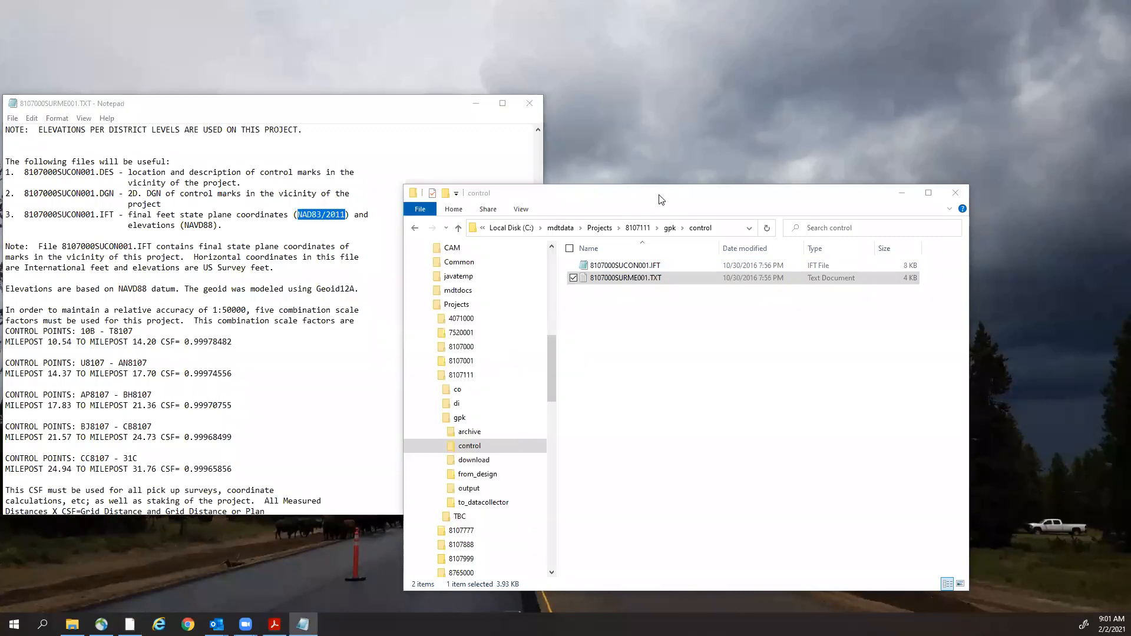
{"action": "left_click_drag", "start_coordinate": [659, 196], "coordinate": [814, 30]}
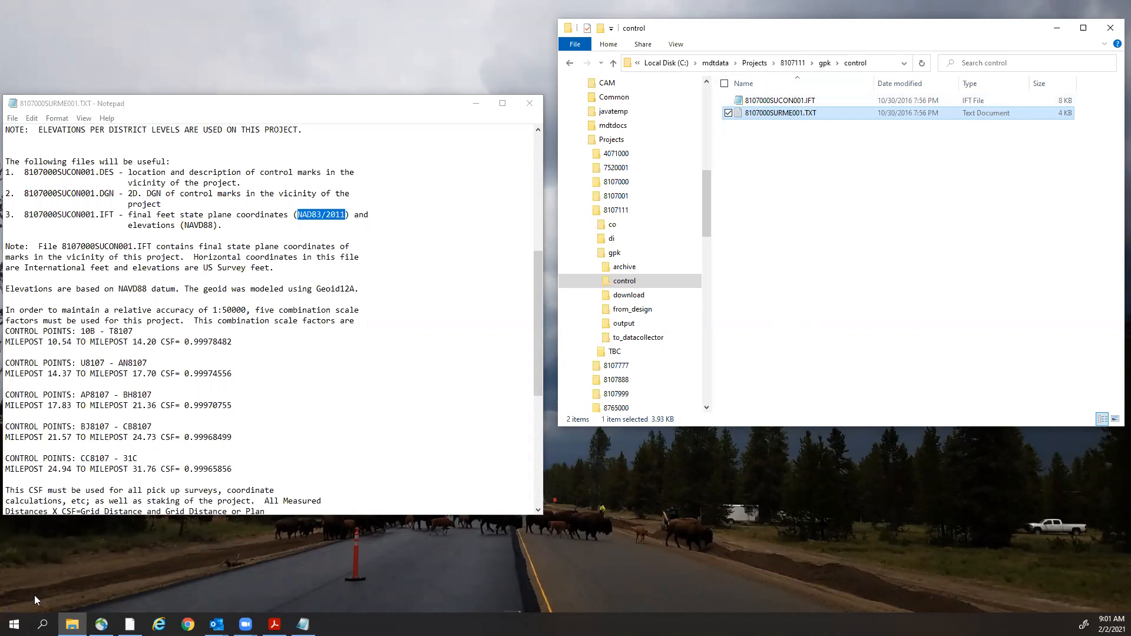
{"action": "left_click", "coordinate": [15, 624]}
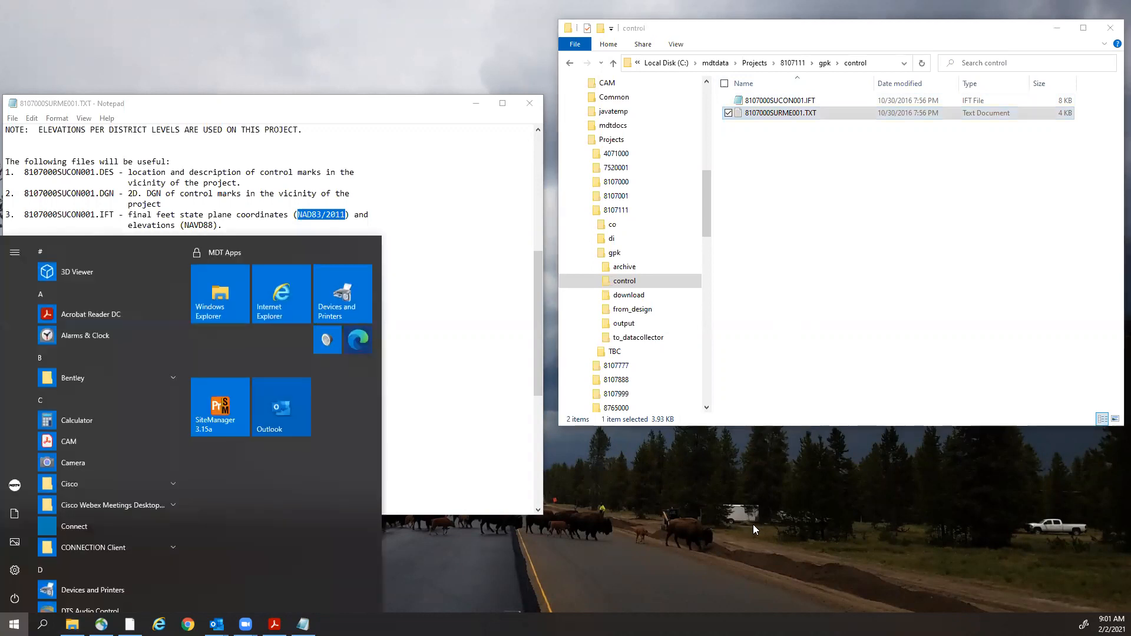
{"action": "type", "text": "ex"}
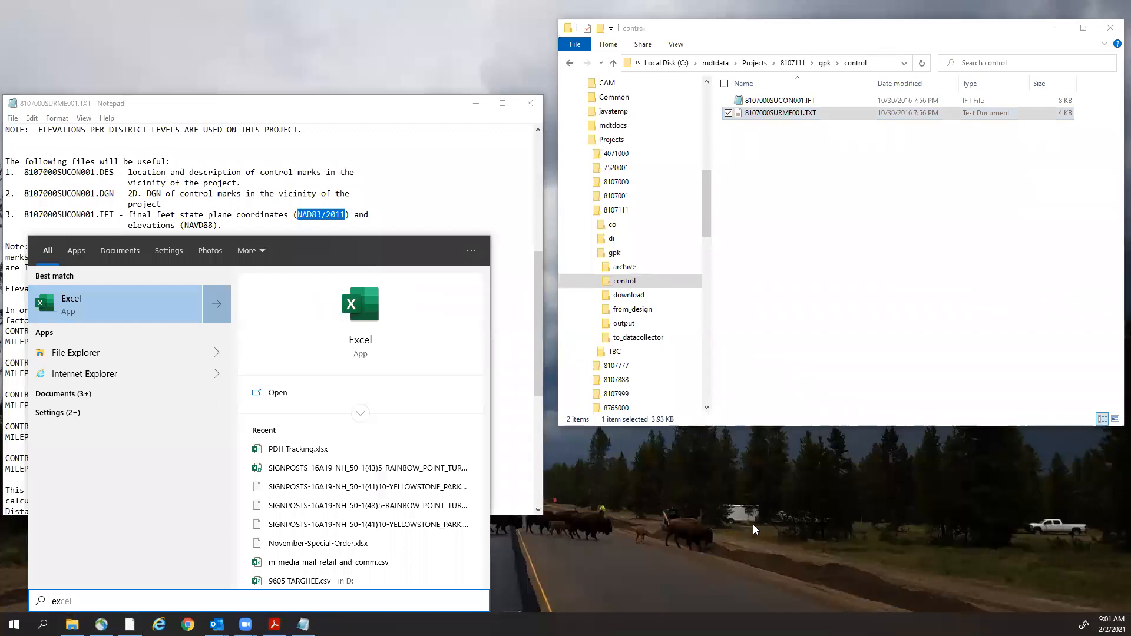
{"action": "left_click", "coordinate": [144, 304]}
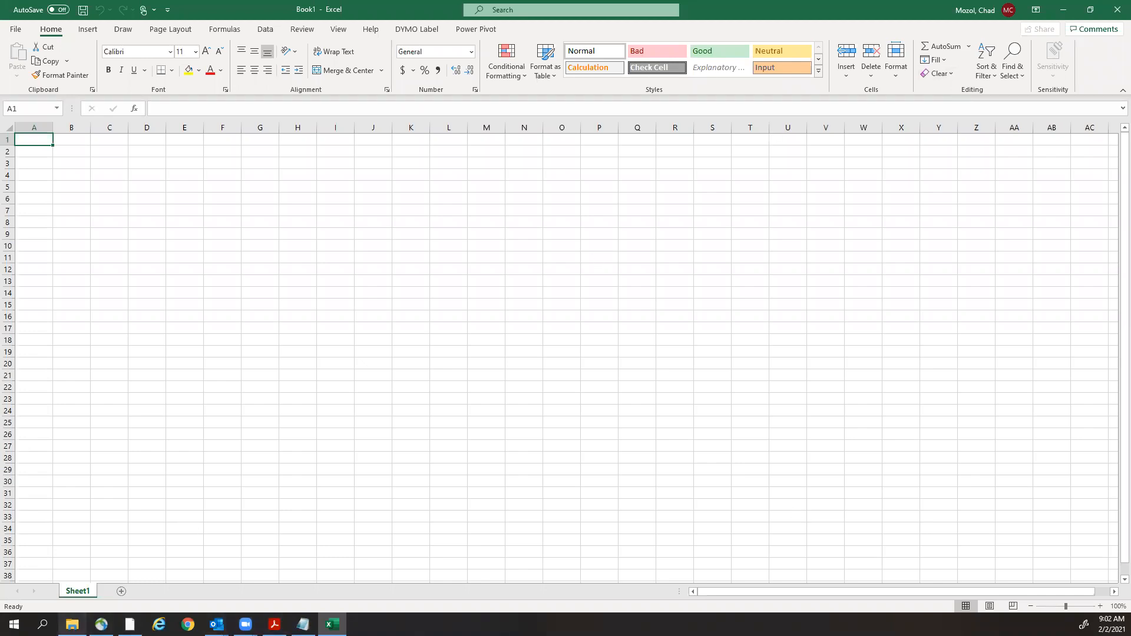
Open 8107000SUCON001.IFT from the control folder and look through its scale factors and control point table.
{"action": "left_click", "coordinate": [72, 624]}
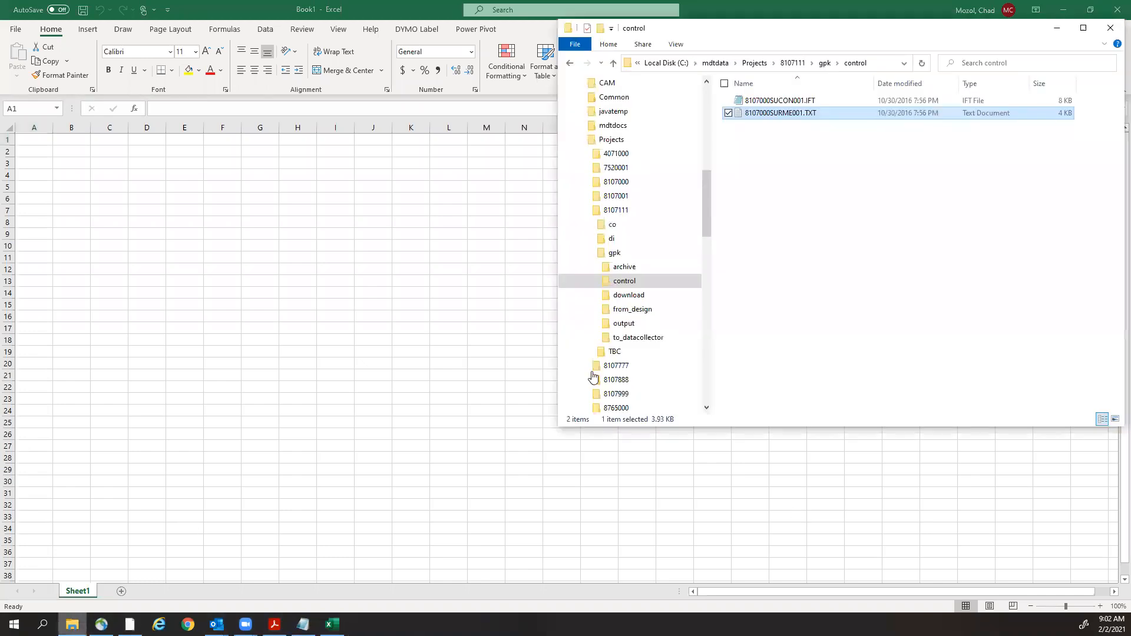
{"action": "left_click", "coordinate": [780, 102]}
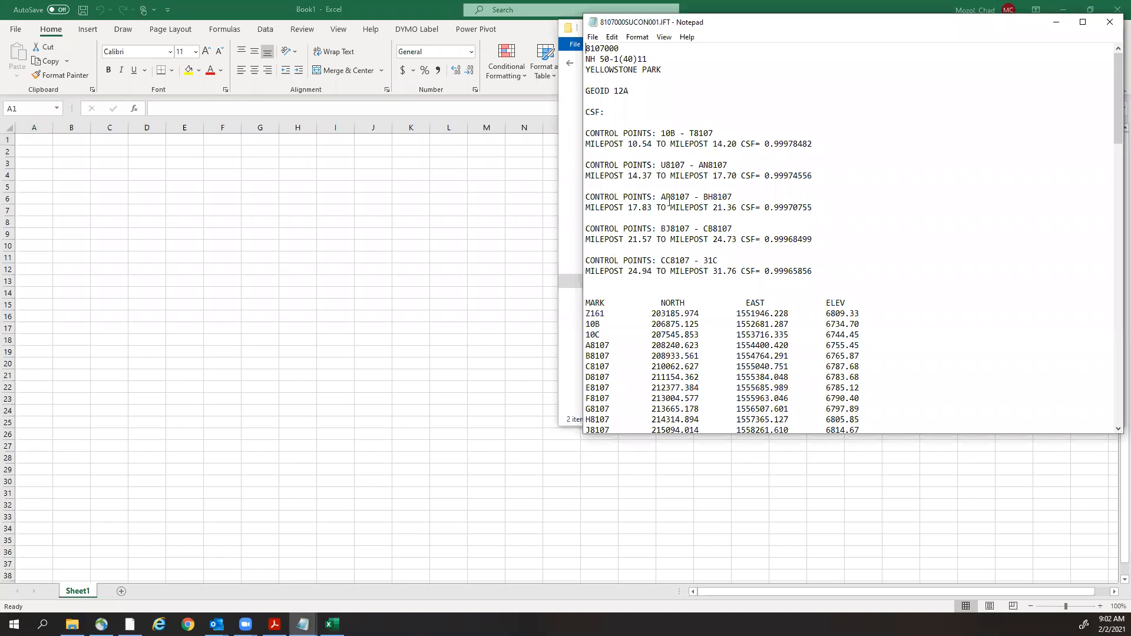
{"action": "scroll", "coordinate": [669, 202], "scroll_direction": "down", "scroll_amount": 3}
{"action": "scroll", "coordinate": [670, 203], "scroll_direction": "up", "scroll_amount": 3}
{"action": "scroll", "coordinate": [669, 202], "scroll_direction": "down", "scroll_amount": 7}
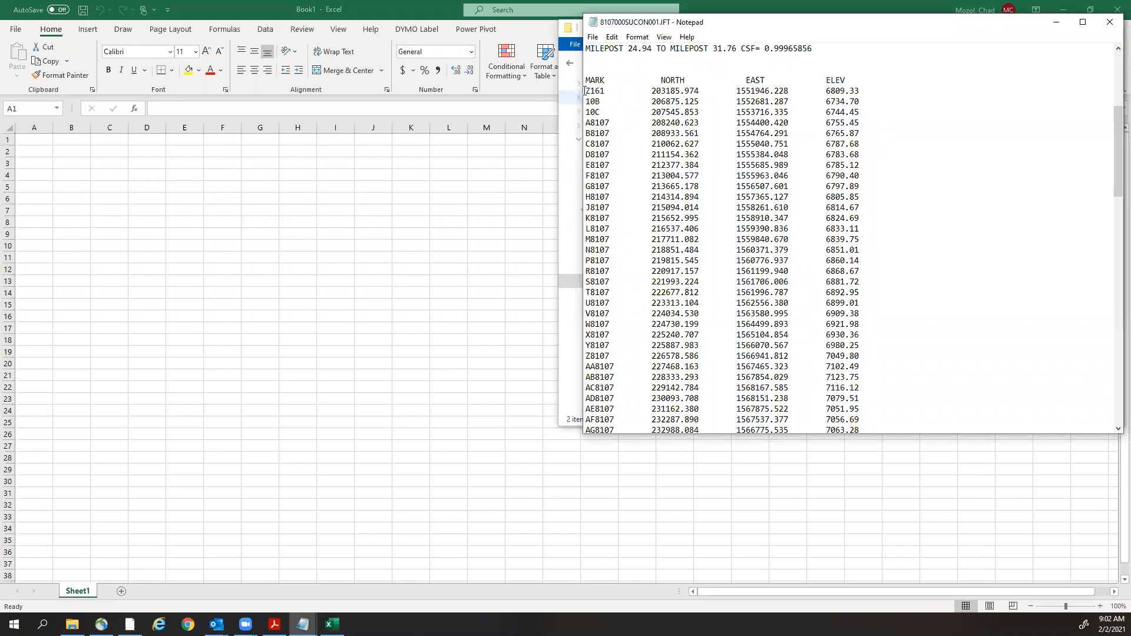
{"action": "scroll", "coordinate": [707, 159], "scroll_direction": "up", "scroll_amount": 7}
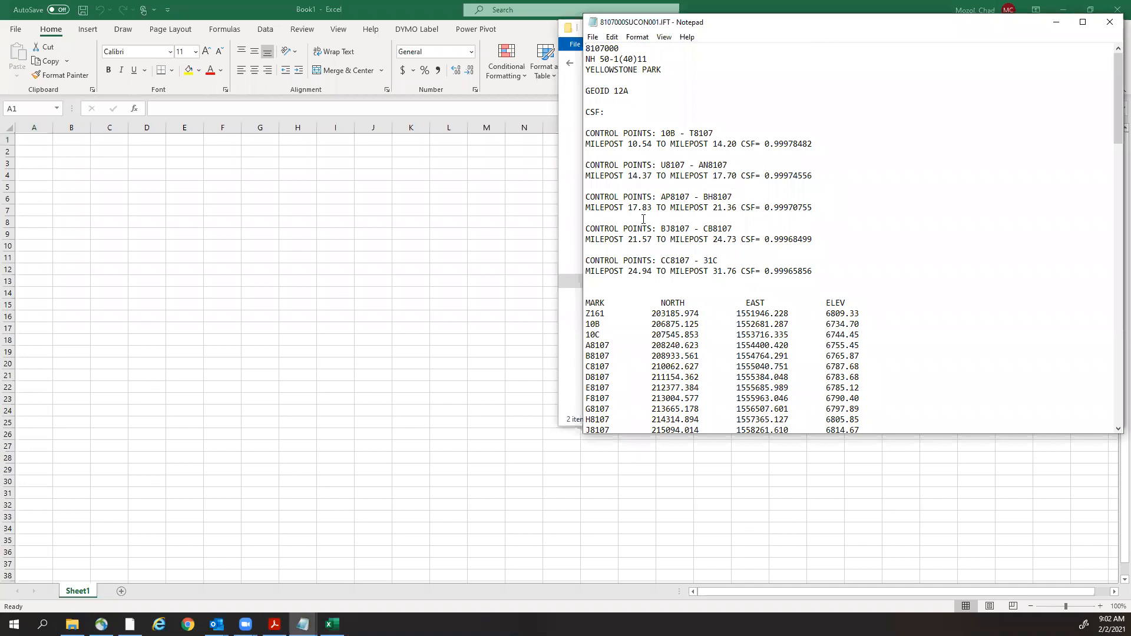
{"action": "scroll", "coordinate": [643, 218], "scroll_direction": "down", "scroll_amount": 15}
{"action": "scroll", "coordinate": [592, 282], "scroll_direction": "up", "scroll_amount": 14}
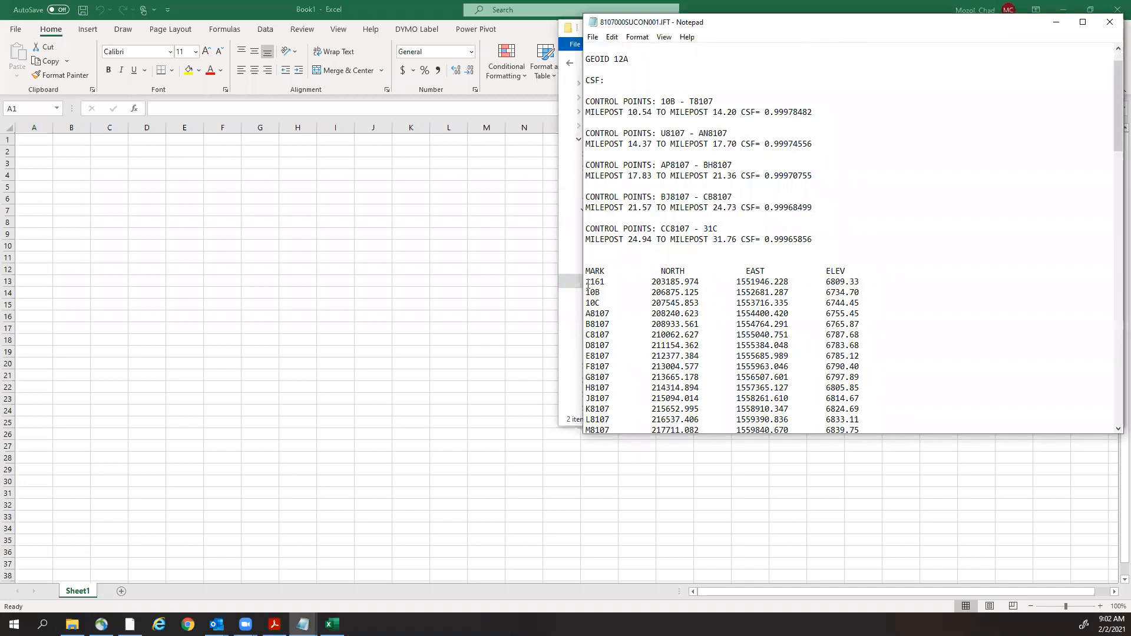
Copy the control point rows from Z161 through 31C in 8107000SUCON001.IFT and paste them into the blank Excel sheet at cell A1.
{"action": "left_click_drag", "start_coordinate": [586, 281], "coordinate": [879, 356]}
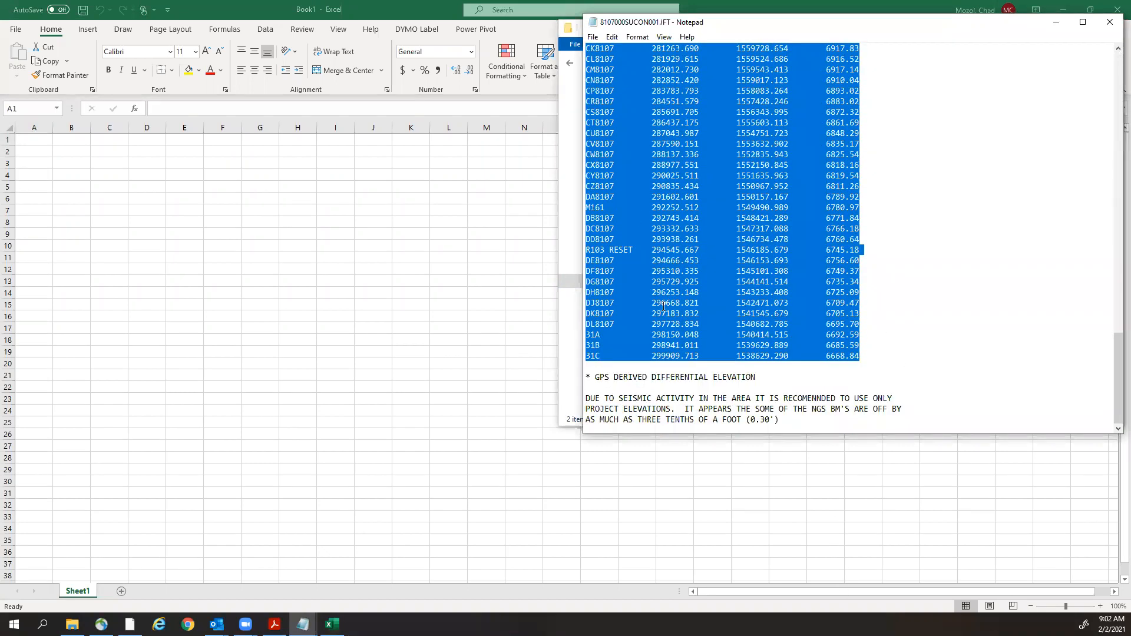
{"action": "right_click", "coordinate": [663, 249]}
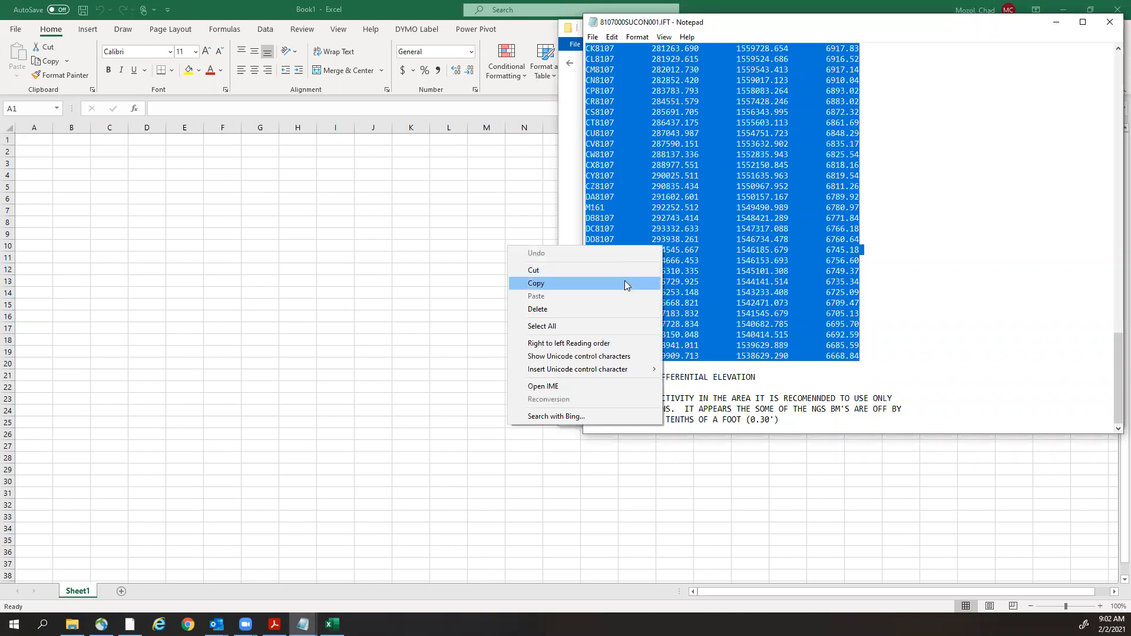
{"action": "left_click", "coordinate": [625, 283]}
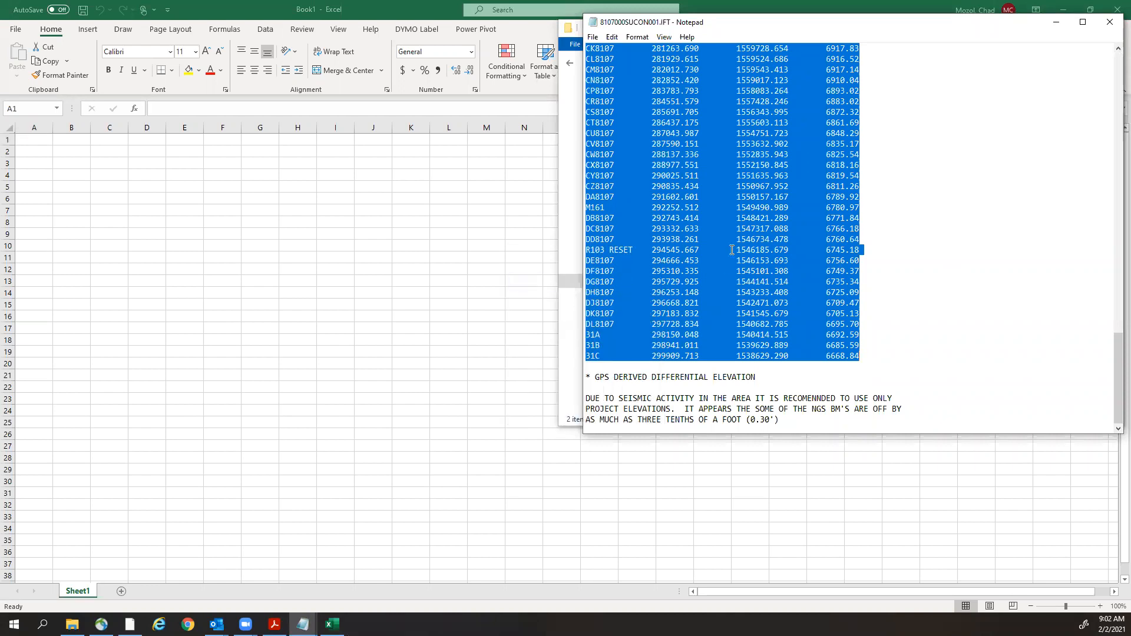
{"action": "left_click_drag", "start_coordinate": [1114, 389], "coordinate": [1114, 239]}
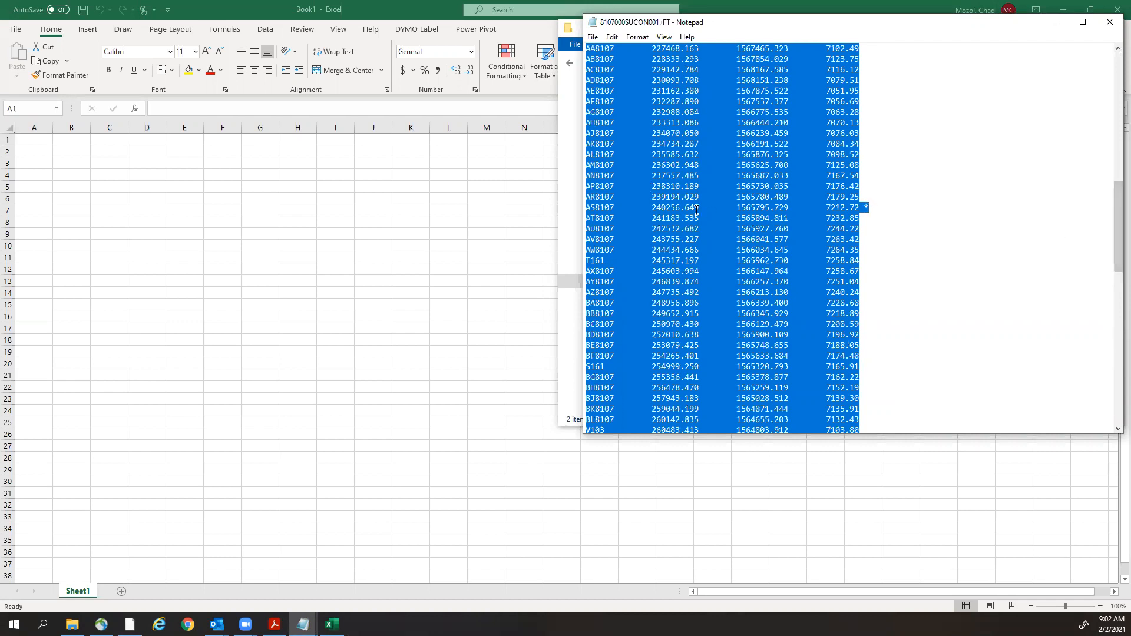
{"action": "left_click_drag", "start_coordinate": [1115, 206], "coordinate": [1111, 392]}
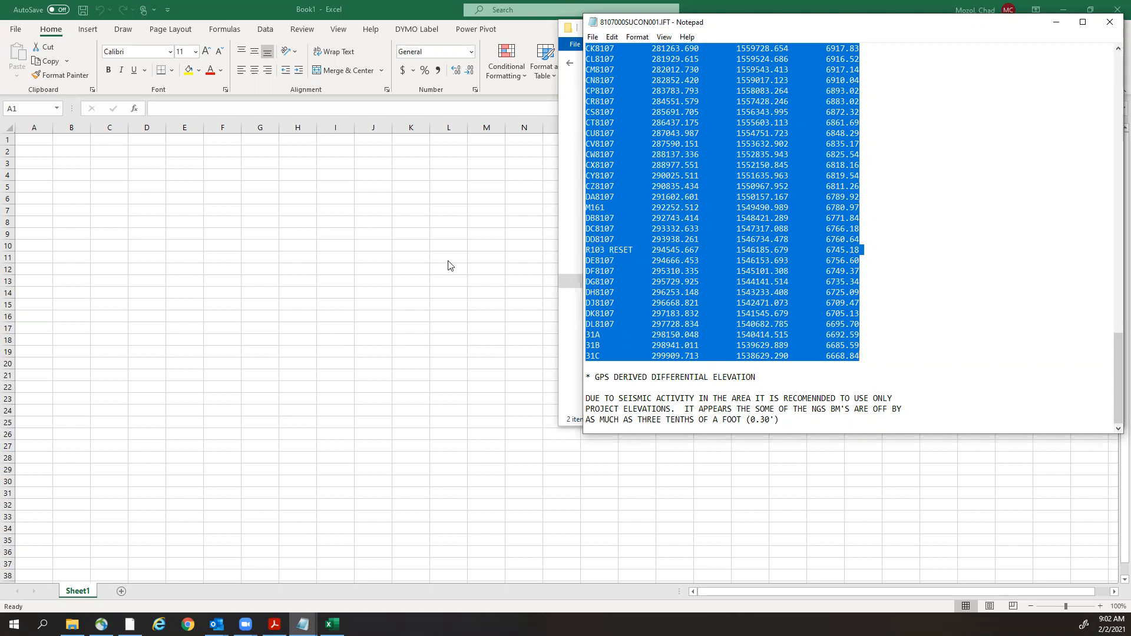
{"action": "left_click", "coordinate": [35, 144]}
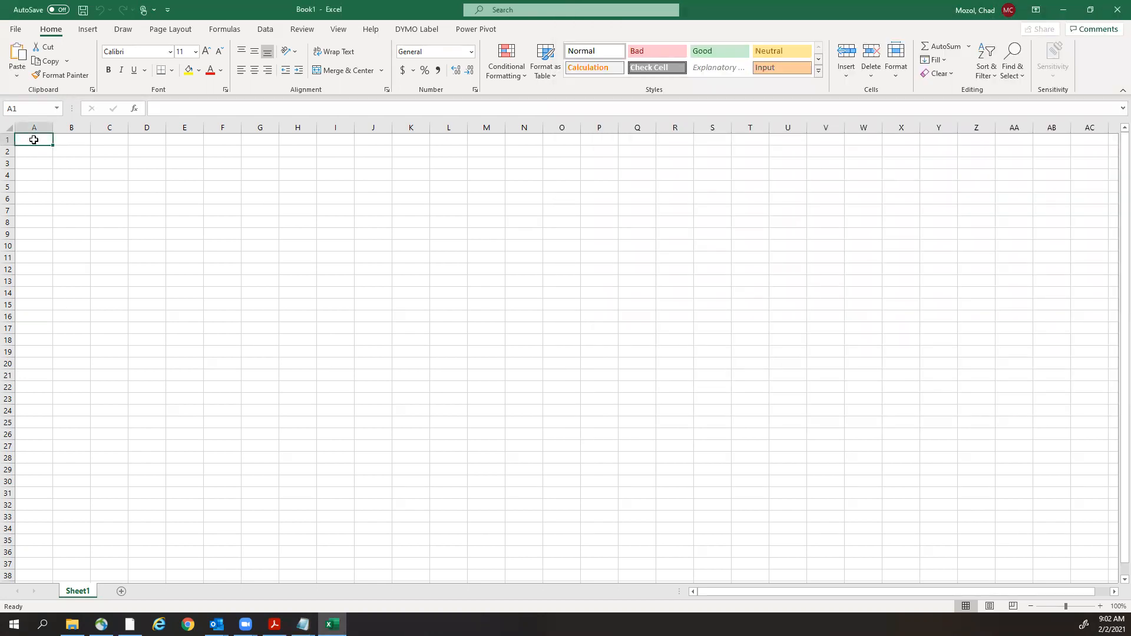
{"action": "right_click", "coordinate": [34, 140]}
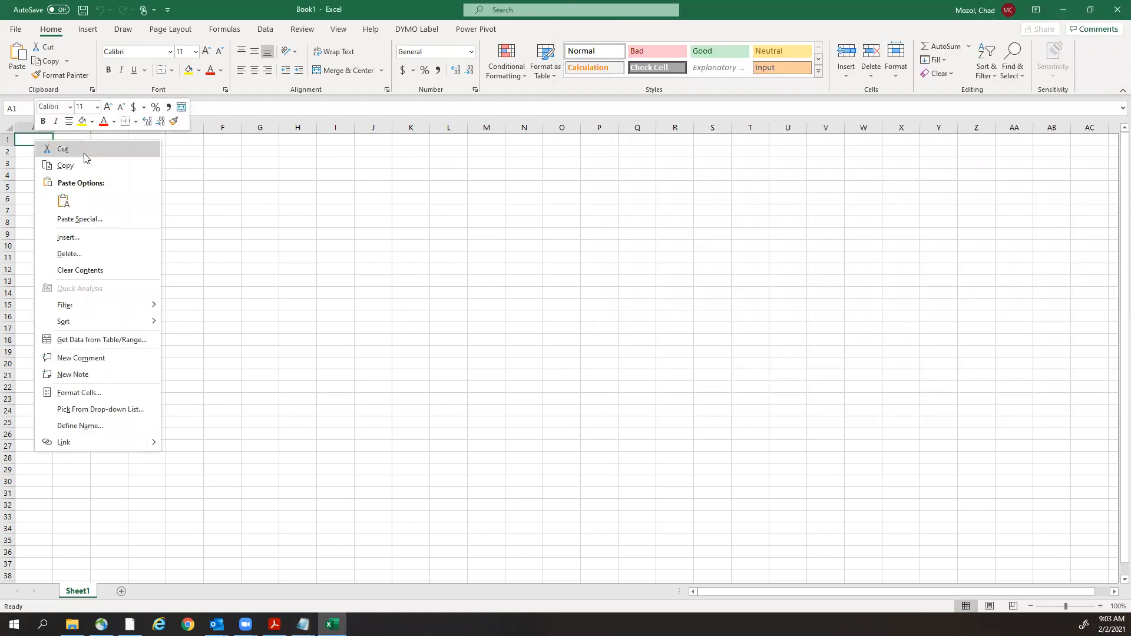
{"action": "left_click", "coordinate": [64, 202]}
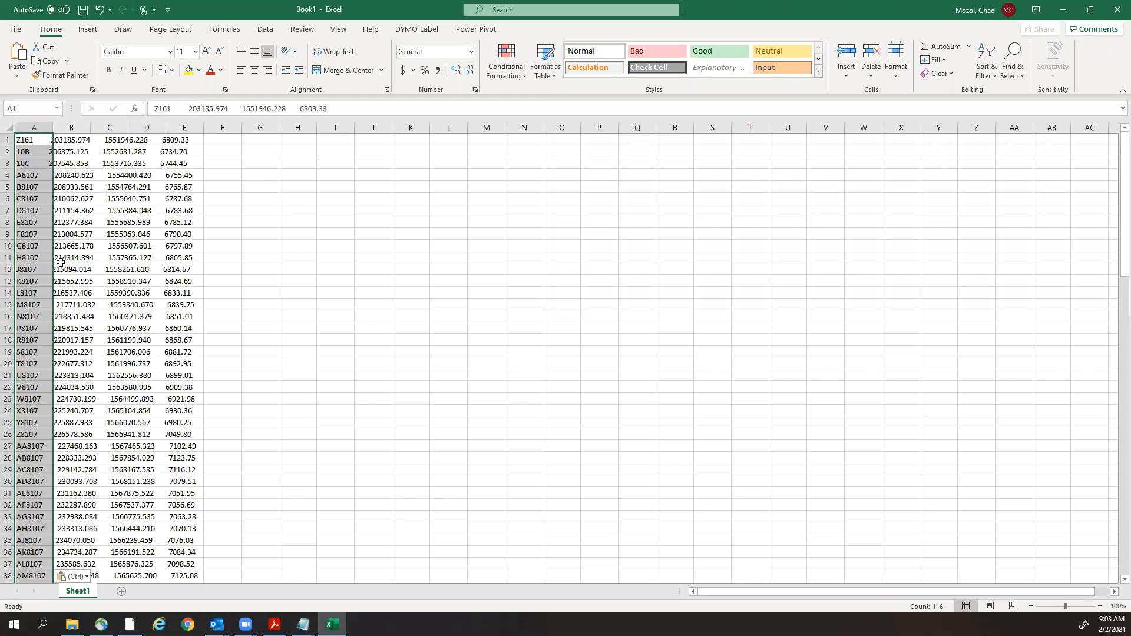
Remove the trailing asterisk from the AS8107 control point entry in cell A42.
{"action": "scroll", "coordinate": [27, 281], "scroll_direction": "down", "scroll_amount": 4}
{"action": "scroll", "coordinate": [28, 281], "scroll_direction": "down", "scroll_amount": 6}
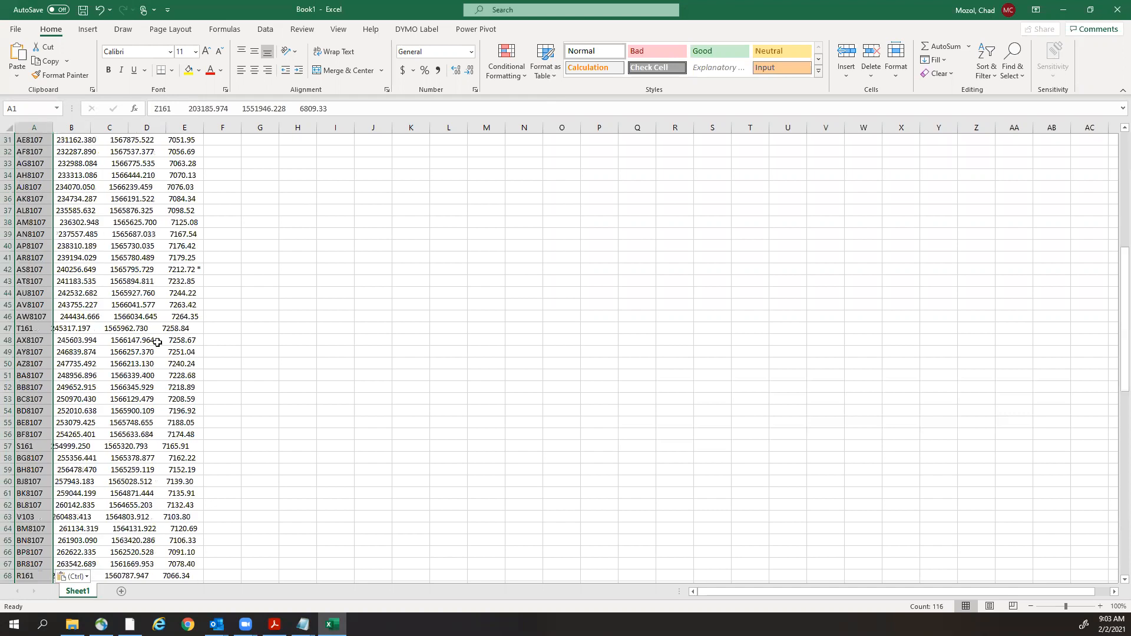
{"action": "left_click", "coordinate": [42, 269]}
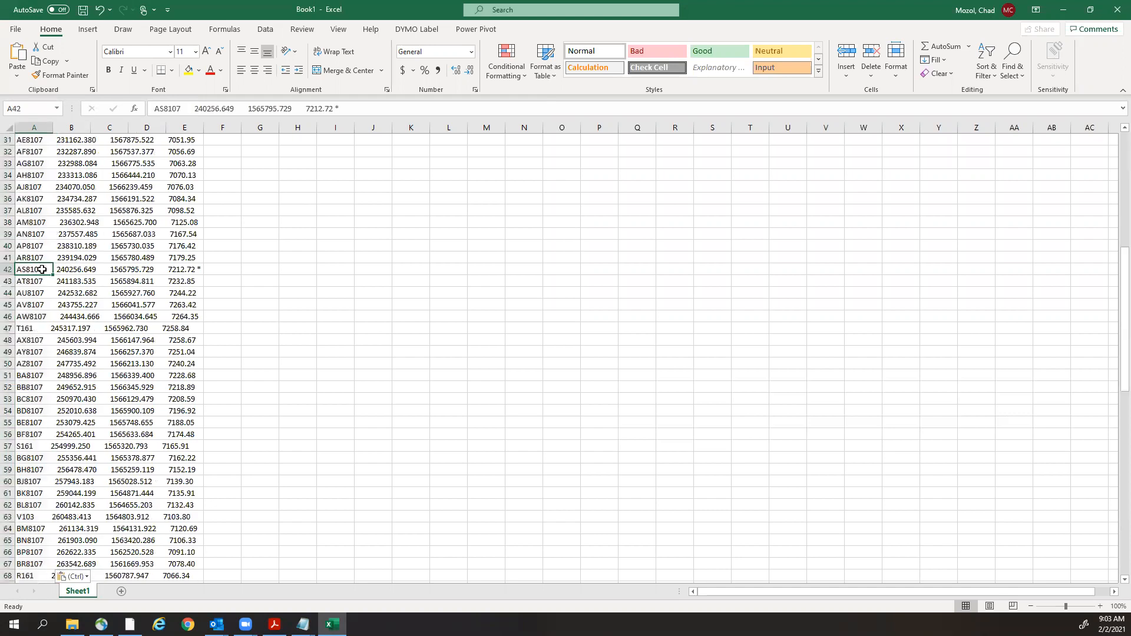
{"action": "left_click", "coordinate": [357, 109]}
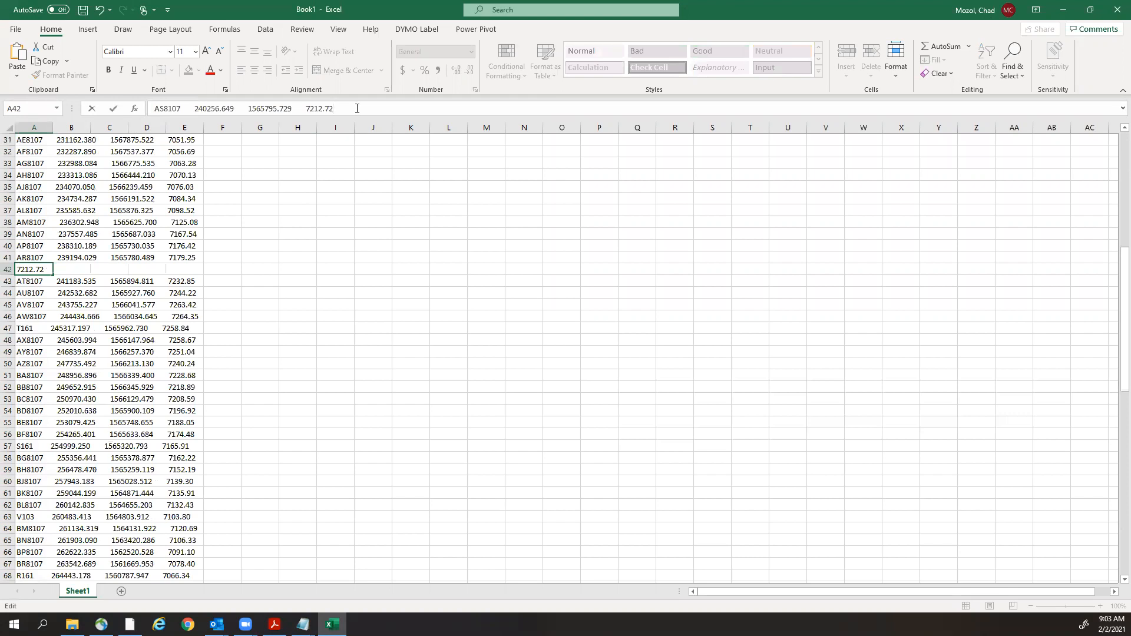
Commit the AS8107 entry in cell A42, and remove the space from the point name R103 RESET in cell A106.
{"action": "key", "text": "Return"}
{"action": "scroll", "coordinate": [109, 298], "scroll_direction": "down", "scroll_amount": 15}
{"action": "scroll", "coordinate": [109, 301], "scroll_direction": "down", "scroll_amount": 7}
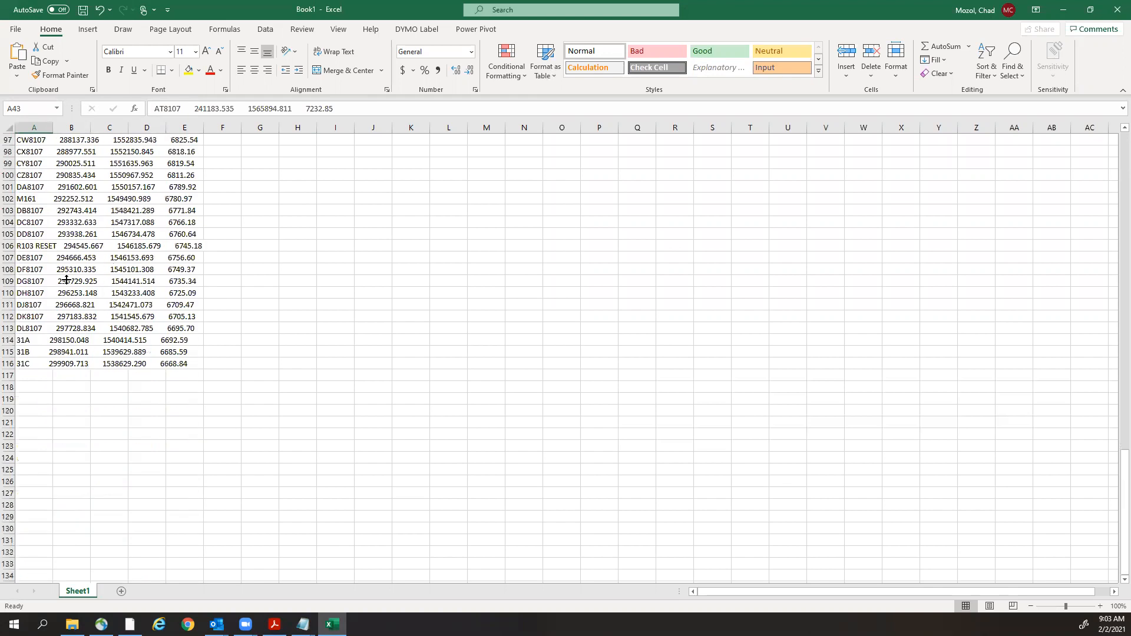
{"action": "left_click", "coordinate": [35, 246]}
{"action": "left_click", "coordinate": [175, 109]}
{"action": "key", "text": "BackSpace"}
{"action": "key", "text": "Return"}
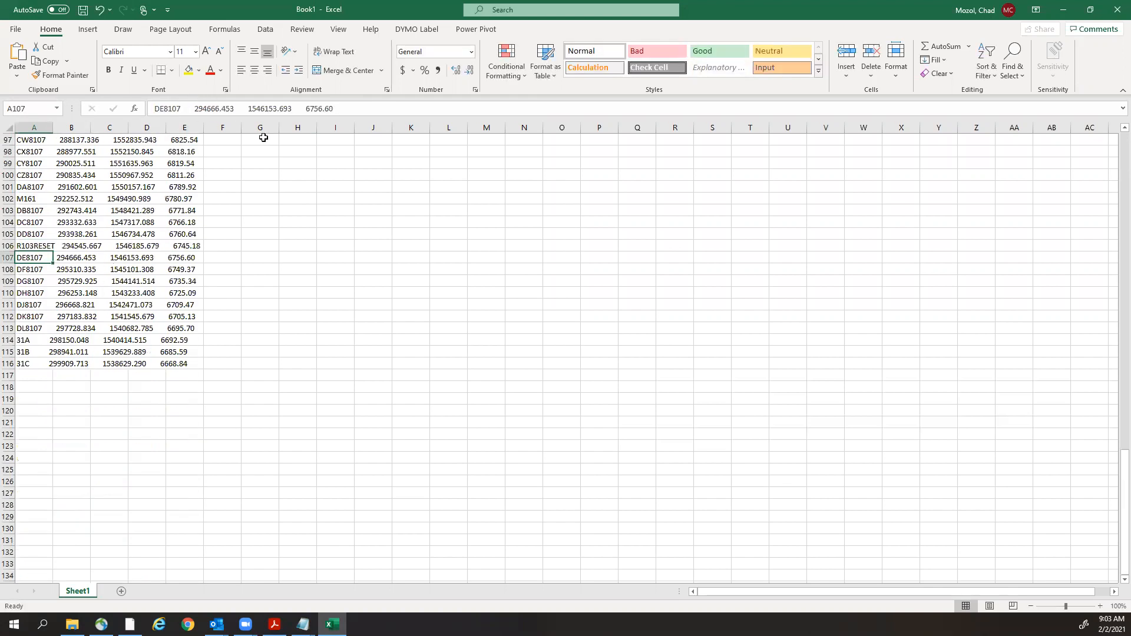
Start Text to Columns on the point data in A1:A116, using Delimited with Tab and Space as the delimiters.
{"action": "scroll", "coordinate": [212, 288], "scroll_direction": "up", "scroll_amount": 20}
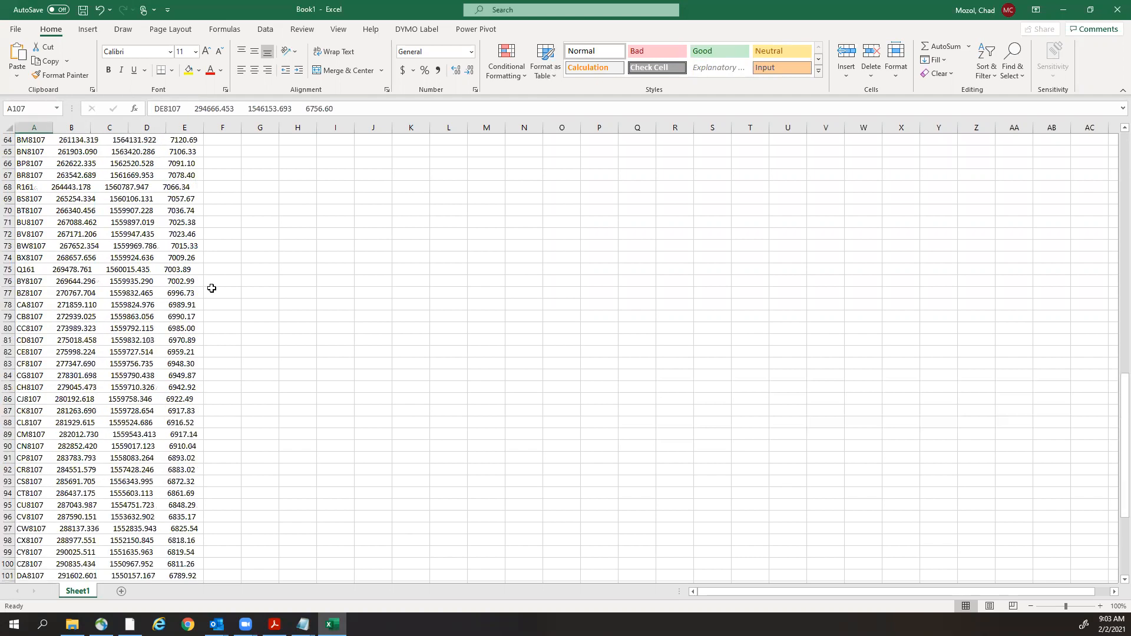
{"action": "scroll", "coordinate": [211, 288], "scroll_direction": "up", "scroll_amount": 10}
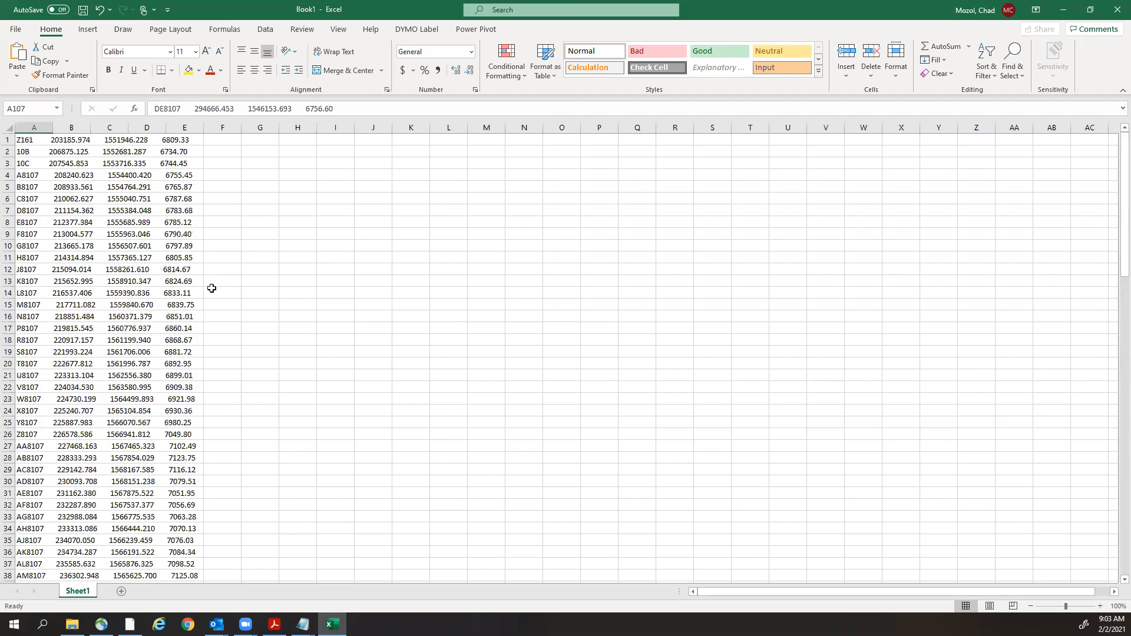
{"action": "left_click", "coordinate": [23, 138], "text": "shift"}
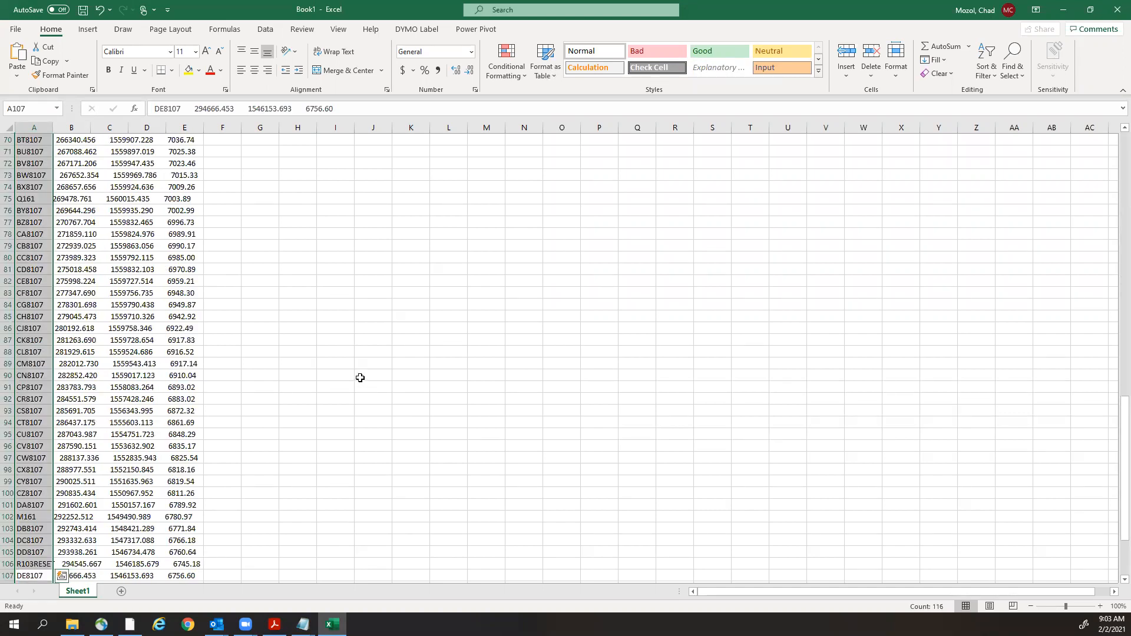
{"action": "scroll", "coordinate": [313, 309], "scroll_direction": "up", "scroll_amount": 1}
{"action": "scroll", "coordinate": [313, 308], "scroll_direction": "up", "scroll_amount": 20}
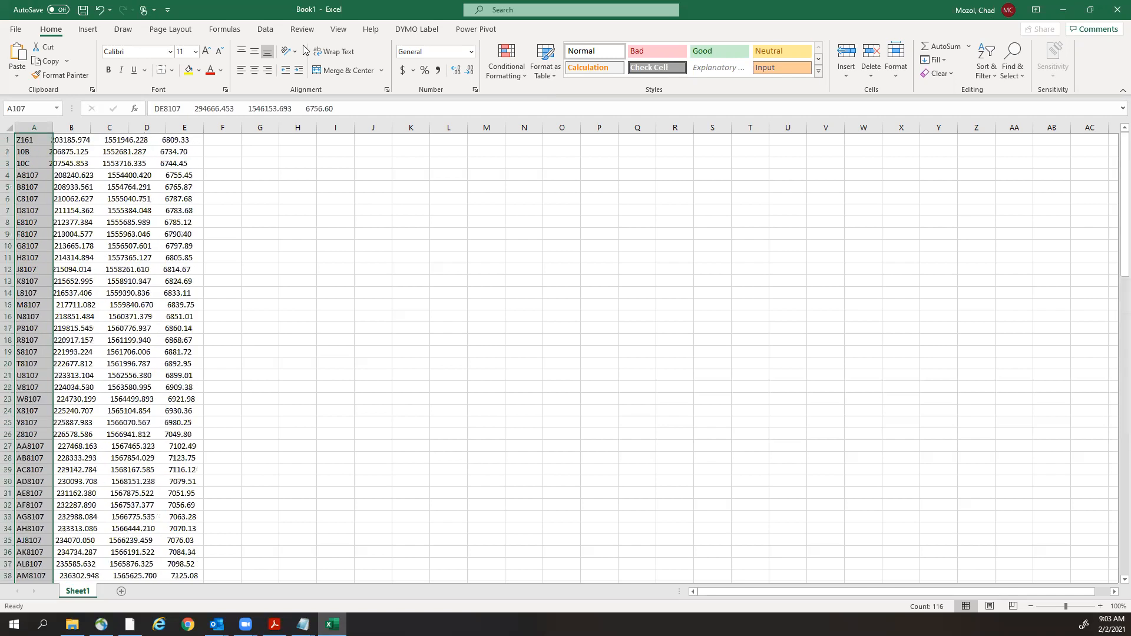
{"action": "left_click", "coordinate": [266, 31]}
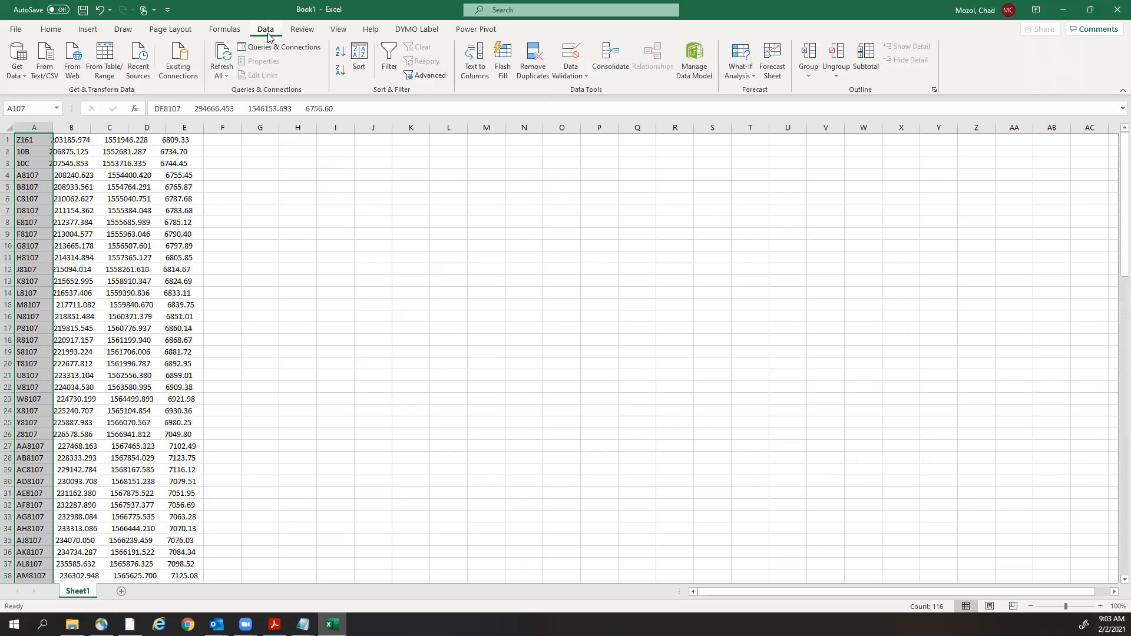
{"action": "left_click", "coordinate": [474, 59]}
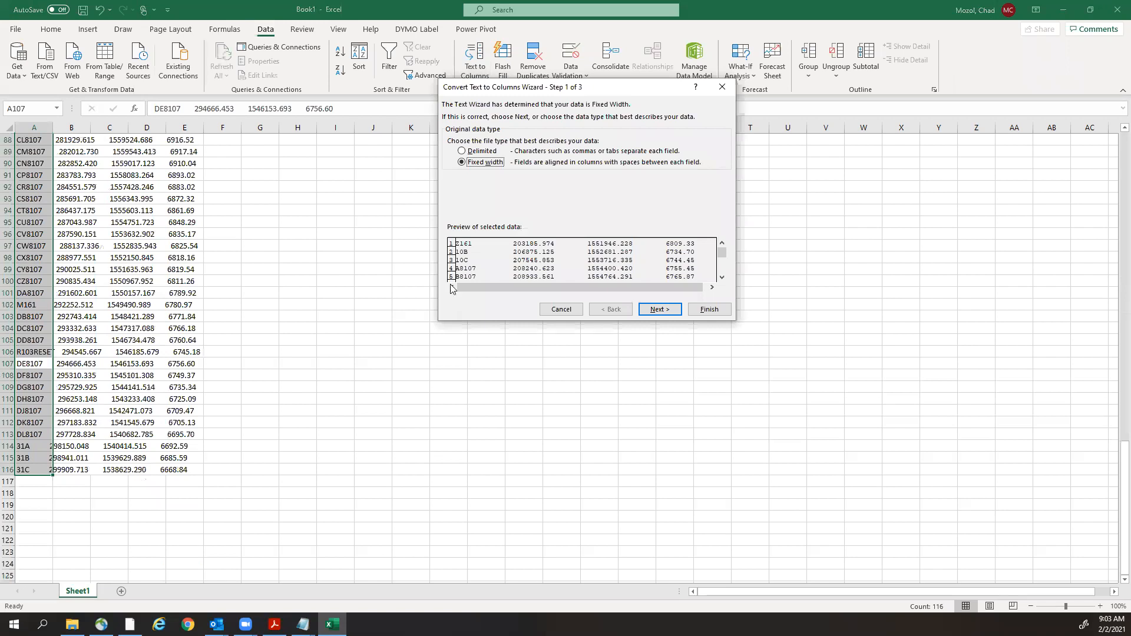
{"action": "left_click", "coordinate": [461, 152]}
{"action": "left_click", "coordinate": [655, 311]}
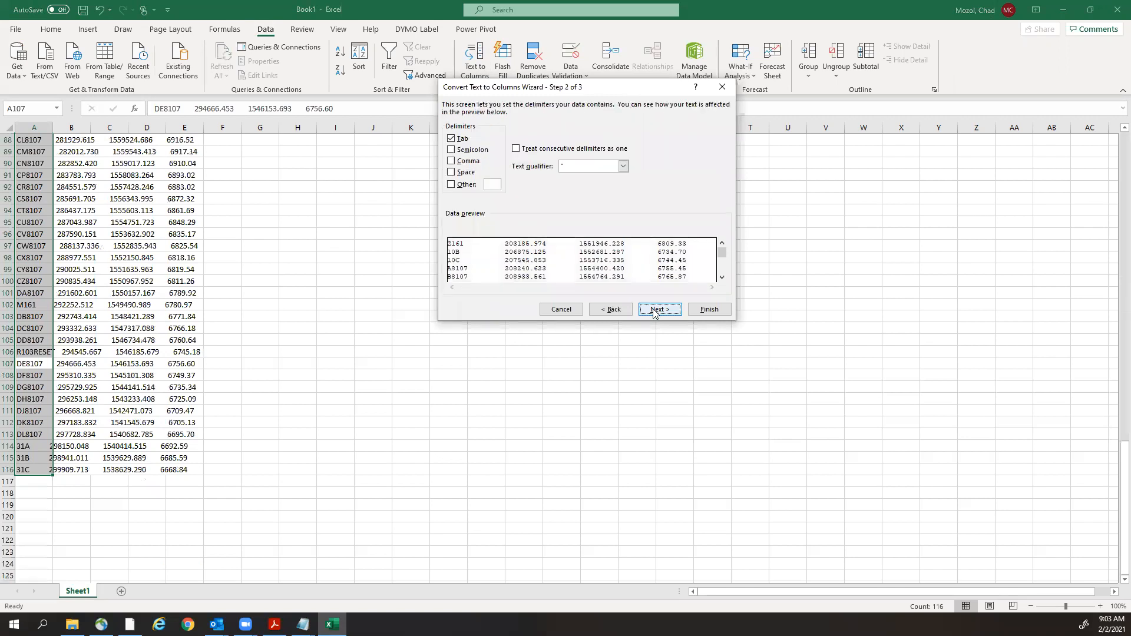
{"action": "left_click", "coordinate": [452, 173]}
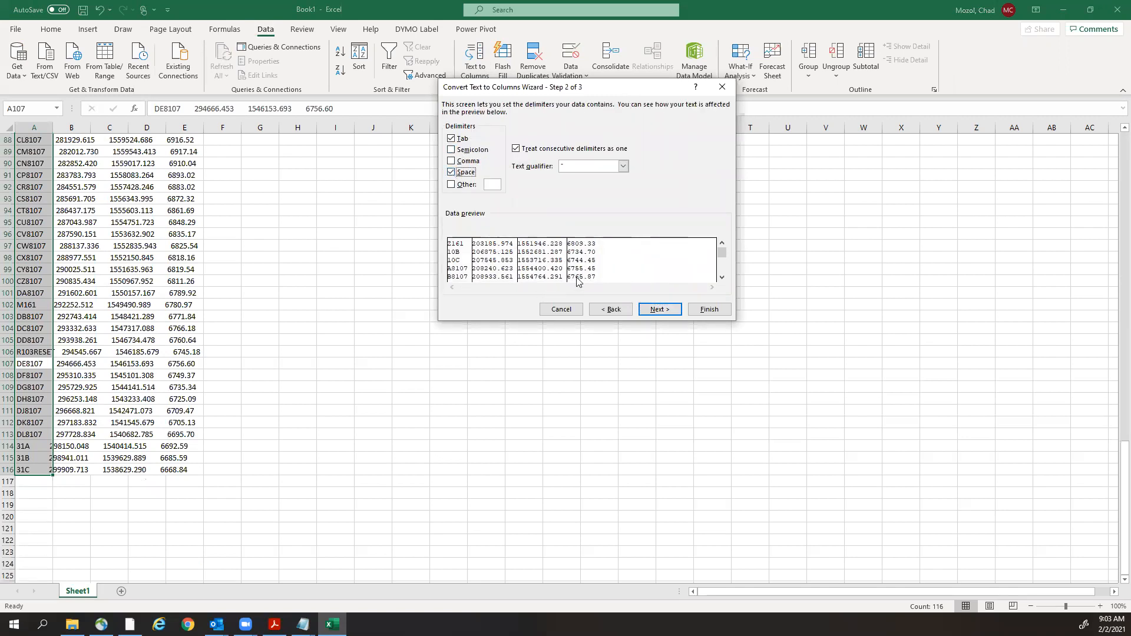
Check the column preview down to the last point, finish the conversion in General format at $A$1, and review the split rows.
{"action": "mouse_move", "coordinate": [724, 259]}
{"action": "left_mouse_down"}
{"action": "mouse_move", "coordinate": [720, 273]}
{"action": "mouse_move", "coordinate": [723, 252]}
{"action": "left_mouse_up"}
{"action": "left_click_drag", "start_coordinate": [724, 256], "coordinate": [725, 274]}
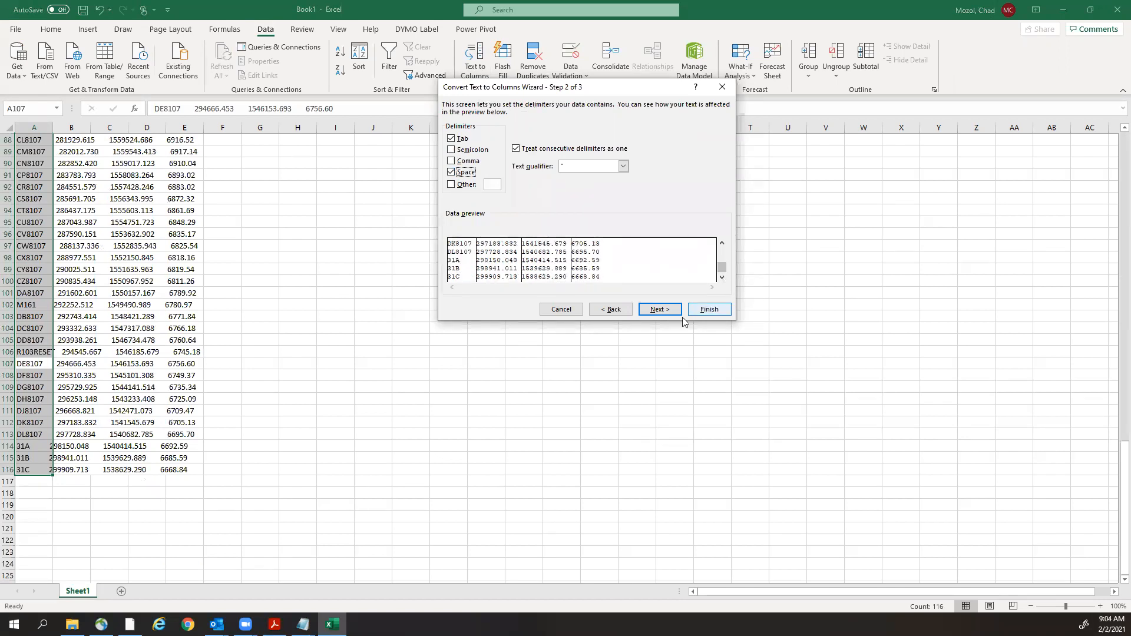
{"action": "left_click", "coordinate": [657, 310]}
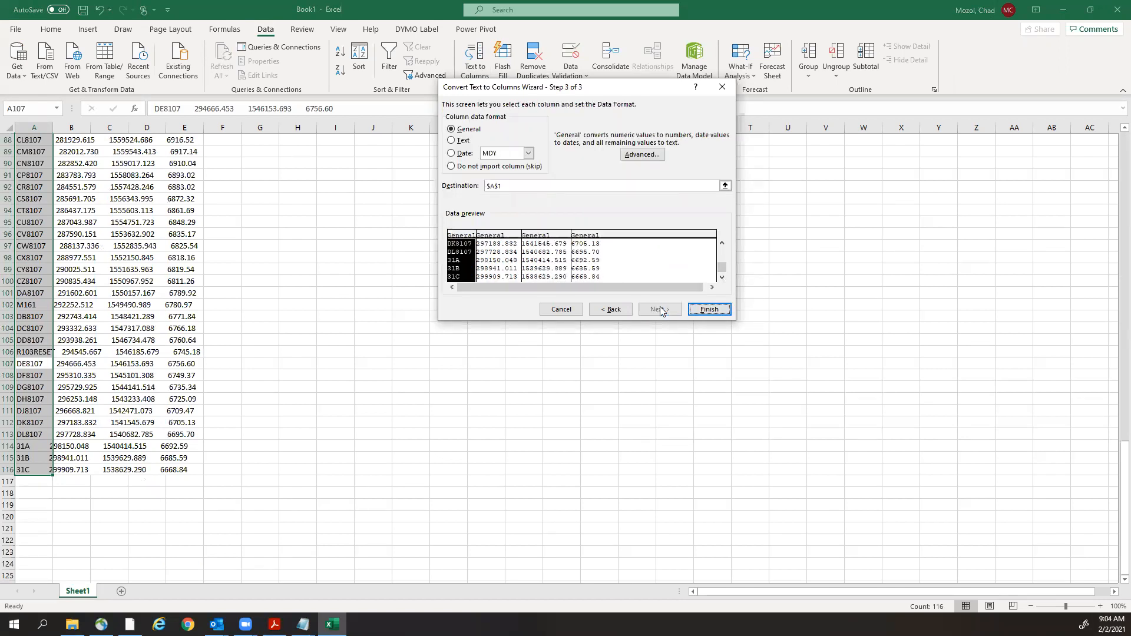
{"action": "left_click", "coordinate": [709, 309]}
{"action": "scroll", "coordinate": [100, 299], "scroll_direction": "up", "scroll_amount": 16}
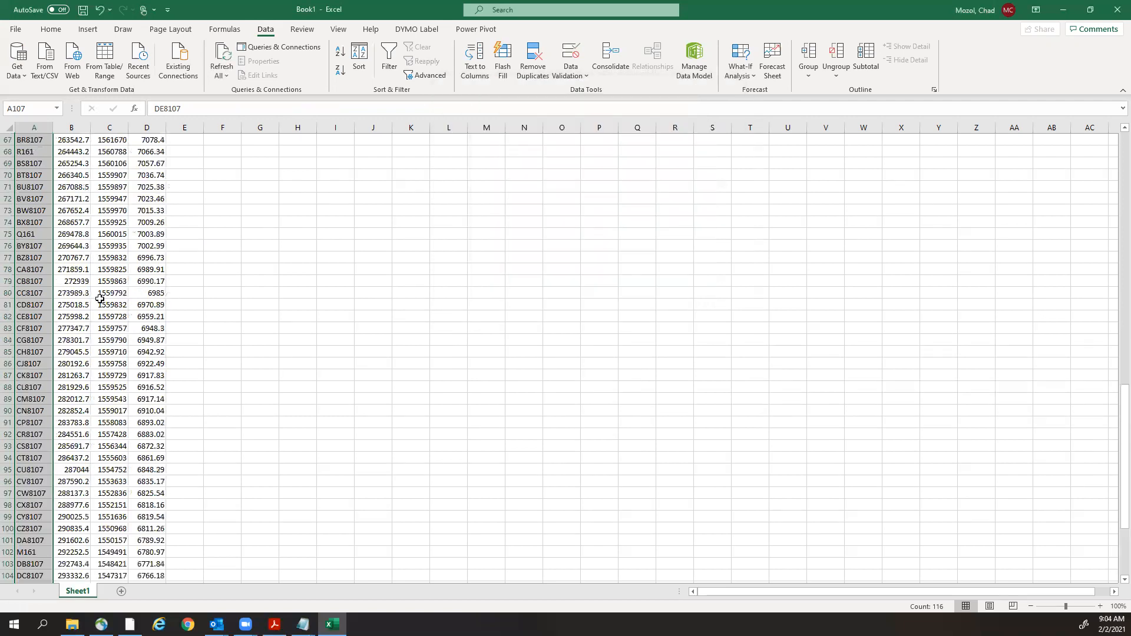
{"action": "scroll", "coordinate": [101, 300], "scroll_direction": "up", "scroll_amount": 13}
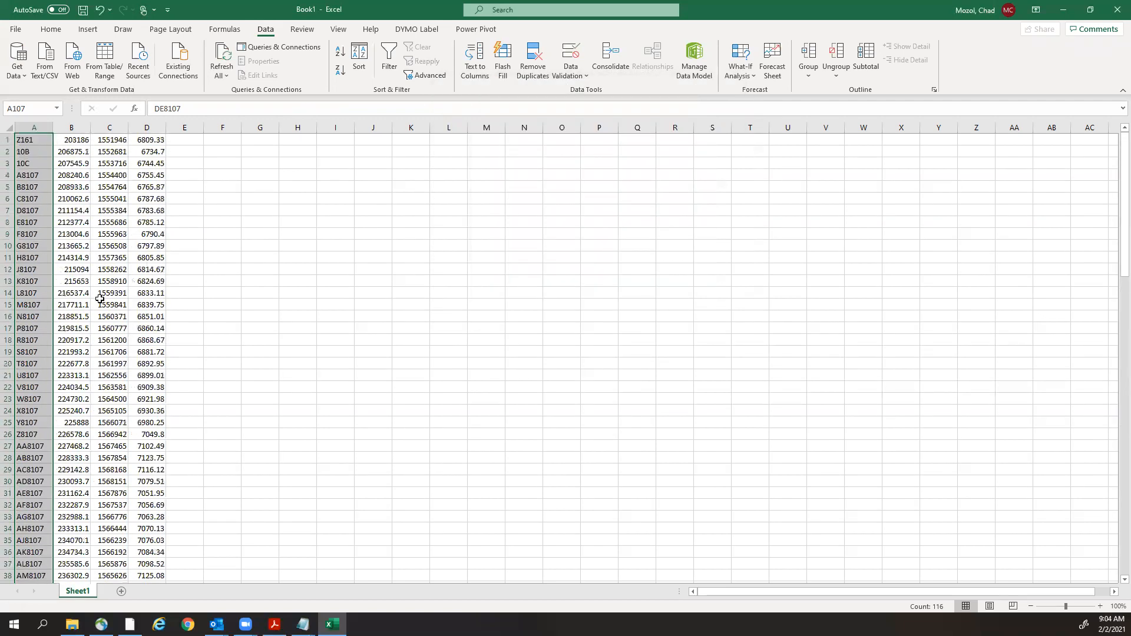
{"action": "scroll", "coordinate": [100, 300], "scroll_direction": "down", "scroll_amount": 20}
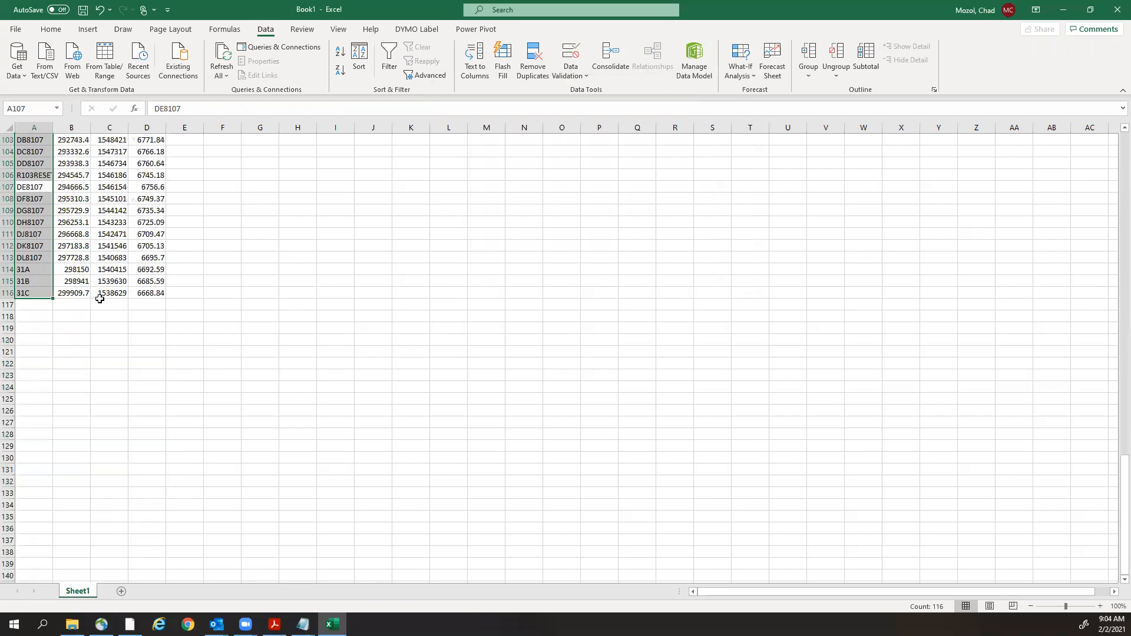
{"action": "scroll", "coordinate": [100, 299], "scroll_direction": "up", "scroll_amount": 20}
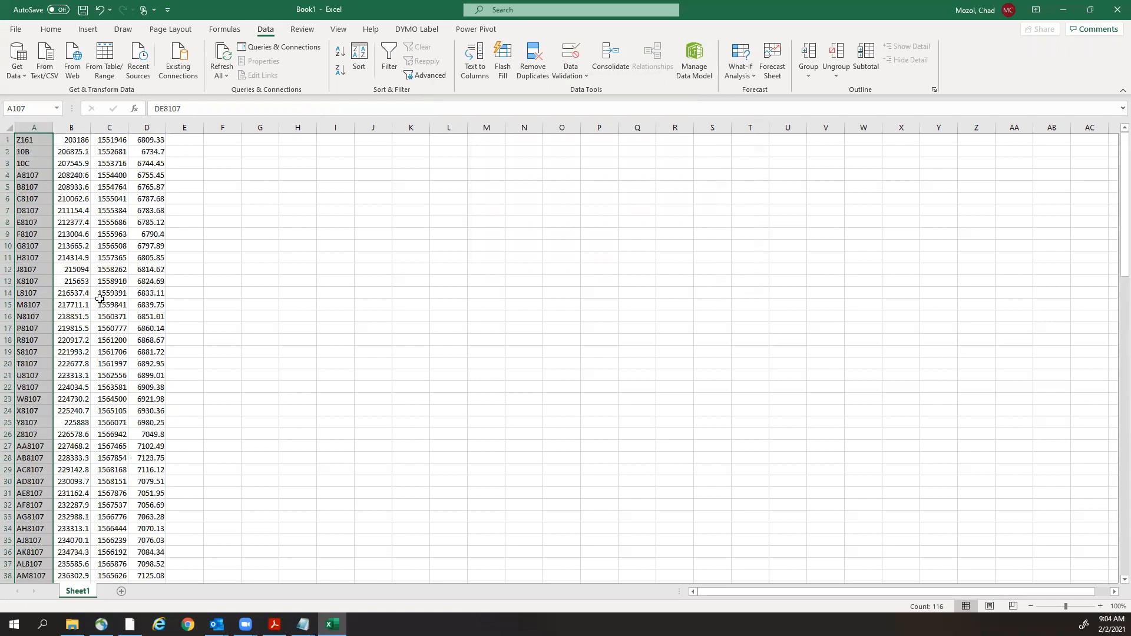
Start saving the workbook under a new name and browse to C:\mdtdata\Projects\8107111\gpk\control as the destination folder.
{"action": "left_click", "coordinate": [12, 30]}
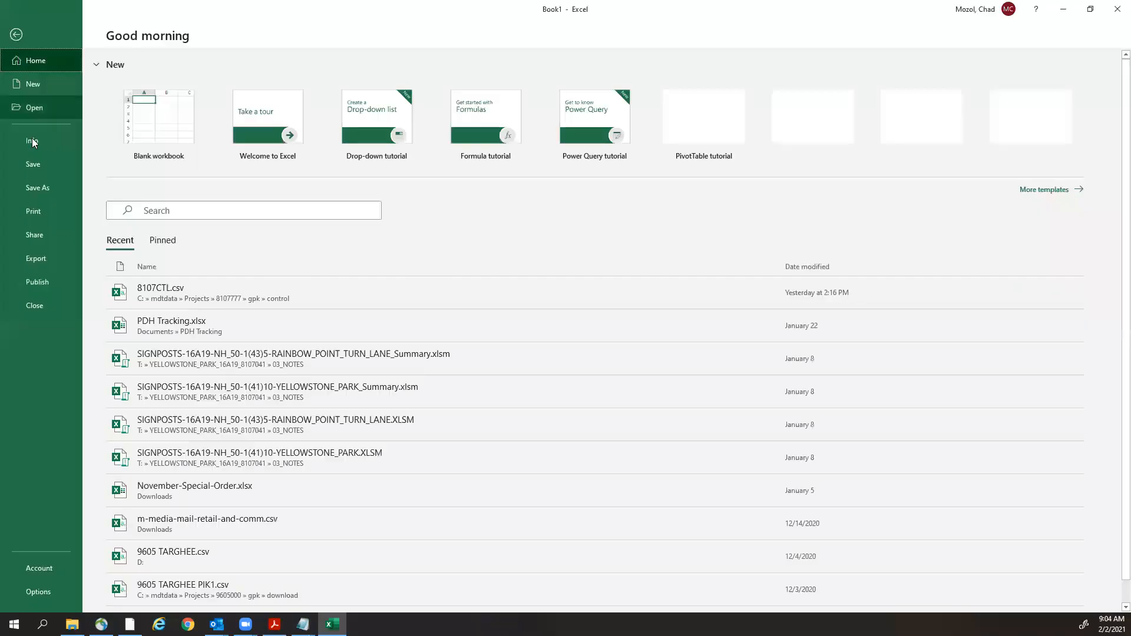
{"action": "left_click", "coordinate": [26, 188]}
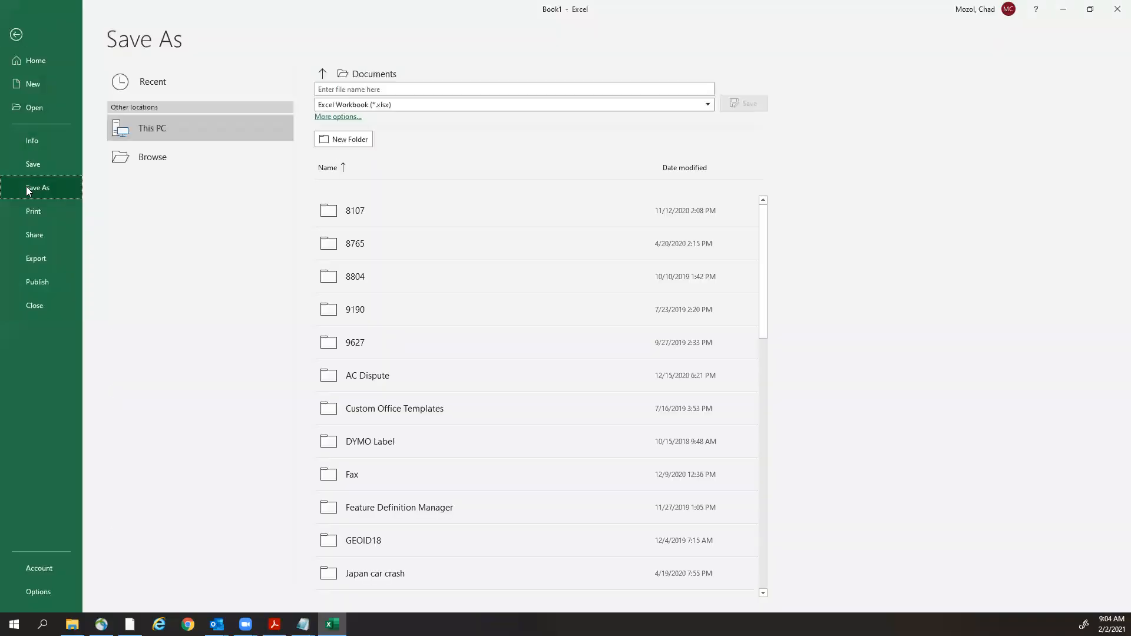
{"action": "left_click", "coordinate": [143, 159]}
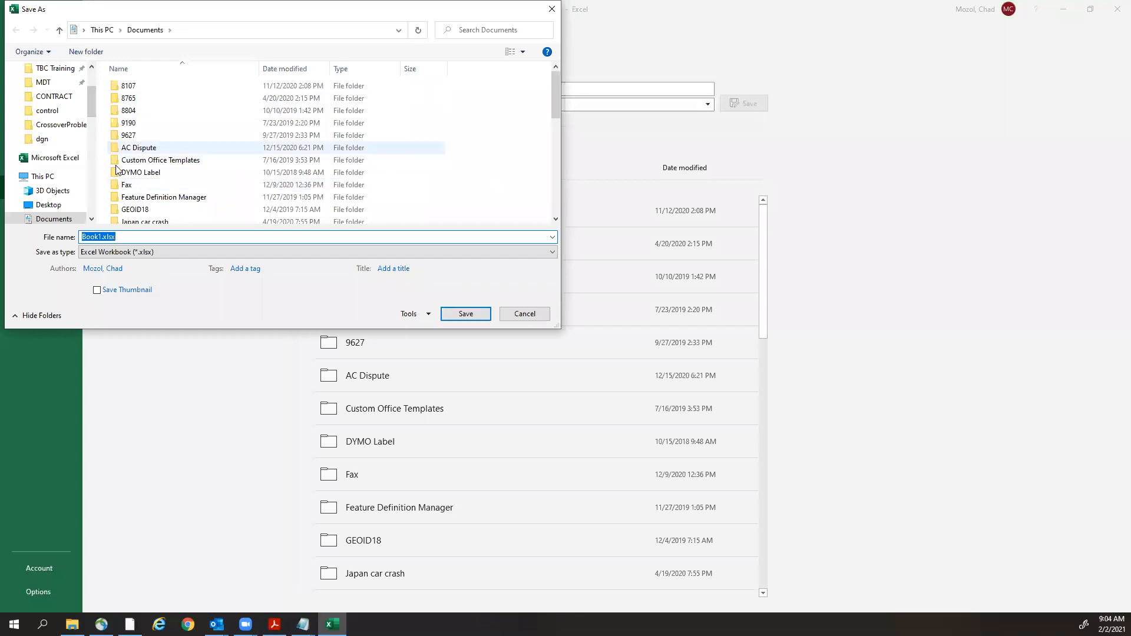
{"action": "left_click_drag", "start_coordinate": [88, 109], "coordinate": [91, 96]}
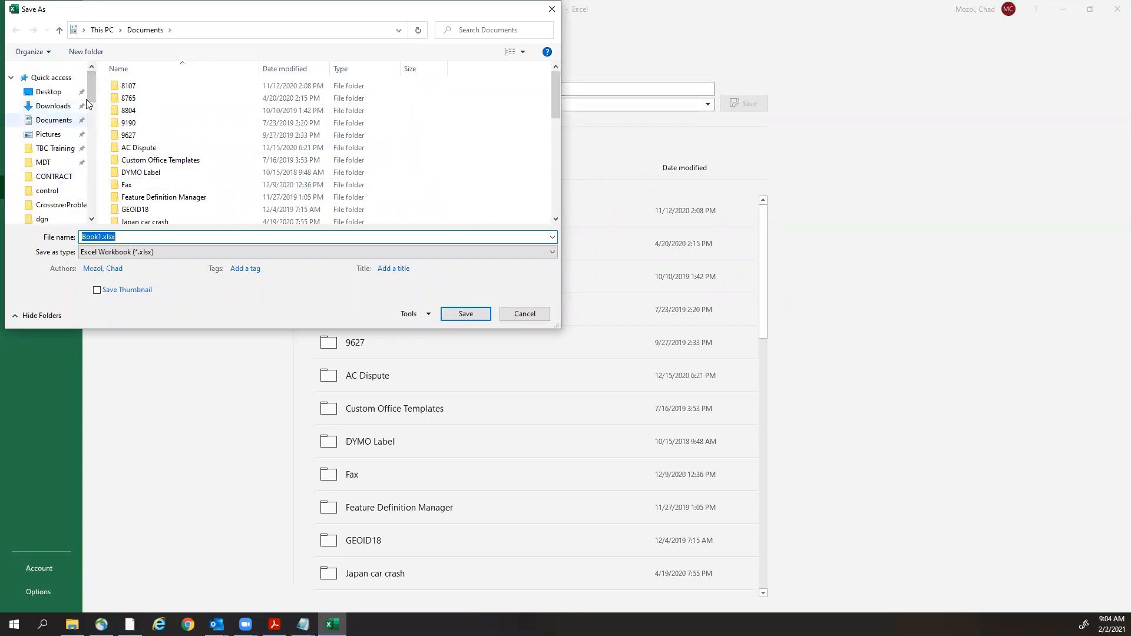
{"action": "left_click_drag", "start_coordinate": [93, 93], "coordinate": [91, 192]}
{"action": "left_click", "coordinate": [46, 168]}
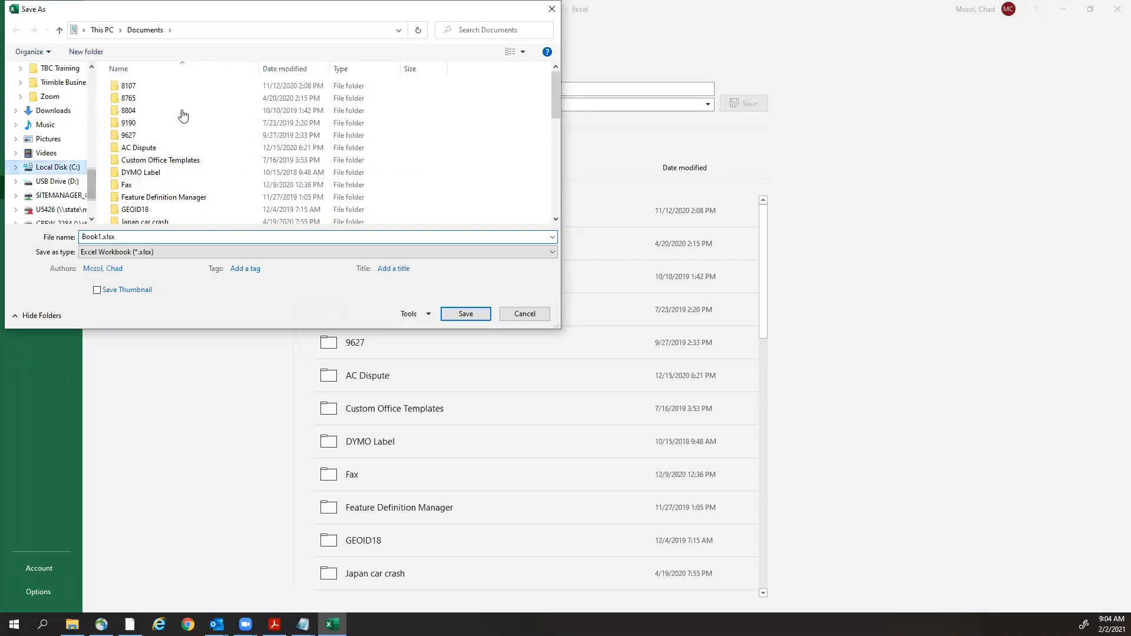
{"action": "scroll", "coordinate": [233, 170], "scroll_direction": "down", "scroll_amount": 1}
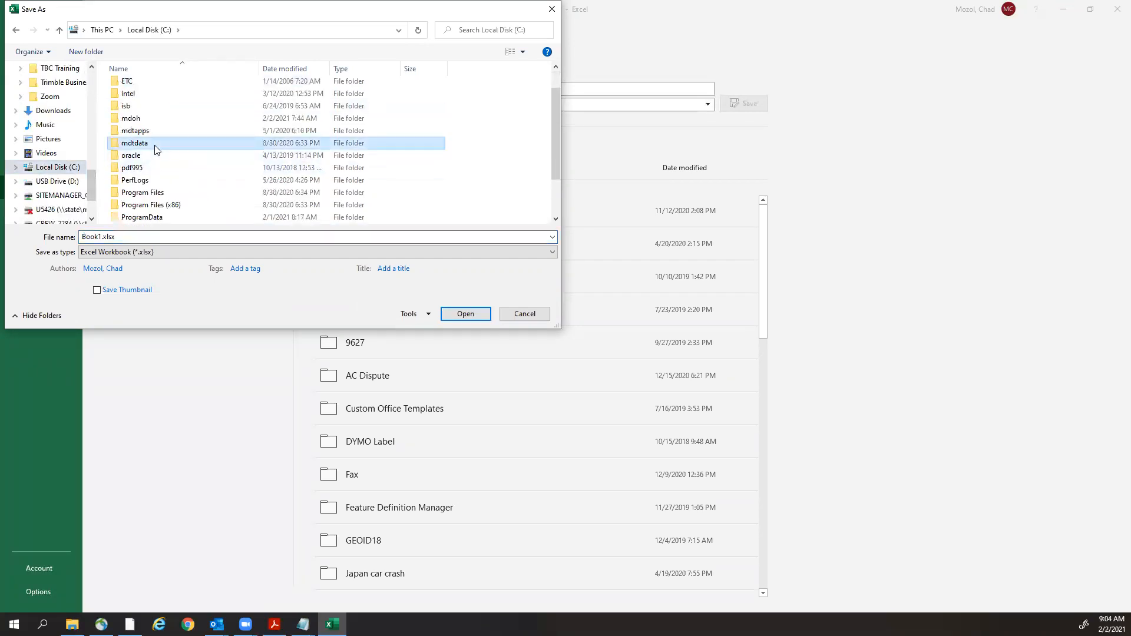
{"action": "double_click", "coordinate": [155, 144]}
{"action": "double_click", "coordinate": [159, 150]}
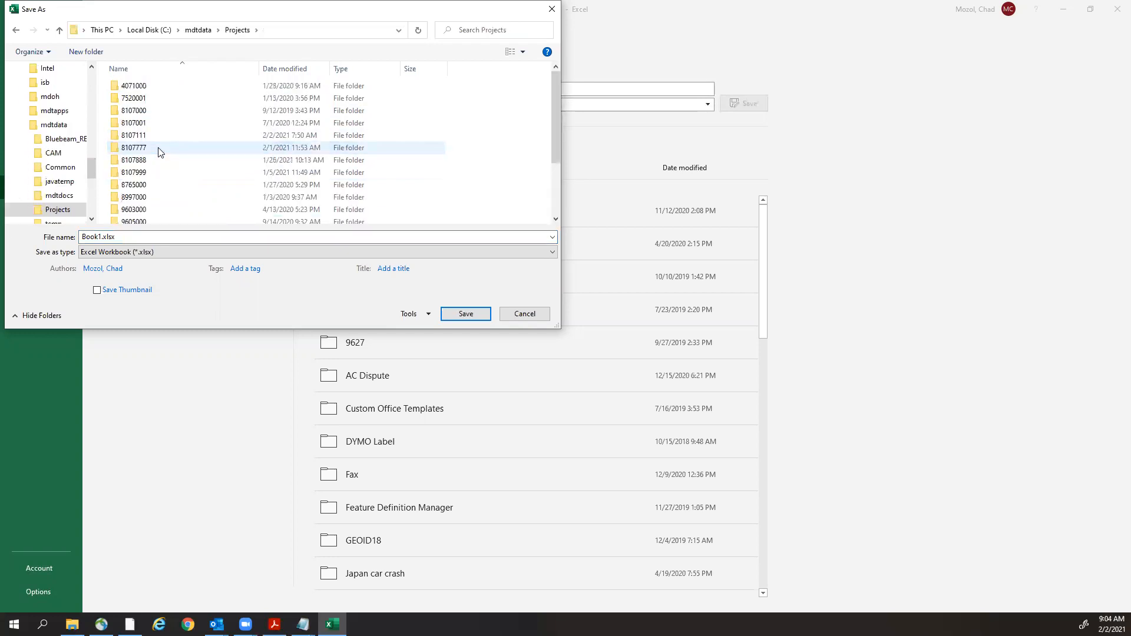
{"action": "double_click", "coordinate": [155, 133]}
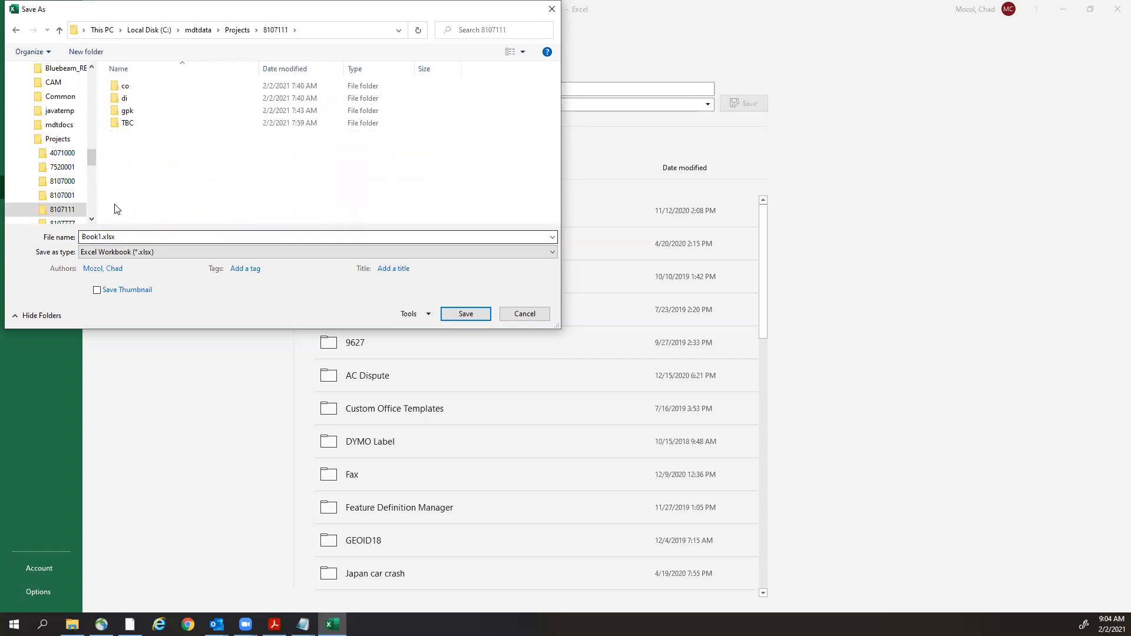
{"action": "double_click", "coordinate": [127, 110]}
{"action": "double_click", "coordinate": [132, 98]}
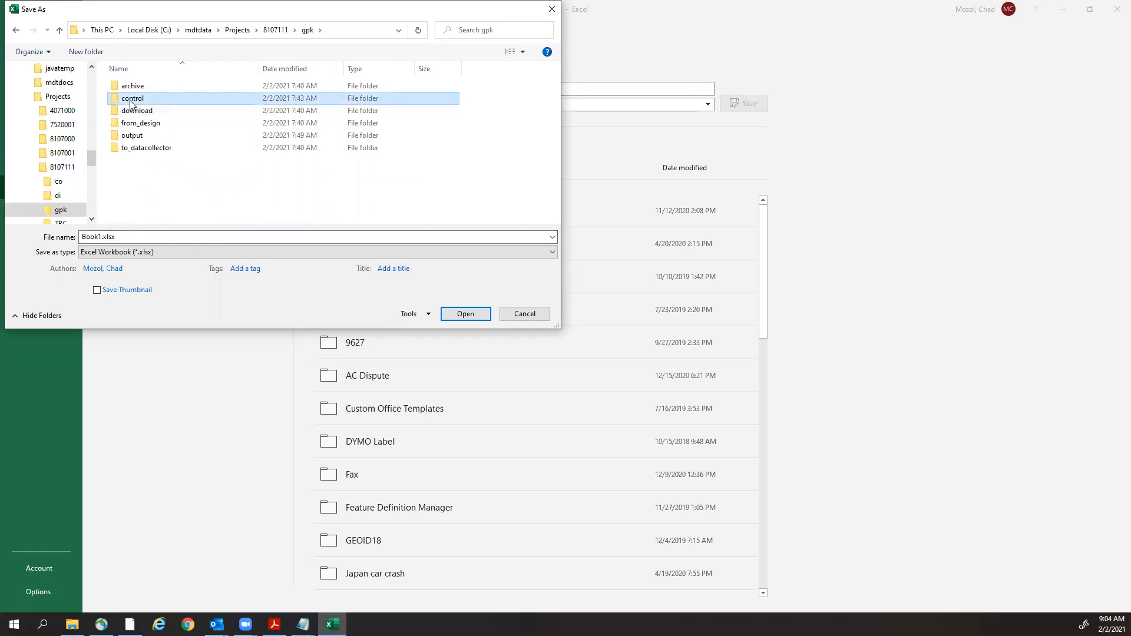
Save the workbook in CSV (Comma delimited) format under the file name 8107CONTROL.
{"action": "left_click", "coordinate": [152, 251]}
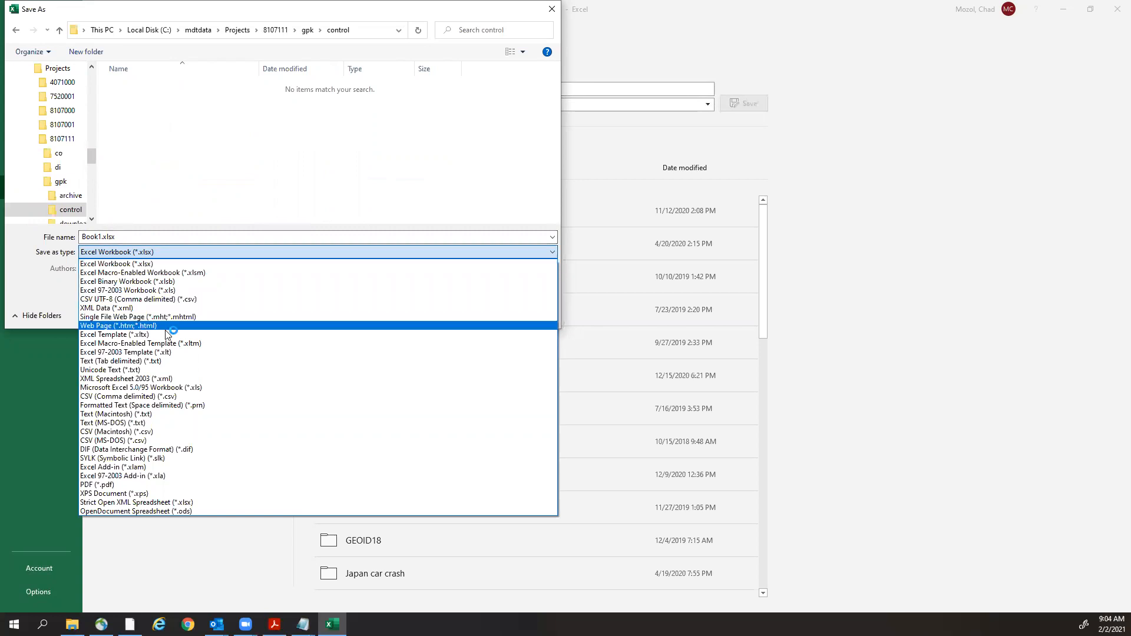
{"action": "left_click", "coordinate": [168, 396]}
{"action": "left_click", "coordinate": [125, 238]}
{"action": "left_click", "coordinate": [100, 236]}
{"action": "key", "text": "BackSpace"}
{"action": "key", "text": "BackSpace"}
{"action": "key", "text": "BackSpace"}
{"action": "key", "text": "BackSpace"}
{"action": "key", "text": "BackSpace"}
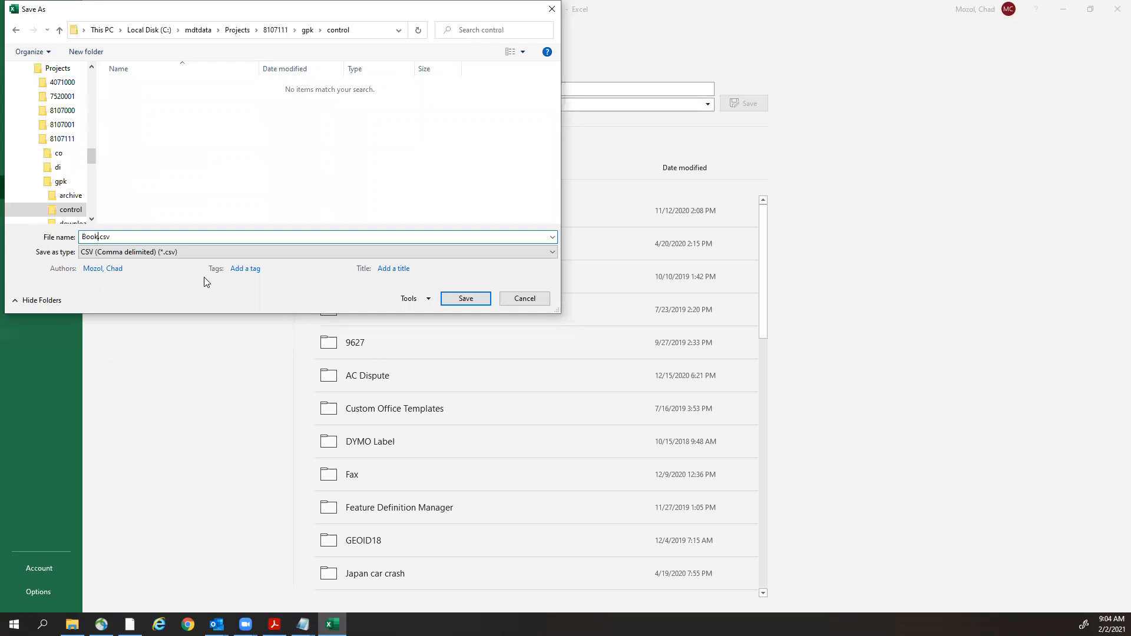
{"action": "type", "text": "8107CONTROL"}
{"action": "left_click", "coordinate": [464, 299]}
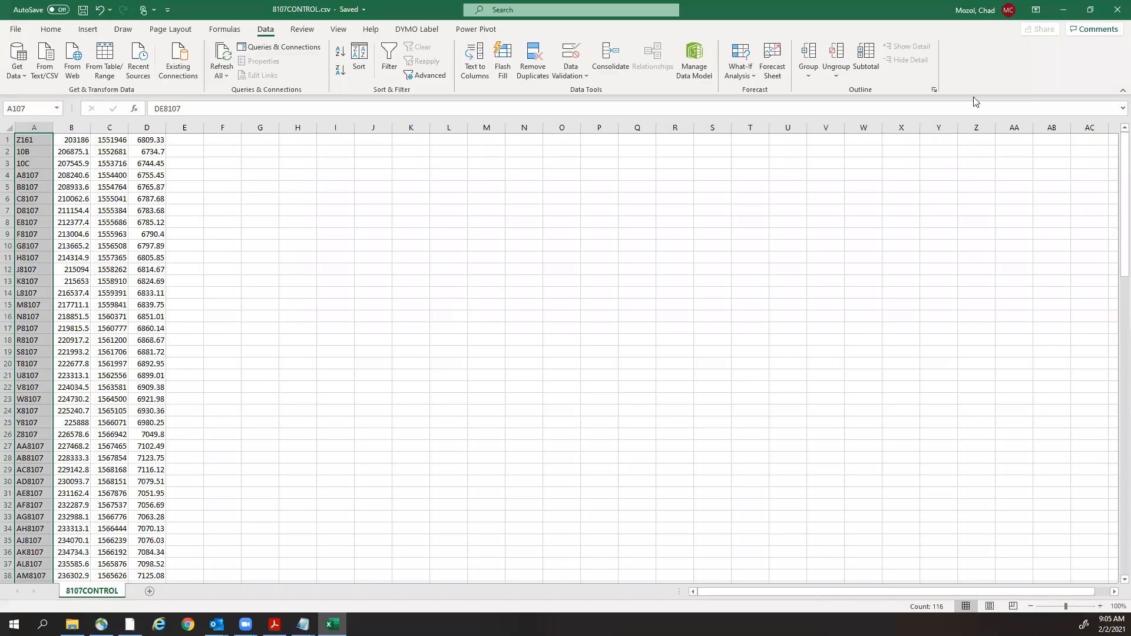
Close the workbook and show the contents of USB Drive (D:) in a new File Explorer window.
{"action": "left_click", "coordinate": [1110, 15]}
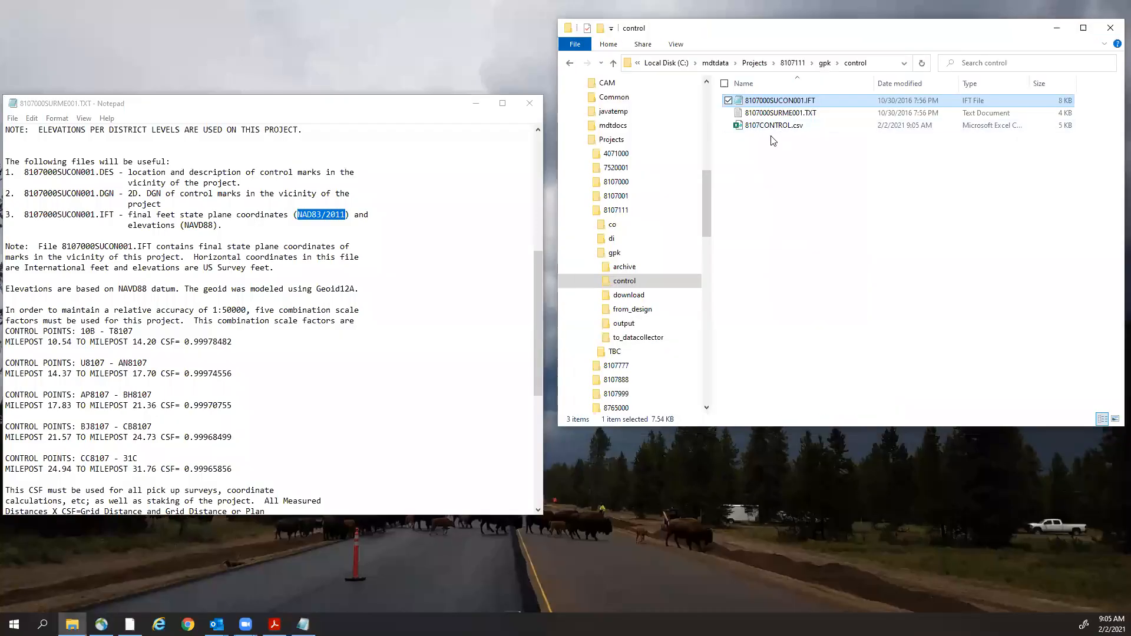
{"action": "left_click", "coordinate": [778, 159]}
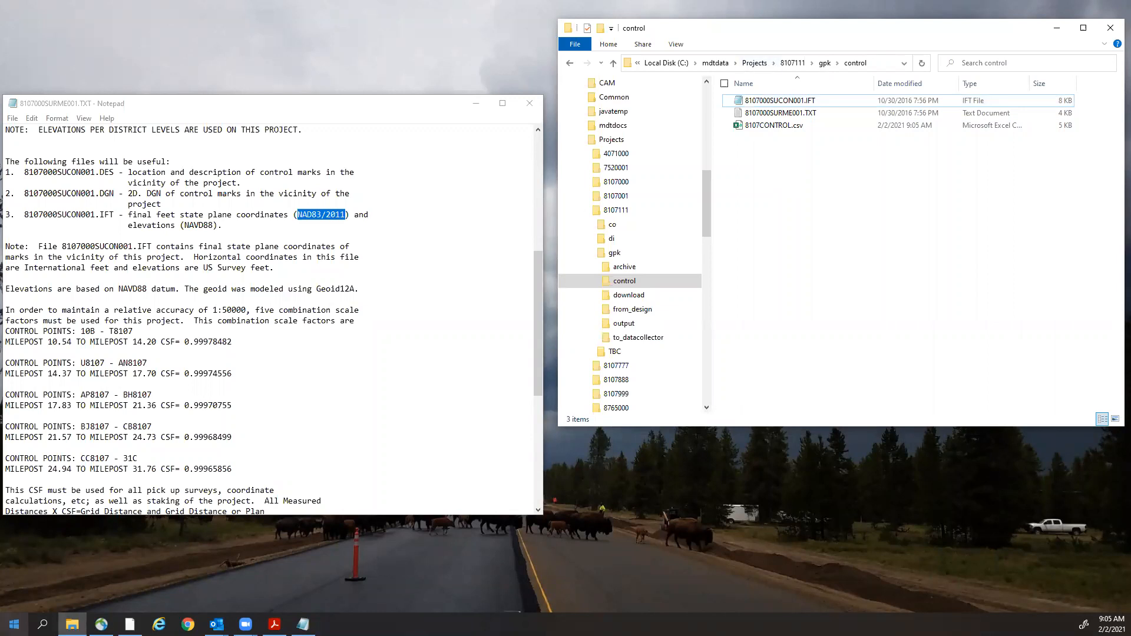
{"action": "left_click", "coordinate": [15, 624]}
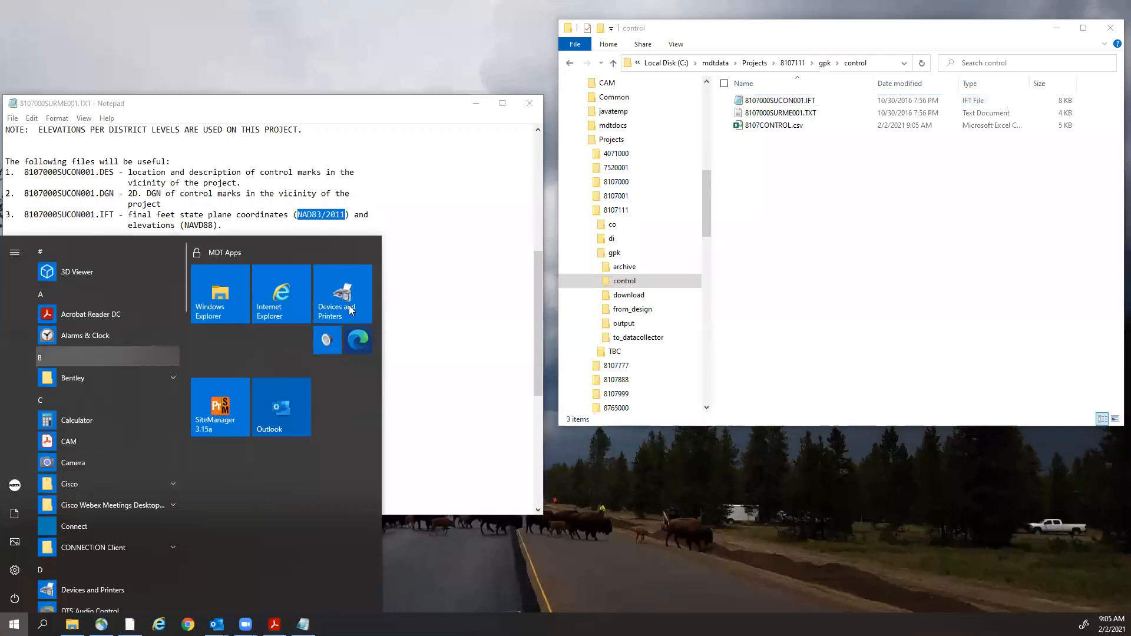
{"action": "left_click", "coordinate": [213, 302]}
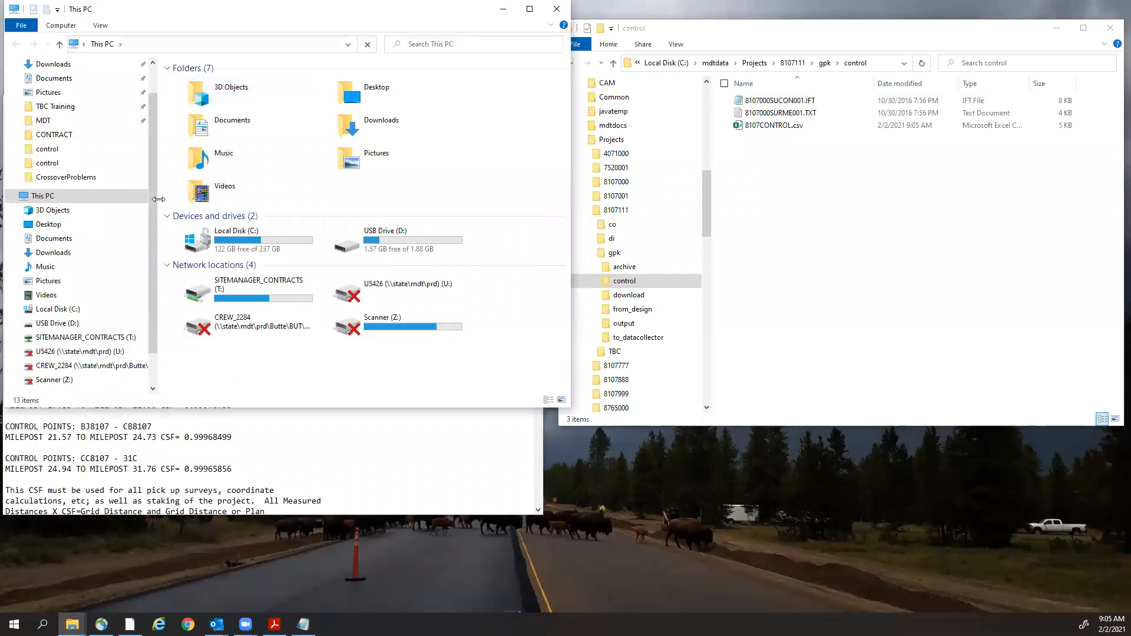
{"action": "left_click", "coordinate": [59, 328]}
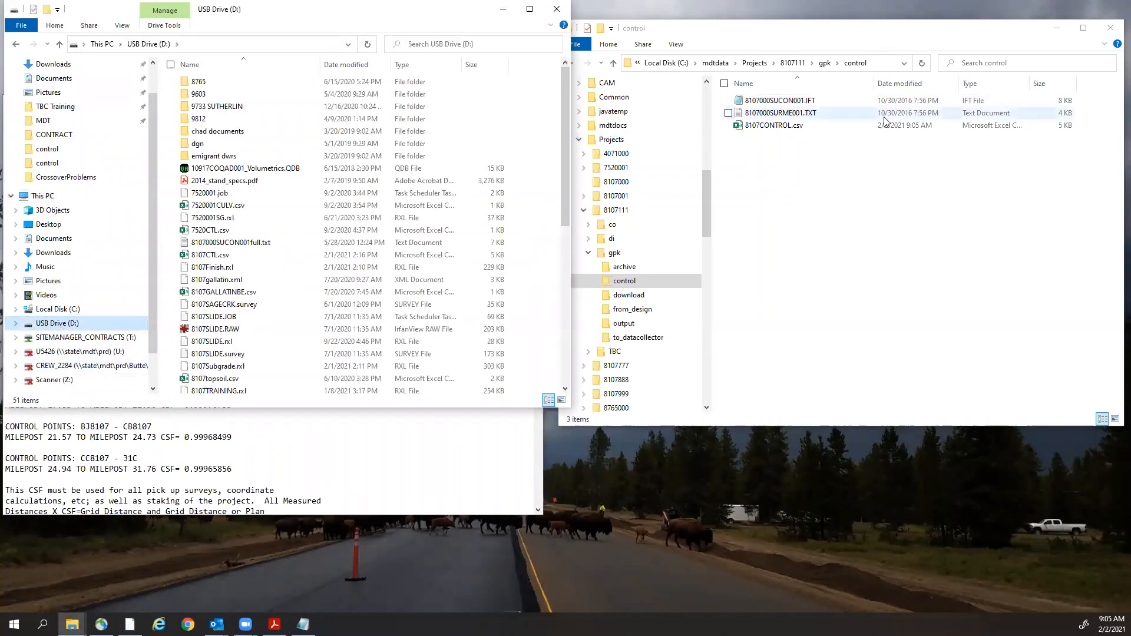
Copy 8107CONTROL.csv from the project's control folder to USB Drive (D:).
{"action": "left_click", "coordinate": [782, 126]}
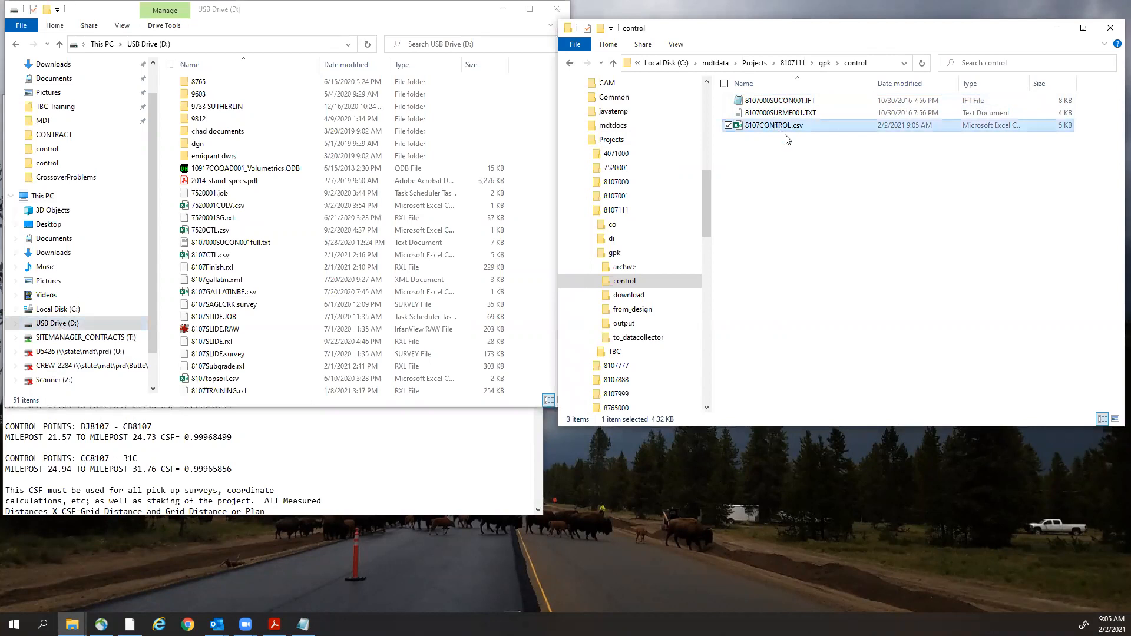
{"action": "right_click", "coordinate": [785, 135]}
{"action": "left_click", "coordinate": [667, 246]}
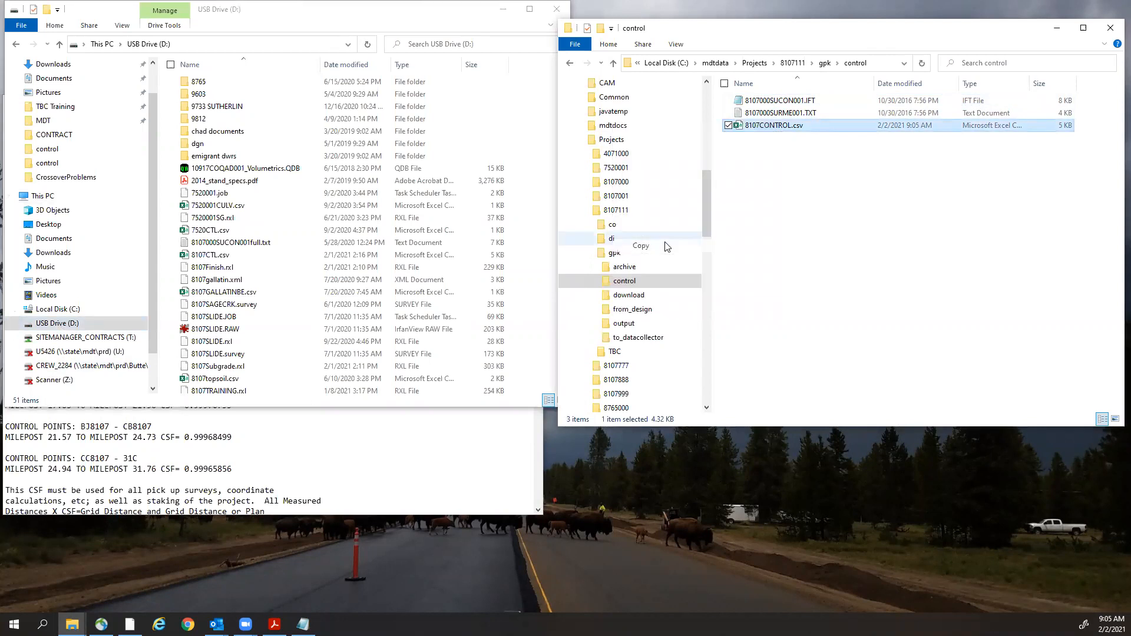
{"action": "right_click", "coordinate": [517, 160]}
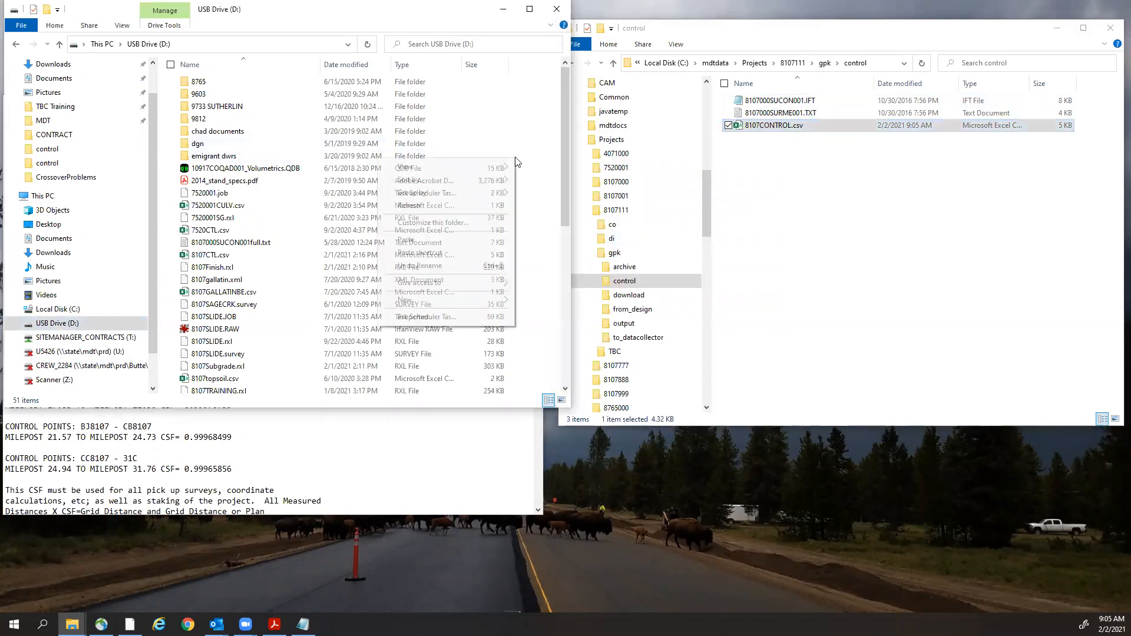
{"action": "left_click", "coordinate": [449, 239]}
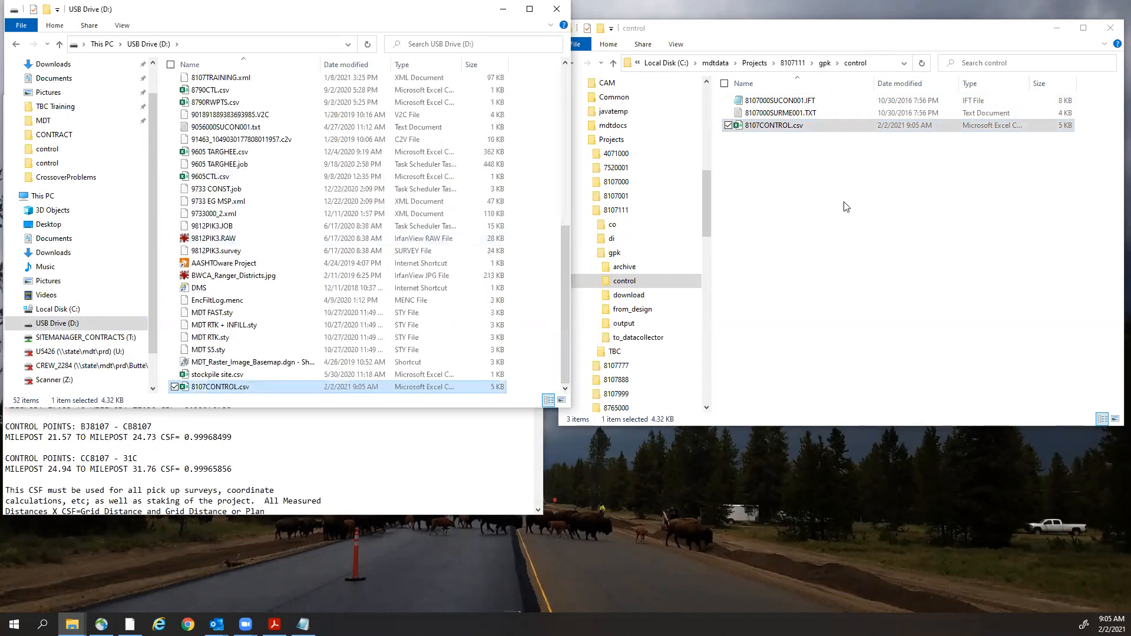
Copy 8107Finish.rxl and 8107Subgrade.rxl from the project's TBC\8107111 folder to USB Drive (D:), replacing the files already there.
{"action": "left_click", "coordinate": [812, 63]}
{"action": "left_click", "coordinate": [825, 116]}
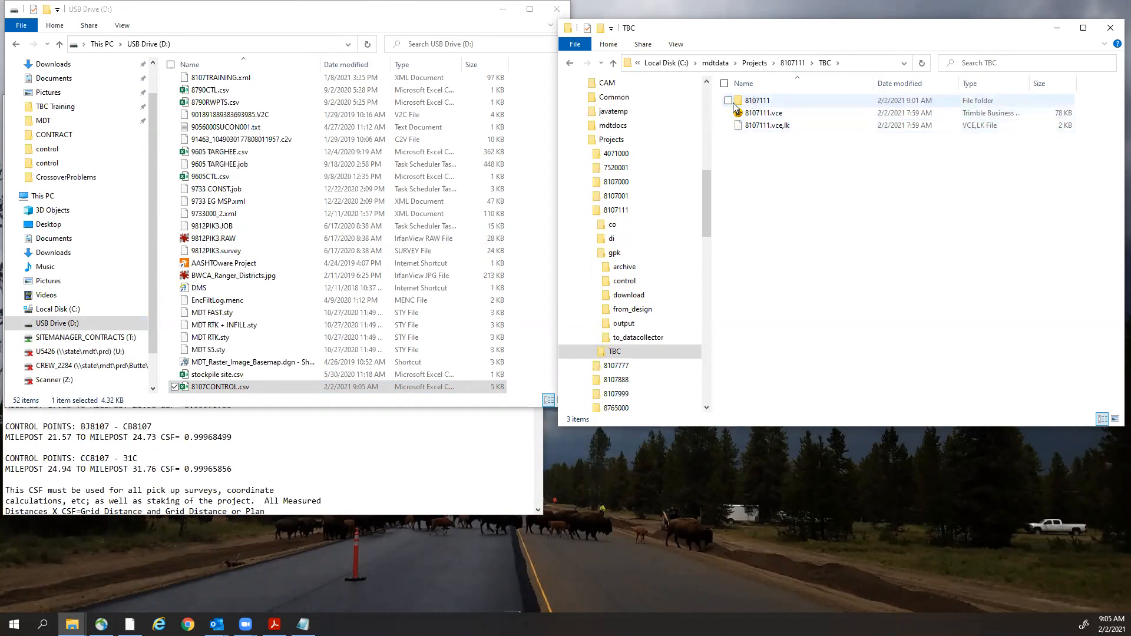
{"action": "double_click", "coordinate": [759, 105]}
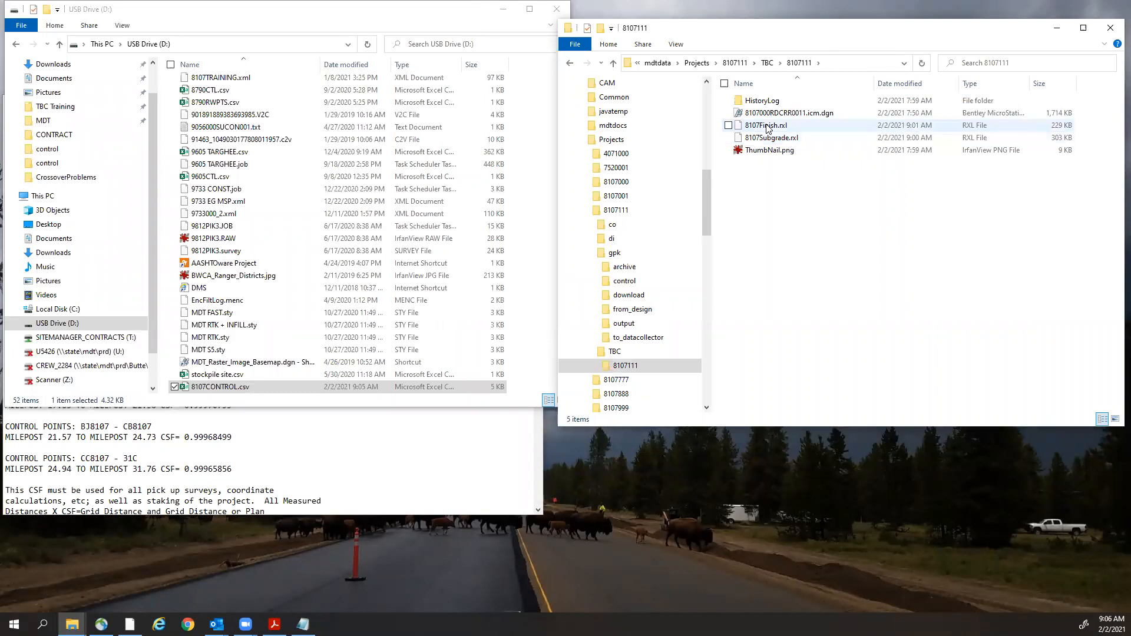
{"action": "left_click", "coordinate": [768, 127]}
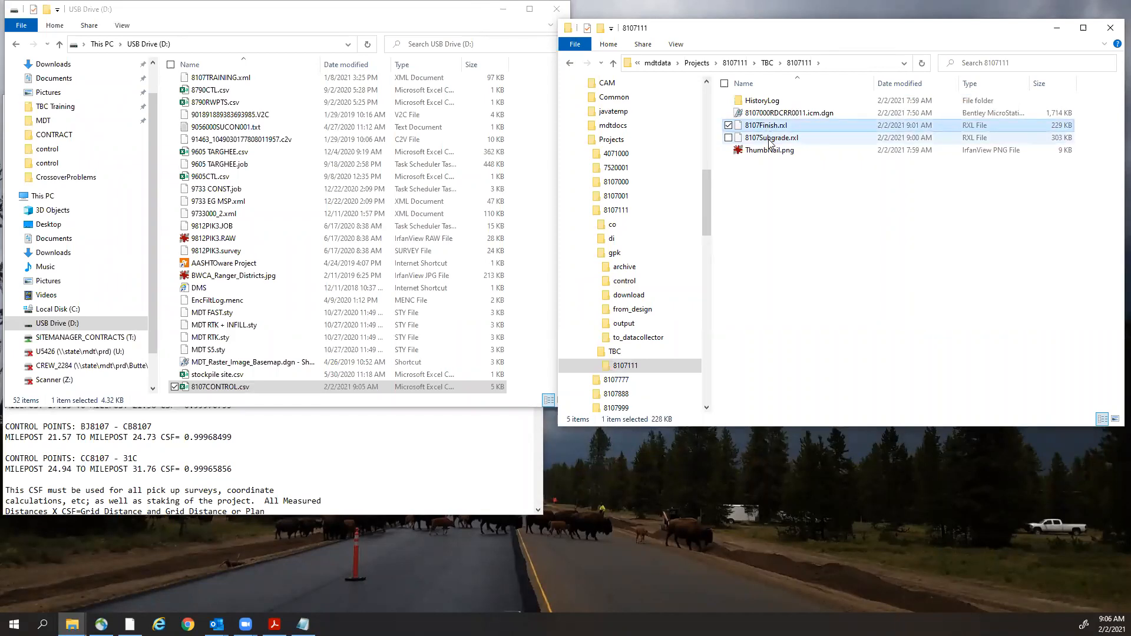
{"action": "left_click", "coordinate": [769, 139], "text": "ctrl"}
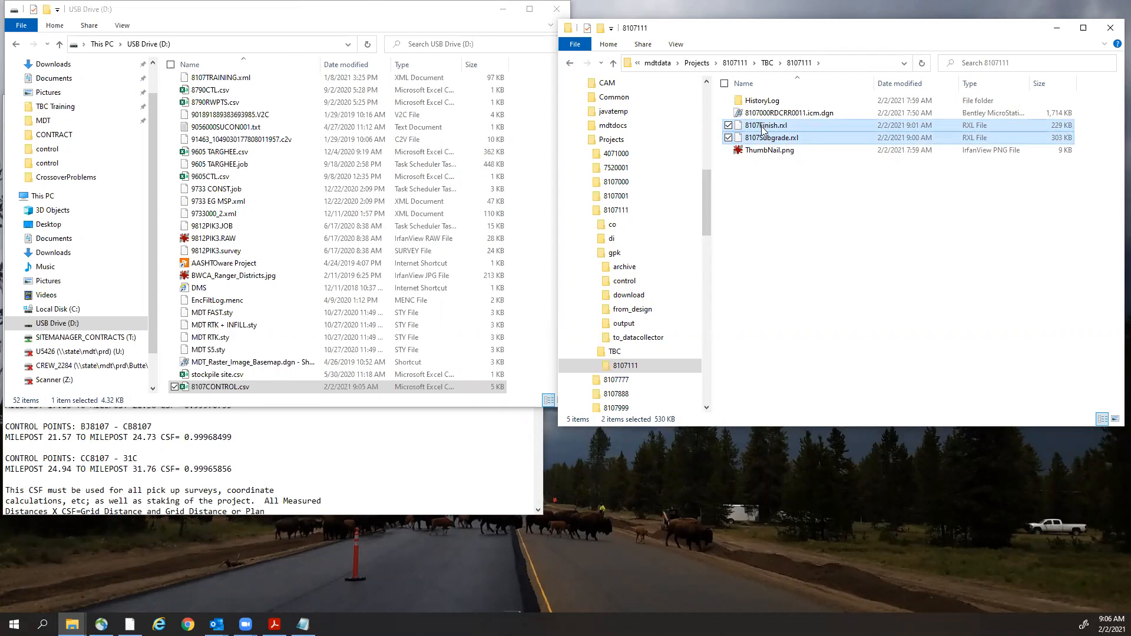
{"action": "right_click", "coordinate": [764, 130]}
{"action": "left_click", "coordinate": [689, 196]}
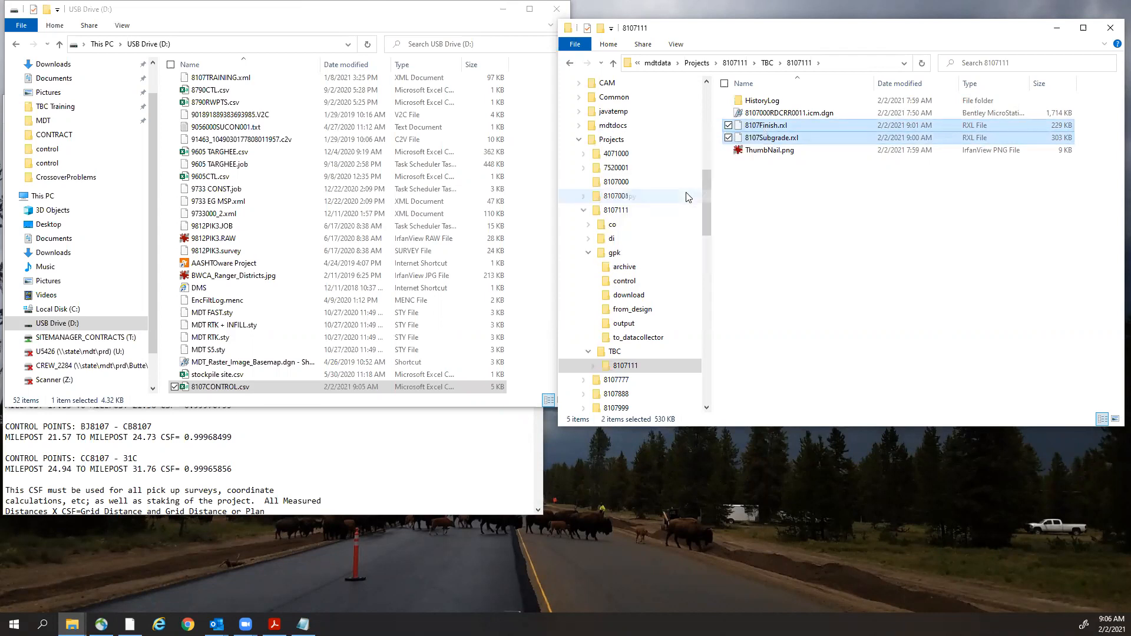
{"action": "right_click", "coordinate": [271, 185]}
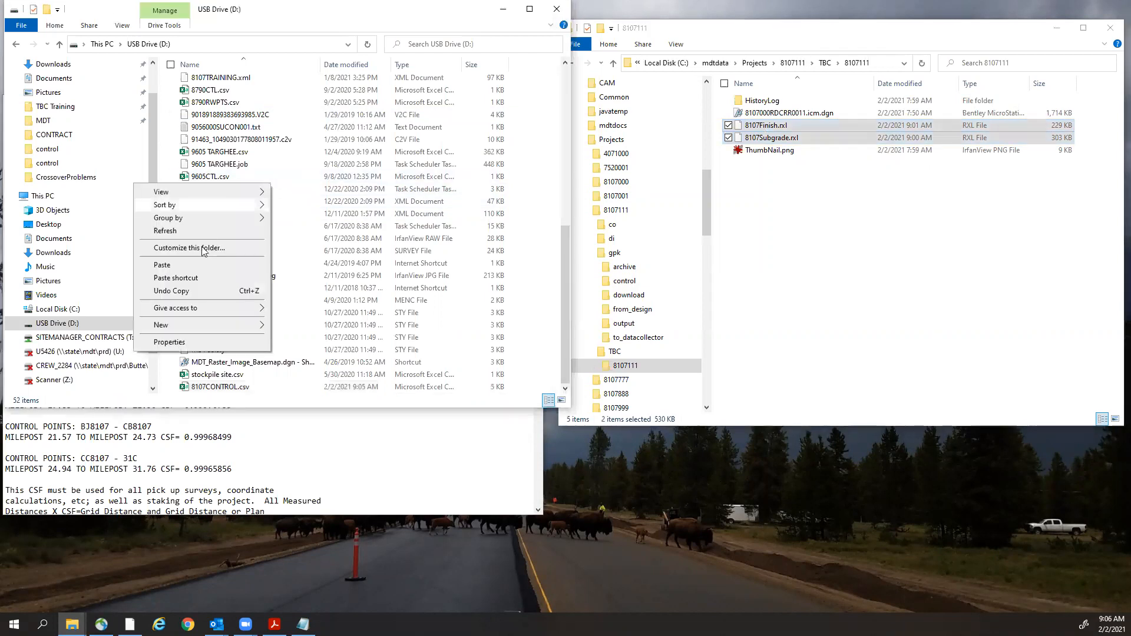
{"action": "left_click", "coordinate": [176, 263]}
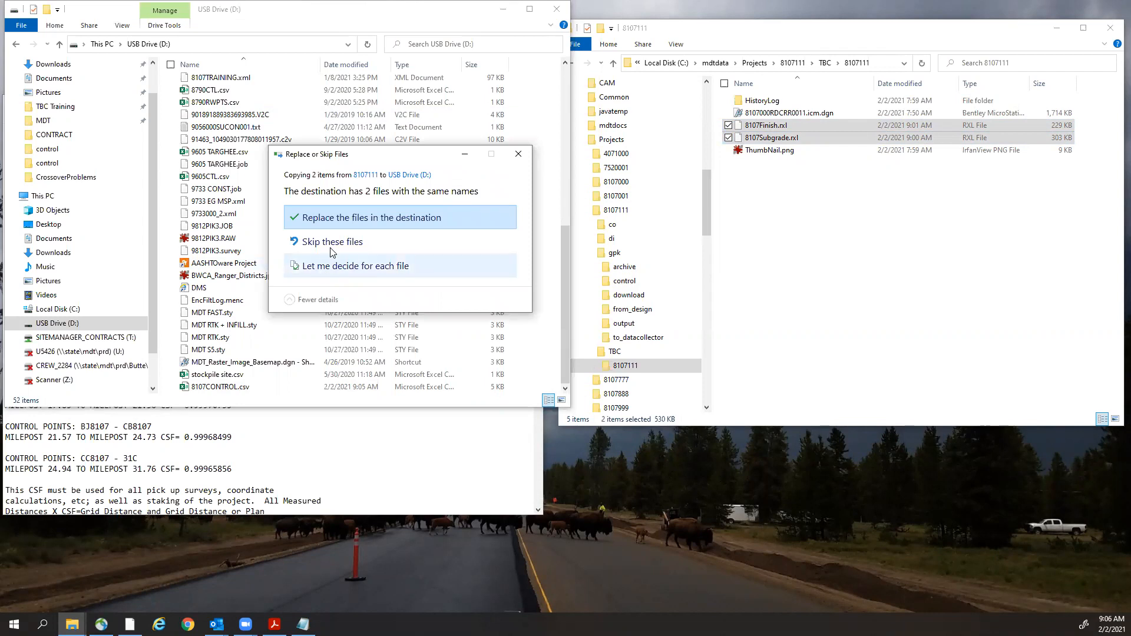
{"action": "left_click", "coordinate": [342, 218]}
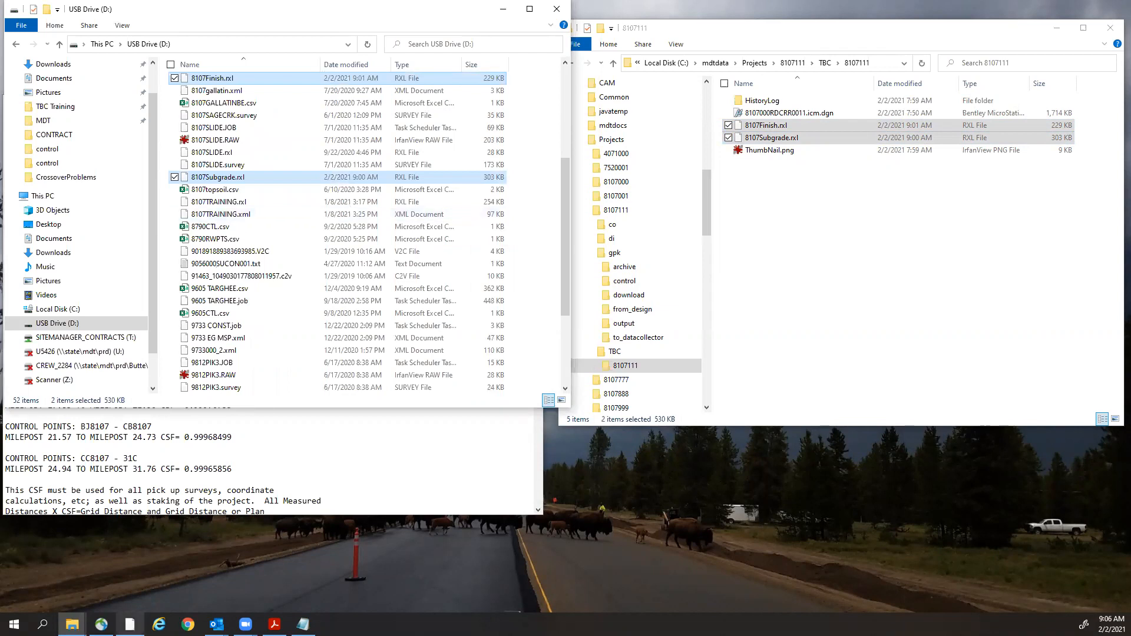
Switch to Trimble Business Center and complete the 8107DIGOUT.survey import, keeping the existing project coordinate system definition.
{"action": "left_click", "coordinate": [129, 624]}
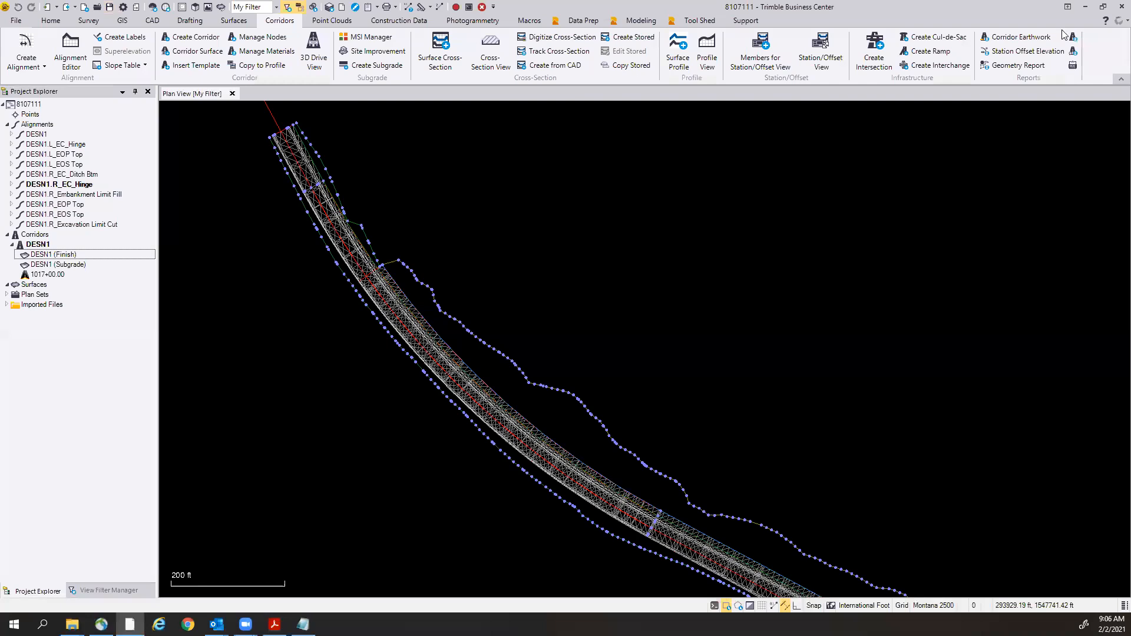
{"action": "left_click", "coordinate": [1086, 9]}
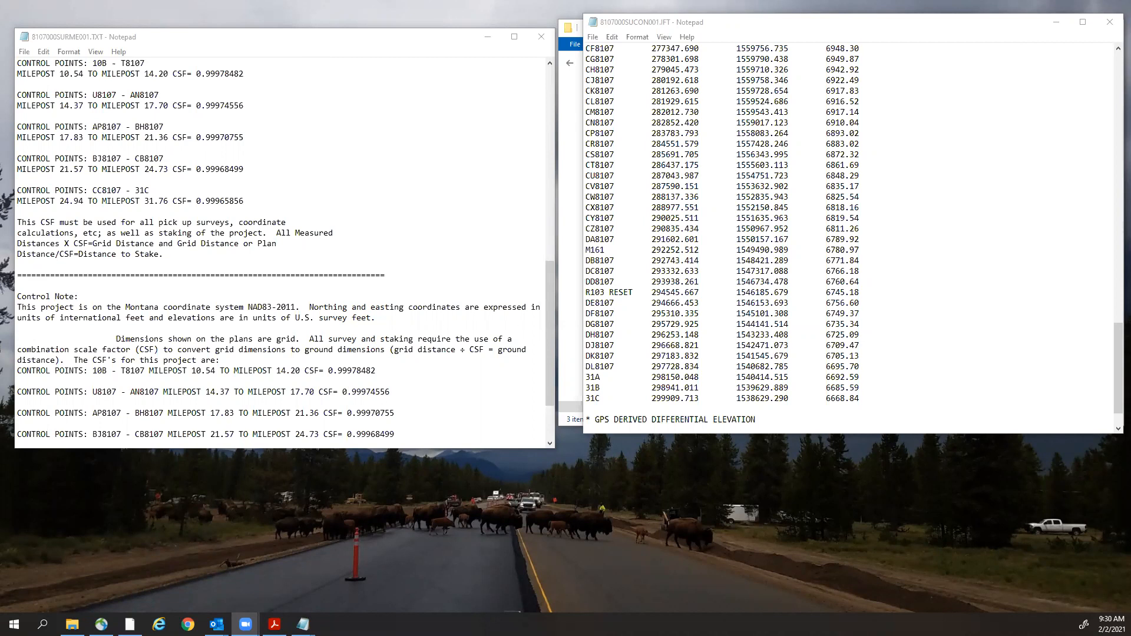
{"action": "key", "text": "alt+Tab"}
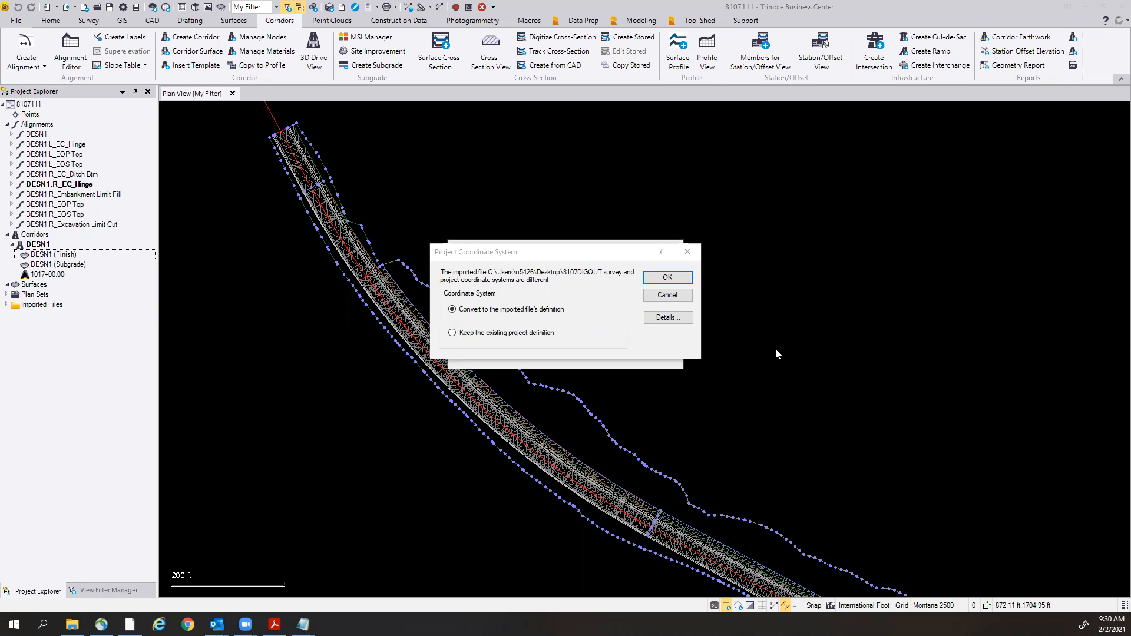
{"action": "left_click", "coordinate": [452, 334]}
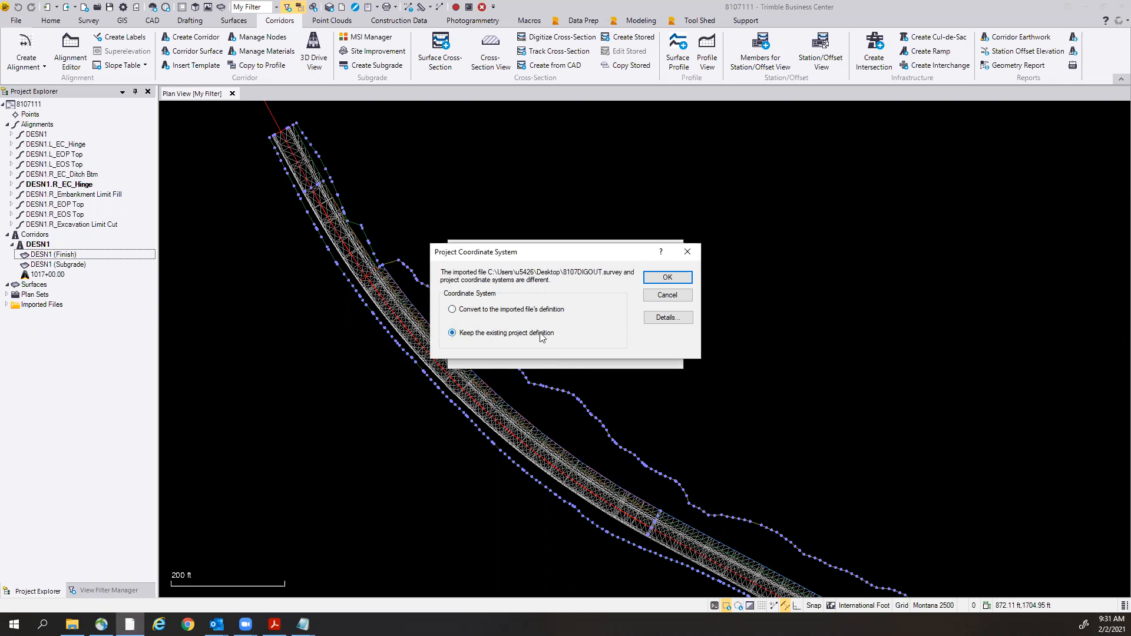
{"action": "left_click", "coordinate": [669, 278]}
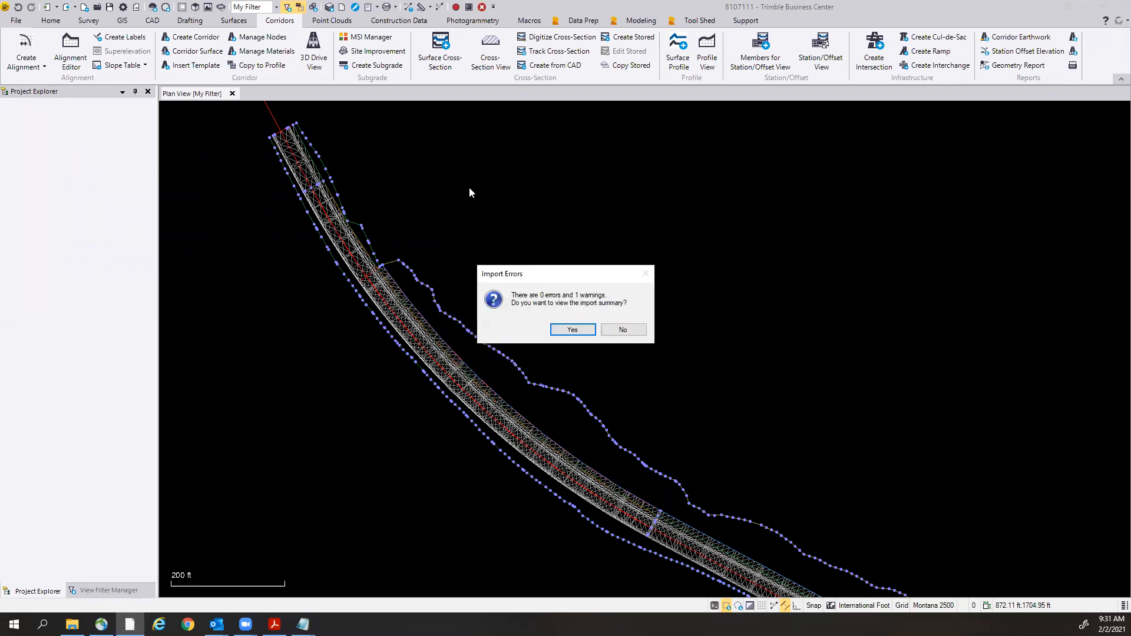
View the import summary, read the coordinate system message for 8107DIGOUT.survey, and close the report.
{"action": "left_click", "coordinate": [571, 331]}
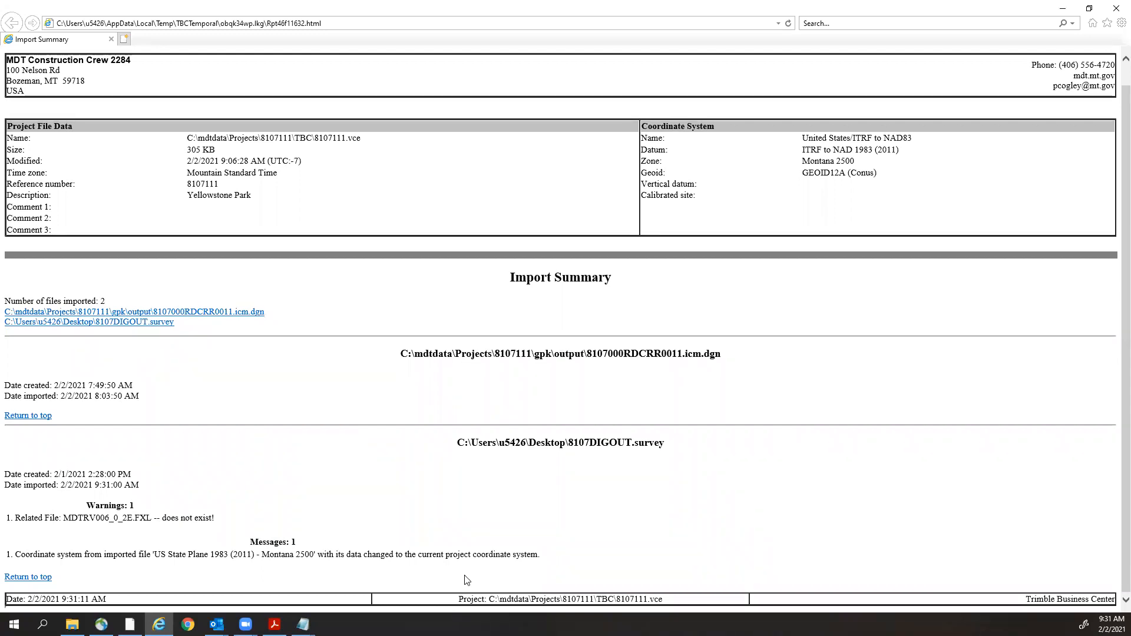
{"action": "left_click_drag", "start_coordinate": [512, 555], "coordinate": [209, 534]}
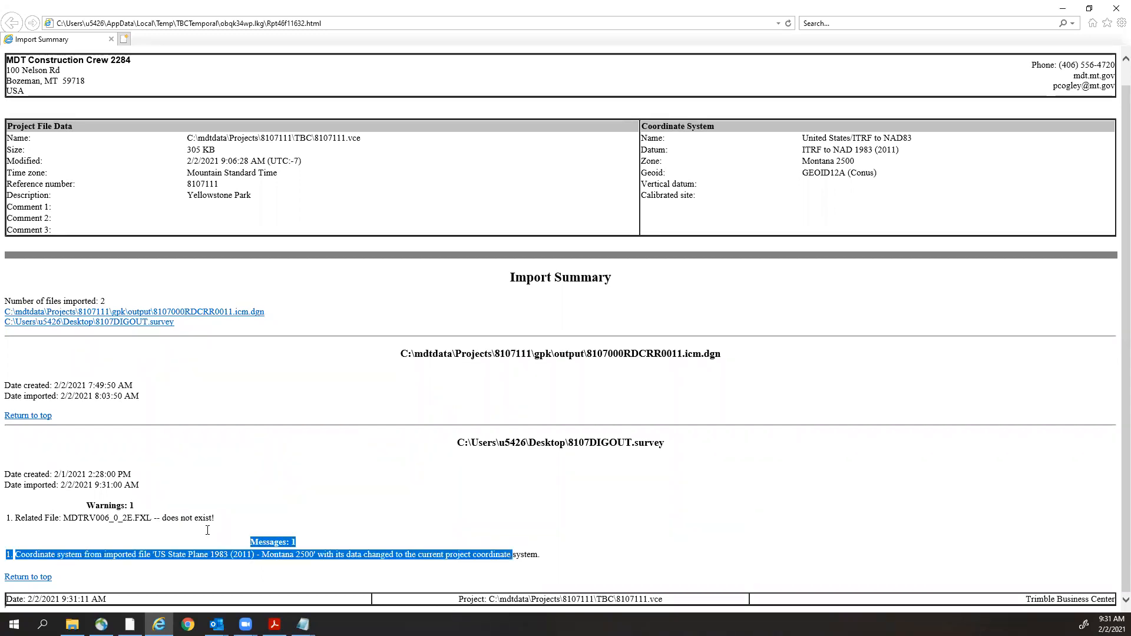
{"action": "left_click", "coordinate": [366, 493]}
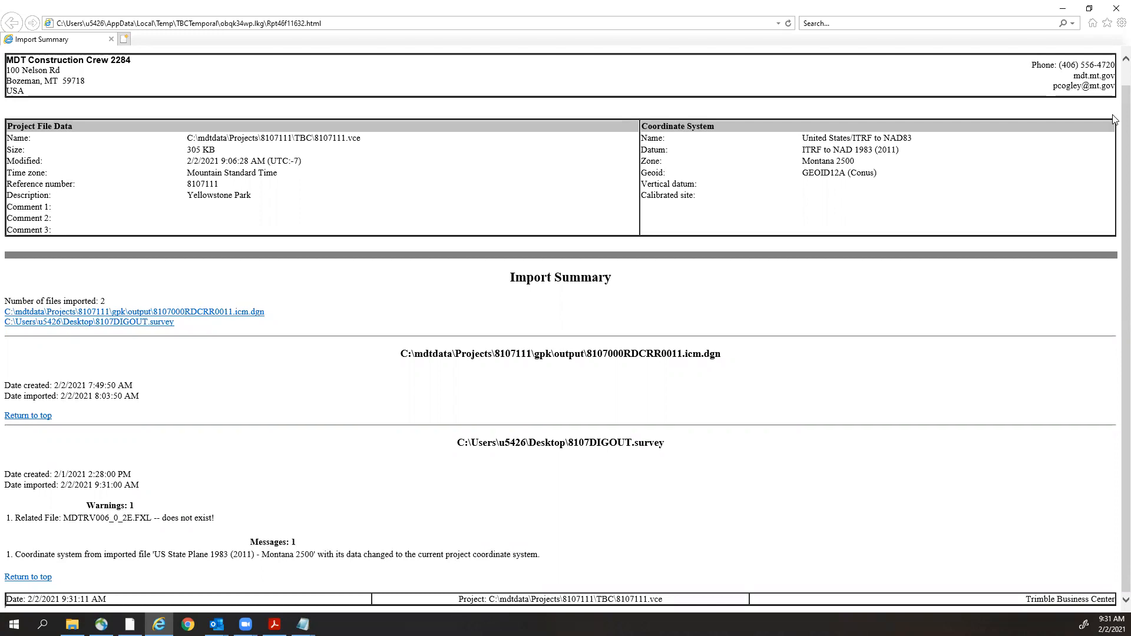
{"action": "left_click", "coordinate": [1115, 10]}
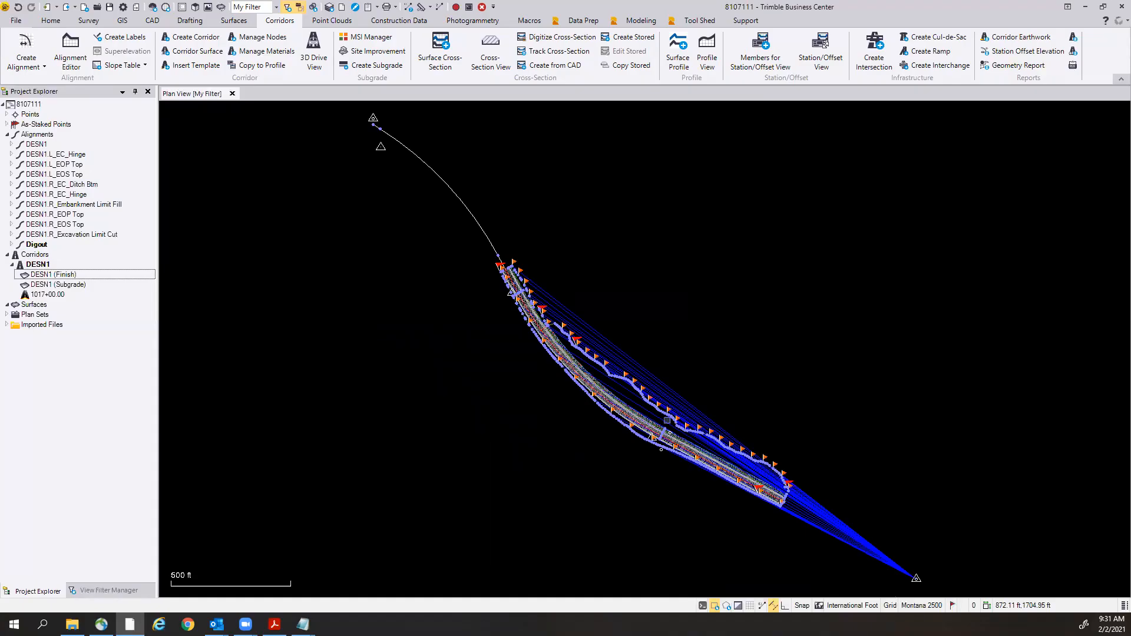
Examine the overall layout of the imported survey points and observation lines relative to the DESN1 corridor in plan view.
{"action": "scroll", "coordinate": [667, 420], "scroll_direction": "up", "scroll_amount": 4}
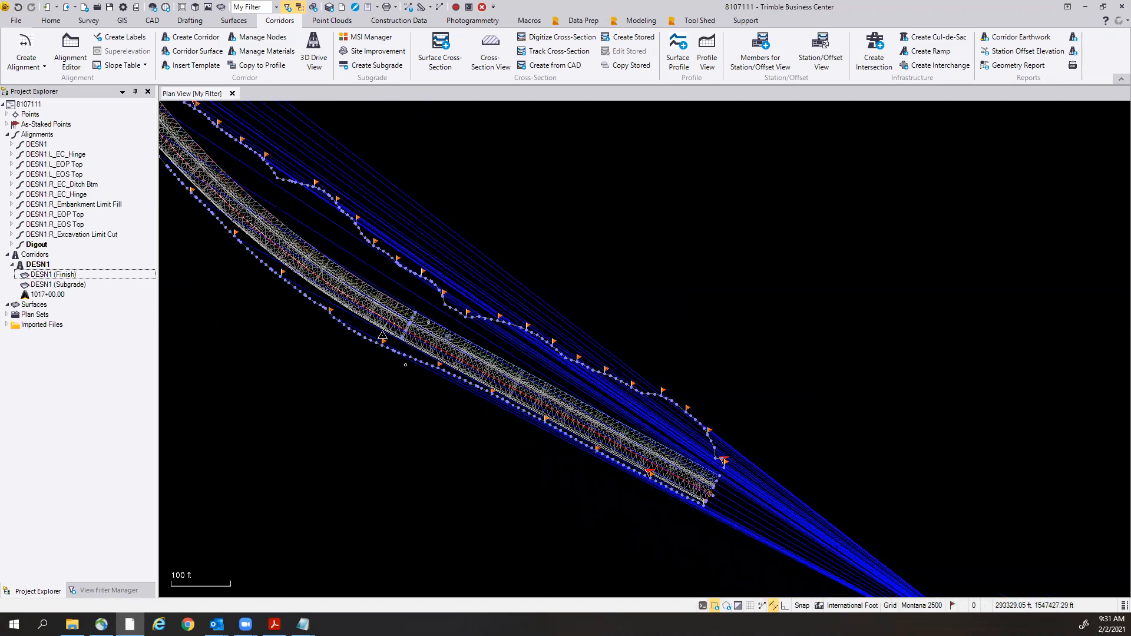
{"action": "scroll", "coordinate": [449, 337], "scroll_direction": "down", "scroll_amount": 4}
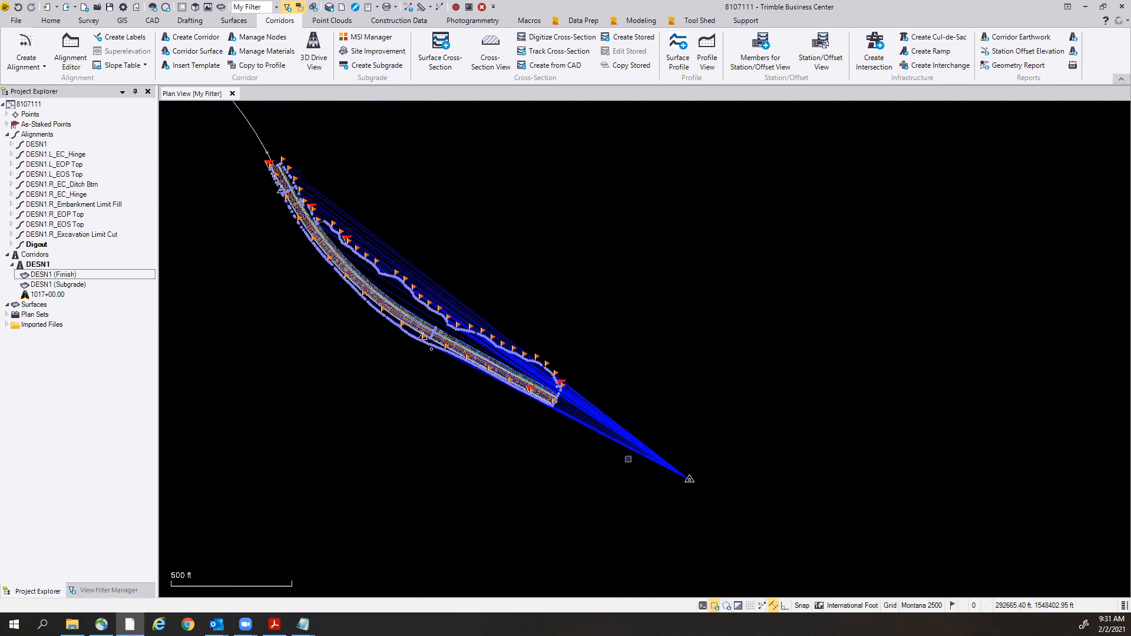
{"action": "scroll", "coordinate": [713, 488], "scroll_direction": "down", "scroll_amount": 3}
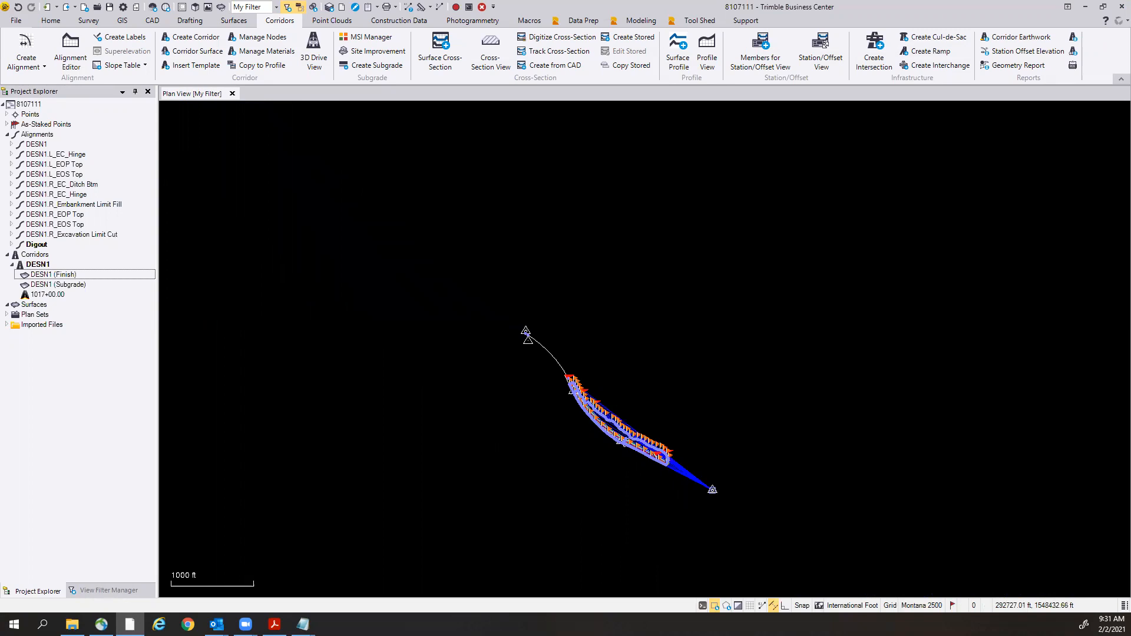
{"action": "scroll", "coordinate": [712, 489], "scroll_direction": "up", "scroll_amount": 2}
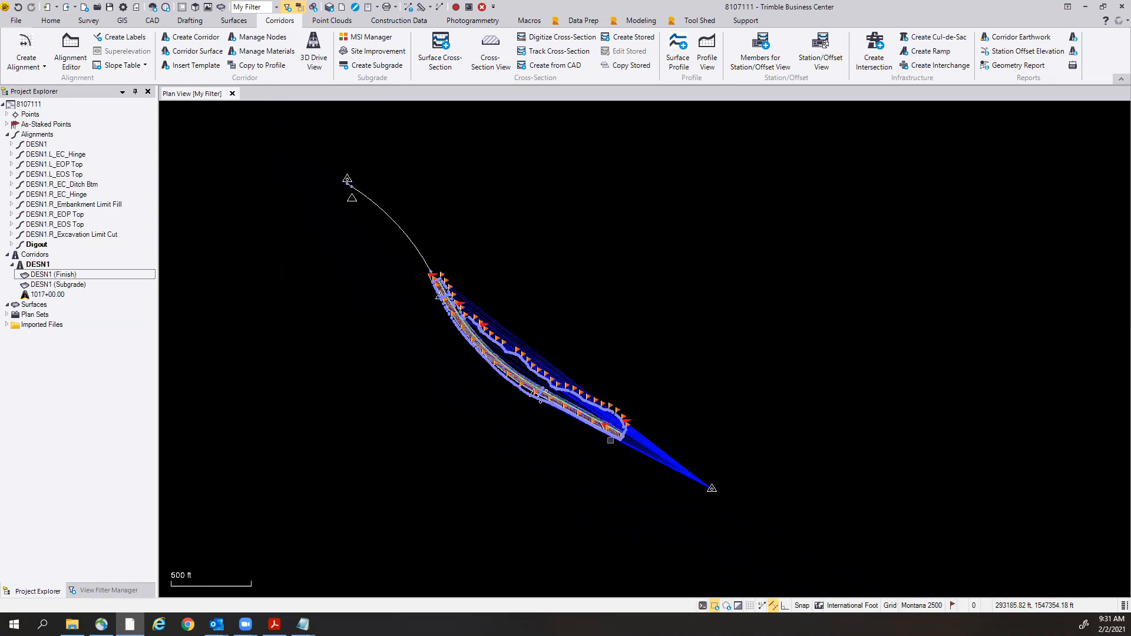
{"action": "scroll", "coordinate": [565, 414], "scroll_direction": "up", "scroll_amount": 2}
{"action": "scroll", "coordinate": [511, 385], "scroll_direction": "up", "scroll_amount": 2}
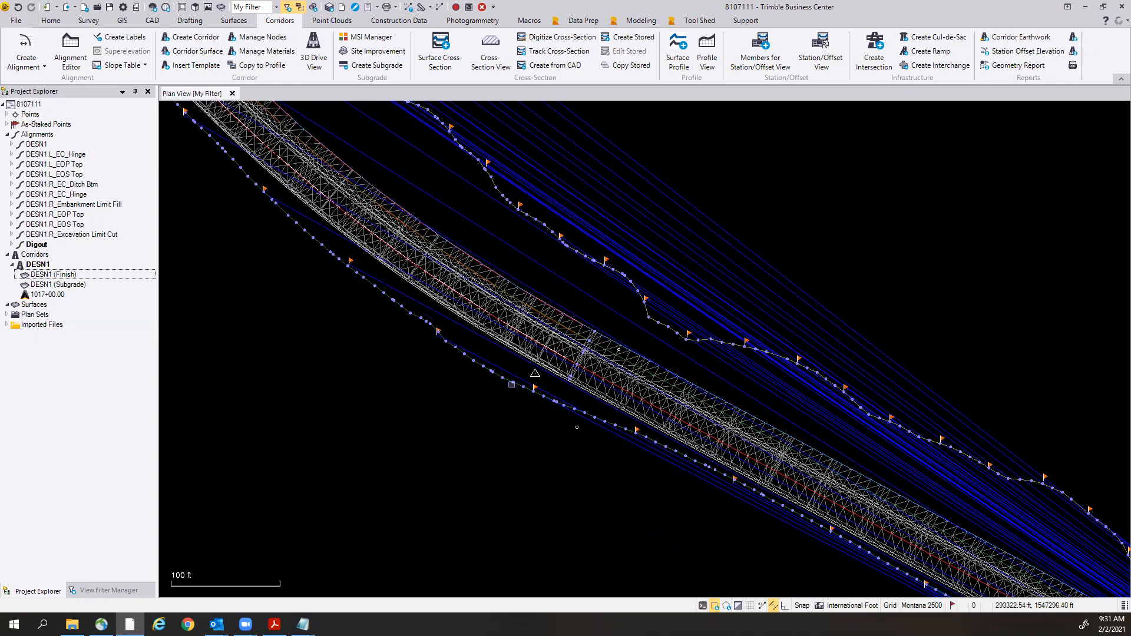
{"action": "scroll", "coordinate": [529, 373], "scroll_direction": "down", "scroll_amount": 5}
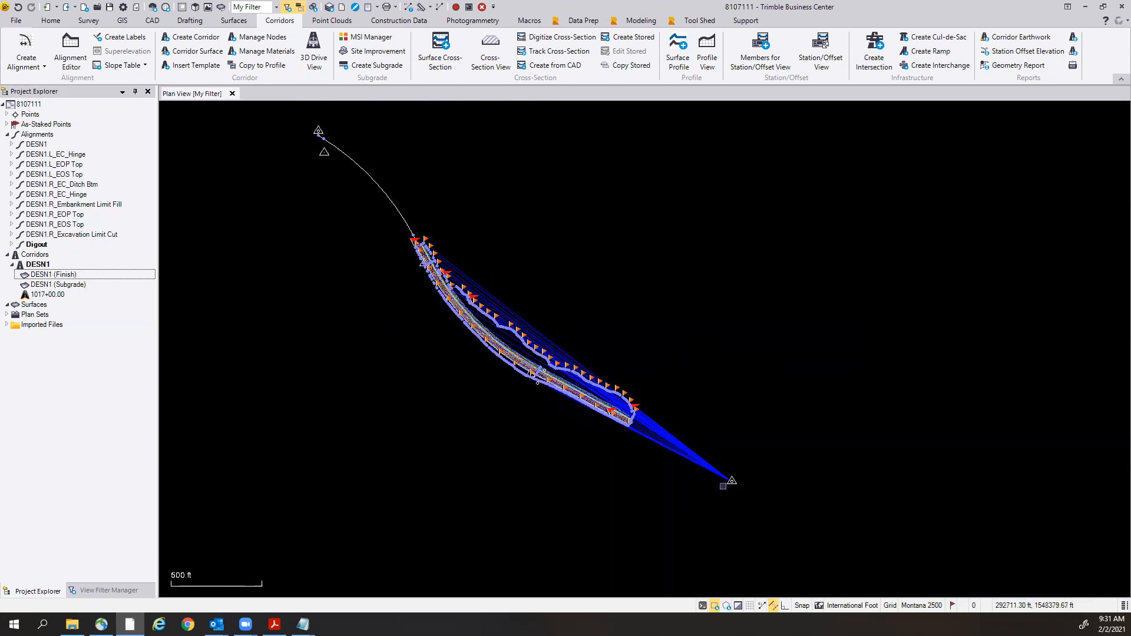
{"action": "scroll", "coordinate": [728, 483], "scroll_direction": "up", "scroll_amount": 3}
{"action": "scroll", "coordinate": [731, 479], "scroll_direction": "up", "scroll_amount": 3}
{"action": "middle_click_drag", "start_coordinate": [343, 338], "coordinate": [684, 543]}
{"action": "scroll", "coordinate": [684, 543], "scroll_direction": "down", "scroll_amount": 2}
{"action": "middle_click_drag", "start_coordinate": [377, 242], "coordinate": [524, 332]}
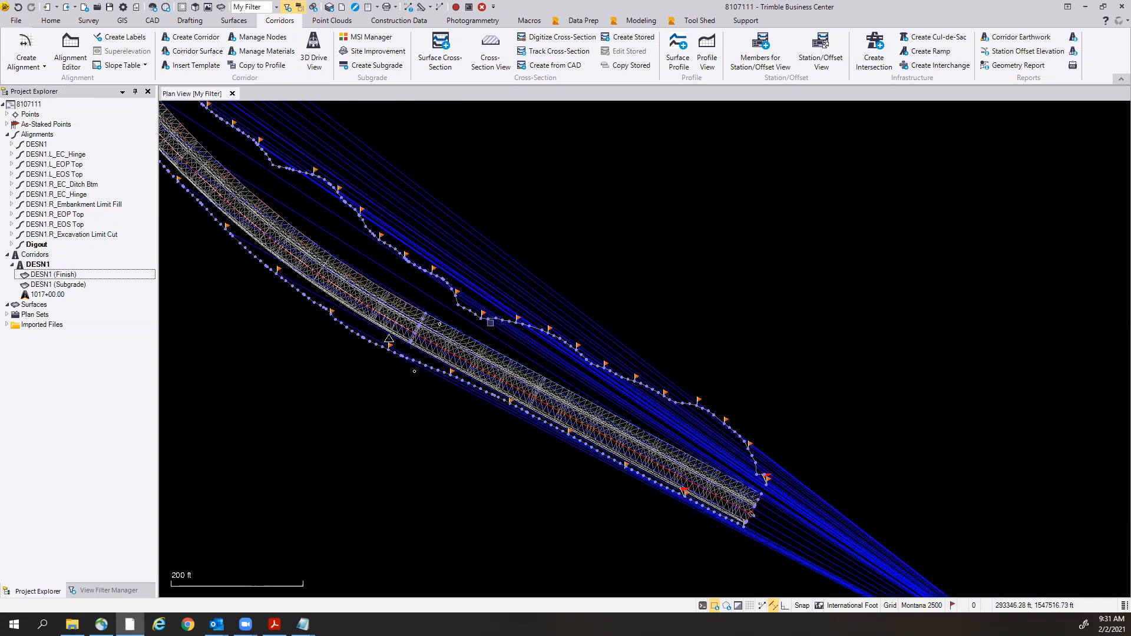
Inspect the flagged as-staked points up close along both sides of the corridor and around its southeast end.
{"action": "scroll", "coordinate": [419, 270], "scroll_direction": "up", "scroll_amount": 2}
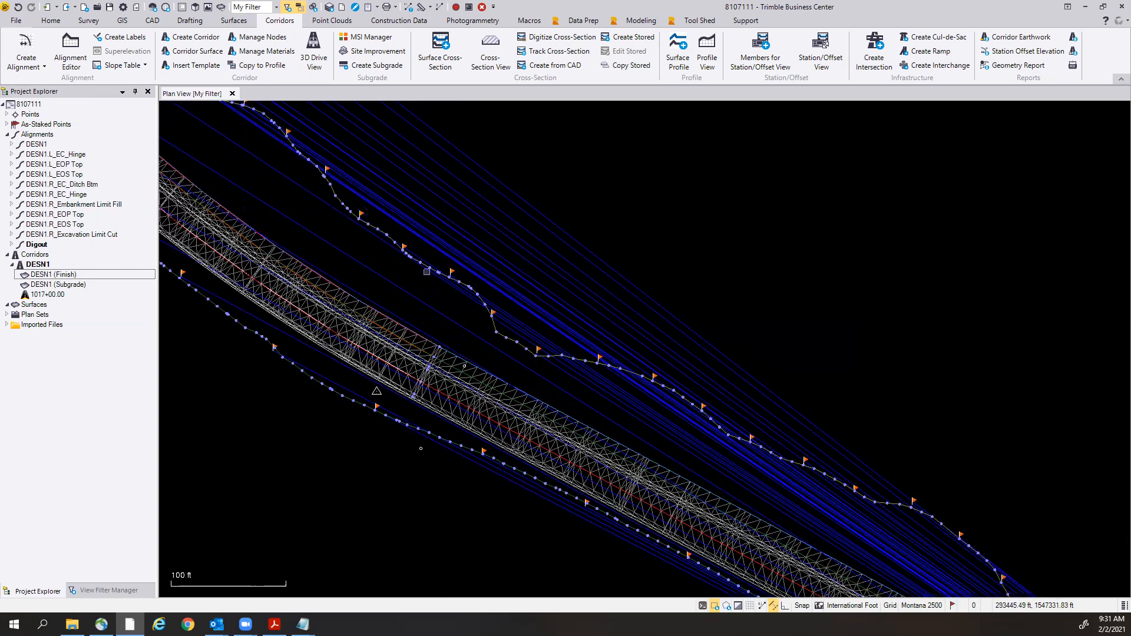
{"action": "scroll", "coordinate": [427, 272], "scroll_direction": "up", "scroll_amount": 5}
{"action": "scroll", "coordinate": [436, 277], "scroll_direction": "down", "scroll_amount": 3}
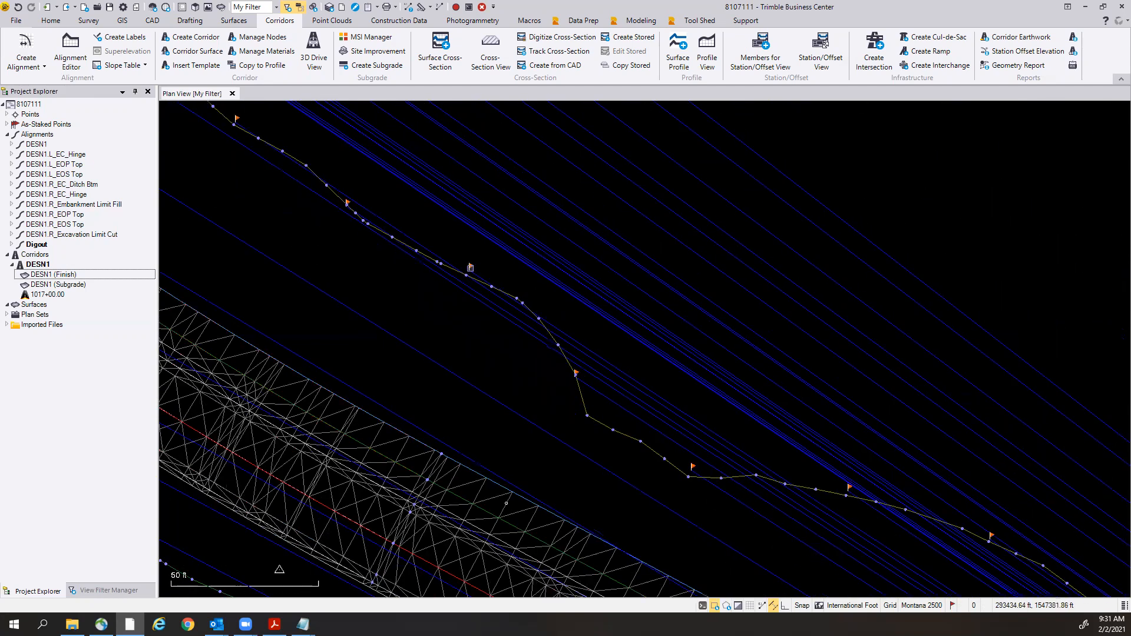
{"action": "scroll", "coordinate": [470, 267], "scroll_direction": "down", "scroll_amount": 3}
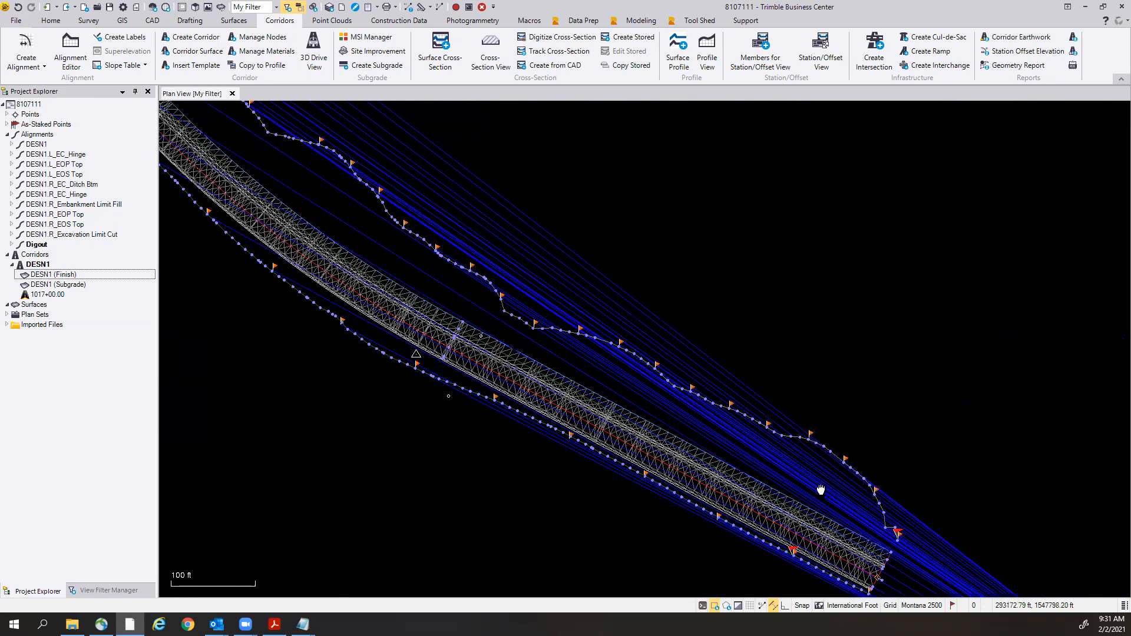
{"action": "scroll", "coordinate": [662, 404], "scroll_direction": "up", "scroll_amount": 2}
{"action": "scroll", "coordinate": [737, 449], "scroll_direction": "up", "scroll_amount": 2}
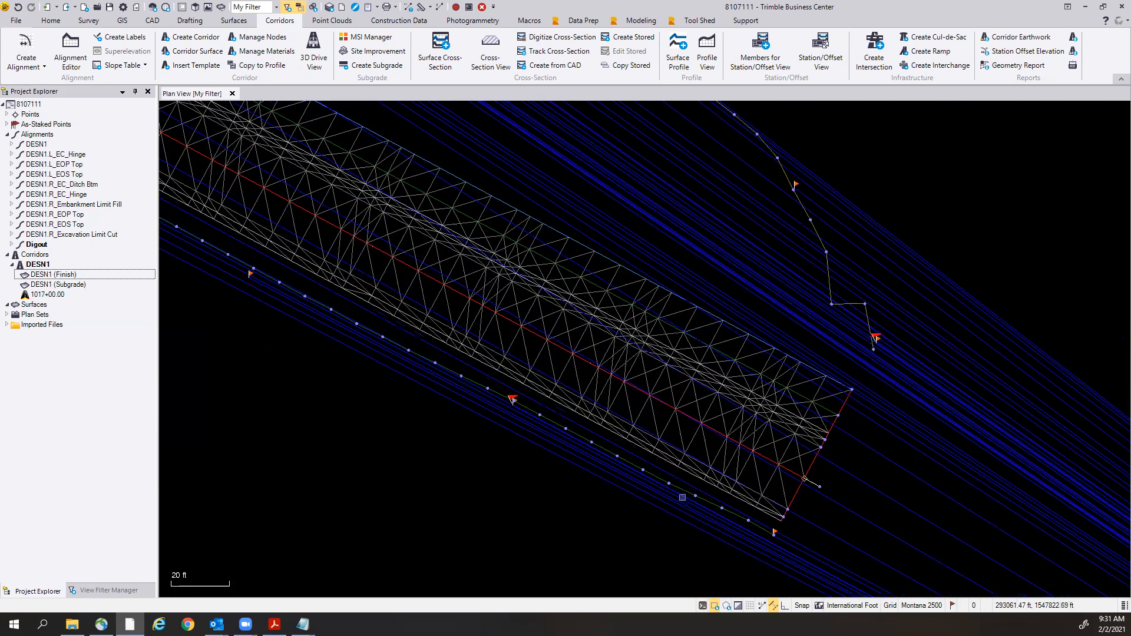
{"action": "middle_click_drag", "start_coordinate": [748, 278], "coordinate": [954, 463]}
{"action": "scroll", "coordinate": [954, 463], "scroll_direction": "down", "scroll_amount": 1}
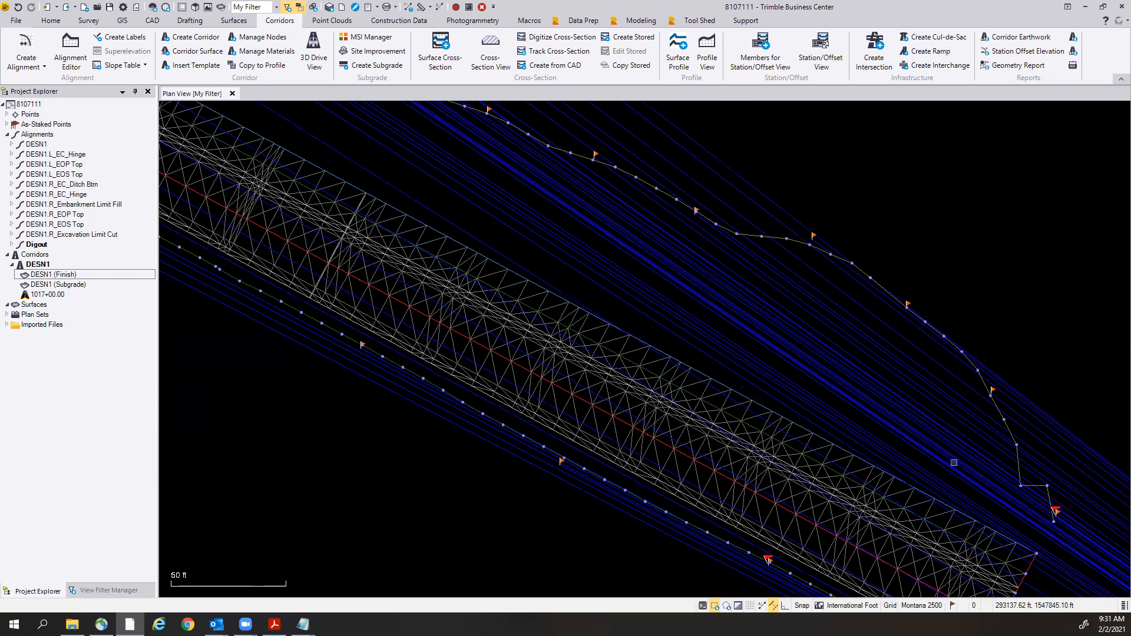
{"action": "scroll", "coordinate": [954, 463], "scroll_direction": "down", "scroll_amount": 1}
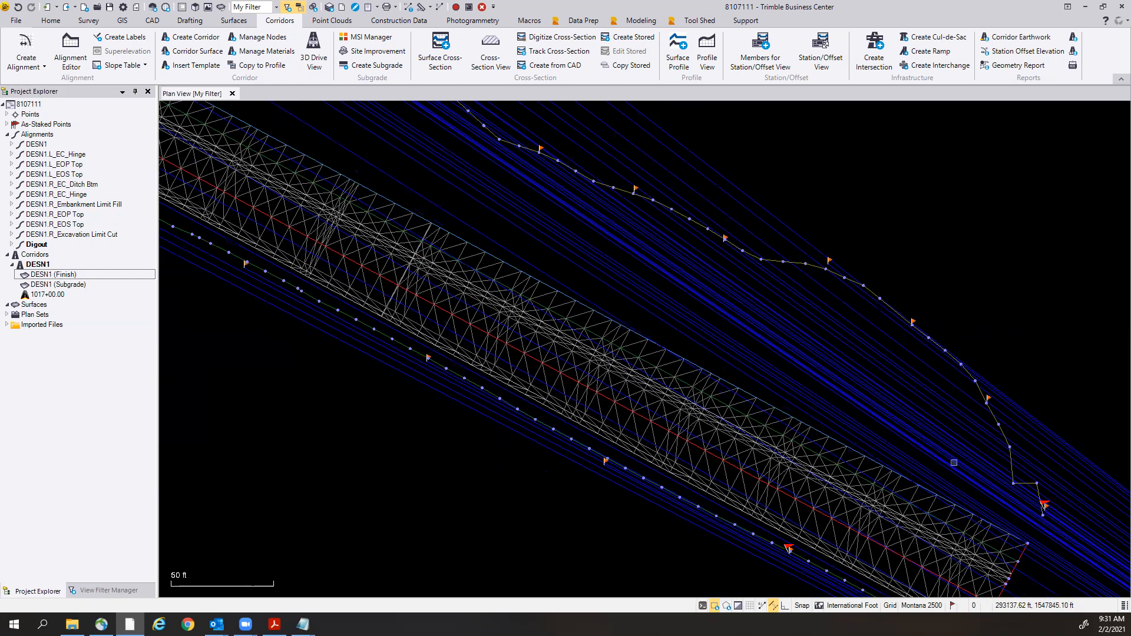
{"action": "scroll", "coordinate": [954, 463], "scroll_direction": "up", "scroll_amount": 5}
{"action": "scroll", "coordinate": [757, 371], "scroll_direction": "down", "scroll_amount": 6}
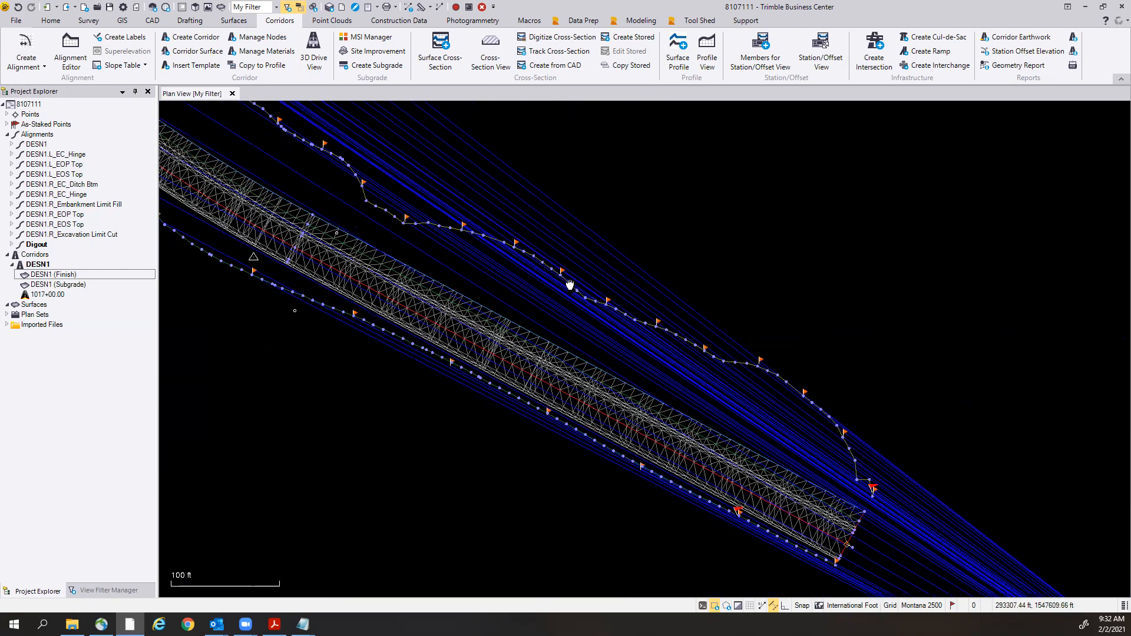
Inspect the as-staked points and limit lines along both sides of the DESN1 corridor up to its northwest end.
{"action": "middle_click_drag", "start_coordinate": [569, 285], "coordinate": [733, 382]}
{"action": "middle_click_drag", "start_coordinate": [678, 351], "coordinate": [715, 379]}
{"action": "middle_click_drag", "start_coordinate": [461, 289], "coordinate": [737, 548]}
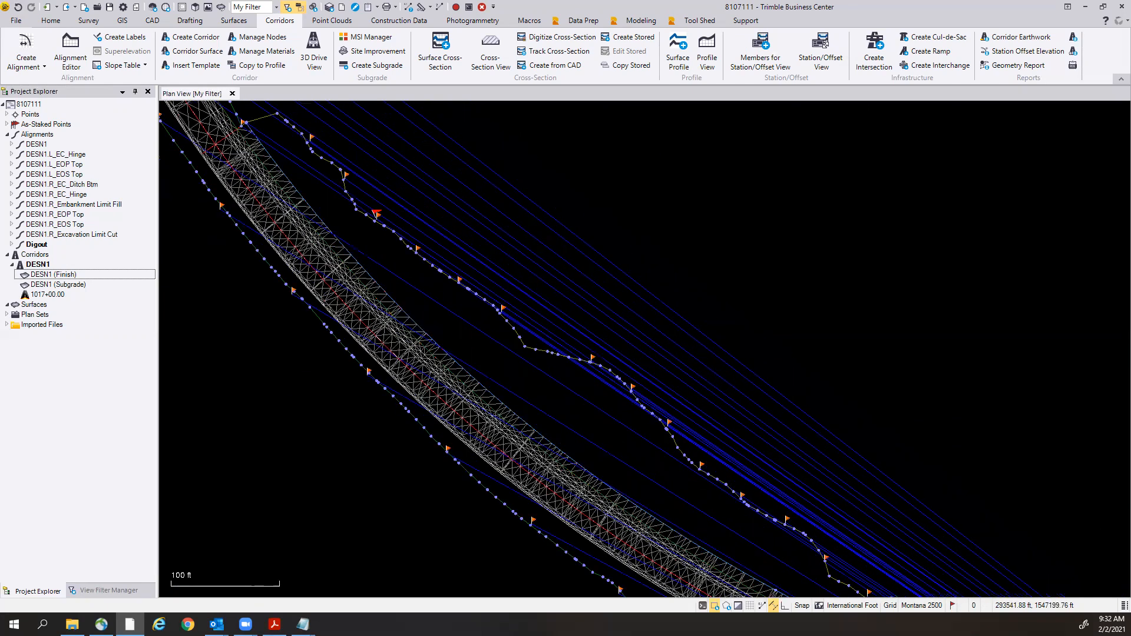
{"action": "middle_click_drag", "start_coordinate": [401, 252], "coordinate": [488, 349]}
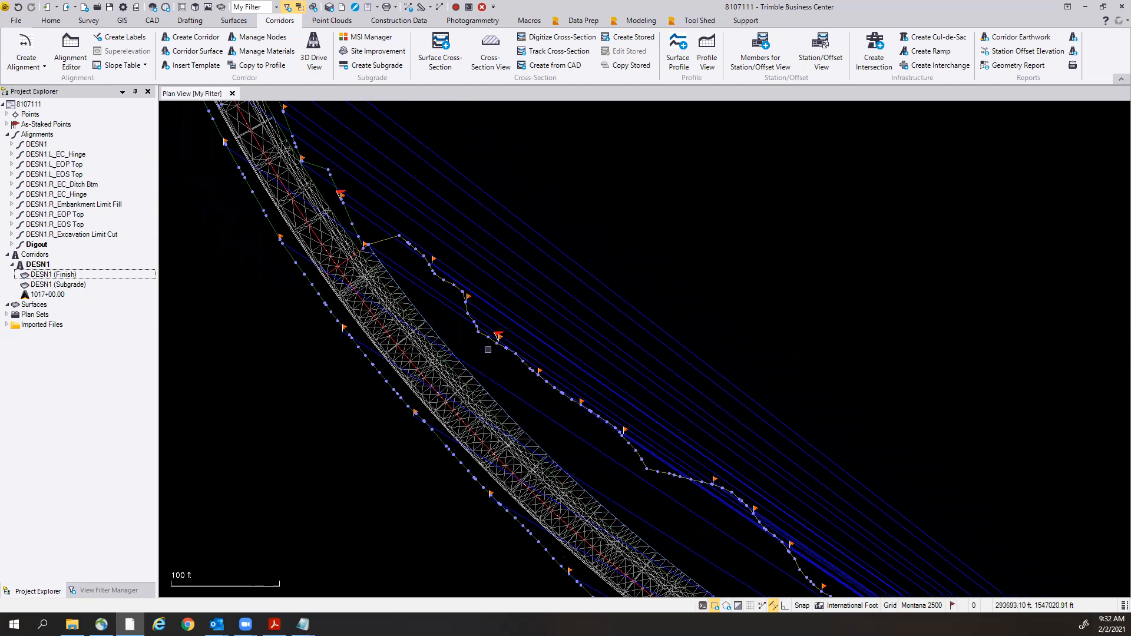
{"action": "middle_click_drag", "start_coordinate": [381, 222], "coordinate": [468, 242]}
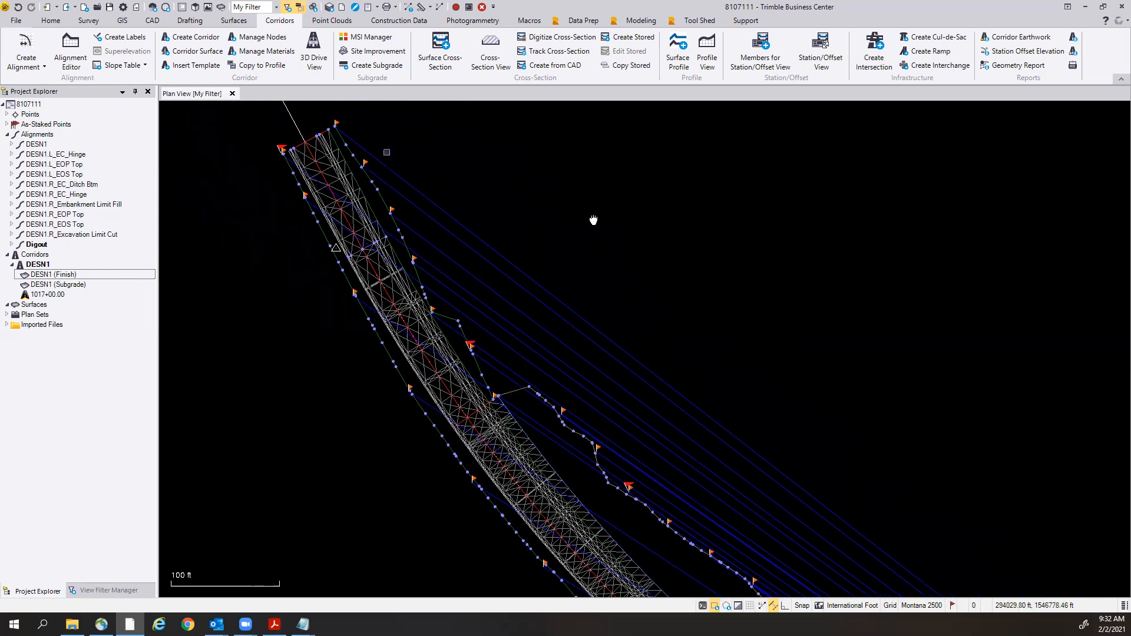
{"action": "middle_click_drag", "start_coordinate": [593, 220], "coordinate": [789, 286]}
{"action": "scroll", "coordinate": [568, 226], "scroll_direction": "up", "scroll_amount": 5}
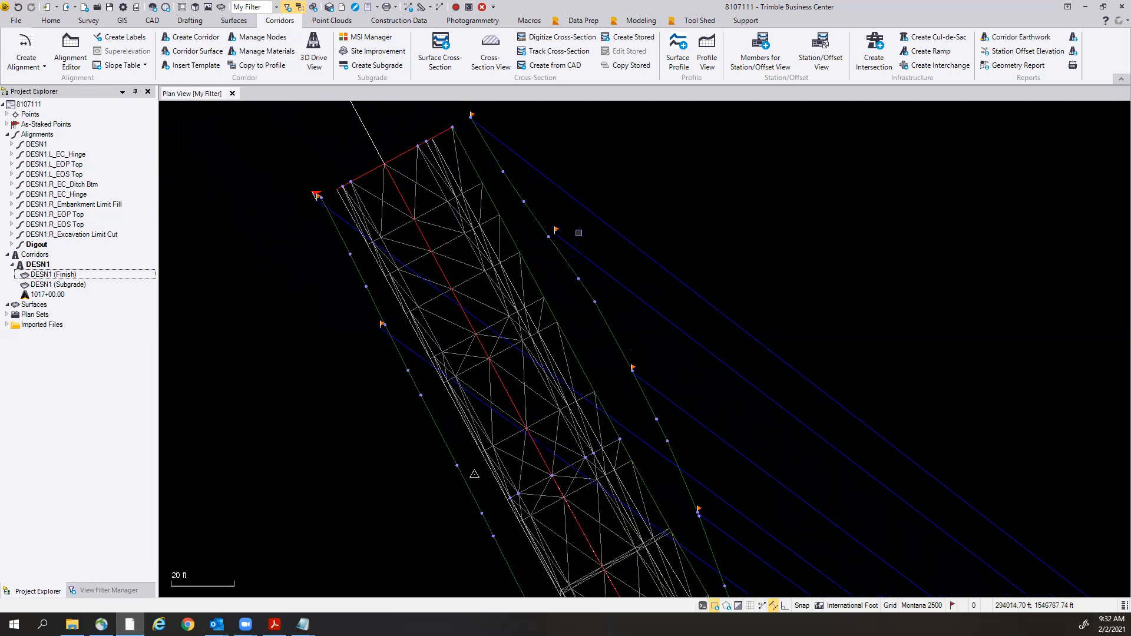
{"action": "scroll", "coordinate": [511, 228], "scroll_direction": "up", "scroll_amount": 1}
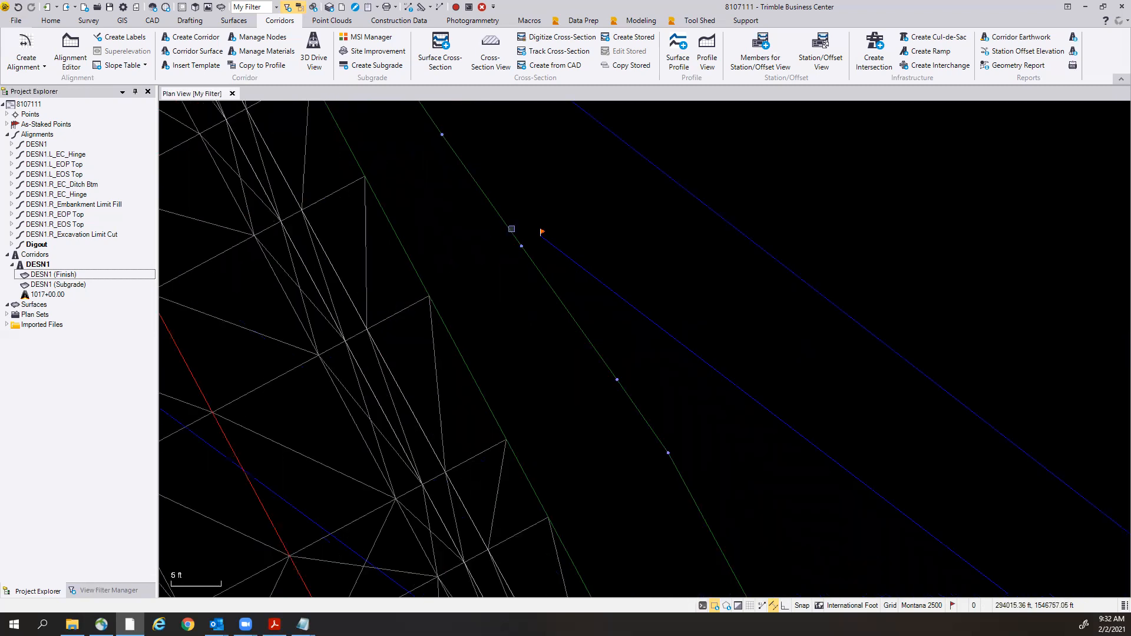
{"action": "scroll", "coordinate": [512, 228], "scroll_direction": "down", "scroll_amount": 1}
{"action": "scroll", "coordinate": [512, 228], "scroll_direction": "down", "scroll_amount": 3}
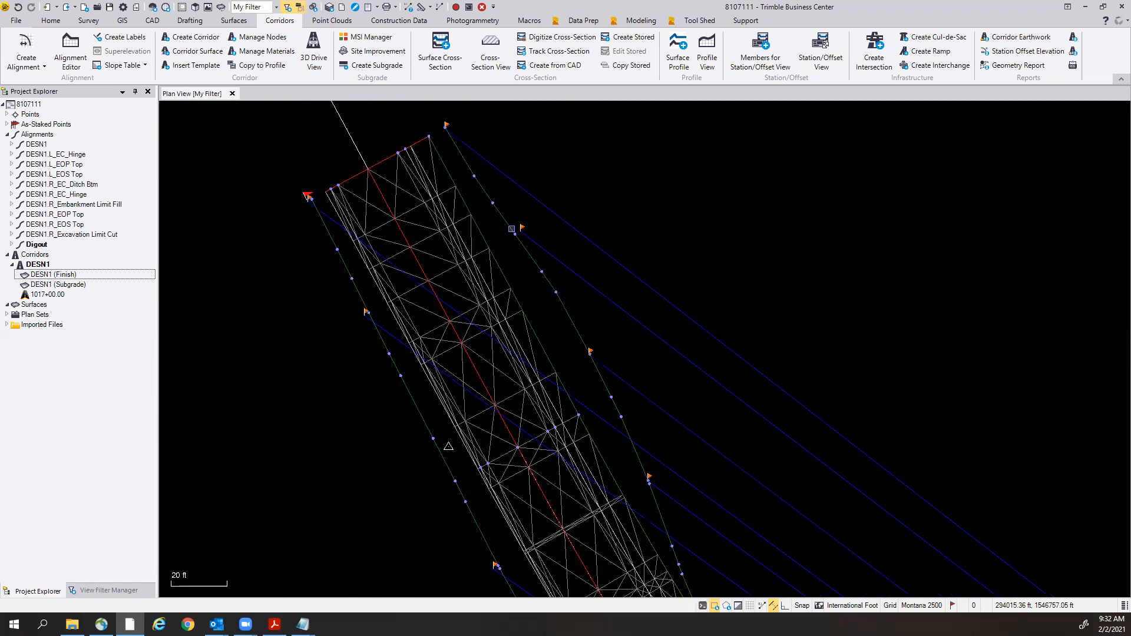
Examine the staked points along the corridor from its northwest end back to the flagged points at the southeast end.
{"action": "middle_click_drag", "start_coordinate": [595, 513], "coordinate": [393, 202]}
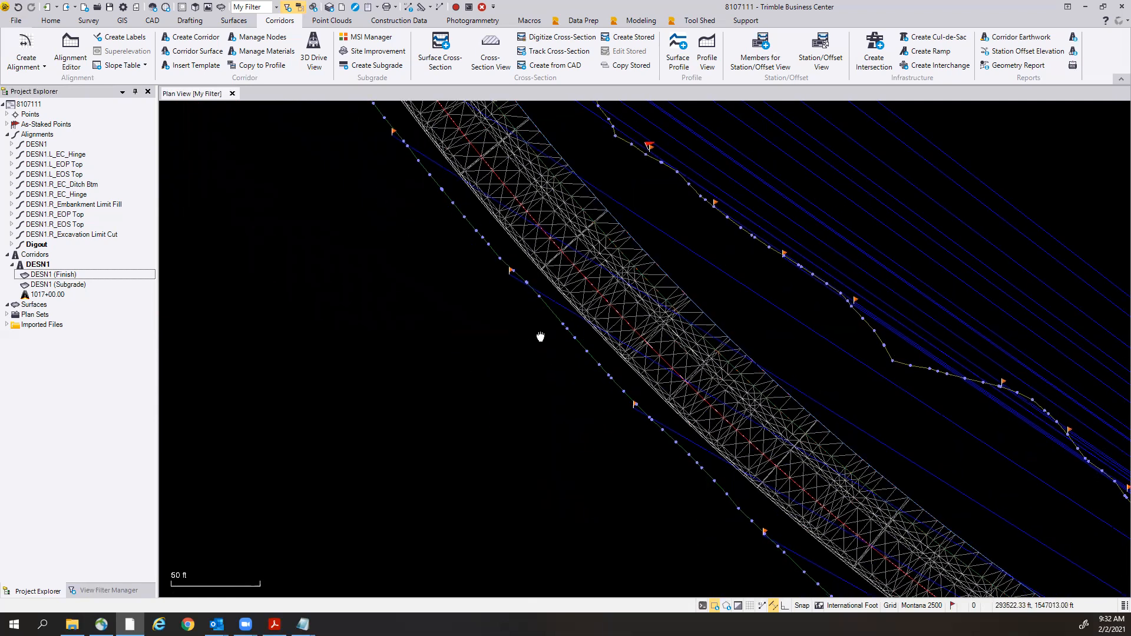
{"action": "middle_click_drag", "start_coordinate": [668, 530], "coordinate": [377, 221]}
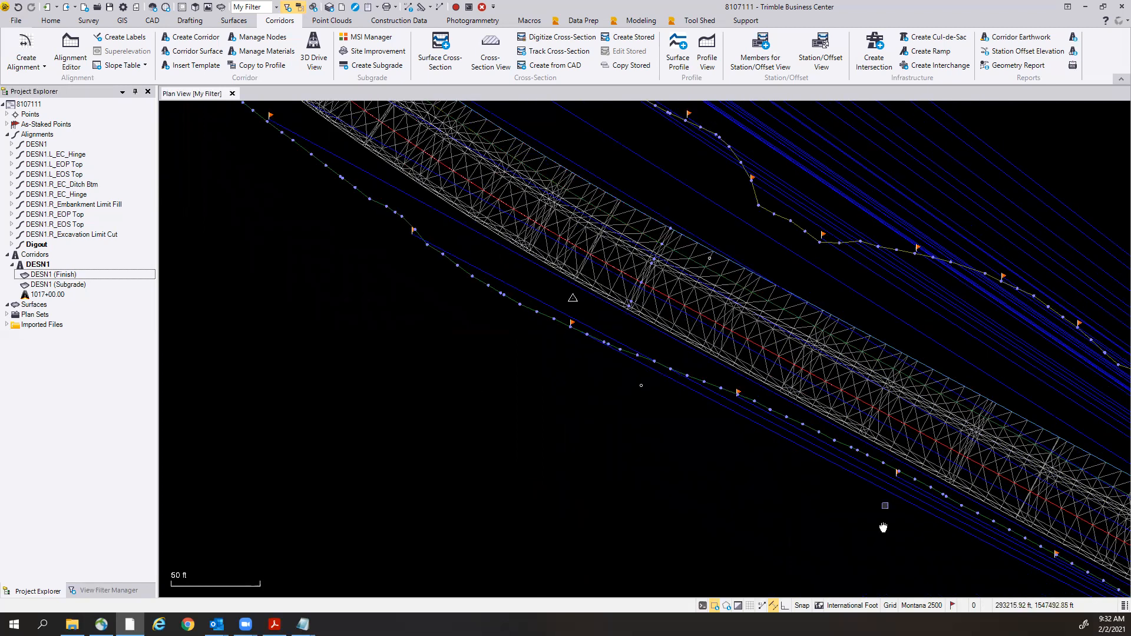
{"action": "middle_click_drag", "start_coordinate": [882, 525], "coordinate": [606, 350]}
{"action": "middle_click_drag", "start_coordinate": [952, 553], "coordinate": [602, 390]}
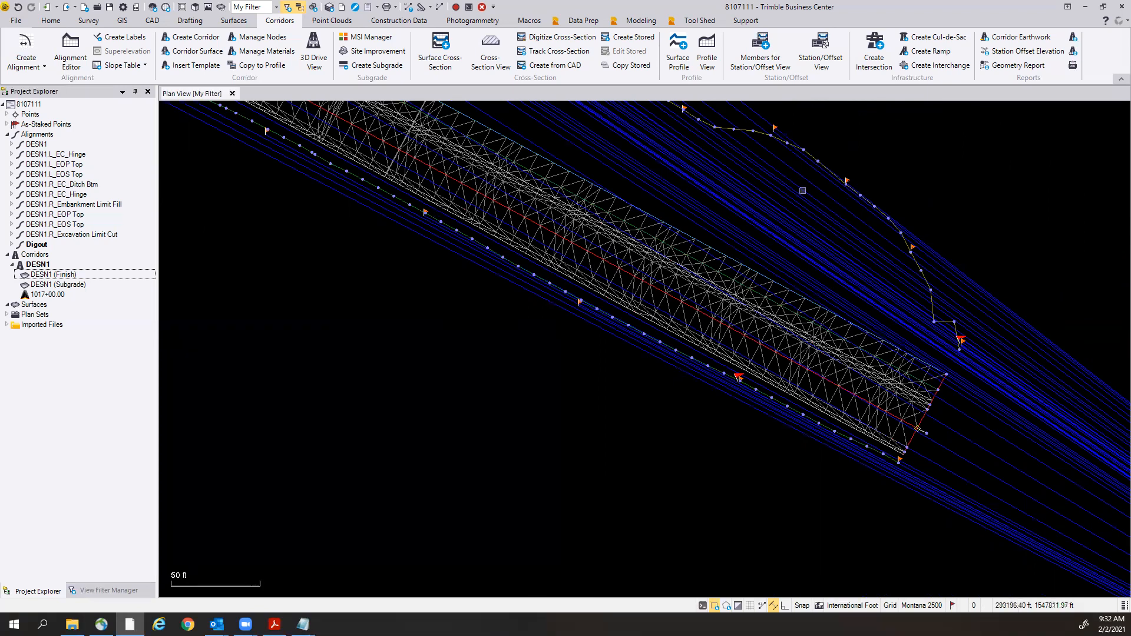
{"action": "middle_click_drag", "start_coordinate": [819, 136], "coordinate": [954, 266]}
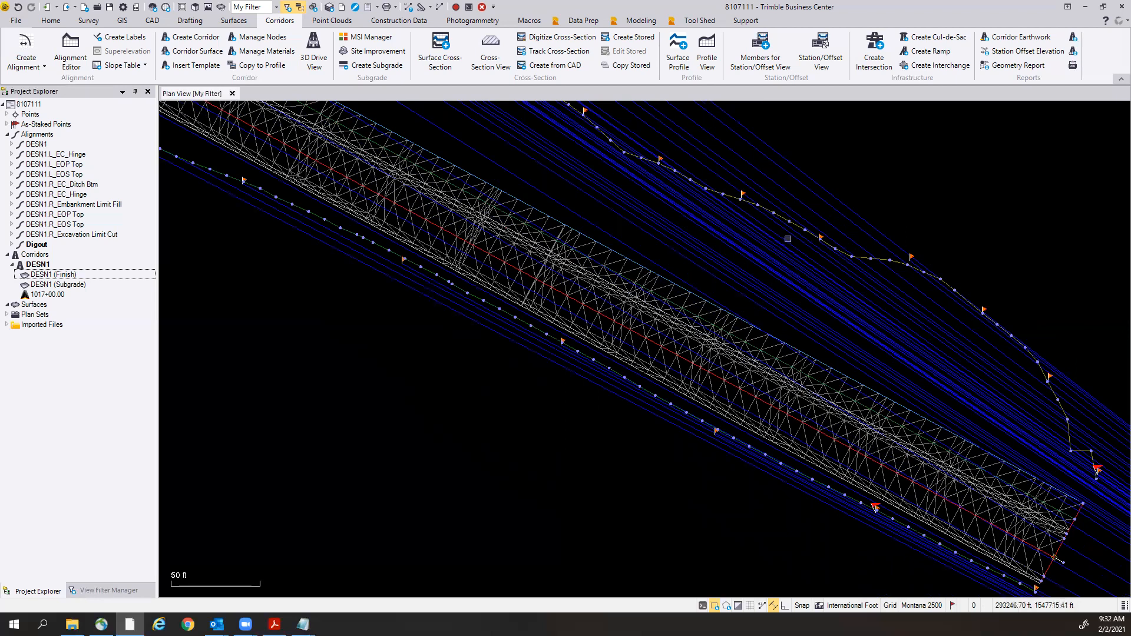
{"action": "scroll", "coordinate": [737, 193], "scroll_direction": "up", "scroll_amount": 4}
{"action": "scroll", "coordinate": [665, 189], "scroll_direction": "down", "scroll_amount": 3}
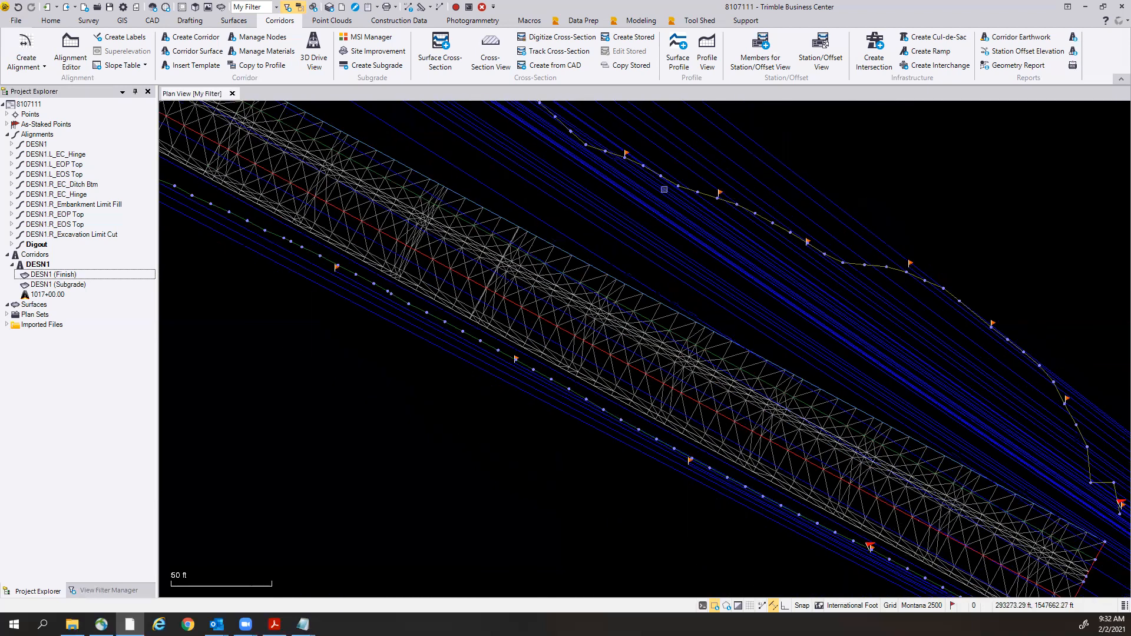
Compare the cut and fill limit lines with the staked points, closely examining where the two lines meet near the corridor's northwest part.
{"action": "scroll", "coordinate": [665, 190], "scroll_direction": "down", "scroll_amount": 2}
{"action": "scroll", "coordinate": [664, 190], "scroll_direction": "down", "scroll_amount": 2}
{"action": "mouse_move", "coordinate": [456, 238]}
{"action": "middle_mouse_down"}
{"action": "mouse_move", "coordinate": [553, 288]}
{"action": "mouse_move", "coordinate": [568, 354]}
{"action": "middle_mouse_up"}
{"action": "scroll", "coordinate": [644, 238], "scroll_direction": "up", "scroll_amount": 2}
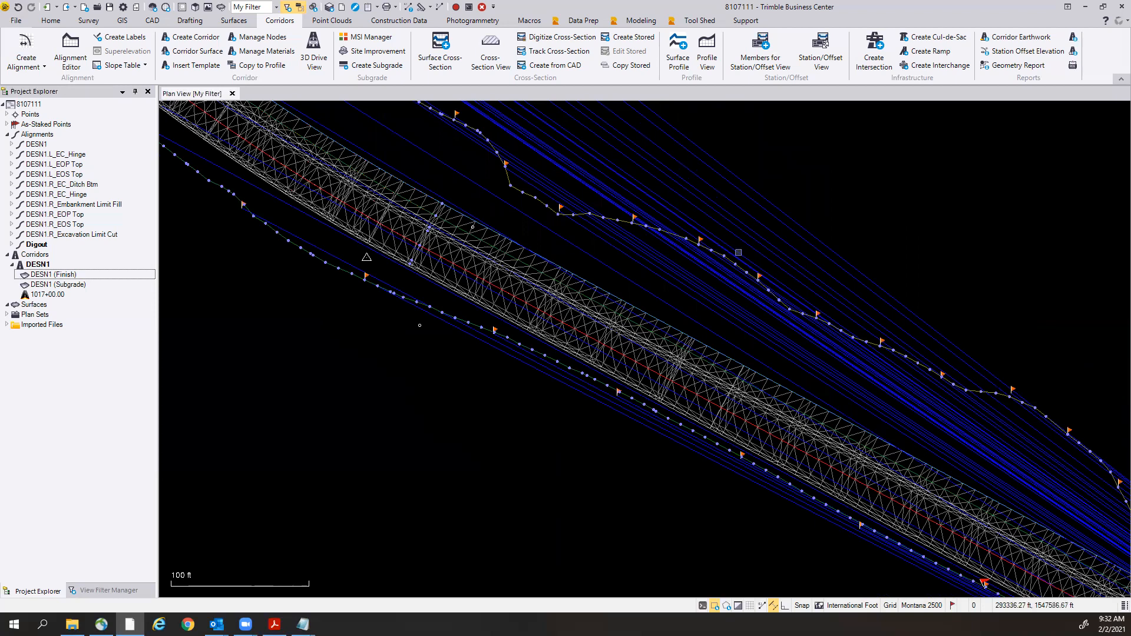
{"action": "scroll", "coordinate": [739, 252], "scroll_direction": "down", "scroll_amount": 2}
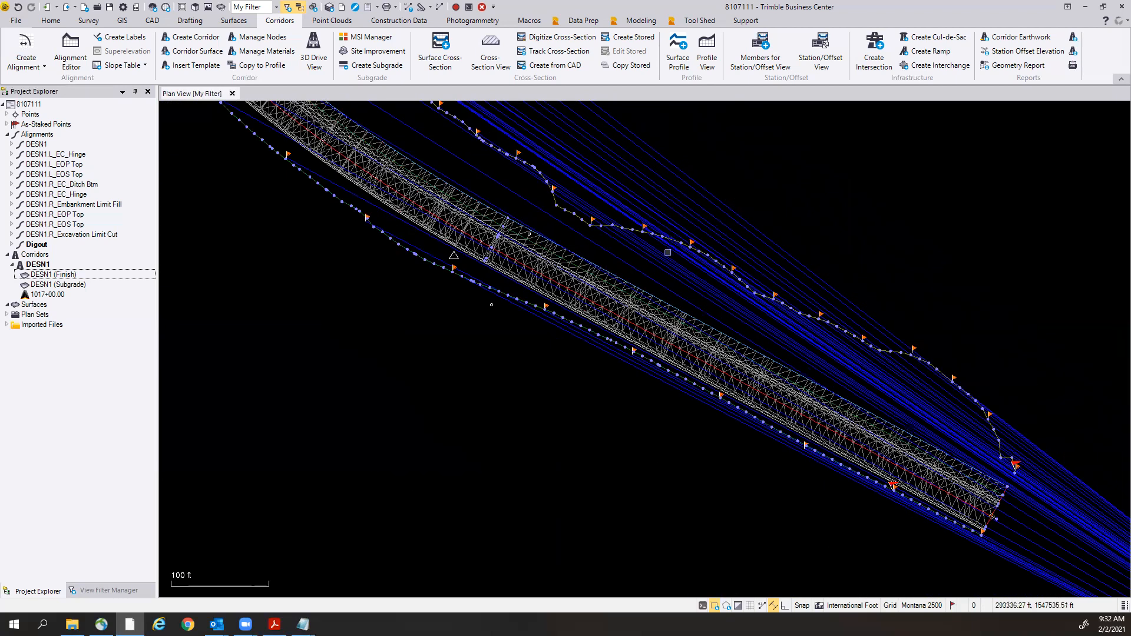
{"action": "scroll", "coordinate": [668, 252], "scroll_direction": "down", "scroll_amount": 3}
{"action": "scroll", "coordinate": [489, 319], "scroll_direction": "up", "scroll_amount": 8}
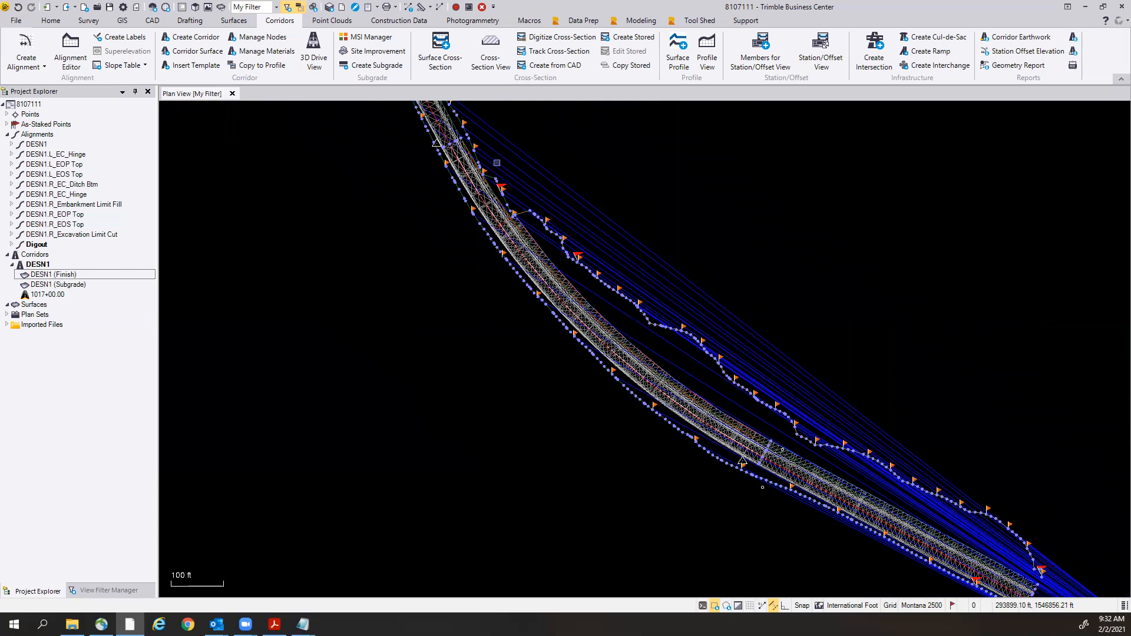
{"action": "scroll", "coordinate": [496, 188], "scroll_direction": "up", "scroll_amount": 3}
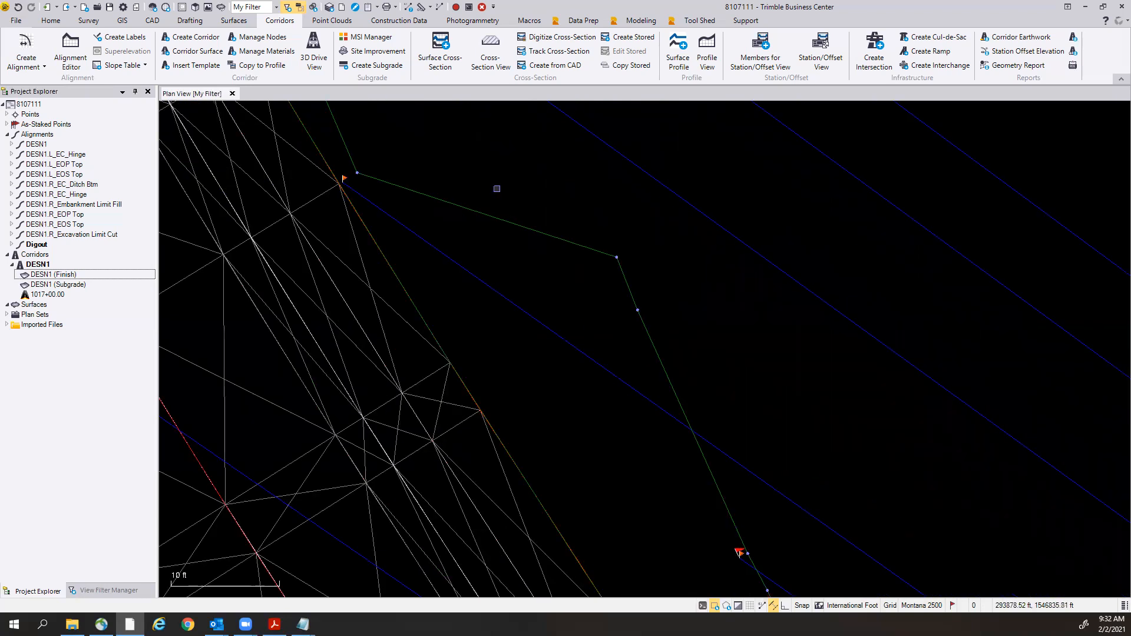
{"action": "scroll", "coordinate": [497, 188], "scroll_direction": "down", "scroll_amount": 5}
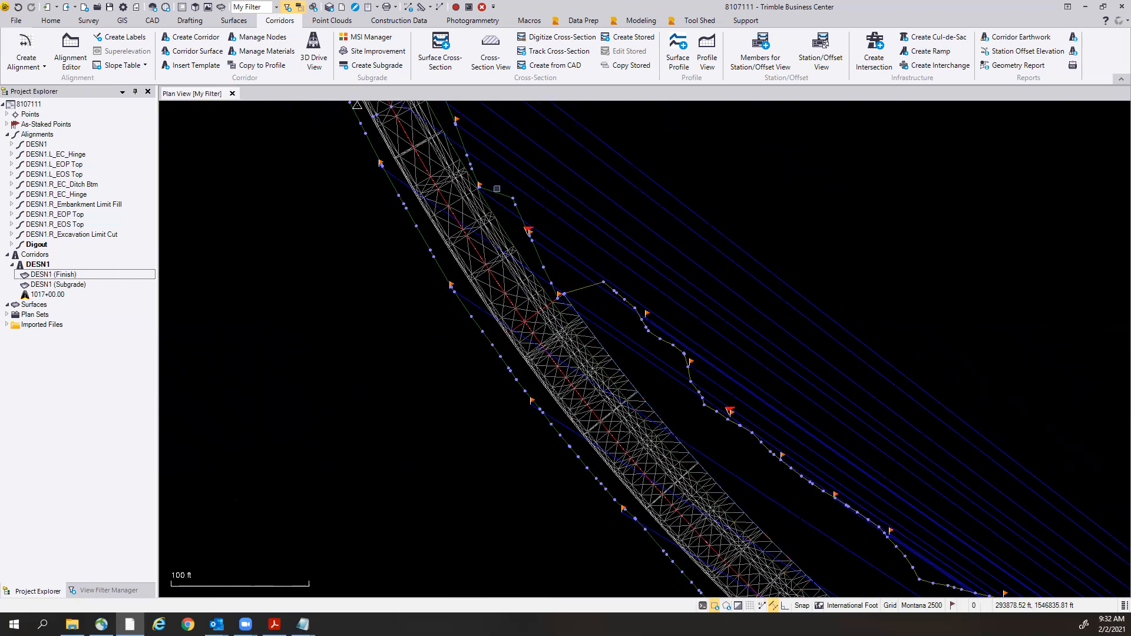
{"action": "scroll", "coordinate": [578, 293], "scroll_direction": "up", "scroll_amount": 5}
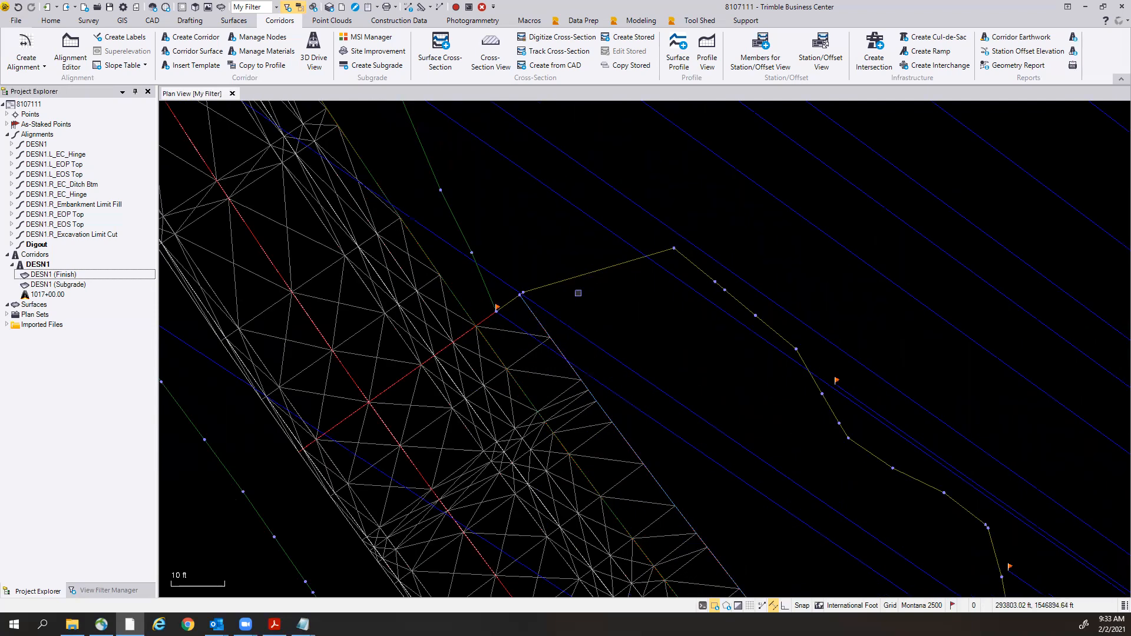
{"action": "scroll", "coordinate": [845, 409], "scroll_direction": "down", "scroll_amount": 2}
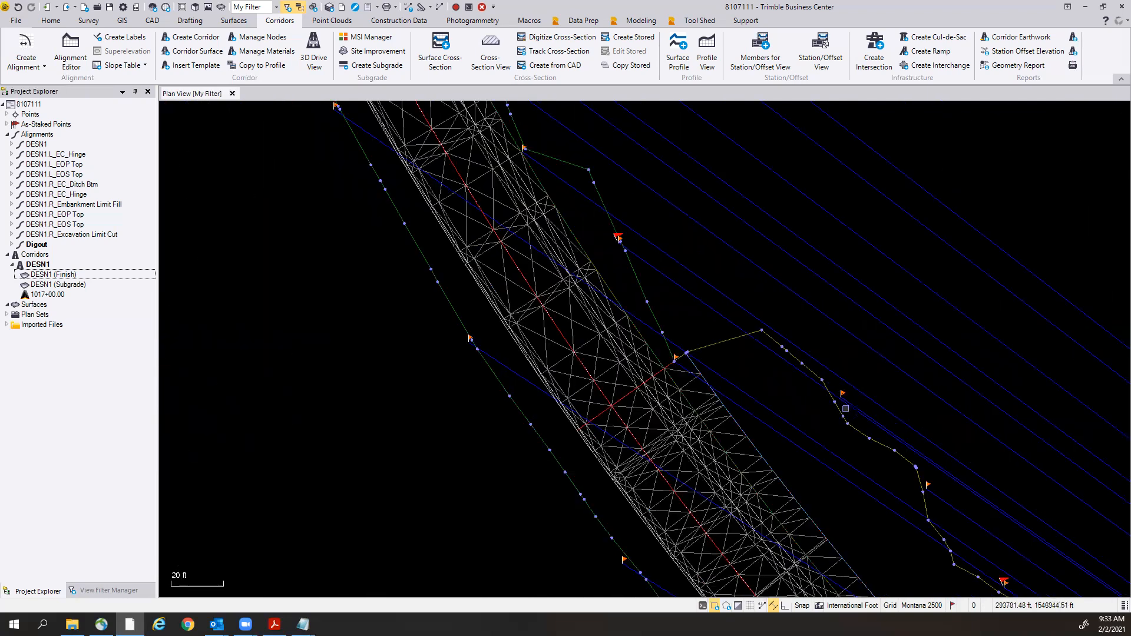
{"action": "middle_click_drag", "start_coordinate": [714, 348], "coordinate": [639, 301]}
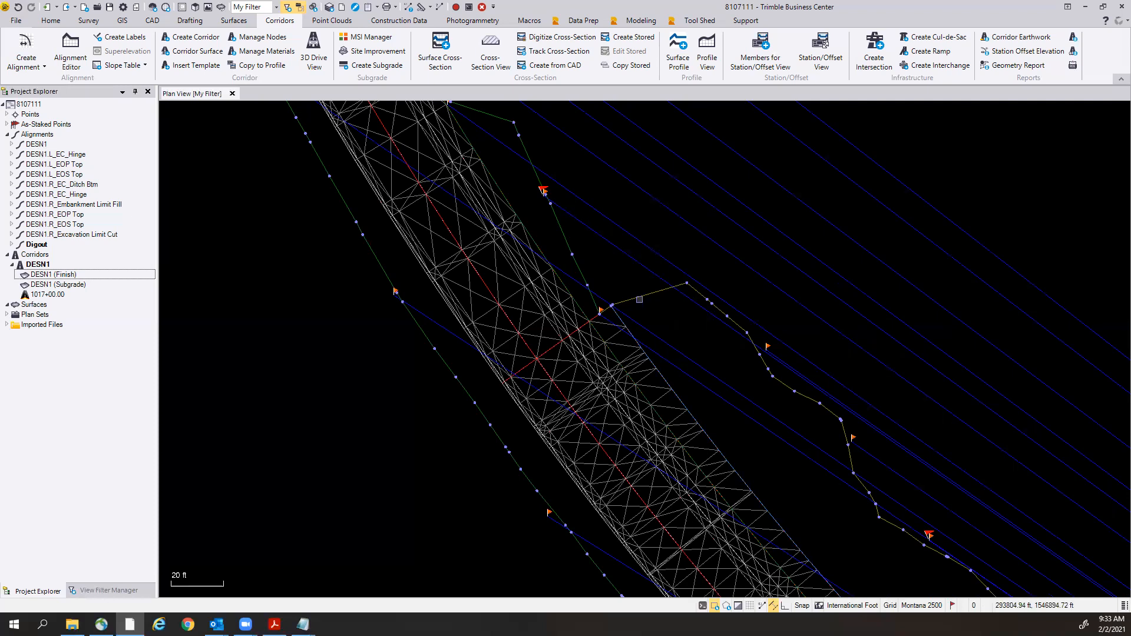
Delete the DESN1.R_Excavation Limit Cut and DESN1.R_Embankment Limit Fill alignments.
{"action": "left_click", "coordinate": [653, 292]}
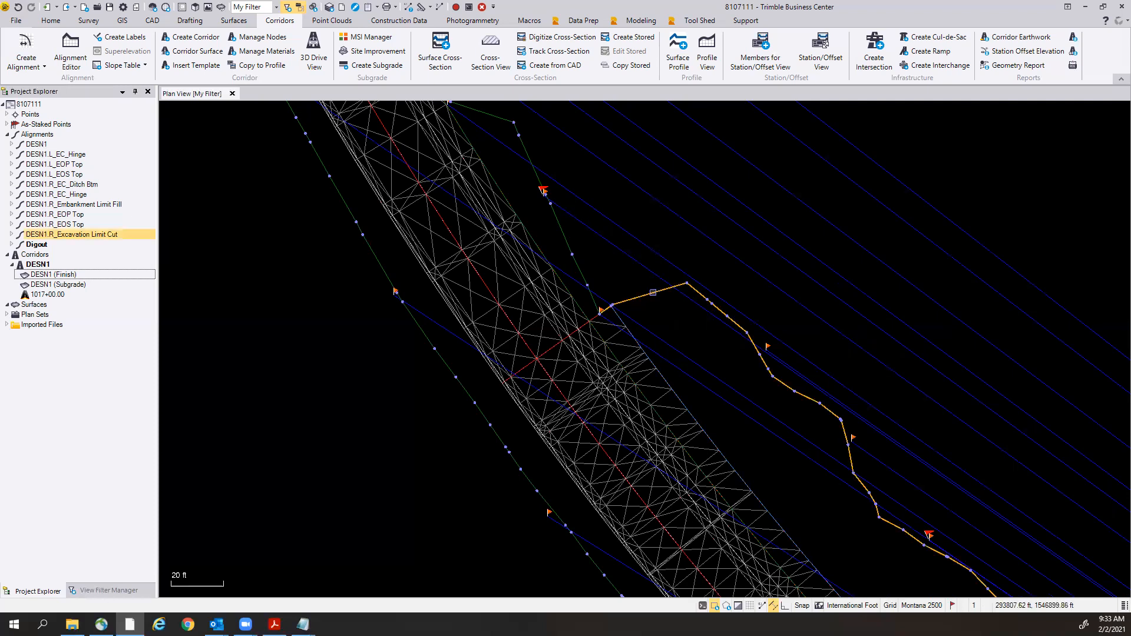
{"action": "right_click", "coordinate": [619, 275]}
{"action": "left_click", "coordinate": [652, 330]}
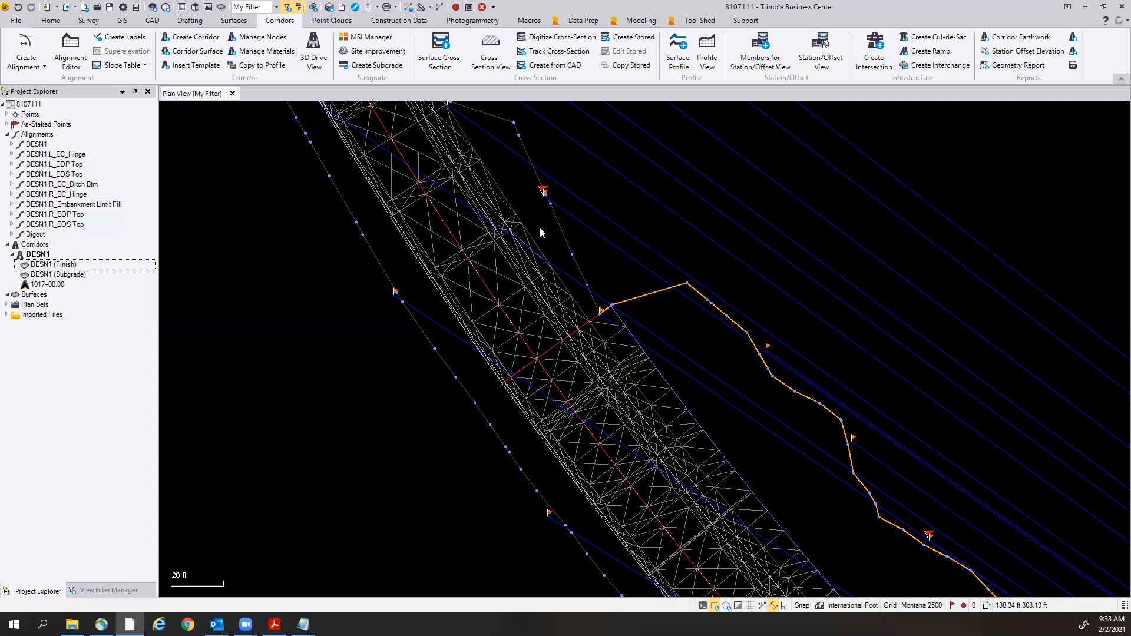
{"action": "left_click", "coordinate": [558, 221]}
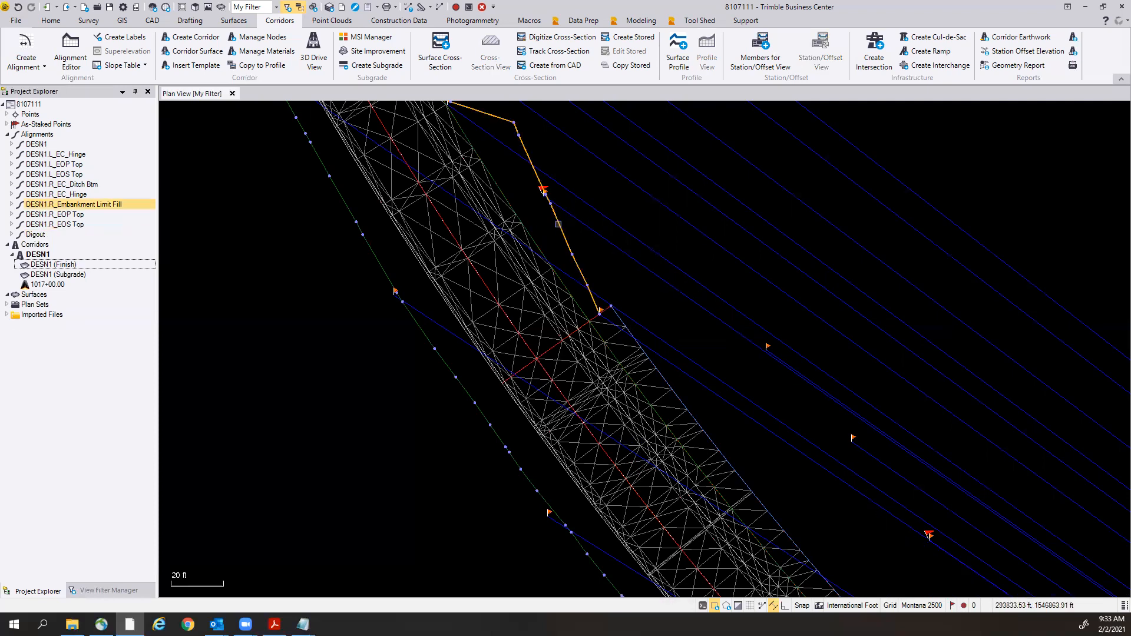
{"action": "right_click", "coordinate": [558, 225]}
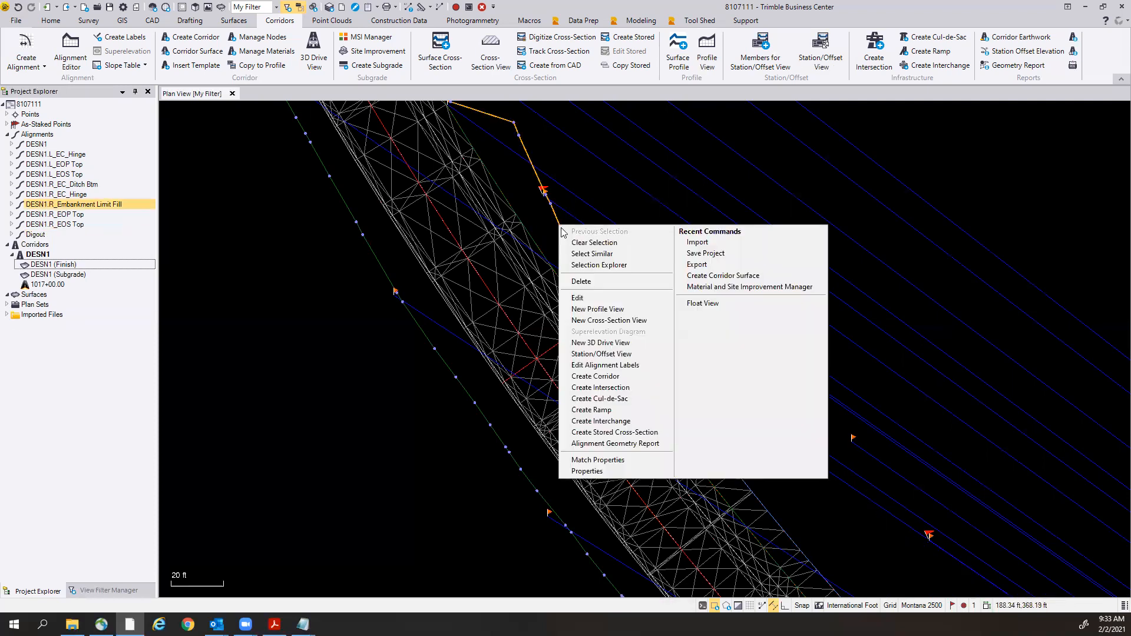
{"action": "left_click", "coordinate": [592, 283]}
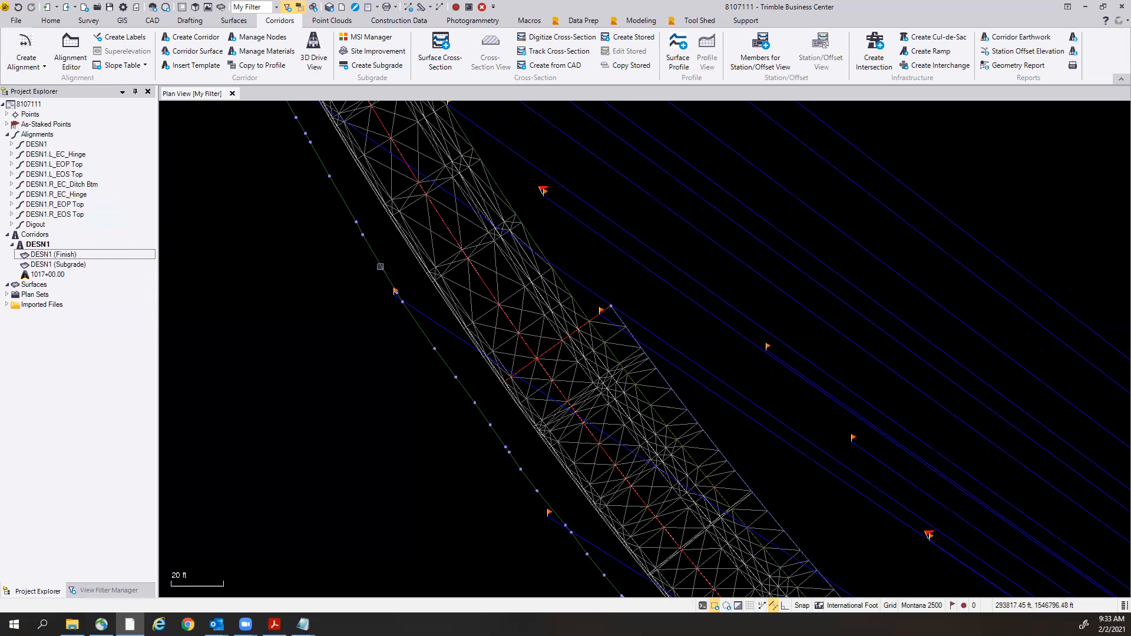
Delete the DESN1.L_EC_Hinge alignment running along the corridor's southwest side.
{"action": "left_click", "coordinate": [378, 259]}
{"action": "right_click", "coordinate": [344, 292]}
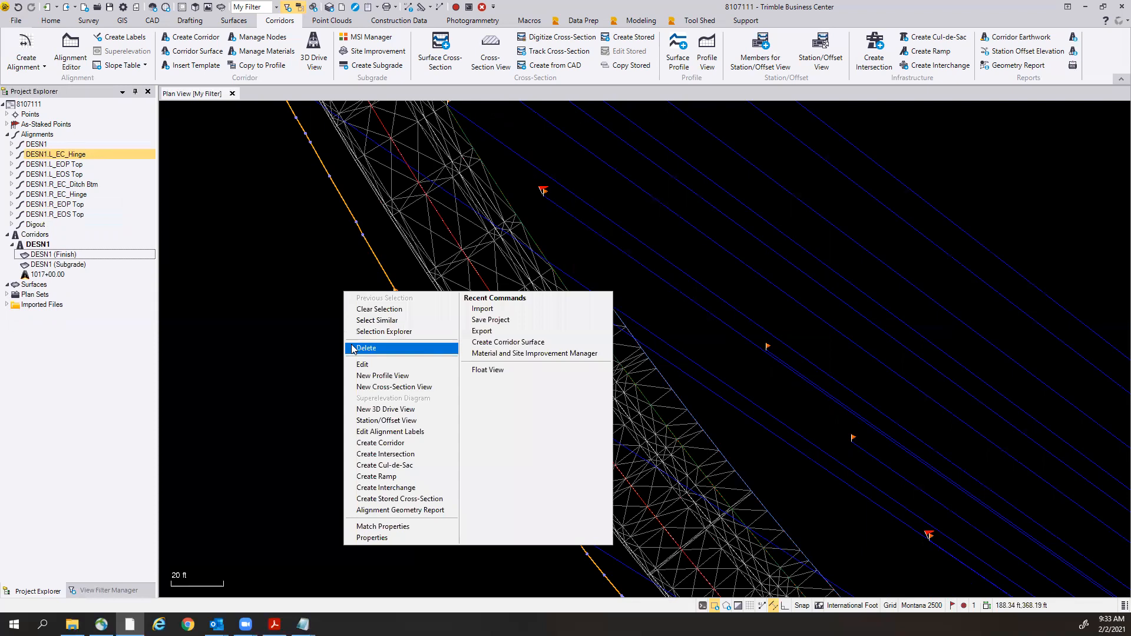
{"action": "left_click", "coordinate": [351, 345]}
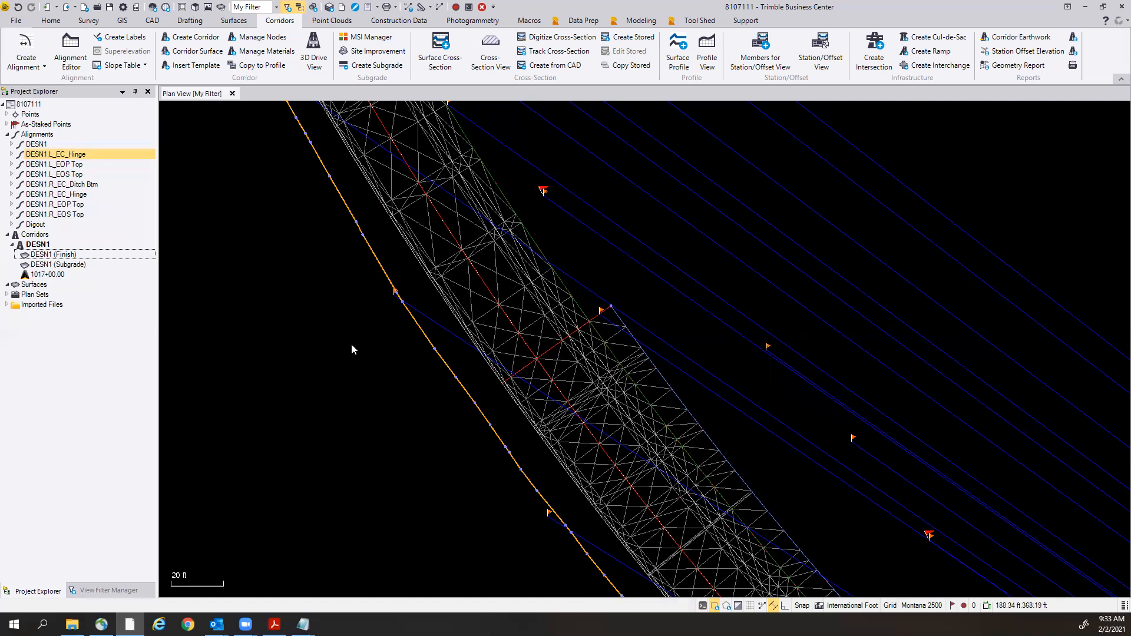
Review the running object snap modes for picking points and accept the settings.
{"action": "scroll", "coordinate": [453, 388], "scroll_direction": "down", "scroll_amount": 5}
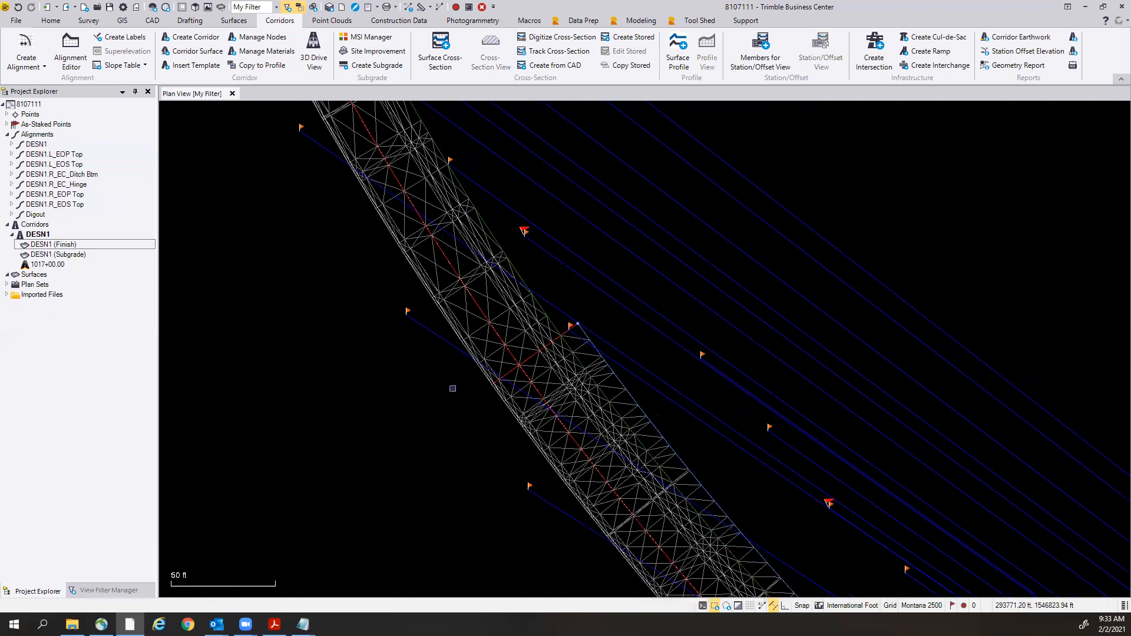
{"action": "scroll", "coordinate": [453, 389], "scroll_direction": "down", "scroll_amount": 3}
{"action": "middle_click_drag", "start_coordinate": [495, 511], "coordinate": [377, 384]}
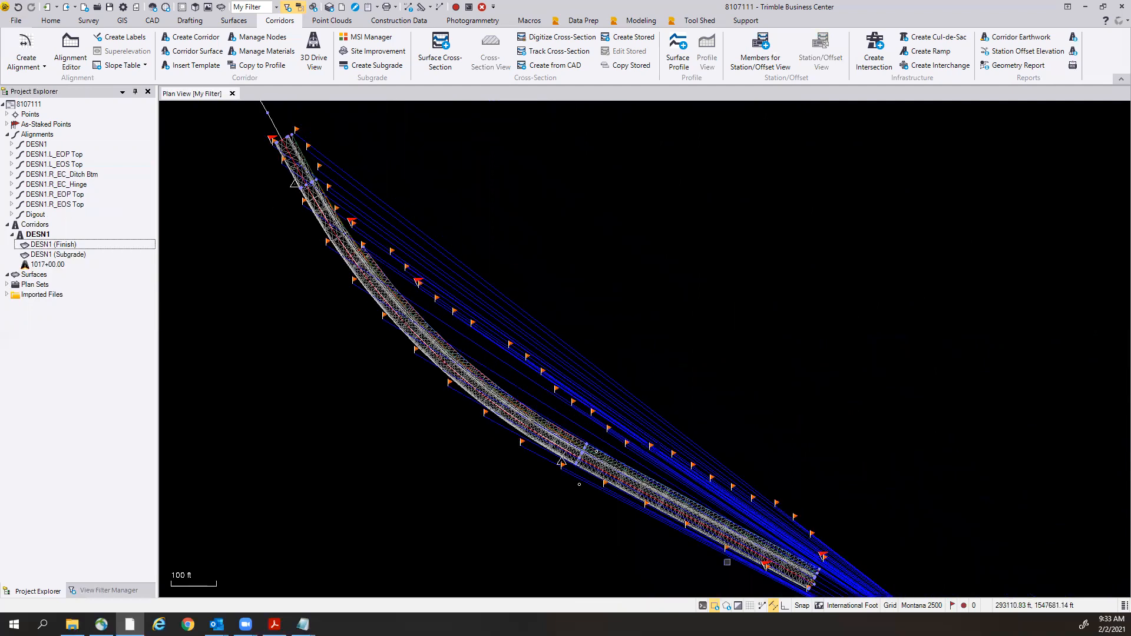
{"action": "left_click", "coordinate": [802, 607]}
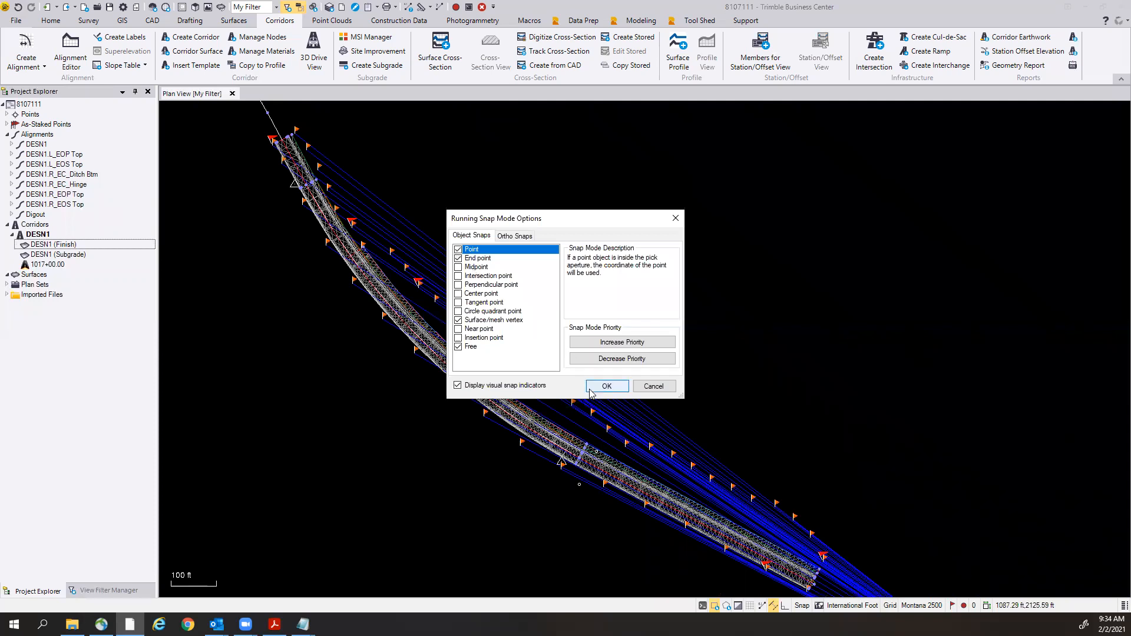
{"action": "left_click", "coordinate": [608, 386]}
Create a linestring named CATCH_RT on the ROAD - Corridor Model Limits layer.
{"action": "middle_click_drag", "start_coordinate": [801, 460], "coordinate": [783, 356]}
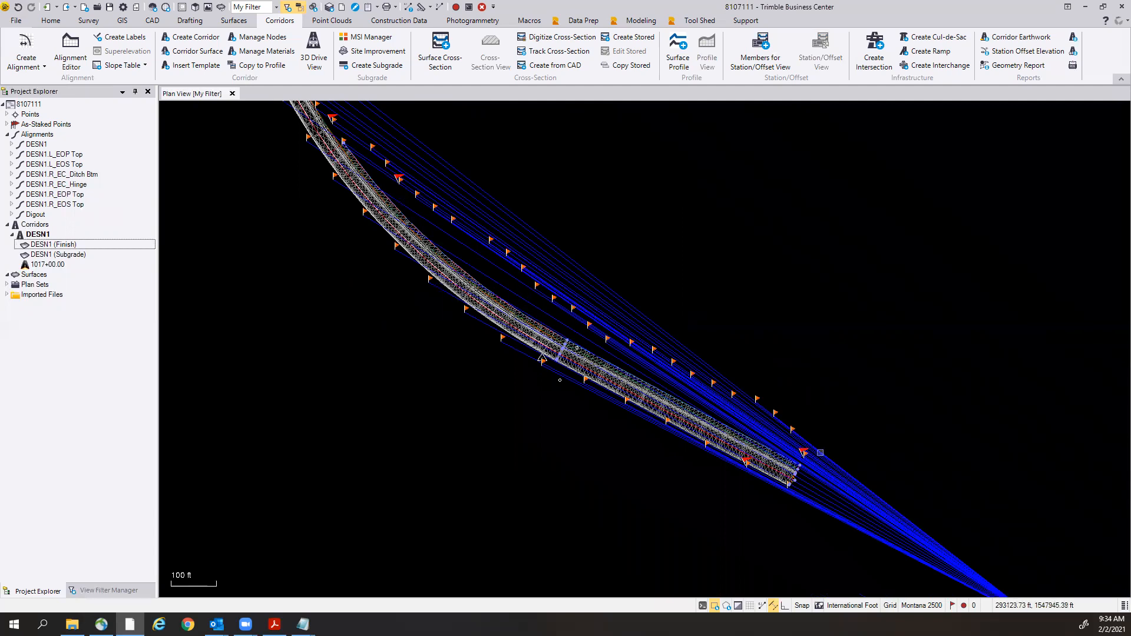
{"action": "scroll", "coordinate": [796, 455], "scroll_direction": "up", "scroll_amount": 6}
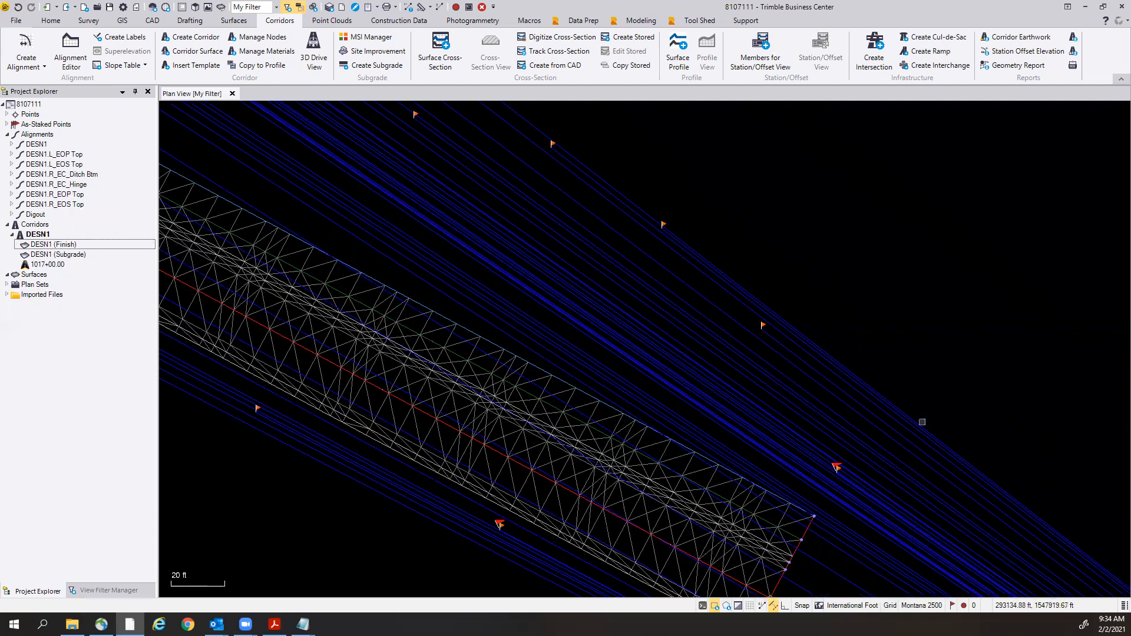
{"action": "middle_click_drag", "start_coordinate": [923, 421], "coordinate": [762, 363]}
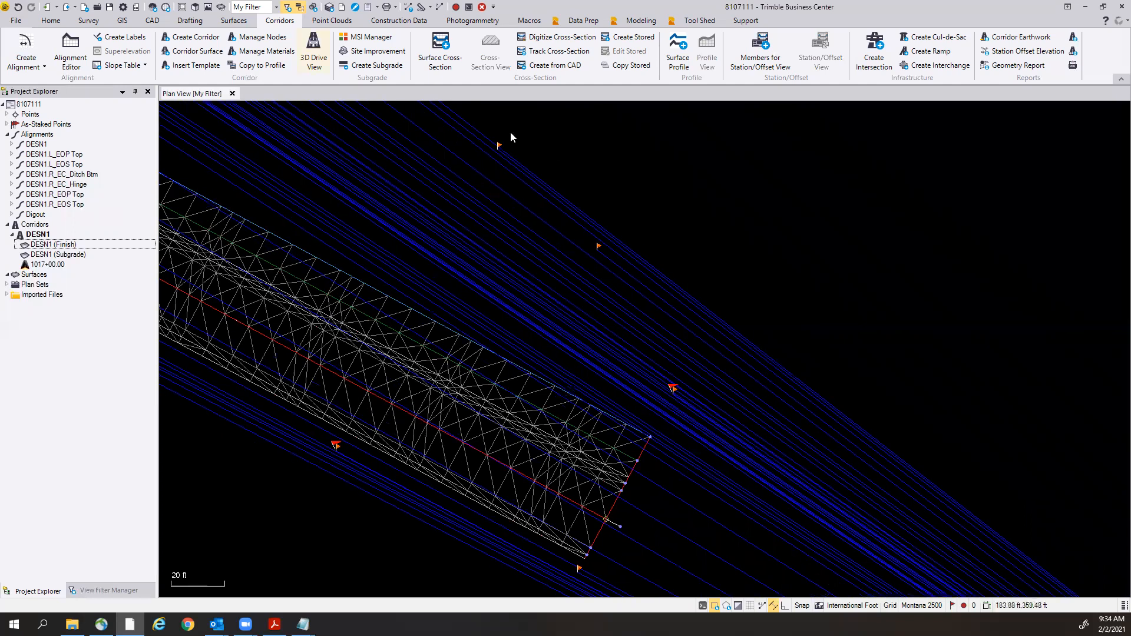
{"action": "left_click", "coordinate": [152, 21]}
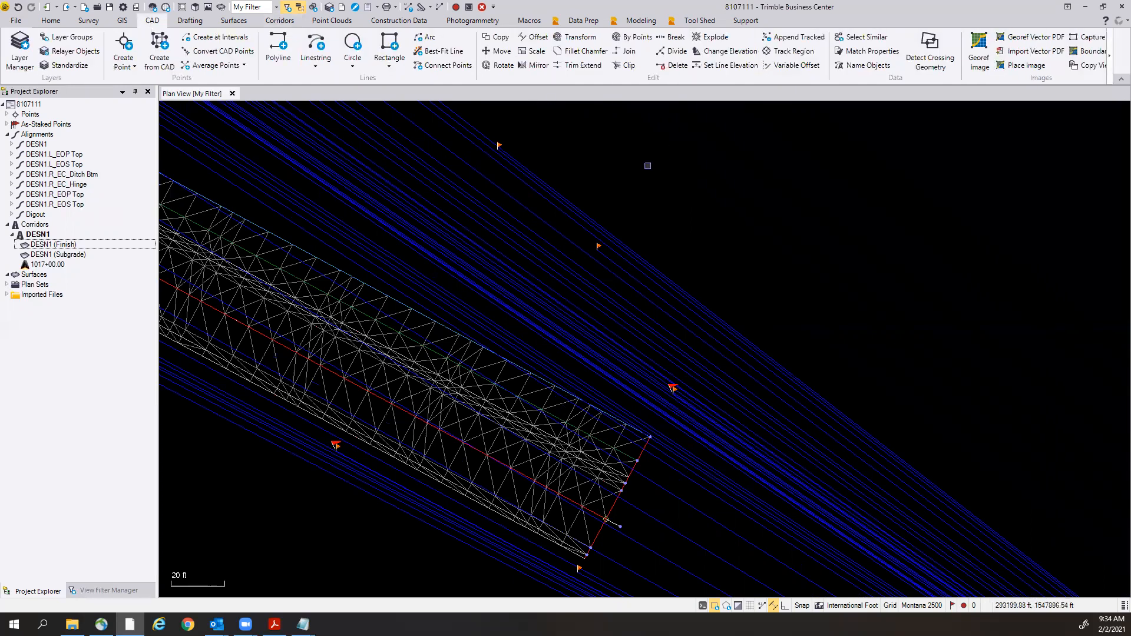
{"action": "left_click", "coordinate": [312, 47]}
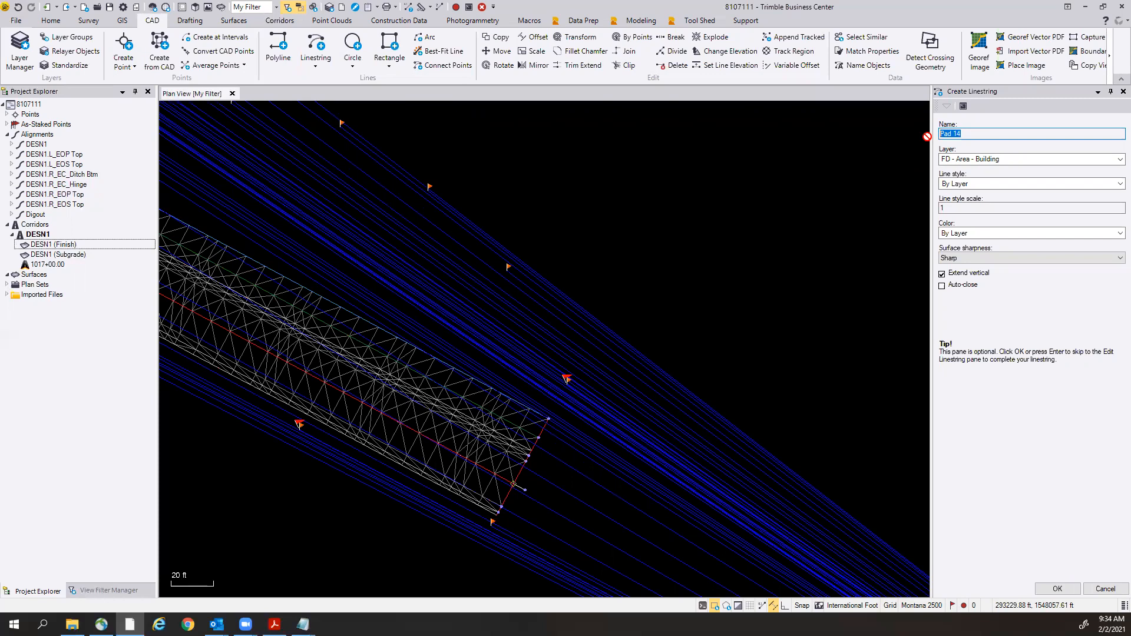
{"action": "type", "text": "CATCH_RT"}
{"action": "left_click", "coordinate": [1107, 159]}
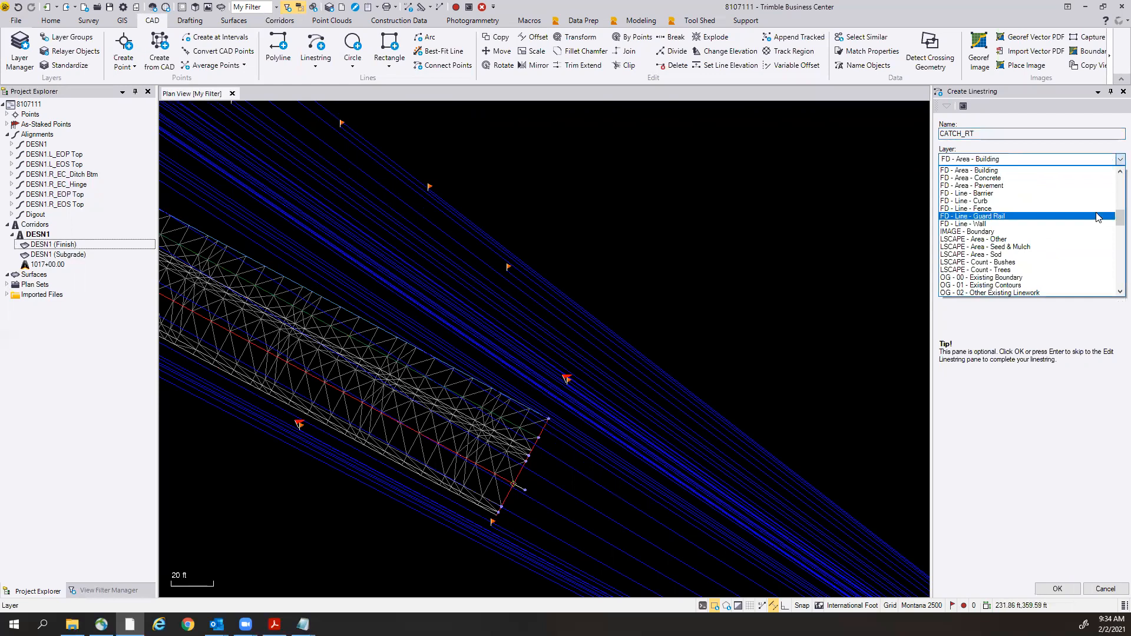
{"action": "mouse_move", "coordinate": [1118, 221]}
{"action": "left_mouse_down"}
{"action": "mouse_move", "coordinate": [1115, 260]}
{"action": "mouse_move", "coordinate": [1115, 242]}
{"action": "left_mouse_up"}
{"action": "left_click_drag", "start_coordinate": [1113, 239], "coordinate": [1114, 243]}
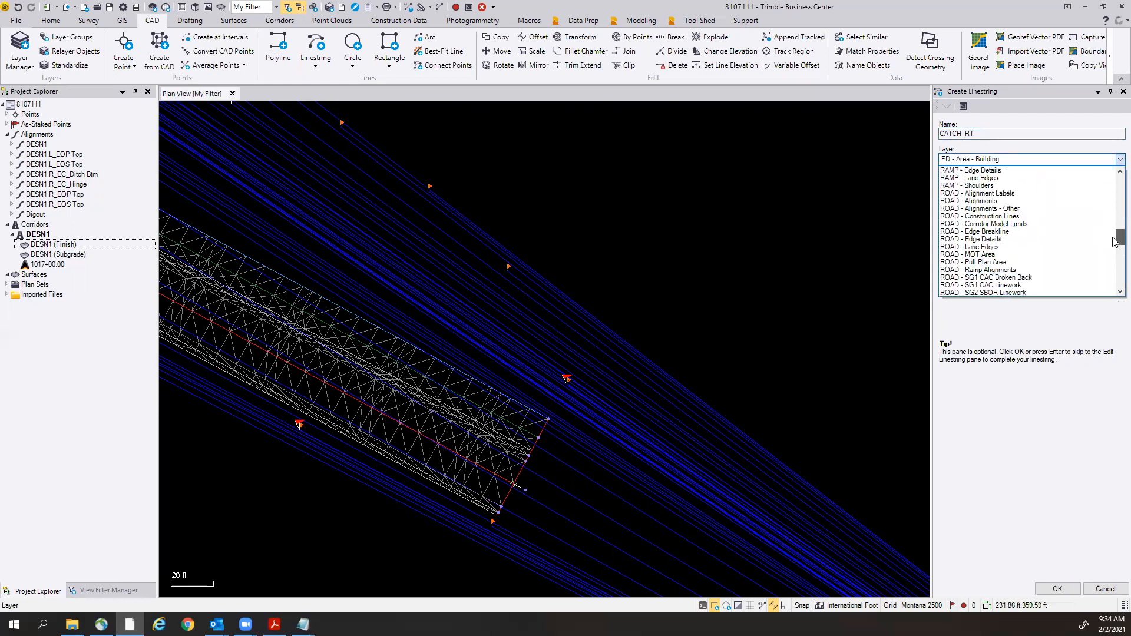
{"action": "left_click", "coordinate": [1009, 224]}
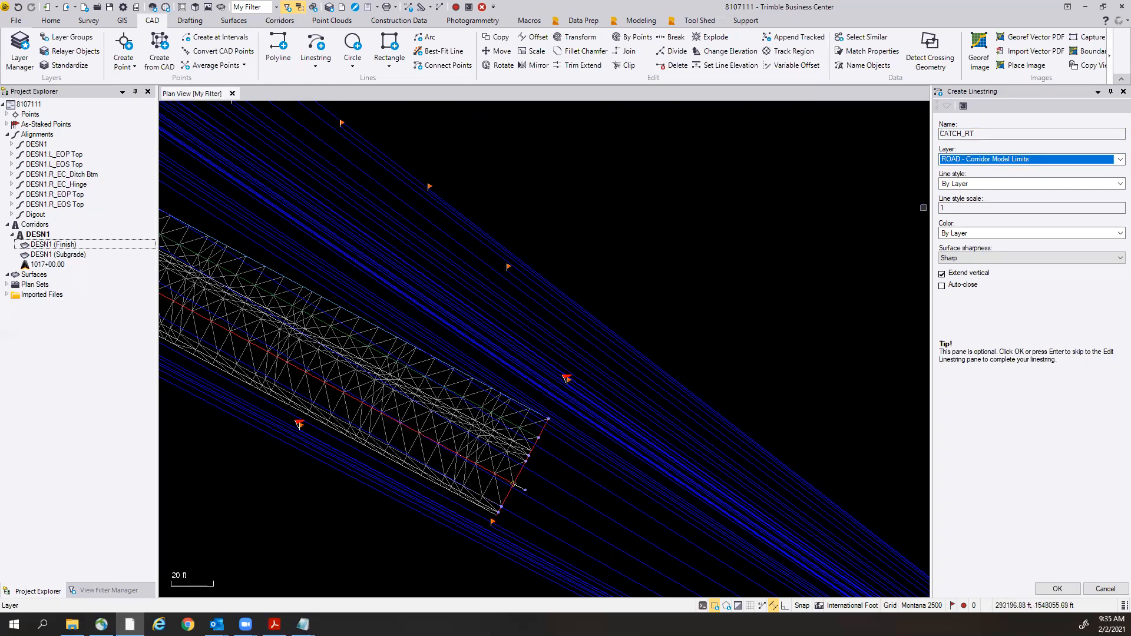
{"action": "left_click", "coordinate": [1054, 589]}
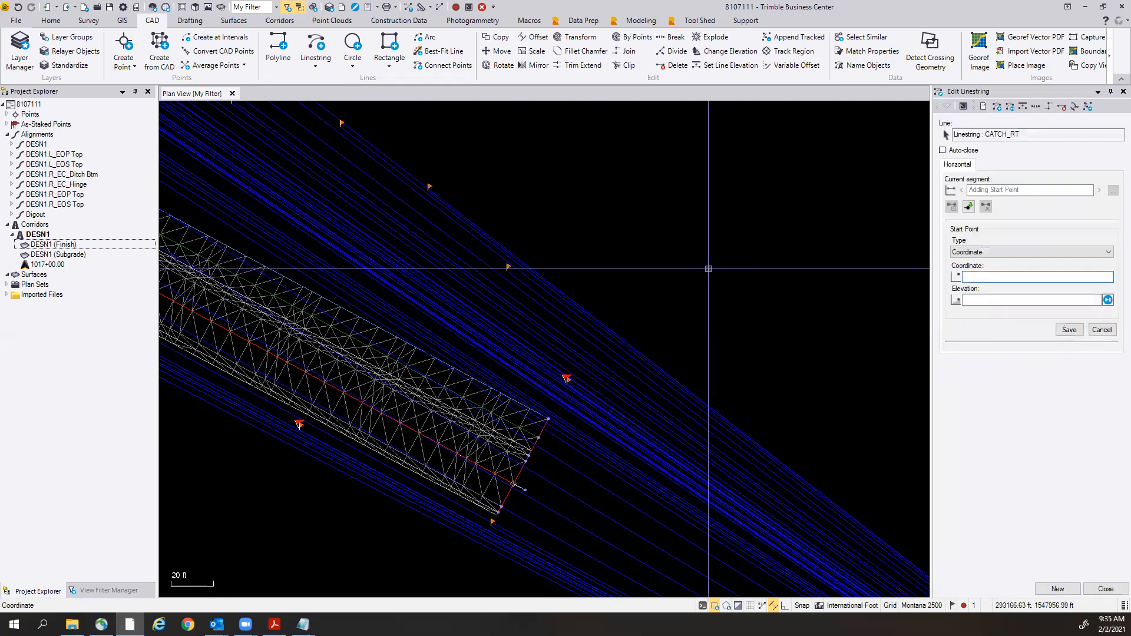
Start CATCH_RT at the southeasternmost staked point on the corridor's northeast side and add a straight segment to the adjacent staked point northwest.
{"action": "middle_click_drag", "start_coordinate": [677, 235], "coordinate": [778, 224]}
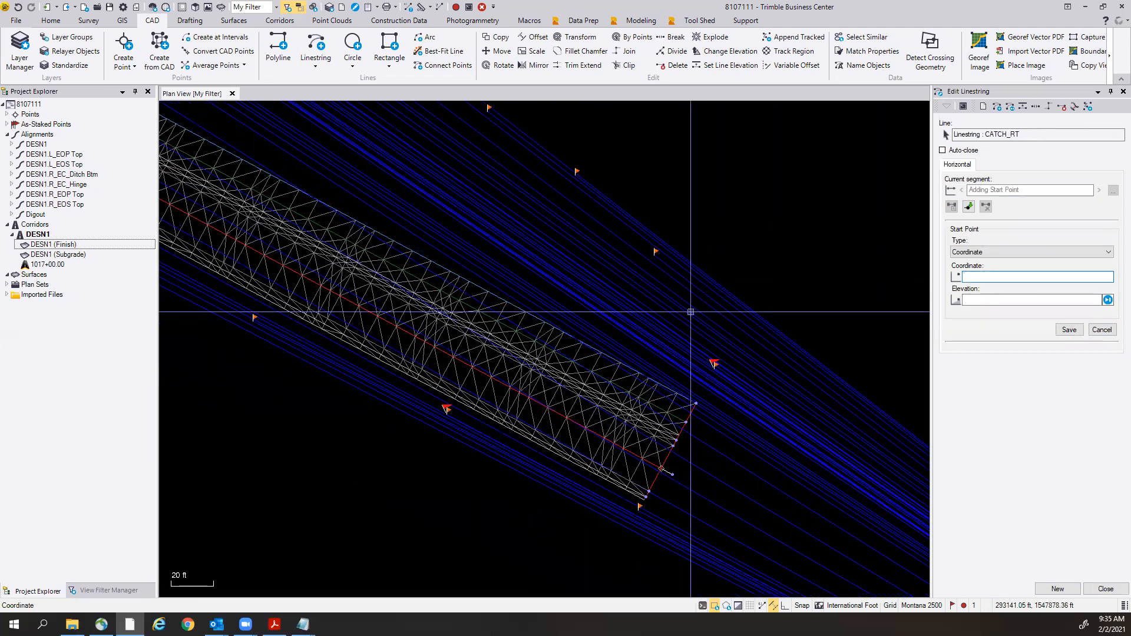
{"action": "scroll", "coordinate": [715, 361], "scroll_direction": "up", "scroll_amount": 3}
{"action": "scroll", "coordinate": [710, 372], "scroll_direction": "up", "scroll_amount": 3}
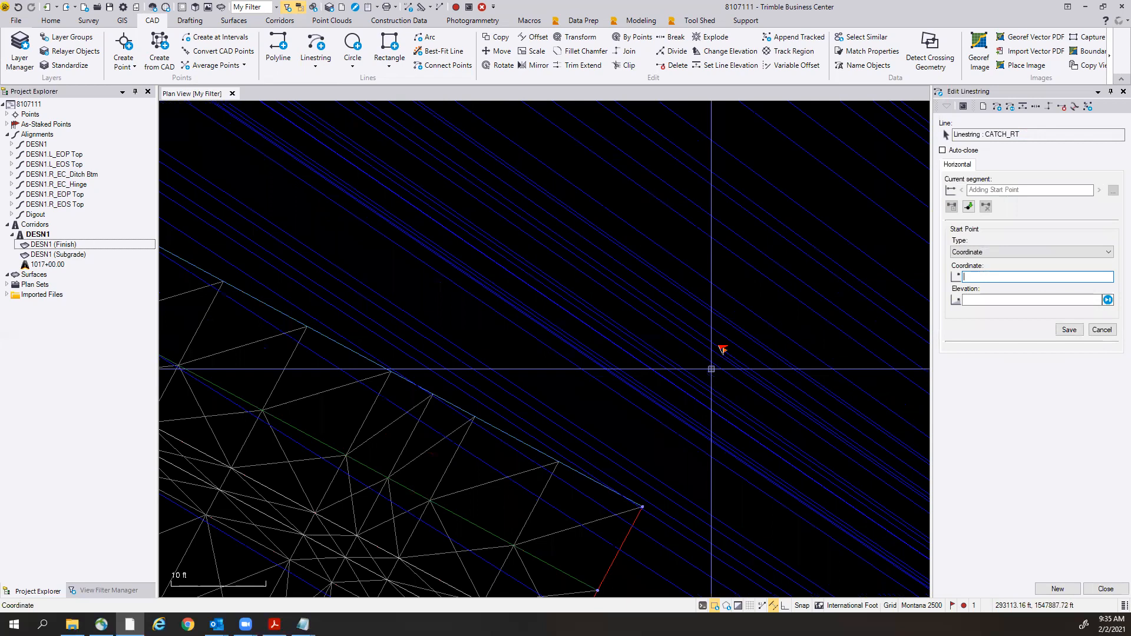
{"action": "left_click", "coordinate": [733, 337]}
{"action": "middle_click_drag", "start_coordinate": [601, 185], "coordinate": [607, 254]}
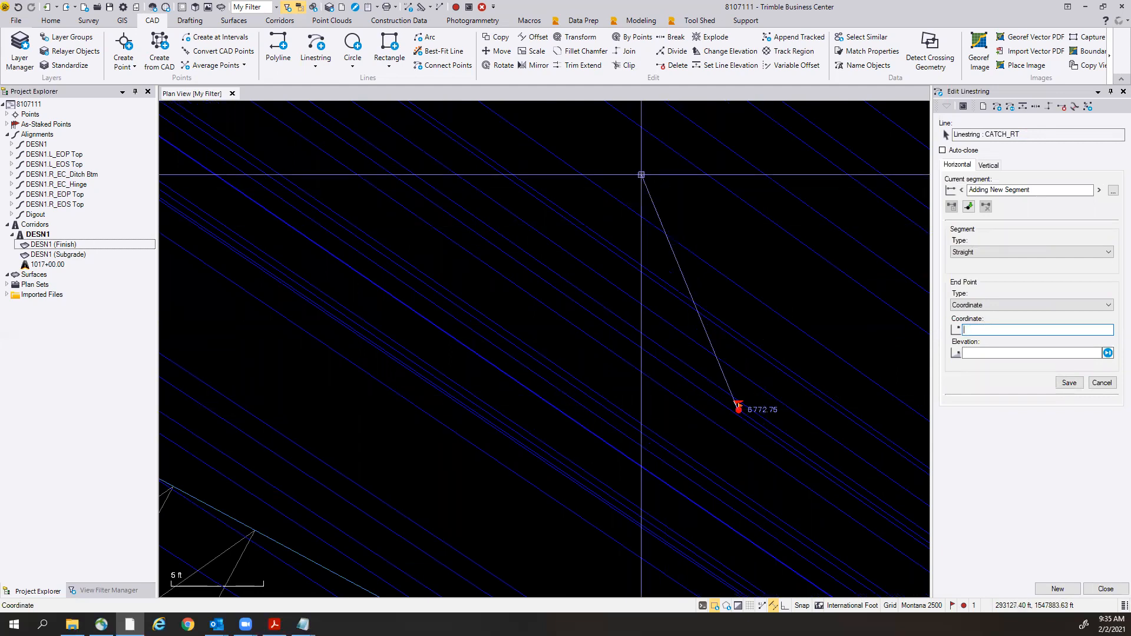
{"action": "scroll", "coordinate": [635, 169], "scroll_direction": "down", "scroll_amount": 8}
{"action": "middle_click_drag", "start_coordinate": [619, 131], "coordinate": [686, 309]}
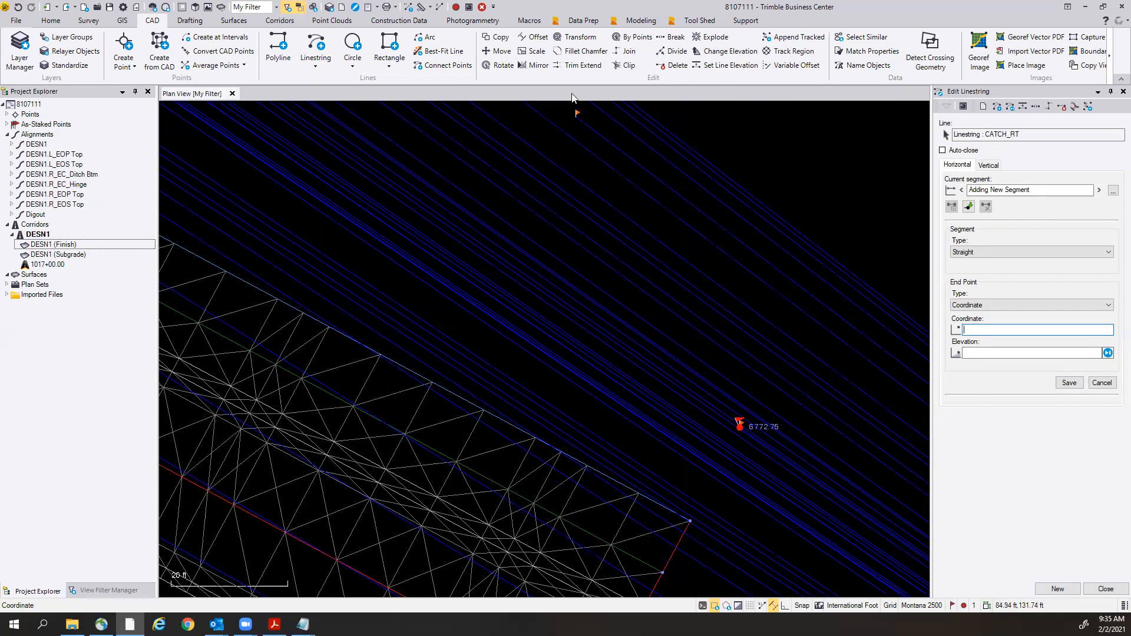
{"action": "left_click", "coordinate": [577, 115]}
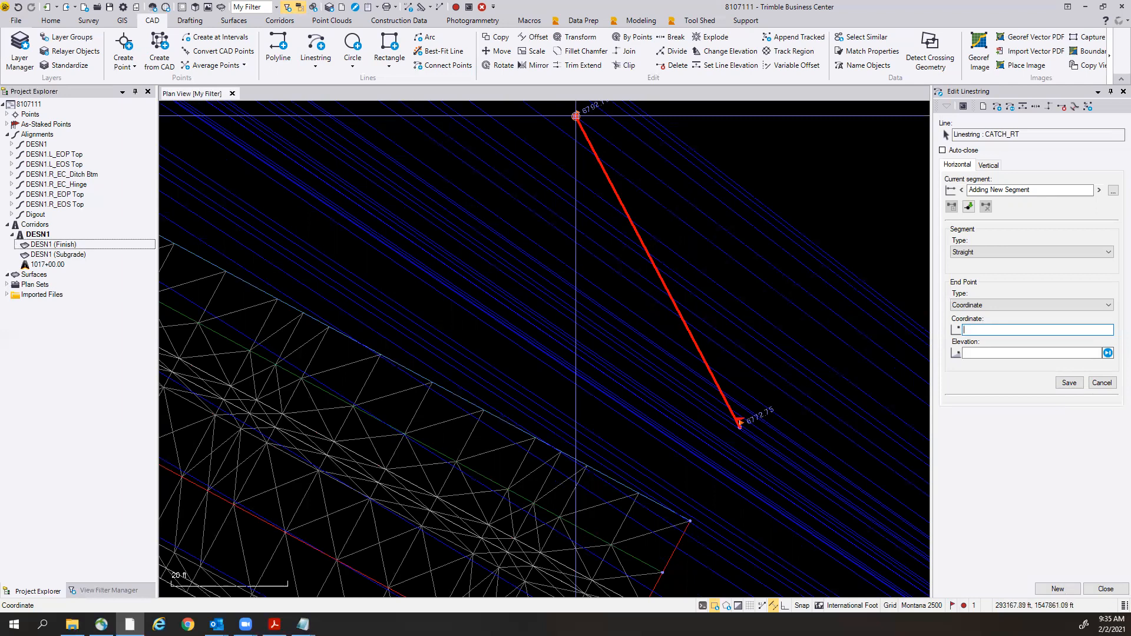
Extend CATCH_RT northwest with straight segments through the third to sixth staked points along the corridor's northeast side.
{"action": "middle_click_drag", "start_coordinate": [522, 214], "coordinate": [604, 316]}
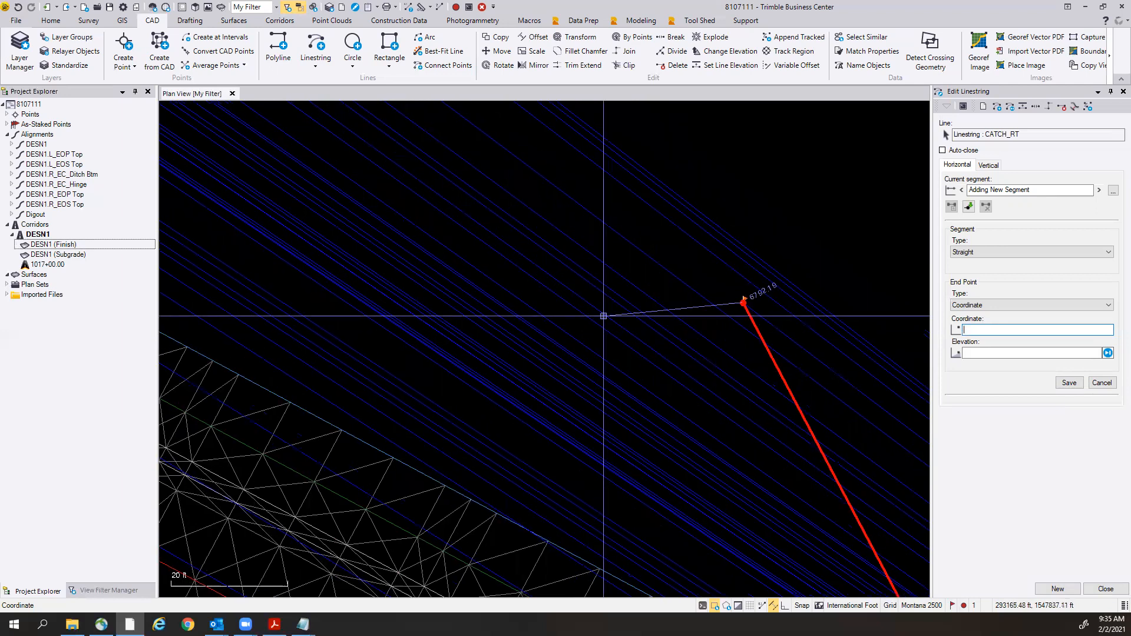
{"action": "scroll", "coordinate": [603, 316], "scroll_direction": "down", "scroll_amount": 1}
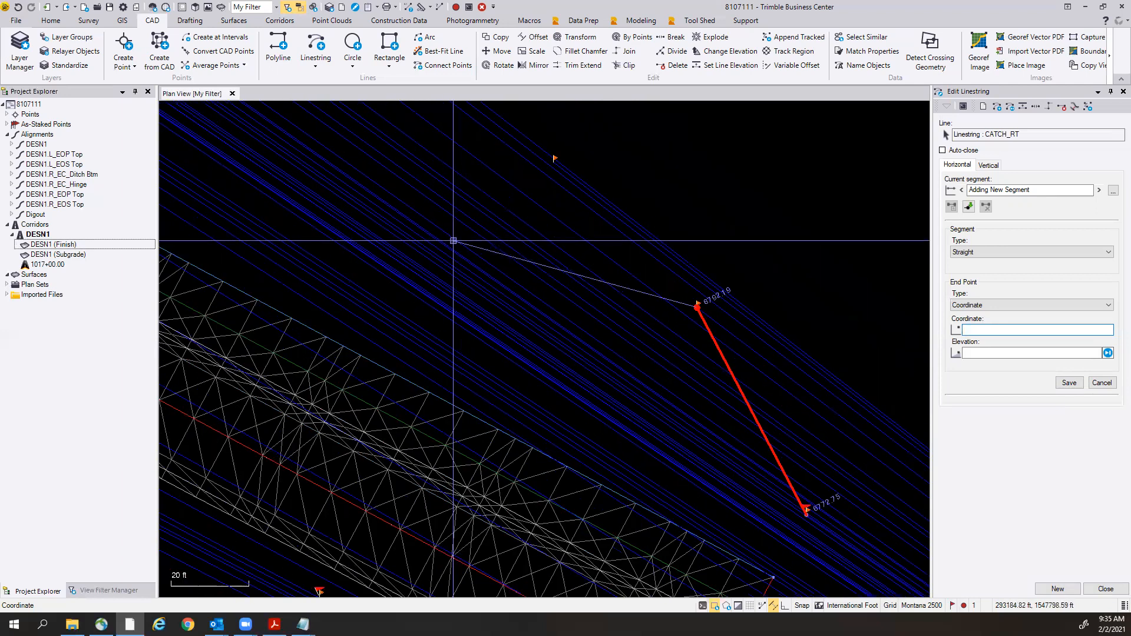
{"action": "left_click", "coordinate": [554, 160]}
{"action": "middle_click_drag", "start_coordinate": [447, 134], "coordinate": [763, 362]}
{"action": "left_click", "coordinate": [711, 271]}
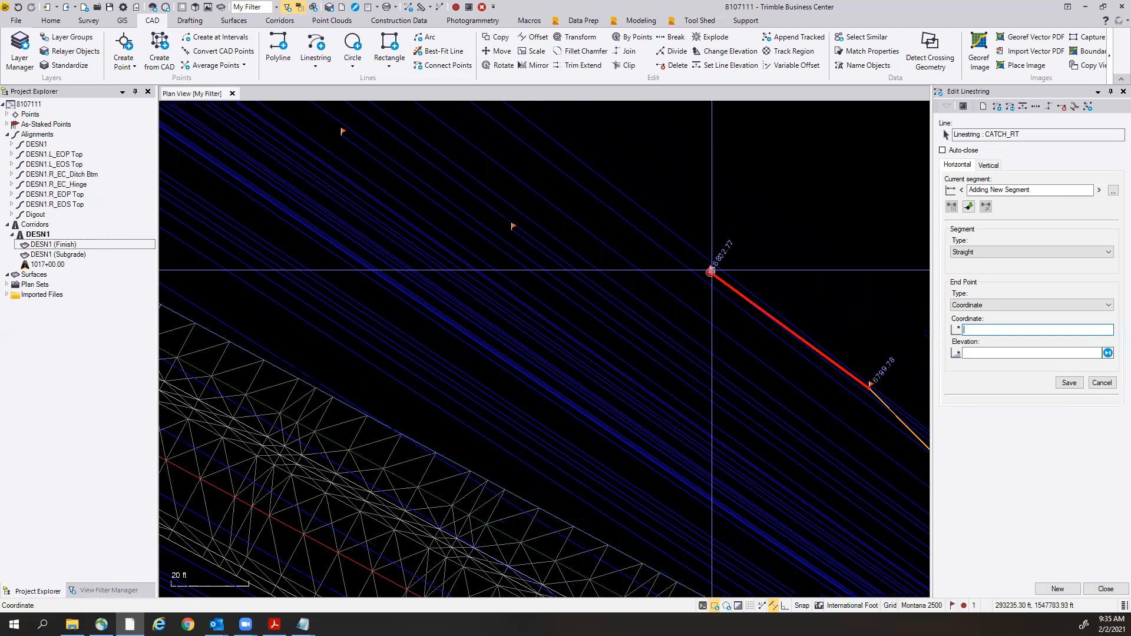
{"action": "left_click", "coordinate": [511, 227]}
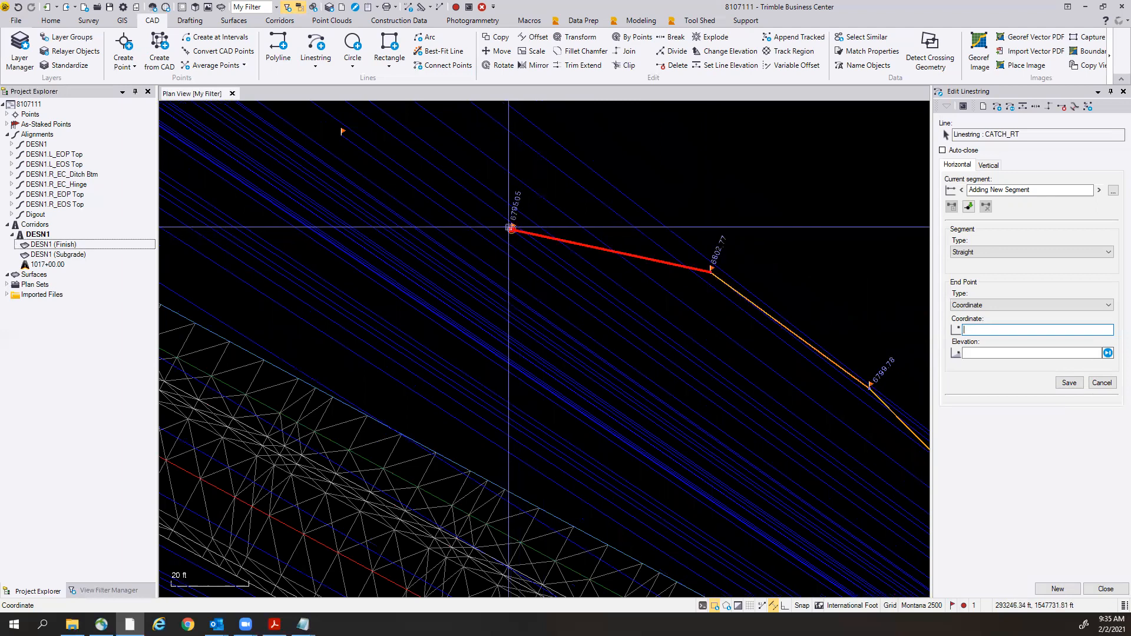
{"action": "left_click", "coordinate": [340, 134]}
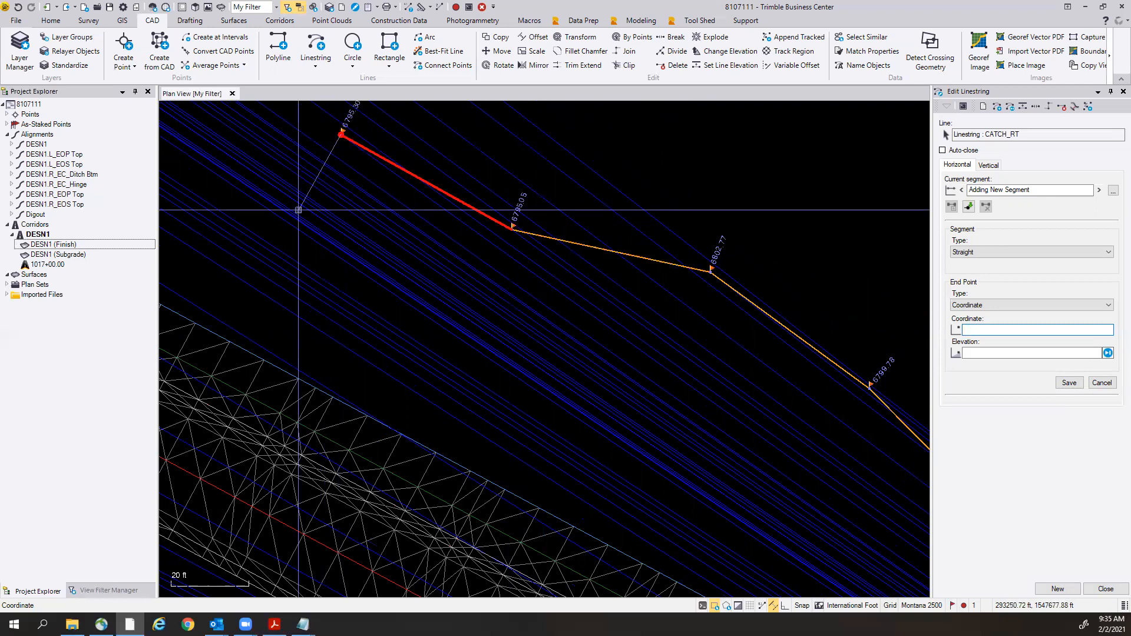
Continue CATCH_RT with straight segments through the seventh to tenth staked points northeast of the corridor.
{"action": "scroll", "coordinate": [298, 210], "scroll_direction": "down", "scroll_amount": 2}
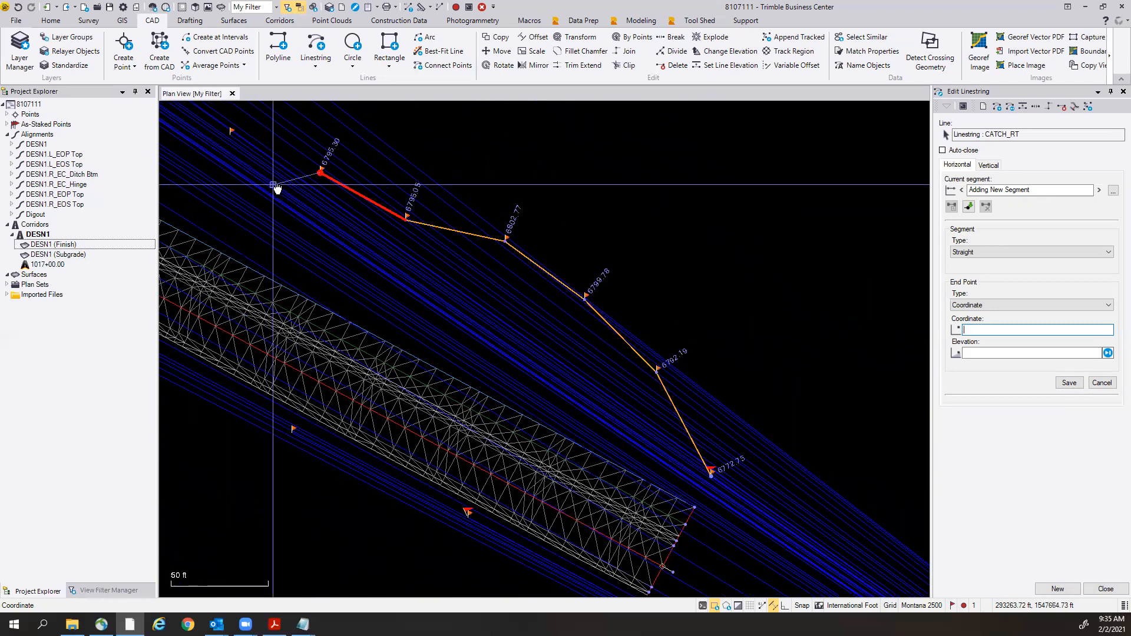
{"action": "middle_click_drag", "start_coordinate": [277, 184], "coordinate": [517, 328]}
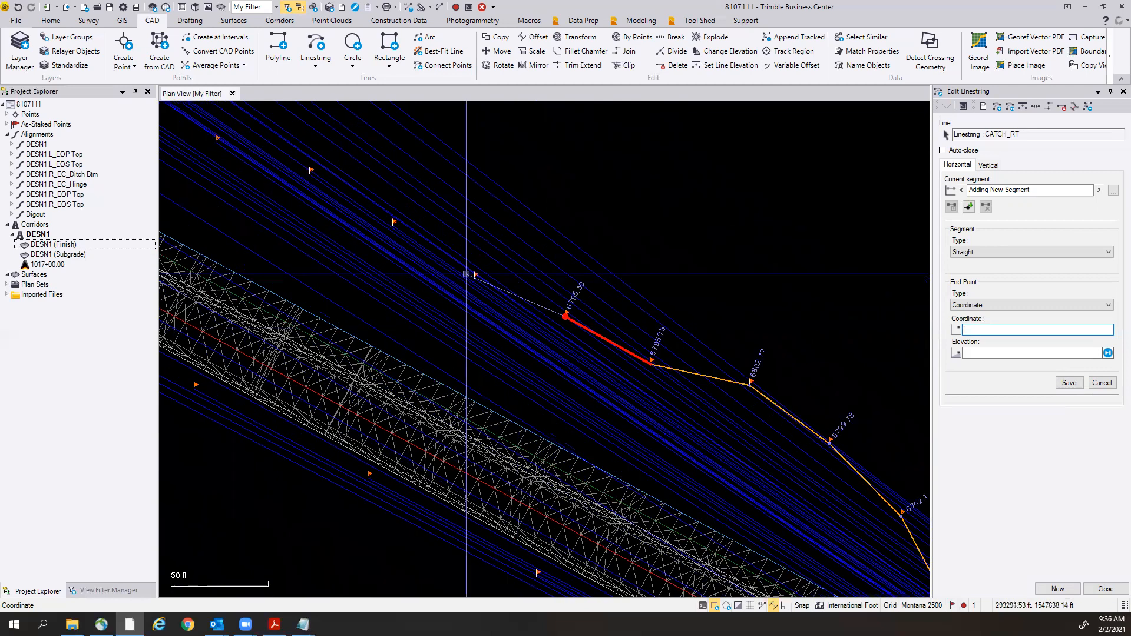
{"action": "scroll", "coordinate": [466, 275], "scroll_direction": "up", "scroll_amount": 2}
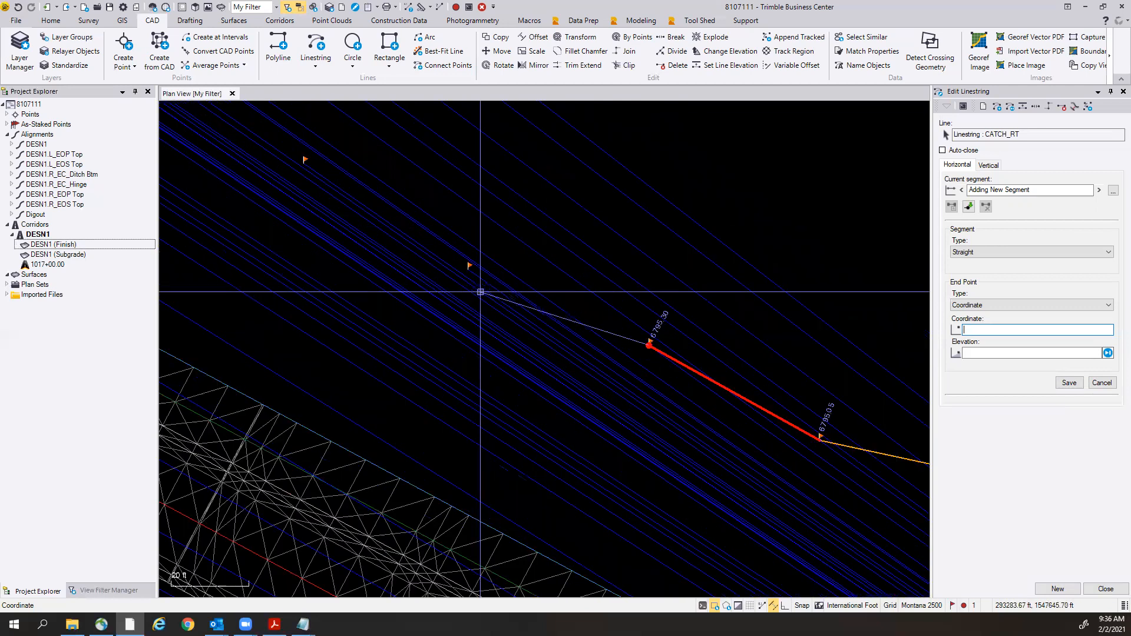
{"action": "left_click", "coordinate": [468, 269]}
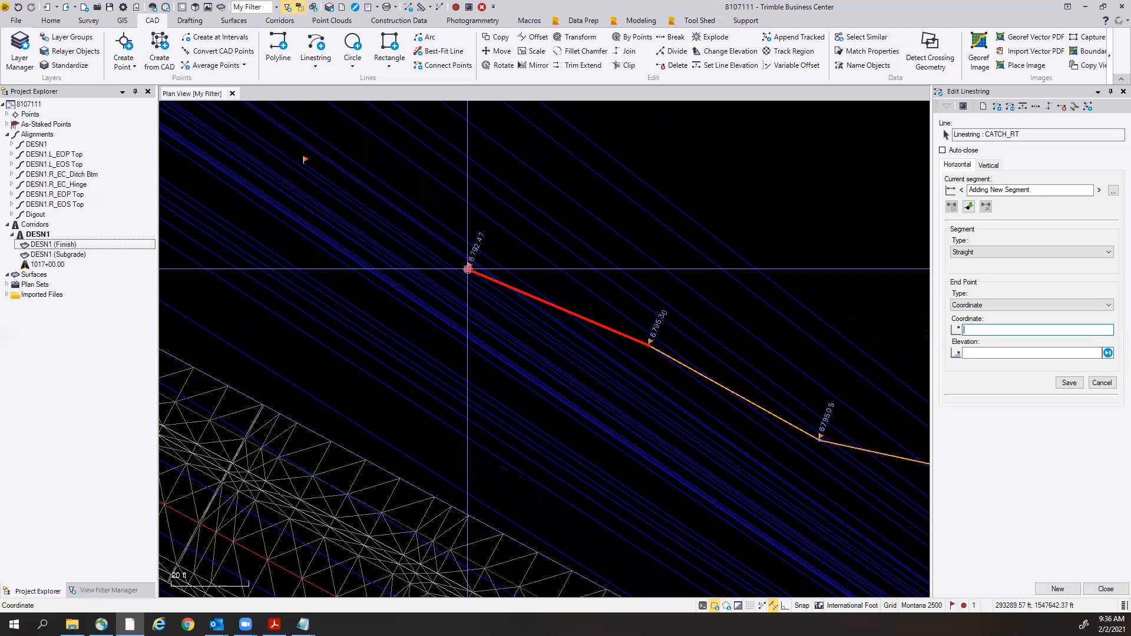
{"action": "left_click", "coordinate": [304, 161]}
{"action": "middle_click_drag", "start_coordinate": [304, 161], "coordinate": [516, 383]}
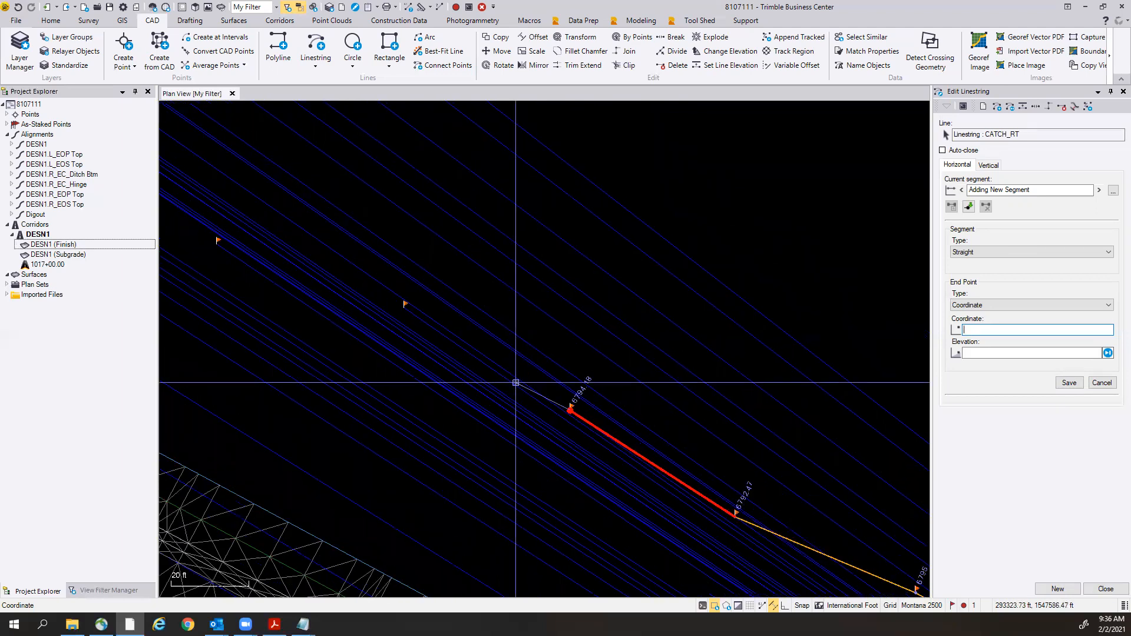
{"action": "left_click", "coordinate": [405, 305]}
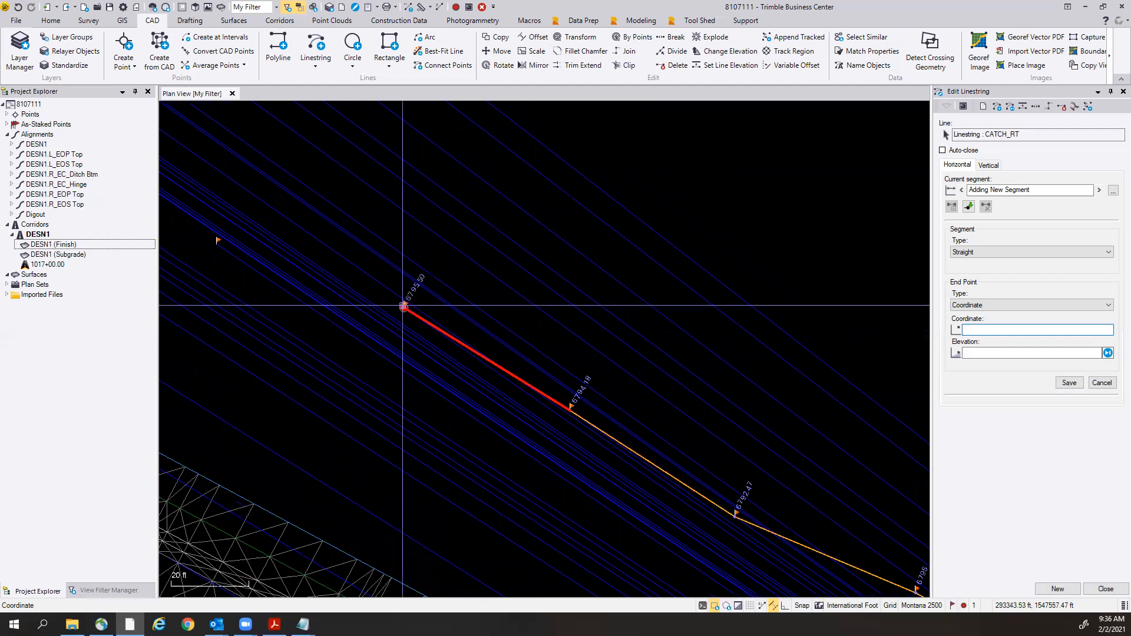
{"action": "left_click", "coordinate": [215, 244]}
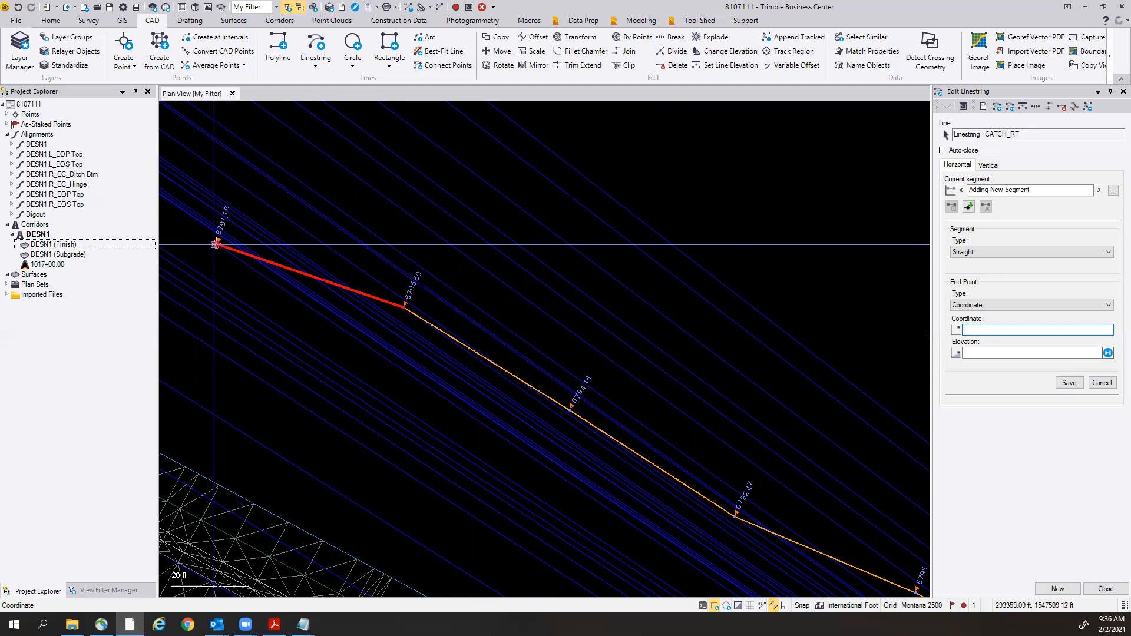
Add four more straight CATCH_RT segments through the eleventh to fourteenth staked points, where the flags bend in toward the corridor.
{"action": "scroll", "coordinate": [215, 244], "scroll_direction": "down", "scroll_amount": 3}
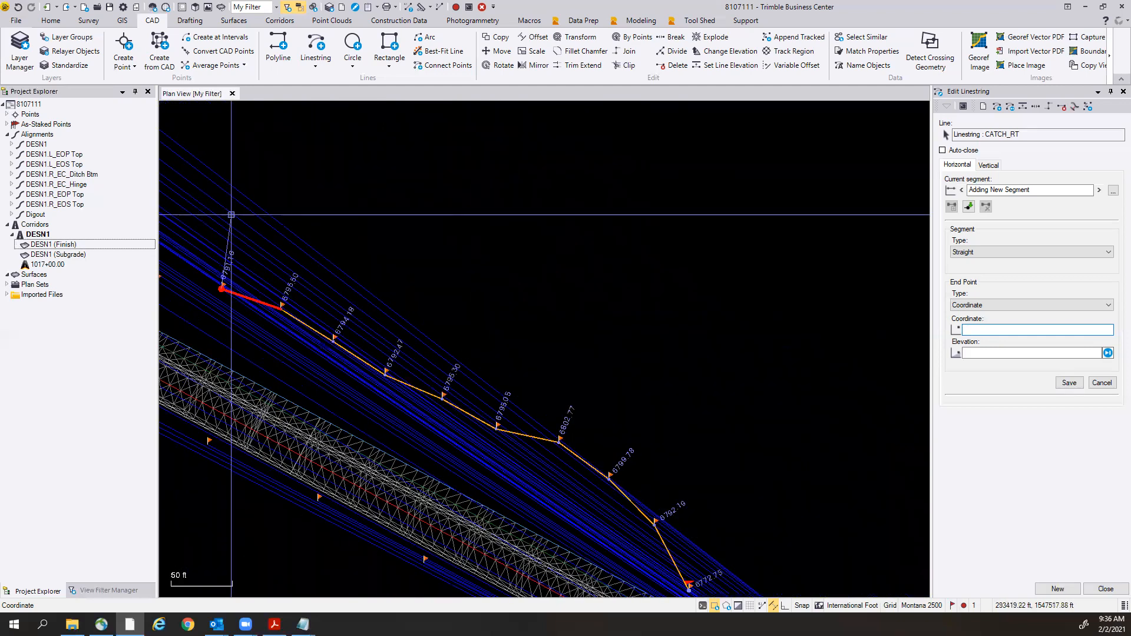
{"action": "middle_click_drag", "start_coordinate": [584, 315], "coordinate": [929, 412]}
{"action": "left_click", "coordinate": [510, 380]}
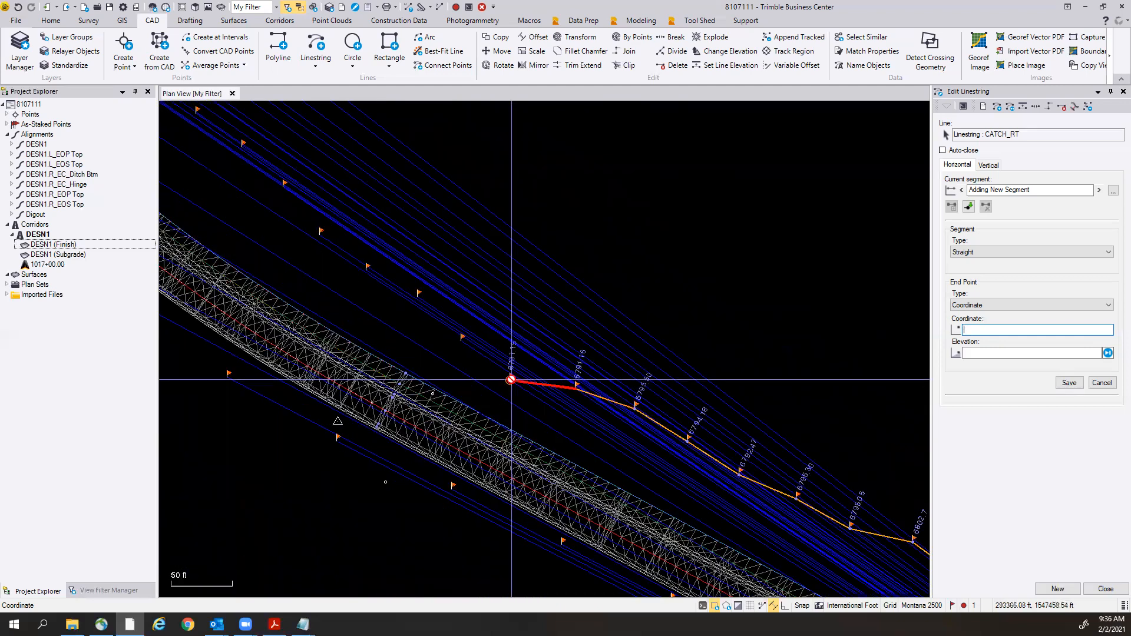
{"action": "left_click", "coordinate": [461, 340]}
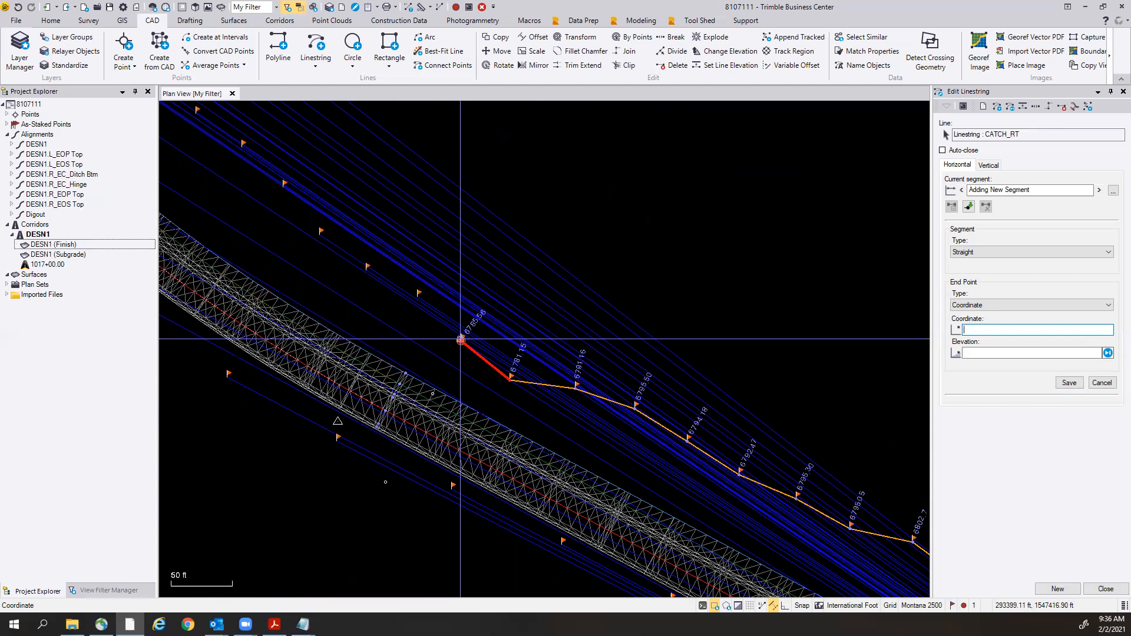
{"action": "left_click", "coordinate": [416, 297]}
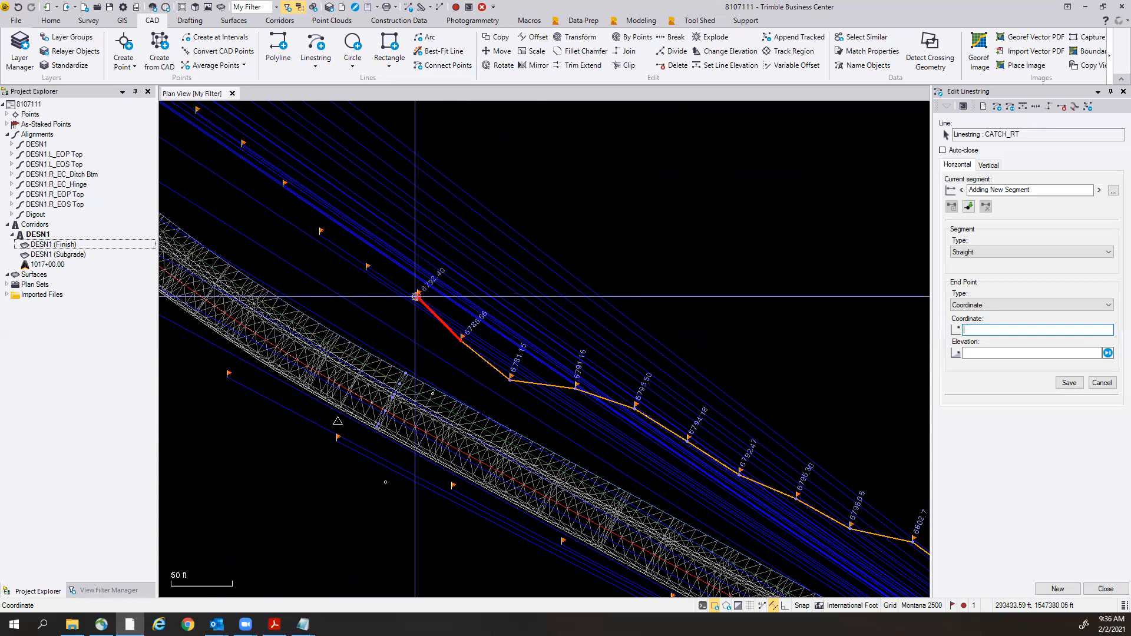
{"action": "left_click", "coordinate": [365, 269]}
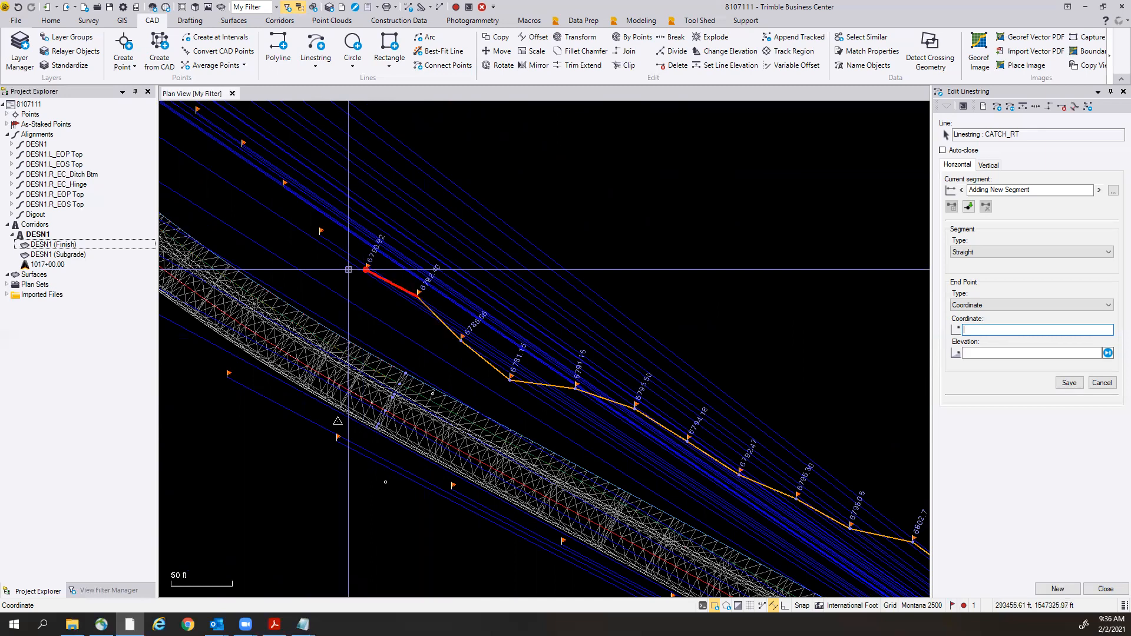
Extend CATCH_RT northwest with straight segments through the next five staked points on the corridor's northeast side.
{"action": "left_click", "coordinate": [319, 234]}
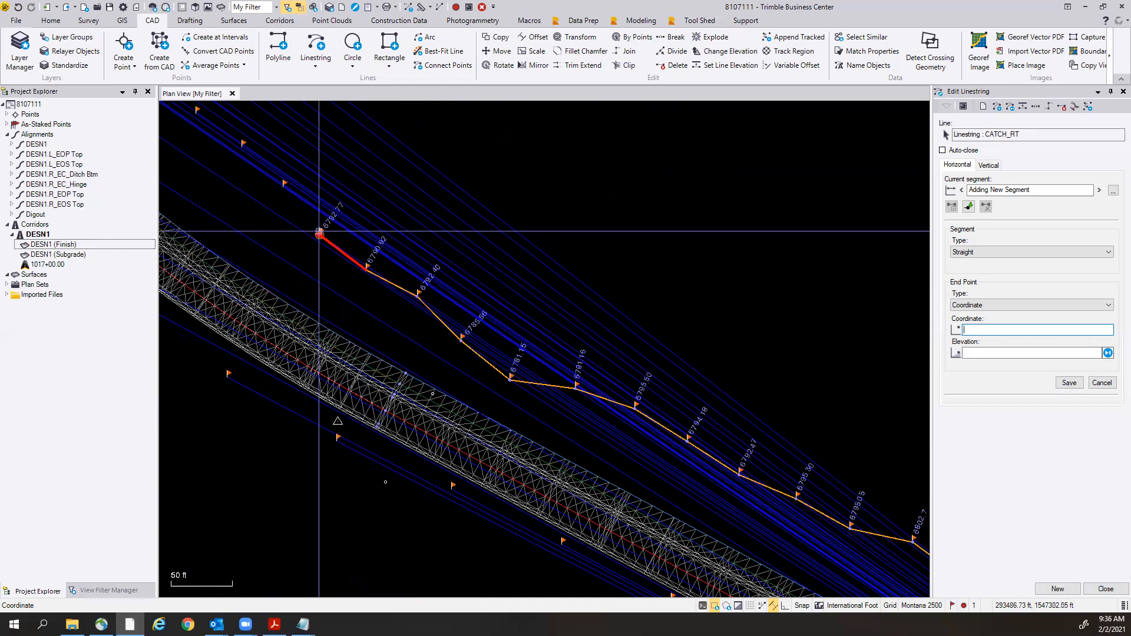
{"action": "left_click", "coordinate": [284, 186]}
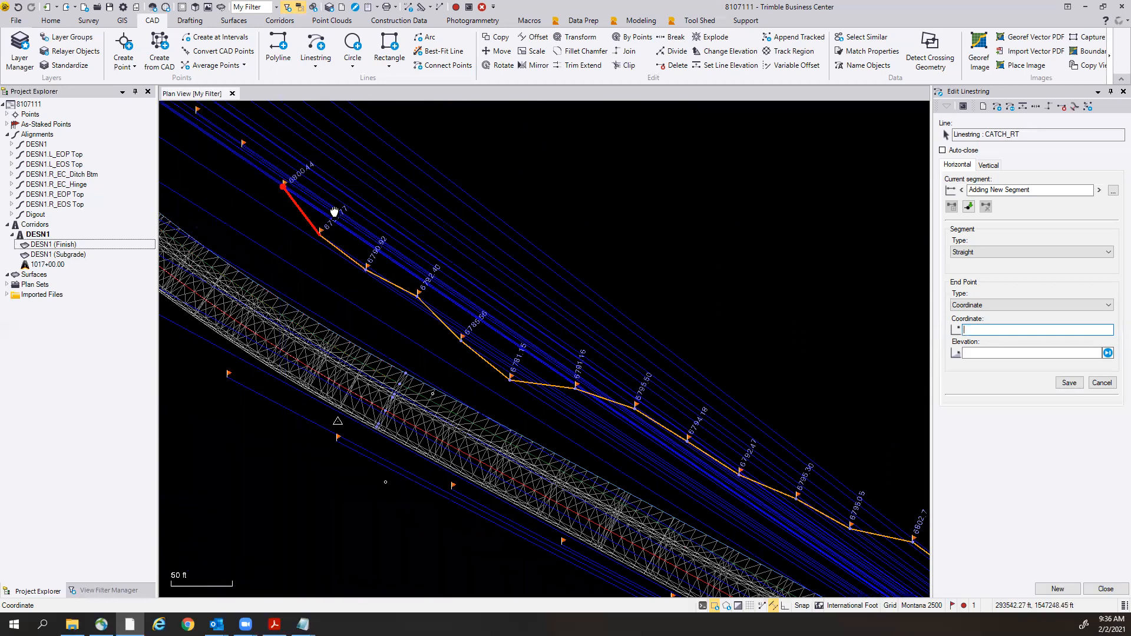
{"action": "middle_click_drag", "start_coordinate": [260, 171], "coordinate": [472, 300]}
{"action": "left_click", "coordinate": [458, 281]}
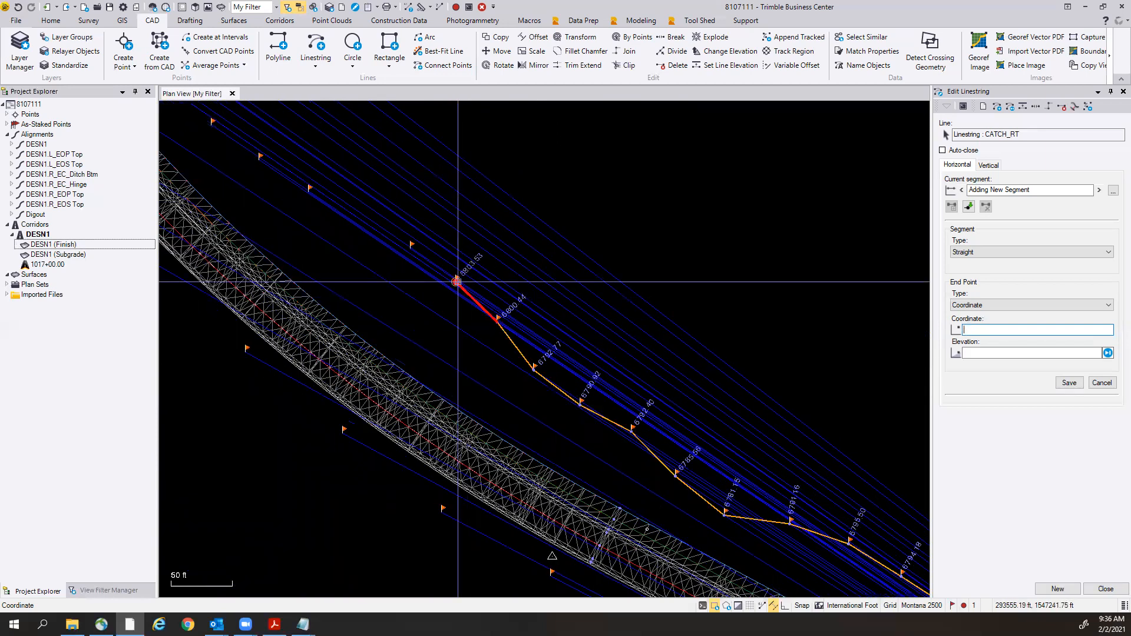
{"action": "left_click", "coordinate": [410, 248]}
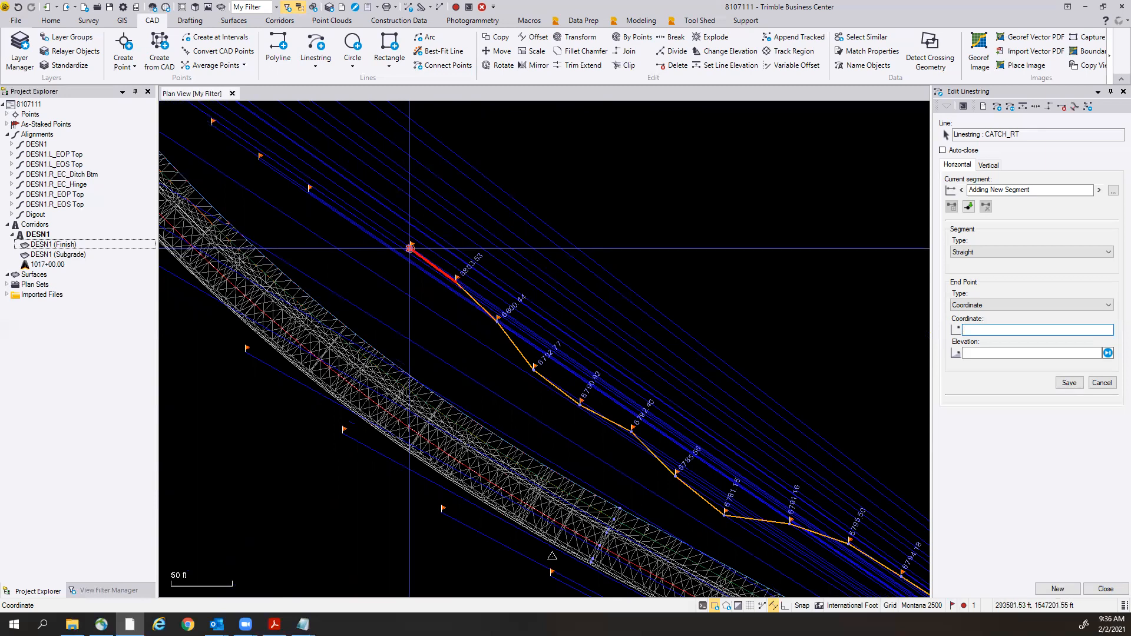
{"action": "left_click", "coordinate": [310, 191]}
Continue CATCH_RT with five more straight segments through the staked points converging on the corridor's northeast edge.
{"action": "middle_click_drag", "start_coordinate": [254, 182], "coordinate": [471, 328]}
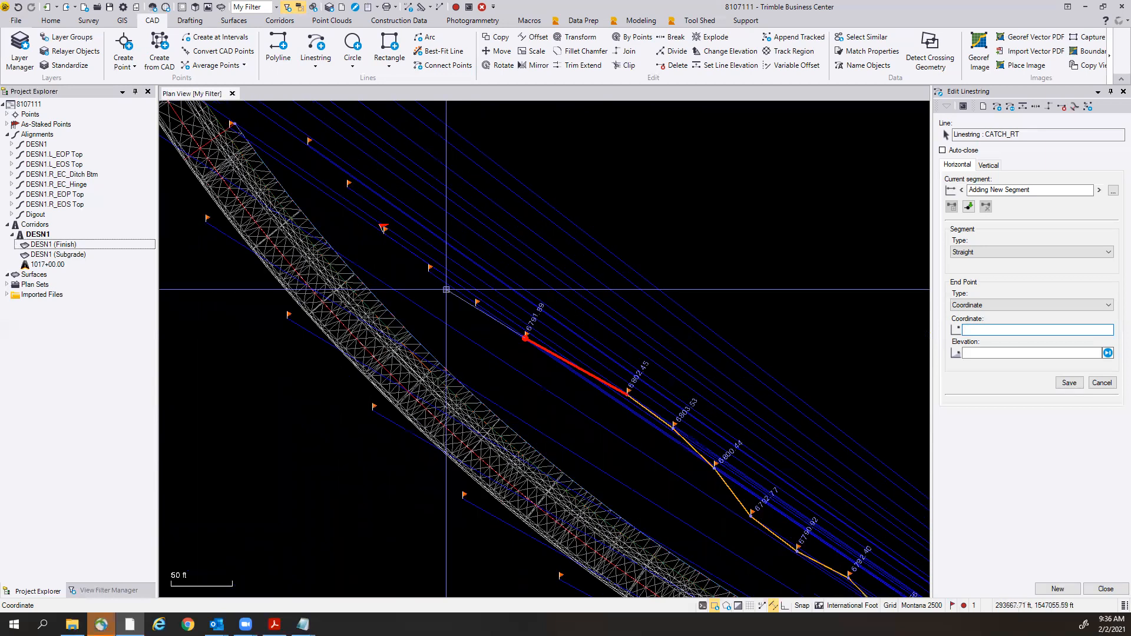
{"action": "left_click", "coordinate": [476, 304]}
{"action": "left_click", "coordinate": [430, 271]}
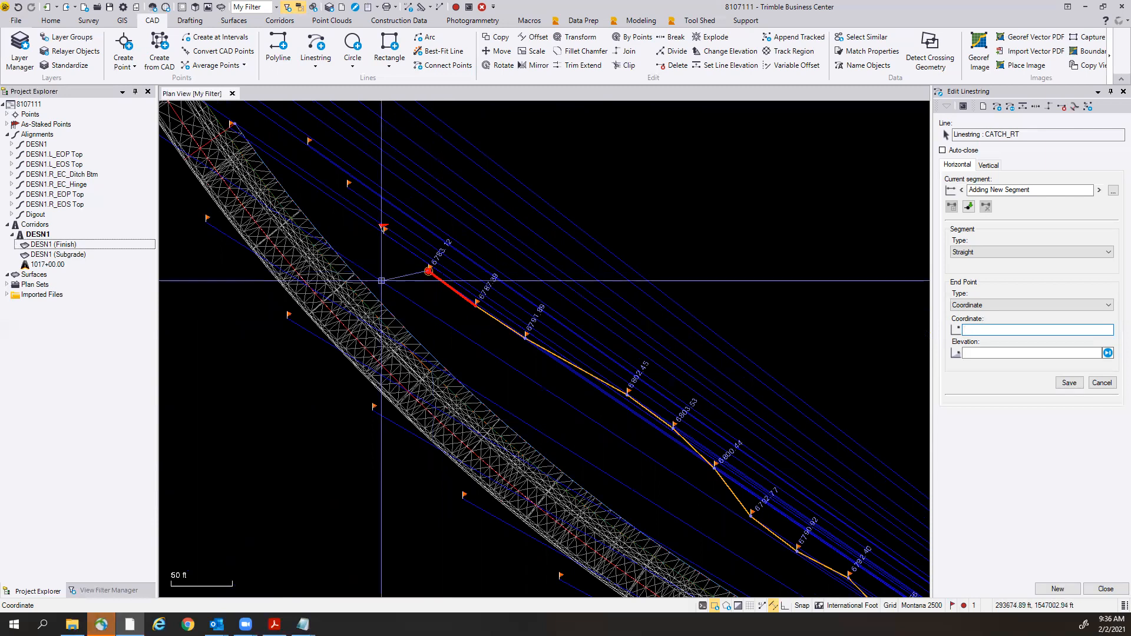
{"action": "left_click", "coordinate": [384, 230]}
{"action": "left_click", "coordinate": [348, 186]}
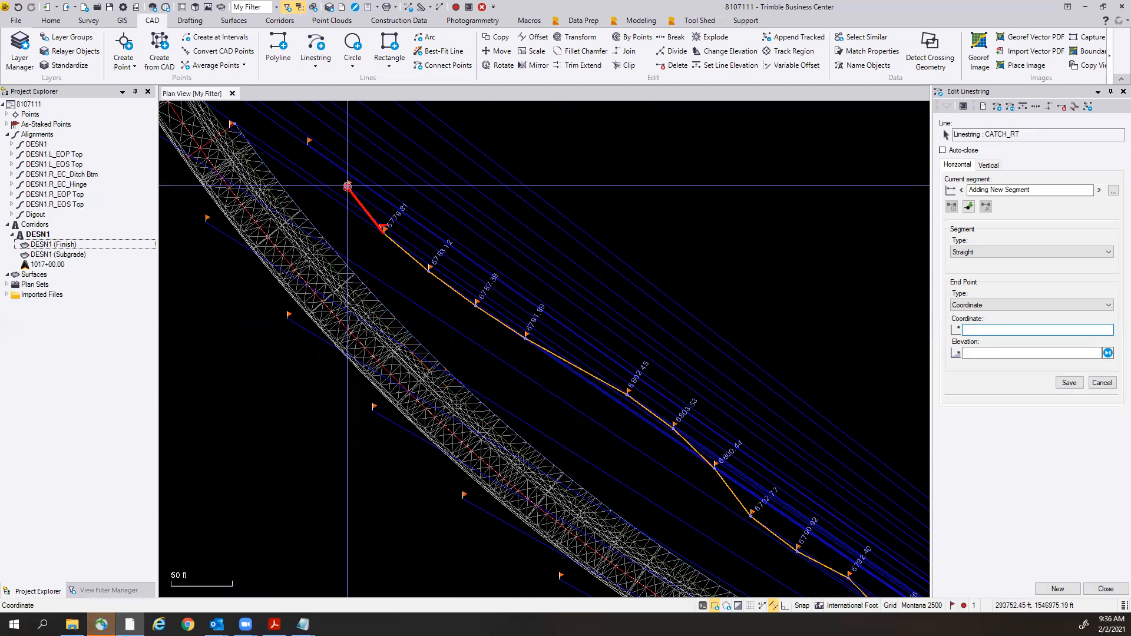
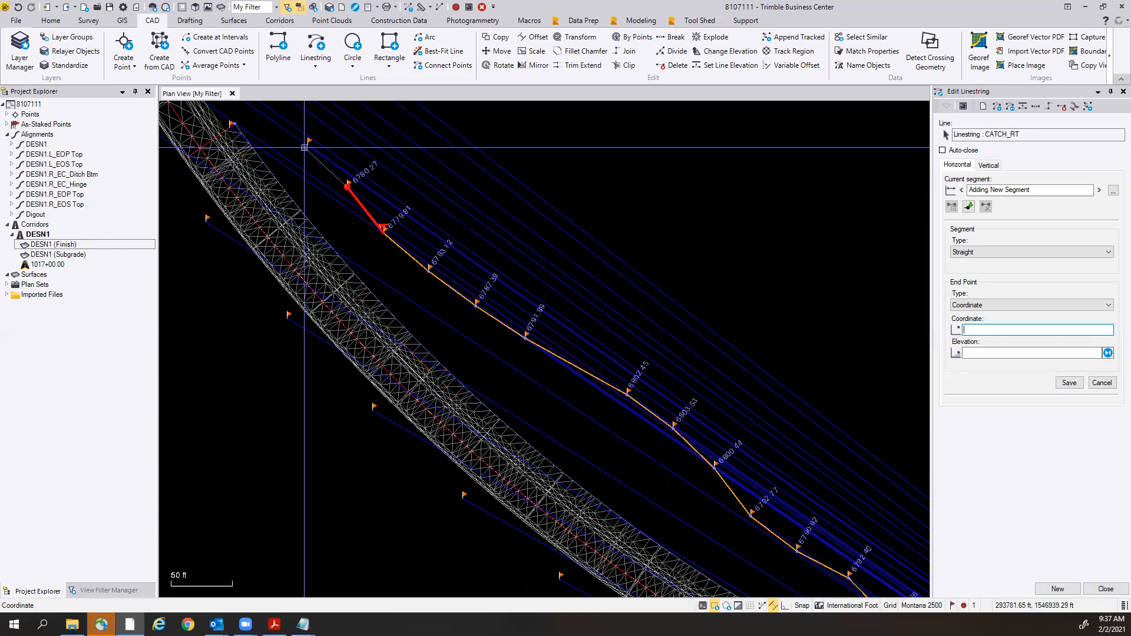
{"action": "left_click", "coordinate": [309, 142]}
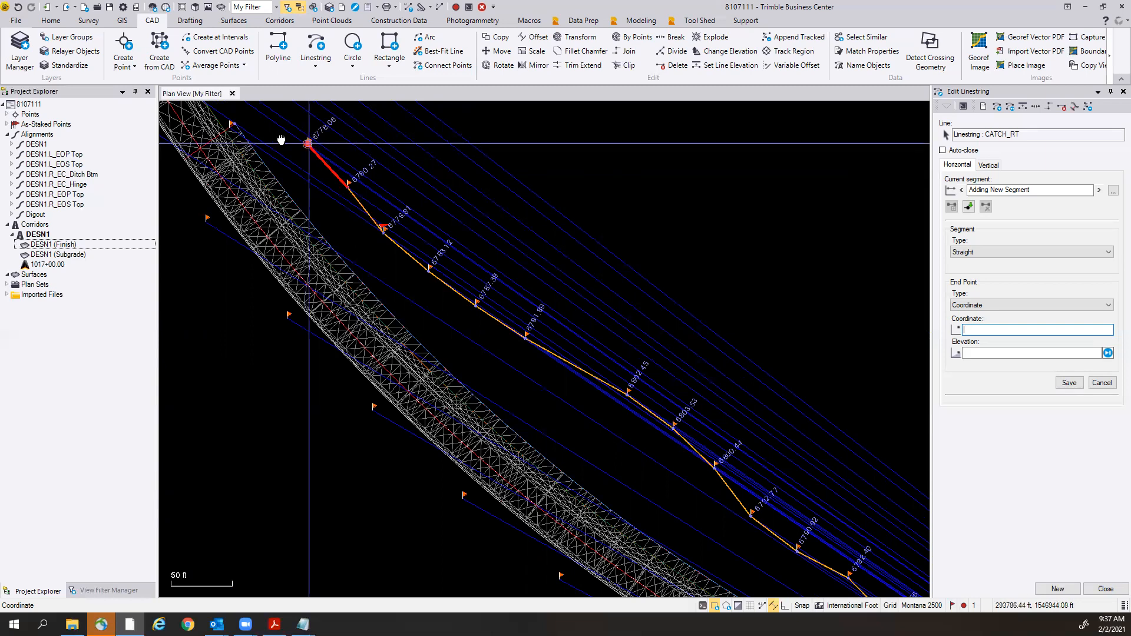
Add a straight CATCH_RT segment to the outer end of the red cross line at the step in the corridor's northeast edge.
{"action": "middle_click_drag", "start_coordinate": [464, 268], "coordinate": [625, 382]}
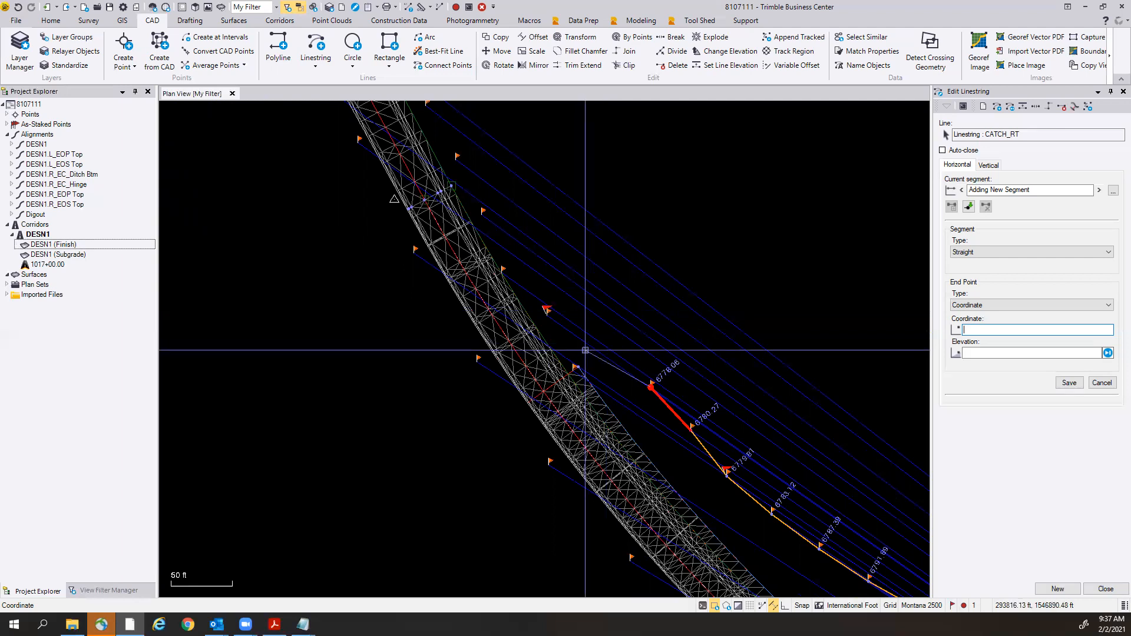
{"action": "scroll", "coordinate": [582, 354], "scroll_direction": "up", "scroll_amount": 3}
{"action": "scroll", "coordinate": [583, 354], "scroll_direction": "up", "scroll_amount": 2}
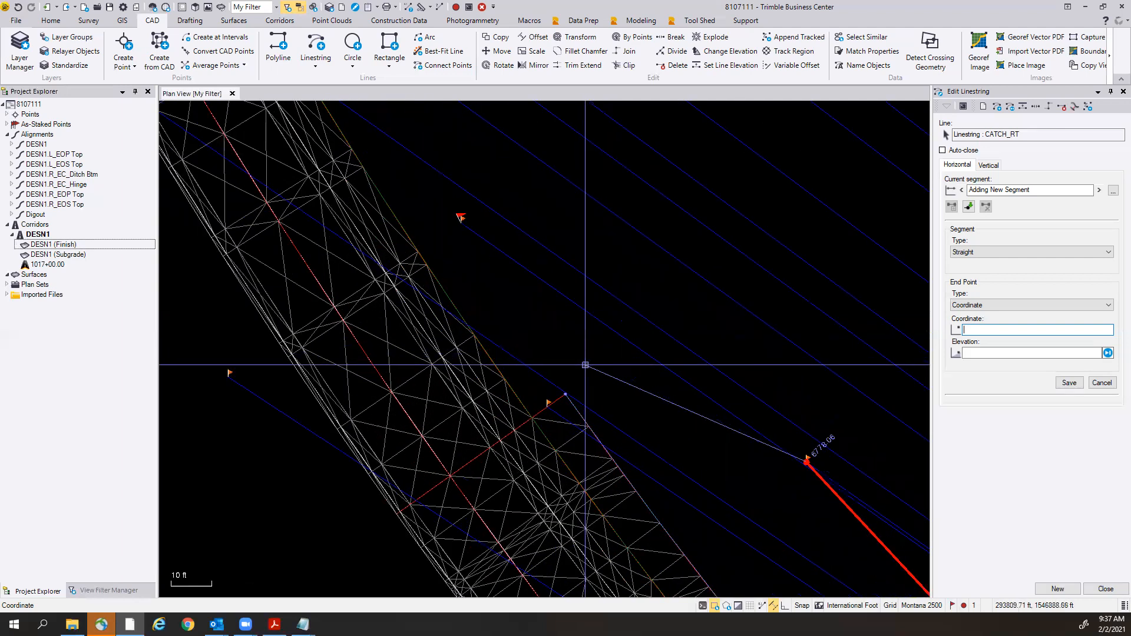
{"action": "middle_click_drag", "start_coordinate": [585, 363], "coordinate": [644, 354]}
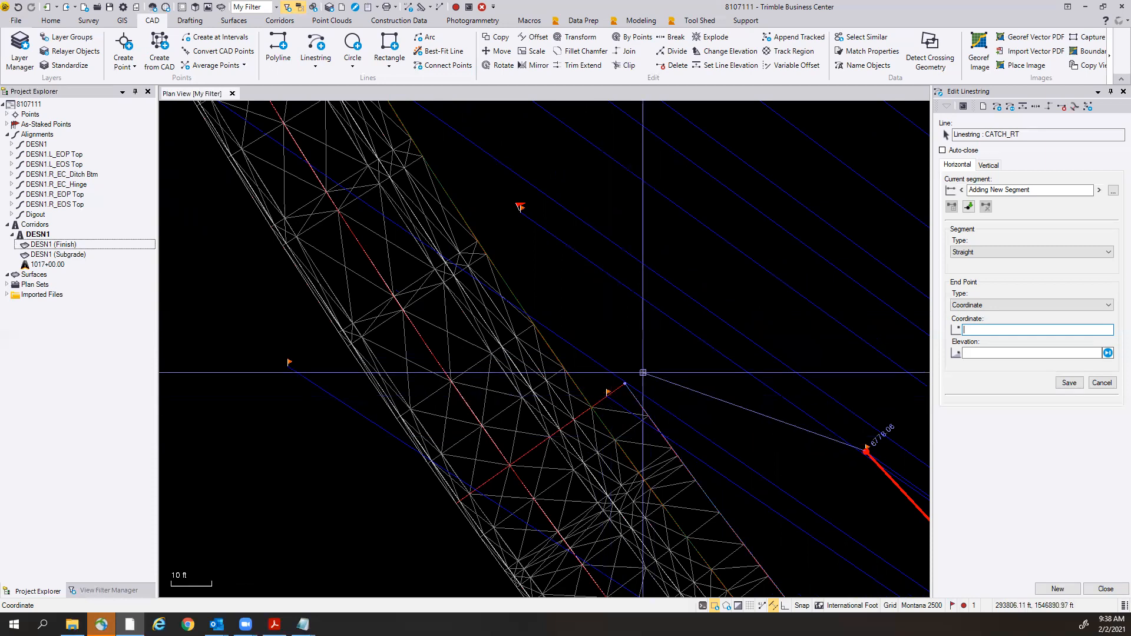
{"action": "scroll", "coordinate": [643, 373], "scroll_direction": "up", "scroll_amount": 2}
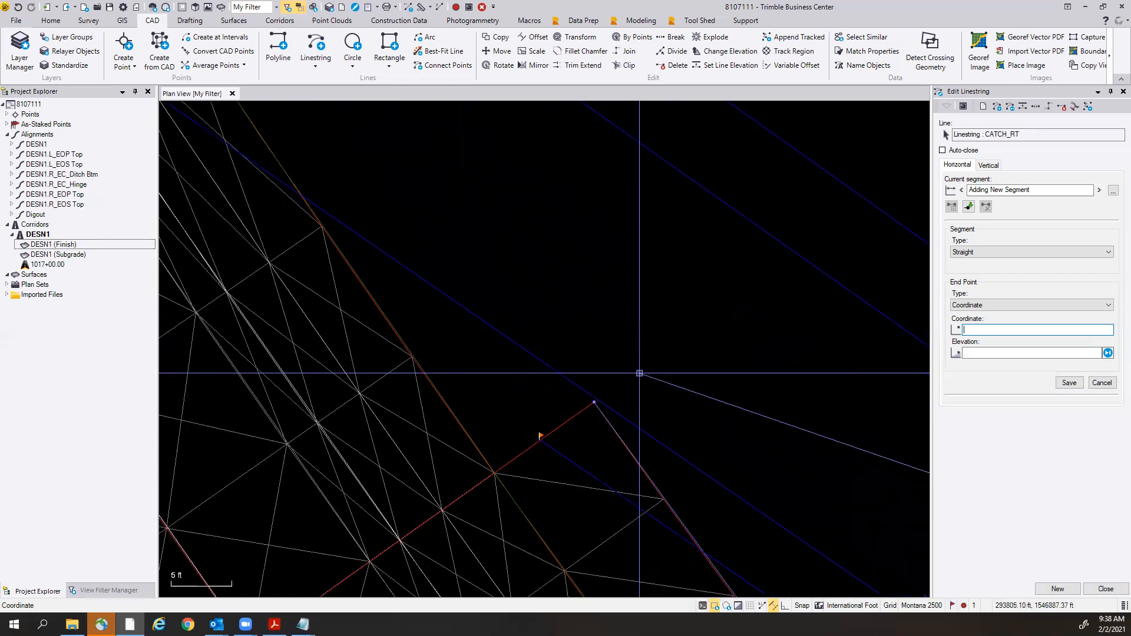
{"action": "scroll", "coordinate": [639, 373], "scroll_direction": "up", "scroll_amount": 1}
{"action": "scroll", "coordinate": [639, 373], "scroll_direction": "down", "scroll_amount": 1}
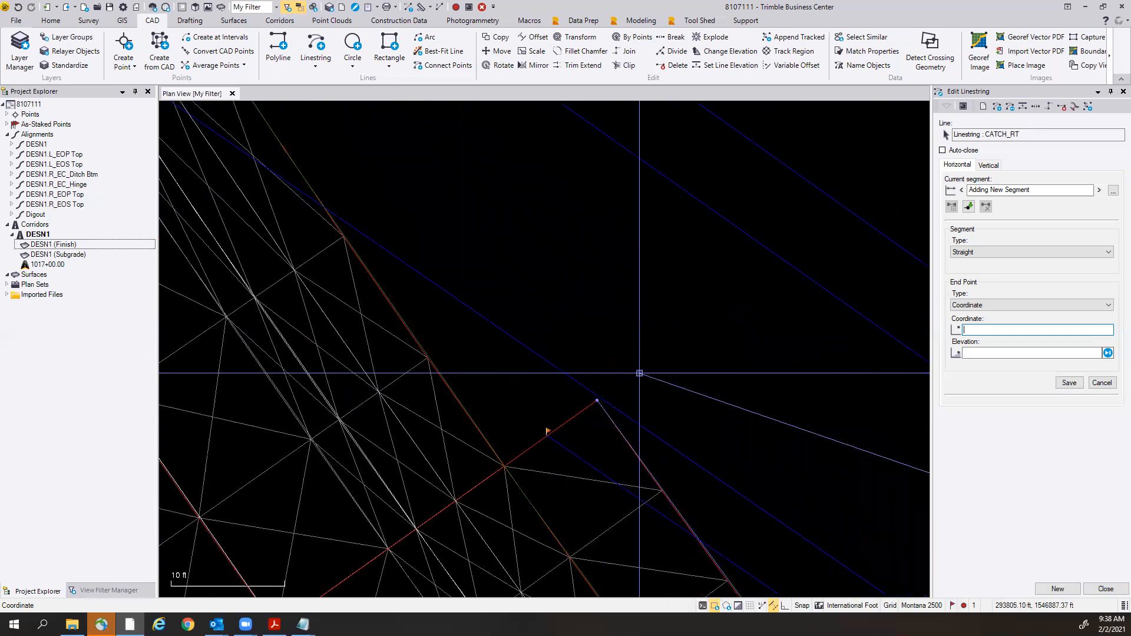
{"action": "scroll", "coordinate": [640, 373], "scroll_direction": "up", "scroll_amount": 1}
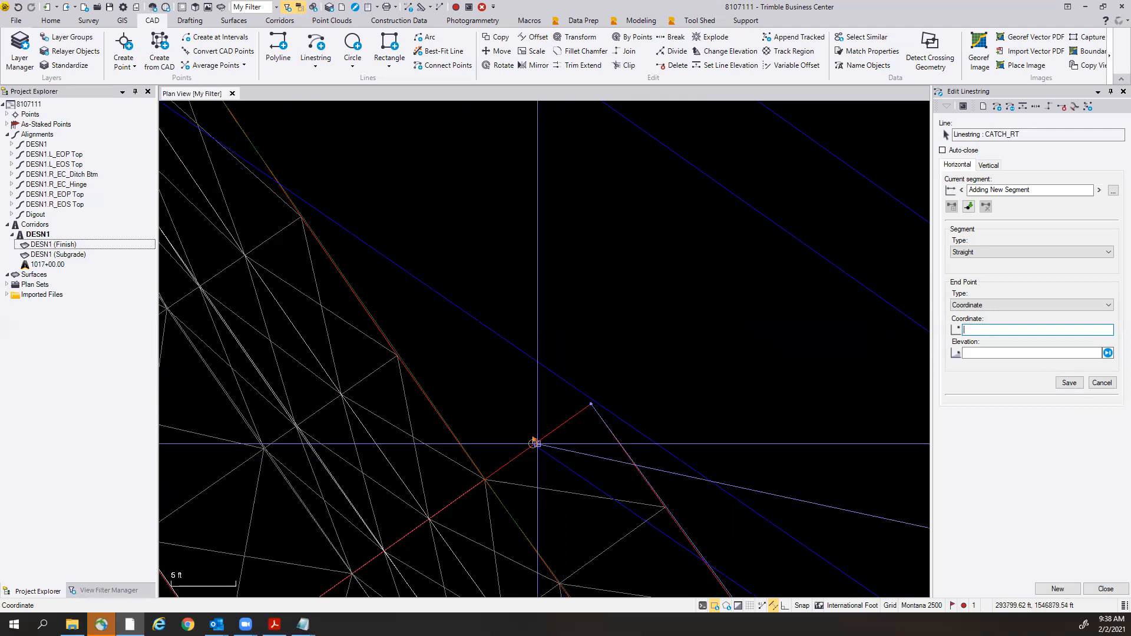
{"action": "scroll", "coordinate": [586, 402], "scroll_direction": "up", "scroll_amount": 3}
{"action": "scroll", "coordinate": [585, 402], "scroll_direction": "up", "scroll_amount": 2}
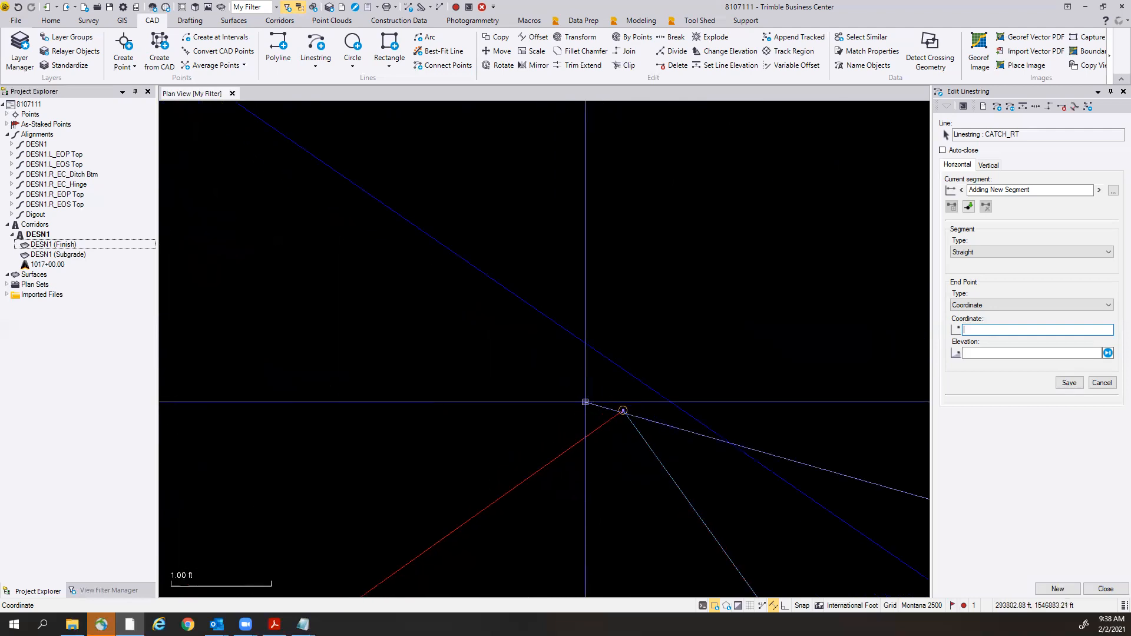
{"action": "left_click", "coordinate": [623, 407]}
Add a short CATCH_RT segment inward along the red cross line to the staked point beside it.
{"action": "scroll", "coordinate": [461, 439], "scroll_direction": "down", "scroll_amount": 3}
{"action": "middle_click_drag", "start_coordinate": [356, 470], "coordinate": [533, 339]}
{"action": "scroll", "coordinate": [473, 456], "scroll_direction": "up", "scroll_amount": 2}
{"action": "scroll", "coordinate": [473, 456], "scroll_direction": "up", "scroll_amount": 3}
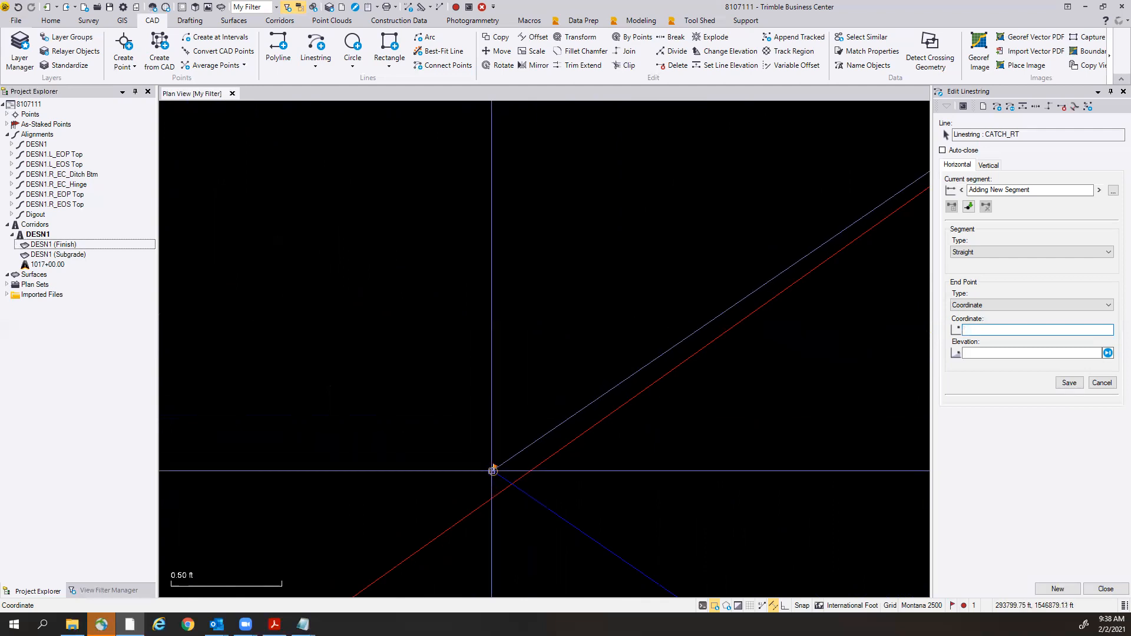
{"action": "left_click", "coordinate": [492, 470]}
Extend CATCH_RT northwest through the red-marked staked point to the staked point lying almost on the corridor's edge.
{"action": "scroll", "coordinate": [377, 334], "scroll_direction": "down", "scroll_amount": 5}
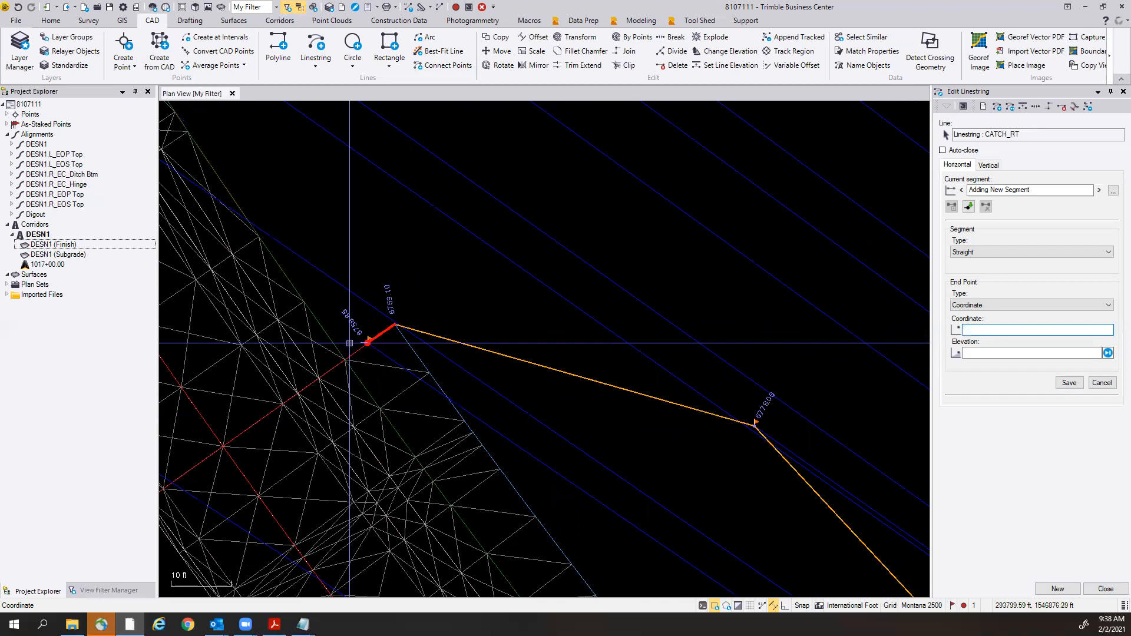
{"action": "middle_click_drag", "start_coordinate": [382, 306], "coordinate": [554, 509]}
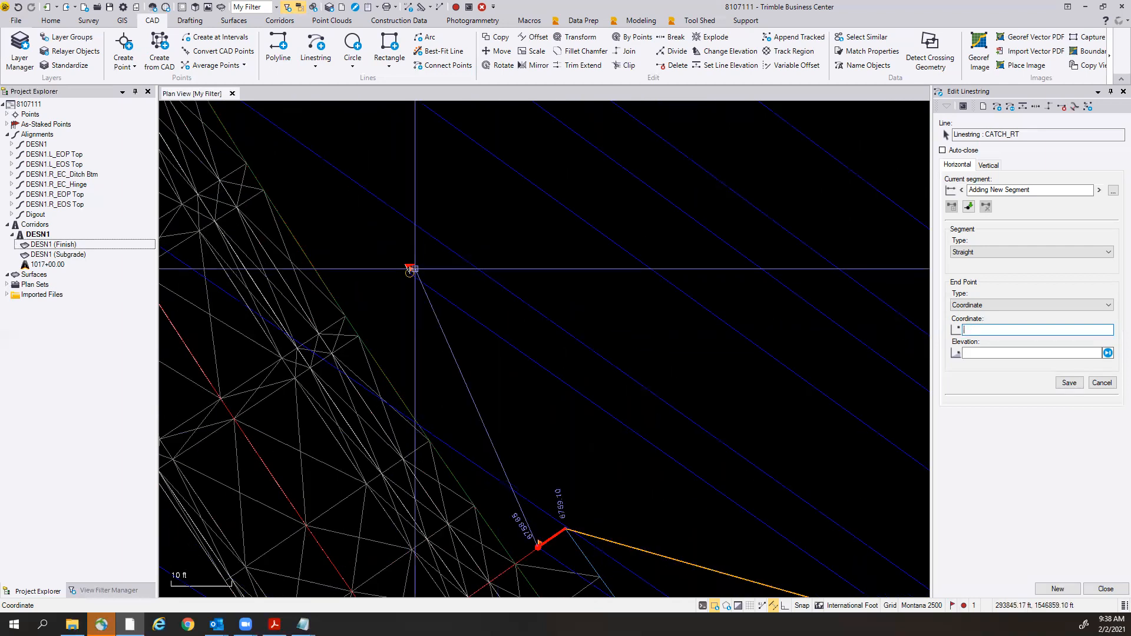
{"action": "left_click", "coordinate": [410, 271]}
{"action": "middle_click_drag", "start_coordinate": [442, 195], "coordinate": [603, 365]}
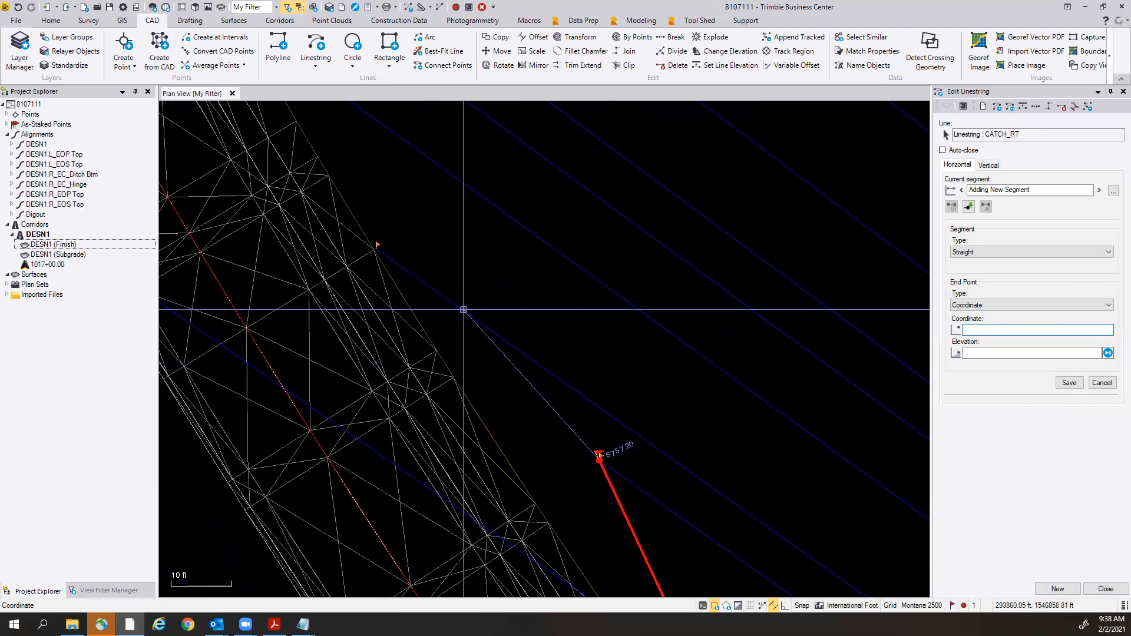
{"action": "scroll", "coordinate": [396, 241], "scroll_direction": "up", "scroll_amount": 3}
{"action": "scroll", "coordinate": [395, 243], "scroll_direction": "up", "scroll_amount": 8}
{"action": "middle_click_drag", "start_coordinate": [395, 259], "coordinate": [521, 248]}
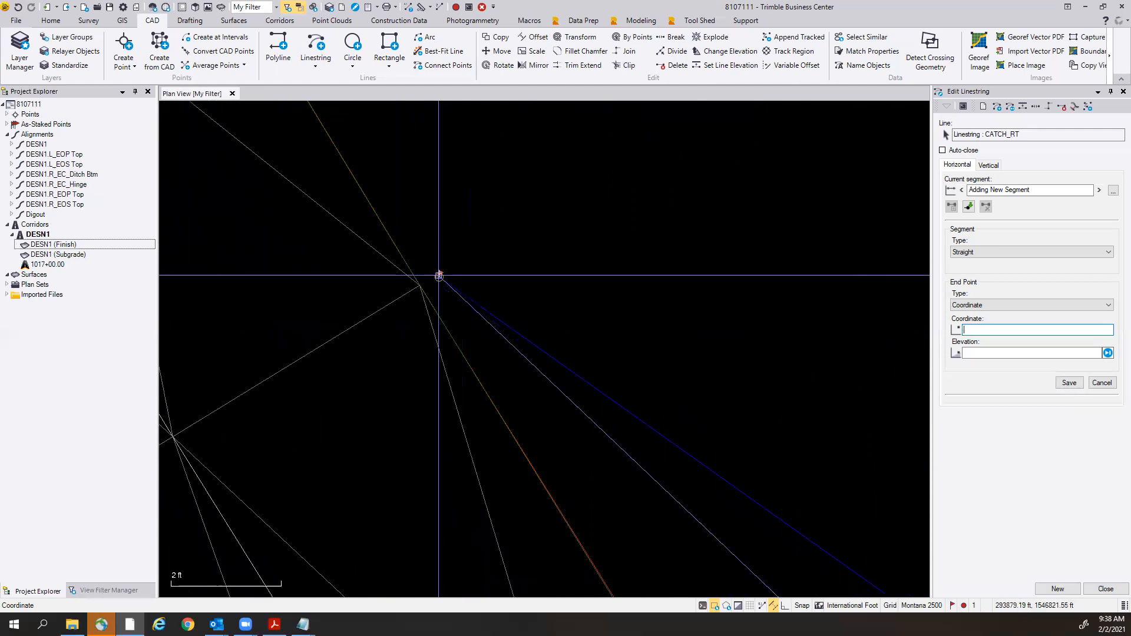
Extend CATCH_RT through the last four staked points to the corridor's northwest end and finish editing the linestring.
{"action": "scroll", "coordinate": [439, 275], "scroll_direction": "down", "scroll_amount": 8}
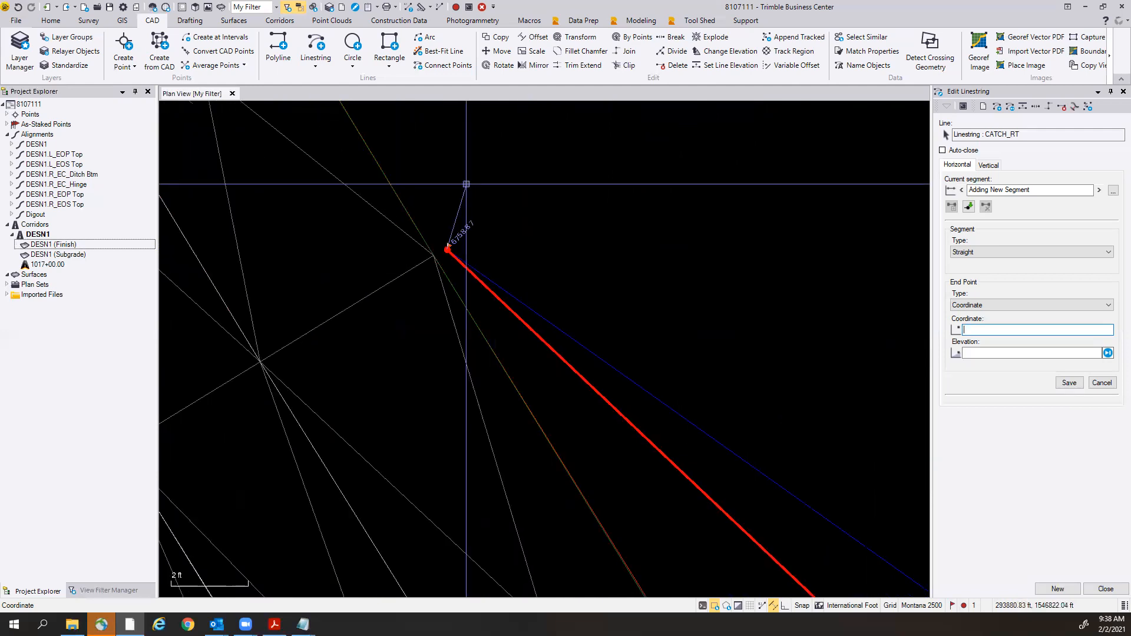
{"action": "scroll", "coordinate": [468, 181], "scroll_direction": "down", "scroll_amount": 2}
{"action": "middle_click_drag", "start_coordinate": [519, 151], "coordinate": [709, 475]}
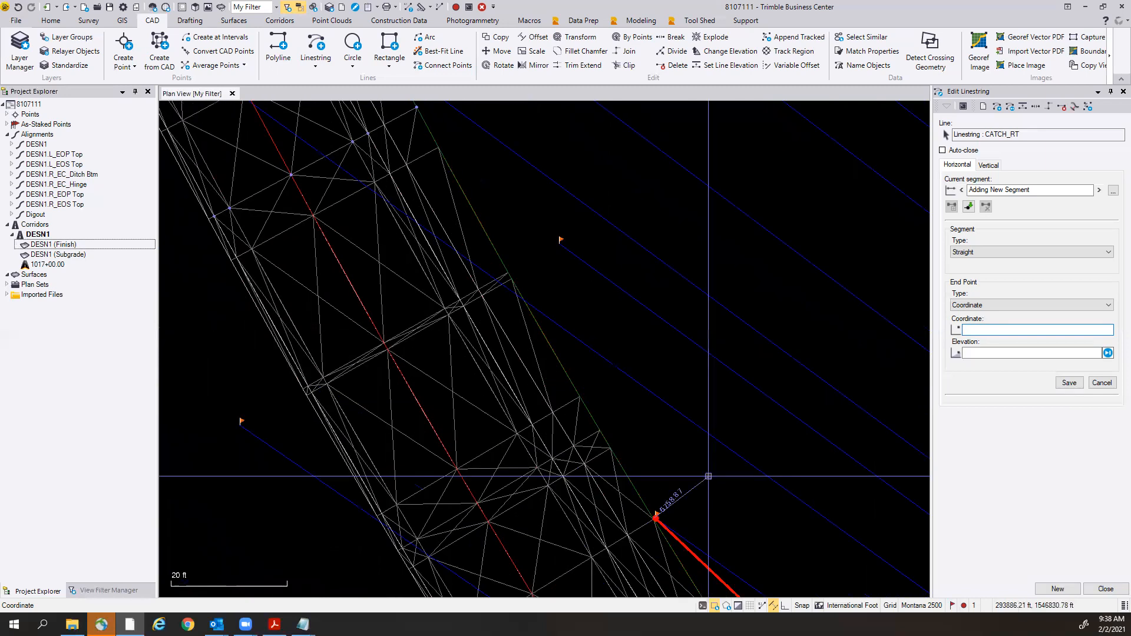
{"action": "left_click", "coordinate": [560, 242]}
{"action": "middle_click_drag", "start_coordinate": [508, 169], "coordinate": [662, 446]}
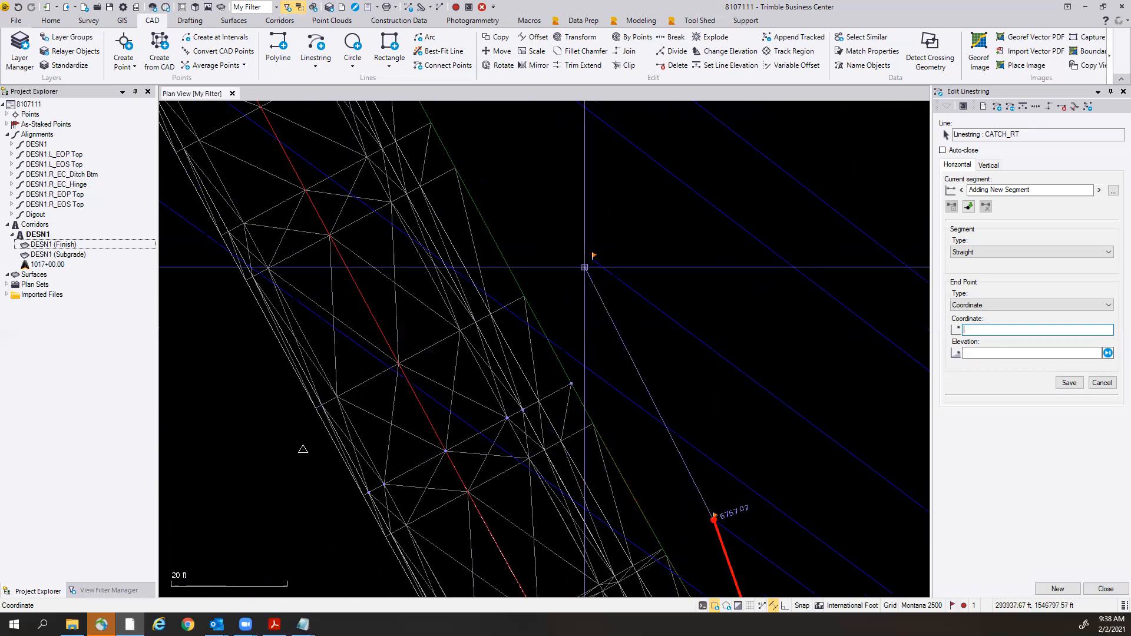
{"action": "left_click", "coordinate": [592, 259]}
{"action": "middle_click_drag", "start_coordinate": [531, 187], "coordinate": [701, 504]}
{"action": "left_click", "coordinate": [619, 321]}
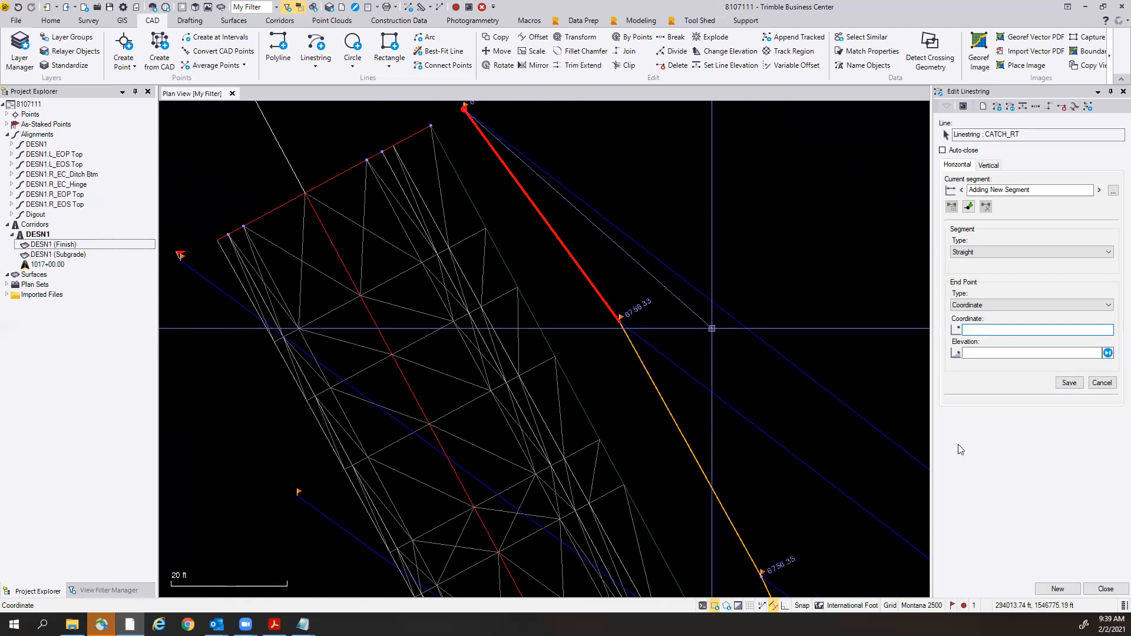
{"action": "left_click", "coordinate": [1107, 589]}
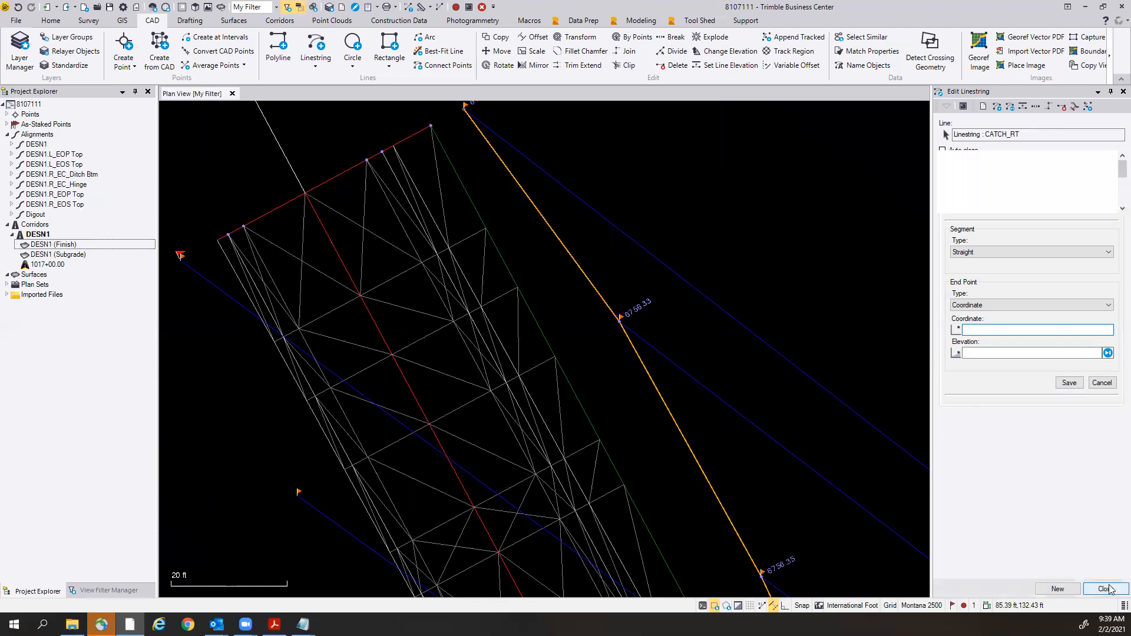
{"action": "key", "text": "Escape"}
Create a new linestring named CATCH_LT for the staked points on the corridor's southwest side.
{"action": "scroll", "coordinate": [700, 368], "scroll_direction": "down", "scroll_amount": 3}
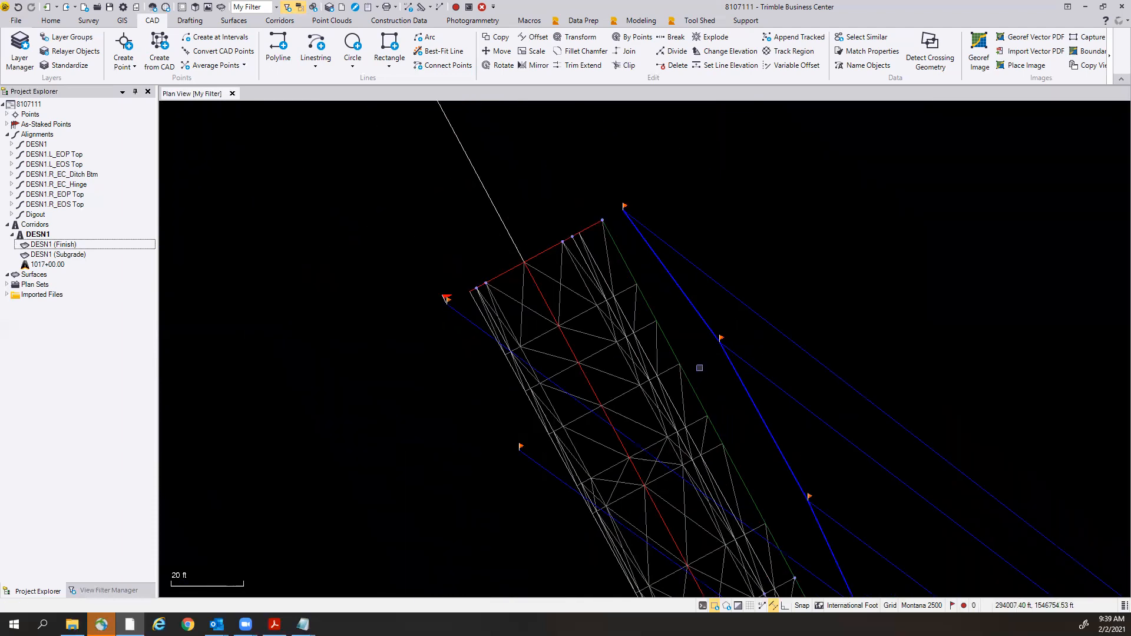
{"action": "scroll", "coordinate": [699, 369], "scroll_direction": "down", "scroll_amount": 7}
{"action": "middle_click_drag", "start_coordinate": [703, 543], "coordinate": [591, 285]}
{"action": "middle_click_drag", "start_coordinate": [808, 564], "coordinate": [443, 314]}
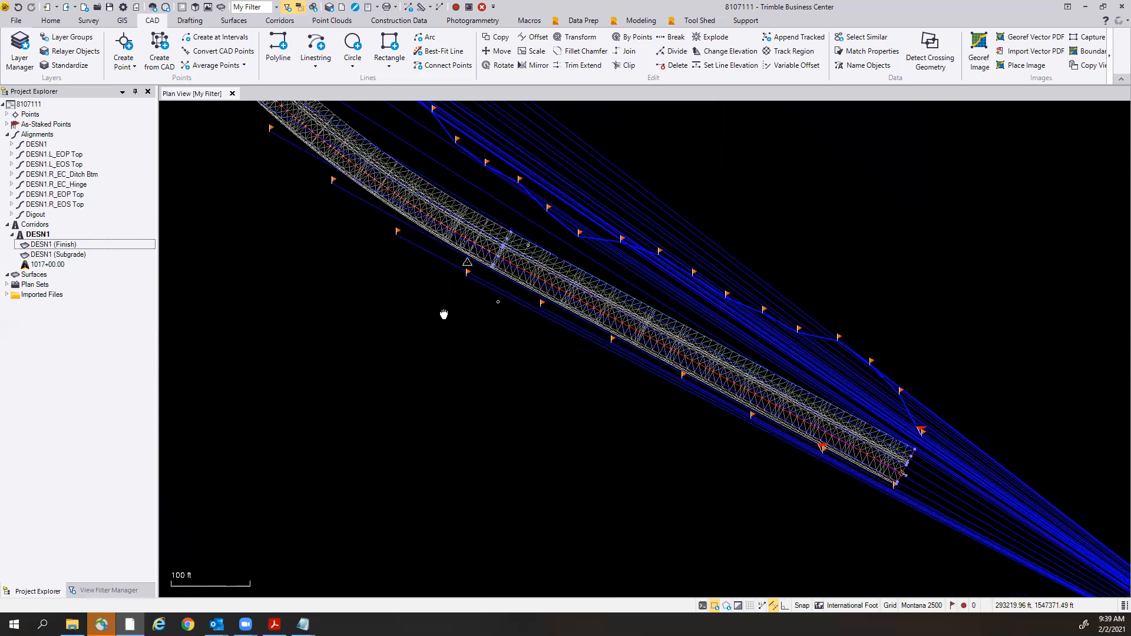
{"action": "scroll", "coordinate": [783, 456], "scroll_direction": "up", "scroll_amount": 5}
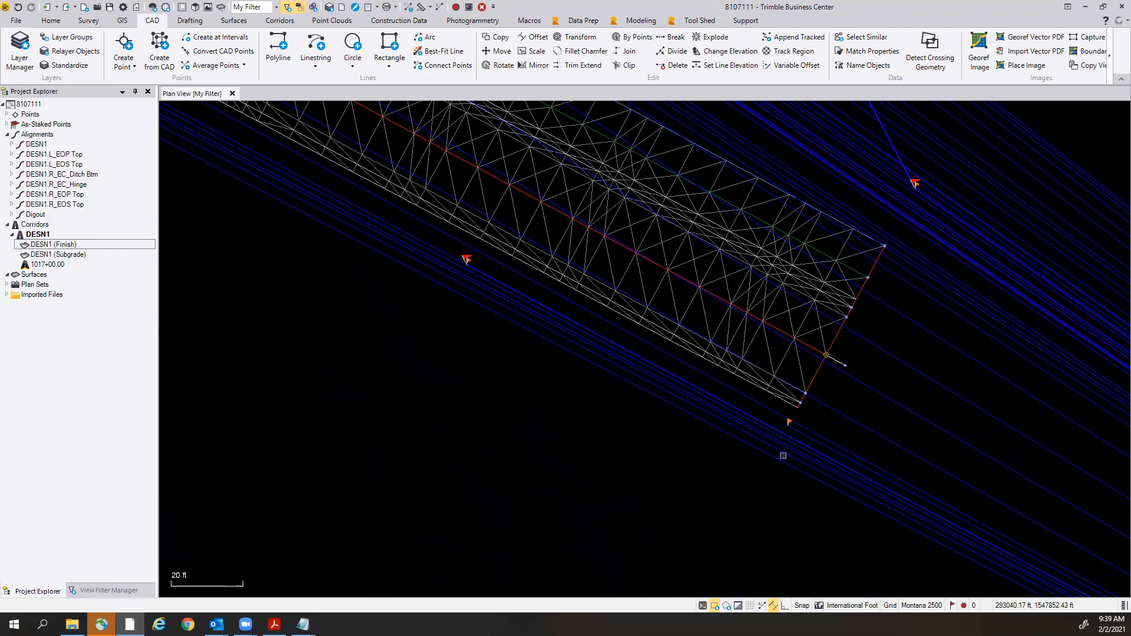
{"action": "scroll", "coordinate": [783, 456], "scroll_direction": "up", "scroll_amount": 2}
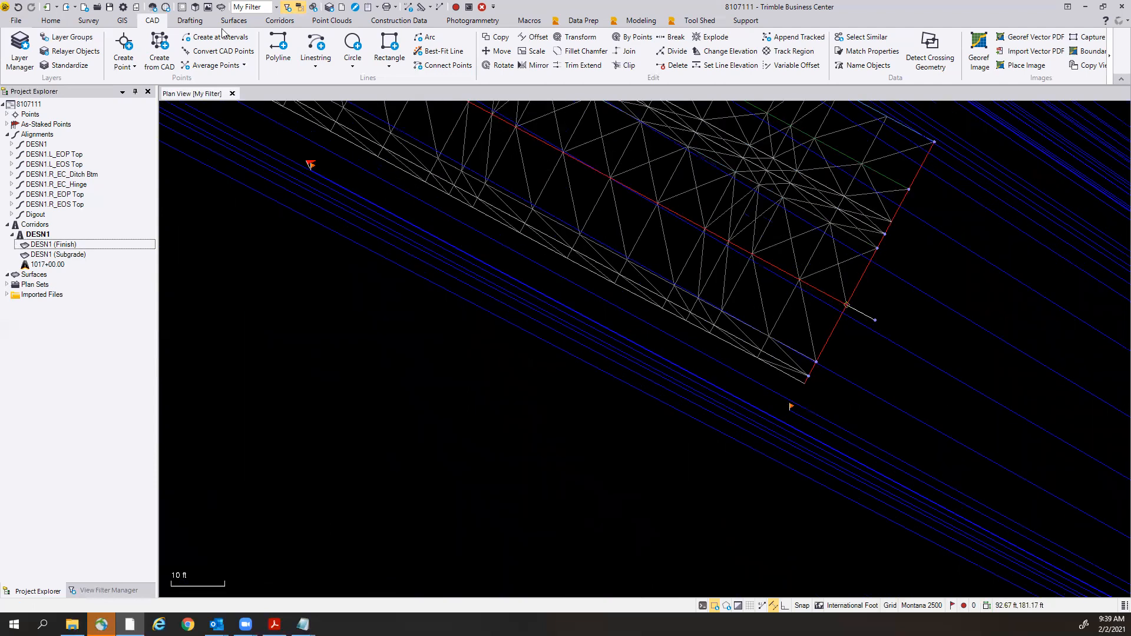
{"action": "left_click", "coordinate": [315, 45]}
{"action": "type", "text": "CATCH_RT"}
{"action": "key", "text": "BackSpace"}
{"action": "key", "text": "BackSpace"}
{"action": "type", "text": "LT"}
{"action": "left_click", "coordinate": [1056, 588]}
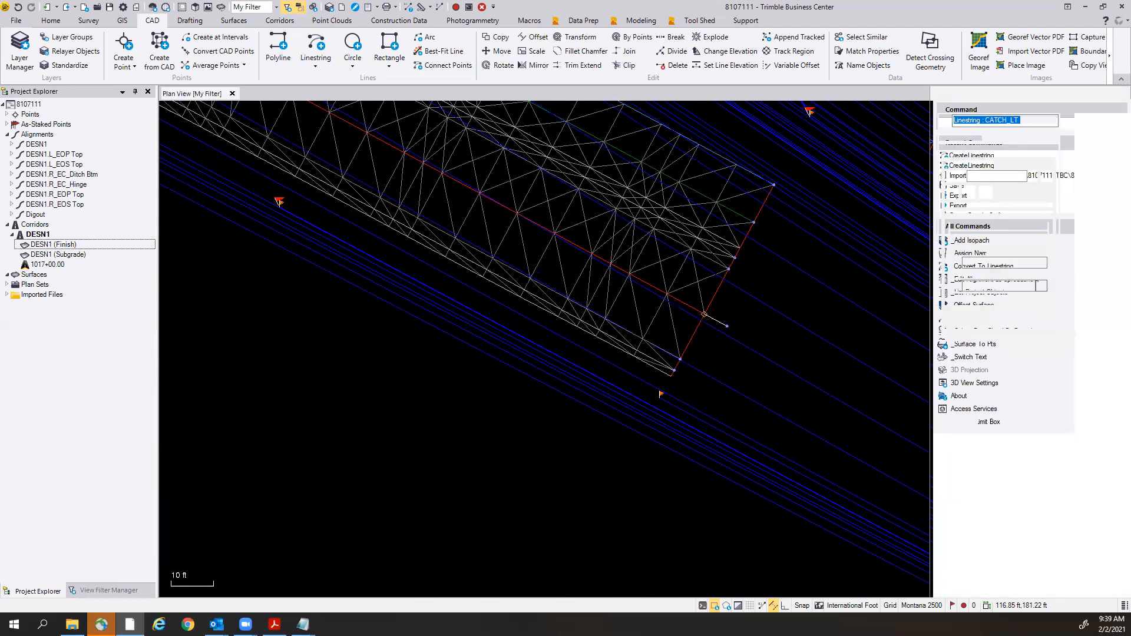
Start CATCH_LT at the staked point by the corridor's southeast end and add straight segments through the next two staked points northwest.
{"action": "left_click", "coordinate": [651, 393]}
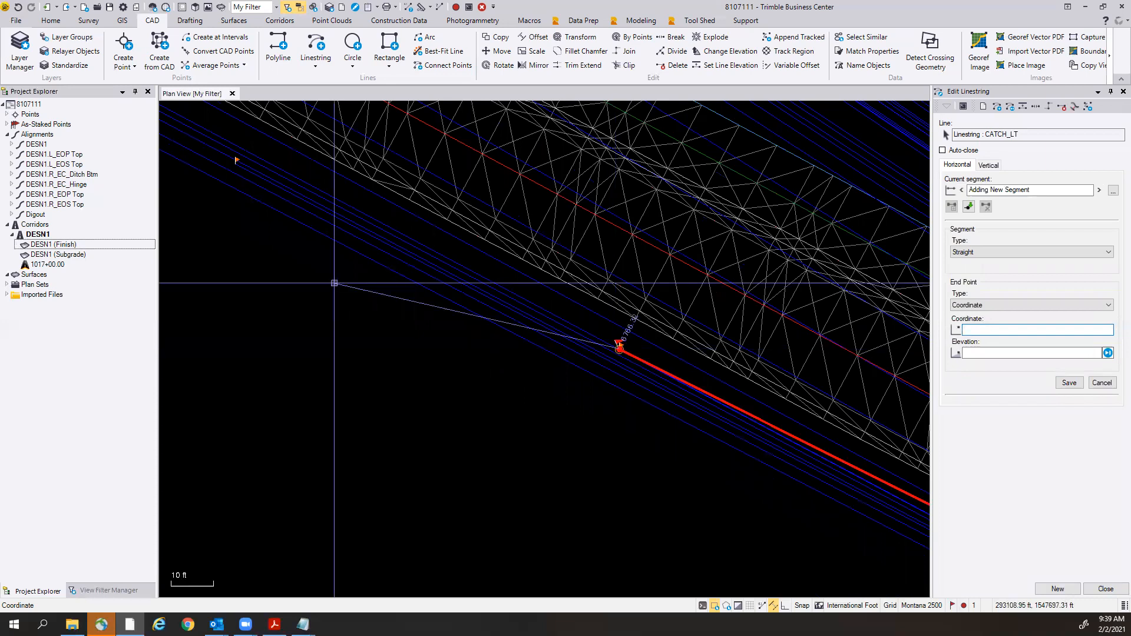
{"action": "middle_click_drag", "start_coordinate": [334, 284], "coordinate": [656, 534]}
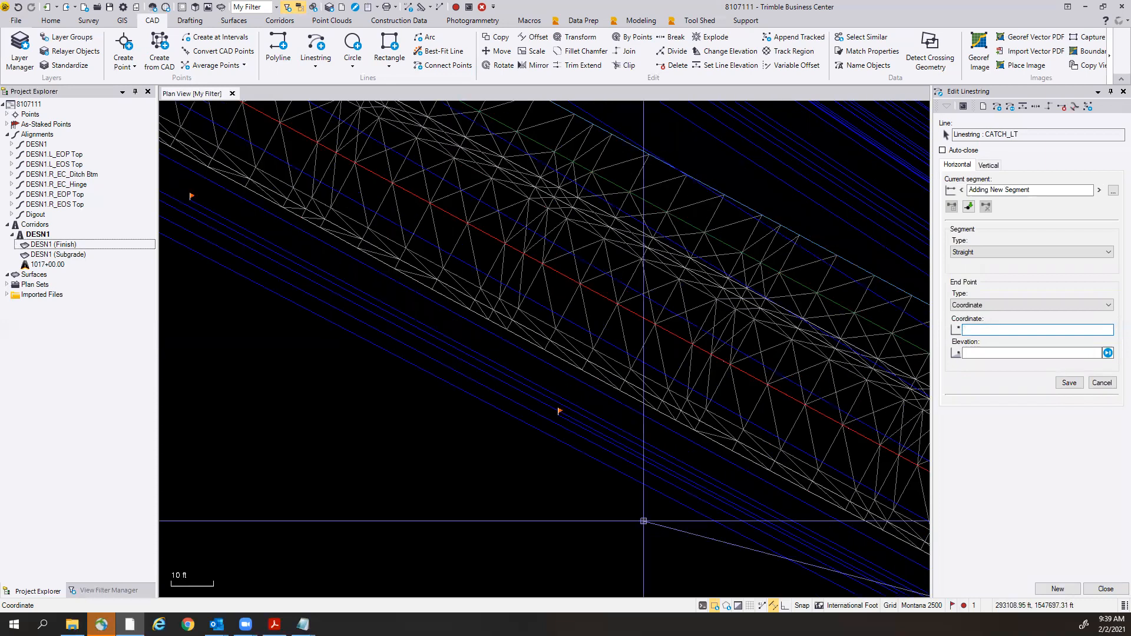
{"action": "left_click", "coordinate": [559, 414]}
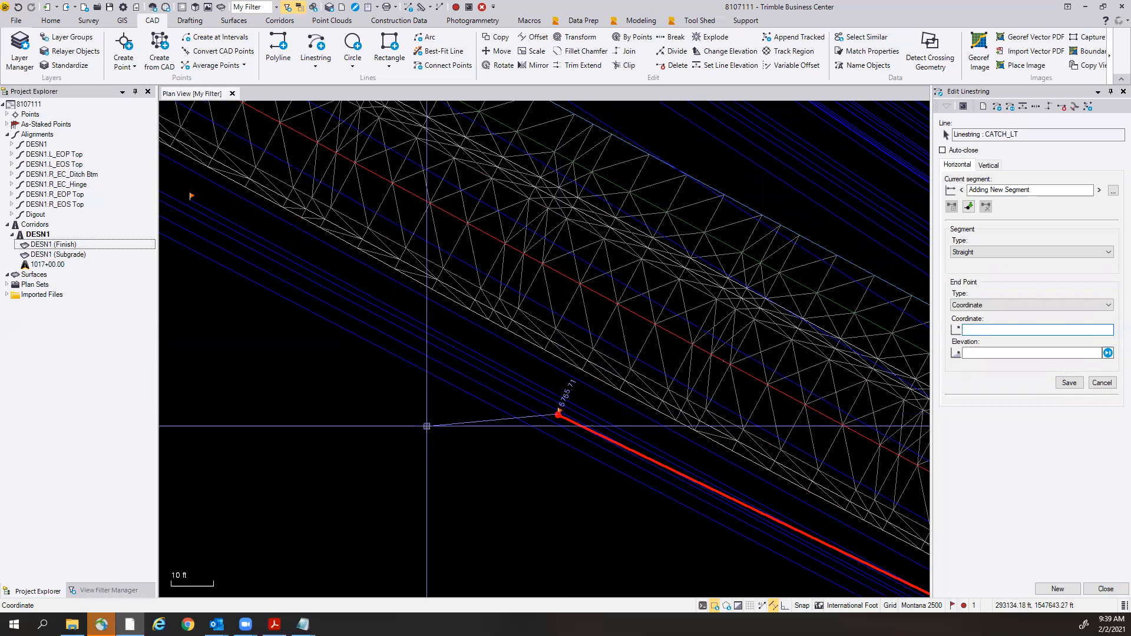
{"action": "scroll", "coordinate": [428, 426], "scroll_direction": "down", "scroll_amount": 2}
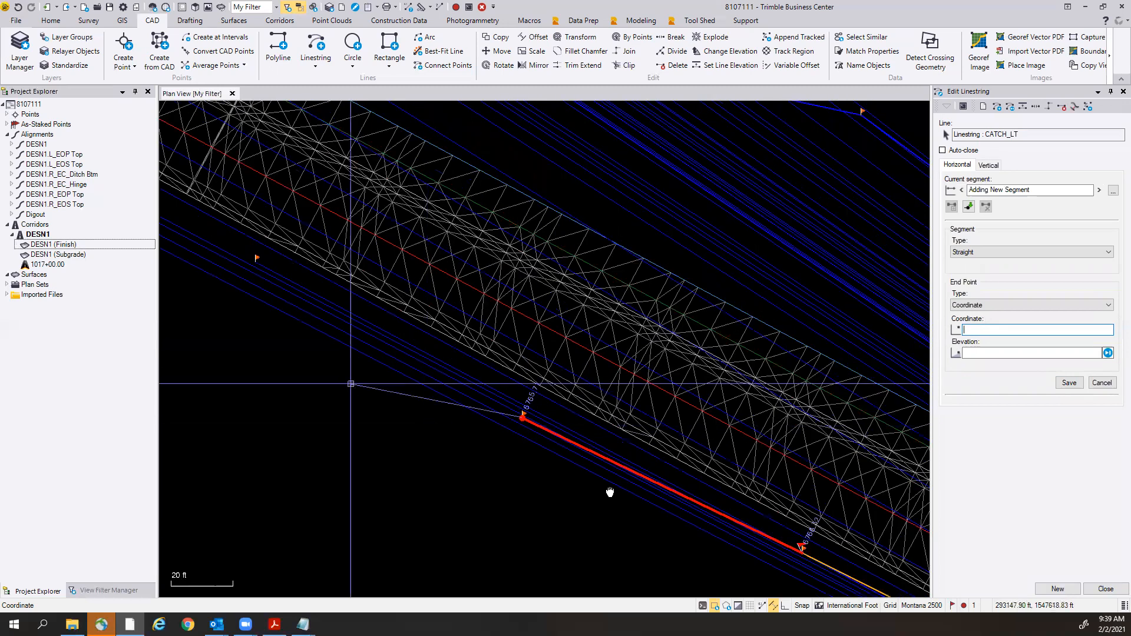
Extend CATCH_LT northwest with straight segments through the next three staked points along the corridor's southwest side.
{"action": "middle_click_drag", "start_coordinate": [610, 492], "coordinate": [705, 543]}
{"action": "left_click", "coordinate": [607, 421]}
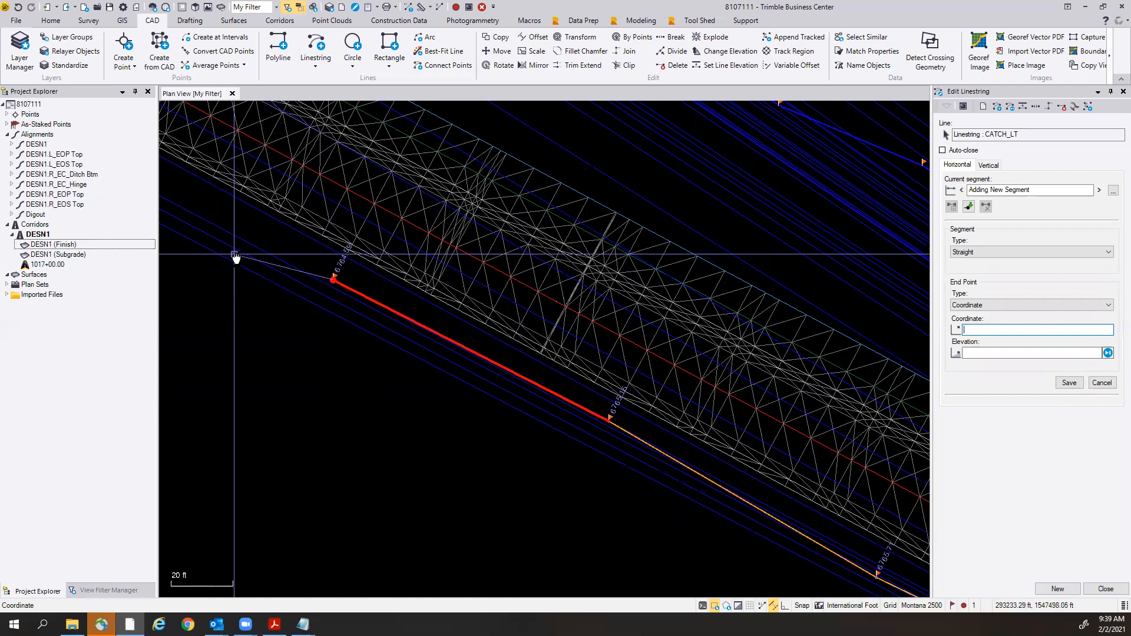
{"action": "middle_click_drag", "start_coordinate": [677, 478], "coordinate": [567, 434]}
{"action": "middle_click_drag", "start_coordinate": [400, 351], "coordinate": [567, 434]}
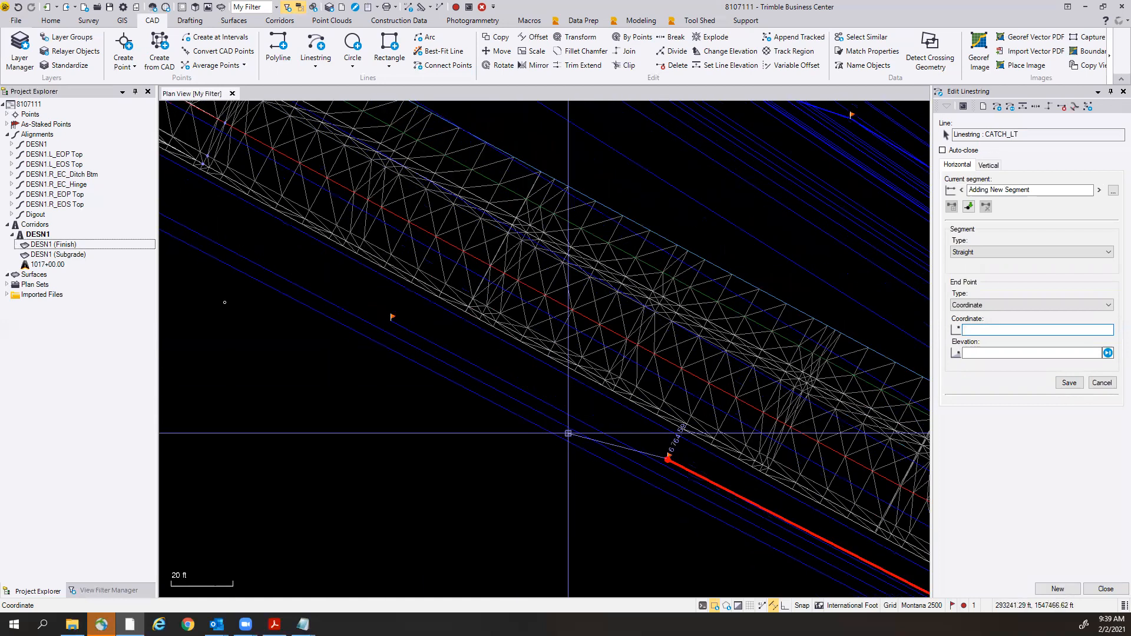
{"action": "left_click", "coordinate": [392, 320]}
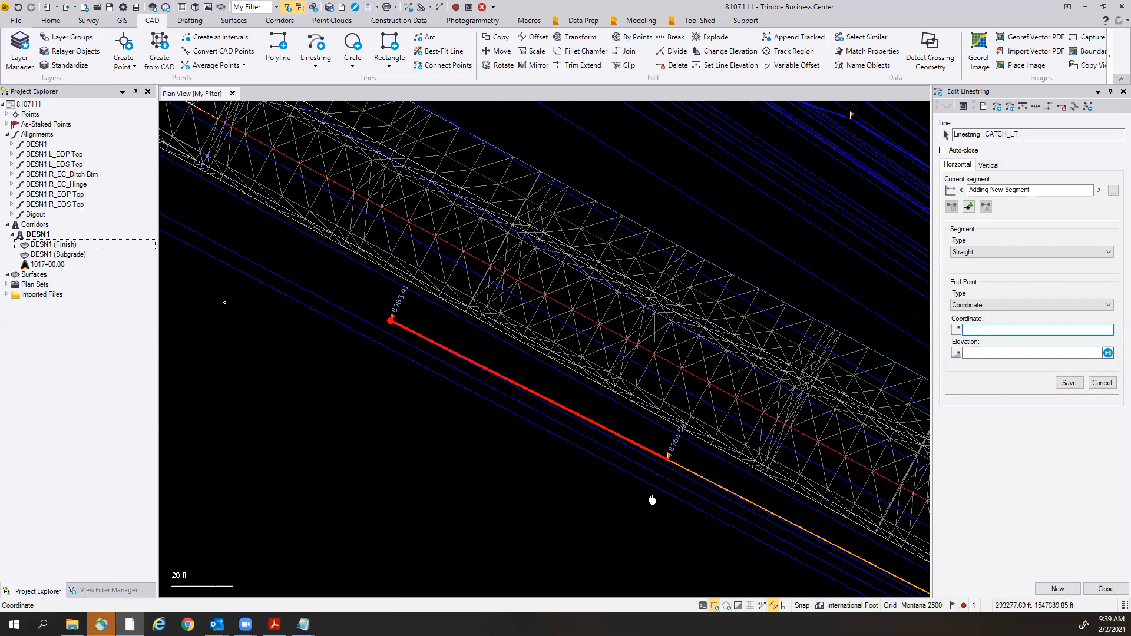
{"action": "middle_click_drag", "start_coordinate": [653, 501], "coordinate": [675, 513]}
{"action": "middle_click_drag", "start_coordinate": [274, 288], "coordinate": [448, 389]}
{"action": "left_click", "coordinate": [449, 389]}
Continue CATCH_LT with straight segments through the next four staked points as the corridor begins curving north.
{"action": "middle_click_drag", "start_coordinate": [393, 361], "coordinate": [409, 372]}
{"action": "middle_click_drag", "start_coordinate": [306, 330], "coordinate": [469, 428]}
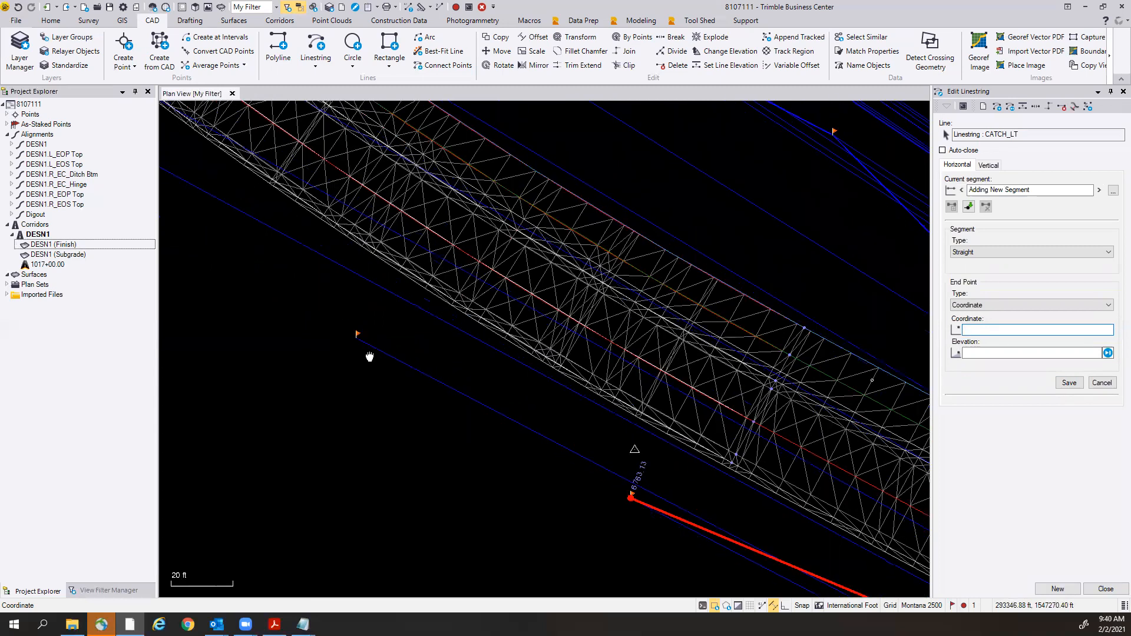
{"action": "middle_click_drag", "start_coordinate": [274, 309], "coordinate": [576, 470]}
{"action": "left_click", "coordinate": [438, 374]}
{"action": "middle_click_drag", "start_coordinate": [403, 327], "coordinate": [475, 383]}
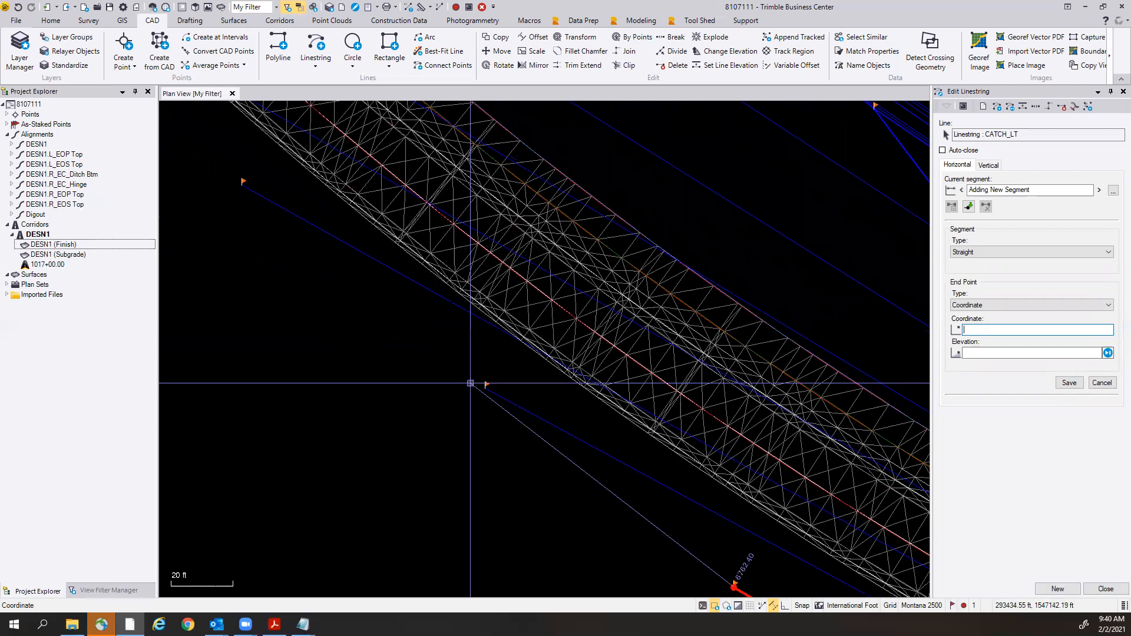
{"action": "left_click", "coordinate": [485, 389]}
{"action": "middle_click_drag", "start_coordinate": [263, 242], "coordinate": [516, 431]}
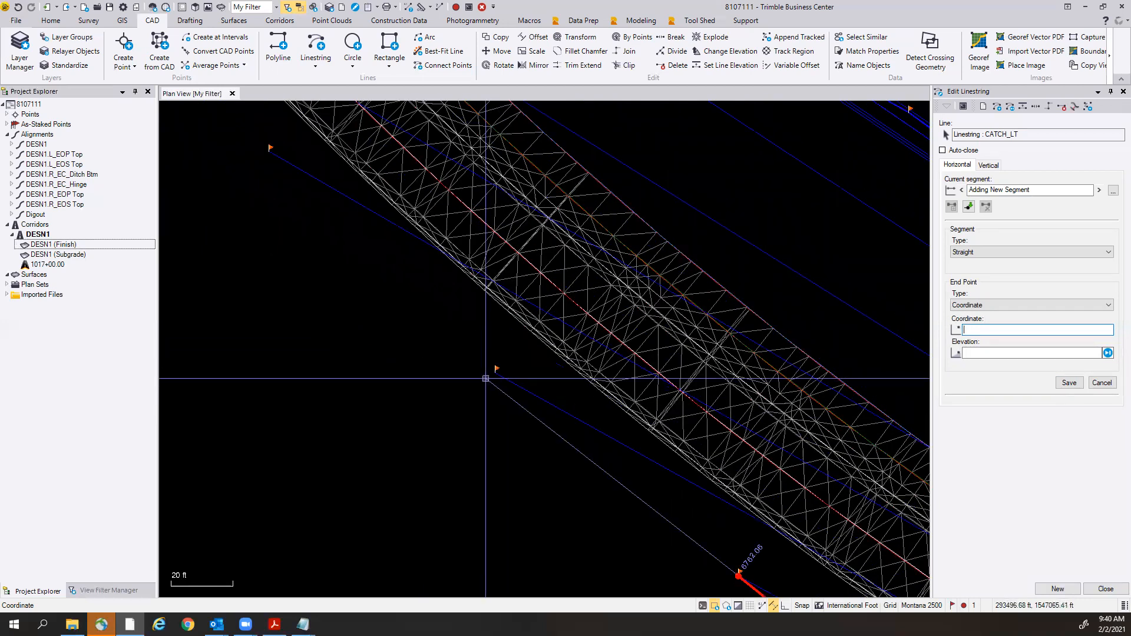
{"action": "left_click", "coordinate": [486, 363]}
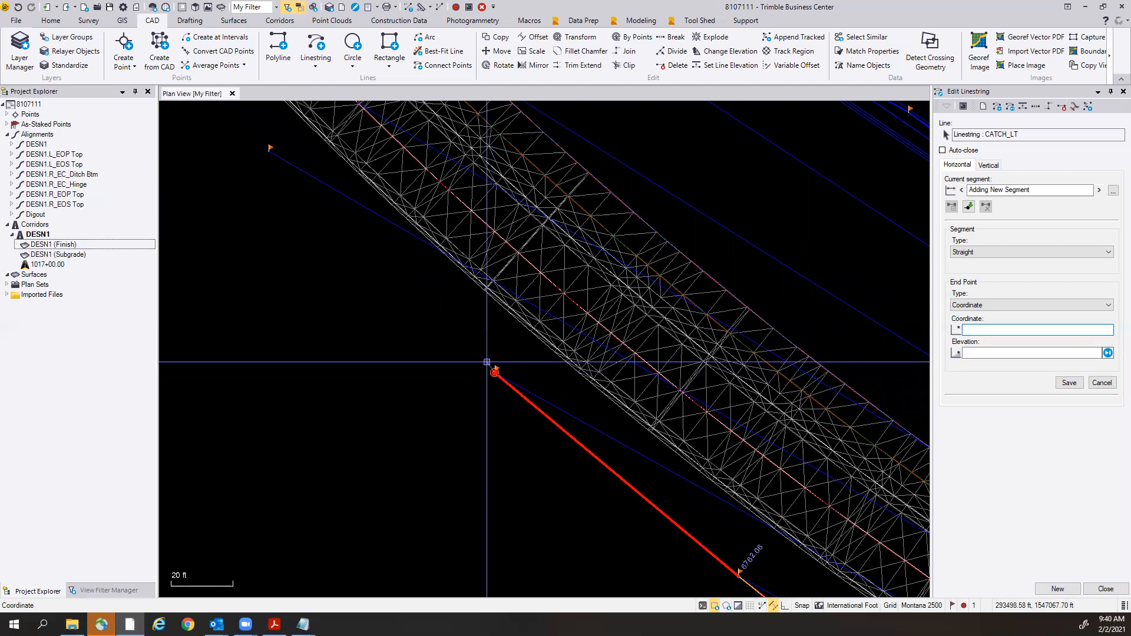
{"action": "left_click", "coordinate": [270, 149]}
Add straight CATCH_LT segments through three more staked points along the outside of the corridor's curve.
{"action": "middle_click_drag", "start_coordinate": [199, 117], "coordinate": [416, 358]}
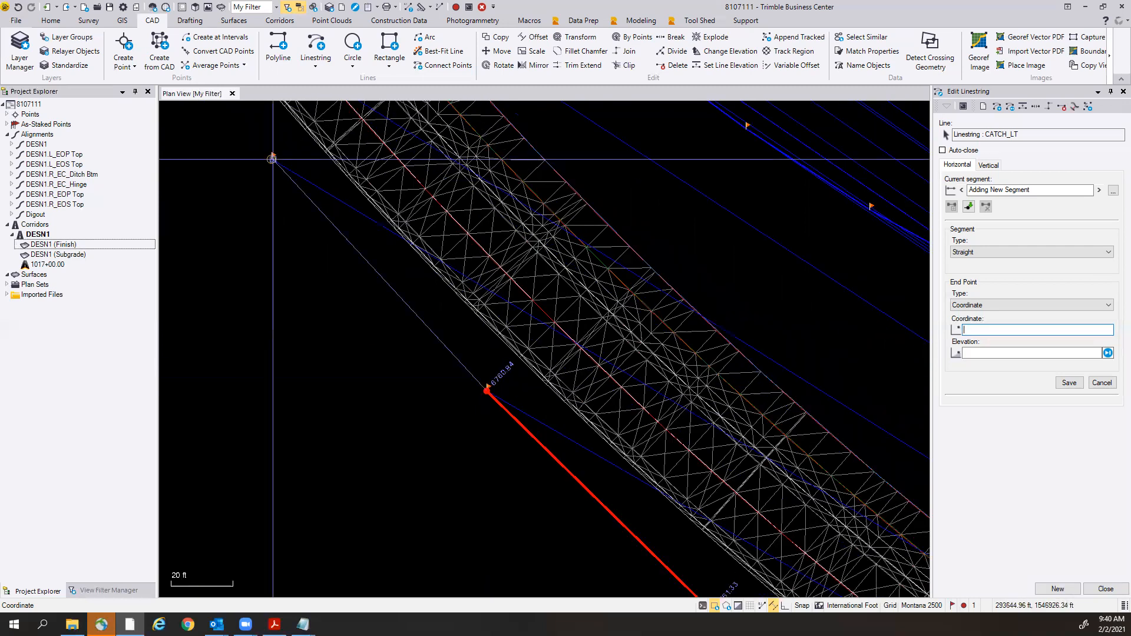
{"action": "left_click", "coordinate": [272, 159]}
{"action": "middle_click_drag", "start_coordinate": [242, 158], "coordinate": [450, 408]}
{"action": "left_click", "coordinate": [280, 175]}
{"action": "middle_click_drag", "start_coordinate": [239, 144], "coordinate": [523, 444]}
{"action": "scroll", "coordinate": [467, 385], "scroll_direction": "down", "scroll_amount": 1}
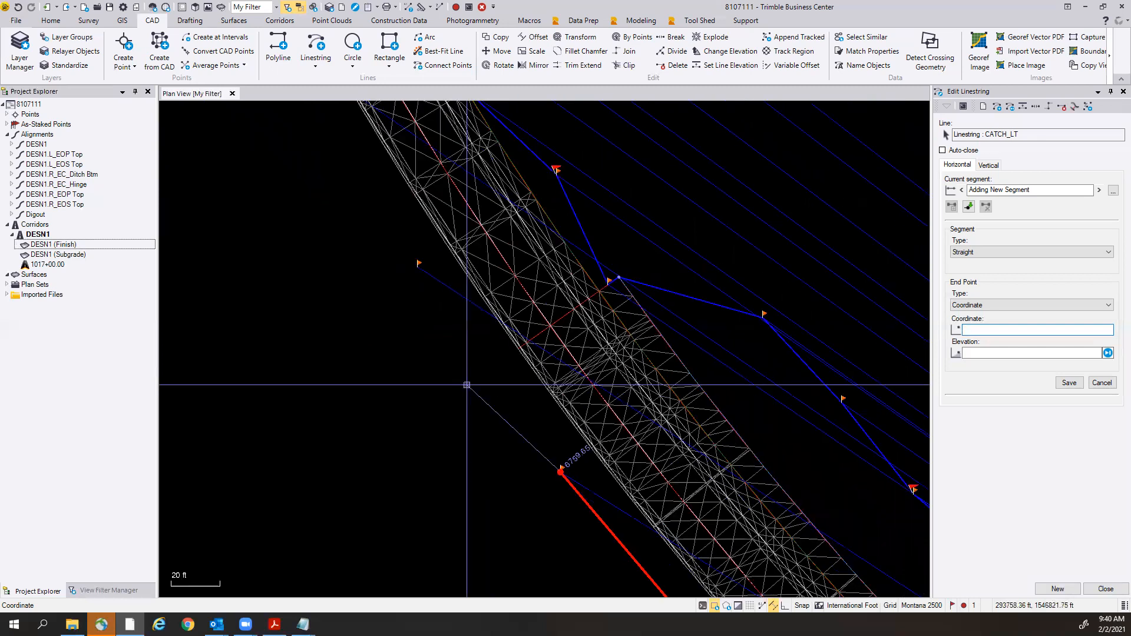
{"action": "left_click", "coordinate": [421, 268]}
Extend CATCH_LT through the last three staked points to the red-marked one at the corridor's northwest end and finish editing the linestring.
{"action": "middle_click_drag", "start_coordinate": [324, 188], "coordinate": [481, 411]}
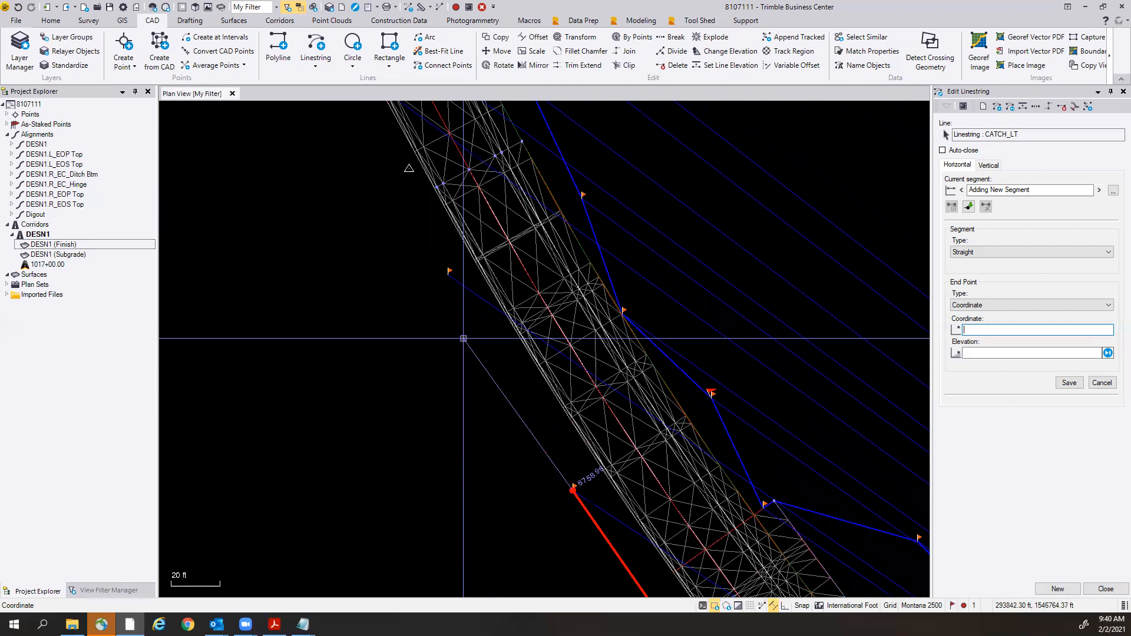
{"action": "left_click", "coordinate": [447, 275]}
{"action": "middle_click_drag", "start_coordinate": [328, 186], "coordinate": [478, 437]}
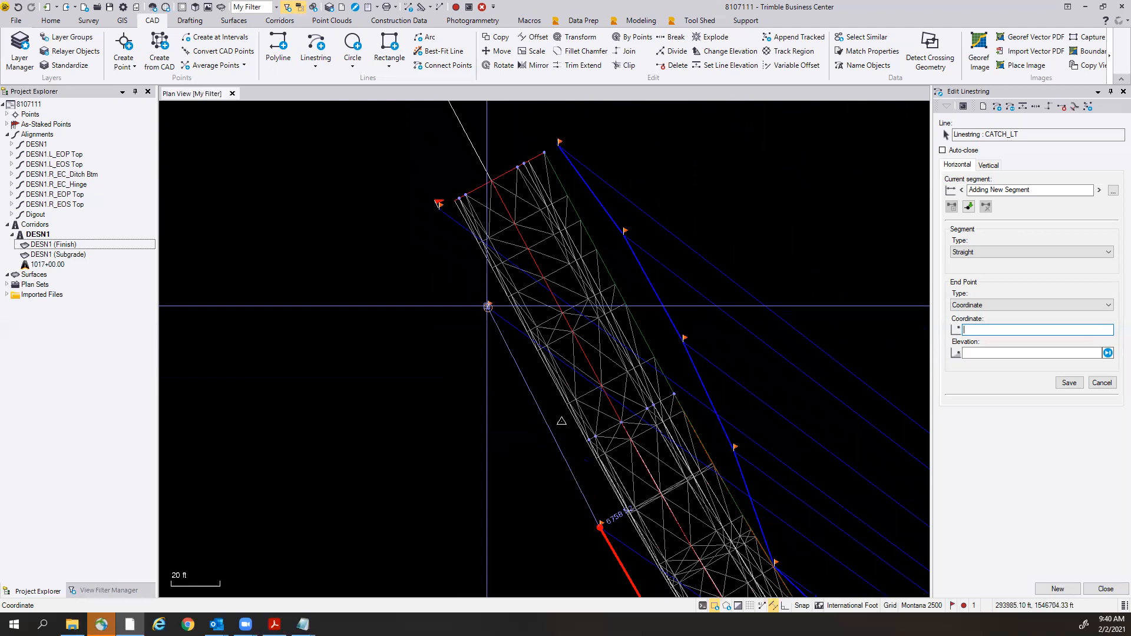
{"action": "left_click", "coordinate": [488, 307]}
{"action": "scroll", "coordinate": [441, 204], "scroll_direction": "up", "scroll_amount": 3}
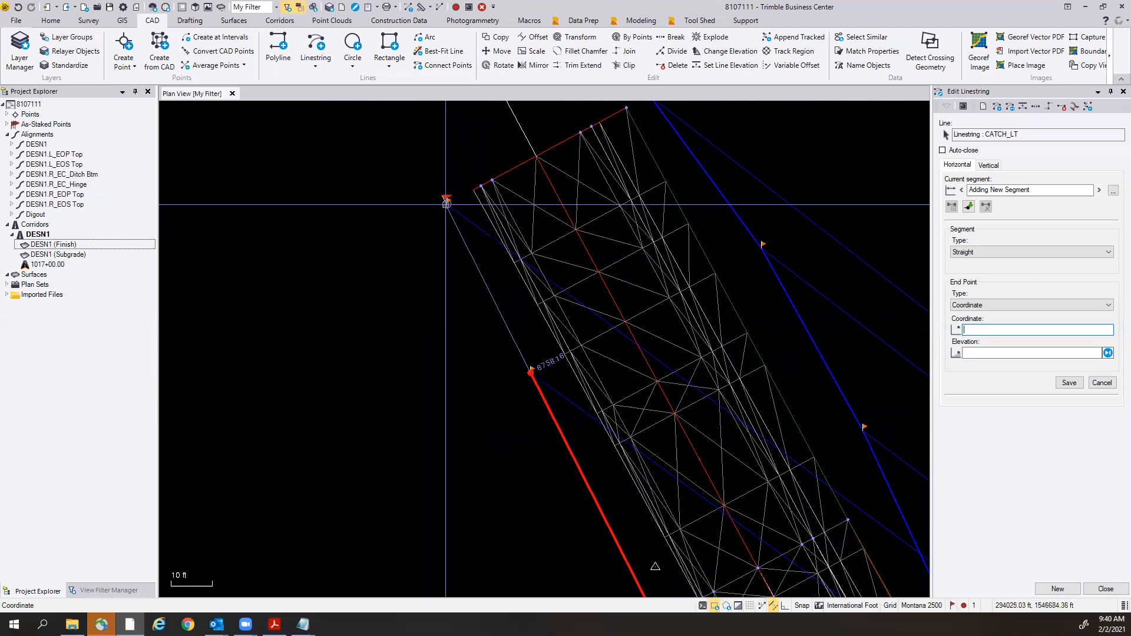
{"action": "left_click", "coordinate": [447, 202]}
{"action": "left_click", "coordinate": [1105, 589]}
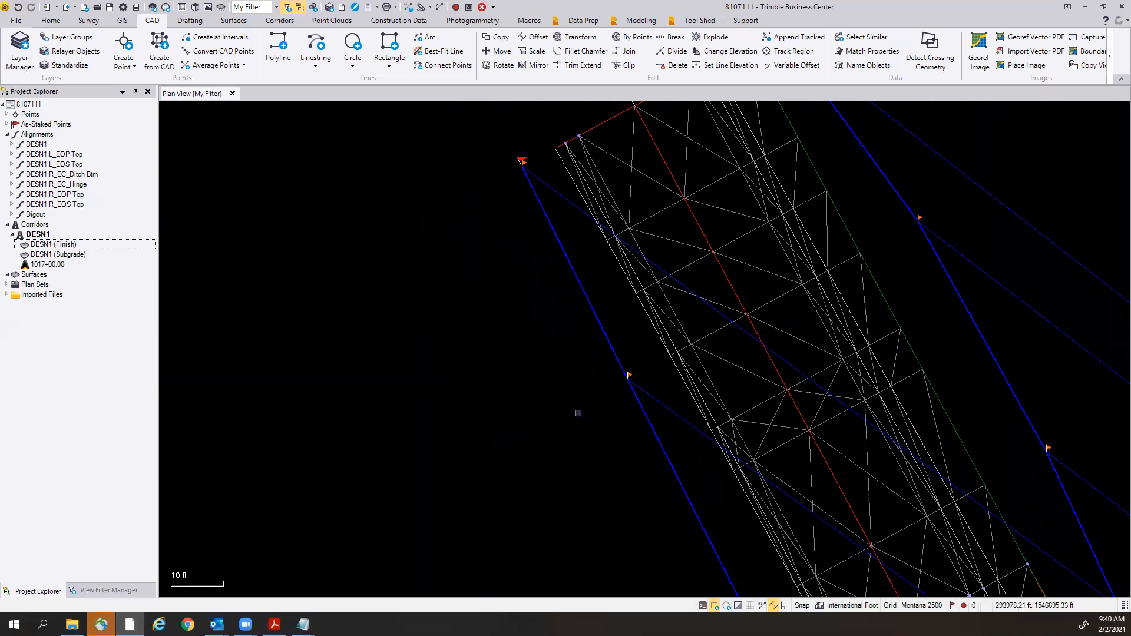
Open corridor DESN1 for editing, start adding or removing its reference lines, and clear the existing selection.
{"action": "scroll", "coordinate": [578, 413], "scroll_direction": "down", "scroll_amount": 2}
{"action": "scroll", "coordinate": [579, 413], "scroll_direction": "down", "scroll_amount": 5}
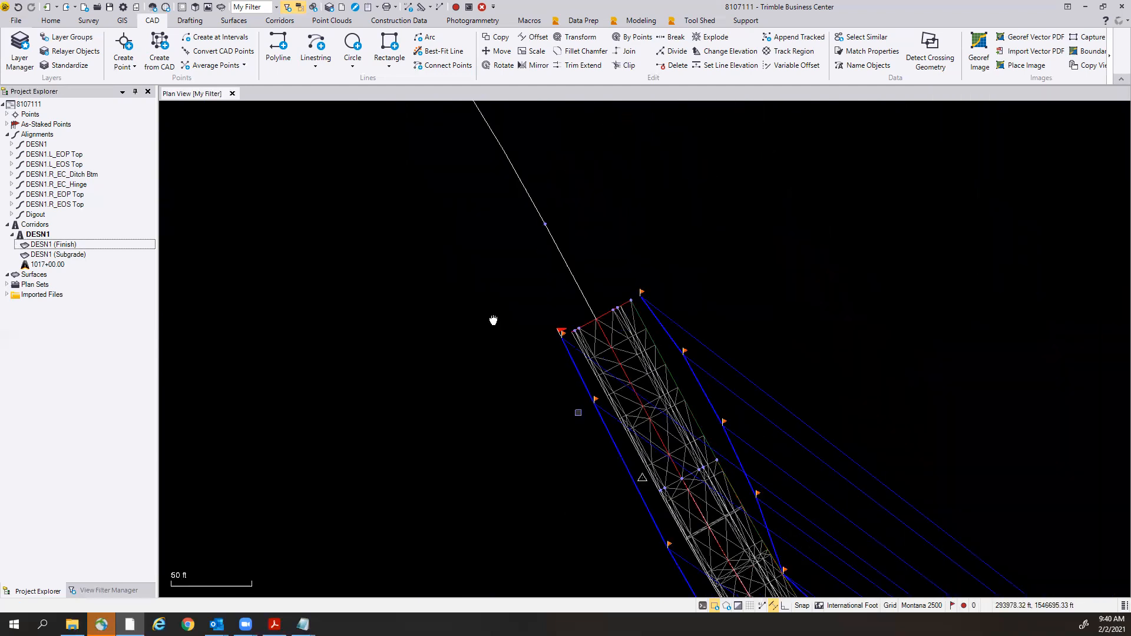
{"action": "middle_click_drag", "start_coordinate": [494, 320], "coordinate": [468, 287]}
{"action": "middle_click_drag", "start_coordinate": [674, 592], "coordinate": [484, 365]}
{"action": "scroll", "coordinate": [485, 365], "scroll_direction": "down", "scroll_amount": 1}
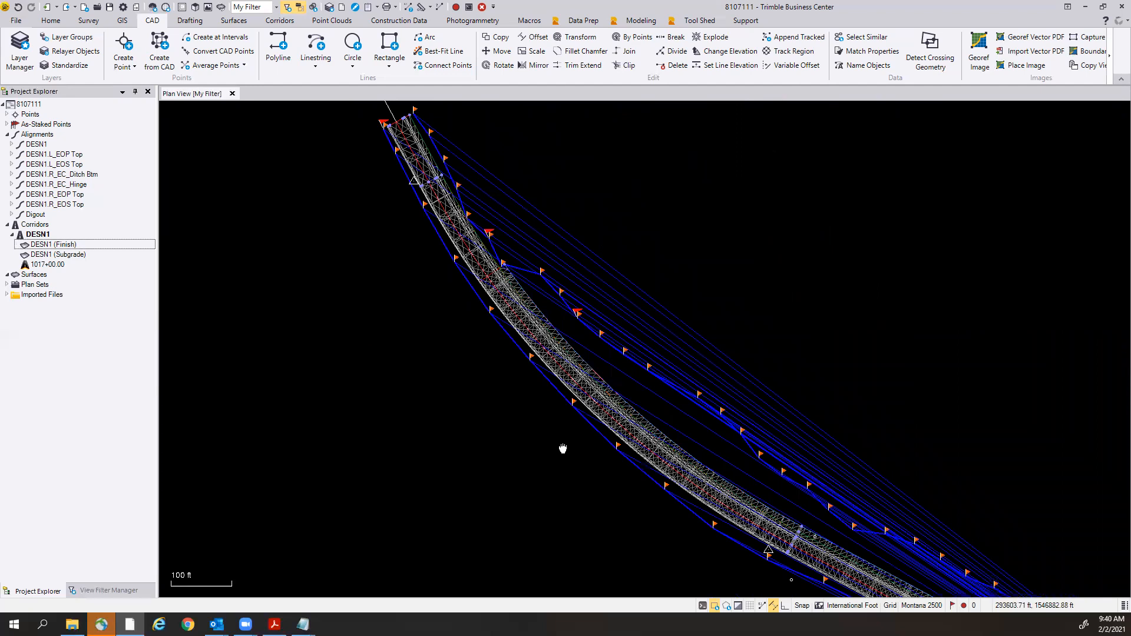
{"action": "scroll", "coordinate": [628, 494], "scroll_direction": "up", "scroll_amount": 1}
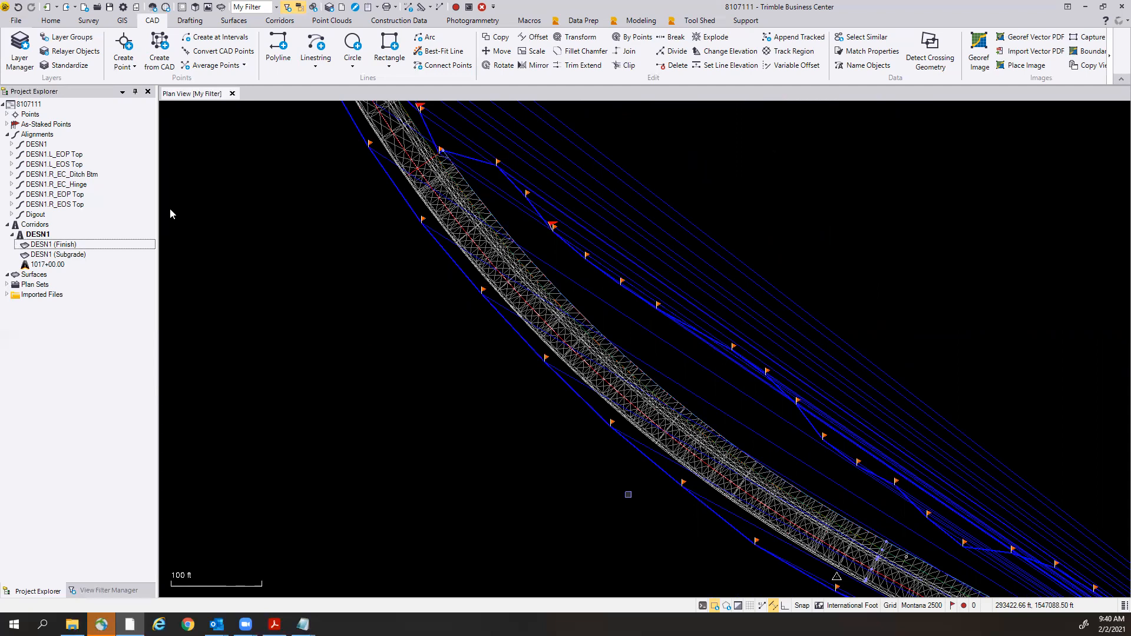
{"action": "right_click", "coordinate": [33, 239]}
{"action": "left_click", "coordinate": [52, 262]}
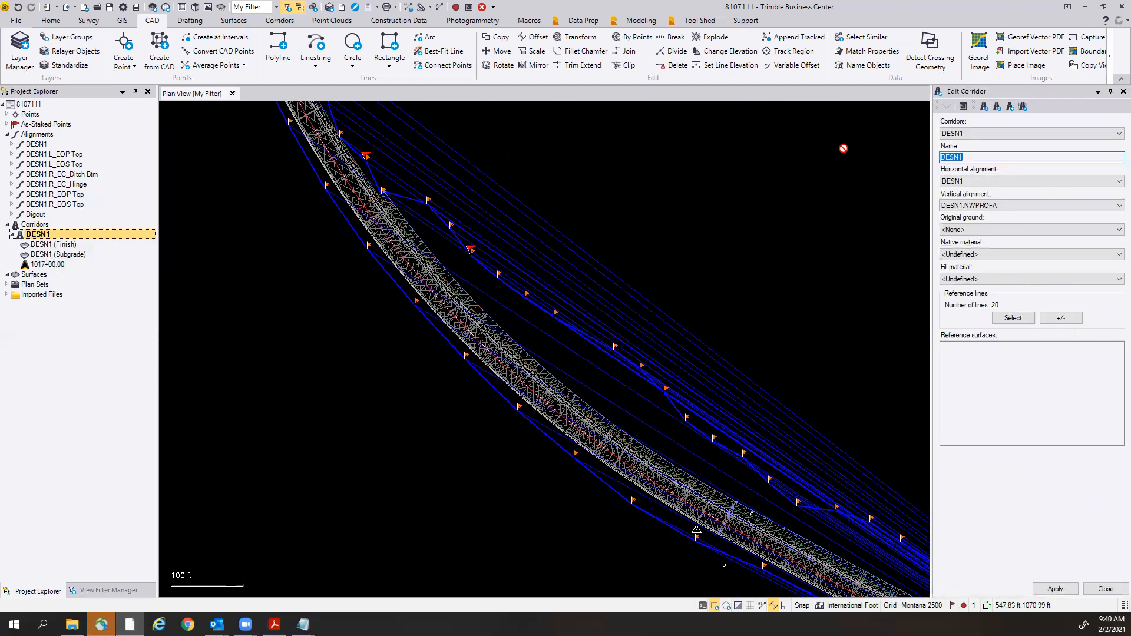
{"action": "left_click", "coordinate": [1061, 318]}
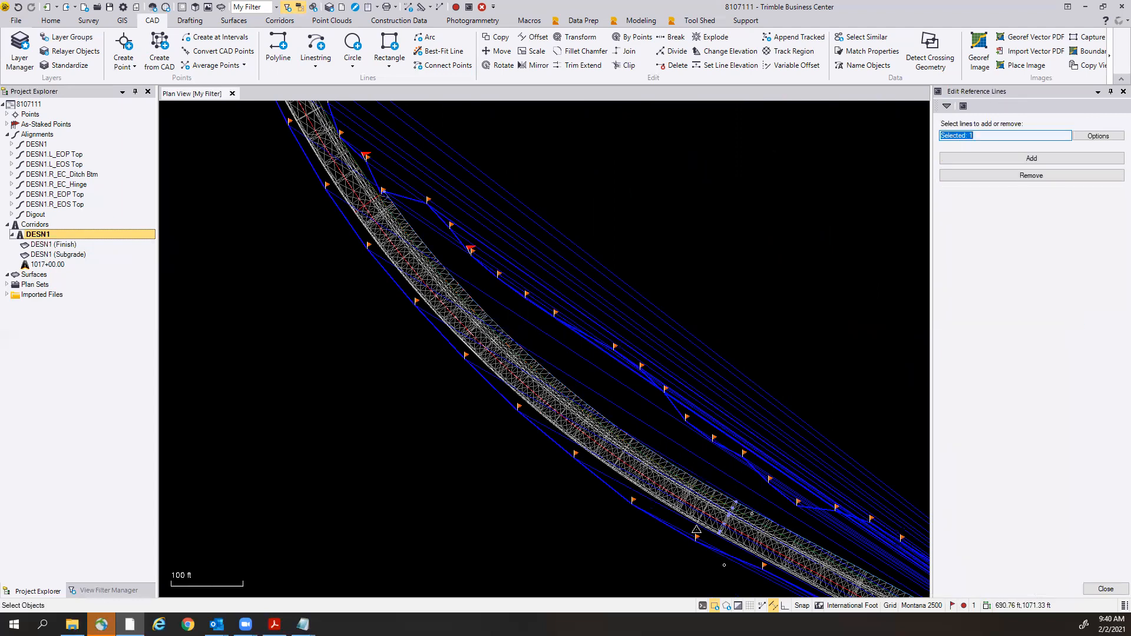
{"action": "left_click", "coordinate": [777, 203]}
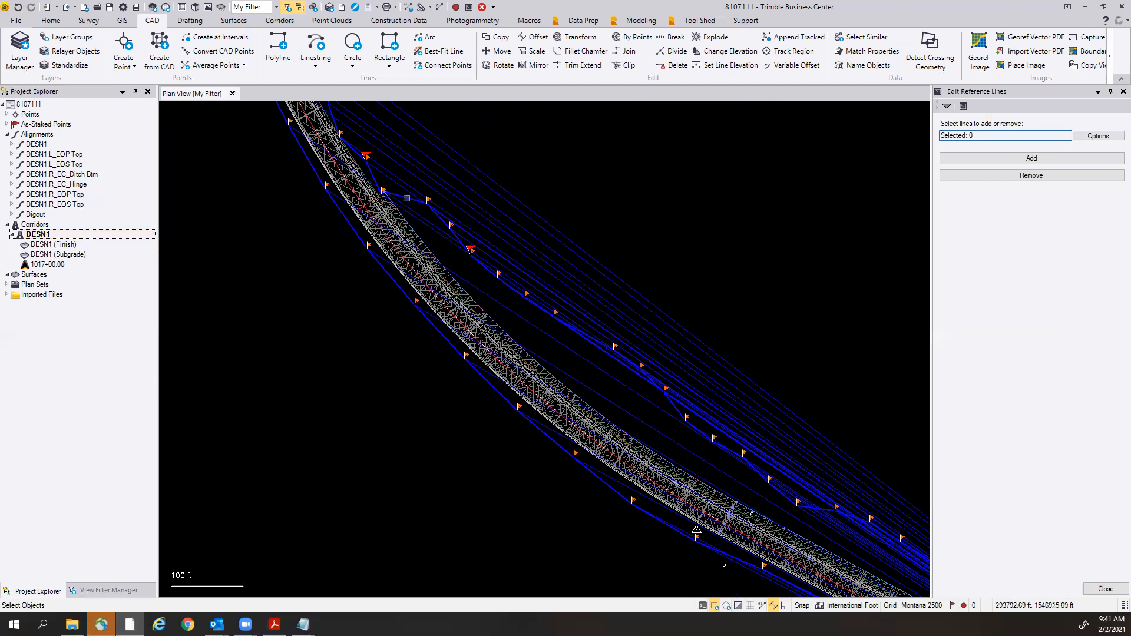
Add the CATCH_RT and CATCH_LT linestrings to corridor DESN1's reference lines and apply the corridor change.
{"action": "left_click", "coordinate": [406, 198]}
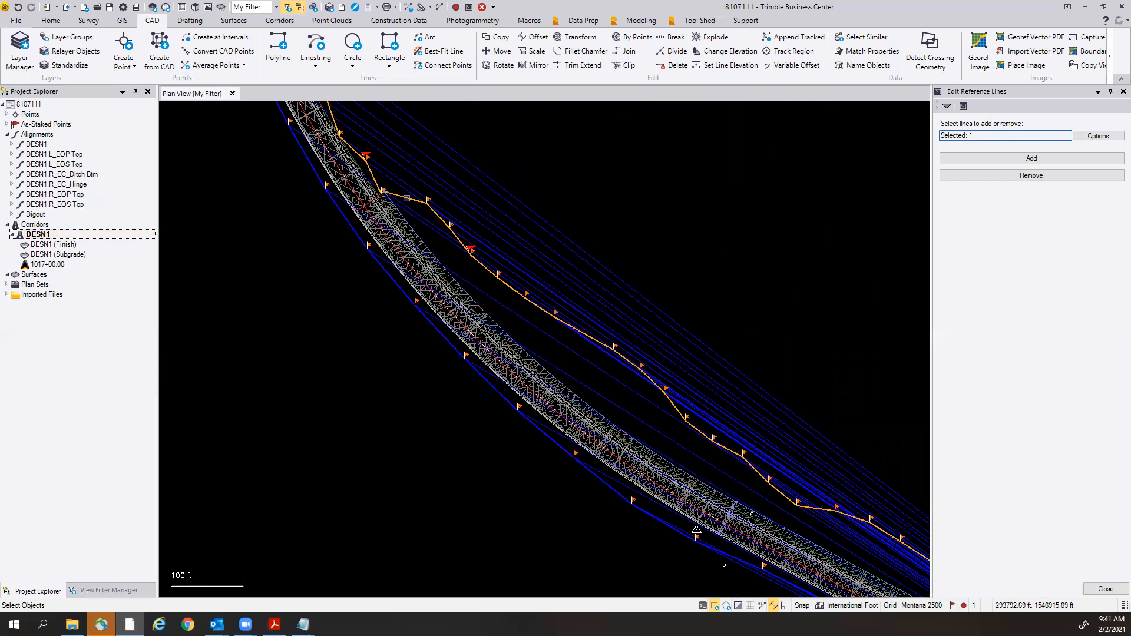
{"action": "left_click", "coordinate": [347, 215]}
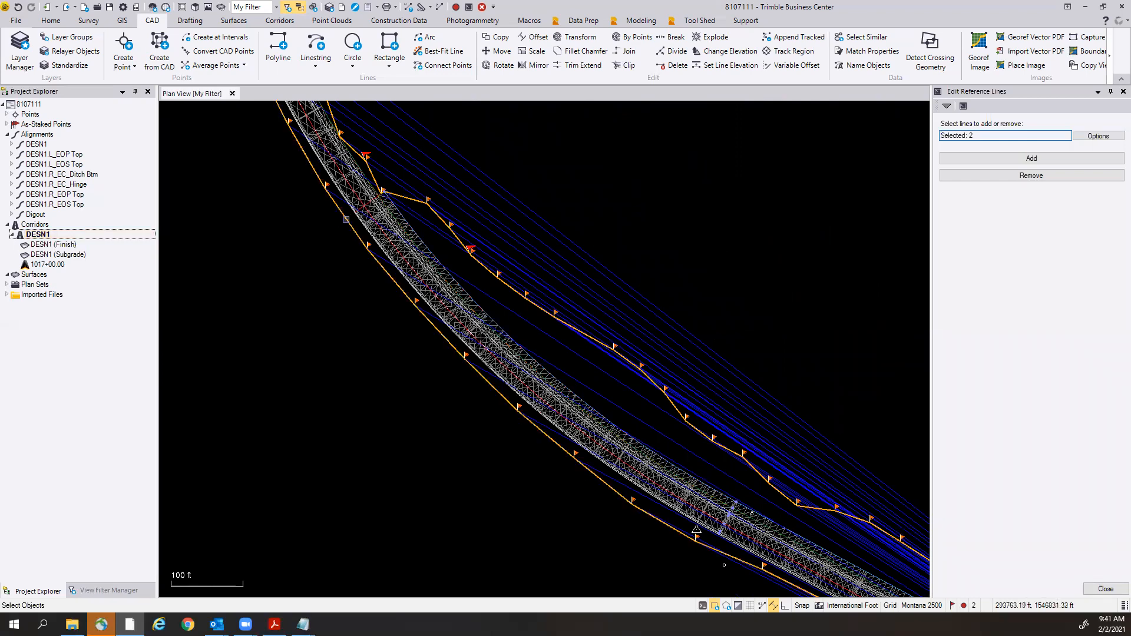
{"action": "left_click", "coordinate": [1060, 157]}
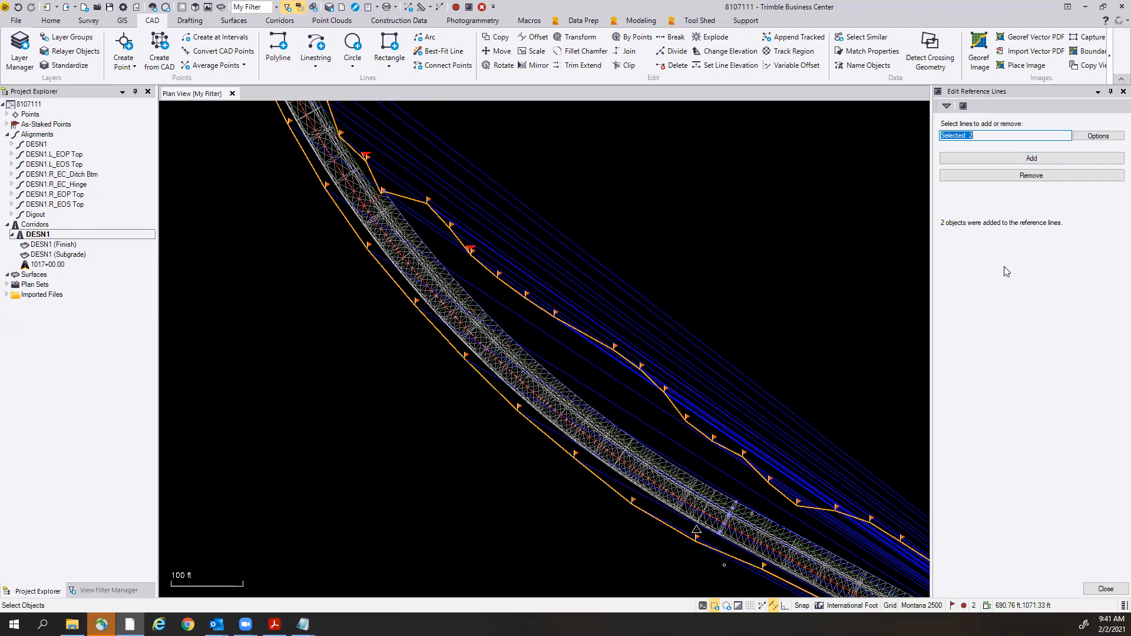
{"action": "left_click", "coordinate": [1107, 589]}
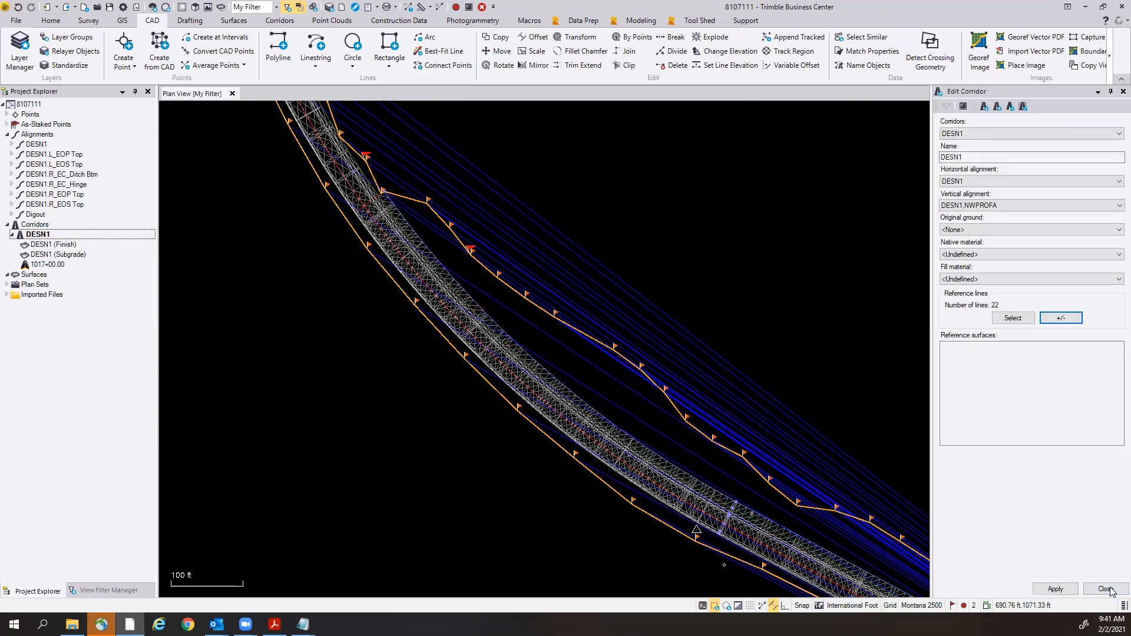
{"action": "left_click", "coordinate": [1054, 589]}
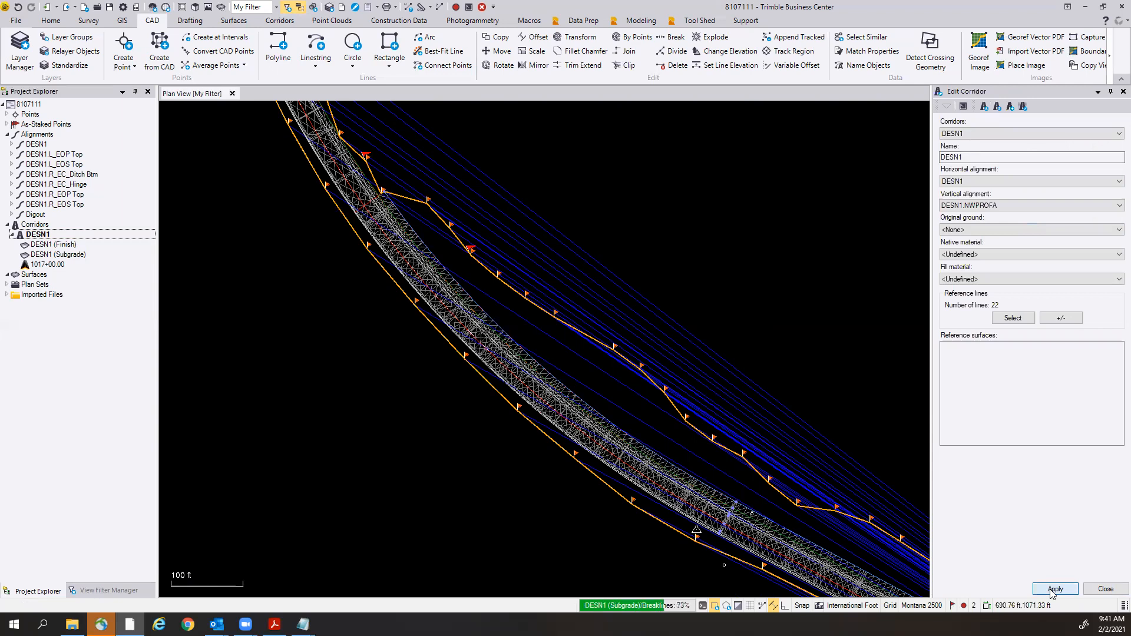
{"action": "left_click", "coordinate": [1105, 590]}
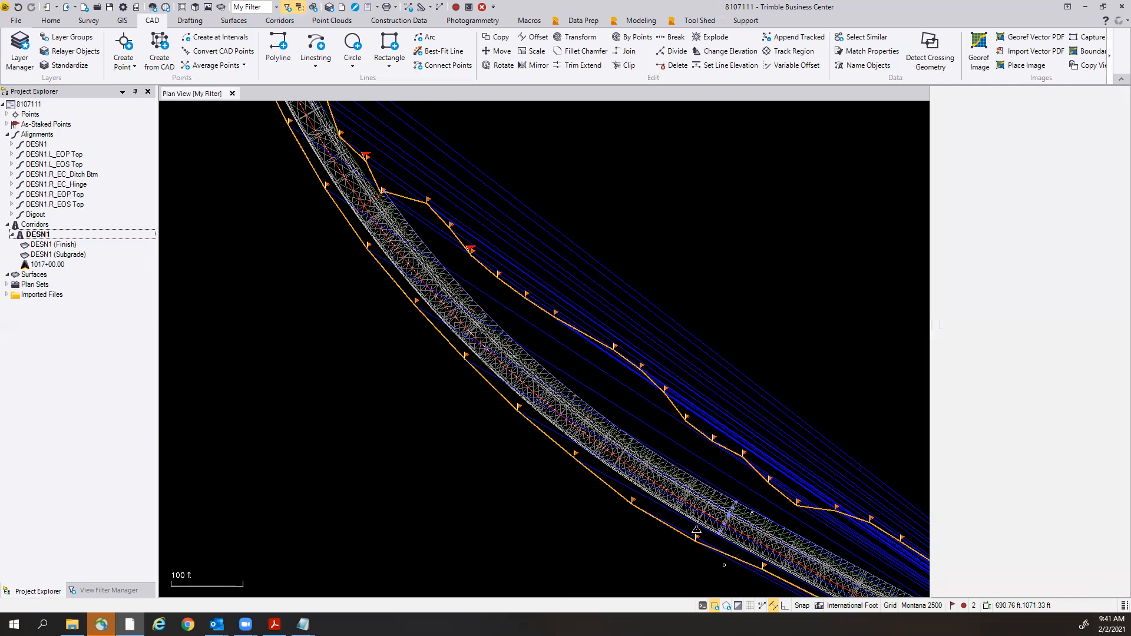
Clear the selection, open corridor template 1017+00.00 for editing, and enlarge its cross-section view.
{"action": "scroll", "coordinate": [195, 372], "scroll_direction": "up", "scroll_amount": 1}
{"action": "left_click", "coordinate": [446, 403]}
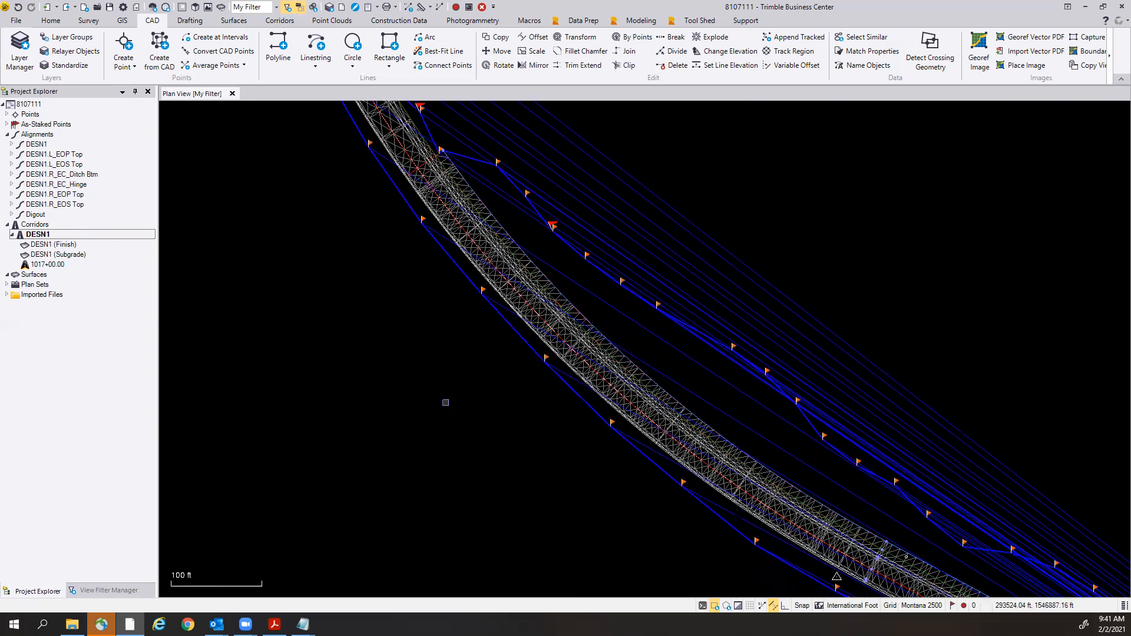
{"action": "right_click", "coordinate": [56, 265]}
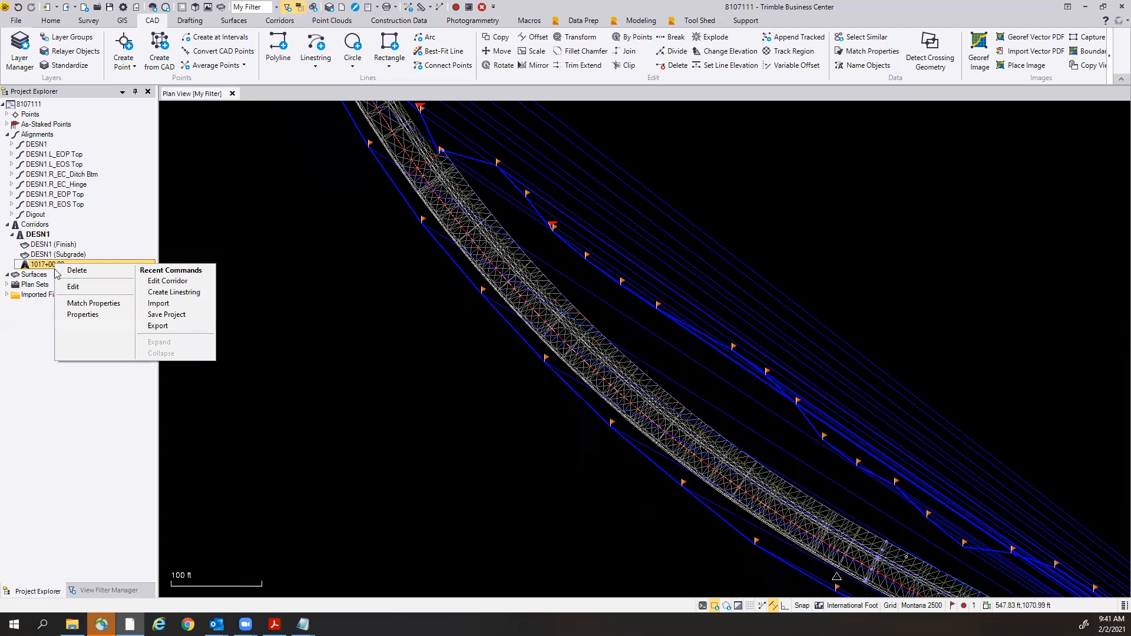
{"action": "left_click", "coordinate": [73, 287]}
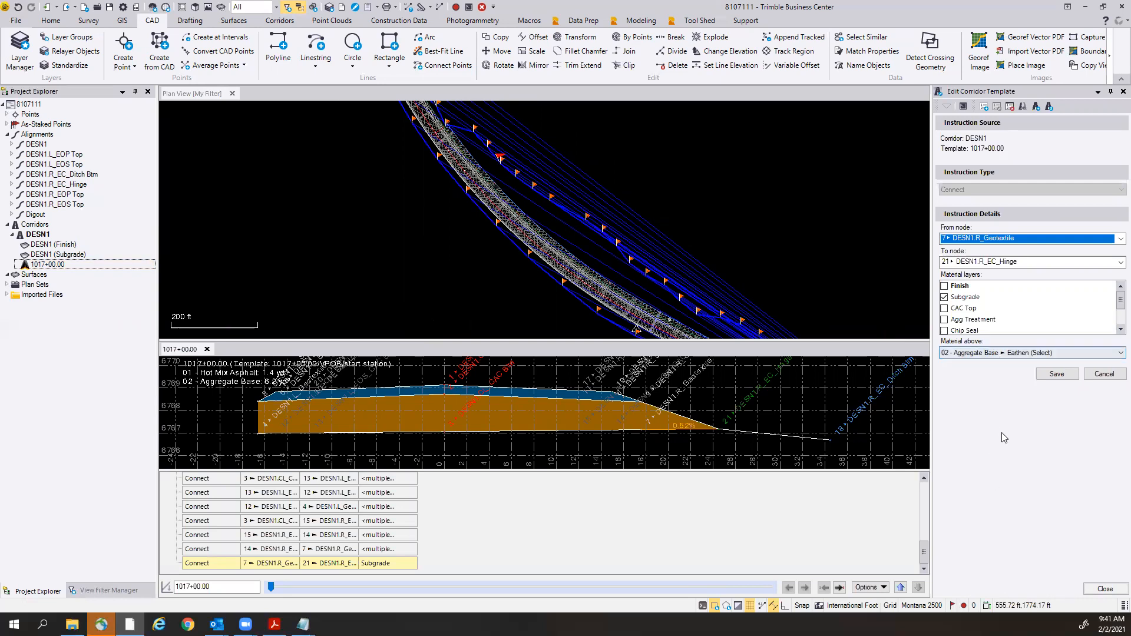
{"action": "left_click_drag", "start_coordinate": [710, 340], "coordinate": [693, 155]}
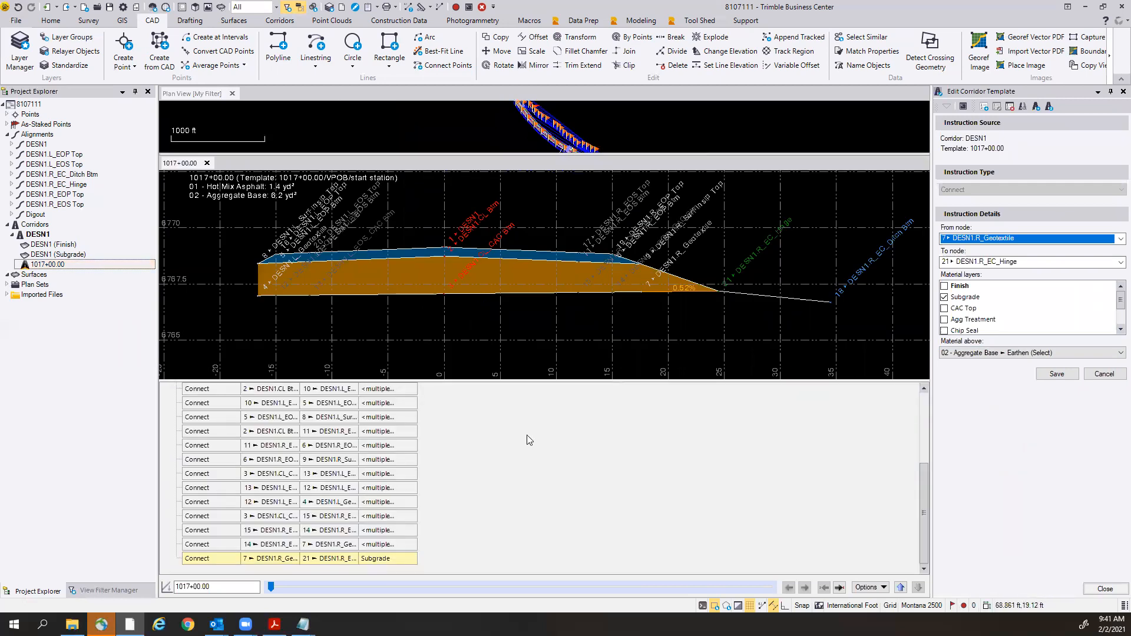
{"action": "left_click_drag", "start_coordinate": [518, 461], "coordinate": [517, 489]}
{"action": "scroll", "coordinate": [533, 382], "scroll_direction": "down", "scroll_amount": 7}
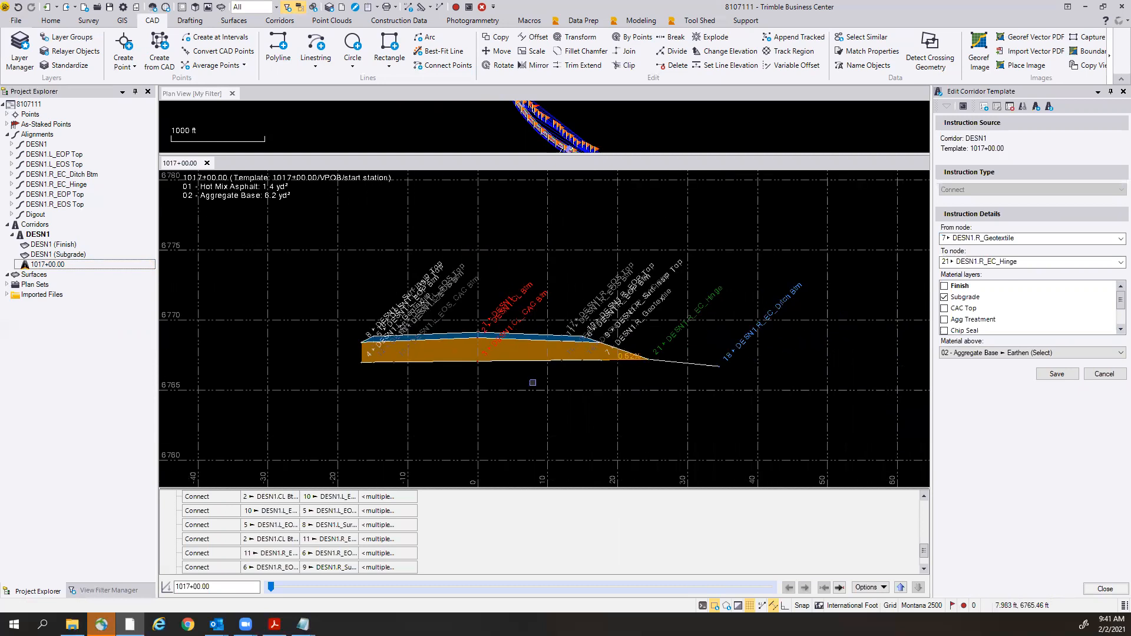
{"action": "middle_click_drag", "start_coordinate": [500, 315], "coordinate": [528, 326]}
{"action": "scroll", "coordinate": [528, 325], "scroll_direction": "up", "scroll_amount": 2}
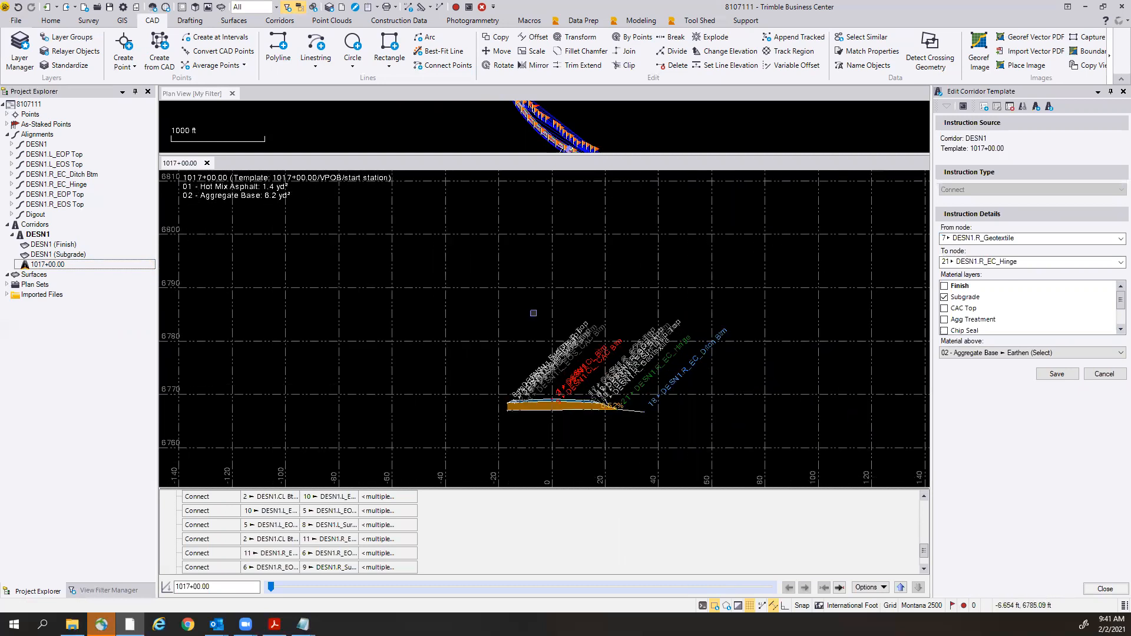
Advance the cross-section to station 1017+09.50 and examine the CATCH_LT and CATCH_RT nodes on both sides of the road.
{"action": "left_click", "coordinate": [271, 588]}
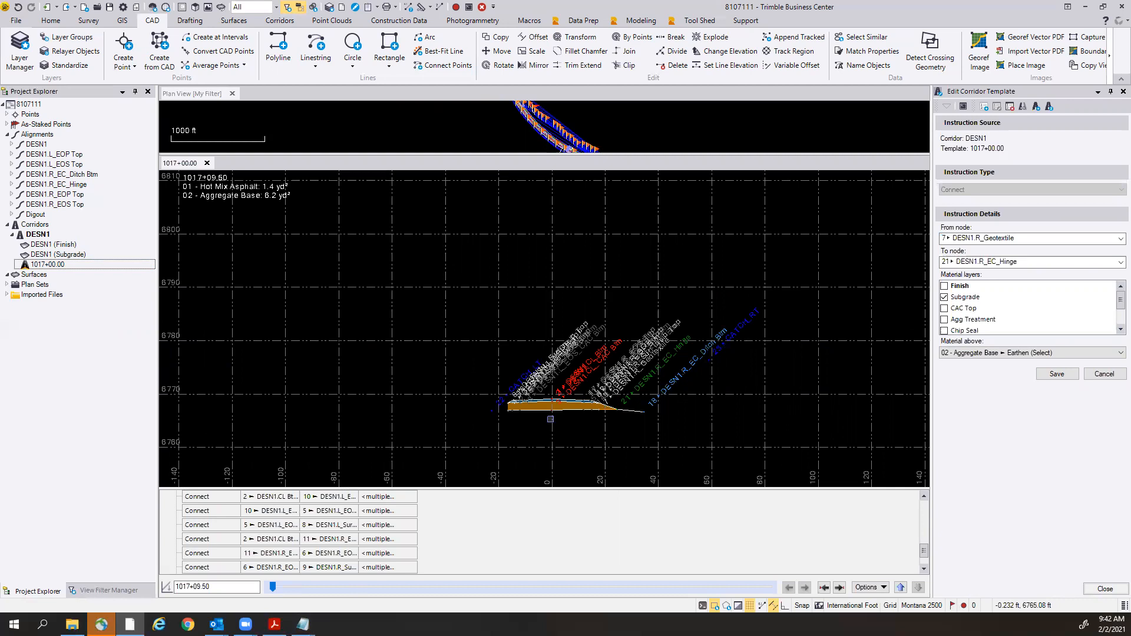
{"action": "scroll", "coordinate": [550, 418], "scroll_direction": "up", "scroll_amount": 4}
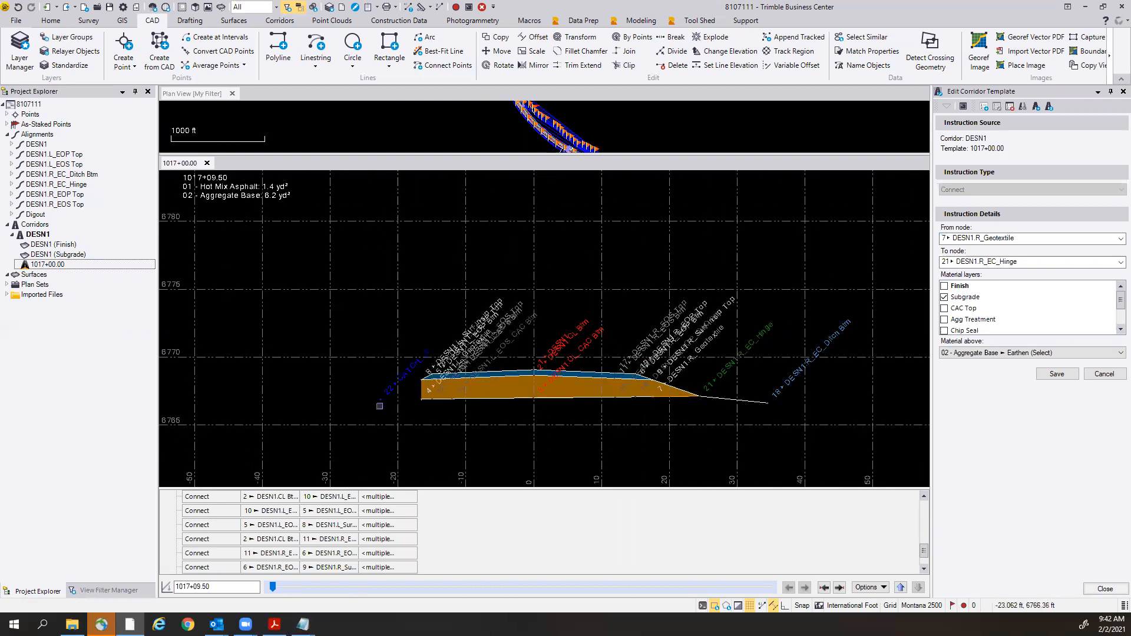
{"action": "middle_click_drag", "start_coordinate": [679, 425], "coordinate": [398, 461]}
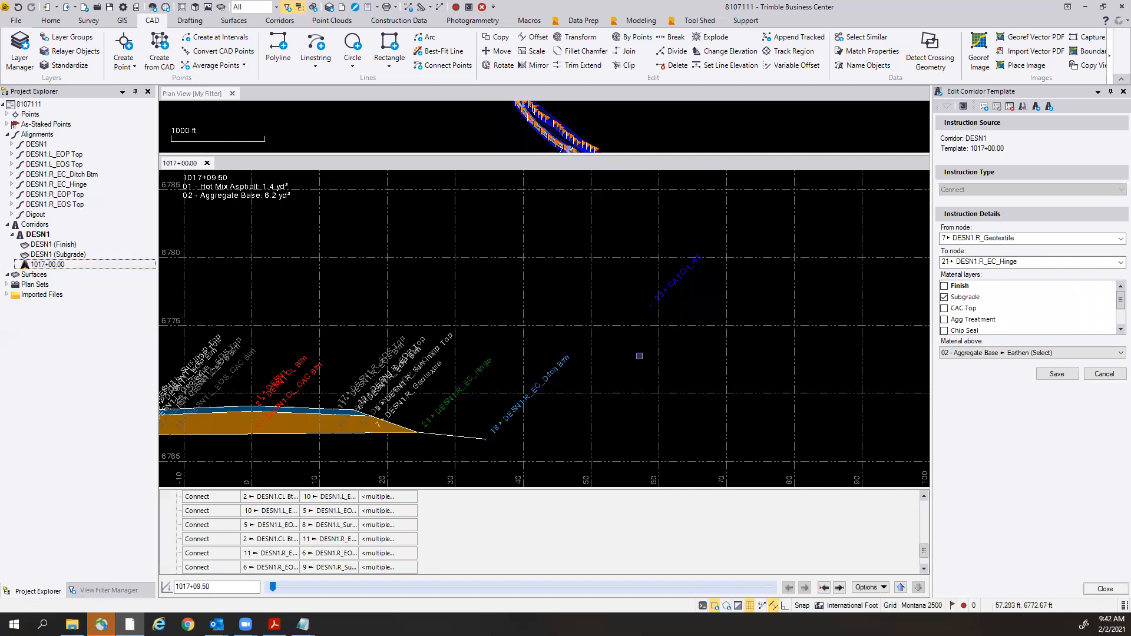
{"action": "middle_click_drag", "start_coordinate": [337, 314], "coordinate": [607, 295]}
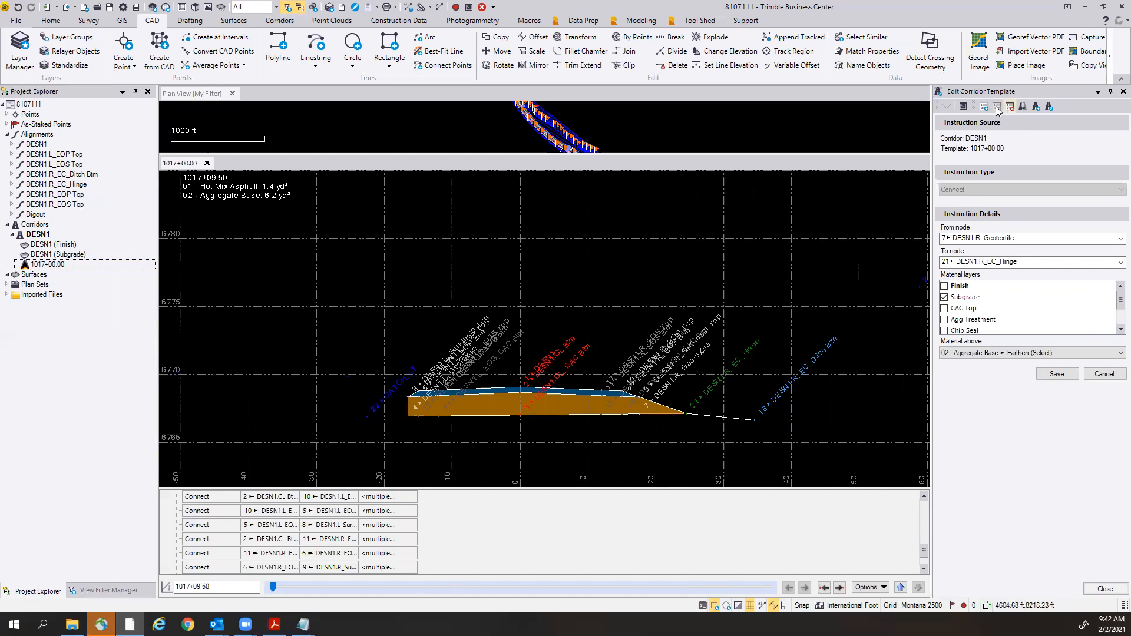
Start a new Connect instruction at the end of the template from node DESN1.L_Surf-Inslp Top to node CATCH_LT.
{"action": "mouse_move", "coordinate": [925, 550]}
{"action": "left_mouse_down"}
{"action": "mouse_move", "coordinate": [932, 483]}
{"action": "mouse_move", "coordinate": [924, 568]}
{"action": "left_mouse_up"}
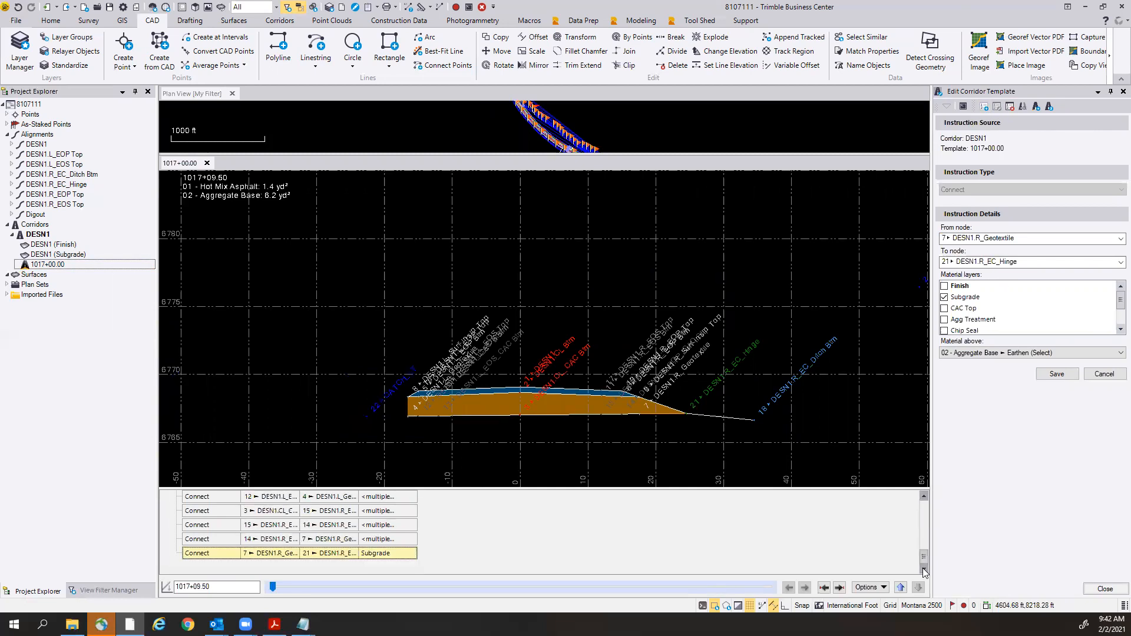
{"action": "left_click", "coordinate": [984, 106]}
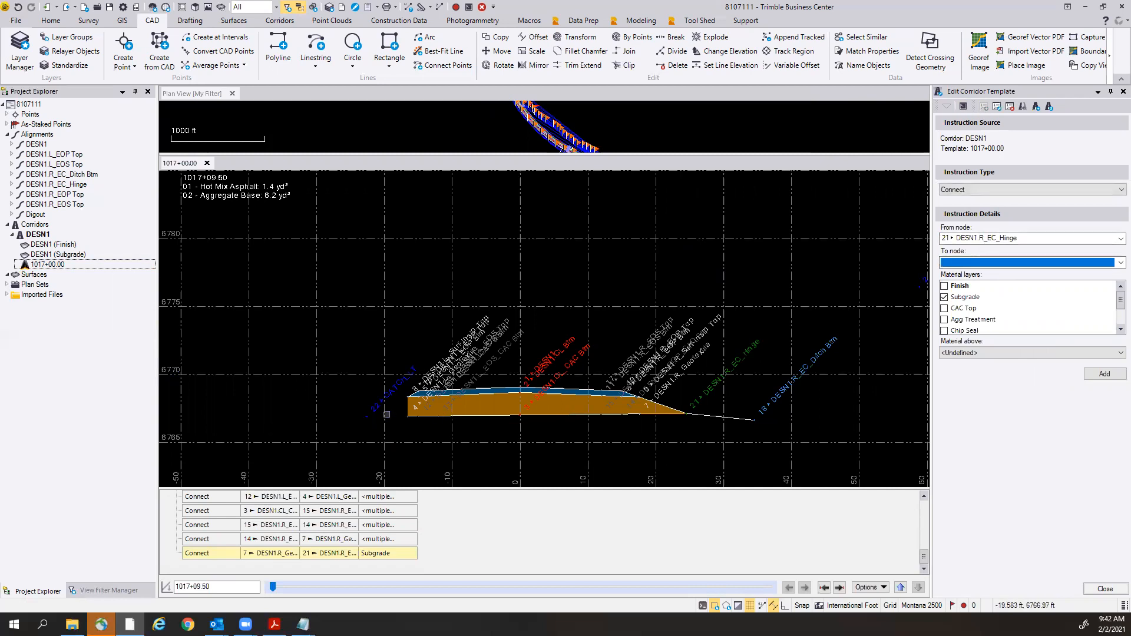
{"action": "scroll", "coordinate": [386, 413], "scroll_direction": "up", "scroll_amount": 4}
{"action": "scroll", "coordinate": [382, 394], "scroll_direction": "up", "scroll_amount": 3}
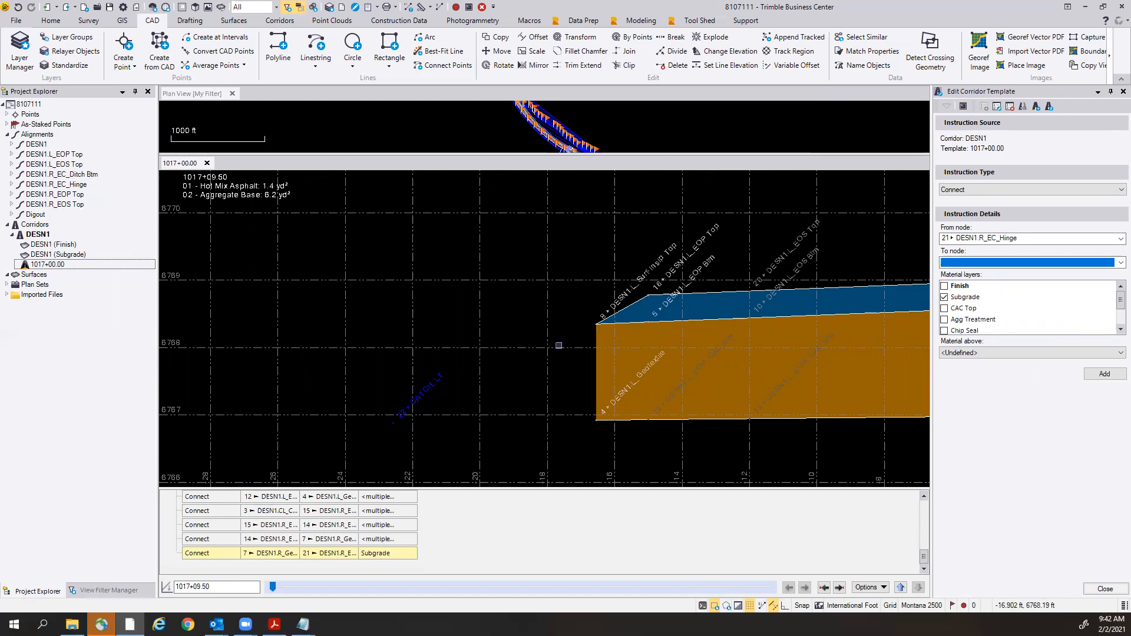
{"action": "left_click", "coordinate": [1007, 238]}
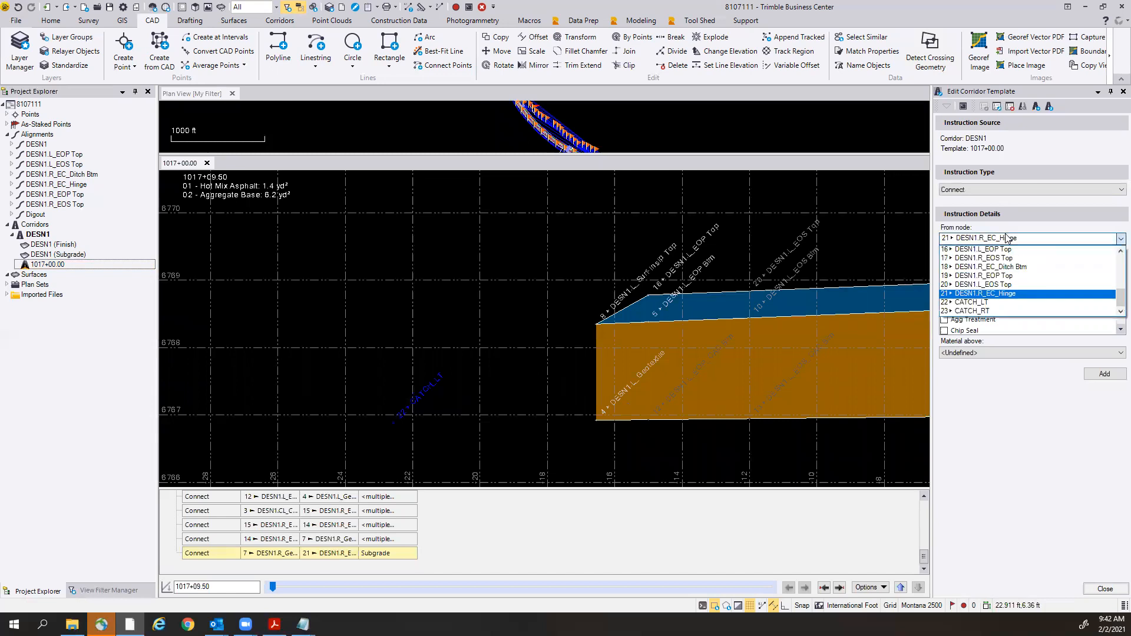
{"action": "scroll", "coordinate": [995, 283], "scroll_direction": "up", "scroll_amount": 5}
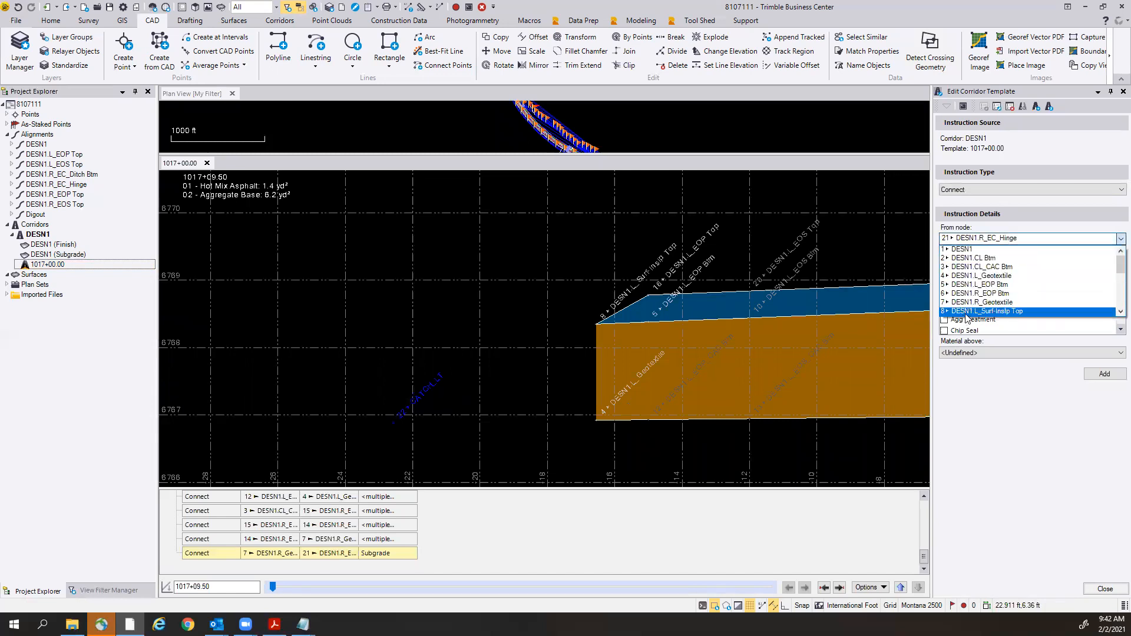
{"action": "left_click", "coordinate": [966, 312]}
{"action": "left_click", "coordinate": [970, 264]}
{"action": "scroll", "coordinate": [972, 286], "scroll_direction": "down", "scroll_amount": 5}
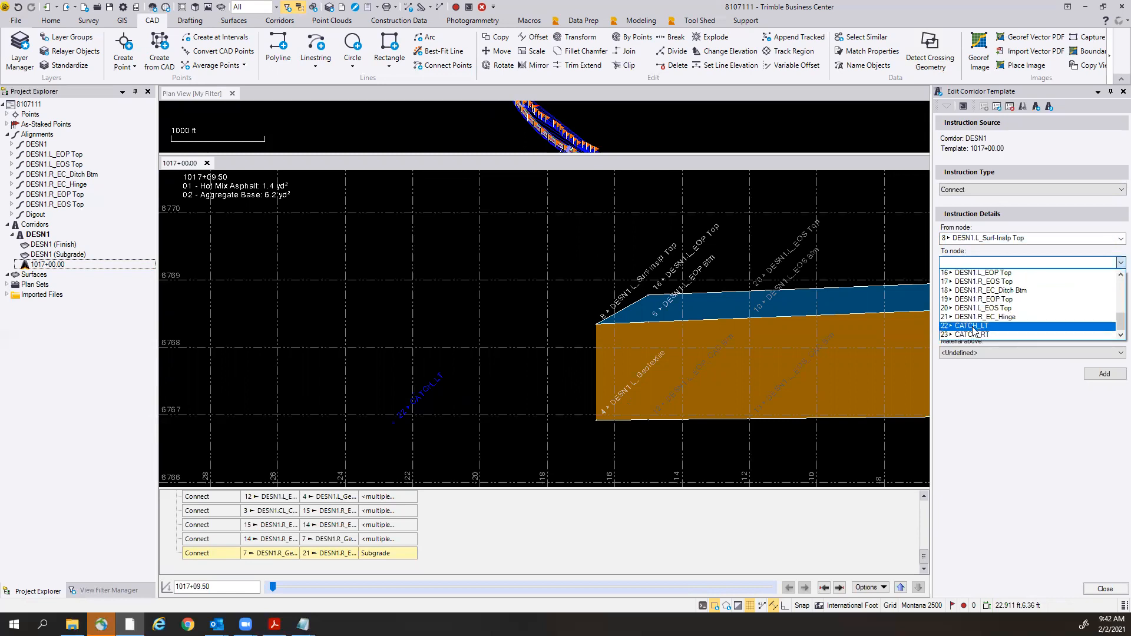
{"action": "left_click", "coordinate": [974, 327]}
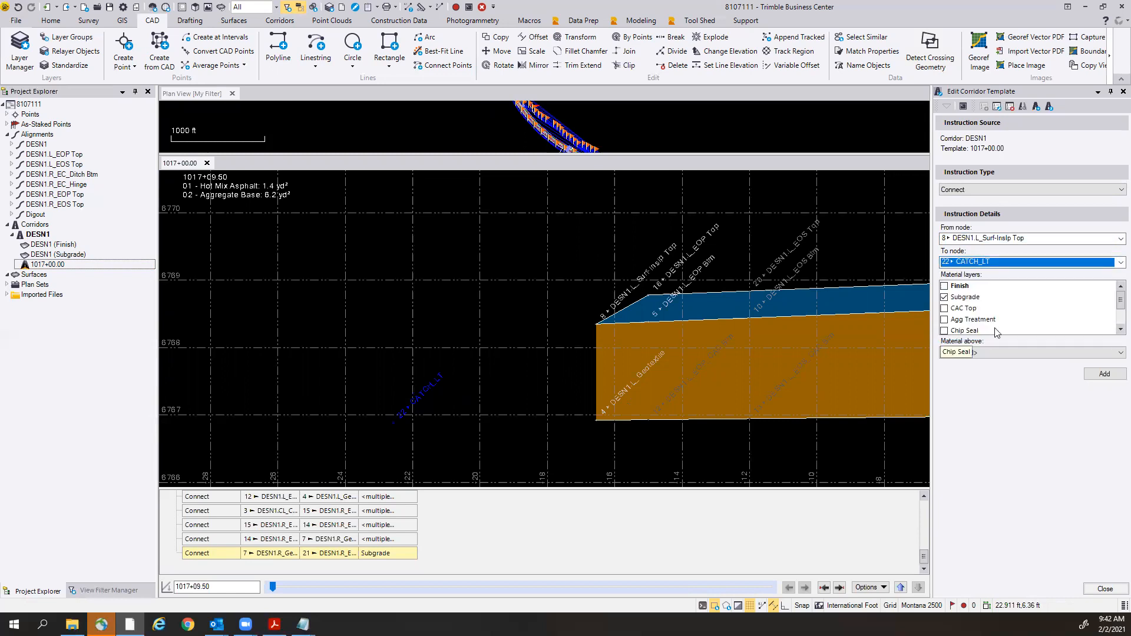
Assign the connection to the Finish, CAC Top, Seeding and Mulch, and Condition Seedbed layers without Subgrade, and add it to the template.
{"action": "left_click", "coordinate": [945, 286]}
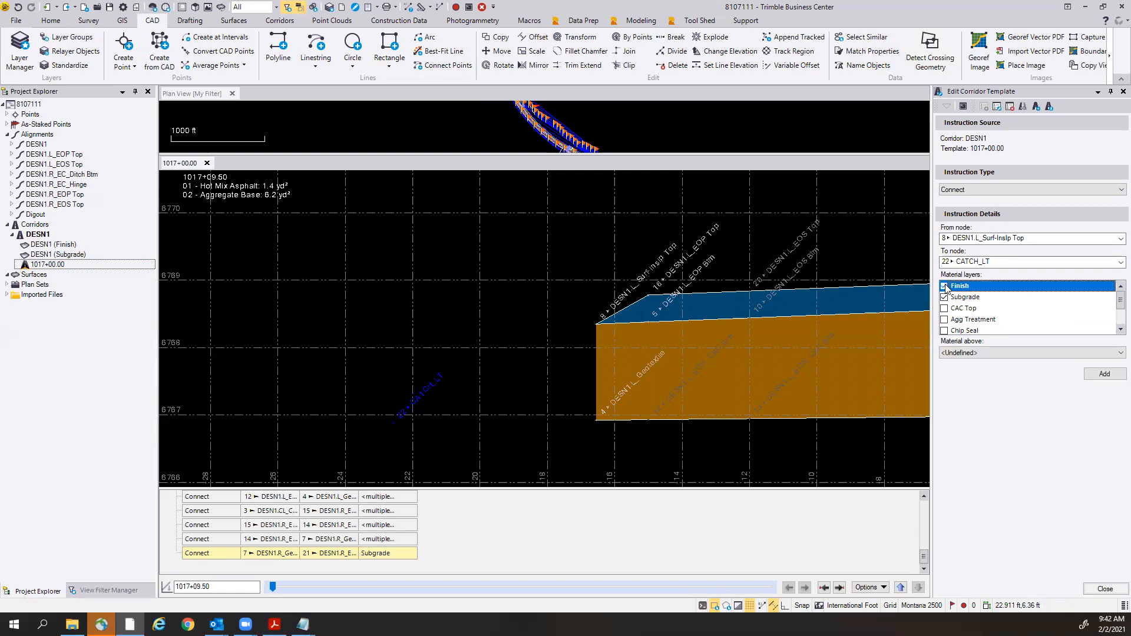
{"action": "left_click", "coordinate": [944, 297]}
{"action": "left_click", "coordinate": [945, 308]}
{"action": "left_click", "coordinate": [1118, 330]}
{"action": "left_click", "coordinate": [1118, 330]}
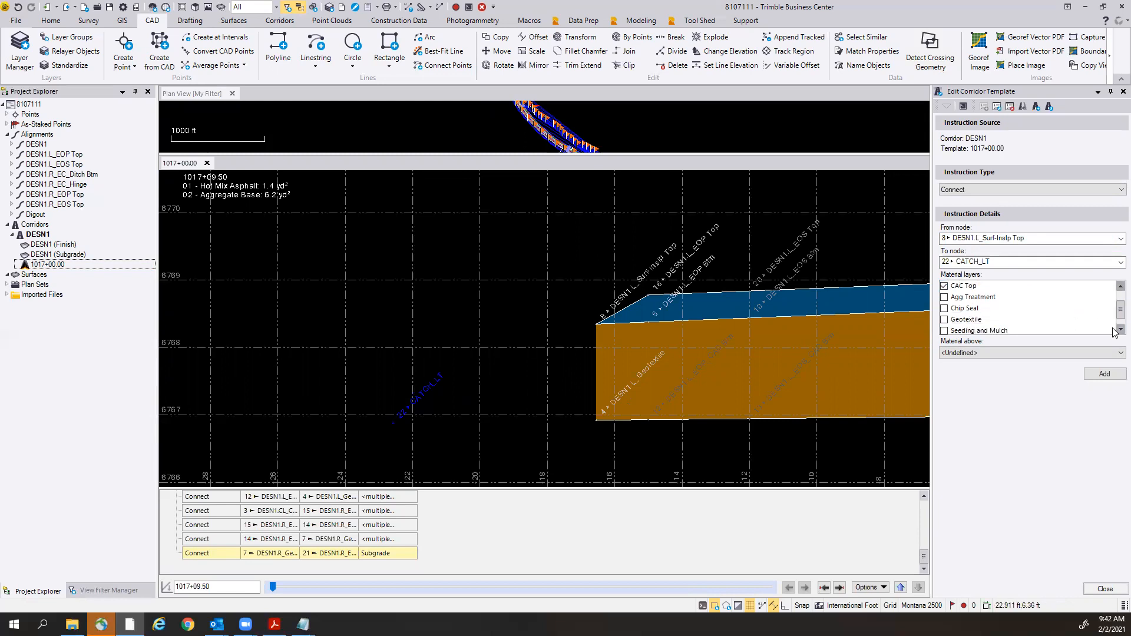
{"action": "left_click", "coordinate": [1117, 330]}
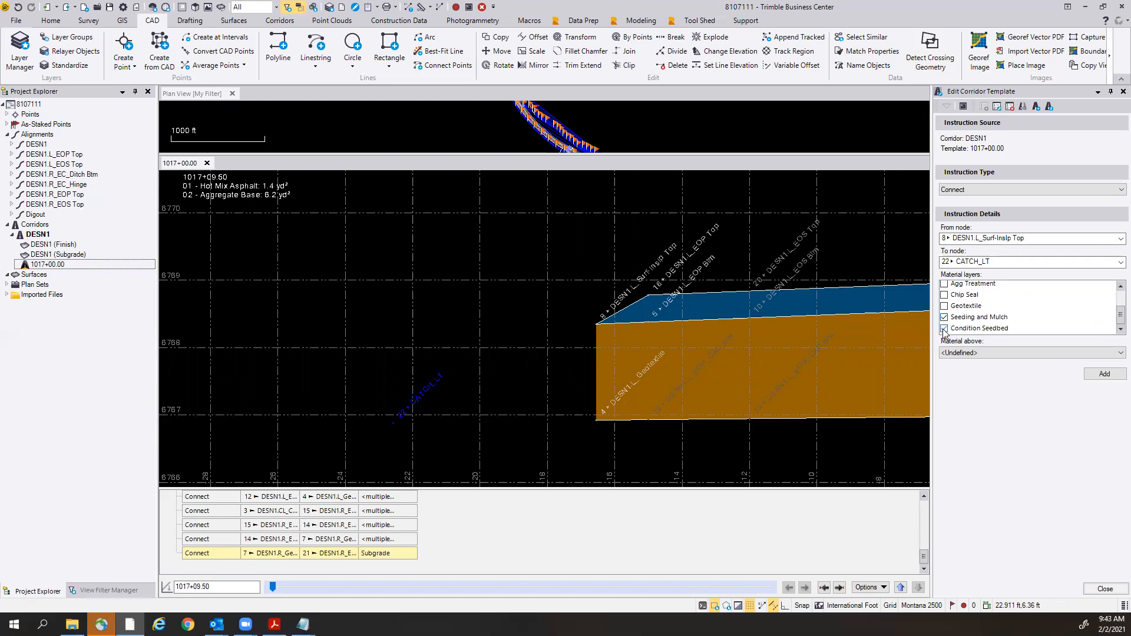
{"action": "mouse_move", "coordinate": [1118, 311]}
{"action": "left_mouse_down"}
{"action": "mouse_move", "coordinate": [1113, 292]}
{"action": "mouse_move", "coordinate": [1115, 321]}
{"action": "left_mouse_up"}
{"action": "left_click", "coordinate": [1111, 376]}
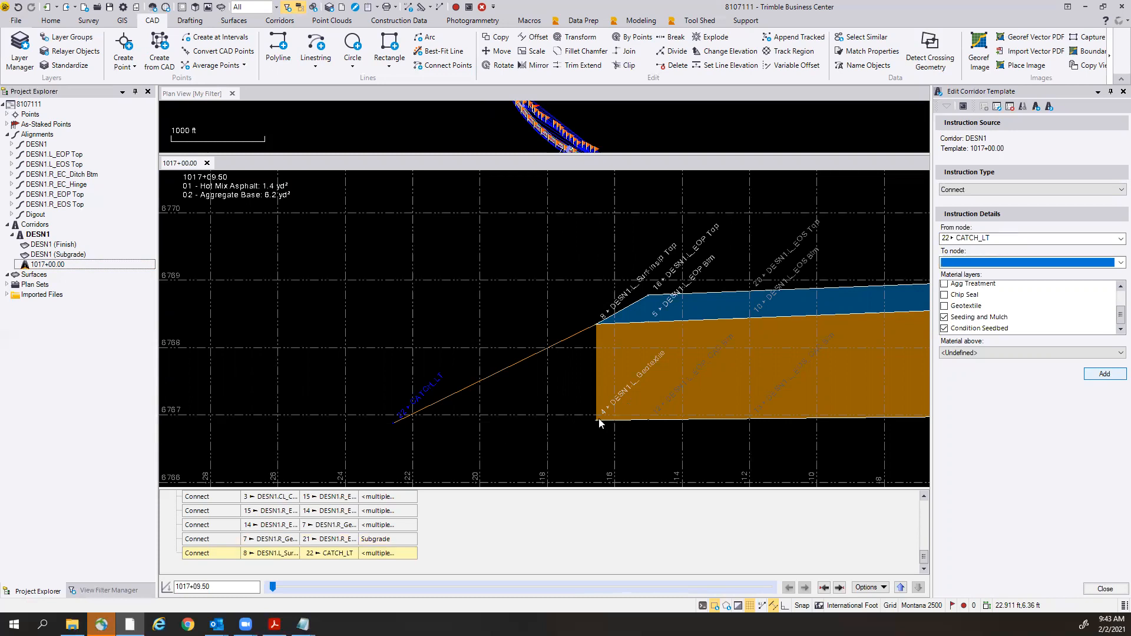
Define the following Connect instruction from node DESN1.L_Geotextile to node CATCH_LT.
{"action": "left_click", "coordinate": [983, 238]}
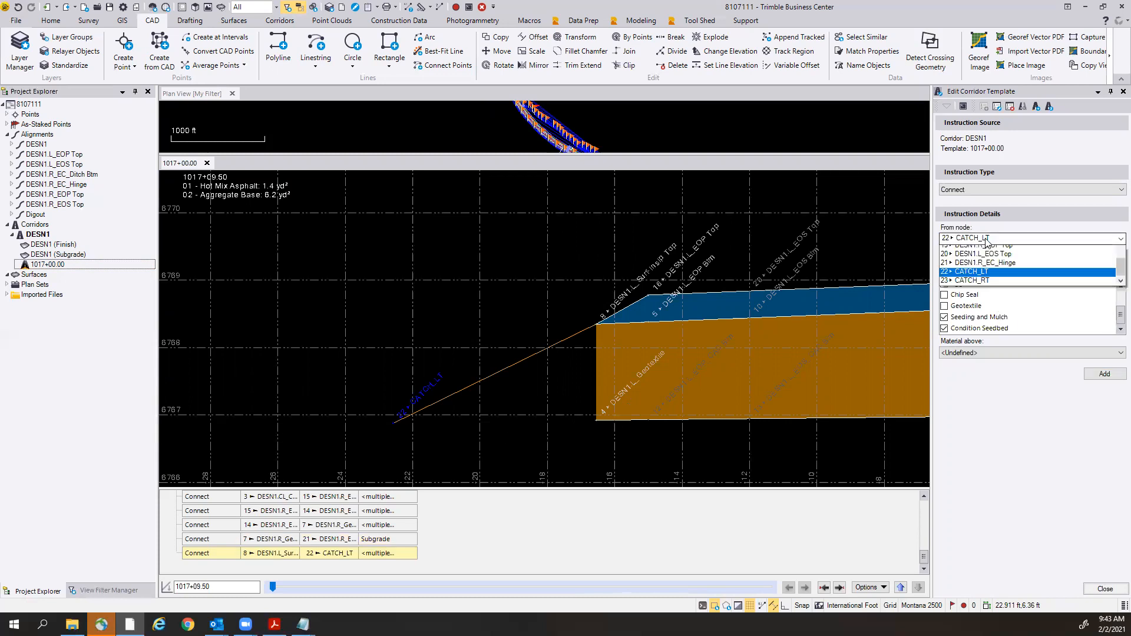
{"action": "scroll", "coordinate": [983, 260], "scroll_direction": "up", "scroll_amount": 5}
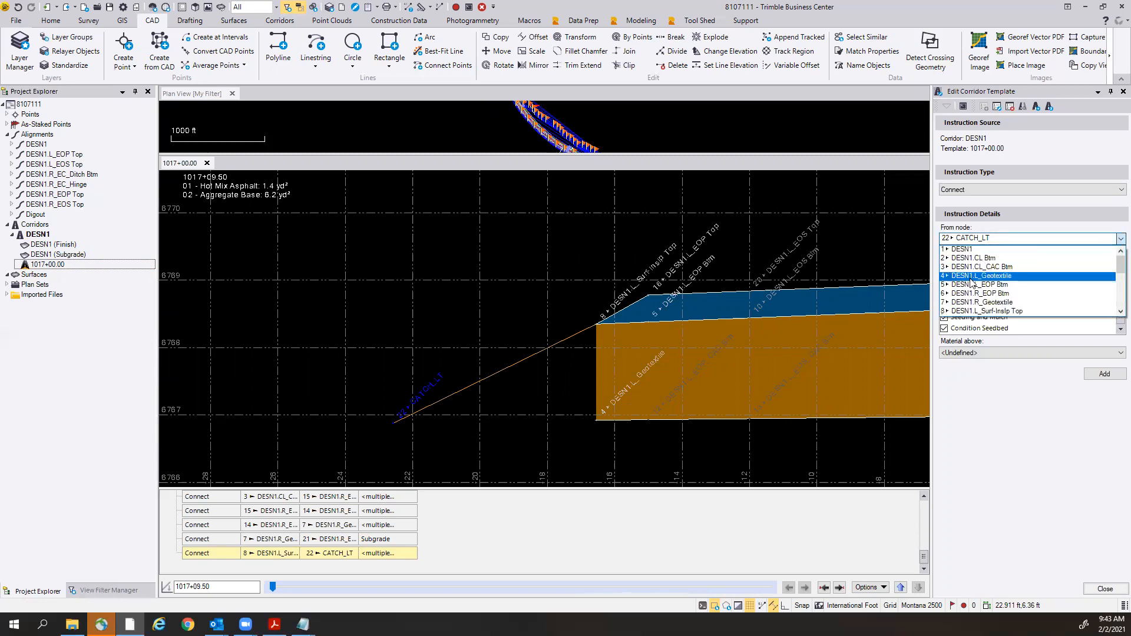
{"action": "left_click", "coordinate": [972, 282]}
{"action": "left_click", "coordinate": [1115, 262]}
{"action": "scroll", "coordinate": [1037, 300], "scroll_direction": "down", "scroll_amount": 5}
{"action": "left_click", "coordinate": [1000, 326]}
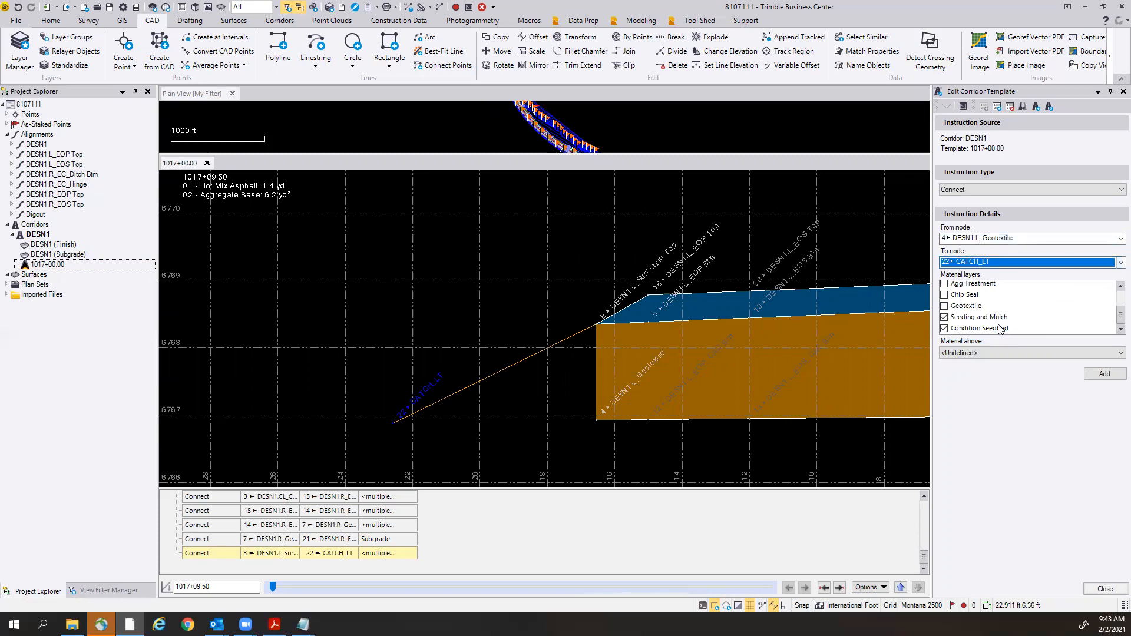
Limit the geotextile connection to the Subgrade layer, set its material above to 02 - Aggregate Base, Earthen (Select), and add it.
{"action": "scroll", "coordinate": [1032, 307], "scroll_direction": "up", "scroll_amount": 3}
{"action": "left_click", "coordinate": [944, 286]}
{"action": "left_click", "coordinate": [944, 297]}
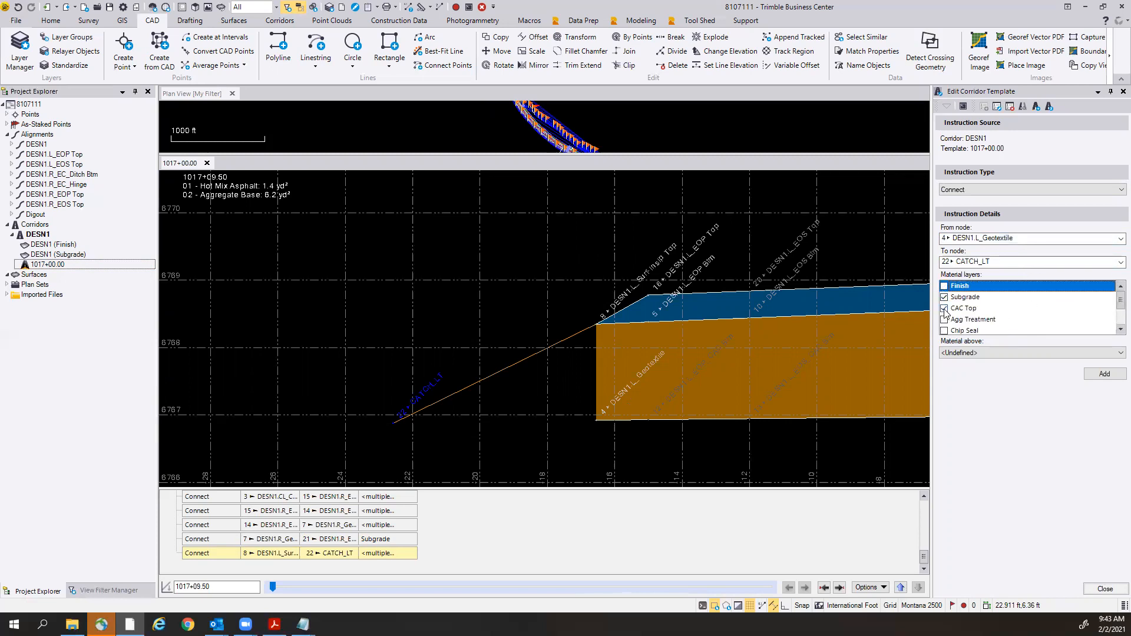
{"action": "left_click", "coordinate": [944, 308]}
{"action": "left_click", "coordinate": [1120, 330]}
{"action": "left_click", "coordinate": [1120, 330]}
{"action": "left_click", "coordinate": [1120, 330]}
{"action": "left_click", "coordinate": [1120, 330]}
{"action": "left_click", "coordinate": [944, 318]}
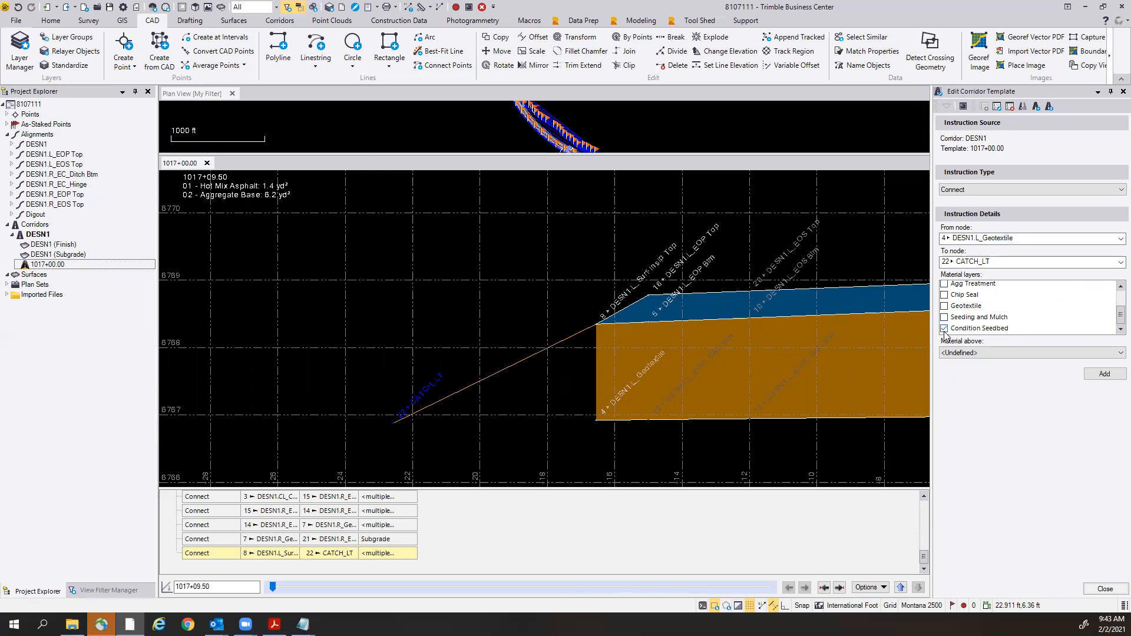
{"action": "left_click", "coordinate": [990, 353]}
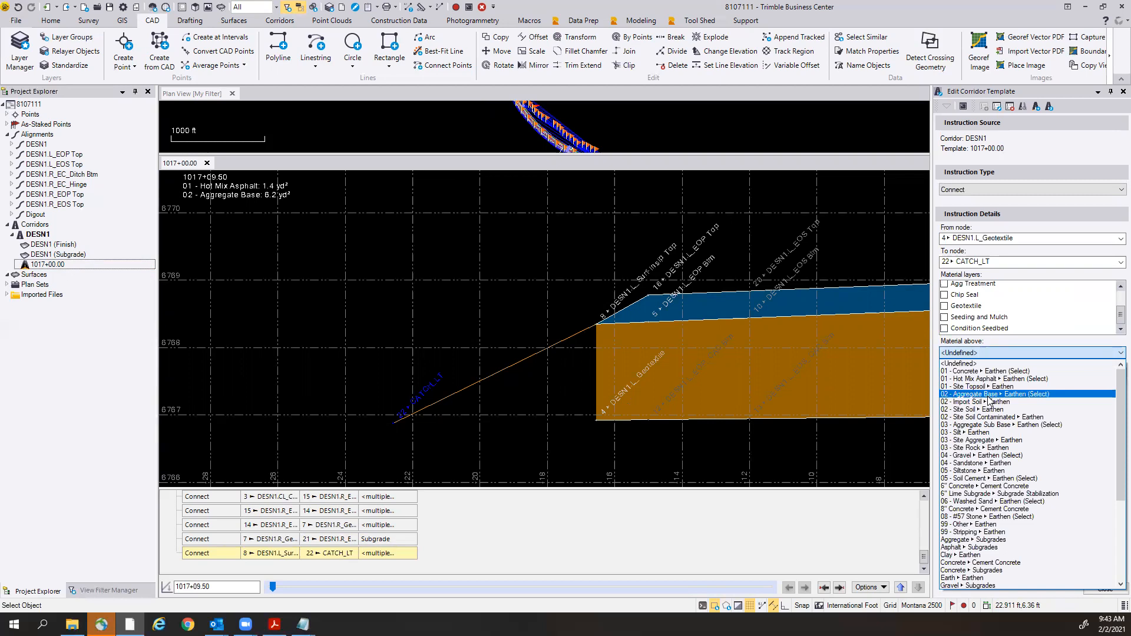
{"action": "left_click", "coordinate": [989, 395]}
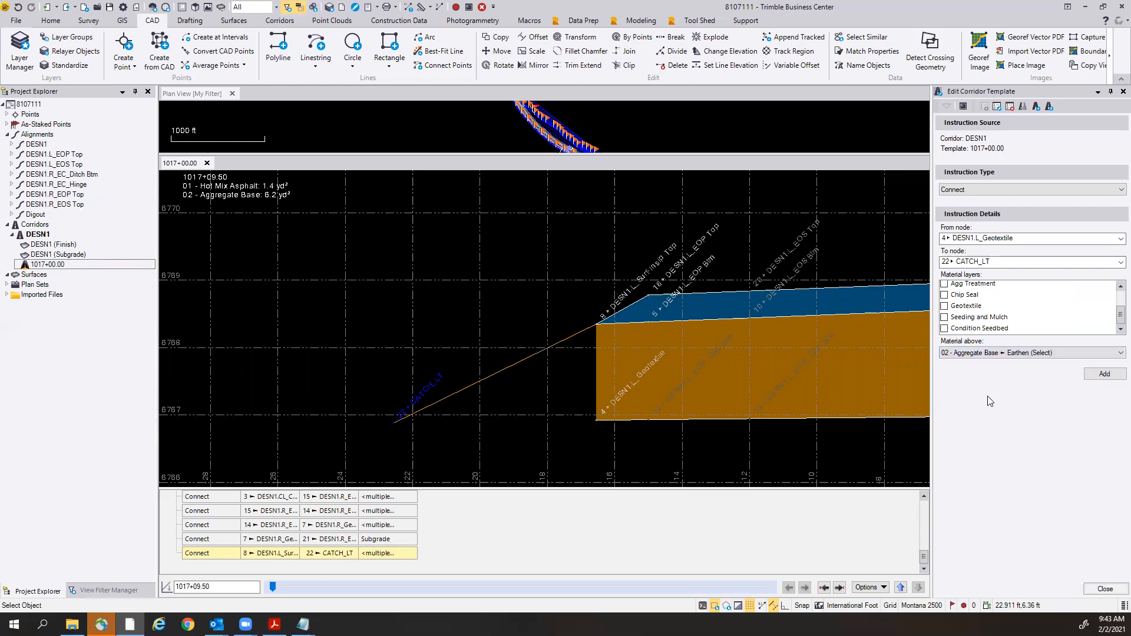
{"action": "left_click", "coordinate": [1099, 377]}
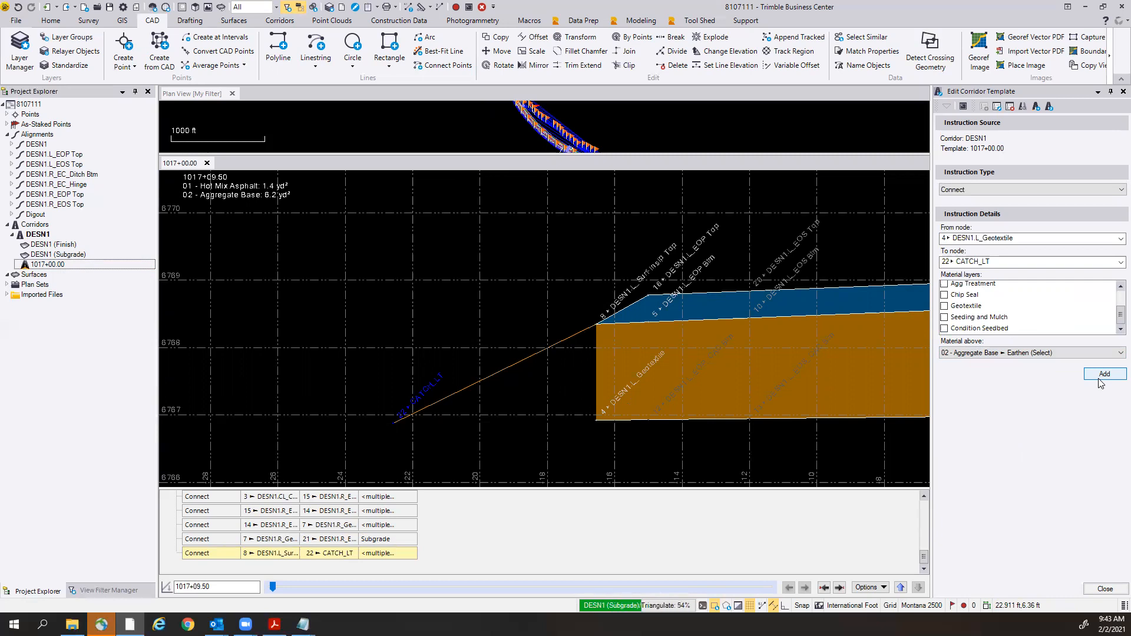
{"action": "left_click", "coordinate": [1100, 380]}
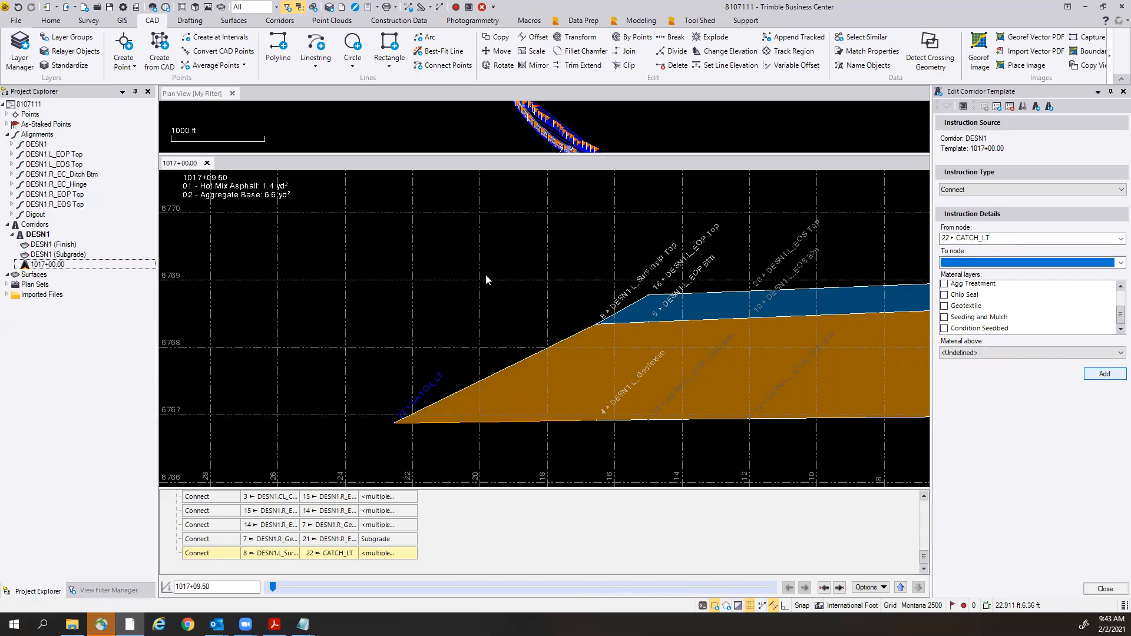
Advance the cross-section to station 1017+35.63 and define a Connect instruction from node DESN1.R_EC_Ditch Btm to node CATCH_RT.
{"action": "scroll", "coordinate": [485, 275], "scroll_direction": "down", "scroll_amount": 5}
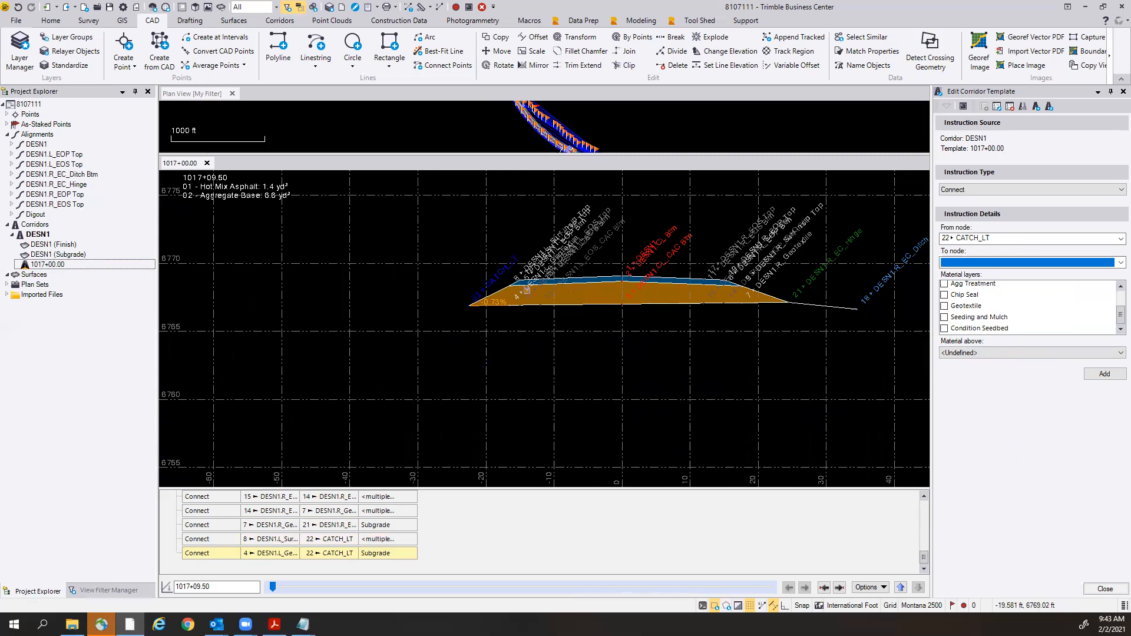
{"action": "middle_click_drag", "start_coordinate": [654, 211], "coordinate": [543, 309]}
{"action": "mouse_move", "coordinate": [274, 589]}
{"action": "left_mouse_down"}
{"action": "mouse_move", "coordinate": [614, 590]}
{"action": "mouse_move", "coordinate": [281, 591]}
{"action": "left_mouse_up"}
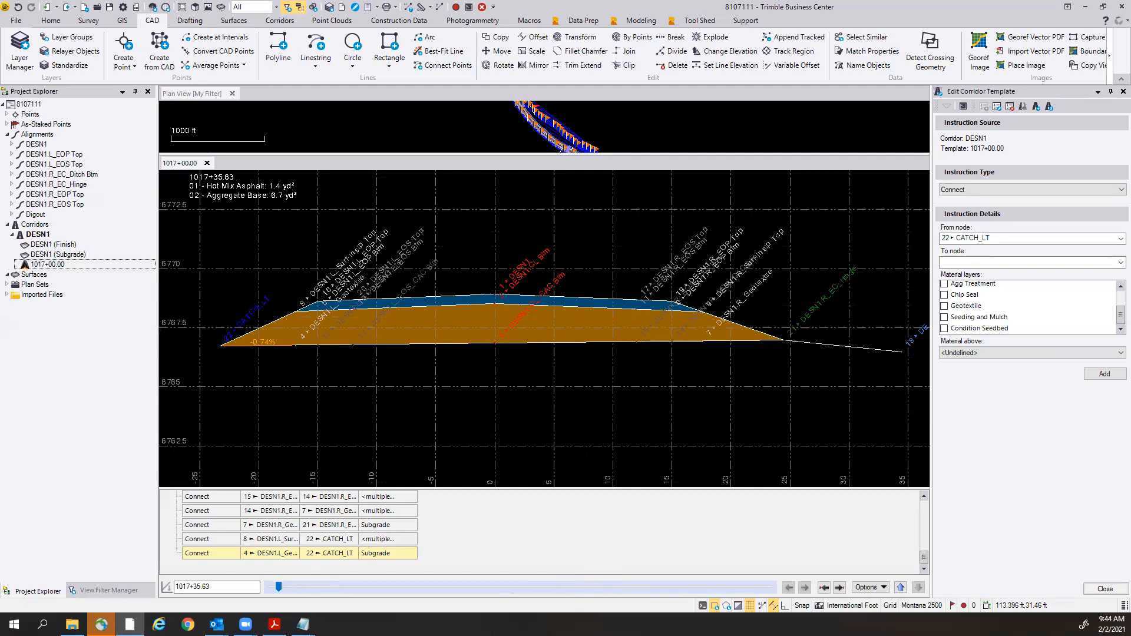
{"action": "scroll", "coordinate": [762, 365], "scroll_direction": "down", "scroll_amount": 1}
{"action": "scroll", "coordinate": [762, 365], "scroll_direction": "down", "scroll_amount": 1}
{"action": "middle_click_drag", "start_coordinate": [866, 280], "coordinate": [650, 370]}
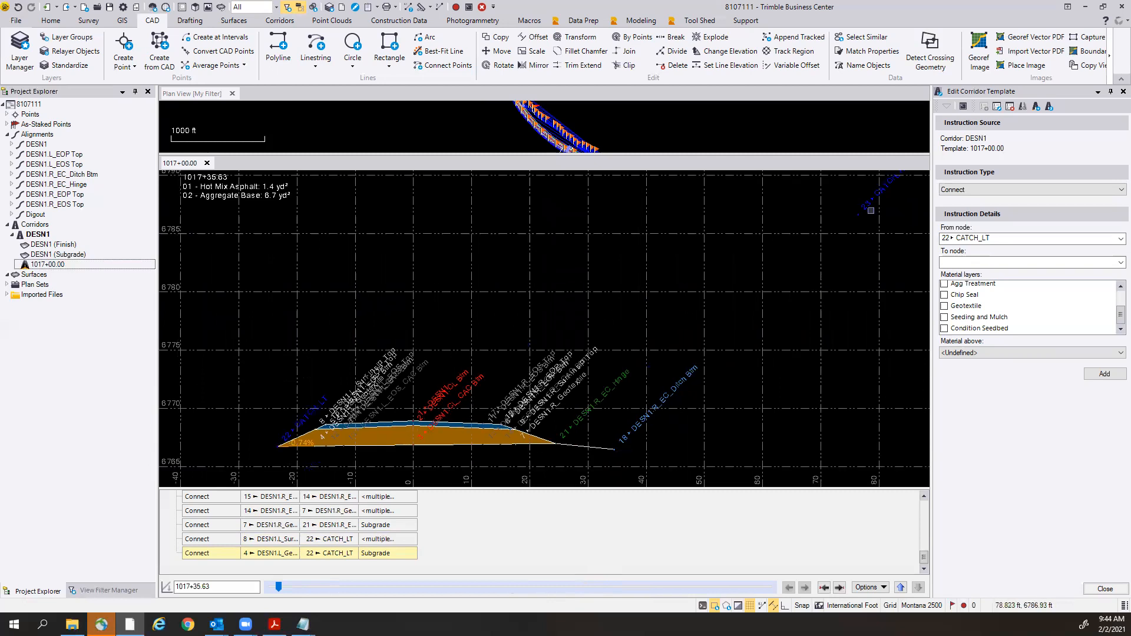
{"action": "left_click", "coordinate": [1115, 244]}
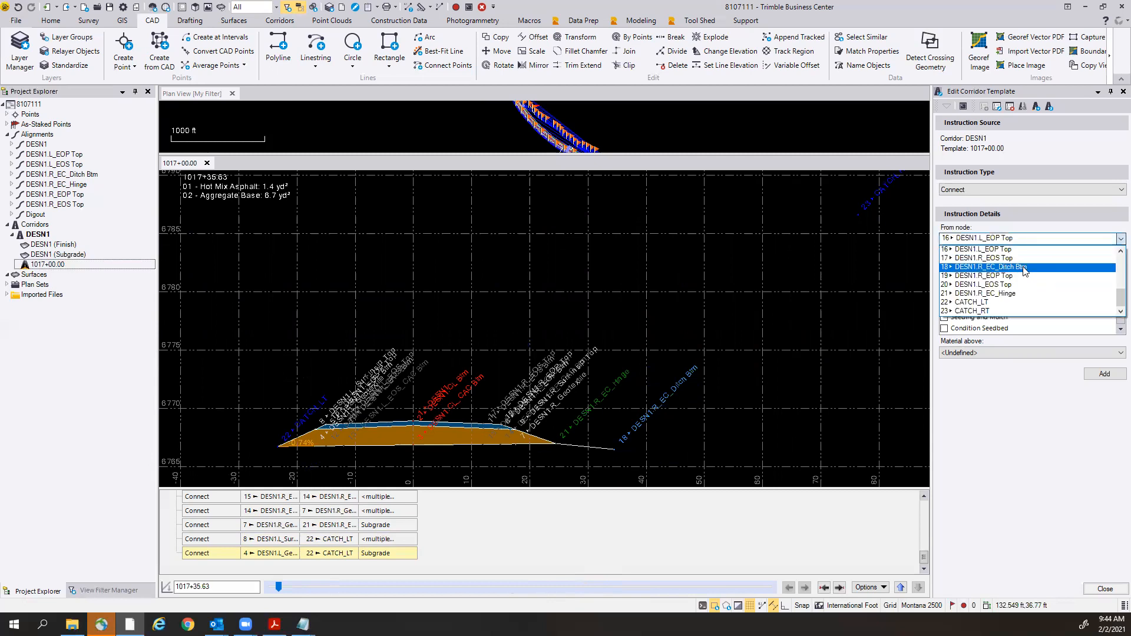
{"action": "left_click", "coordinate": [1026, 271]}
{"action": "left_click", "coordinate": [1028, 262]}
{"action": "scroll", "coordinate": [1013, 318], "scroll_direction": "down", "scroll_amount": 5}
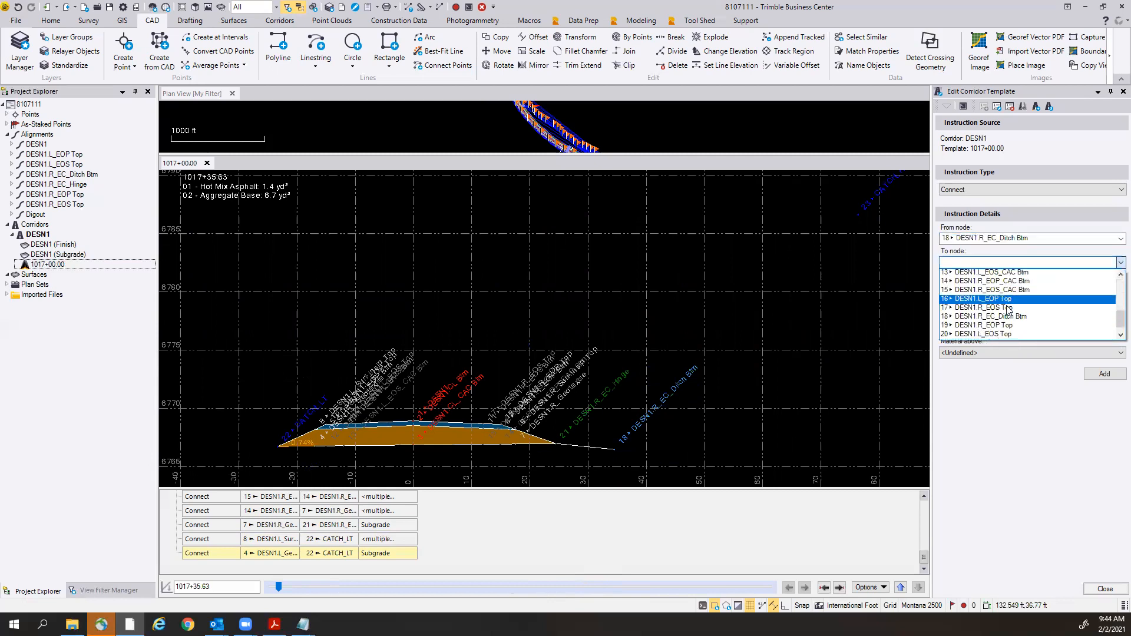
{"action": "left_click", "coordinate": [1001, 332]}
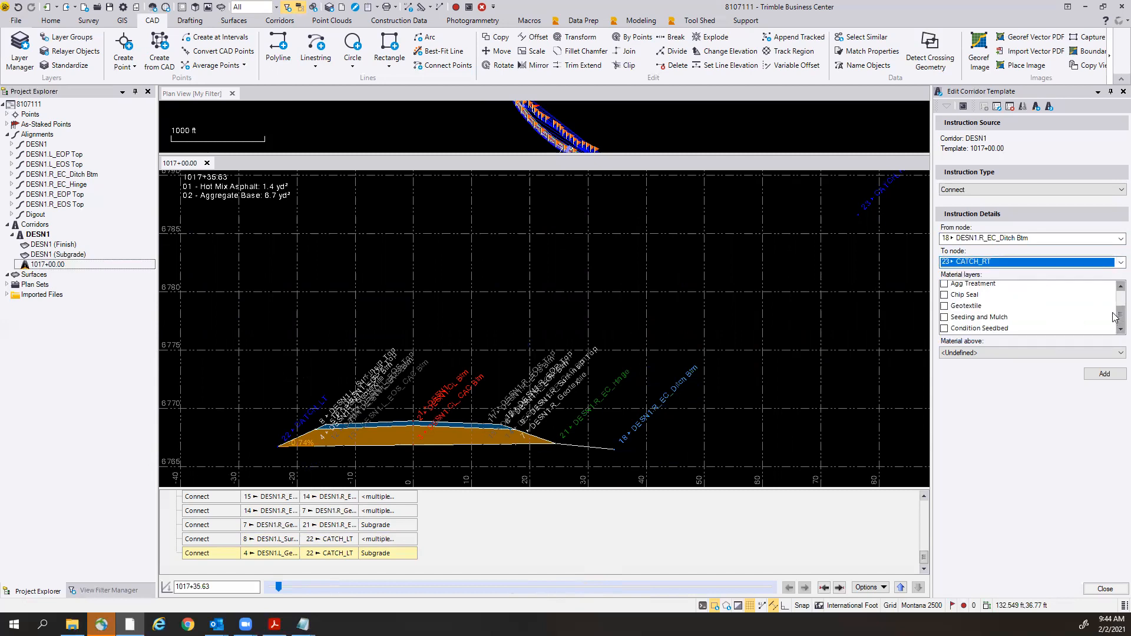
Assign the ditch-bottom connection to the Finish, Subgrade, and Seeding and Mulch layers and add it to the template.
{"action": "left_click", "coordinate": [1113, 286]}
{"action": "left_click", "coordinate": [944, 297]}
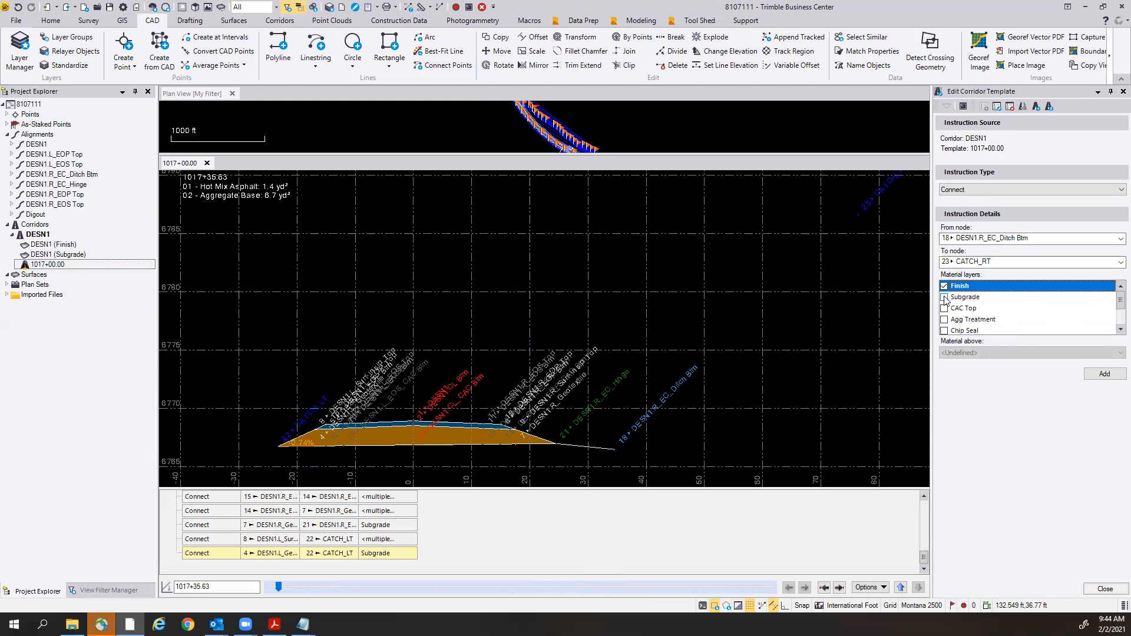
{"action": "left_click", "coordinate": [945, 297]}
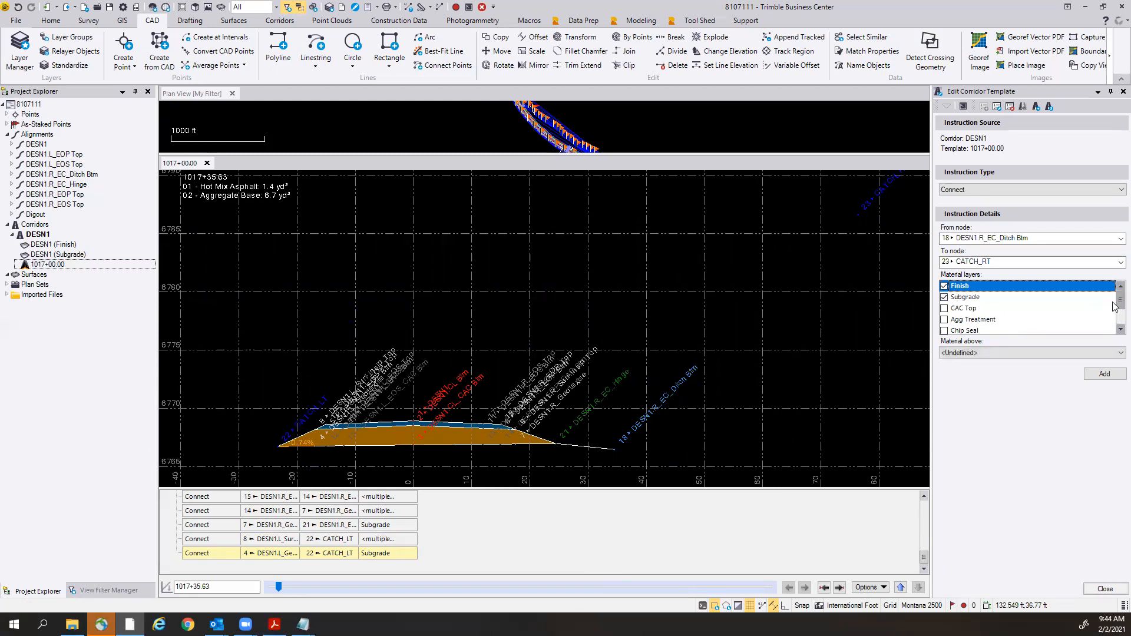
{"action": "scroll", "coordinate": [1116, 310], "scroll_direction": "down", "scroll_amount": 1}
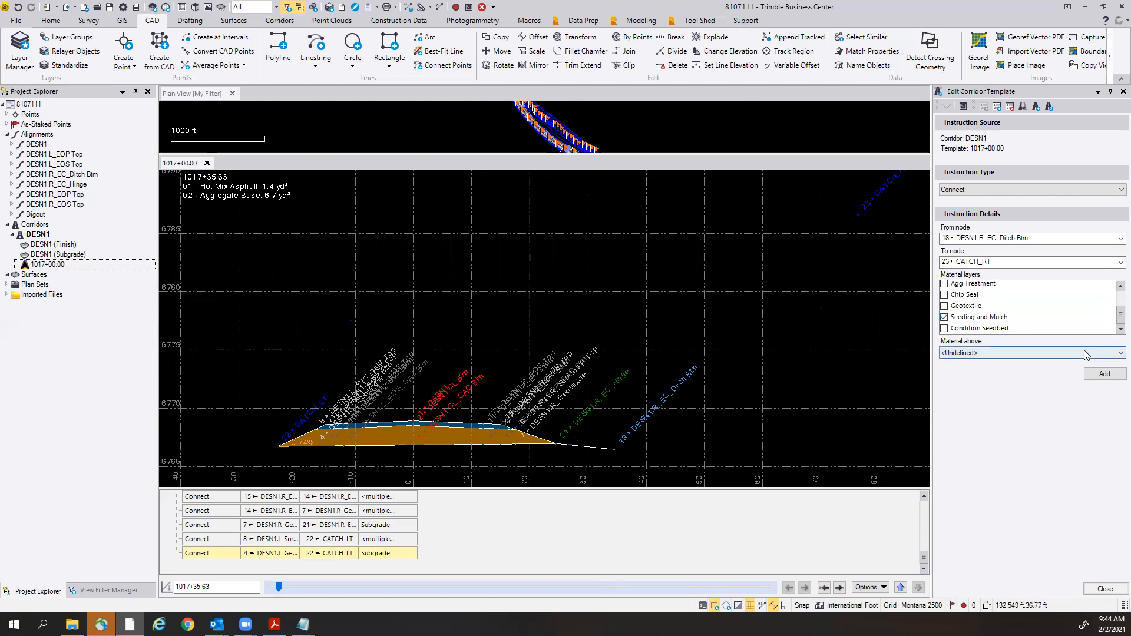
{"action": "left_click", "coordinate": [1104, 375]}
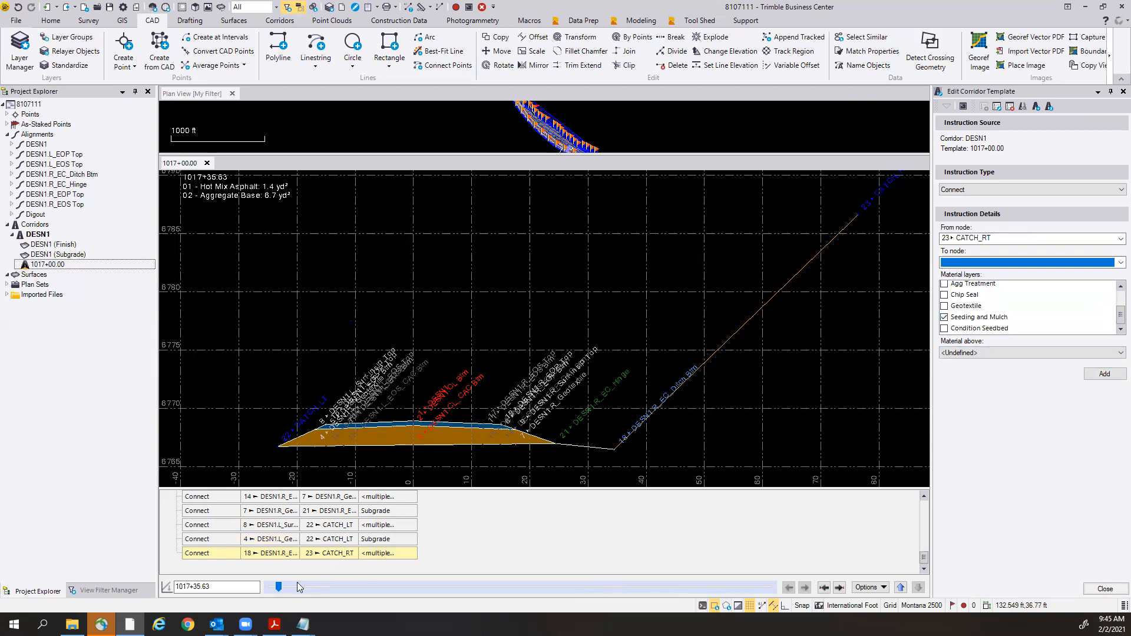
Check the cross-section between stations 1029+04.17 and 1029+92.05, ending at 1029+77.80, and examine how the right ditch ties to CATCH_RT.
{"action": "left_click_drag", "start_coordinate": [279, 587], "coordinate": [543, 589]}
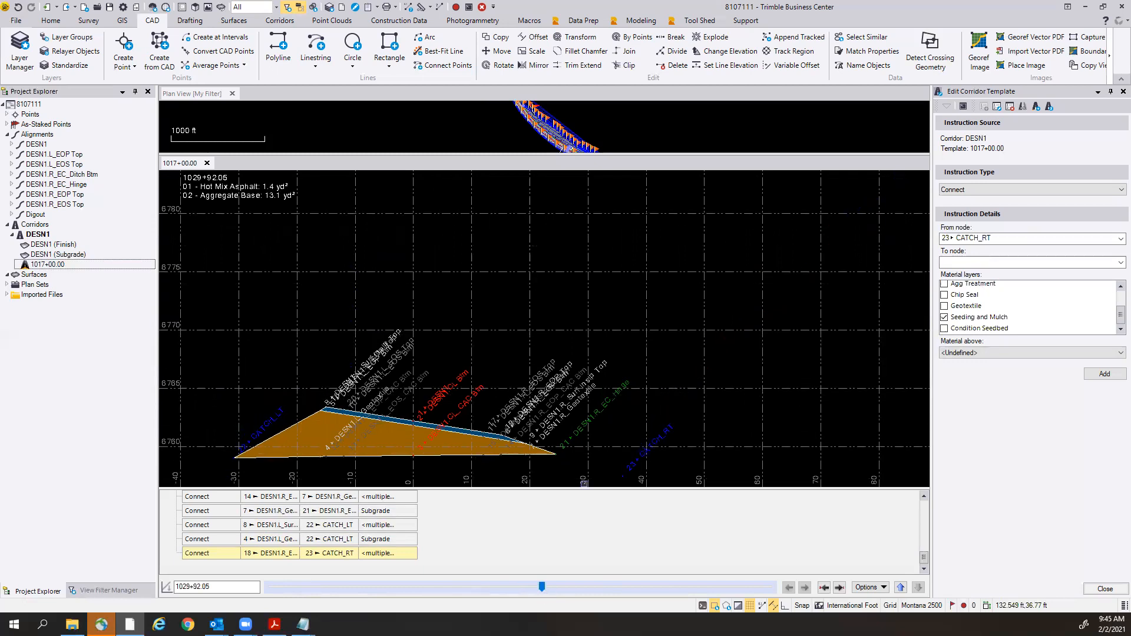
{"action": "left_click_drag", "start_coordinate": [539, 588], "coordinate": [521, 588]}
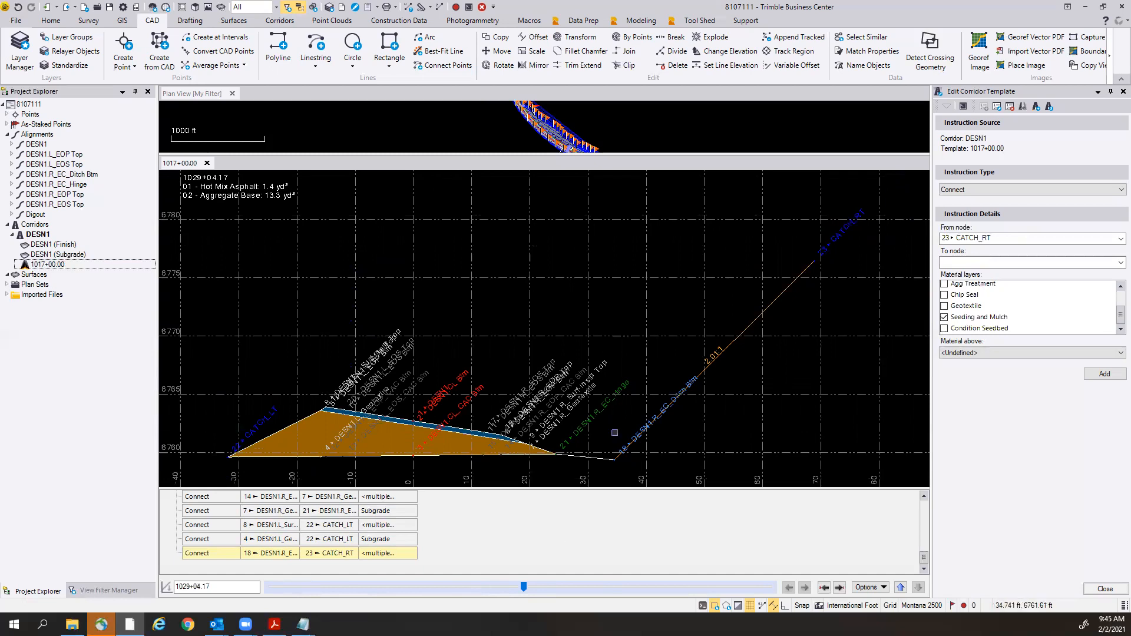
{"action": "left_click_drag", "start_coordinate": [522, 588], "coordinate": [538, 586]}
{"action": "scroll", "coordinate": [572, 470], "scroll_direction": "up", "scroll_amount": 3}
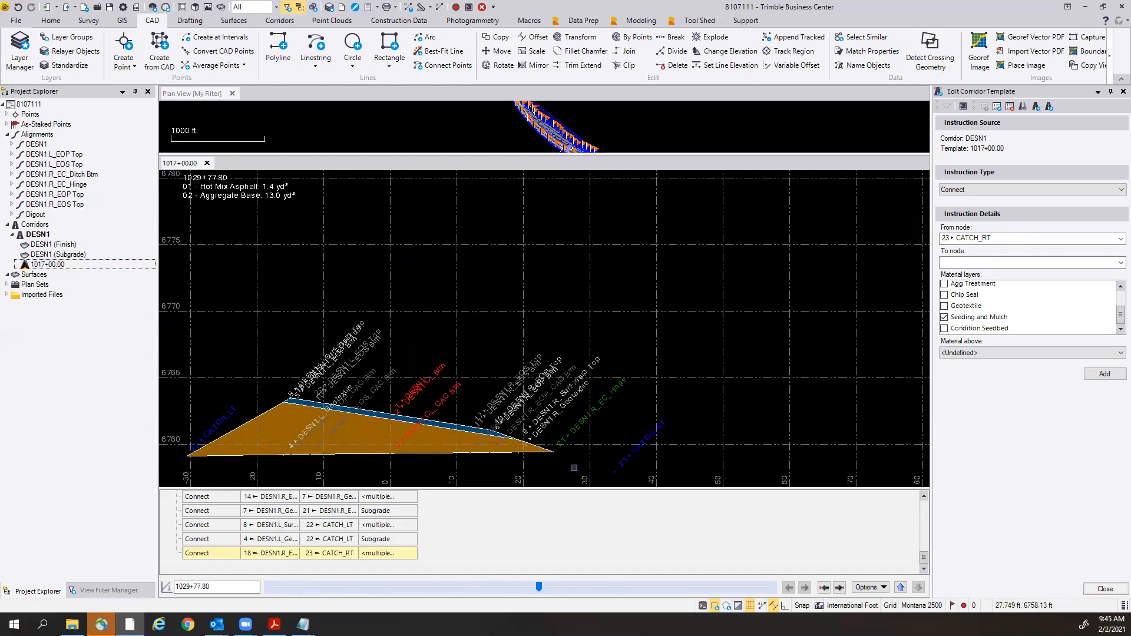
{"action": "middle_click_drag", "start_coordinate": [500, 461], "coordinate": [644, 375]}
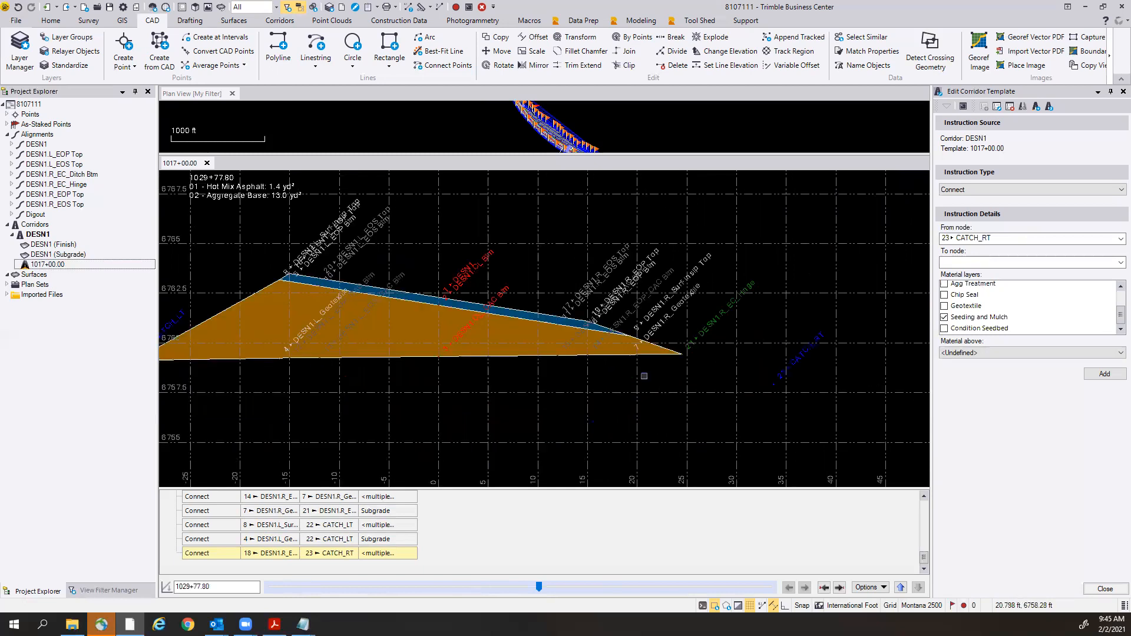
{"action": "scroll", "coordinate": [645, 376], "scroll_direction": "down", "scroll_amount": 2}
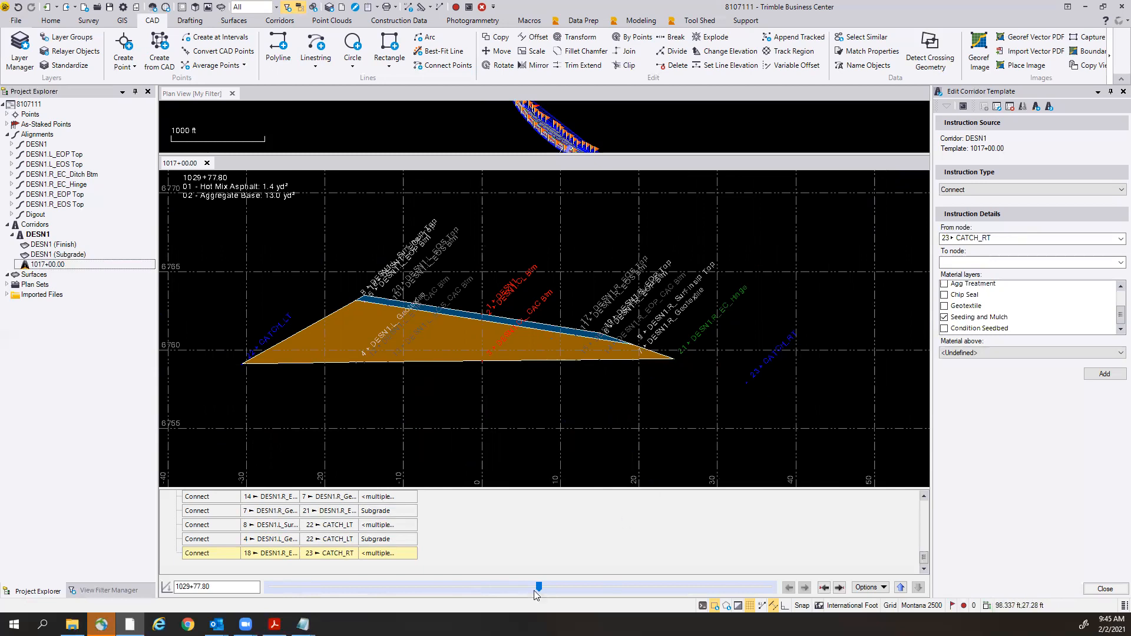
Compare the right ditch in the cross-sections at stations 1027+47.42 and 1029+96.80, and examine the matching corridor area in an enlarged plan view.
{"action": "left_click", "coordinate": [490, 590]}
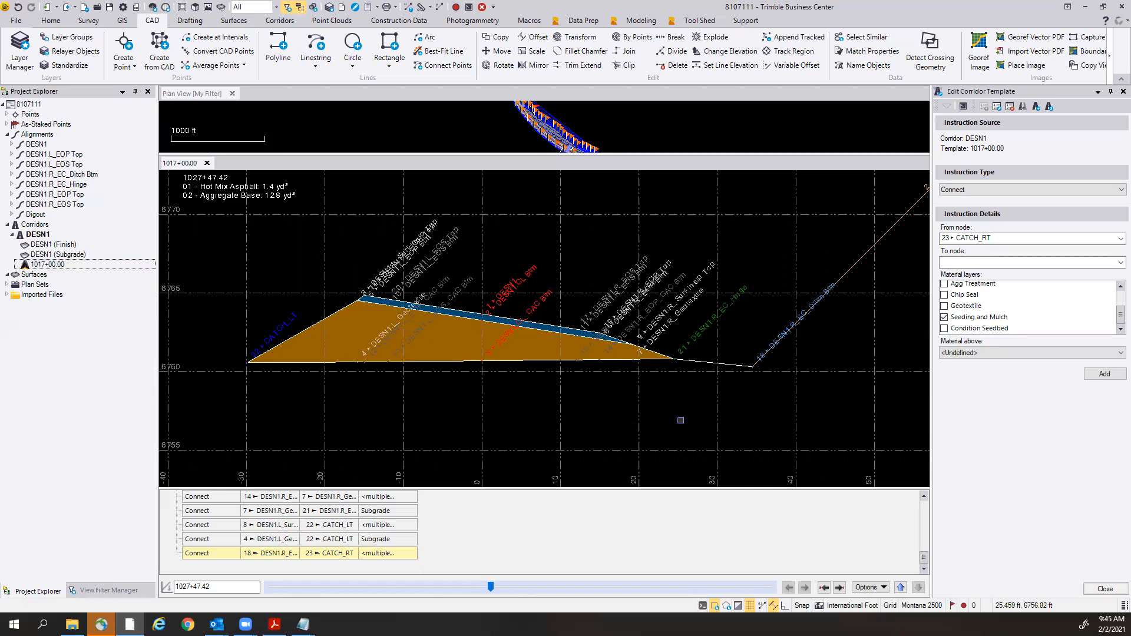
{"action": "scroll", "coordinate": [675, 417], "scroll_direction": "down", "scroll_amount": 2}
{"action": "middle_click_drag", "start_coordinate": [812, 263], "coordinate": [757, 264]}
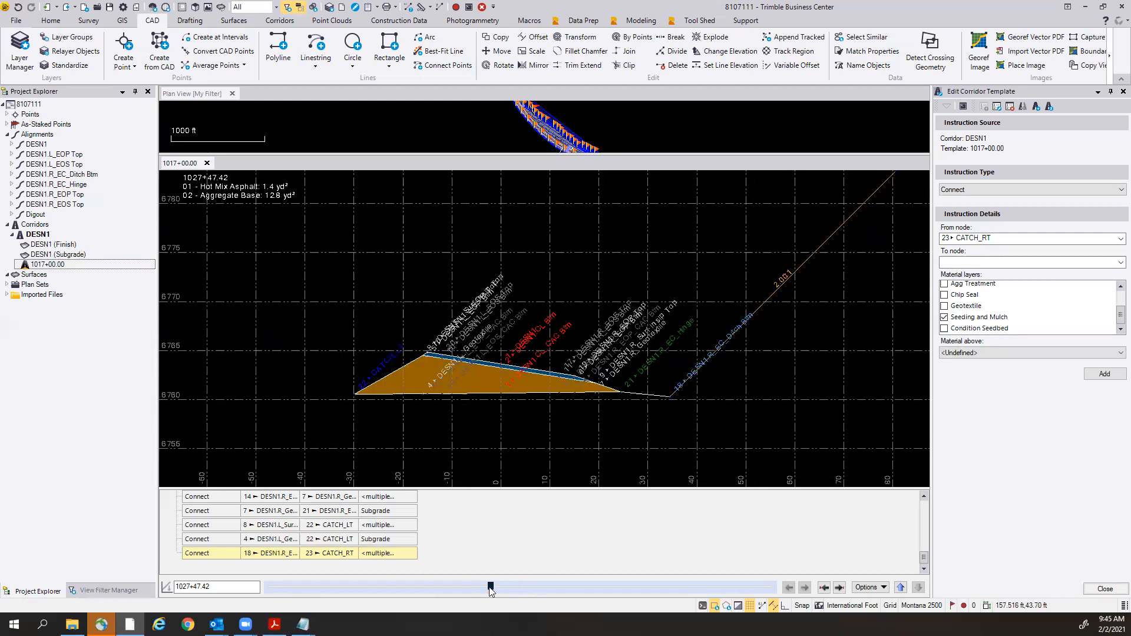
{"action": "left_click_drag", "start_coordinate": [491, 587], "coordinate": [543, 587]}
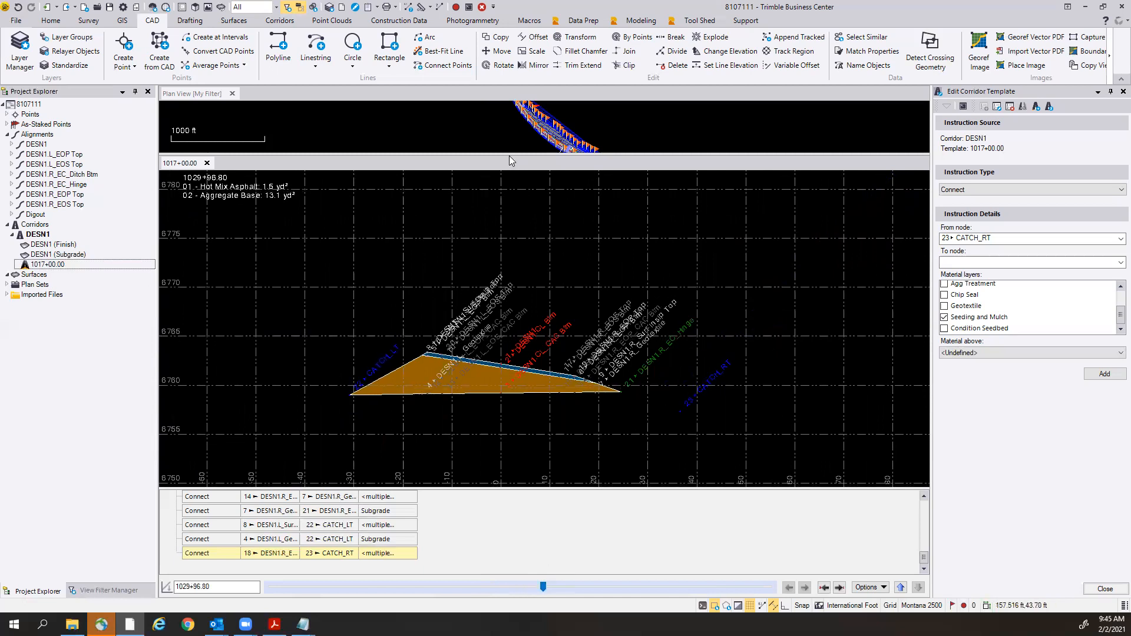
{"action": "left_click_drag", "start_coordinate": [511, 160], "coordinate": [499, 360]}
{"action": "middle_click_drag", "start_coordinate": [387, 155], "coordinate": [477, 291]}
{"action": "scroll", "coordinate": [496, 168], "scroll_direction": "up", "scroll_amount": 1}
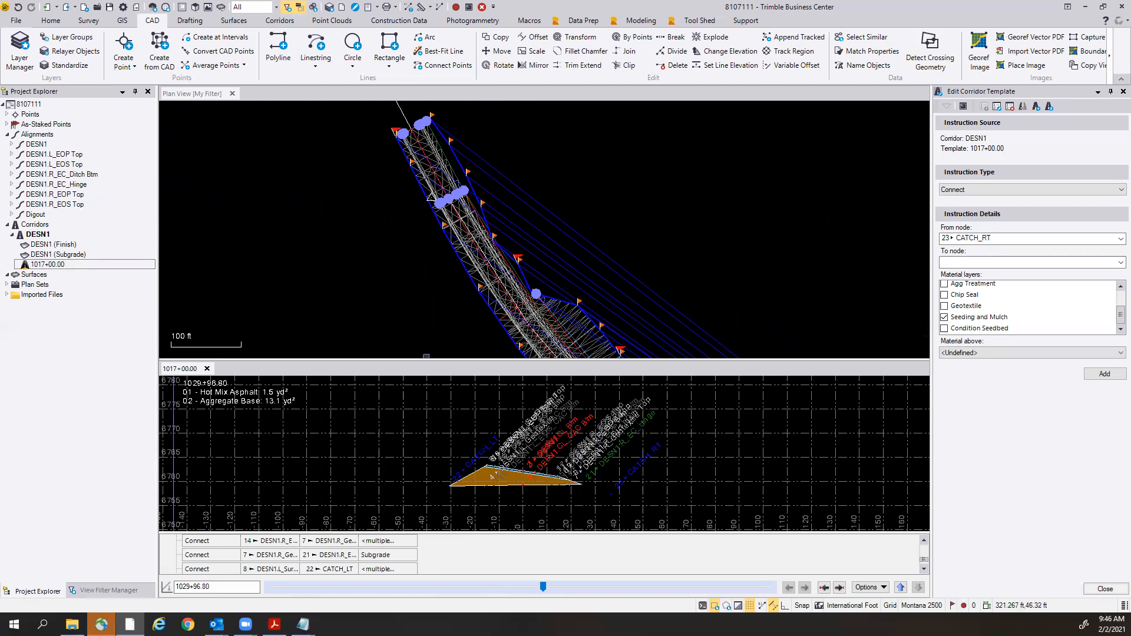
{"action": "left_click_drag", "start_coordinate": [428, 359], "coordinate": [427, 394]}
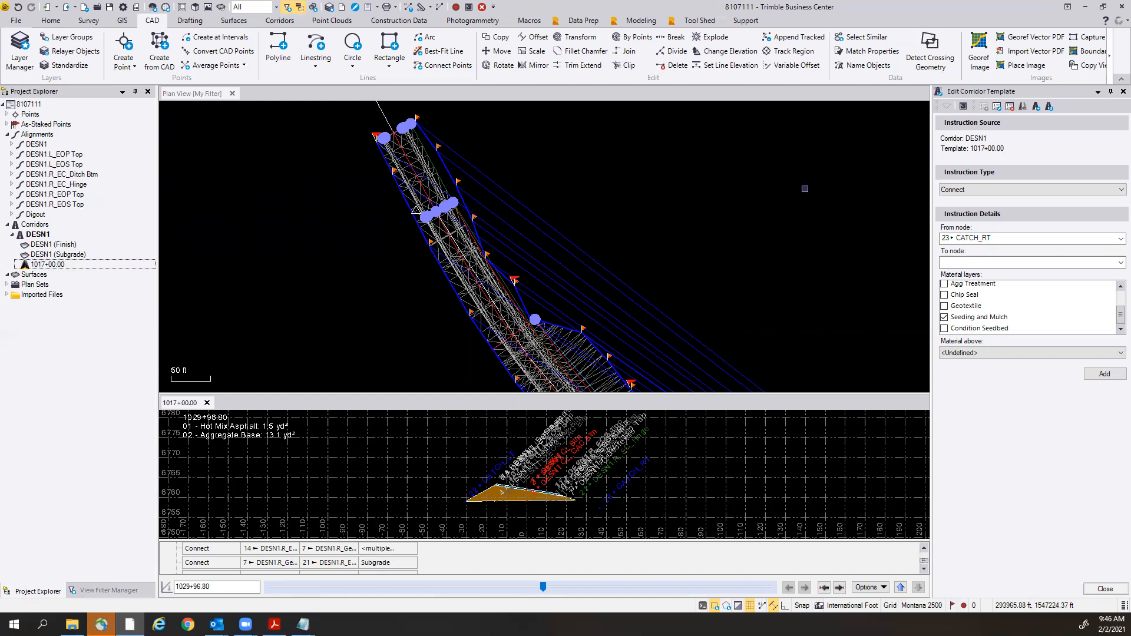
Start an Offset/Slope instruction that originates from node DESN1.R_EC_Hinge.
{"action": "left_click", "coordinate": [969, 190]}
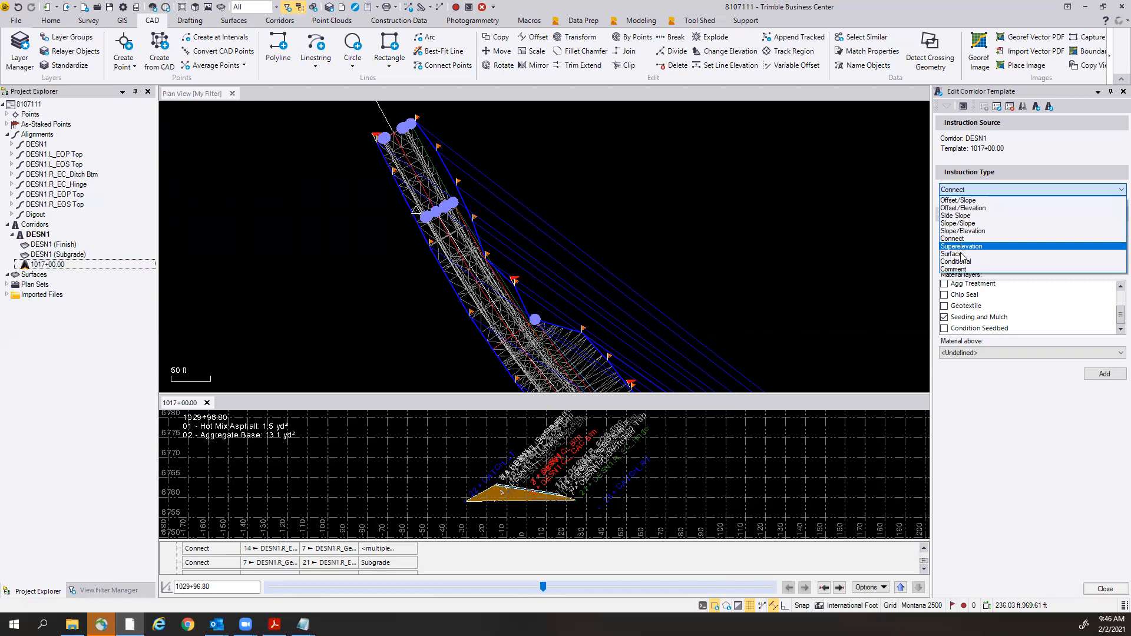
{"action": "left_click", "coordinate": [961, 201]}
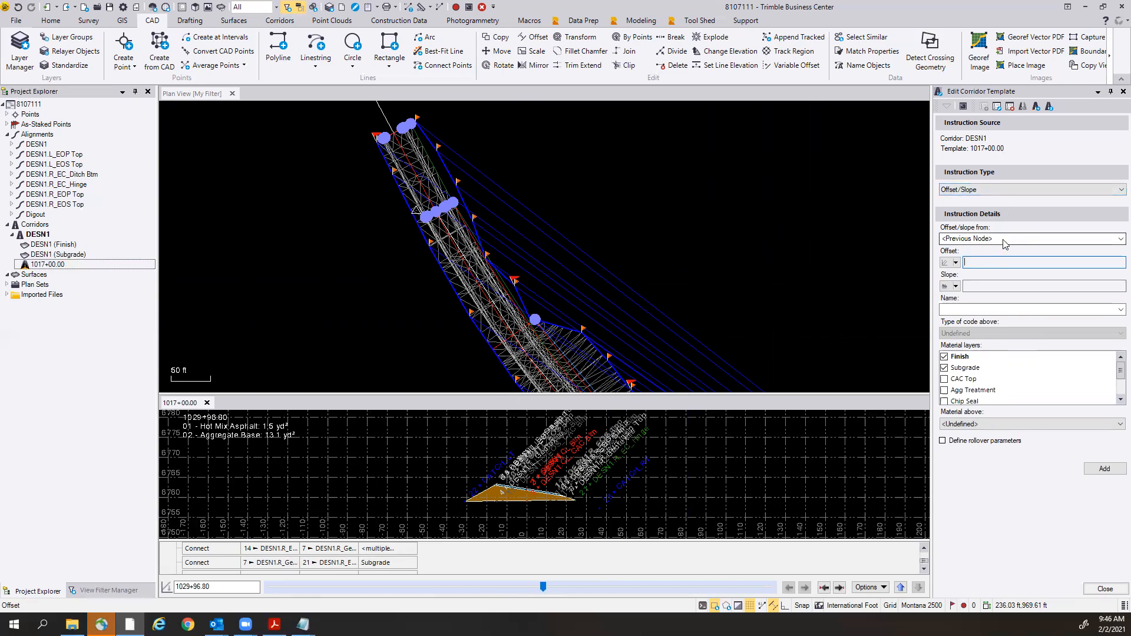
{"action": "scroll", "coordinate": [574, 503], "scroll_direction": "up", "scroll_amount": 3}
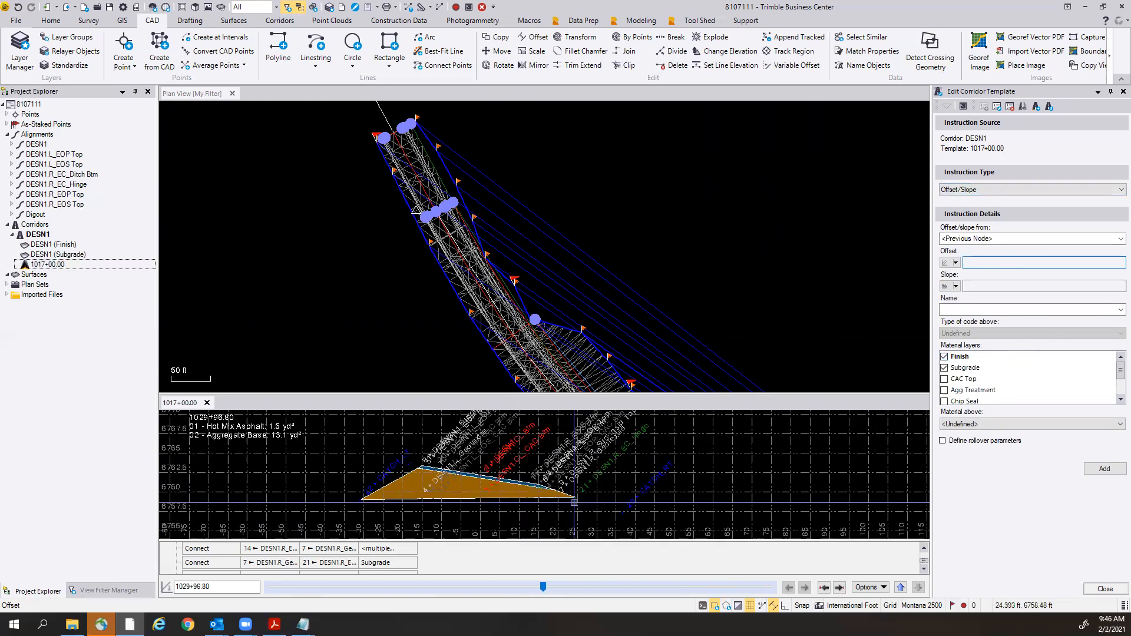
{"action": "scroll", "coordinate": [574, 503], "scroll_direction": "up", "scroll_amount": 2}
{"action": "scroll", "coordinate": [585, 471], "scroll_direction": "up", "scroll_amount": 1}
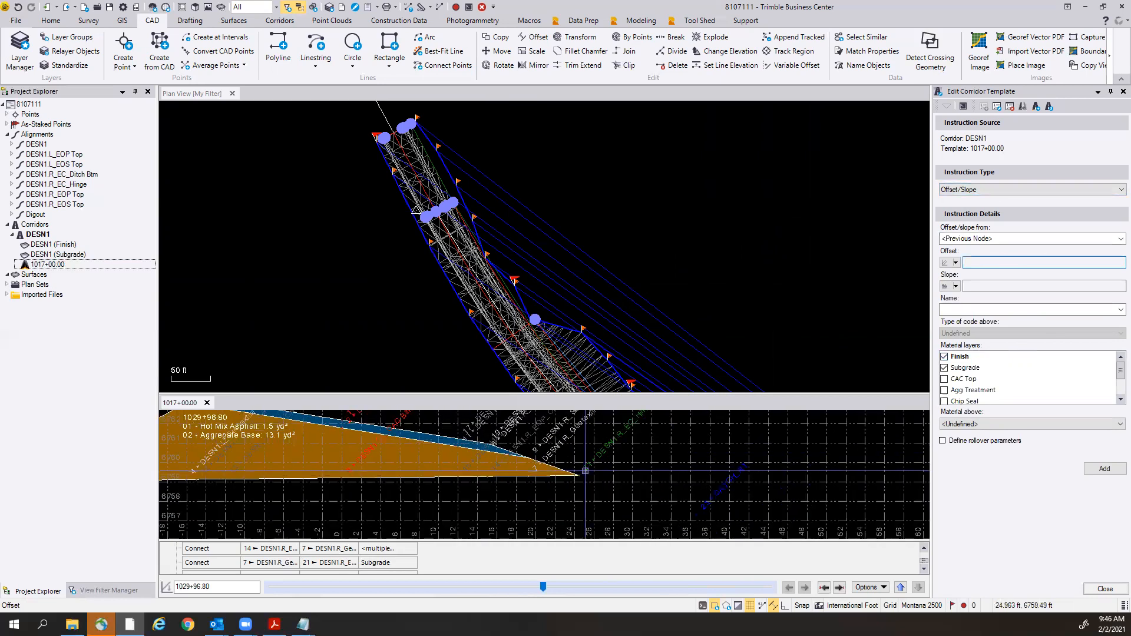
{"action": "left_click", "coordinate": [1103, 239]}
{"action": "scroll", "coordinate": [1062, 285], "scroll_direction": "down", "scroll_amount": 4}
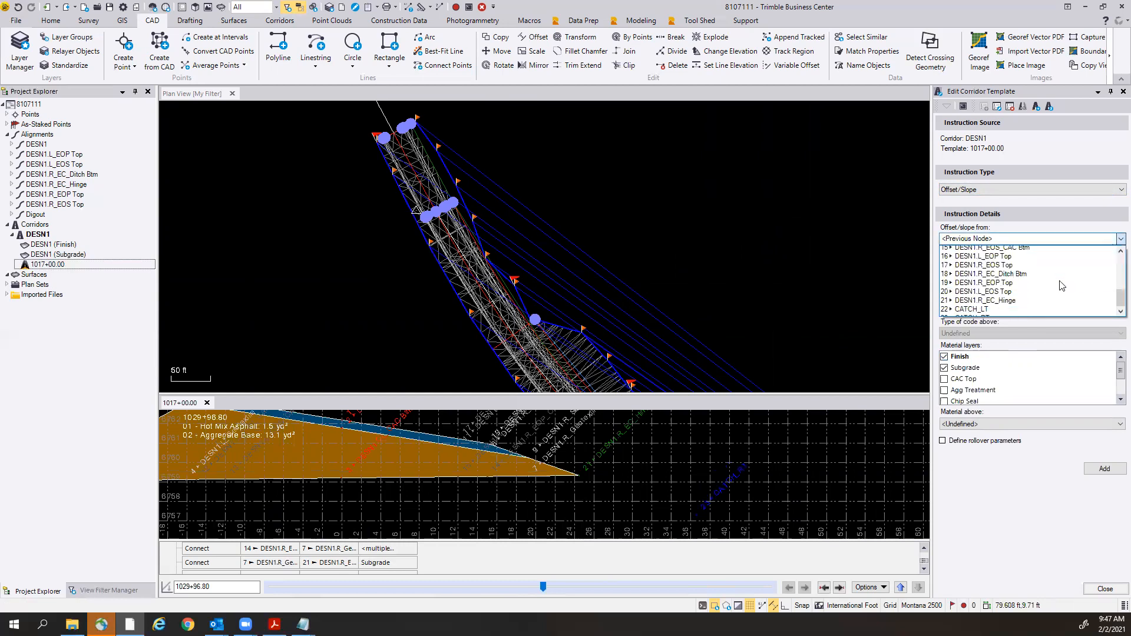
{"action": "left_click", "coordinate": [1028, 308]}
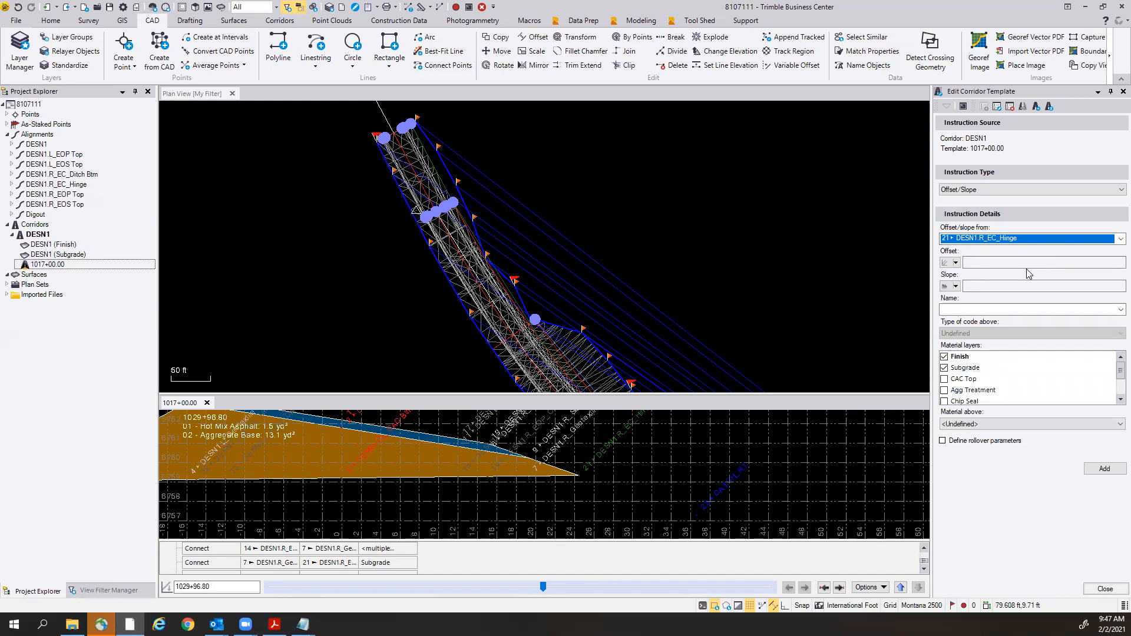
Set the instruction's slope to 0% and have its offset defined by a table.
{"action": "left_click", "coordinate": [983, 281]}
{"action": "left_click", "coordinate": [990, 285]}
{"action": "type", "text": "0"}
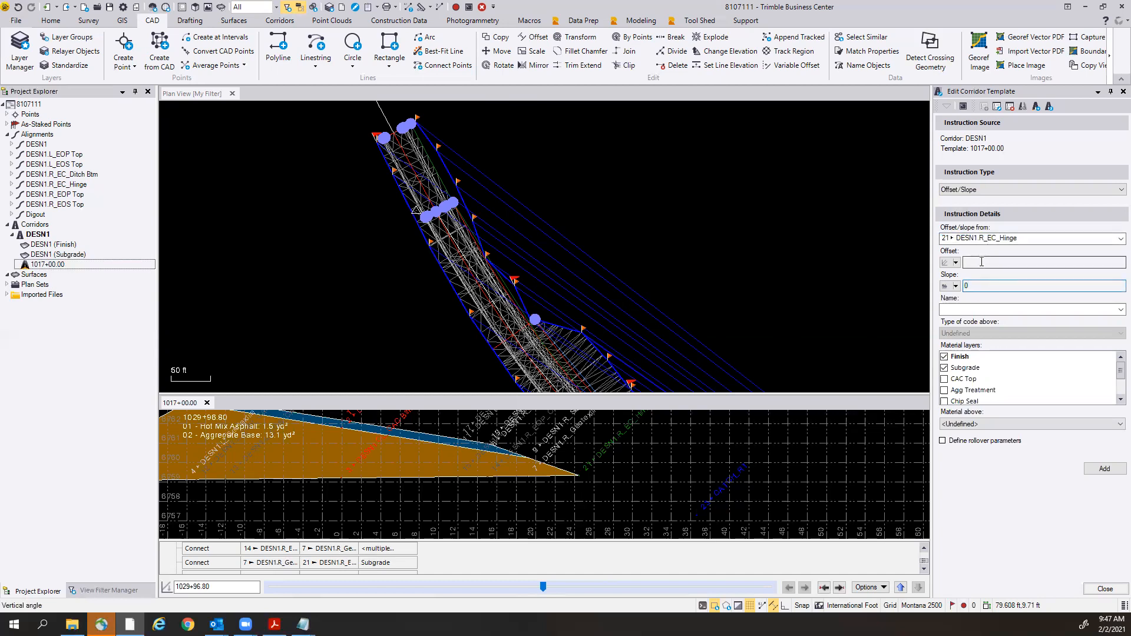
{"action": "left_click", "coordinate": [982, 262]}
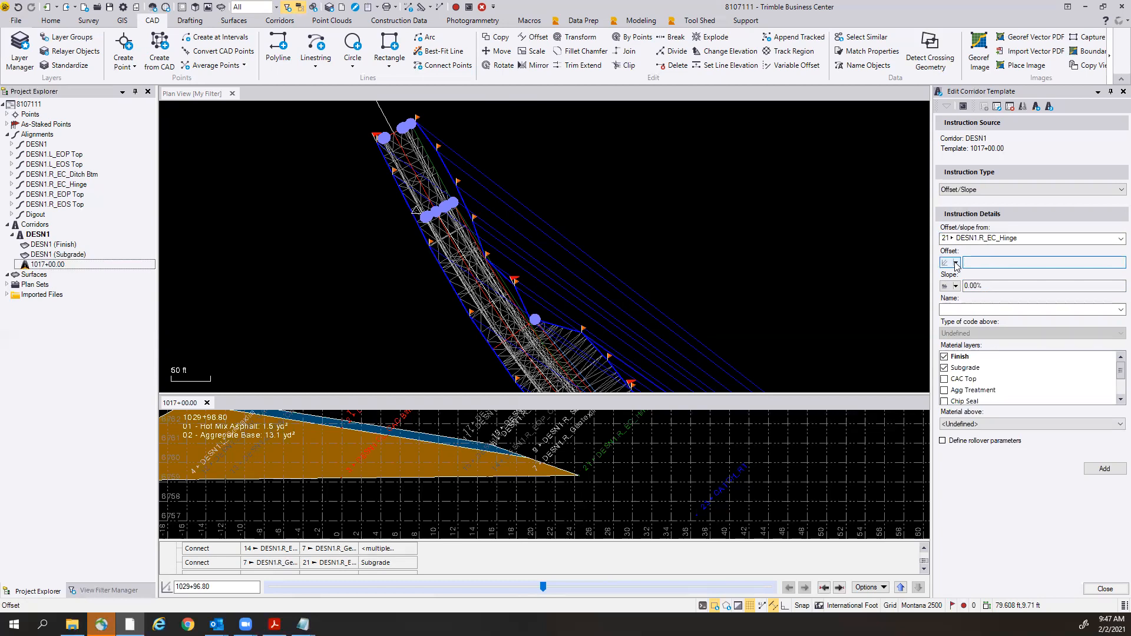
{"action": "left_click", "coordinate": [956, 263]}
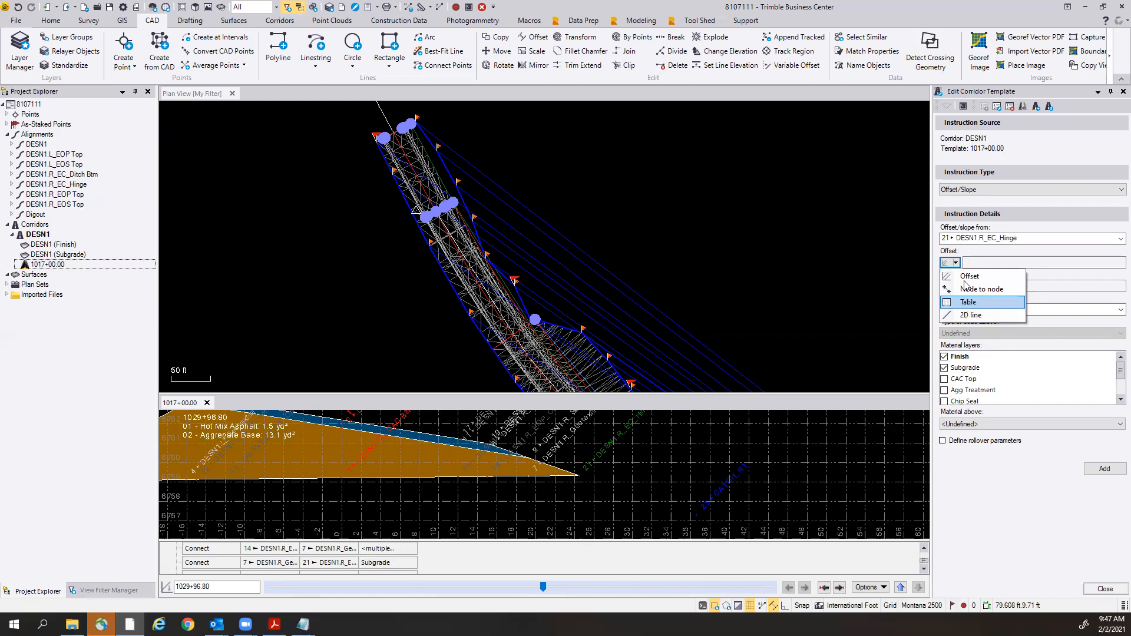
{"action": "left_click", "coordinate": [966, 302]}
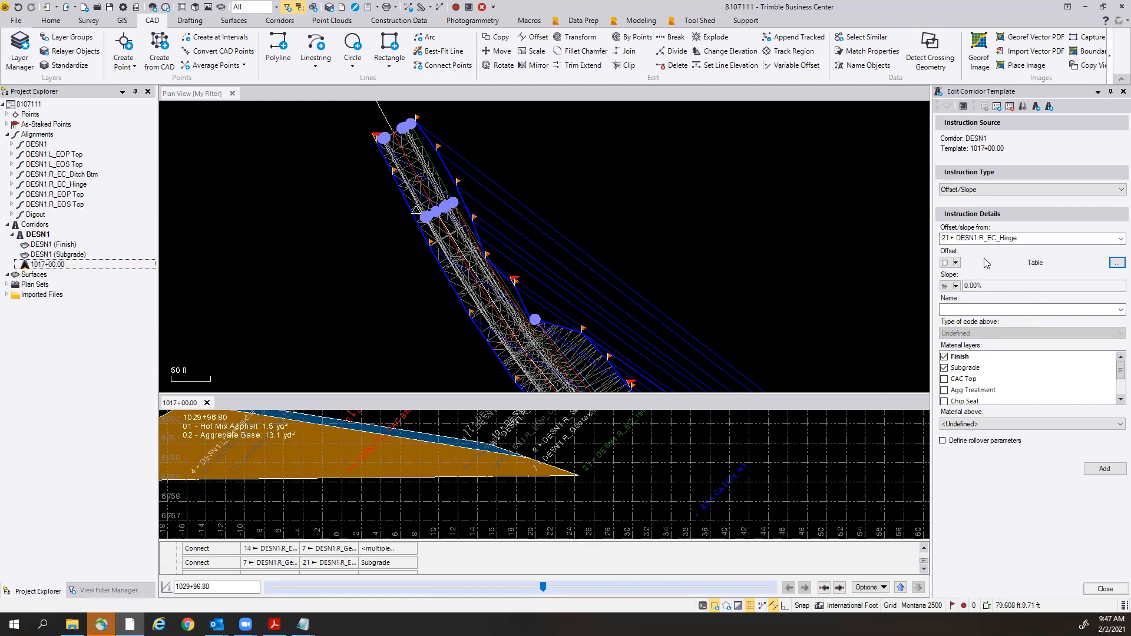
In the station/offset table, add a row at corridor start station 1017+00.00 with an undefined offset of "?".
{"action": "left_click", "coordinate": [1116, 263]}
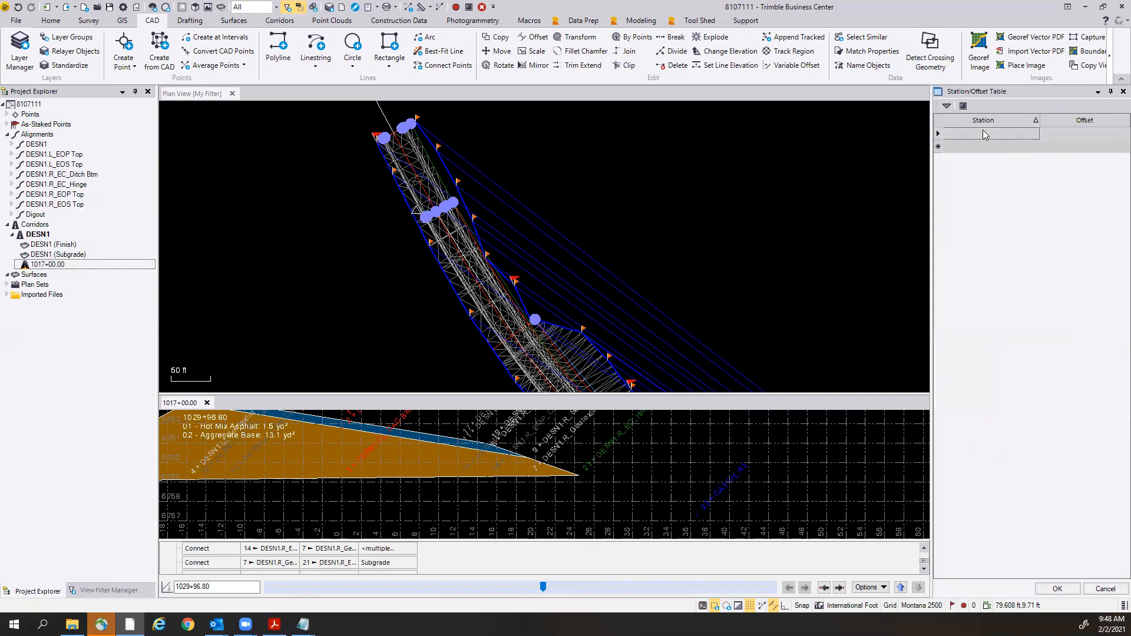
{"action": "scroll", "coordinate": [743, 244], "scroll_direction": "down", "scroll_amount": 10}
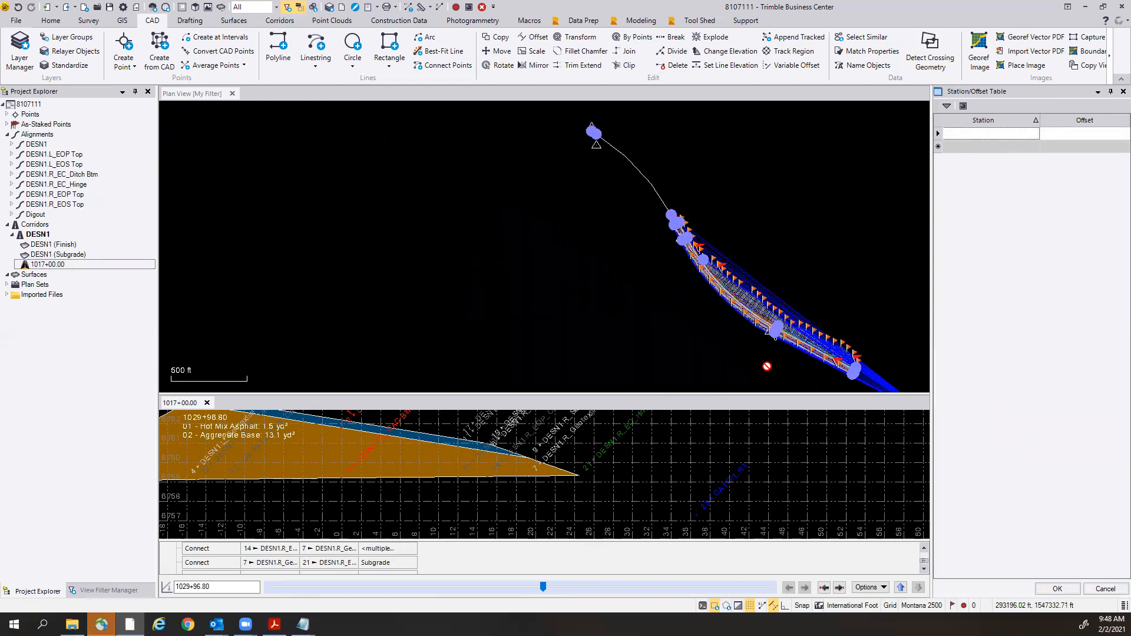
{"action": "scroll", "coordinate": [648, 270], "scroll_direction": "up", "scroll_amount": 7}
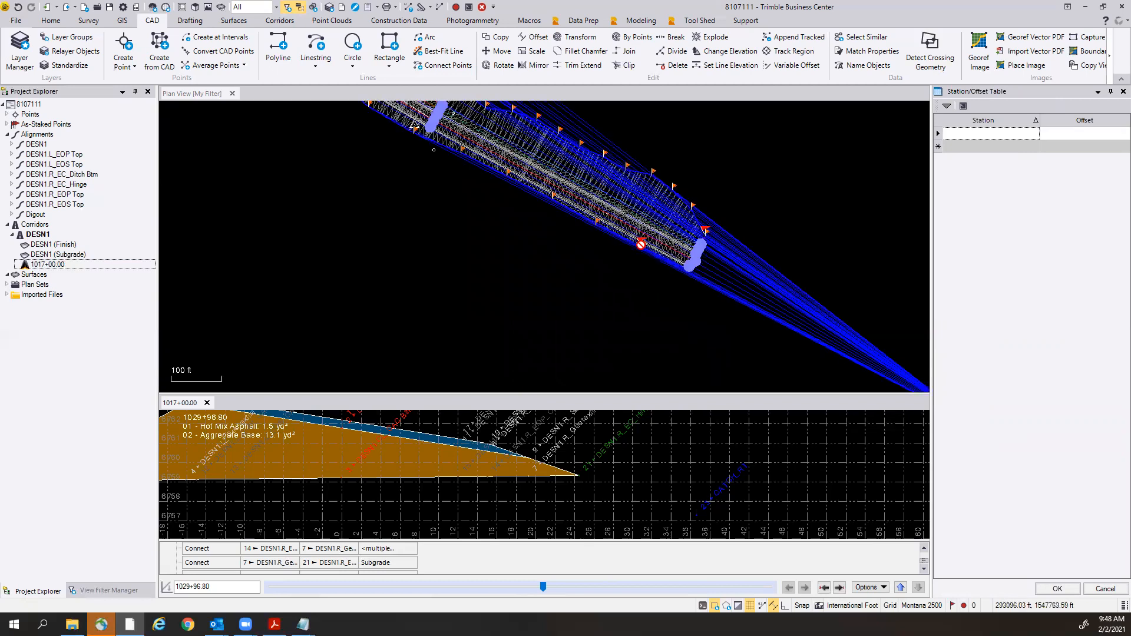
{"action": "scroll", "coordinate": [715, 248], "scroll_direction": "up", "scroll_amount": 10}
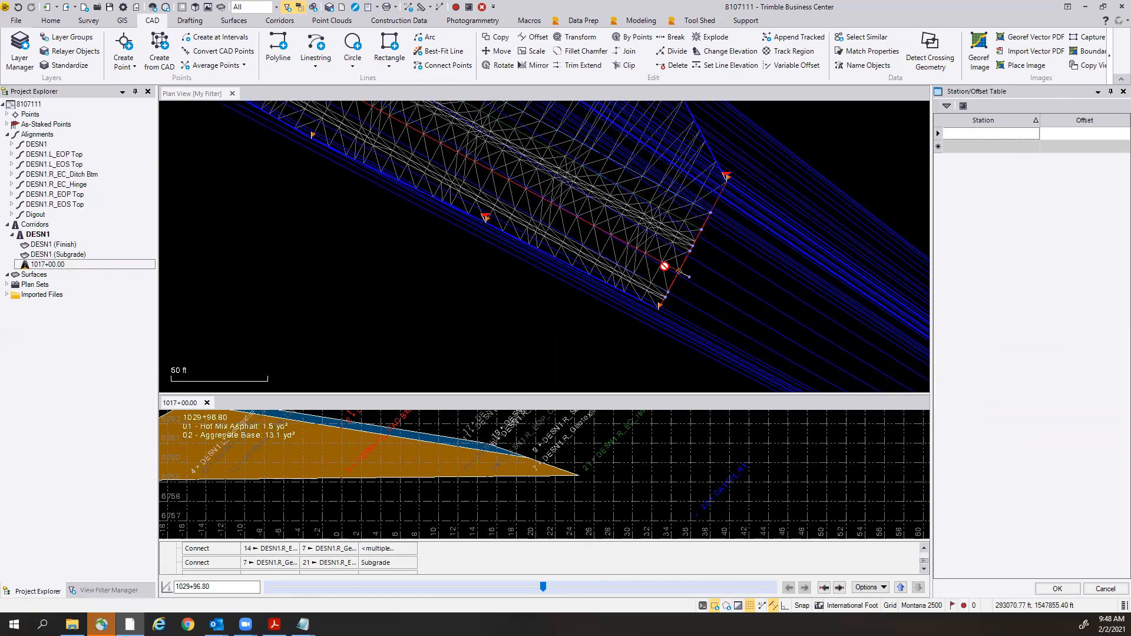
{"action": "left_click", "coordinate": [978, 133]}
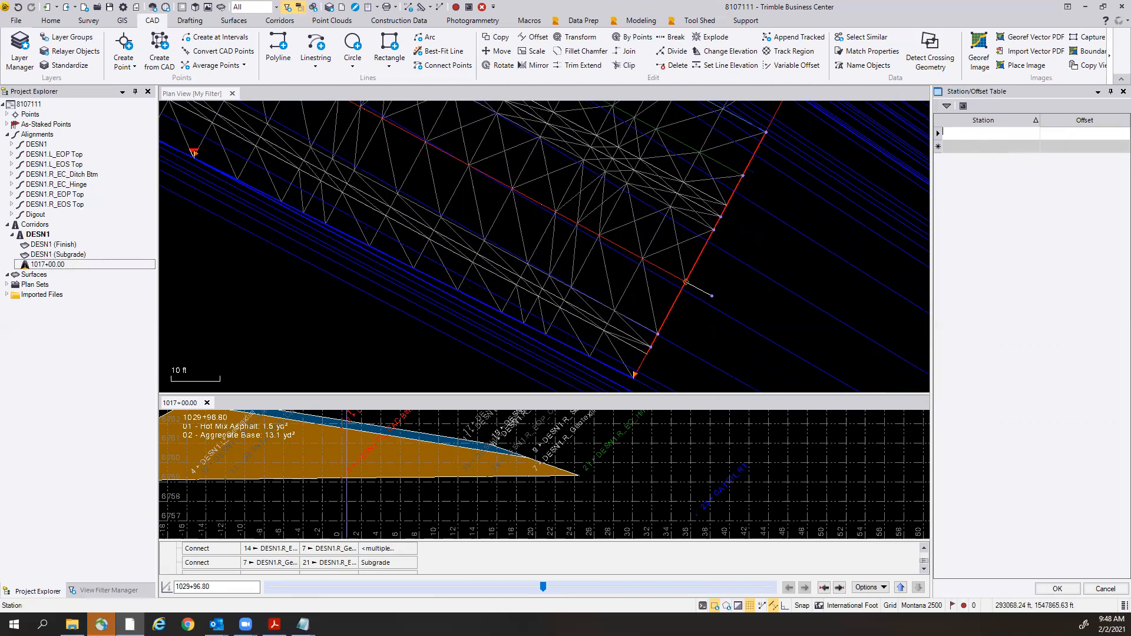
{"action": "left_click", "coordinate": [686, 282]}
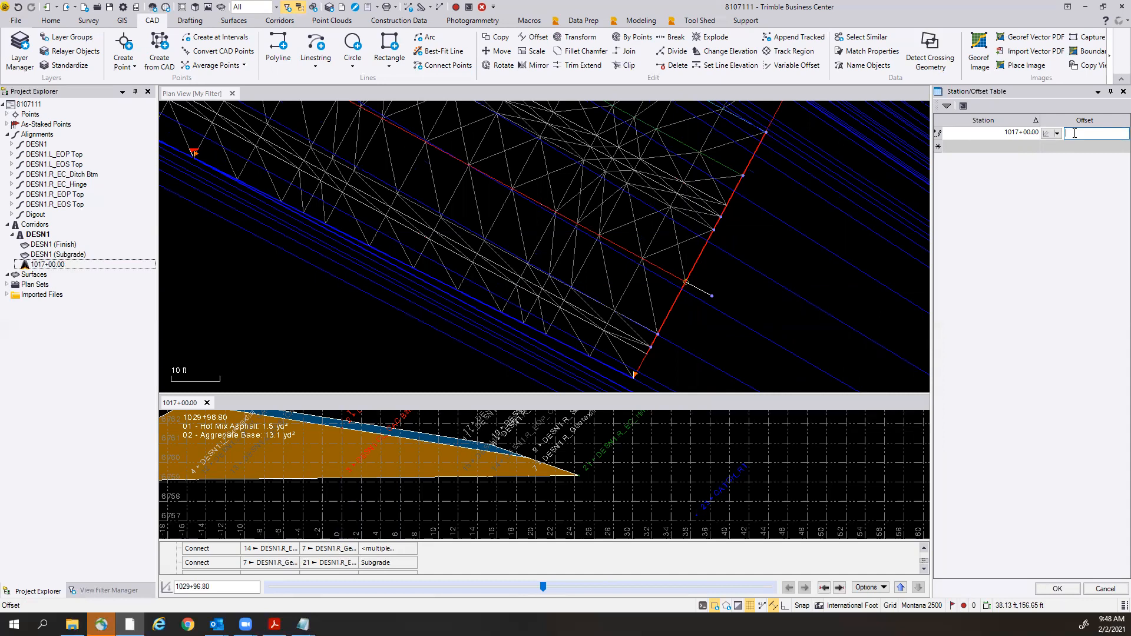
{"action": "type", "text": "7"}
Add a table row at station 1029+49.99, picked at the outer corner of the right catch line, with offset .01, and accept the table.
{"action": "left_click", "coordinate": [981, 147]}
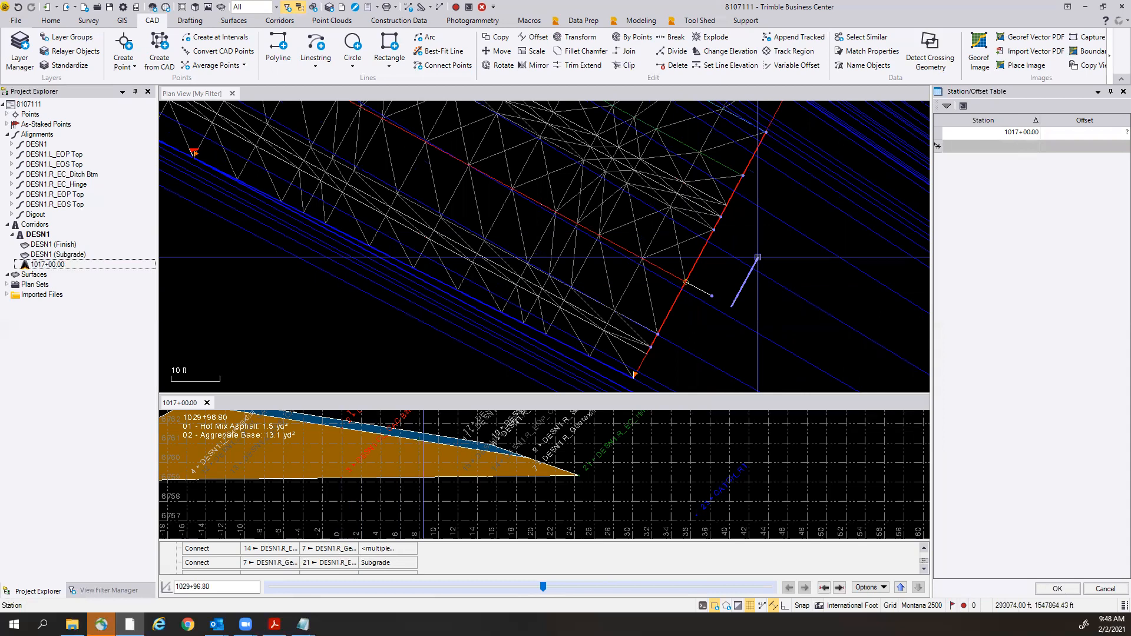
{"action": "scroll", "coordinate": [758, 258], "scroll_direction": "down", "scroll_amount": 2}
{"action": "scroll", "coordinate": [758, 258], "scroll_direction": "down", "scroll_amount": 4}
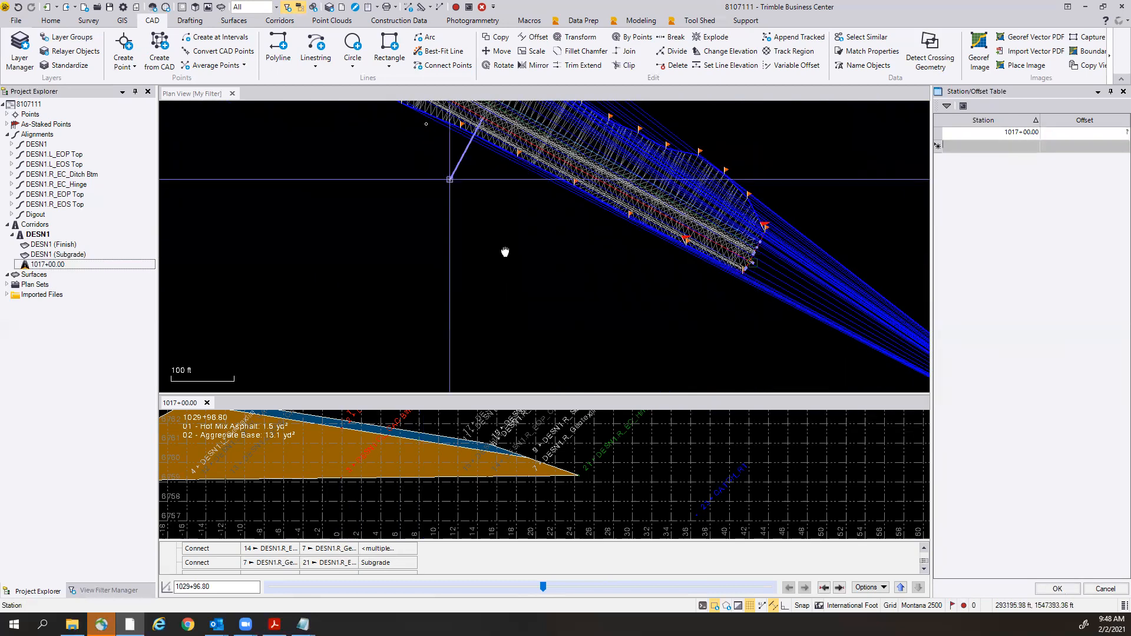
{"action": "middle_click_drag", "start_coordinate": [505, 253], "coordinate": [650, 371]}
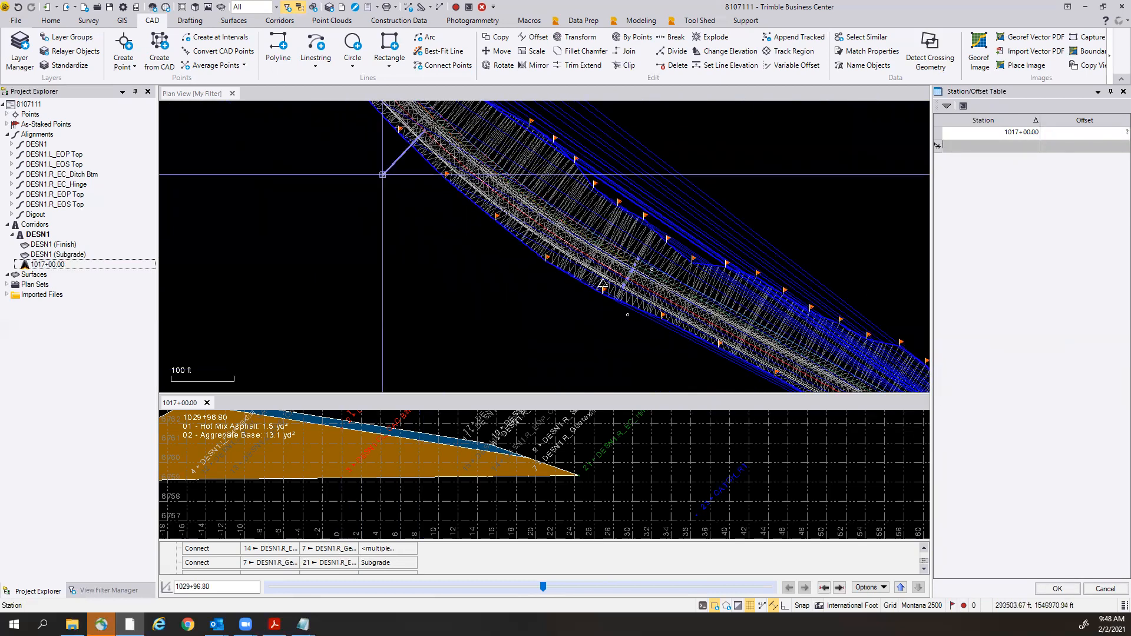
{"action": "middle_click_drag", "start_coordinate": [383, 174], "coordinate": [607, 340]}
{"action": "scroll", "coordinate": [559, 151], "scroll_direction": "up", "scroll_amount": 2}
{"action": "scroll", "coordinate": [559, 151], "scroll_direction": "up", "scroll_amount": 4}
{"action": "scroll", "coordinate": [528, 151], "scroll_direction": "up", "scroll_amount": 3}
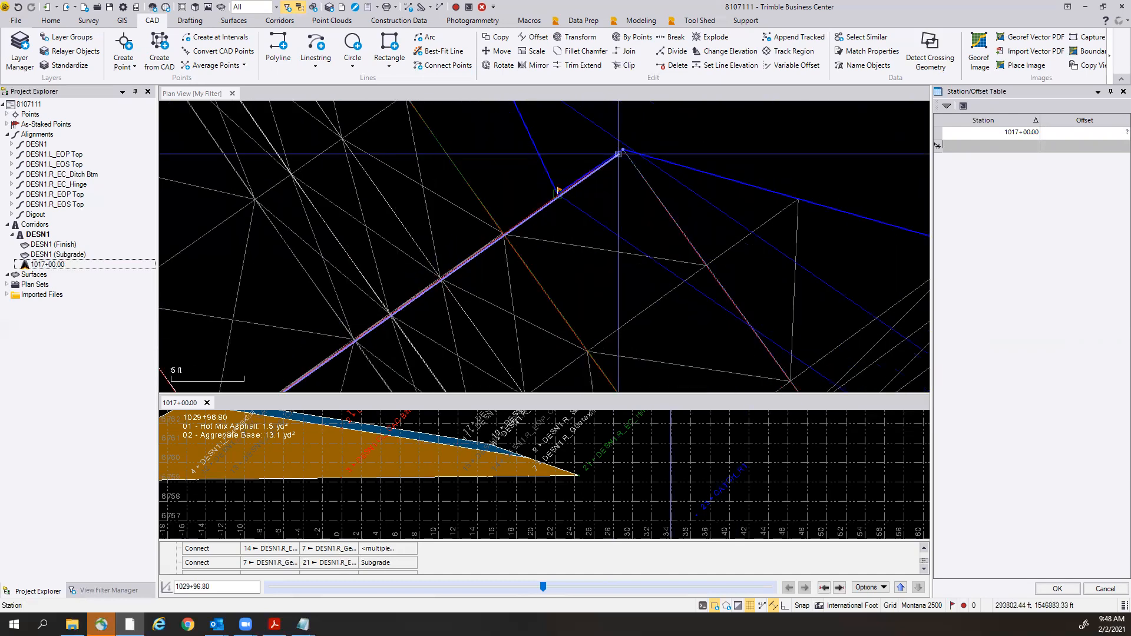
{"action": "scroll", "coordinate": [558, 190], "scroll_direction": "up", "scroll_amount": 4}
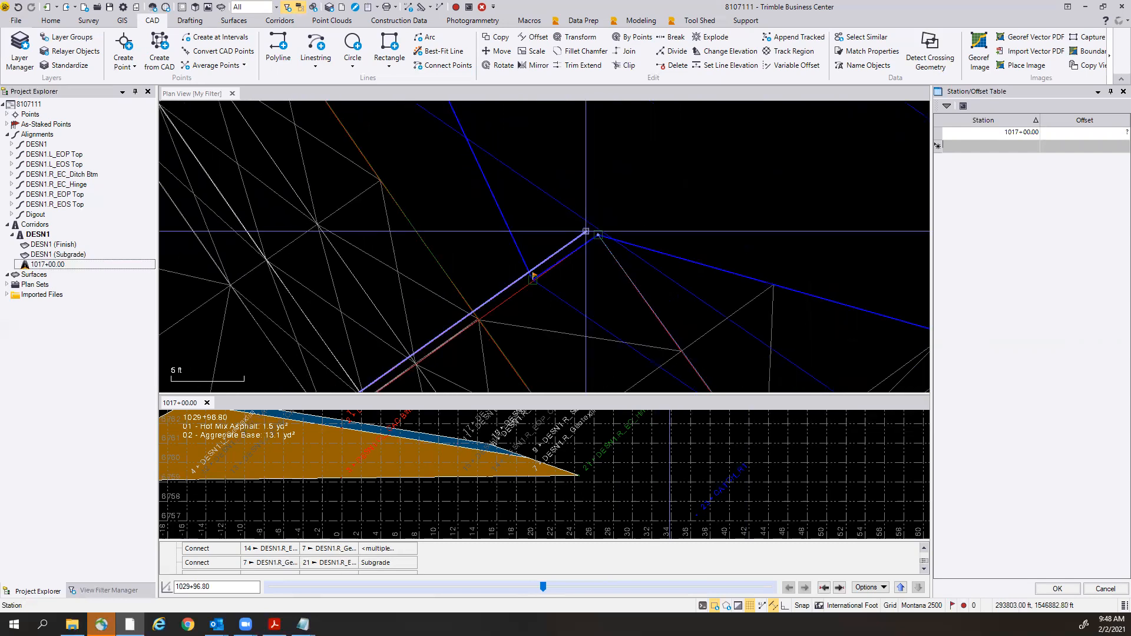
{"action": "scroll", "coordinate": [588, 238], "scroll_direction": "up", "scroll_amount": 1}
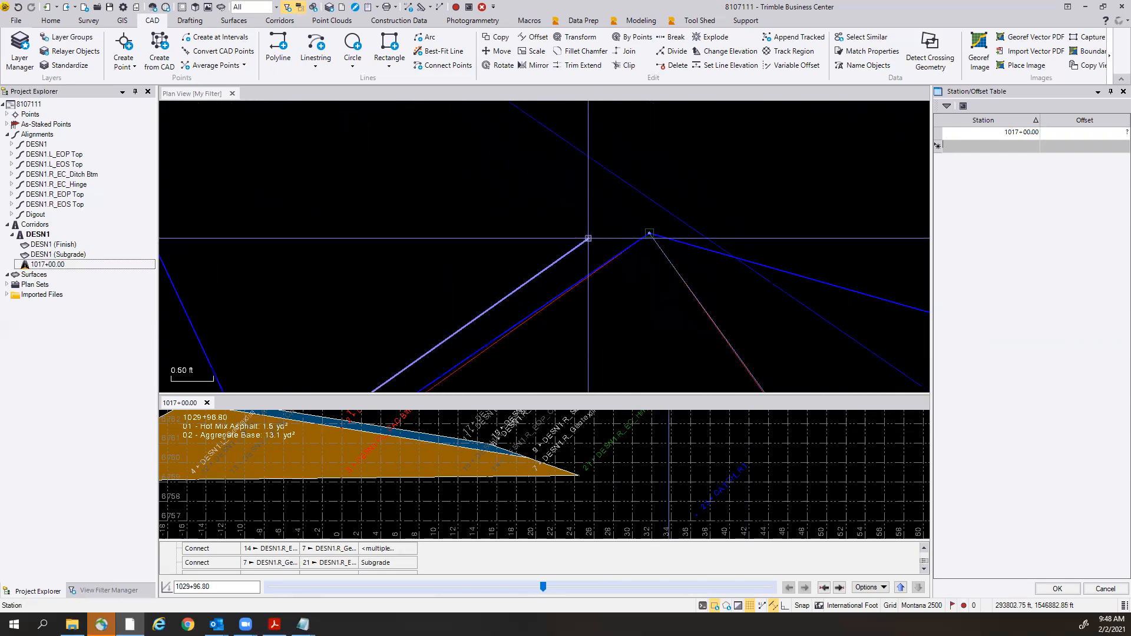
{"action": "left_click", "coordinate": [650, 234]}
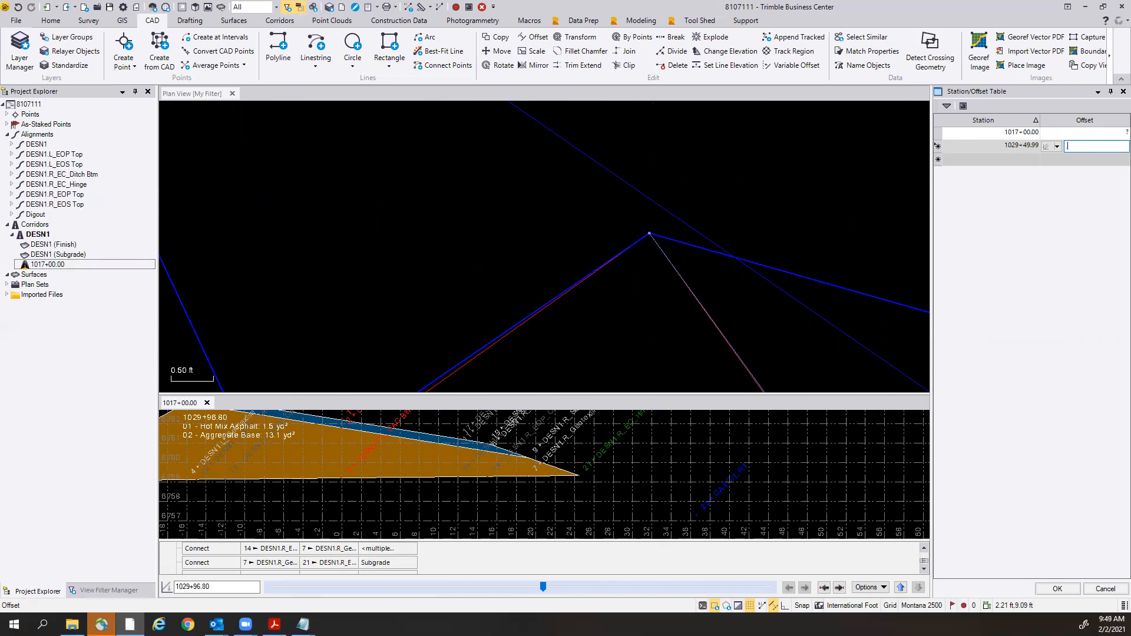
{"action": "type", "text": "01"}
{"action": "scroll", "coordinate": [471, 267], "scroll_direction": "down", "scroll_amount": 2}
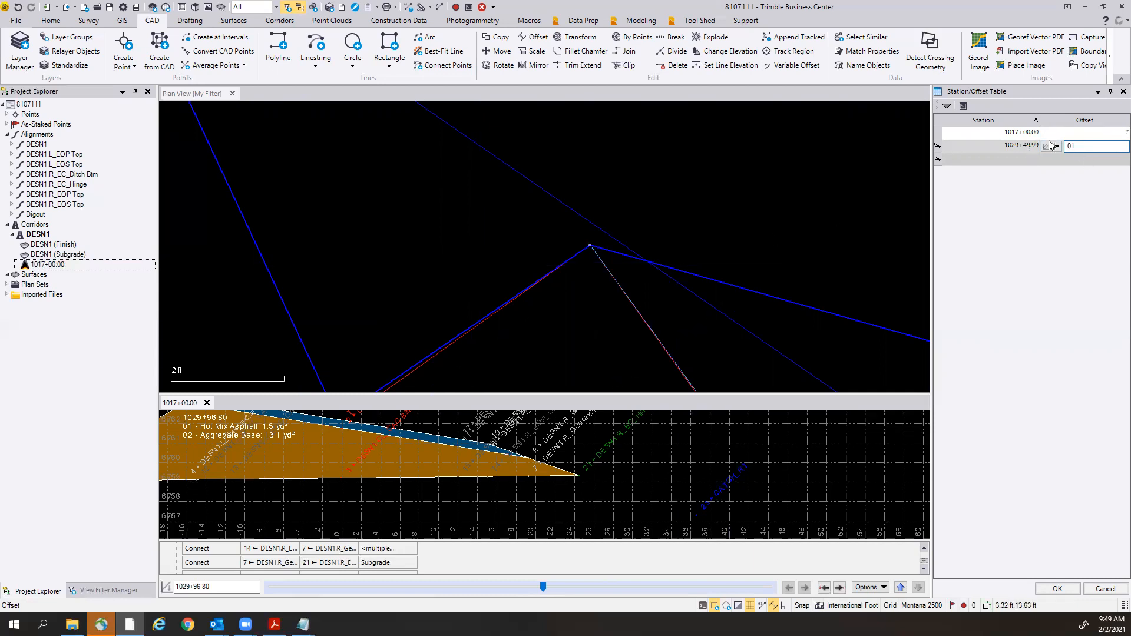
{"action": "scroll", "coordinate": [453, 232], "scroll_direction": "down", "scroll_amount": 1}
{"action": "scroll", "coordinate": [452, 232], "scroll_direction": "down", "scroll_amount": 3}
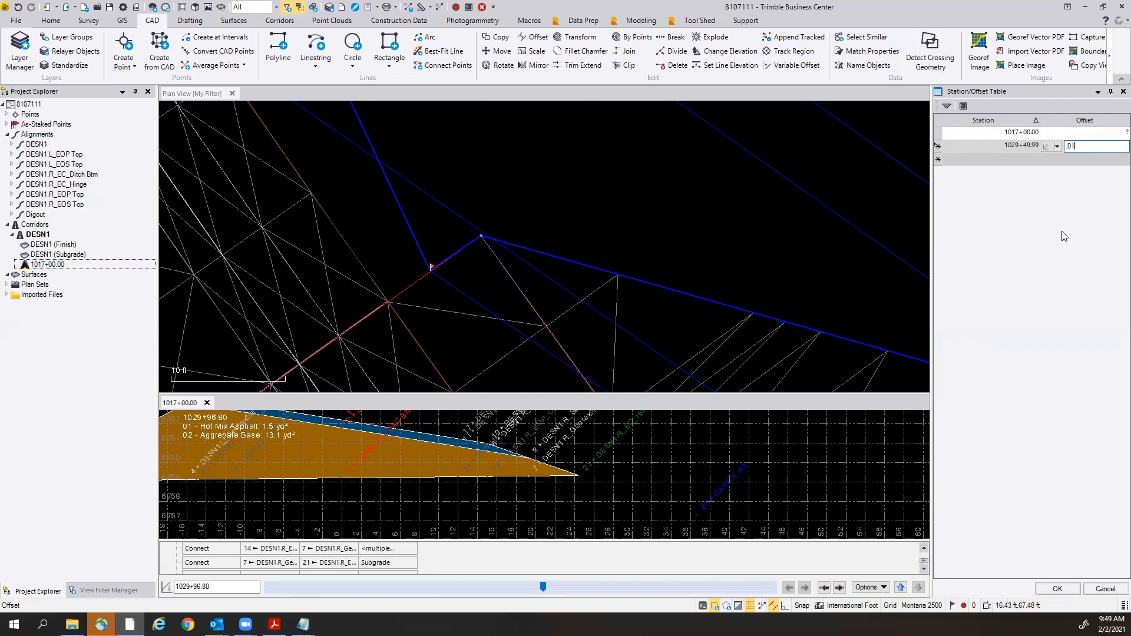
{"action": "left_click", "coordinate": [1054, 593]}
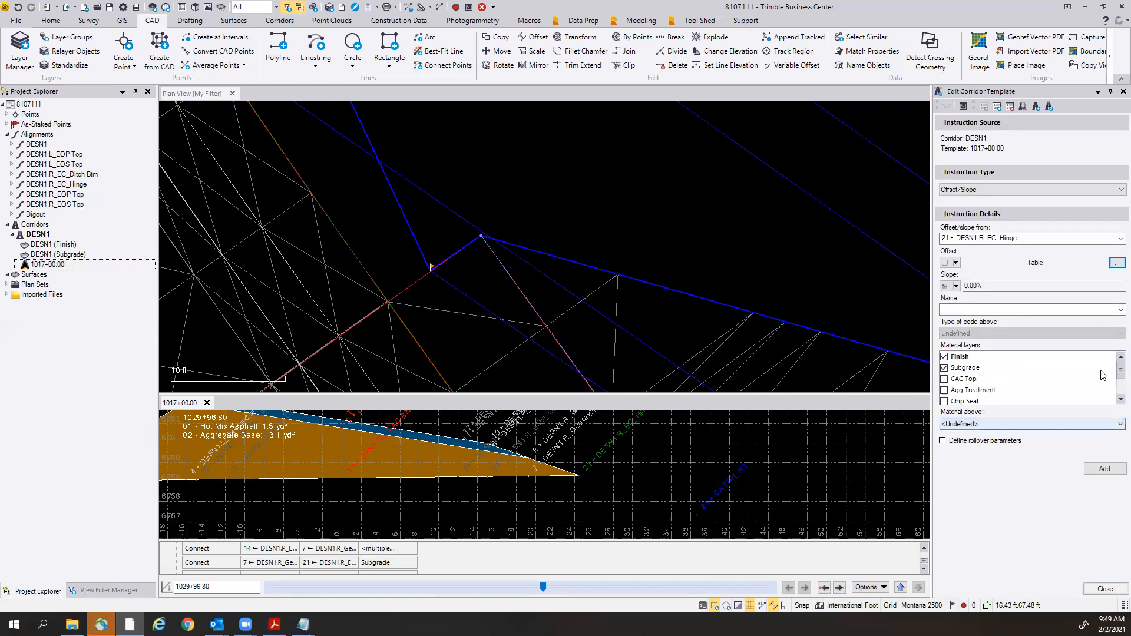
Name the new node FILL_RT, assign the Finish, Subgrade, and Seeding and Mulch layers, and add the instruction to the template.
{"action": "left_click", "coordinate": [1037, 313]}
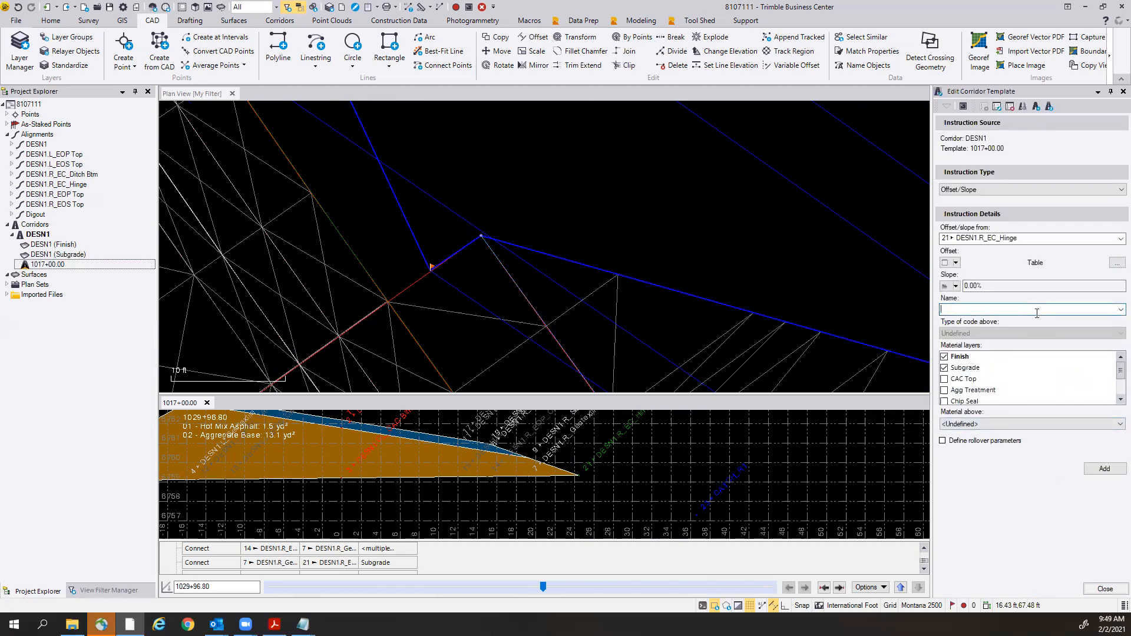
{"action": "type", "text": "FILL_RT"}
{"action": "left_click_drag", "start_coordinate": [1119, 372], "coordinate": [1113, 393]}
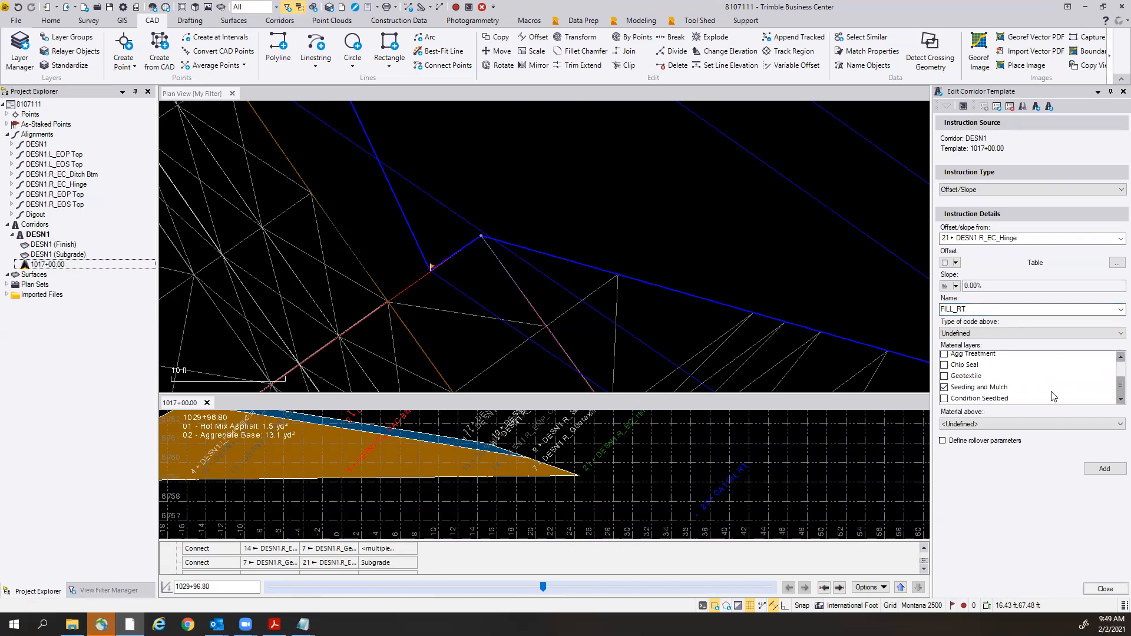
{"action": "left_click", "coordinate": [944, 399]}
{"action": "left_click_drag", "start_coordinate": [1115, 377], "coordinate": [1114, 357]}
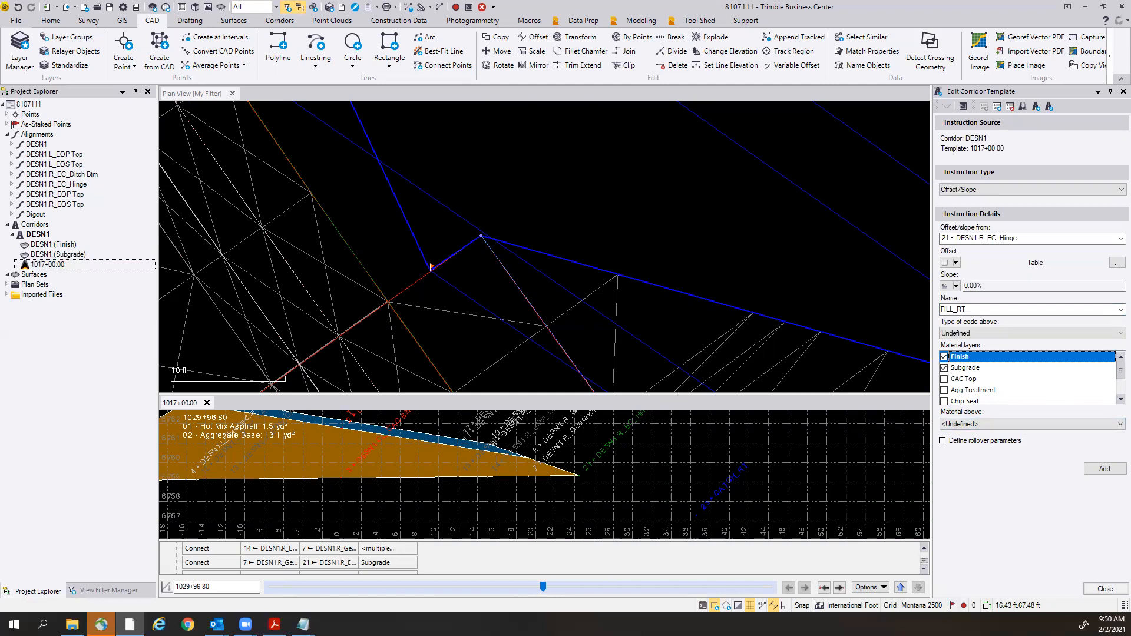
{"action": "left_click", "coordinate": [1105, 469]}
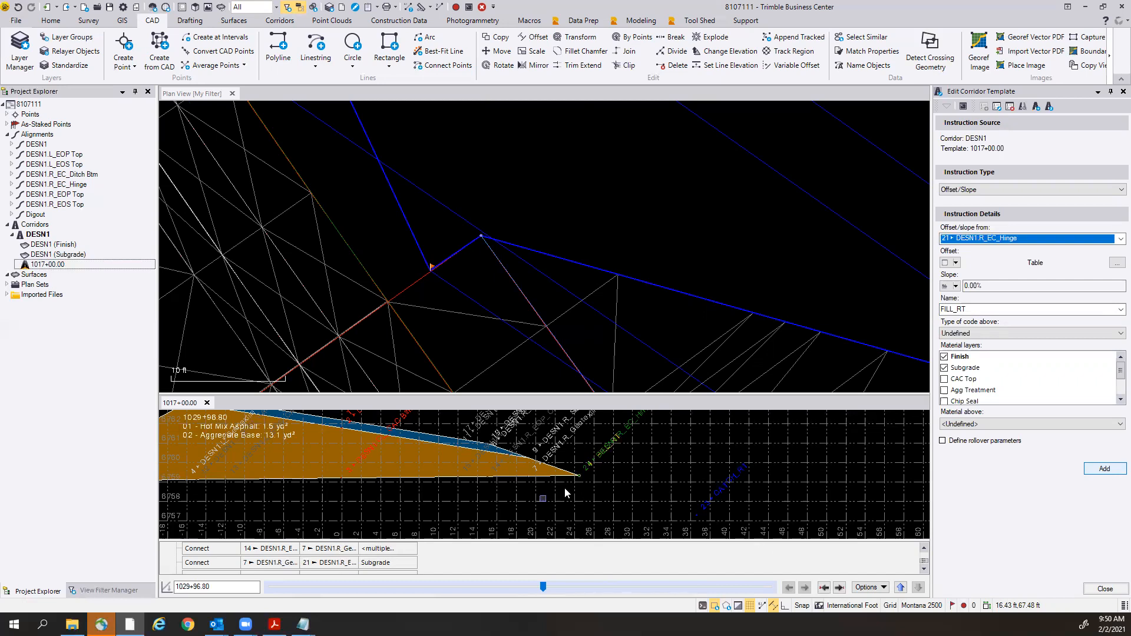
Examine the FILL_RT node beside the right hinge, comparing cross sections before and after station 1029+49.99.
{"action": "left_click", "coordinate": [578, 477]}
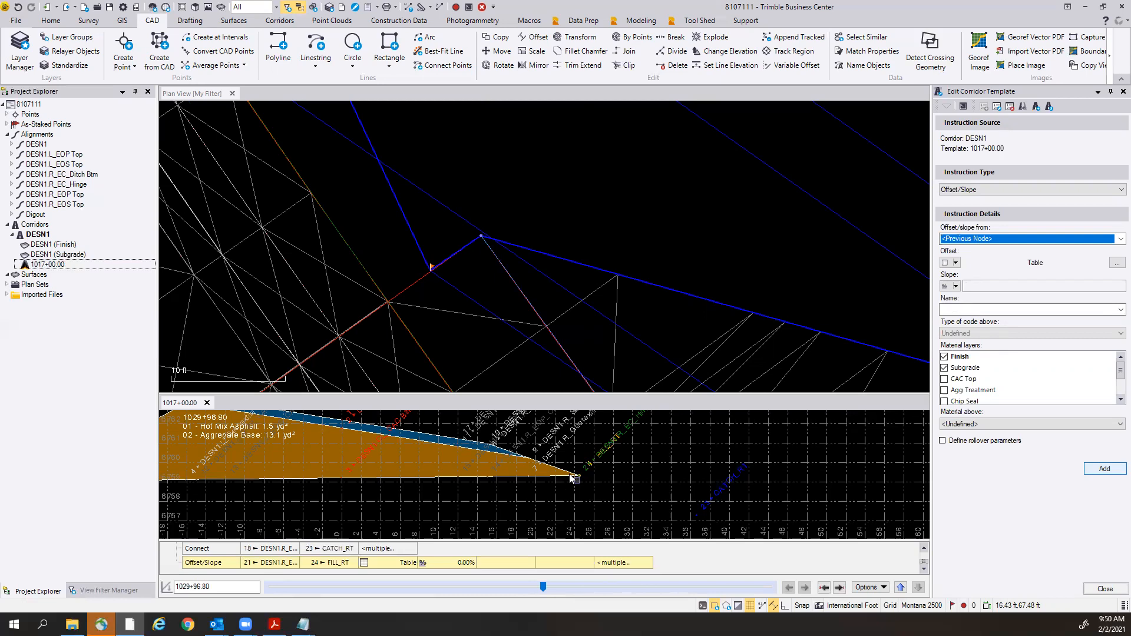
{"action": "scroll", "coordinate": [575, 478], "scroll_direction": "up", "scroll_amount": 2}
{"action": "scroll", "coordinate": [575, 474], "scroll_direction": "up", "scroll_amount": 5}
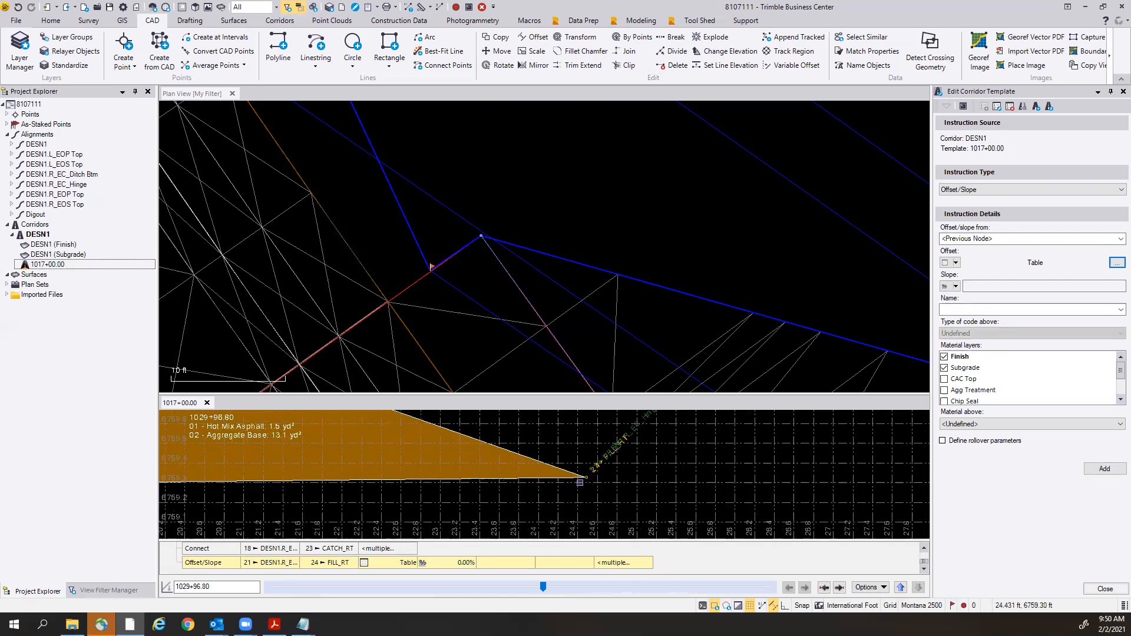
{"action": "scroll", "coordinate": [591, 479], "scroll_direction": "up", "scroll_amount": 3}
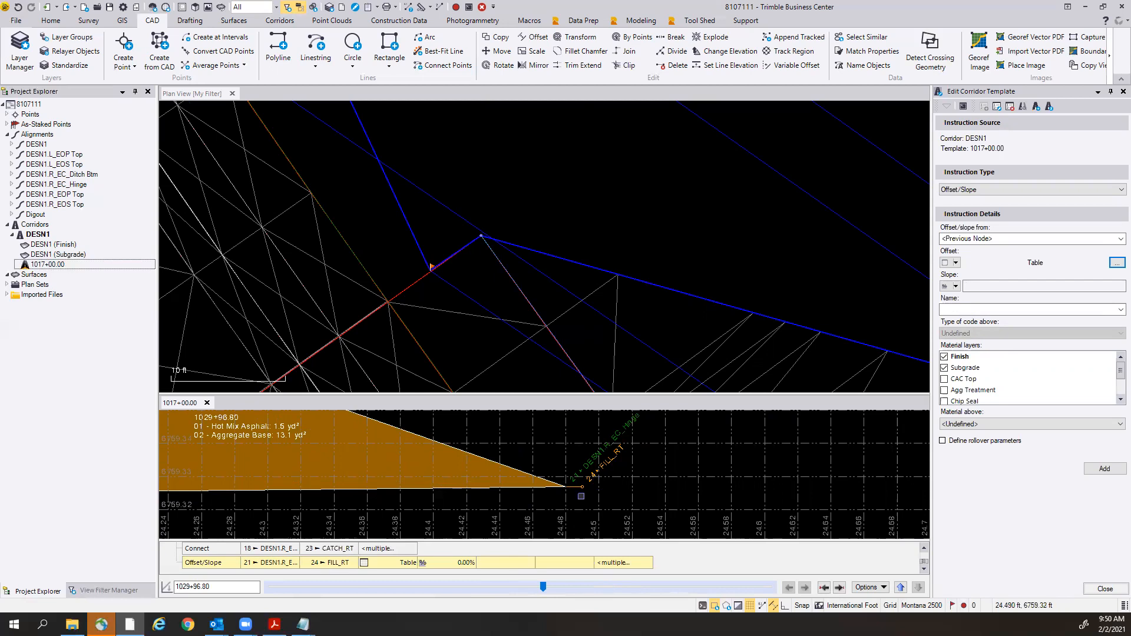
{"action": "left_click_drag", "start_coordinate": [543, 590], "coordinate": [529, 592]}
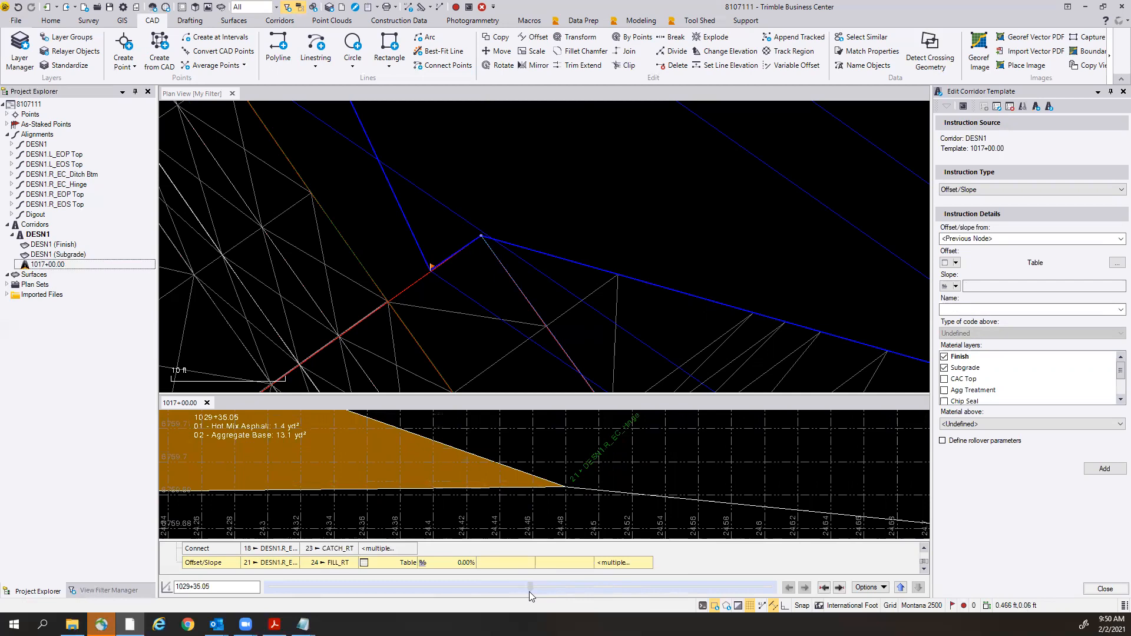
{"action": "left_click_drag", "start_coordinate": [528, 591], "coordinate": [541, 586]}
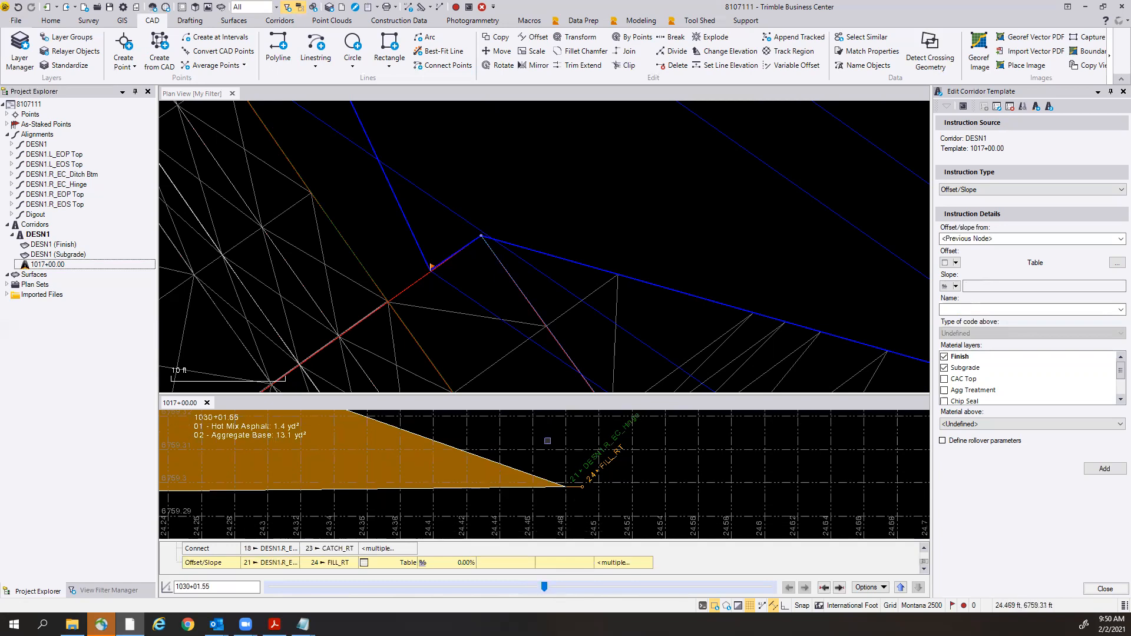
Inspect the gap between the right hinge and FILL_RT at station 1030+01.55, and their position relative to CATCH_RT.
{"action": "scroll", "coordinate": [548, 441], "scroll_direction": "down", "scroll_amount": 1}
{"action": "scroll", "coordinate": [548, 441], "scroll_direction": "down", "scroll_amount": 2}
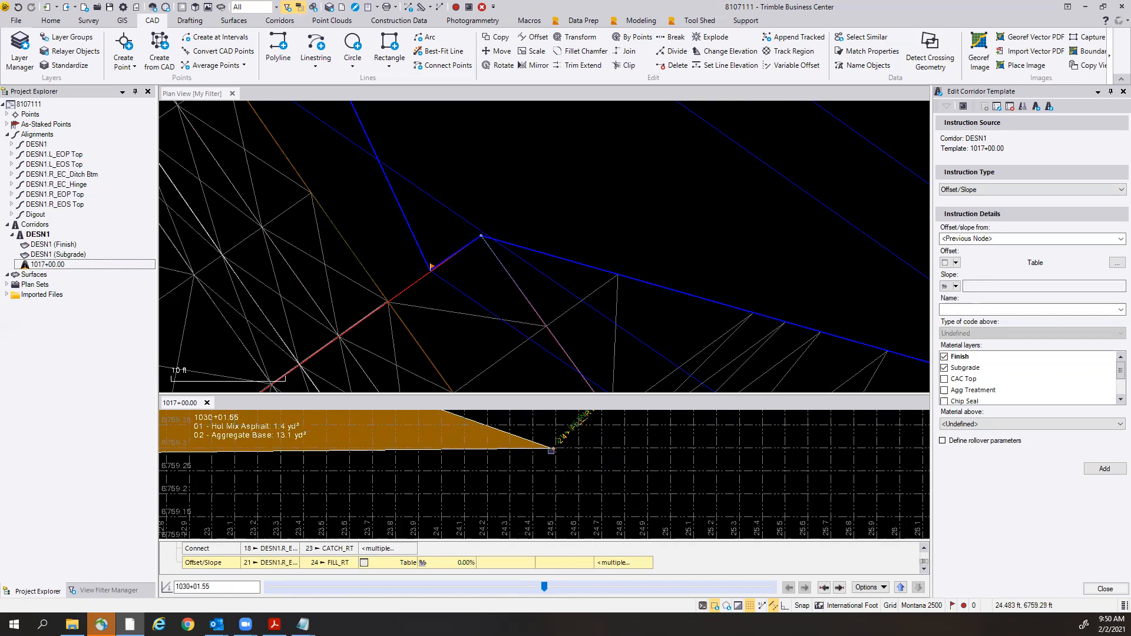
{"action": "scroll", "coordinate": [548, 448], "scroll_direction": "up", "scroll_amount": 4}
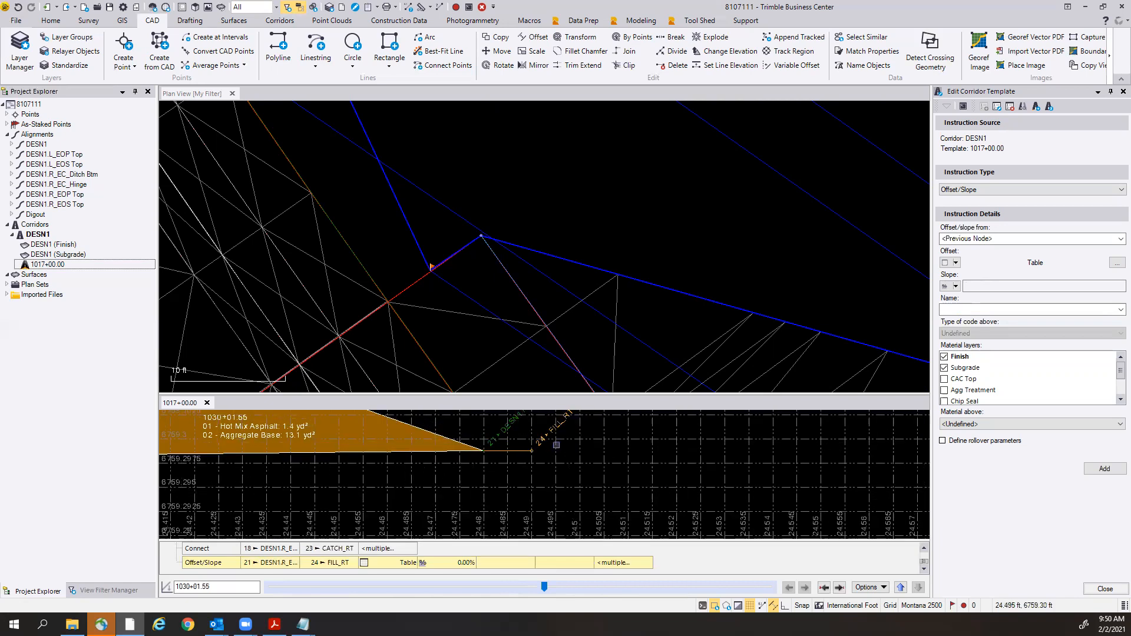
{"action": "middle_click_drag", "start_coordinate": [486, 451], "coordinate": [585, 511]}
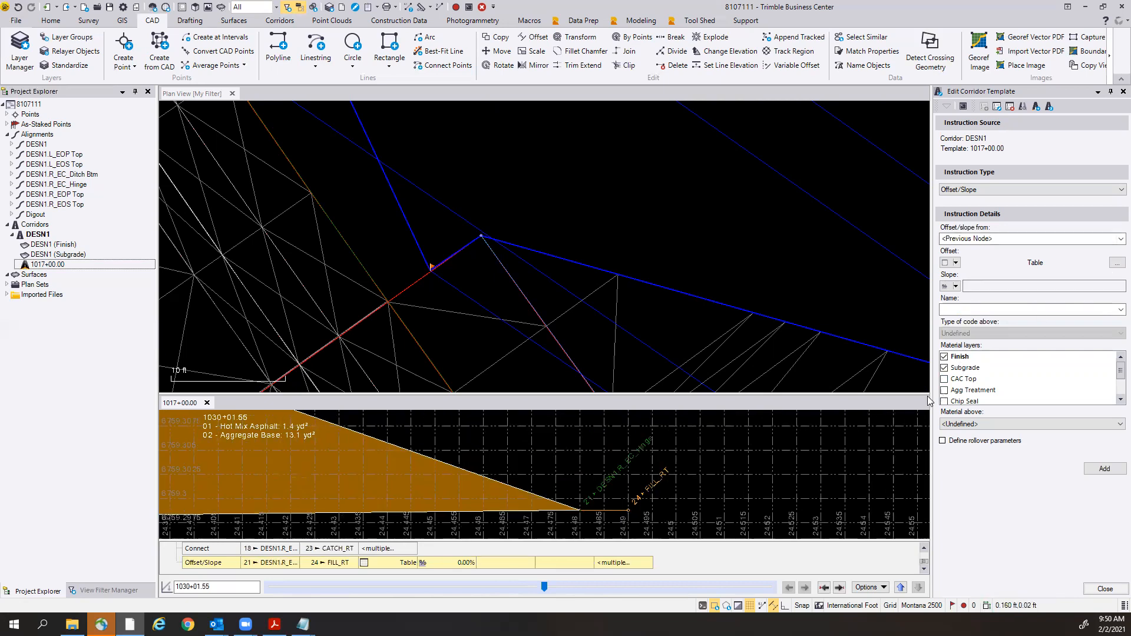
{"action": "scroll", "coordinate": [586, 473], "scroll_direction": "down", "scroll_amount": 1}
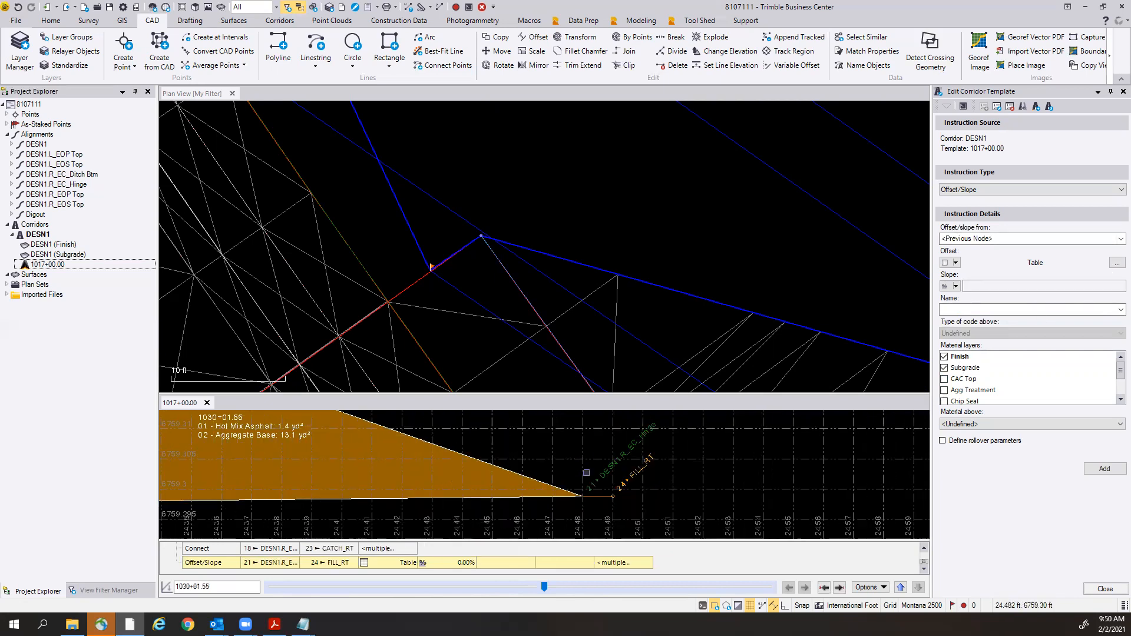
{"action": "scroll", "coordinate": [586, 472], "scroll_direction": "down", "scroll_amount": 5}
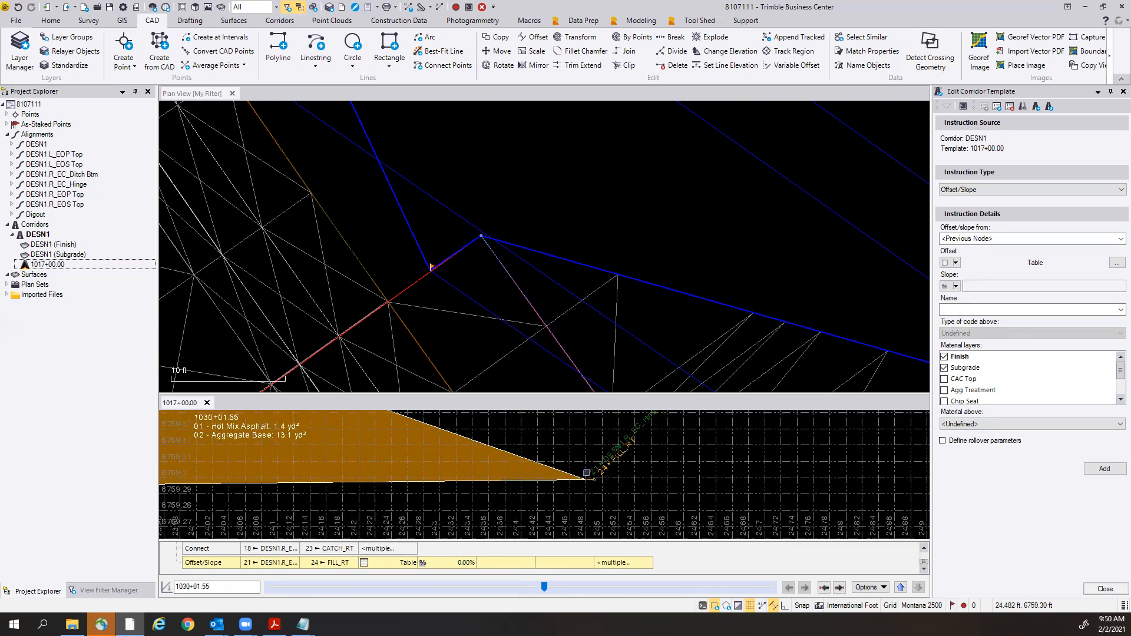
{"action": "scroll", "coordinate": [586, 473], "scroll_direction": "down", "scroll_amount": 6}
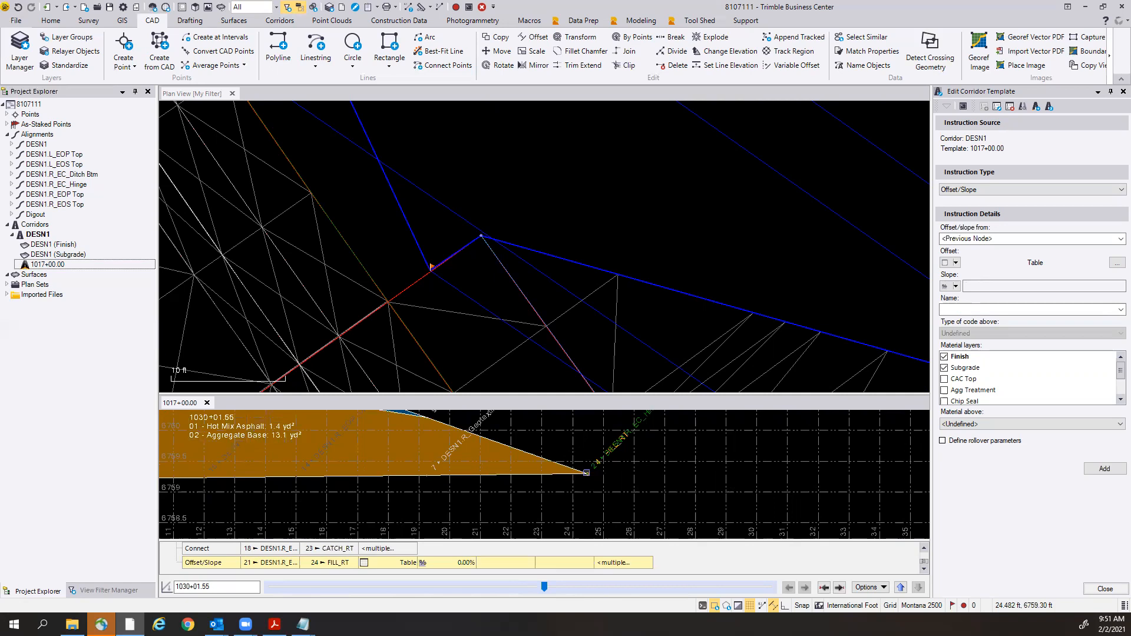
{"action": "scroll", "coordinate": [587, 473], "scroll_direction": "up", "scroll_amount": 10}
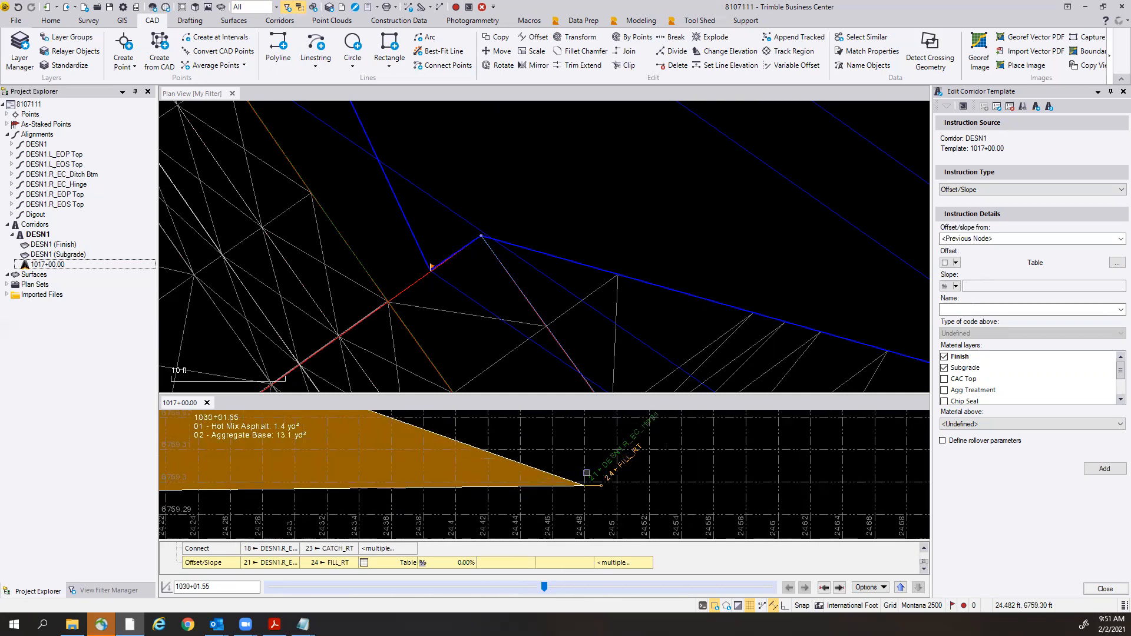
{"action": "scroll", "coordinate": [546, 507], "scroll_direction": "down", "scroll_amount": 1}
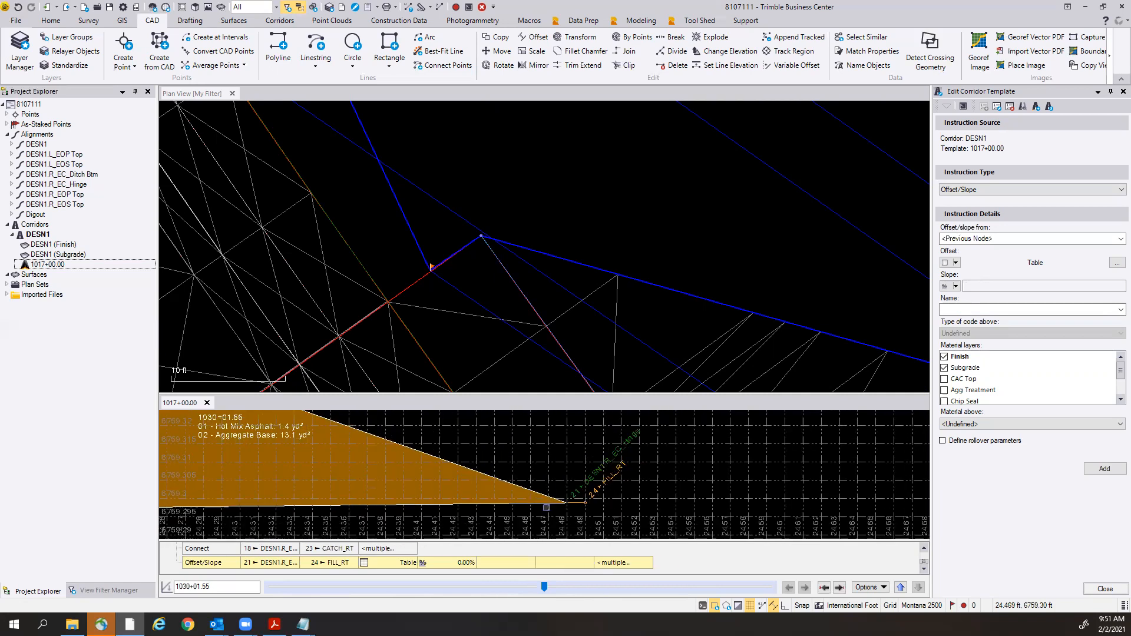
{"action": "scroll", "coordinate": [546, 507], "scroll_direction": "down", "scroll_amount": 10}
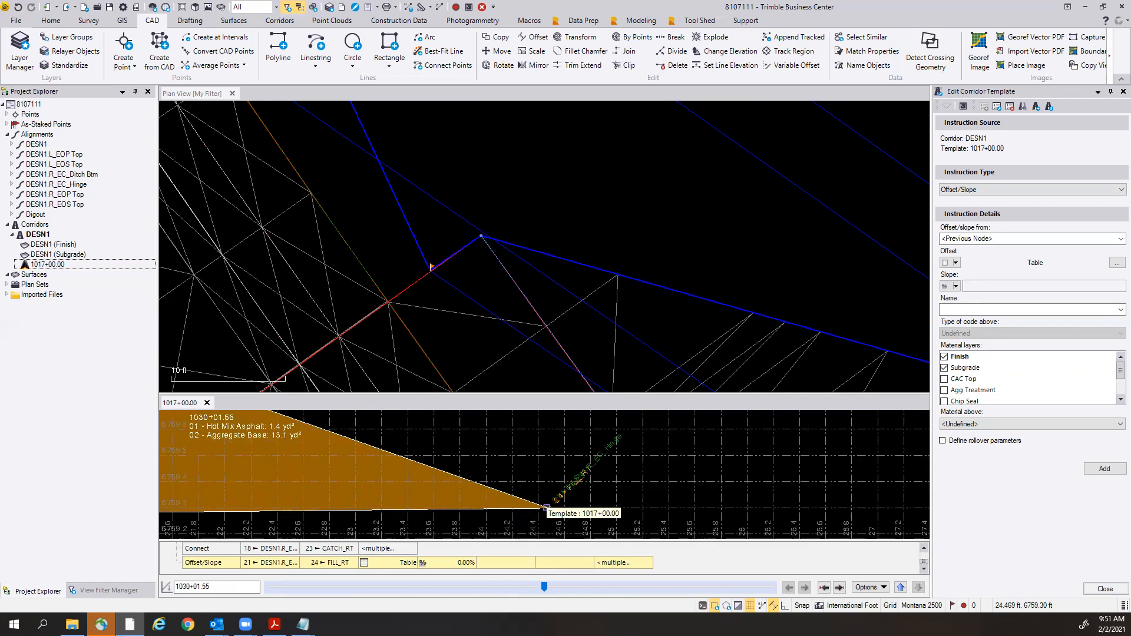
{"action": "scroll", "coordinate": [546, 508], "scroll_direction": "down", "scroll_amount": 2}
{"action": "middle_click_drag", "start_coordinate": [640, 515], "coordinate": [628, 464]}
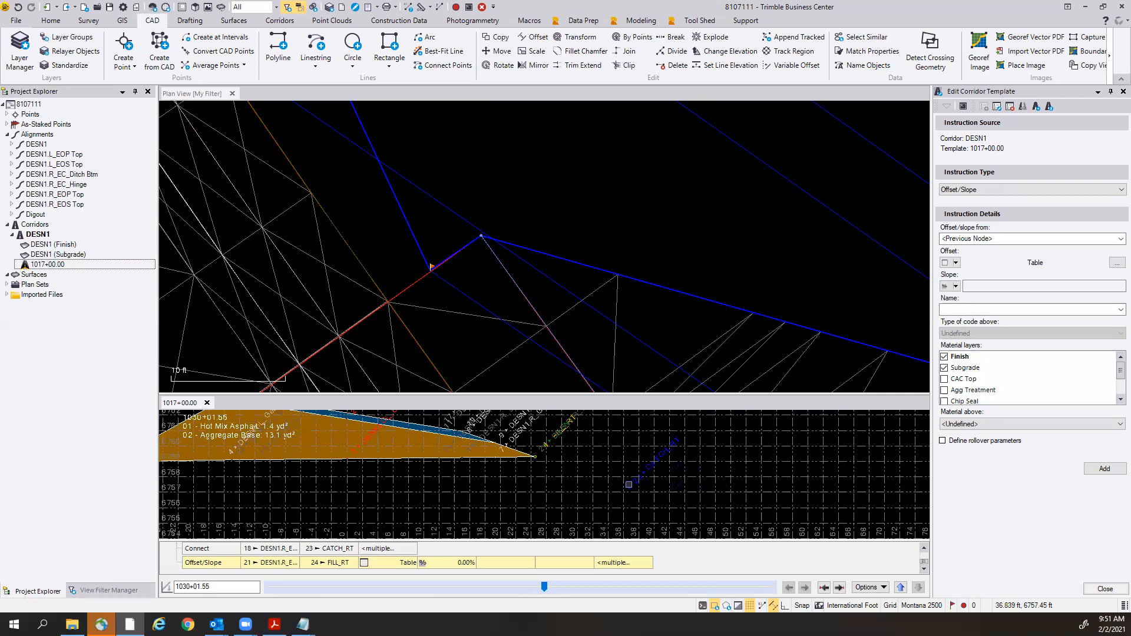
{"action": "scroll", "coordinate": [628, 484], "scroll_direction": "up", "scroll_amount": 5}
{"action": "scroll", "coordinate": [629, 484], "scroll_direction": "down", "scroll_amount": 6}
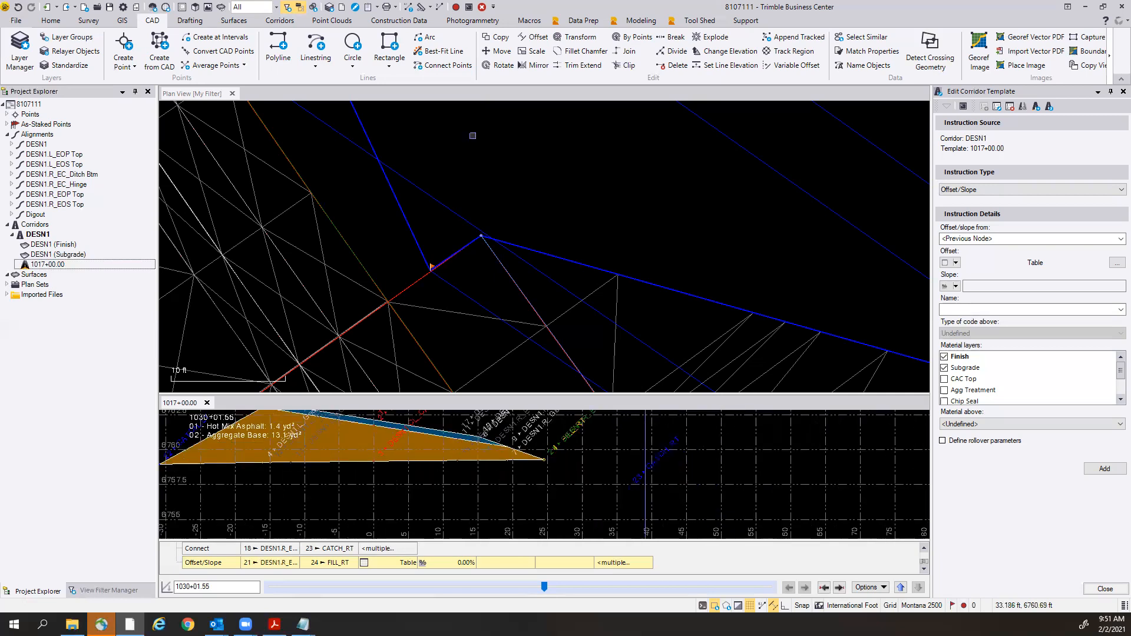
Start a Connect instruction in the template with FILL_RT as its from node.
{"action": "scroll", "coordinate": [556, 195], "scroll_direction": "down", "scroll_amount": 8}
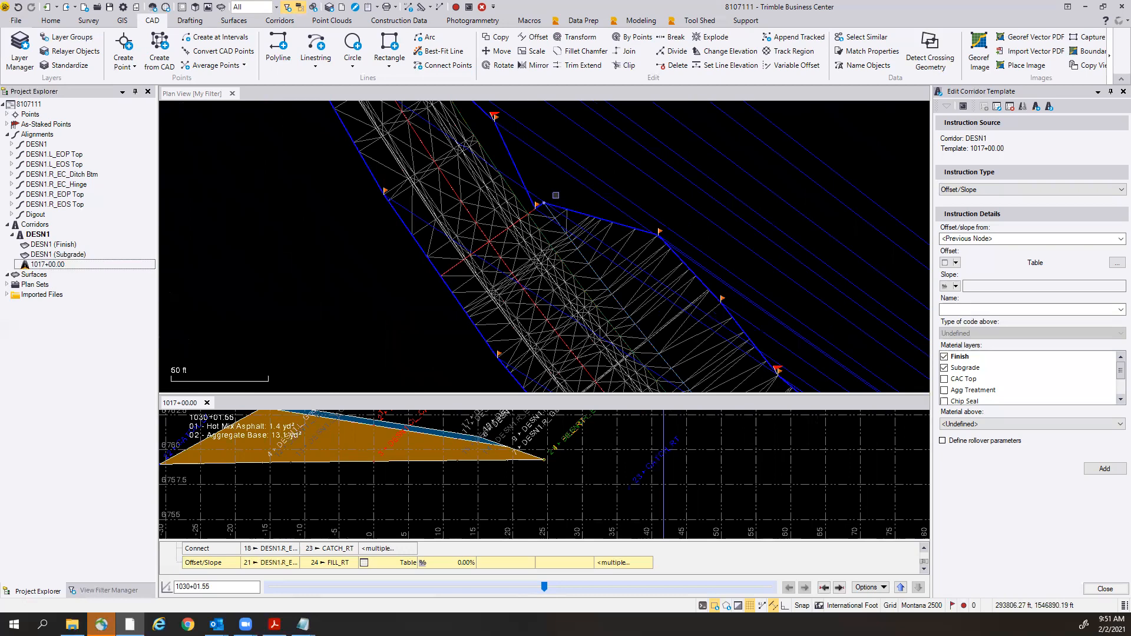
{"action": "scroll", "coordinate": [556, 195], "scroll_direction": "down", "scroll_amount": 3}
{"action": "middle_click_drag", "start_coordinate": [460, 157], "coordinate": [497, 256]}
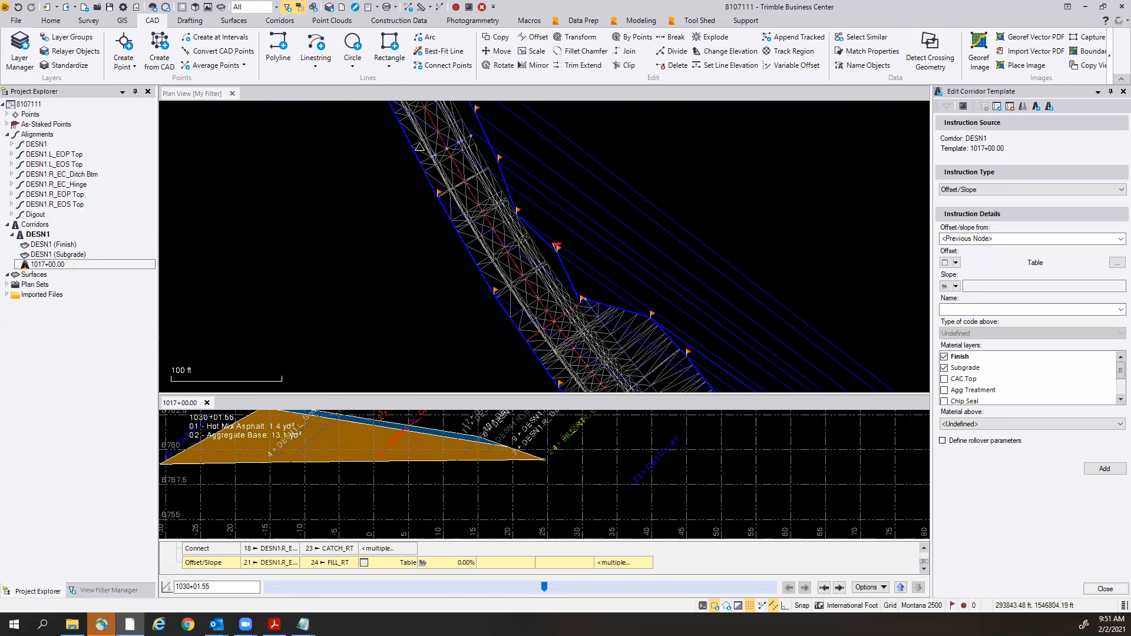
{"action": "middle_click_drag", "start_coordinate": [492, 210], "coordinate": [513, 246]}
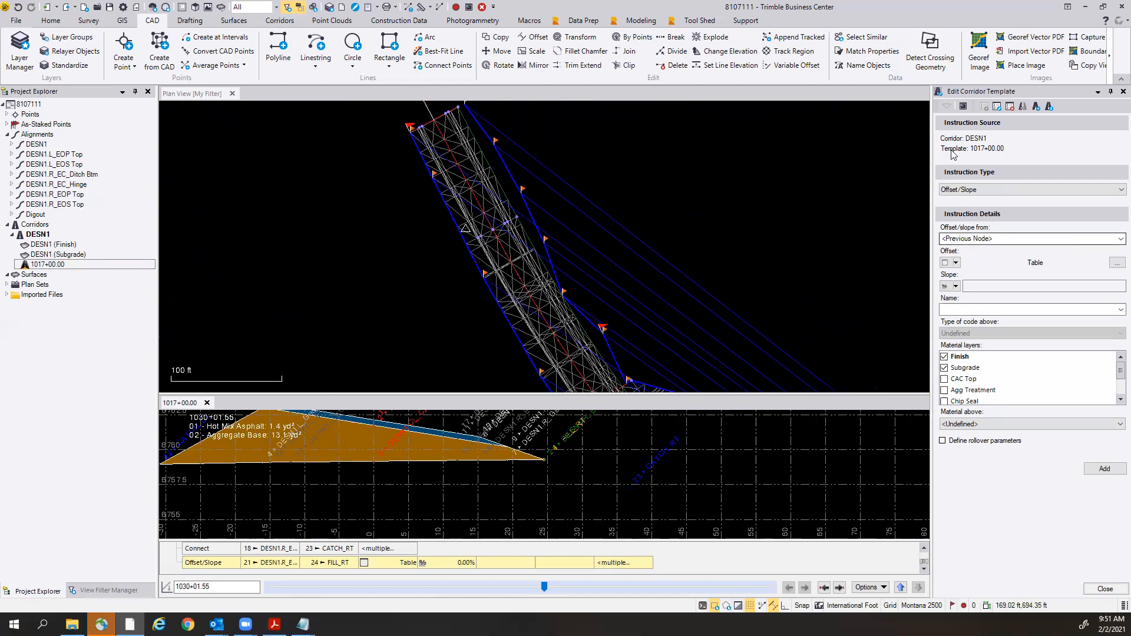
{"action": "left_click", "coordinate": [985, 188]}
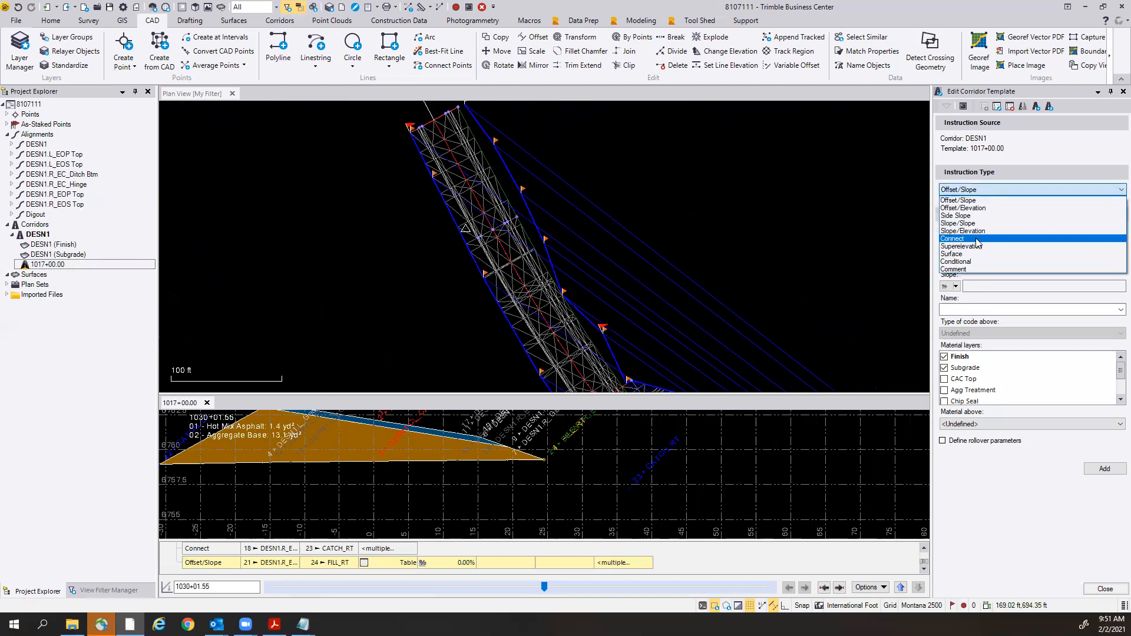
{"action": "left_click", "coordinate": [979, 239]}
{"action": "left_click", "coordinate": [981, 239]}
{"action": "scroll", "coordinate": [995, 297], "scroll_direction": "down", "scroll_amount": 5}
{"action": "left_click", "coordinate": [986, 308]}
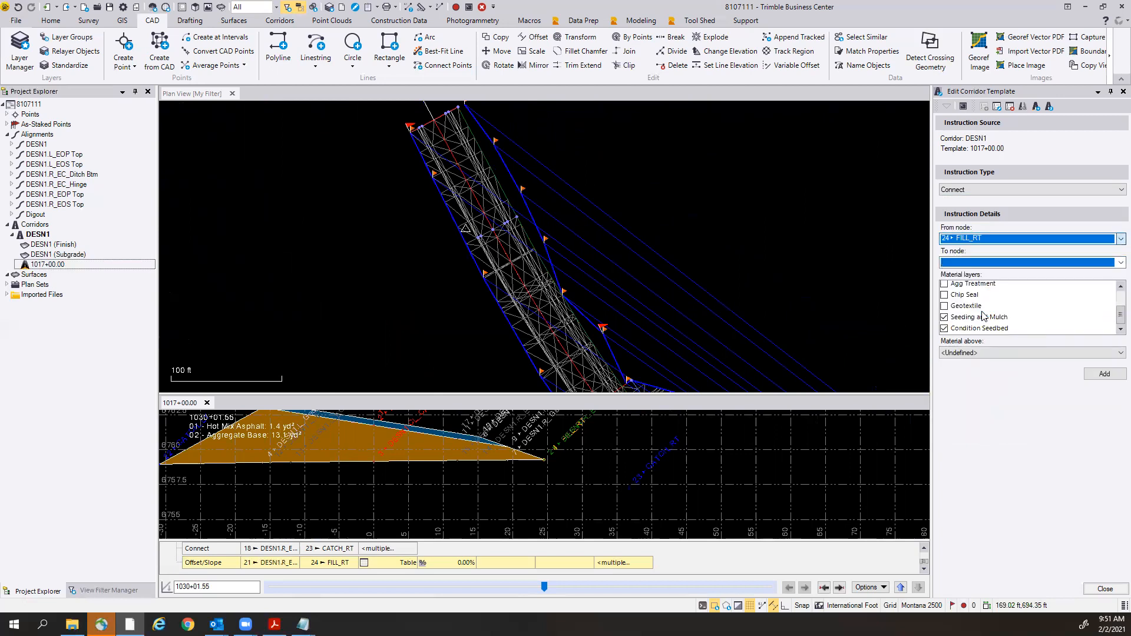
Set CATCH_RT as the end node and add the instruction with the Finish, Subgrade, Seeding and Mulch, and Condition Seedbed layers.
{"action": "left_click", "coordinate": [988, 262]}
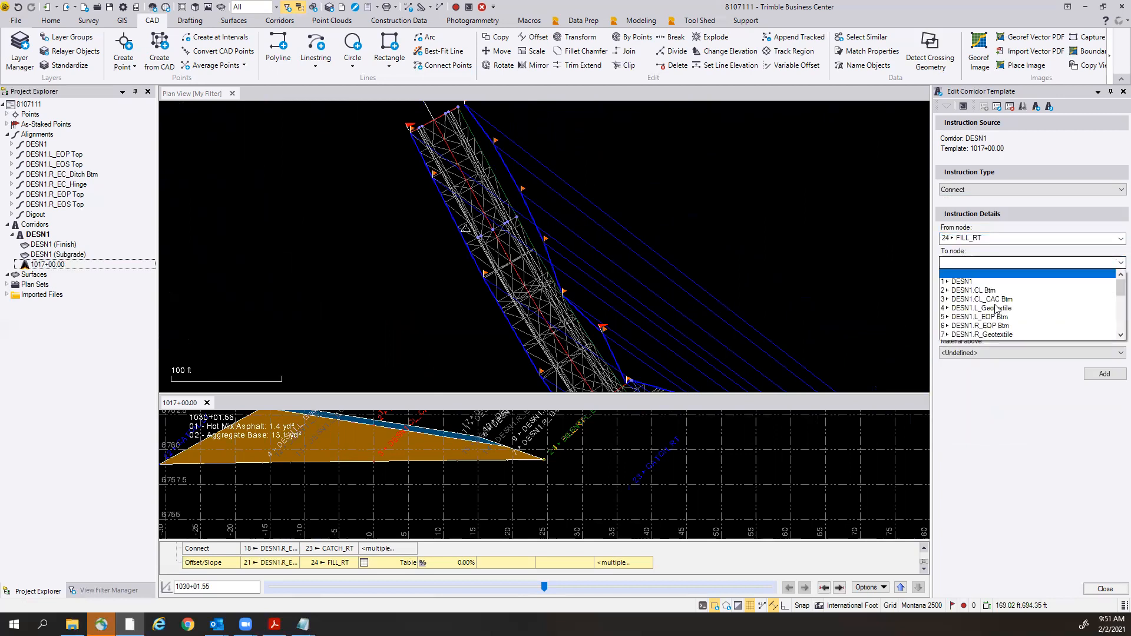
{"action": "scroll", "coordinate": [995, 309], "scroll_direction": "down", "scroll_amount": 5}
{"action": "left_click", "coordinate": [1005, 326]}
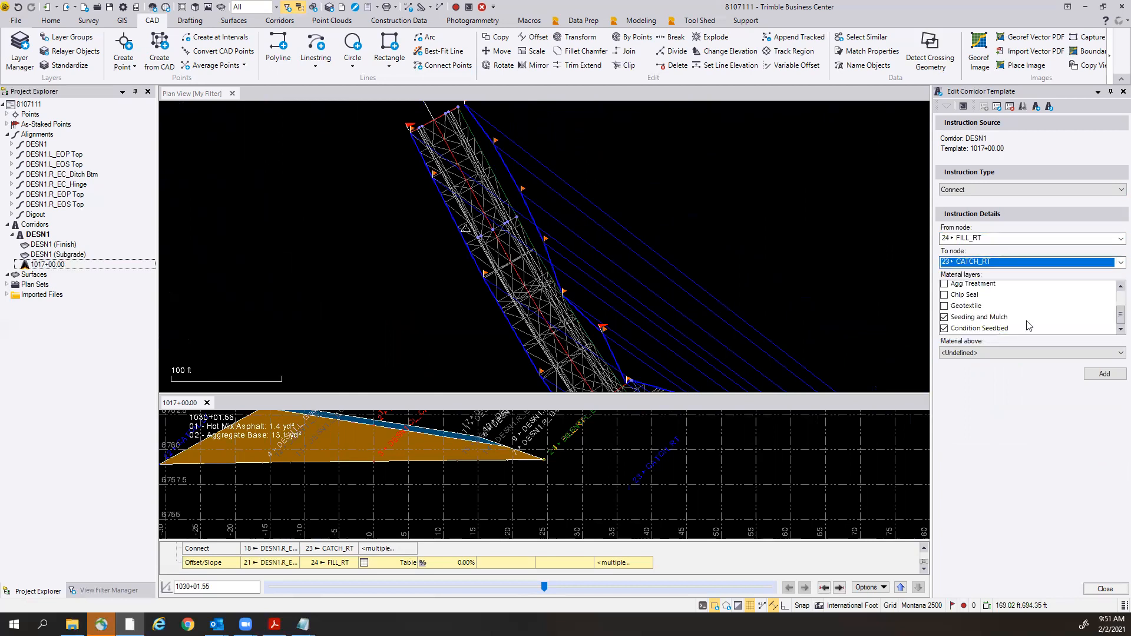
{"action": "left_click_drag", "start_coordinate": [1120, 315], "coordinate": [1113, 299]}
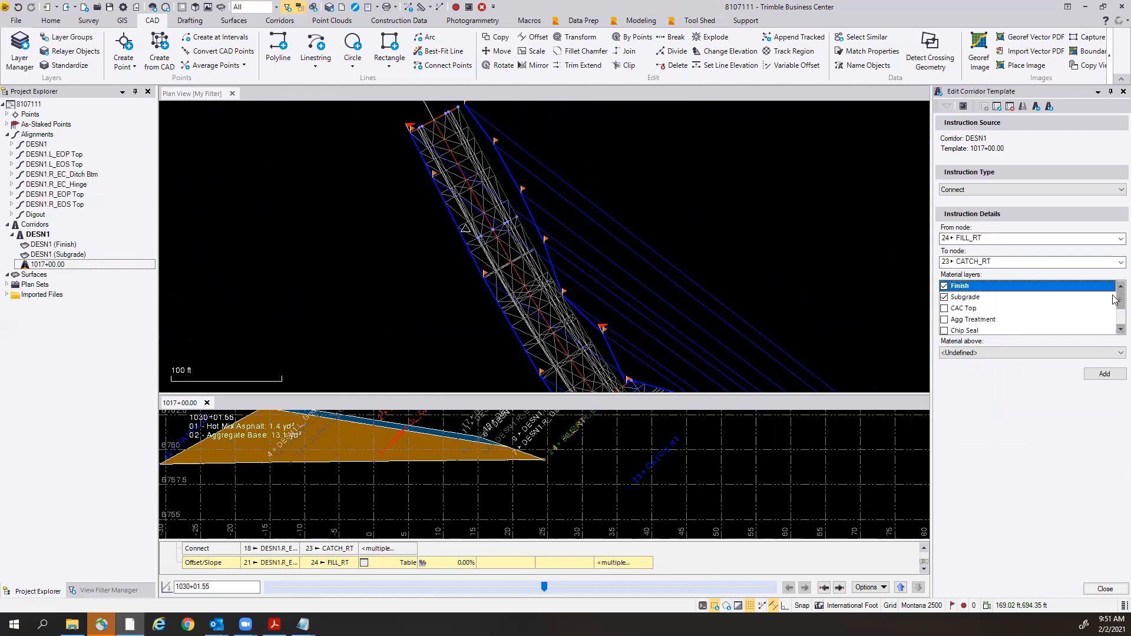
{"action": "scroll", "coordinate": [1114, 334], "scroll_direction": "down", "scroll_amount": 1}
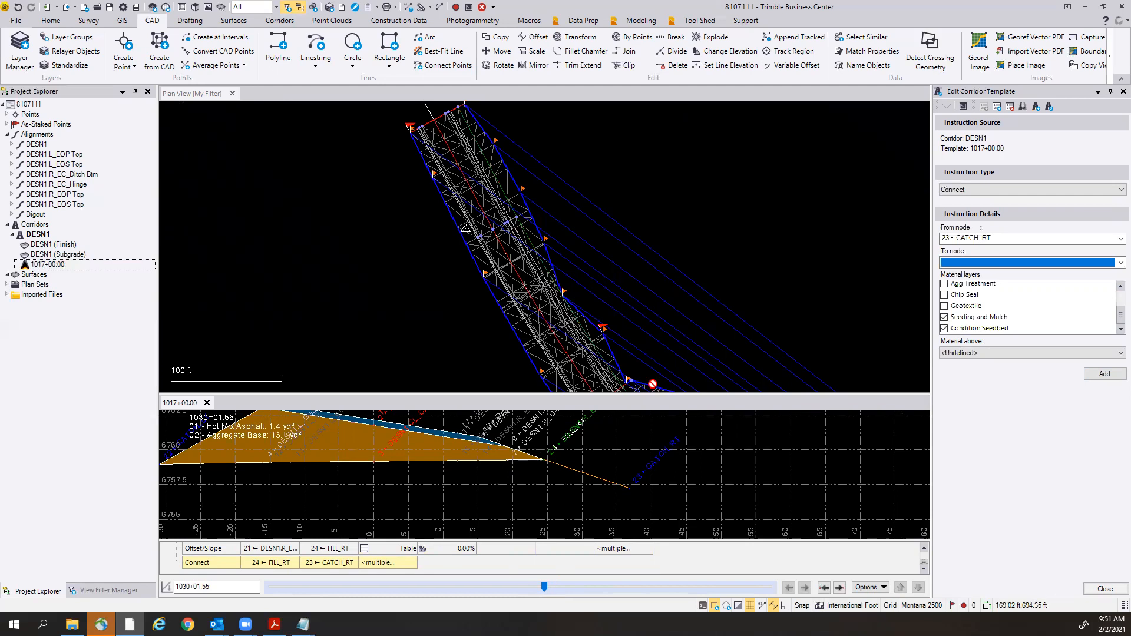
Enlarge the cross-section view, review sections from the corridor's start to station 1024+76.66, and close the template editor.
{"action": "left_click_drag", "start_coordinate": [681, 398], "coordinate": [672, 174]}
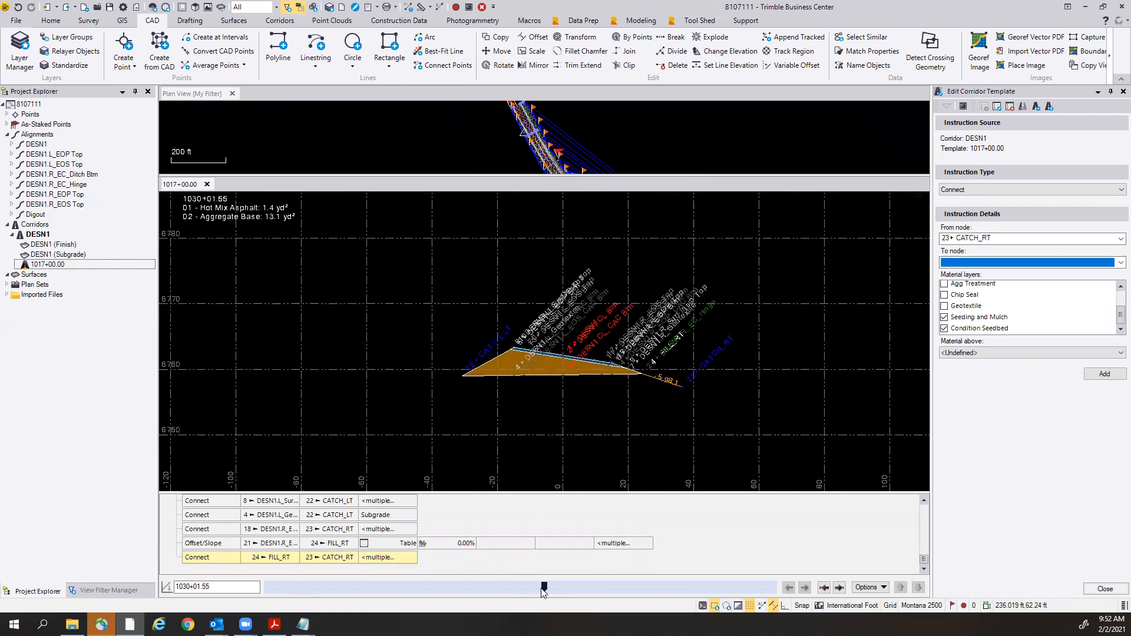
{"action": "left_click", "coordinate": [272, 588]}
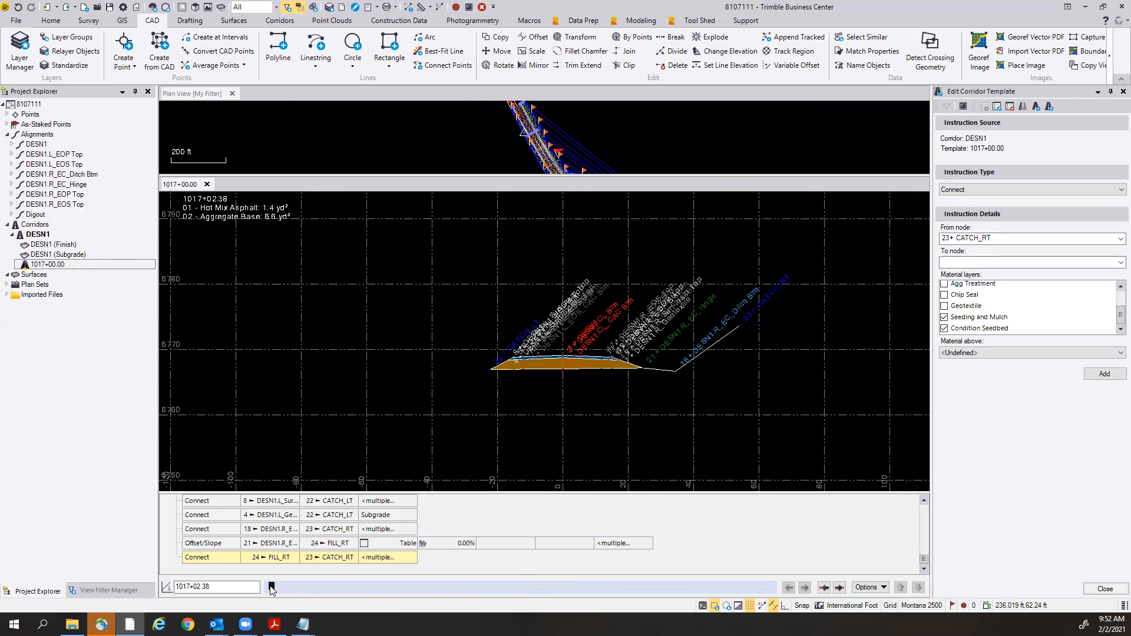
{"action": "left_click_drag", "start_coordinate": [272, 588], "coordinate": [435, 588]}
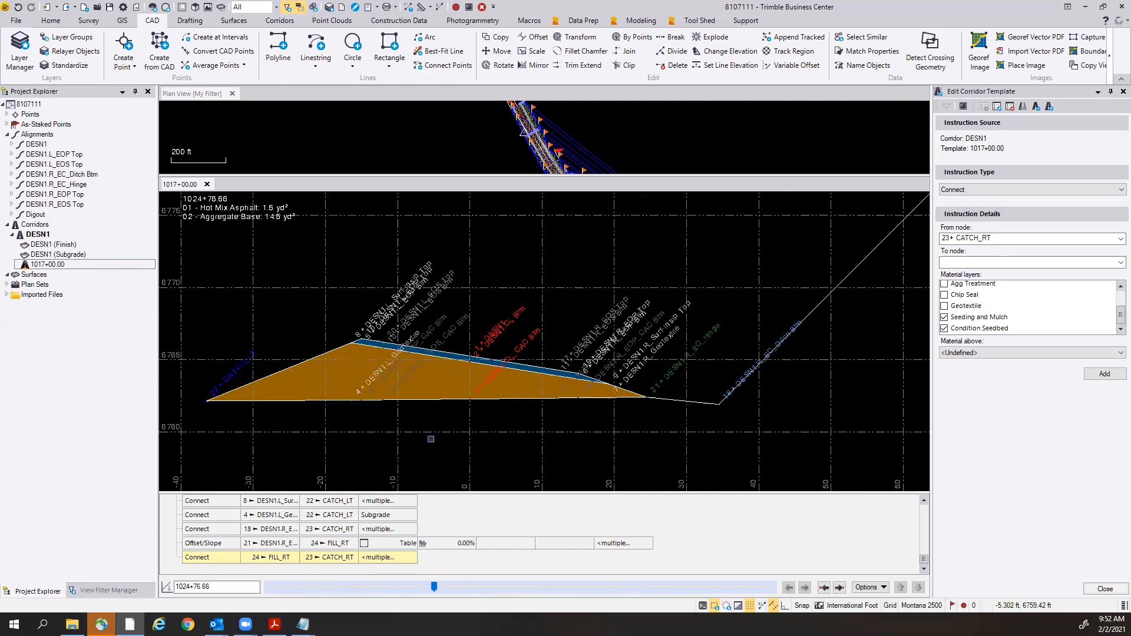
{"action": "scroll", "coordinate": [431, 439], "scroll_direction": "down", "scroll_amount": 2}
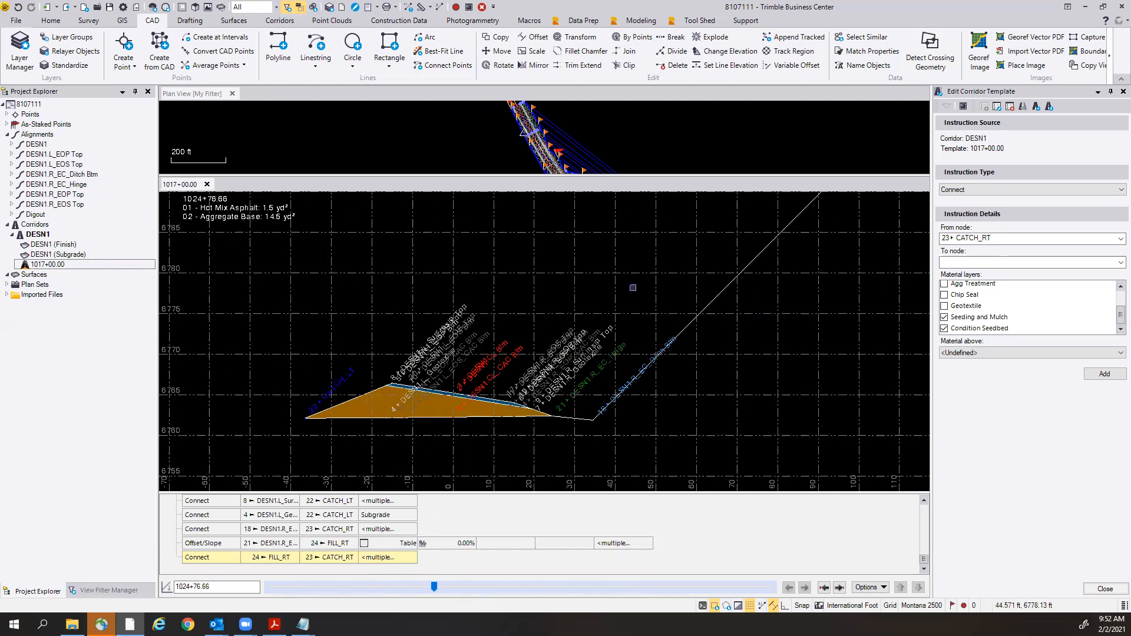
{"action": "scroll", "coordinate": [633, 287], "scroll_direction": "down", "scroll_amount": 2}
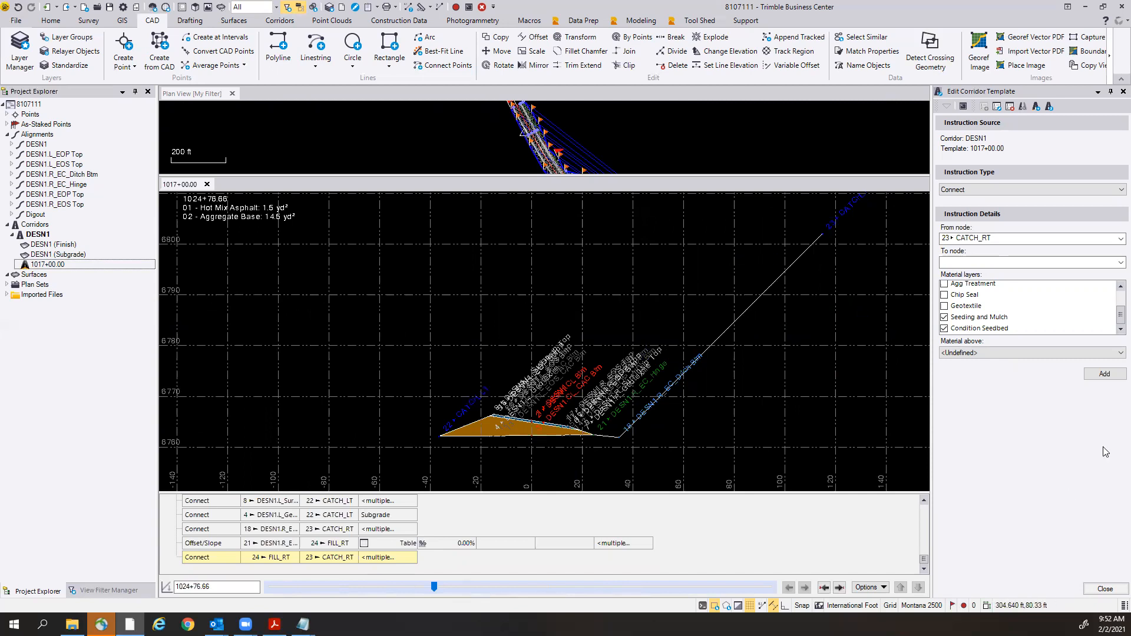
{"action": "left_click", "coordinate": [1105, 590]}
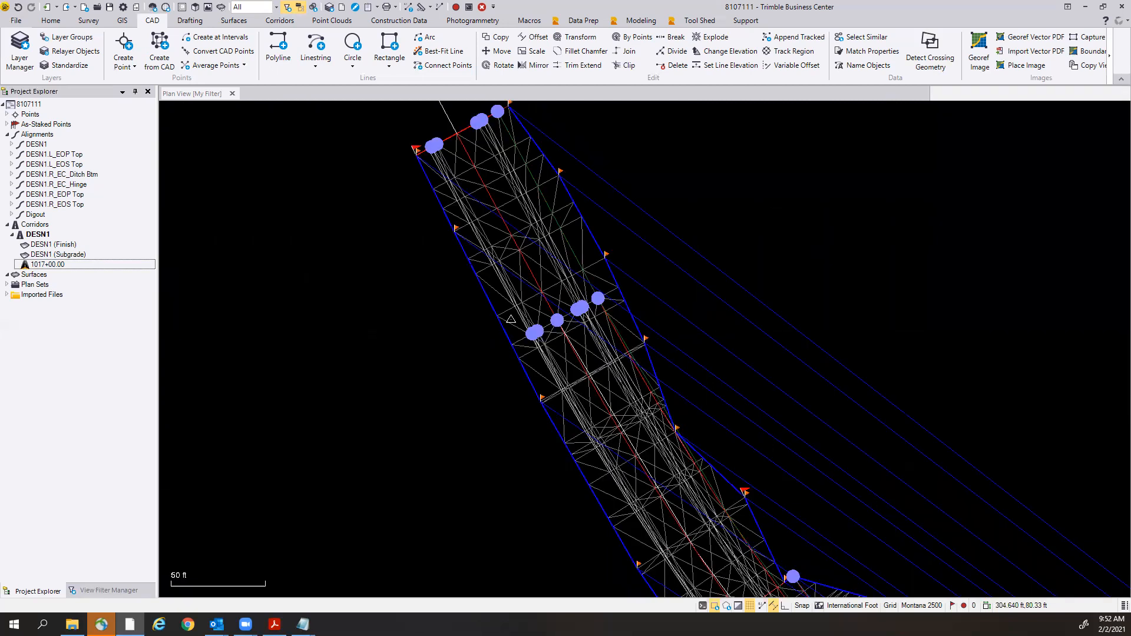
Examine the corridor's triangulation along its full length in plan view, including the right catch line, and bring up the surface tools.
{"action": "scroll", "coordinate": [455, 422], "scroll_direction": "down", "scroll_amount": 5}
{"action": "middle_click_drag", "start_coordinate": [445, 536], "coordinate": [324, 349]}
{"action": "scroll", "coordinate": [451, 434], "scroll_direction": "down", "scroll_amount": 1}
{"action": "scroll", "coordinate": [451, 435], "scroll_direction": "down", "scroll_amount": 1}
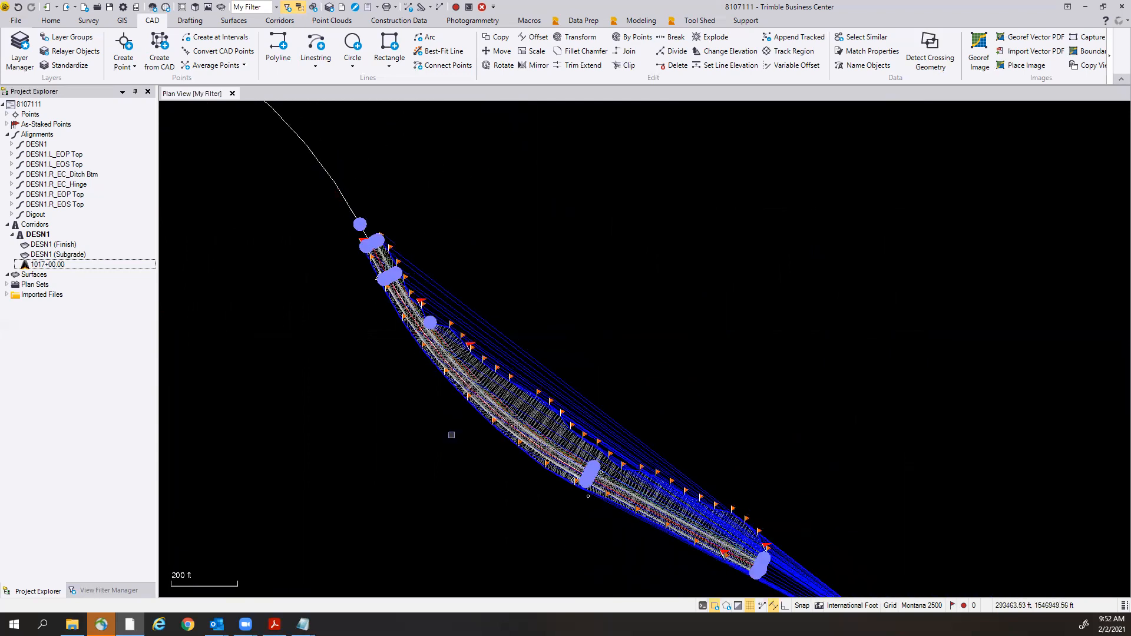
{"action": "middle_click_drag", "start_coordinate": [651, 574], "coordinate": [639, 531]}
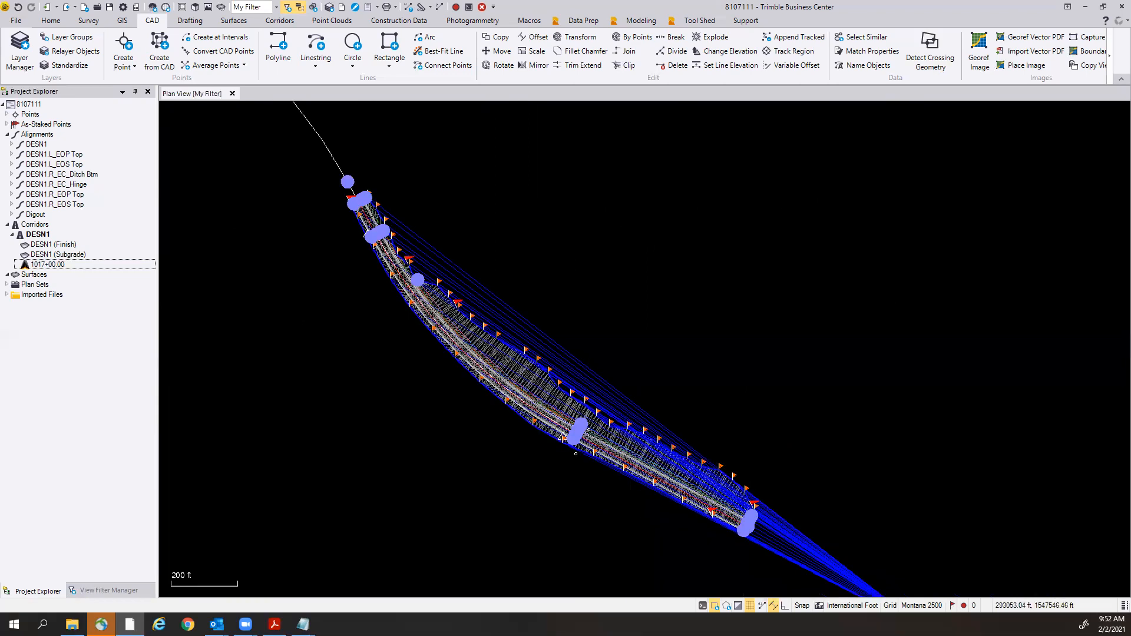
{"action": "scroll", "coordinate": [480, 371], "scroll_direction": "up", "scroll_amount": 1}
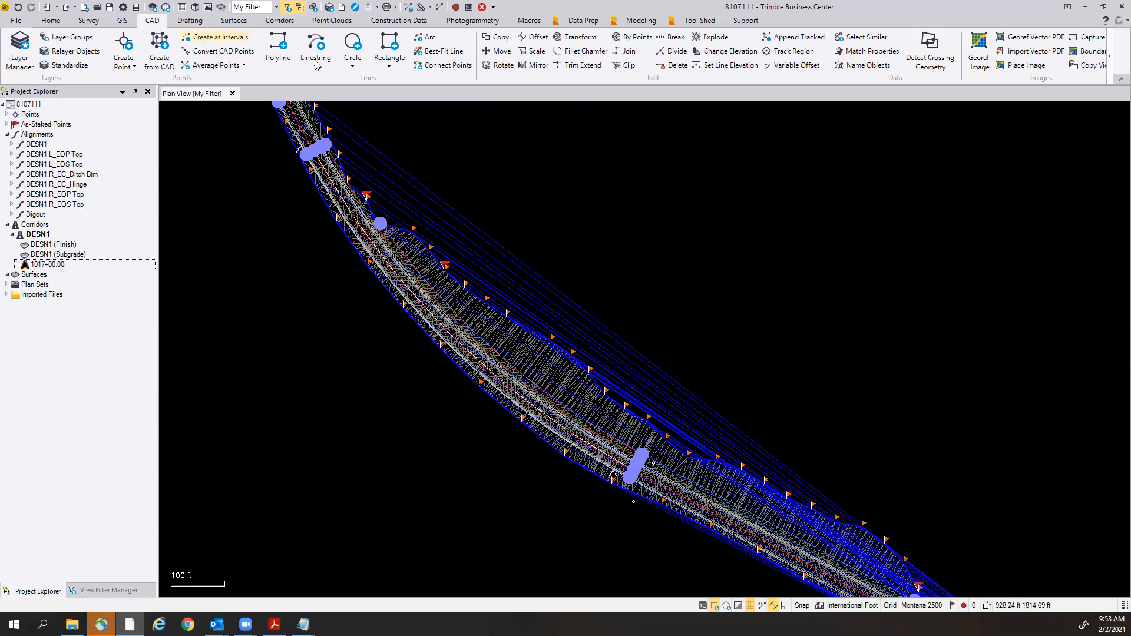
{"action": "left_click", "coordinate": [234, 21]}
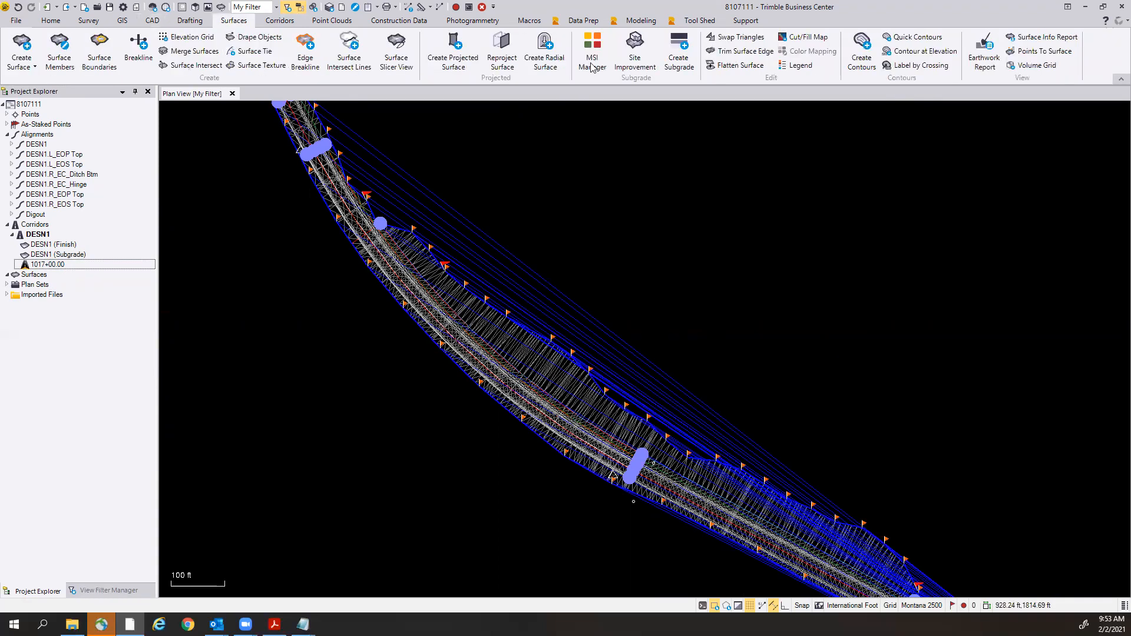
Create a corridor surface for DESN1 from the CAC Top material layer.
{"action": "left_click", "coordinate": [277, 20]}
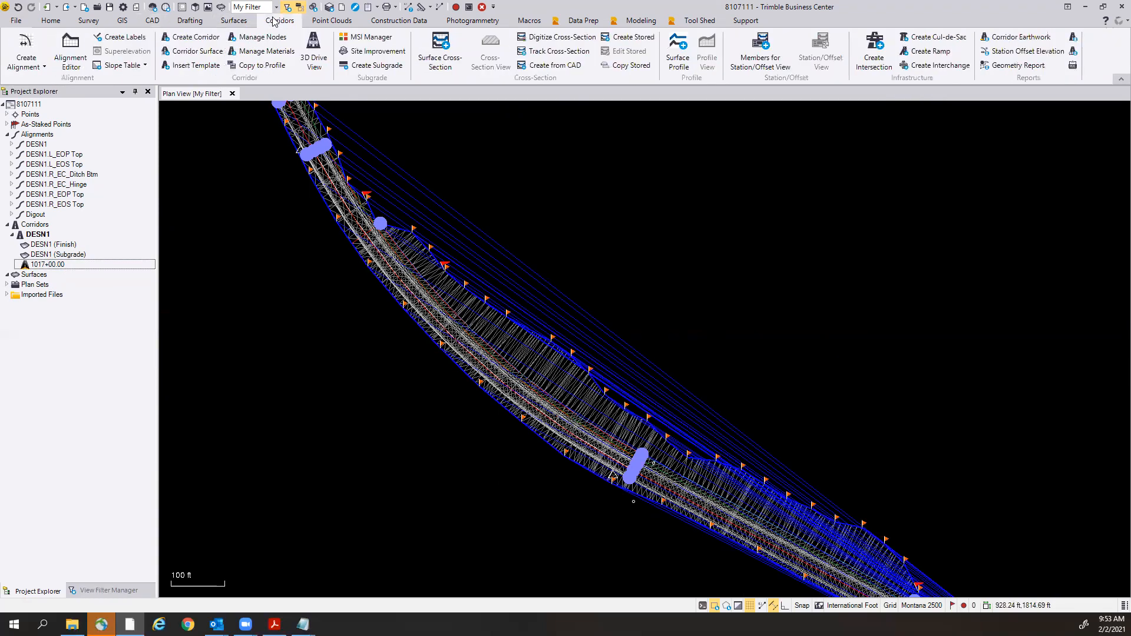
{"action": "left_click", "coordinate": [189, 52]}
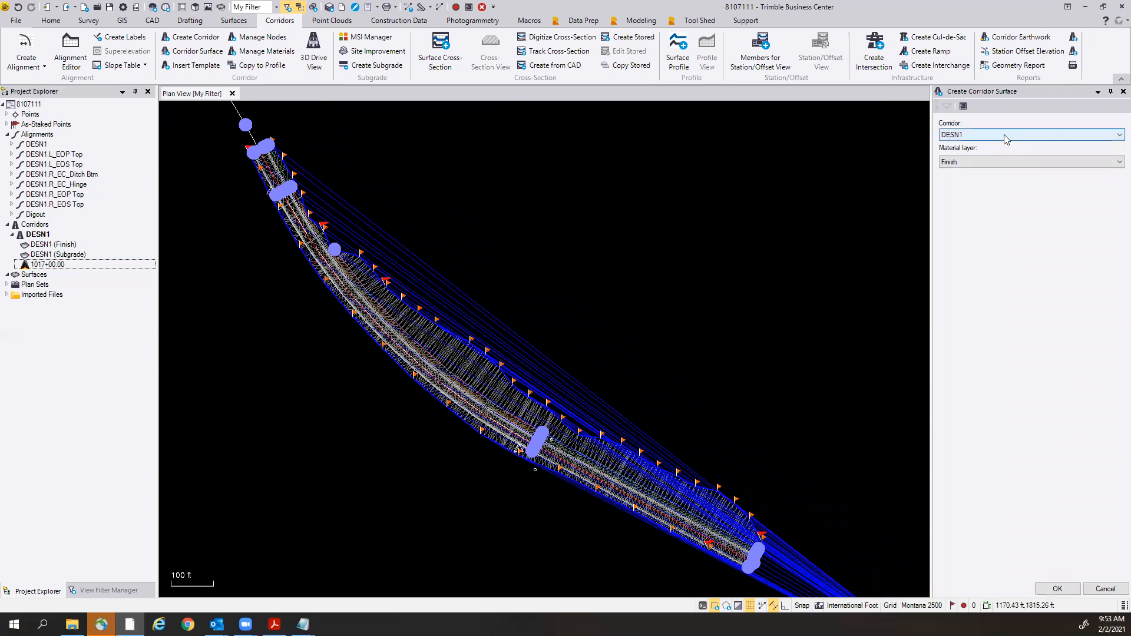
{"action": "left_click", "coordinate": [997, 163]}
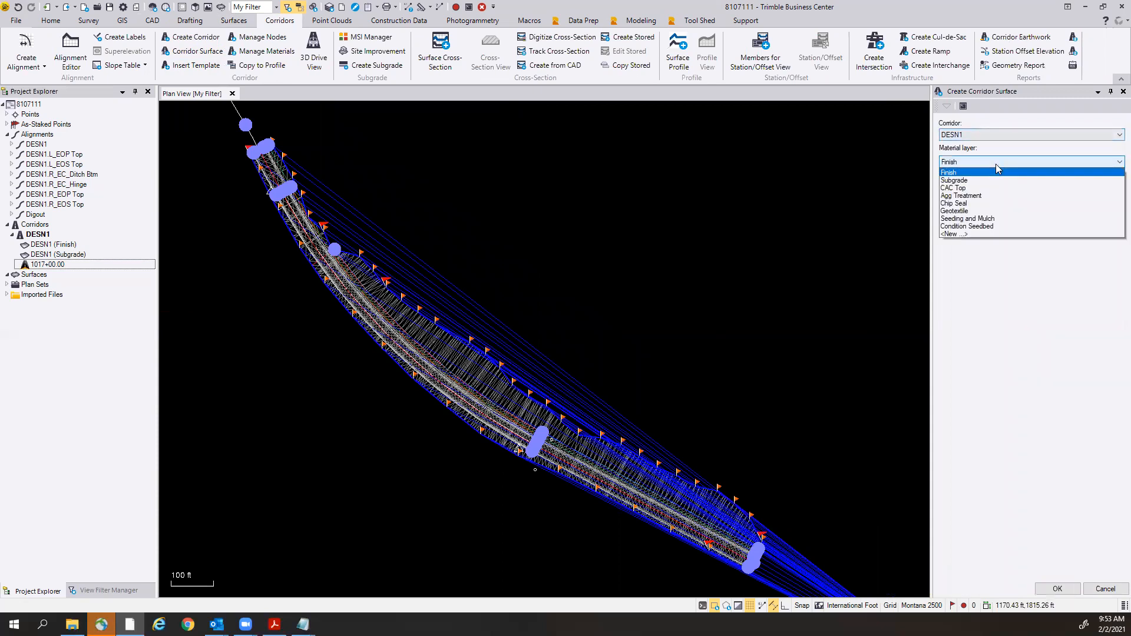
{"action": "left_click", "coordinate": [962, 188]}
{"action": "left_click", "coordinate": [1051, 593]}
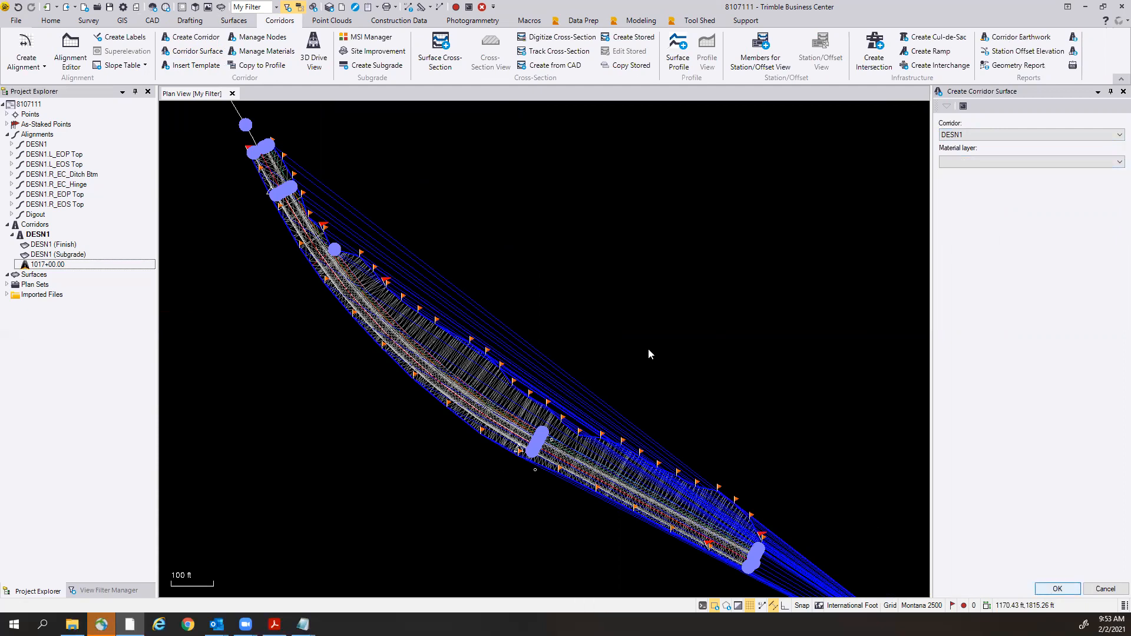
{"action": "key", "text": "Escape"}
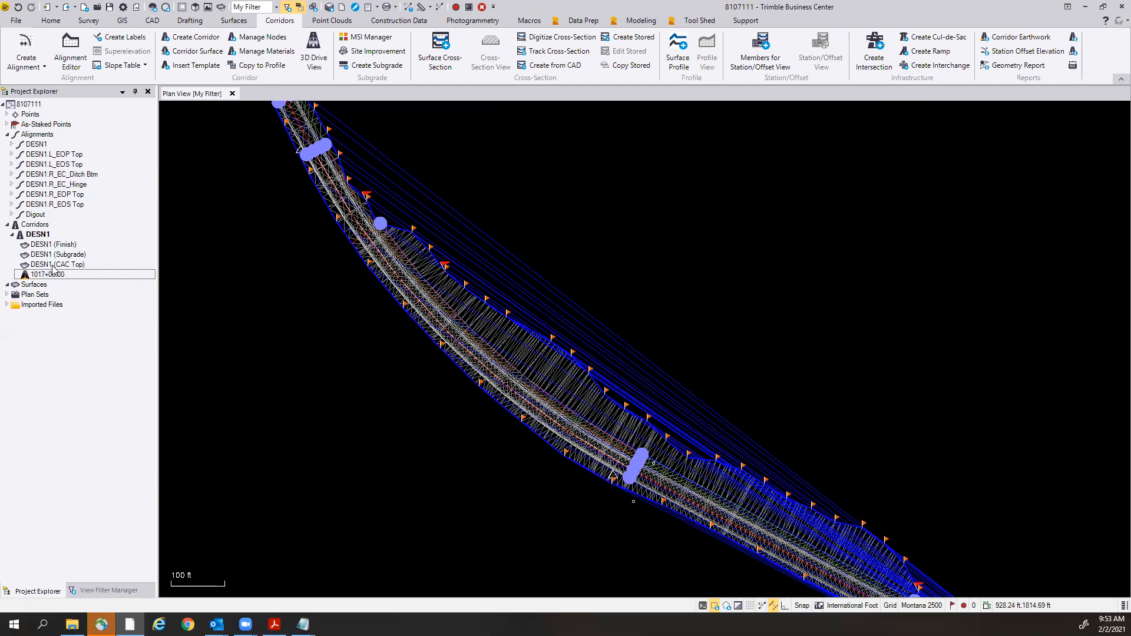
Export the DESN1 (CAC Top) surface as Trimble Access road RXL templates, with CAC in the file name.
{"action": "left_click", "coordinate": [66, 11]}
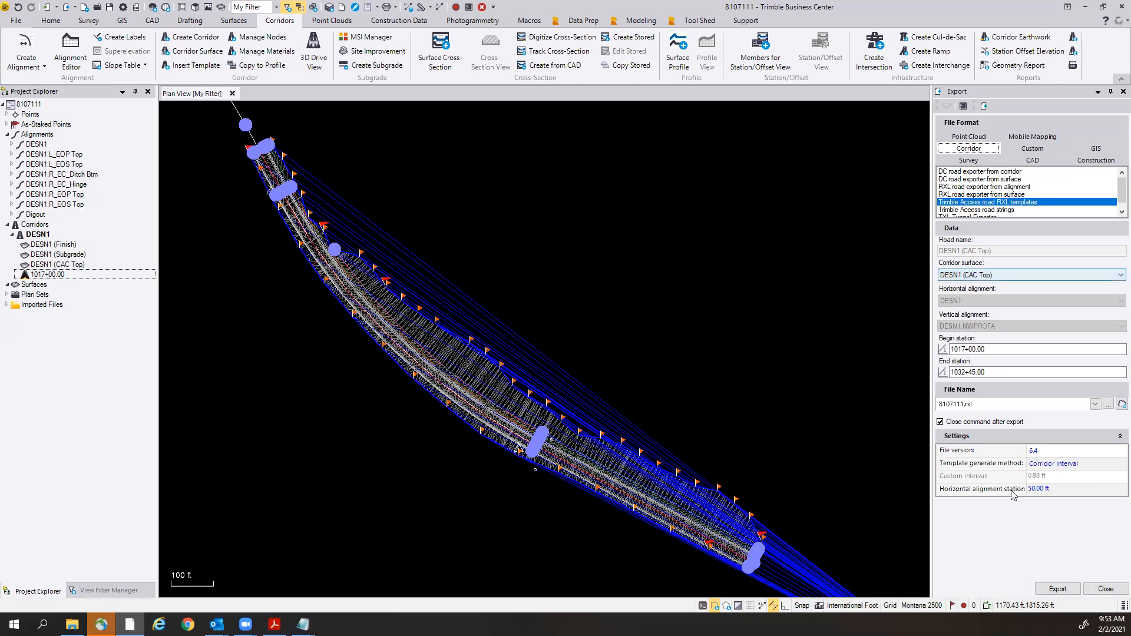
{"action": "left_click", "coordinate": [965, 405]}
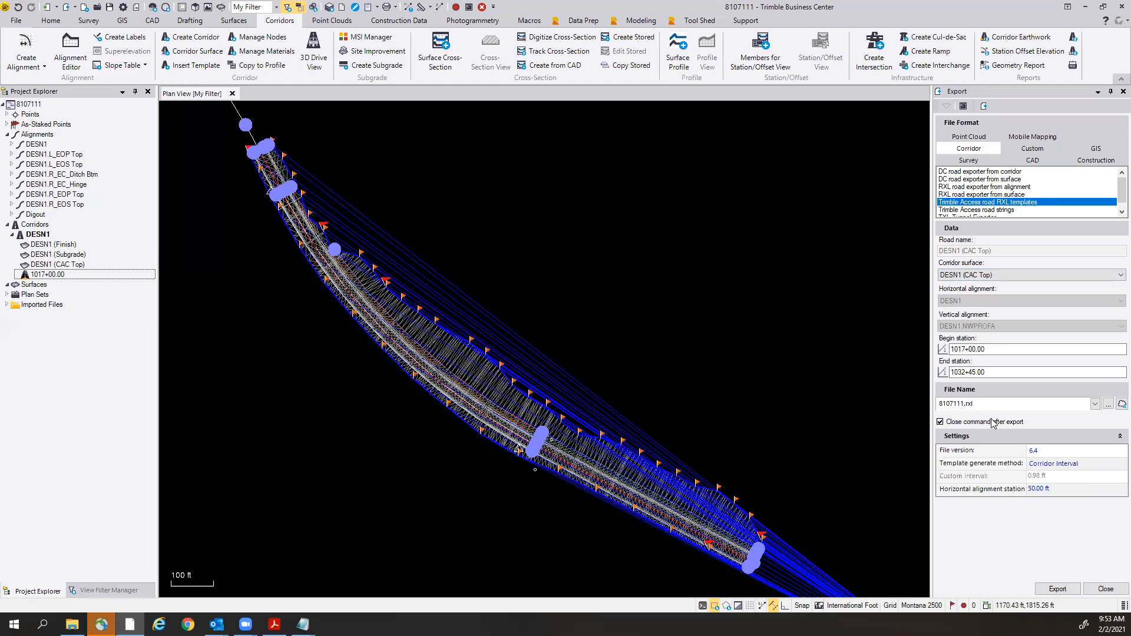
{"action": "type", "text": "CAC"}
{"action": "left_click", "coordinate": [1056, 590]}
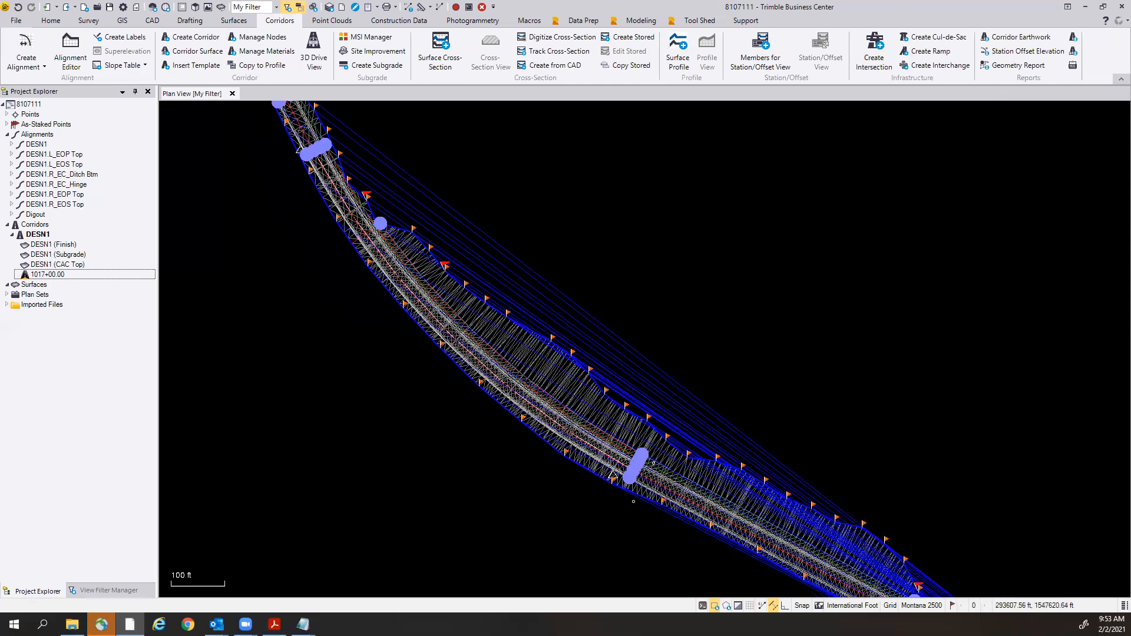
Highlight the DESN1 (CAC Top) surface and examine its triangulation along the corridor in plan view.
{"action": "left_click", "coordinate": [59, 265]}
{"action": "scroll", "coordinate": [442, 383], "scroll_direction": "up", "scroll_amount": 5}
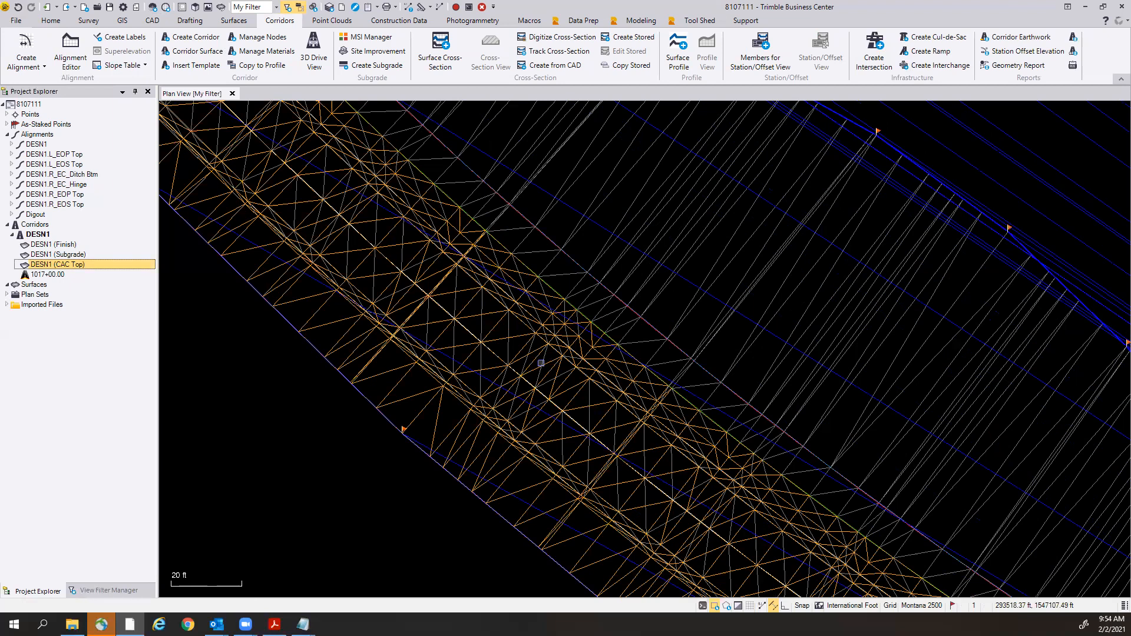
{"action": "scroll", "coordinate": [541, 363], "scroll_direction": "down", "scroll_amount": 7}
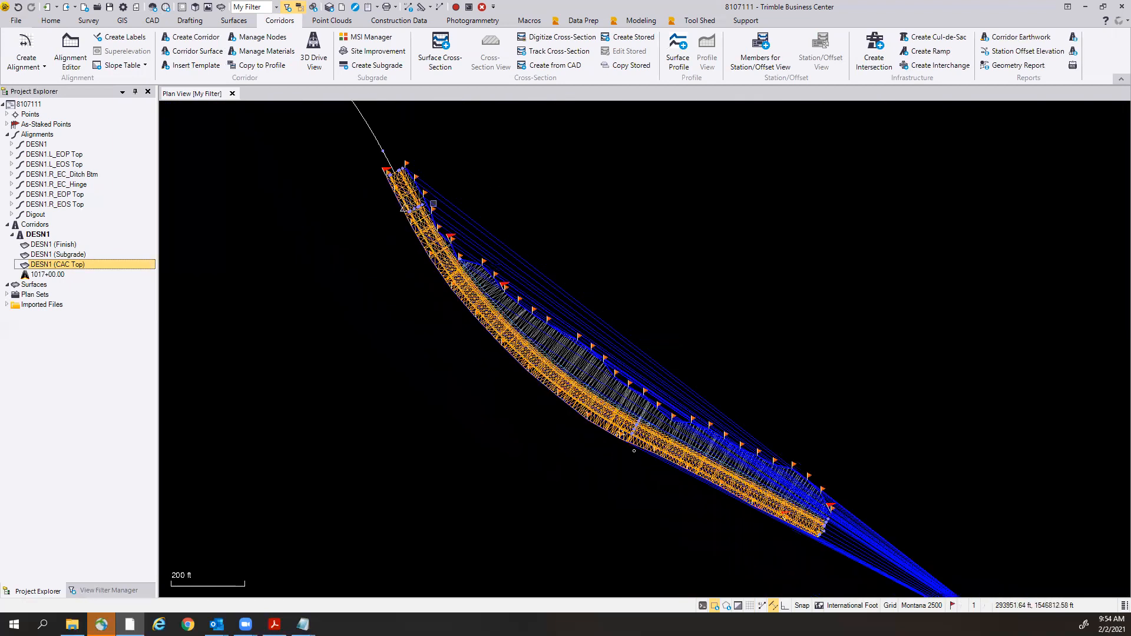
{"action": "scroll", "coordinate": [423, 201], "scroll_direction": "up", "scroll_amount": 4}
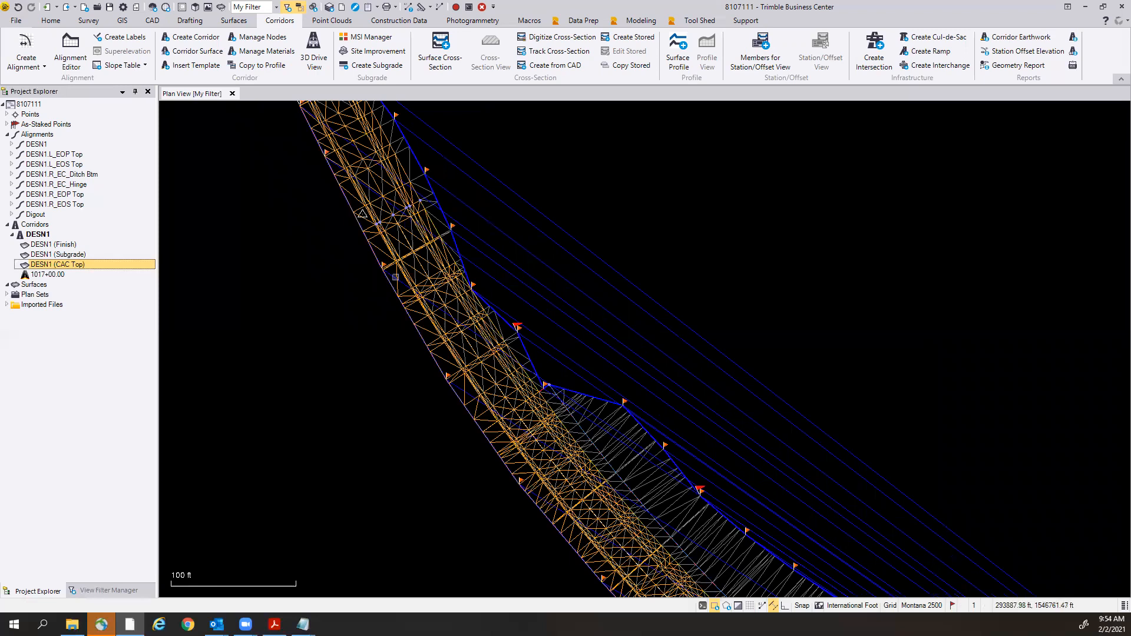
{"action": "scroll", "coordinate": [370, 281], "scroll_direction": "down", "scroll_amount": 2}
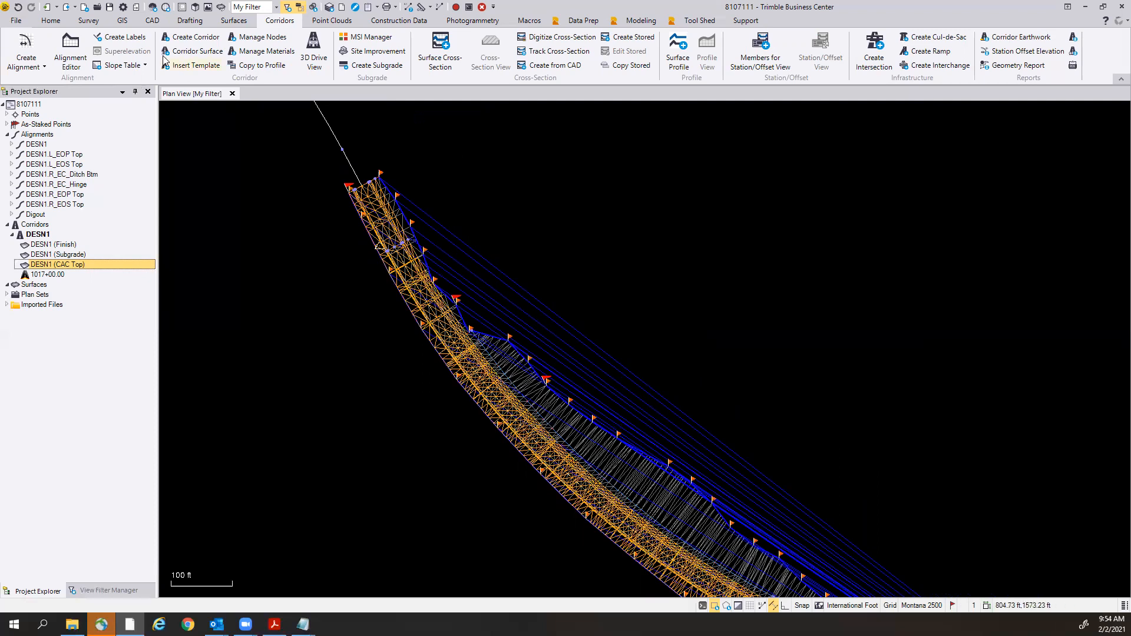
Create corridor surfaces for DESN1 from the Agg Treatment and Chip Seal material layers.
{"action": "left_click", "coordinate": [190, 53]}
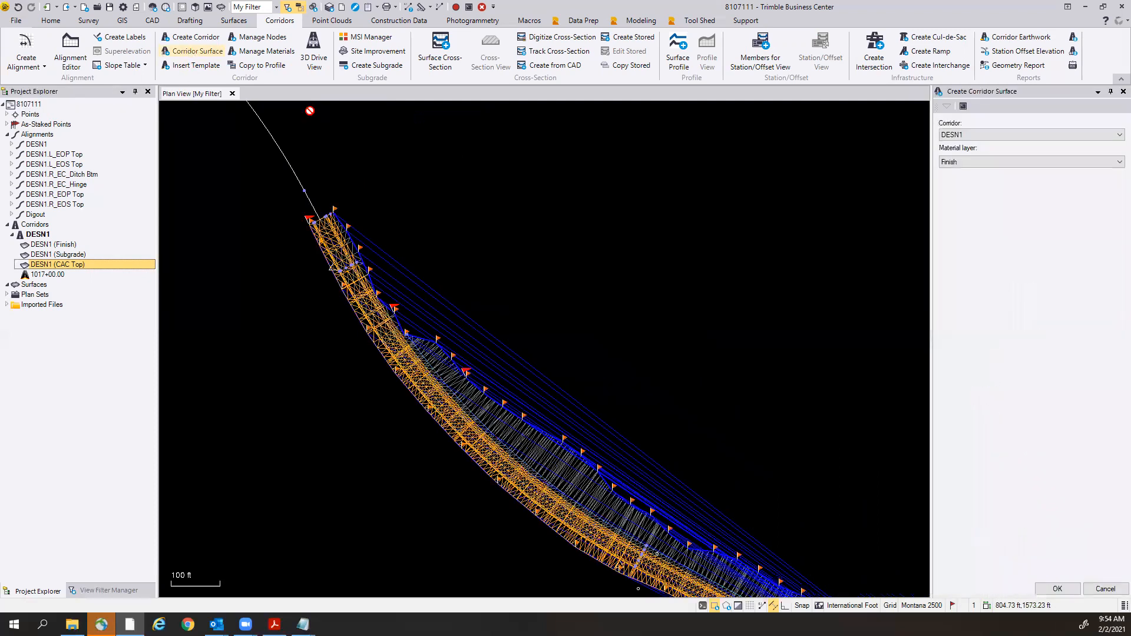
{"action": "left_click", "coordinate": [966, 164]}
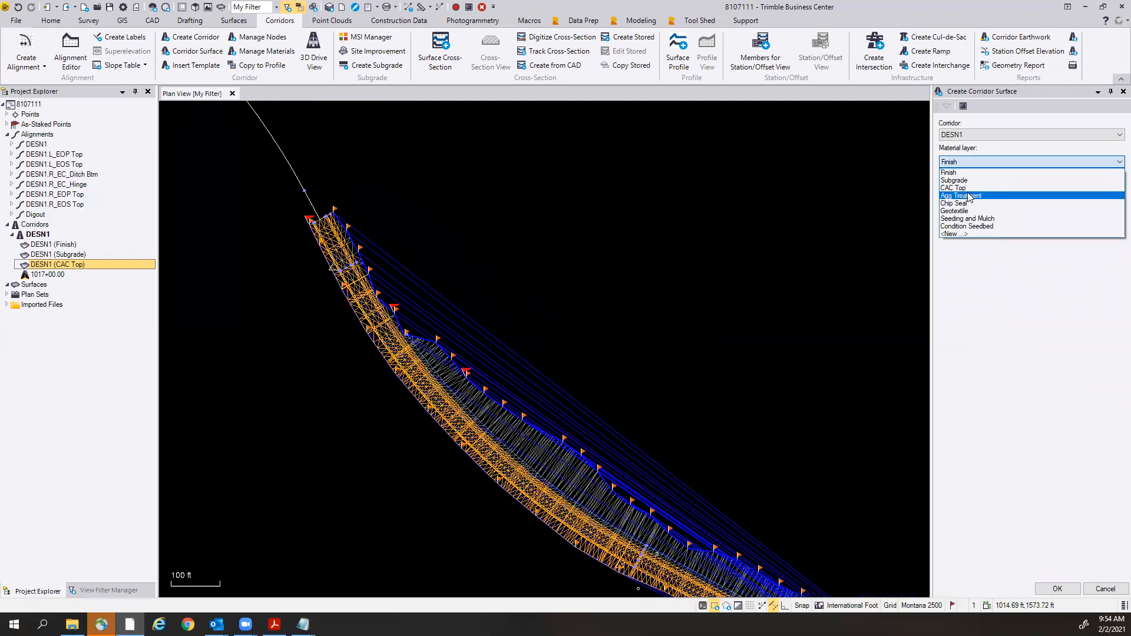
{"action": "left_click", "coordinate": [969, 192]}
{"action": "left_click", "coordinate": [1058, 589]}
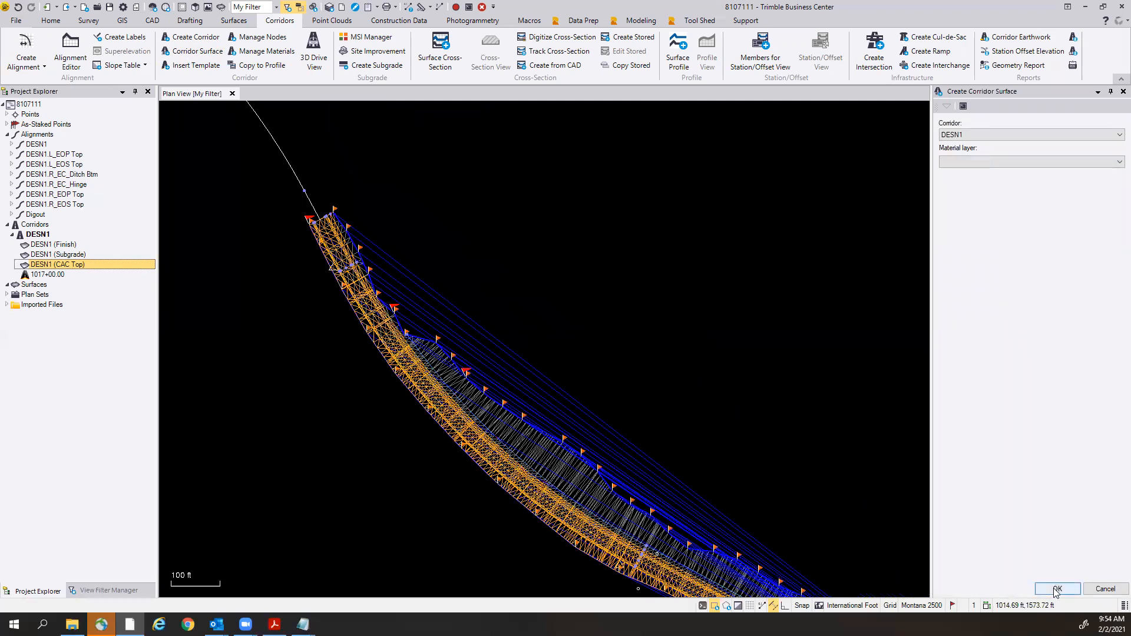
{"action": "left_click", "coordinate": [205, 54]}
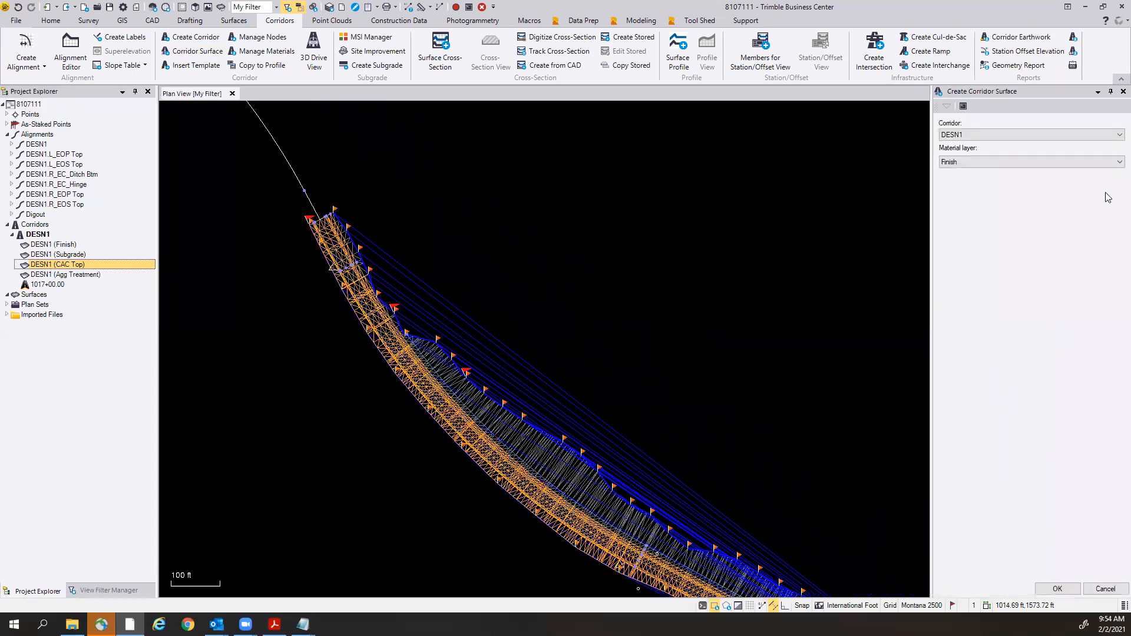
{"action": "left_click", "coordinate": [1032, 163]}
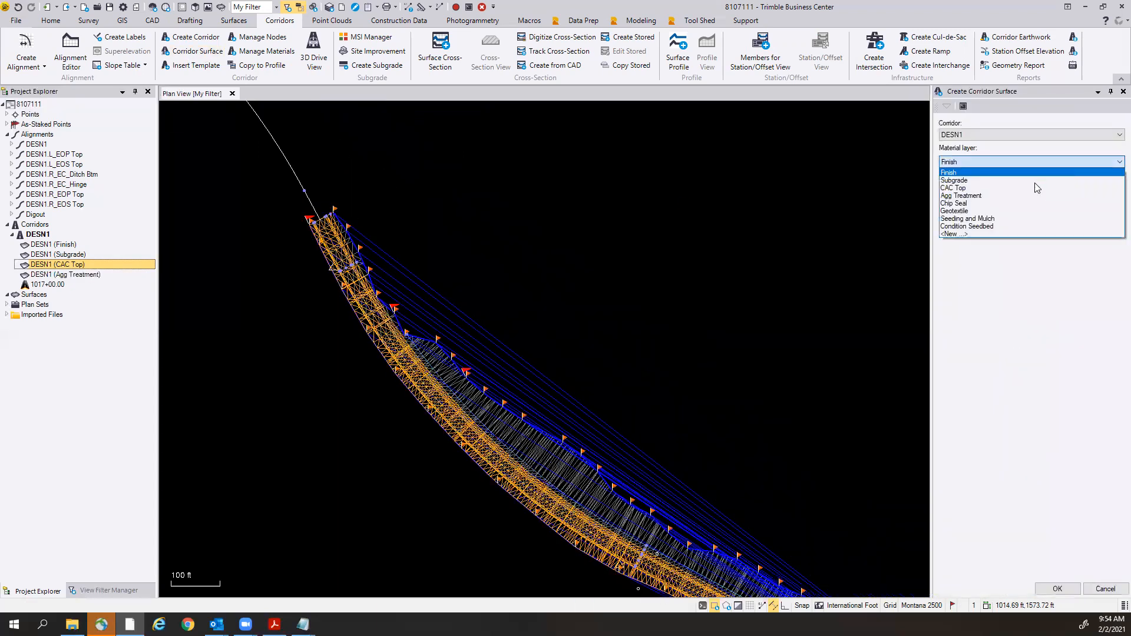
{"action": "left_click", "coordinate": [963, 206]}
{"action": "left_click", "coordinate": [1065, 588]}
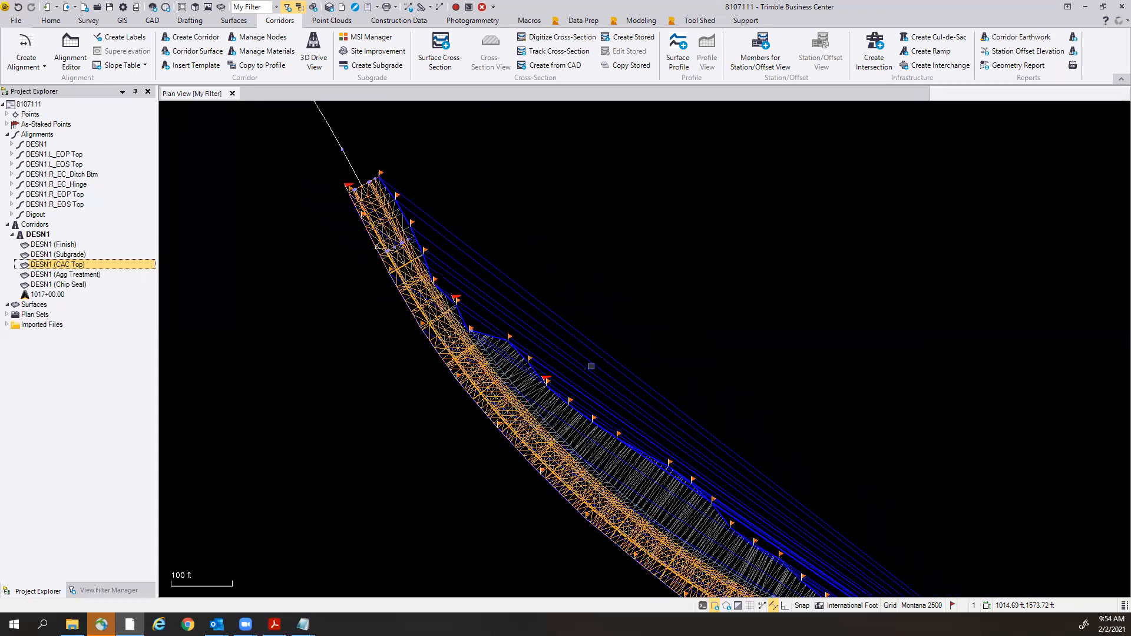
Create corridor surfaces for DESN1 from the Geotextile and Seeding and Mulch material layers.
{"action": "left_click", "coordinate": [195, 51]}
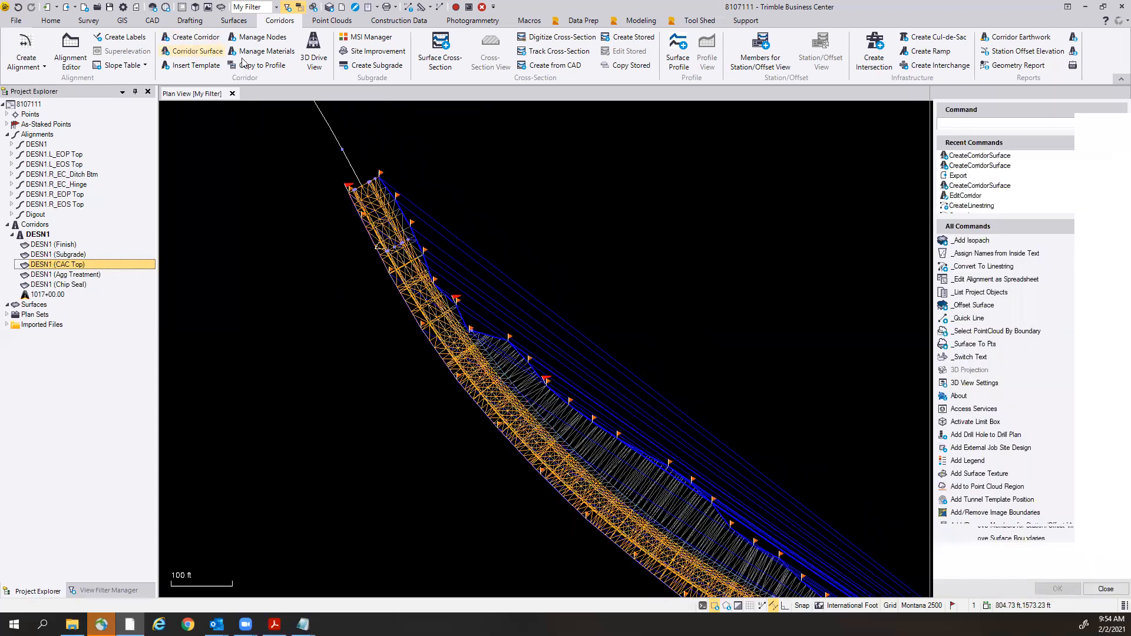
{"action": "left_click", "coordinate": [974, 162]}
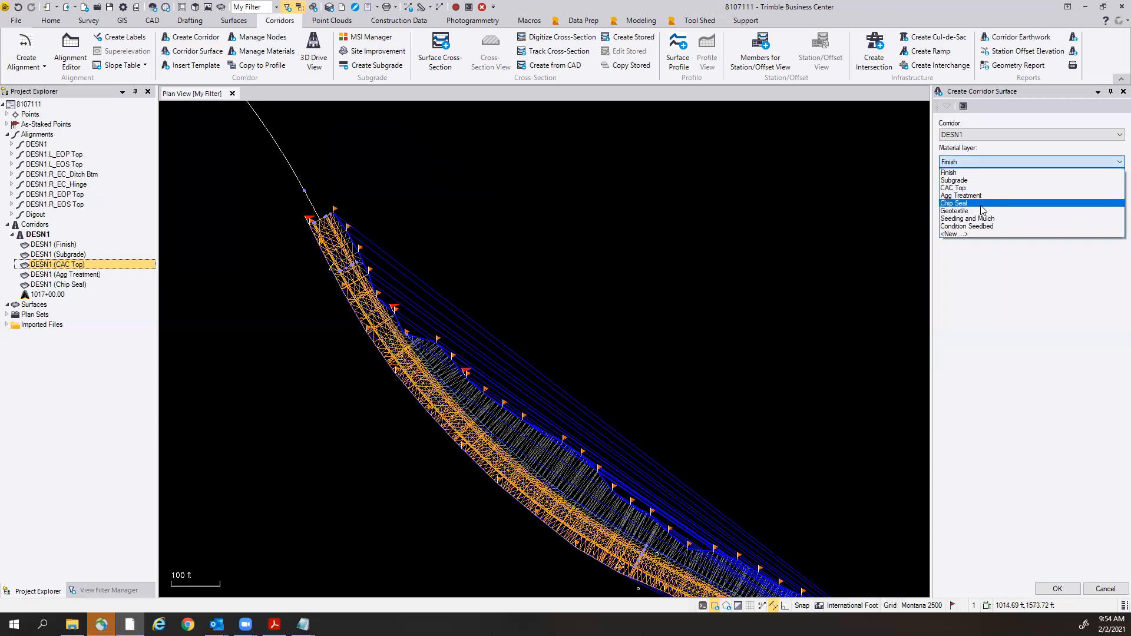
{"action": "left_click", "coordinate": [981, 211]}
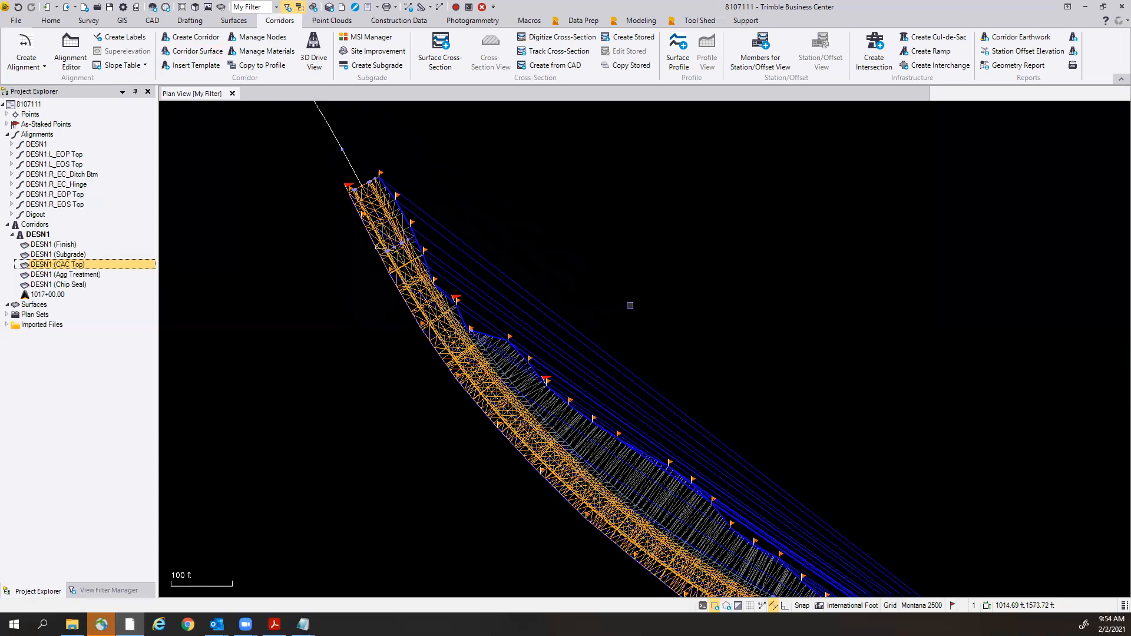
{"action": "left_click", "coordinate": [187, 52]}
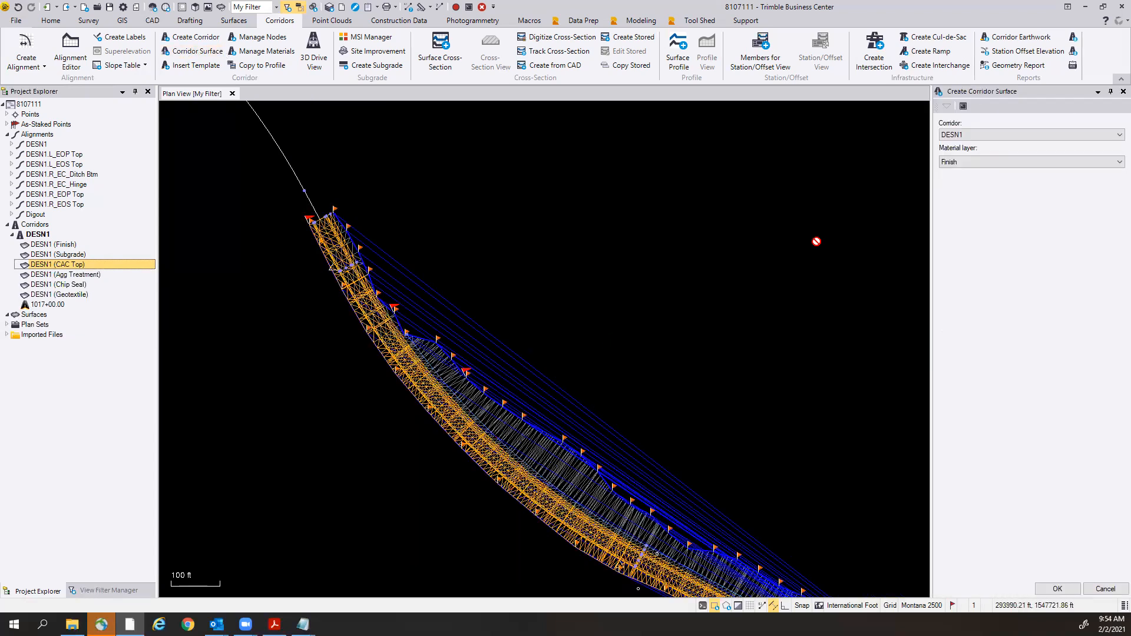
{"action": "left_click", "coordinate": [974, 163]}
{"action": "left_click", "coordinate": [978, 222]}
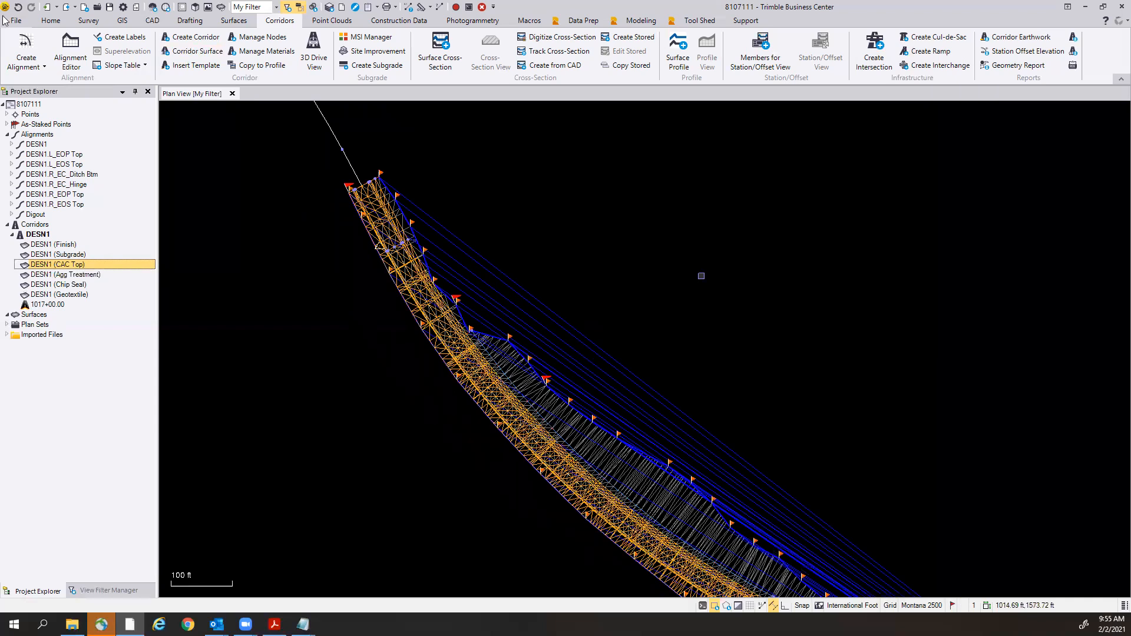
Create a corridor surface for DESN1 from the Condition Seedbed material layer.
{"action": "left_click", "coordinate": [194, 51]}
{"action": "left_click", "coordinate": [1088, 164]}
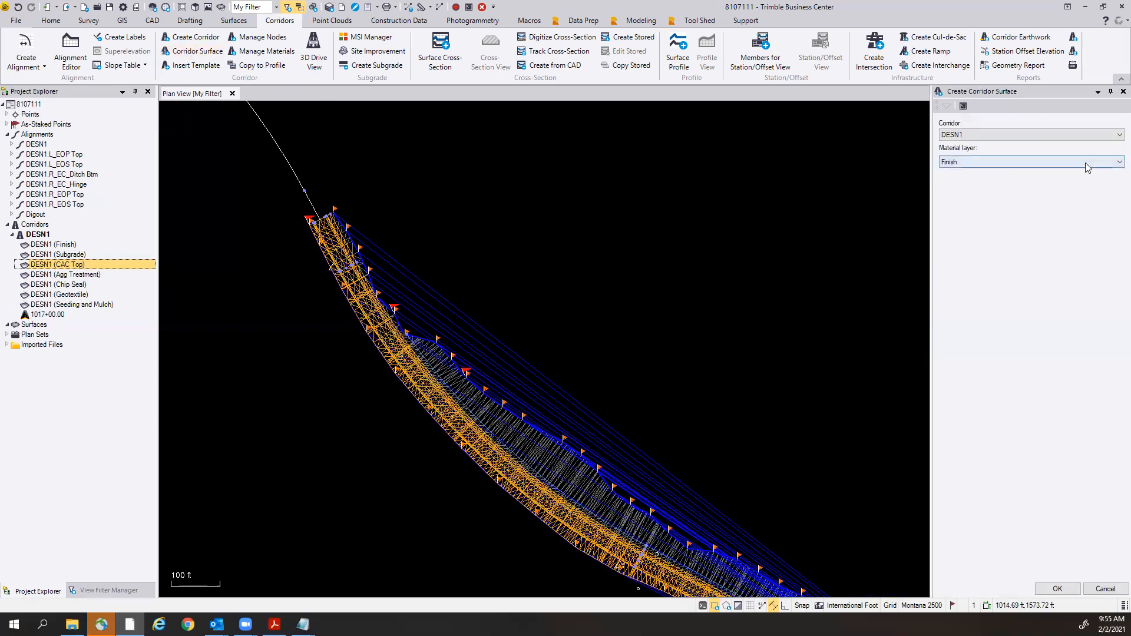
{"action": "left_click", "coordinate": [990, 222]}
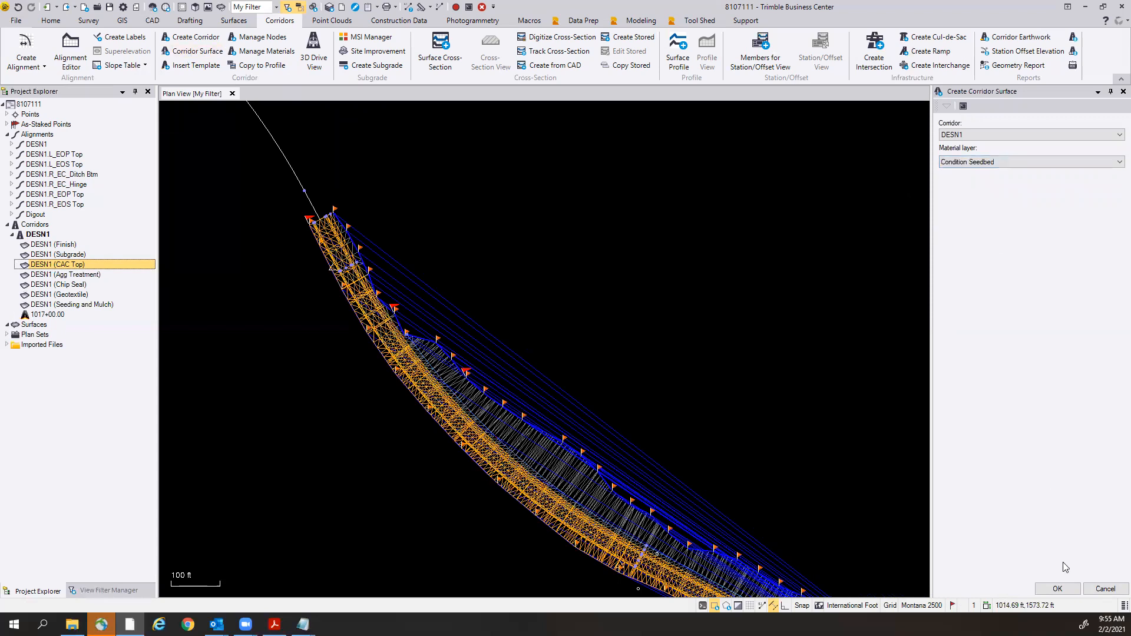
{"action": "left_click", "coordinate": [1063, 589]}
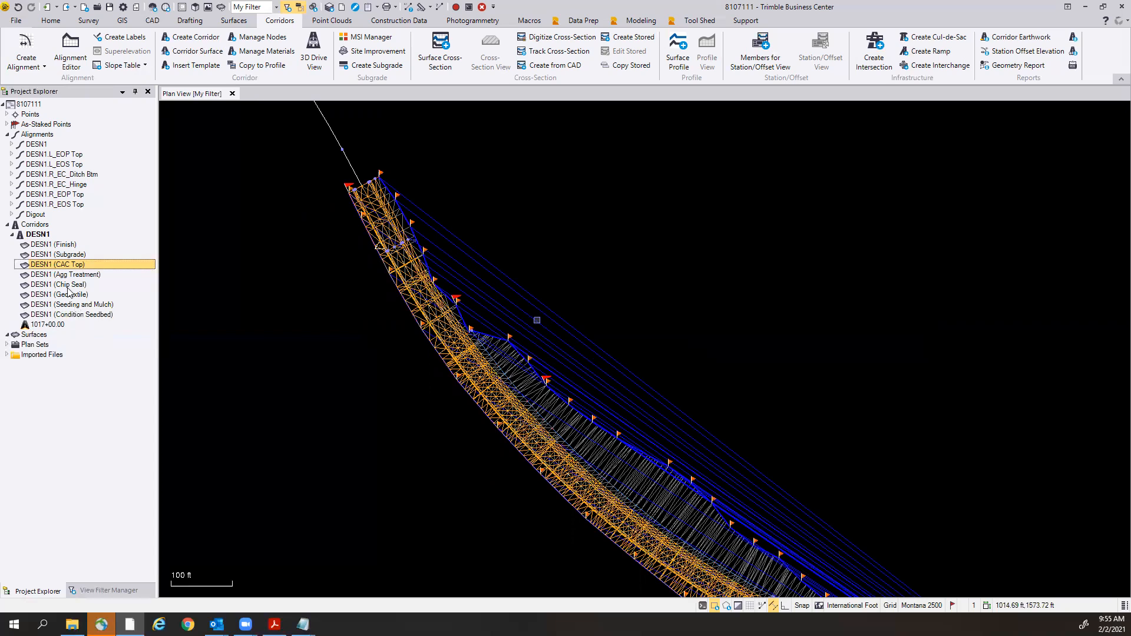
Highlight the DESN1 (Condition Seedbed) surface and examine its coverage along the corridor in plan view.
{"action": "left_click", "coordinate": [63, 305]}
{"action": "left_click", "coordinate": [64, 316]}
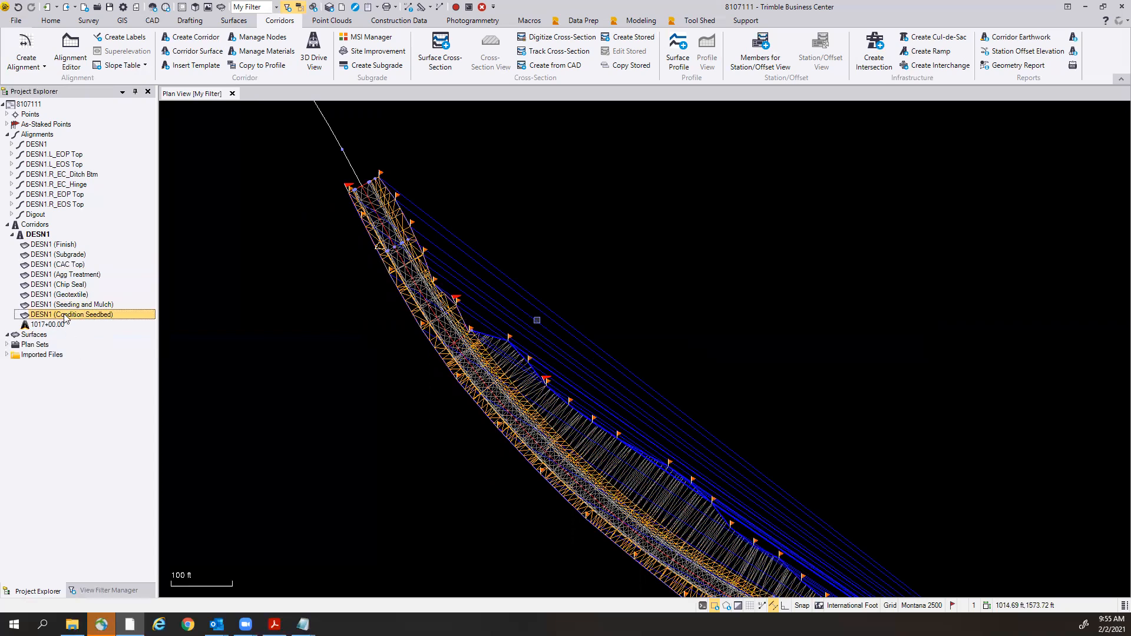
{"action": "middle_click_drag", "start_coordinate": [481, 490], "coordinate": [323, 328]}
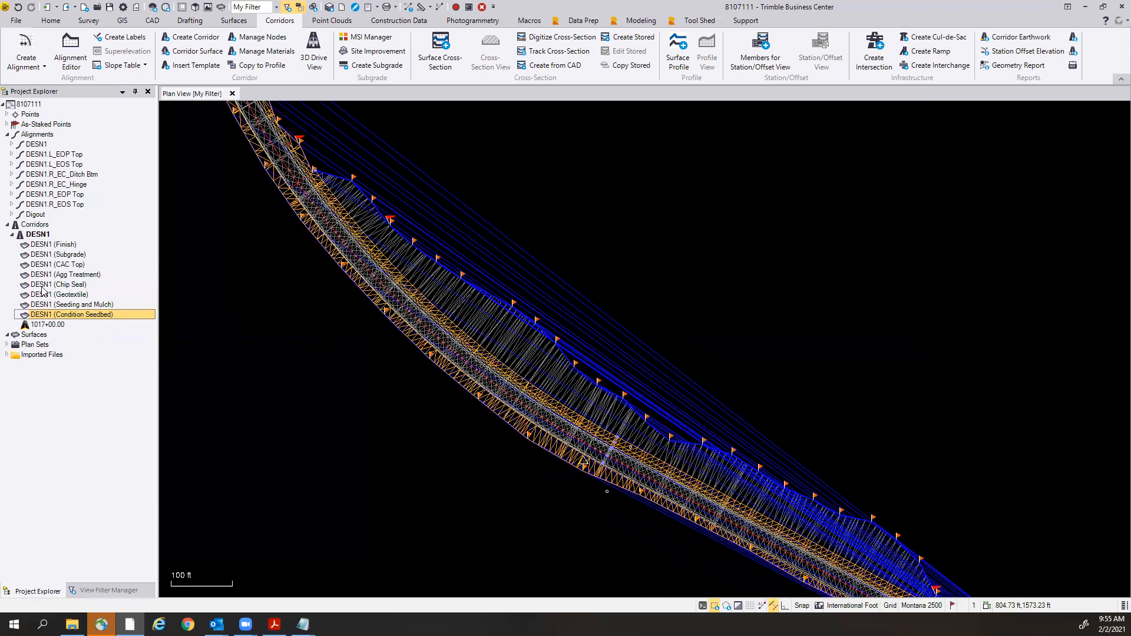
{"action": "scroll", "coordinate": [506, 387], "scroll_direction": "up", "scroll_amount": 1}
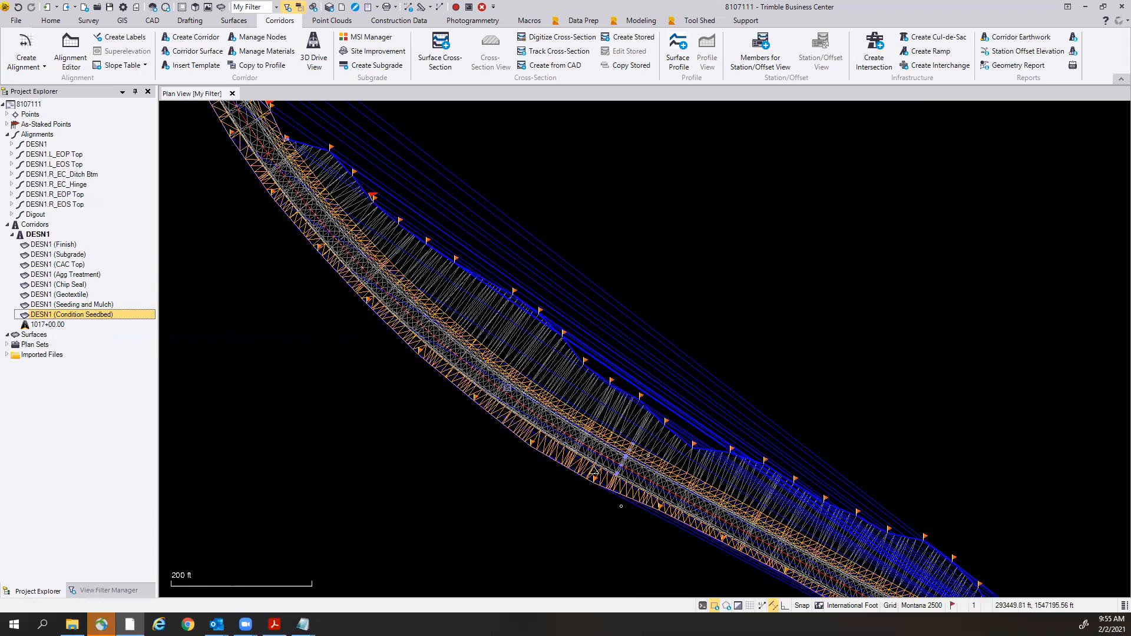
{"action": "scroll", "coordinate": [507, 387], "scroll_direction": "up", "scroll_amount": 1}
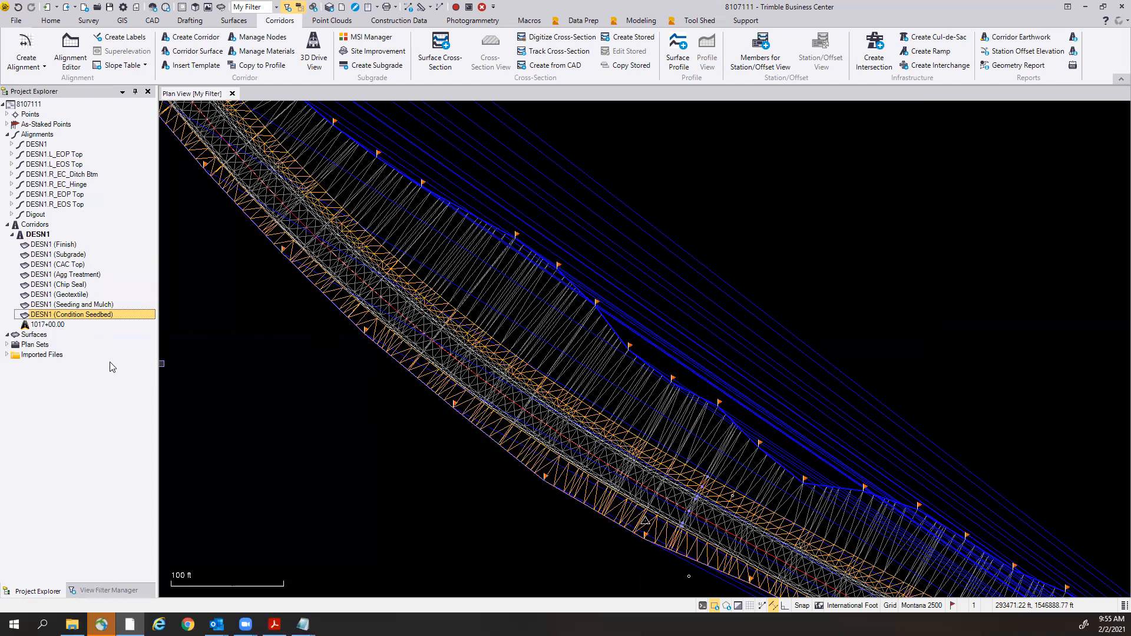
Highlight the Seeding and Mulch, Geotextile, Chip Seal and Agg Treatment surfaces one by one and compare their extents in plan view.
{"action": "left_click", "coordinate": [93, 304]}
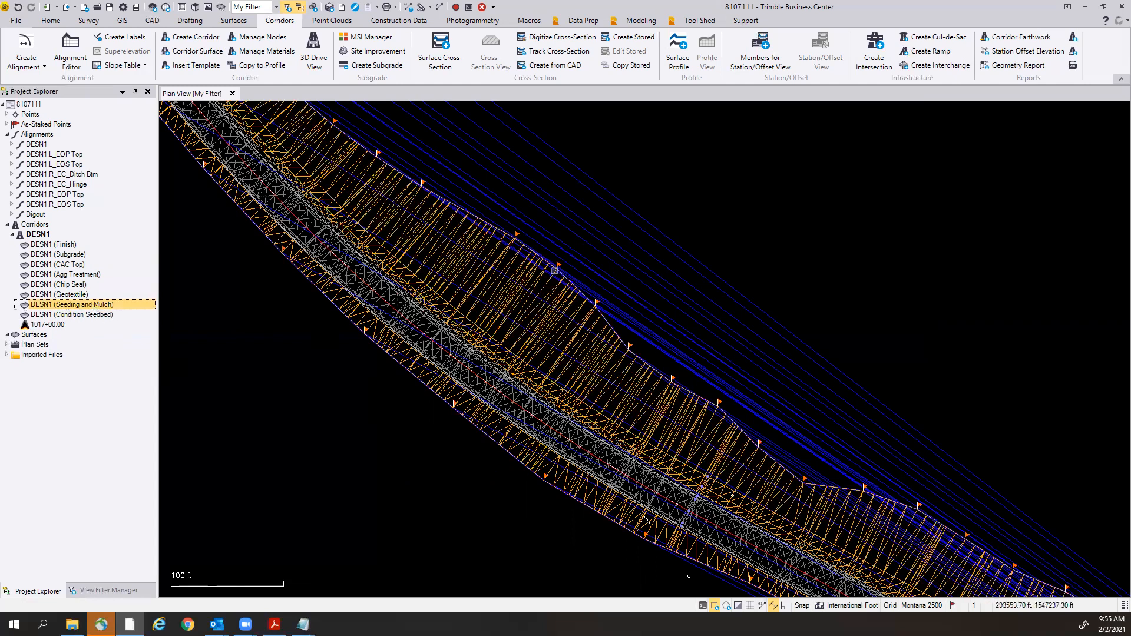
{"action": "left_click", "coordinate": [63, 295]}
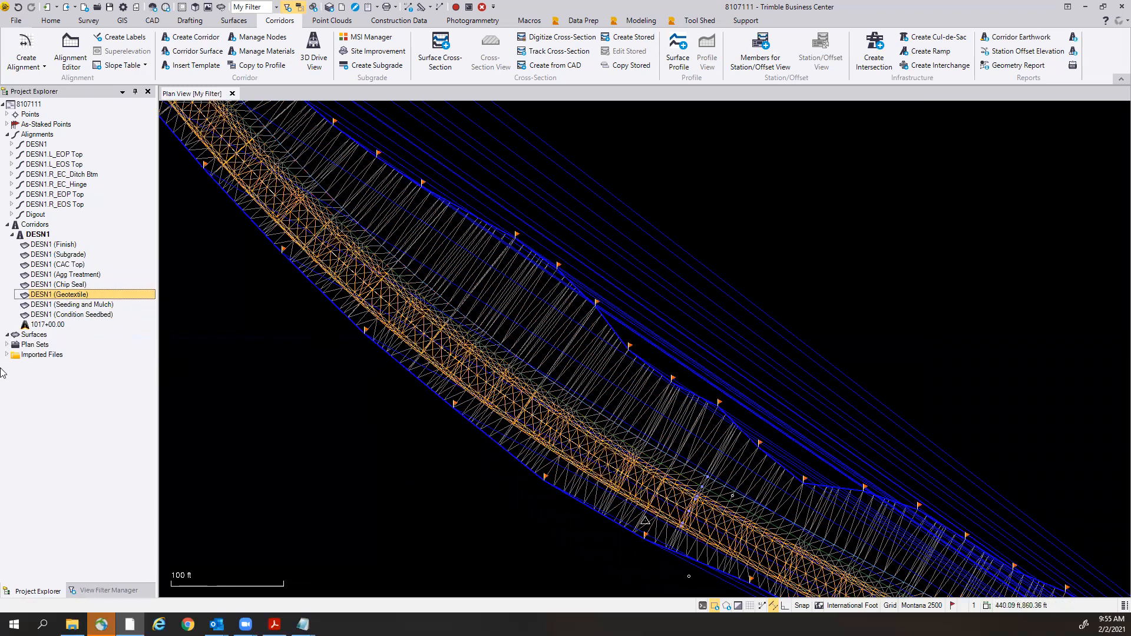
{"action": "left_click", "coordinate": [65, 285]}
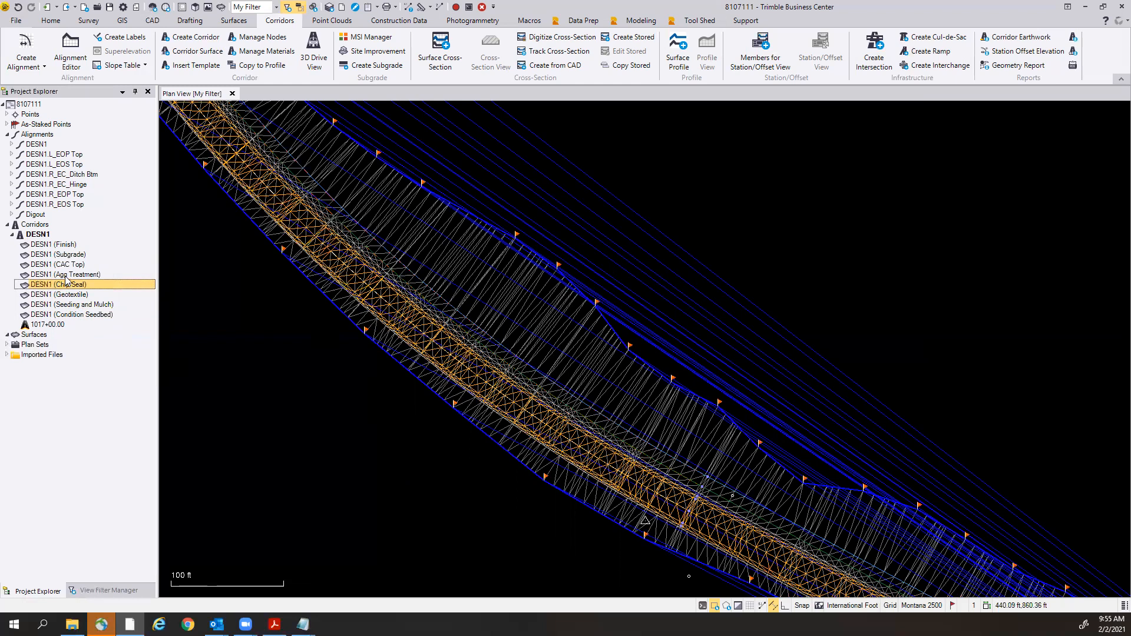
{"action": "left_click", "coordinate": [66, 276]}
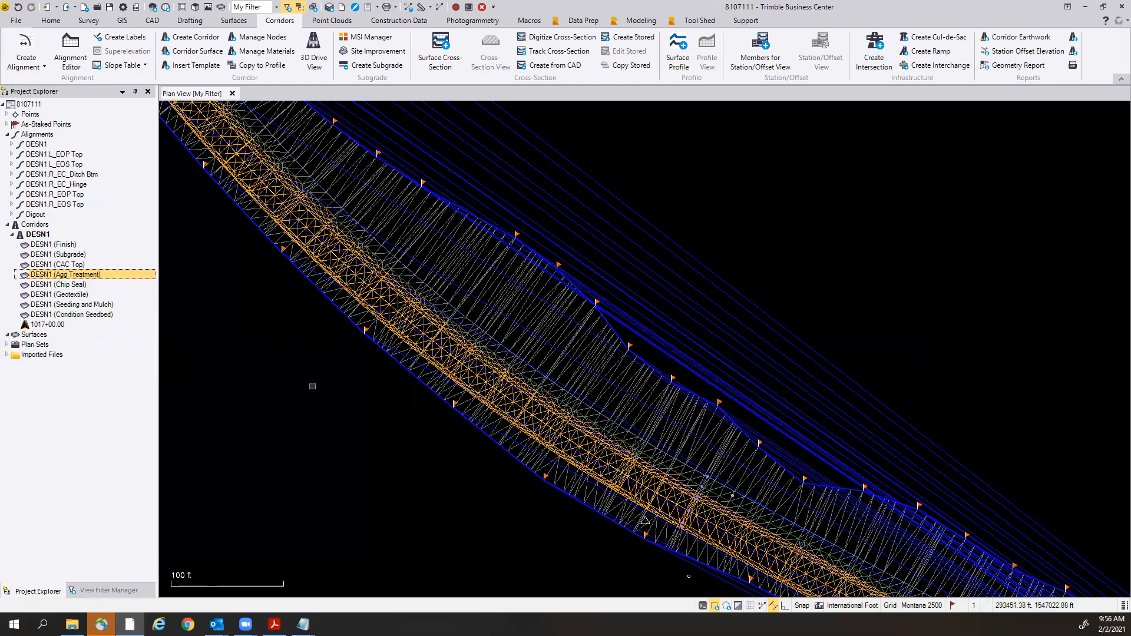
{"action": "scroll", "coordinate": [312, 386], "scroll_direction": "down", "scroll_amount": 2}
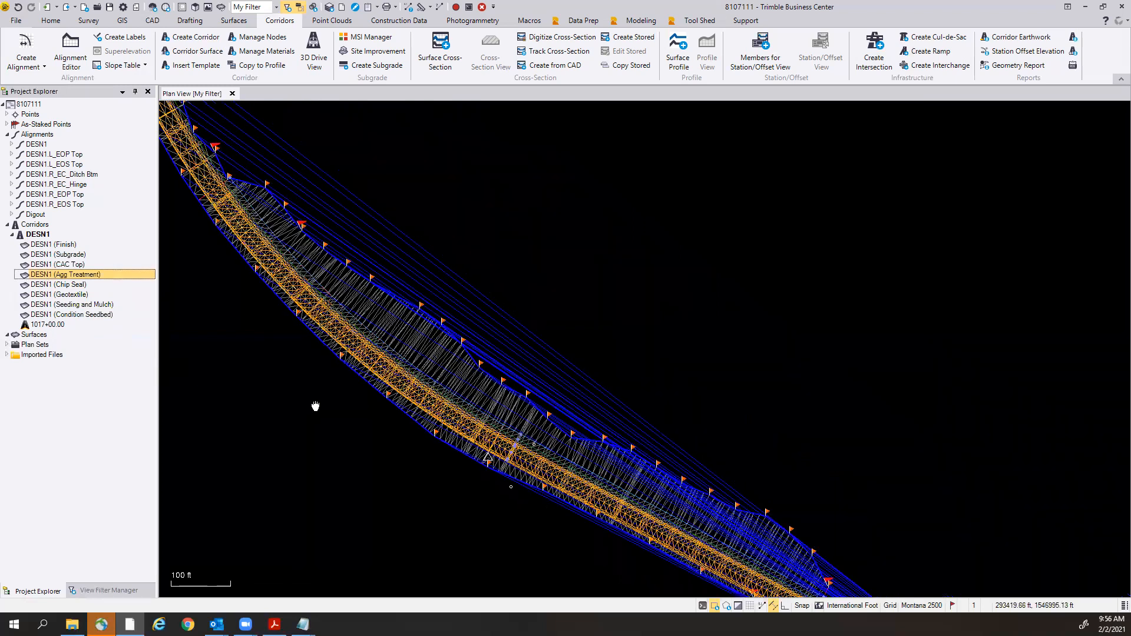
Generate a Surface Information Report for the DESN1 (Agg Treatment) surface, including the elevation, slope and surface warning tables.
{"action": "scroll", "coordinate": [313, 405], "scroll_direction": "down", "scroll_amount": 1}
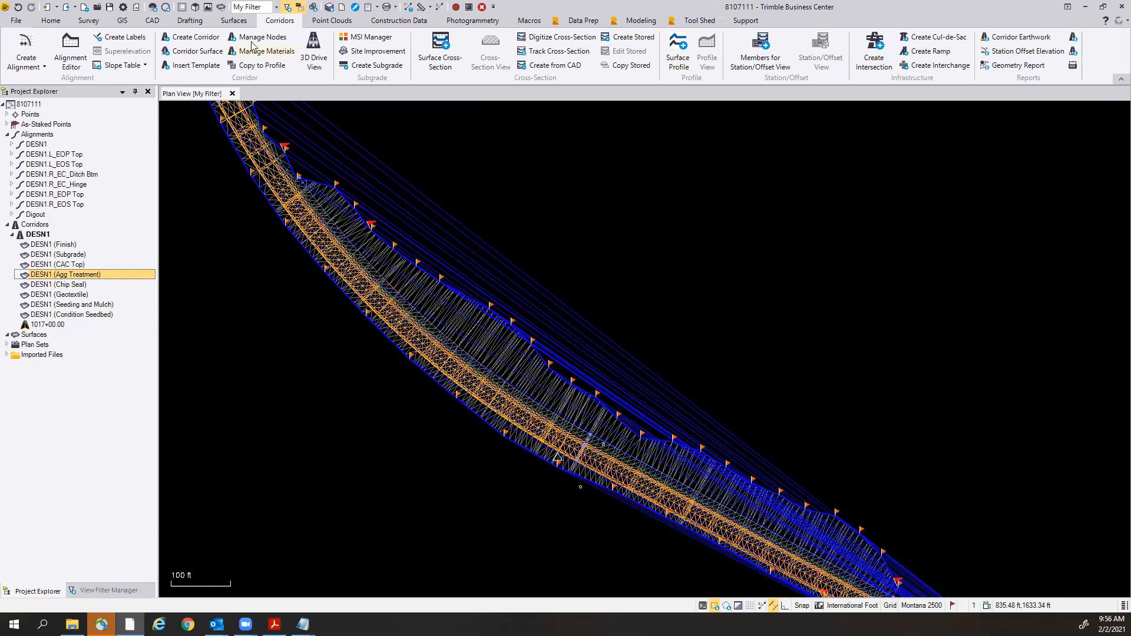
{"action": "left_click", "coordinate": [234, 21]}
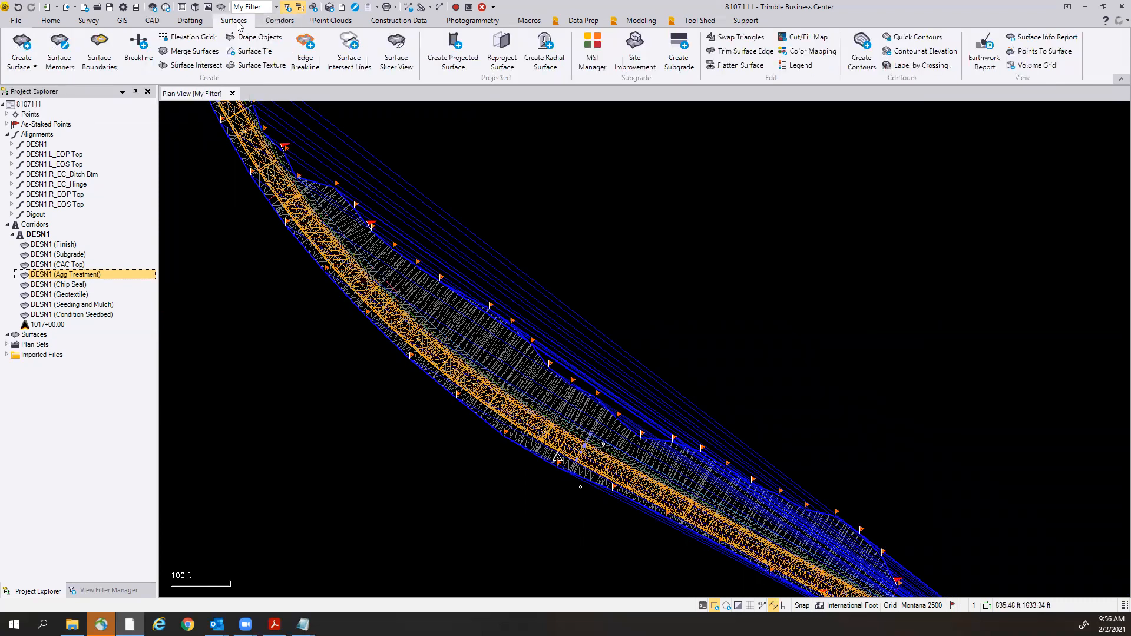
{"action": "left_click", "coordinate": [1048, 38]}
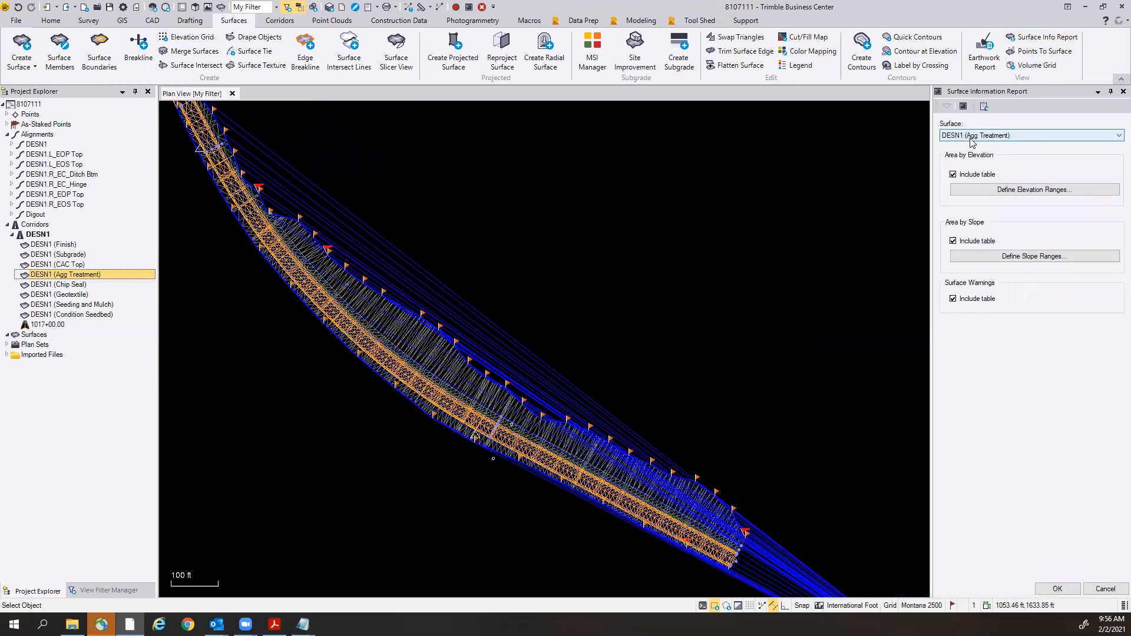
{"action": "left_click", "coordinate": [1058, 589]}
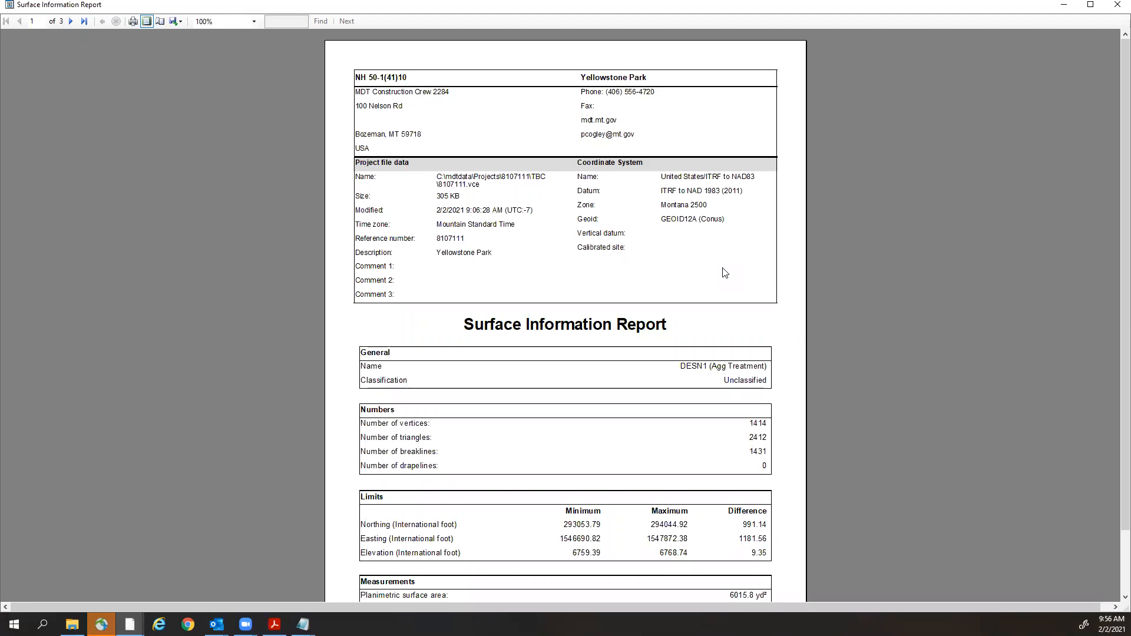
Review the report's surface measurements, area-by-elevation and area-by-slope tables and available export formats, and close the report.
{"action": "scroll", "coordinate": [725, 273], "scroll_direction": "down", "scroll_amount": 5}
{"action": "scroll", "coordinate": [725, 272], "scroll_direction": "up", "scroll_amount": 5}
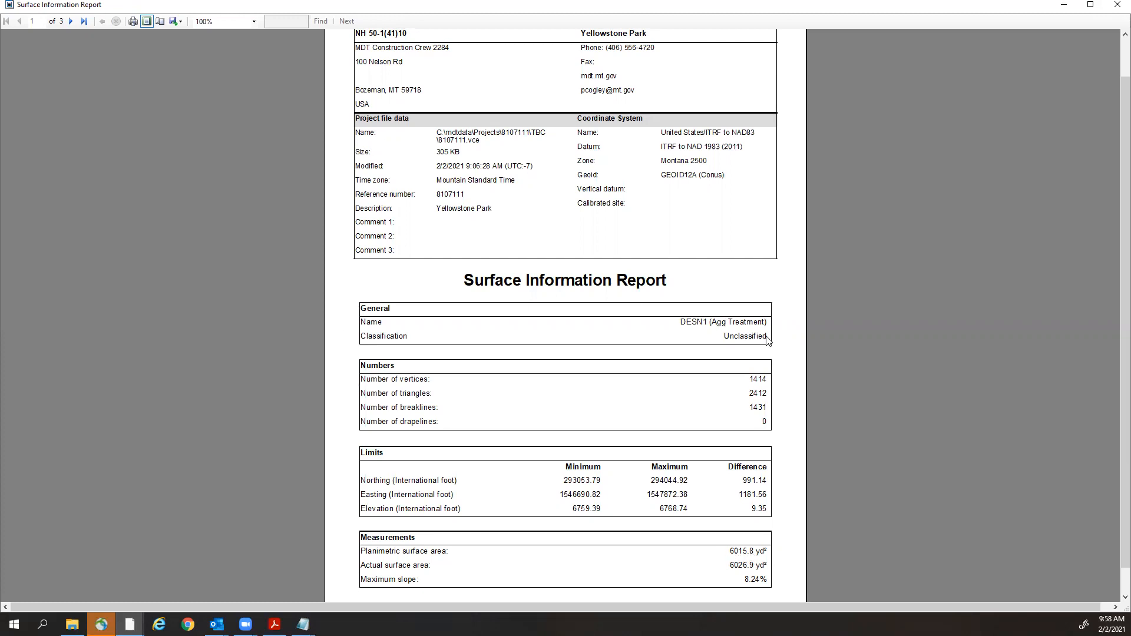
{"action": "scroll", "coordinate": [769, 340], "scroll_direction": "down", "scroll_amount": 3}
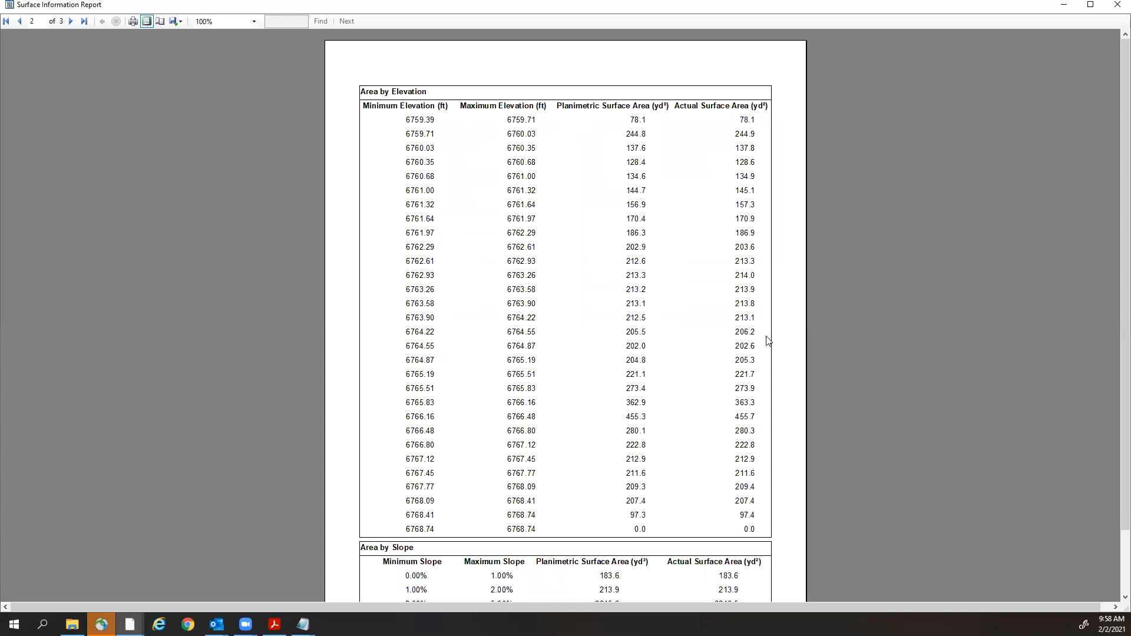
{"action": "scroll", "coordinate": [767, 341], "scroll_direction": "down", "scroll_amount": 2}
{"action": "scroll", "coordinate": [775, 366], "scroll_direction": "up", "scroll_amount": 3}
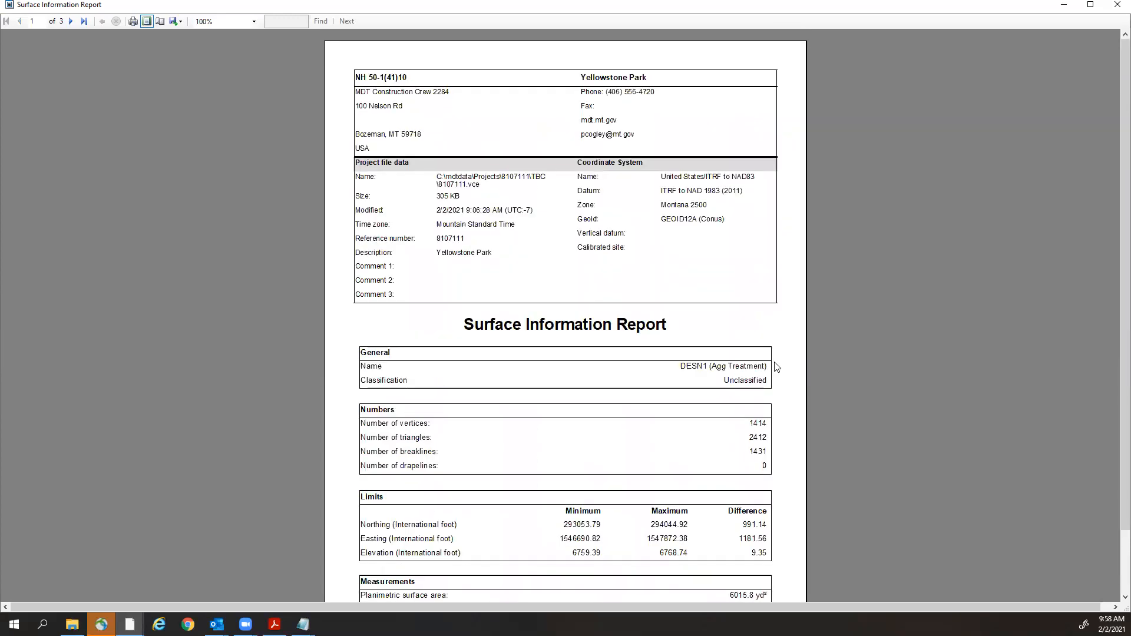
{"action": "left_click", "coordinate": [180, 22]}
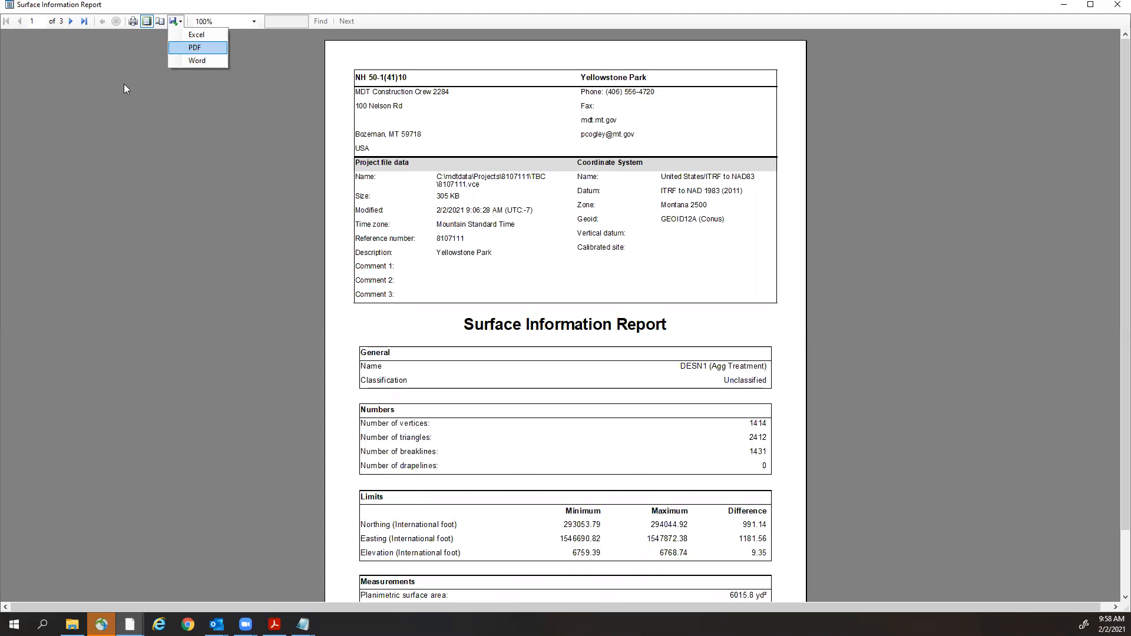
{"action": "left_click", "coordinate": [97, 86]}
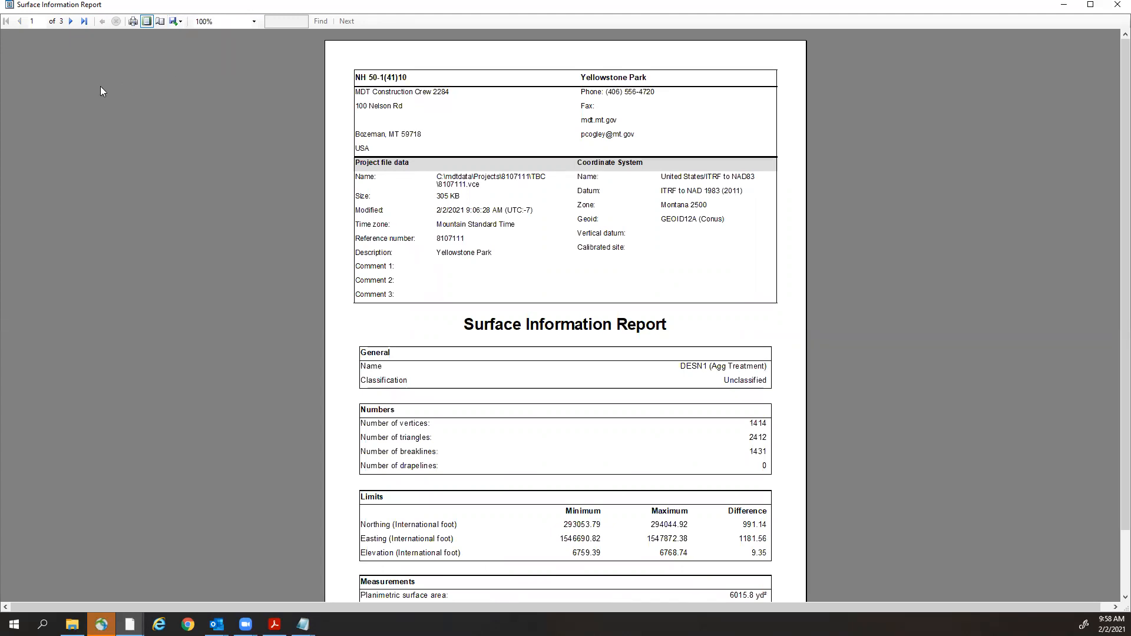
{"action": "left_click", "coordinate": [1116, 7]}
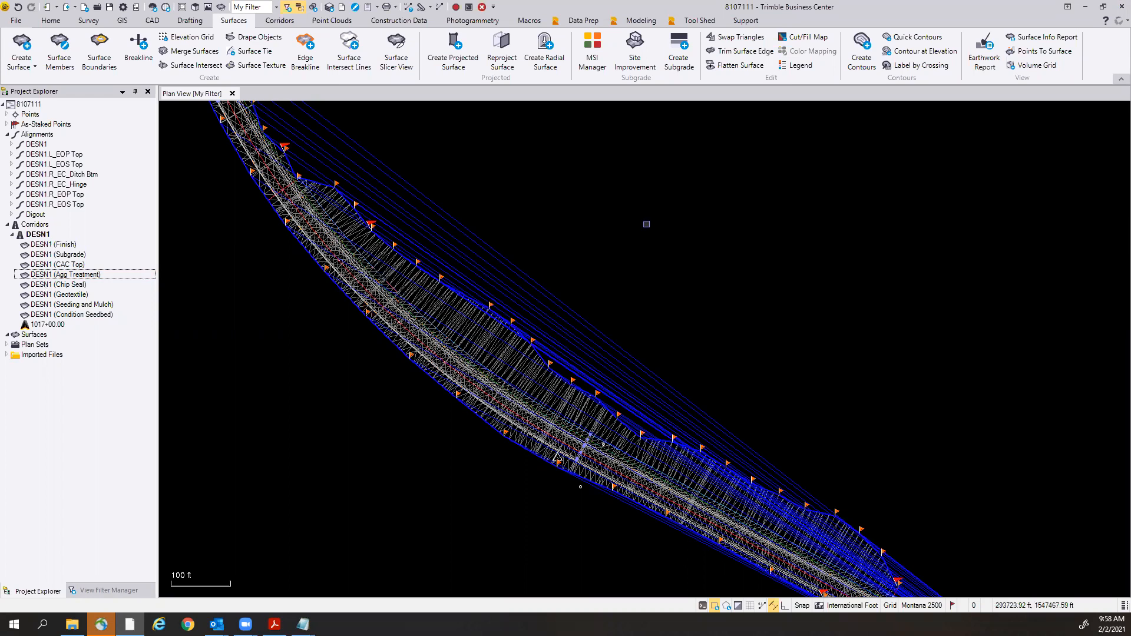
Try to run a Corridor Earthwork Report for the full length of DESN1 with a station increment of 5.00.
{"action": "scroll", "coordinate": [557, 458], "scroll_direction": "down", "scroll_amount": 1}
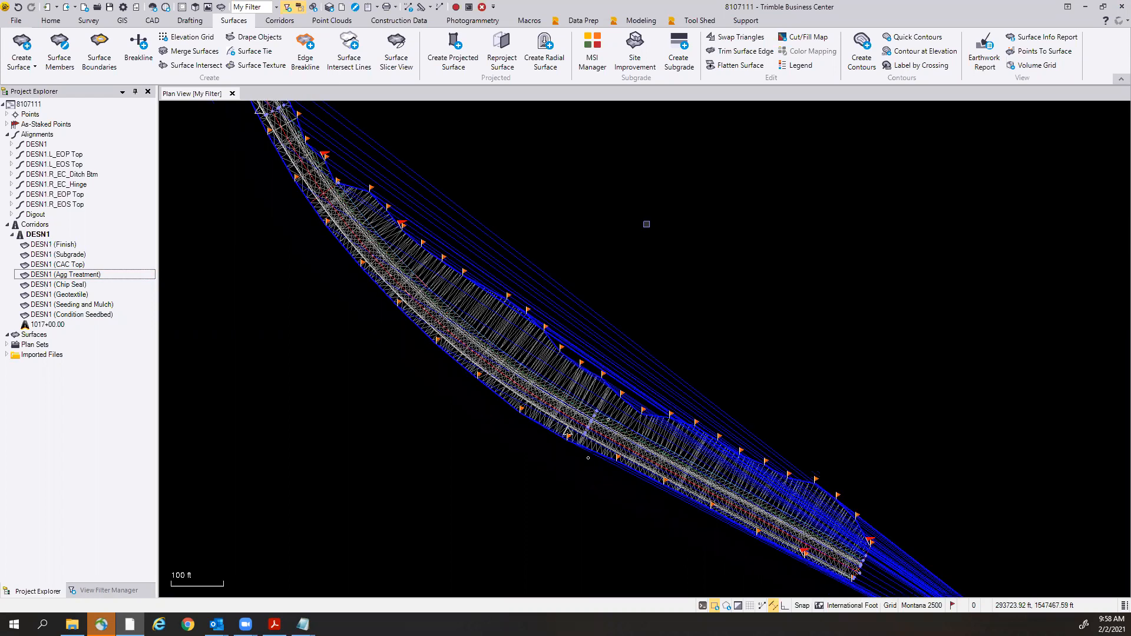
{"action": "middle_click_drag", "start_coordinate": [557, 132], "coordinate": [624, 202]}
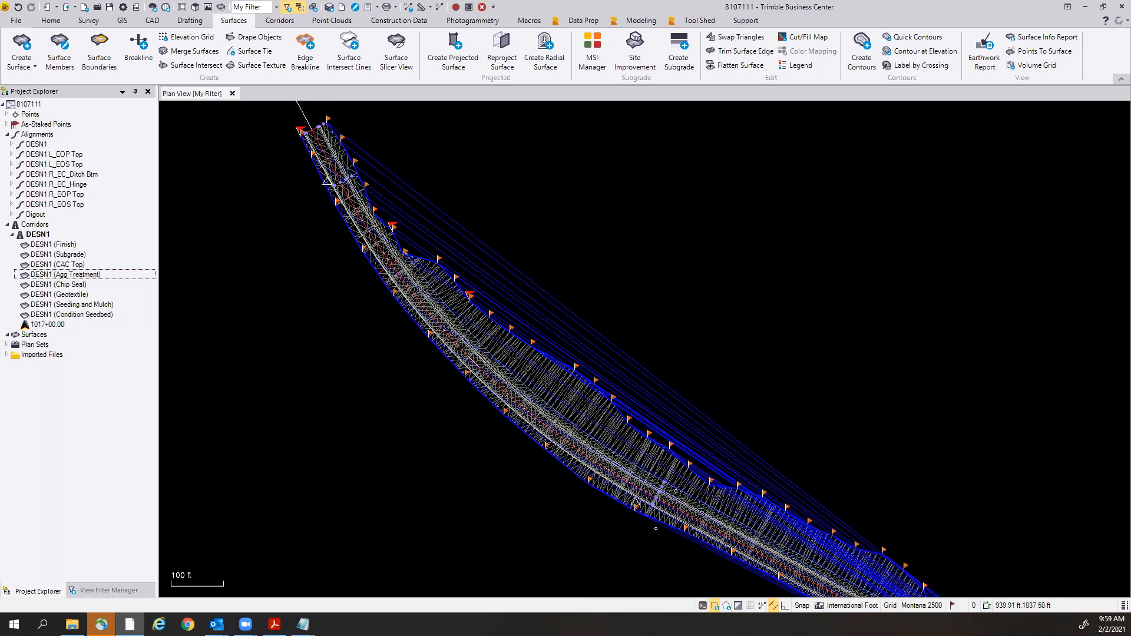
{"action": "left_click", "coordinate": [275, 22]}
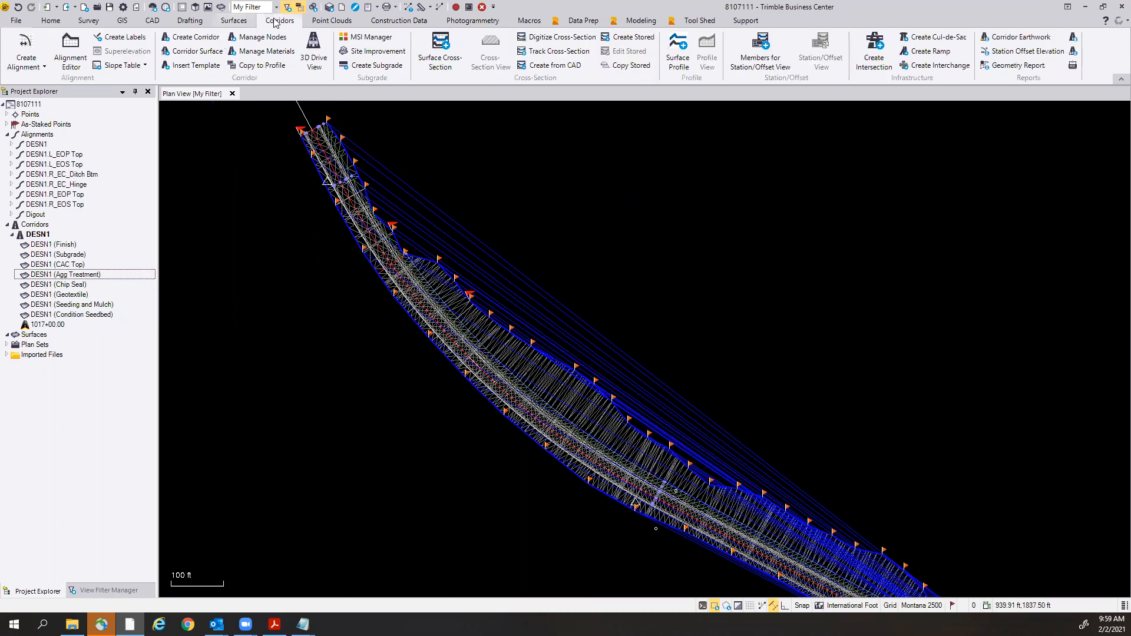
{"action": "left_click", "coordinate": [1021, 37]}
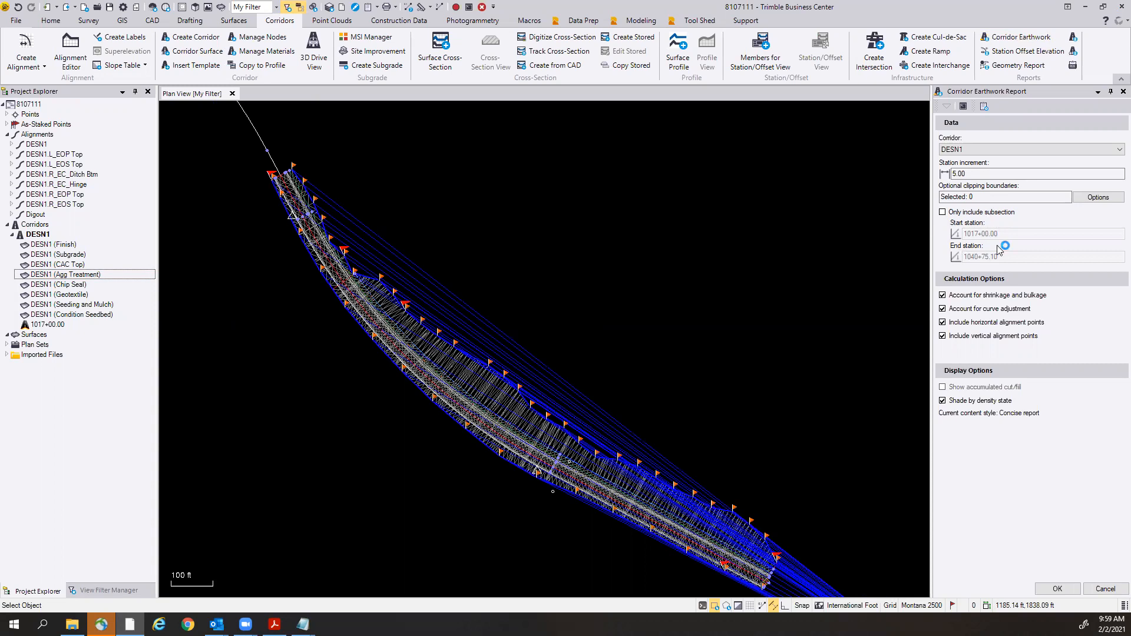
{"action": "left_click", "coordinate": [942, 212]}
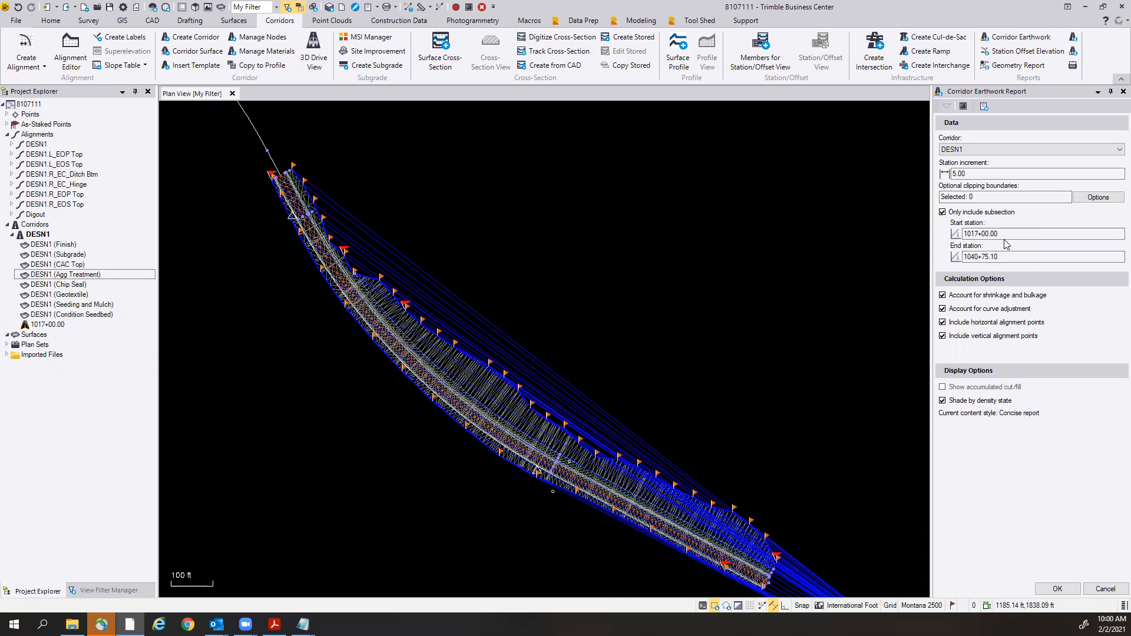
{"action": "left_click", "coordinate": [943, 212]}
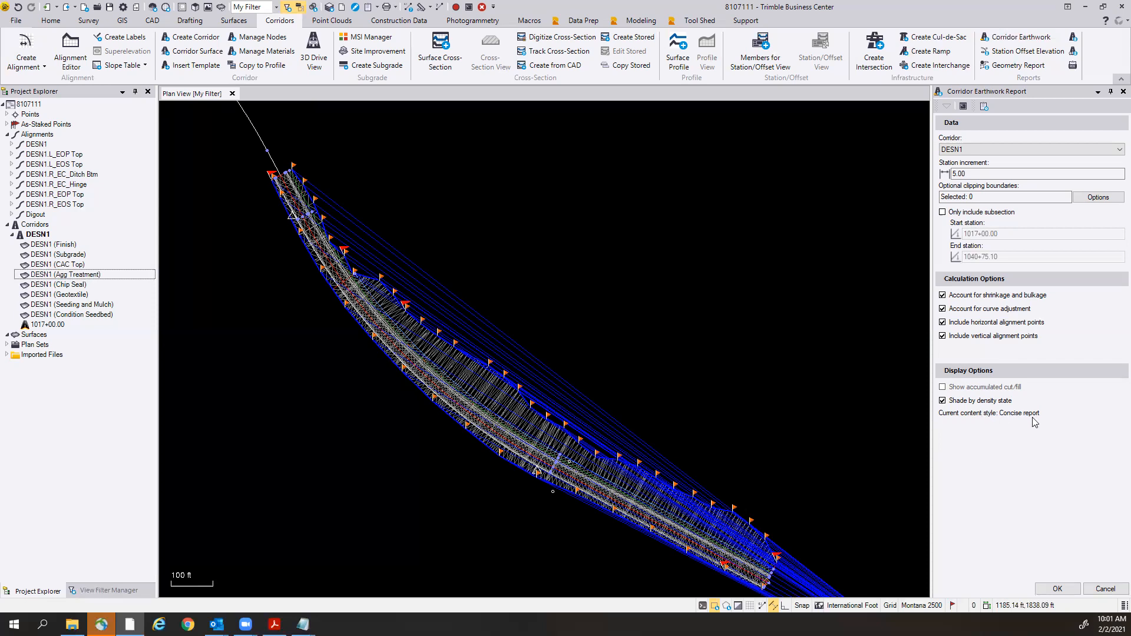
{"action": "left_click", "coordinate": [1054, 590]}
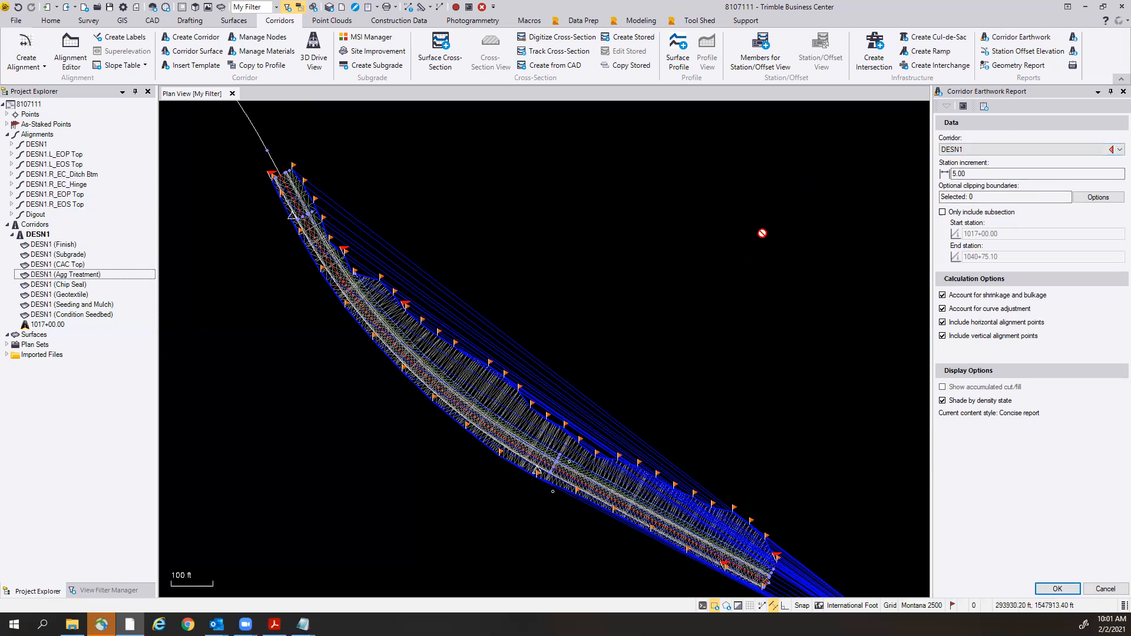
{"action": "left_click", "coordinate": [1116, 93]}
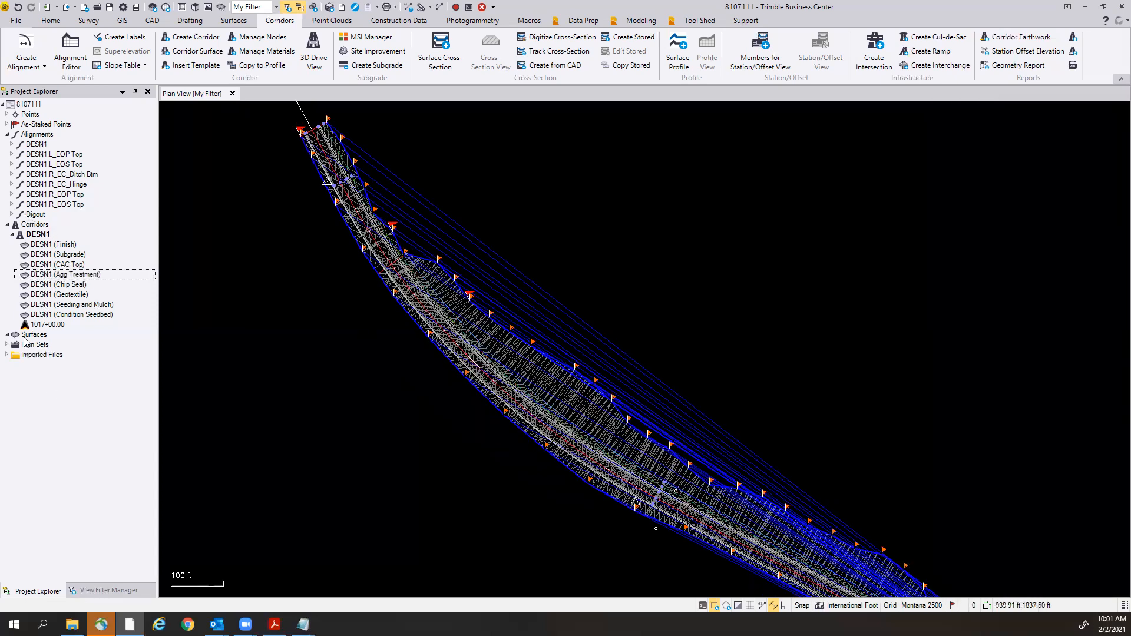
Import the LandXML file 8107000RDDTM0011.xml, resolving the surface conflict with both the point/breakline-based and triangle-based definitions.
{"action": "left_click", "coordinate": [47, 7]}
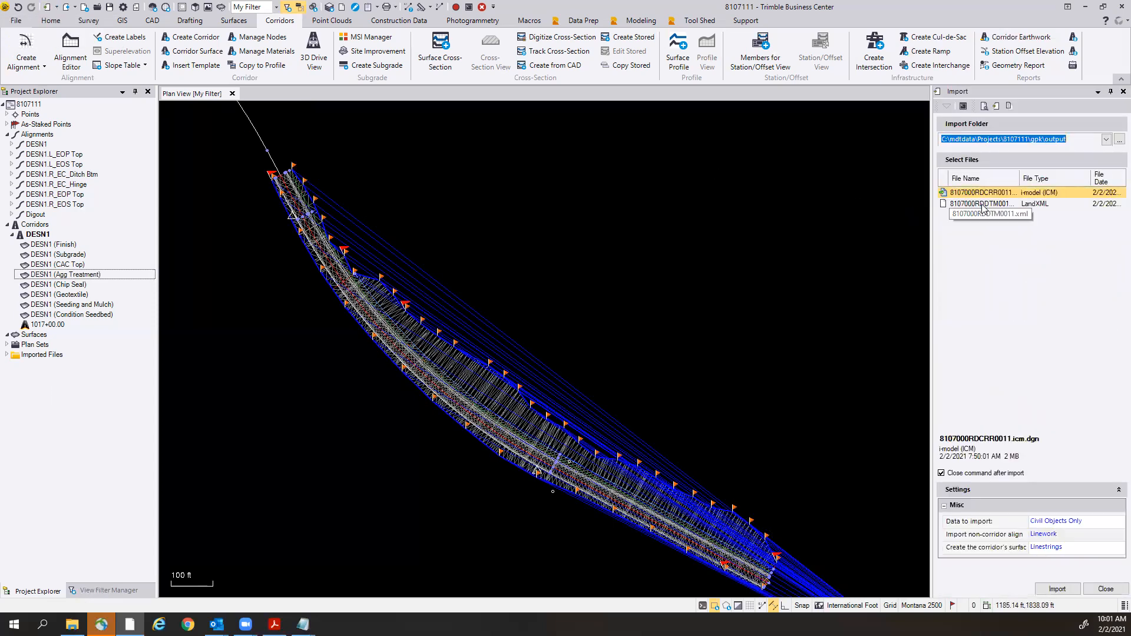
{"action": "left_click", "coordinate": [981, 205]}
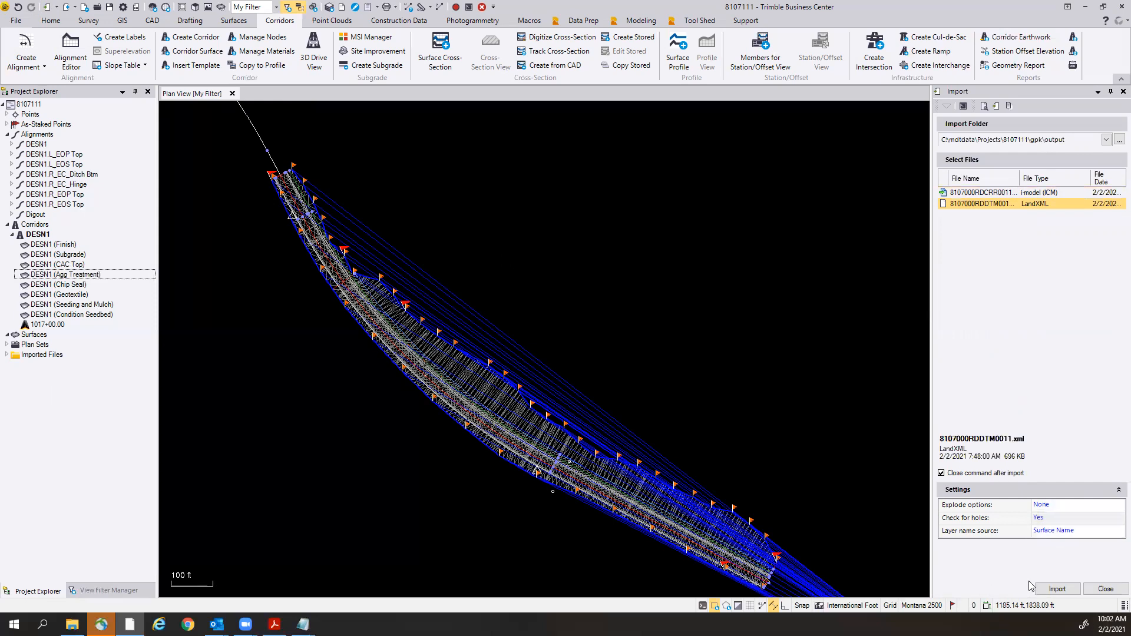
{"action": "left_click", "coordinate": [1057, 589]}
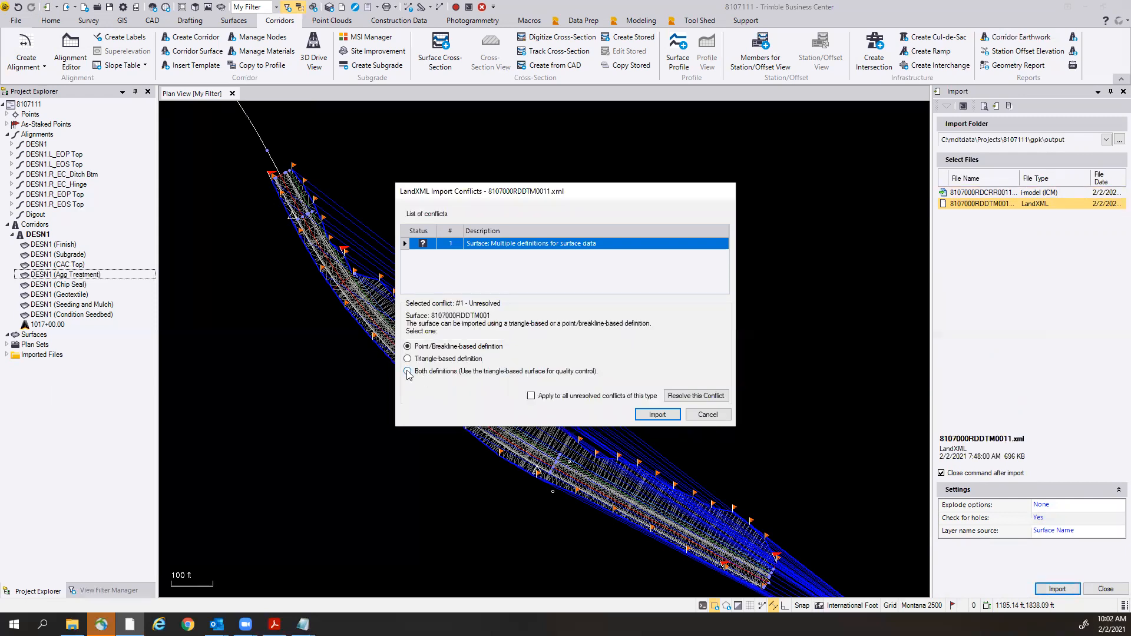
{"action": "left_click", "coordinate": [656, 414]}
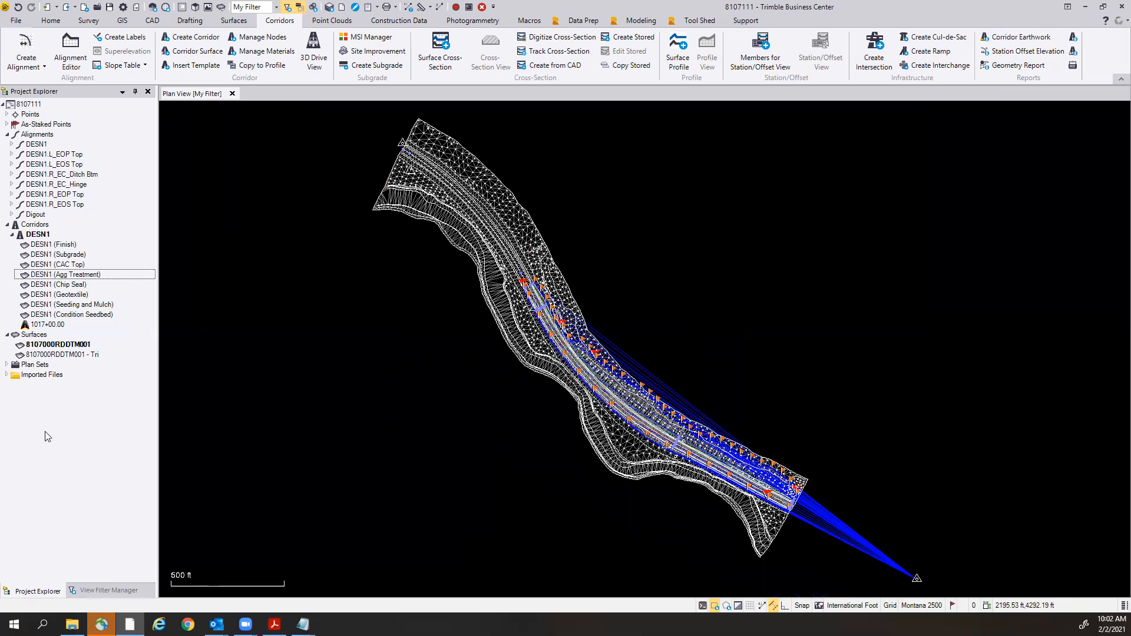
Hide the 8107000RDDTM001 and 8107000RDDTM001 - Tri surface layers in the view filter and check the plan view.
{"action": "left_click", "coordinate": [96, 593]}
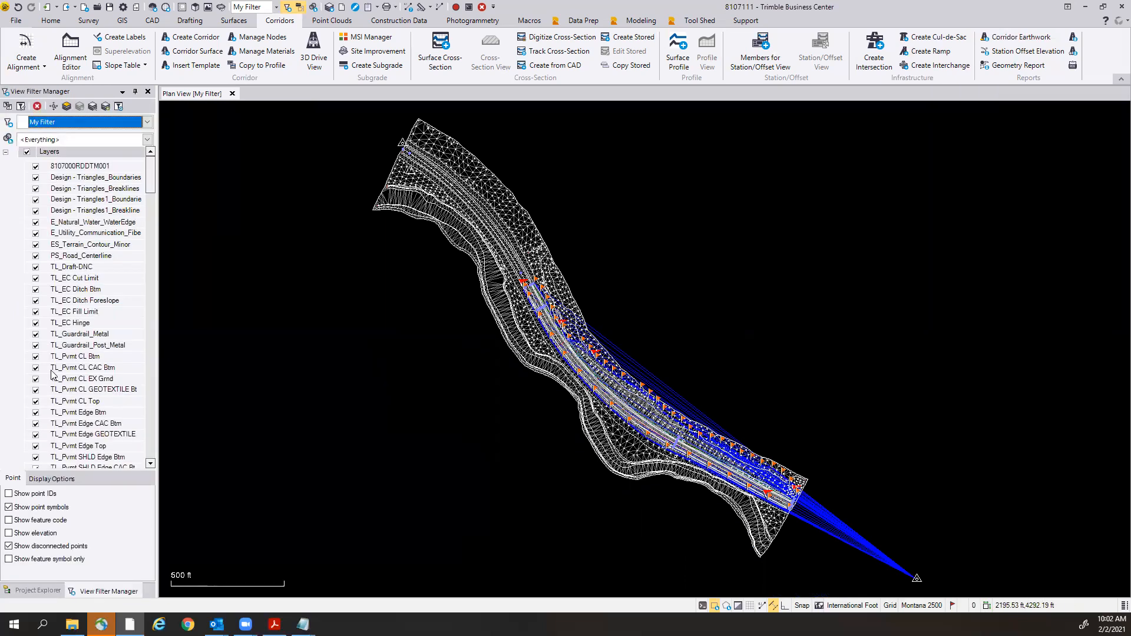
{"action": "left_click_drag", "start_coordinate": [150, 171], "coordinate": [156, 433]}
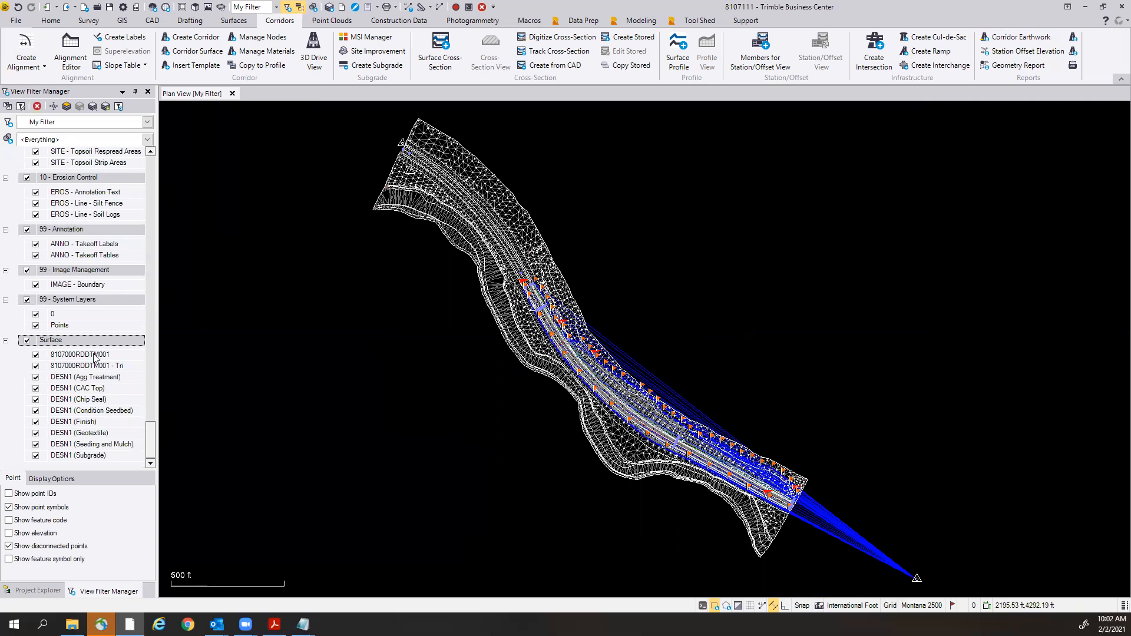
{"action": "left_click", "coordinate": [35, 367]}
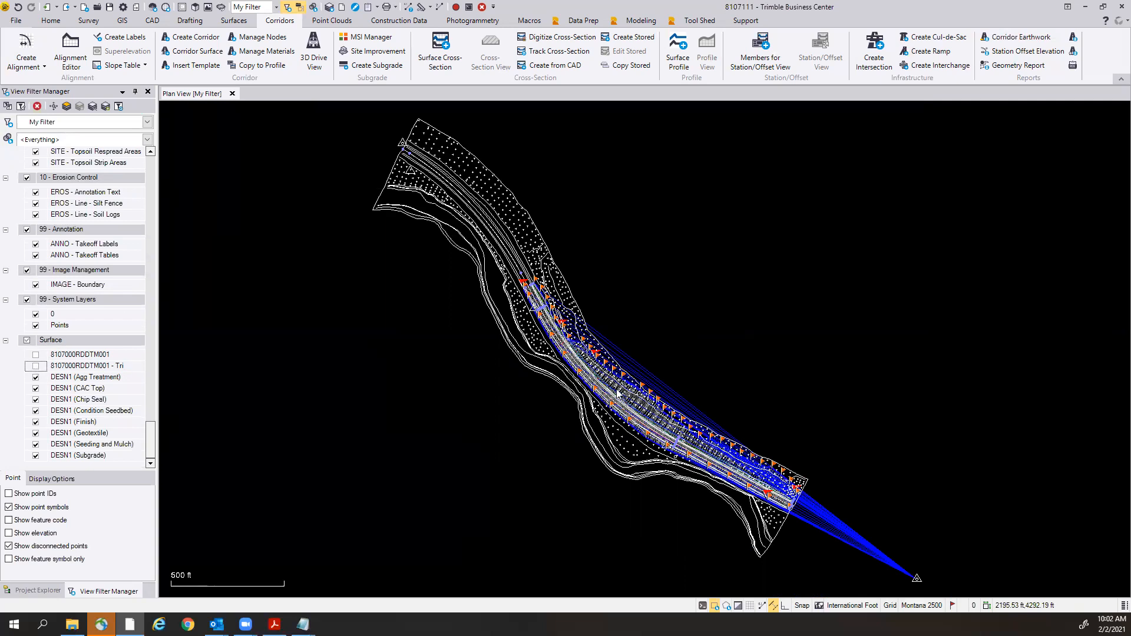
{"action": "scroll", "coordinate": [707, 454], "scroll_direction": "up", "scroll_amount": 3}
{"action": "scroll", "coordinate": [717, 447], "scroll_direction": "up", "scroll_amount": 3}
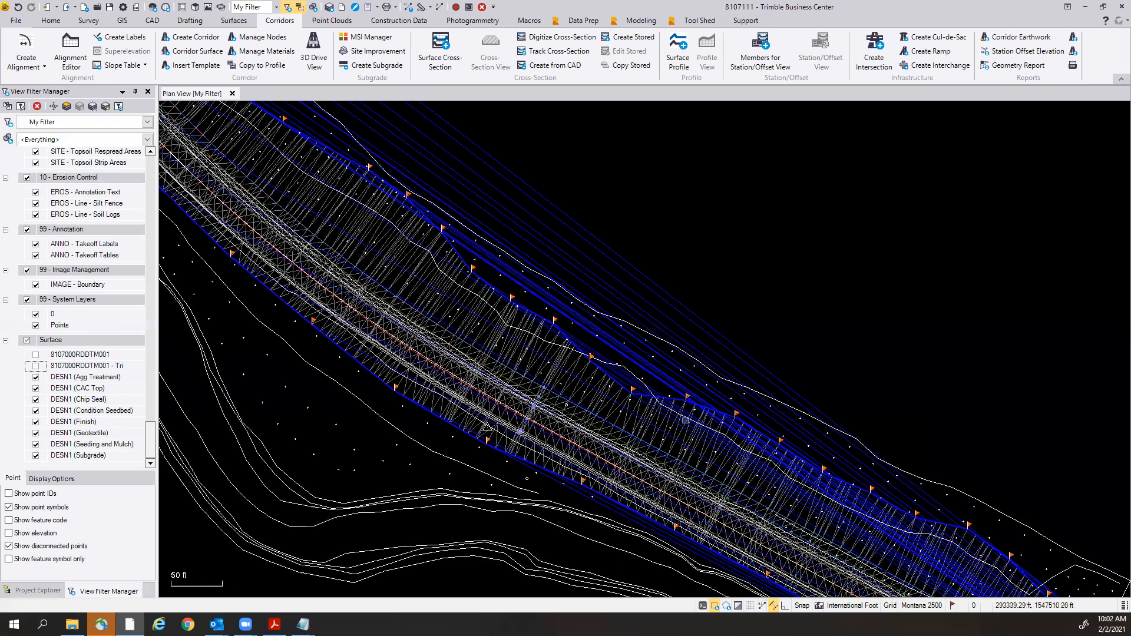
{"action": "scroll", "coordinate": [709, 413], "scroll_direction": "down", "scroll_amount": 5}
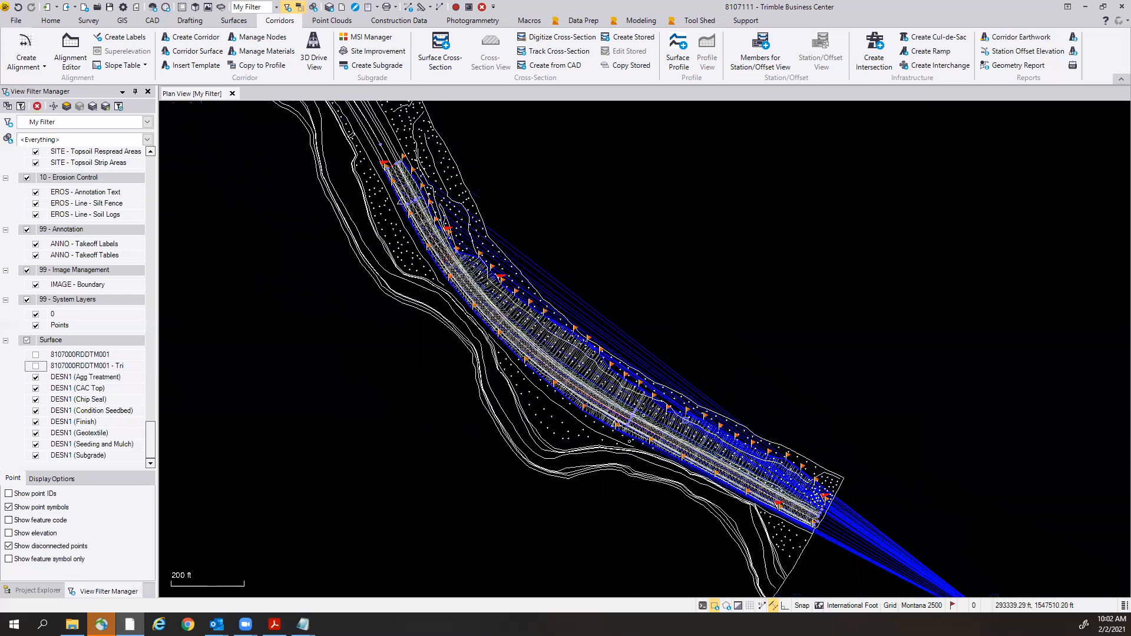
{"action": "middle_click_drag", "start_coordinate": [719, 397], "coordinate": [709, 408]}
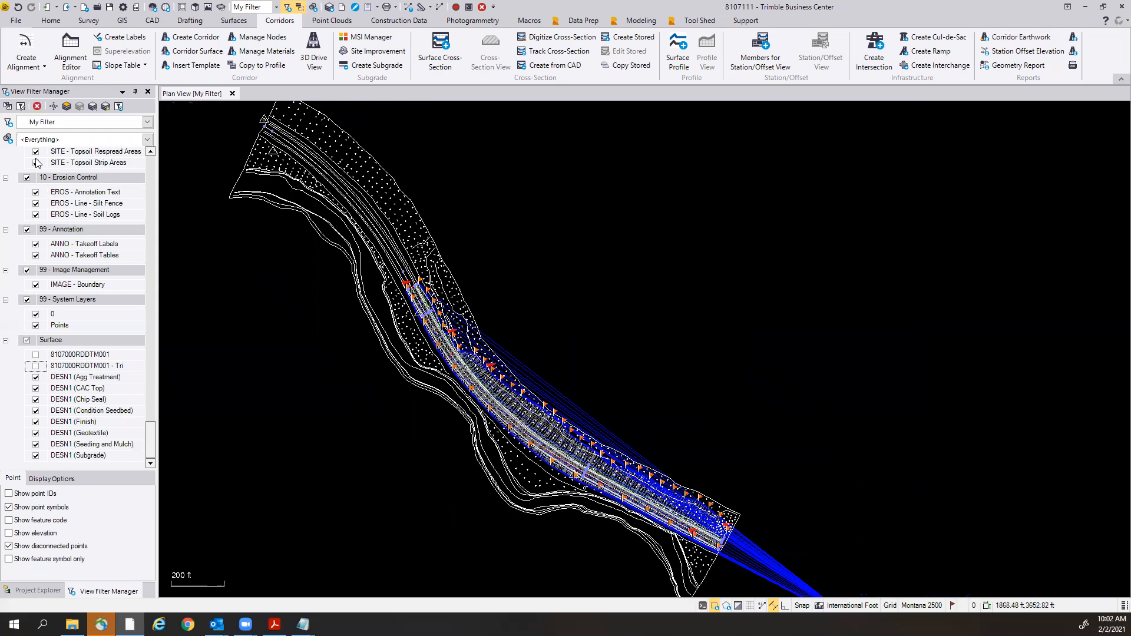
Edit corridor DESN1 to use surface 8107000RDDTM001 as its original ground.
{"action": "left_click", "coordinate": [44, 591]}
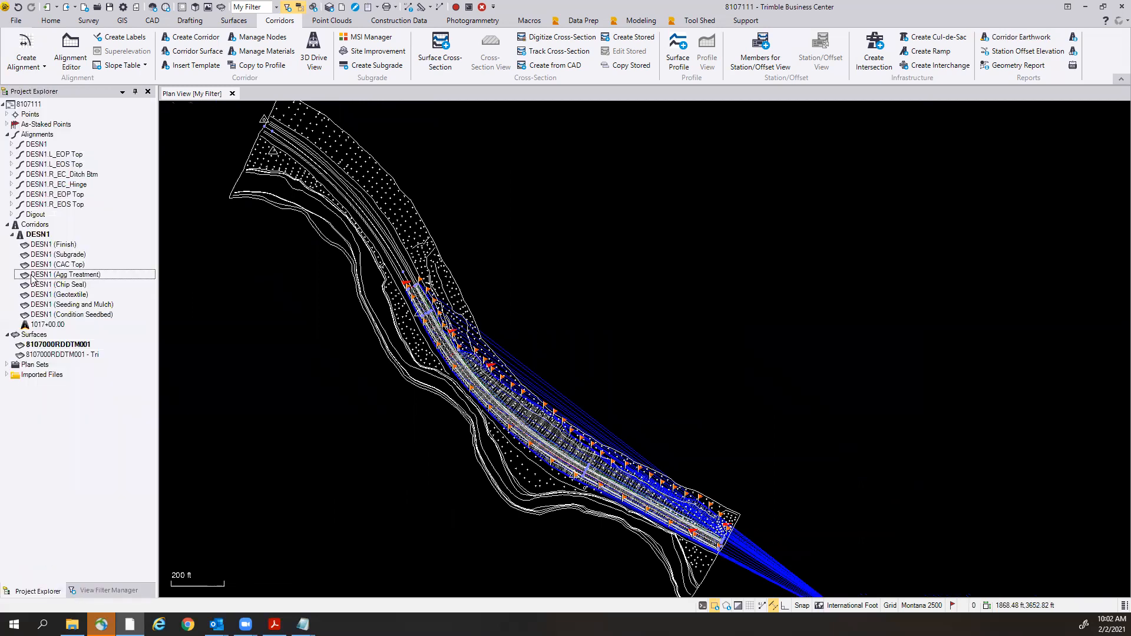
{"action": "right_click", "coordinate": [31, 238]}
{"action": "left_click", "coordinate": [86, 265]}
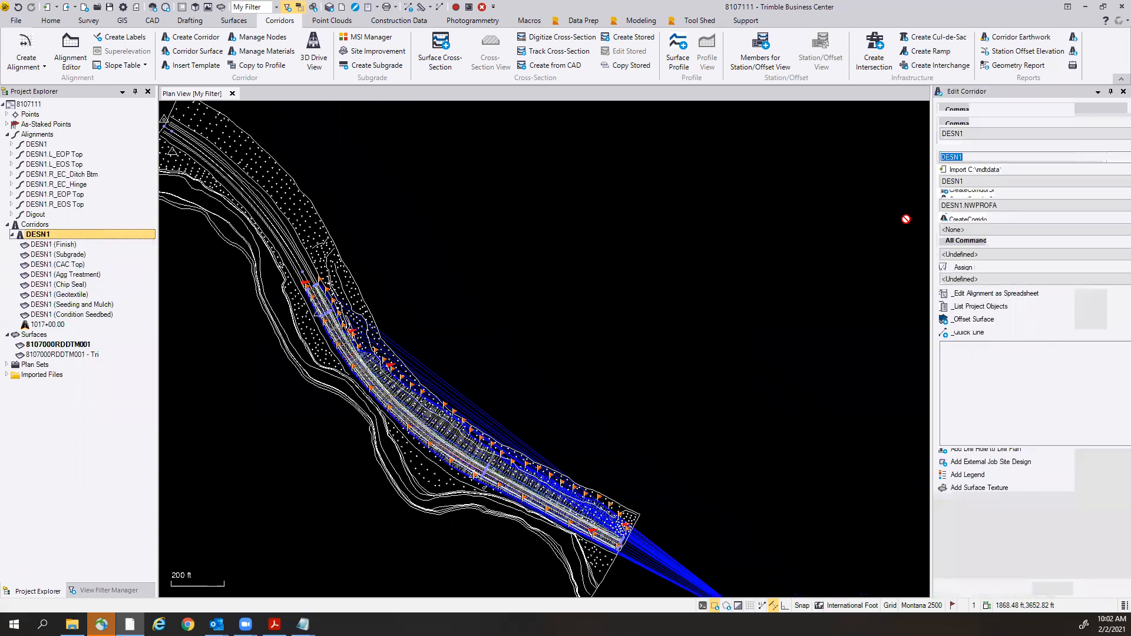
{"action": "left_click", "coordinate": [985, 230]}
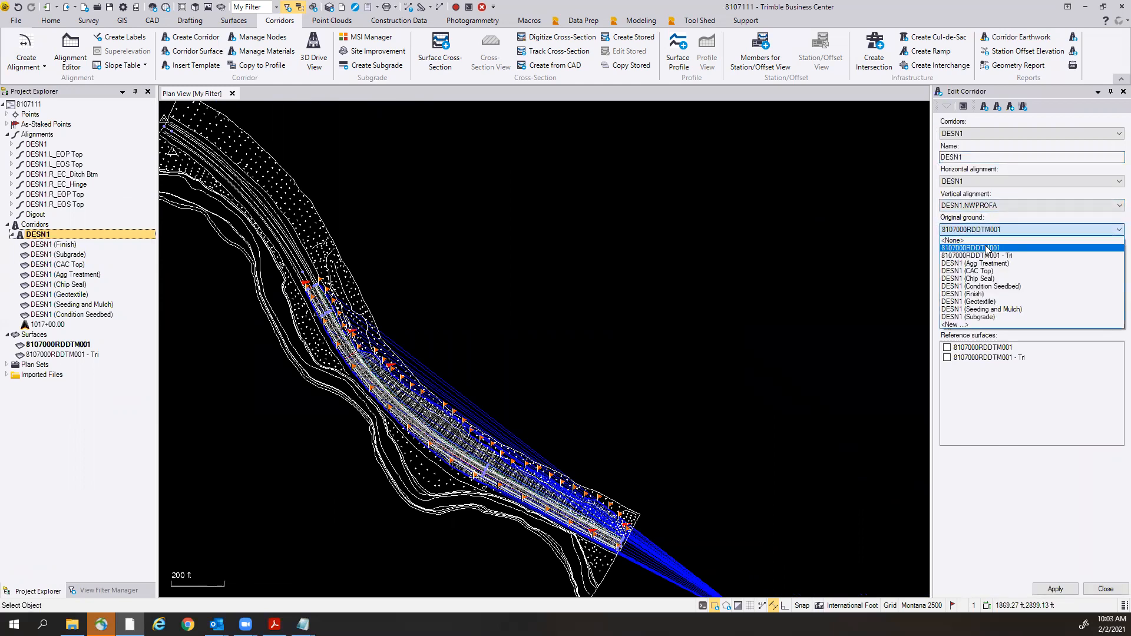
{"action": "left_click", "coordinate": [988, 248]}
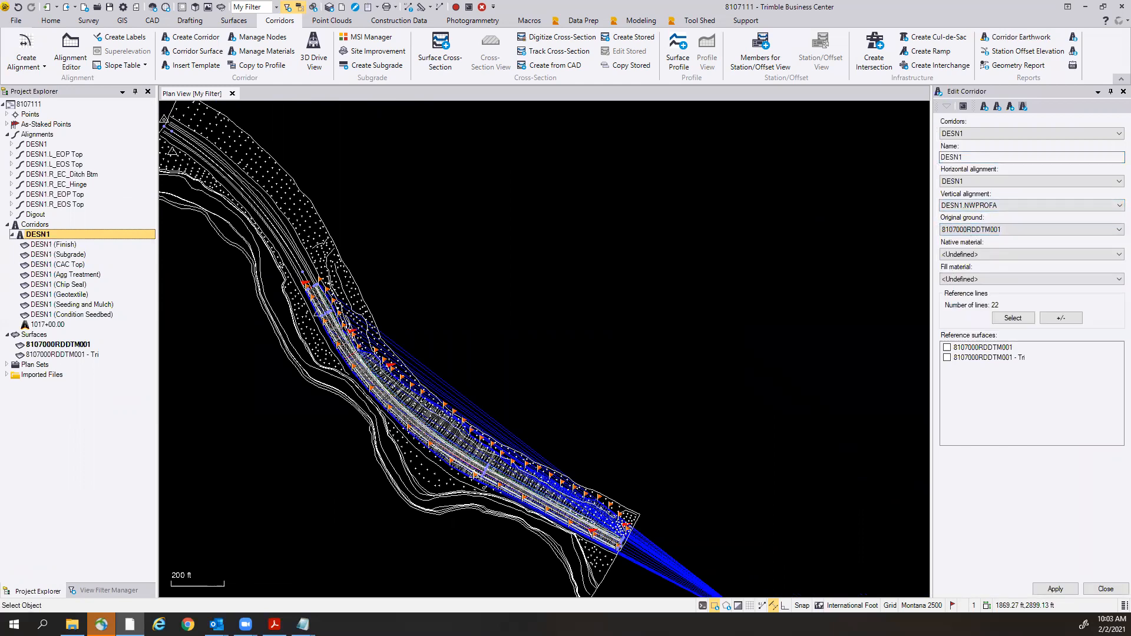
{"action": "left_click", "coordinate": [1061, 591]}
{"action": "left_click", "coordinate": [1106, 589]}
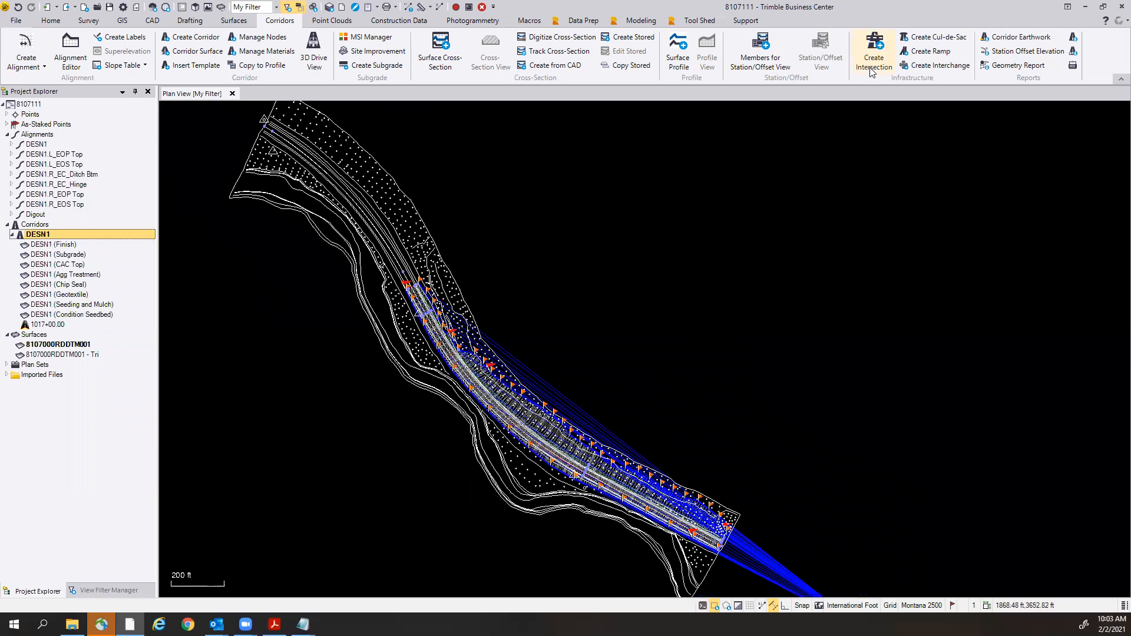
Run a Corridor Earthwork Report for the full length of DESN1 at a 5.00 station increment, with no clipping boundaries selected.
{"action": "left_click", "coordinate": [1014, 37]}
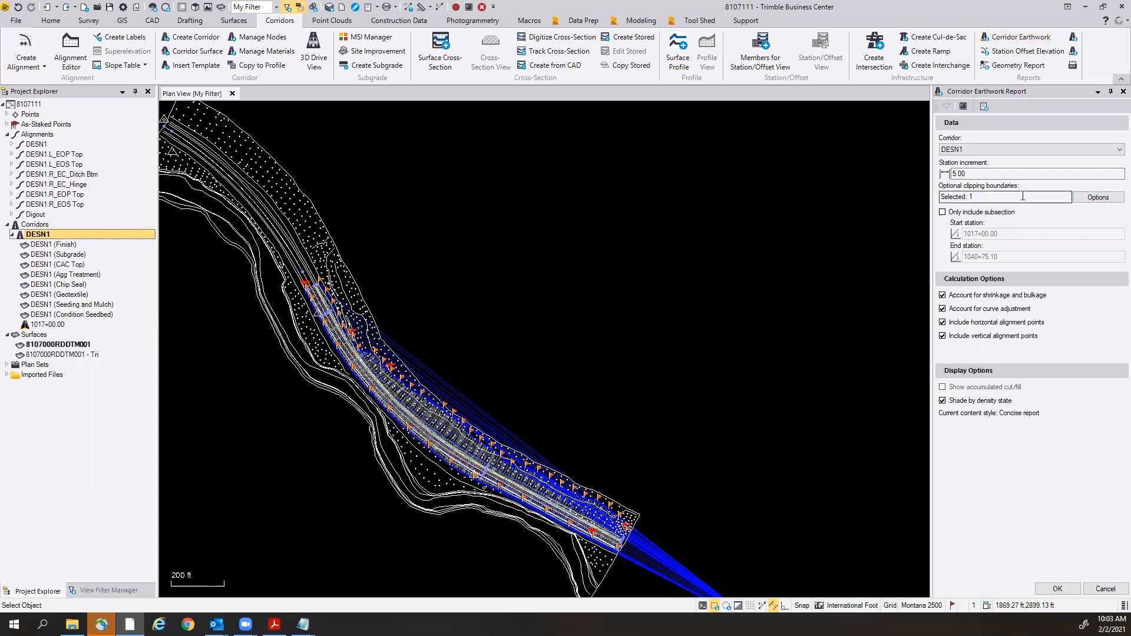
{"action": "key", "text": "Escape"}
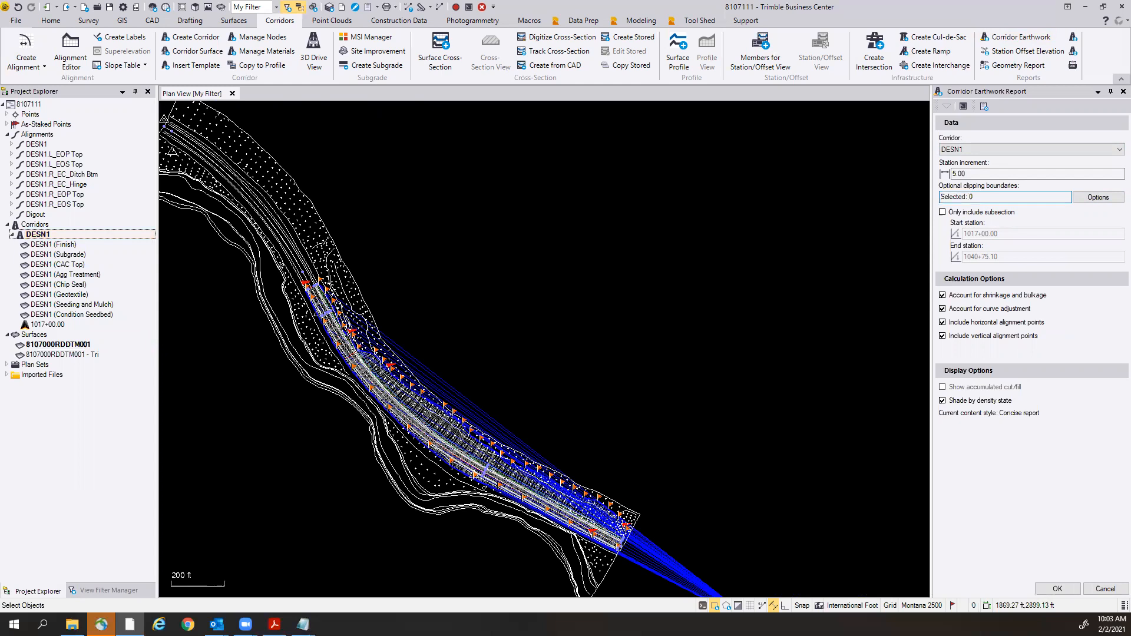
{"action": "left_click", "coordinate": [1058, 588]}
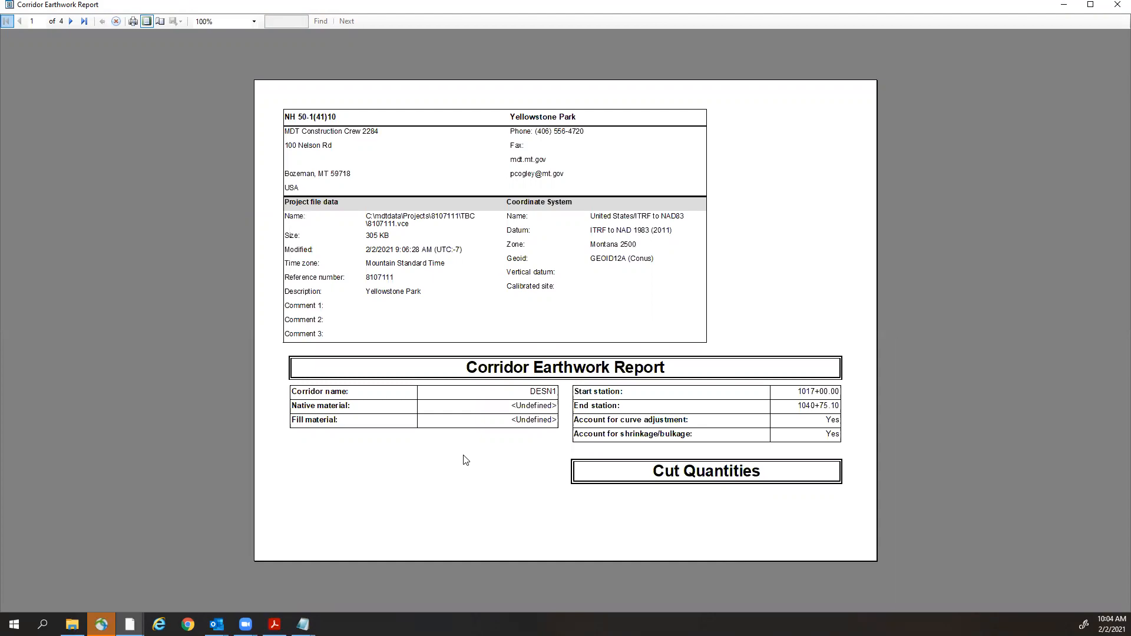
Review the Cut Quantities, Mass Earthwork and Subgrade Quantities sections on the first two pages of the earthwork report.
{"action": "left_click", "coordinate": [71, 21]}
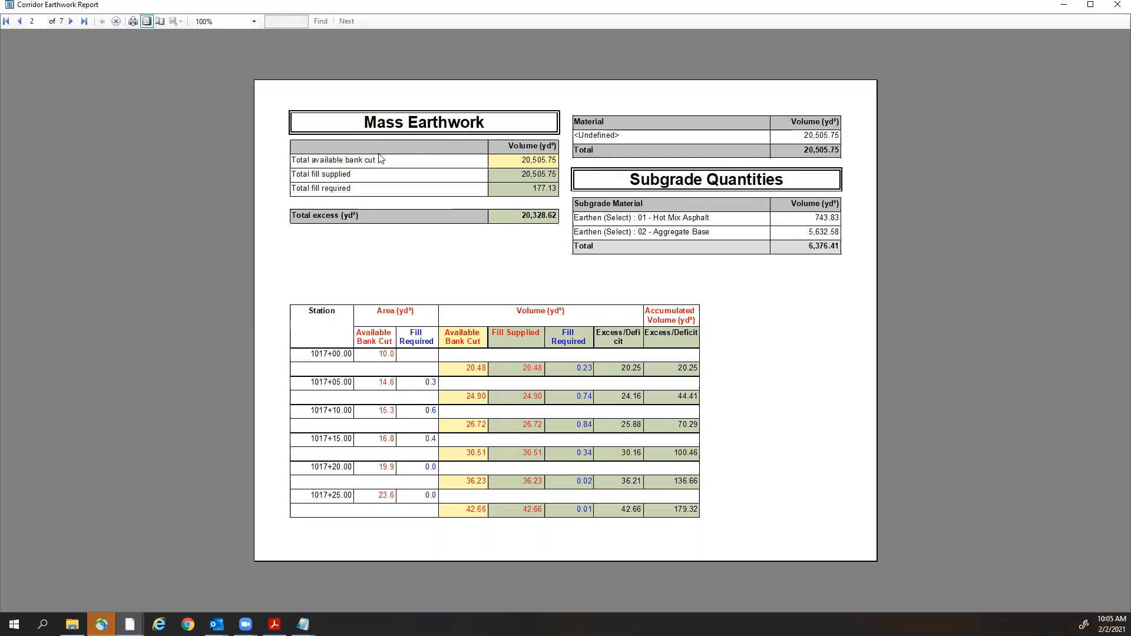
{"action": "left_click", "coordinate": [20, 22]}
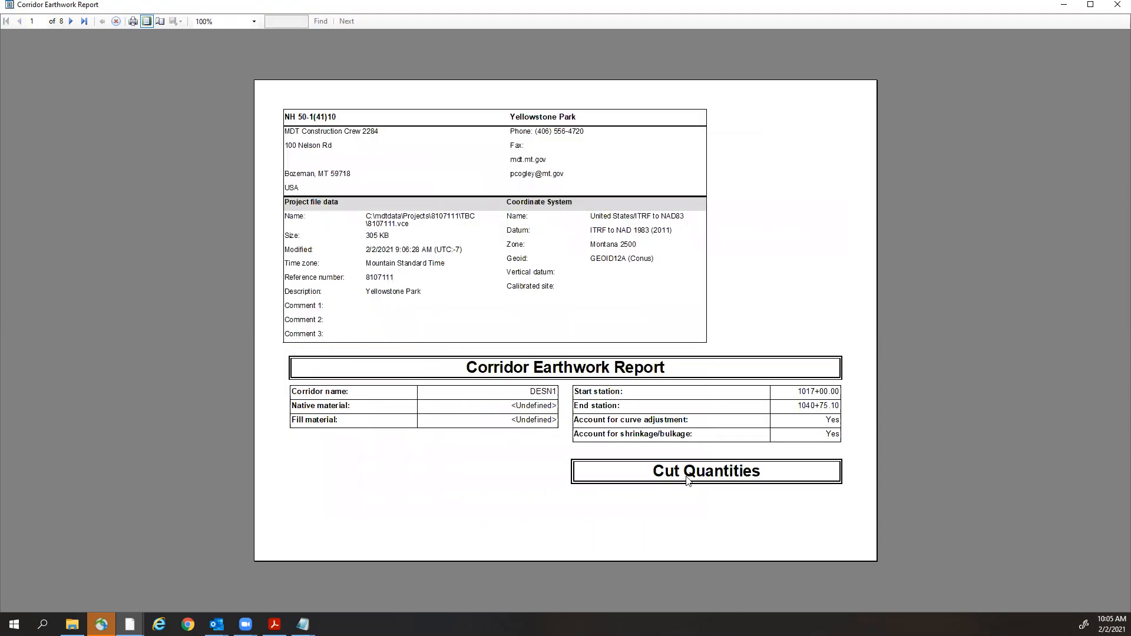
{"action": "left_click", "coordinate": [71, 21]}
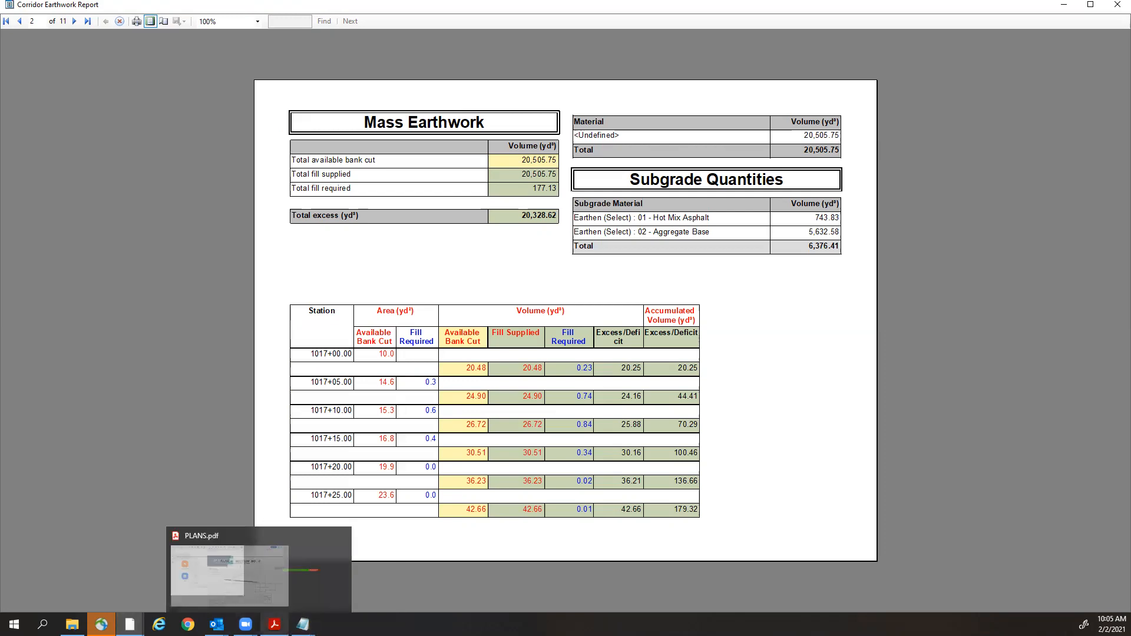
Switch to PLANS.pdf in Adobe Acrobat Reader and find the roadway digout row in the Digout Excavation table on page 10.
{"action": "left_click", "coordinate": [275, 624]}
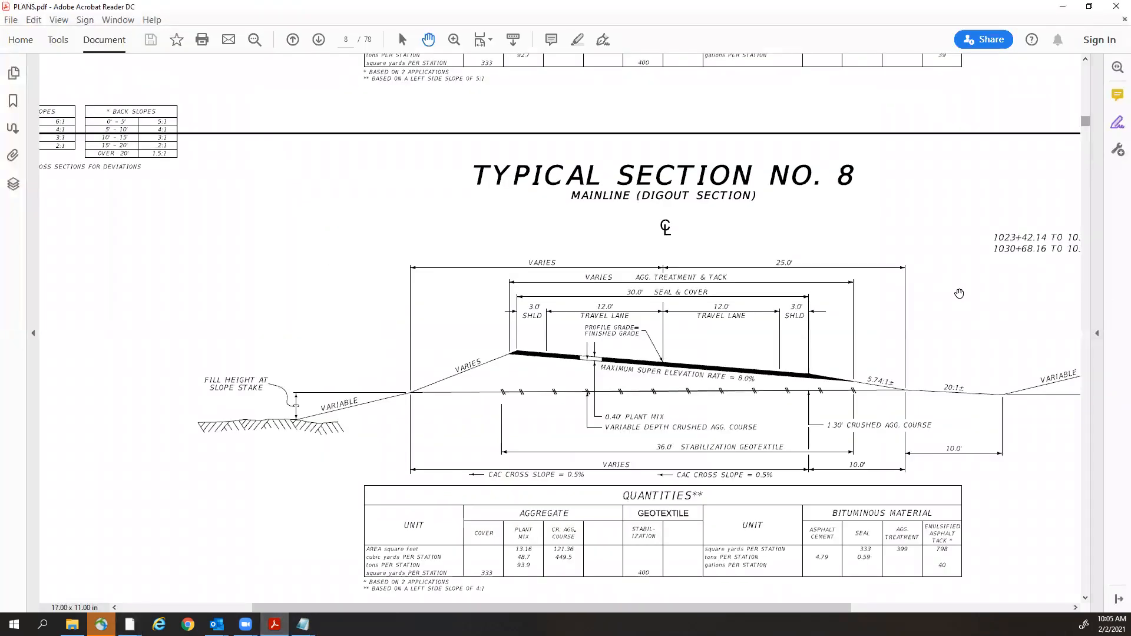
{"action": "scroll", "coordinate": [960, 293], "scroll_direction": "down", "scroll_amount": 1}
{"action": "scroll", "coordinate": [944, 322], "scroll_direction": "down", "scroll_amount": 15}
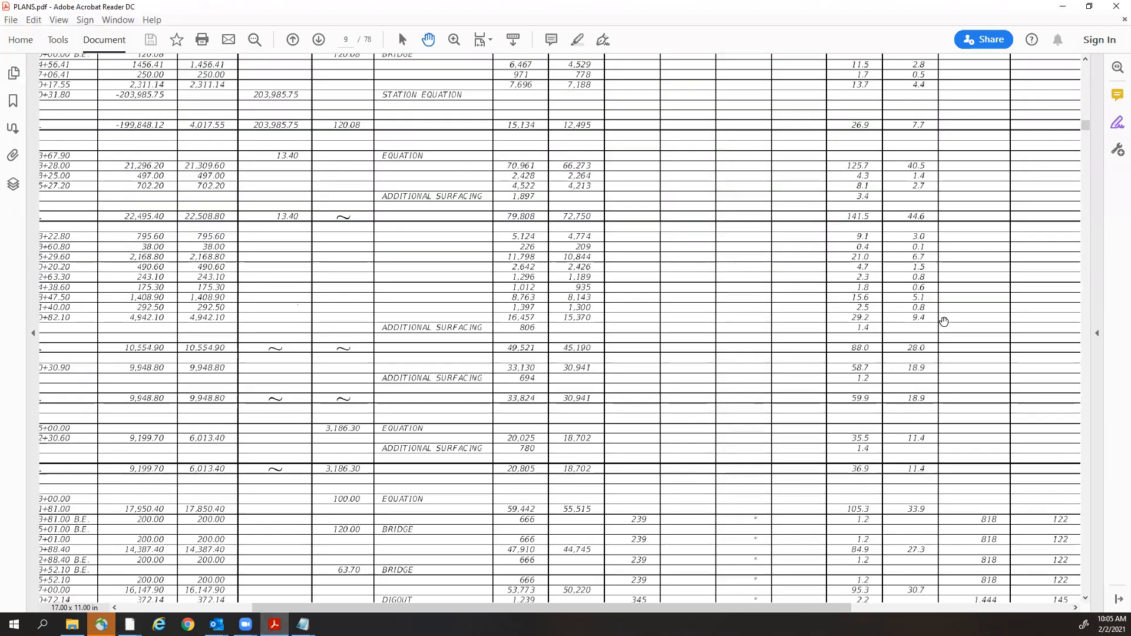
{"action": "scroll", "coordinate": [944, 321], "scroll_direction": "down", "scroll_amount": 15}
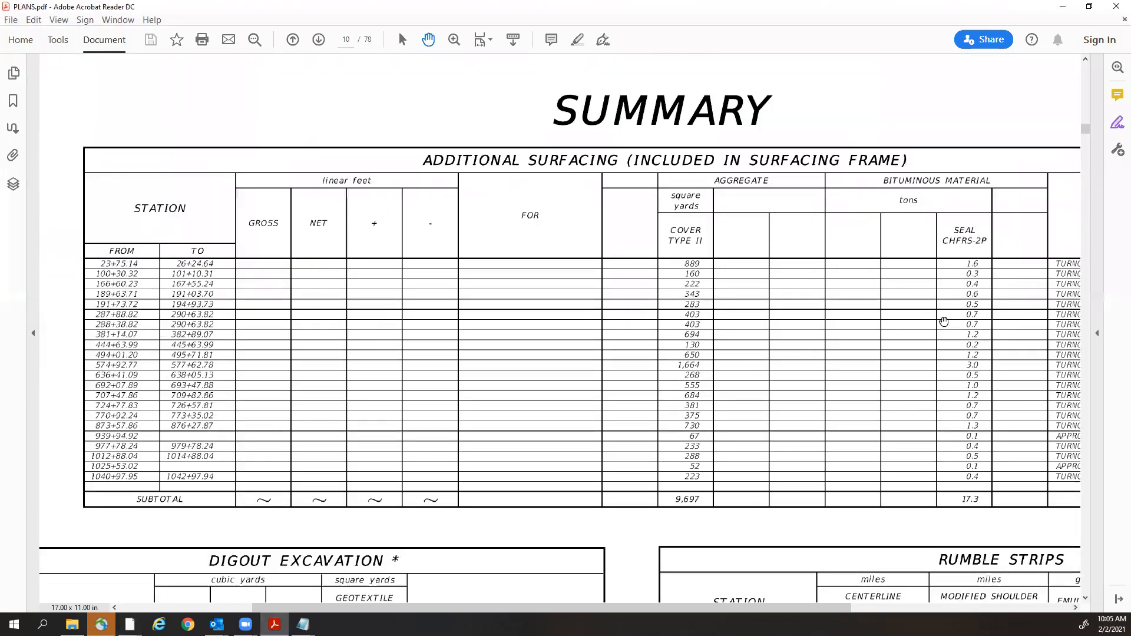
{"action": "scroll", "coordinate": [944, 322], "scroll_direction": "down", "scroll_amount": 5}
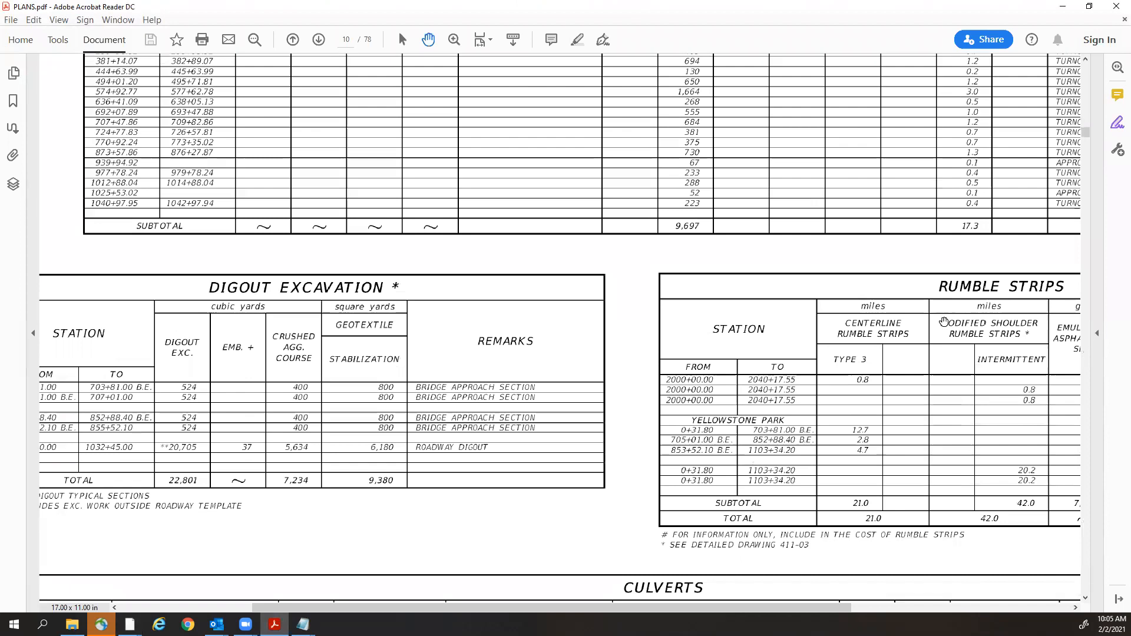
{"action": "left_click_drag", "start_coordinate": [814, 607], "coordinate": [689, 607]}
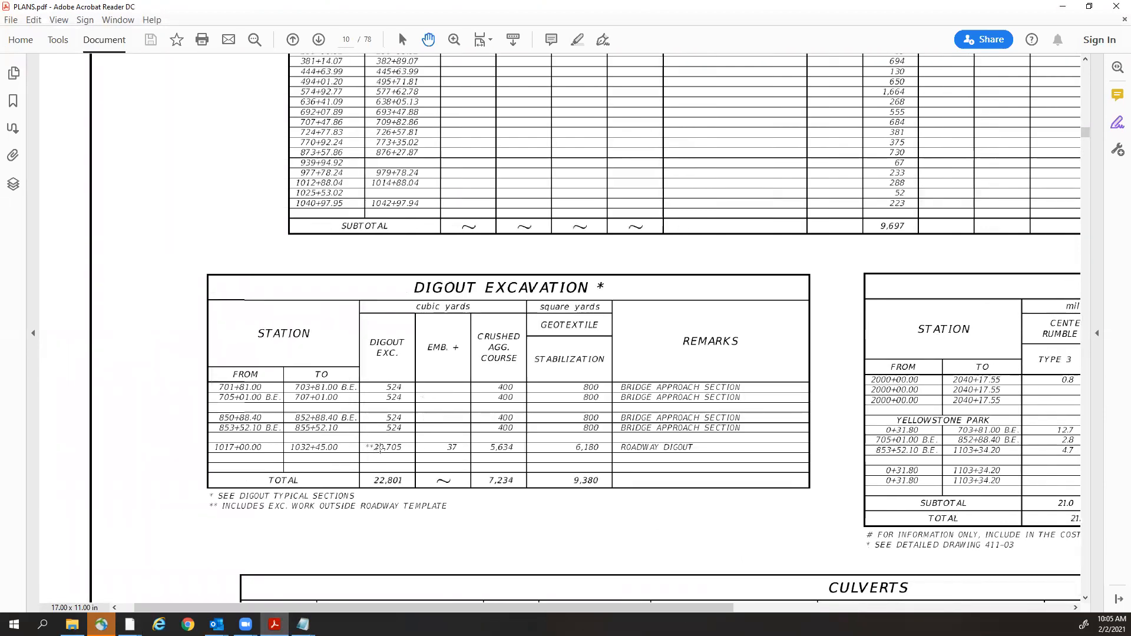
{"action": "left_click_drag", "start_coordinate": [407, 446], "coordinate": [359, 455]}
{"action": "left_click", "coordinate": [146, 439]}
Compare the earthwork report's cut and aggregate base volumes with the digout excavation and crushed aggregate quantities in PLANS.pdf.
{"action": "left_click", "coordinate": [1063, 6]}
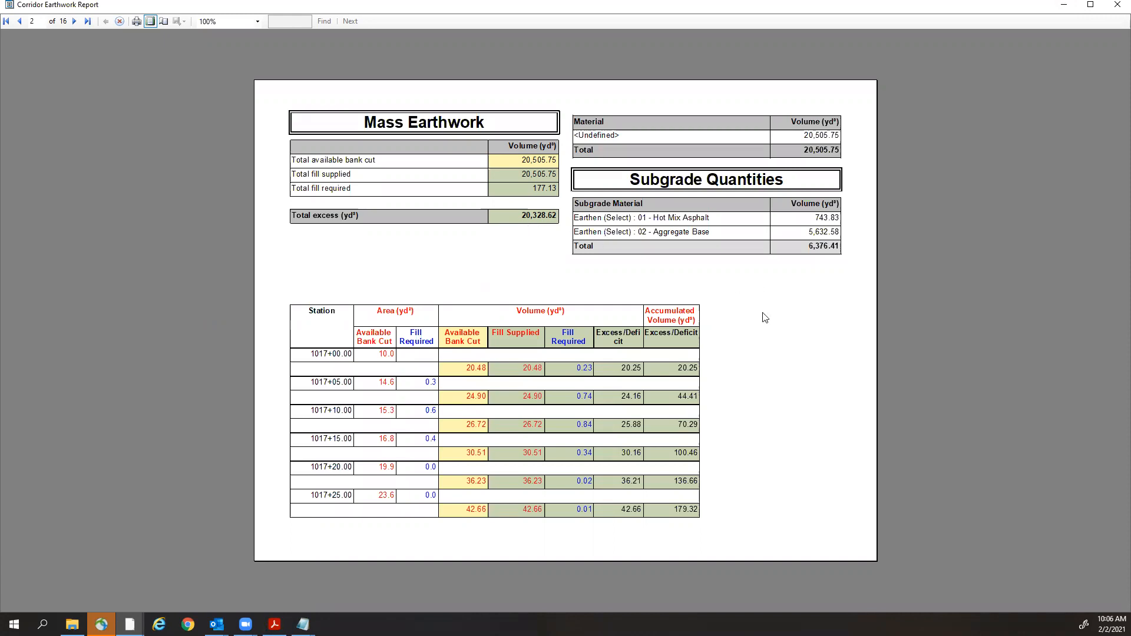
{"action": "left_click", "coordinate": [275, 624]}
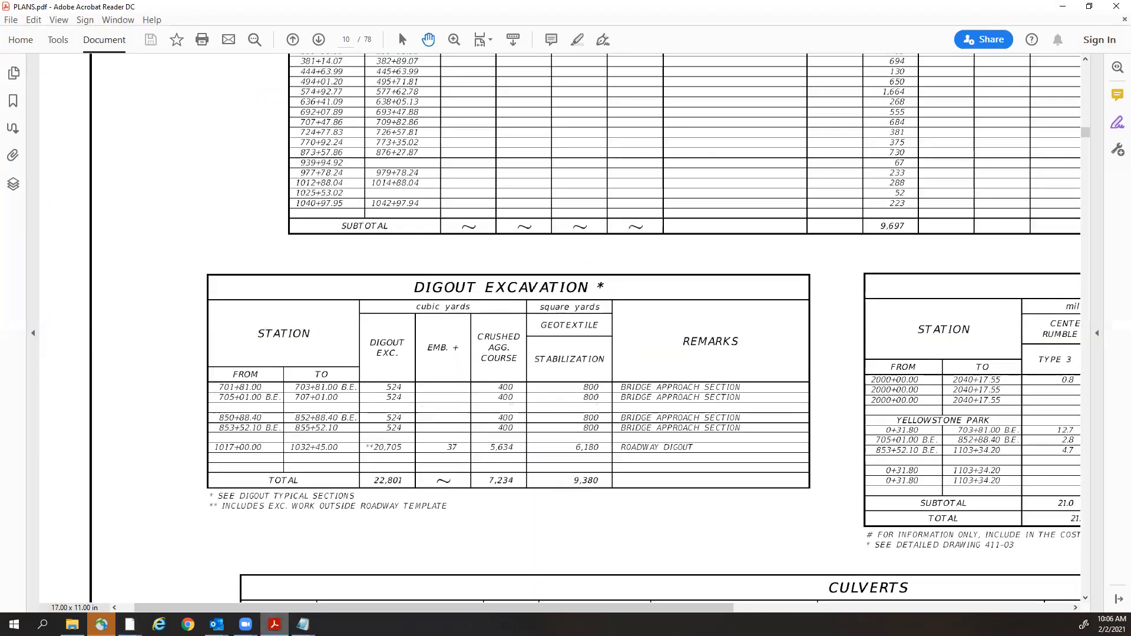
{"action": "left_click", "coordinate": [1066, 9]}
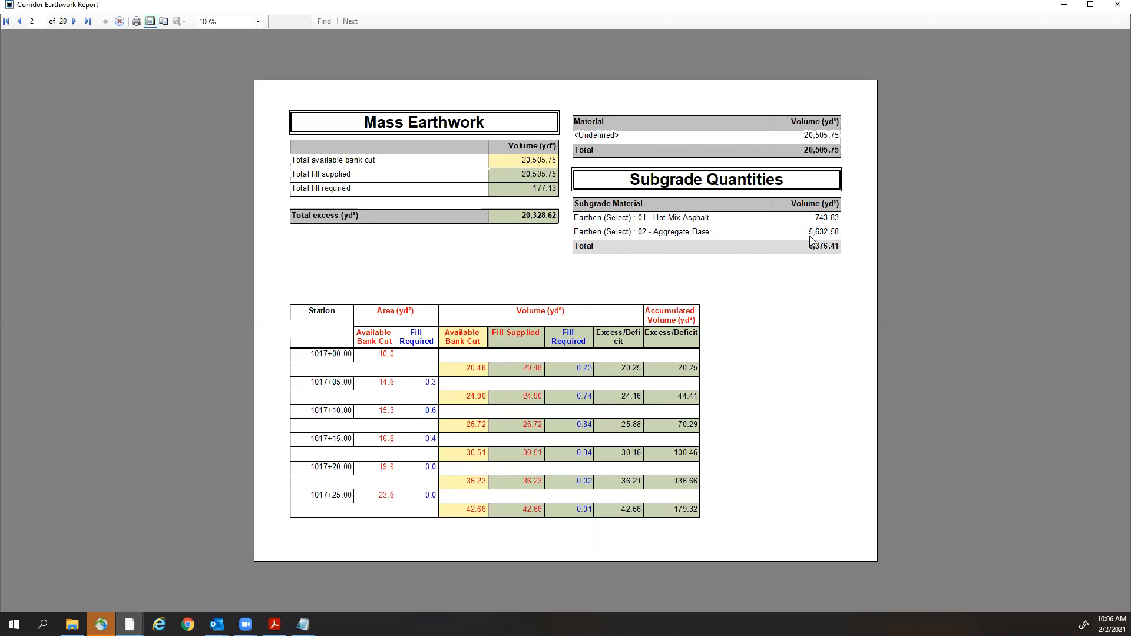
{"action": "left_click", "coordinate": [1062, 9]}
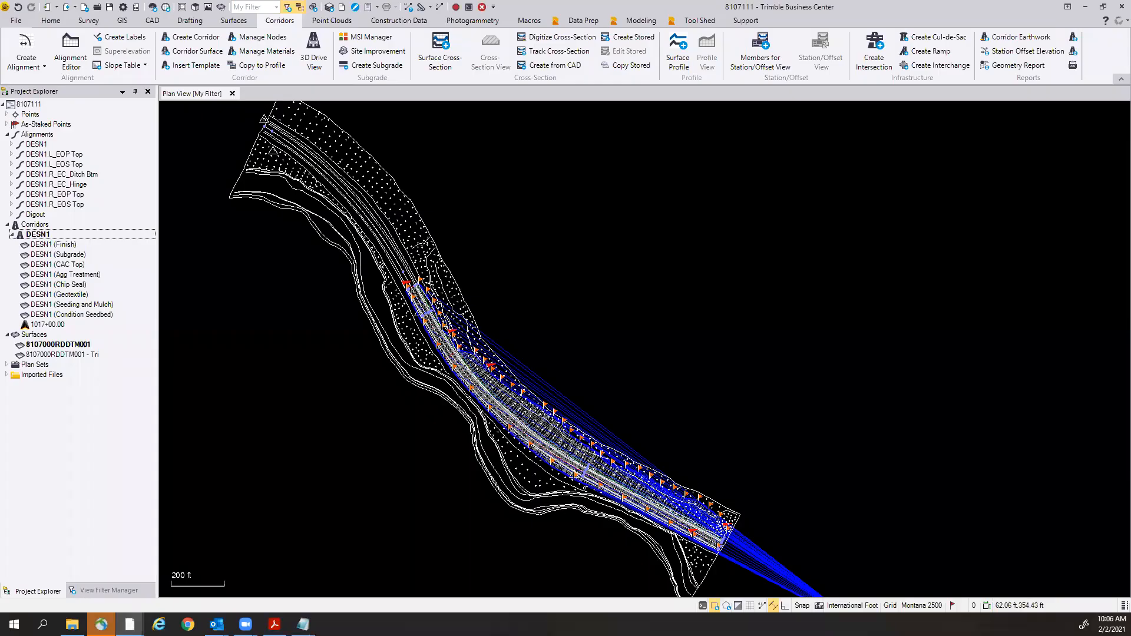
{"action": "left_click", "coordinate": [274, 624]}
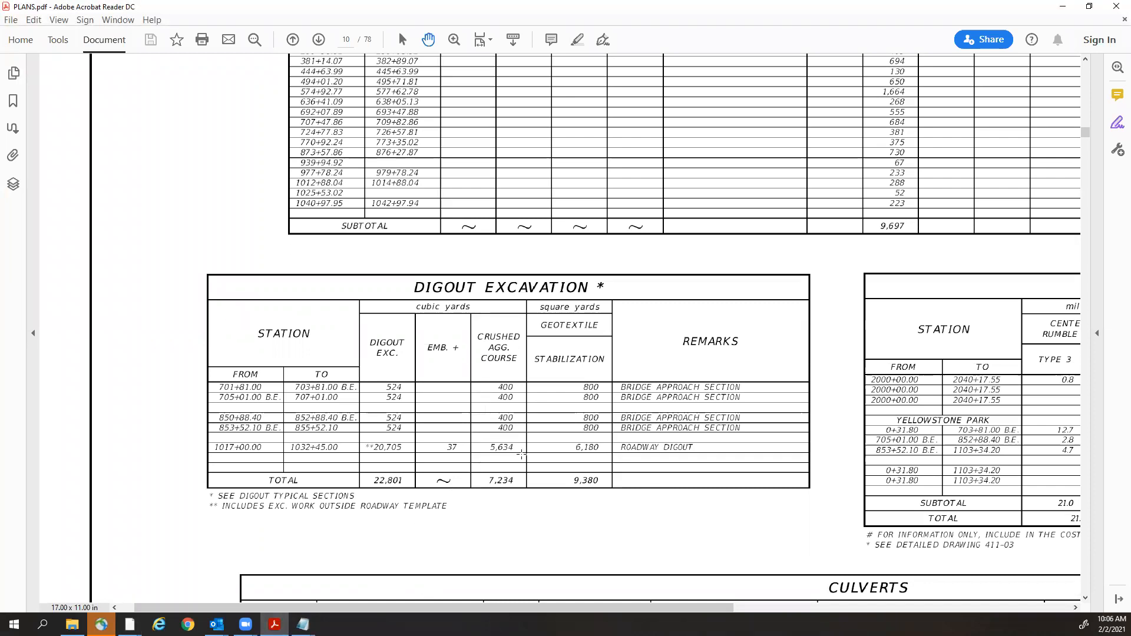
{"action": "left_click", "coordinate": [303, 624]}
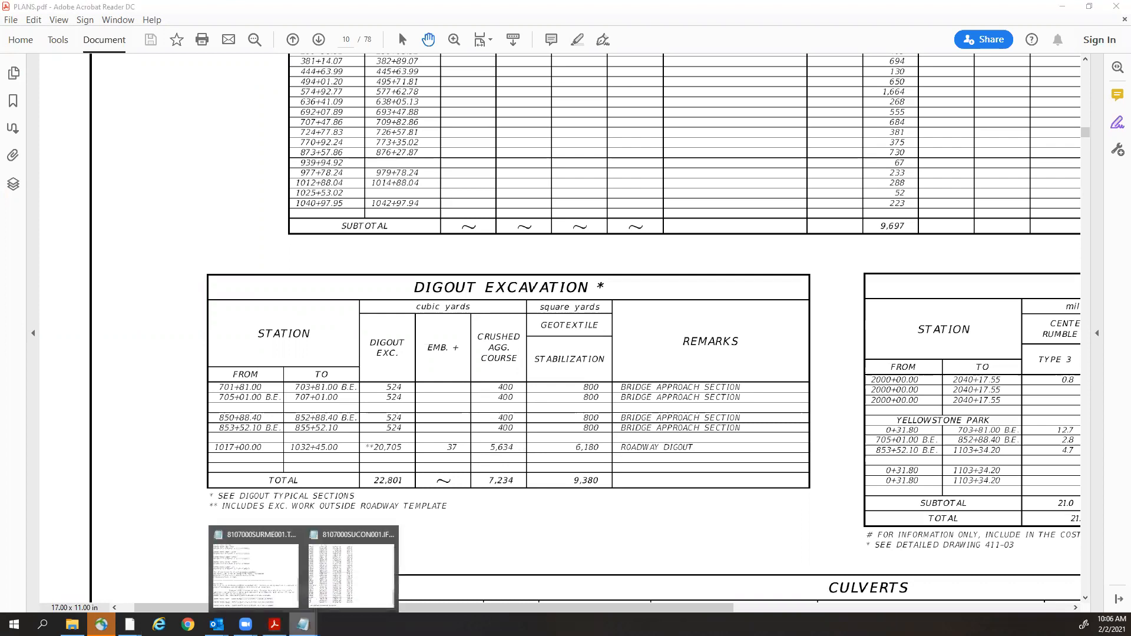
{"action": "left_click", "coordinate": [275, 624]}
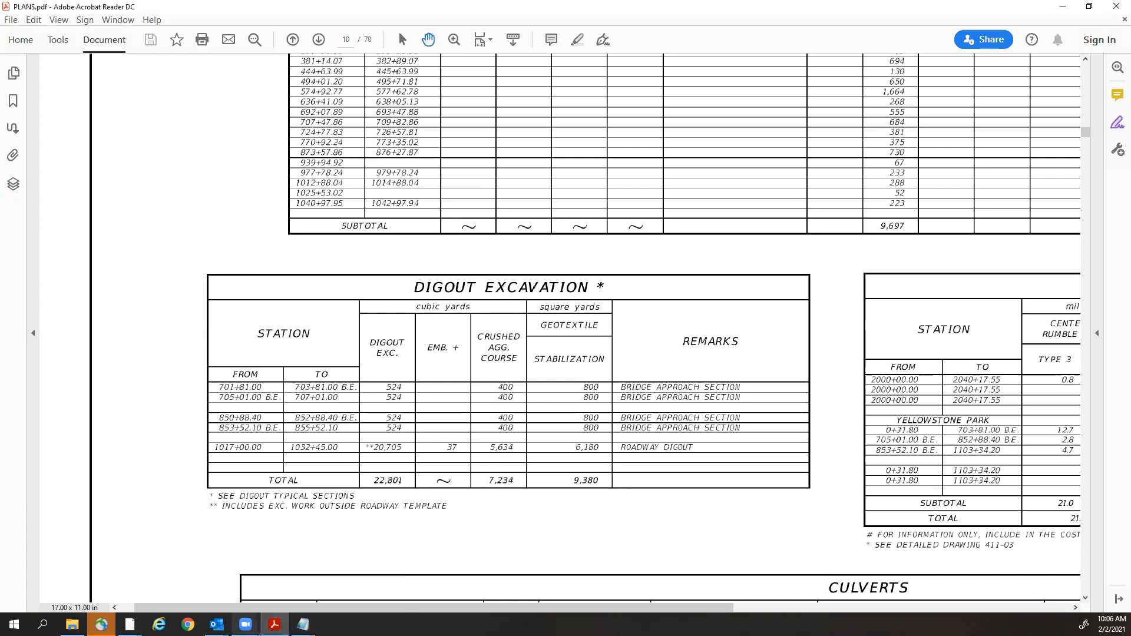
{"action": "mouse_move", "coordinate": [245, 624]}
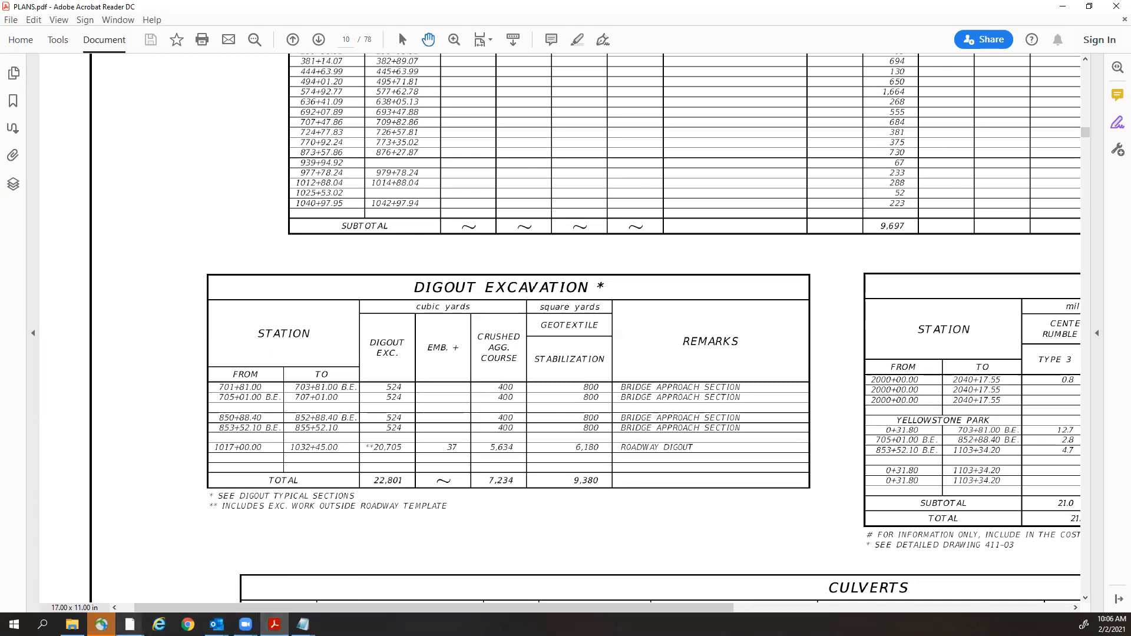
{"action": "mouse_move", "coordinate": [129, 624]}
{"action": "left_click", "coordinate": [221, 567]}
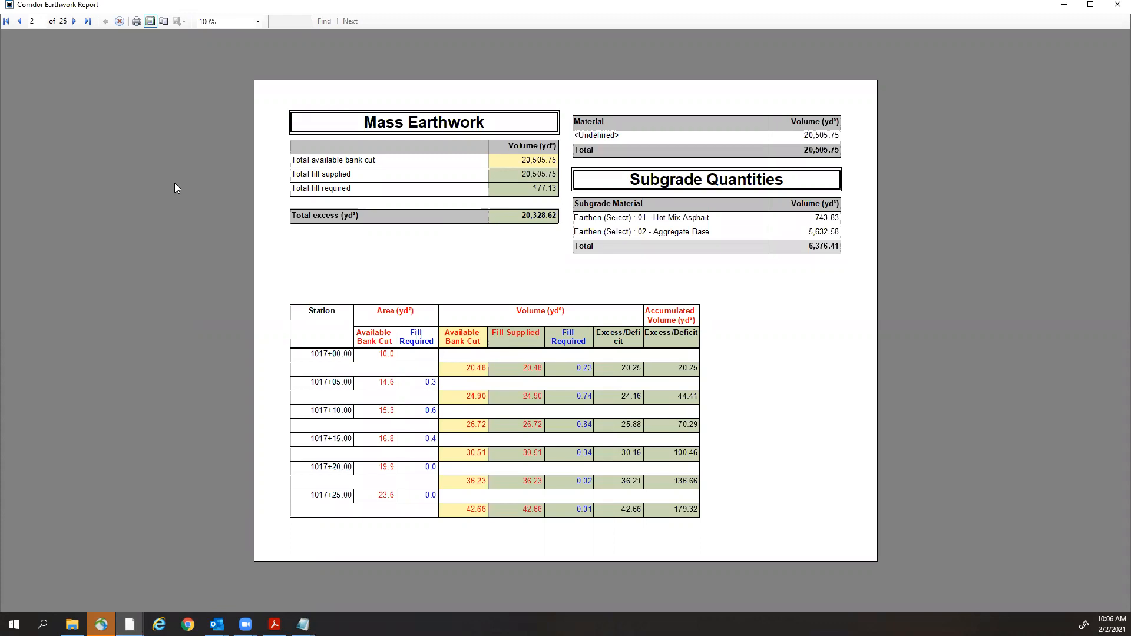
Examine the report's station-by-station volumes through the end of the digout near 1032+45.00, and close the report and PLANS.pdf.
{"action": "scroll", "coordinate": [174, 187], "scroll_direction": "down", "scroll_amount": 2}
{"action": "scroll", "coordinate": [175, 188], "scroll_direction": "down", "scroll_amount": 20}
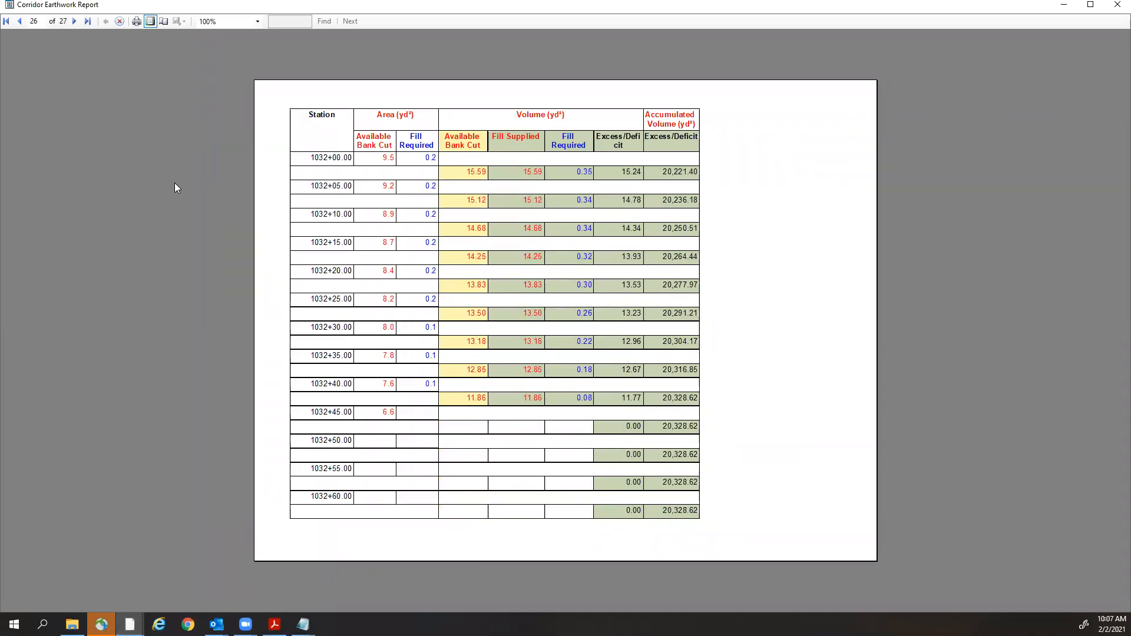
{"action": "scroll", "coordinate": [175, 188], "scroll_direction": "up", "scroll_amount": 20}
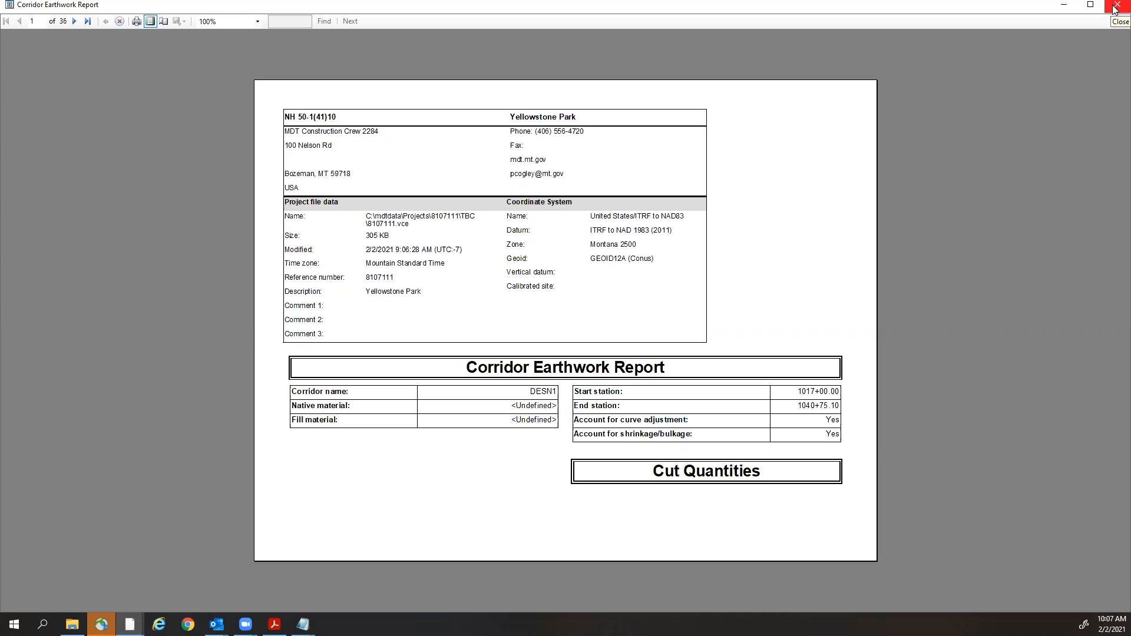
{"action": "left_click", "coordinate": [1115, 7]}
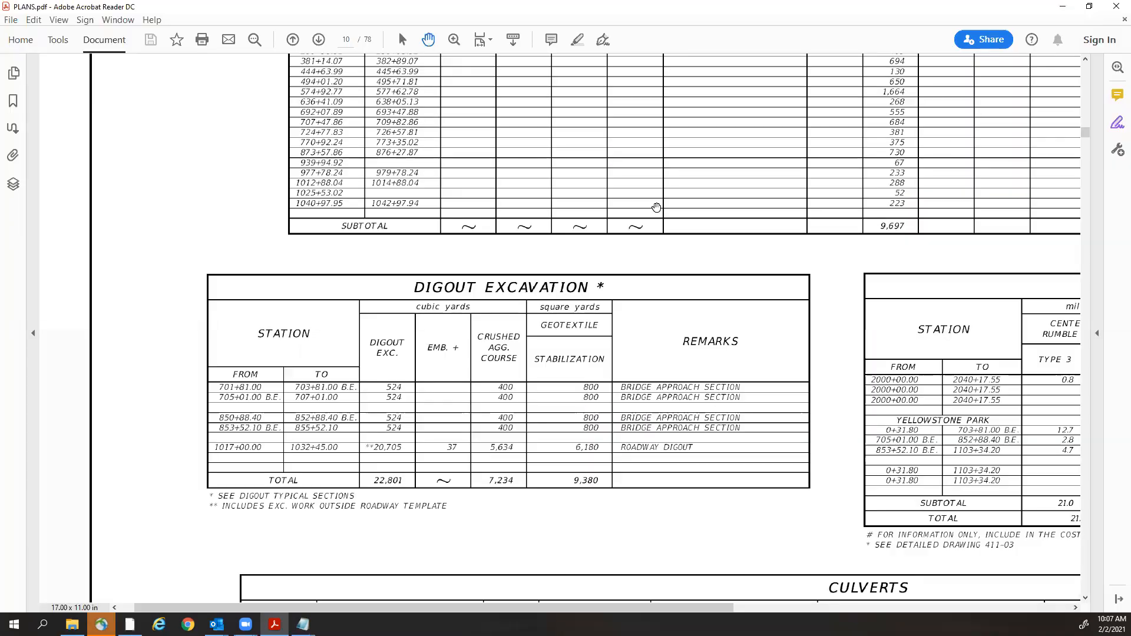
{"action": "left_click", "coordinate": [1115, 8]}
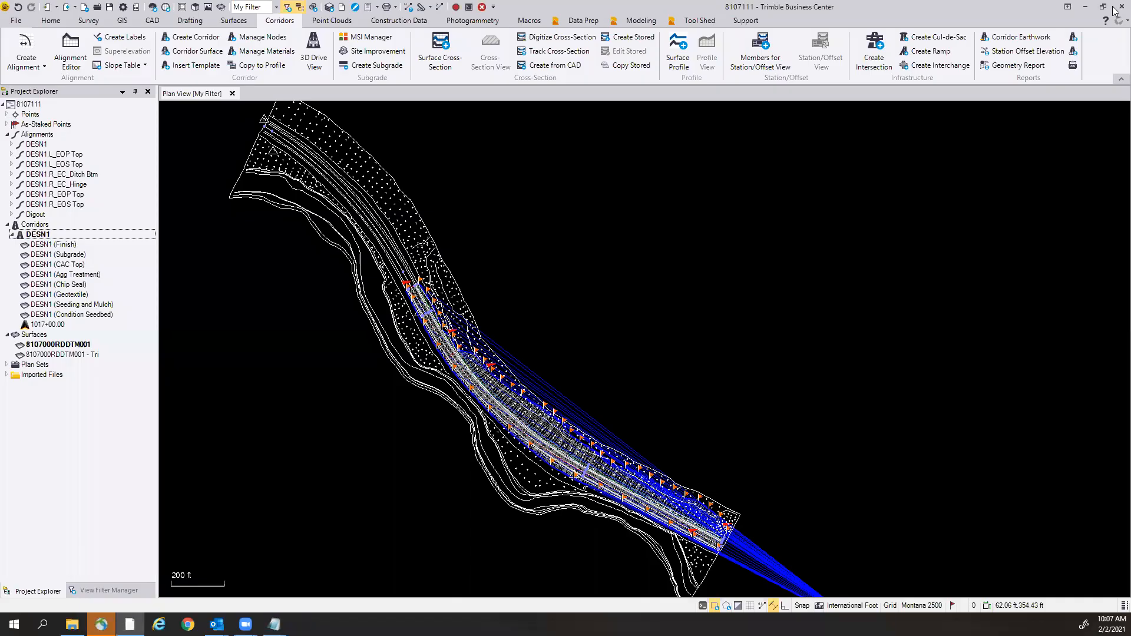